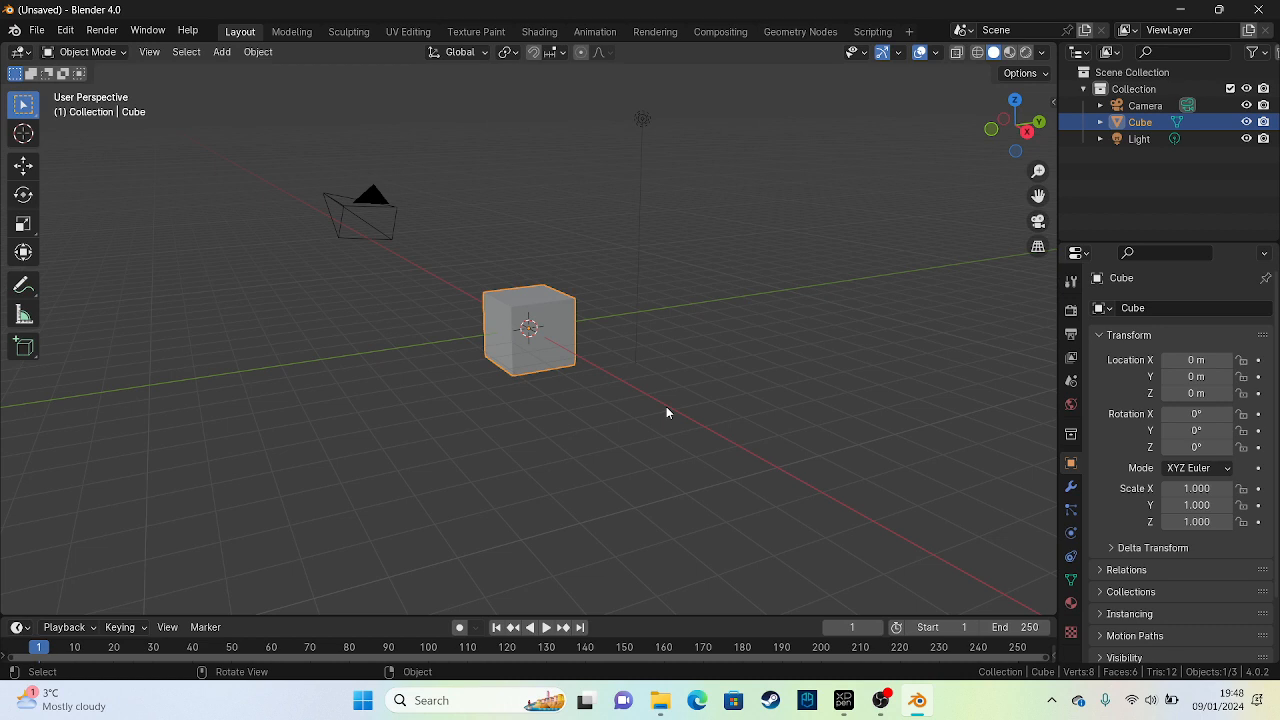
Delete the default camera, cube and light from the scene
left_click_drag(185, 138, 726, 541)
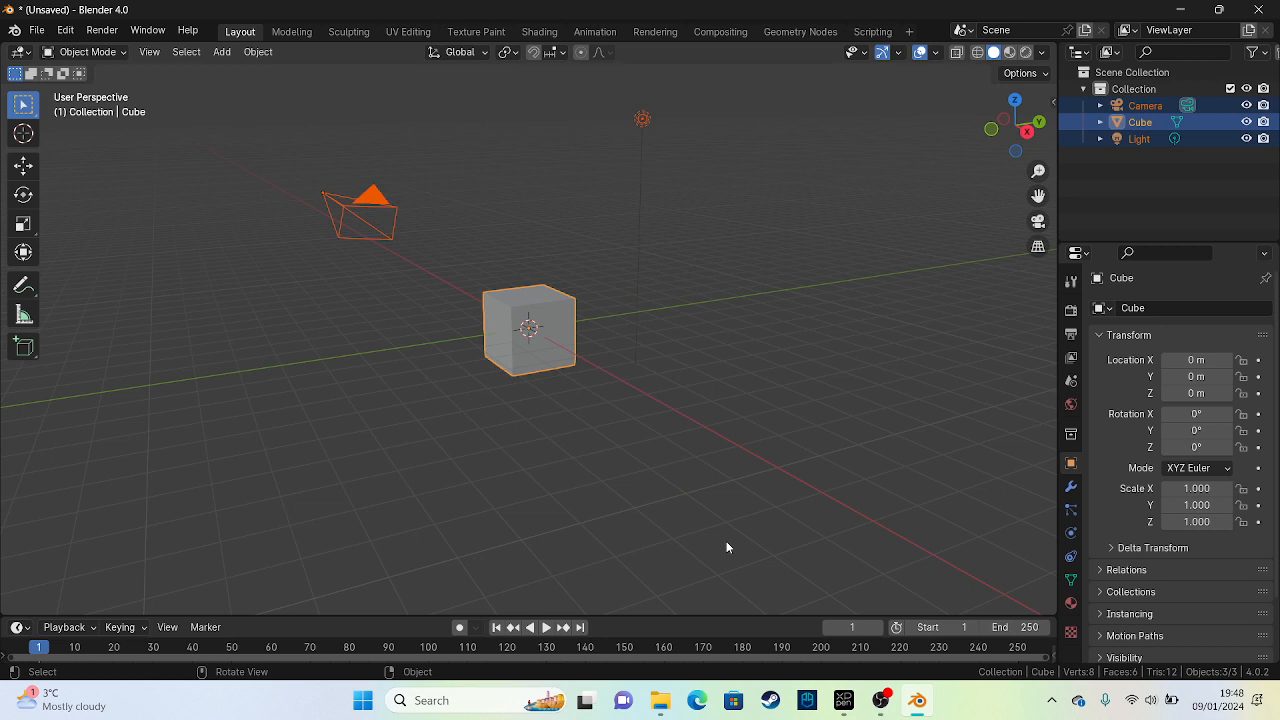
key("Delete")
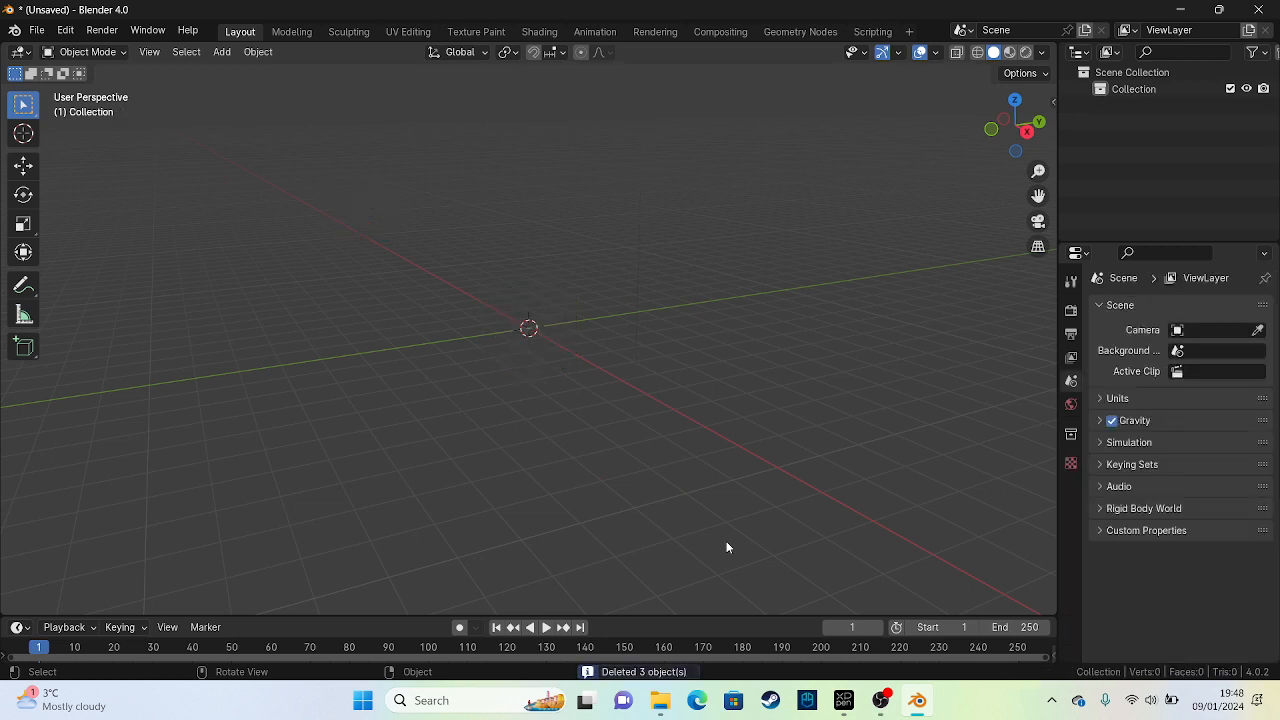
middle_click_drag(726, 541, 564, 346, "alt")
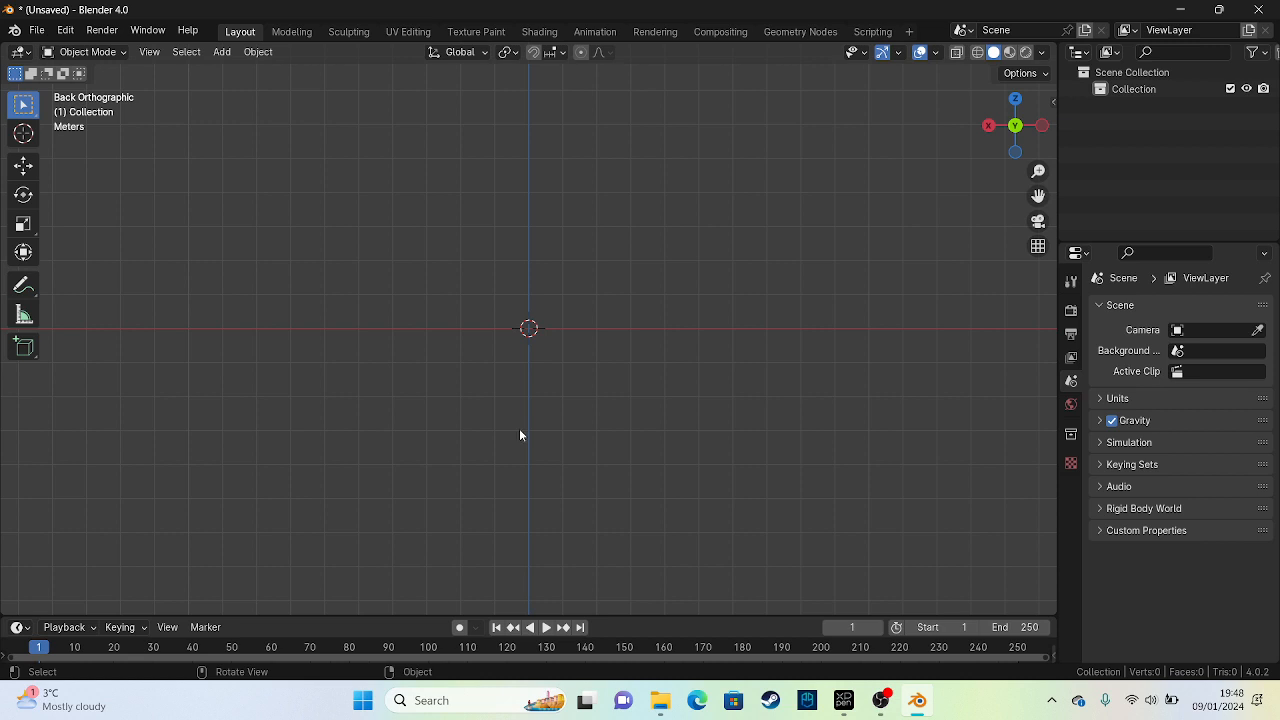
middle_click_drag(446, 383, 521, 405)
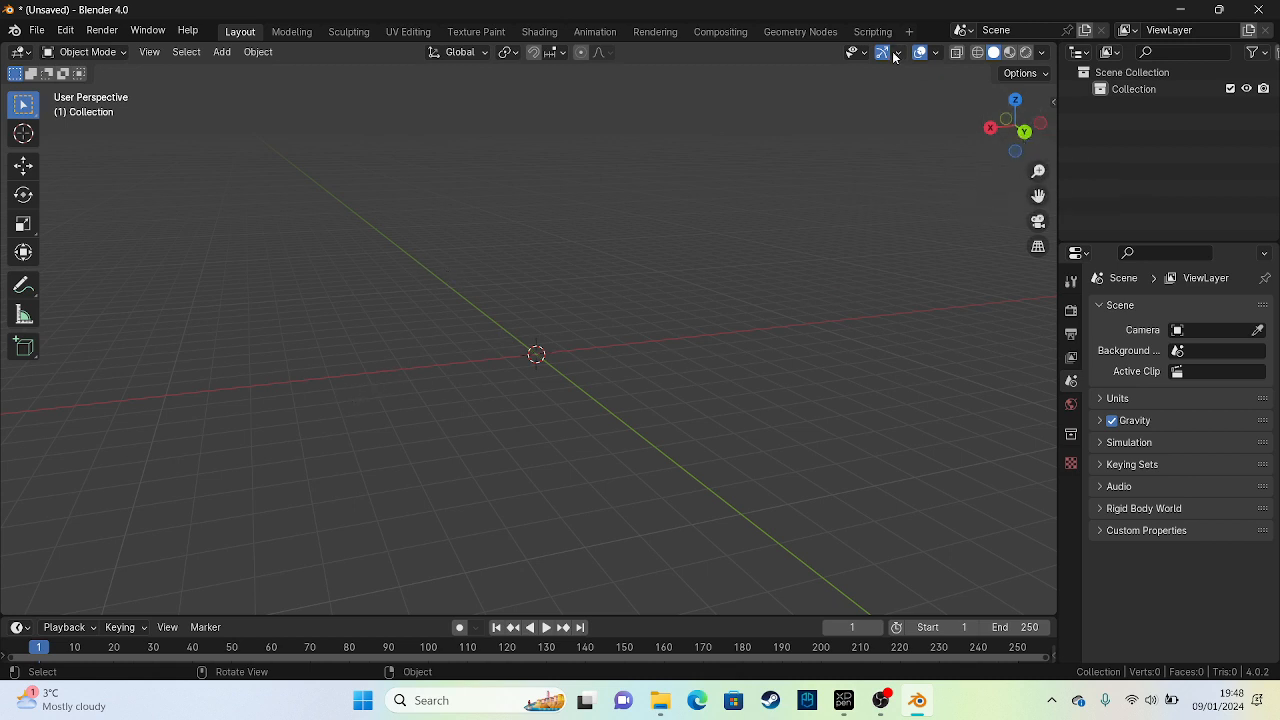
middle_click_drag(477, 215, 432, 259, "alt")
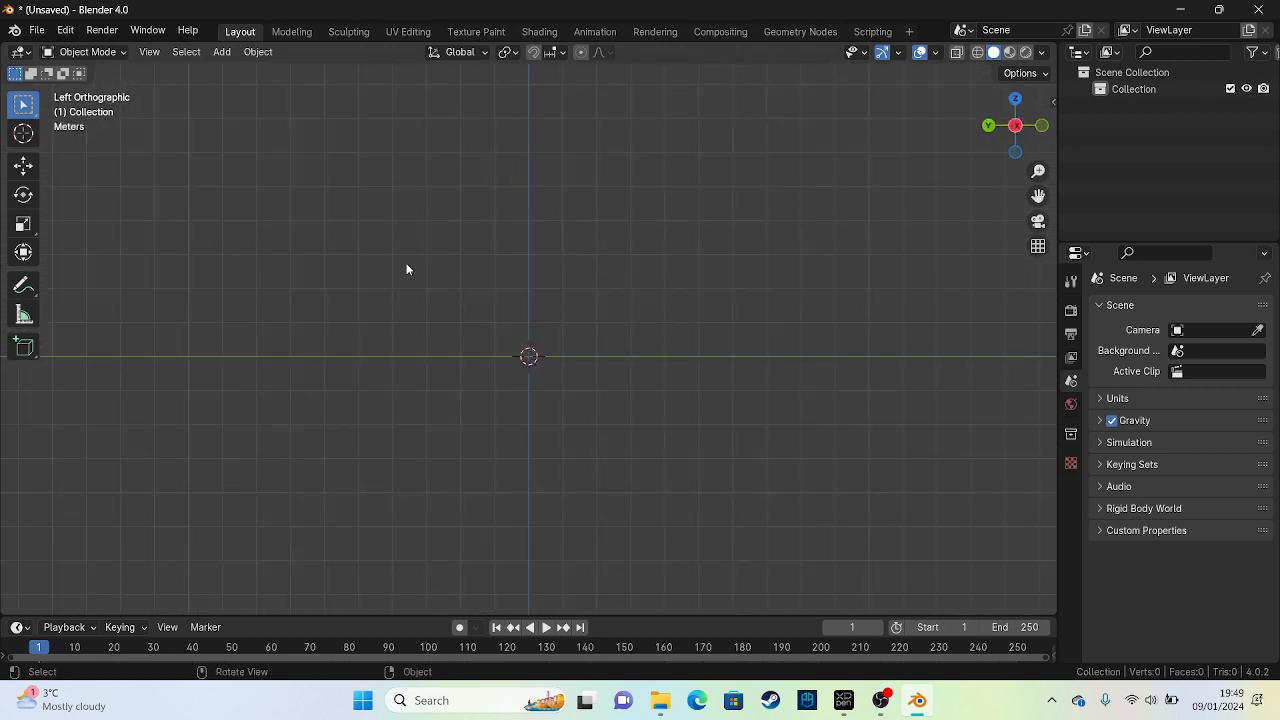
middle_click_drag(406, 266, 604, 323)
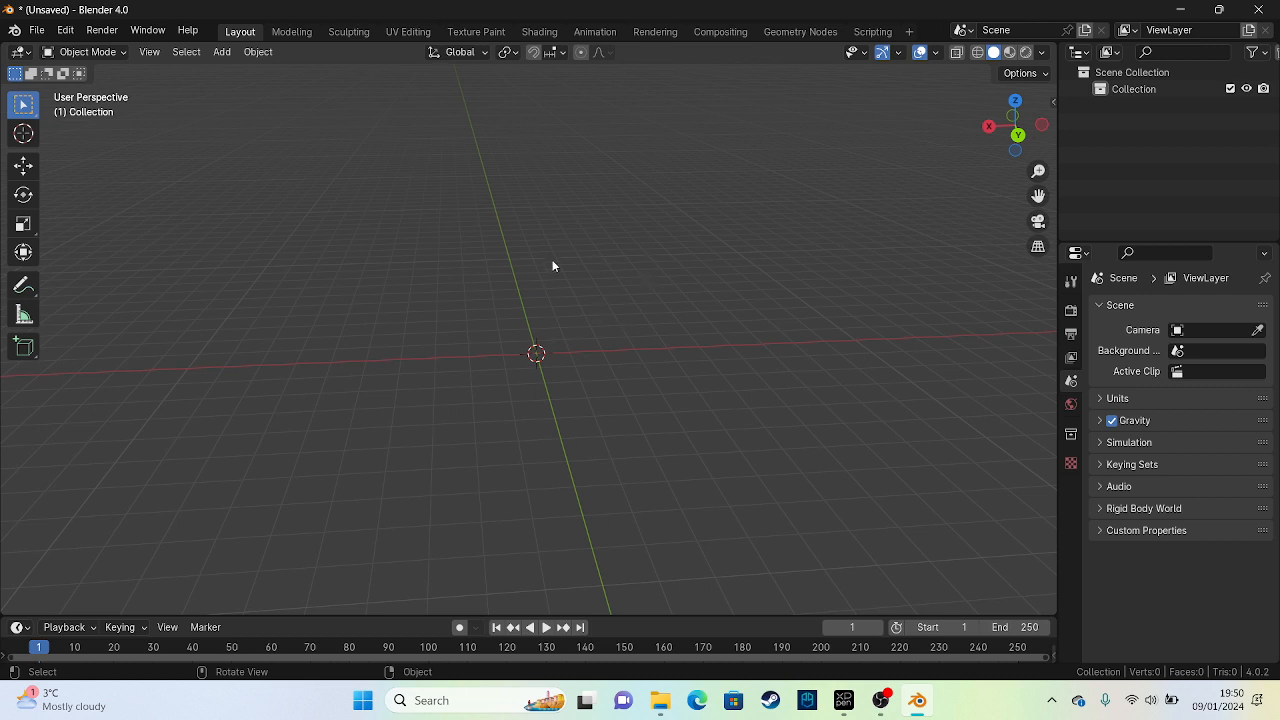
Add a UV sphere mesh at the world origin
left_click(250, 52)
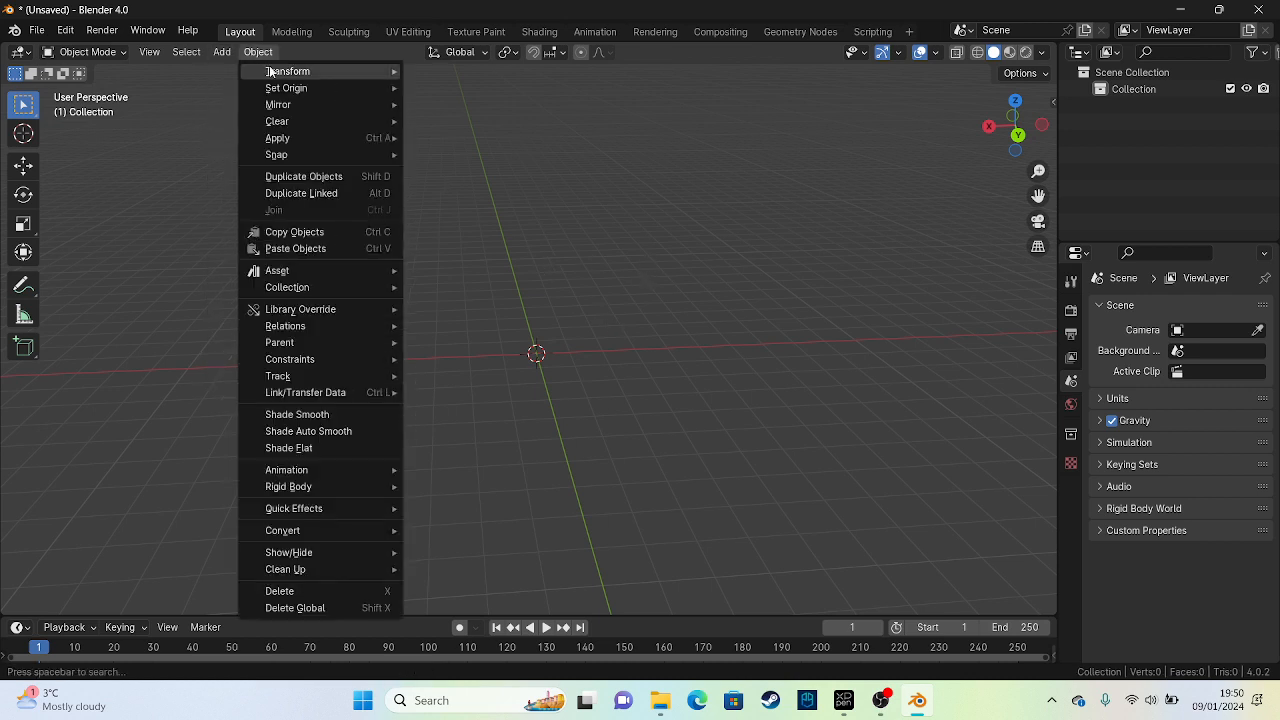
left_click(222, 52)
mouse_move(245, 71)
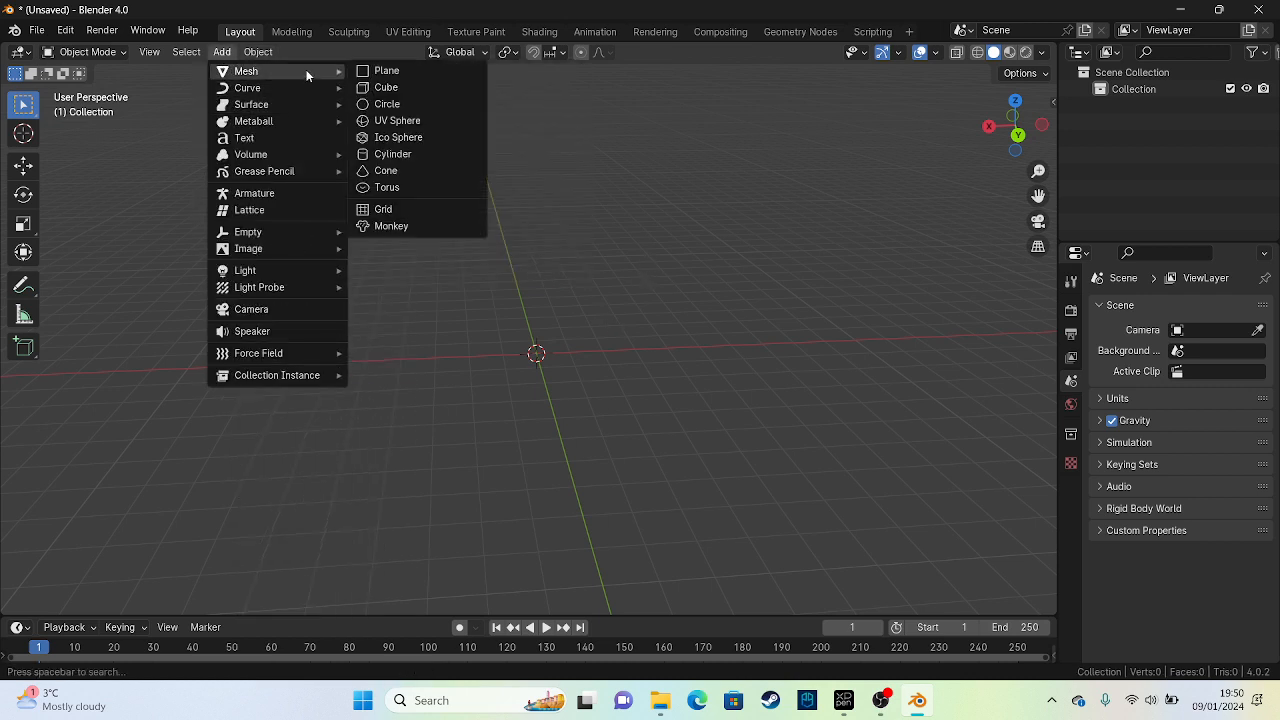
left_click(410, 121)
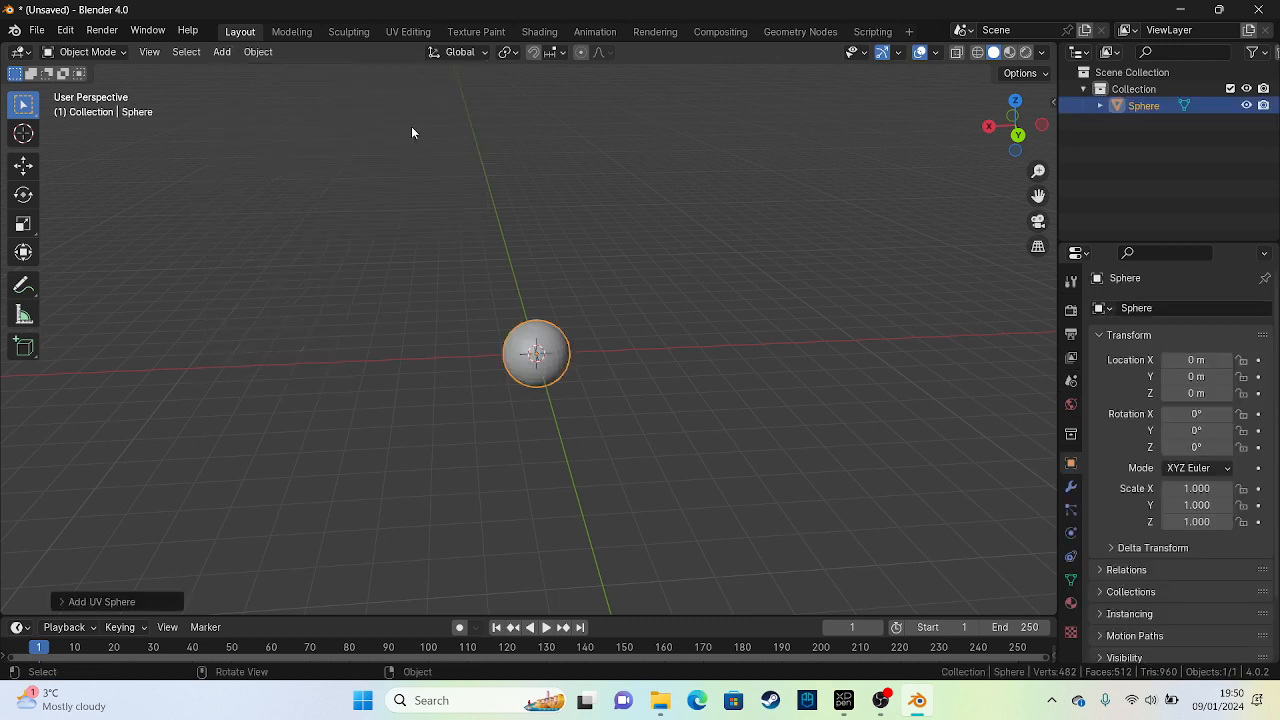
Activate the Transform tool and move the sphere along the X axis to about 11.88 m
key("shift+space")
key("t")
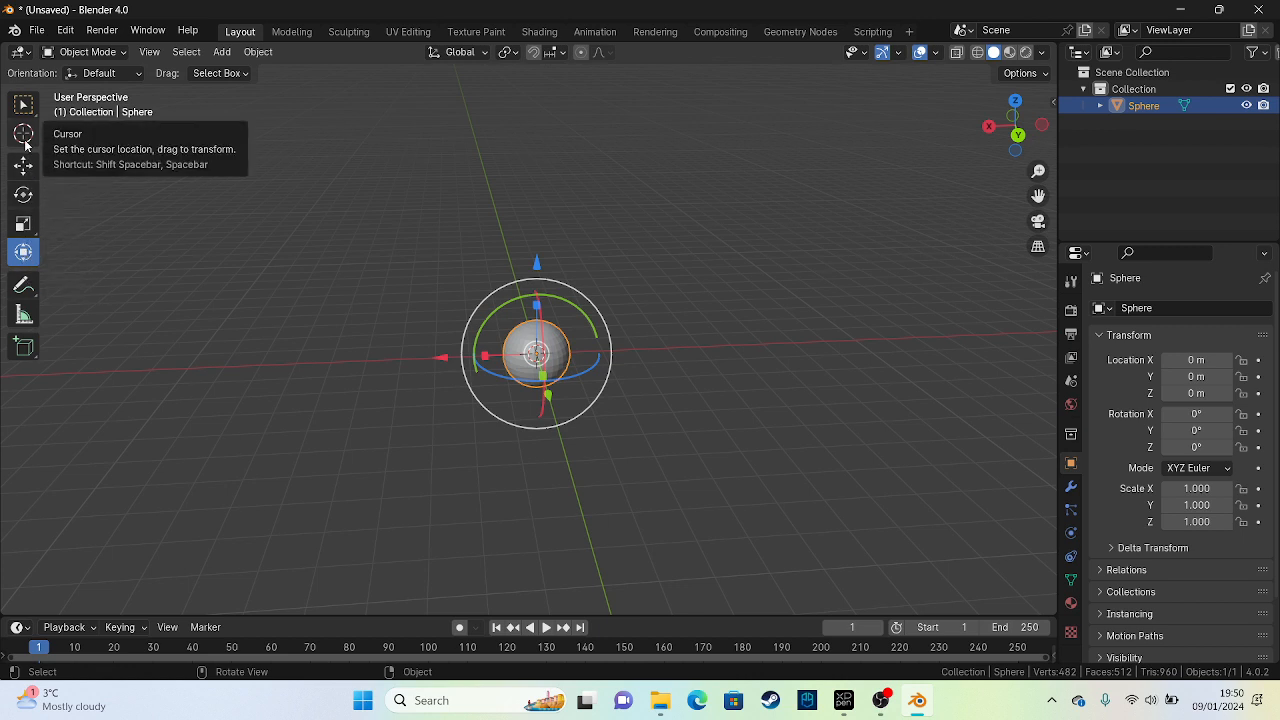
left_click_drag(553, 305, 544, 304)
key("ctrl+z")
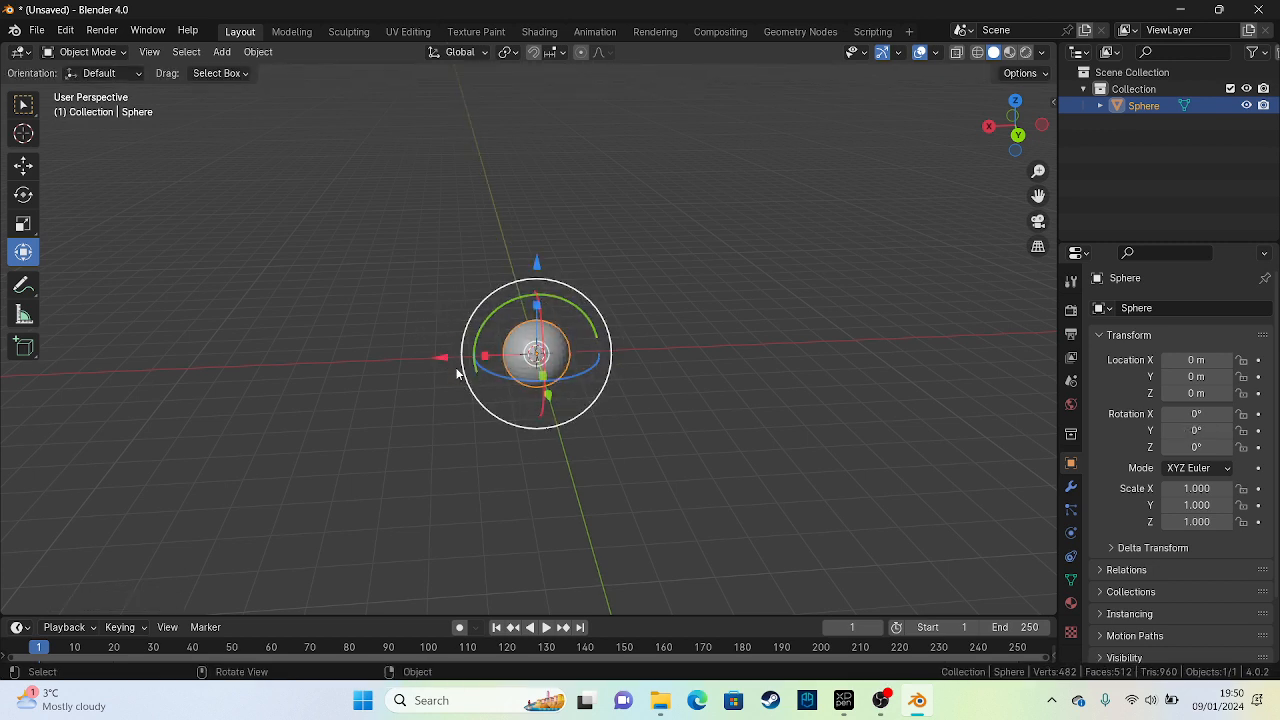
left_click_drag(444, 364, 28, 370)
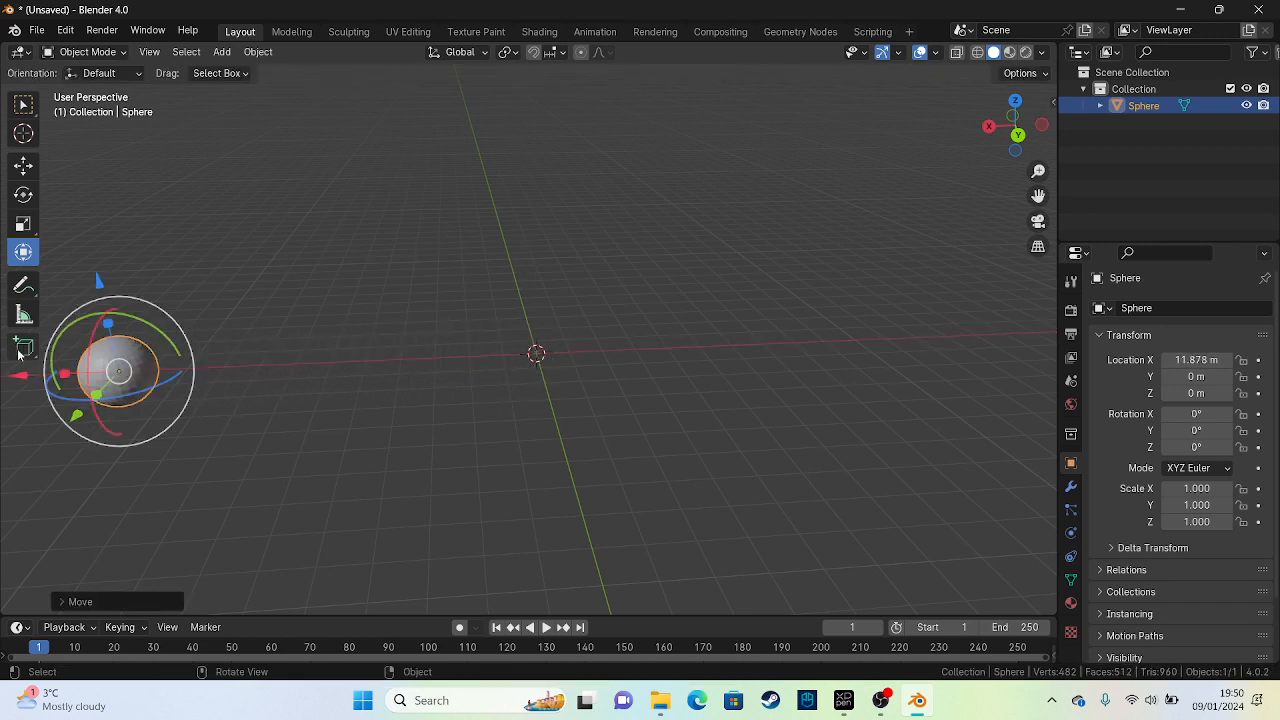
Remesh the sphere in Sculpt Mode with a voxel size of 0.08 m
left_click(85, 52)
left_click(117, 105)
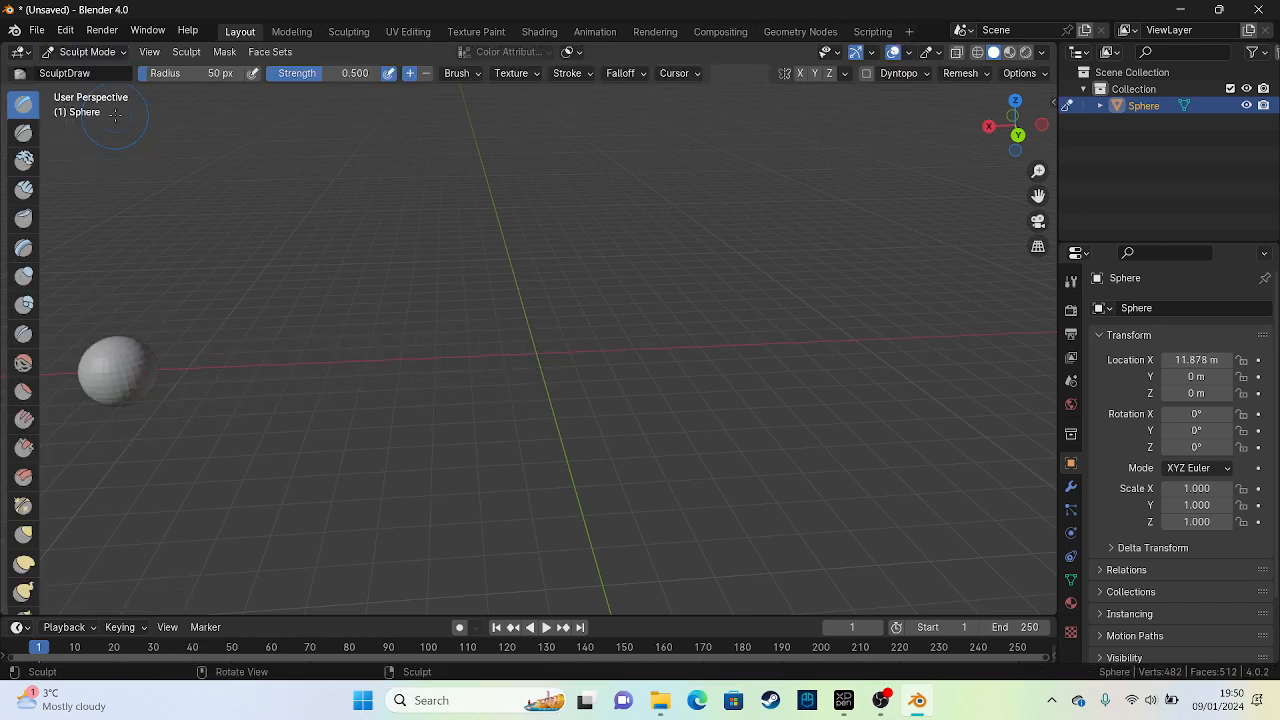
scroll(1184, 500, "down", 3)
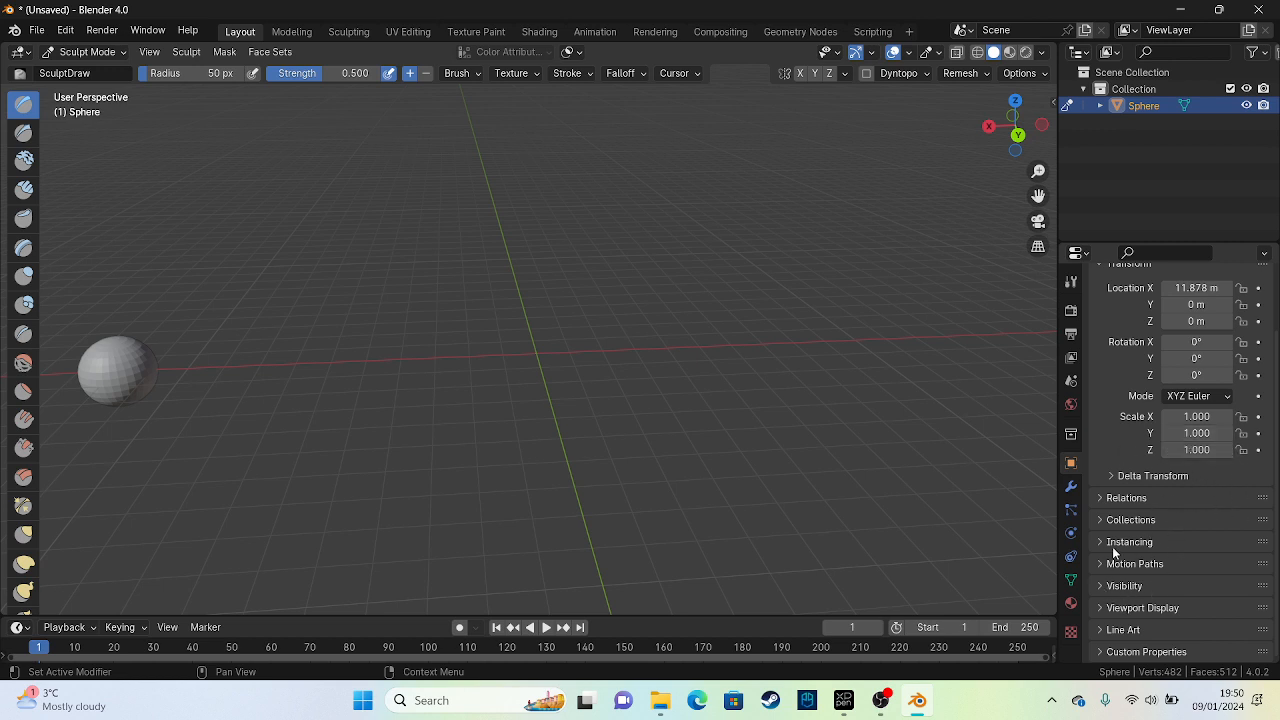
left_click(1070, 281)
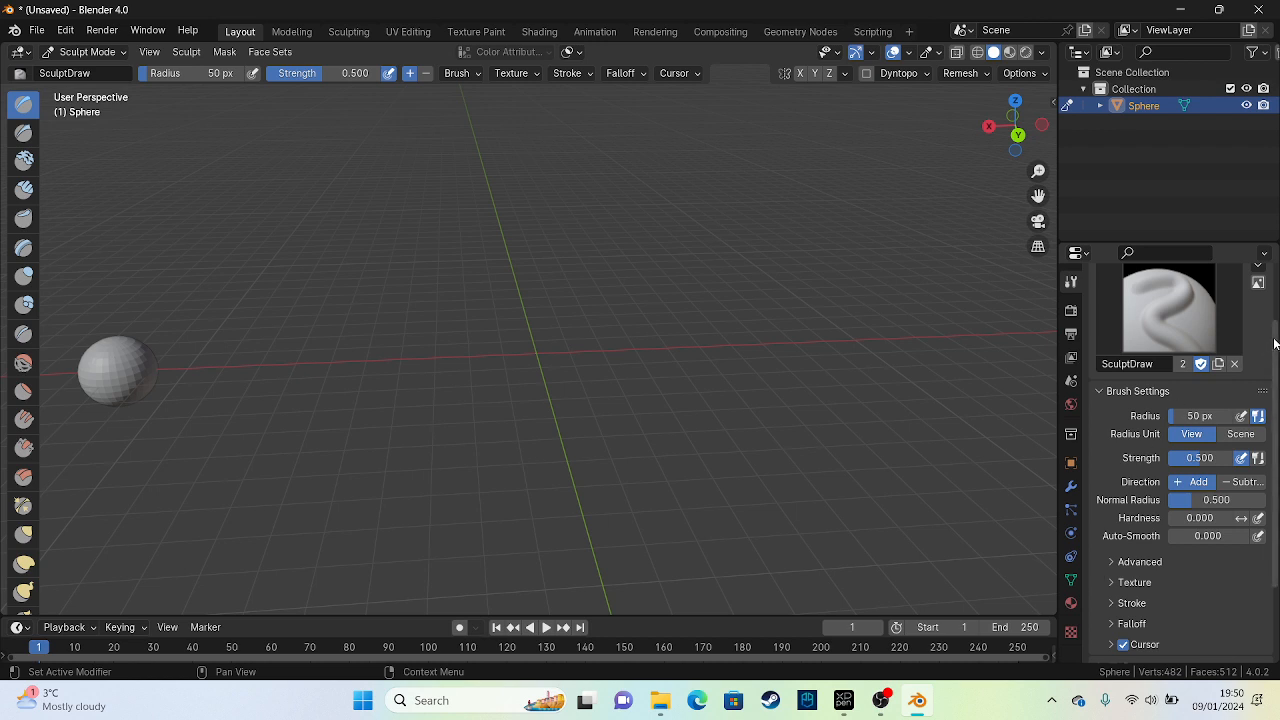
scroll(1102, 574, "down", 4)
left_click(1110, 586)
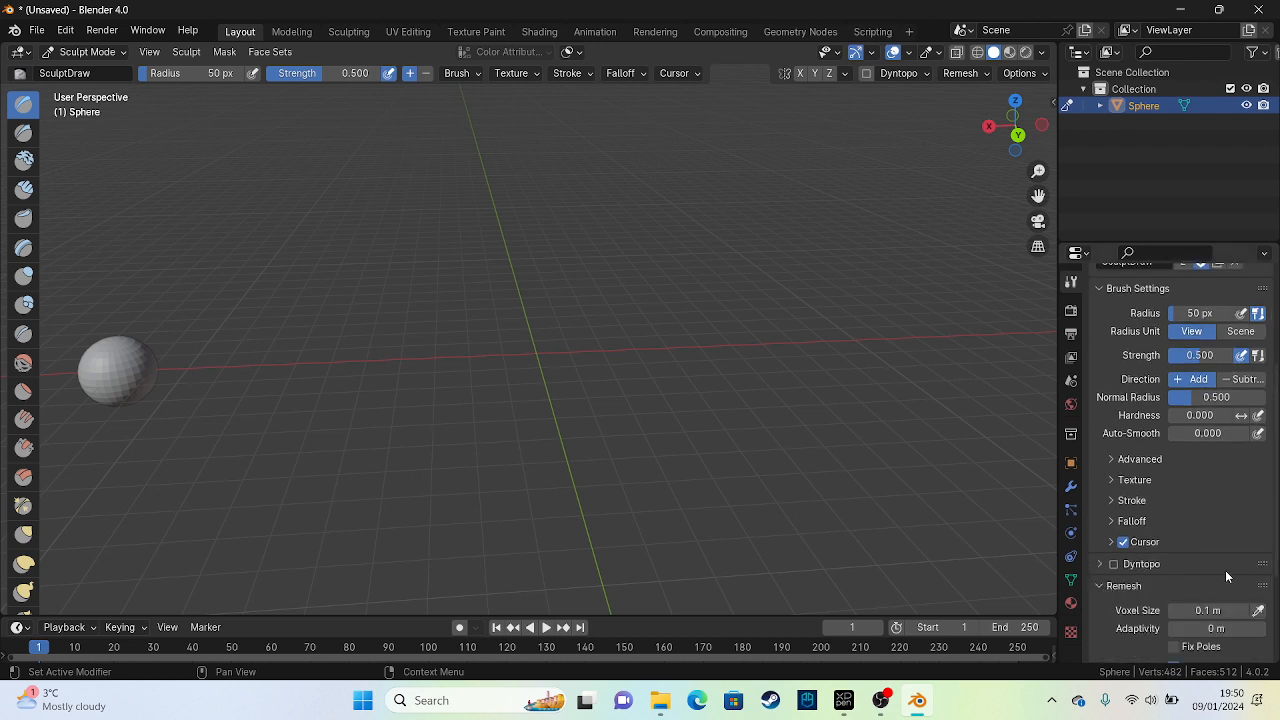
scroll(1211, 566, "down", 4)
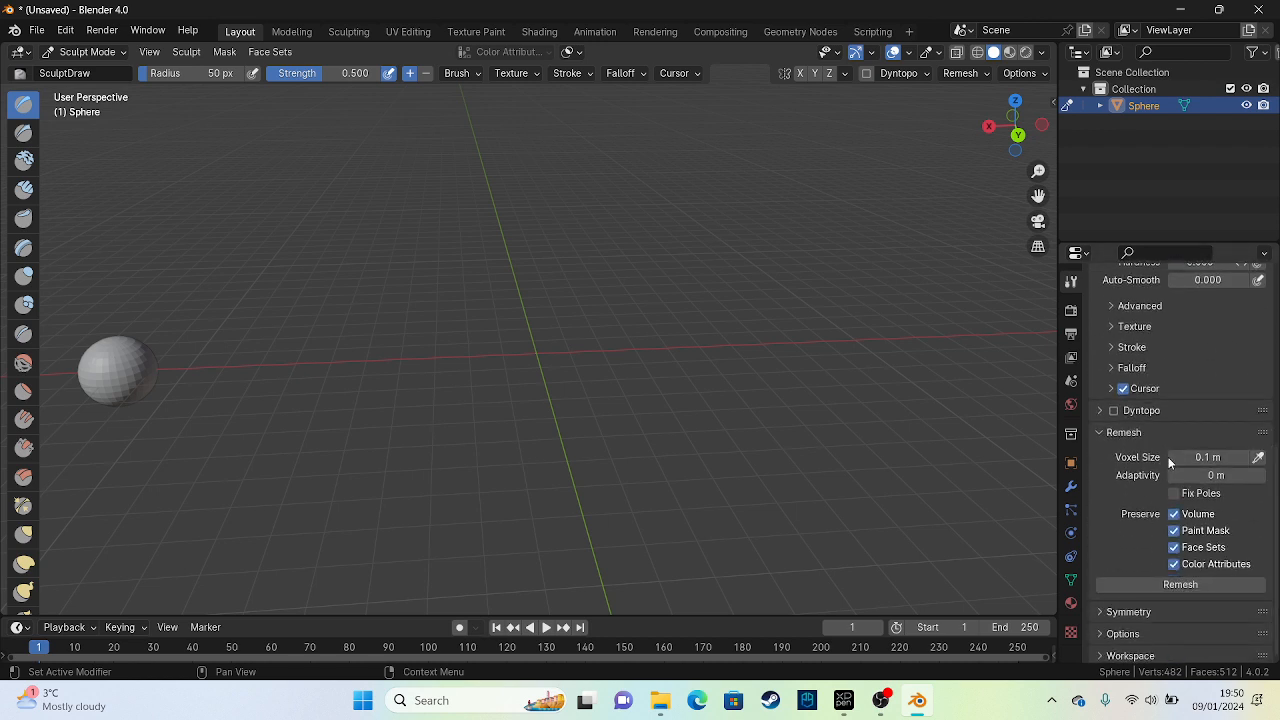
left_click(1172, 460)
left_click(1173, 456)
left_click(1172, 458)
left_click(1174, 457)
left_click(1174, 457)
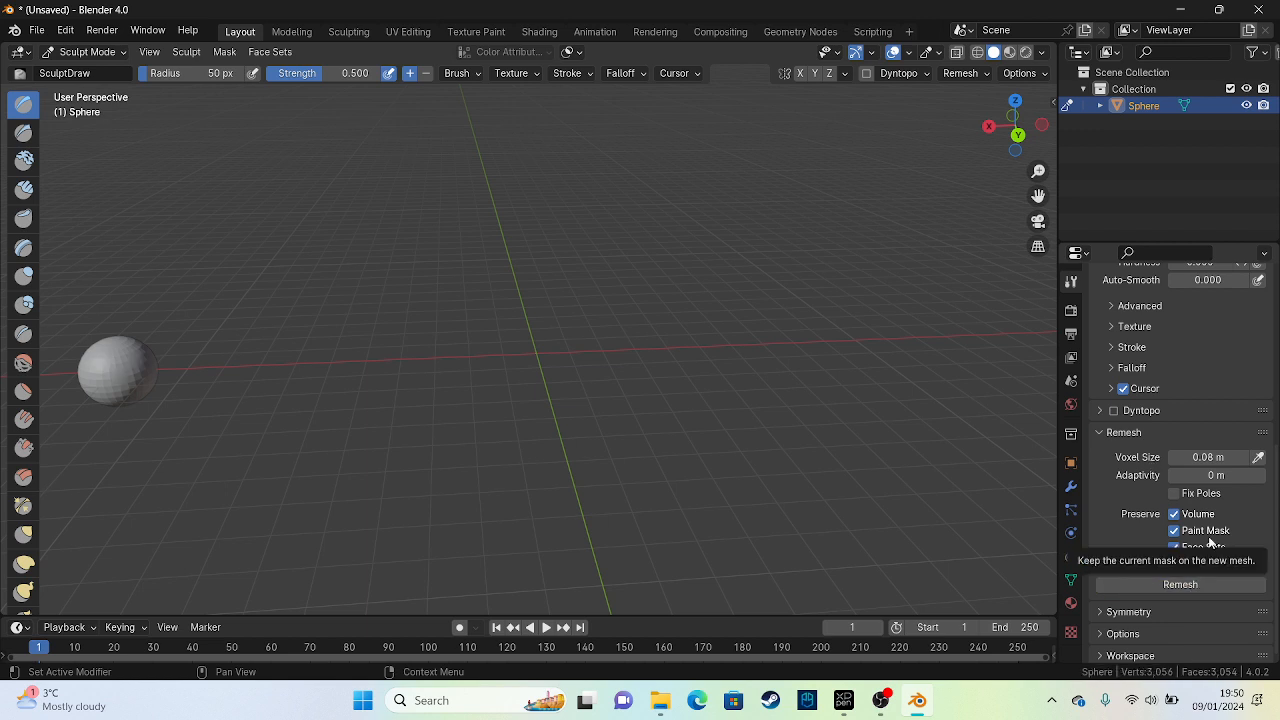
Return to Object Mode, make a copy of the remeshed sphere and move it along the X axis close to the world origin
left_click(88, 52)
left_click(105, 70)
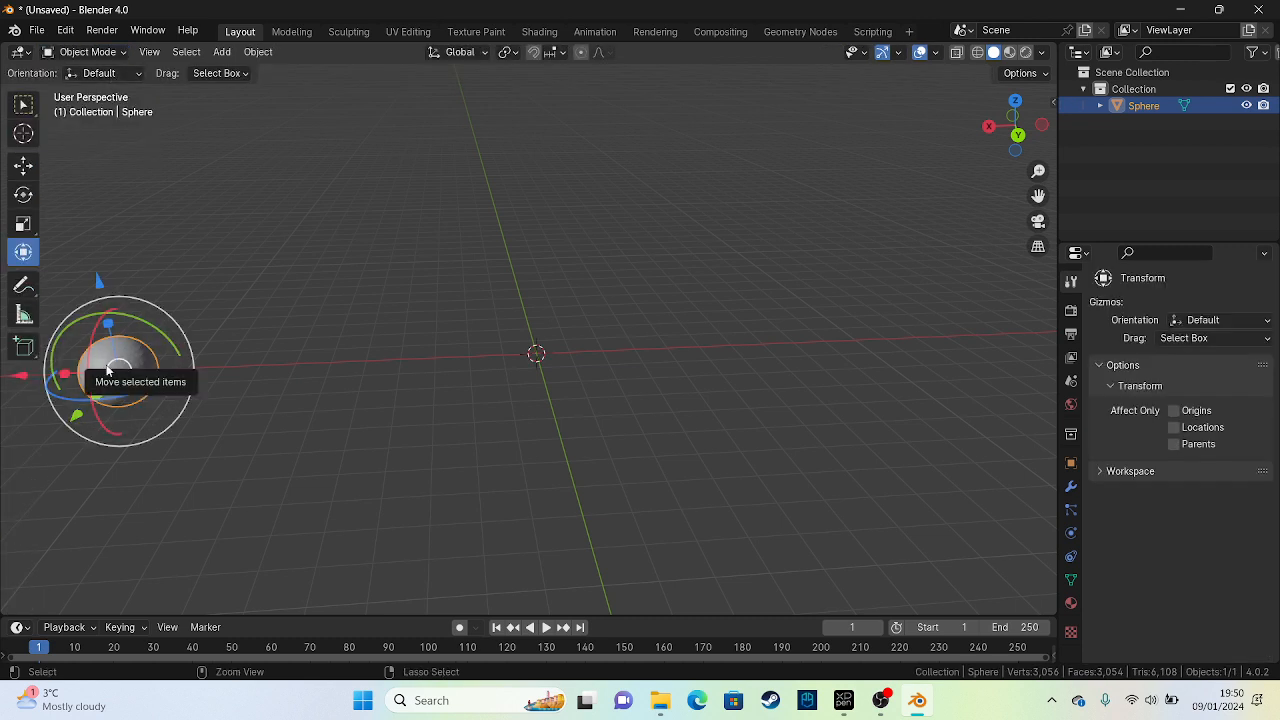
key("ctrl+c")
key("ctrl+v")
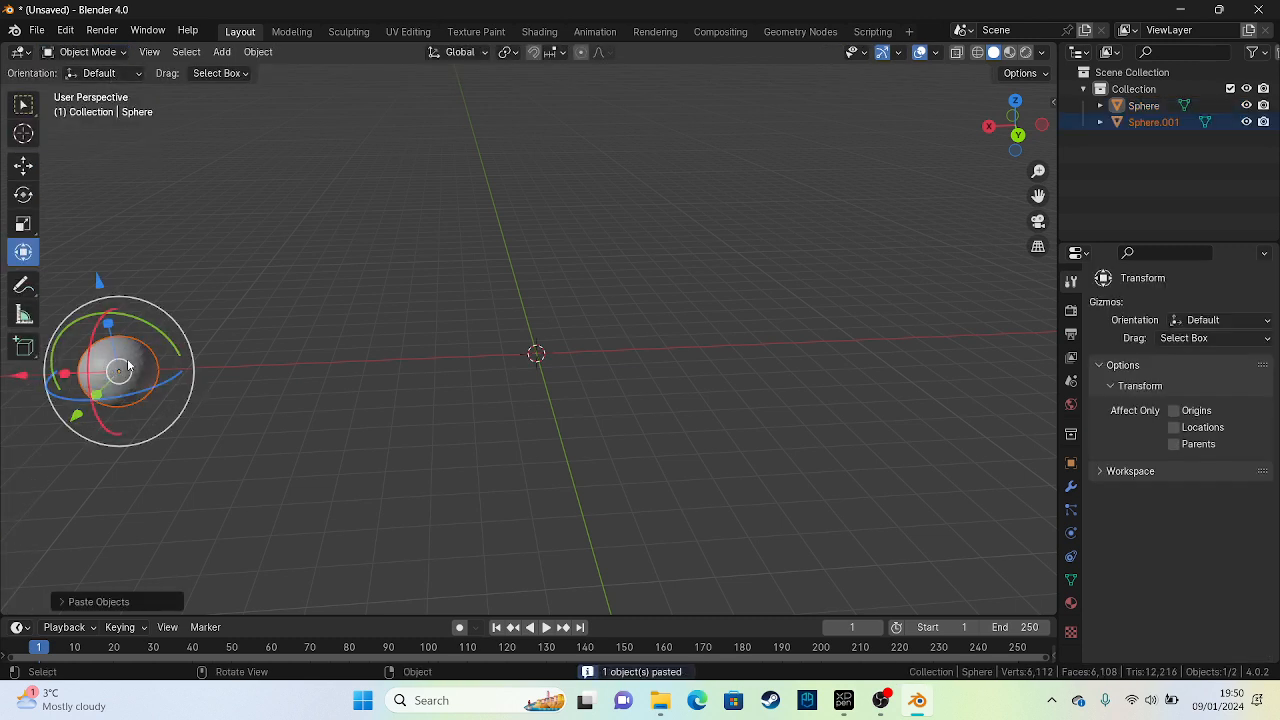
key("g")
key("x")
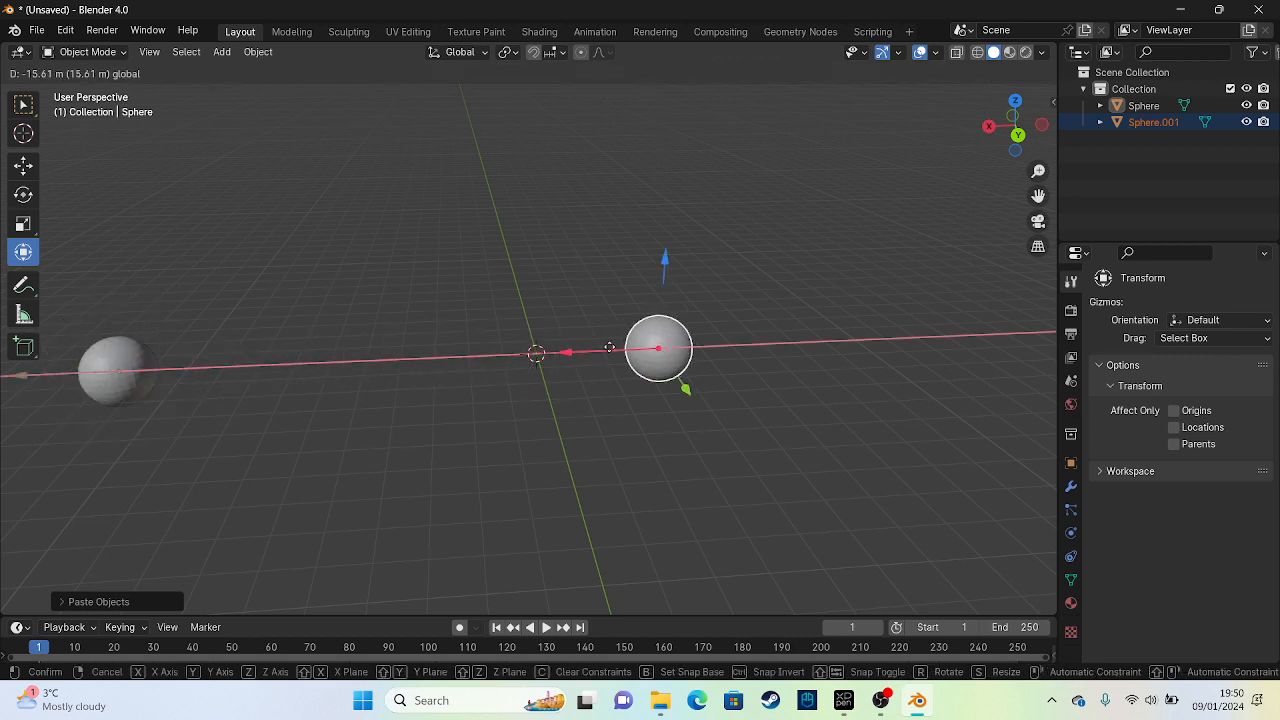
left_click(458, 344)
left_click(667, 302)
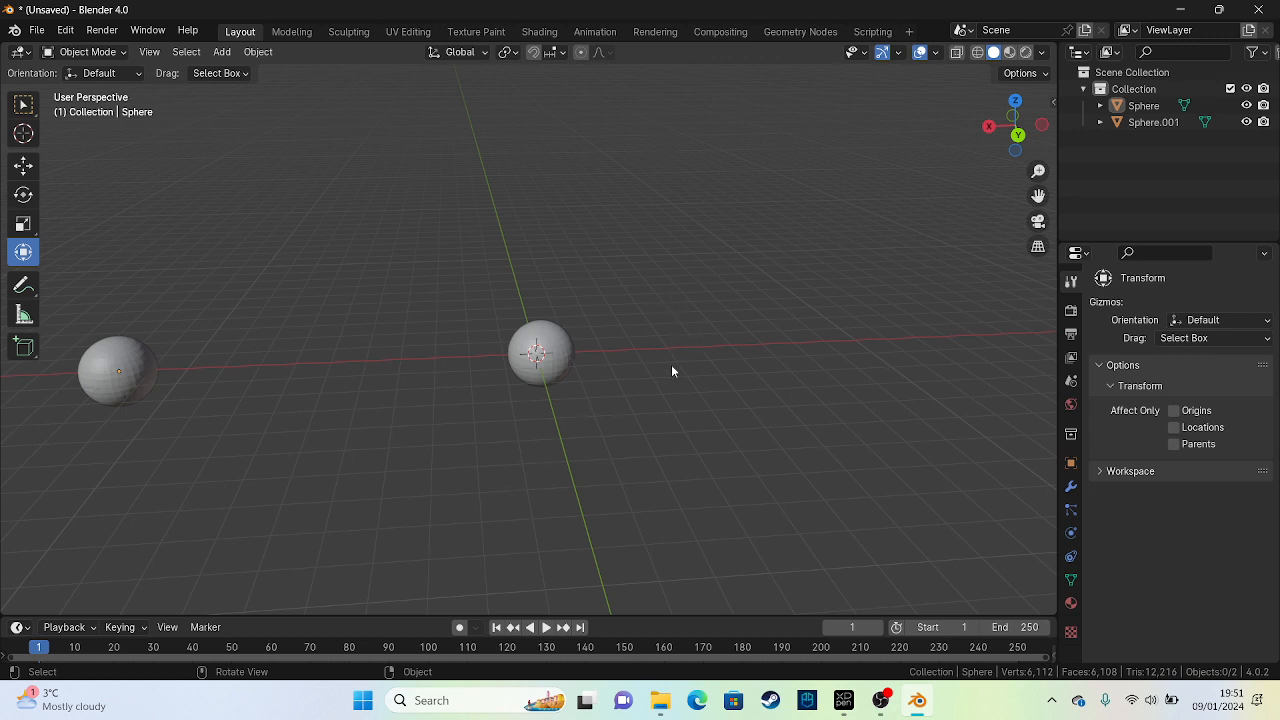
Fine-tune the copied sphere's X position in back orthographic view so it is centred on the vertical axis
middle_click_drag(633, 423, 474, 438)
key("ctrl+KP_1")
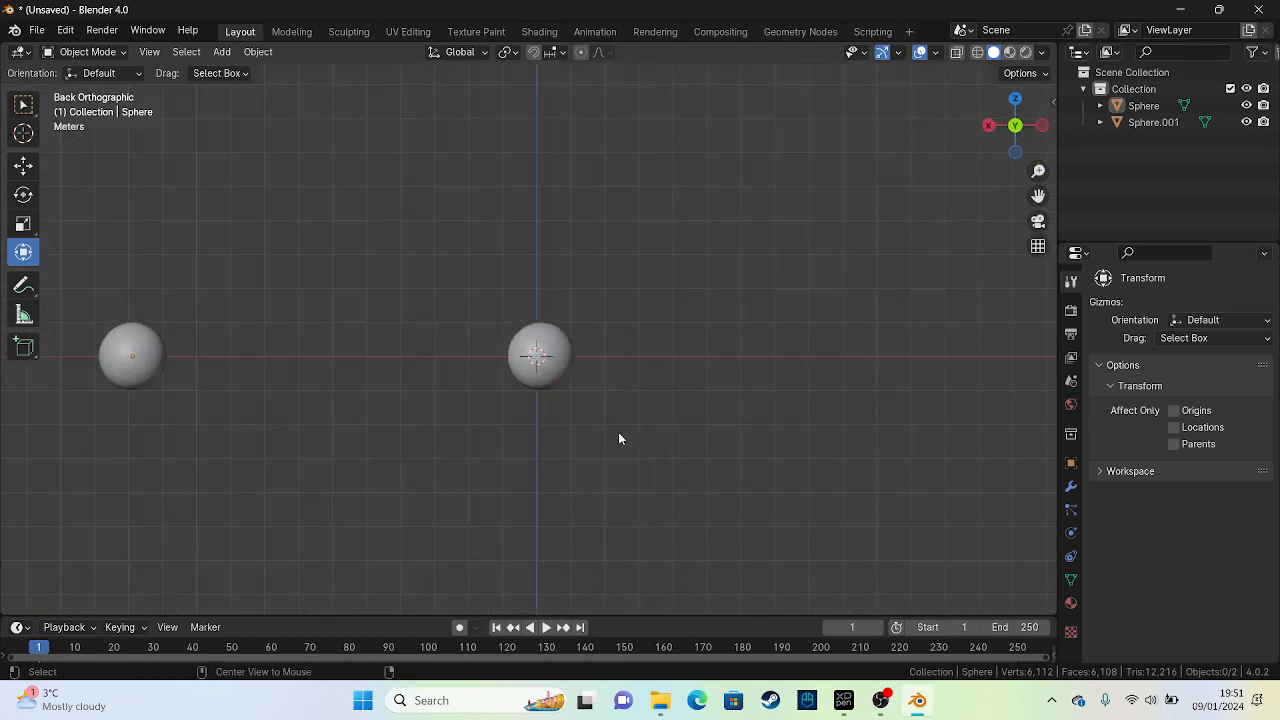
left_click(537, 355)
left_click_drag(455, 358, 440, 353)
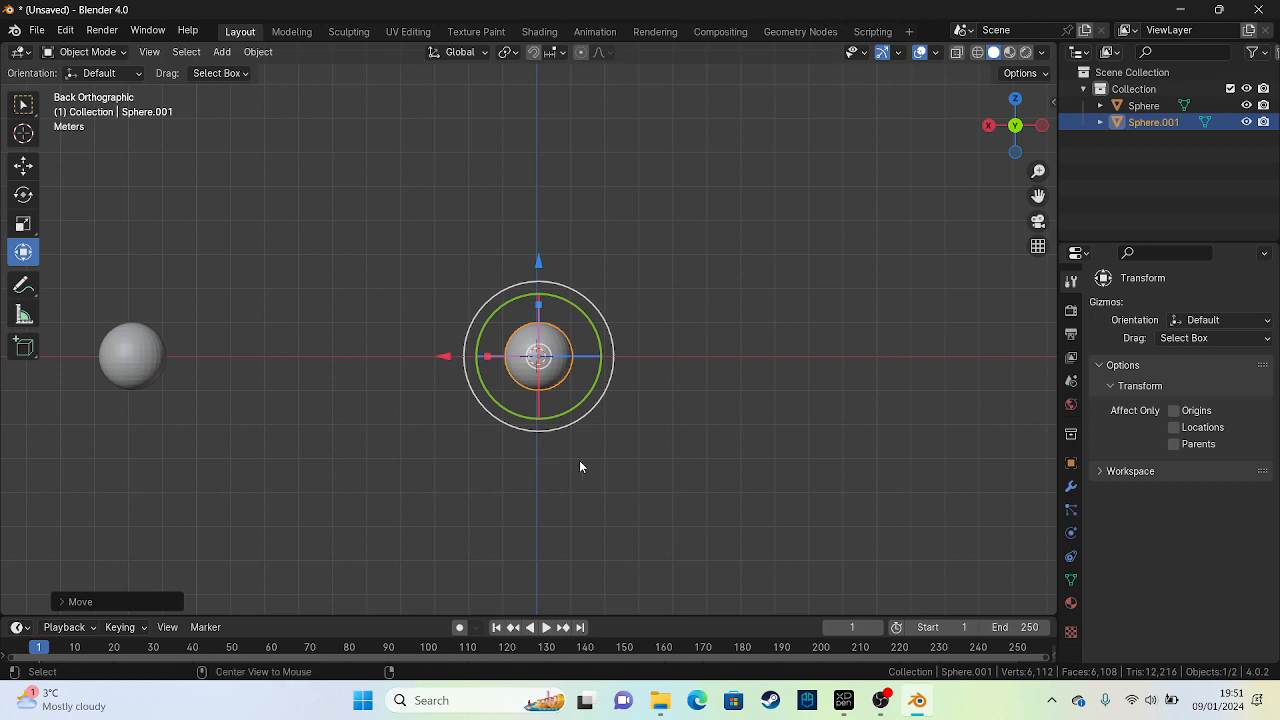
Put the centred sphere into Sculpt Mode in left orthographic view and set the Elastic Deform brush radius to 230 px
key("ctrl+KP_3")
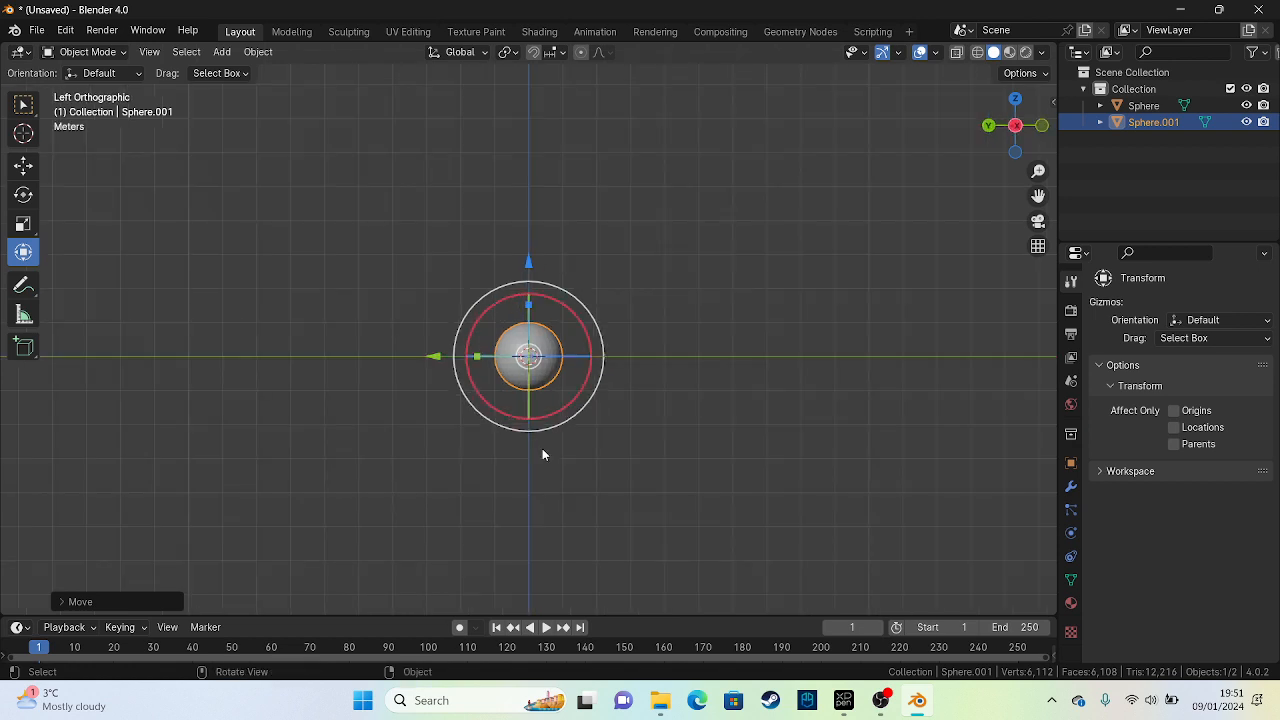
left_click(645, 312)
left_click(539, 343)
left_click(100, 53)
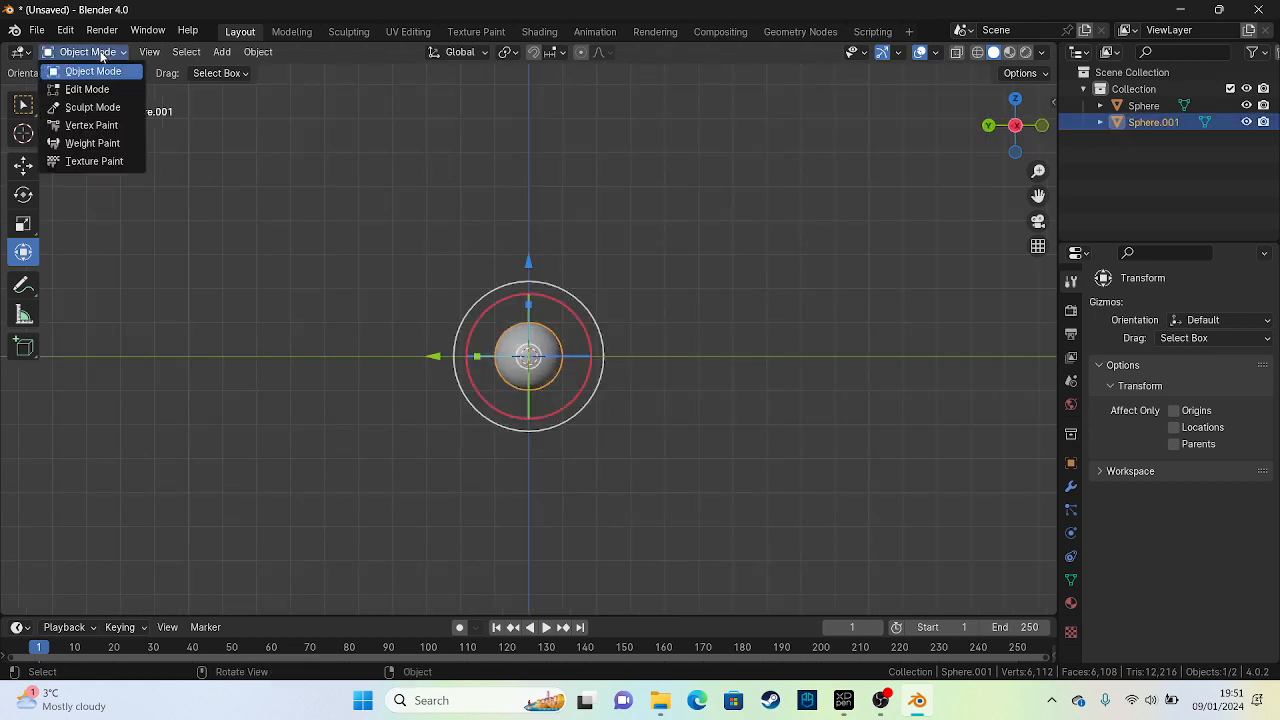
left_click(122, 107)
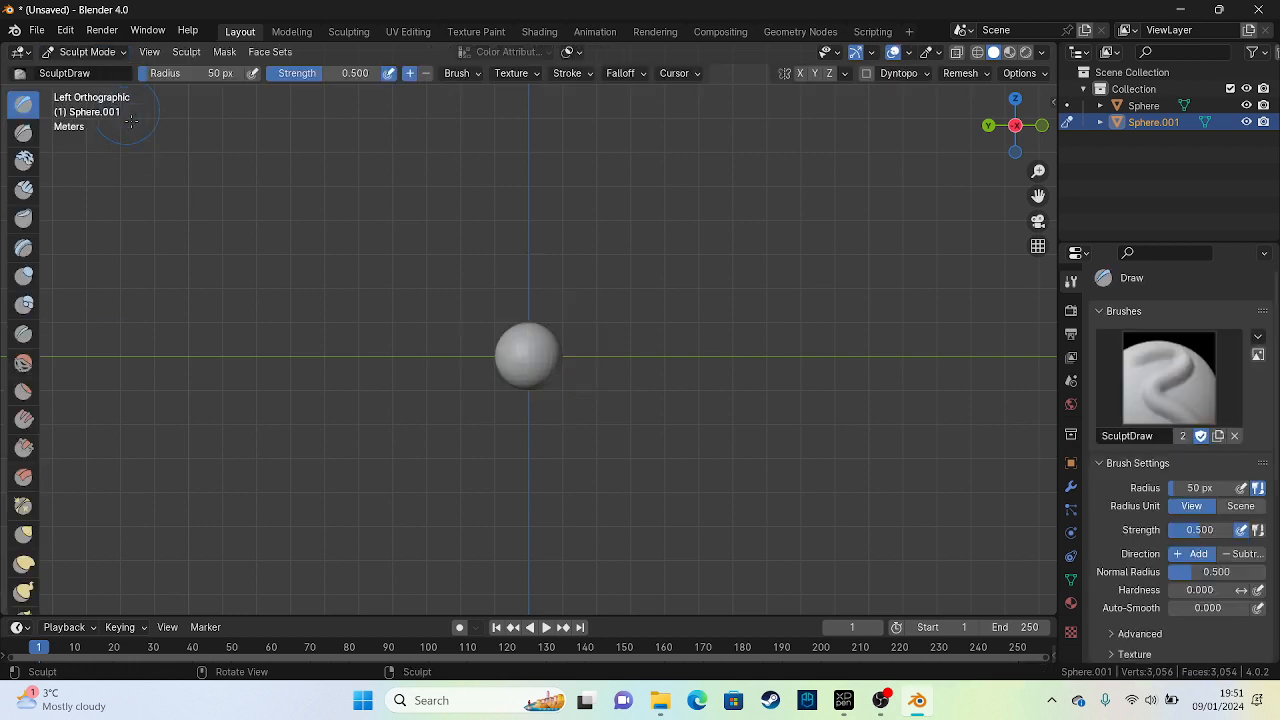
left_click(24, 564)
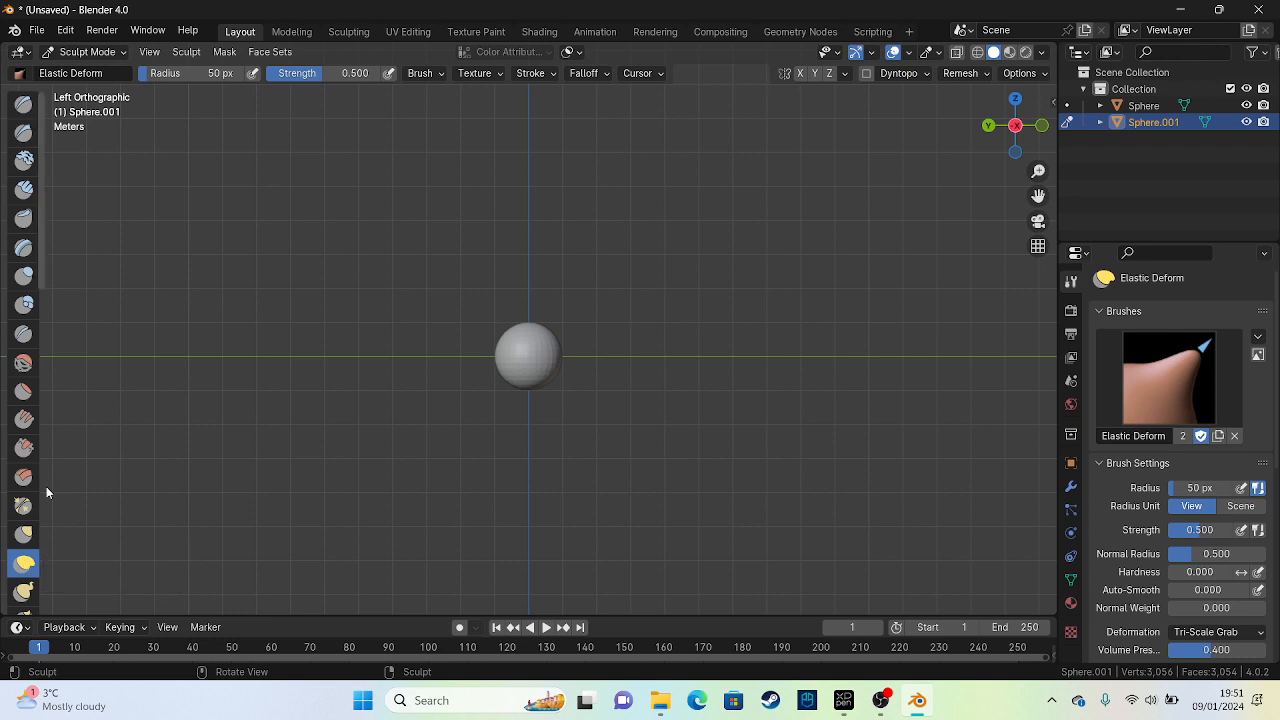
left_click_drag(211, 78, 232, 78)
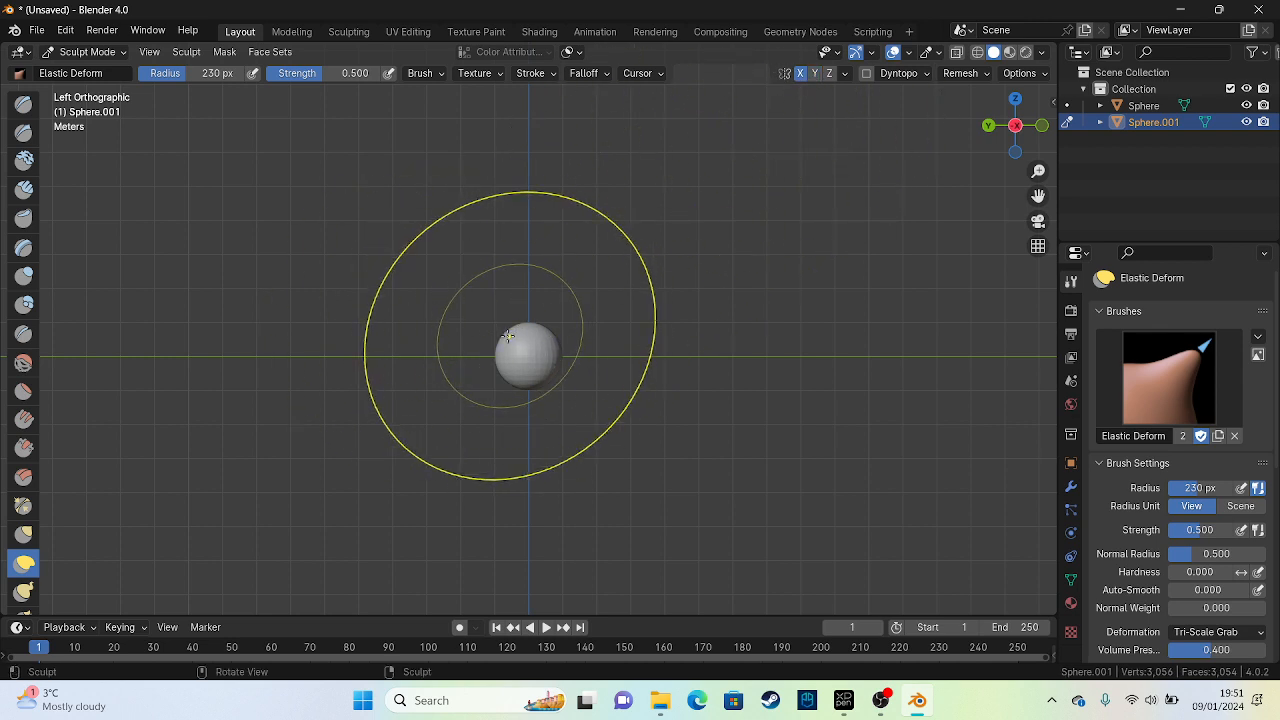
Stretch the centred sphere along the Y axis into a long ellipsoid with Elastic Deform strokes towards both ends
left_click_drag(523, 343, 372, 334)
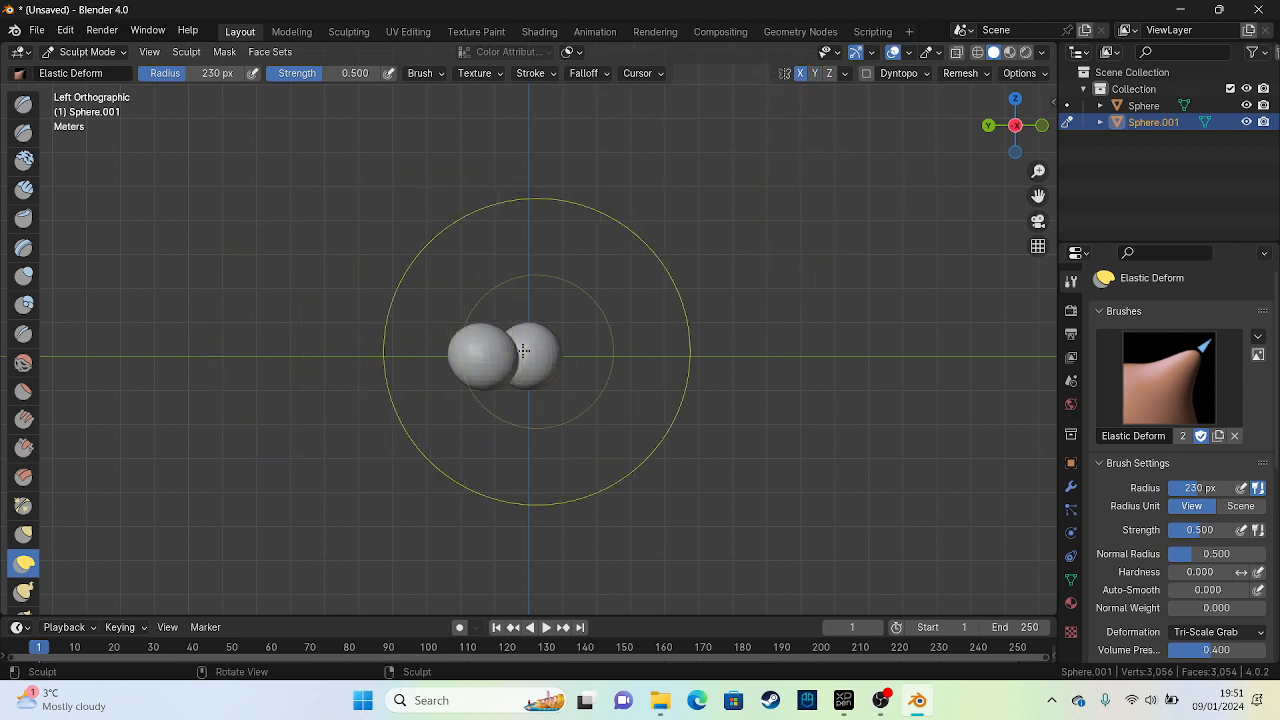
mouse_move(520, 343)
left_mouse_down()
mouse_move(565, 338)
mouse_move(485, 340)
left_mouse_up()
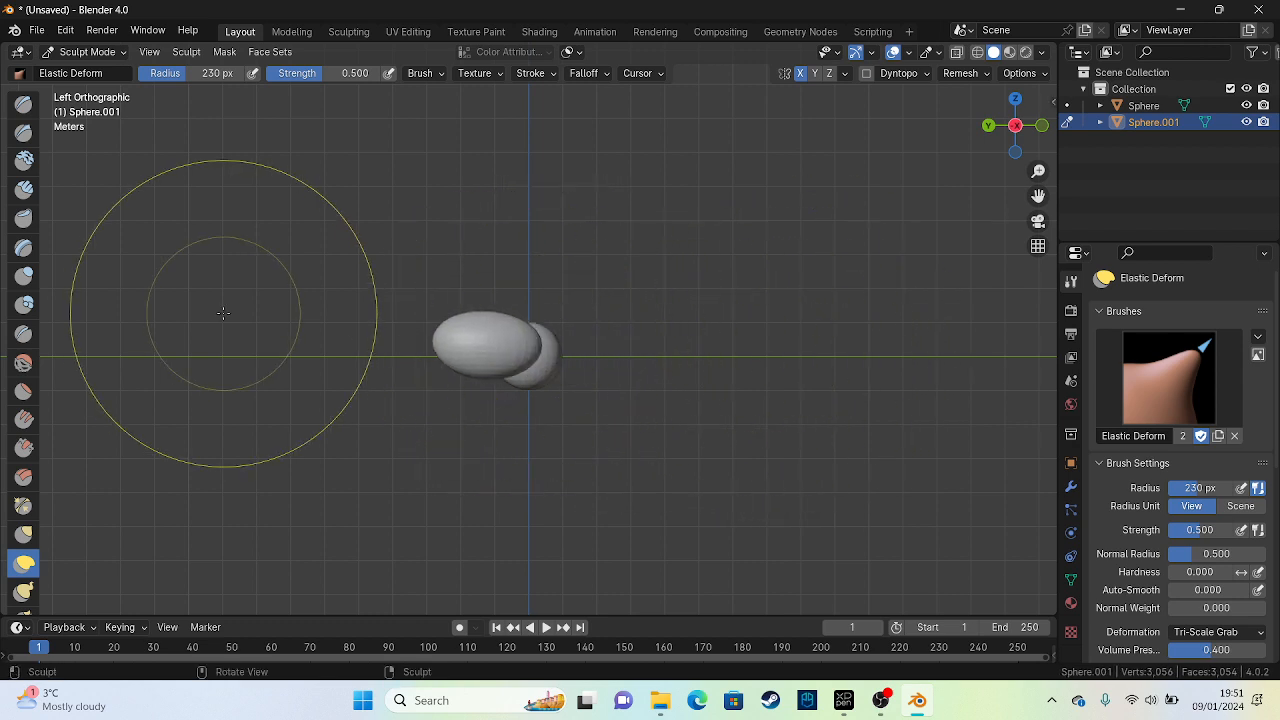
left_click_drag(572, 345, 537, 349)
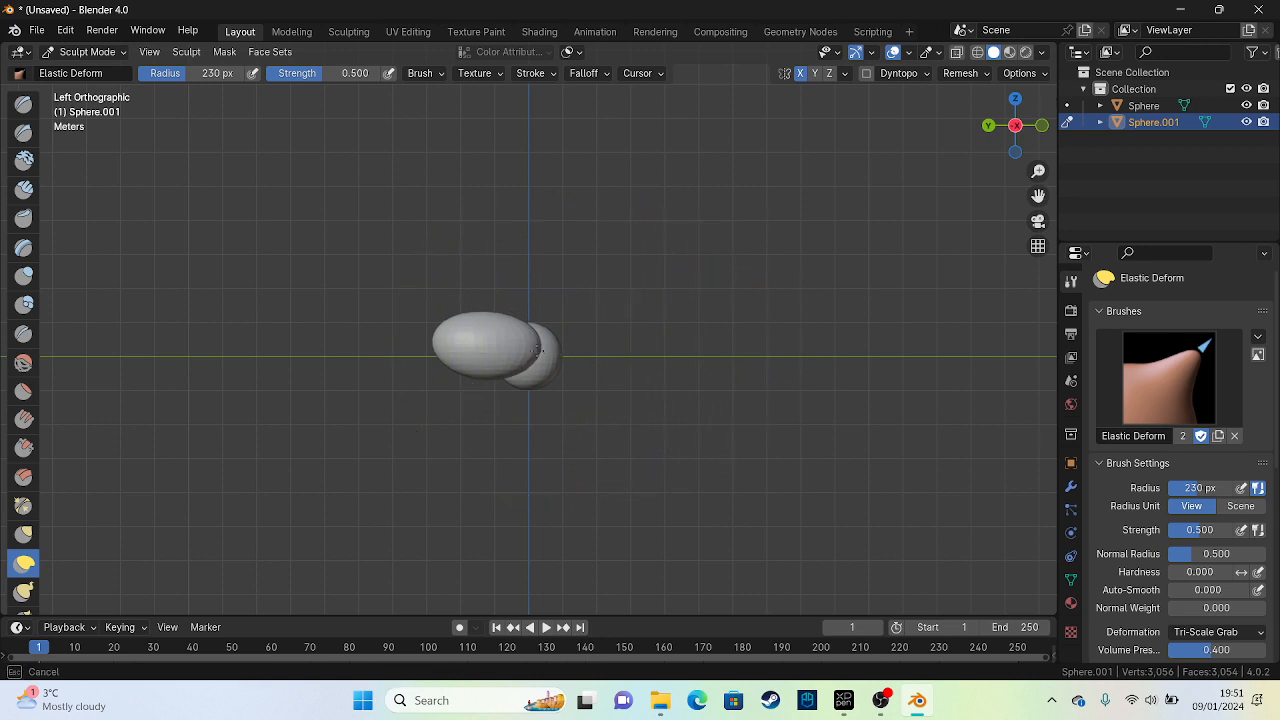
left_click_drag(873, 318, 495, 340)
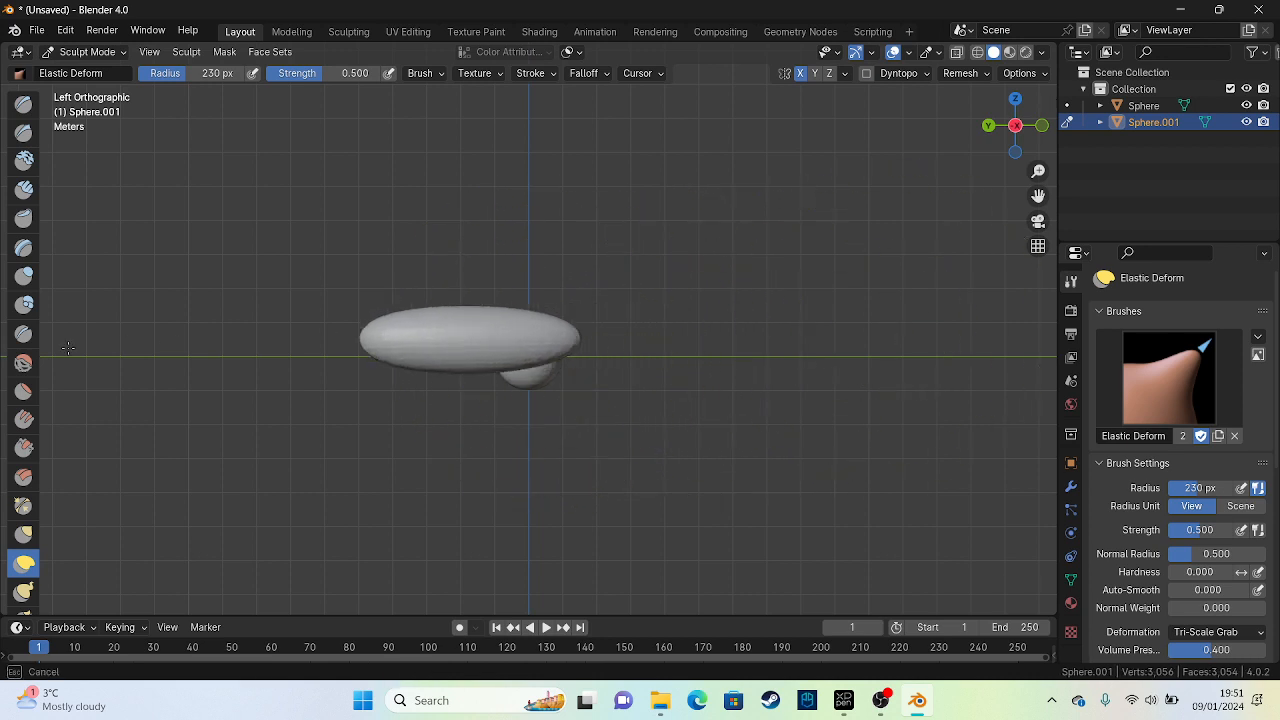
left_click_drag(68, 348, 74, 346)
left_click_drag(527, 337, 623, 343)
left_click_drag(714, 361, 710, 360)
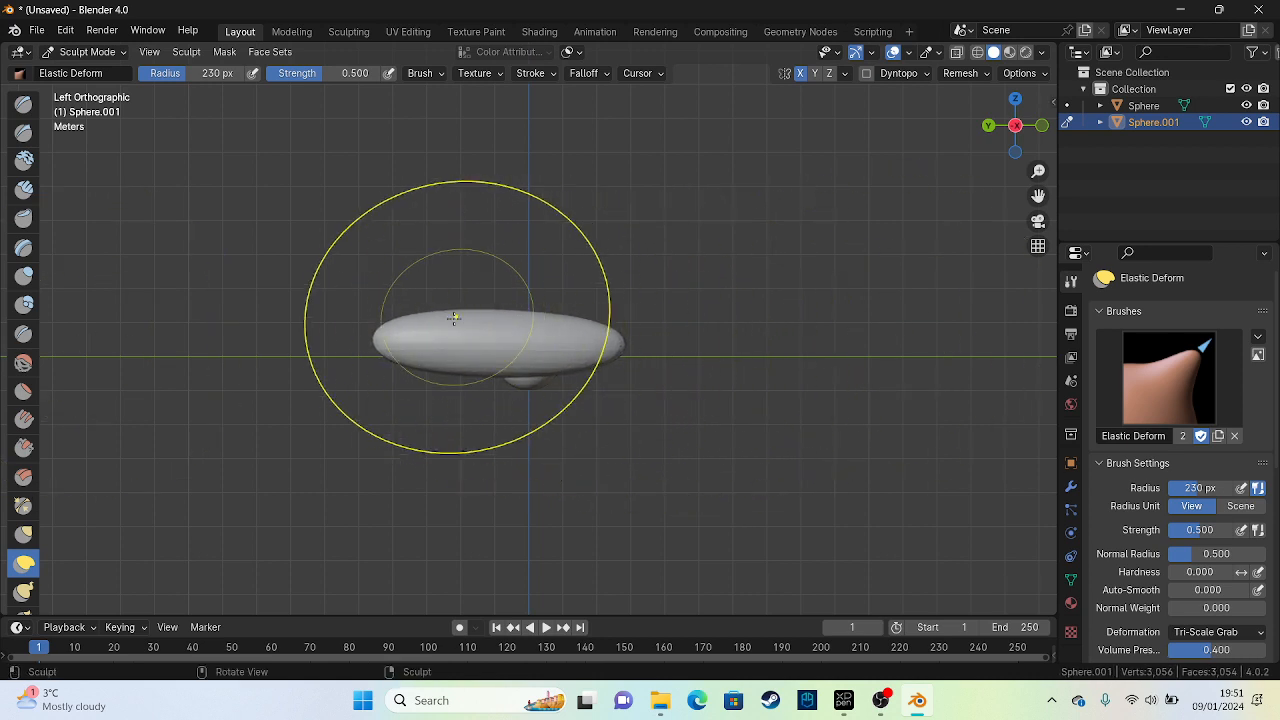
Thicken the elongated body vertically by pulling its upper surface up and its underside down with Elastic Deform
left_click_drag(456, 316, 447, 180)
left_click_drag(466, 355, 462, 351)
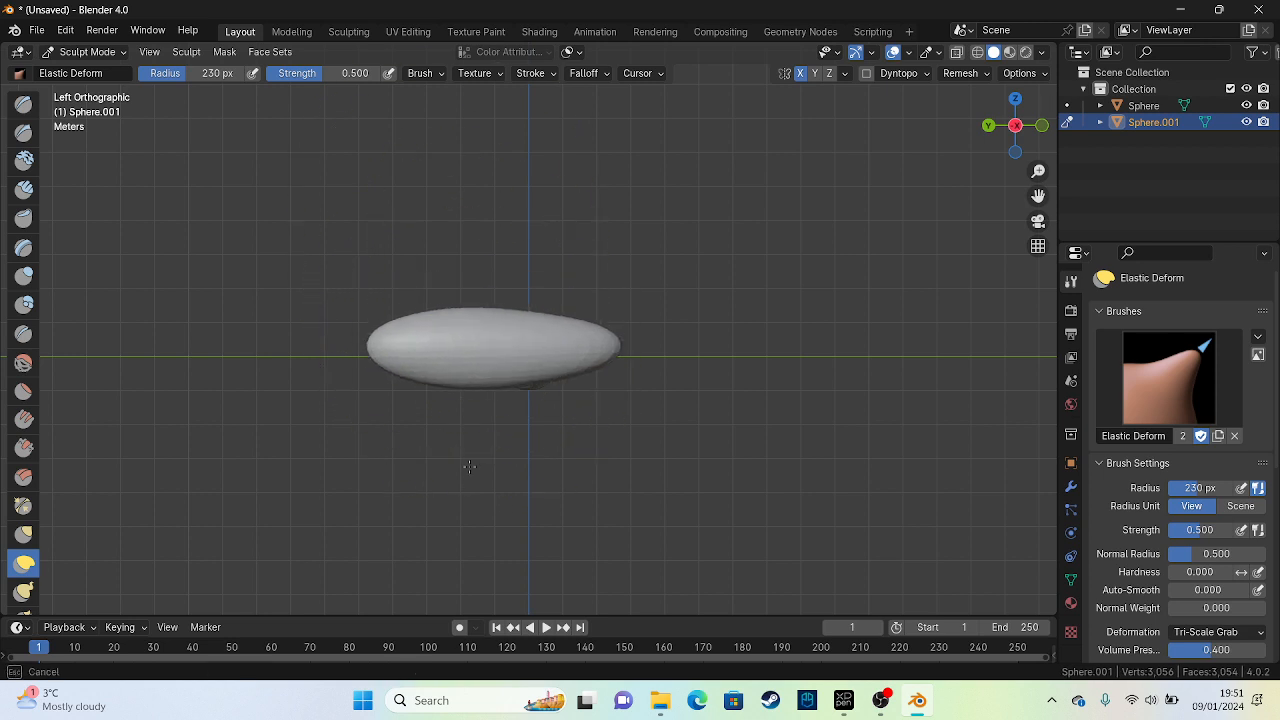
left_click_drag(469, 467, 470, 469)
left_click_drag(476, 322, 471, 240)
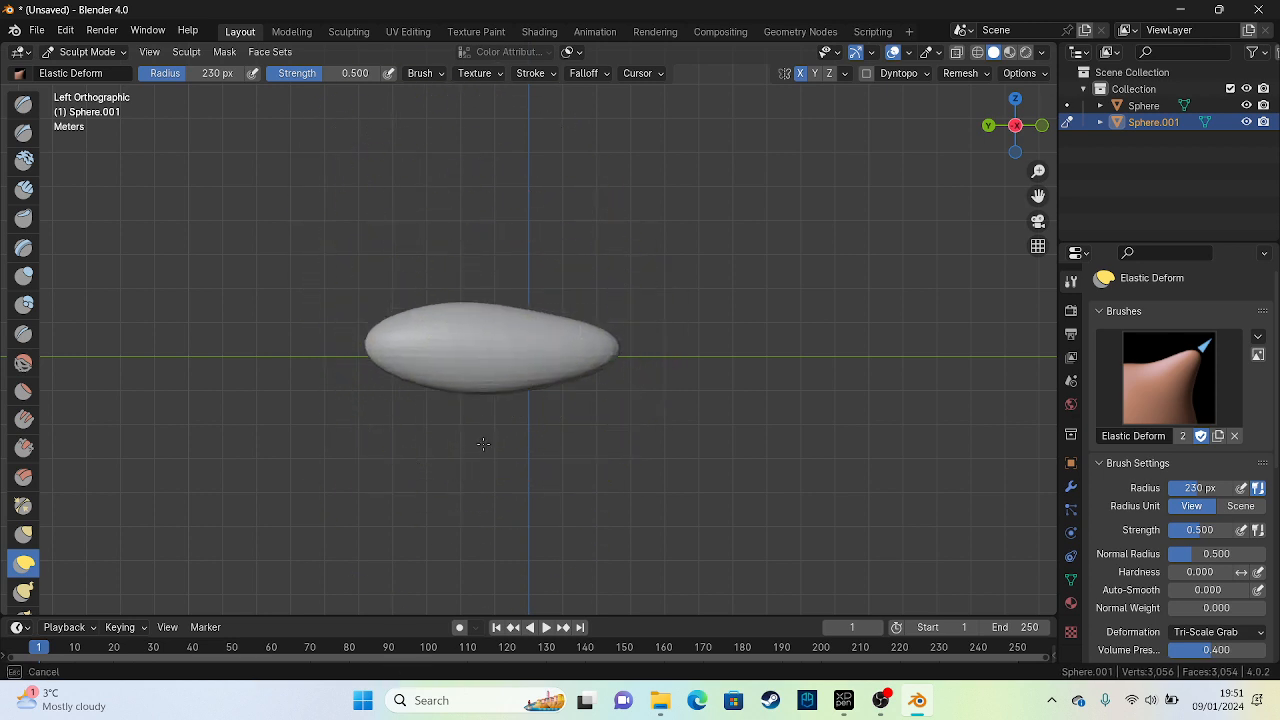
left_click_drag(483, 443, 482, 440)
mouse_move(481, 365)
left_mouse_down()
mouse_move(493, 280)
mouse_move(532, 321)
left_mouse_up()
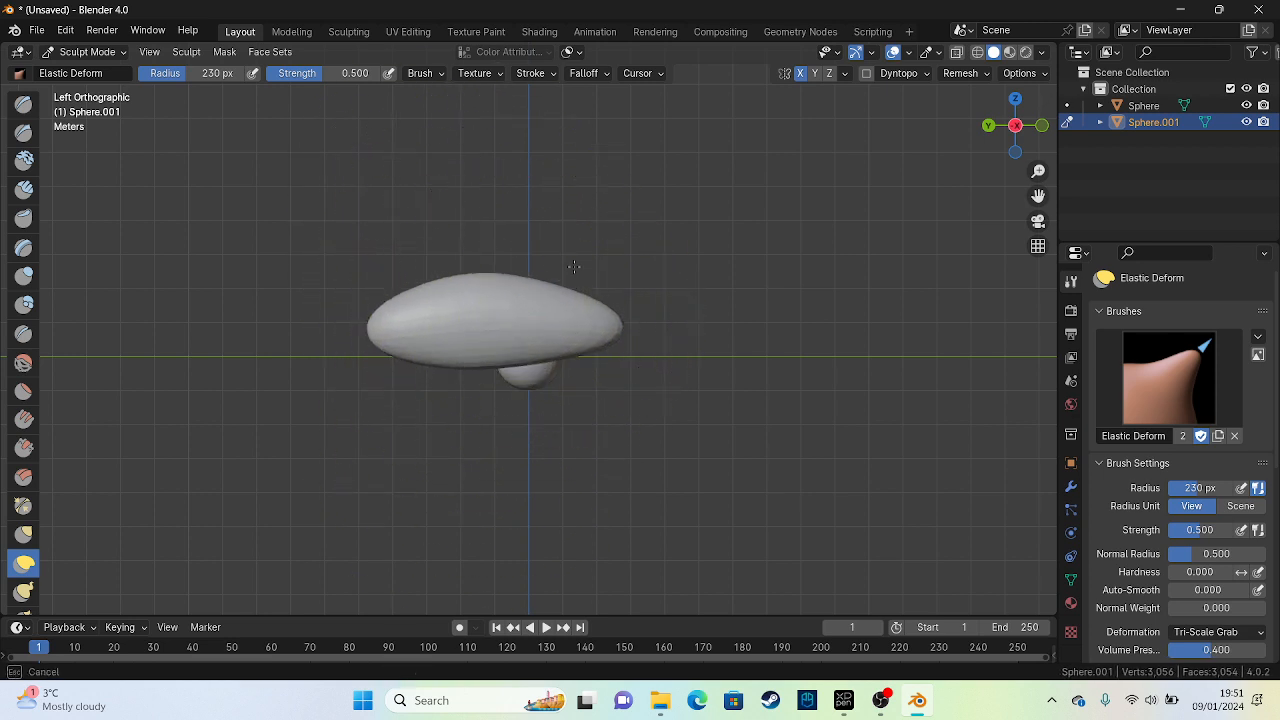
Fill out the -Y half and middle of the body with up and down pulls, and remesh it at a 0.08 m voxel size
left_click_drag(574, 267, 574, 264)
left_click_drag(568, 361, 541, 455)
mouse_move(514, 317)
left_mouse_down()
mouse_move(535, 270)
mouse_move(549, 280)
left_mouse_up()
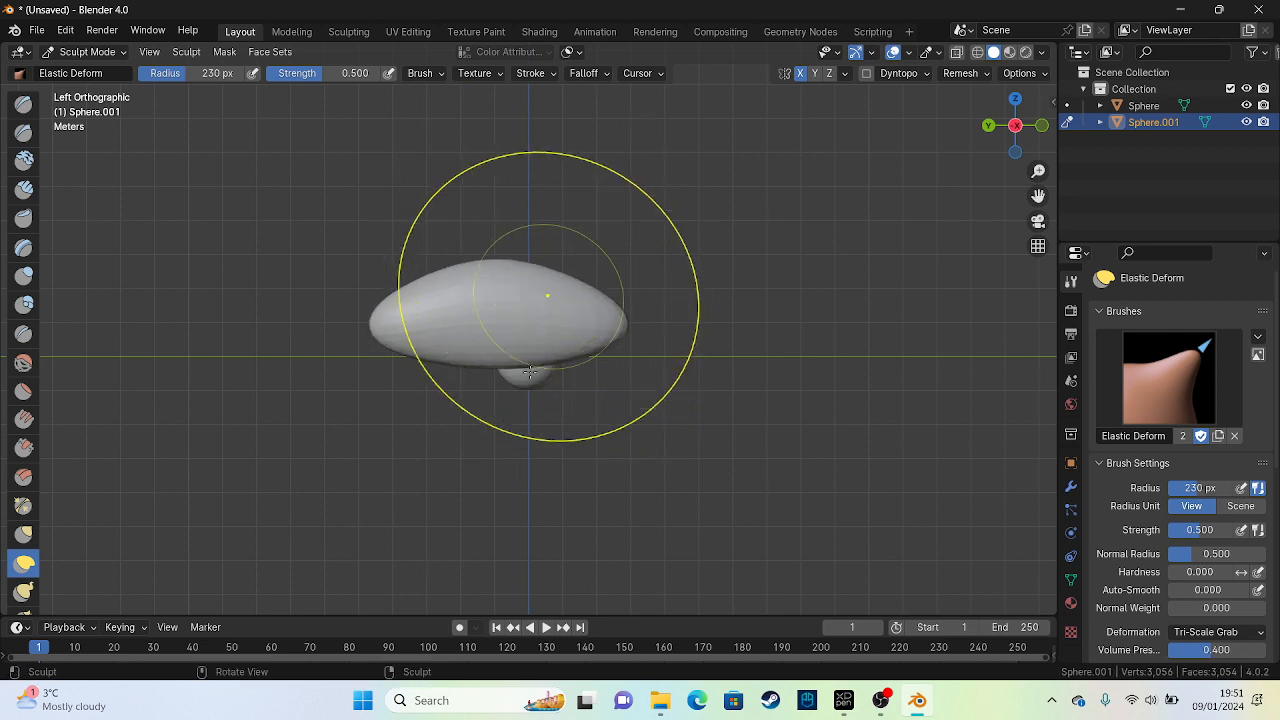
left_click_drag(530, 372, 530, 340)
scroll(1218, 510, "down", 8)
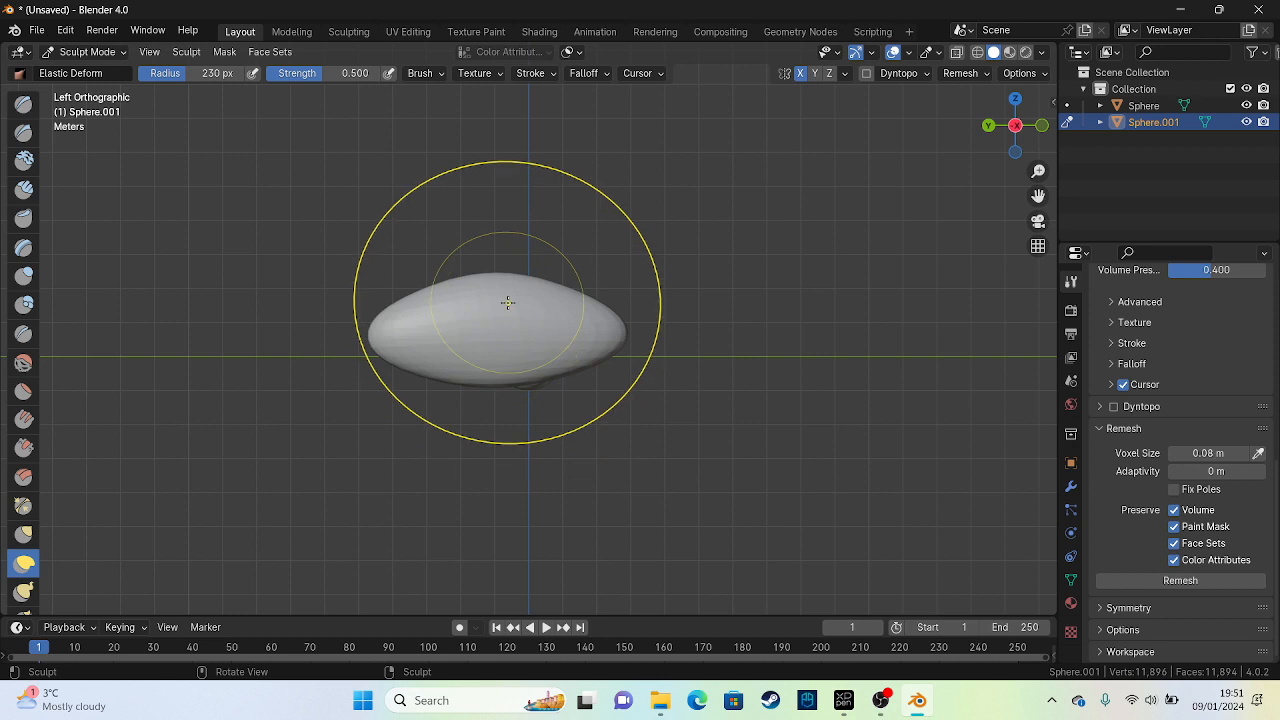
Enlarge the body's side profile with Elastic Deform pulls above, below and at both ends until it is a fuller, even oval
left_click_drag(484, 299, 531, 320)
left_click_drag(590, 363, 594, 373)
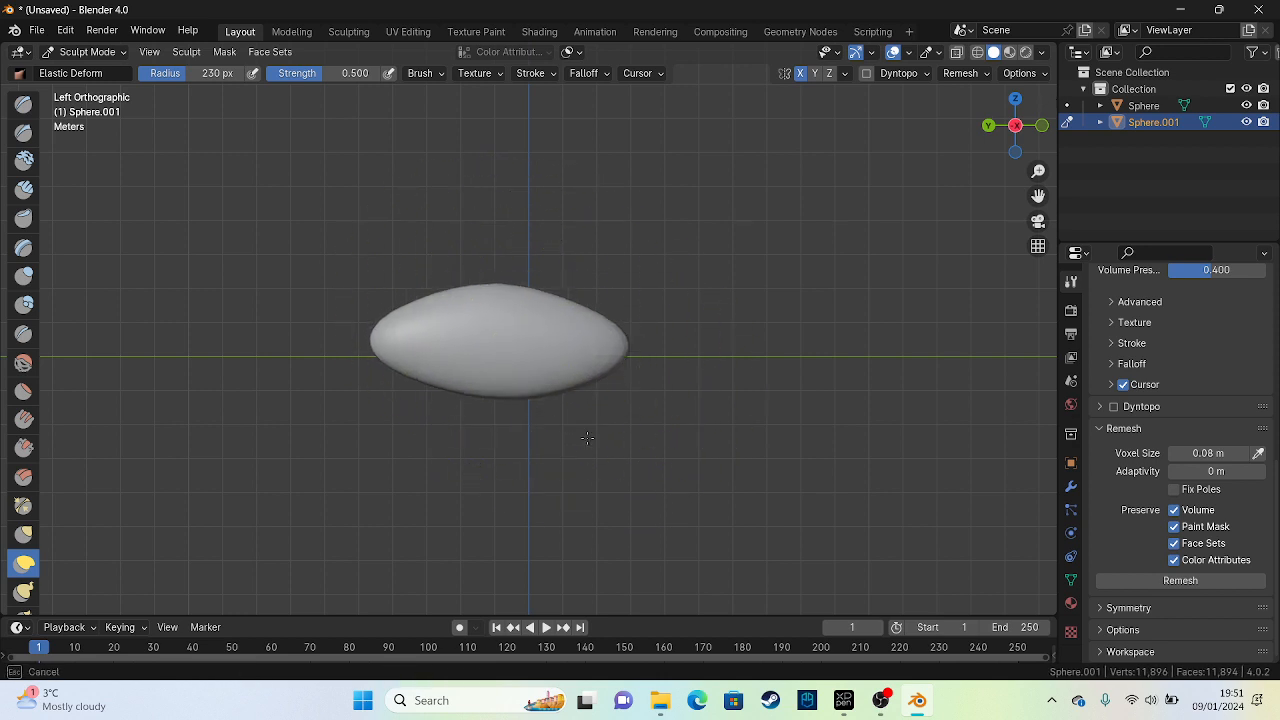
left_click_drag(589, 326, 622, 308)
left_click_drag(463, 312, 408, 228)
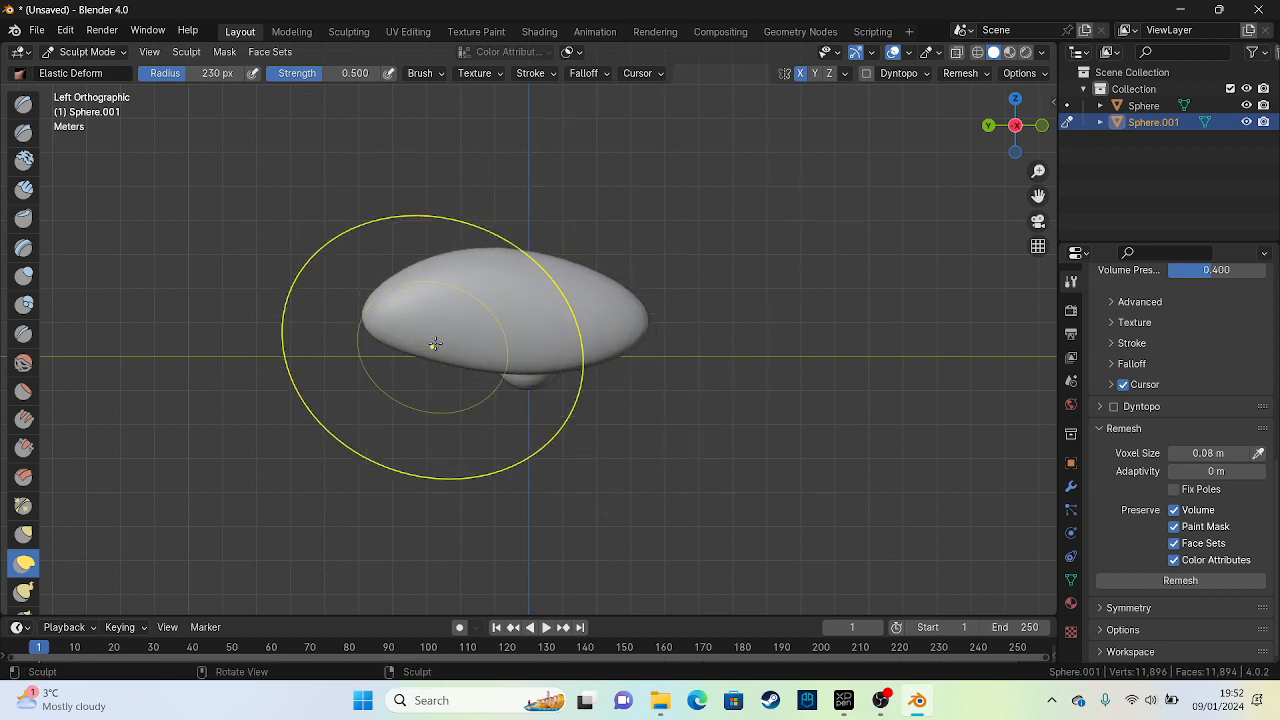
left_click_drag(433, 346, 403, 418)
mouse_move(563, 398)
left_mouse_down()
mouse_move(600, 411)
mouse_move(586, 406)
mouse_move(620, 386)
mouse_move(591, 329)
mouse_move(621, 243)
left_mouse_up()
left_click_drag(449, 294, 437, 258)
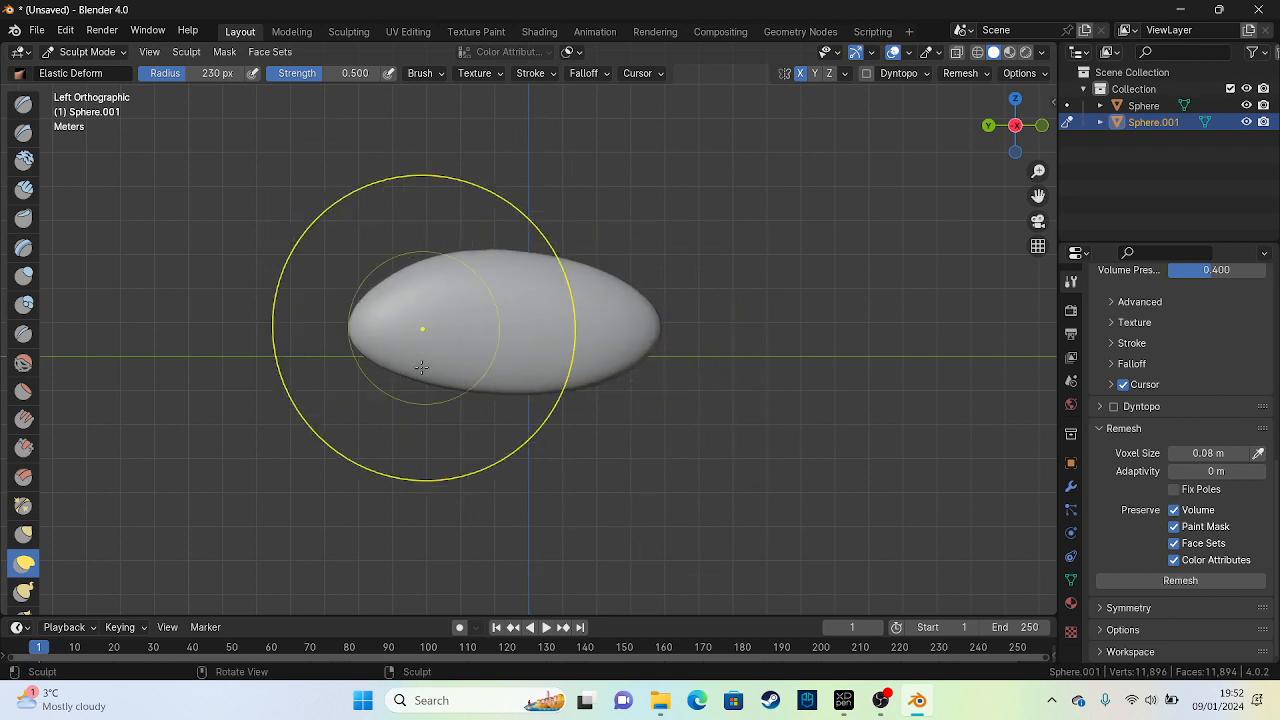
left_click_drag(423, 356, 419, 378)
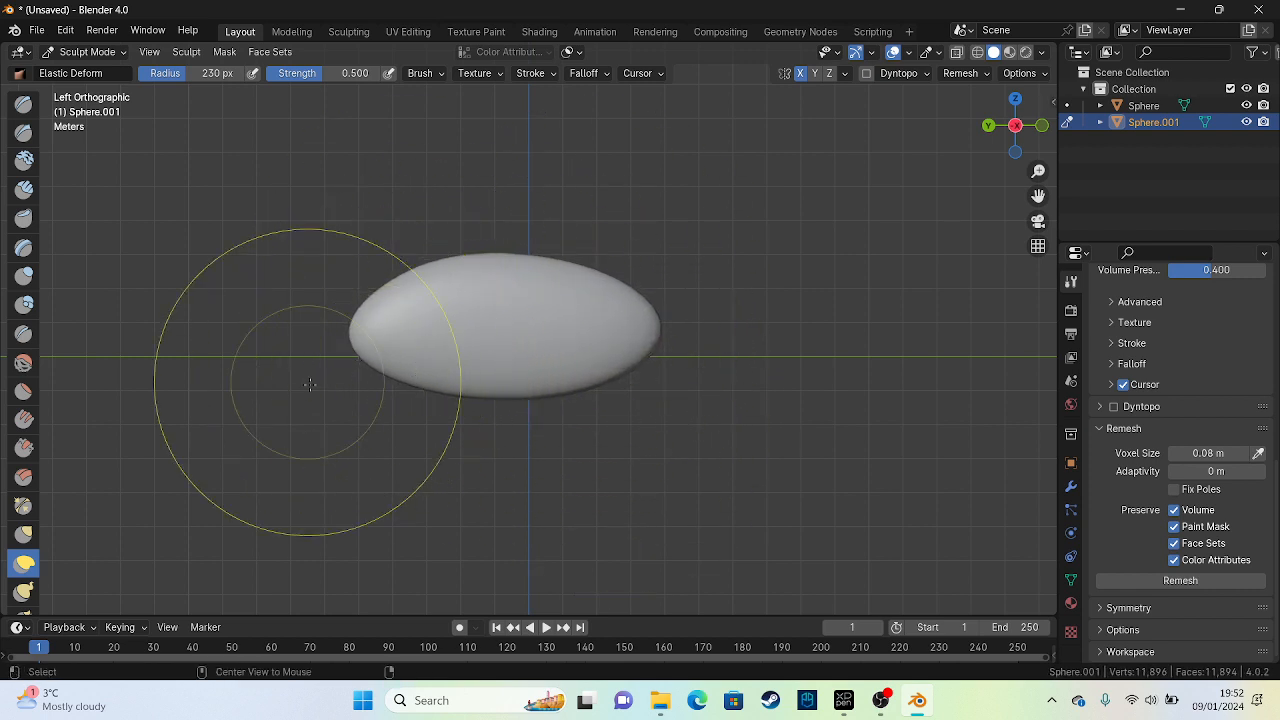
middle_click_drag(308, 381, 400, 399, "alt")
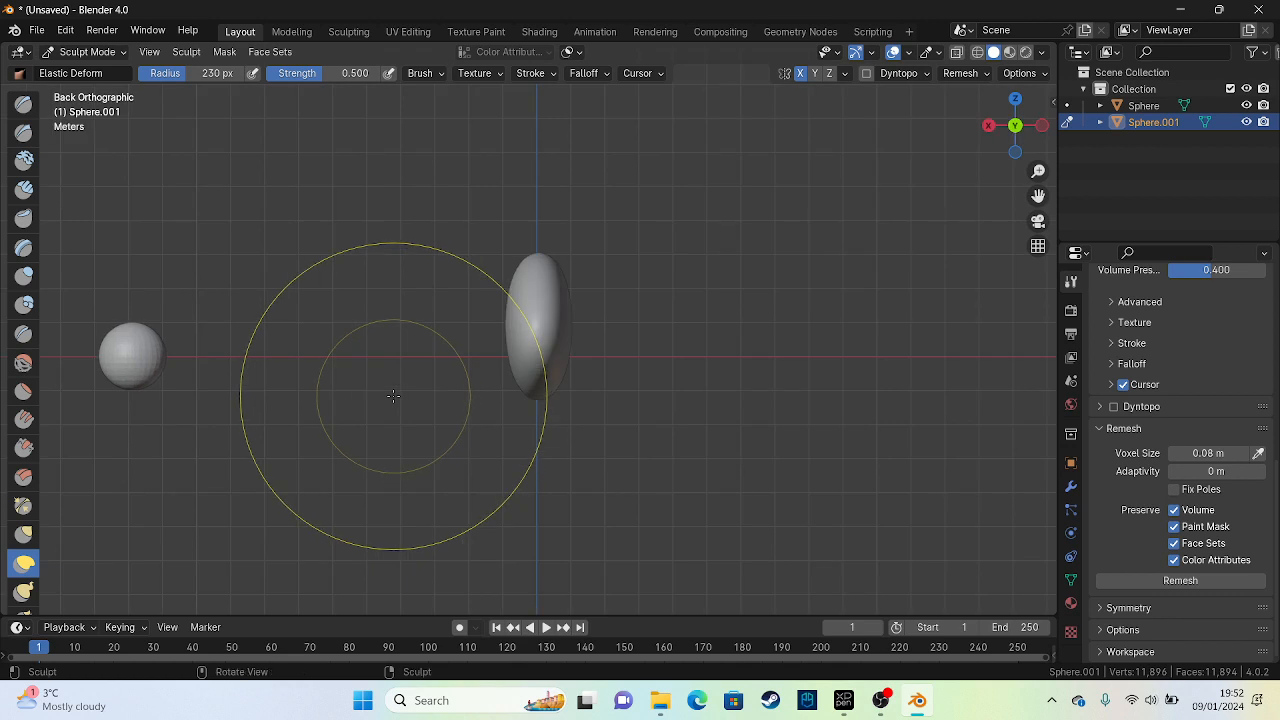
mouse_move(393, 396)
middle_mouse_down()
mouse_move(386, 186)
mouse_move(354, 289)
mouse_move(403, 382)
mouse_move(354, 375)
mouse_move(523, 369)
mouse_move(650, 430)
mouse_move(557, 571)
mouse_move(663, 457)
mouse_move(594, 421)
mouse_move(531, 334)
mouse_move(517, 380)
mouse_move(547, 416)
mouse_move(668, 418)
middle_mouse_up()
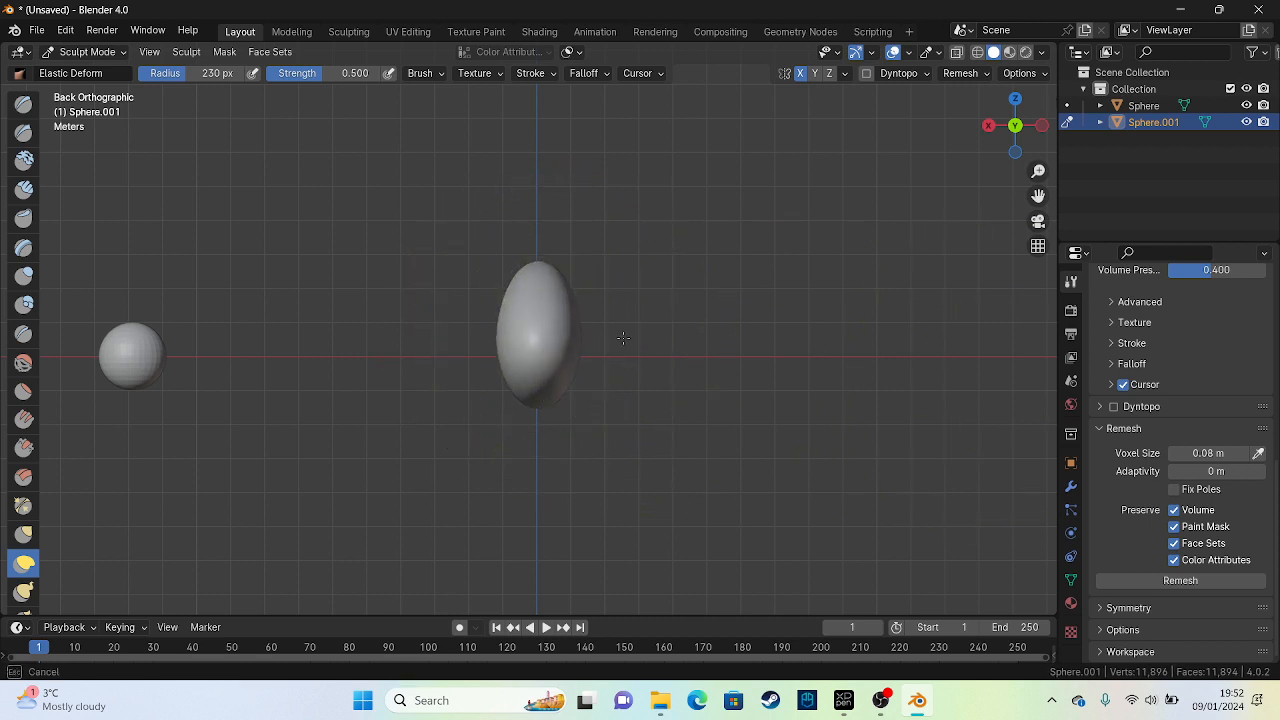
left_click_drag(1066, 406, 1062, 405)
left_click_drag(559, 316, 984, 312)
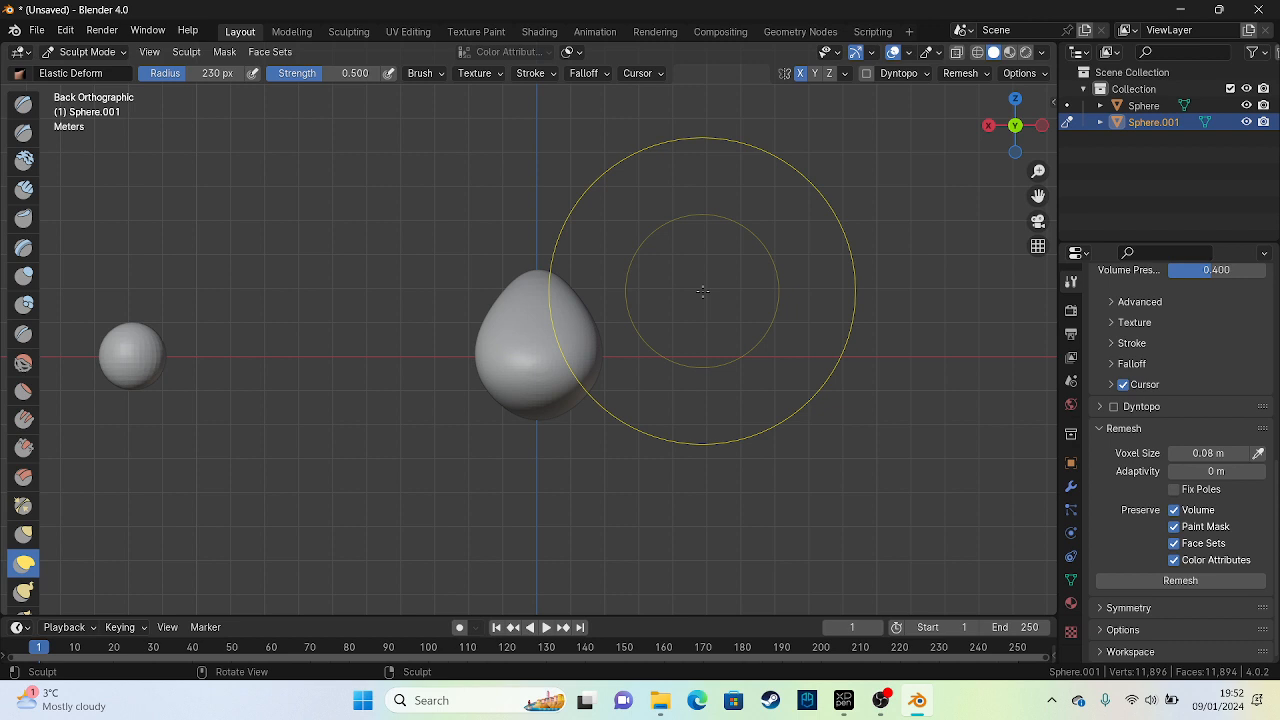
key("ctrl+z")
key("ctrl+z")
key("ctrl+z")
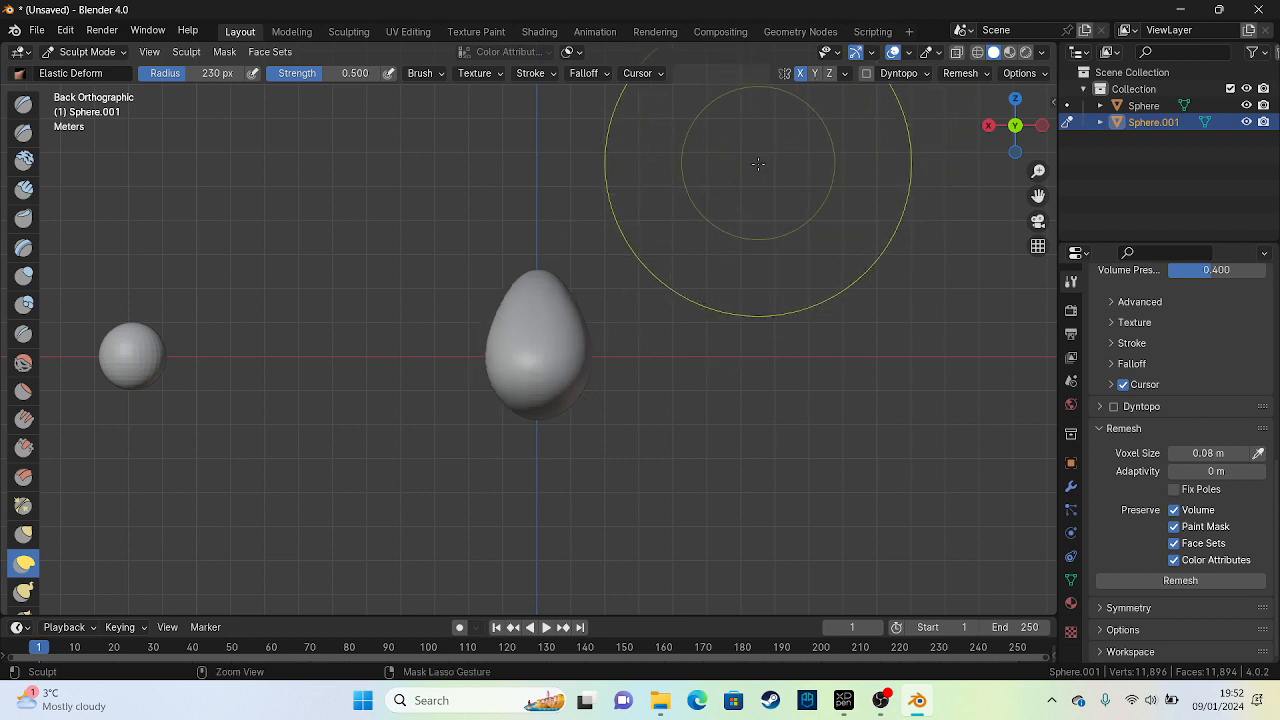
Add Y mirroring to the X symmetry and widen the body along the X axis in back orthographic view
left_click_drag(566, 312, 860, 337)
left_click_drag(608, 337, 868, 346)
left_click_drag(574, 292, 801, 271)
left_click_drag(557, 272, 690, 285)
mouse_move(573, 389)
left_mouse_down()
mouse_move(700, 390)
mouse_move(749, 371)
left_mouse_up()
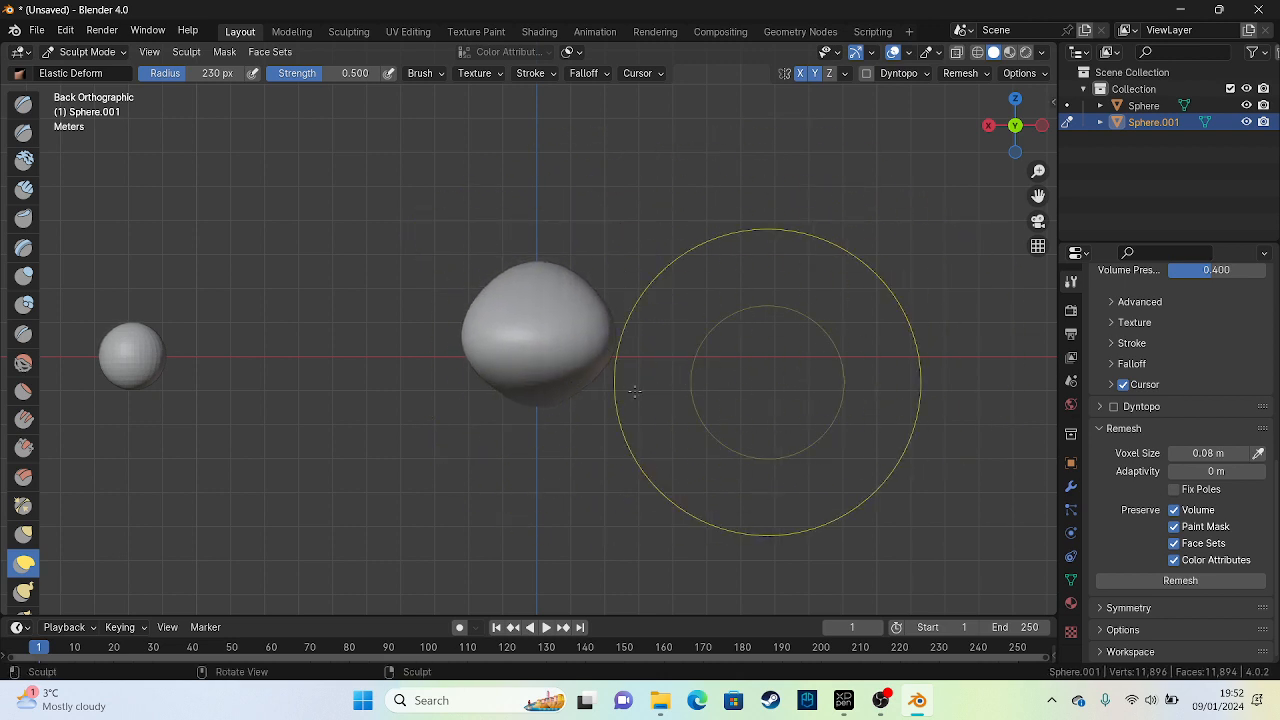
Pull out the body's narrow waist along X in perspective view until the sides are filled, and remesh at 0.08 m
middle_click_drag(678, 381, 641, 489)
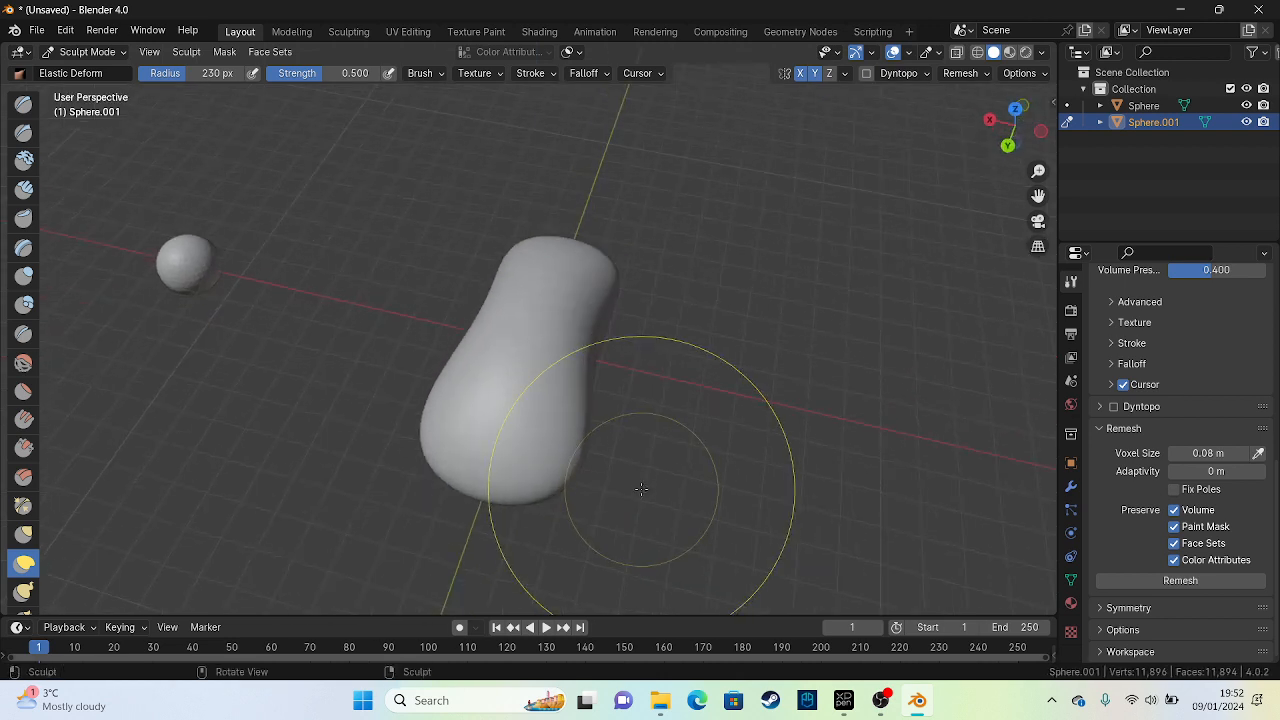
left_click_drag(588, 347, 1010, 453)
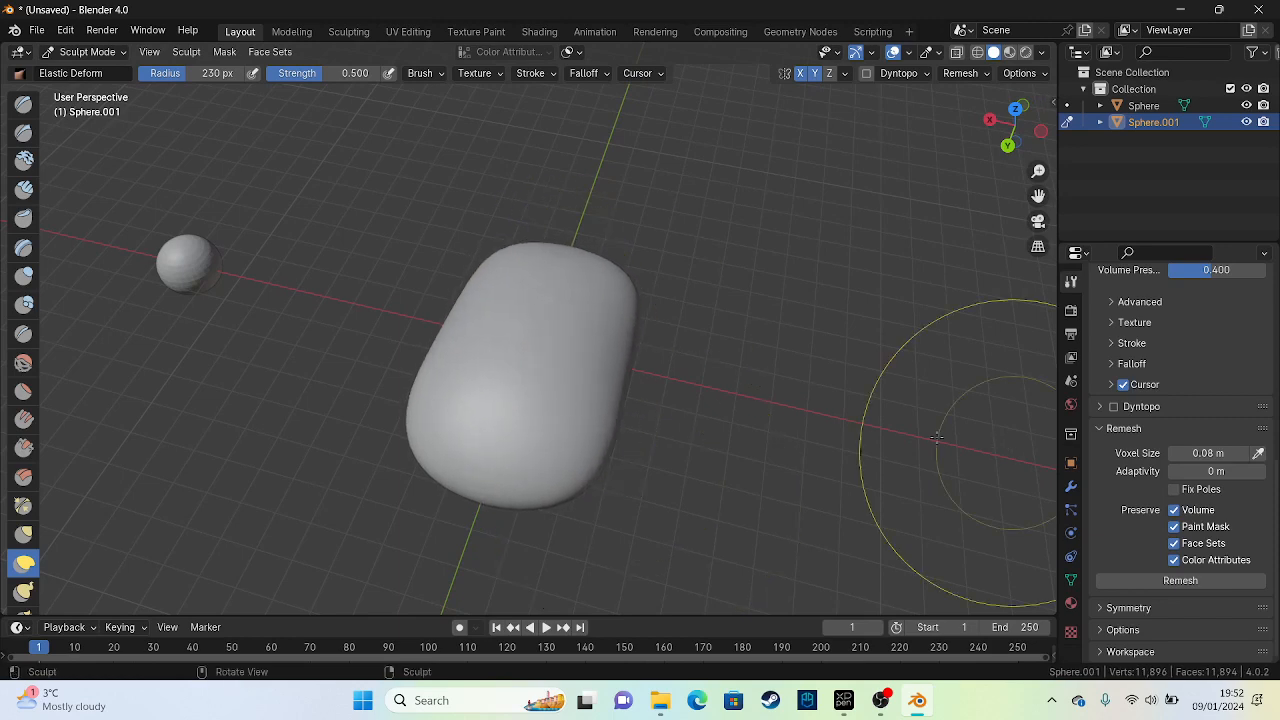
mouse_move(618, 368)
left_mouse_down()
mouse_move(764, 364)
mouse_move(752, 358)
left_mouse_up()
mouse_move(640, 299)
left_mouse_down()
mouse_move(776, 230)
mouse_move(674, 225)
mouse_move(614, 243)
left_mouse_up()
left_click(1191, 584)
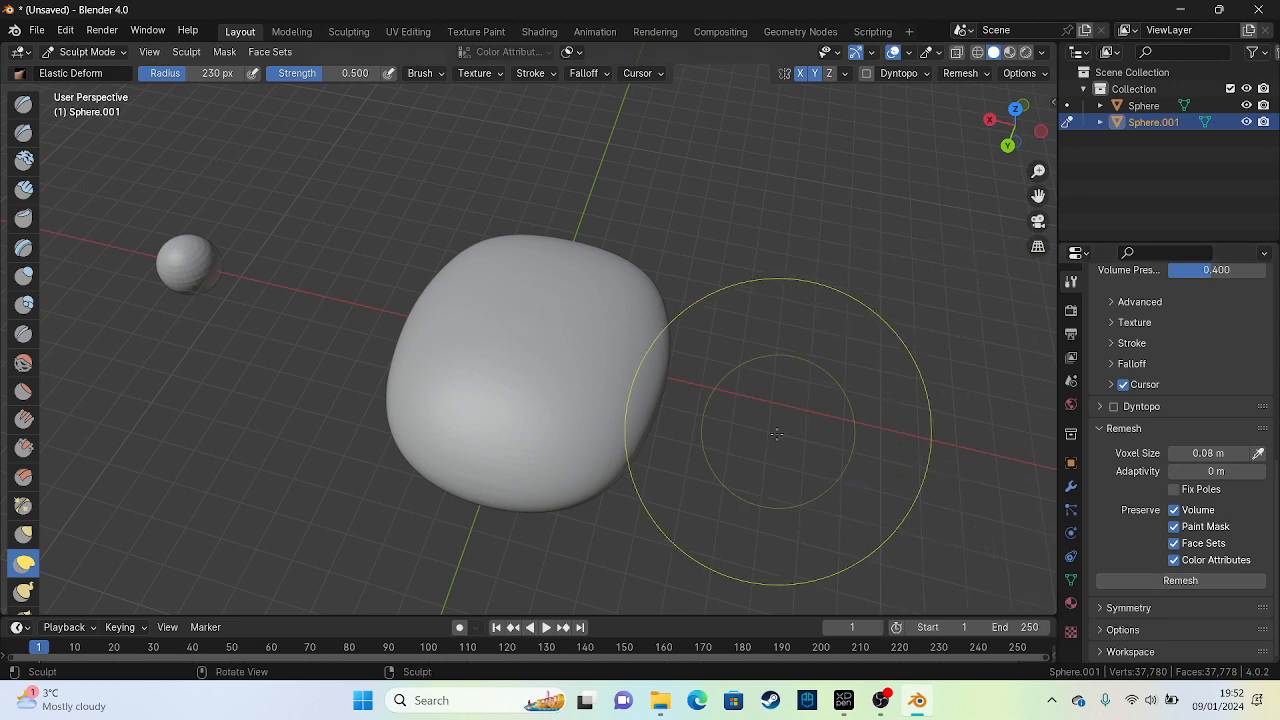
Increase the body's height in left orthographic view by pulling its top upwards and its underside downwards with Elastic Deform
key("ctrl+KP_1")
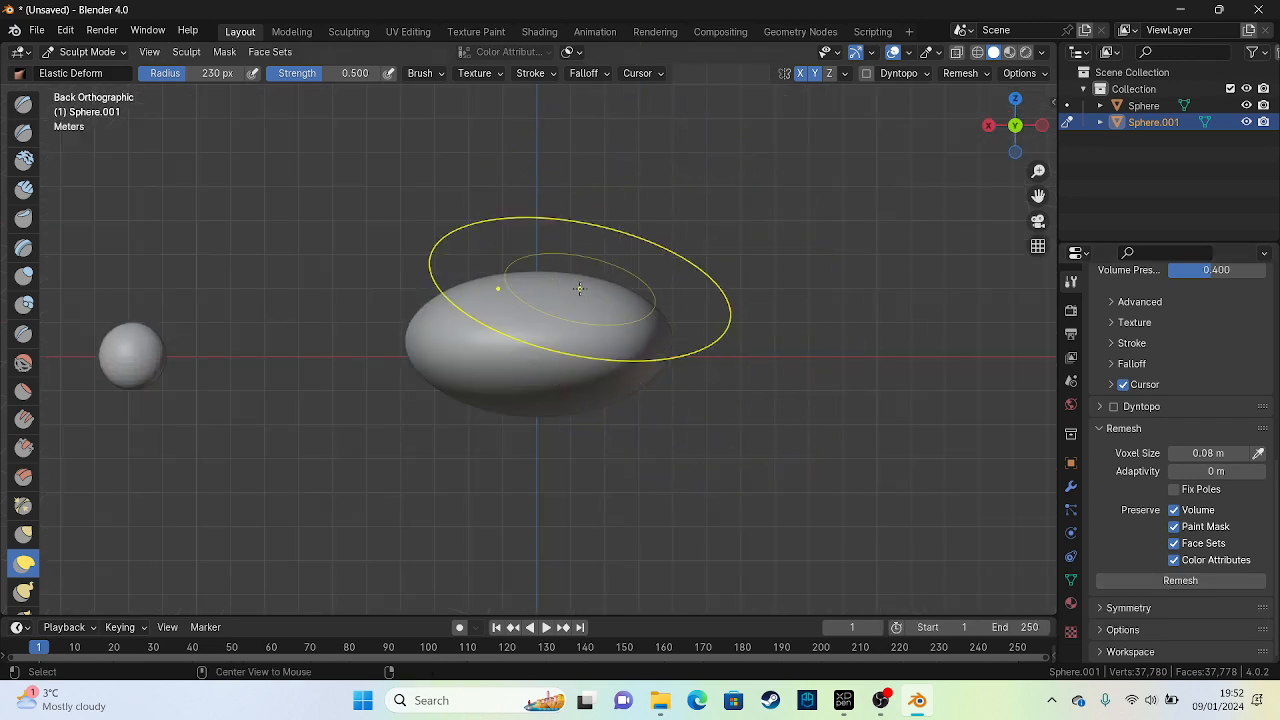
key("ctrl+KP_3")
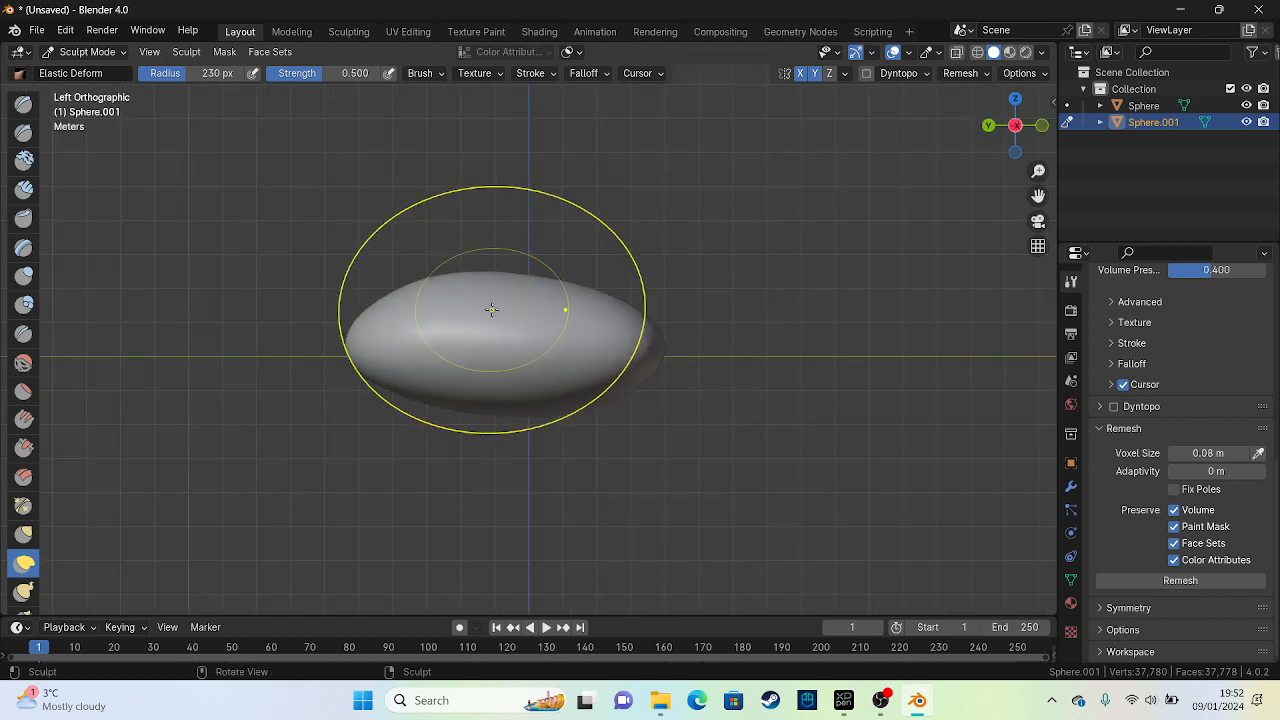
left_click_drag(429, 392, 429, 532)
key("ctrl+z")
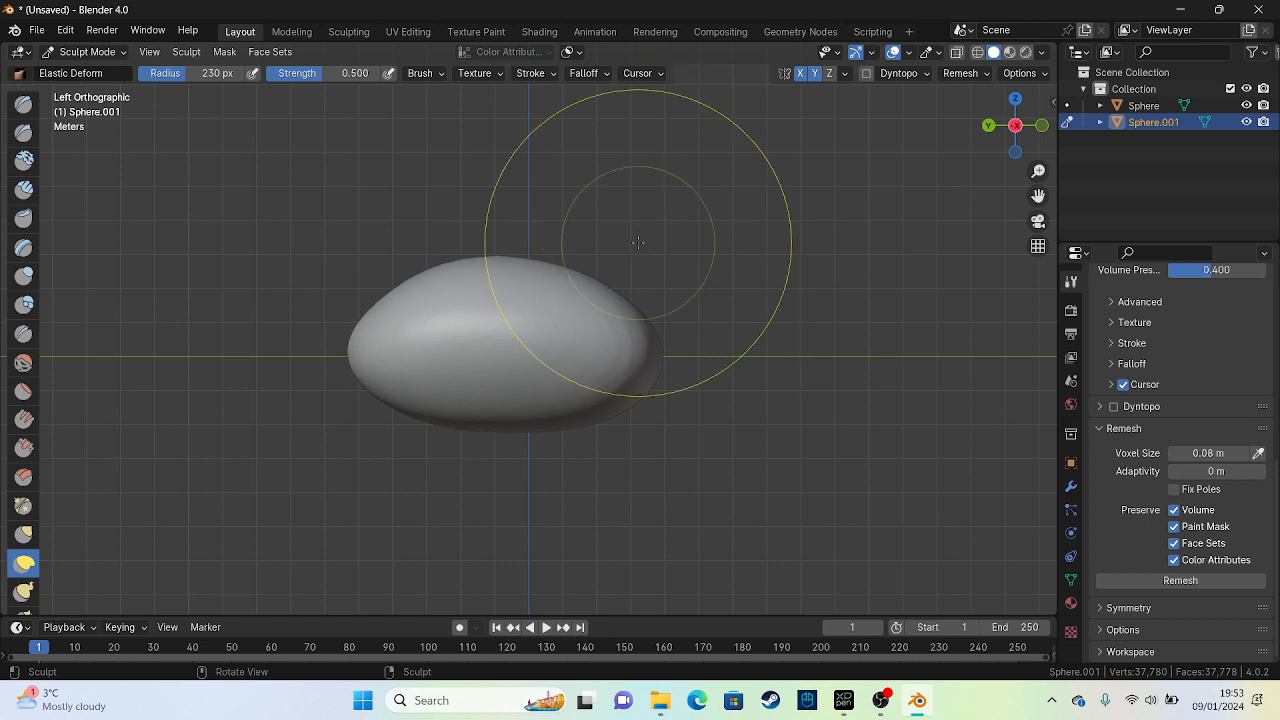
left_click_drag(617, 316, 609, 249)
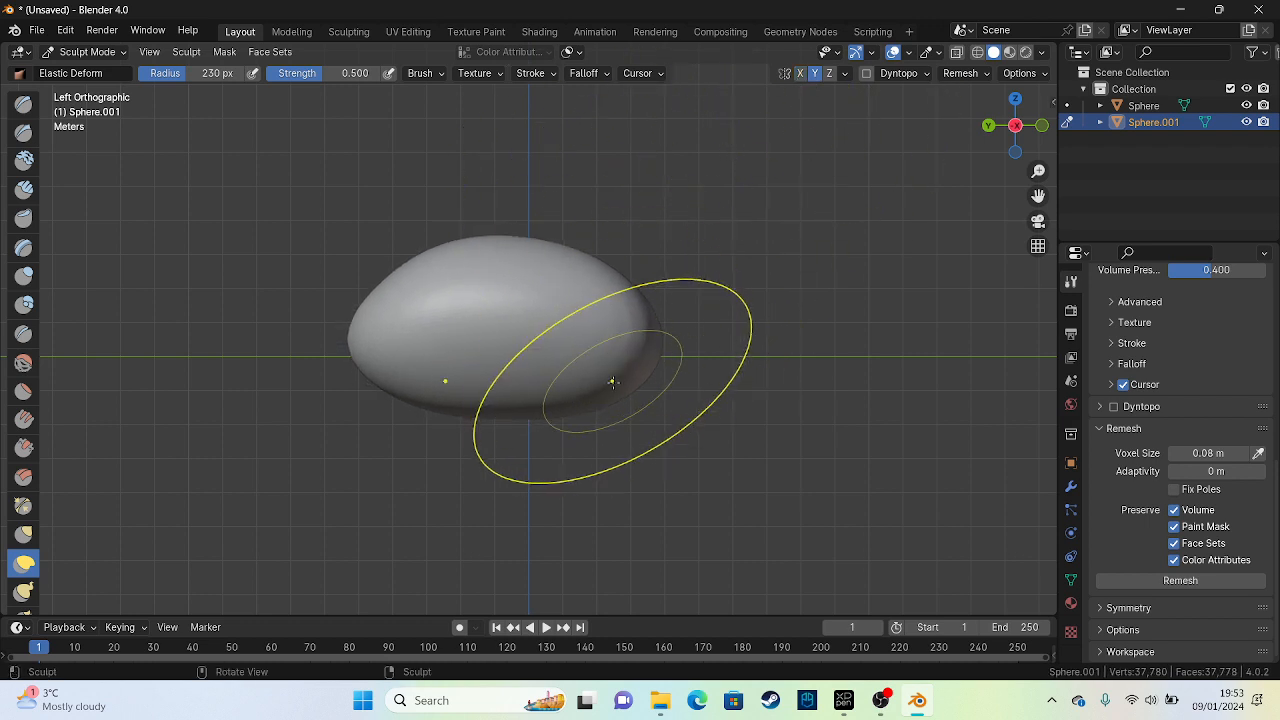
left_click_drag(612, 382, 620, 525)
left_click_drag(639, 305, 689, 175)
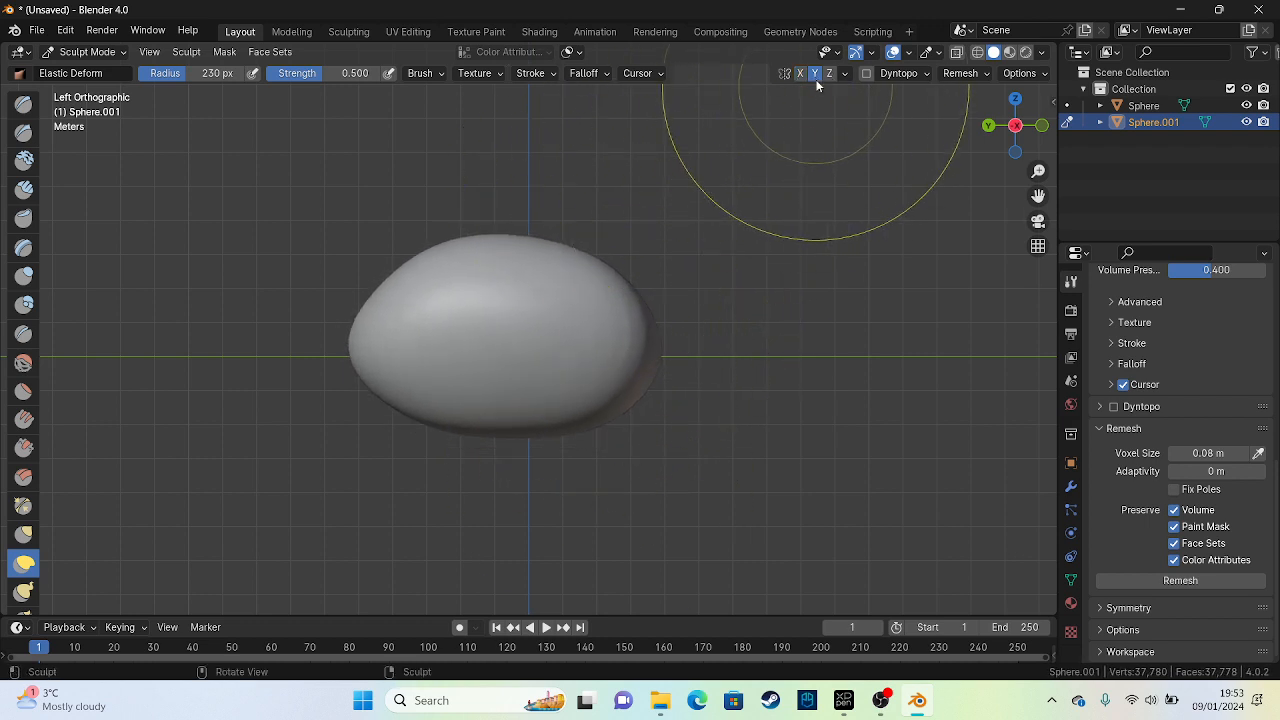
Restrict symmetry to the X axis and pull the body's ends outward, making the -Y end larger and rounder
left_click_drag(628, 298, 690, 215)
left_click_drag(634, 357, 772, 435)
left_click_drag(404, 373, 400, 300)
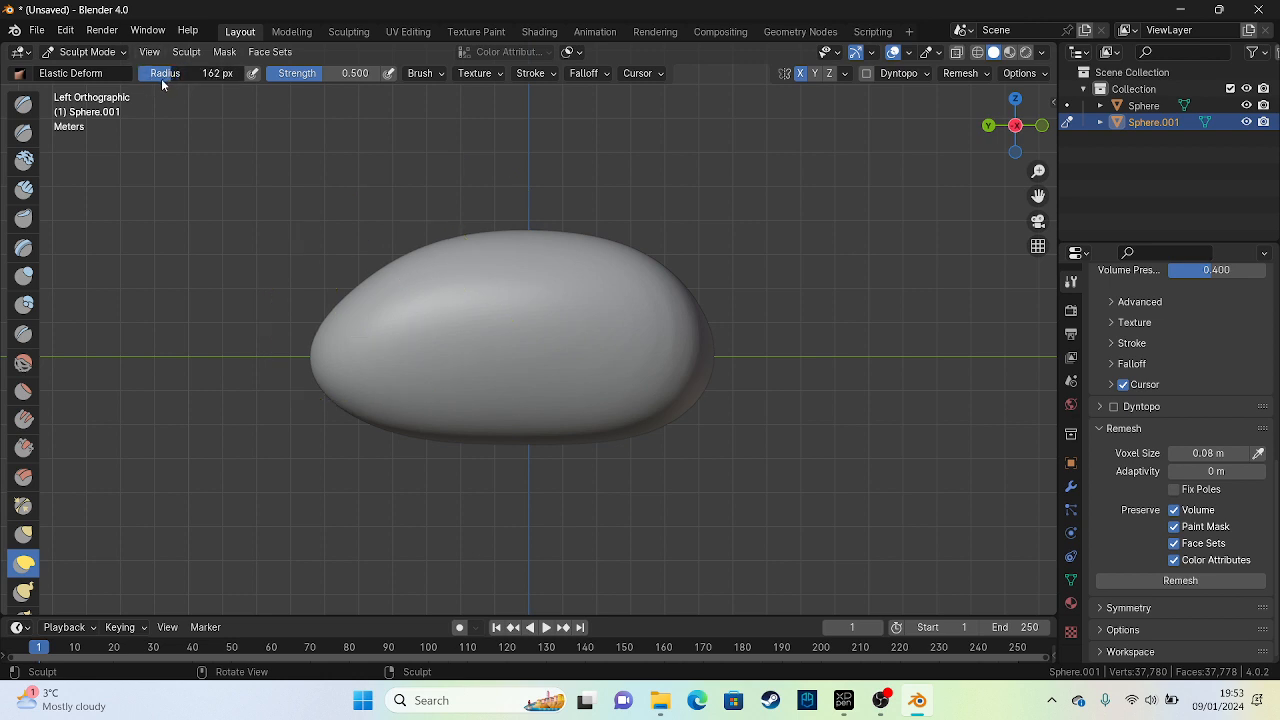
Set the brush radius to 162 px, lift the underside at both ends and push the top of the -Y end inwards
mouse_move(363, 408)
left_mouse_down()
mouse_move(400, 351)
mouse_move(406, 309)
left_mouse_up()
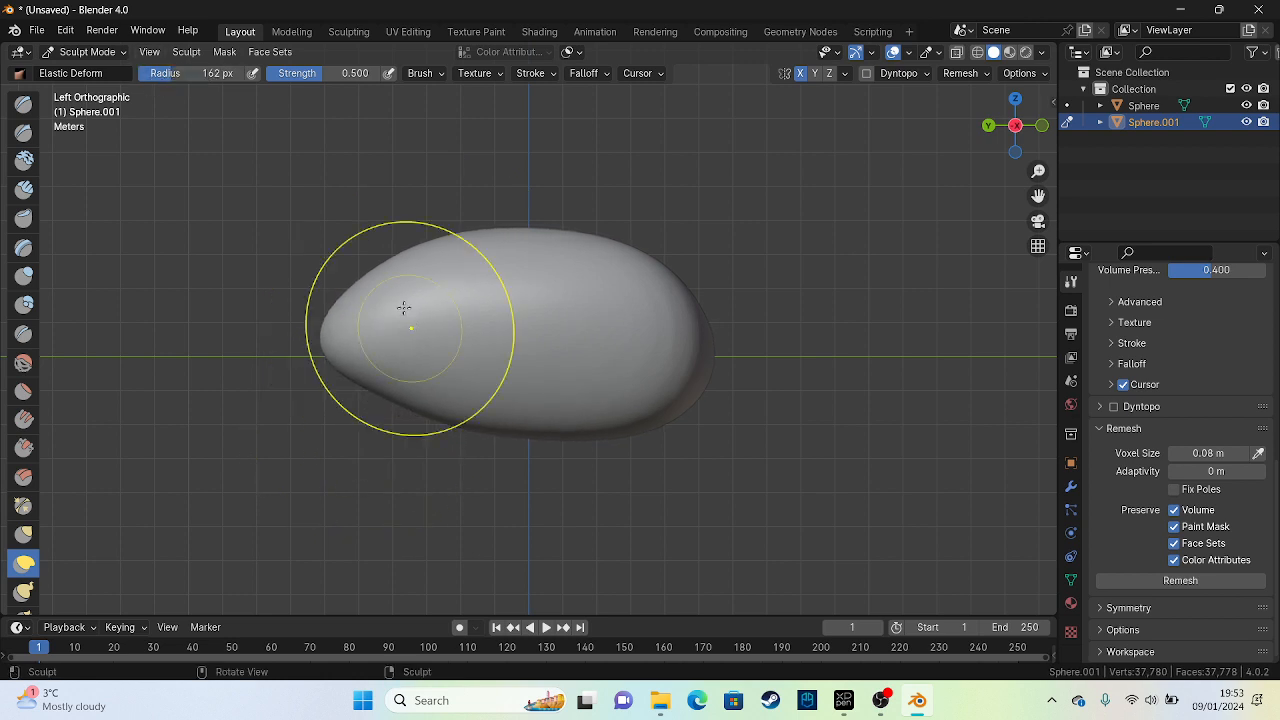
key("ctrl+z")
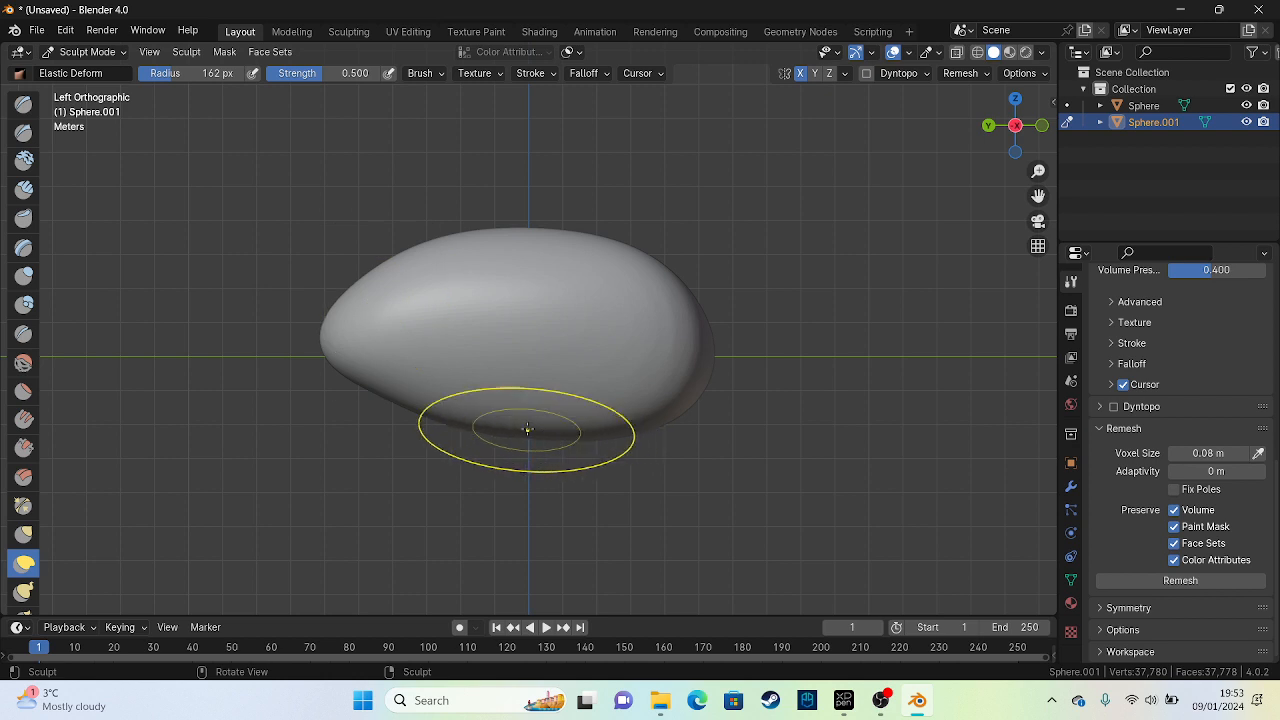
left_click_drag(696, 402, 686, 335)
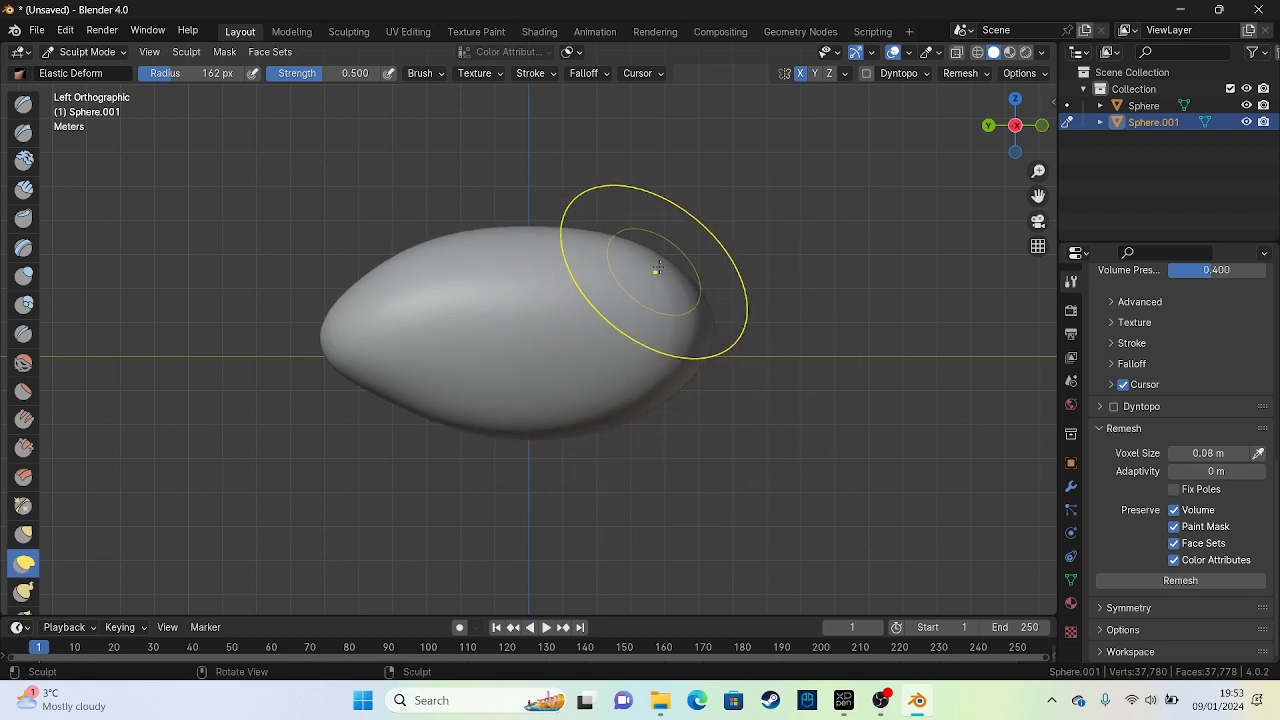
left_click_drag(674, 257, 637, 295)
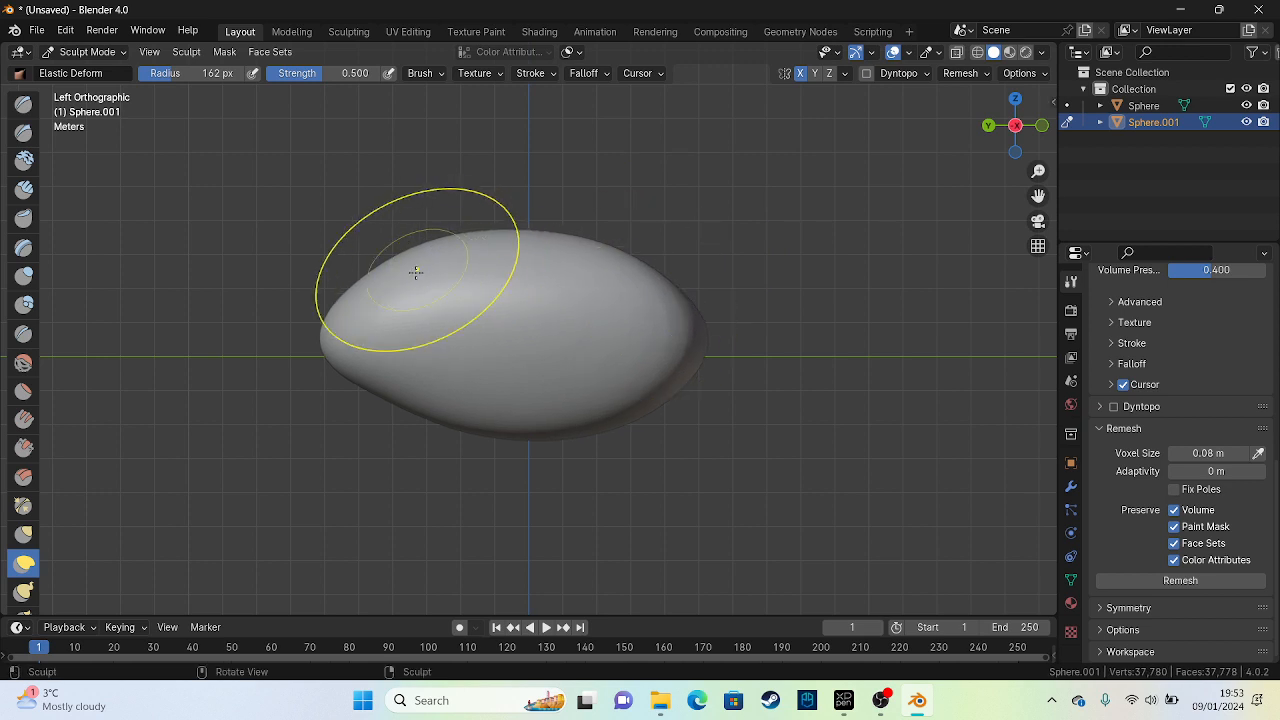
Lower the upper slope of the +Y end slightly, remesh the body at 0.08 m and touch up its outline
left_click_drag(411, 270, 428, 290)
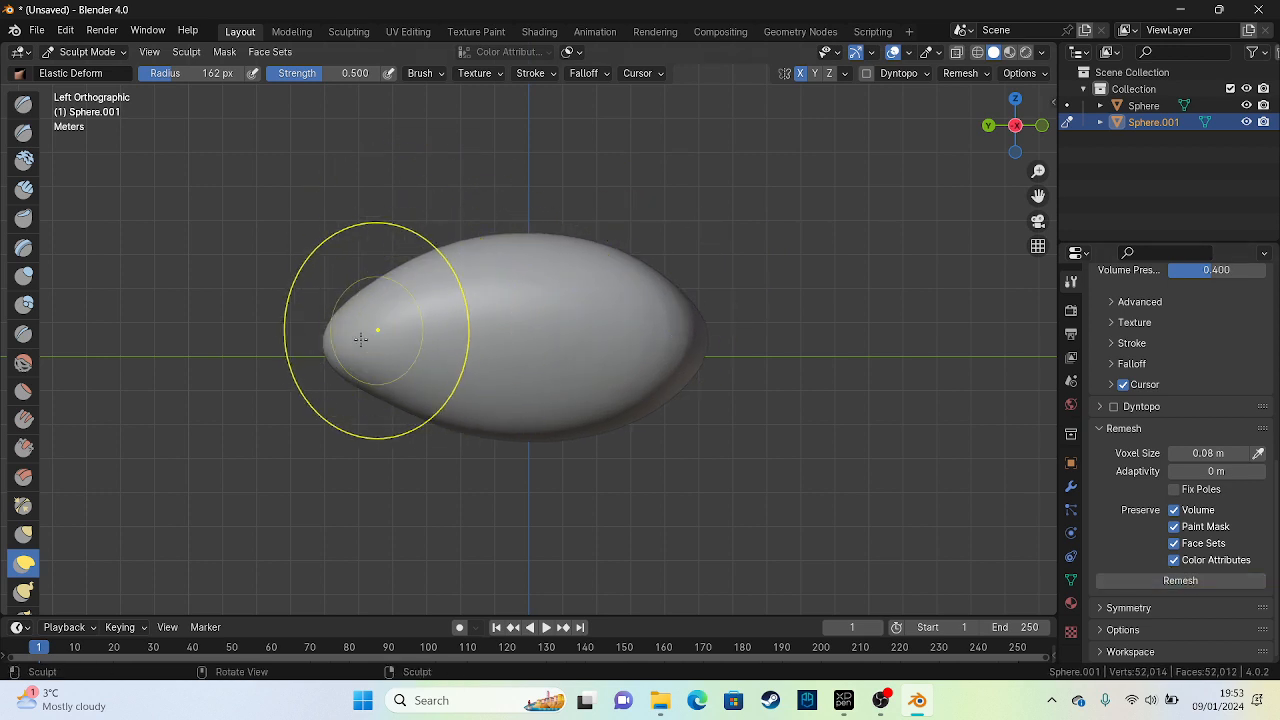
left_click_drag(513, 262, 514, 264)
left_click_drag(431, 379, 430, 377)
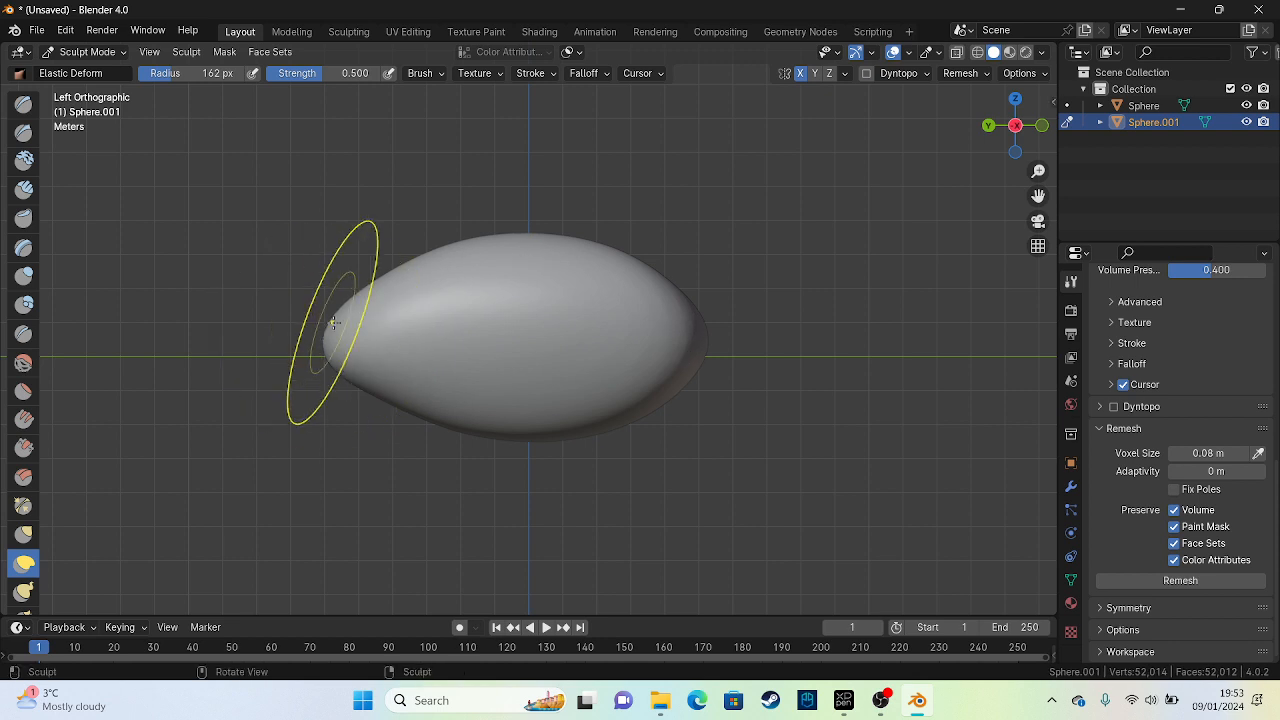
left_click_drag(635, 283, 563, 279)
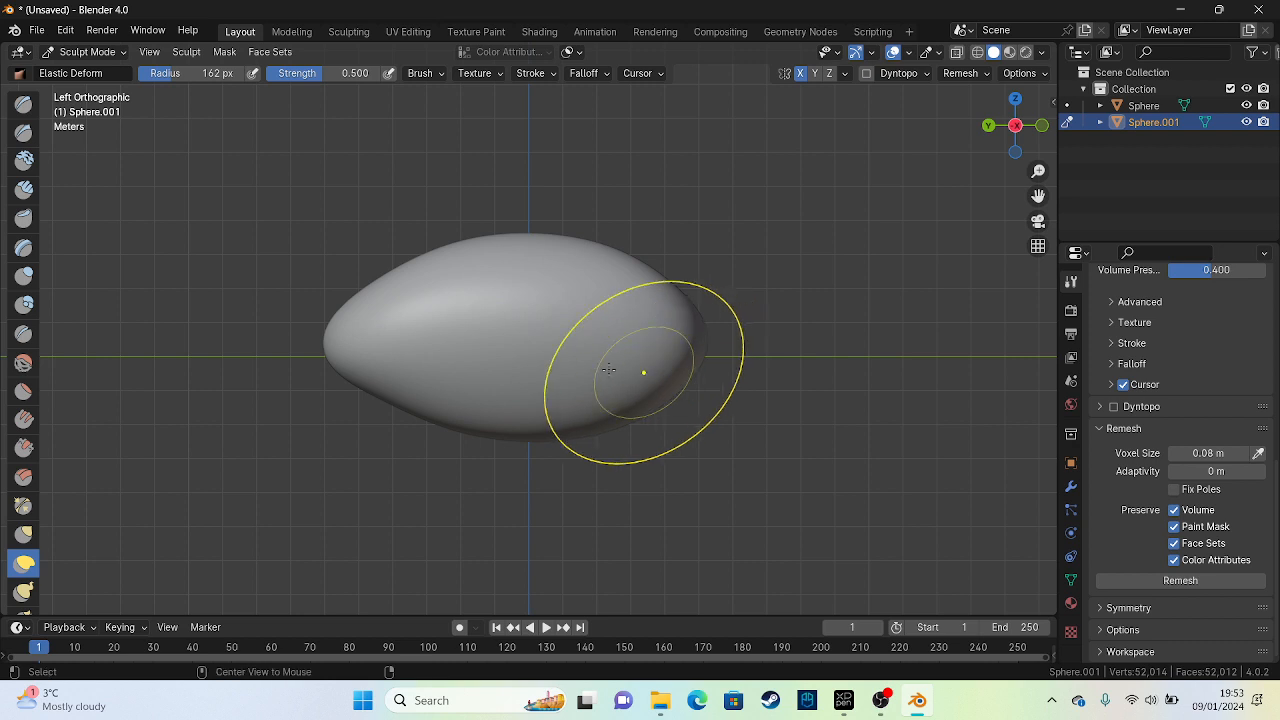
In back orthographic view, restrict symmetry to the Y axis, raise the body's low +X shoulder and pull the underside slightly down
middle_click_drag(654, 453, 668, 453, "alt")
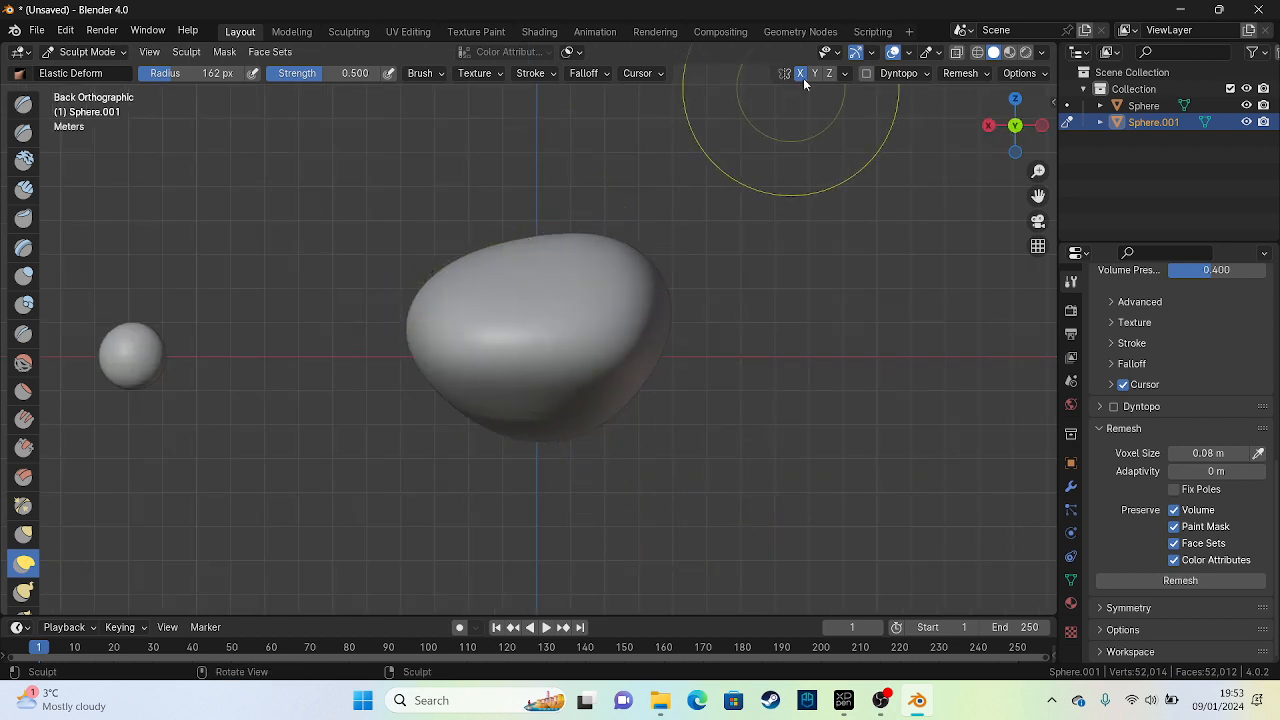
left_click_drag(482, 262, 500, 232)
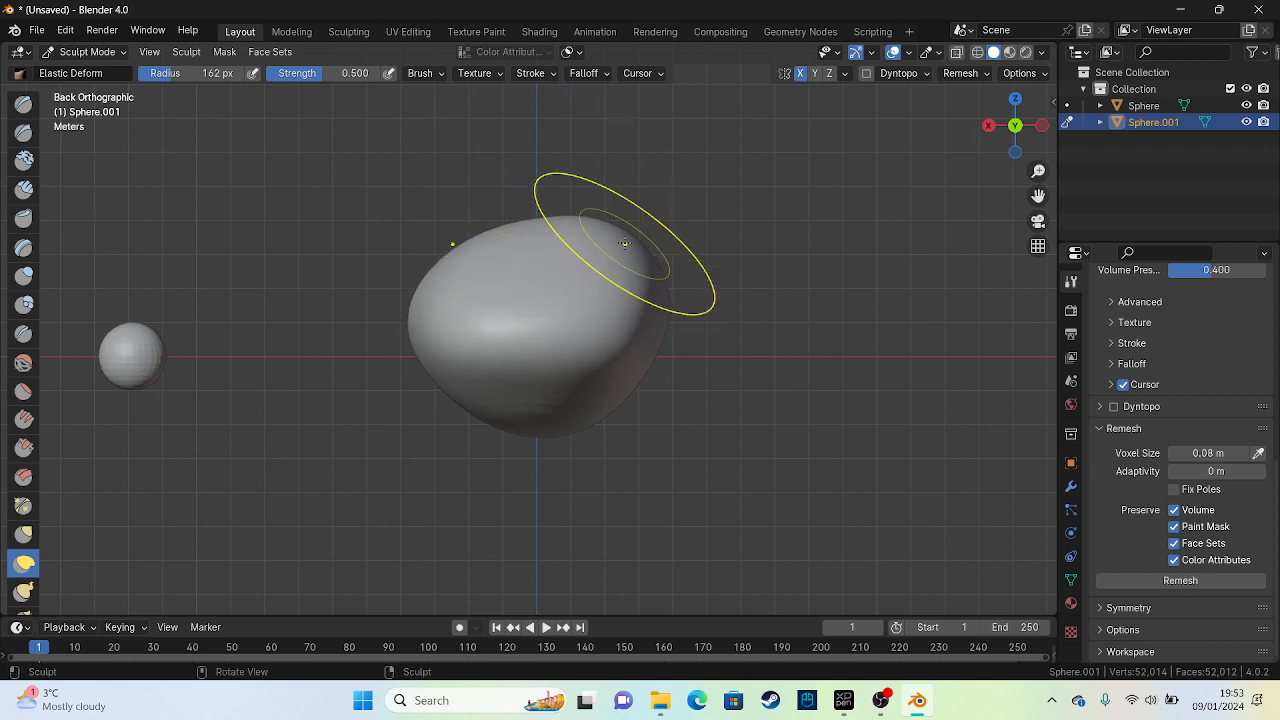
left_click_drag(630, 242, 618, 284)
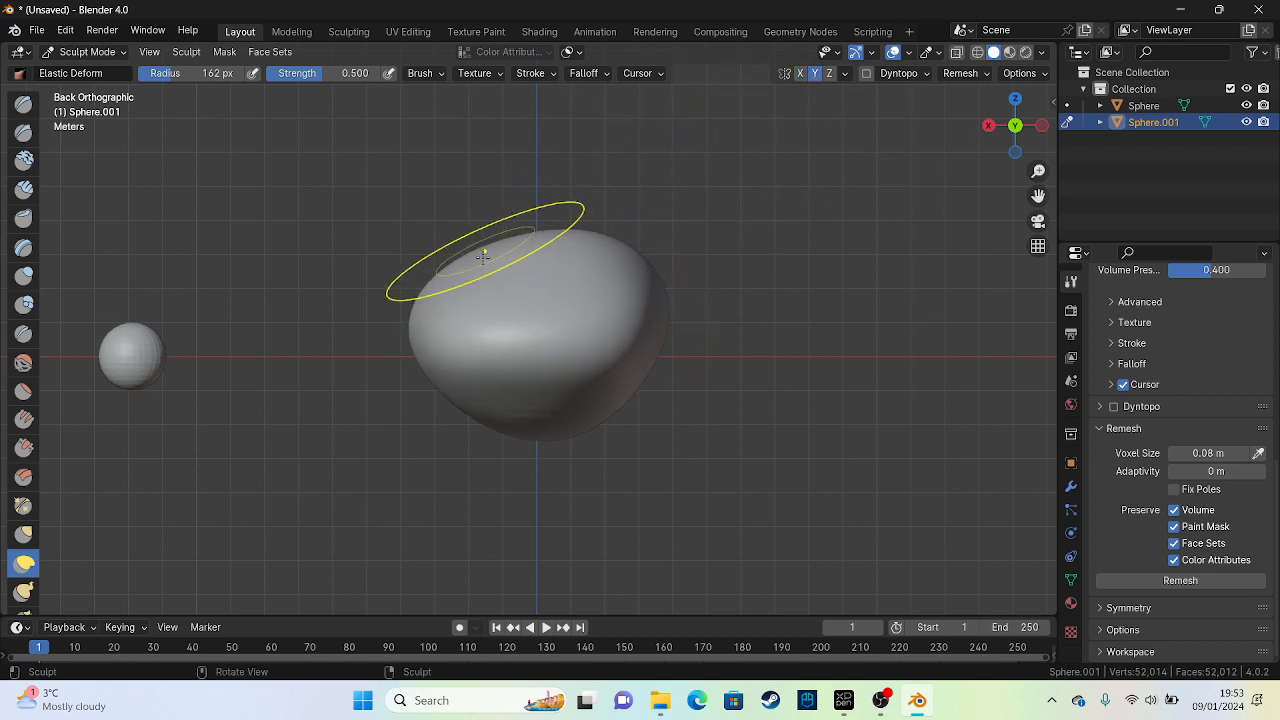
left_click_drag(484, 258, 495, 190)
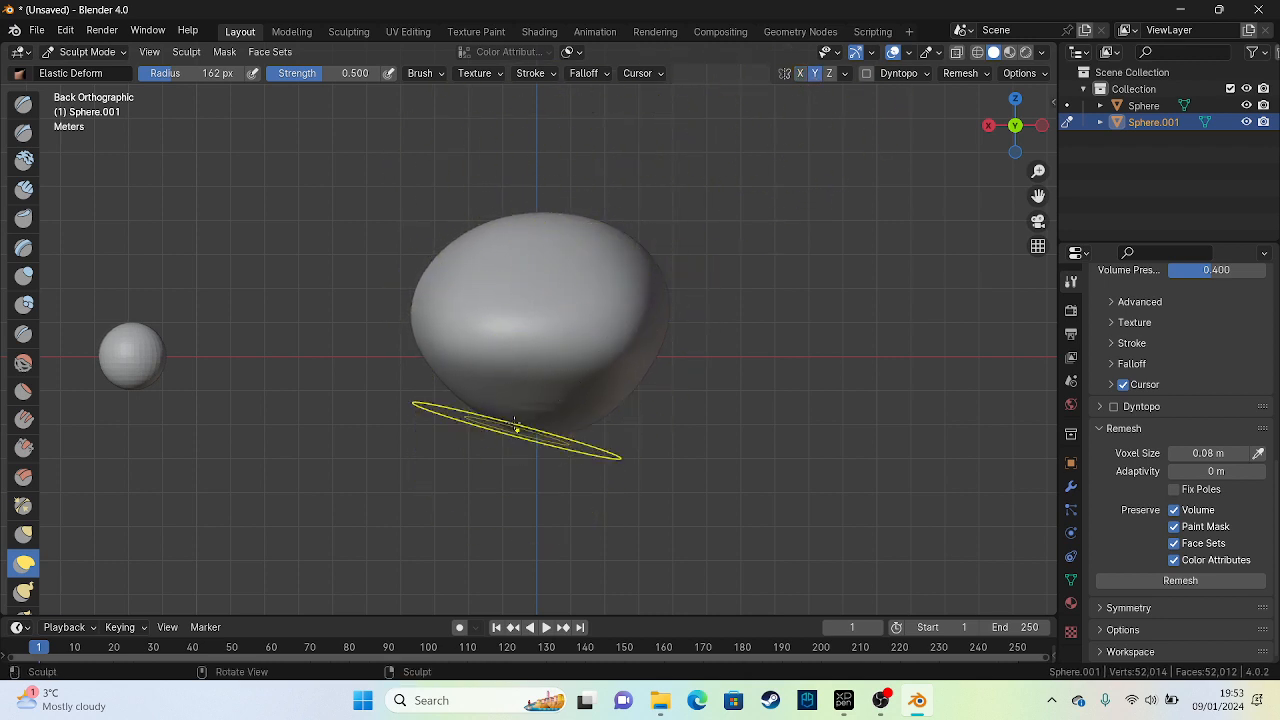
left_click_drag(517, 428, 523, 450)
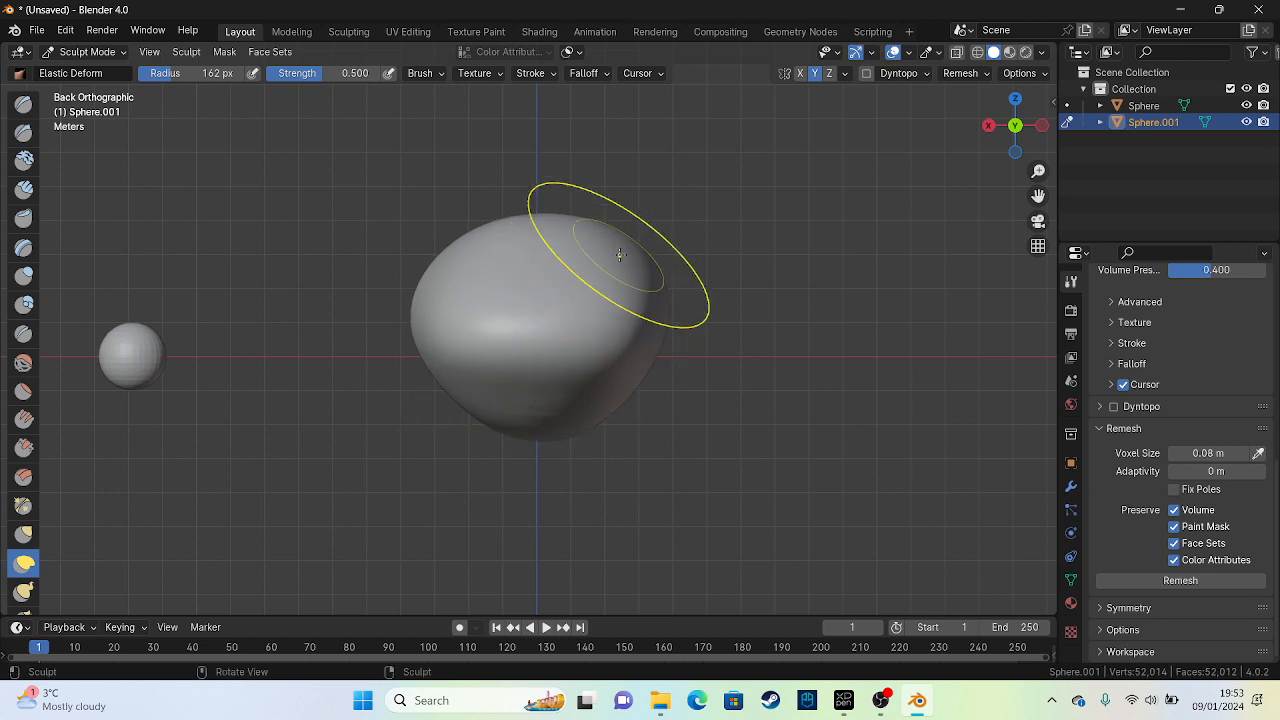
Undo the side push made with X and Y symmetry, restrict symmetry to X and push the body's sides inward
left_click_drag(439, 277, 511, 265)
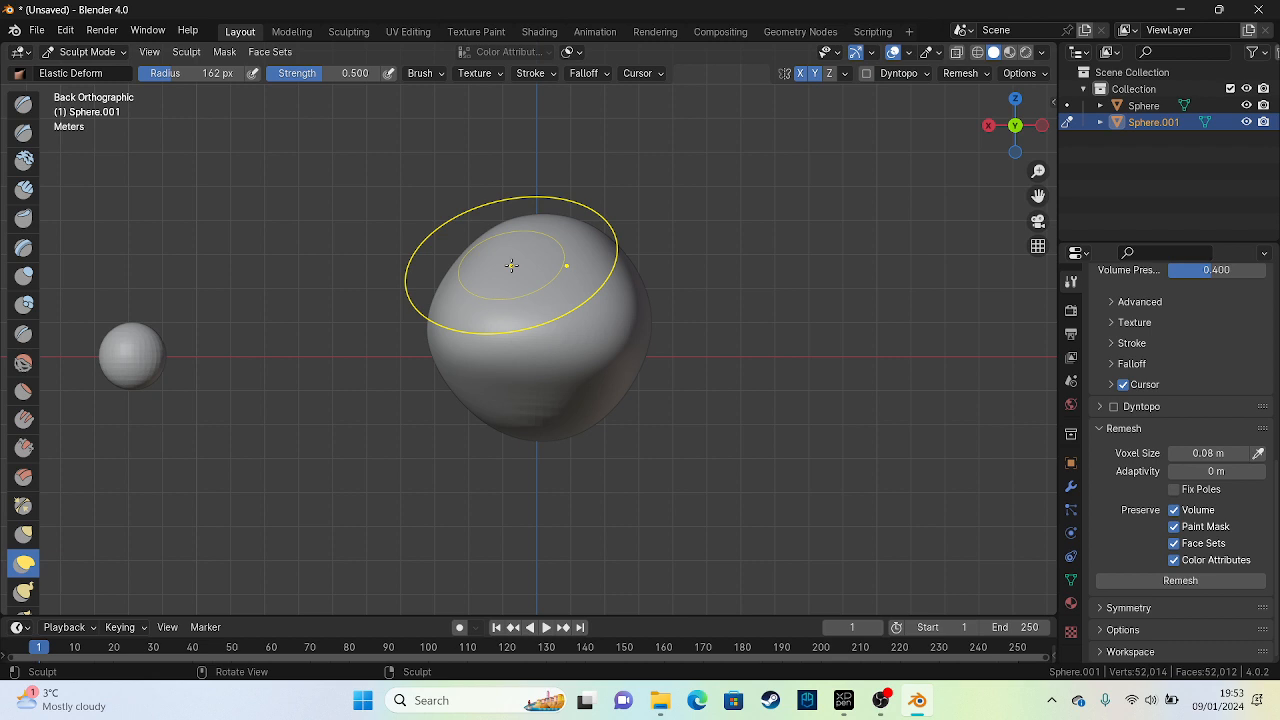
key("ctrl+z")
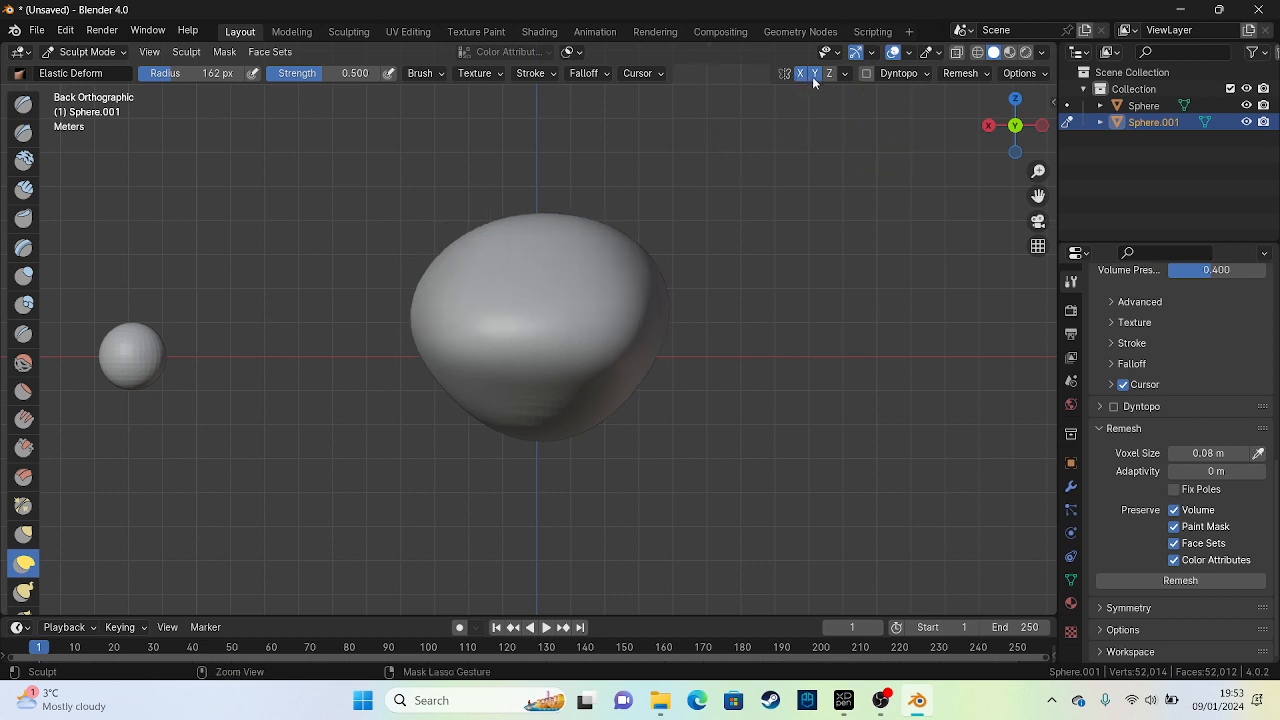
left_click_drag(447, 272, 545, 281)
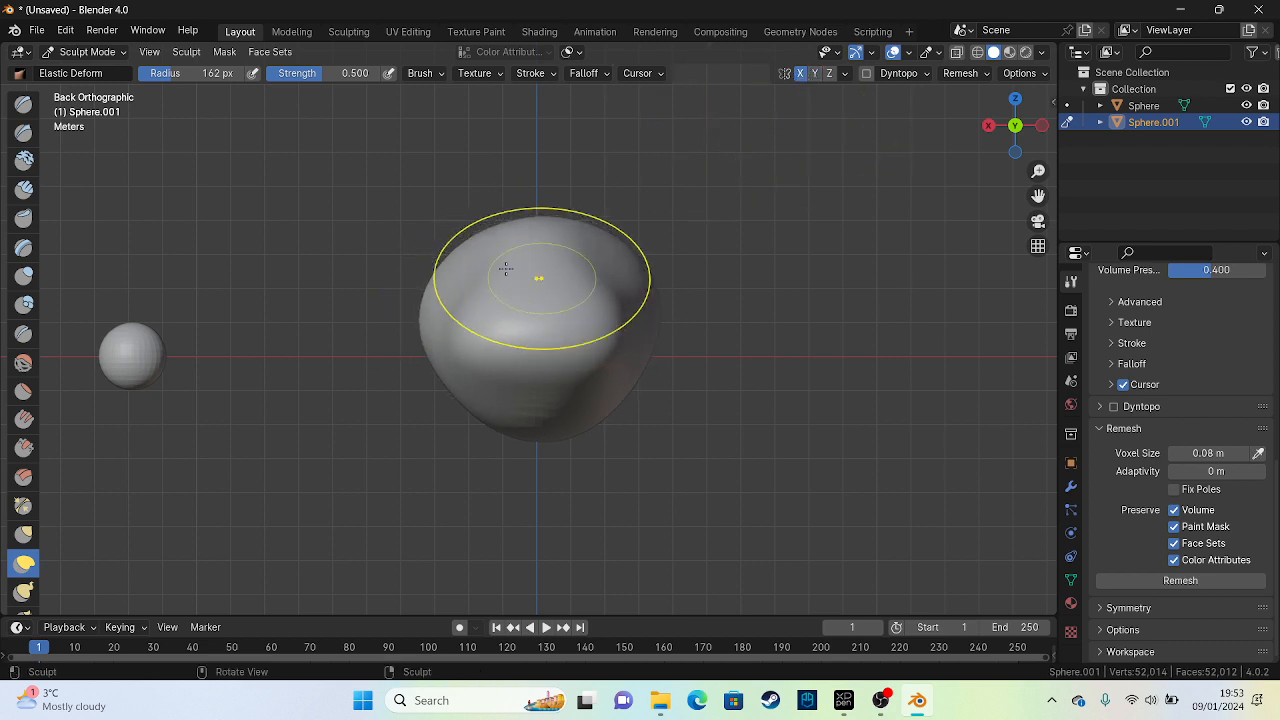
left_click_drag(458, 302, 531, 346)
Narrow the body's +Y end in perspective view, pull its upper sides slightly outward and smooth the surface
mouse_move(531, 346)
middle_mouse_down()
mouse_move(491, 466)
mouse_move(563, 429)
mouse_move(549, 363)
middle_mouse_up()
scroll(549, 363, "down", 1)
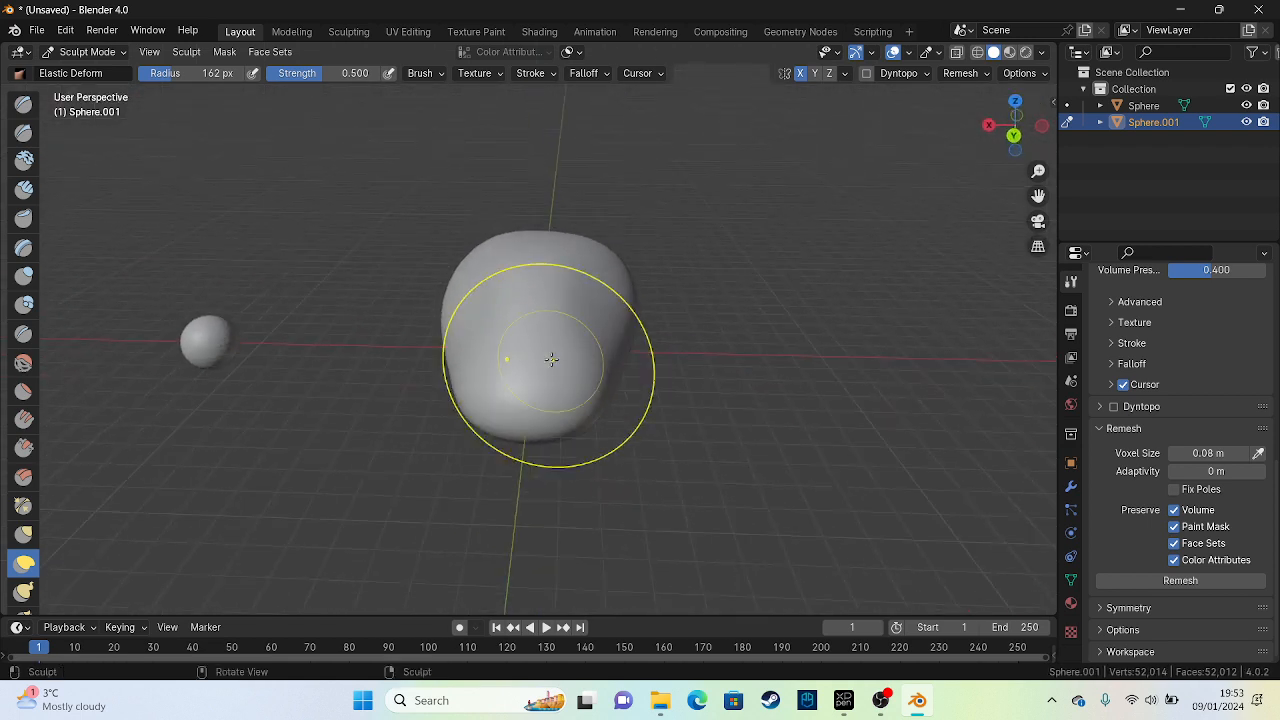
left_click_drag(590, 414, 509, 428)
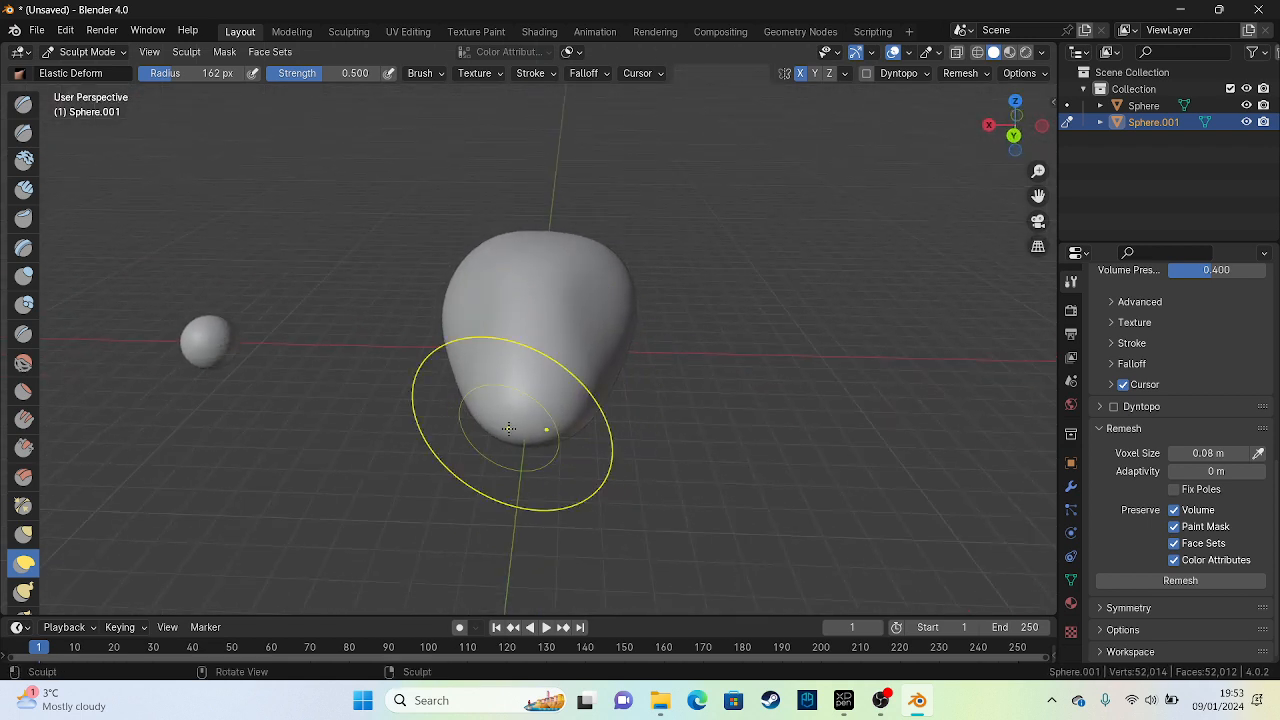
left_click_drag(600, 312, 628, 252)
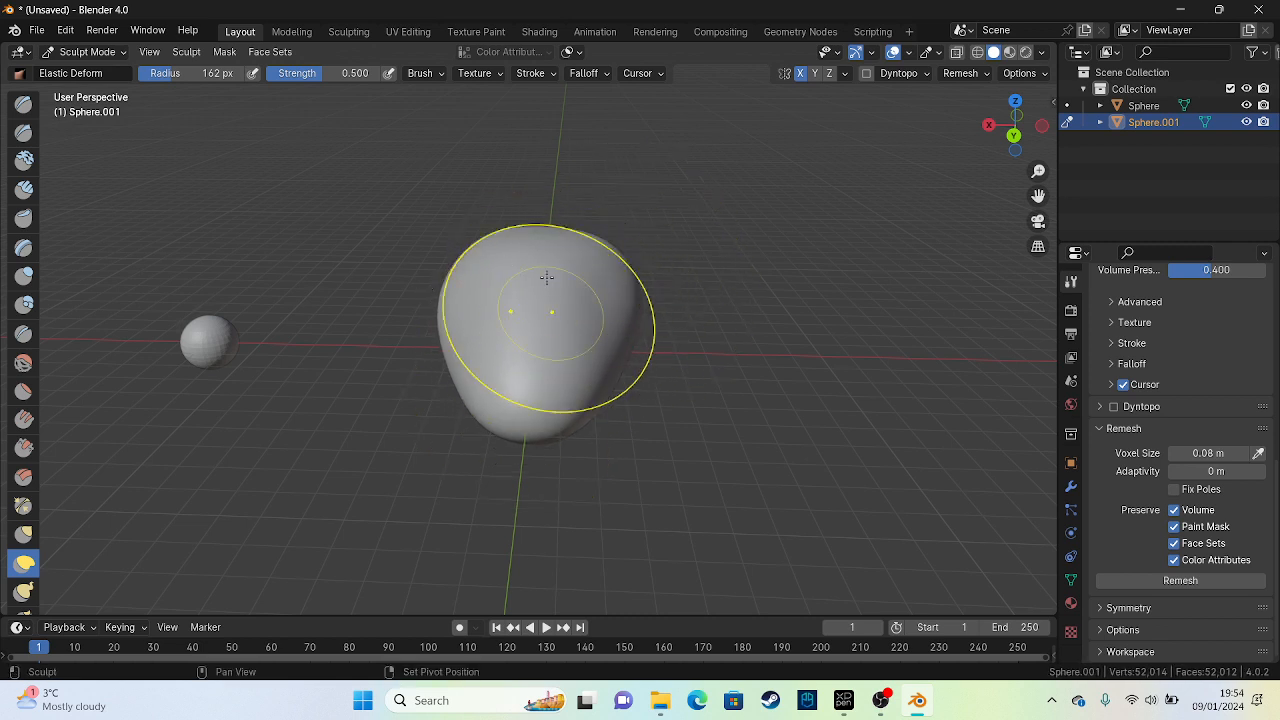
middle_click_drag(520, 388, 537, 359)
mouse_move(524, 308)
left_mouse_down("shift")
mouse_move(457, 274)
mouse_move(531, 326)
left_mouse_up("shift")
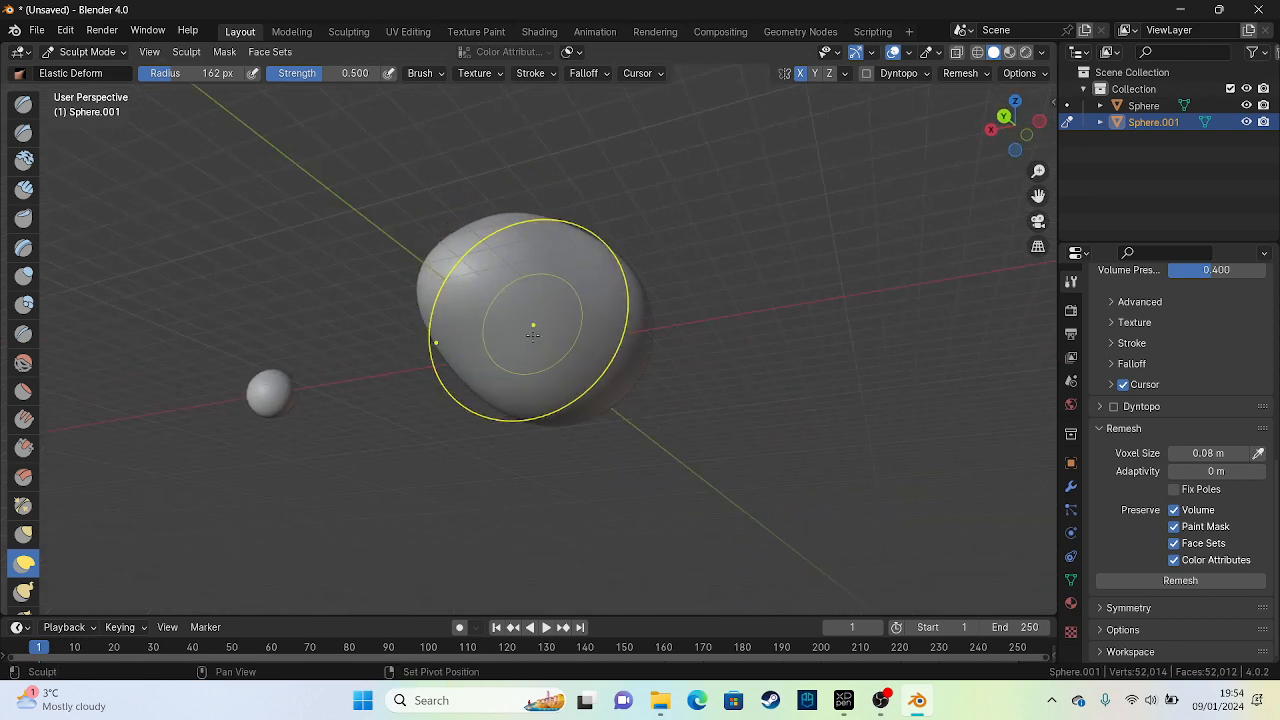
Pull the -Y end outward and lift its underside in left orthographic view, and remesh the body at 0.08 m
middle_click_drag(553, 340, 516, 451)
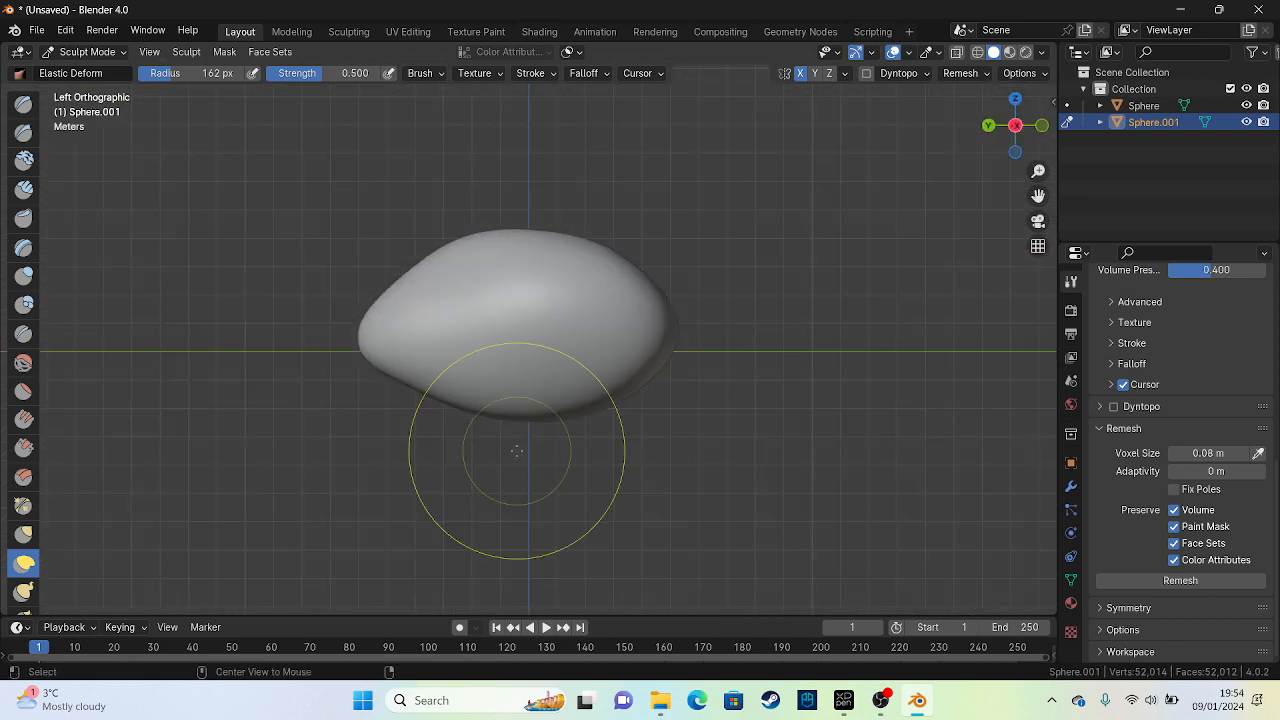
mouse_move(651, 363)
left_mouse_down()
mouse_move(705, 335)
mouse_move(668, 292)
mouse_move(716, 240)
left_mouse_up()
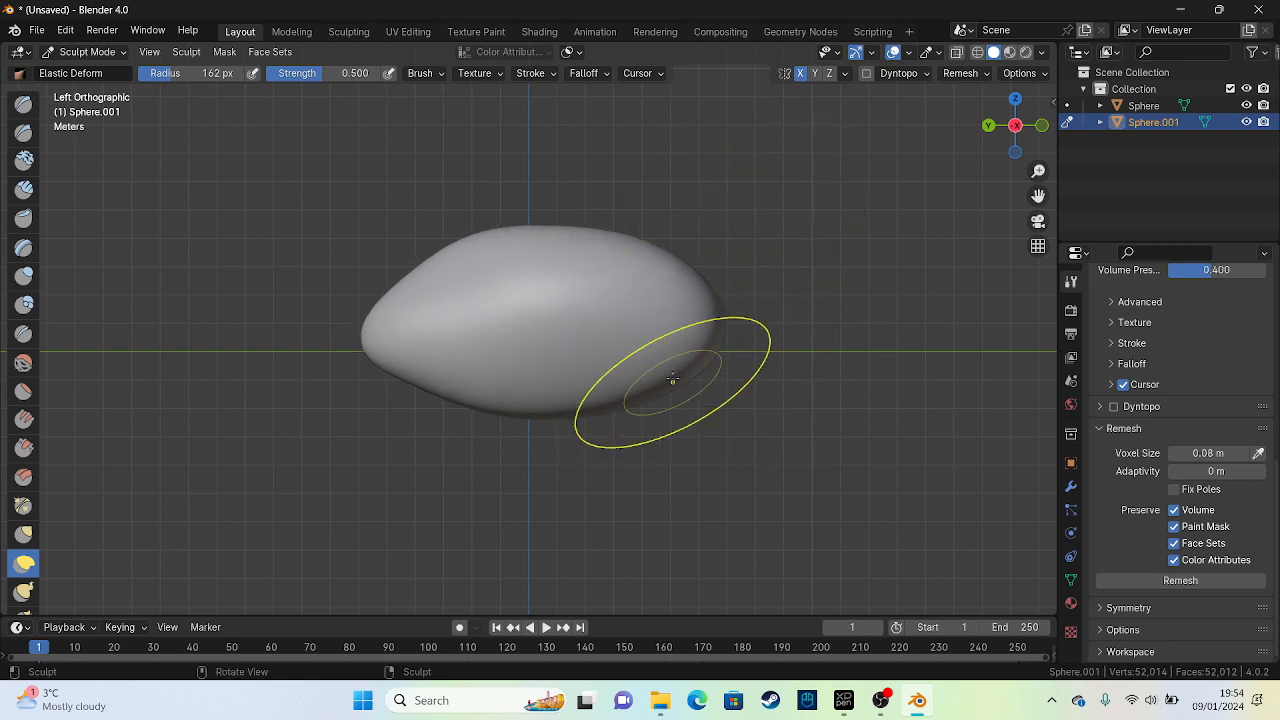
mouse_move(674, 378)
left_mouse_down()
mouse_move(685, 395)
mouse_move(677, 286)
left_mouse_up()
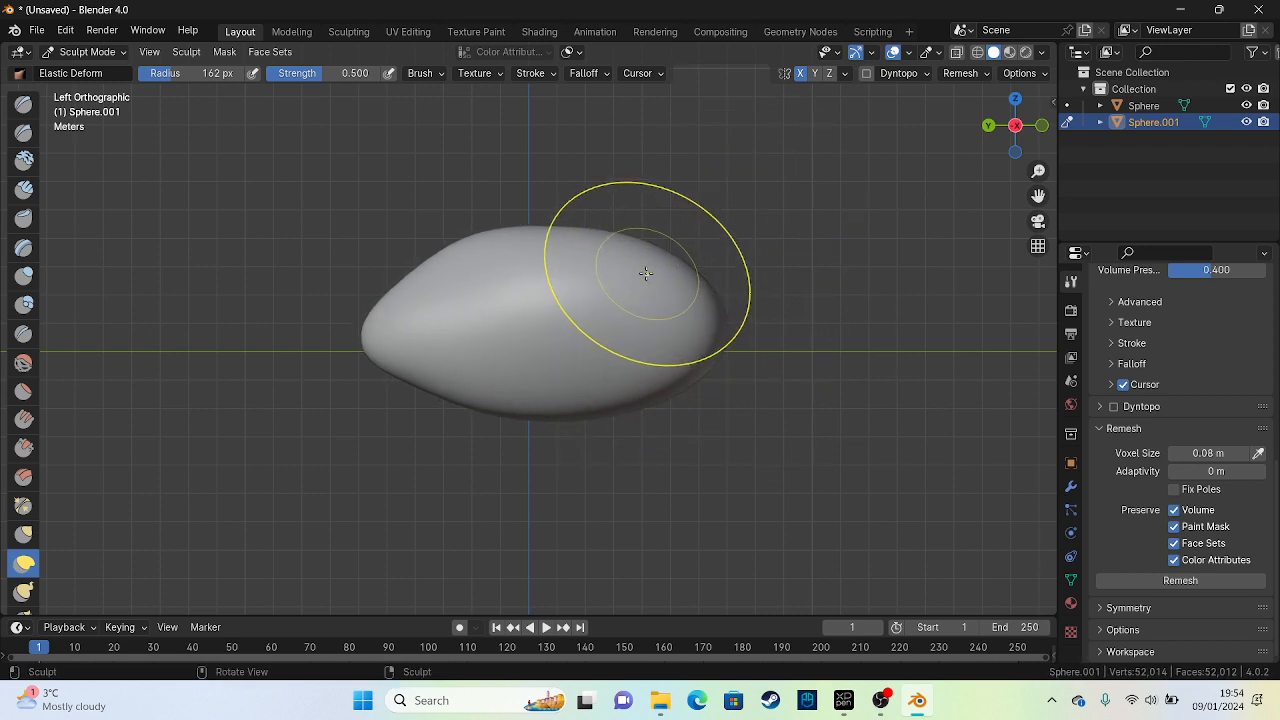
mouse_move(623, 286)
middle_mouse_down()
mouse_move(646, 393)
mouse_move(597, 279)
middle_mouse_up()
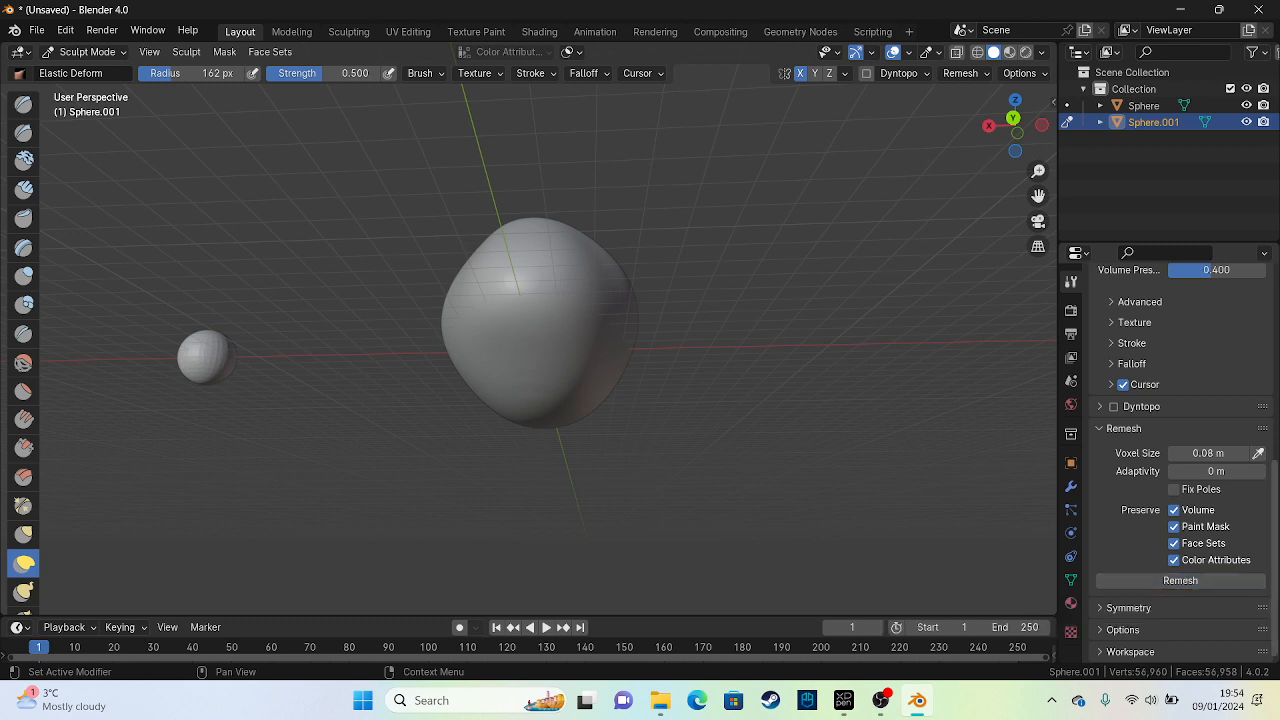
middle_click_drag(437, 390, 358, 428)
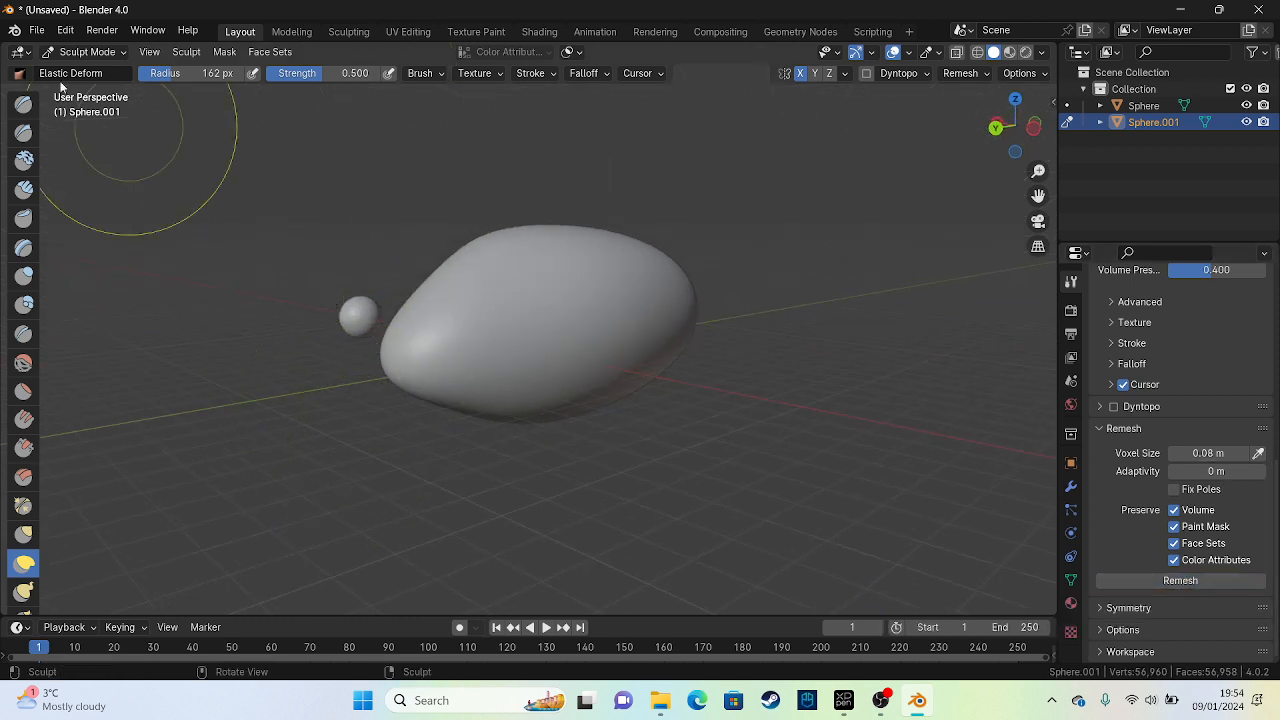
Return to Object Mode, duplicate the small spare sphere and place the copy between it and the body in back view
left_click(88, 52)
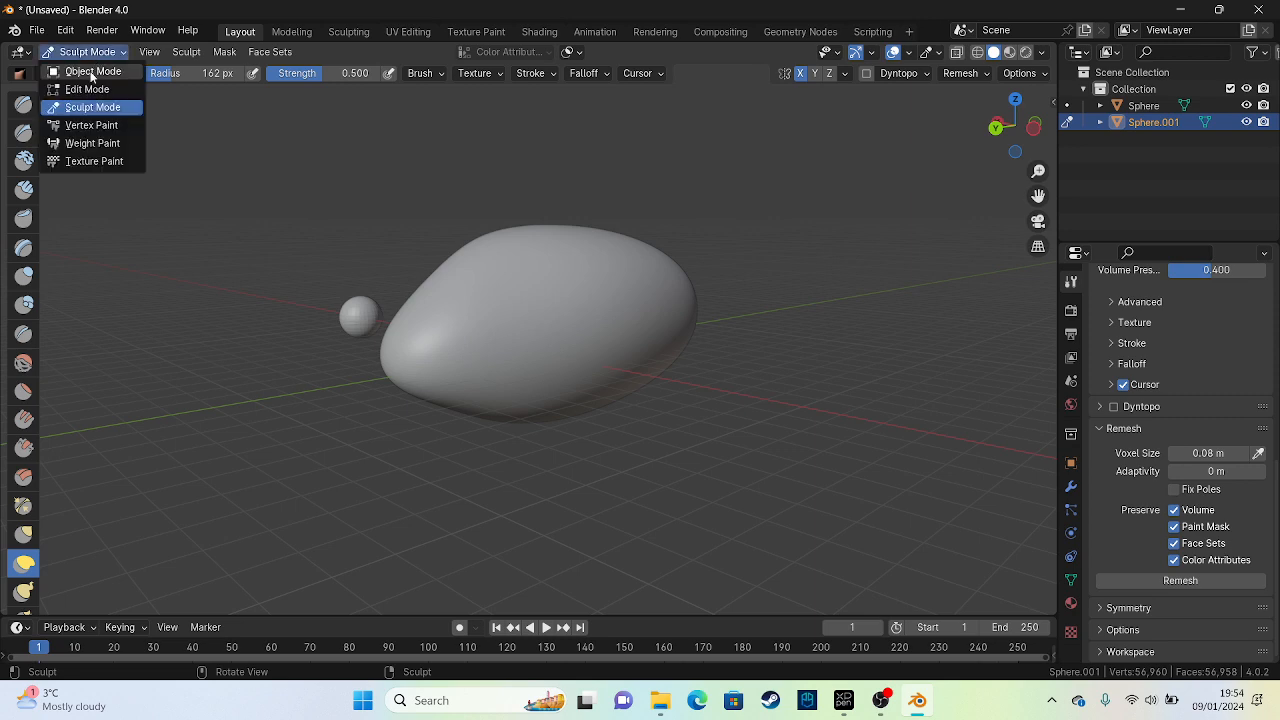
left_click(92, 72)
left_click(357, 322)
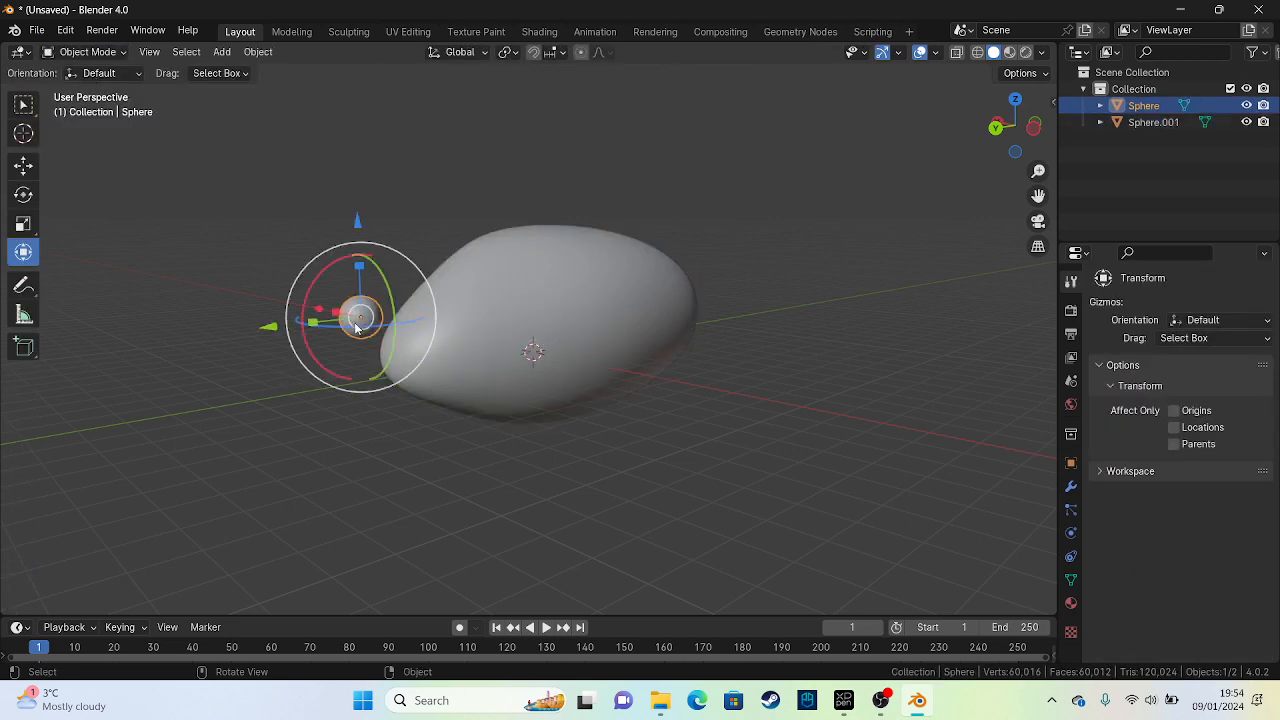
key("ctrl+v")
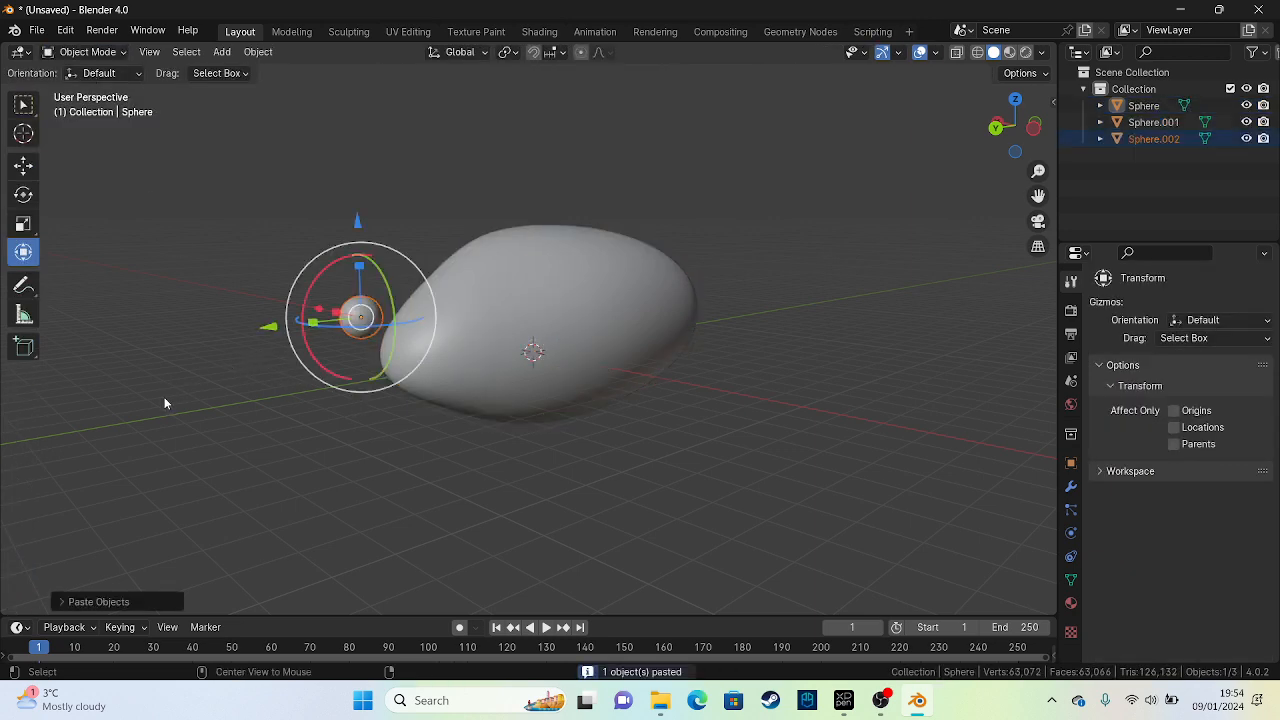
key("ctrl+KP_1")
key("g")
left_click(341, 375)
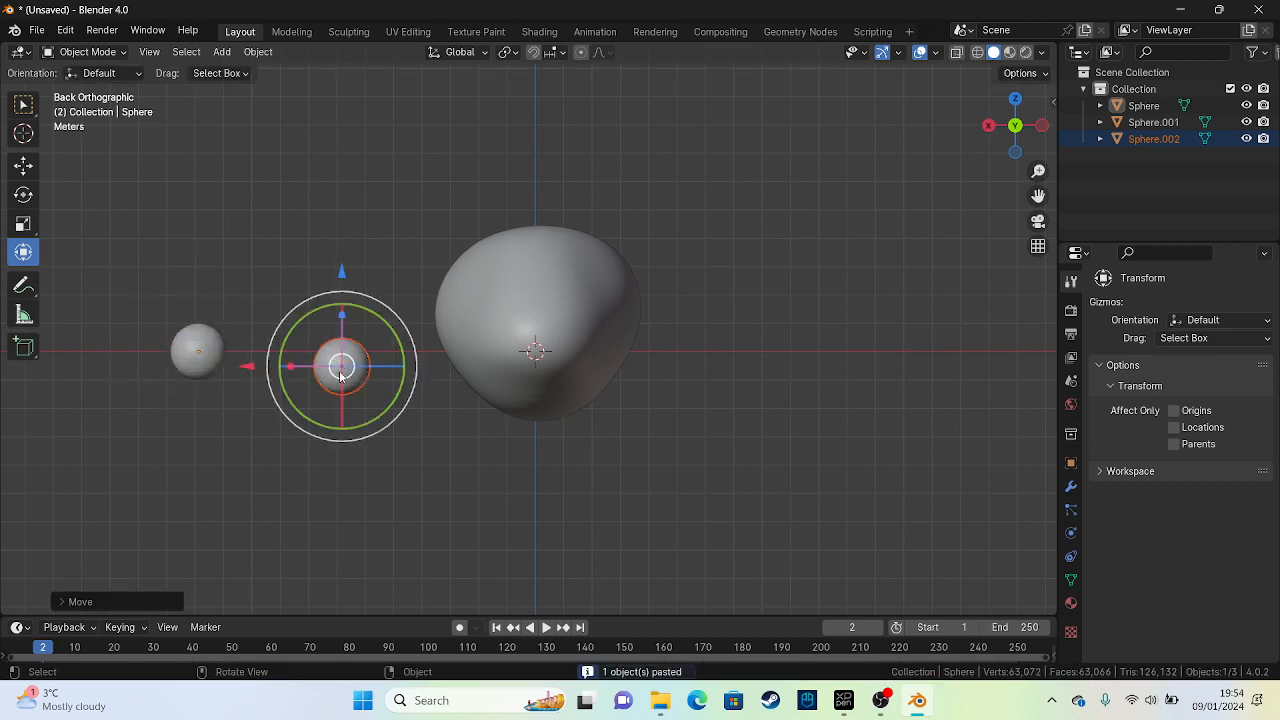
Try to stretch the copied sphere along the Z axis and undo the resize
scroll(320, 360, "up", 4)
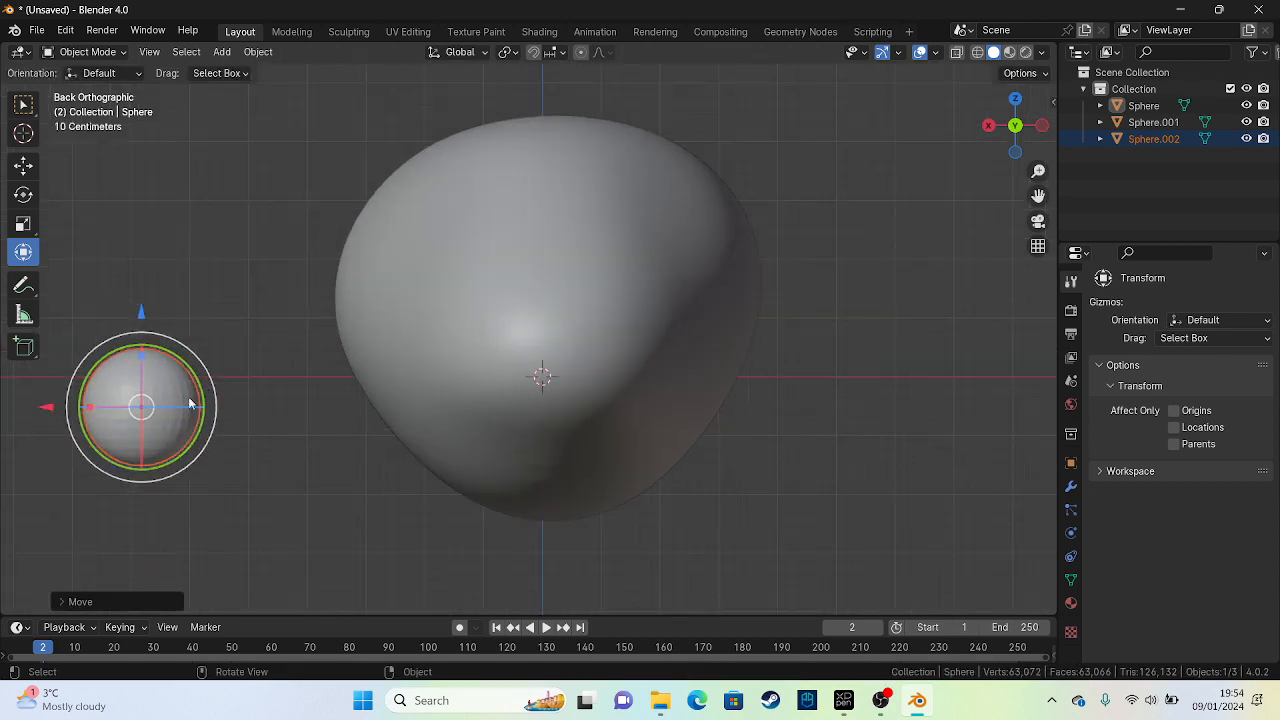
scroll(206, 361, "down", 2)
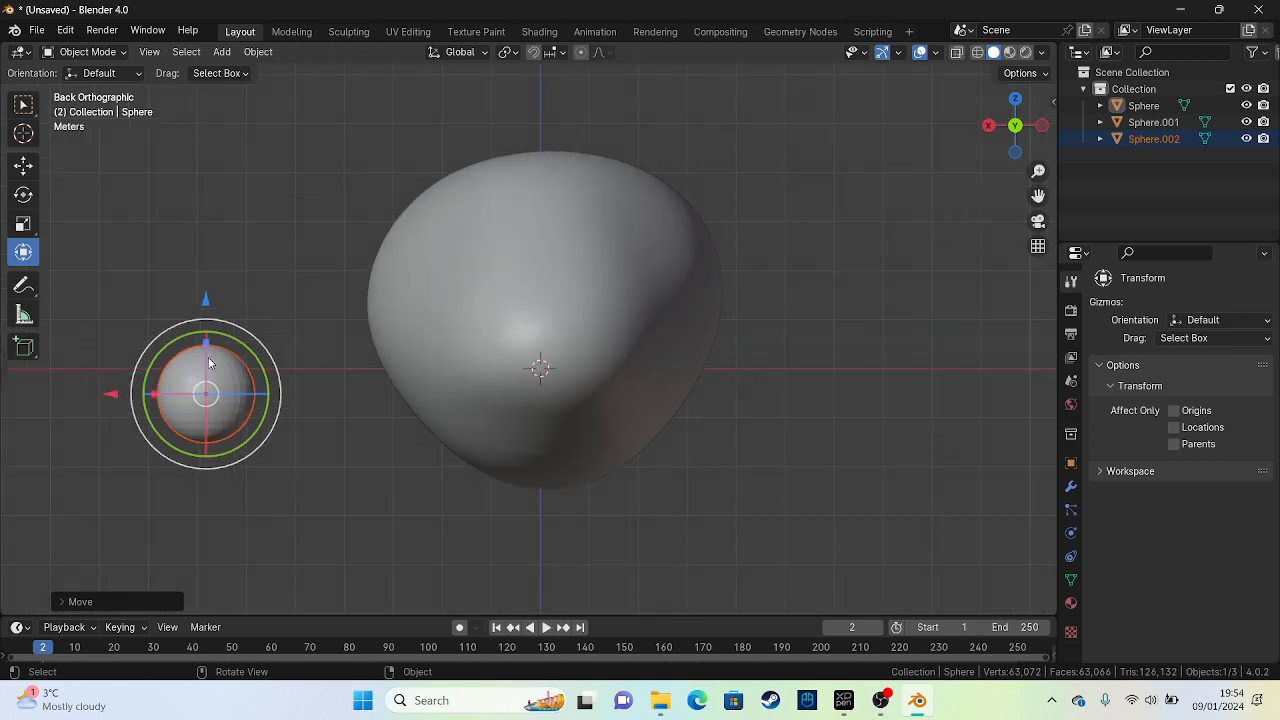
middle_click_drag(209, 363, 452, 372, "shift")
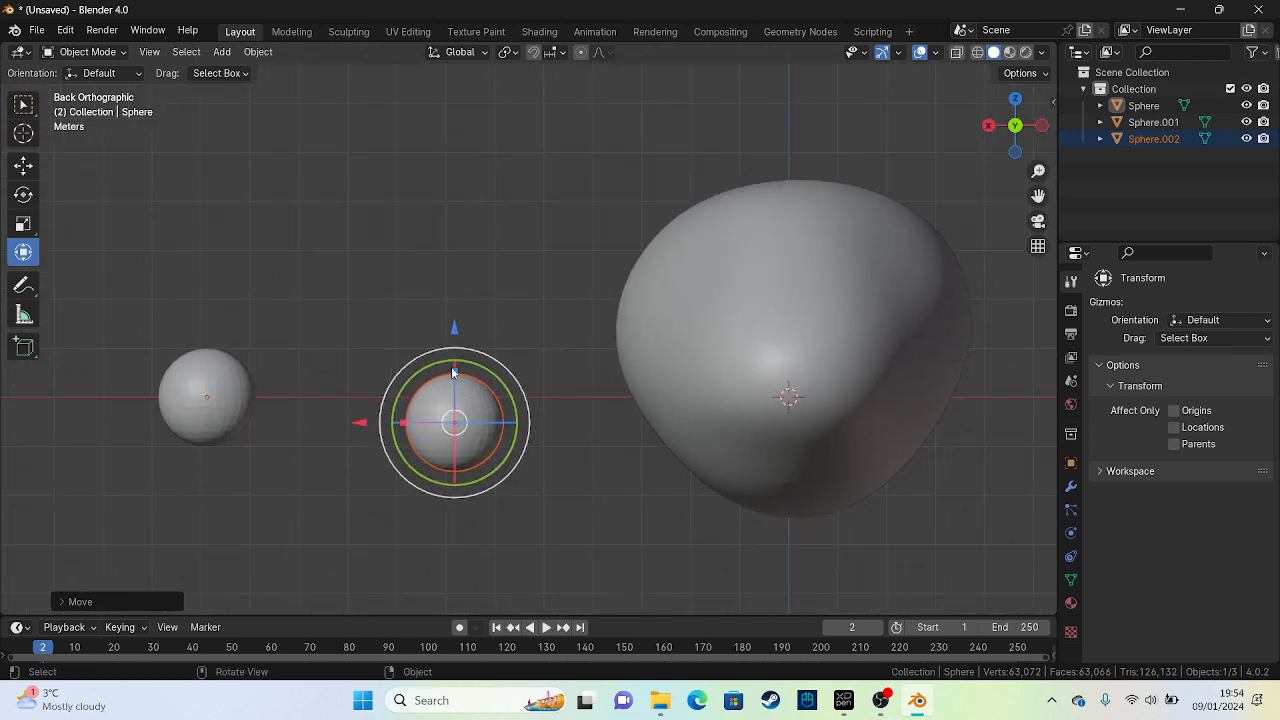
left_click_drag(453, 372, 460, 340)
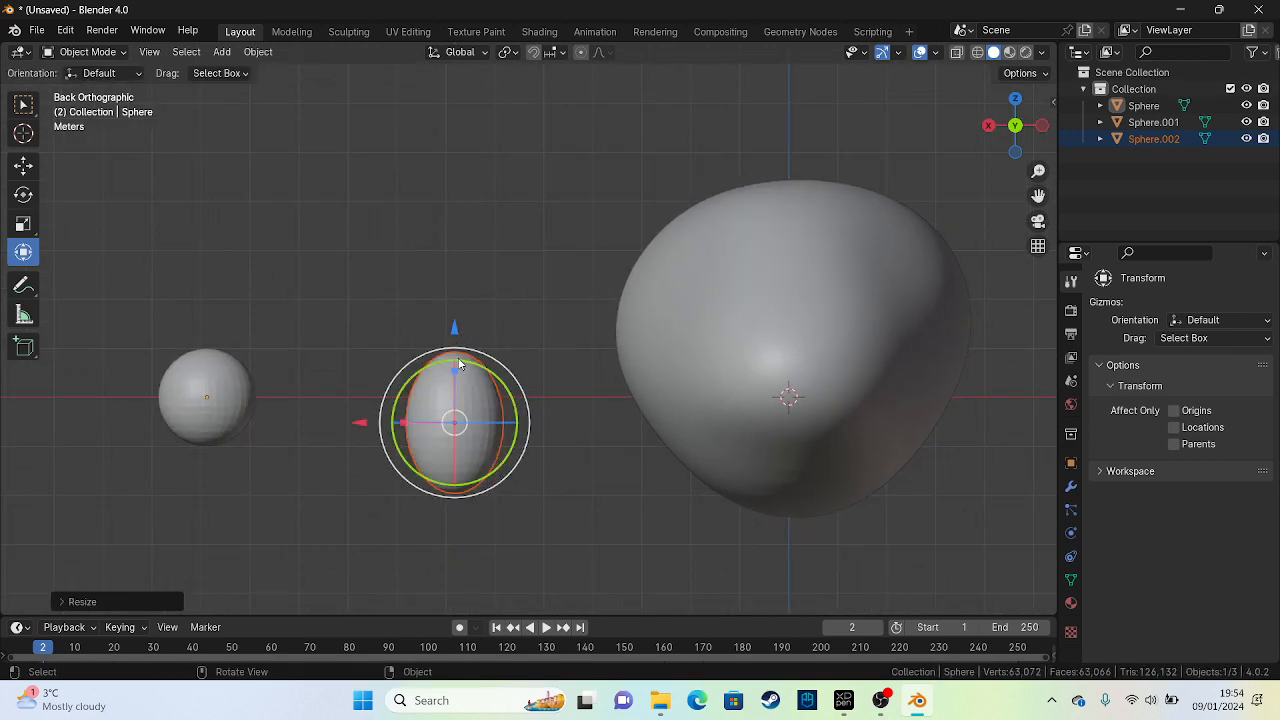
key("ctrl+z")
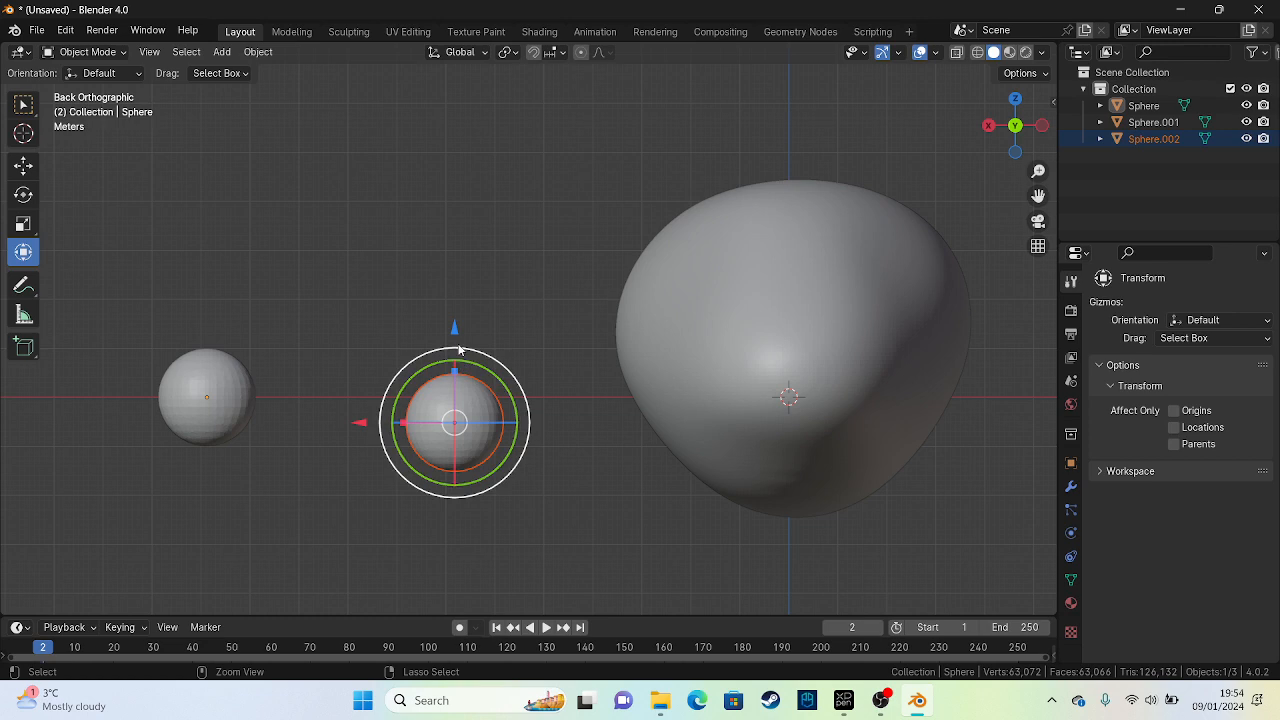
left_click(106, 54)
left_click(93, 107)
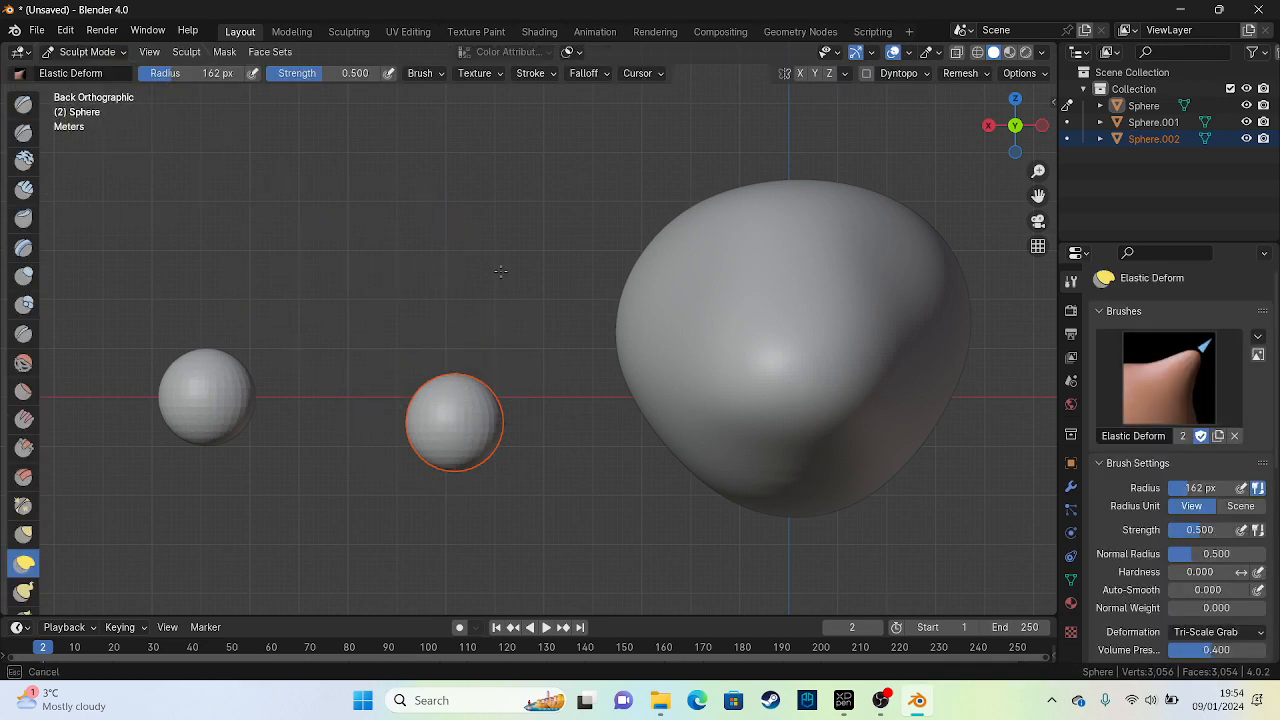
key("ctrl+z")
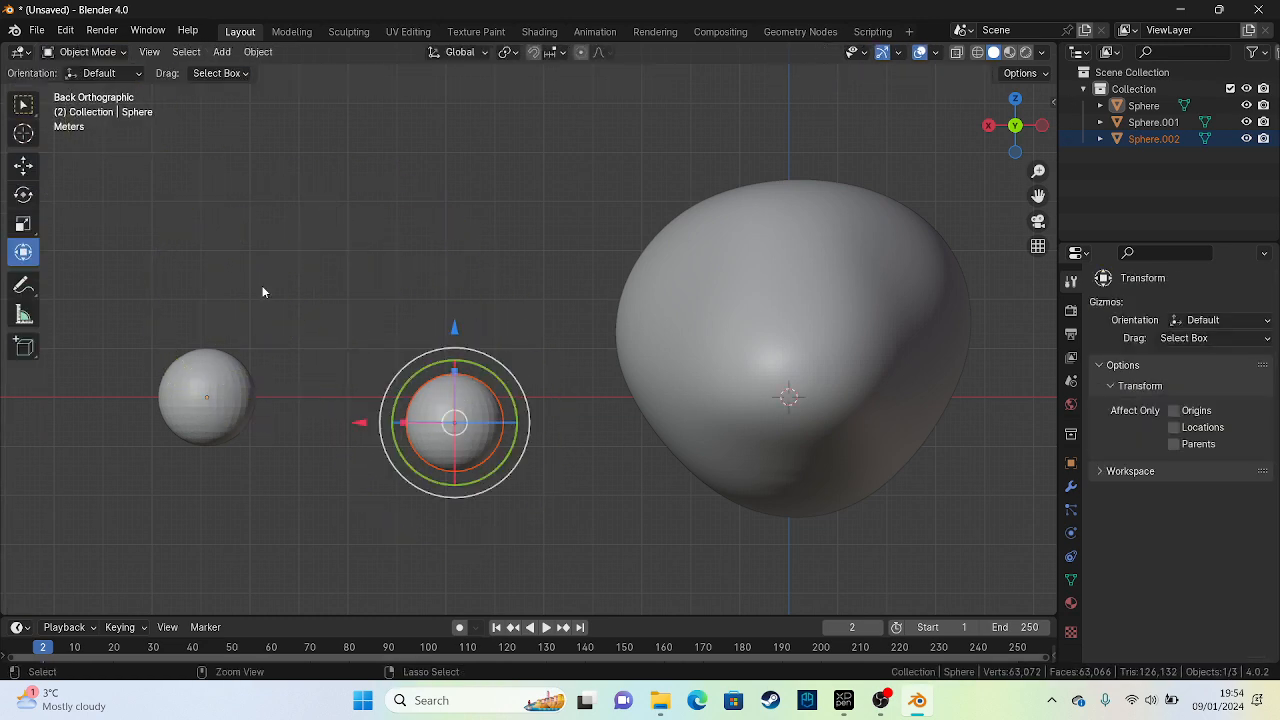
Try to bevel a band of vertices on the upper half of the copied sphere in Edit Mode, and undo it
left_click(100, 53)
left_click(100, 88)
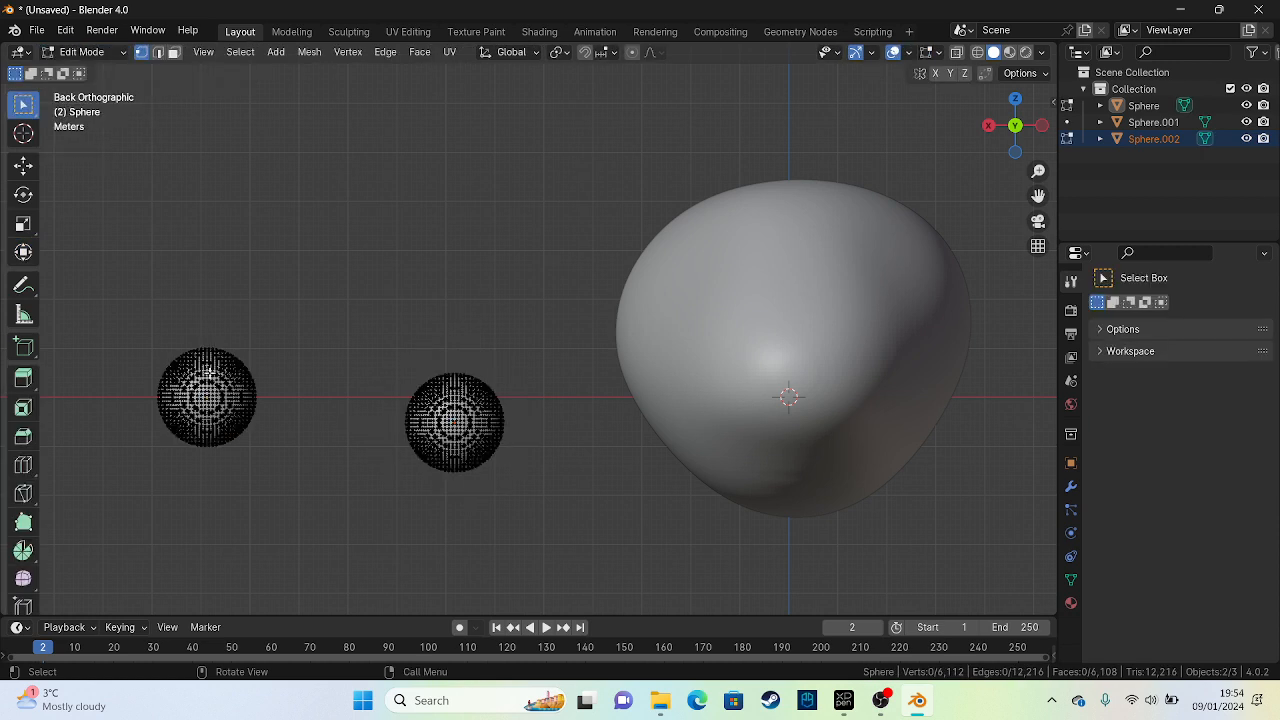
left_click_drag(420, 394, 481, 420)
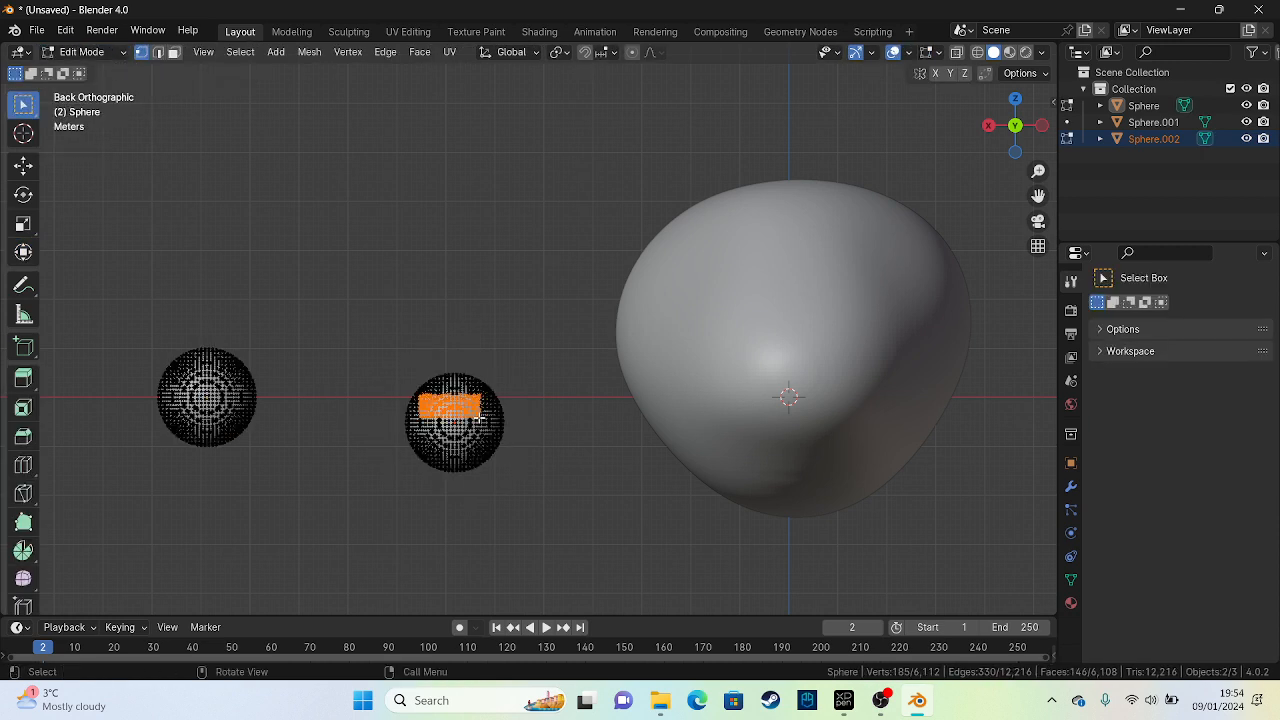
left_click(23, 436)
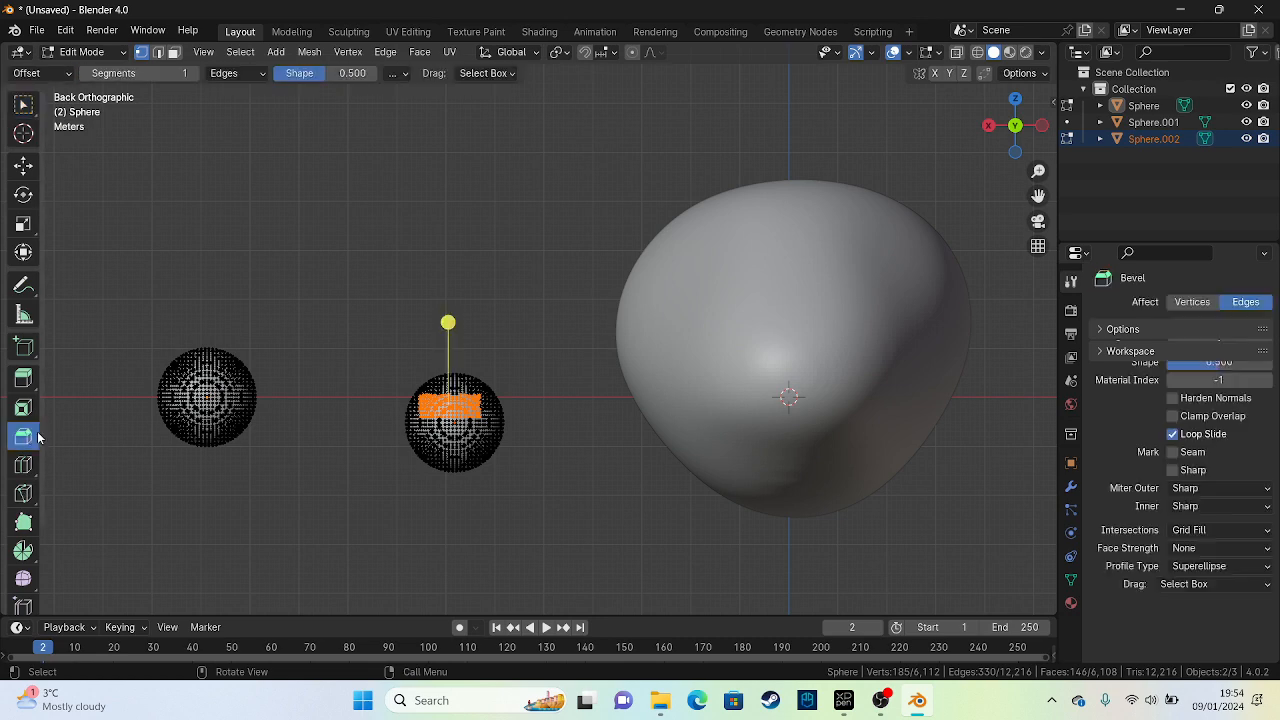
left_click_drag(448, 320, 449, 286)
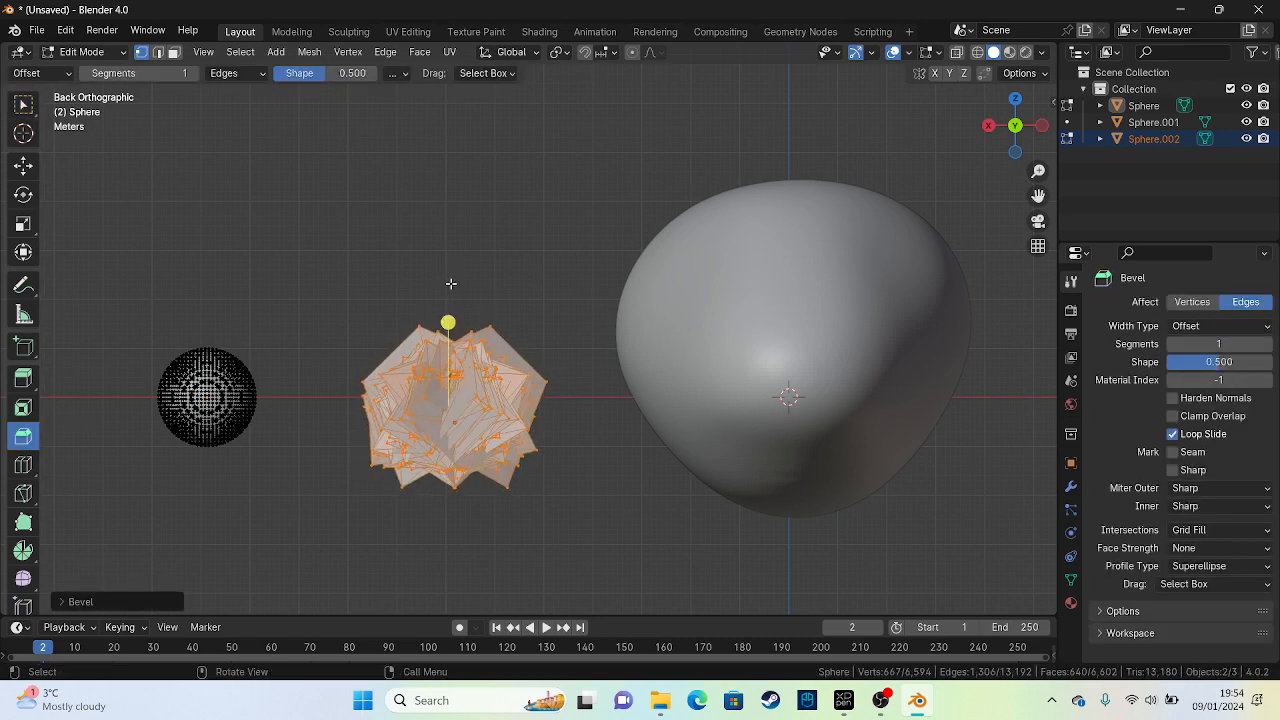
right_click(446, 289)
left_click(442, 291)
key("Tab")
In Object Mode, clear the selection and make only the copied sphere beside the body the active object
left_click(95, 52)
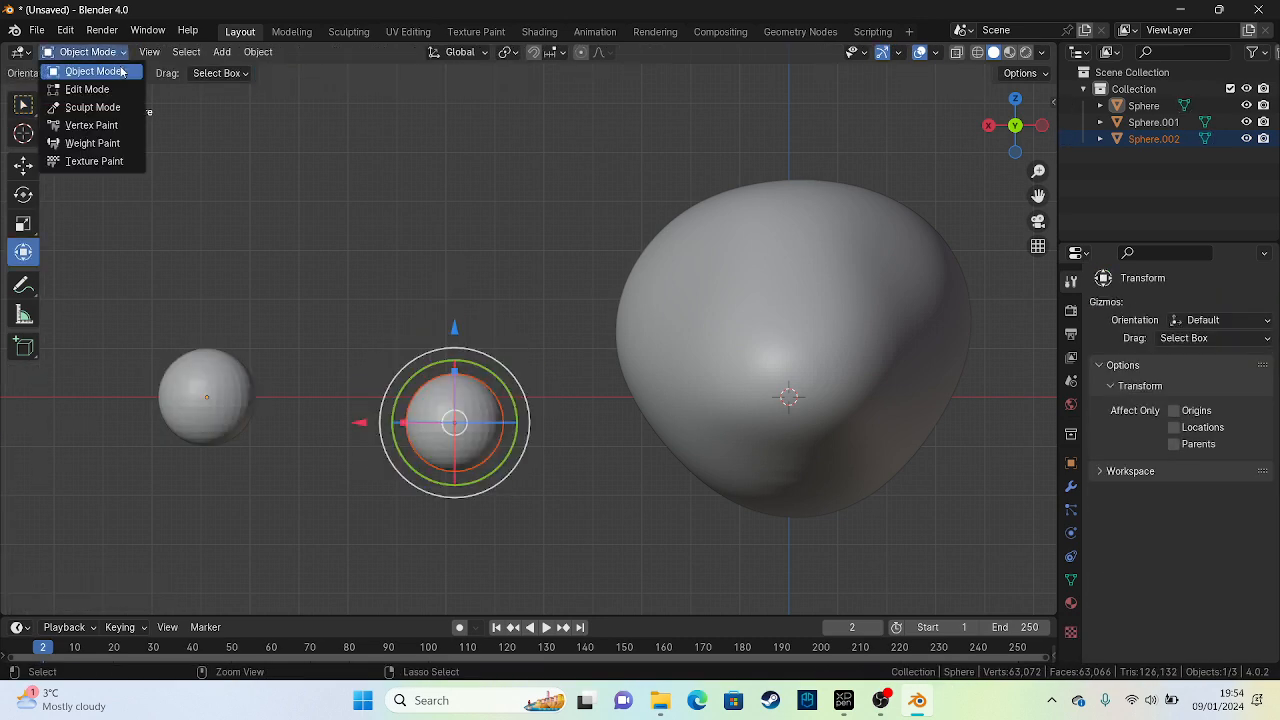
left_click(121, 72)
left_click(386, 289)
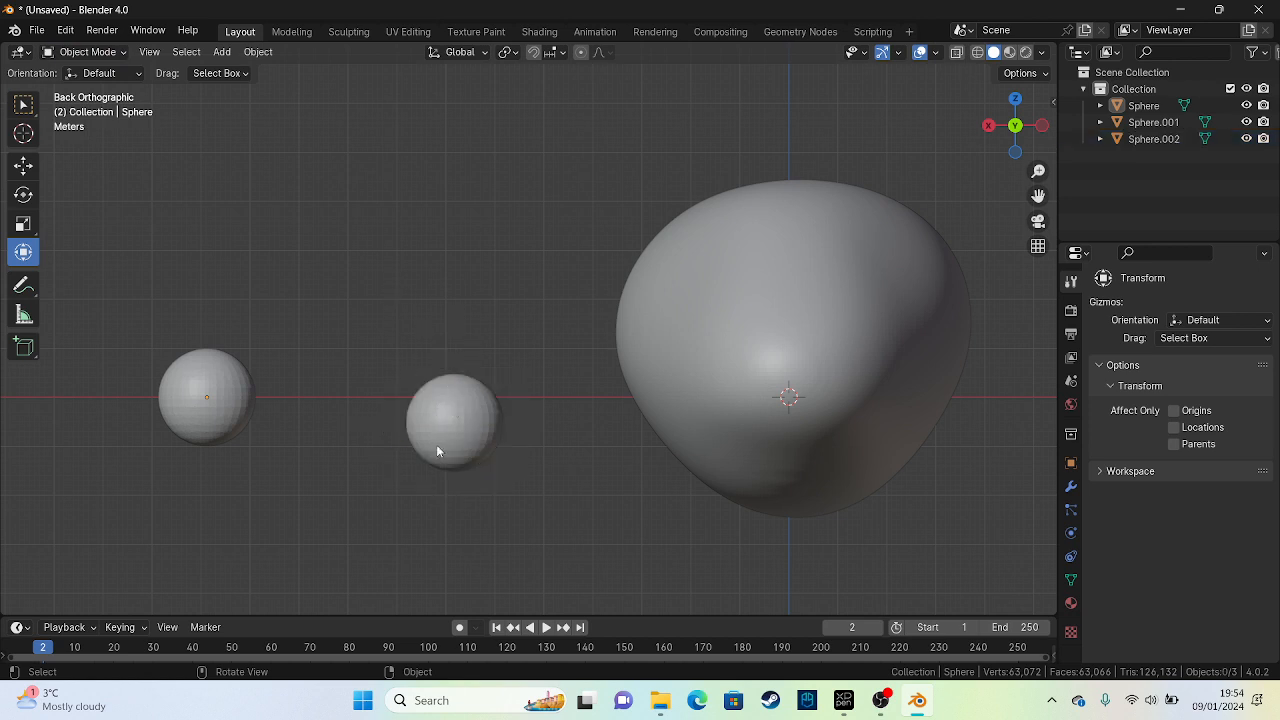
left_click(457, 419)
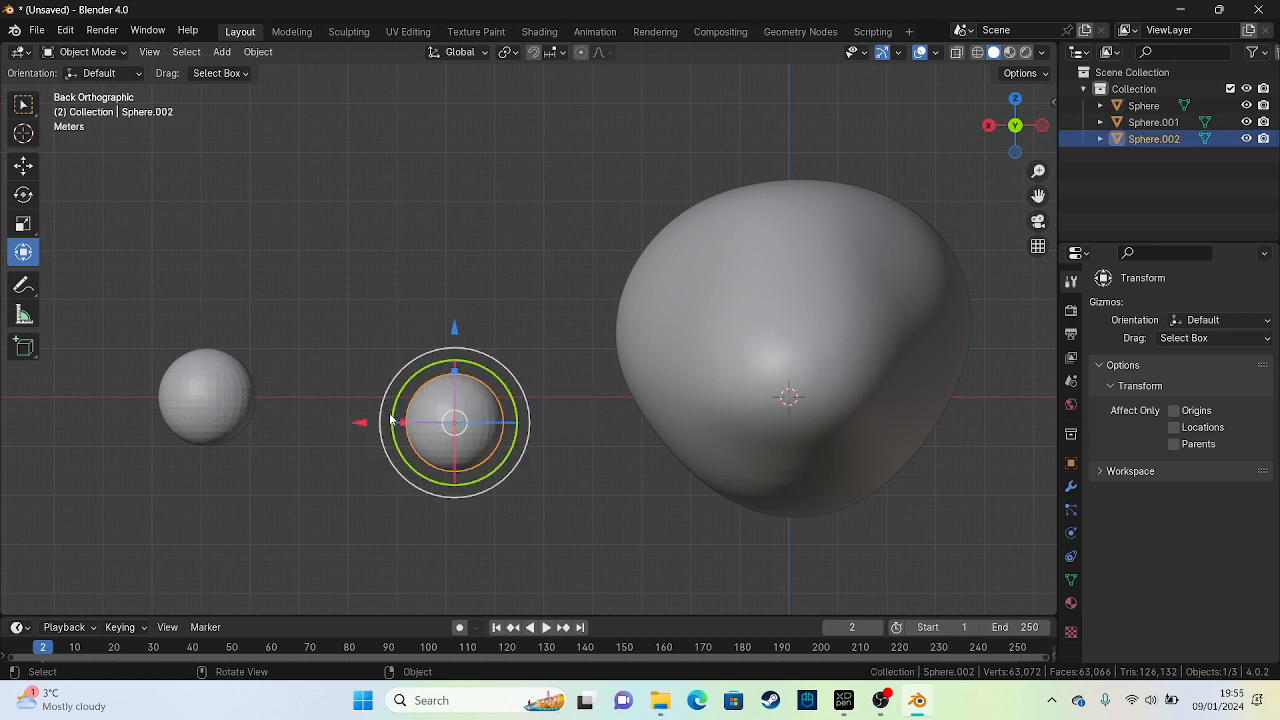
In top view, move the copied sphere to the broad end of the body and scale it up to about twice its size
middle_click_drag(413, 391, 404, 494, "alt")
scroll(424, 330, "down", 5)
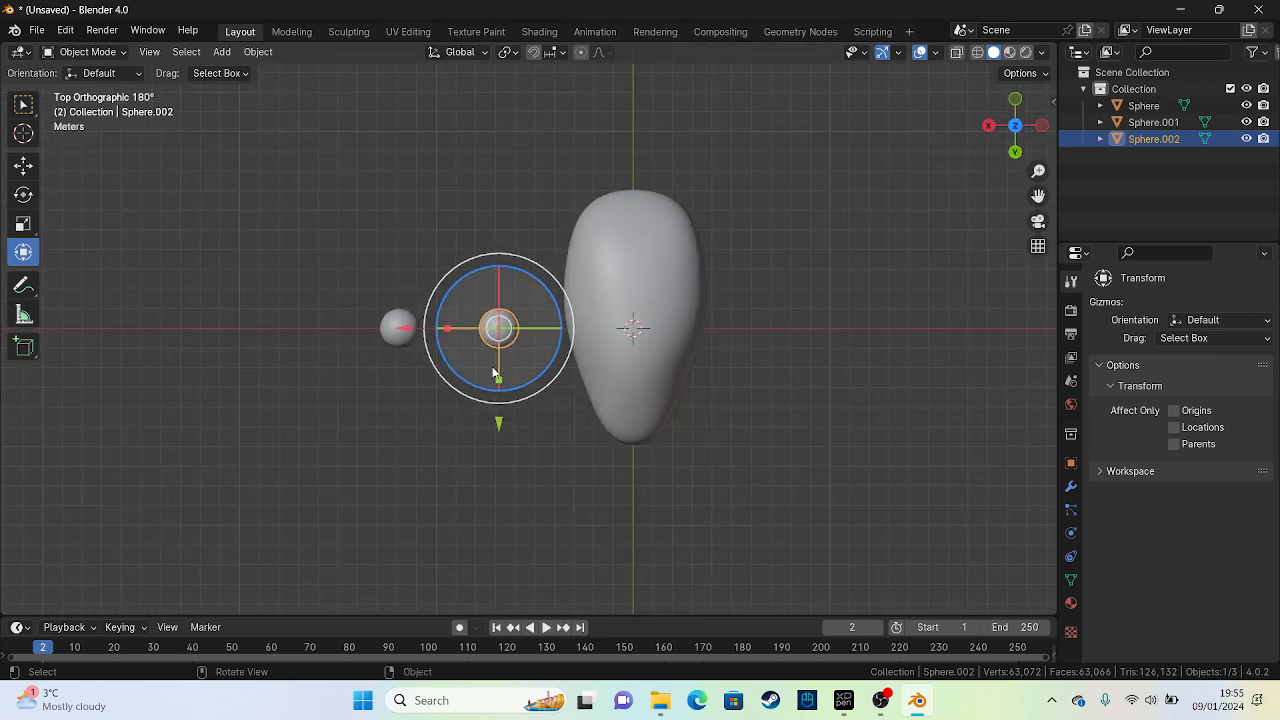
left_click_drag(503, 335, 652, 163)
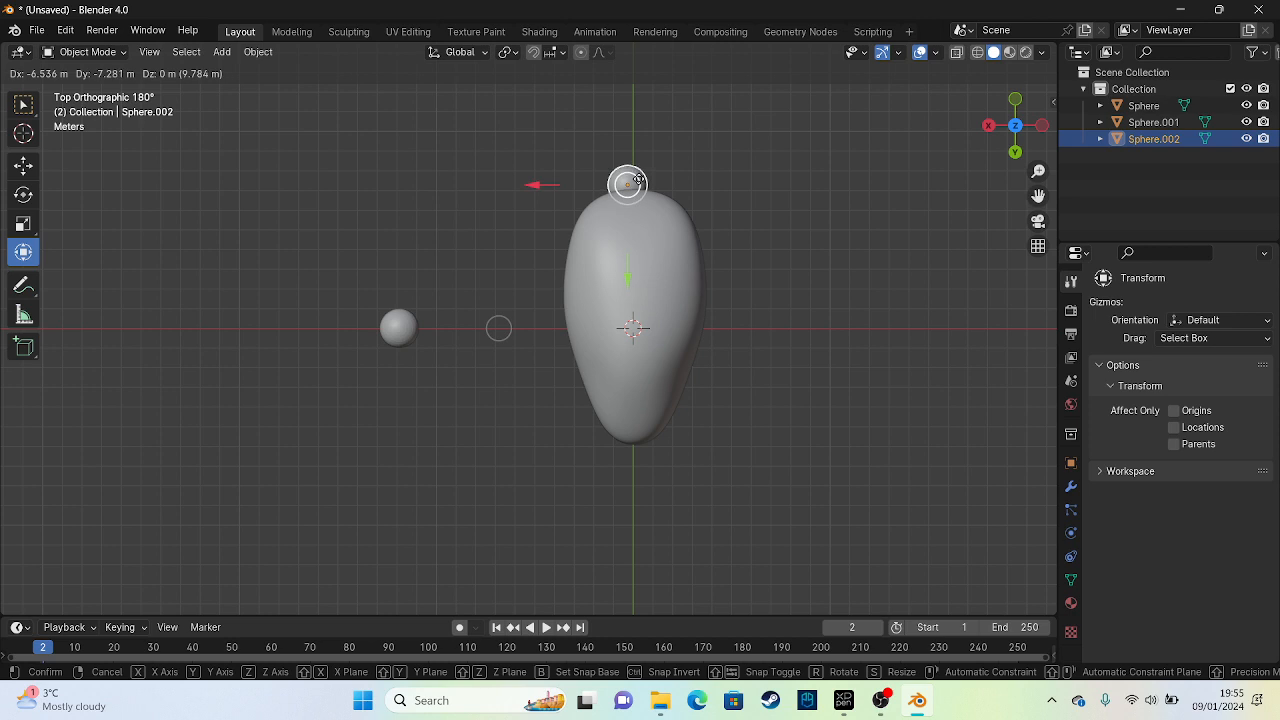
left_click_drag(643, 173, 666, 160)
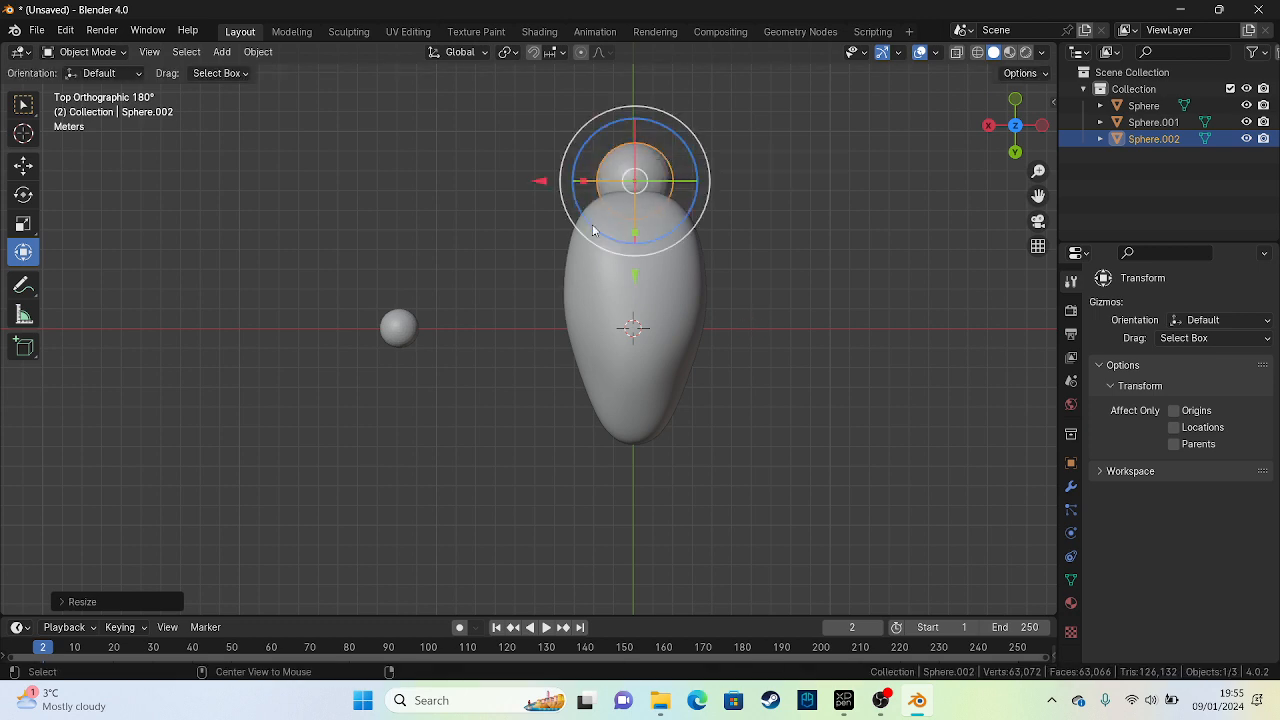
In left view, reselect the enlarged sphere and raise it along the Z axis to line up with the body's end
key("Right")
left_click(857, 351)
middle_click_drag(846, 349, 735, 357)
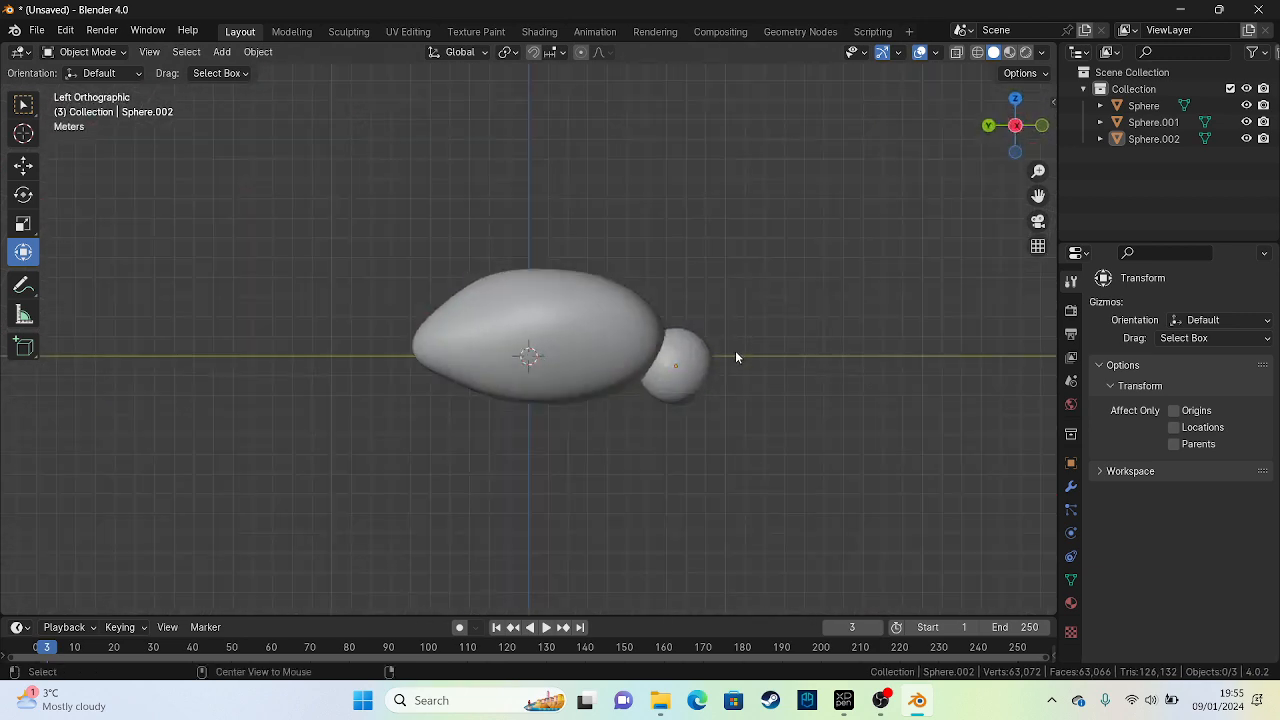
left_click(676, 368)
left_click_drag(675, 303, 674, 278)
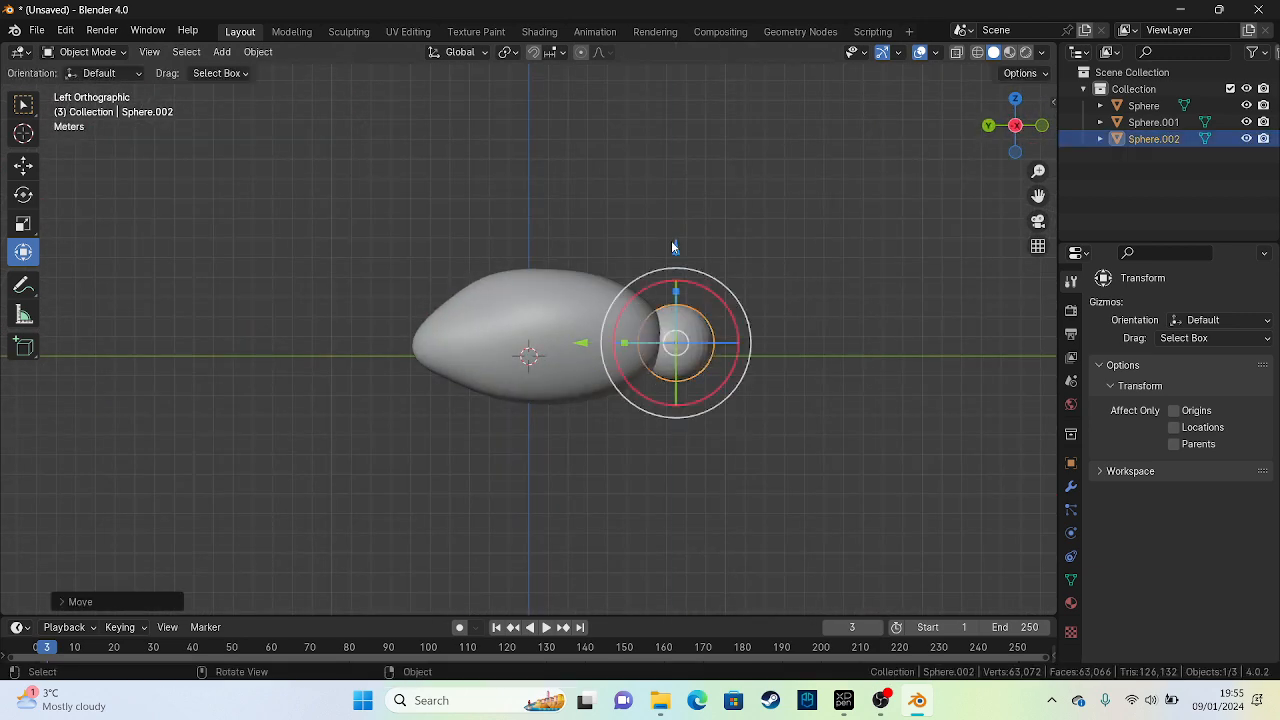
Switch the enlarged sphere to Sculpt Mode, undo a trial Elastic Deform stroke and change the mirror symmetry from Y to X
left_click(88, 52)
left_click(116, 112)
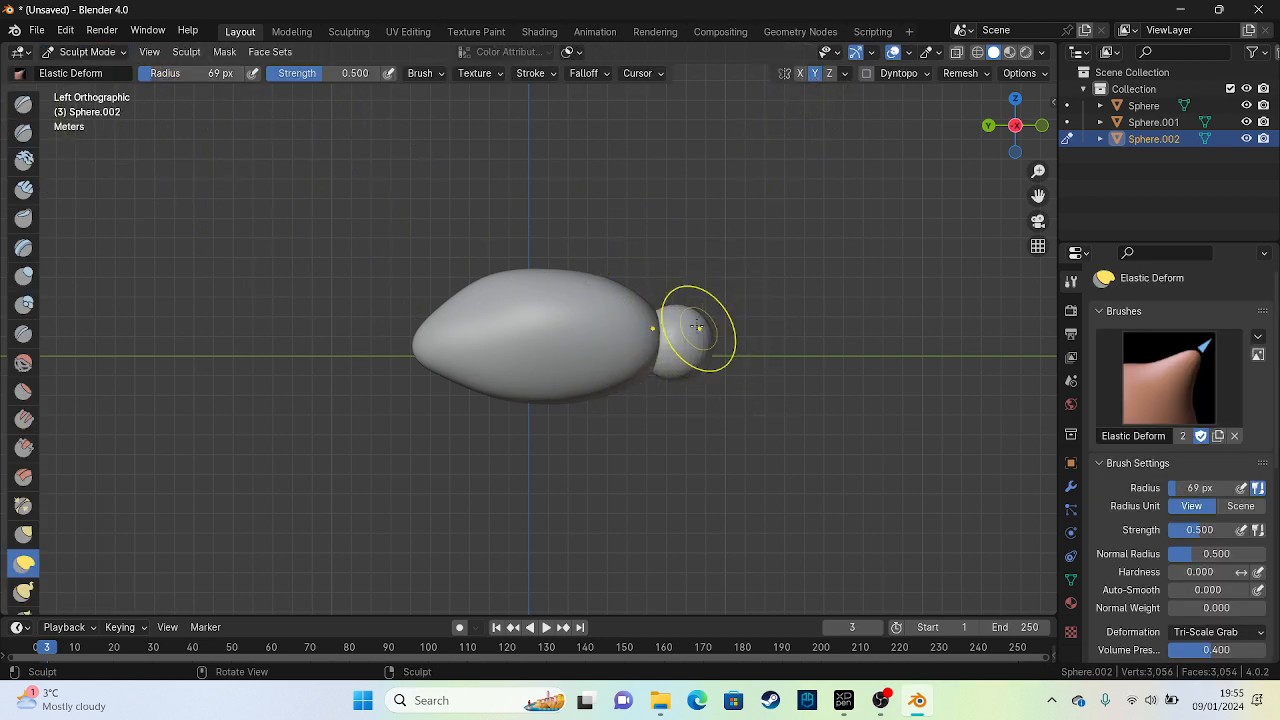
left_click_drag(729, 302, 672, 301)
key("ctrl+z")
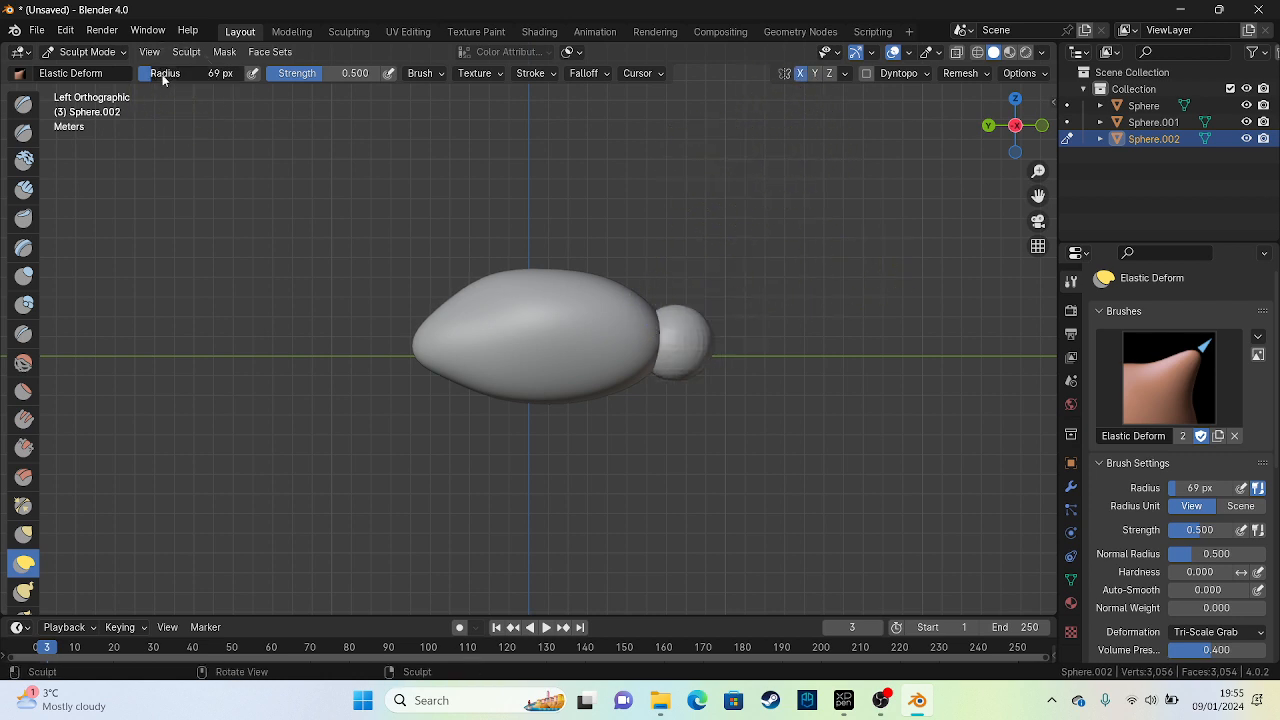
Set the Elastic Deform radius to 146 px and stretch the sphere outward from the body, undoing the unwanted stroke at the joint
mouse_move(667, 323)
left_mouse_down()
mouse_move(609, 289)
mouse_move(697, 345)
left_mouse_up()
mouse_move(699, 345)
left_mouse_down()
mouse_move(865, 345)
mouse_move(574, 291)
left_mouse_up()
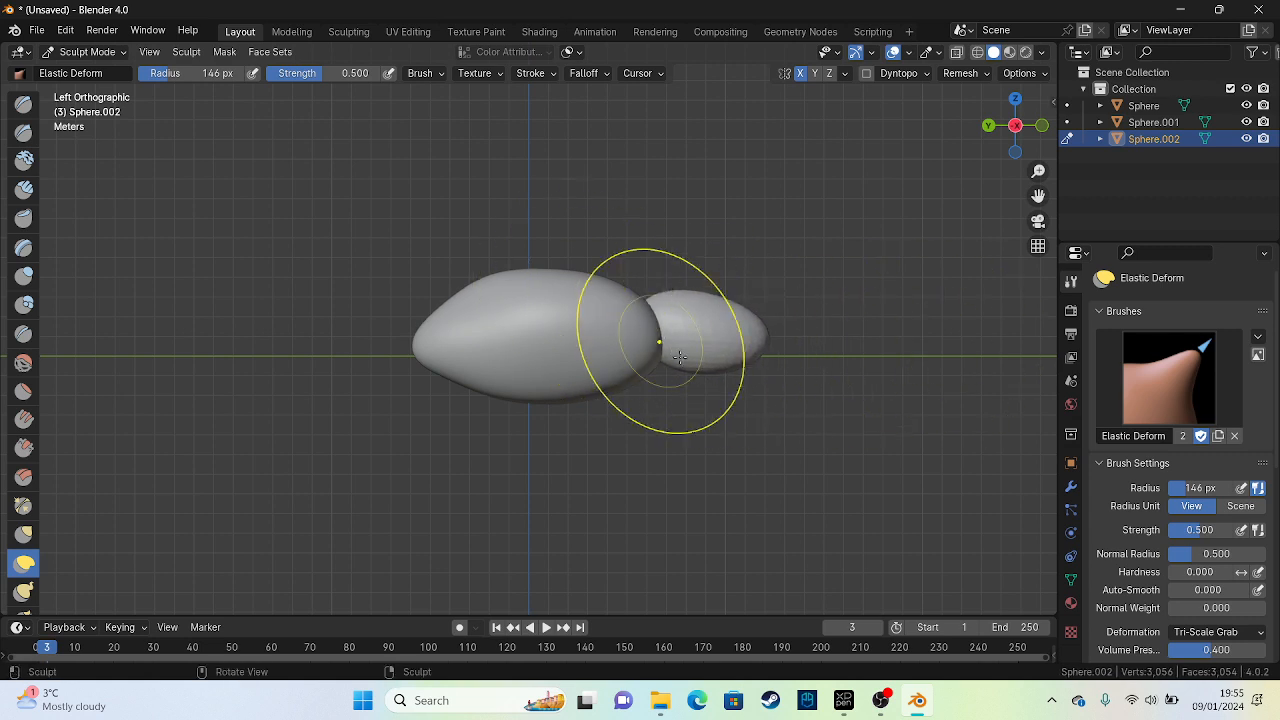
left_click_drag(660, 340, 636, 336)
key("ctrl+z")
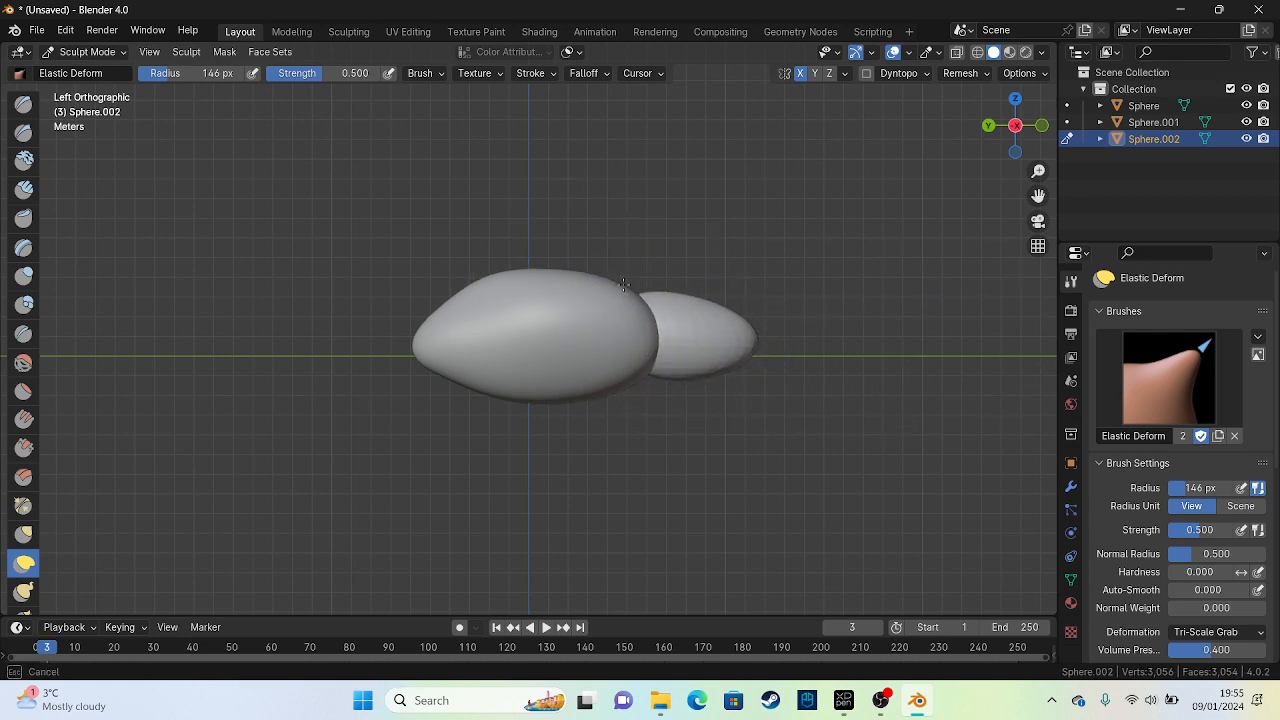
Pull the stretched part farther out from the body, raise the top of its base, and remesh it with a 0.08 m voxel size
left_click_drag(748, 341, 941, 362)
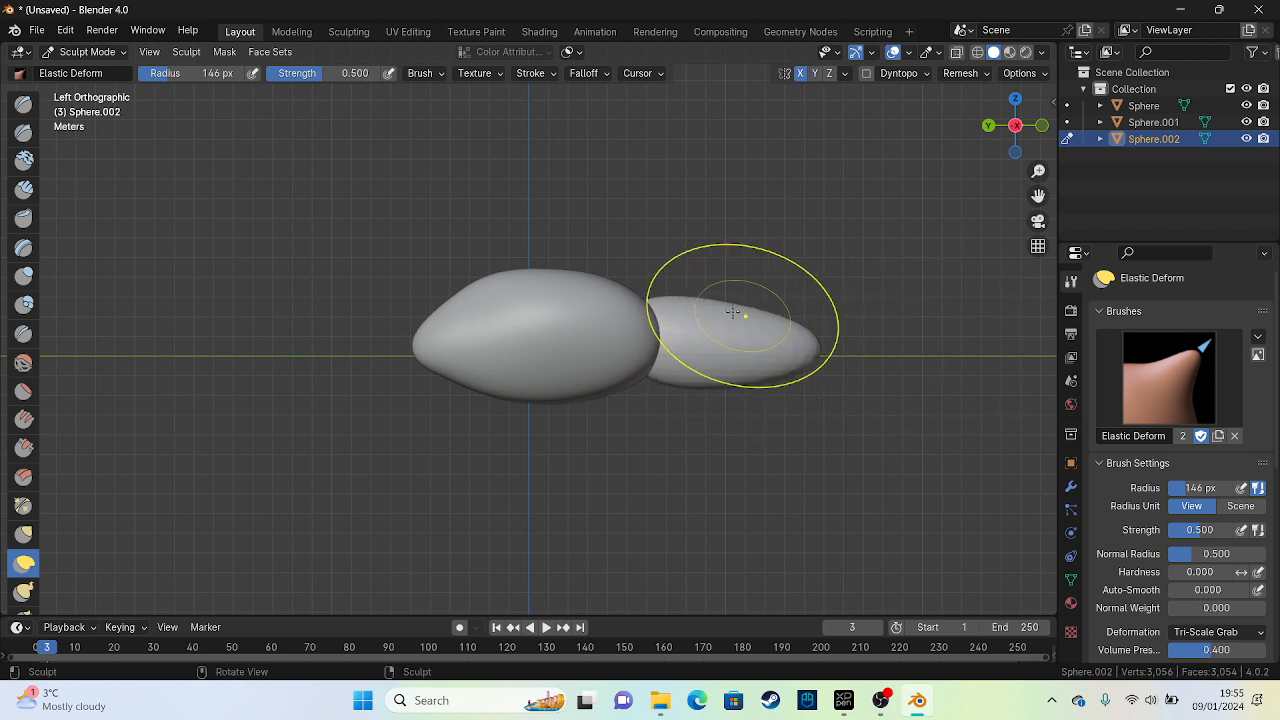
mouse_move(717, 302)
left_mouse_down()
mouse_move(714, 360)
mouse_move(635, 396)
mouse_move(594, 397)
mouse_move(661, 262)
left_mouse_up()
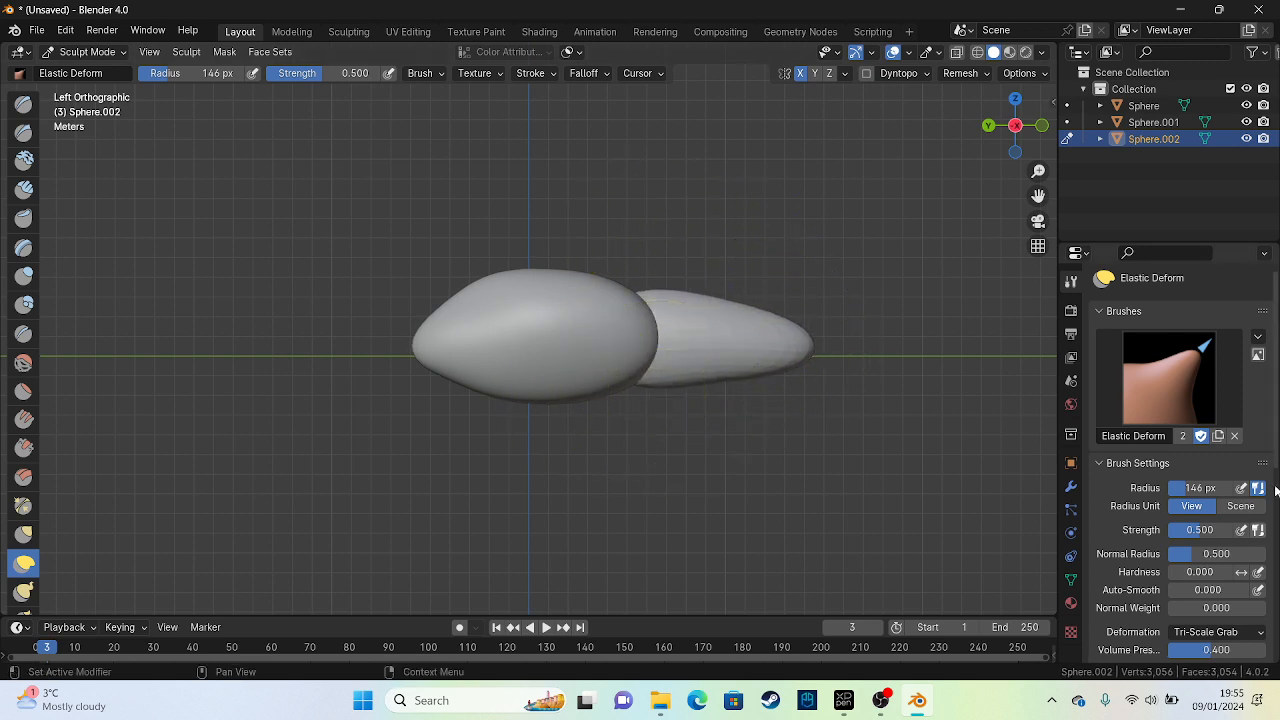
scroll(1215, 569, "down", 5)
scroll(1230, 555, "down", 4)
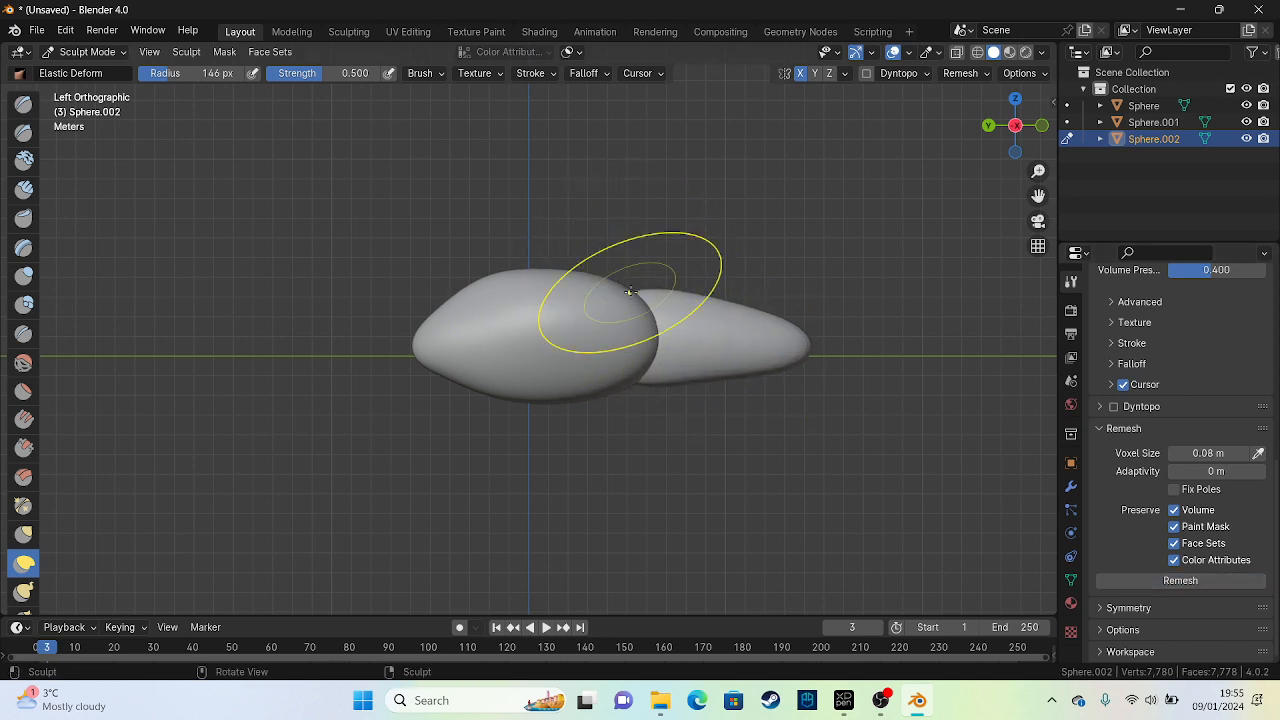
In top view, widen the base of the stretched part symmetrically with Elastic Deform until it follows the body's outline
middle_click_drag(652, 360, 620, 432, "alt")
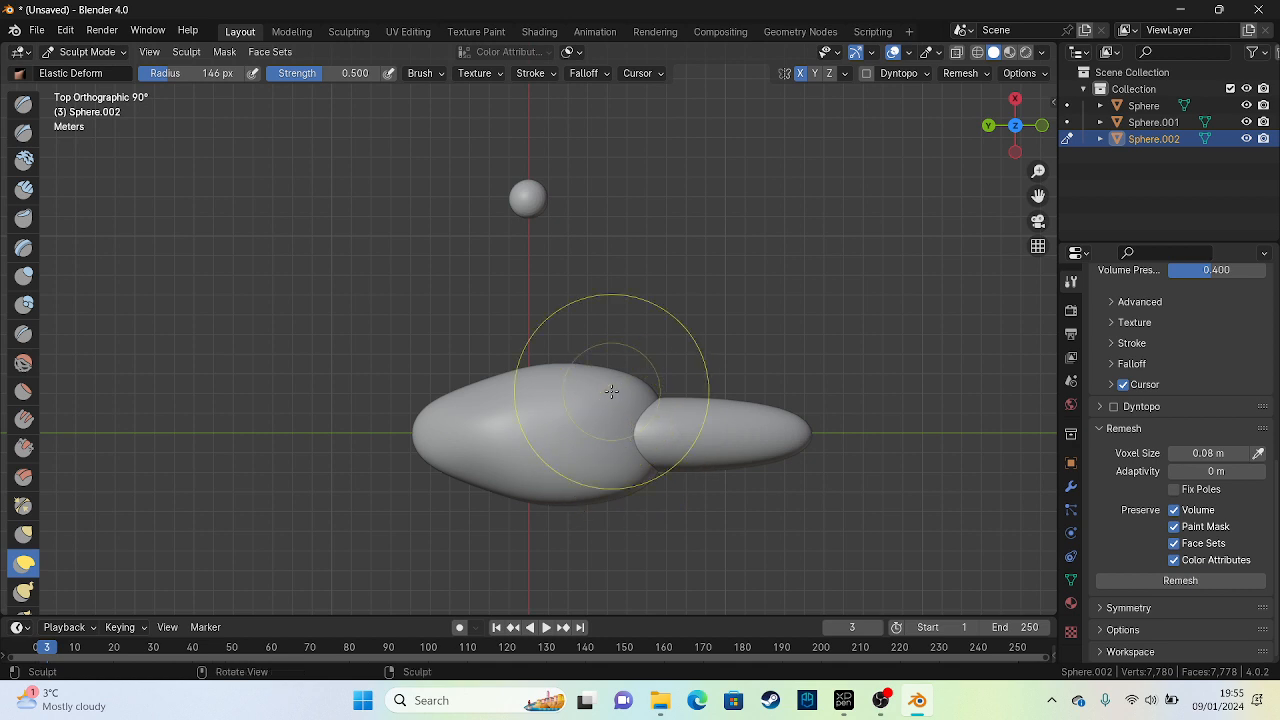
mouse_move(652, 404)
left_mouse_down()
mouse_move(624, 368)
mouse_move(636, 362)
mouse_move(628, 332)
left_mouse_up()
left_click_drag(794, 429, 819, 396)
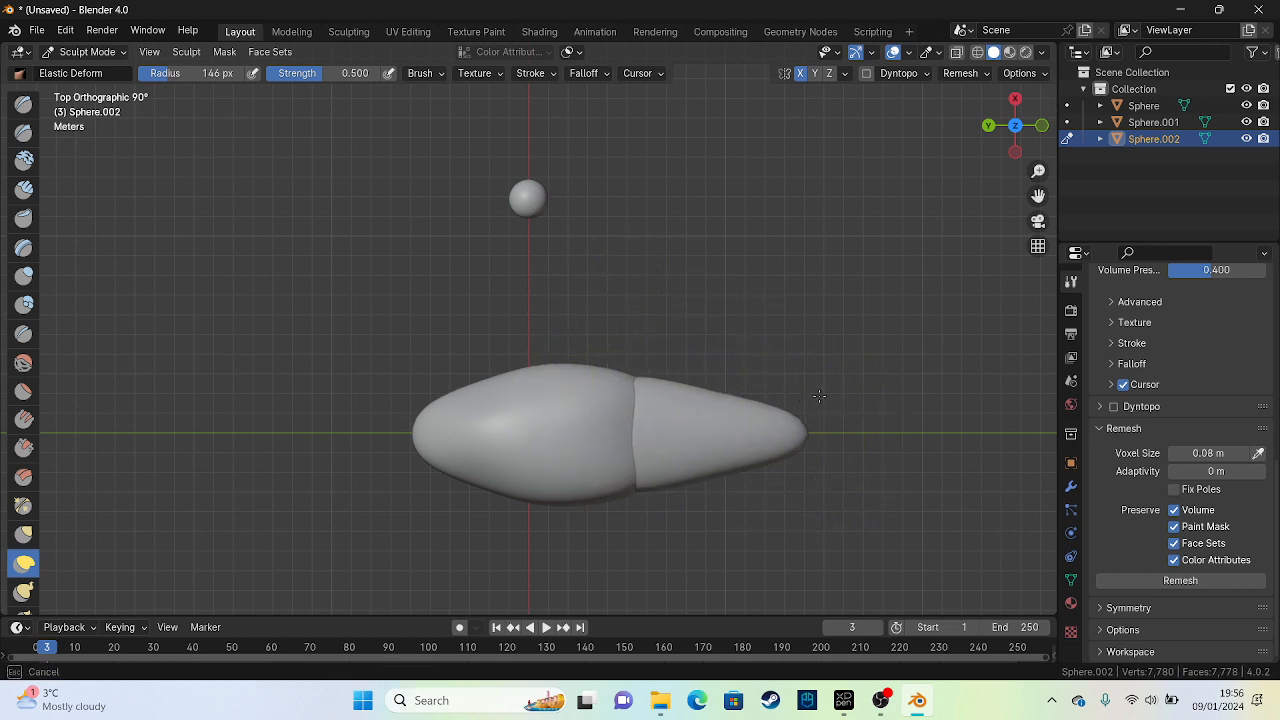
left_click_drag(895, 358, 893, 360)
Narrow the middle of the stretched part and pull its tip farther away from the body
mouse_move(760, 397)
left_mouse_down()
mouse_move(747, 427)
mouse_move(708, 442)
left_mouse_up()
left_click_drag(670, 393, 640, 358)
mouse_move(806, 426)
left_mouse_down()
mouse_move(920, 428)
mouse_move(896, 434)
left_mouse_up()
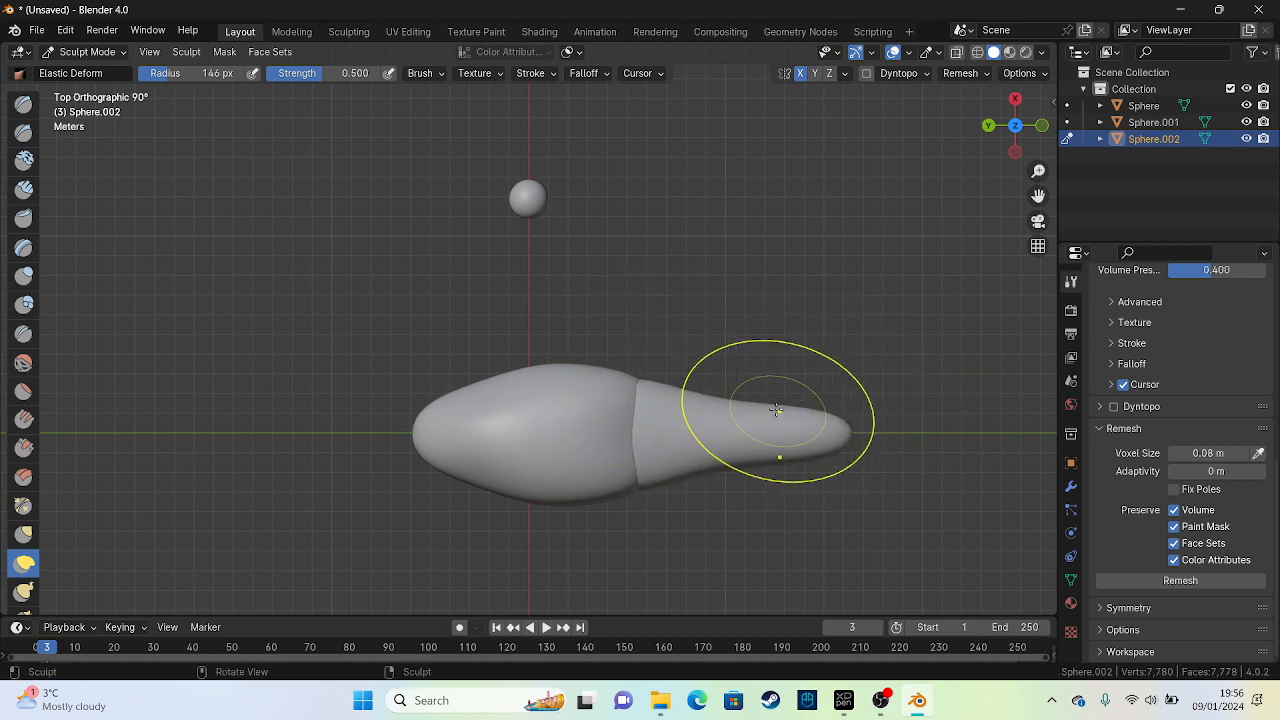
left_click_drag(775, 408, 771, 370)
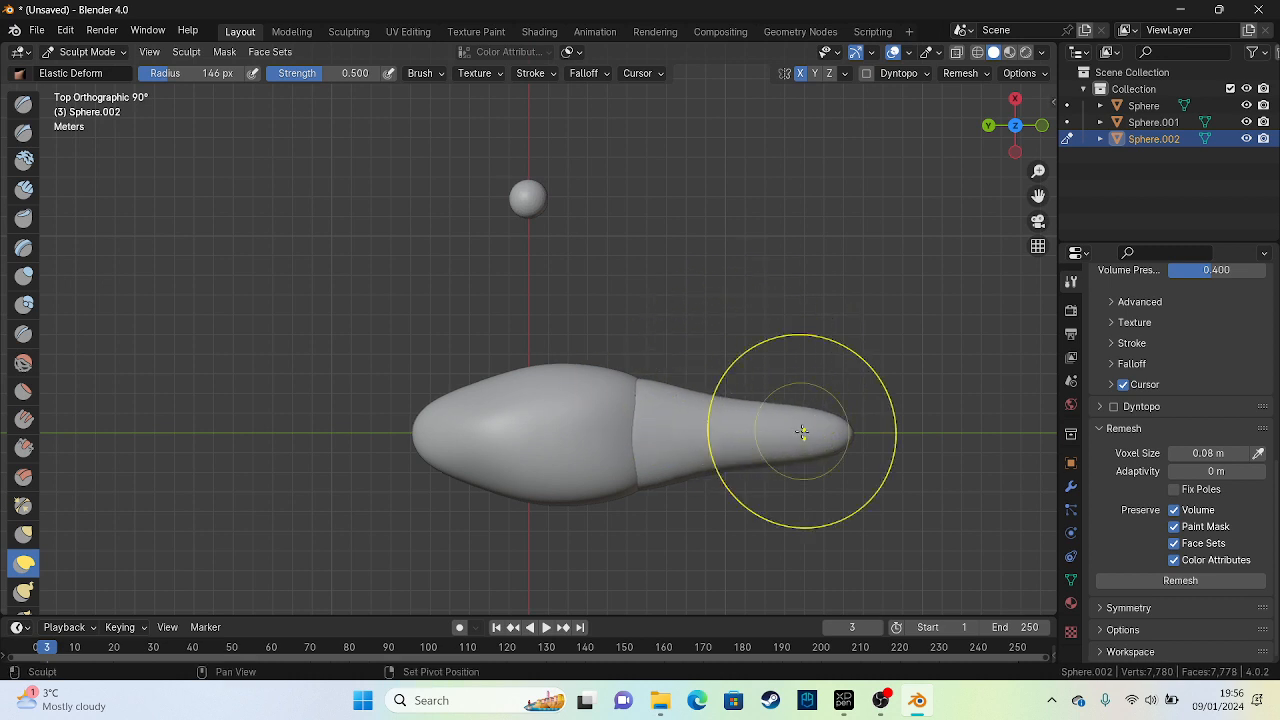
Check the part from the side and, in front view, raise the top of its base toward the body's upper outline
mouse_move(802, 431)
middle_mouse_down()
mouse_move(580, 326)
mouse_move(466, 243)
mouse_move(529, 353)
mouse_move(519, 363)
middle_mouse_up()
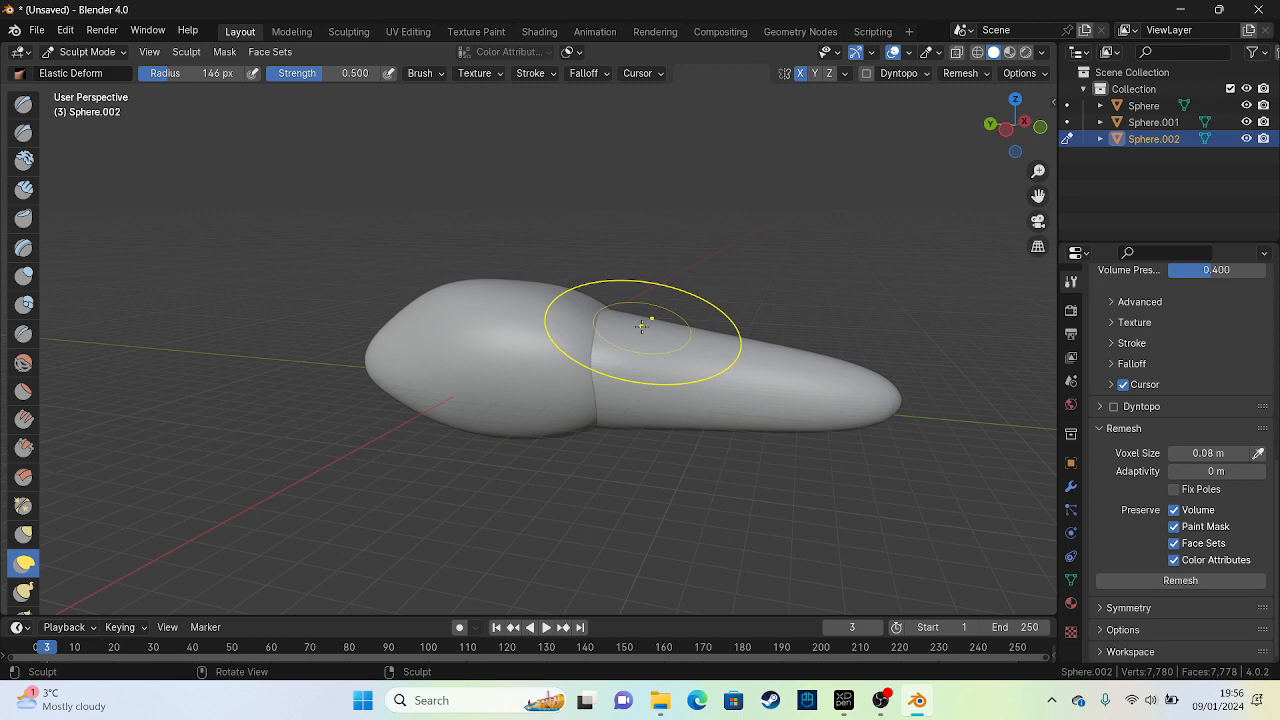
mouse_move(669, 331)
middle_mouse_down("alt")
mouse_move(617, 321)
mouse_move(685, 343)
middle_mouse_up("alt")
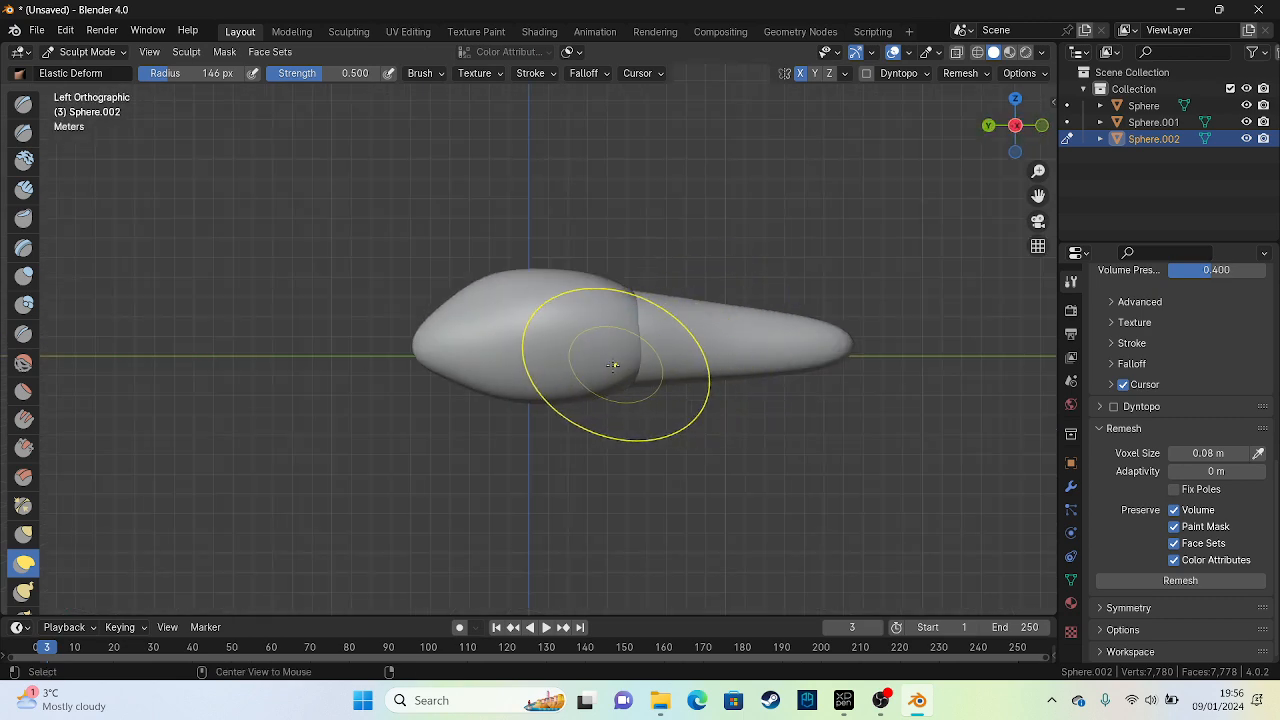
middle_click_drag(613, 365, 427, 281, "alt")
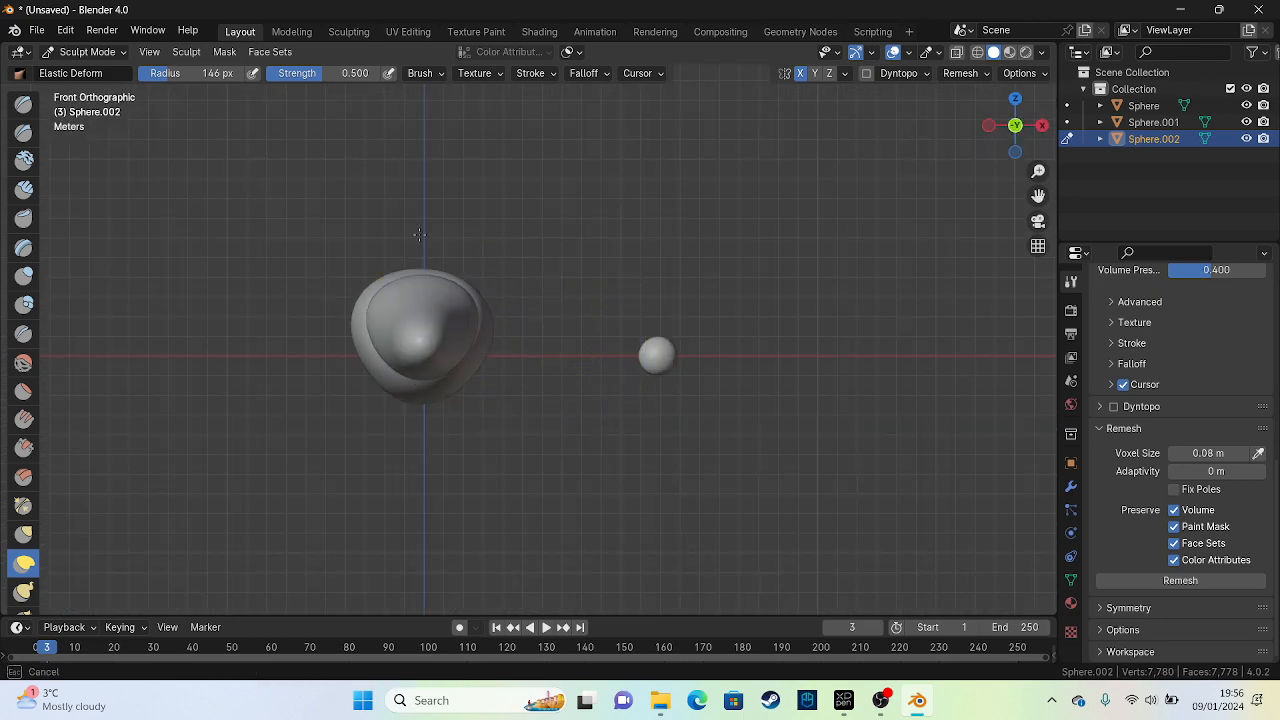
middle_click_drag(419, 234, 421, 290, "alt")
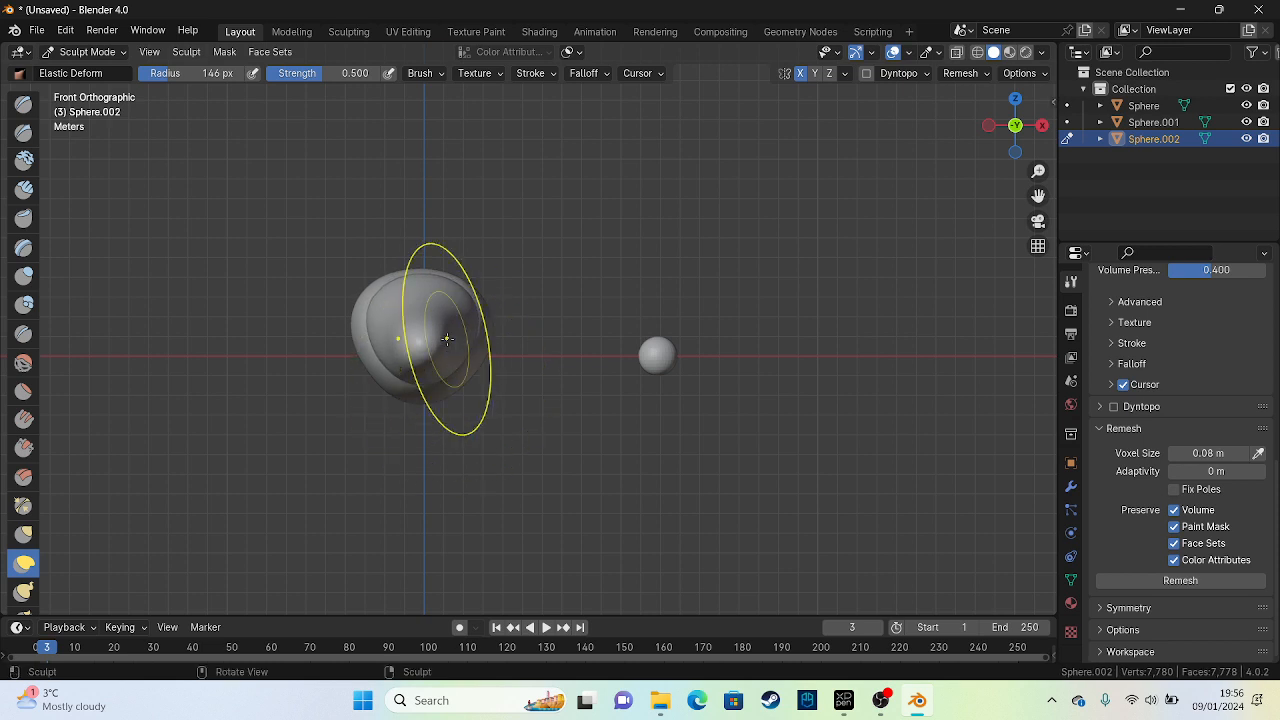
Lift the tip of the elongated part, slim its middle with Elastic Deform, and remesh it with a 0.08 m voxel size
mouse_move(446, 339)
middle_mouse_down()
mouse_move(580, 357)
mouse_move(620, 323)
middle_mouse_up()
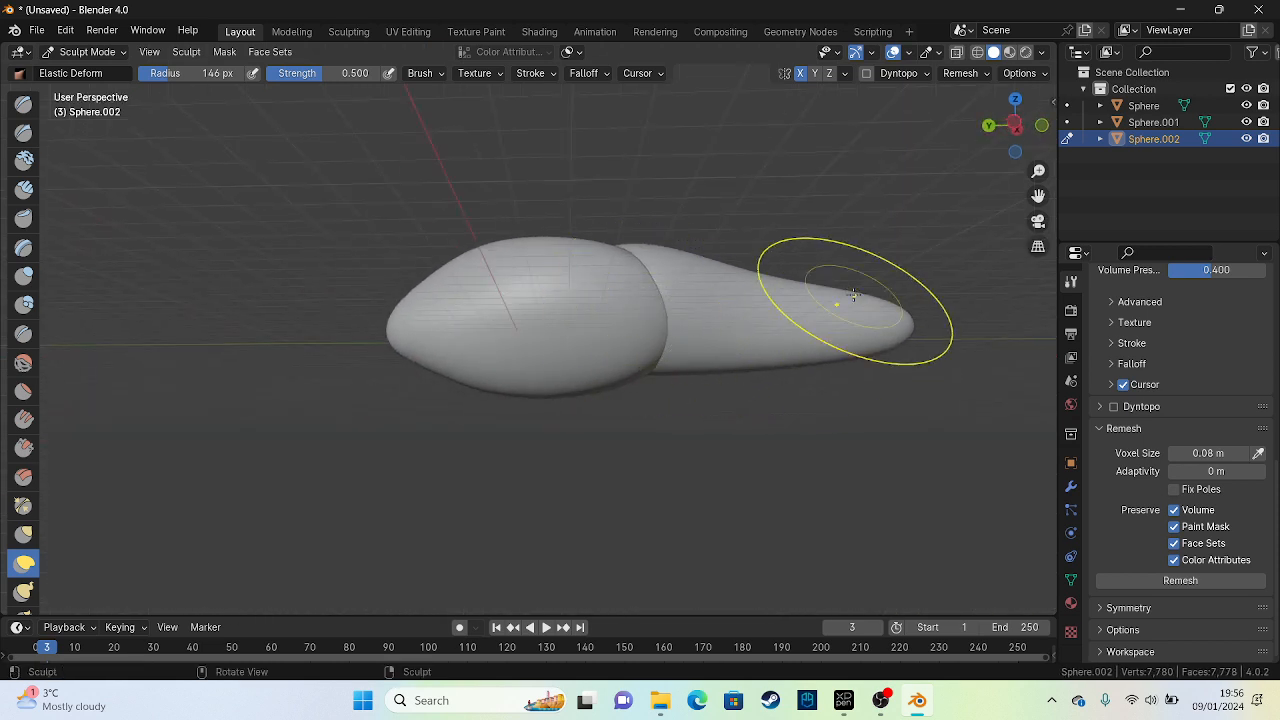
mouse_move(858, 311)
left_mouse_down()
mouse_move(894, 323)
mouse_move(866, 366)
mouse_move(909, 337)
mouse_move(898, 244)
mouse_move(843, 249)
left_mouse_up()
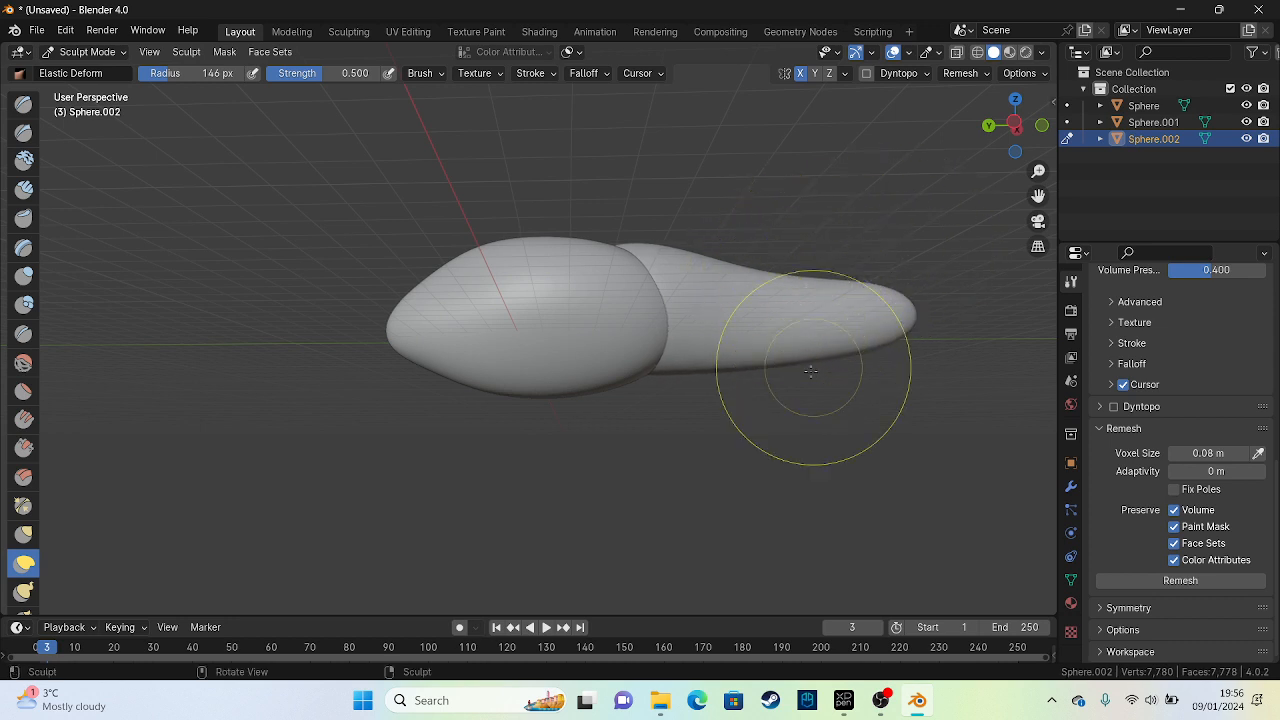
mouse_move(771, 356)
left_mouse_down()
mouse_move(763, 343)
mouse_move(682, 344)
left_mouse_up()
left_click_drag(744, 260, 749, 270)
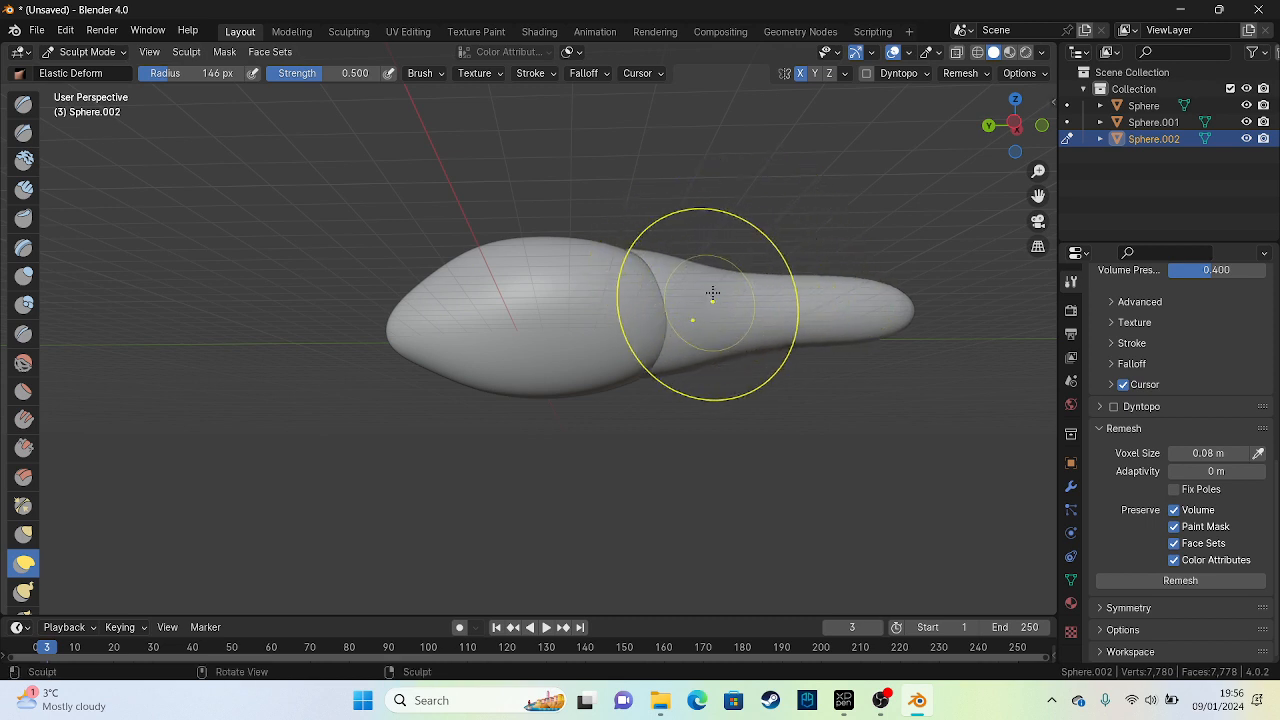
left_click_drag(714, 289, 746, 333)
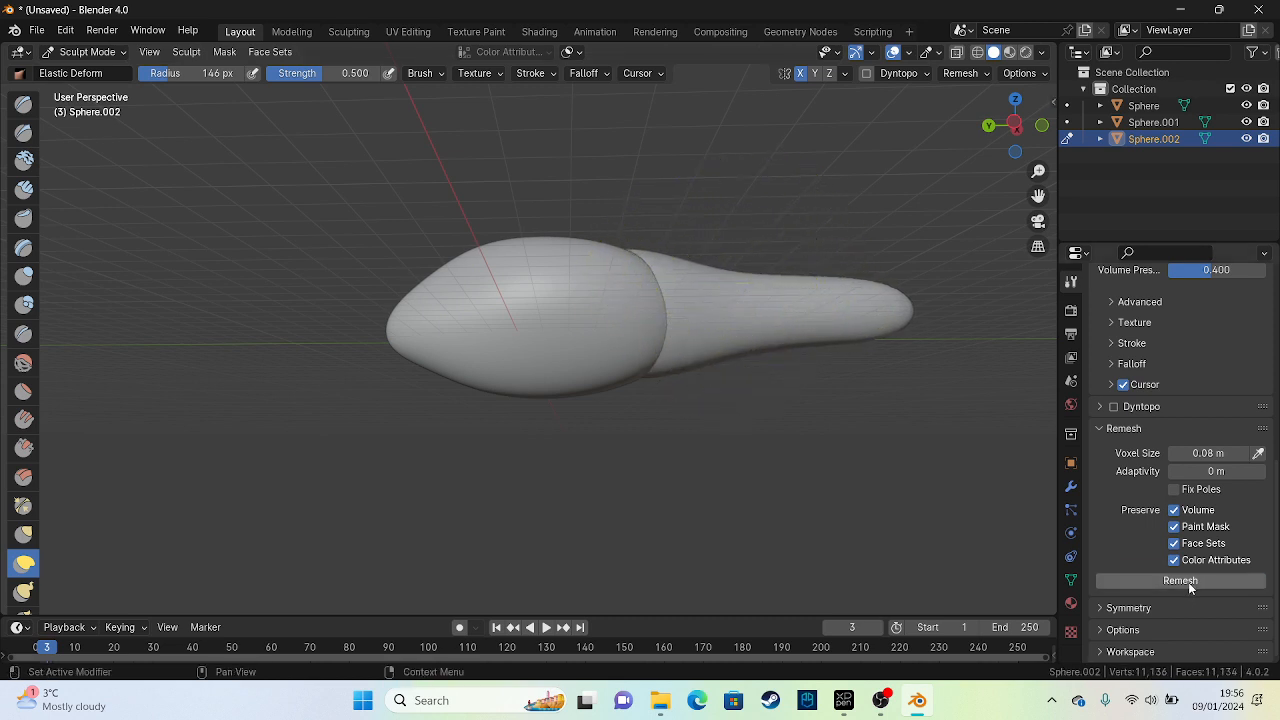
Return to Object Mode, copy and paste the small spare sphere, and move the new copy along the X axis toward the body
mouse_move(543, 400)
middle_mouse_down()
mouse_move(537, 503)
mouse_move(736, 393)
mouse_move(309, 394)
middle_mouse_up()
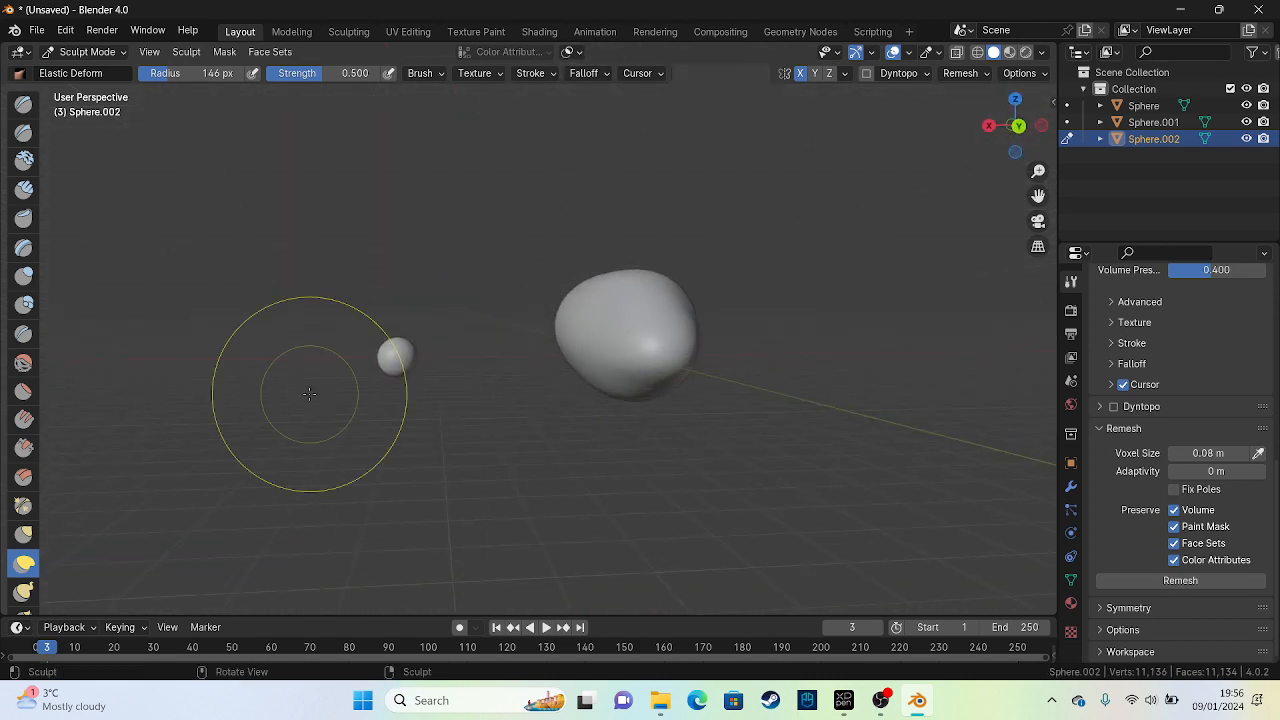
left_click(87, 51)
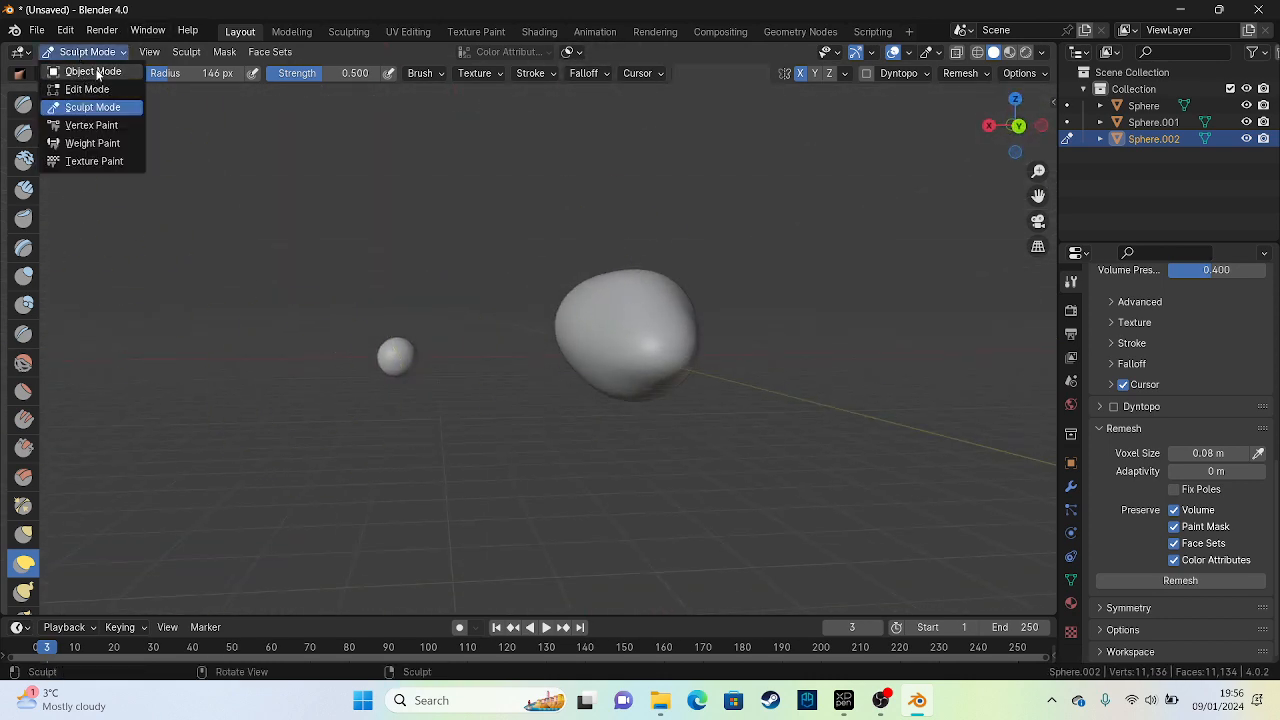
left_click(95, 70)
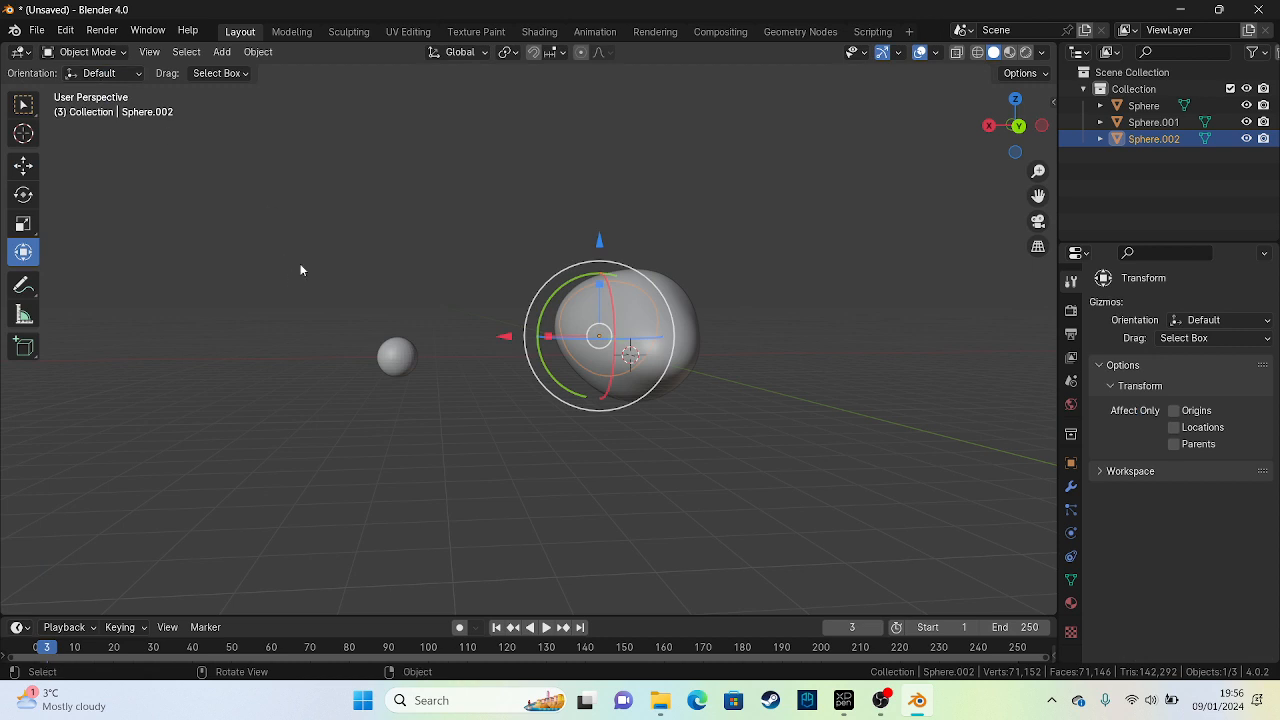
left_click(415, 366)
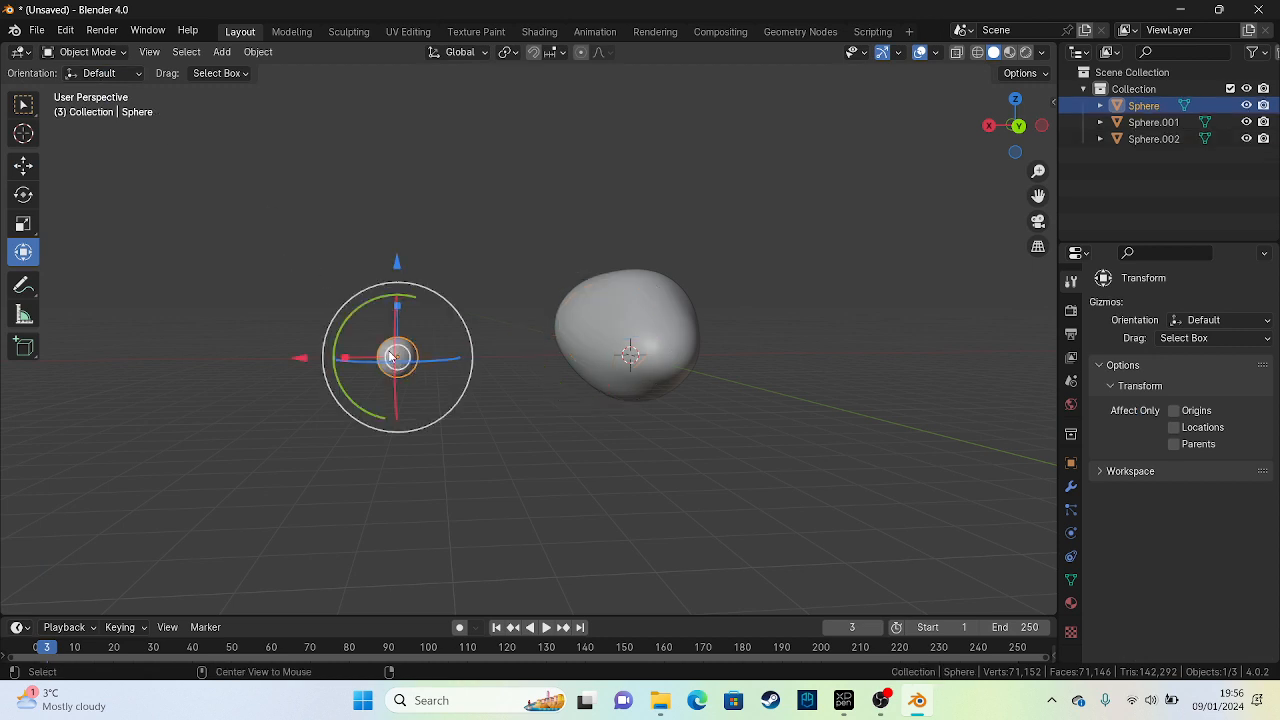
middle_click_drag(420, 329, 440, 320)
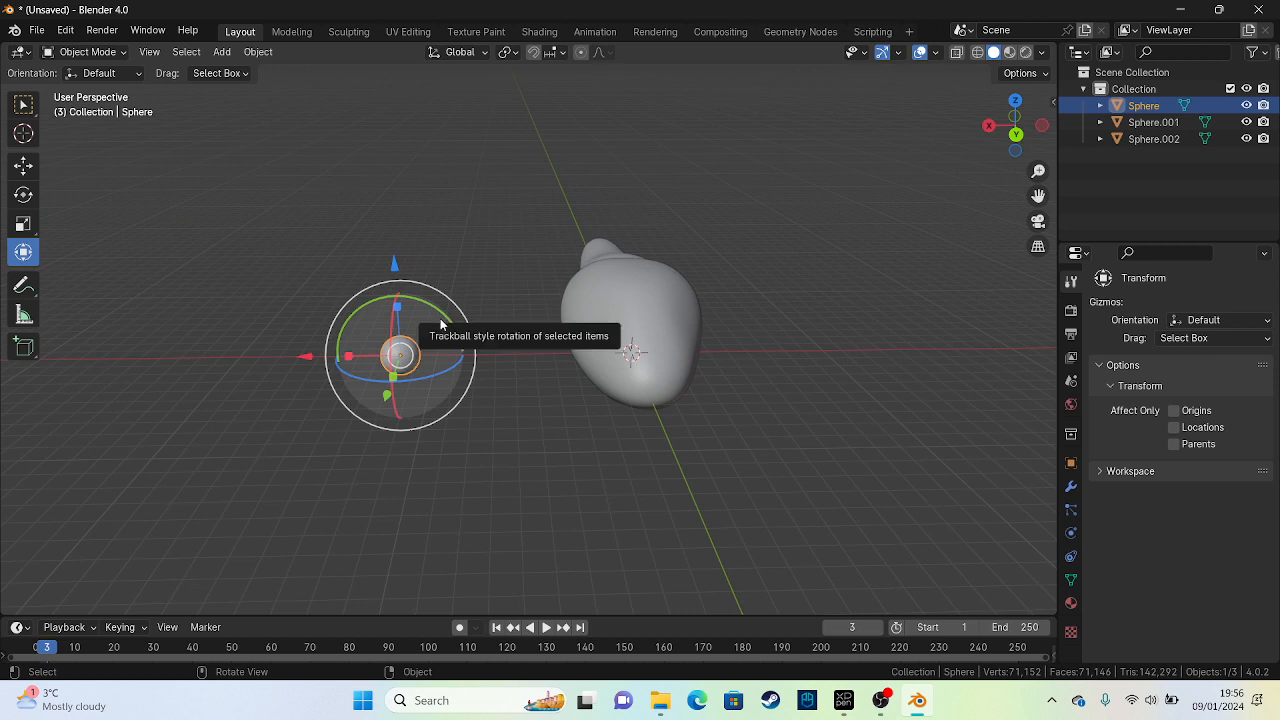
key("ctrl+v")
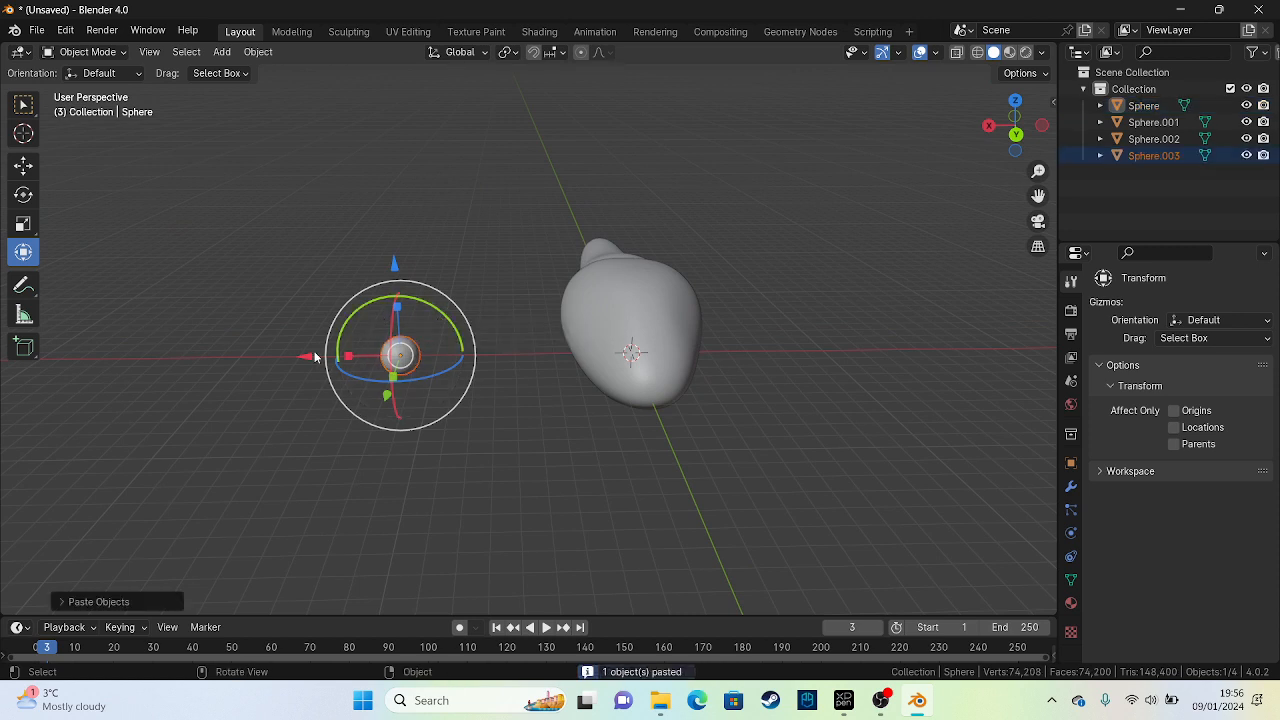
left_click_drag(290, 352, 464, 356)
left_click(399, 356)
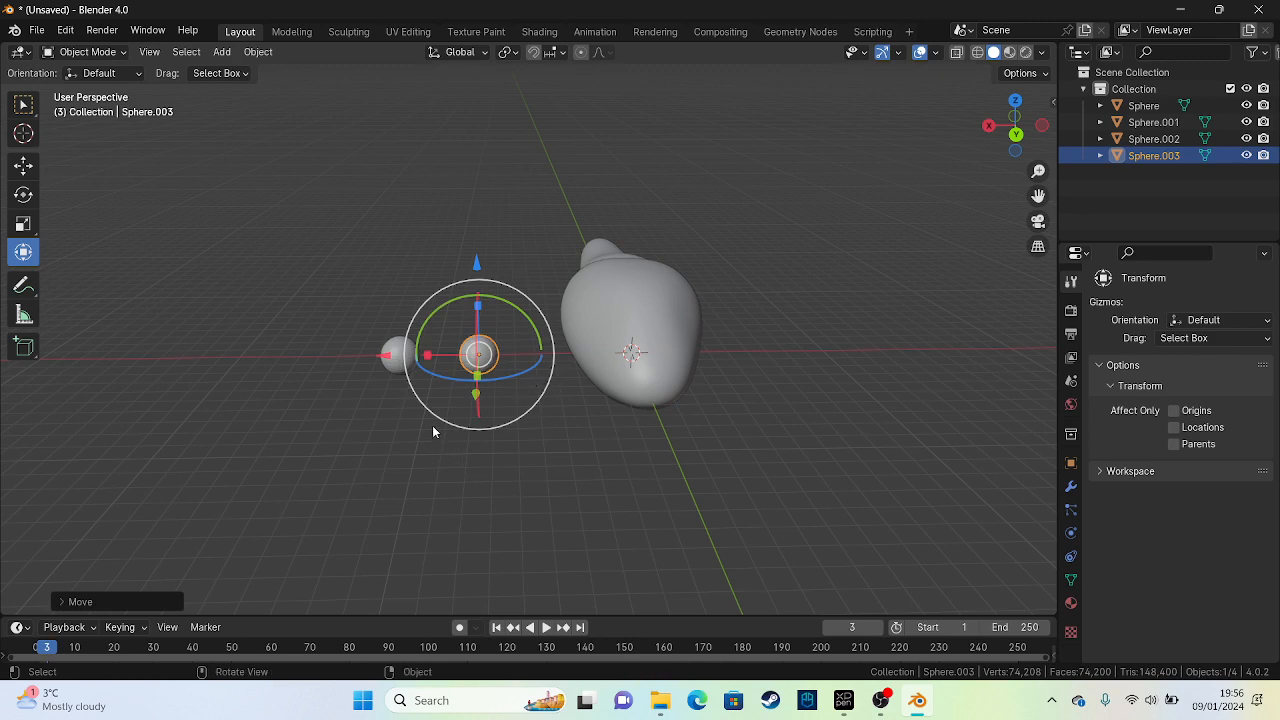
Move the sphere copy to the tip of the elongated part, aligning it with the tip in side view
middle_click_drag(433, 432, 489, 340)
left_click_drag(489, 333, 689, 222)
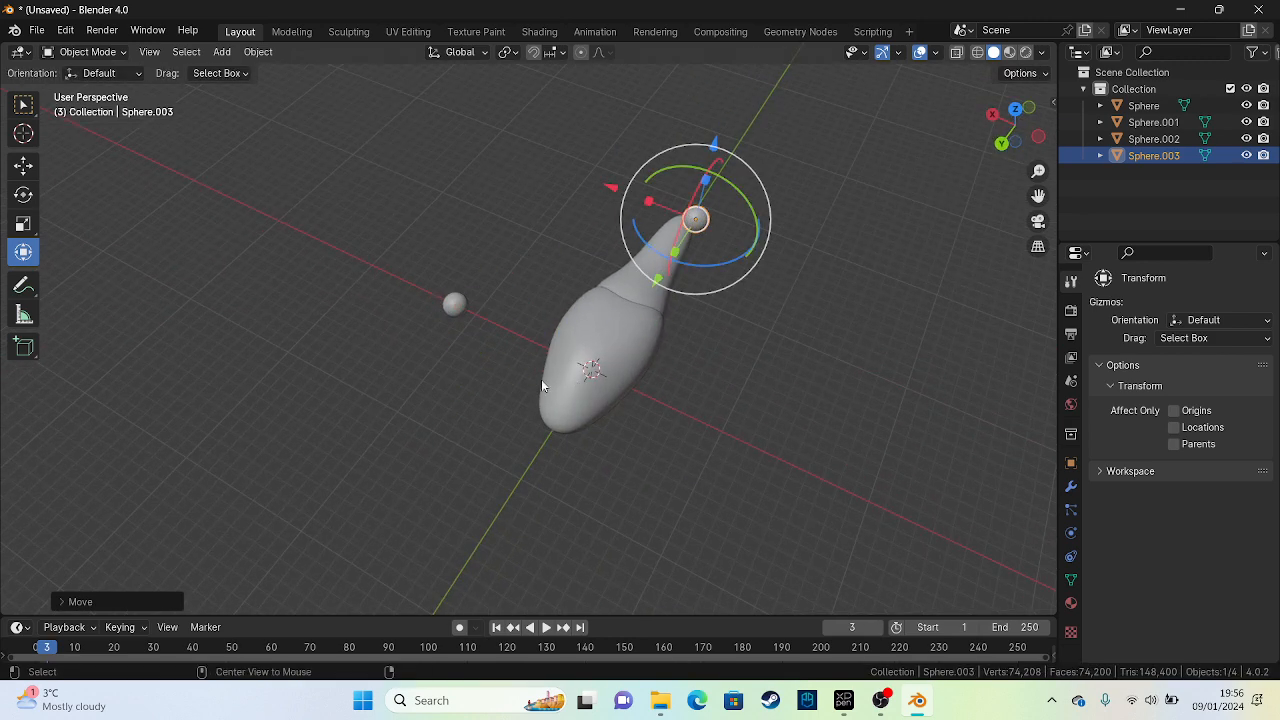
key("Right")
middle_click_drag(336, 428, 351, 312)
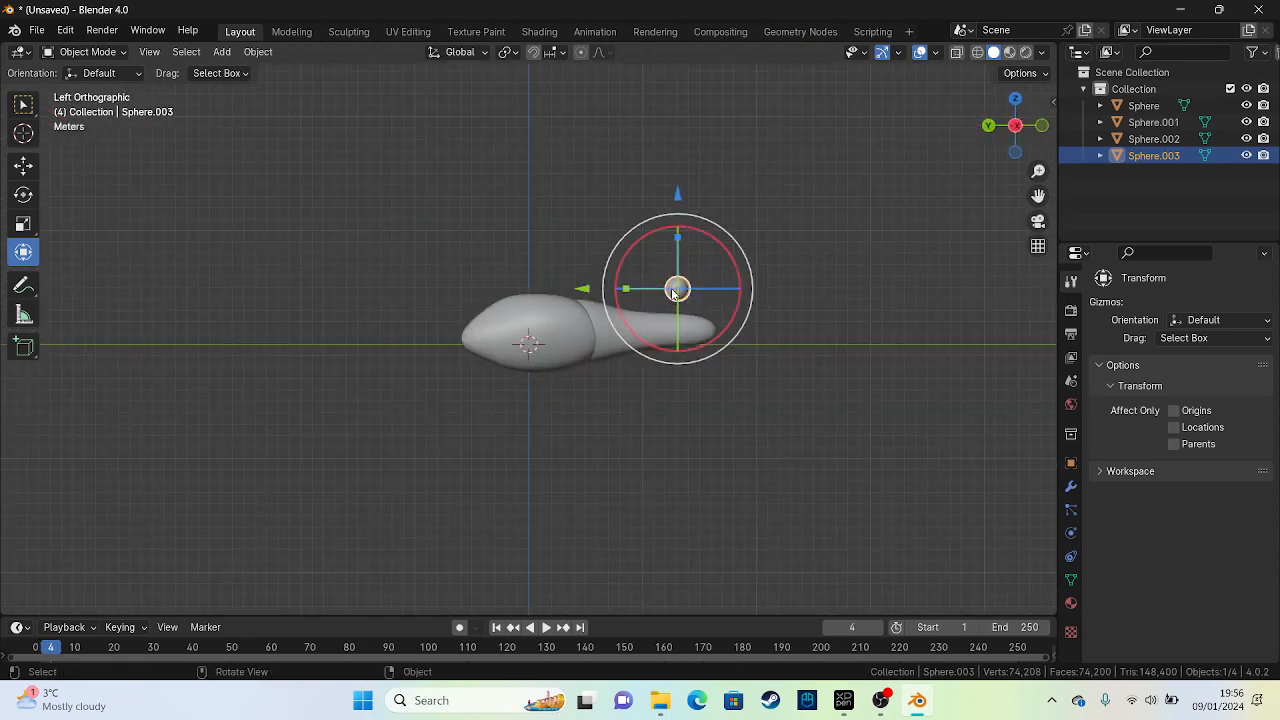
left_click_drag(684, 292, 725, 333)
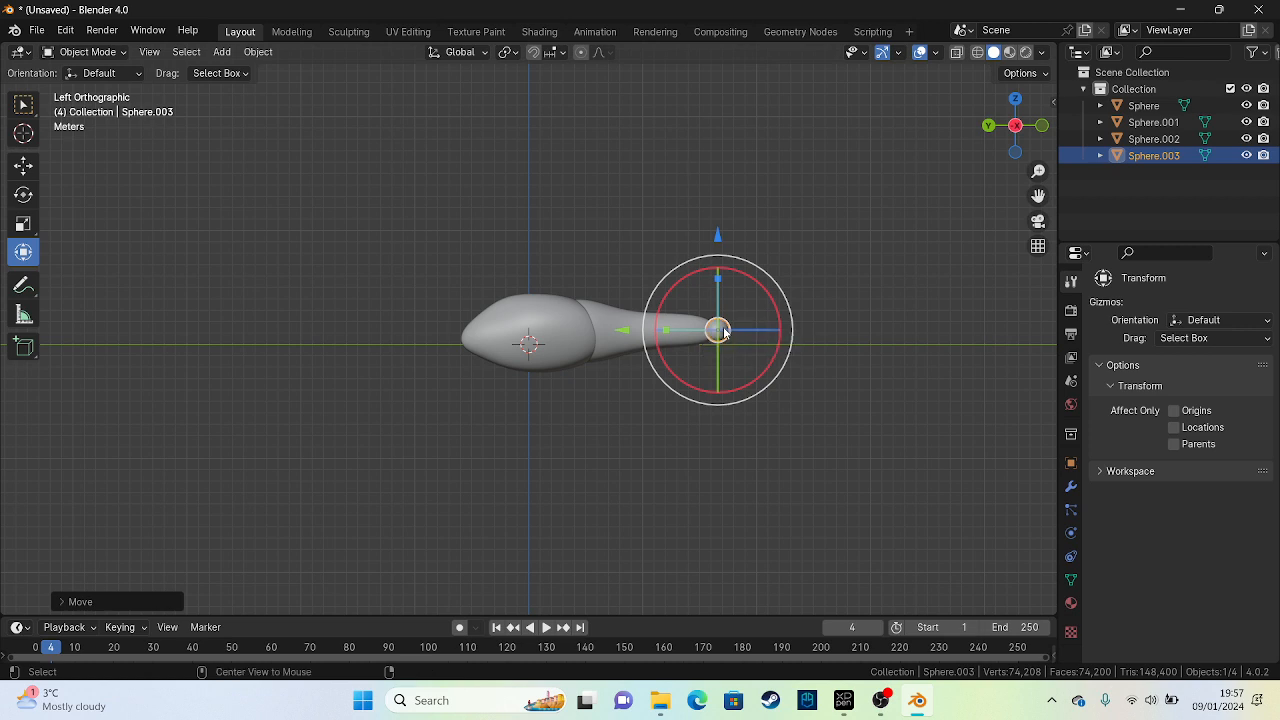
Shift the sphere copy along the X axis in top view to centre it on the elongated part's tip
middle_click_drag(722, 332, 678, 421, "alt")
left_click_drag(716, 325, 714, 297)
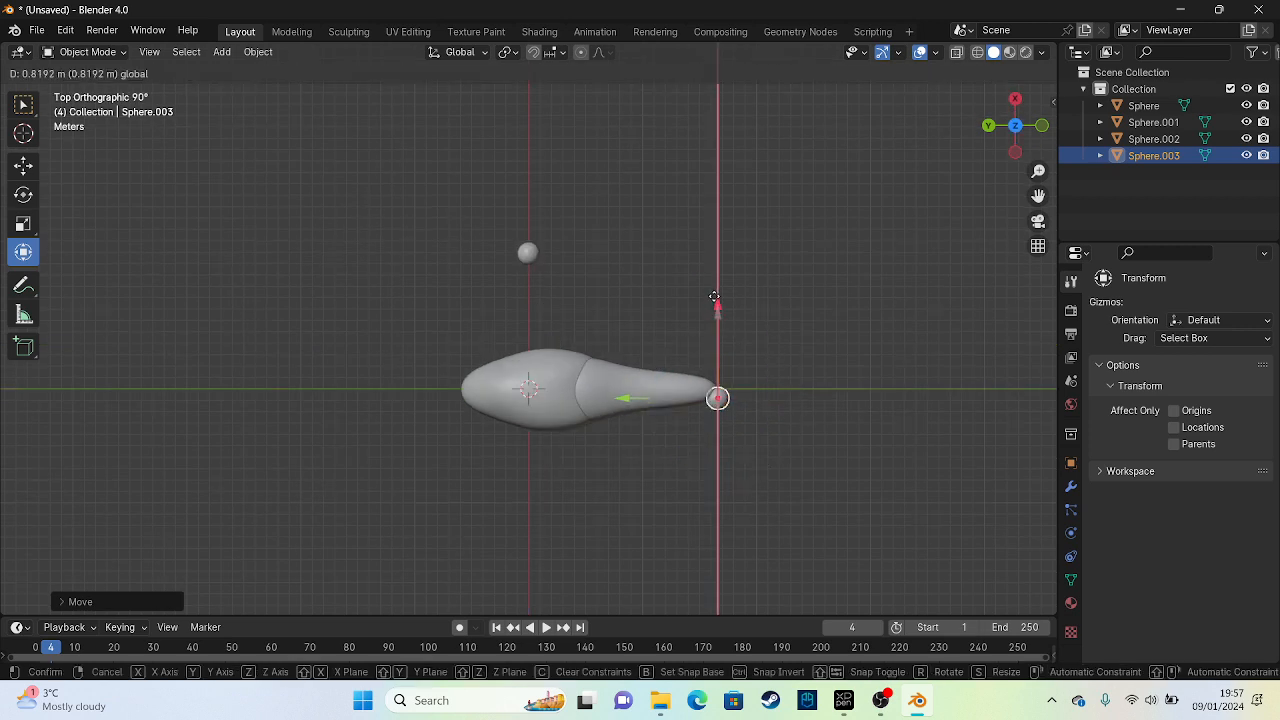
left_click(714, 295)
middle_click_drag(714, 294, 430, 443, "alt")
scroll(758, 366, "up", 1)
left_click(316, 342)
left_click(304, 366)
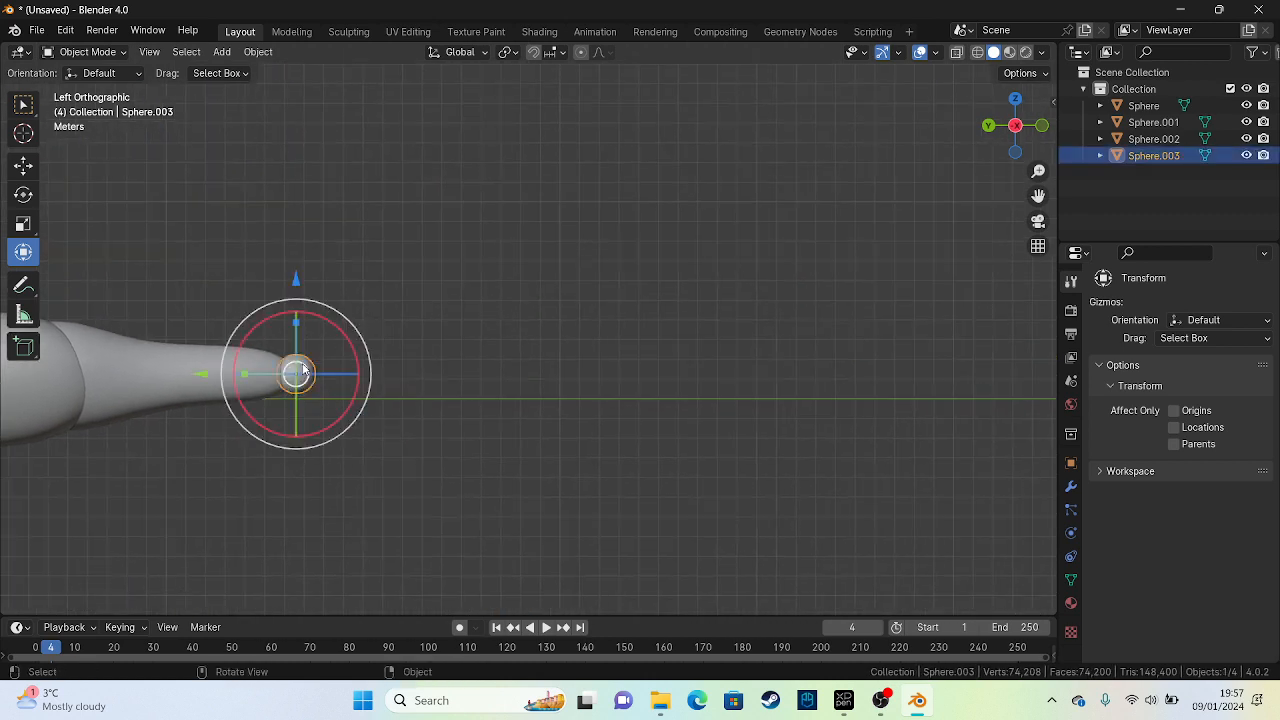
In Sculpt Mode, set the Elastic Deform radius to 100 px and pull the sphere copy into a two-lobed tail fin
left_click(123, 53)
left_click(110, 52)
left_click(114, 107)
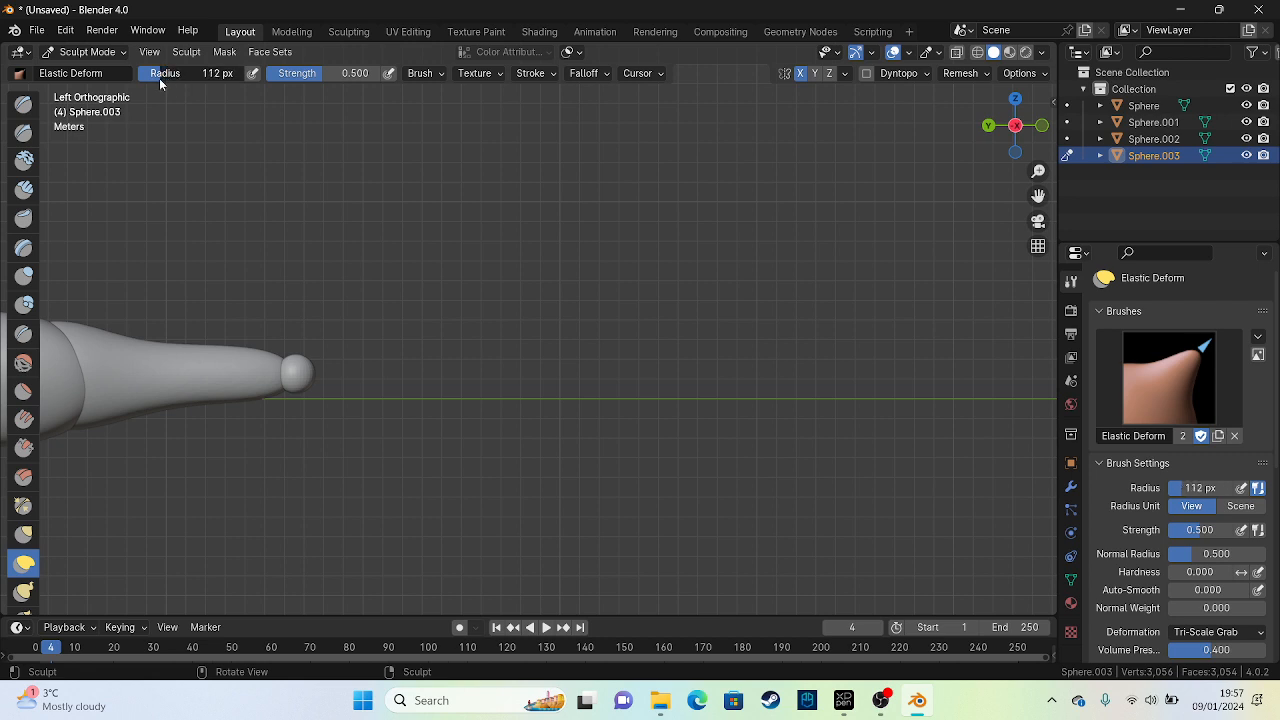
mouse_move(304, 352)
left_mouse_down()
mouse_move(418, 204)
mouse_move(230, 453)
left_mouse_up()
mouse_move(322, 422)
left_mouse_down()
mouse_move(319, 407)
mouse_move(448, 549)
mouse_move(221, 304)
left_mouse_up()
left_click_drag(325, 338, 430, 230)
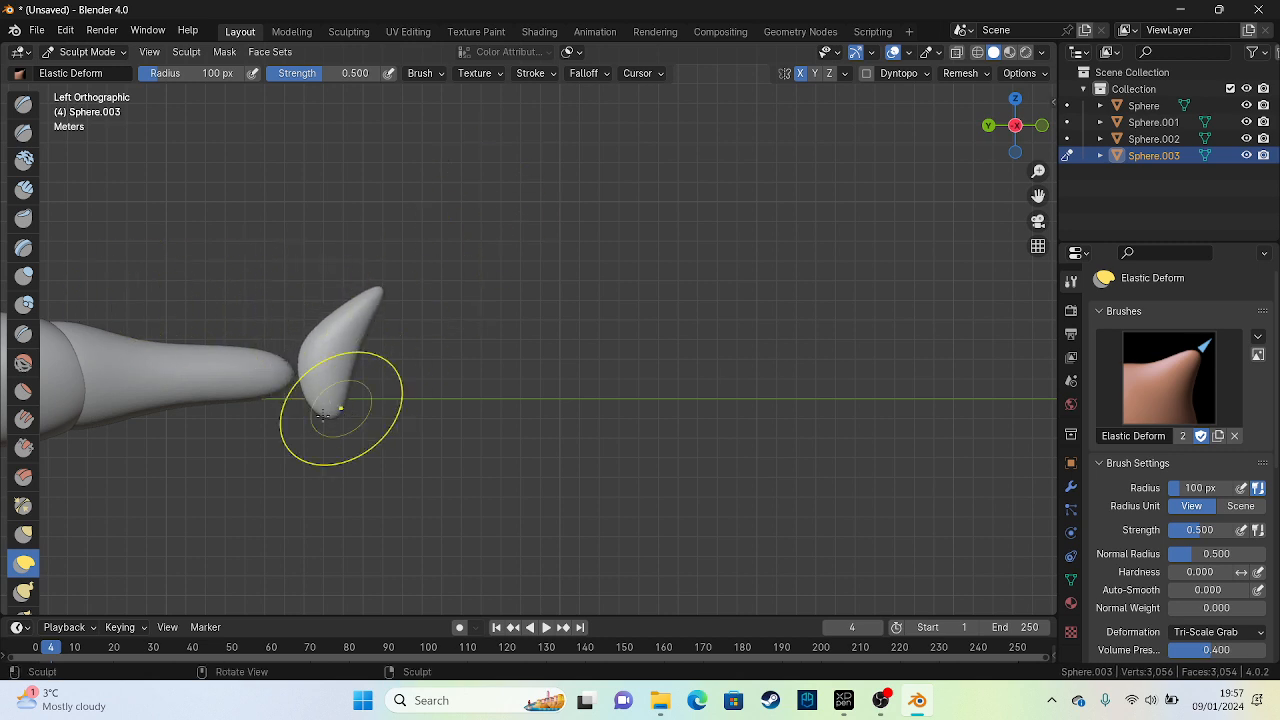
mouse_move(341, 409)
left_mouse_down()
mouse_move(472, 496)
mouse_move(284, 376)
left_mouse_up()
left_click_drag(157, 397, 155, 390)
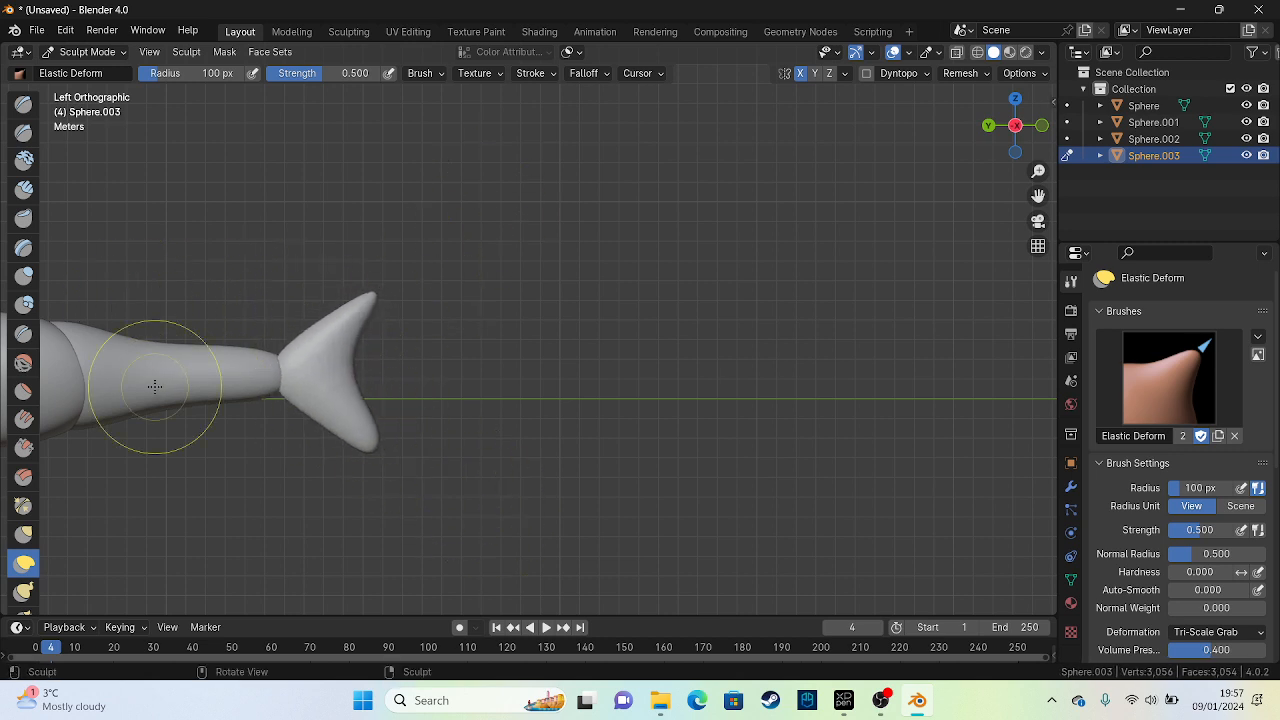
Remesh the tail fin with a 0.08 m voxel size
scroll(1278, 450, "down", 1)
scroll(1278, 450, "down", 7)
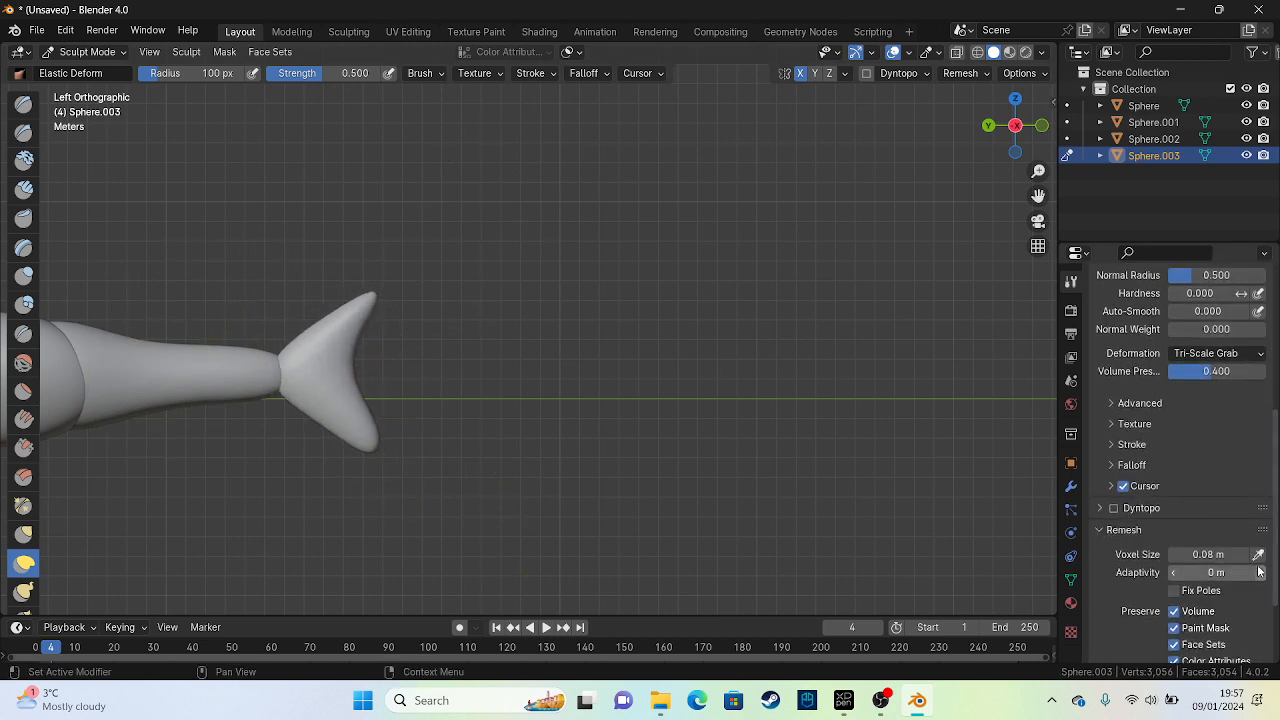
scroll(1265, 571, "down", 3)
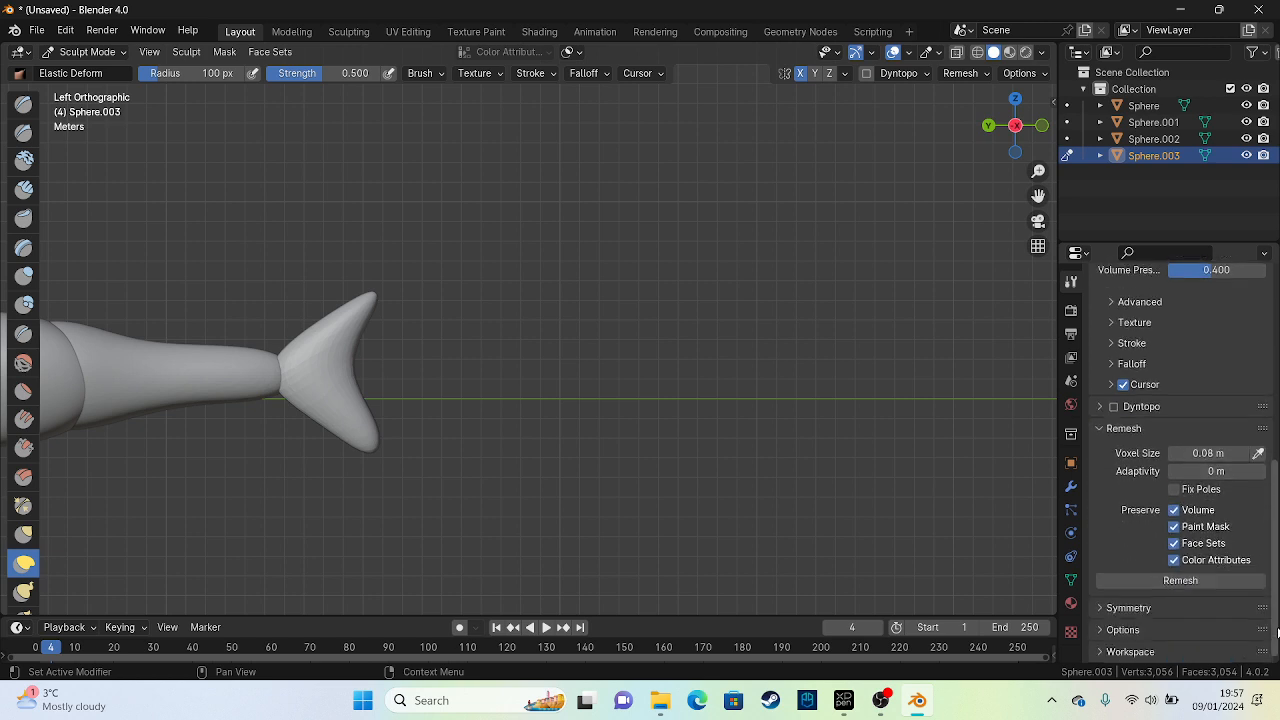
left_click(1210, 582)
Lengthen both lobes of the tail fin, pull its base over the tail tip, and remesh it at 0.08 m
left_click_drag(323, 322, 309, 237)
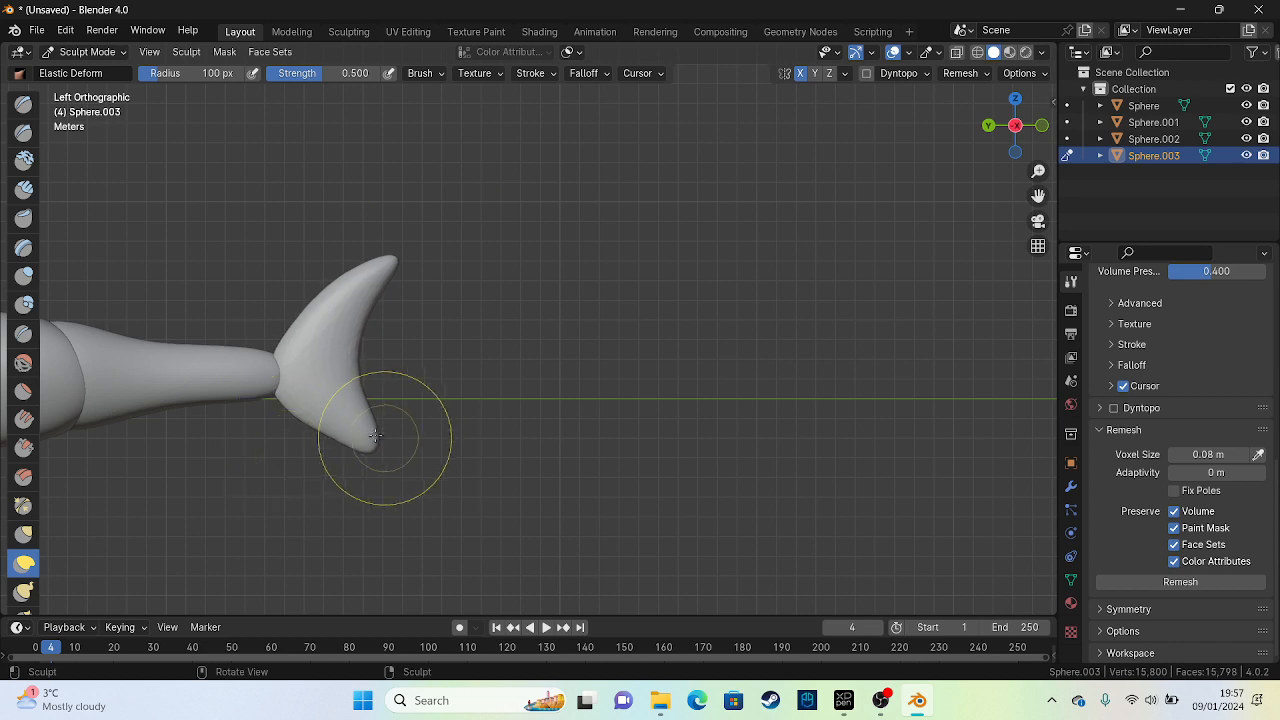
left_click_drag(386, 457, 403, 475)
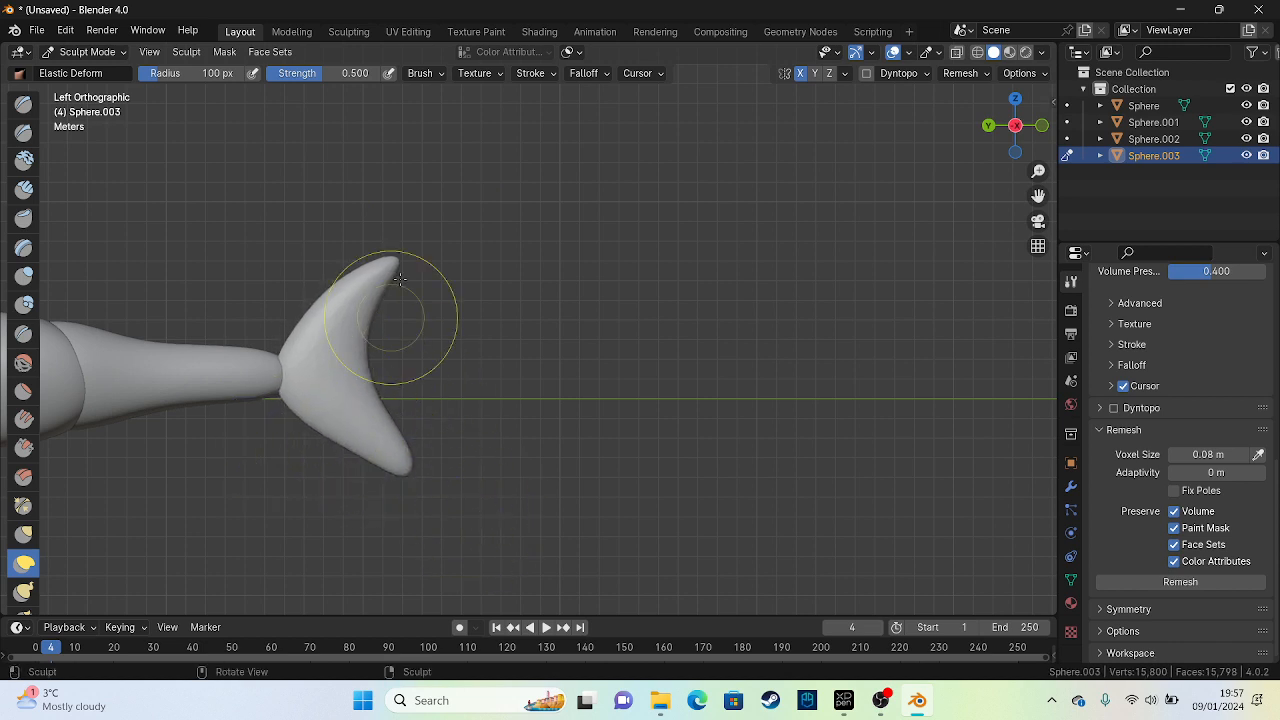
left_click_drag(397, 226, 445, 214)
left_click_drag(287, 365, 268, 367)
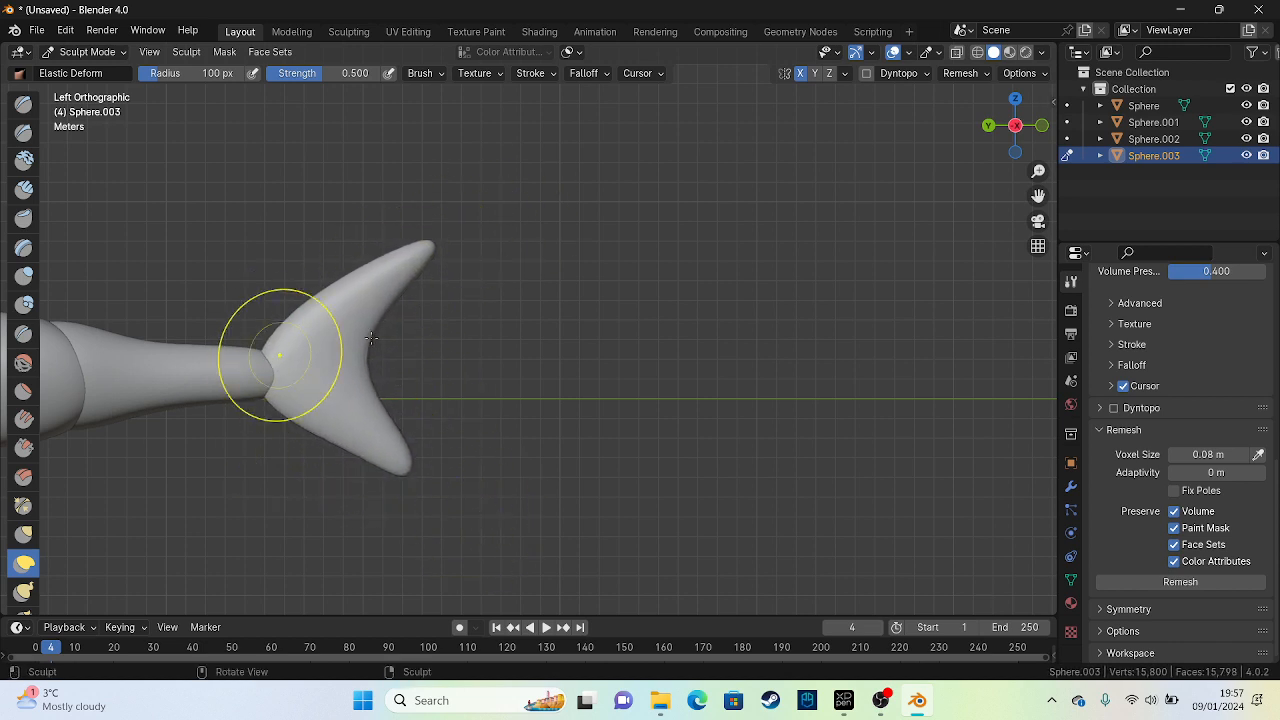
left_click(1205, 583)
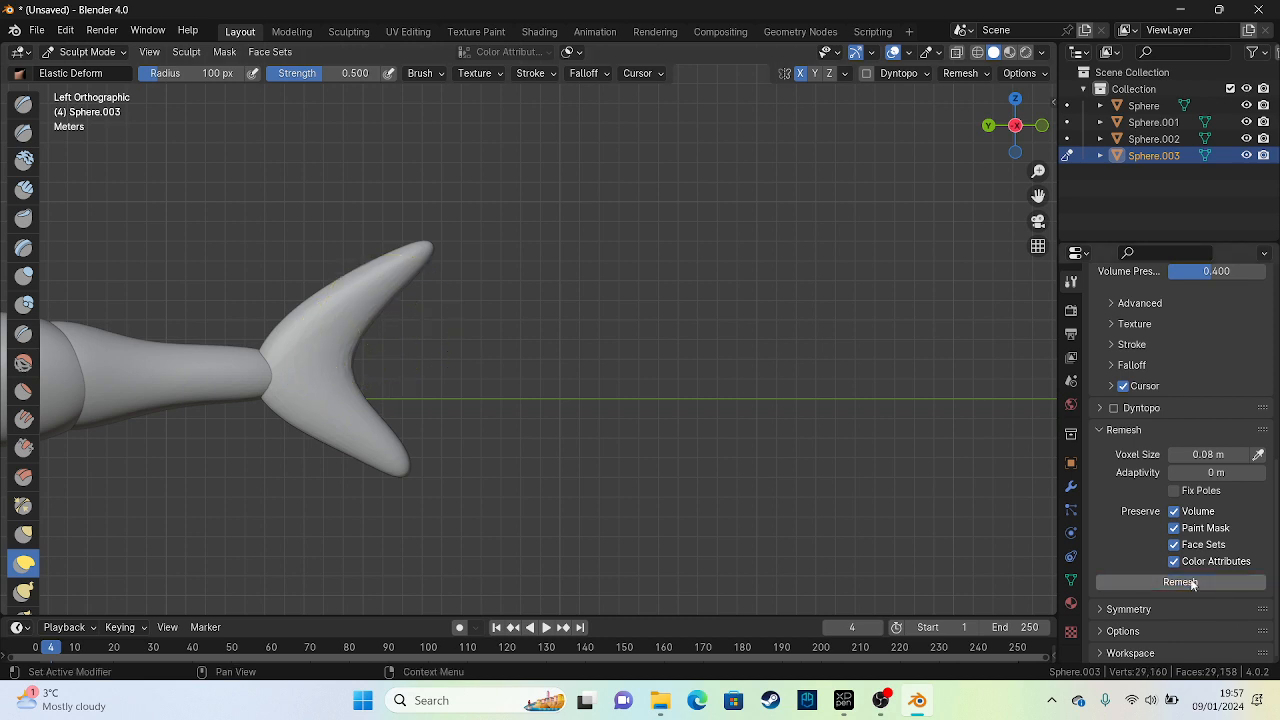
Smooth both fin lobes, then pull the fin base toward the tail and extend the lower lobe outward
mouse_move(345, 318)
left_mouse_down("shift")
mouse_move(318, 330)
mouse_move(405, 285)
left_mouse_up("shift")
mouse_move(390, 295)
left_mouse_down("shift")
mouse_move(303, 403)
mouse_move(390, 460)
left_mouse_up("shift")
left_click_drag(314, 437, 288, 430, "shift")
left_click_drag(282, 340, 265, 330)
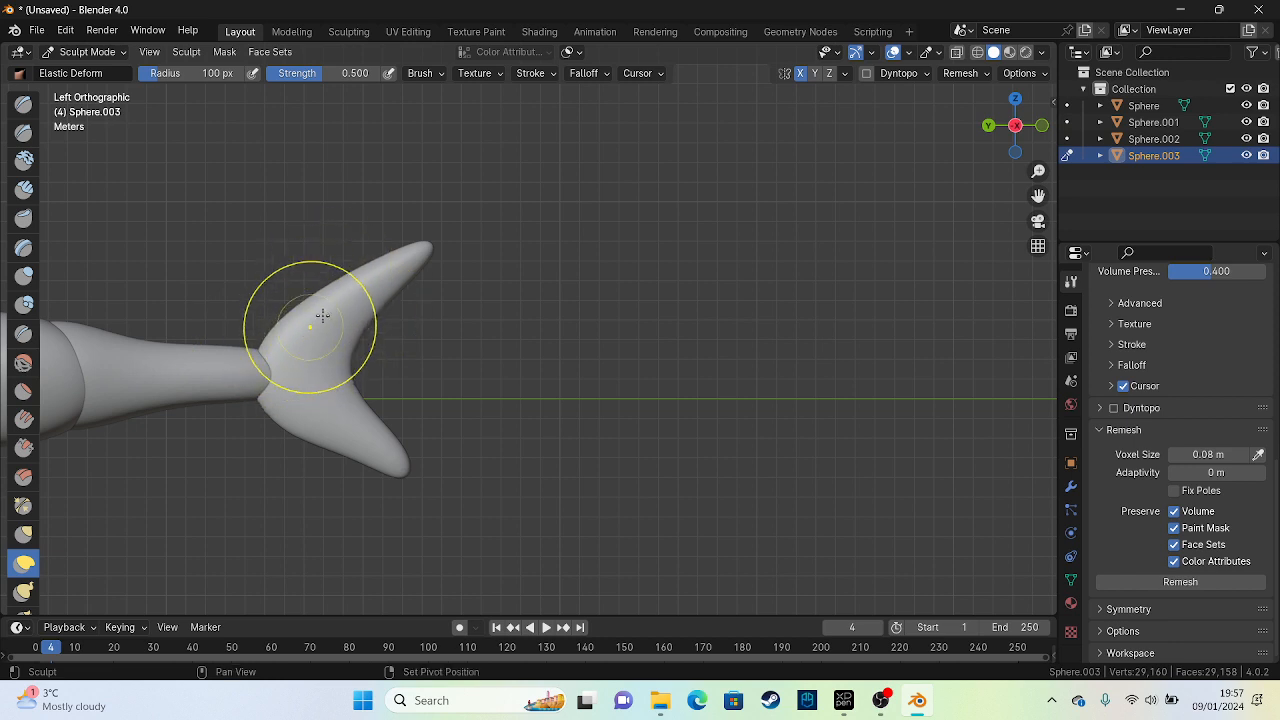
left_click_drag(330, 301, 369, 280)
left_click_drag(331, 421, 383, 471)
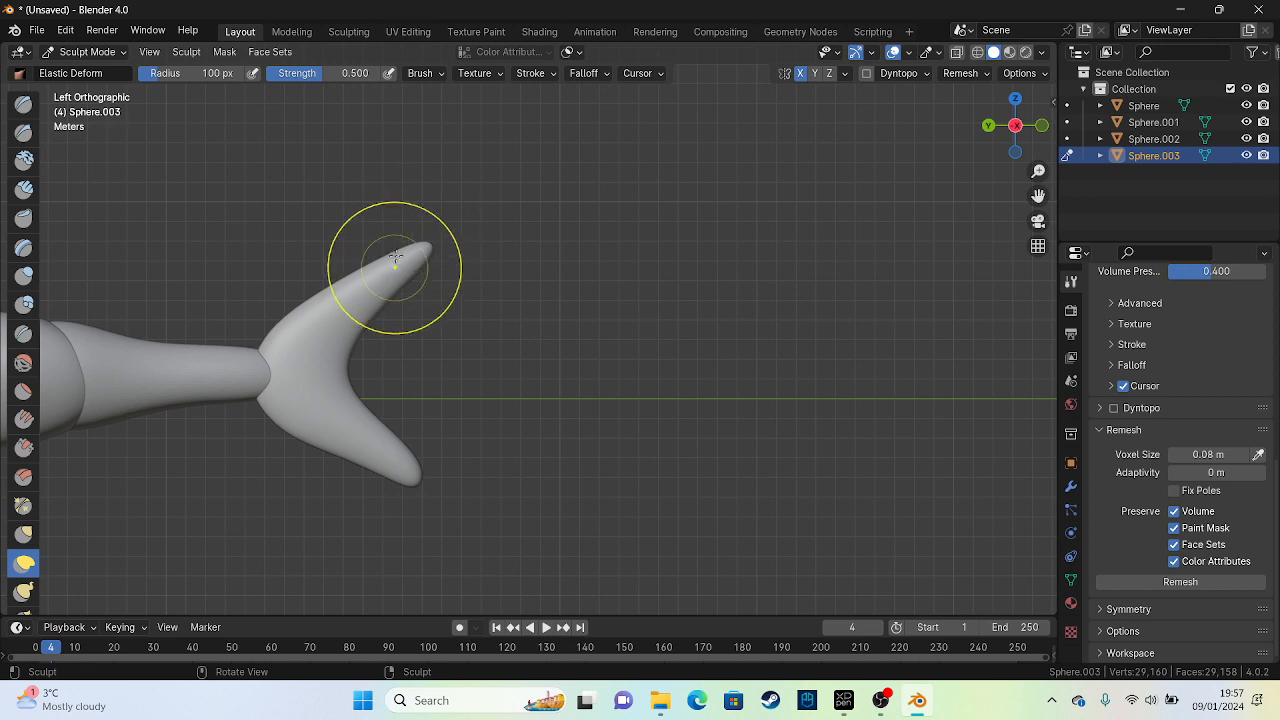
Bow the outer edges of both lobes and pull the inner edge toward the tail for a crescent-shaped fin
left_click_drag(368, 283, 332, 238)
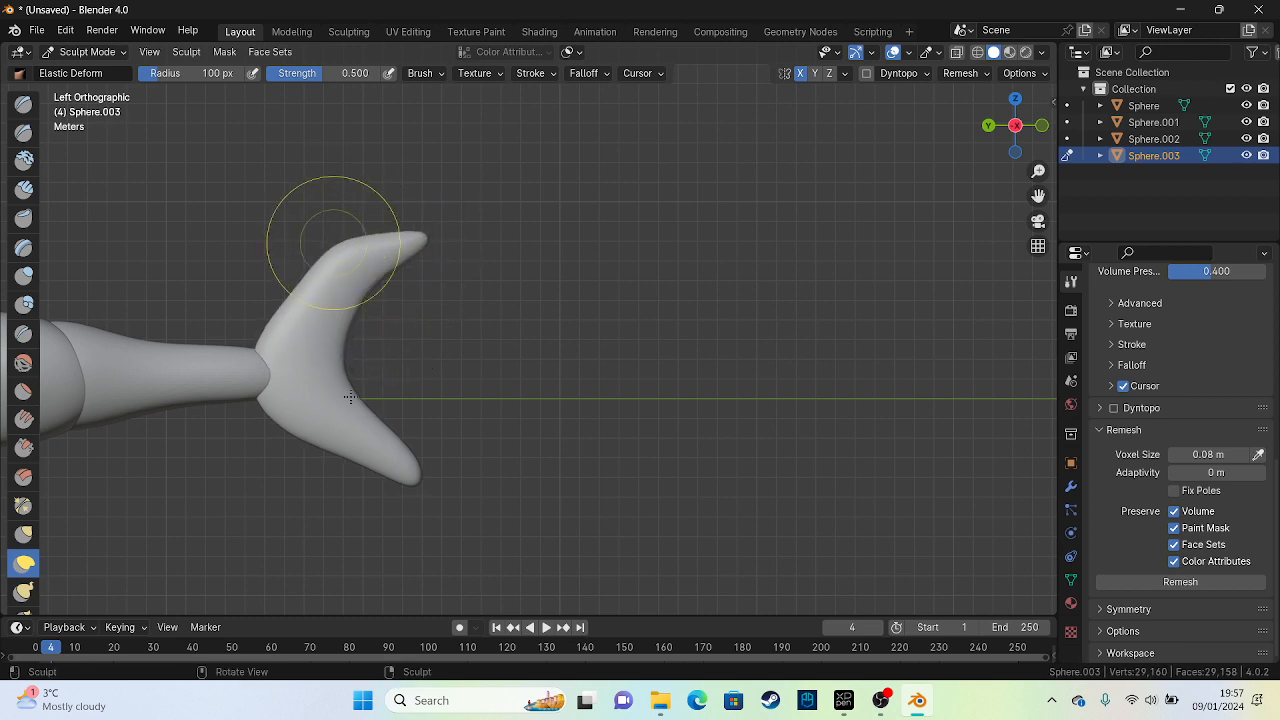
left_click_drag(354, 467, 326, 508)
mouse_move(328, 448)
left_mouse_down()
mouse_move(320, 462)
mouse_move(300, 443)
left_mouse_up()
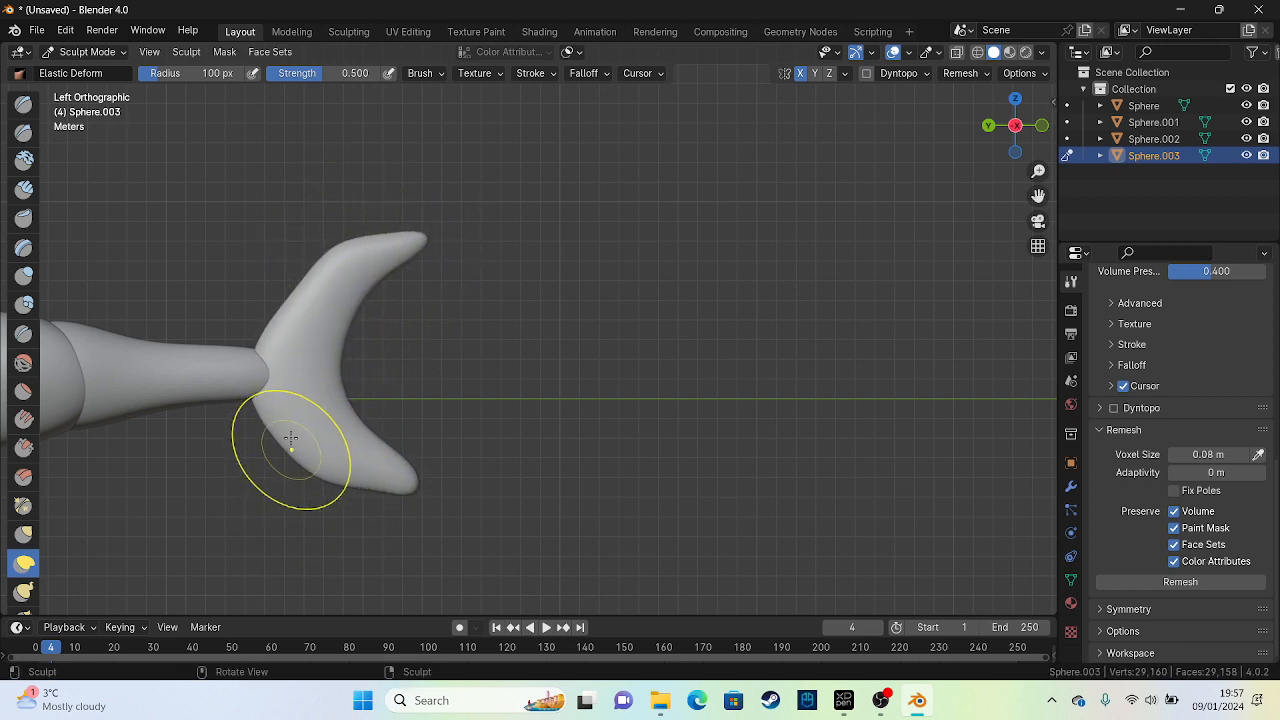
left_click_drag(277, 330, 252, 330)
left_click_drag(352, 366, 343, 372)
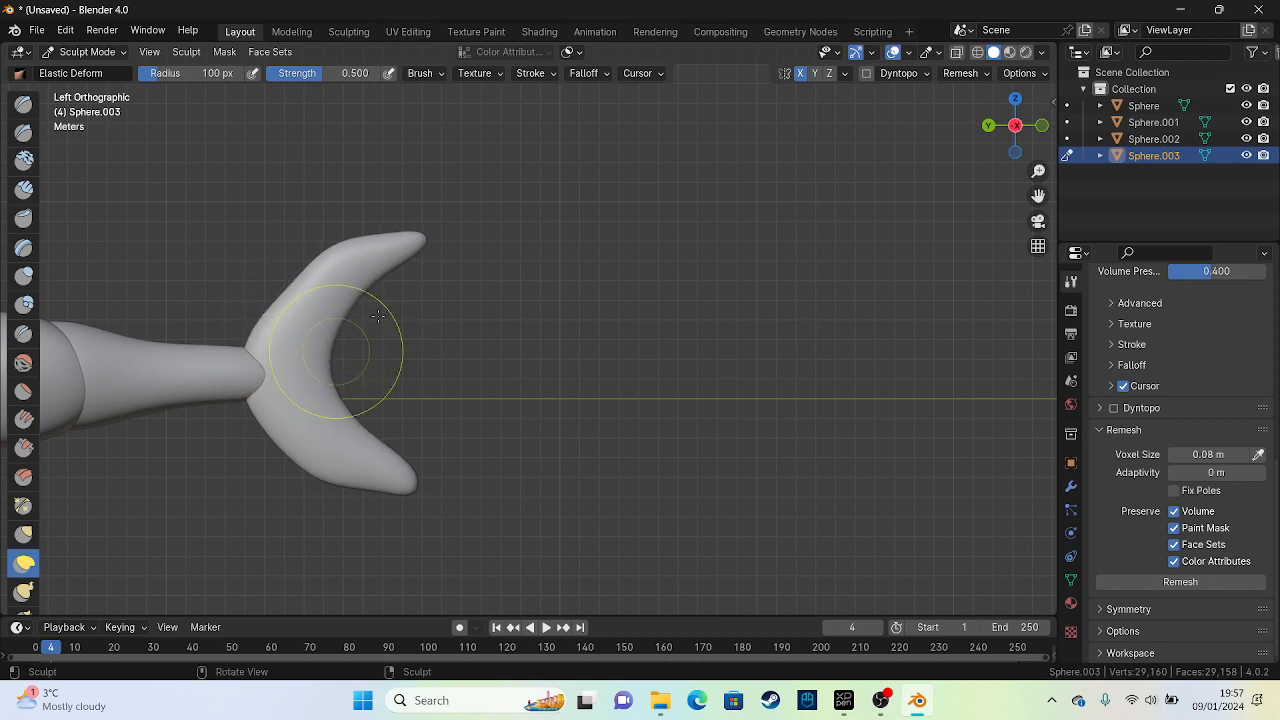
Refine the fin's crescent by nudging the upper lobe outward and thinning the inner side of the lower lobe
left_click_drag(338, 284, 352, 297)
left_click_drag(368, 250, 377, 261)
mouse_move(368, 445)
left_mouse_down()
mouse_move(362, 457)
mouse_move(404, 480)
mouse_move(366, 463)
left_mouse_up()
left_click_drag(308, 331, 304, 331)
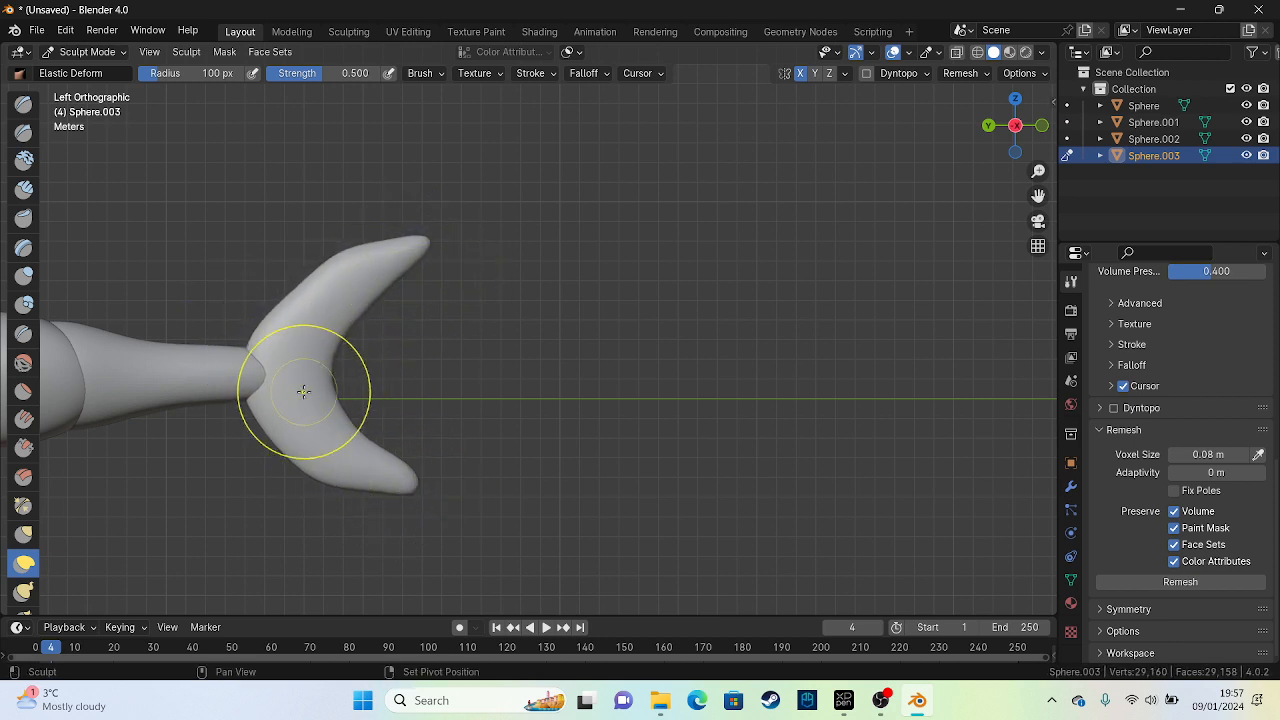
Return to Object Mode, scale the tail fin down to suit the slim tail, and deselect it
mouse_move(257, 366)
middle_mouse_down()
mouse_move(520, 413)
mouse_move(463, 420)
mouse_move(571, 491)
mouse_move(408, 337)
middle_mouse_up()
scroll(408, 337, "up", 6)
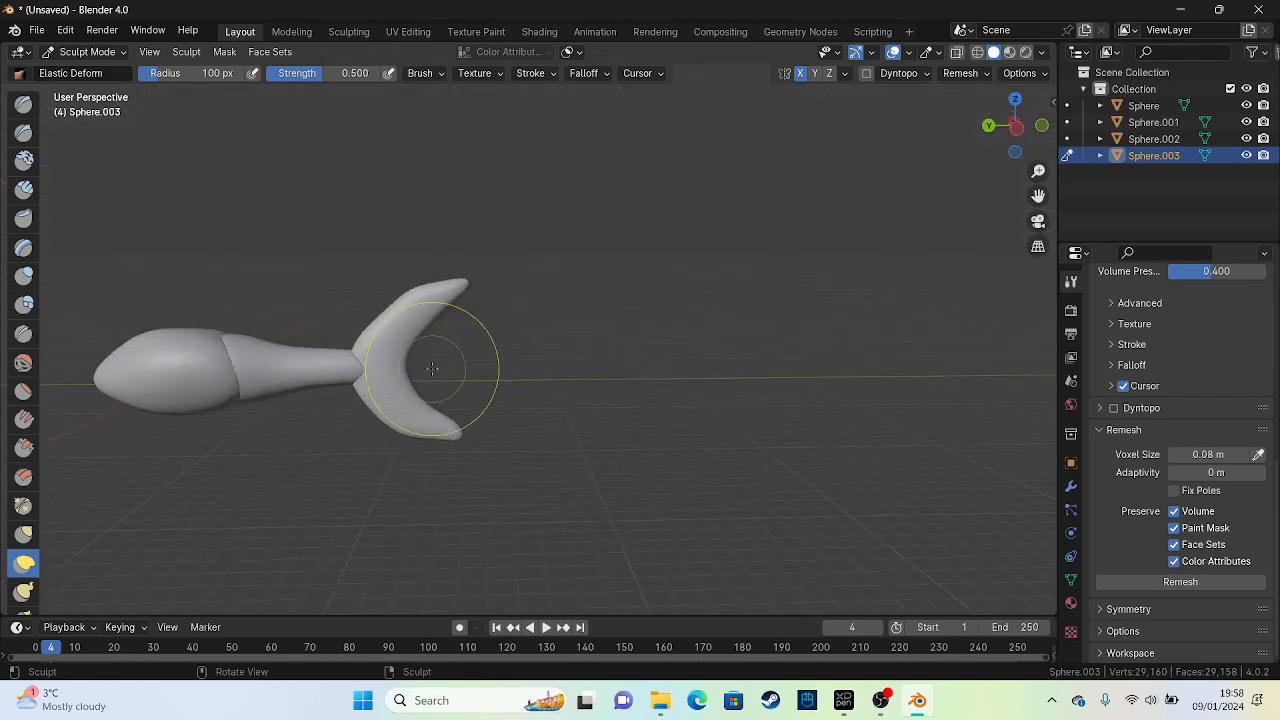
left_click(100, 52)
left_click(98, 72)
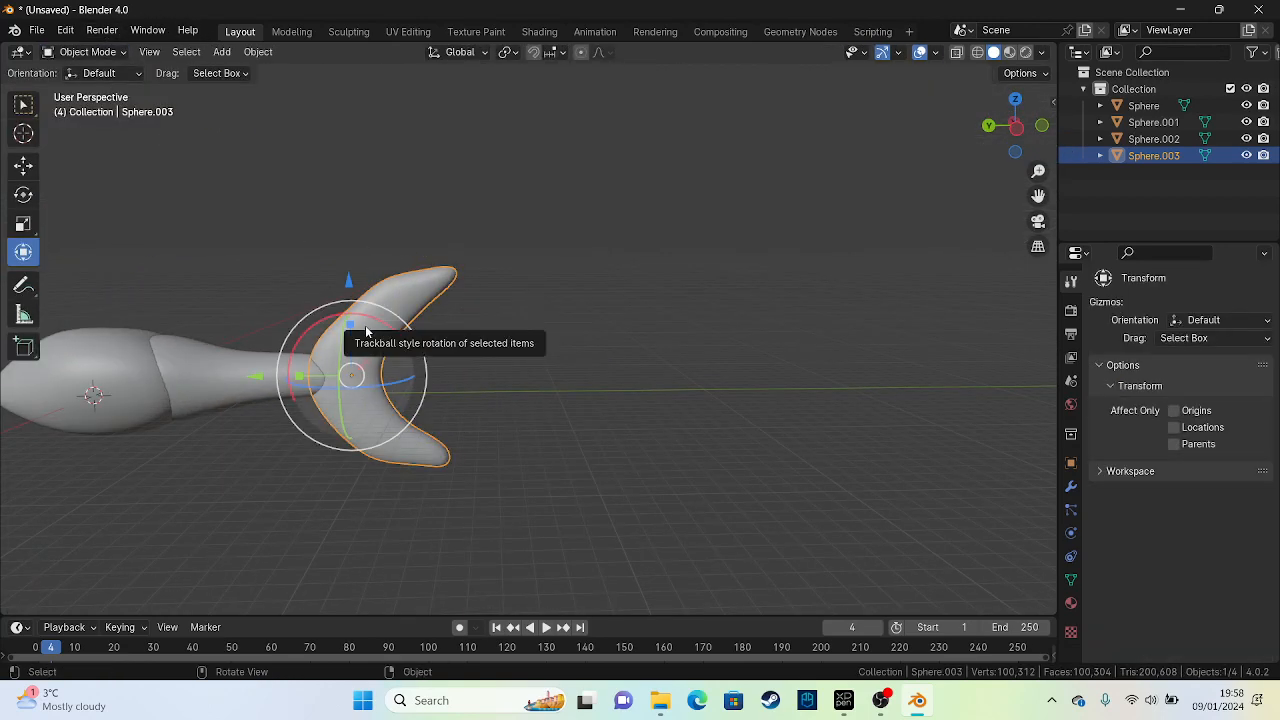
key("s")
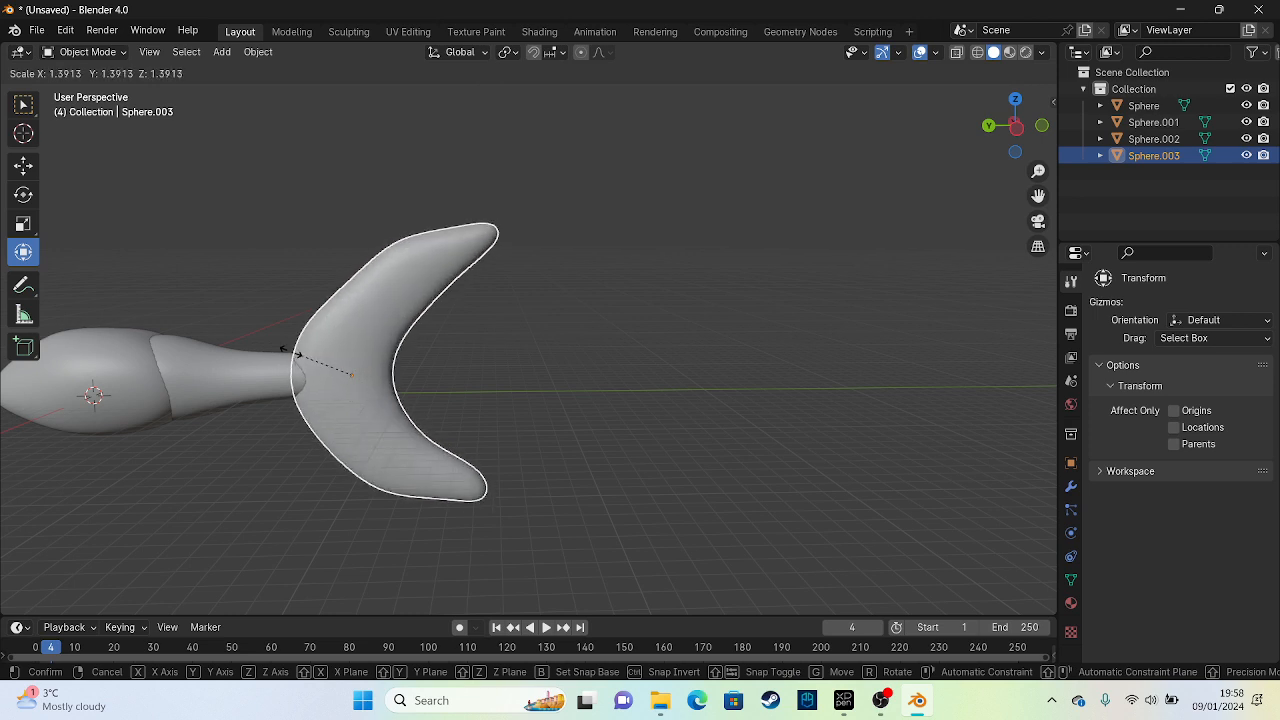
left_click(292, 355)
left_click_drag(292, 355, 352, 344)
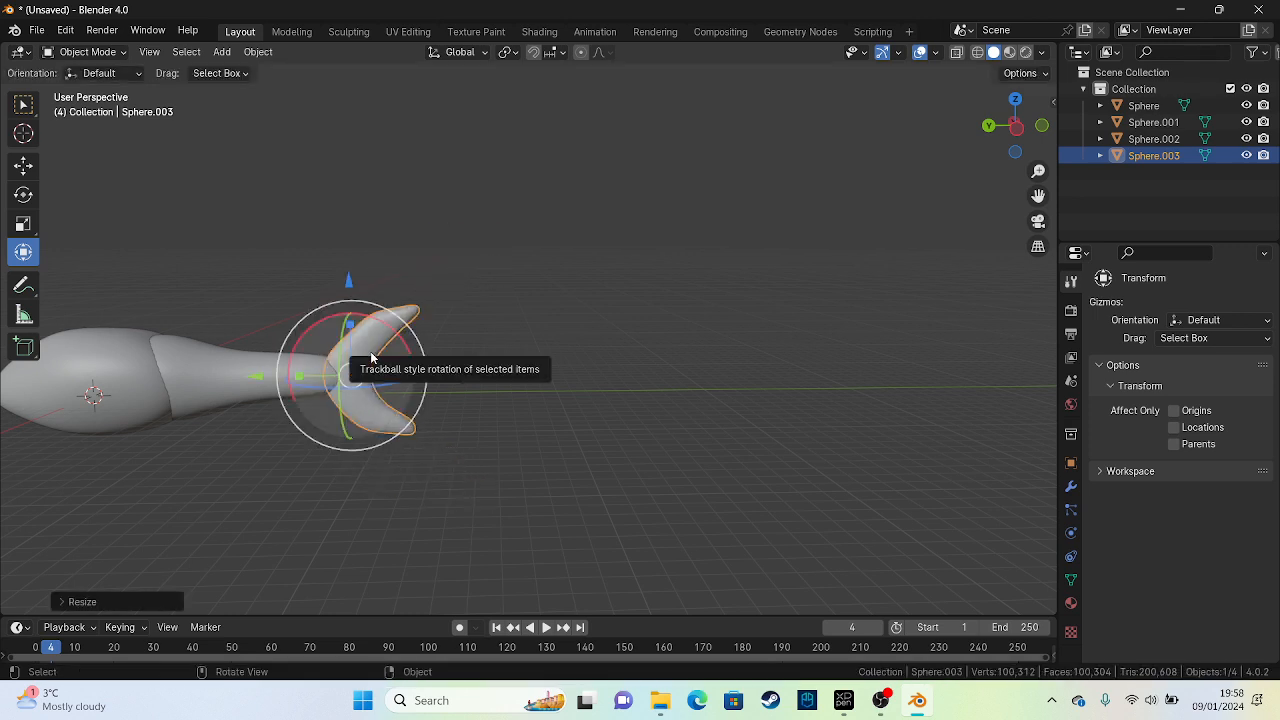
middle_click_drag(351, 340, 421, 331, "alt")
left_click(570, 368)
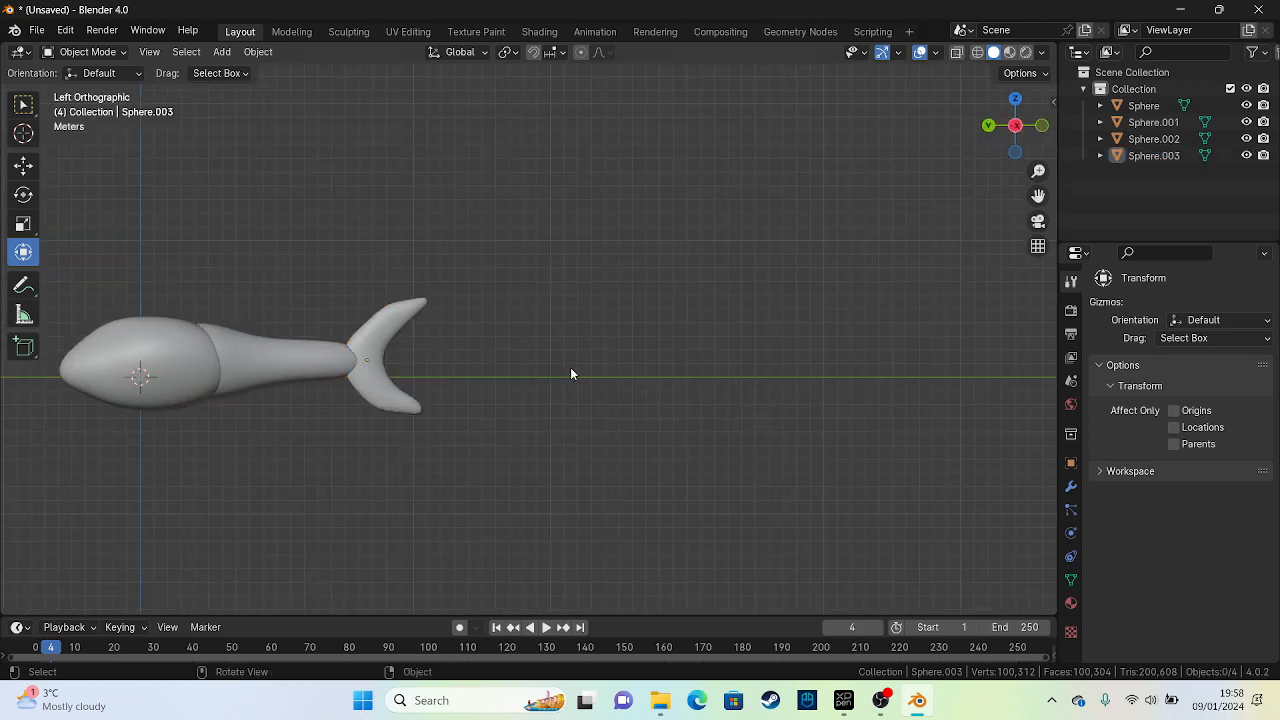
Select the main body and switch it to Sculpt Mode
middle_click_drag(570, 369, 600, 313)
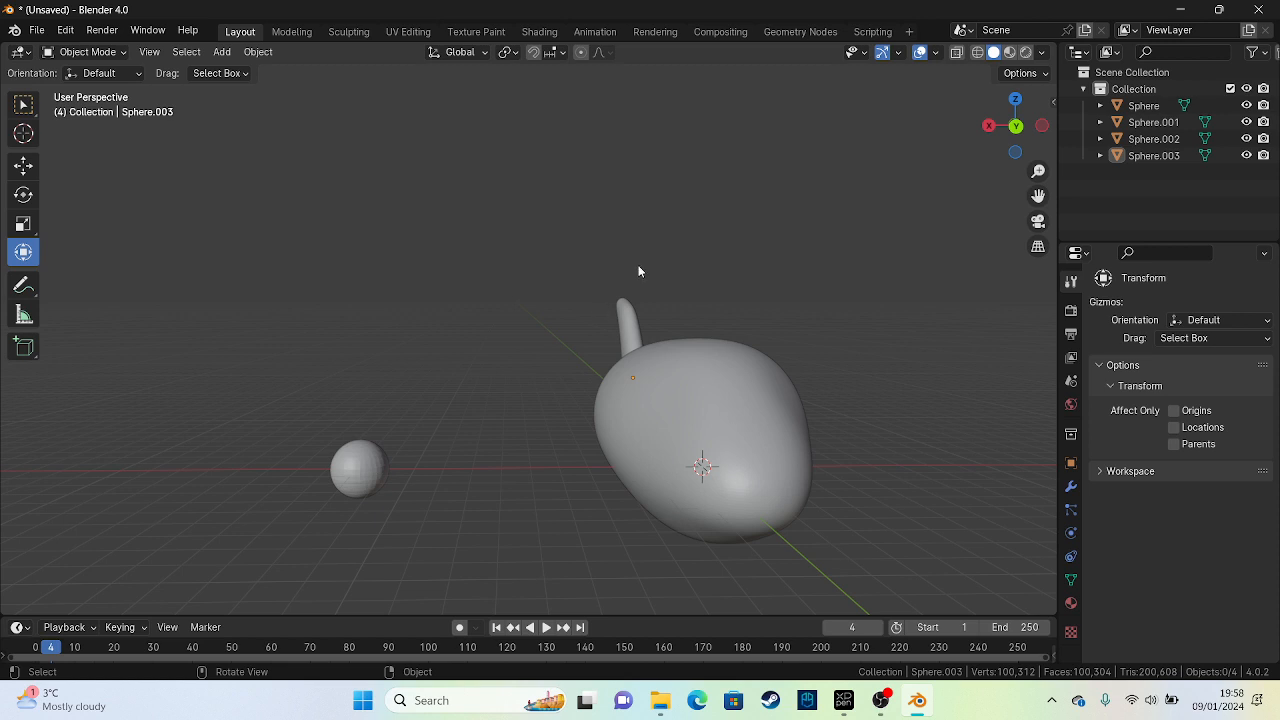
middle_click_drag(640, 271, 487, 384)
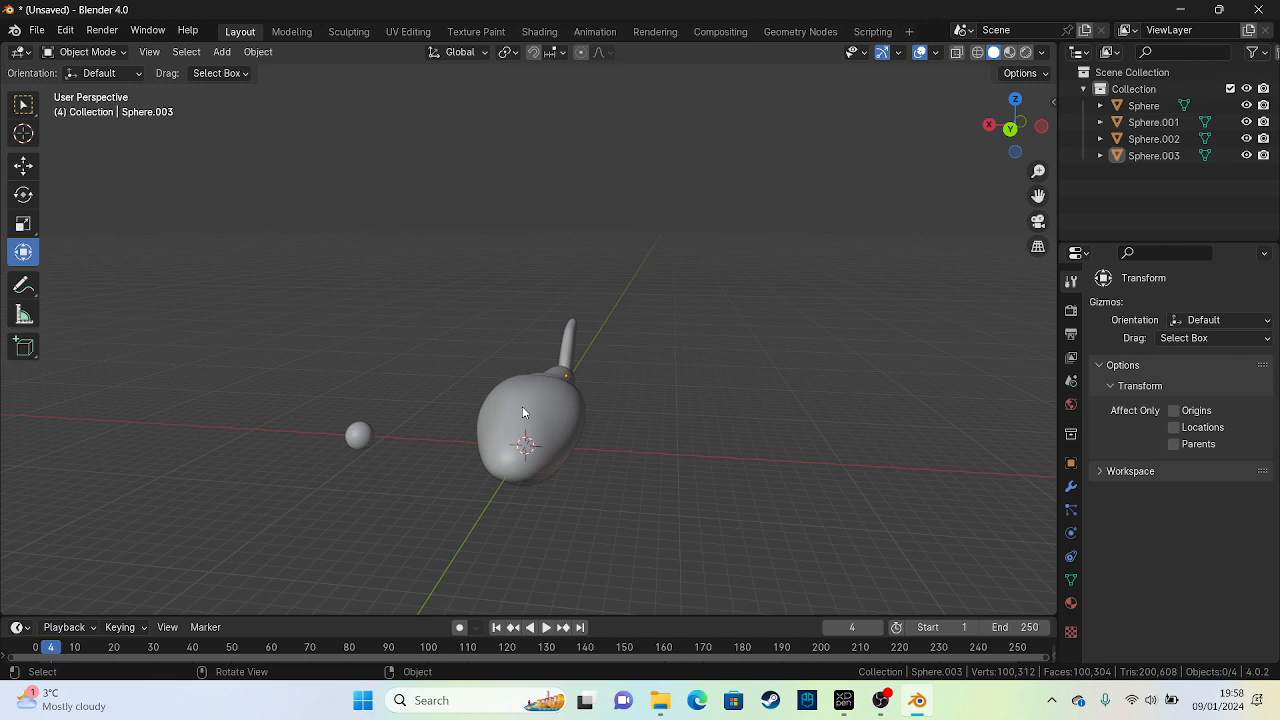
left_click(524, 411)
key("ctrl+KP_3")
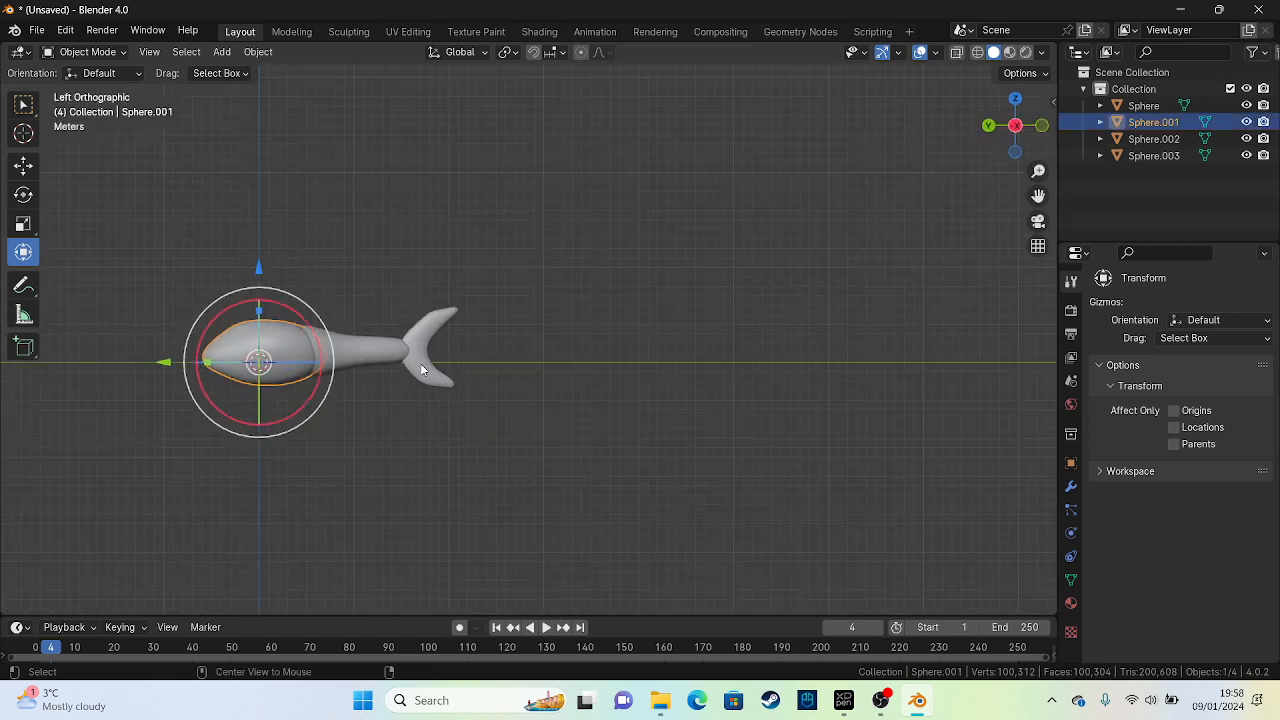
middle_click_drag(266, 309, 410, 255)
scroll(574, 436, "up", 3)
scroll(409, 253, "up", 4)
left_click(95, 55)
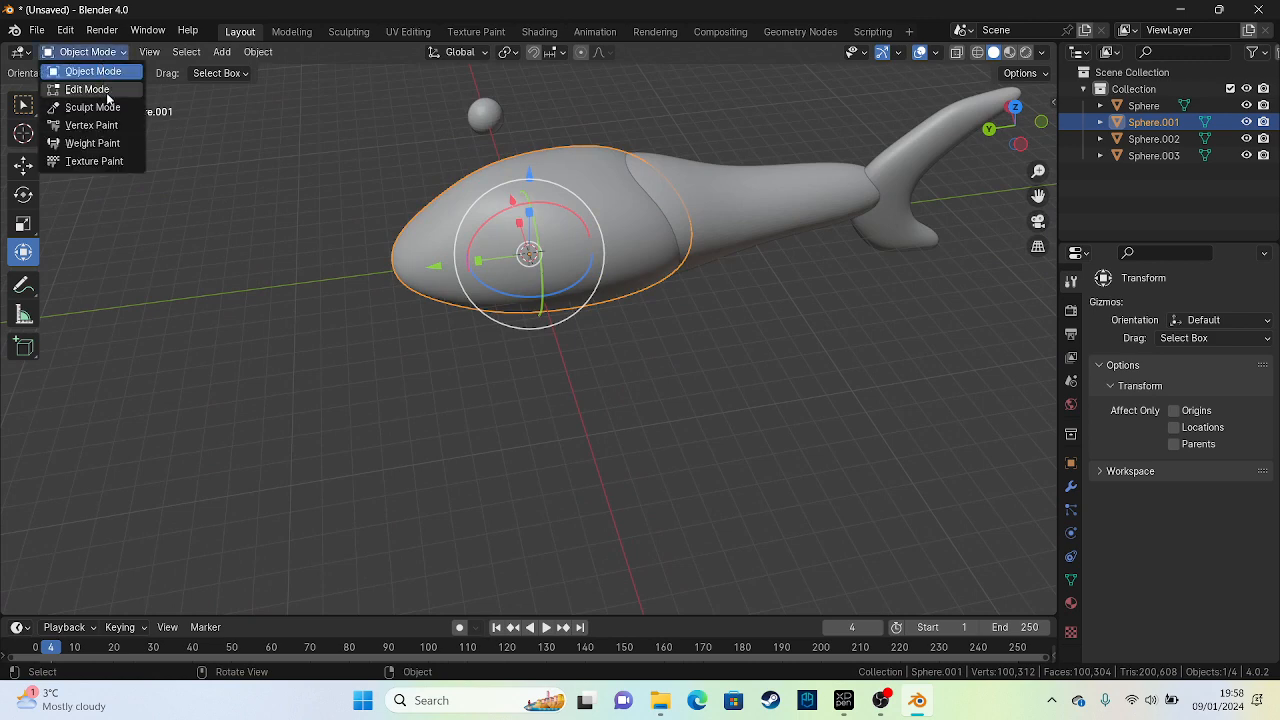
left_click(88, 100)
Widen the front half of the body with Elastic Deform and narrow its sides near the tail joint
left_click_drag(307, 270, 276, 278)
middle_click_drag(276, 278, 386, 371)
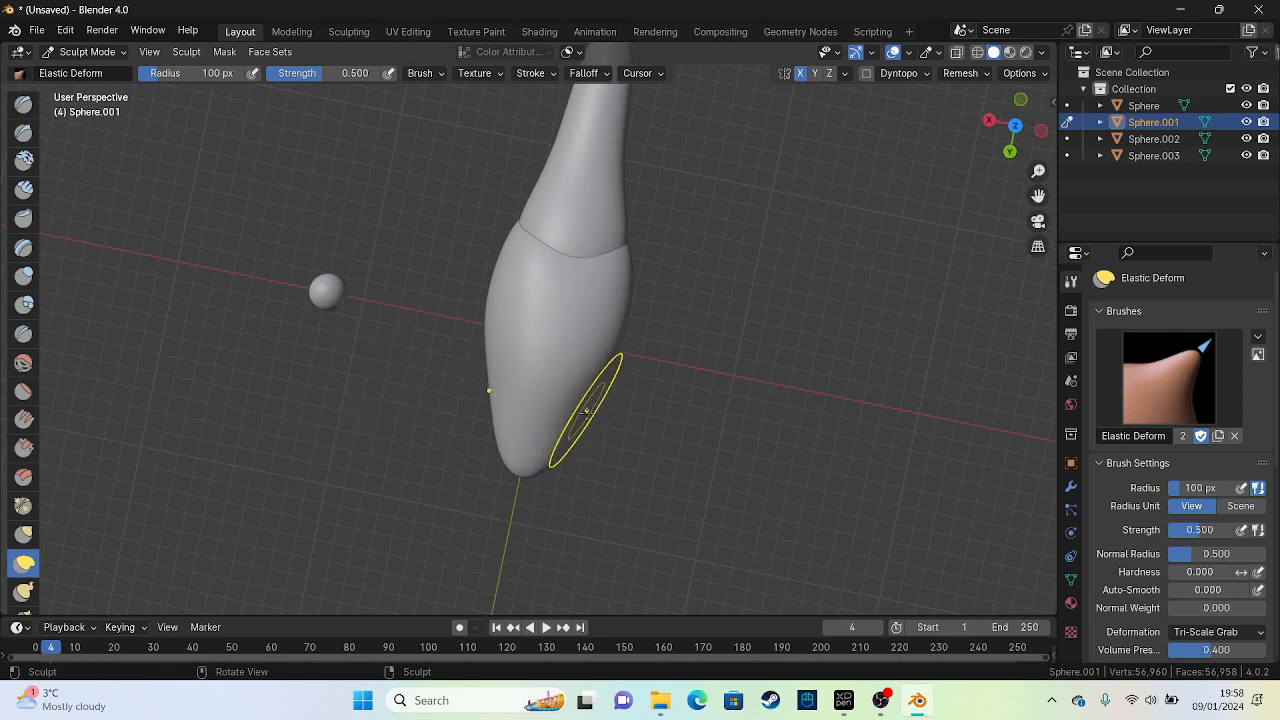
mouse_move(573, 408)
left_mouse_down()
mouse_move(669, 461)
mouse_move(620, 400)
left_mouse_up()
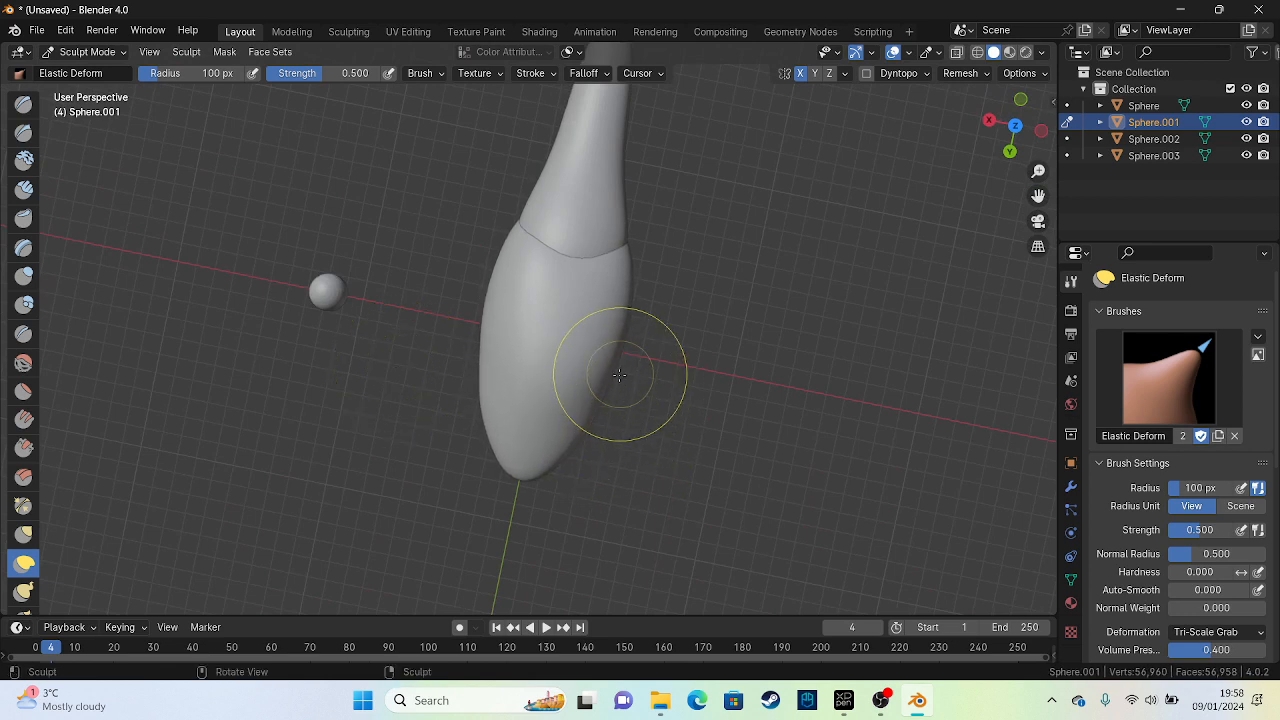
left_click_drag(631, 293, 614, 287)
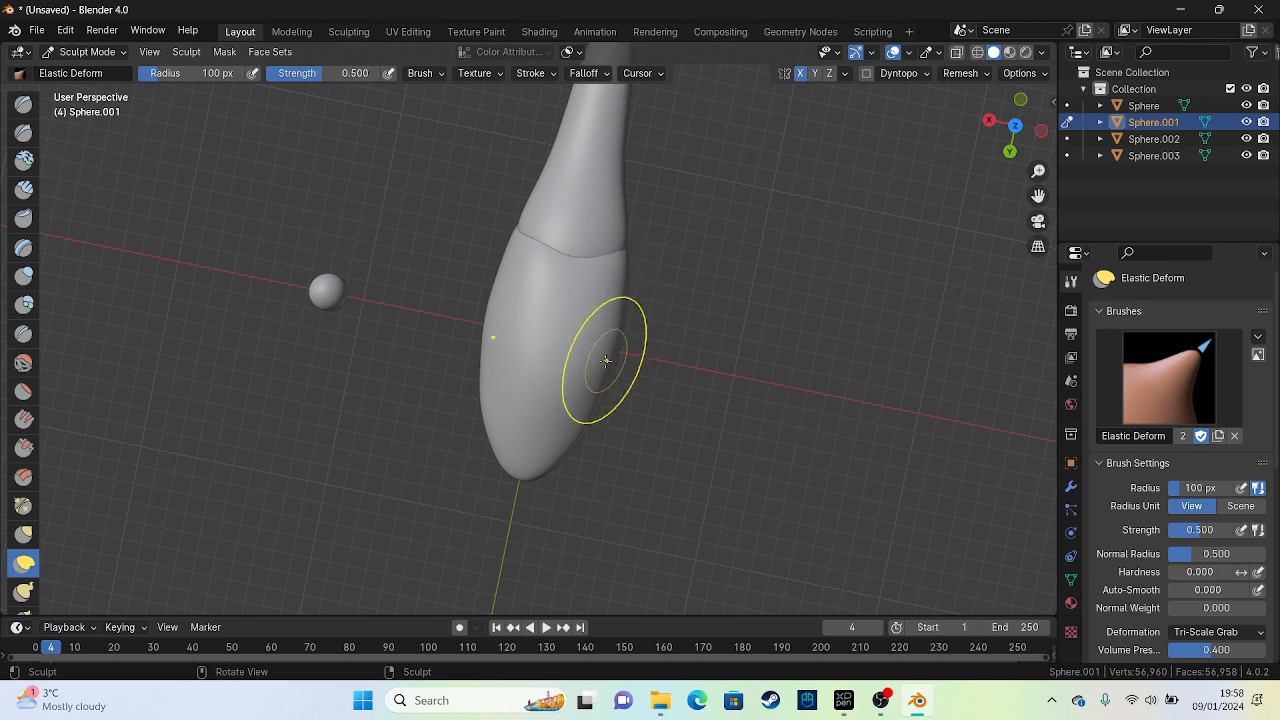
mouse_move(604, 357)
left_mouse_down()
mouse_move(633, 364)
mouse_move(560, 338)
mouse_move(578, 302)
left_mouse_up()
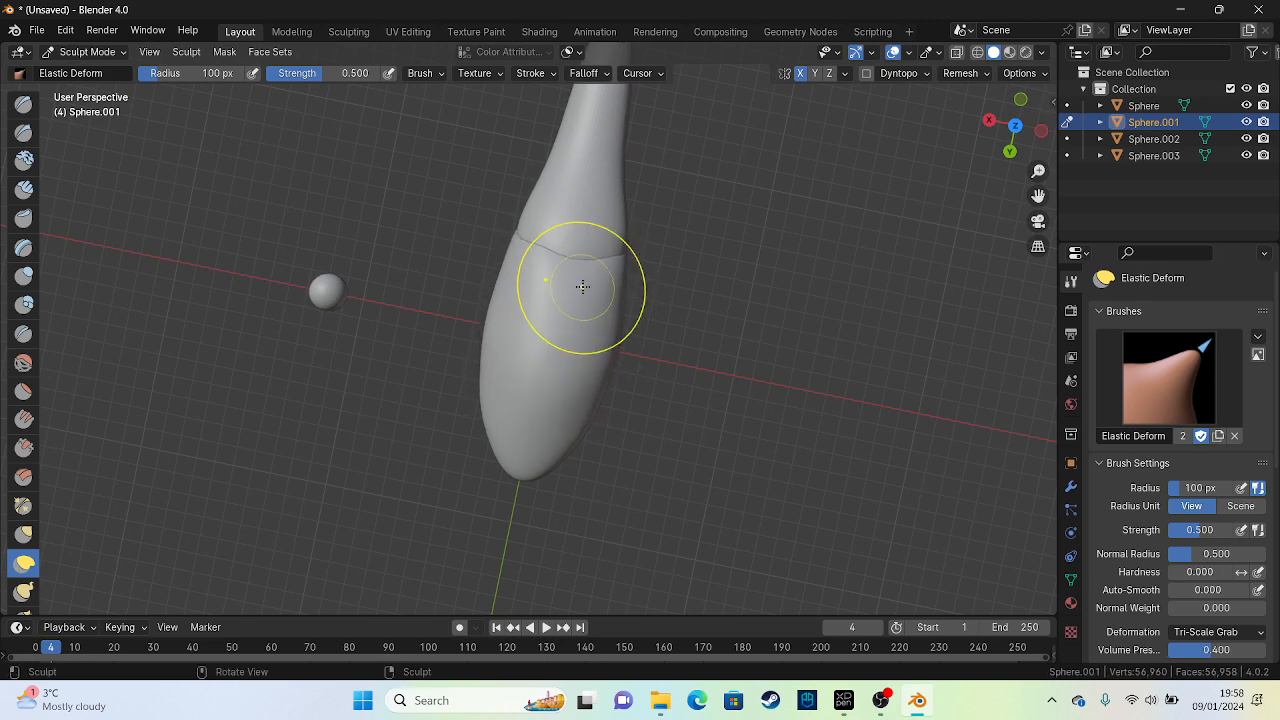
Set the Elastic Deform radius to 97 px and narrow the lower sides of the body toward the belly in back view
middle_click_drag(586, 286, 480, 203)
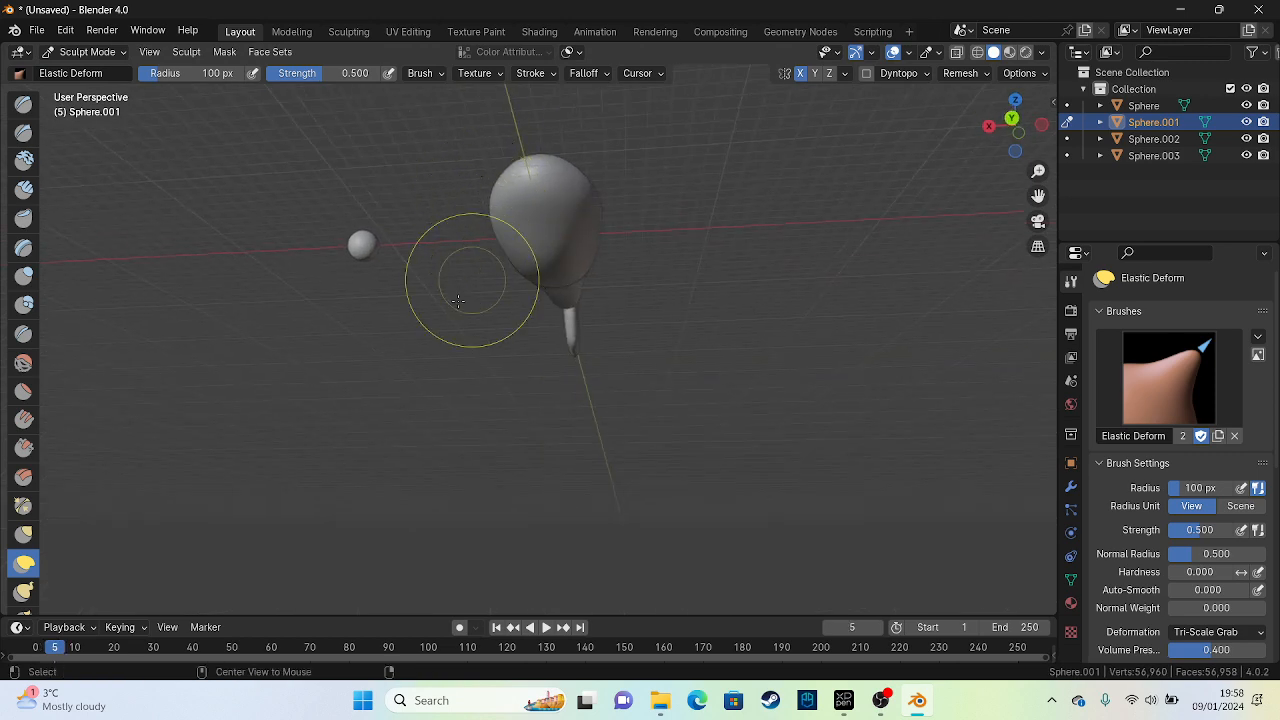
middle_click_drag(471, 280, 437, 310, "alt")
scroll(496, 291, "up", 3)
middle_click_drag(591, 209, 491, 333, "shift")
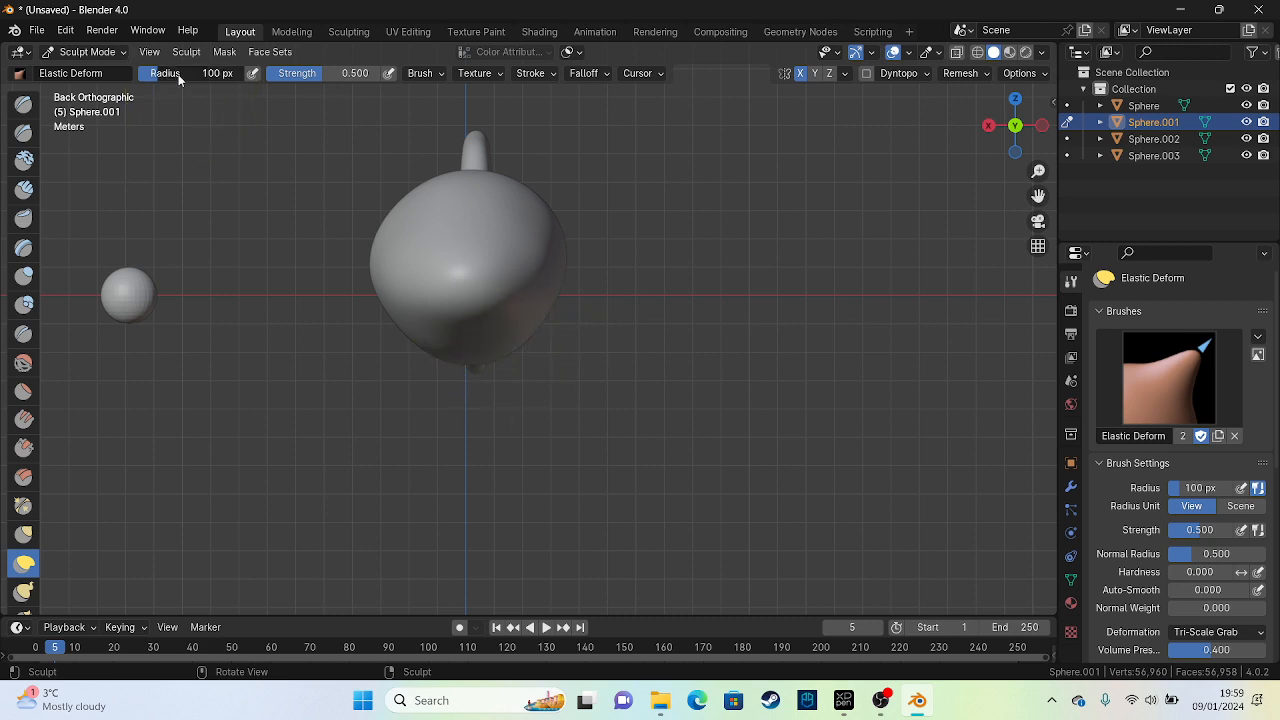
left_click_drag(178, 77, 176, 77)
left_click_drag(530, 344, 514, 343)
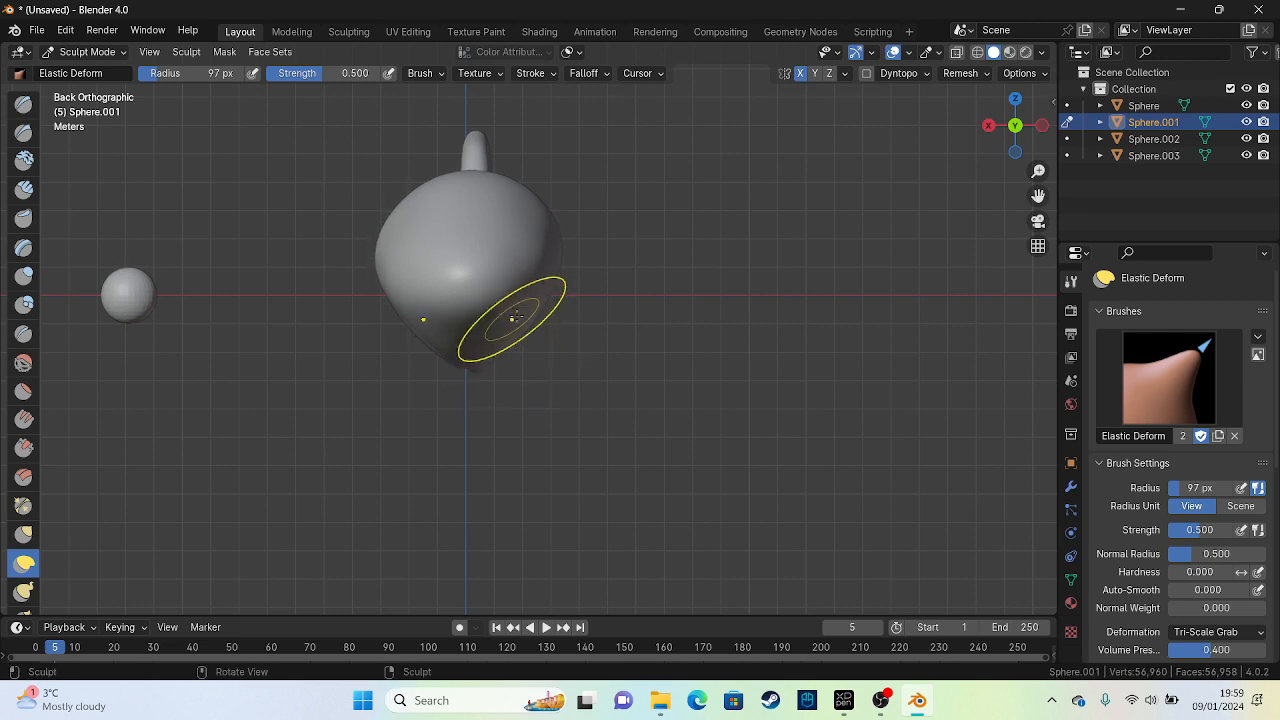
left_click_drag(440, 326, 412, 278)
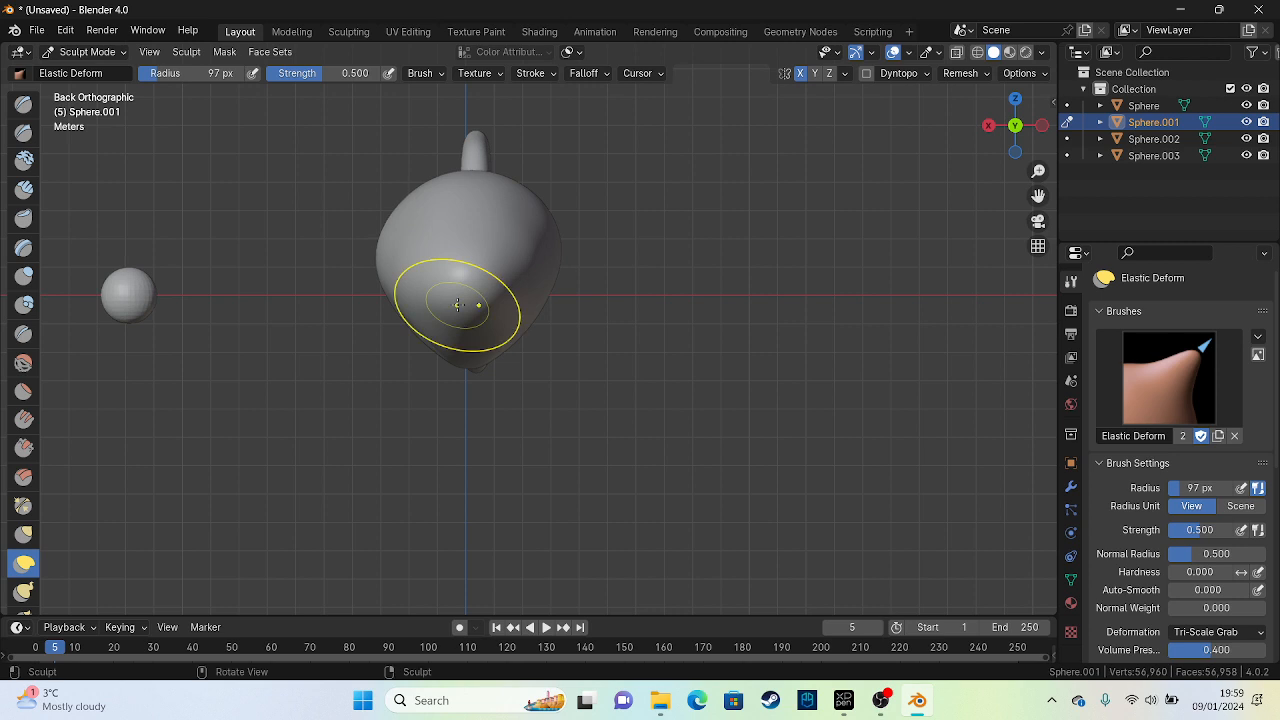
mouse_move(457, 305)
left_mouse_down()
mouse_move(518, 272)
mouse_move(500, 323)
left_mouse_up()
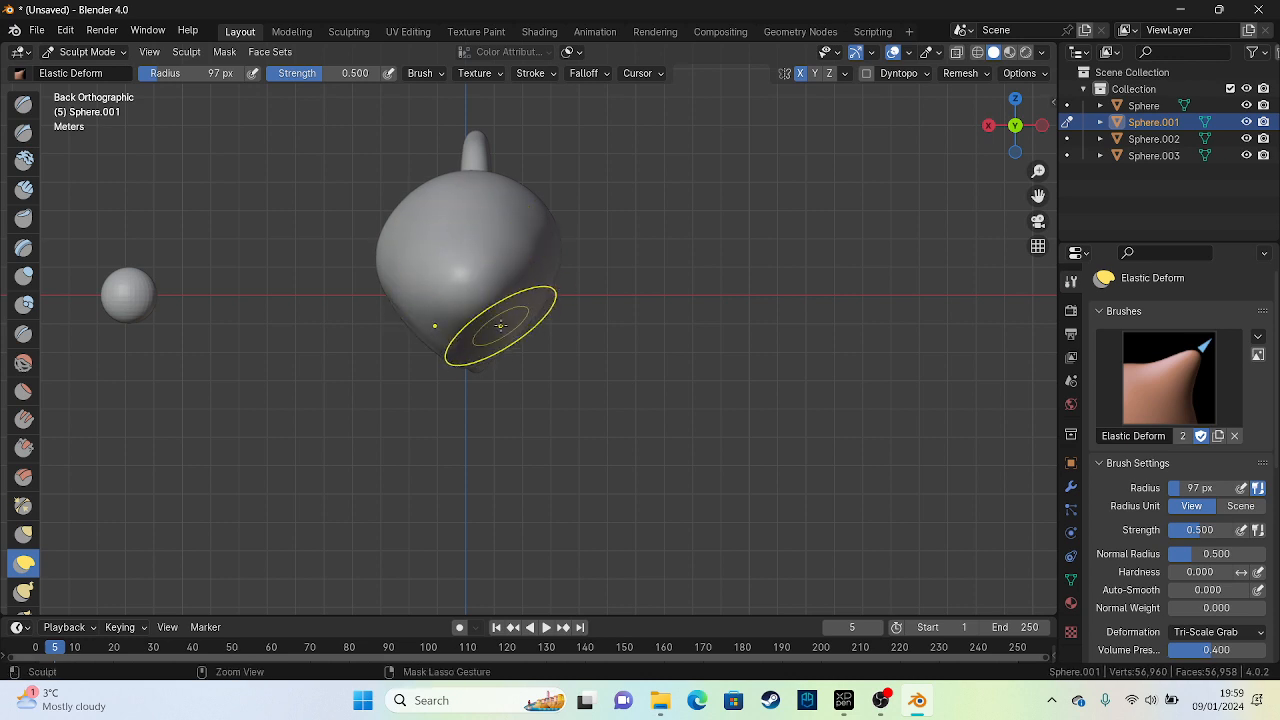
Save the file as shark.blend in the Documents folder
key("ctrl+s")
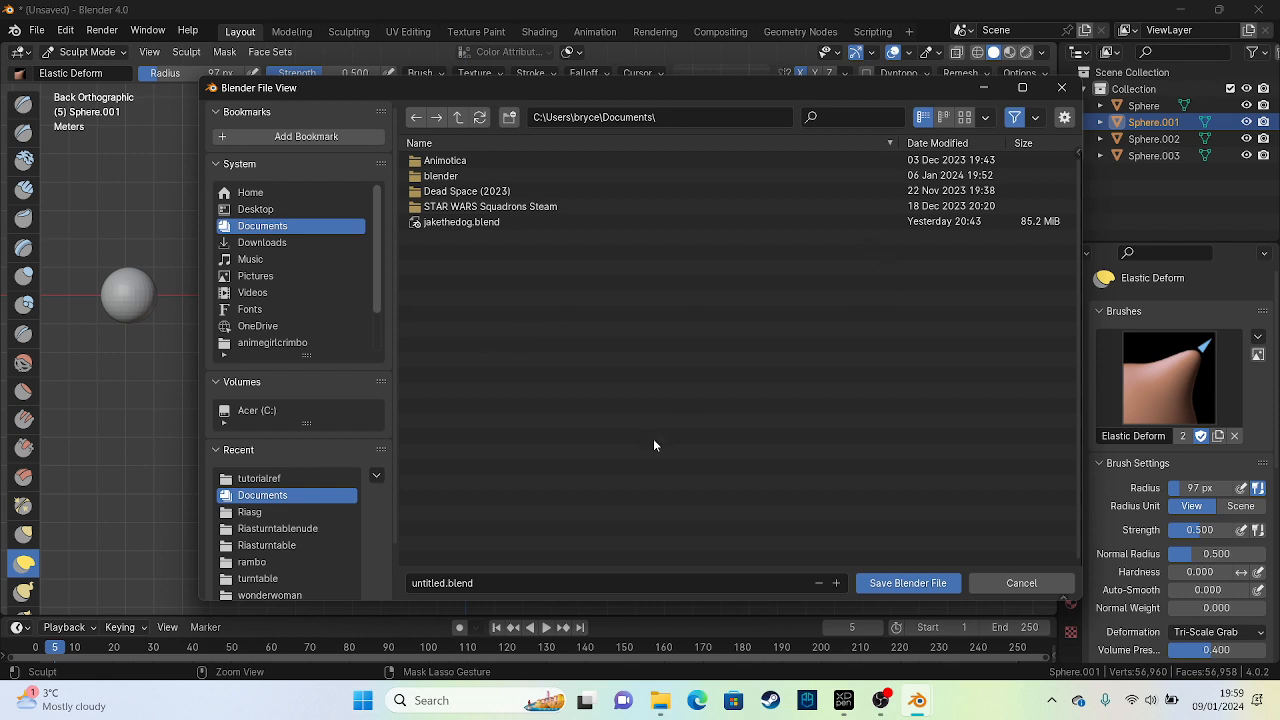
left_click(490, 582)
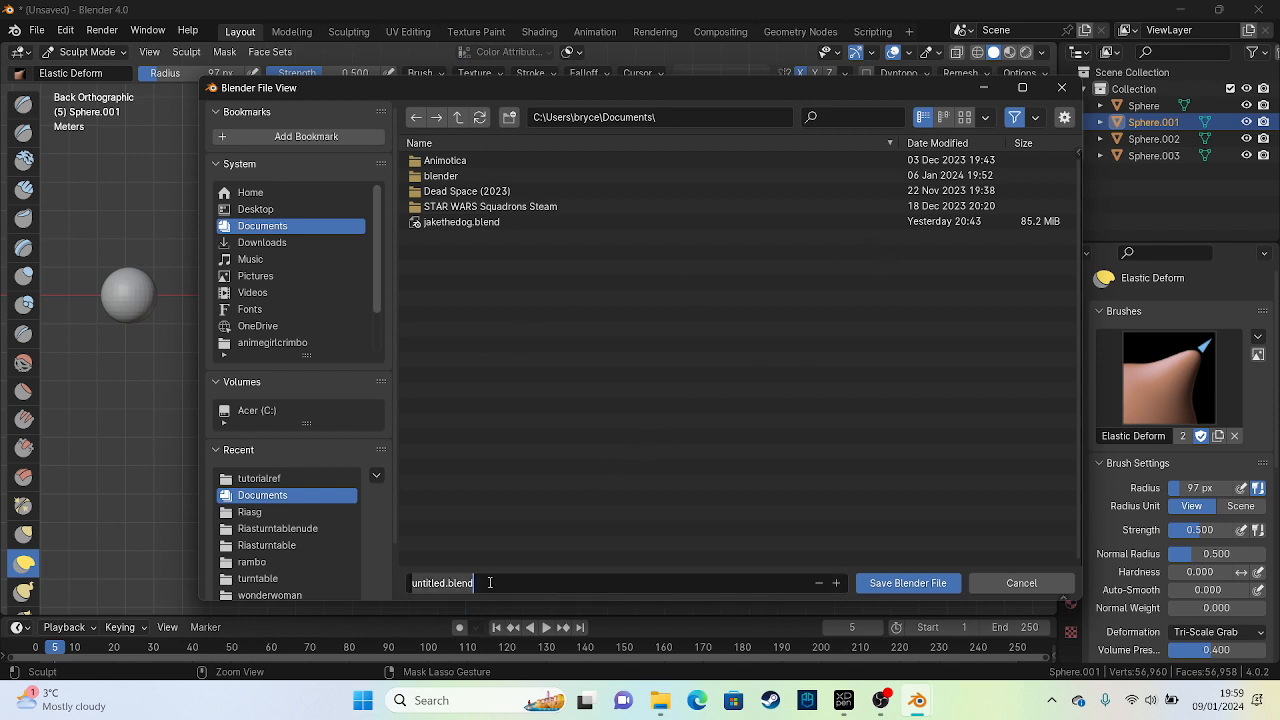
type("shark")
key("Return")
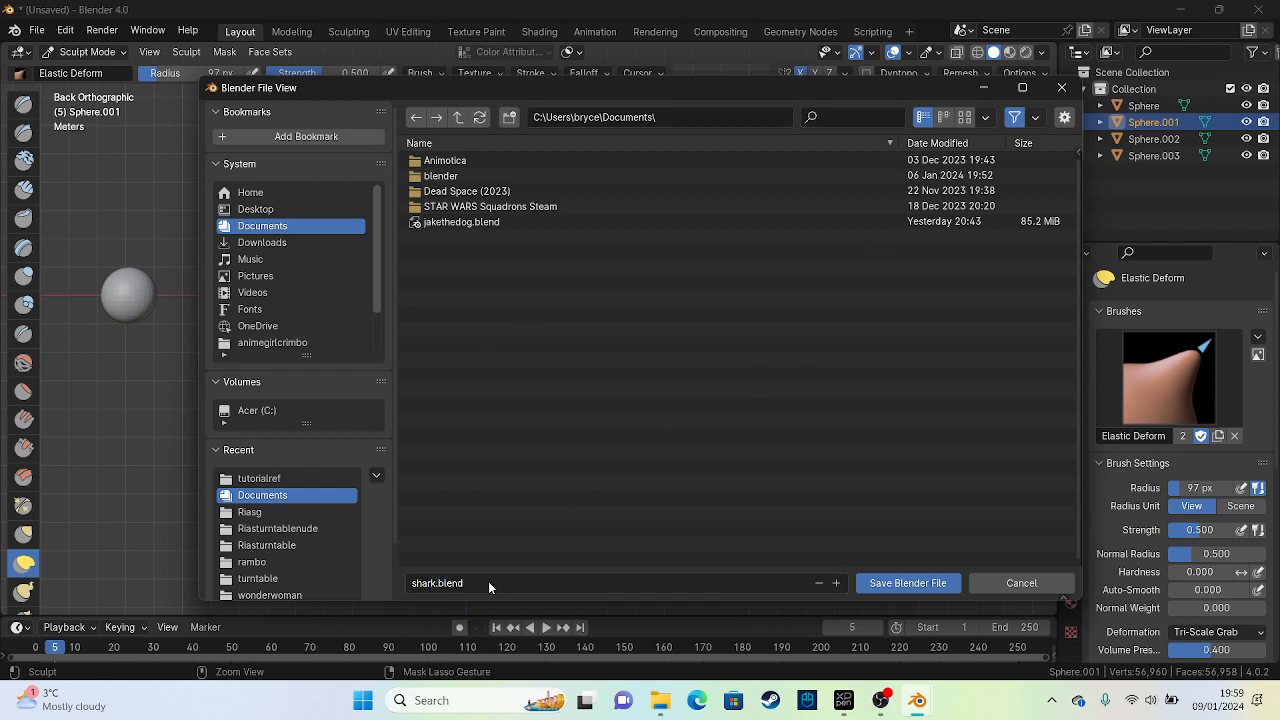
left_click(900, 583)
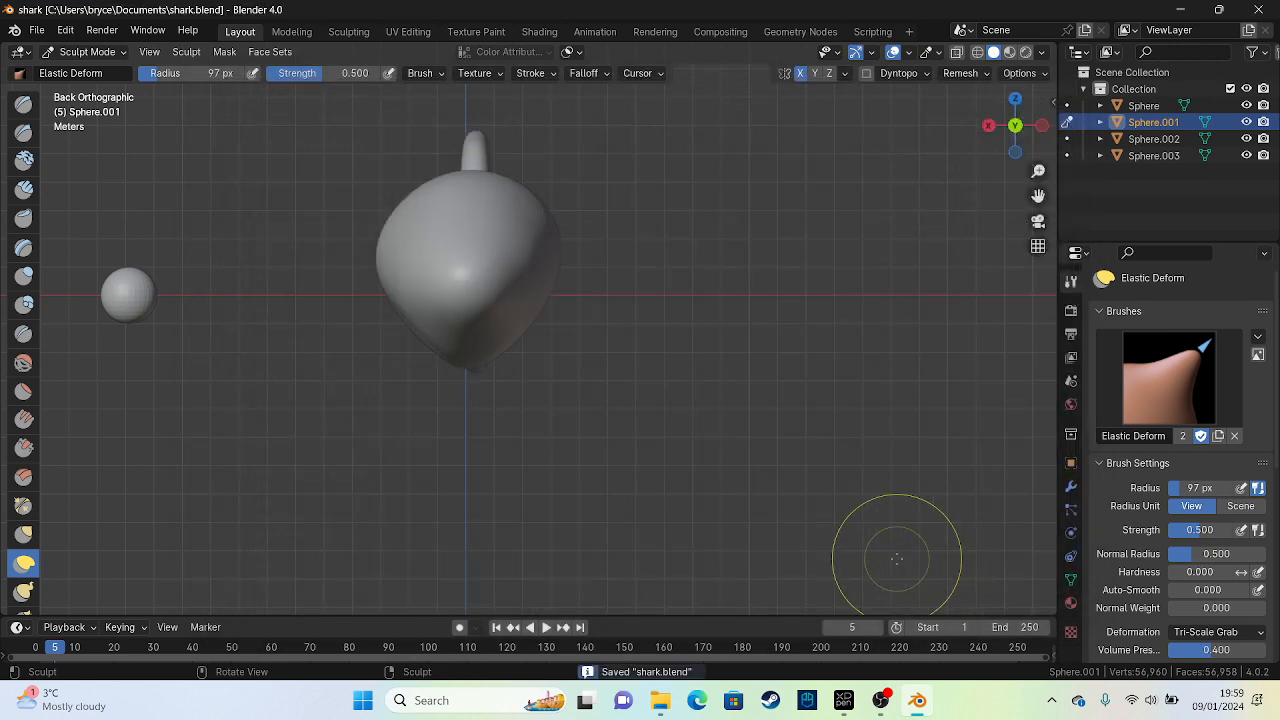
Adjust the side and underside of the main body with Elastic Deform from a side angle
middle_click_drag(657, 387, 443, 403)
left_click_drag(567, 279, 518, 405)
left_click_drag(610, 349, 586, 337)
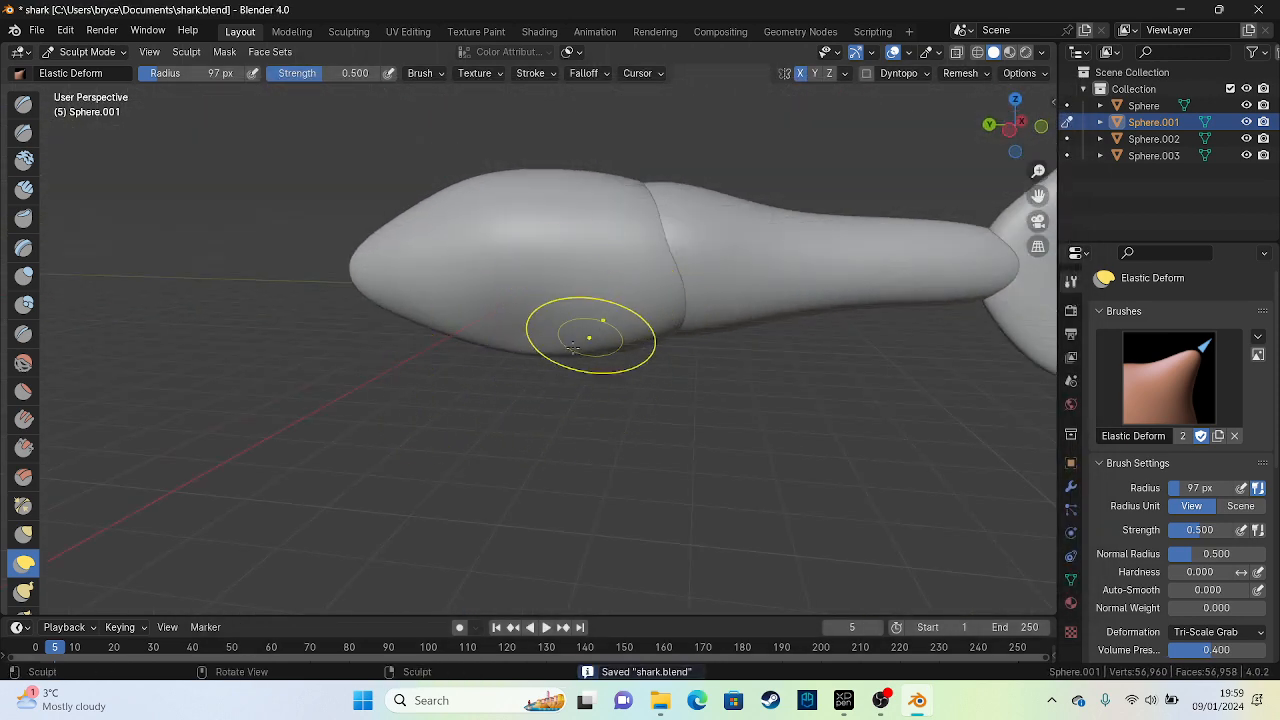
Examine the body's shape from several angles and the voxel size in the Remesh settings
middle_click_drag(586, 337, 600, 380)
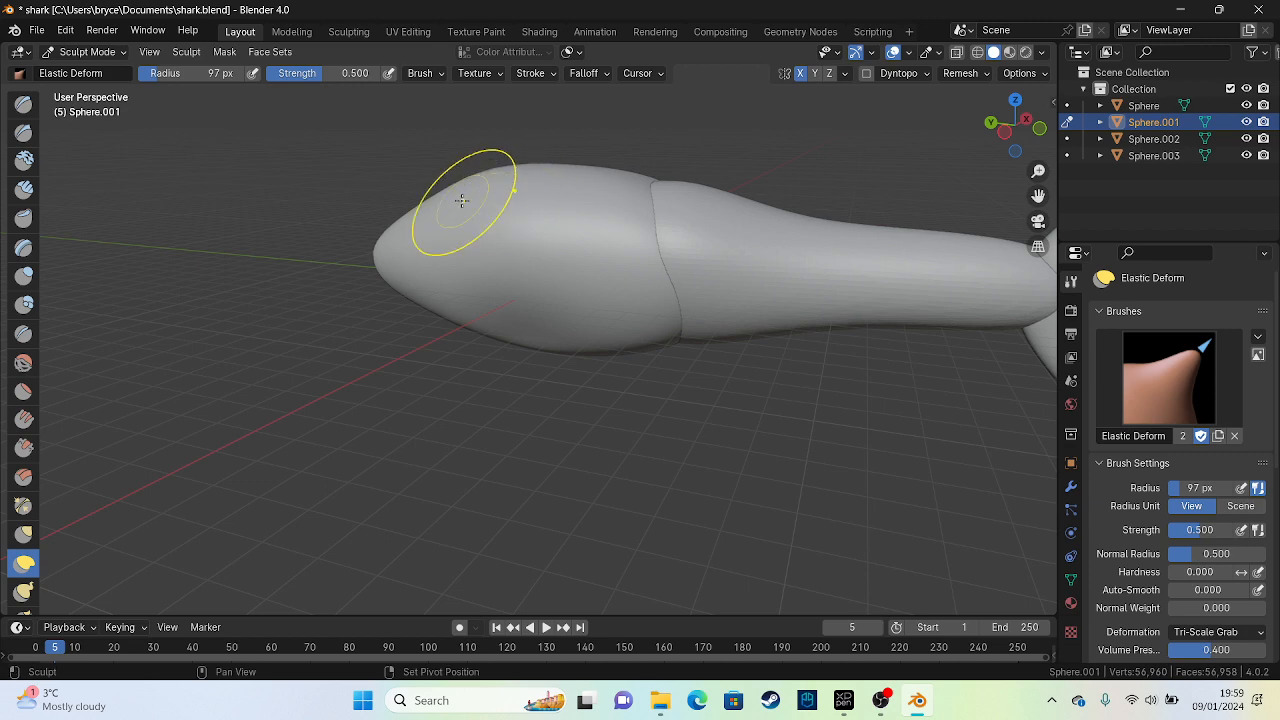
middle_click_drag(323, 220, 543, 251)
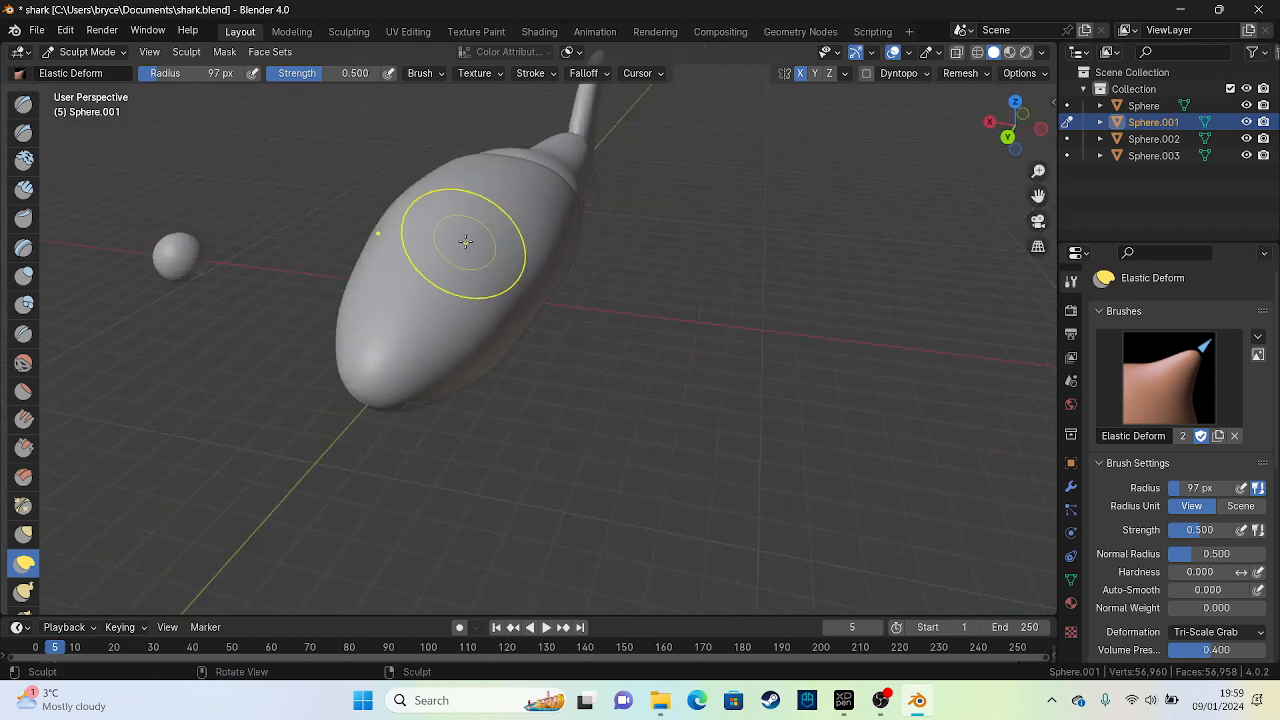
middle_click_drag(465, 241, 493, 241)
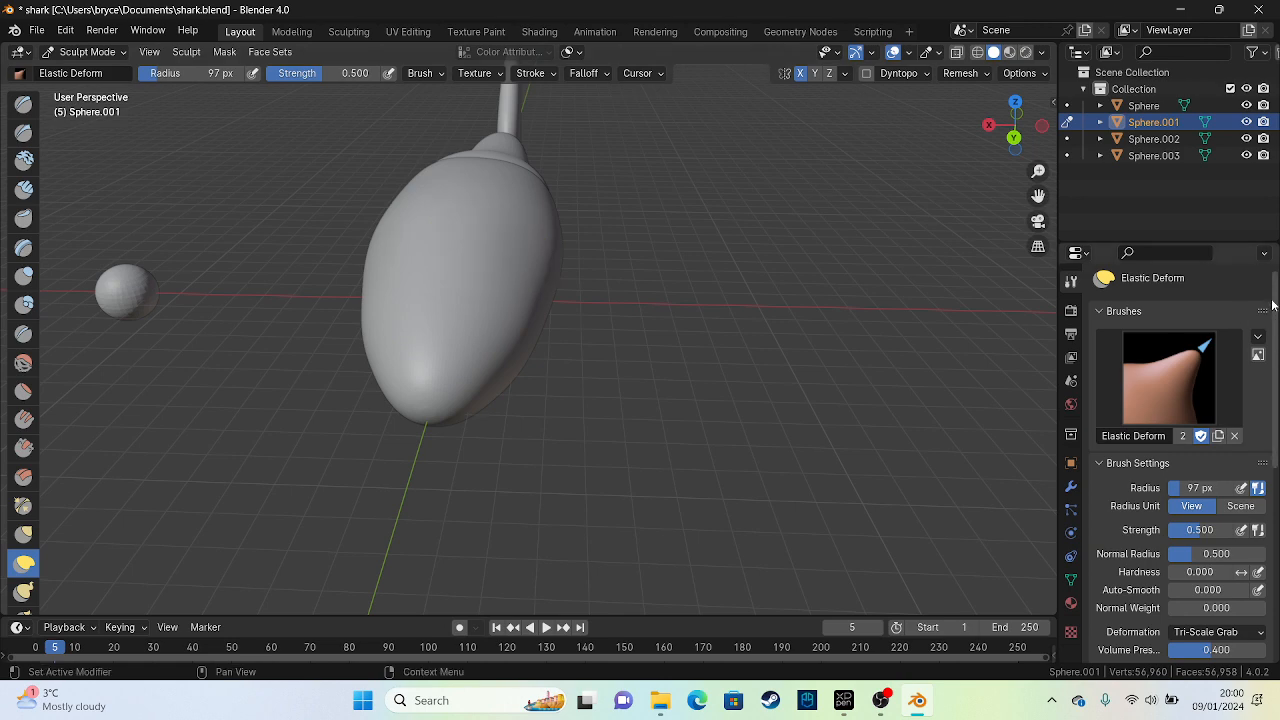
scroll(1214, 453, "down", 3)
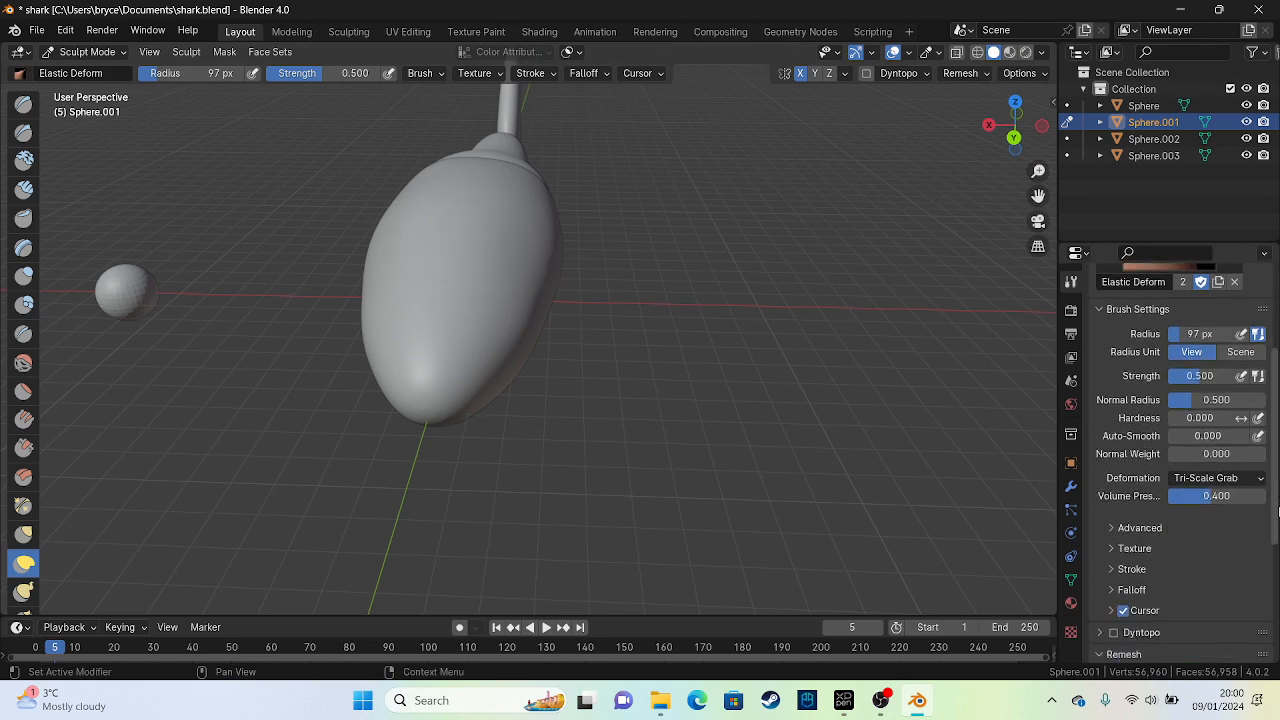
scroll(1214, 453, "down", 5)
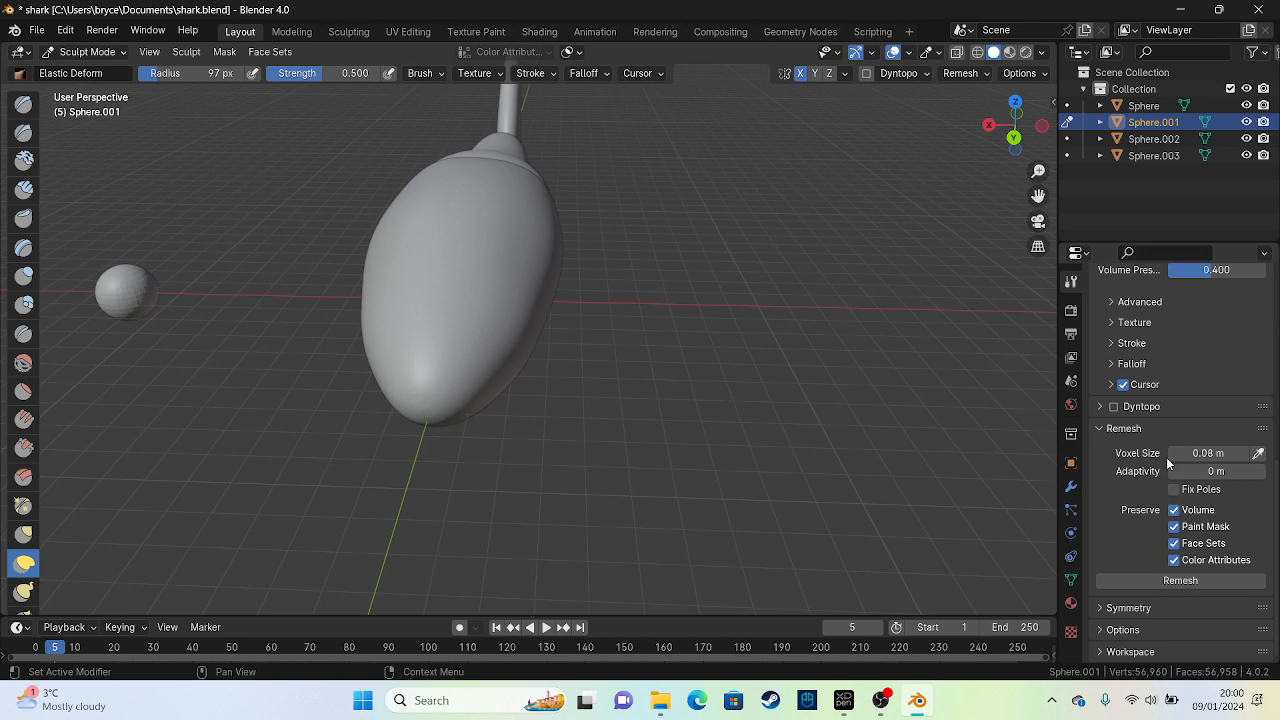
scroll(654, 391, "down", 2)
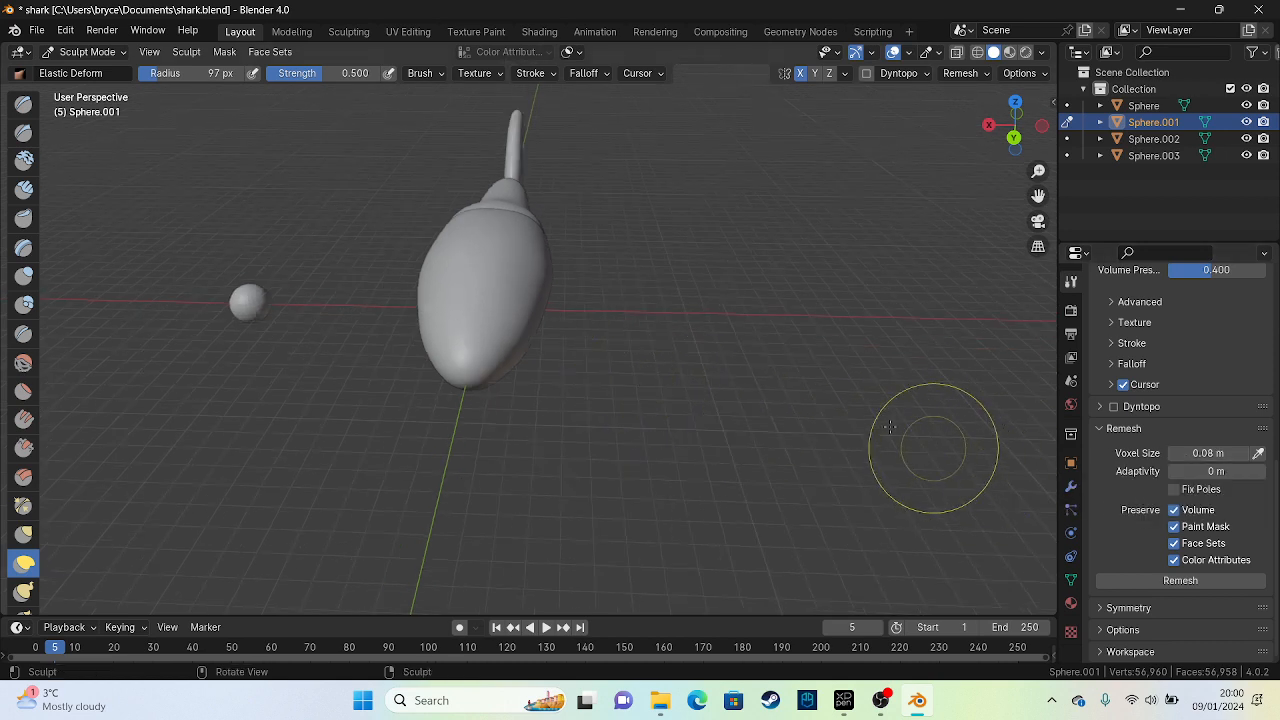
middle_click_drag(597, 474, 445, 372)
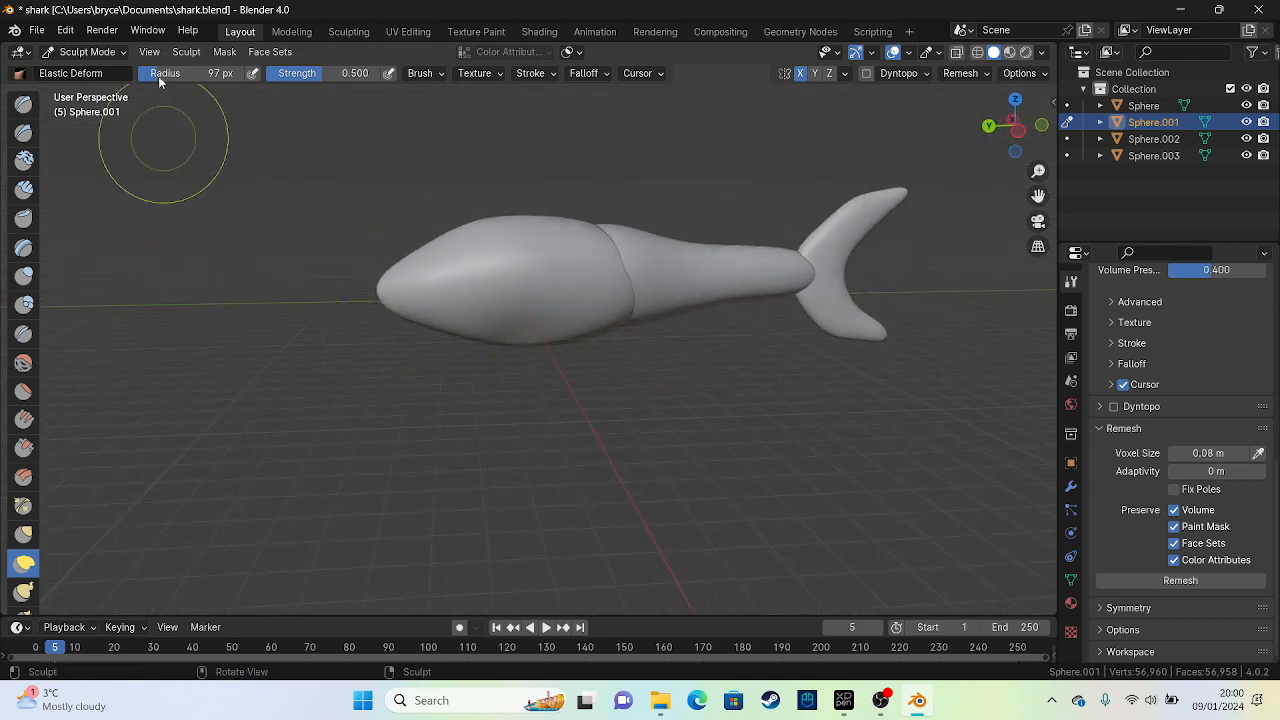
Return to Object Mode and duplicate the small spare sphere beside the body
left_click(88, 51)
left_click(106, 73)
mouse_move(270, 350)
middle_mouse_down()
mouse_move(283, 368)
mouse_move(341, 351)
middle_mouse_up()
left_click(278, 370)
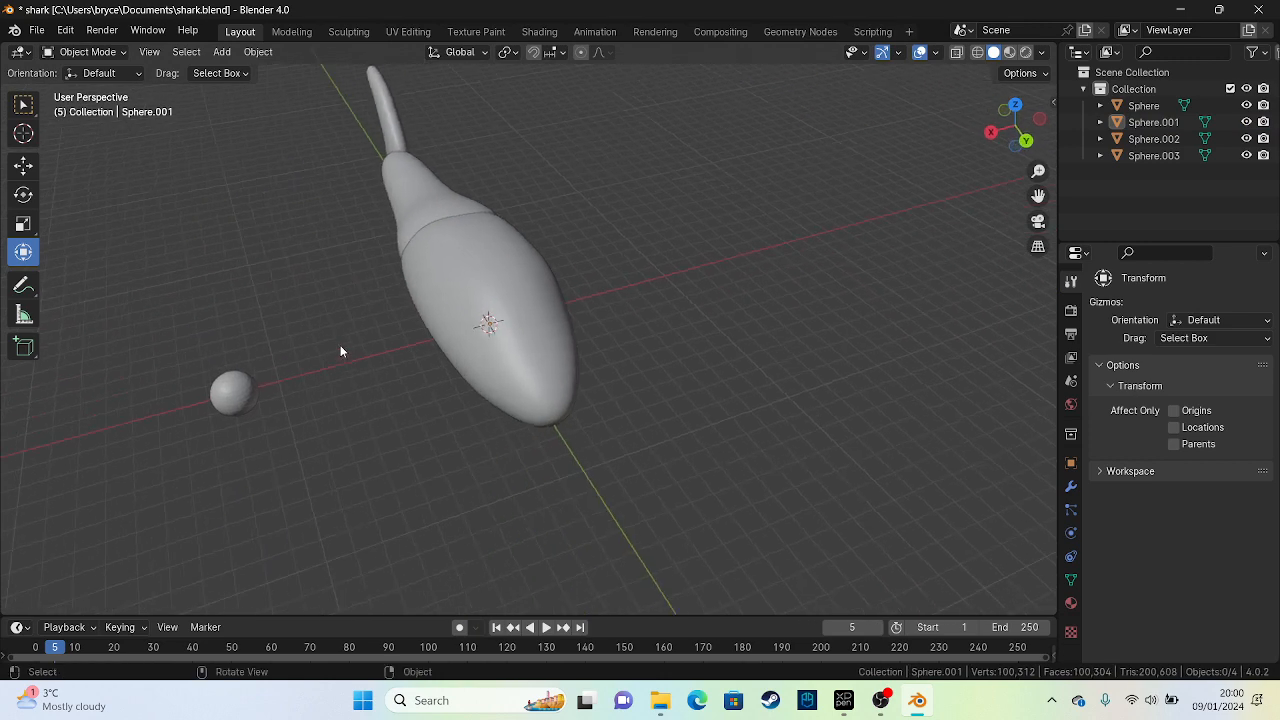
left_click(235, 393)
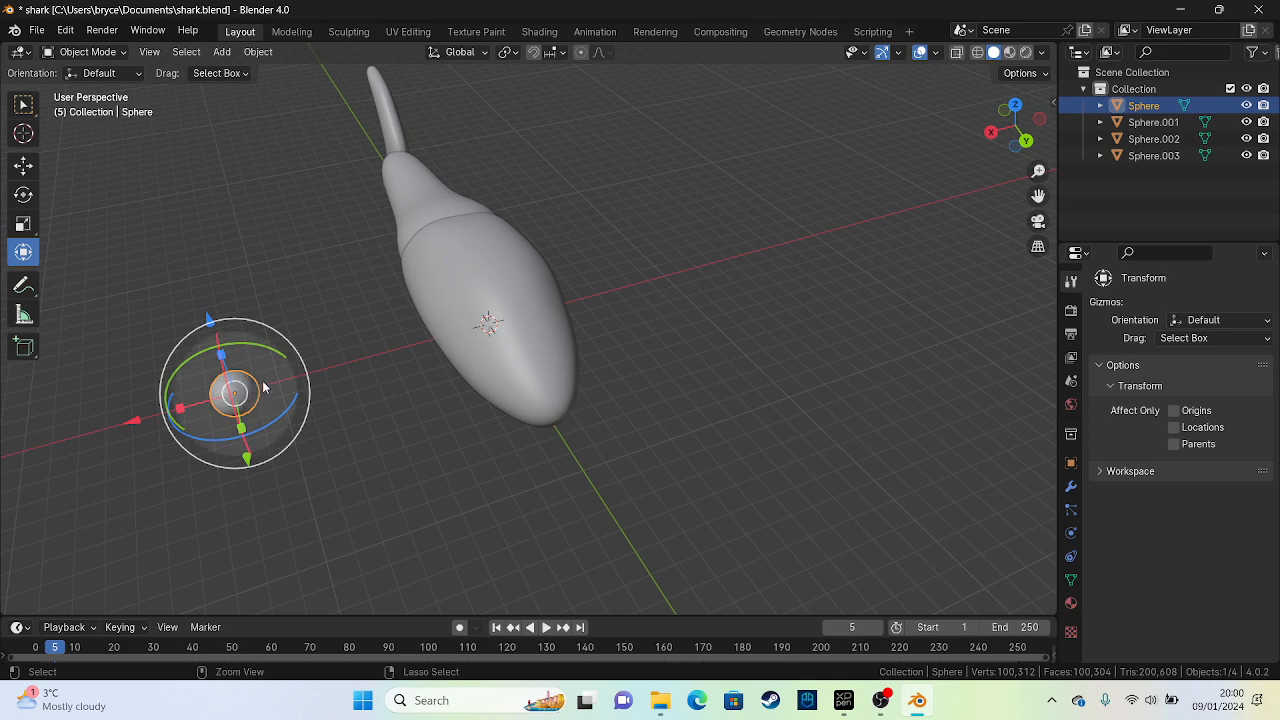
key("ctrl+c")
key("ctrl+v")
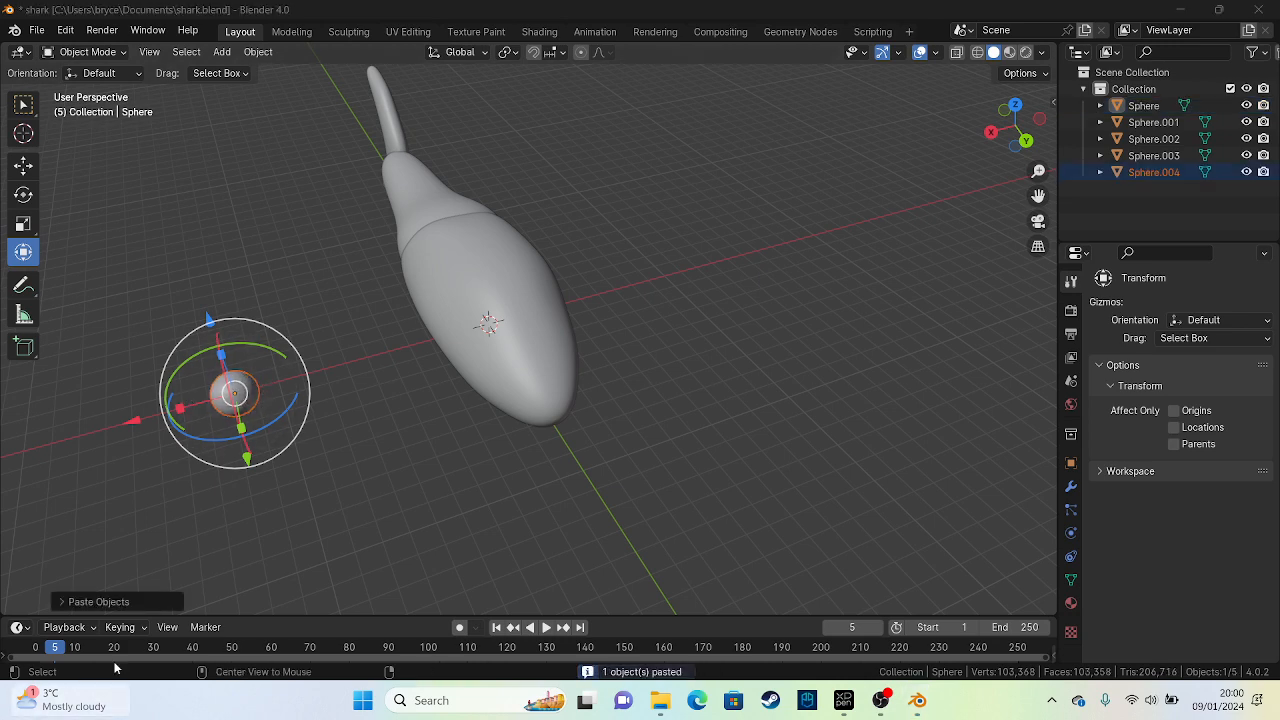
Move the copied sphere along the X axis toward the body in back view
key("KP_3")
middle_click_drag(553, 405, 437, 389, "alt")
scroll(420, 378, "up", 3)
middle_click_drag(138, 313, 195, 418, "shift")
left_click_drag(108, 396, 317, 401)
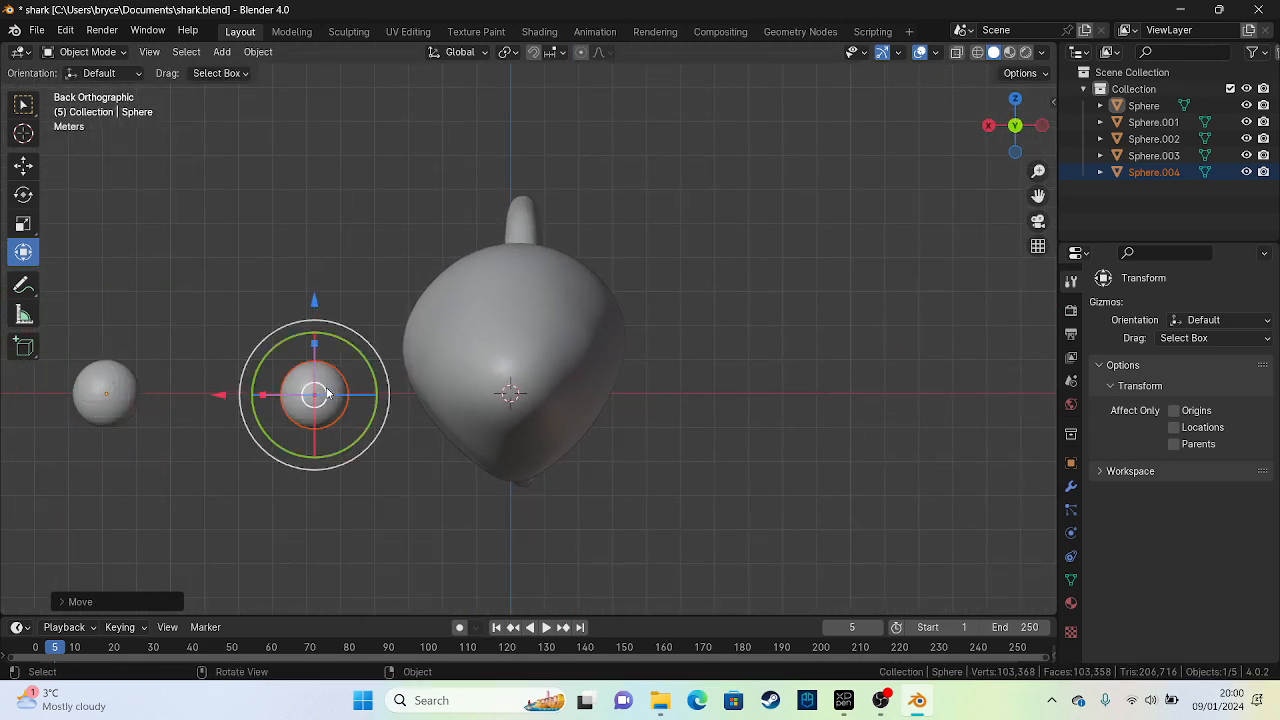
Flatten the copied sphere vertically and set its inner end into the body's side as a side fin
scroll(318, 412, "up", 2)
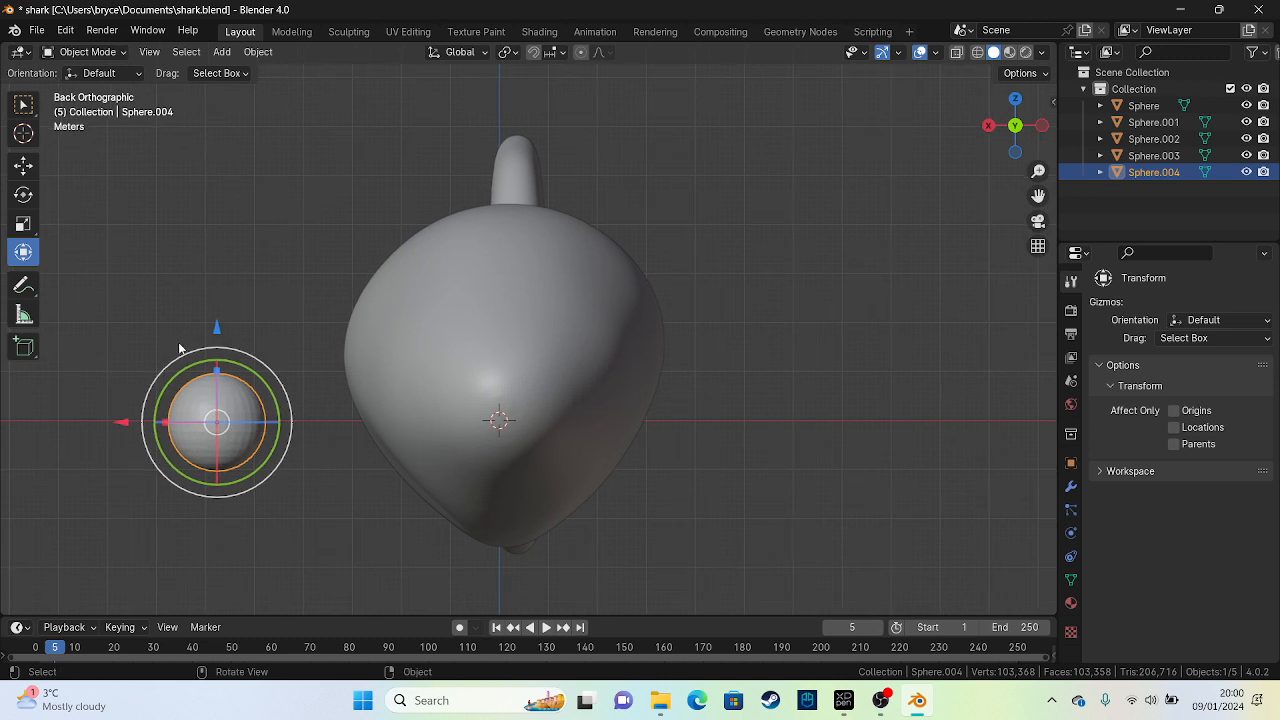
left_click_drag(216, 371, 340, 400)
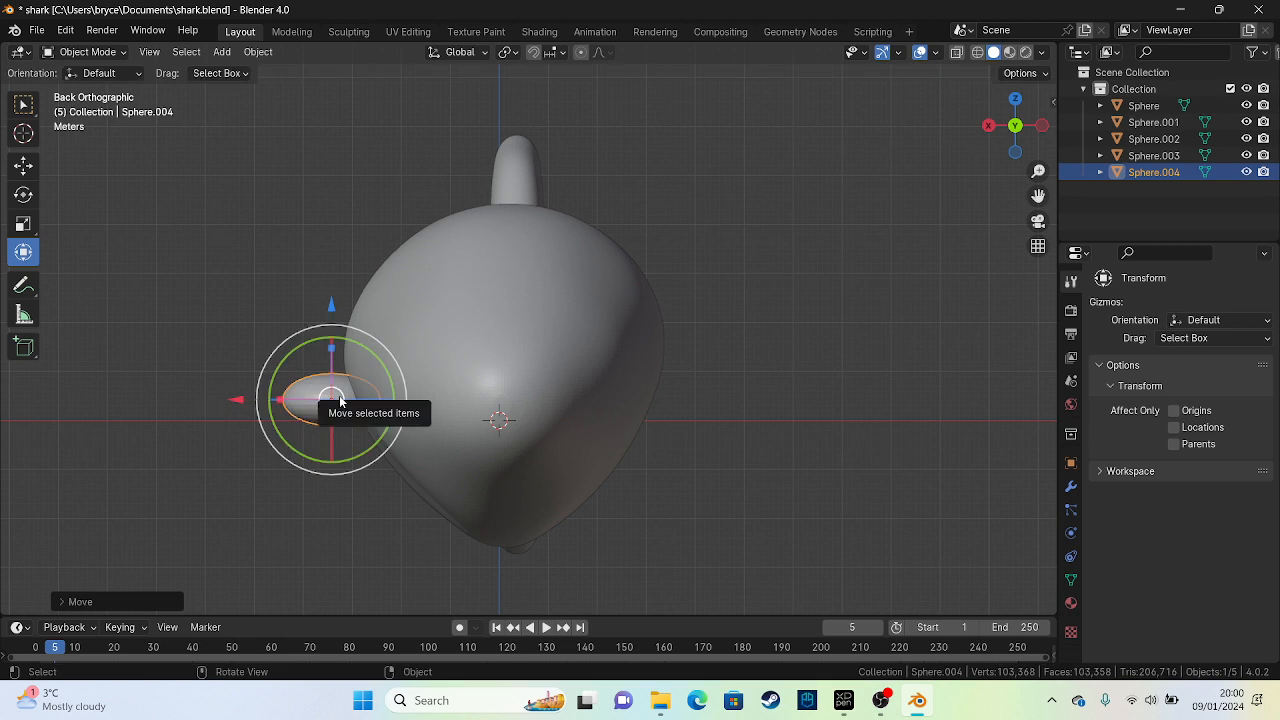
left_click(225, 329)
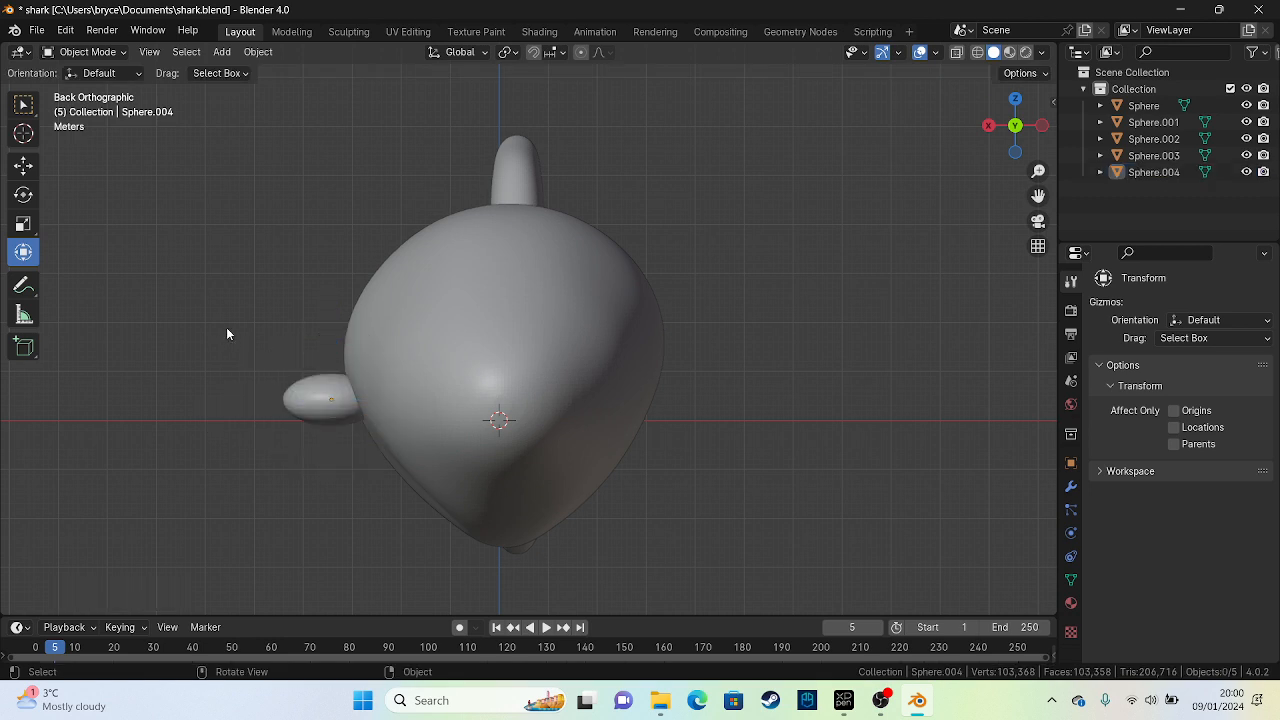
Select the flattened side fin and switch it to Sculpt Mode
left_click(315, 400)
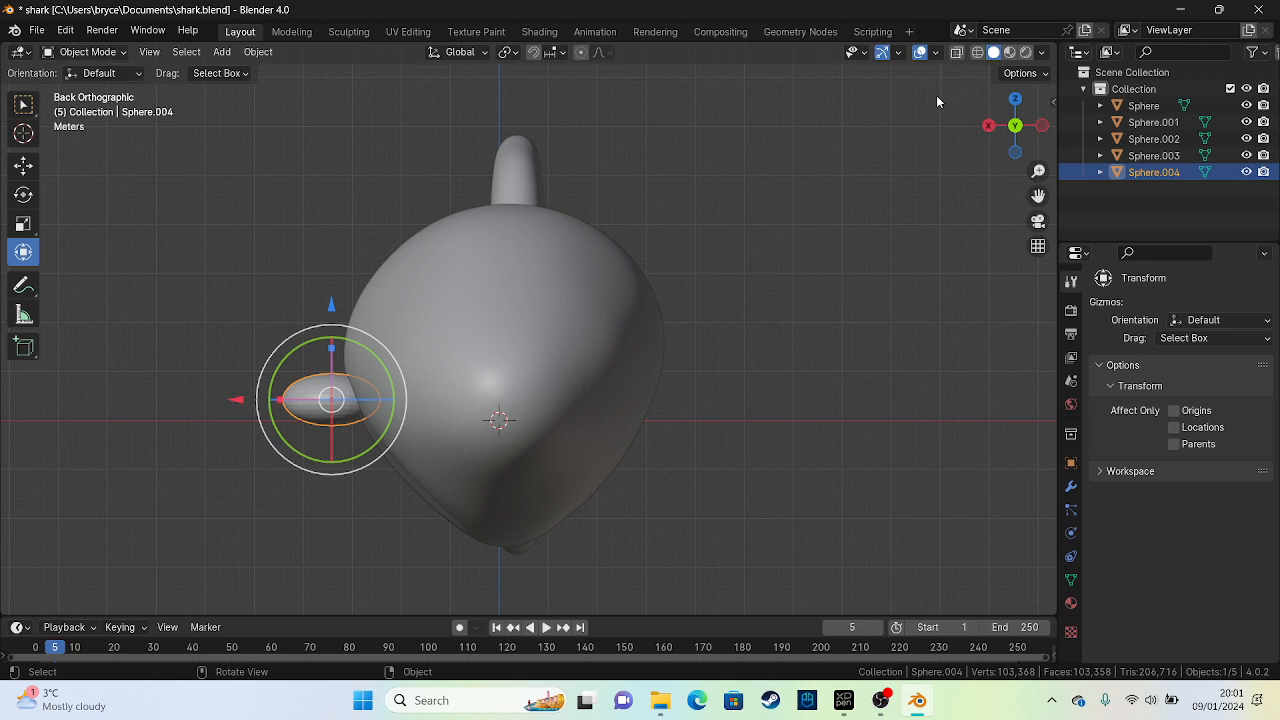
left_click(120, 52)
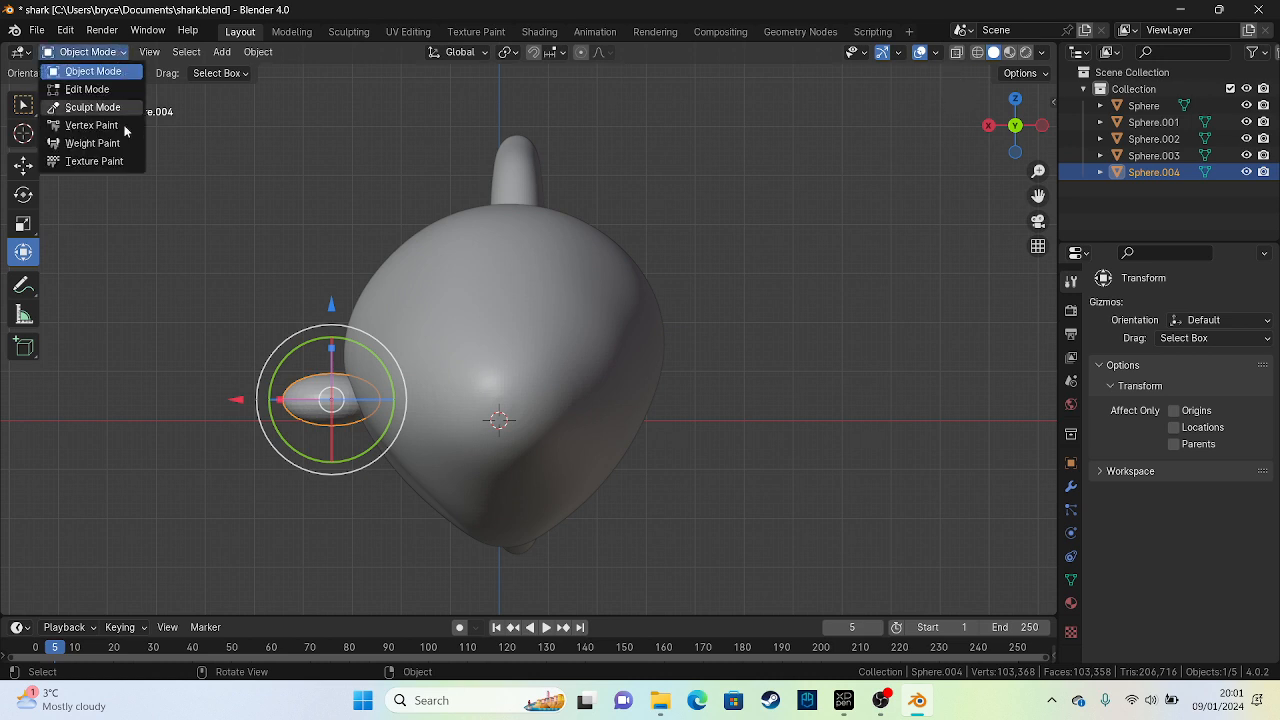
left_click(213, 206)
left_click(334, 401)
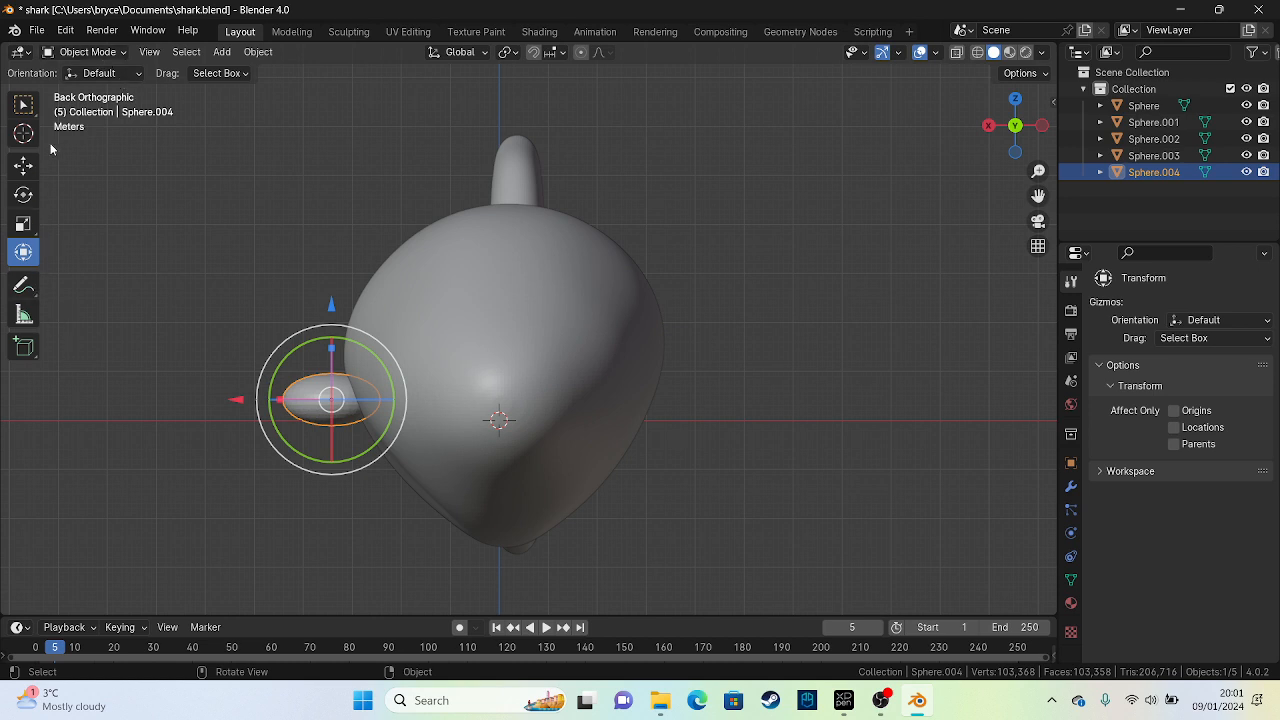
left_click(96, 54)
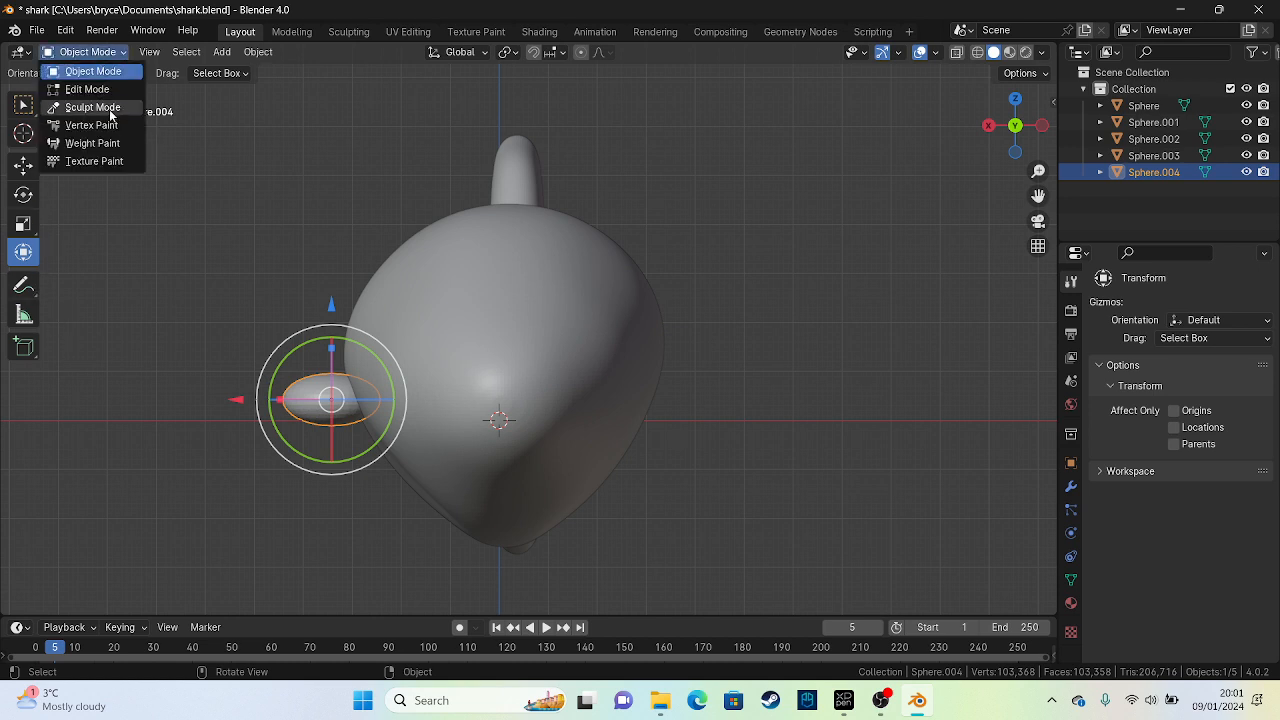
left_click(110, 111)
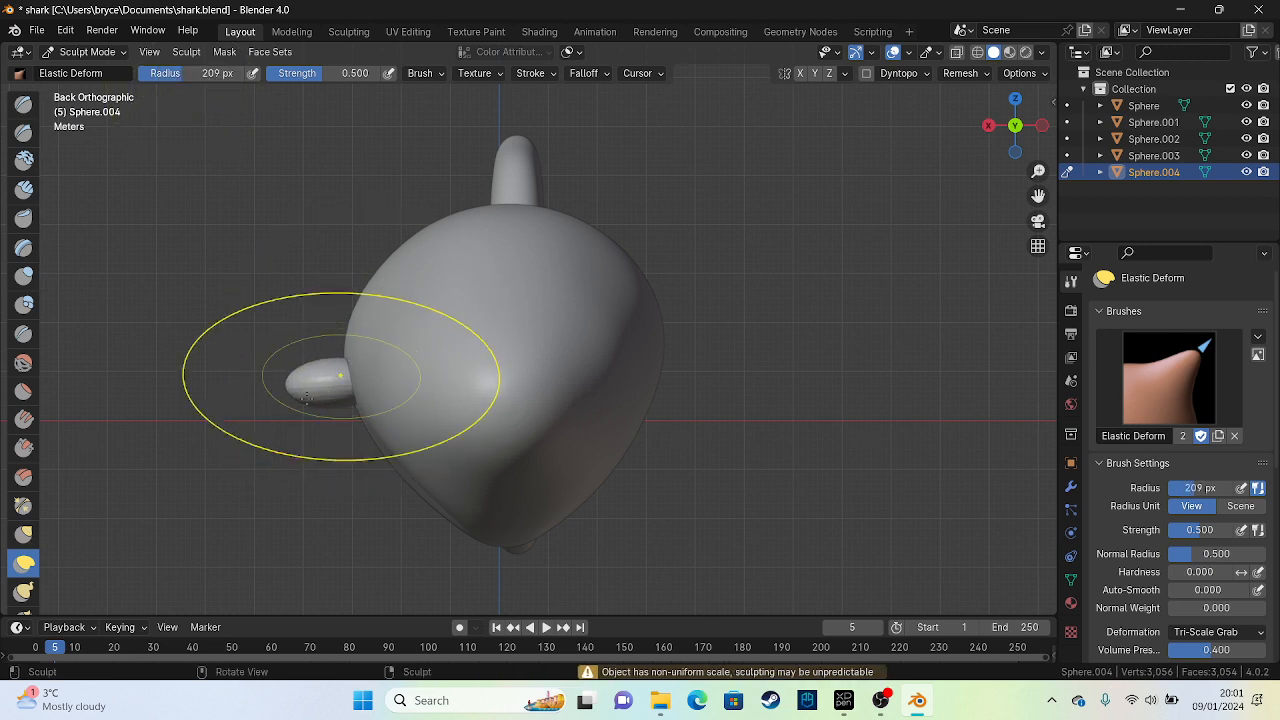
left_click_drag(343, 377, 179, 520)
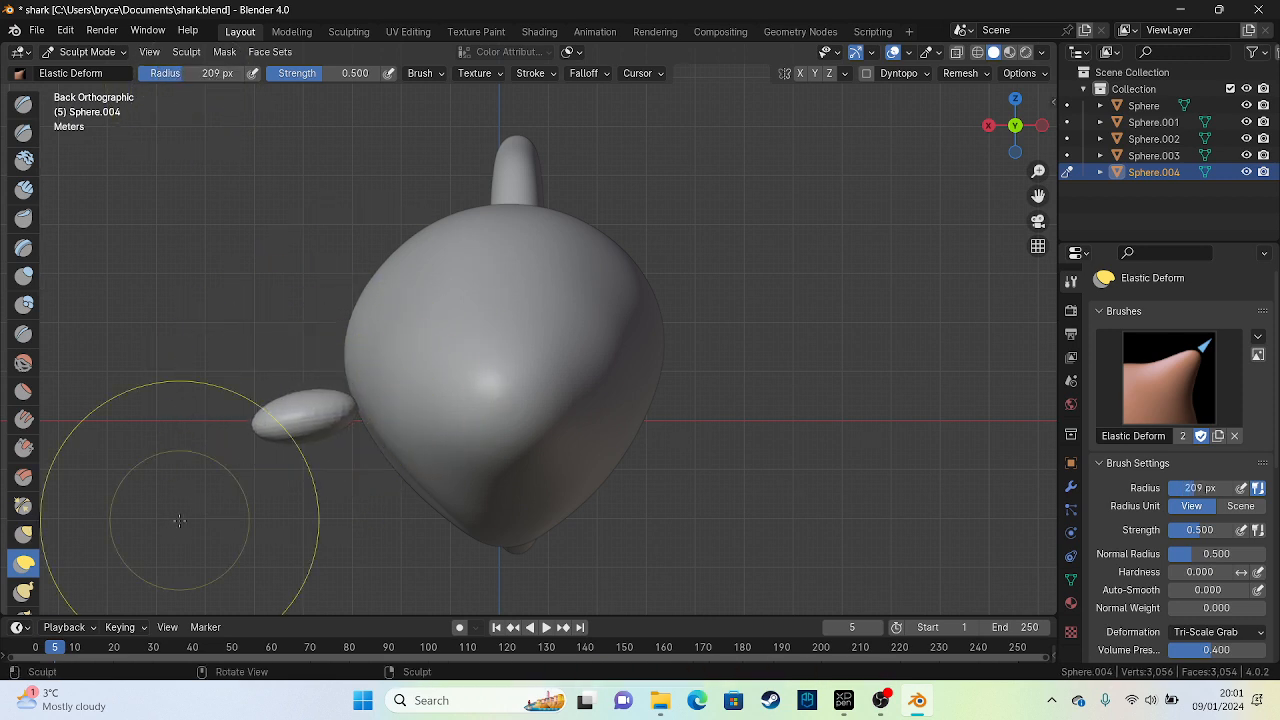
key("ctrl+z")
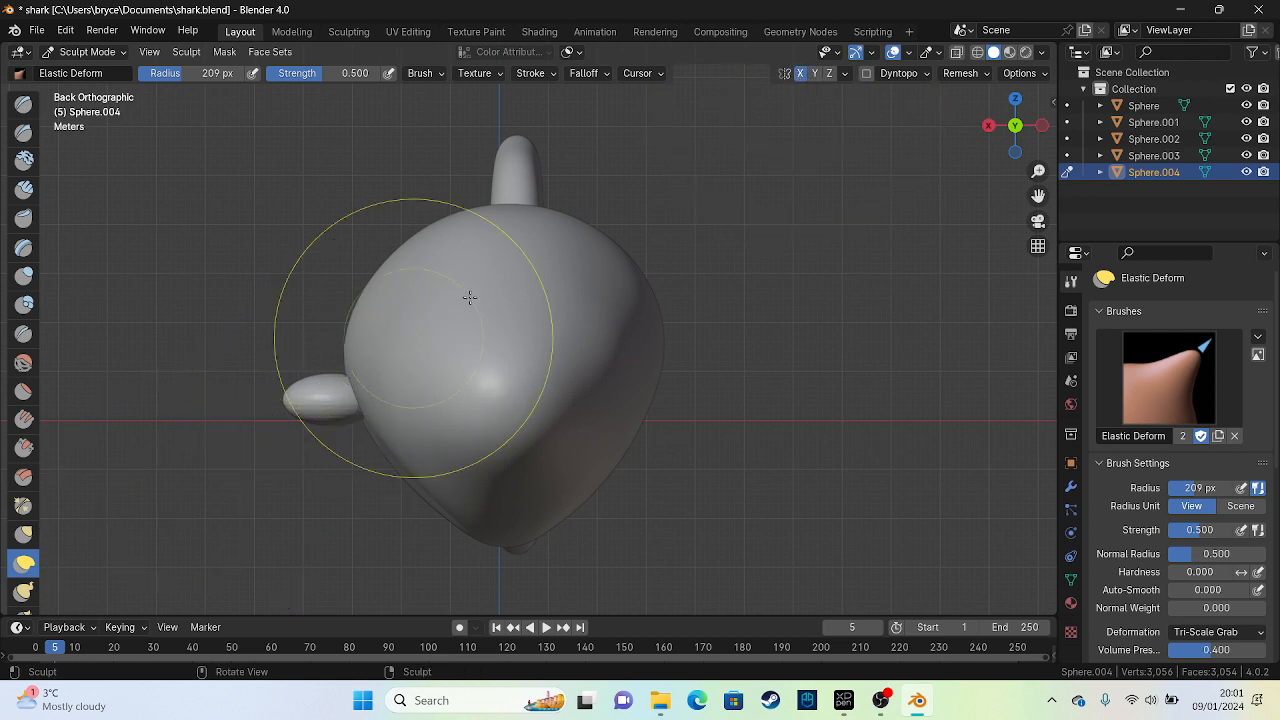
mouse_move(330, 400)
left_mouse_down()
mouse_move(343, 400)
mouse_move(330, 375)
mouse_move(303, 368)
mouse_move(249, 490)
mouse_move(369, 346)
mouse_move(400, 268)
left_mouse_up()
key("ctrl+z")
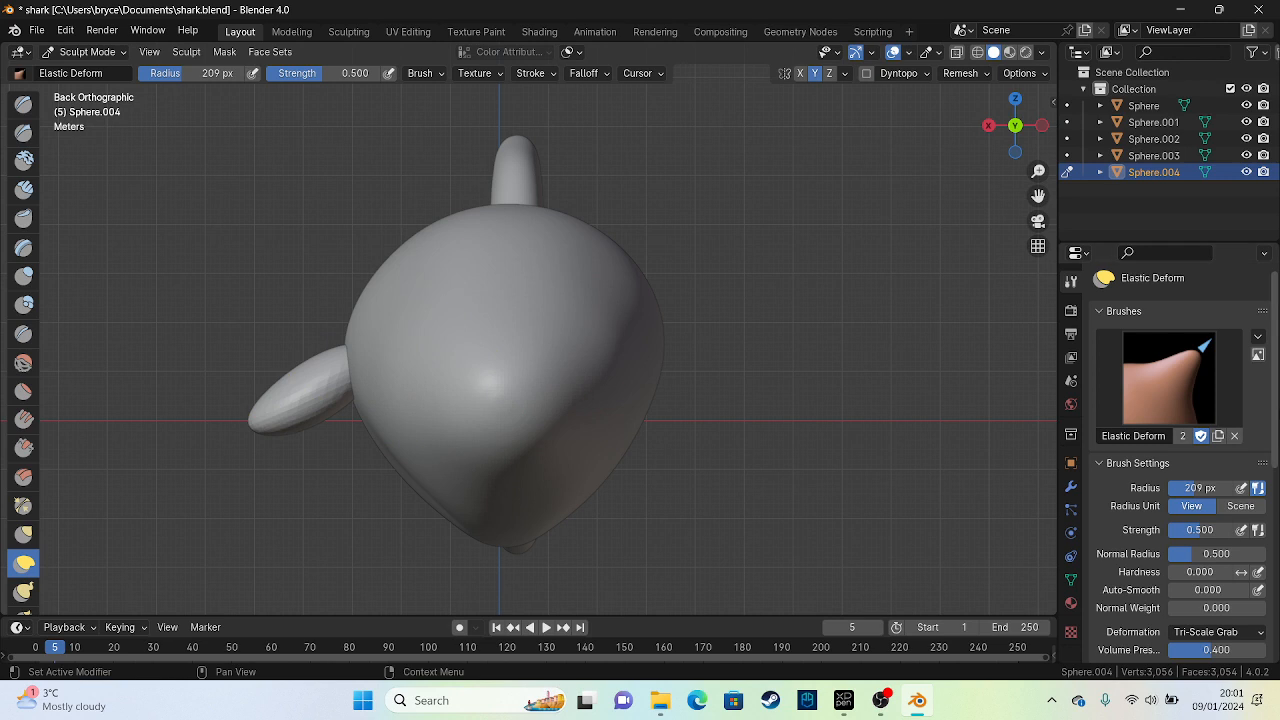
Remesh the side fin with a 0.08 m voxel size and stretch it diagonally, tip outward and down, root into the body
scroll(1190, 587, "down", 10)
left_click_drag(343, 376, 328, 372)
left_click_drag(260, 427, 222, 453)
left_click_drag(350, 370, 390, 340)
From the top view, widen the side fin's root with Elastic Deform and lengthen its tip outward into a triangular shape
mouse_move(455, 391)
middle_mouse_down()
mouse_move(585, 446)
mouse_move(577, 431)
mouse_move(508, 523)
middle_mouse_up()
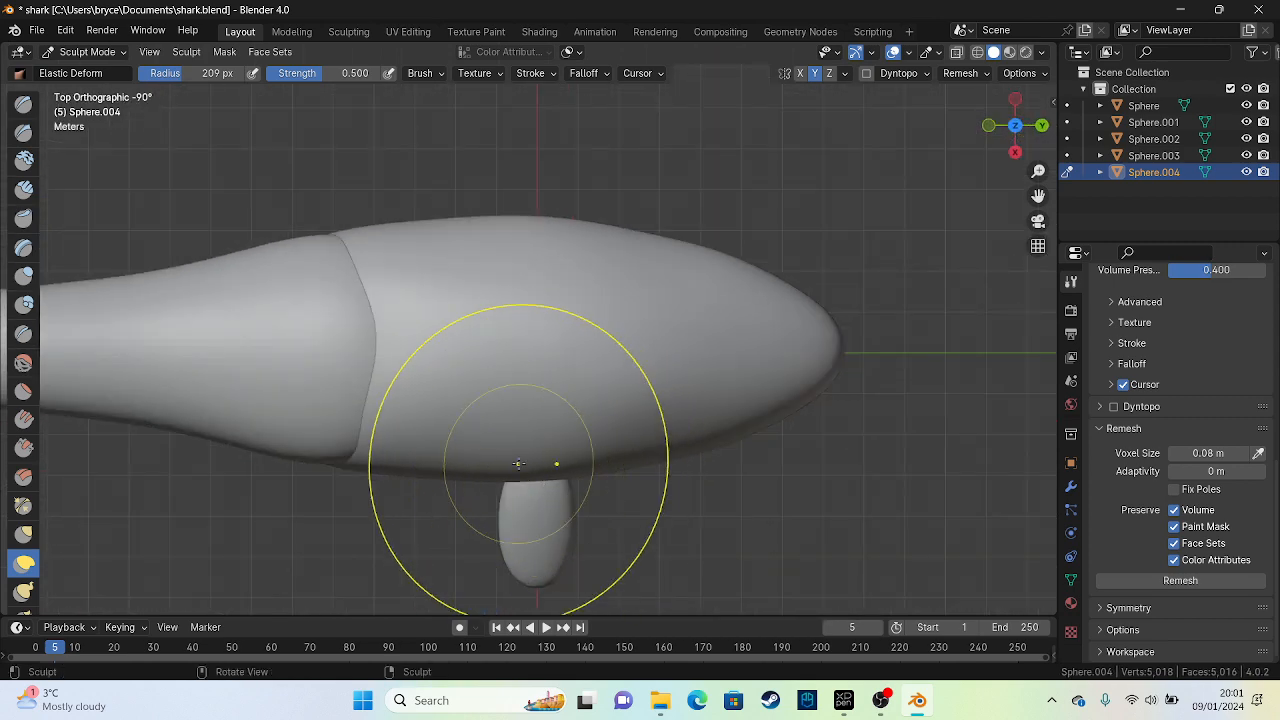
left_click_drag(569, 490, 650, 482)
mouse_move(590, 482)
left_mouse_down()
mouse_move(635, 474)
mouse_move(622, 474)
left_mouse_up()
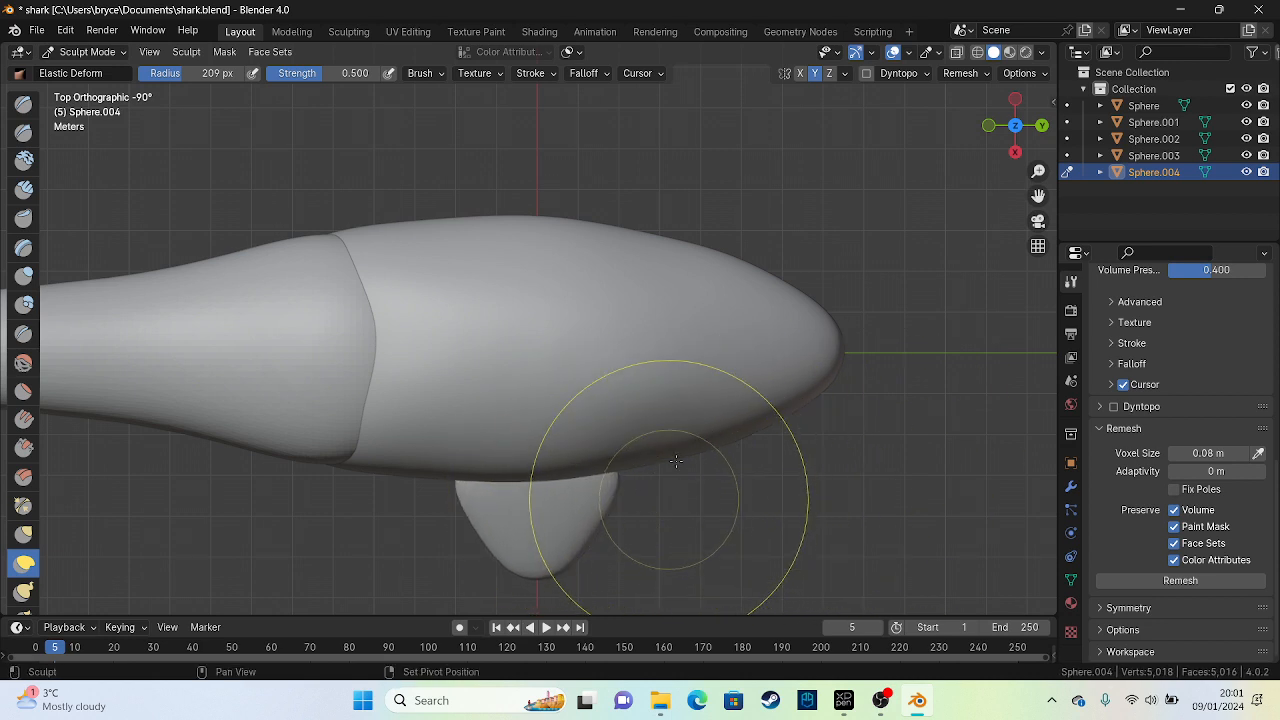
middle_click_drag(667, 479, 719, 303, "shift")
left_click_drag(603, 397, 628, 552)
left_click_drag(663, 315, 693, 282)
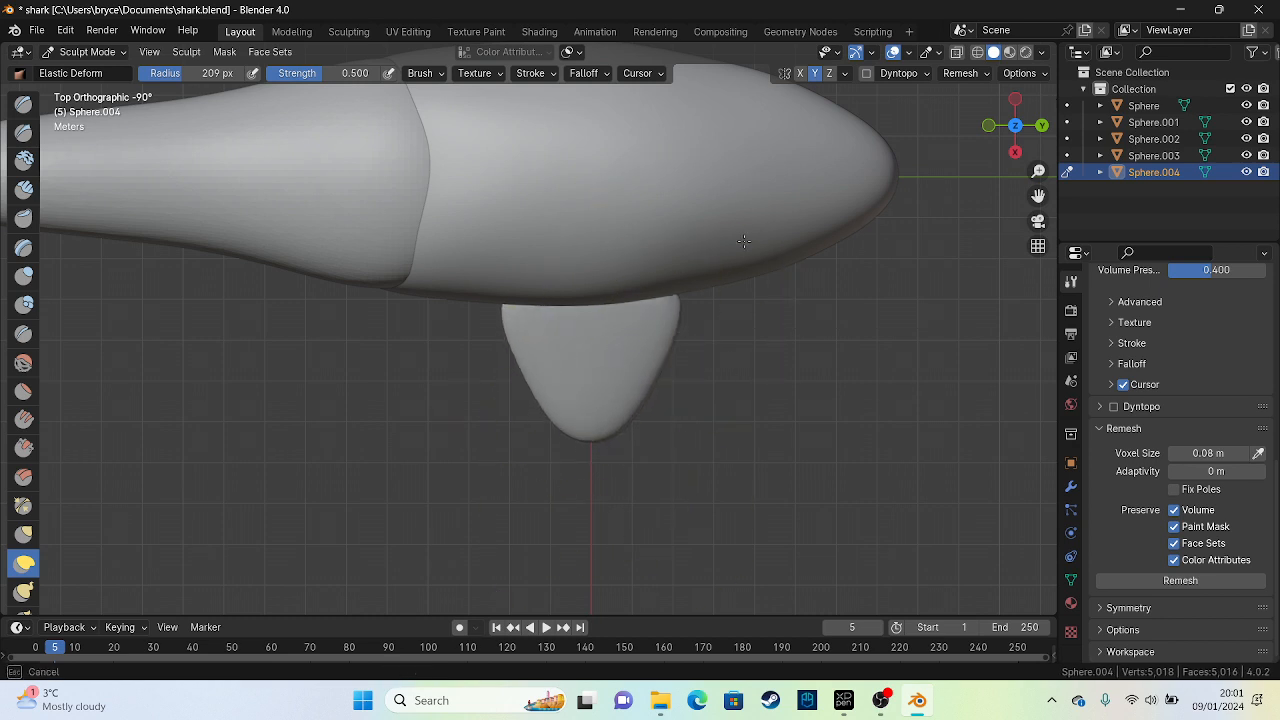
Stretch the side fin's tip further out from the body with Elastic Deform and trim its root to a slimmer width
left_click_drag(744, 240, 716, 254)
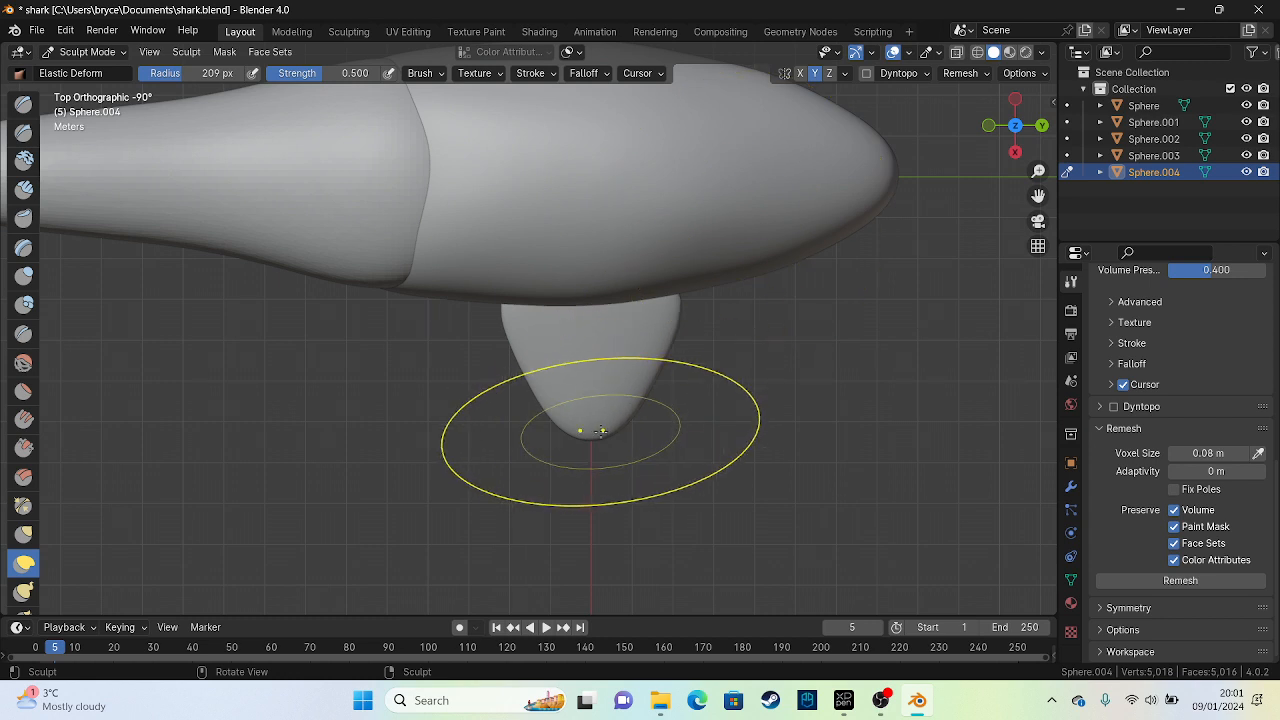
left_click_drag(601, 431, 602, 484)
left_click_drag(658, 294, 674, 301)
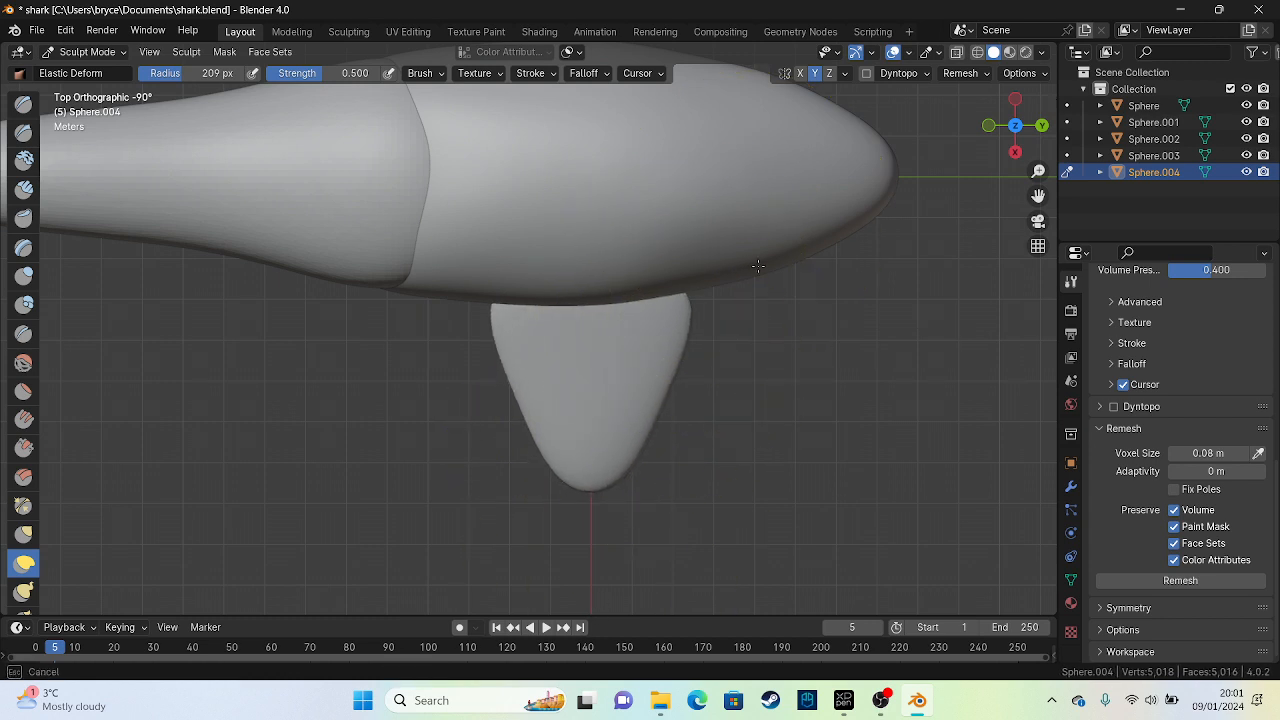
left_click_drag(758, 266, 745, 285)
mouse_move(580, 450)
left_mouse_down()
mouse_move(614, 478)
mouse_move(599, 503)
left_mouse_up()
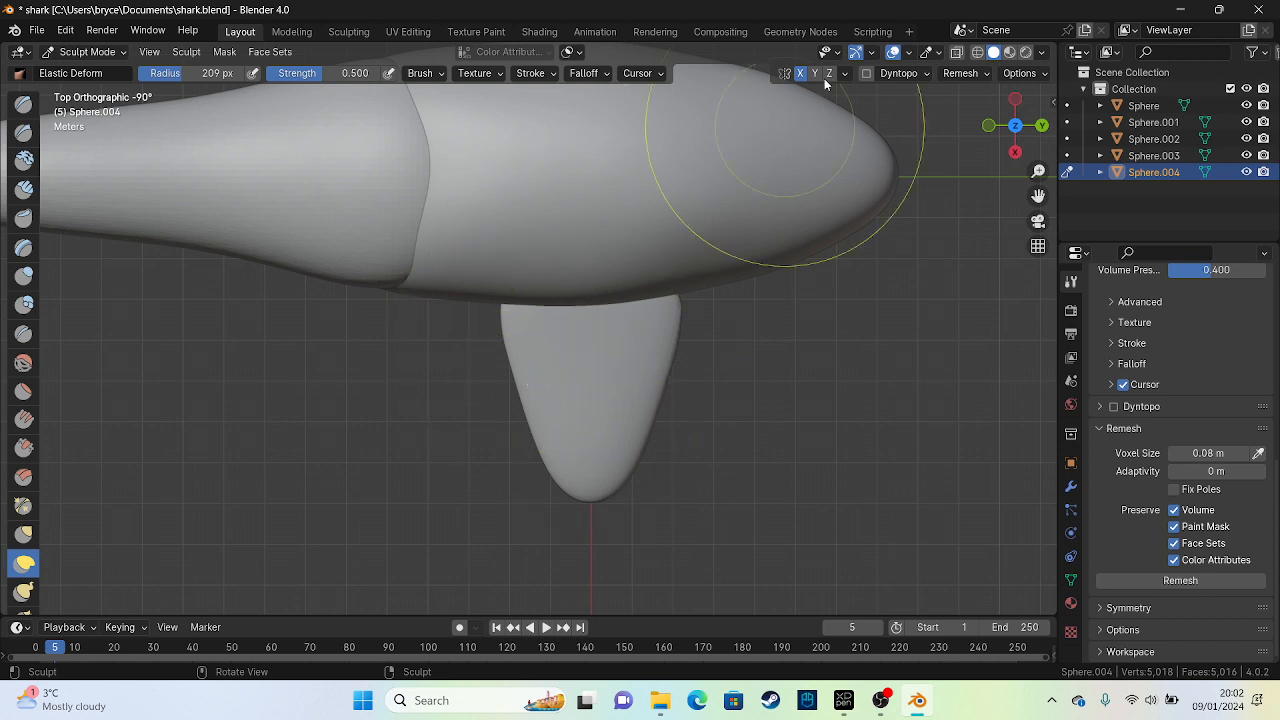
Turn off sculpt mirroring and bend the side fin's tip back toward the tail with a 138 px Elastic Deform brush
left_click(799, 73)
left_click_drag(520, 368, 606, 378)
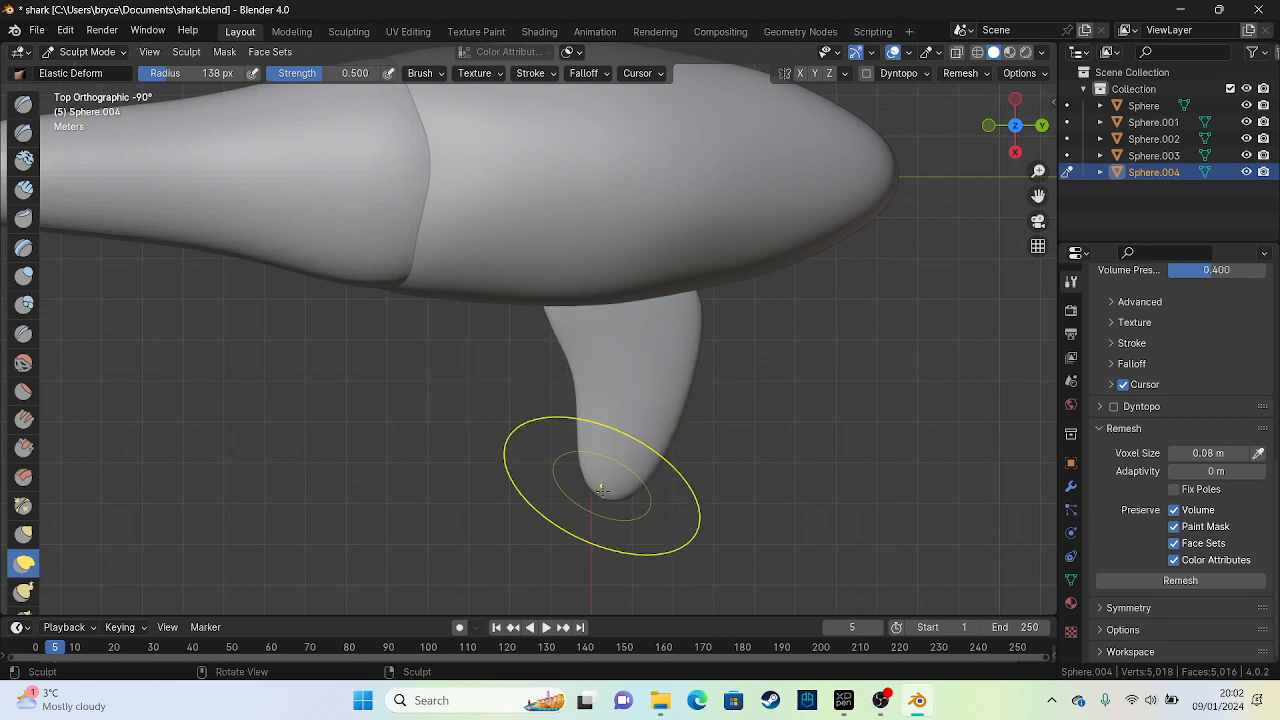
left_click_drag(568, 480, 356, 474)
left_click_drag(584, 396, 588, 387)
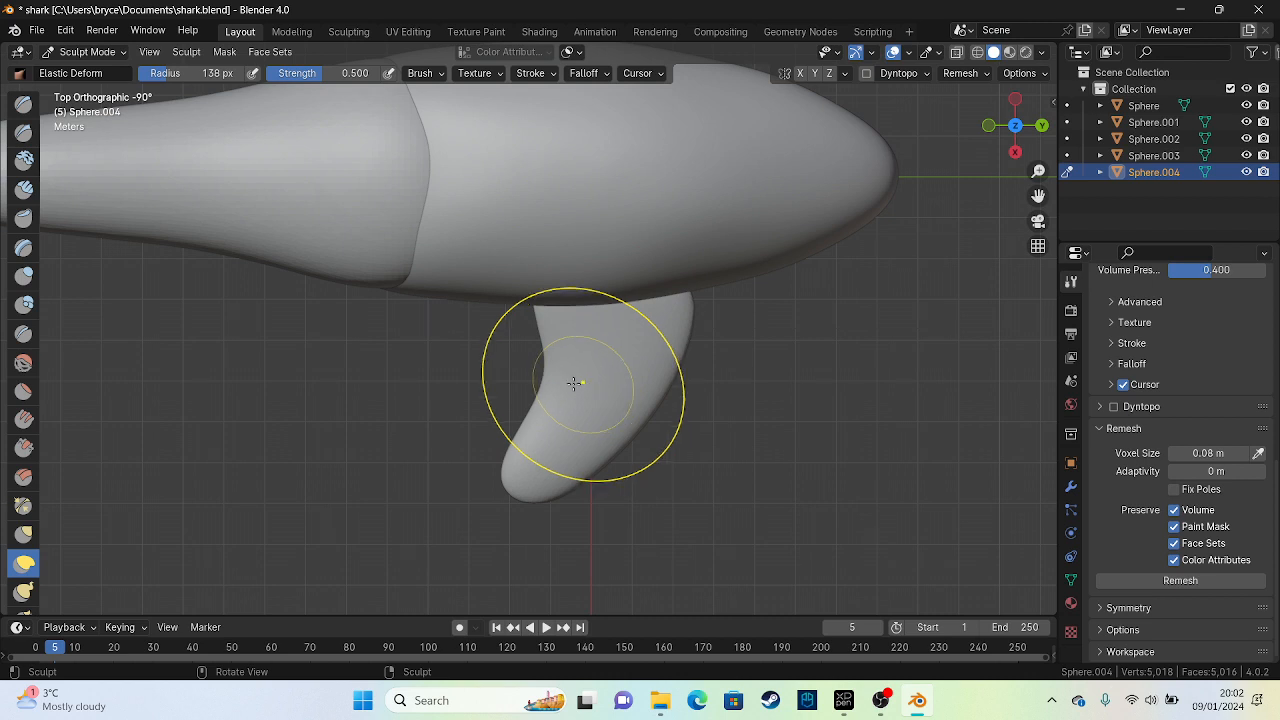
mouse_move(486, 428)
middle_mouse_down()
mouse_move(574, 351)
mouse_move(537, 293)
middle_mouse_up()
scroll(537, 293, "down", 1)
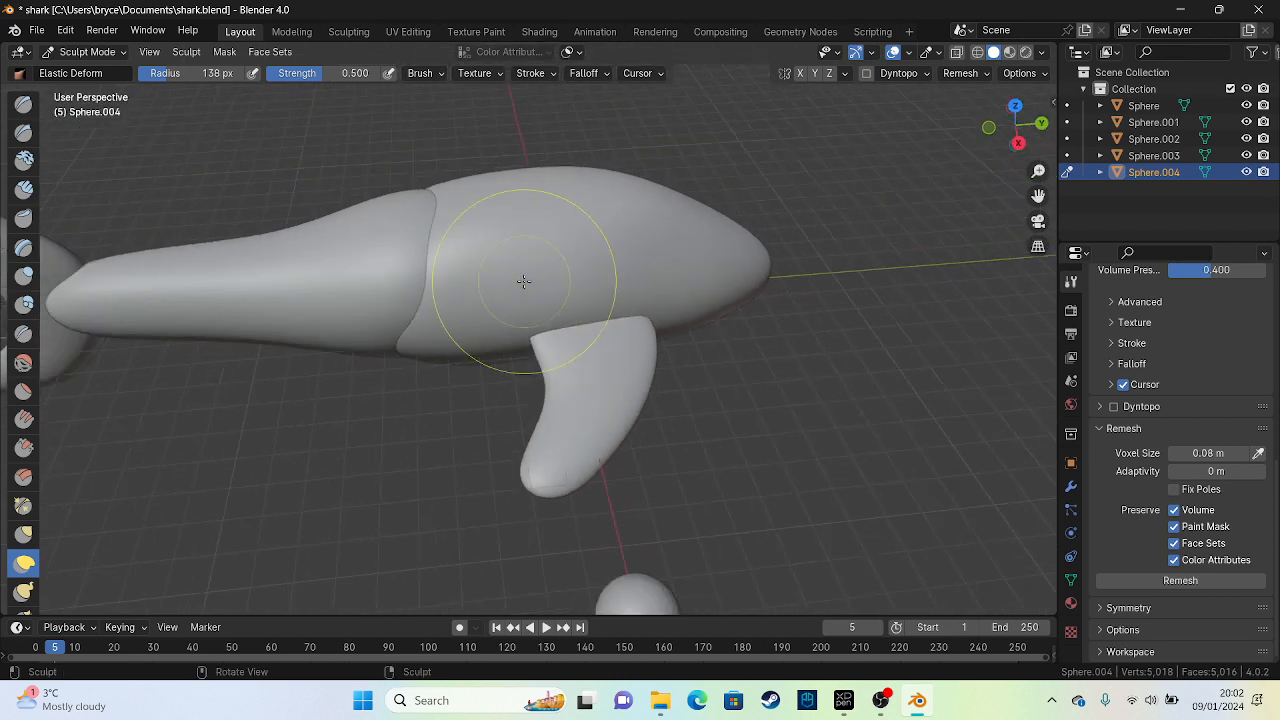
mouse_move(556, 385)
left_mouse_down()
mouse_move(568, 297)
mouse_move(659, 362)
mouse_move(627, 407)
left_mouse_up()
key("Escape")
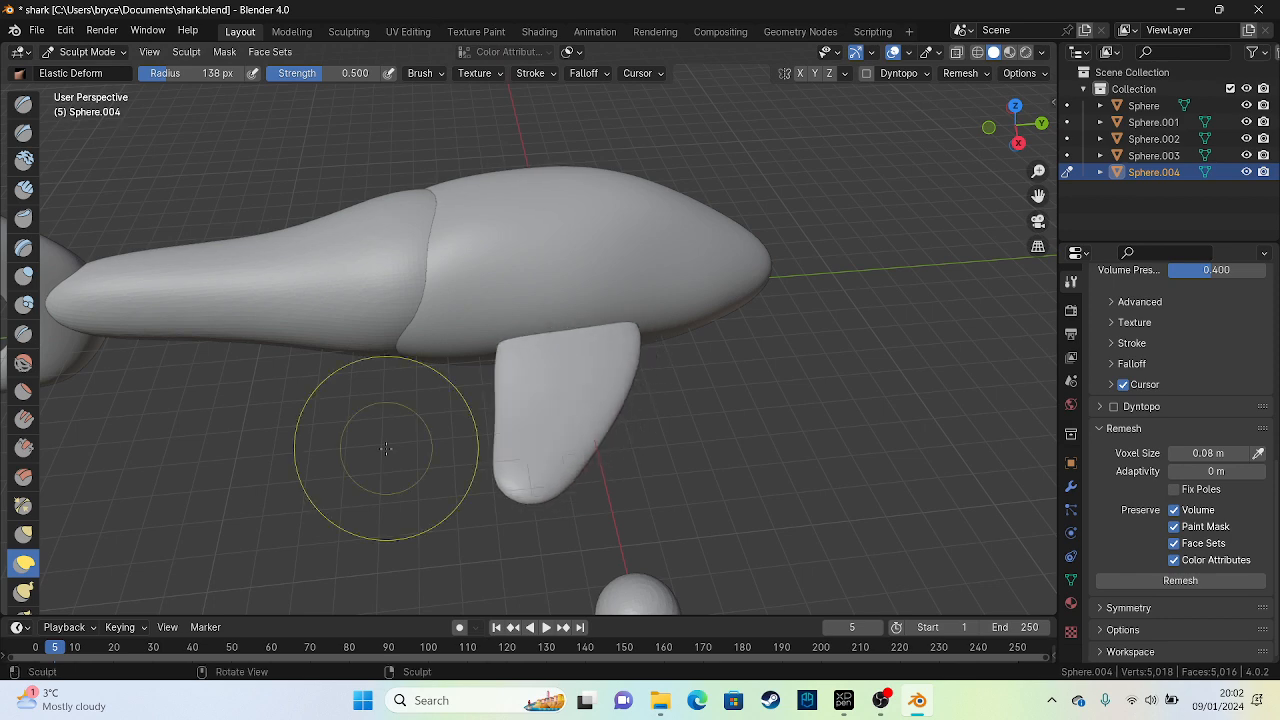
mouse_move(386, 448)
left_mouse_down()
mouse_move(363, 457)
mouse_move(378, 466)
mouse_move(487, 341)
left_mouse_up()
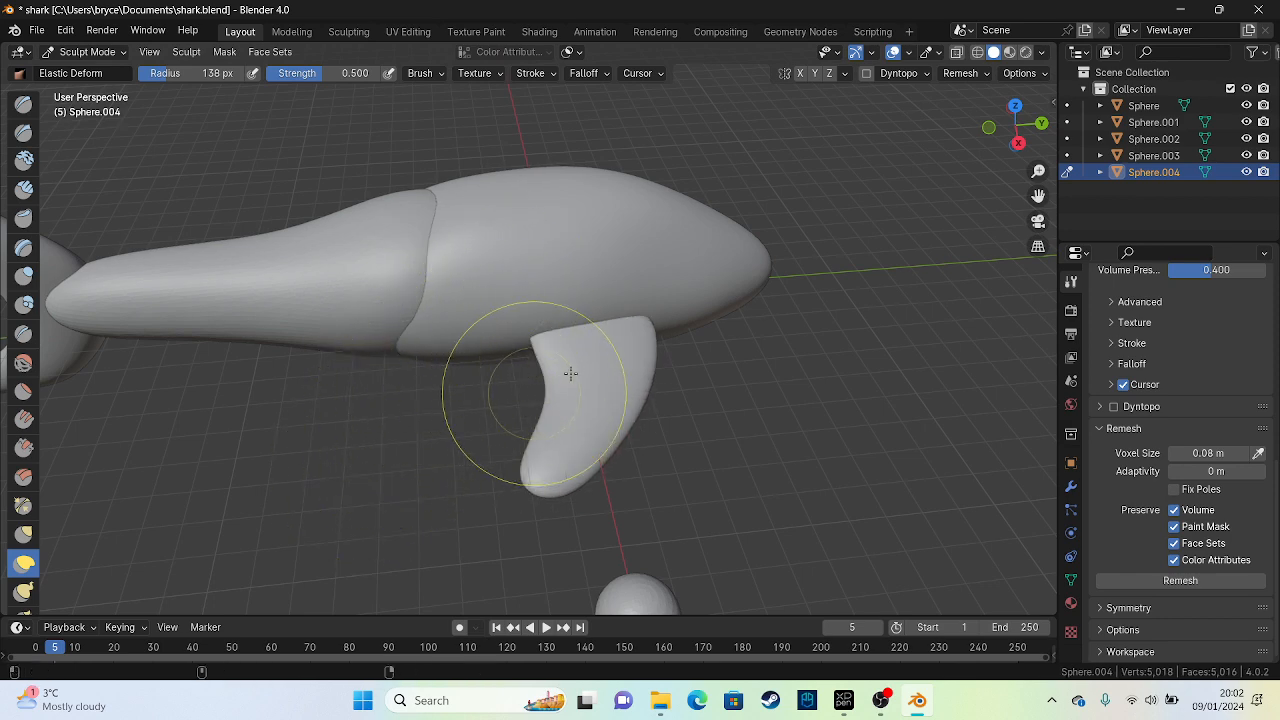
key("super")
key("super")
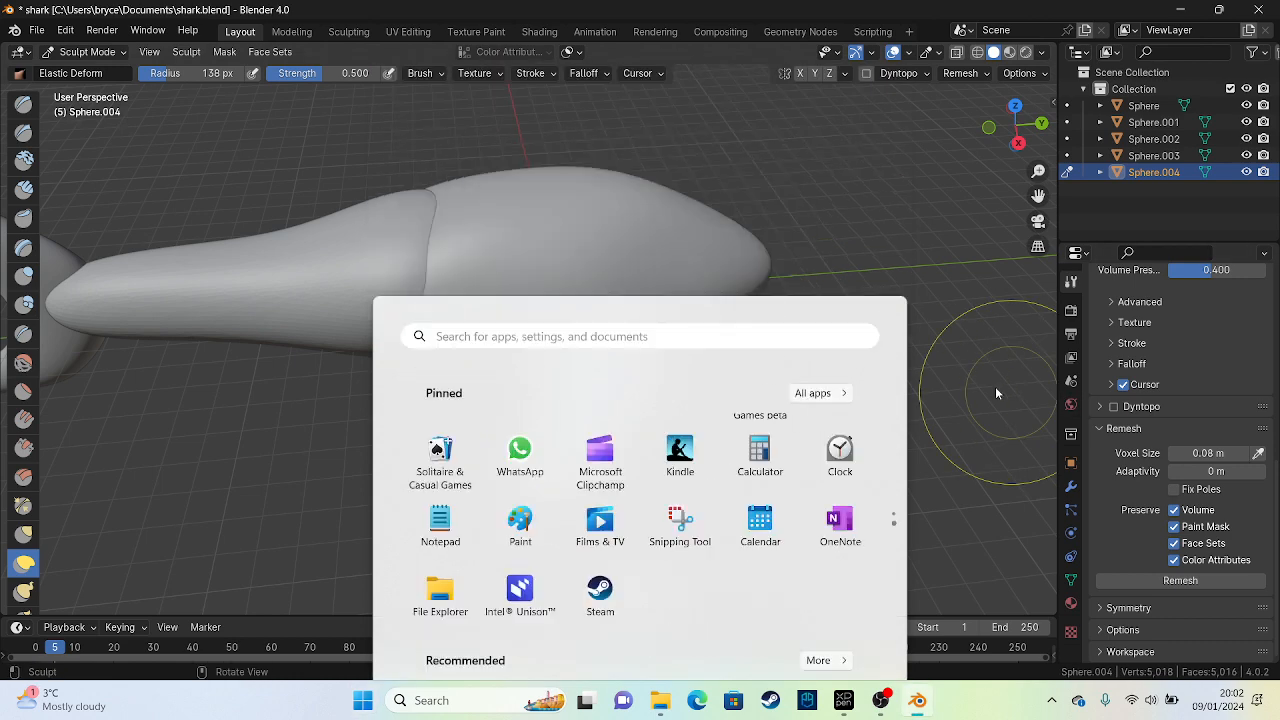
key("super")
key("super")
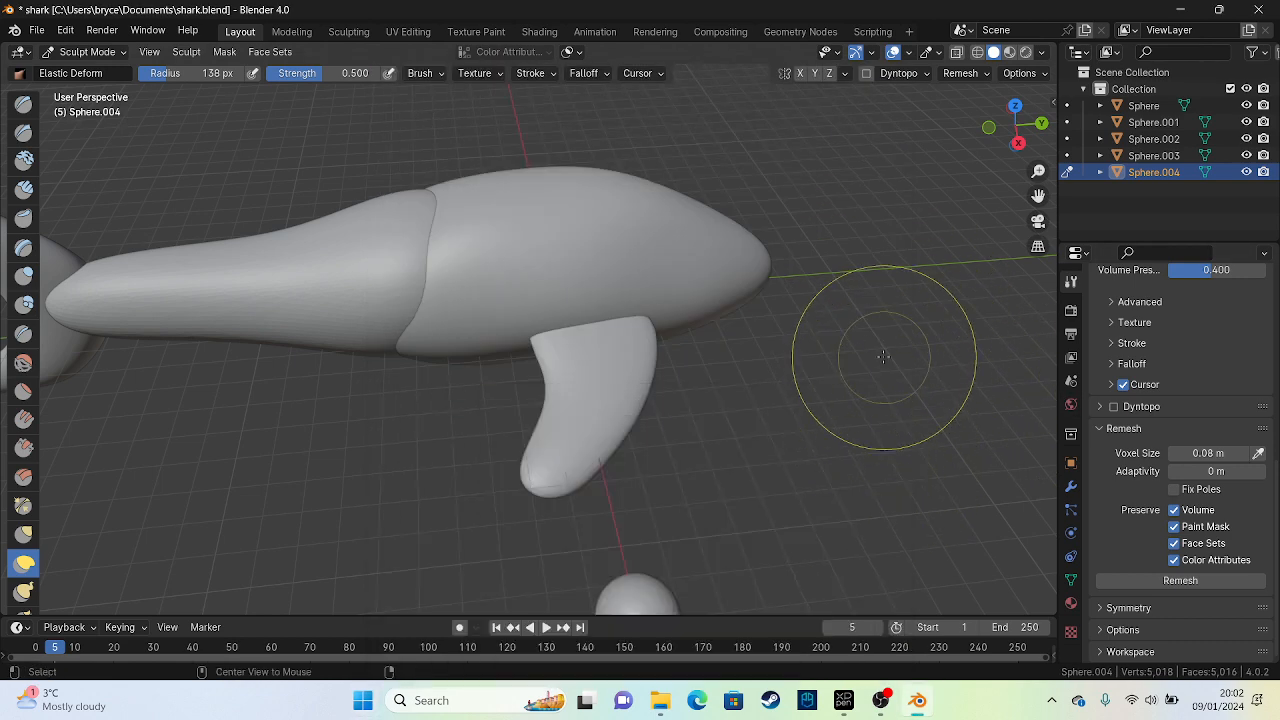
From the top view, widen the side fin's root toward the tail and sweep its tip backward
mouse_move(845, 353)
middle_mouse_down("shift")
mouse_move(850, 410)
mouse_move(828, 398)
mouse_move(791, 430)
mouse_move(689, 286)
middle_mouse_up("shift")
scroll(812, 376, "down", 1, "alt")
mouse_move(694, 344)
middle_mouse_down("alt")
mouse_move(476, 311)
mouse_move(485, 335)
mouse_move(329, 360)
middle_mouse_up("alt")
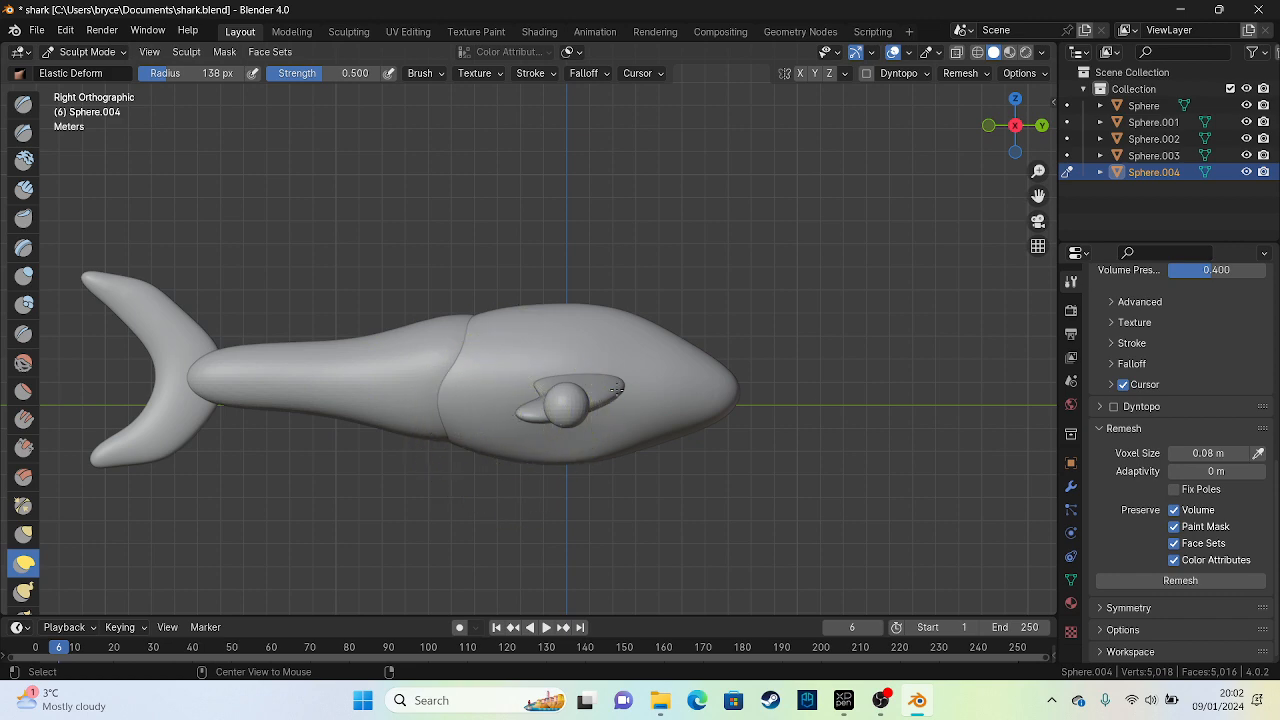
mouse_move(617, 390)
middle_mouse_down("alt")
mouse_move(563, 309)
mouse_move(529, 414)
mouse_move(403, 287)
mouse_move(566, 331)
mouse_move(528, 486)
mouse_move(491, 555)
mouse_move(543, 371)
mouse_move(581, 355)
middle_mouse_up("alt")
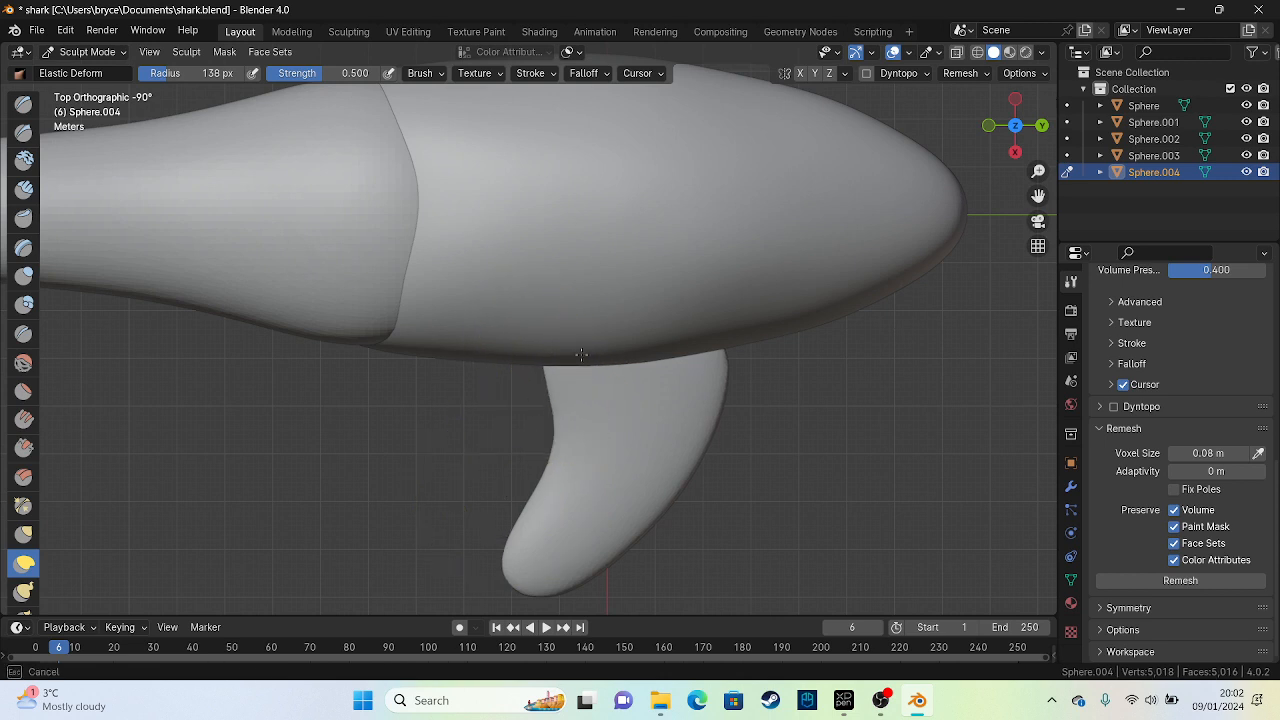
middle_click_drag(507, 376, 493, 377, "alt")
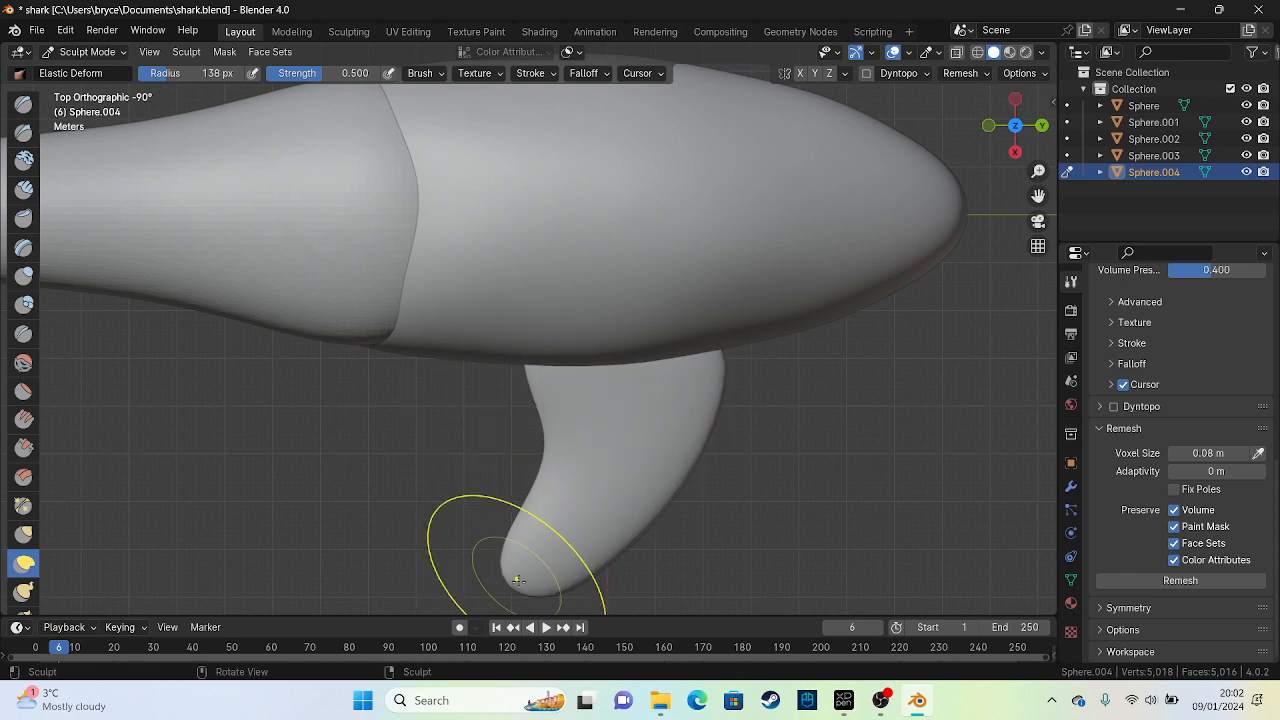
left_click_drag(518, 580, 376, 525)
mouse_move(535, 513)
left_mouse_down()
mouse_move(652, 513)
mouse_move(723, 567)
mouse_move(733, 555)
left_mouse_up()
Pull the front of the side fin's root toward the nose and straighten its leading edge, leaving a narrow swept tip
left_click_drag(722, 432, 698, 384)
left_click_drag(697, 384, 792, 378)
mouse_move(674, 538)
left_mouse_down()
mouse_move(550, 527)
mouse_move(668, 460)
left_mouse_up()
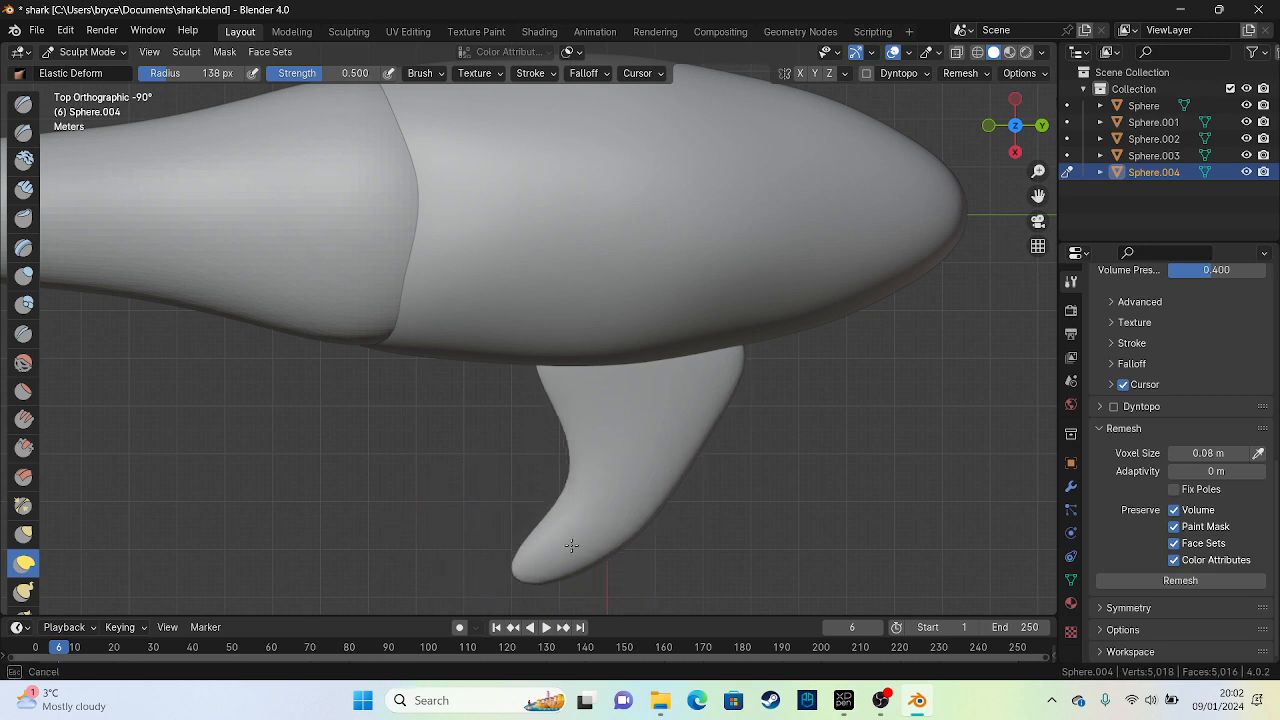
left_click_drag(651, 508, 680, 532)
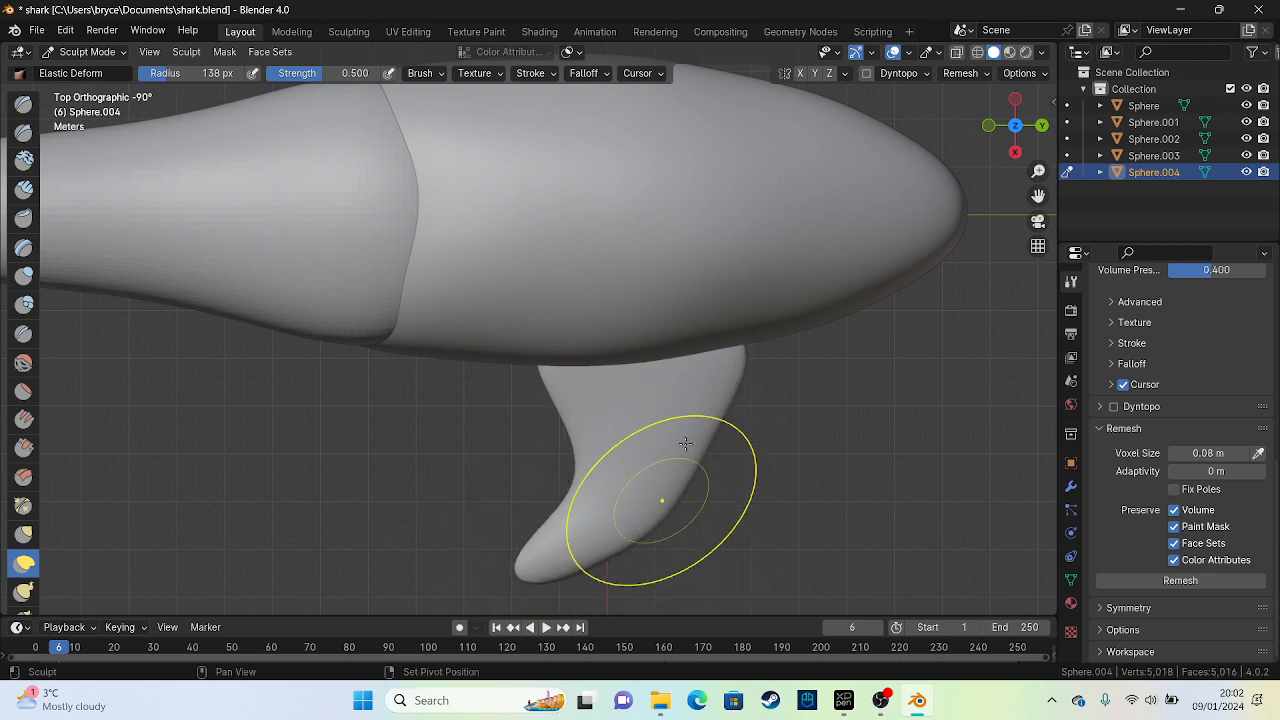
left_click_drag(678, 446, 644, 418, "shift")
From the right view, bend the side fin's rear tip downward with a 206 px Elastic Deform brush
middle_click_drag(642, 418, 800, 409, "alt")
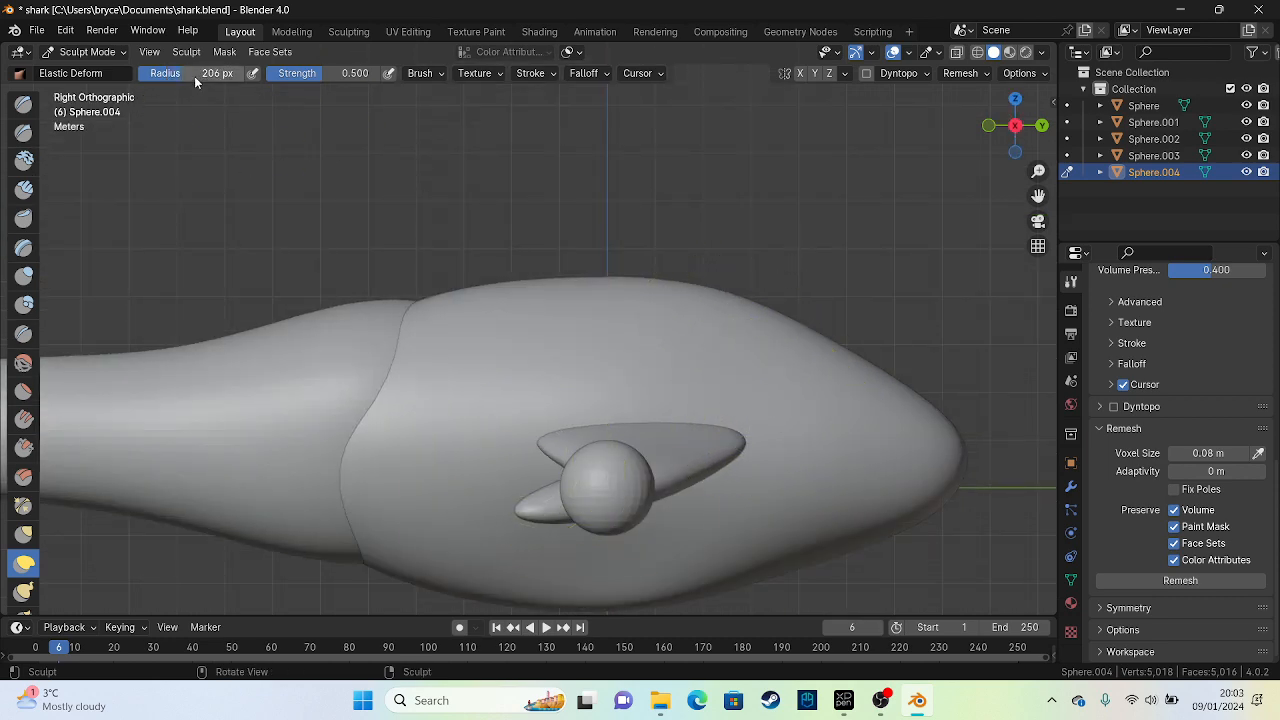
left_click_drag(566, 511, 567, 596)
left_click_drag(655, 446, 645, 389)
left_click_drag(727, 443, 731, 449)
left_click_drag(548, 547, 566, 582)
left_click_drag(628, 502, 641, 516)
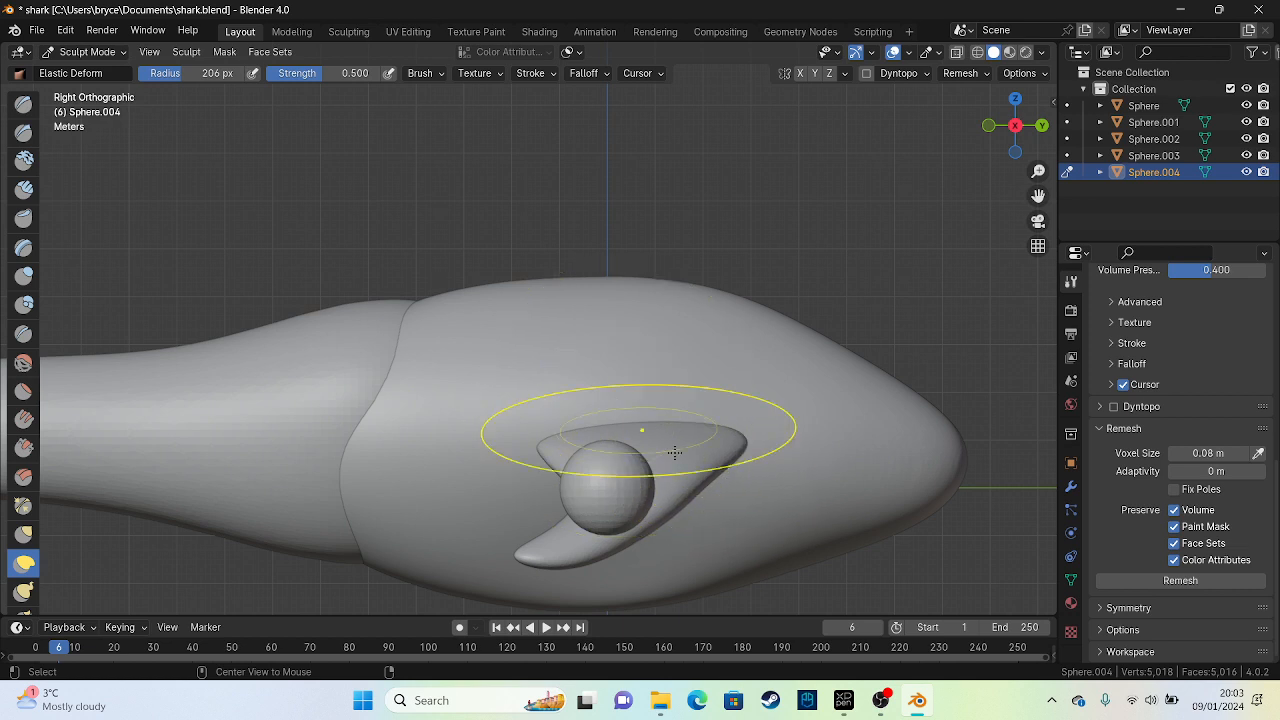
From the back view, thin the outer half of the side fin by pushing its underside upward
middle_click_drag(598, 440, 622, 443, "alt")
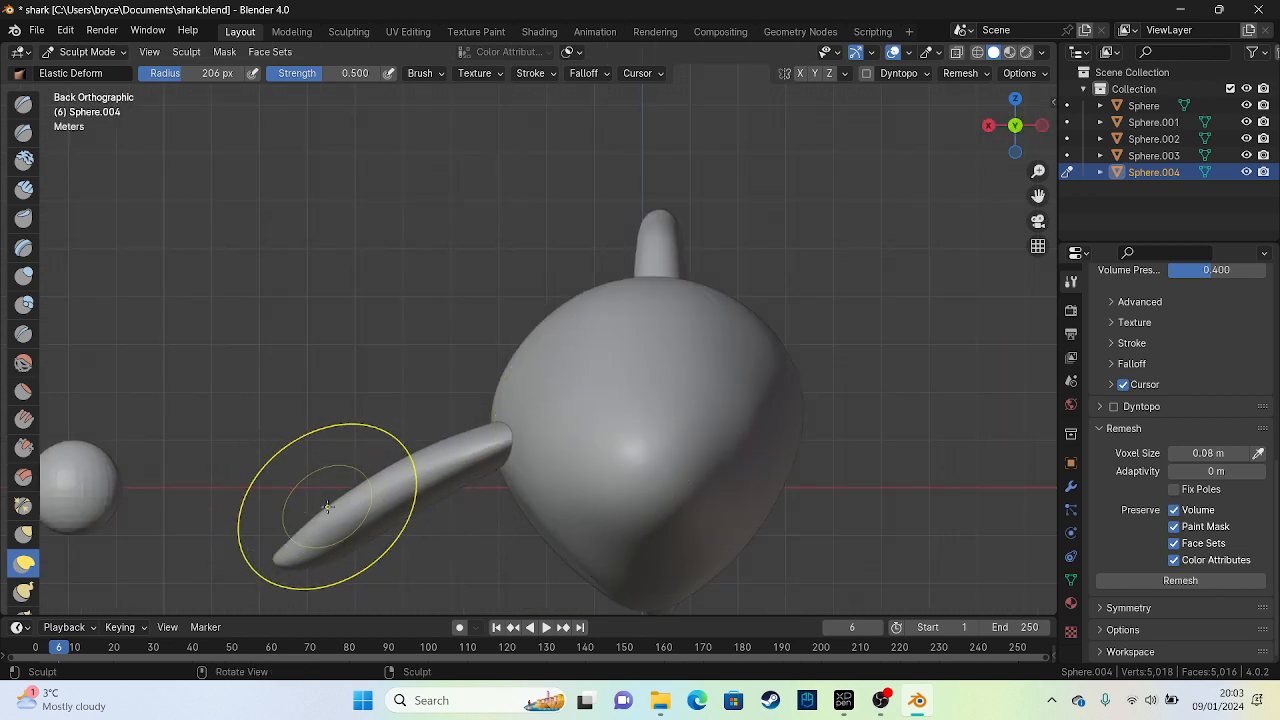
mouse_move(345, 532)
left_mouse_down()
mouse_move(317, 482)
mouse_move(320, 522)
mouse_move(312, 508)
mouse_move(337, 532)
mouse_move(324, 502)
mouse_move(346, 530)
mouse_move(318, 518)
mouse_move(348, 513)
mouse_move(342, 485)
left_mouse_up()
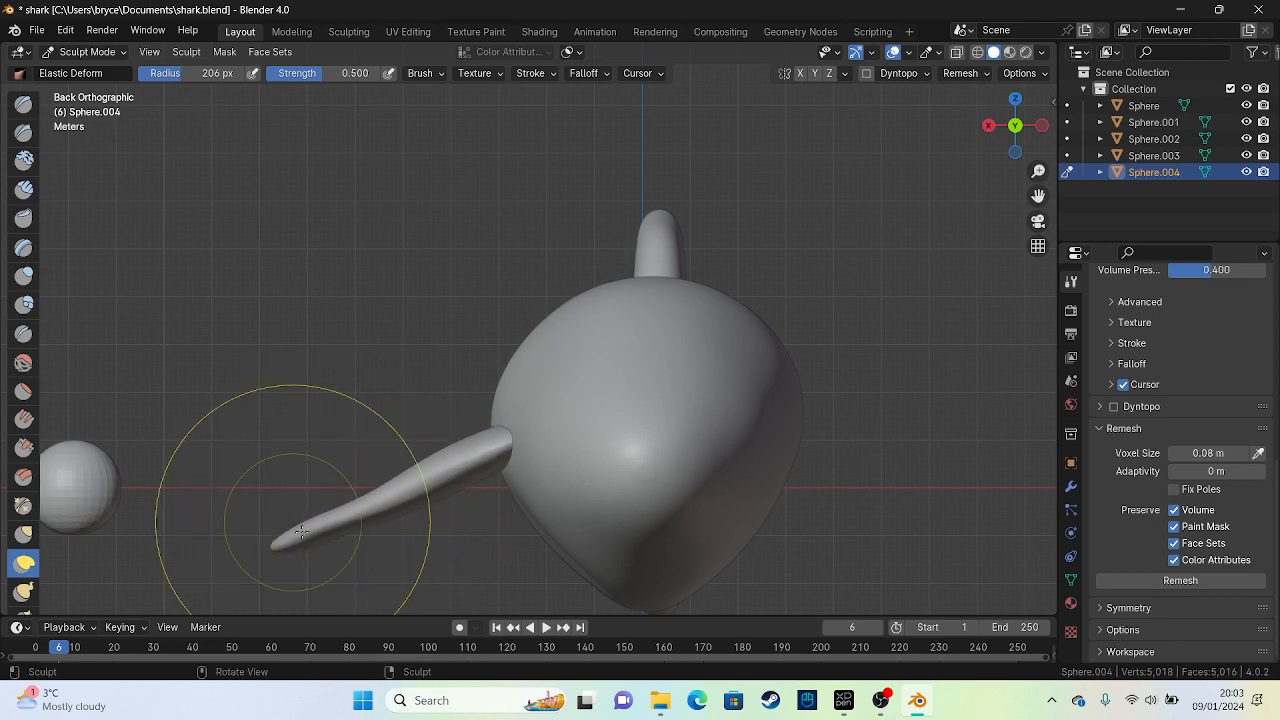
left_click_drag(314, 582, 308, 536)
left_click_drag(405, 488, 413, 470)
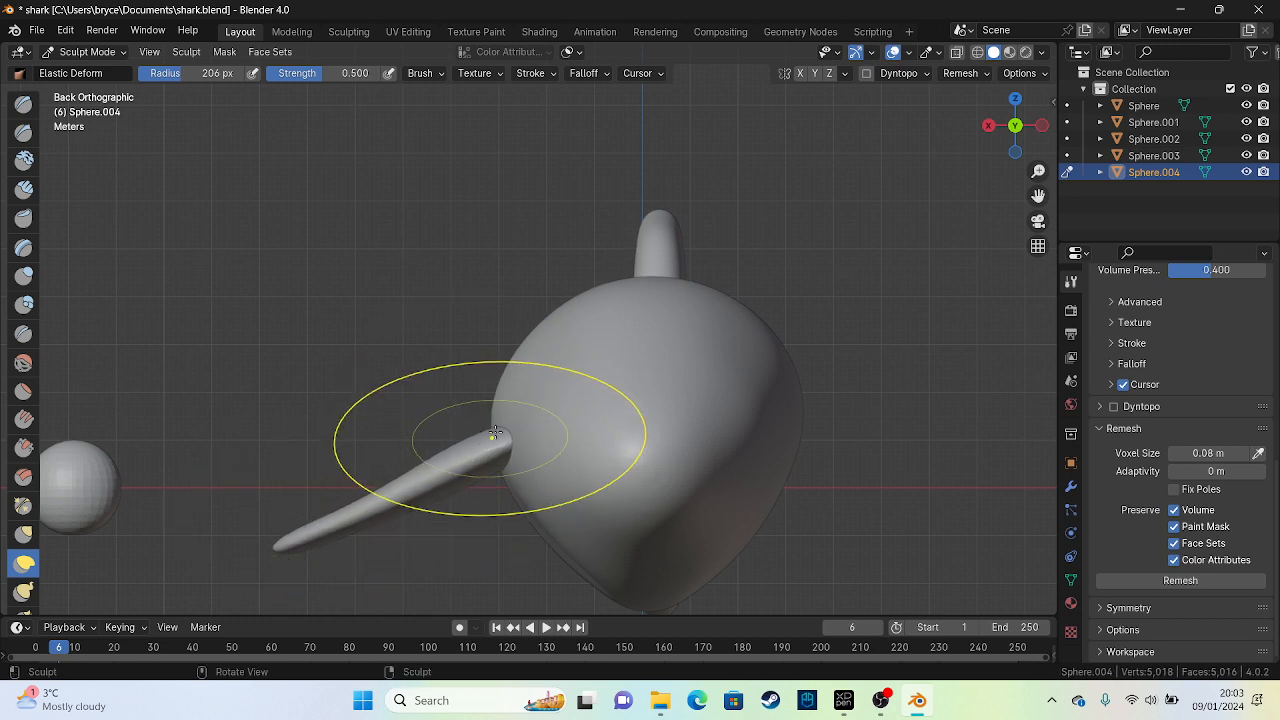
Reshape the side fin's root where it meets the body, slimming it and raising it slightly
mouse_move(492, 438)
left_mouse_down()
mouse_move(494, 422)
mouse_move(508, 491)
left_mouse_up()
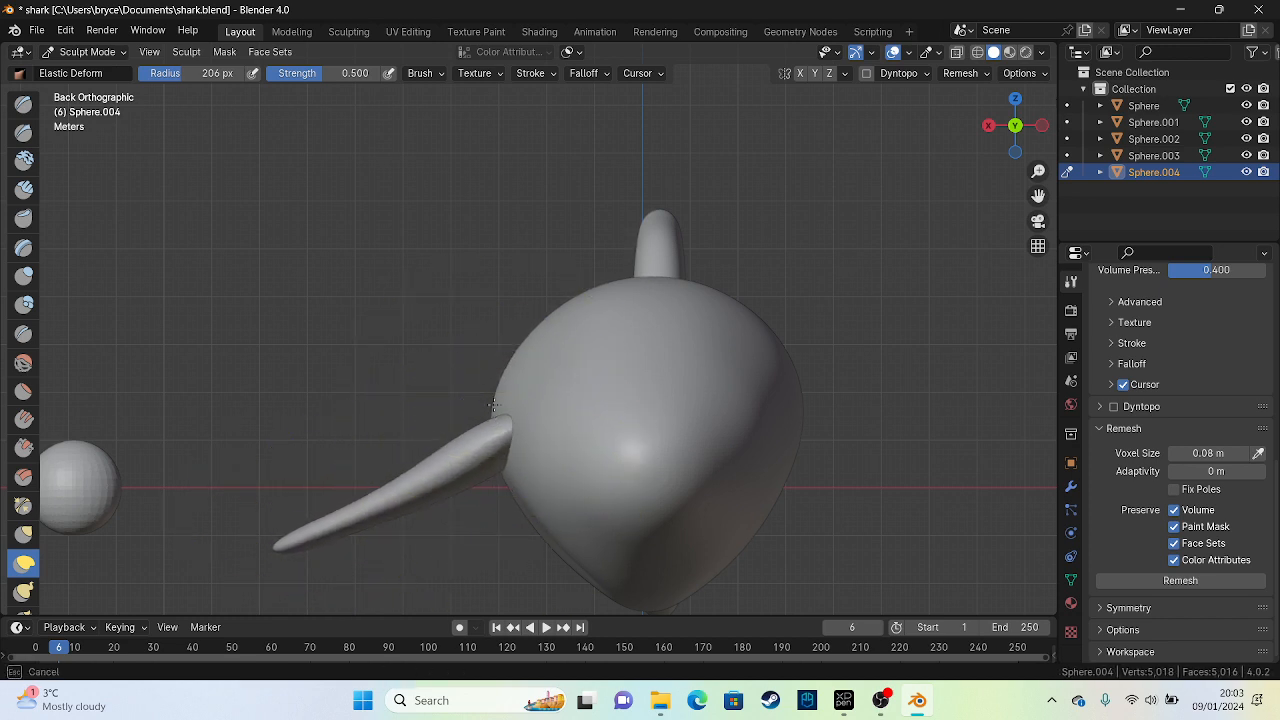
left_click_drag(493, 405, 487, 407)
left_click_drag(483, 463, 419, 483)
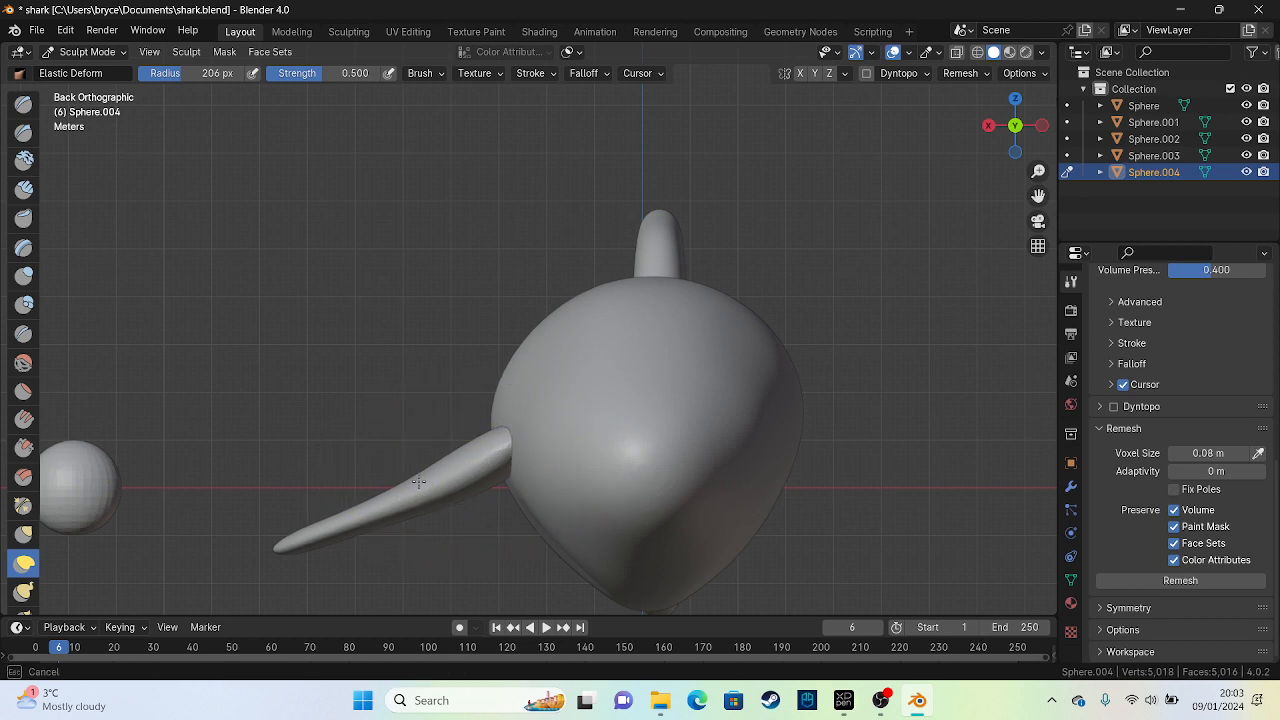
left_click_drag(305, 532, 305, 533)
mouse_move(503, 458)
left_mouse_down()
mouse_move(418, 497)
mouse_move(446, 449)
mouse_move(499, 437)
left_mouse_up()
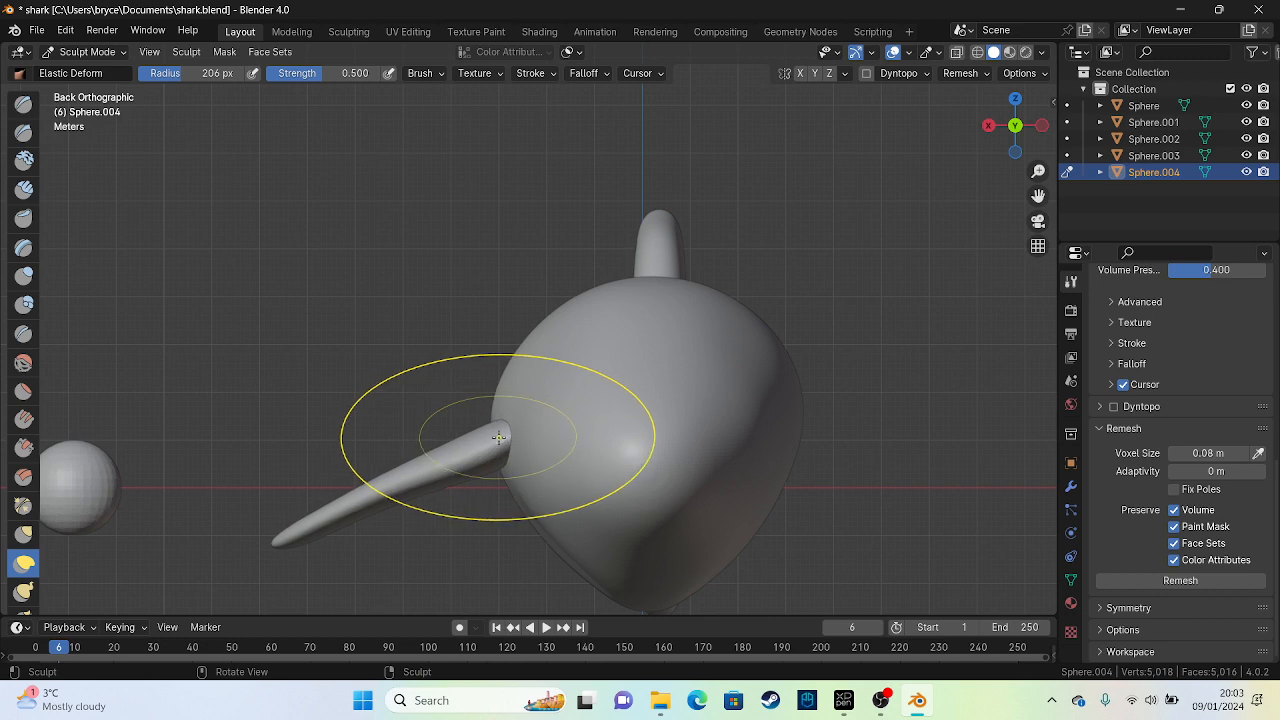
Switch to Object Mode and scale the side fin down uniformly to about 0.85
middle_click_drag(499, 437, 586, 500)
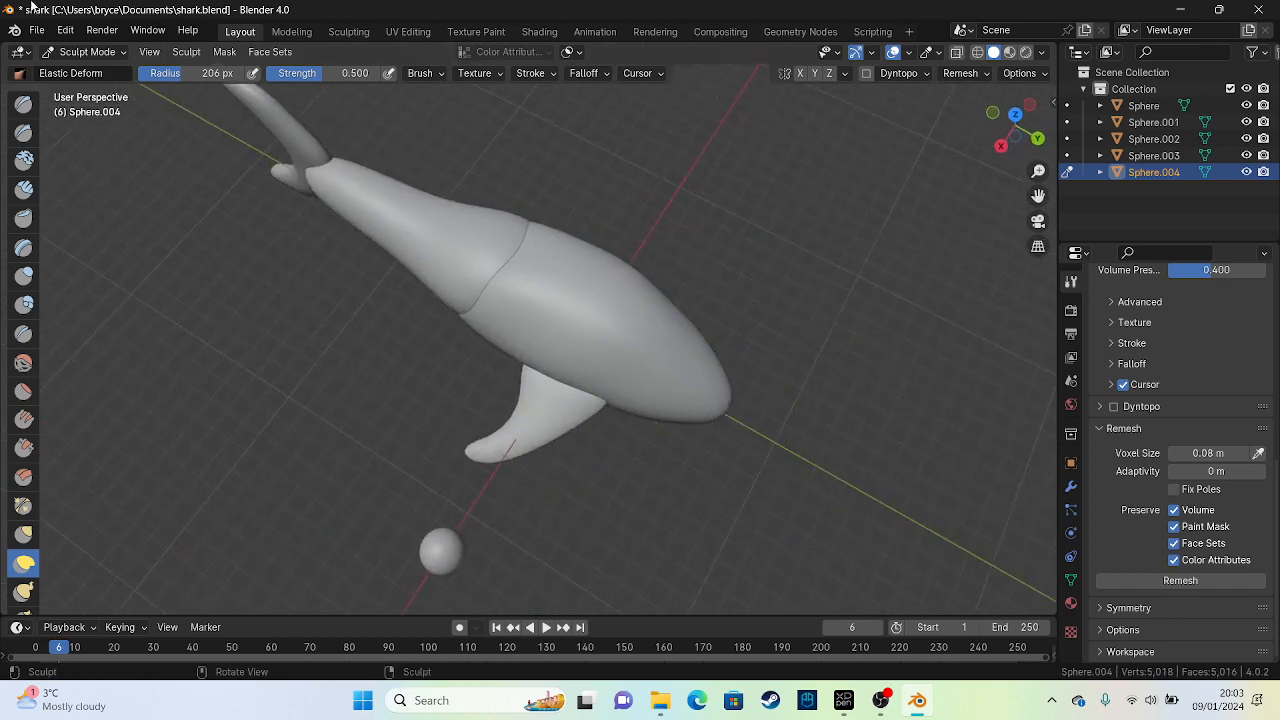
left_click(80, 52)
left_click(95, 72)
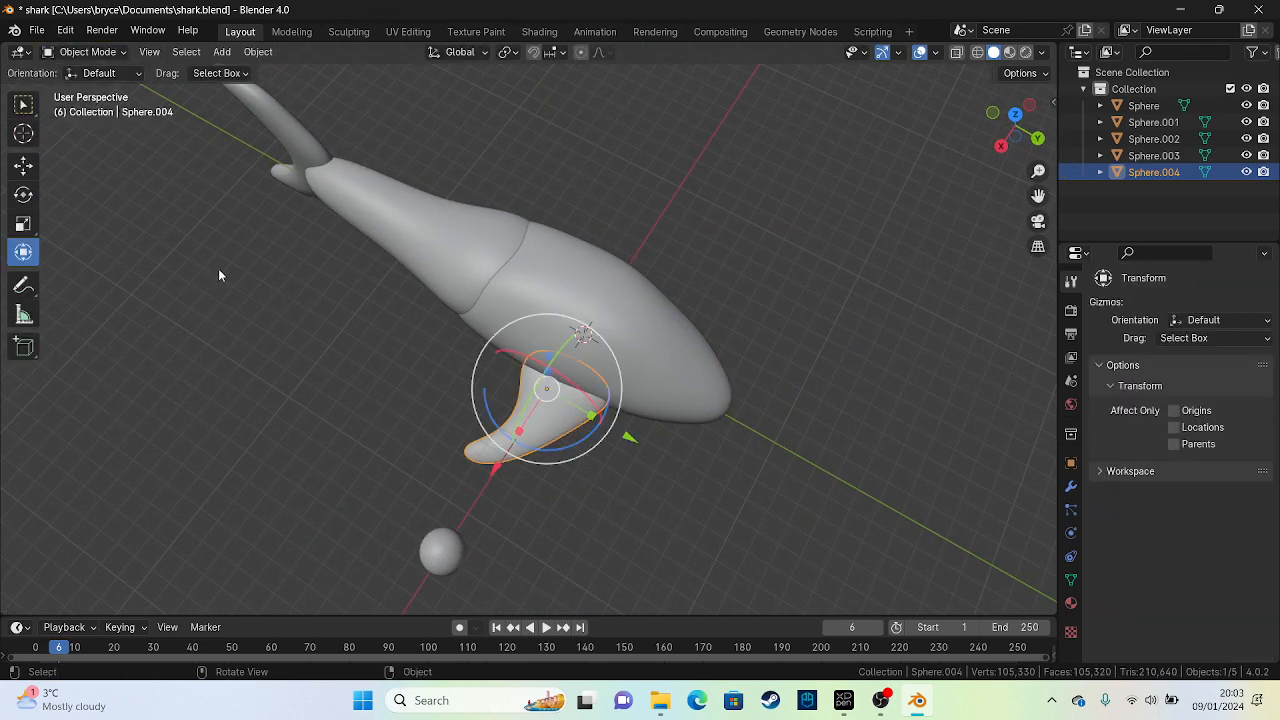
key("s")
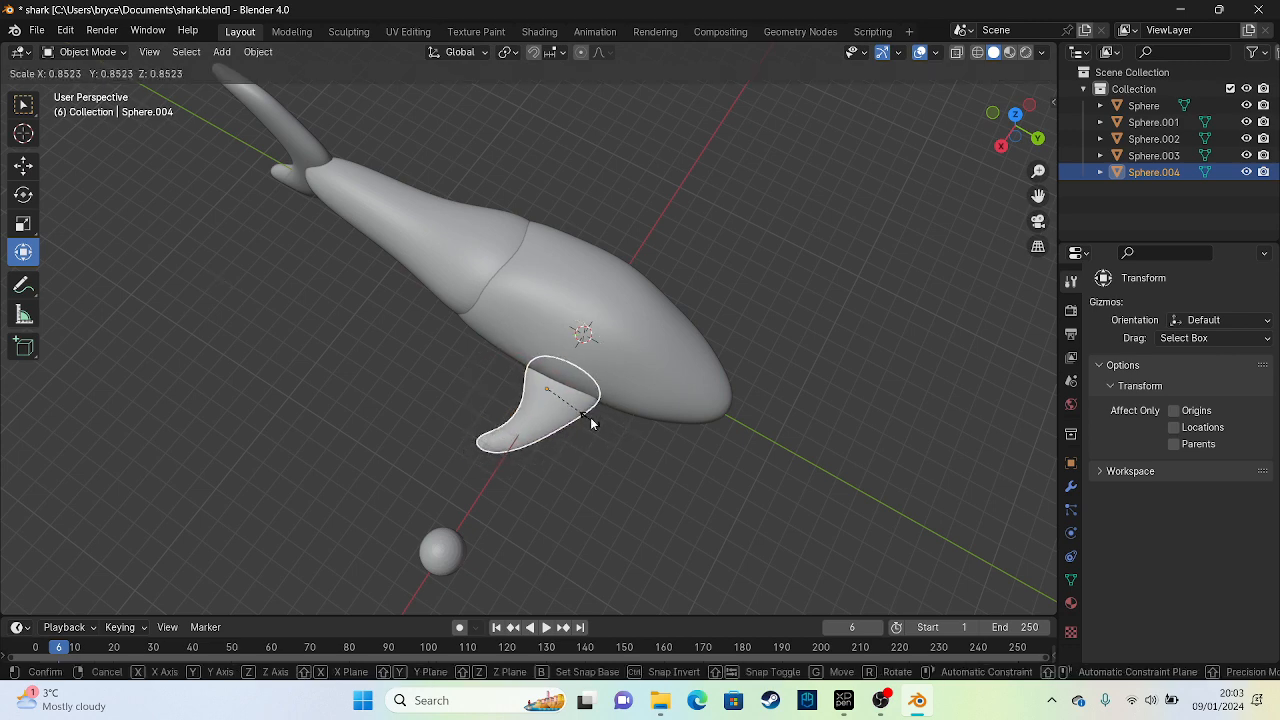
left_click(591, 424)
Shorten the side fin along X to about 0.83 and move it slightly outward from the body
key("s")
key("x")
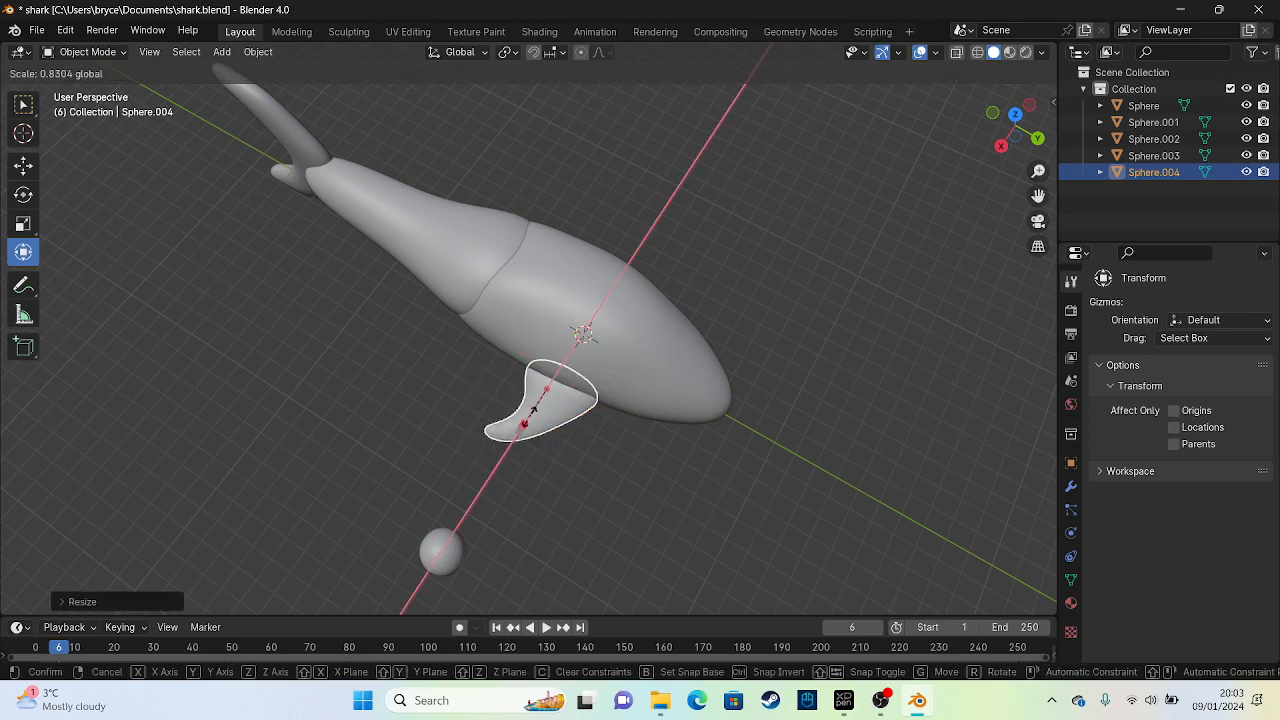
left_click(533, 410)
mouse_move(630, 439)
left_mouse_down()
mouse_move(641, 446)
mouse_move(628, 446)
left_mouse_up()
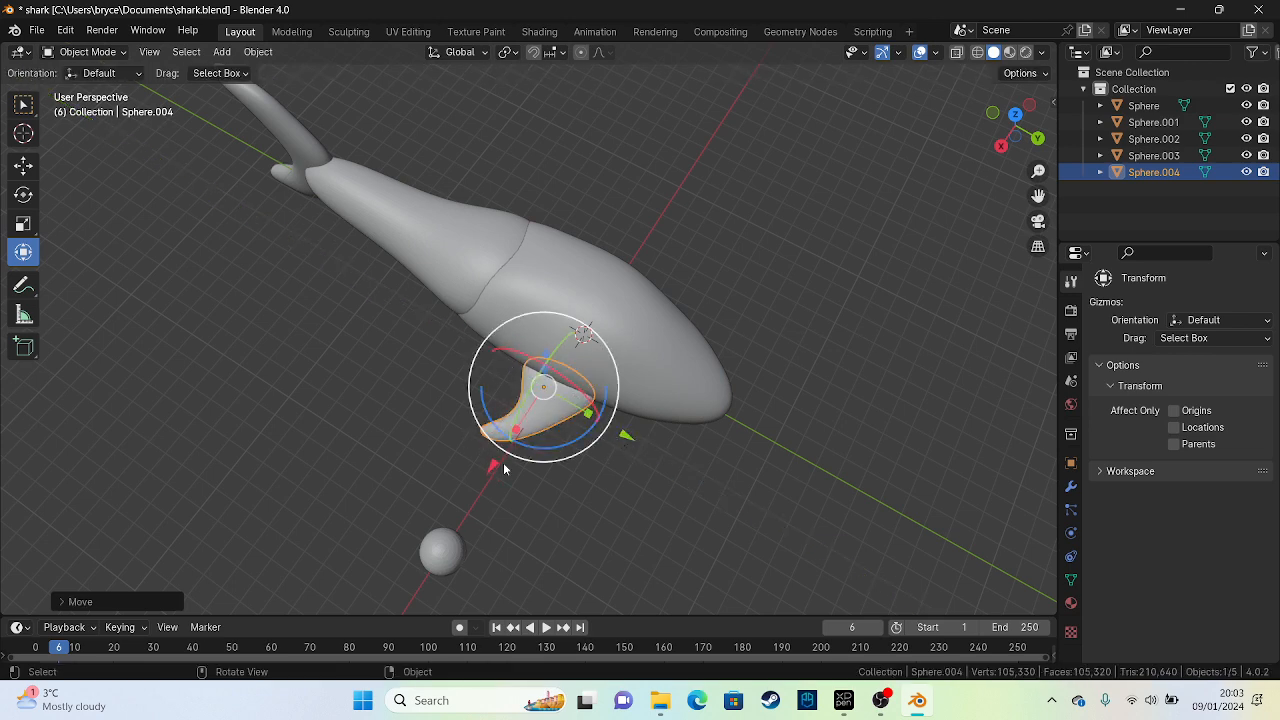
mouse_move(504, 469)
left_mouse_down()
mouse_move(516, 455)
mouse_move(499, 474)
left_mouse_up()
Select the front body section, enlarge it slightly and widen it along X
left_click(621, 343)
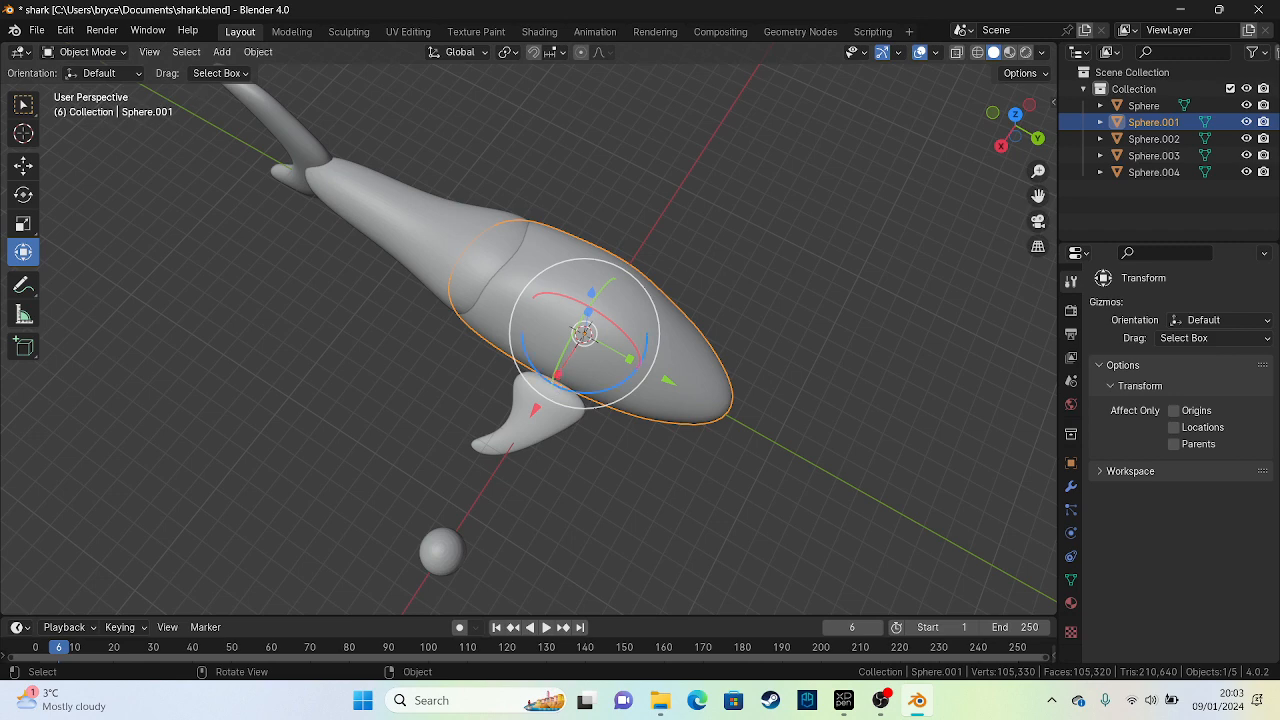
key("s")
left_click(690, 471)
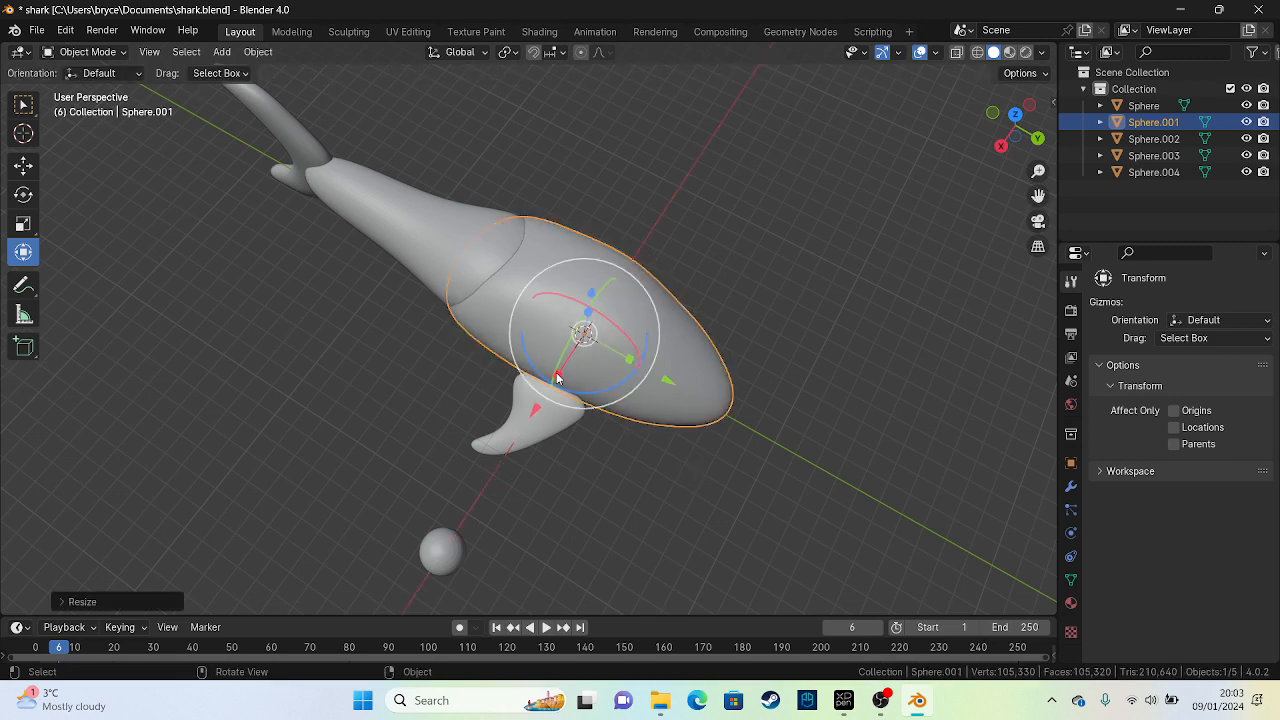
left_click_drag(558, 378, 616, 348)
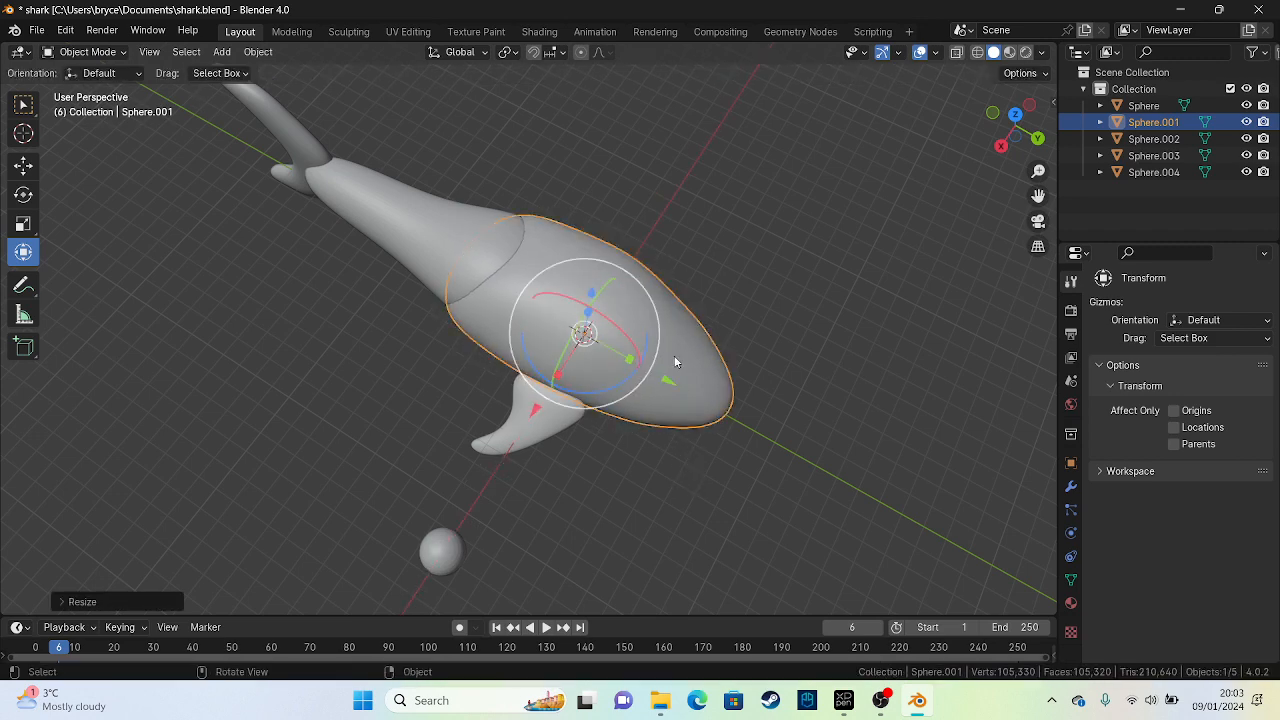
Sculpt the front body with X-mirrored Elastic Deform, adjusting its sides and tucking its rear edge into the tail section
left_click(121, 52)
left_click(111, 108)
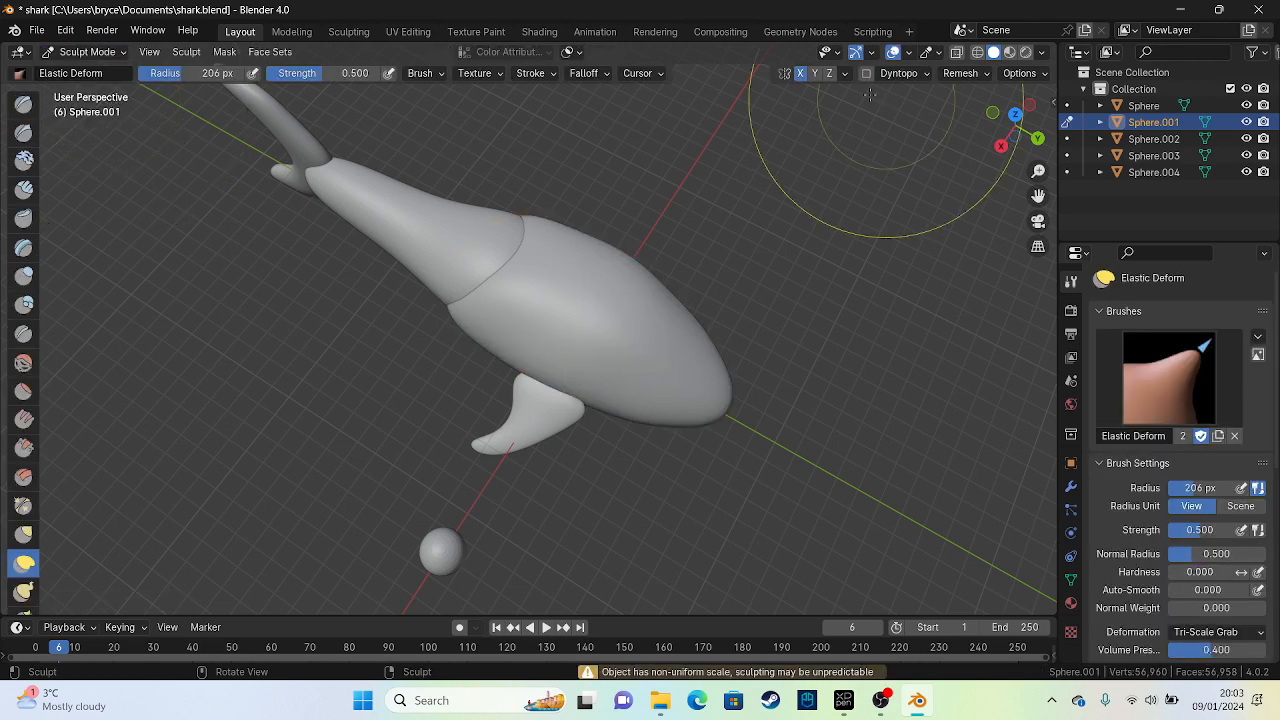
mouse_move(560, 364)
left_mouse_down()
mouse_move(439, 500)
mouse_move(481, 442)
left_mouse_up()
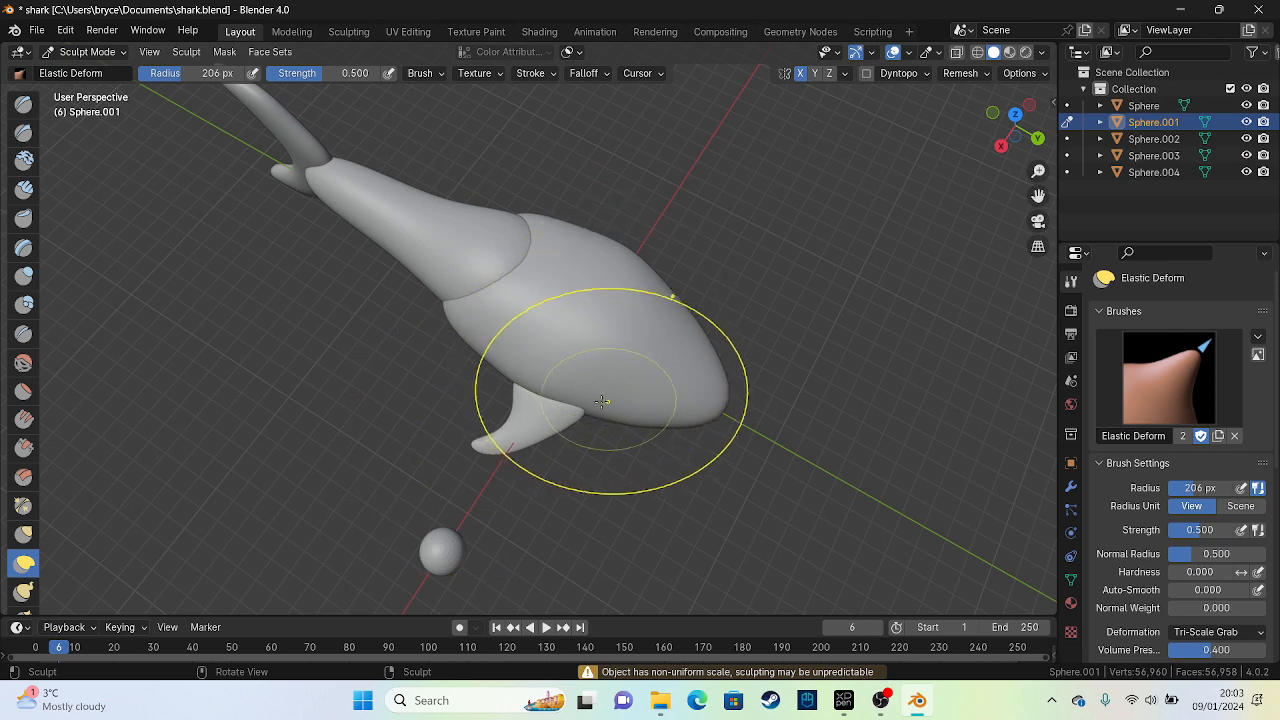
left_click_drag(609, 393, 610, 352)
left_click_drag(538, 220, 476, 260)
left_click_drag(428, 310, 450, 293)
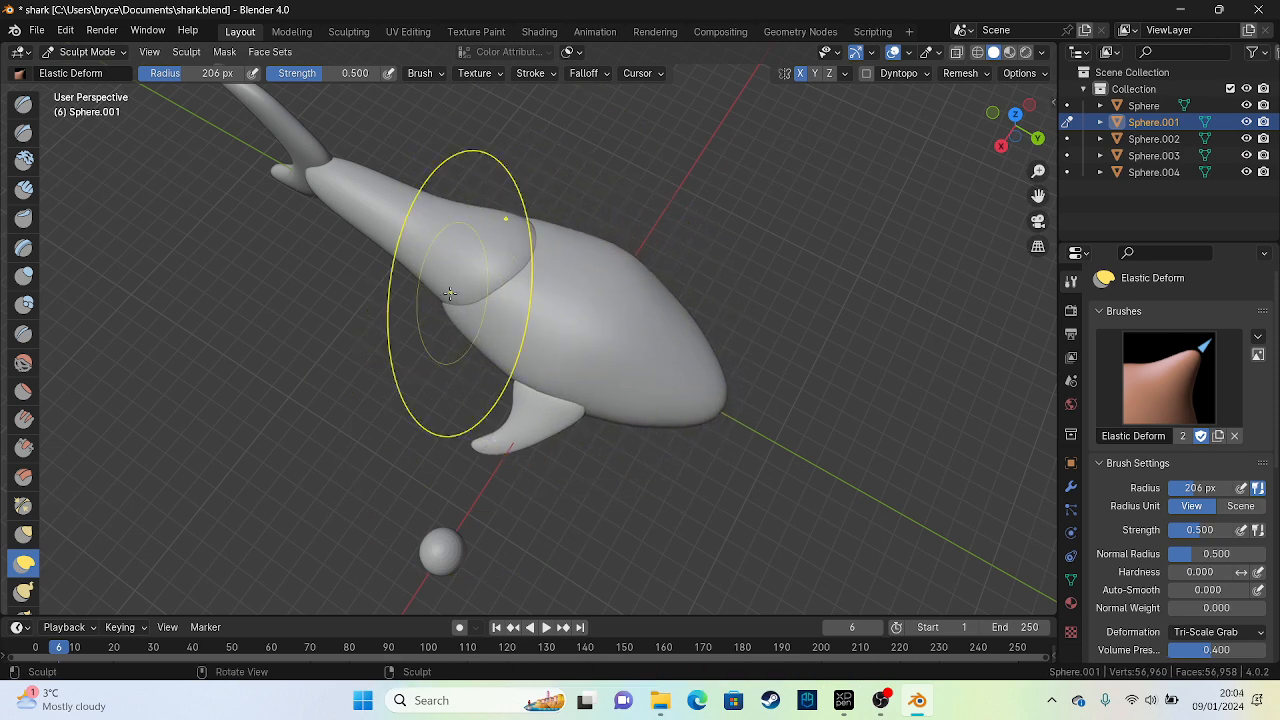
Switch to Object Mode and scale the side fin up slightly
left_click(88, 52)
left_click(90, 76)
left_click(539, 433)
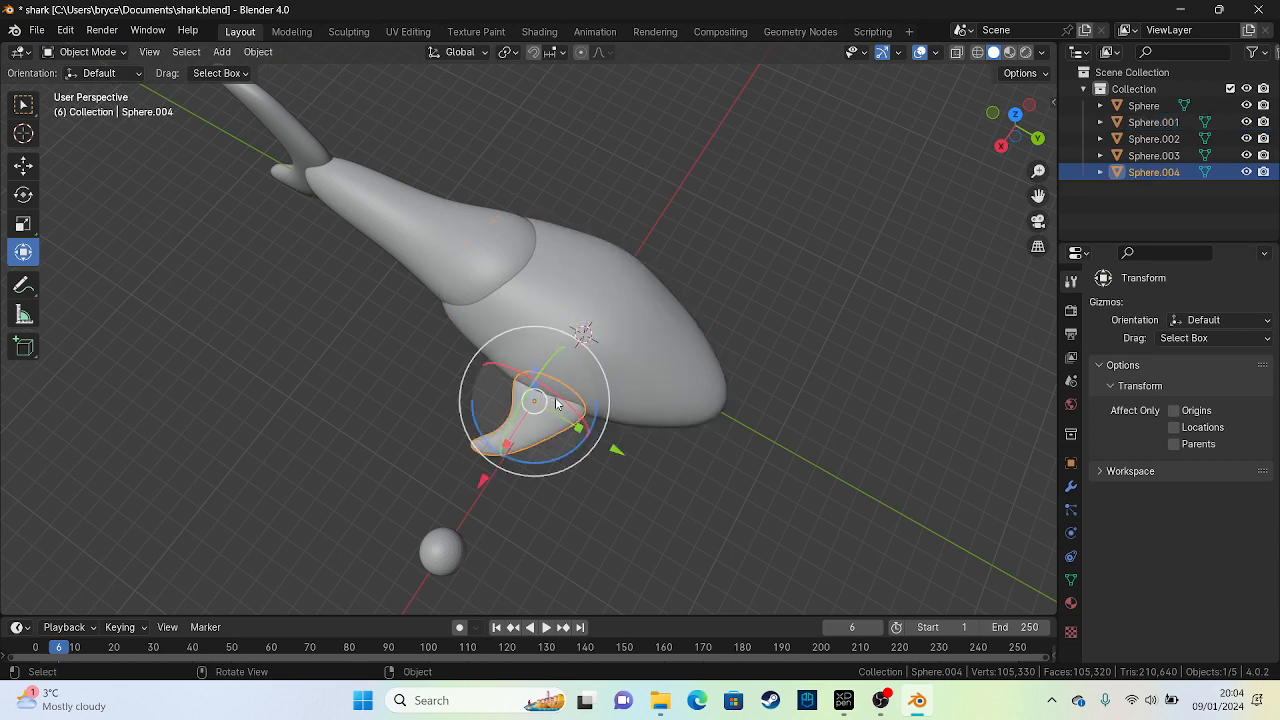
key("s")
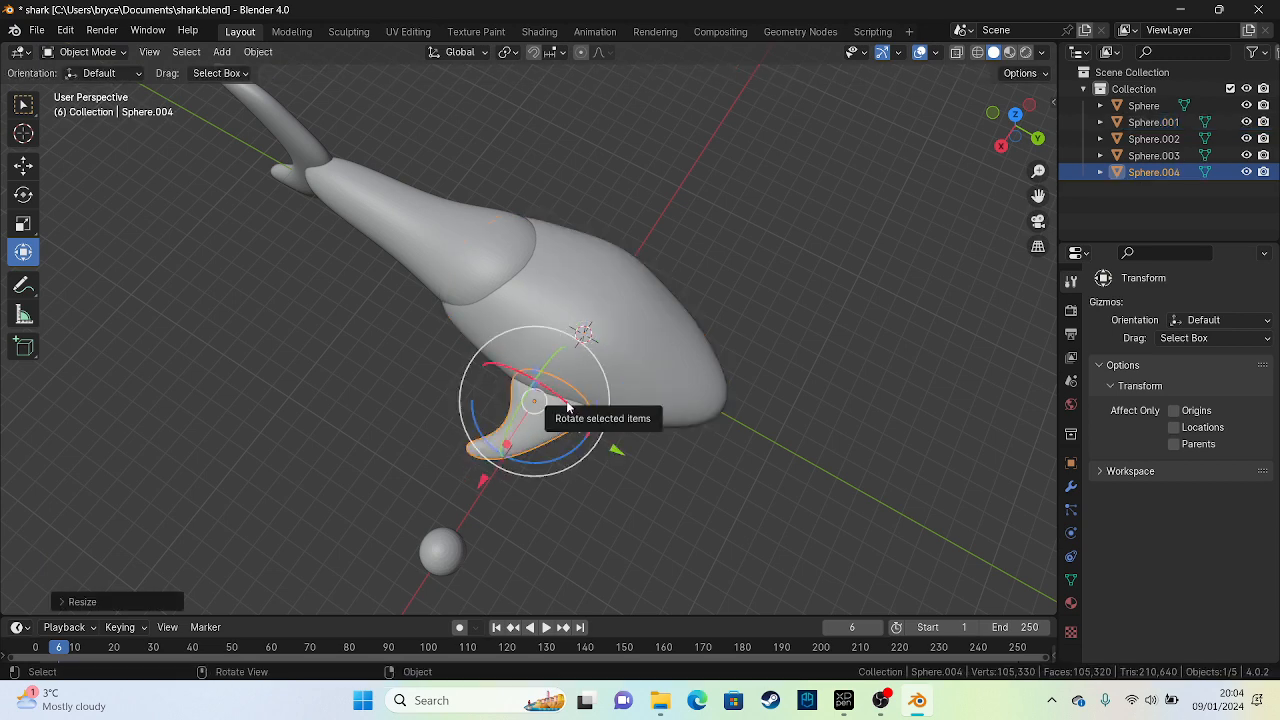
middle_click_drag(566, 400, 453, 284)
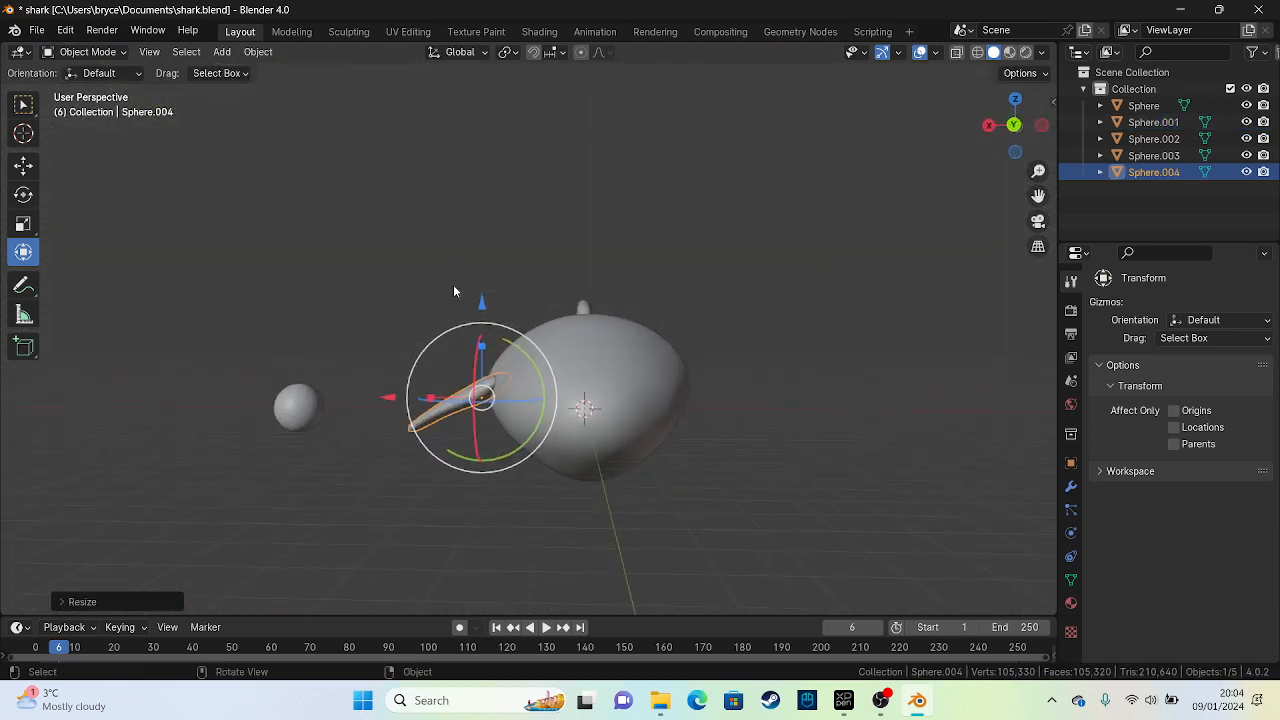
left_click(453, 284)
Duplicate the side fin in place and mirror the copy along X
middle_click_drag(669, 332, 479, 419)
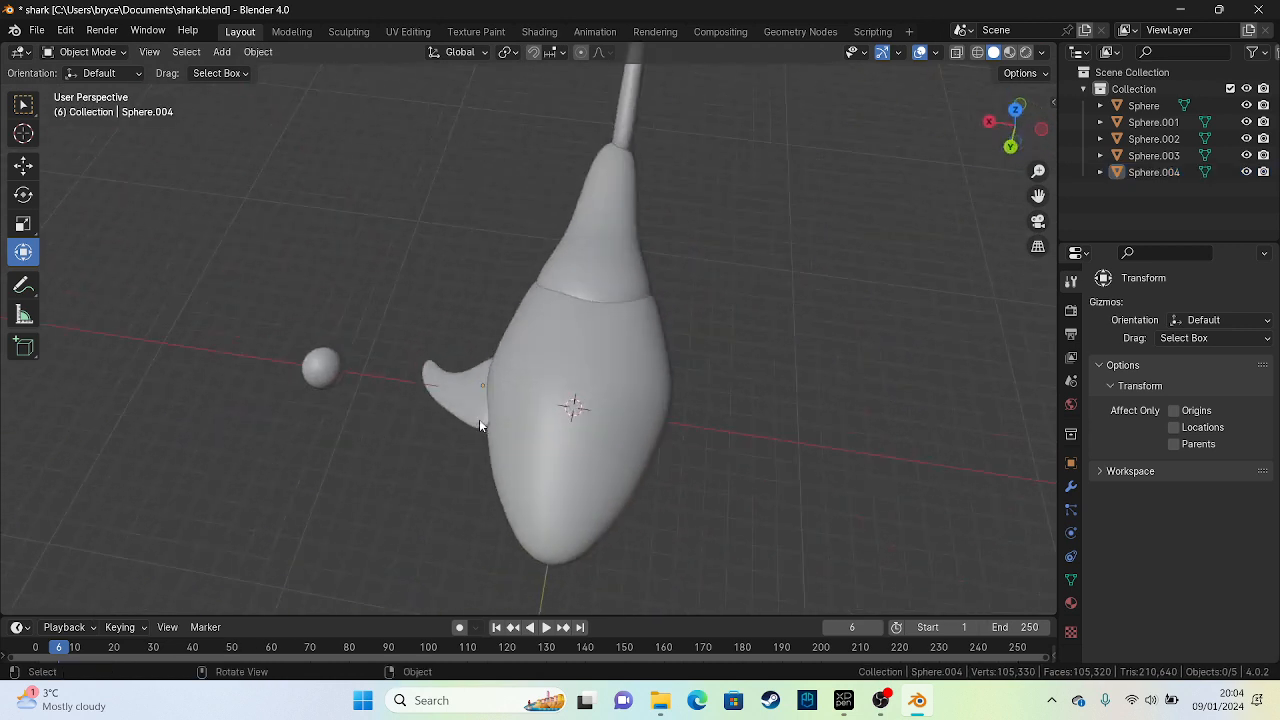
left_click(479, 424)
key("ctrl+c")
key("ctrl+v")
right_click(472, 425)
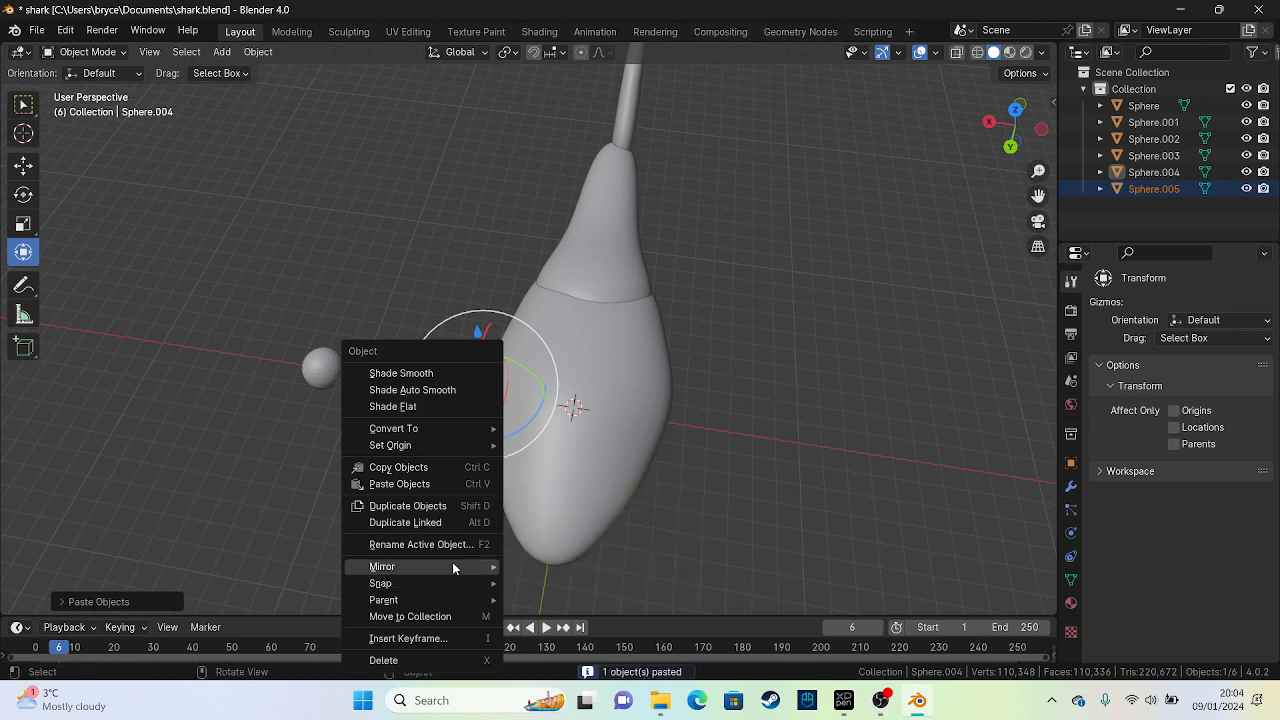
mouse_move(452, 566)
left_click(571, 482)
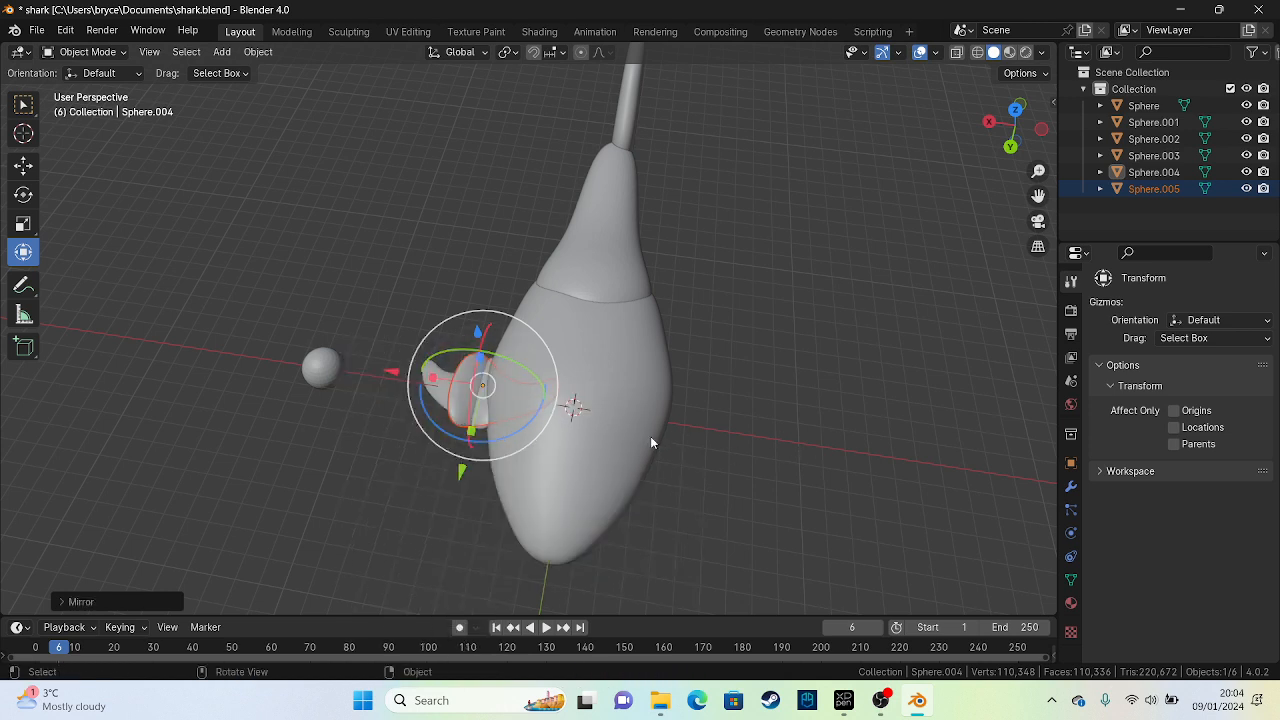
Move the mirrored fin along X to the opposite side of the body, aligning it symmetrically with the original fin
left_click_drag(391, 377, 598, 407)
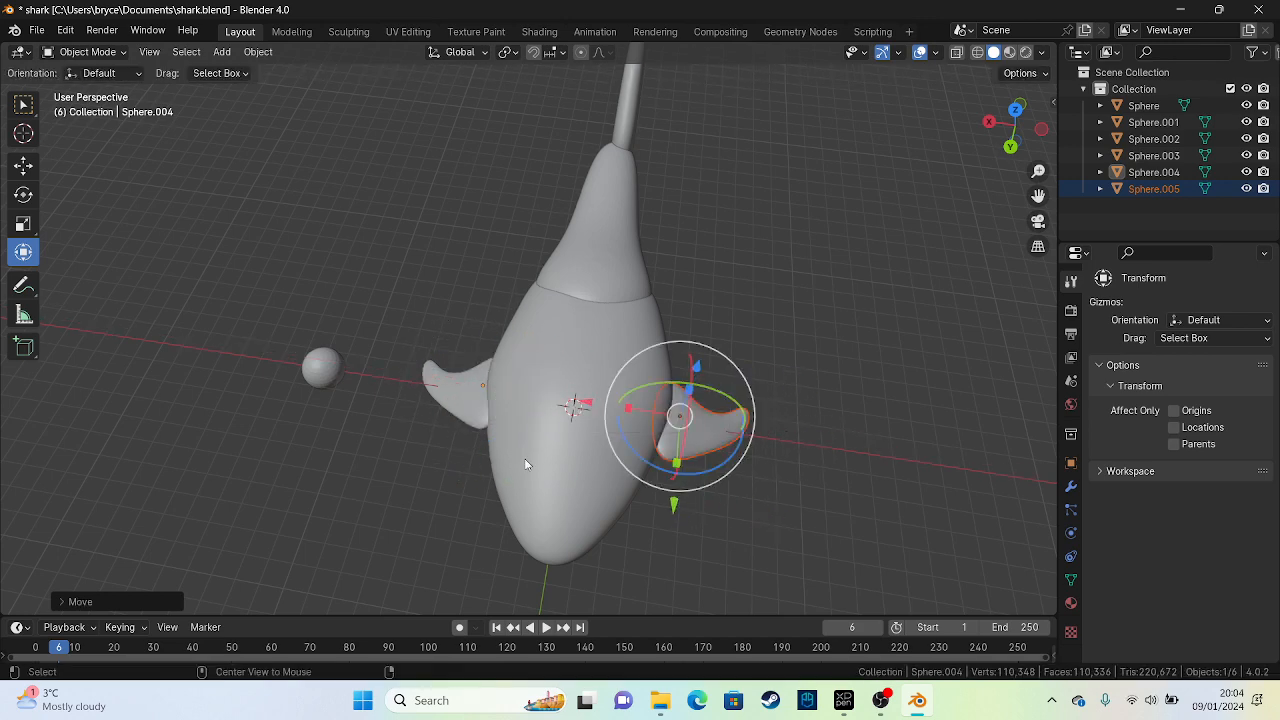
middle_click_drag(526, 466, 564, 385, "alt")
middle_click_drag(508, 491, 503, 386, "alt")
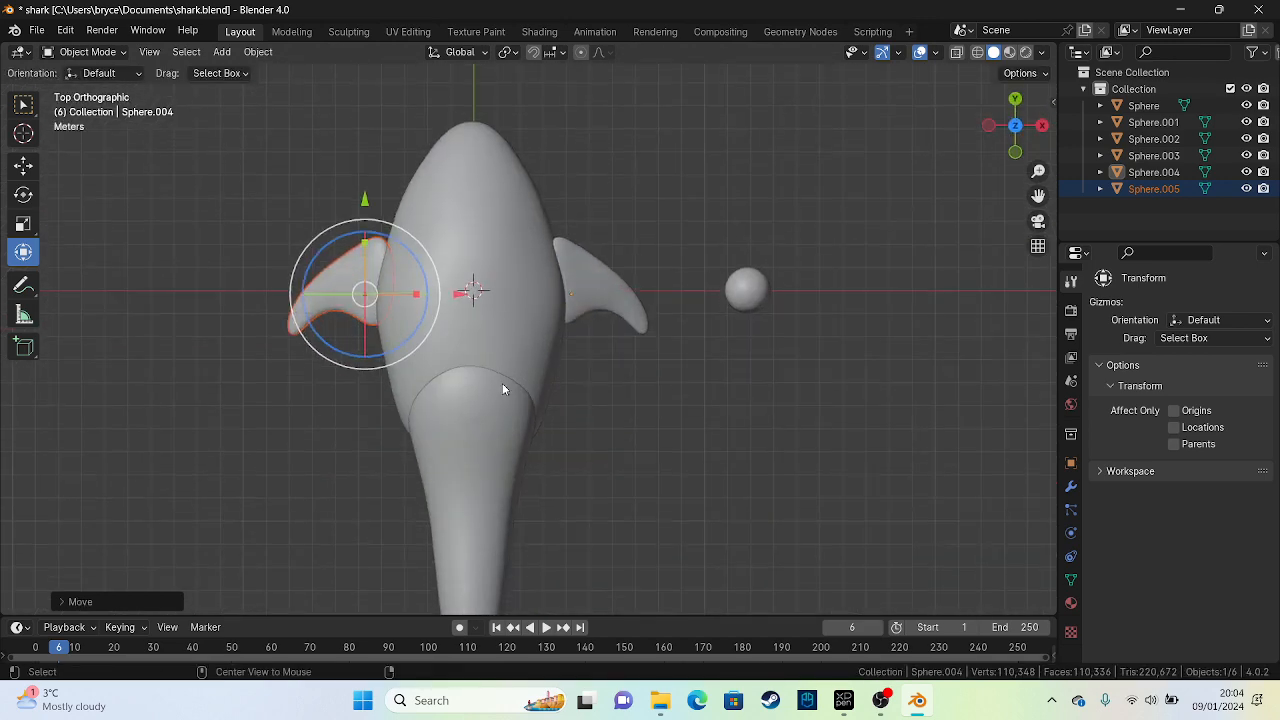
left_click_drag(461, 293, 467, 294)
left_click(588, 382)
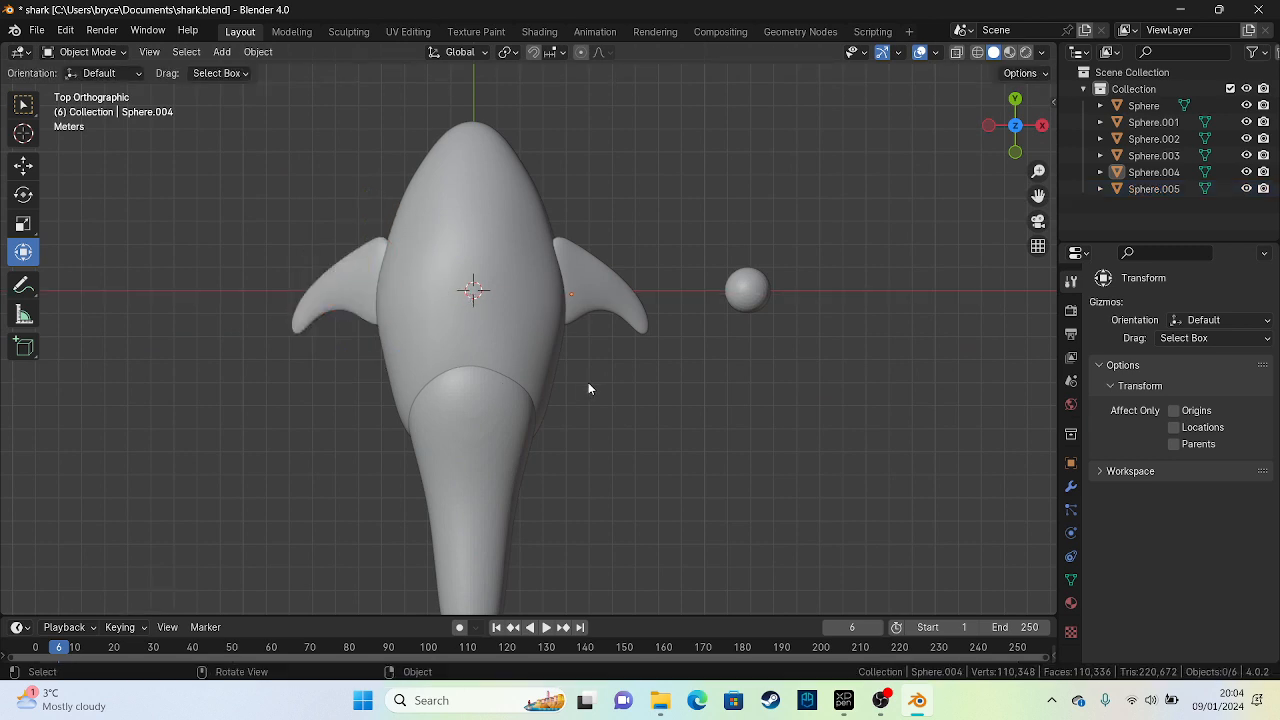
Select both side fins and stretch them slightly along Y toward the tail
left_click(370, 295)
left_click(581, 293)
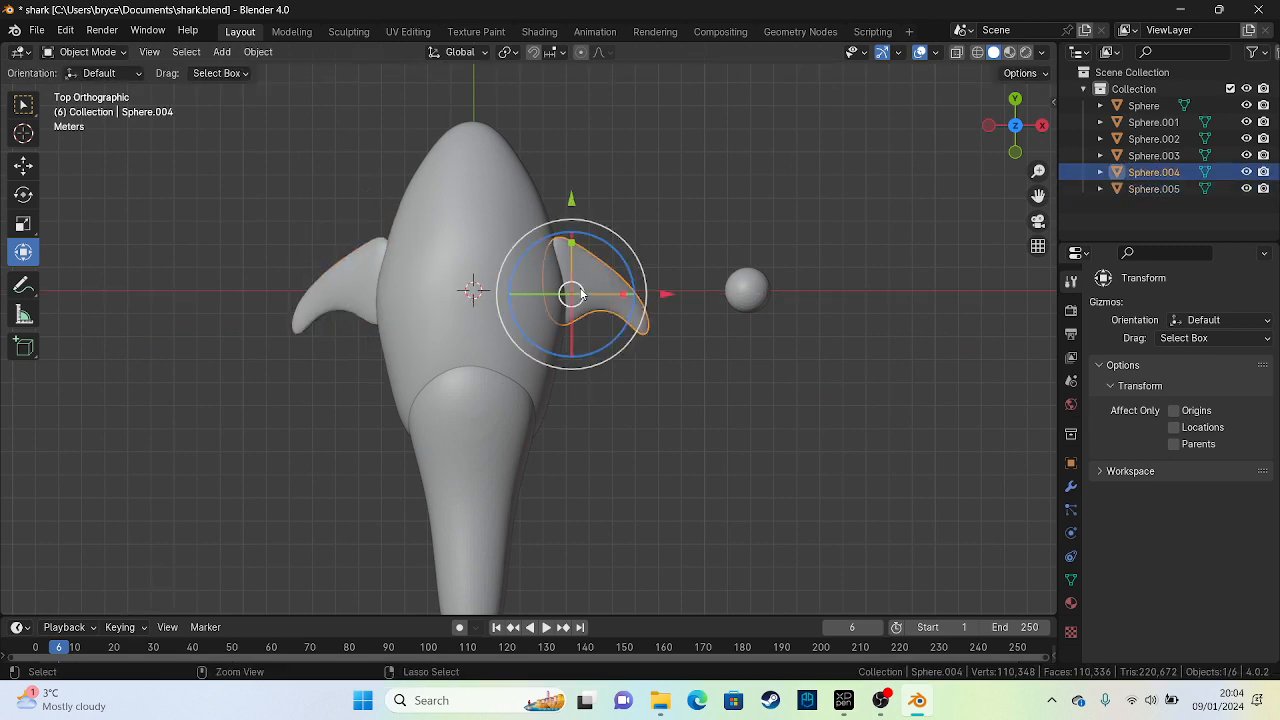
left_click(362, 298, "shift")
left_click_drag(472, 246, 470, 213)
left_click(612, 424)
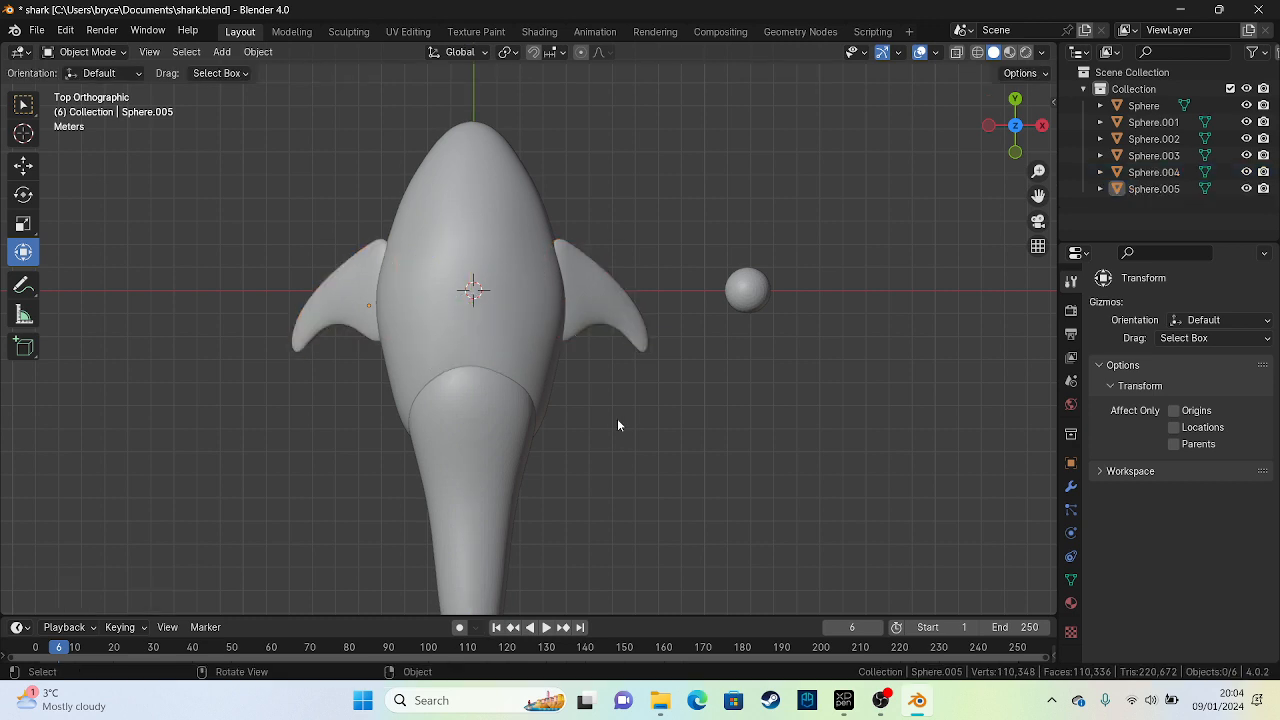
Make the front body section taller along Z and save the file
middle_click_drag(459, 319, 683, 287)
middle_click_drag(561, 351, 533, 357)
left_click(533, 357)
middle_click_drag(604, 333, 657, 286)
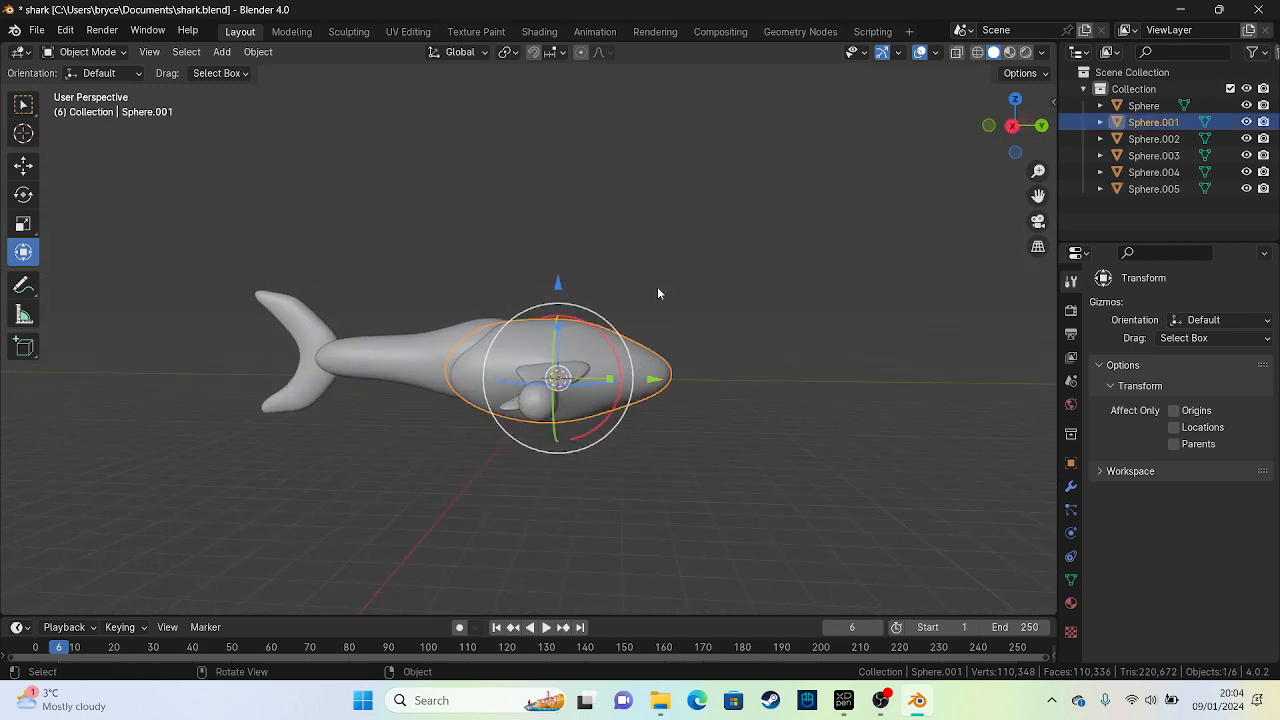
left_click_drag(556, 321, 558, 281)
left_click(687, 293)
left_click(570, 321)
left_click(416, 456)
key("ctrl+s")
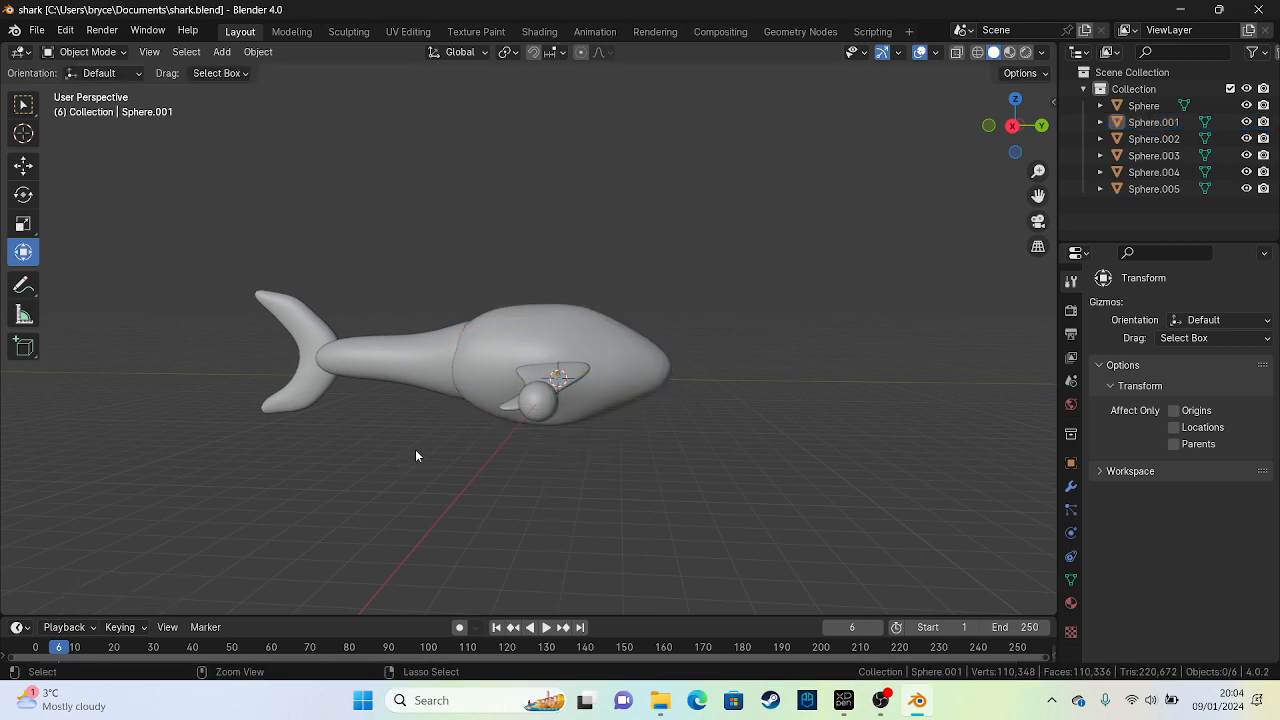
Try to scale the front body section up to a much larger size, and undo the resize
middle_click_drag(578, 541, 549, 377)
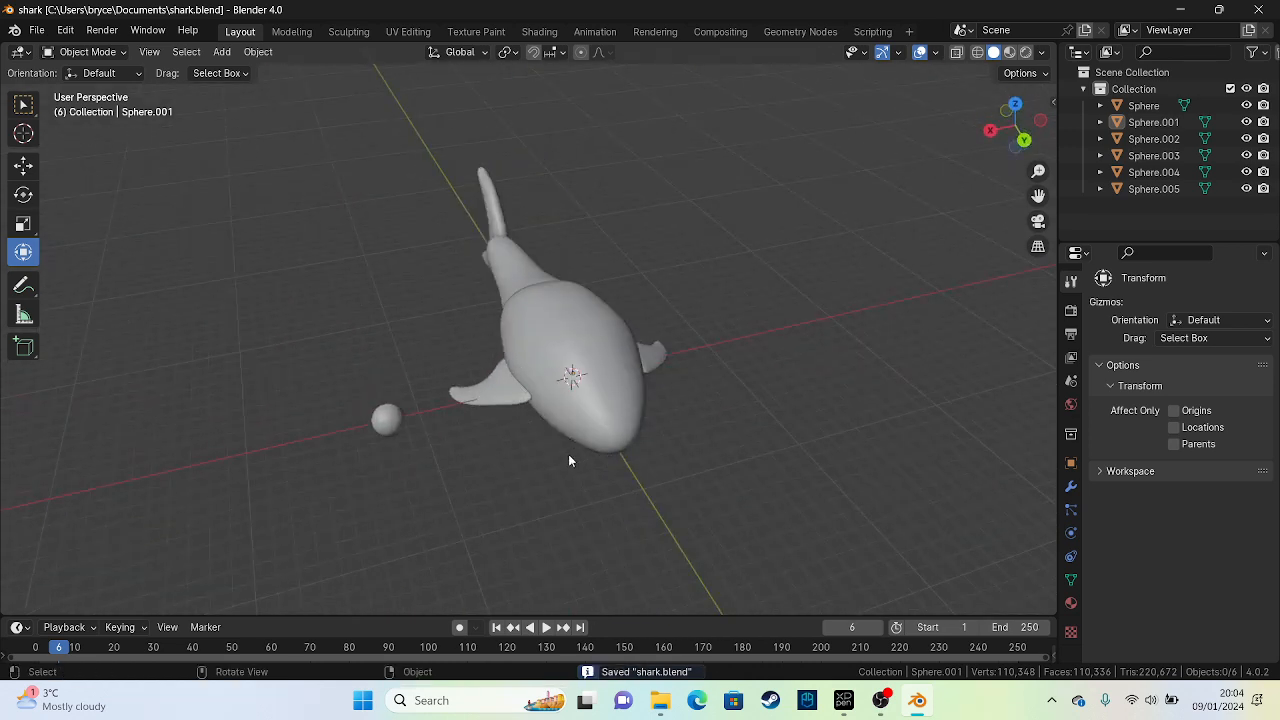
middle_click_drag(568, 461, 417, 423)
left_click(545, 375)
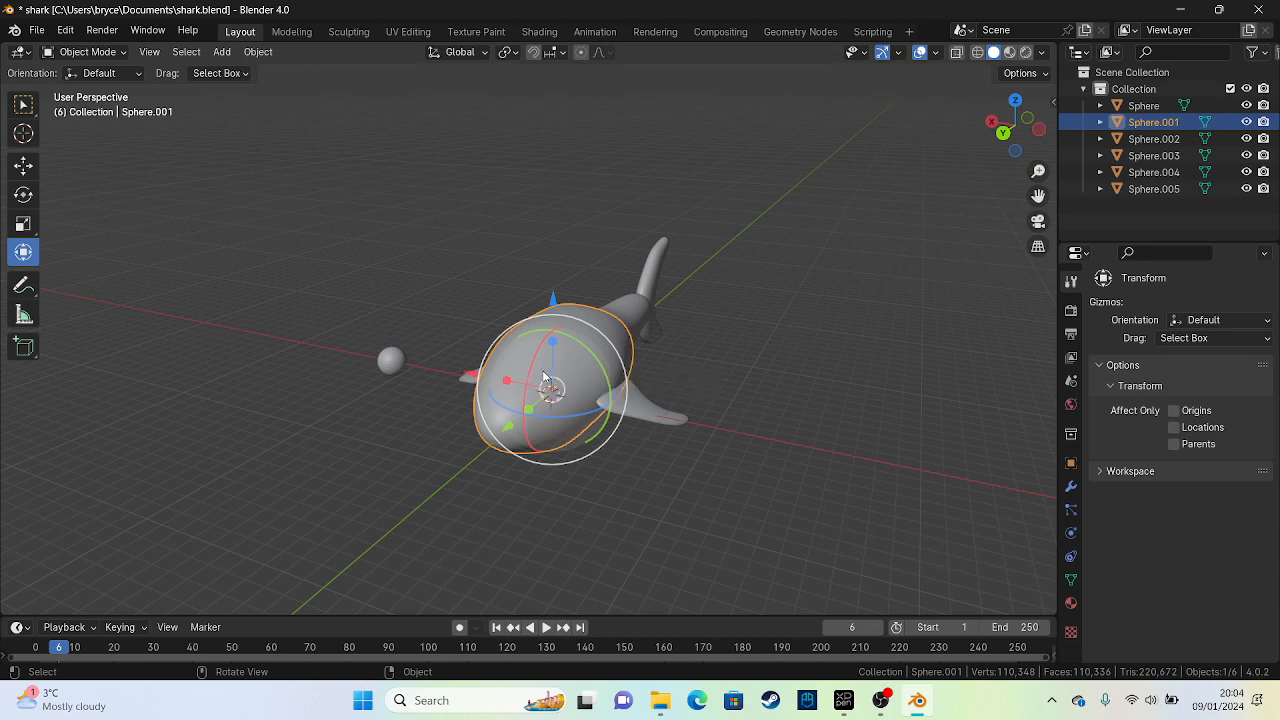
mouse_move(545, 378)
left_mouse_down()
mouse_move(457, 357)
mouse_move(534, 371)
left_mouse_up()
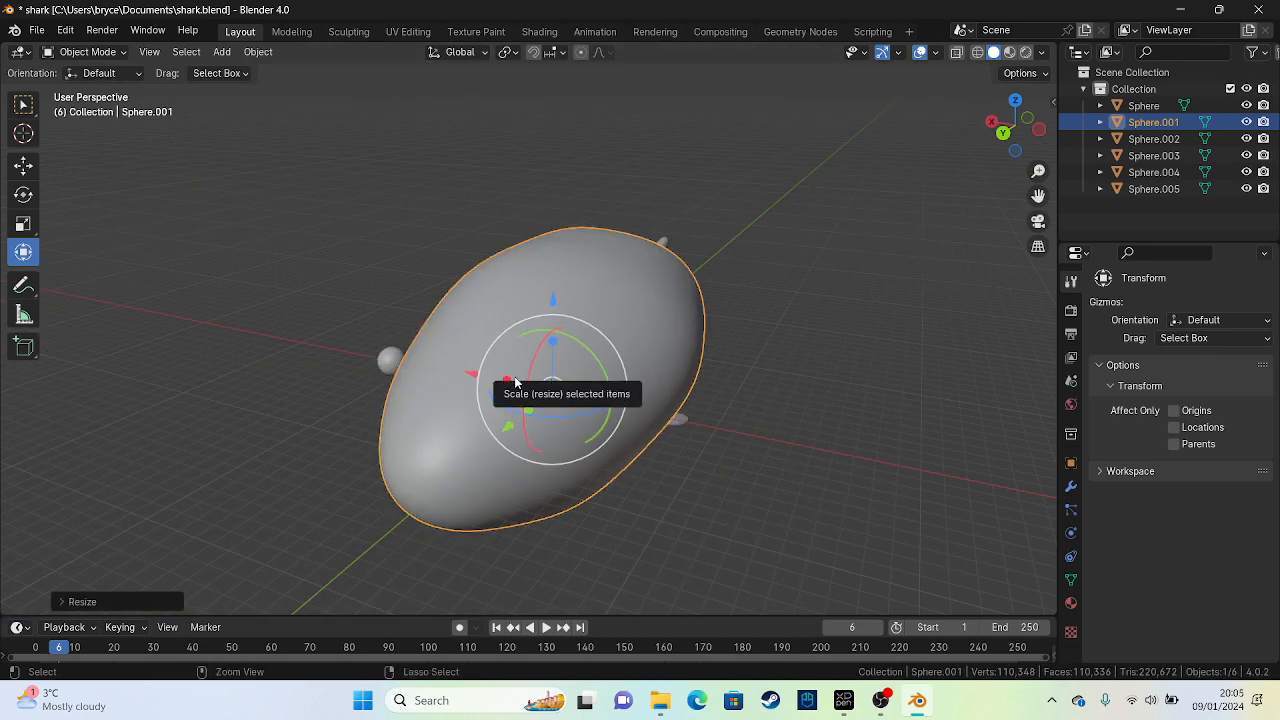
key("ctrl+z")
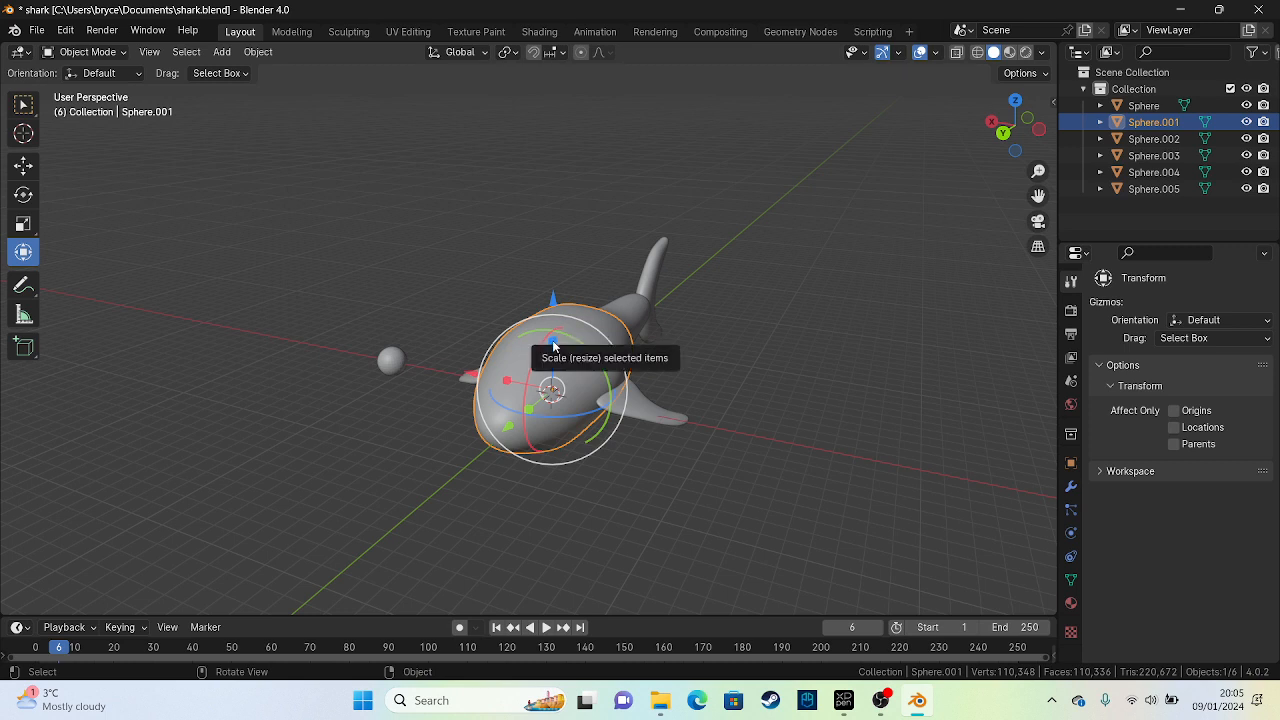
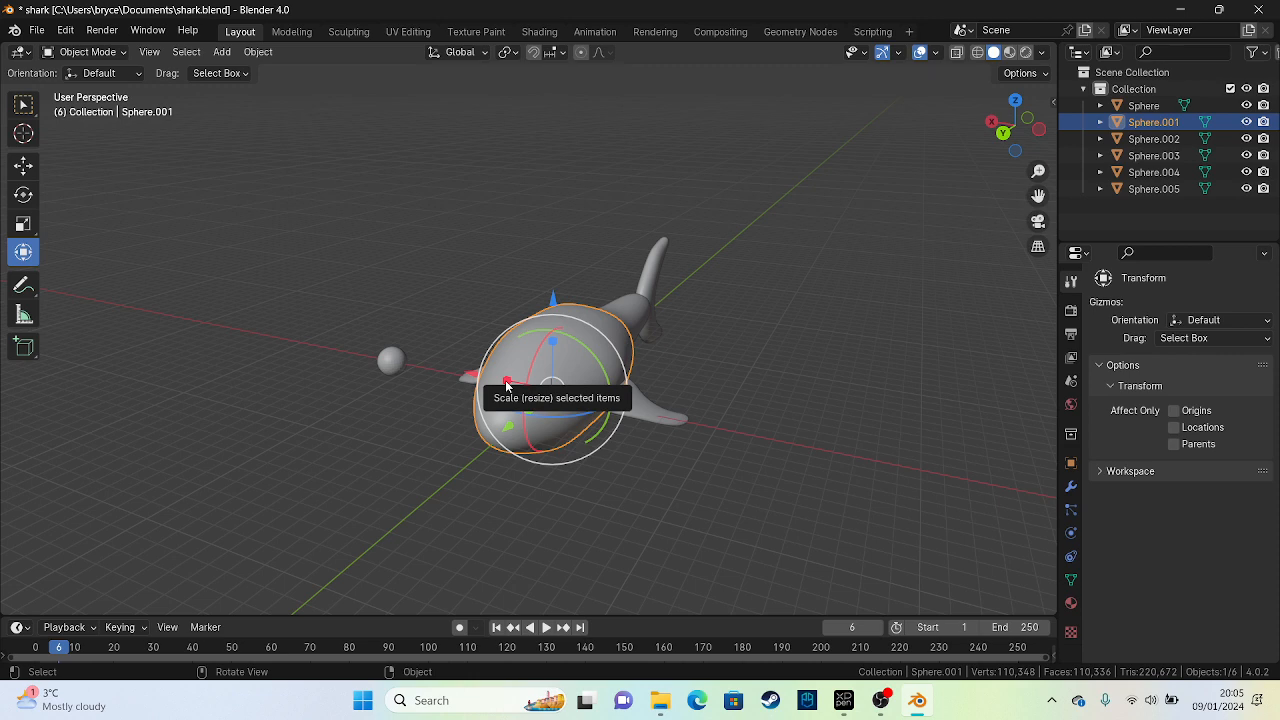
left_click(483, 481)
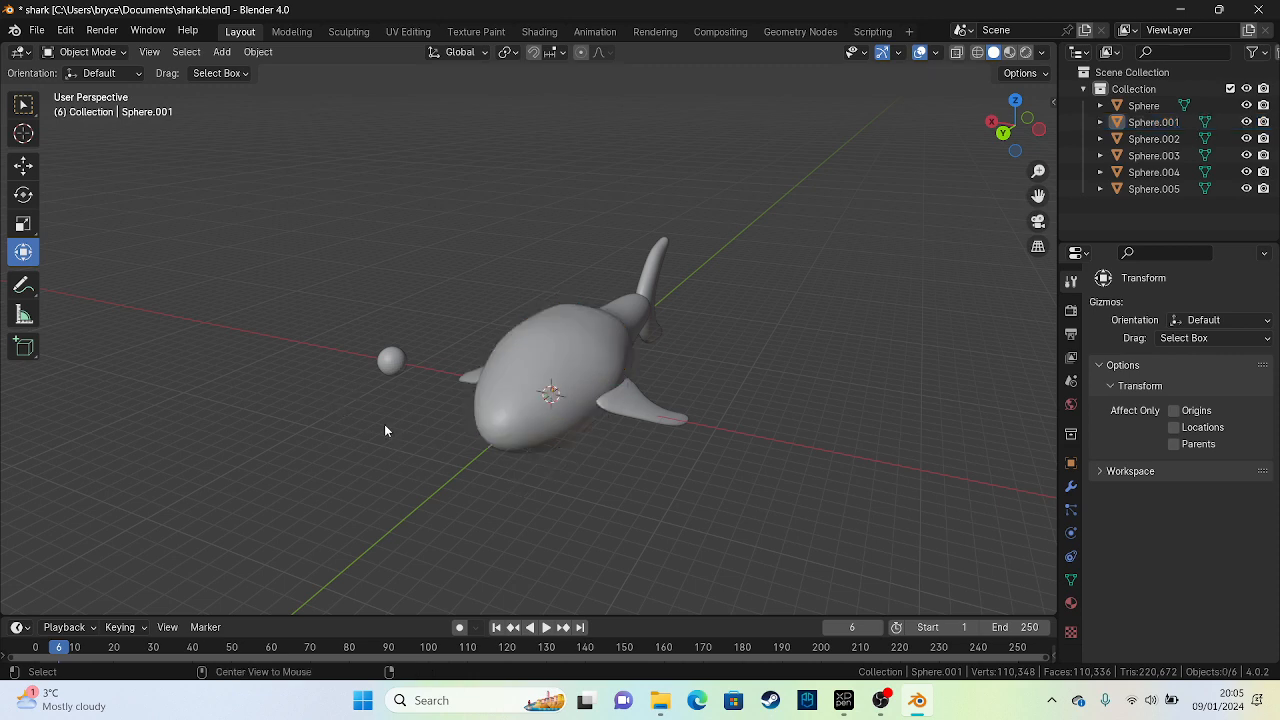
Duplicate the small spare sphere and place the copy against the side of the tail section, behind the side fin
middle_click_drag(386, 430, 592, 420, "alt")
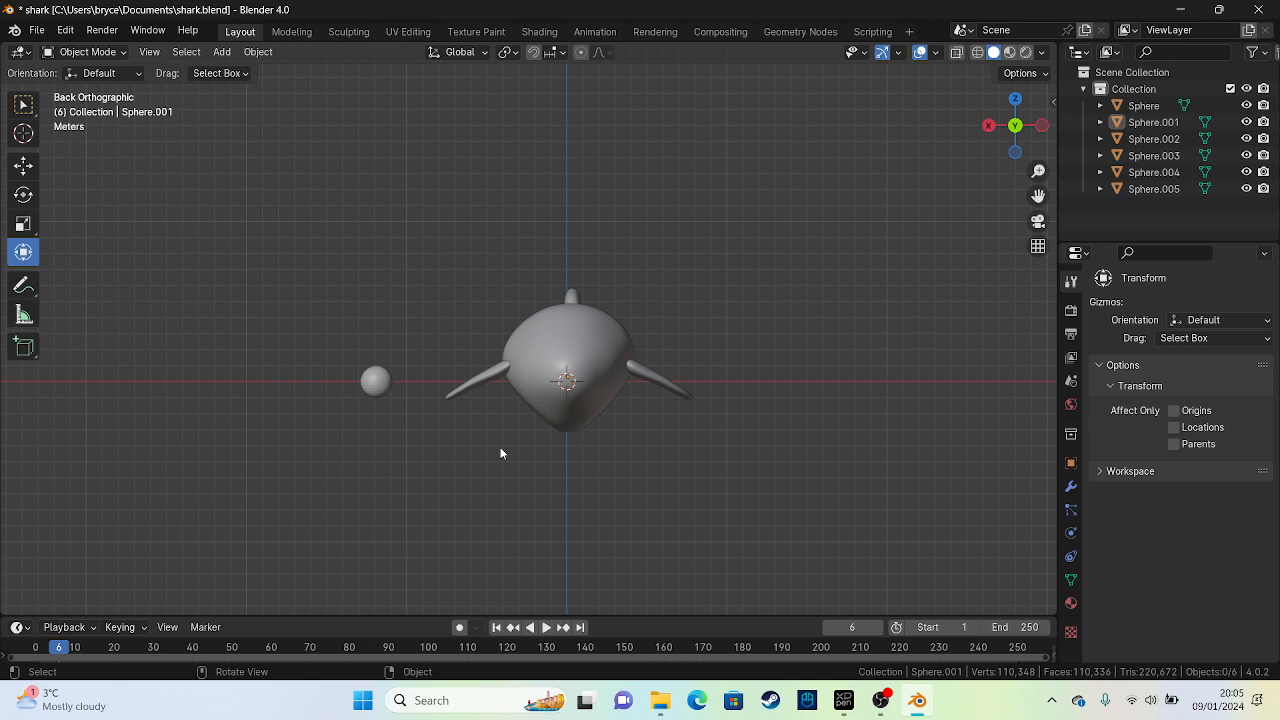
middle_click_drag(496, 427, 606, 436)
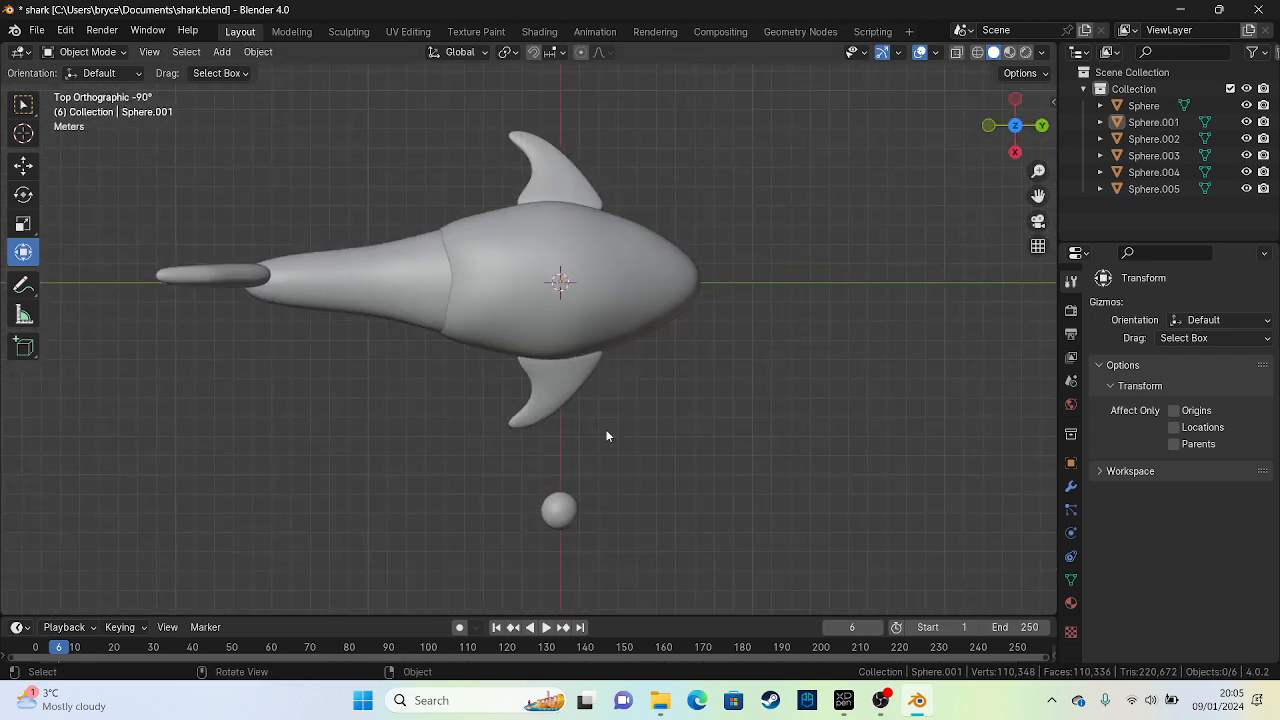
left_click(546, 502)
key("ctrl+c")
key("ctrl+v")
left_click_drag(546, 502, 385, 302)
left_click(370, 305)
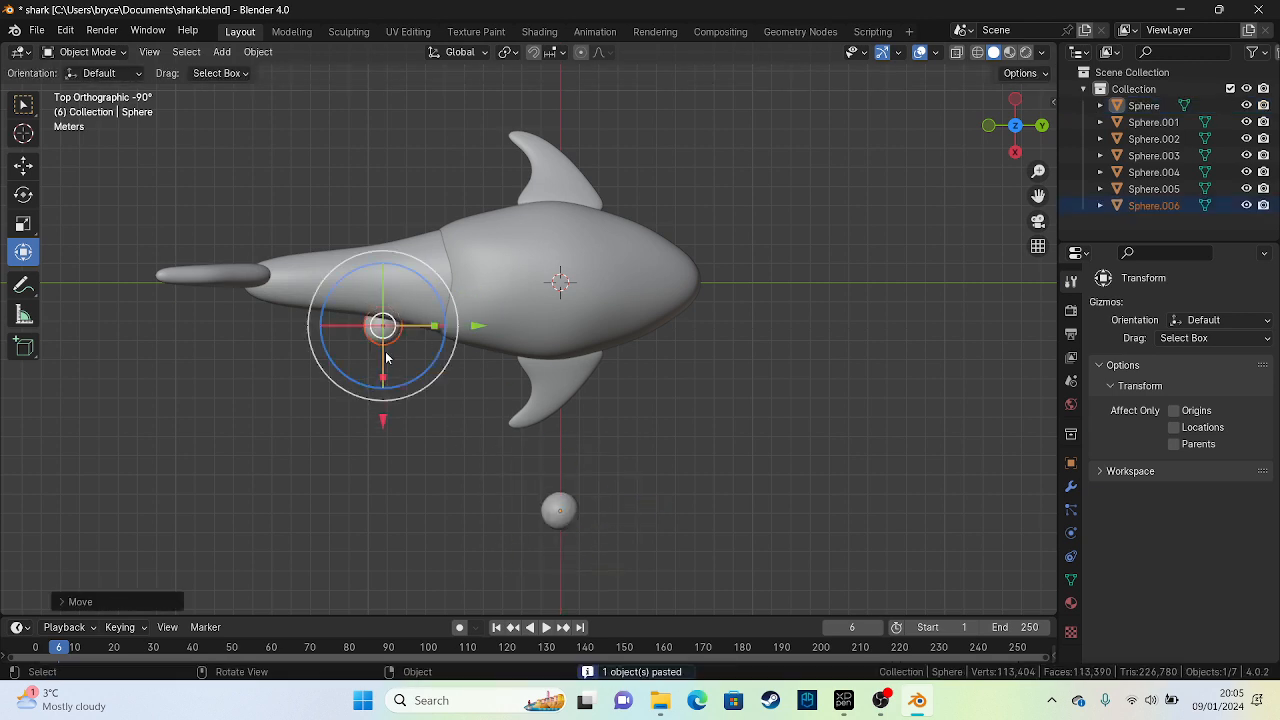
Flatten the copied sphere along Z into a thin disc and raise it slightly against the tail section
middle_click_drag(470, 340, 544, 381)
key("KP_1")
scroll(522, 299, "up", 4)
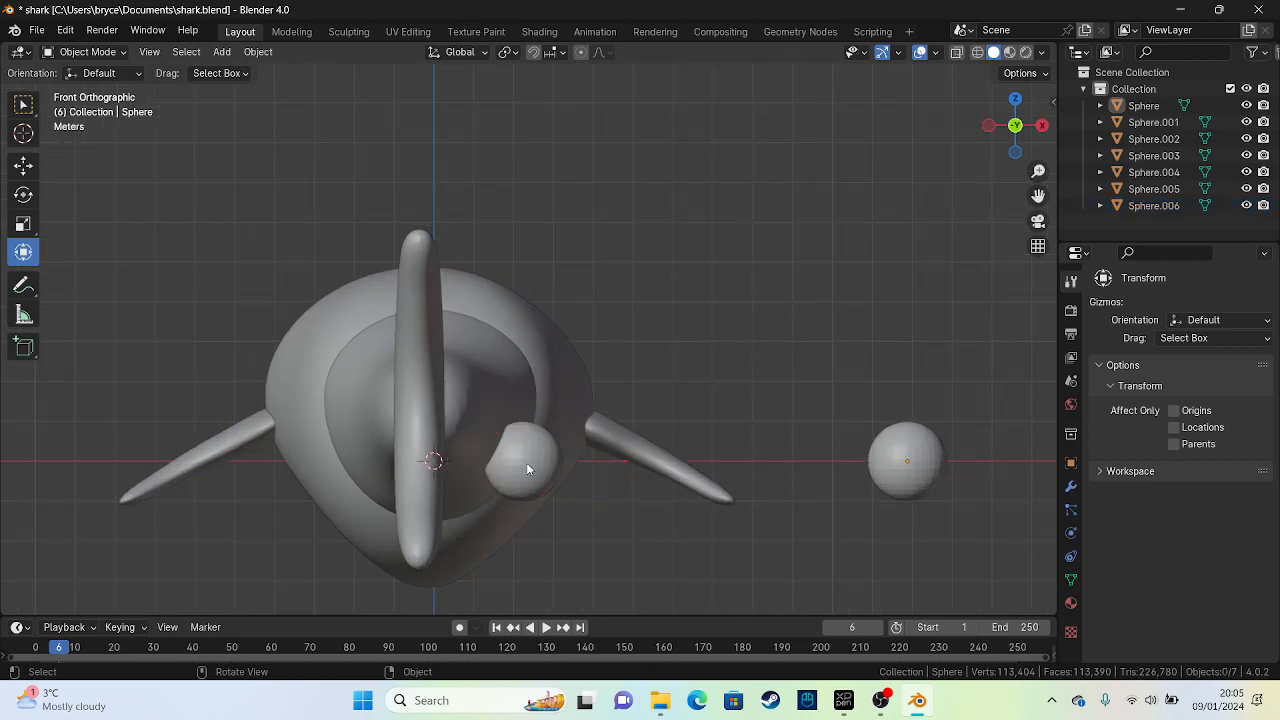
left_click(526, 462)
key("s")
key("z")
left_click(523, 436)
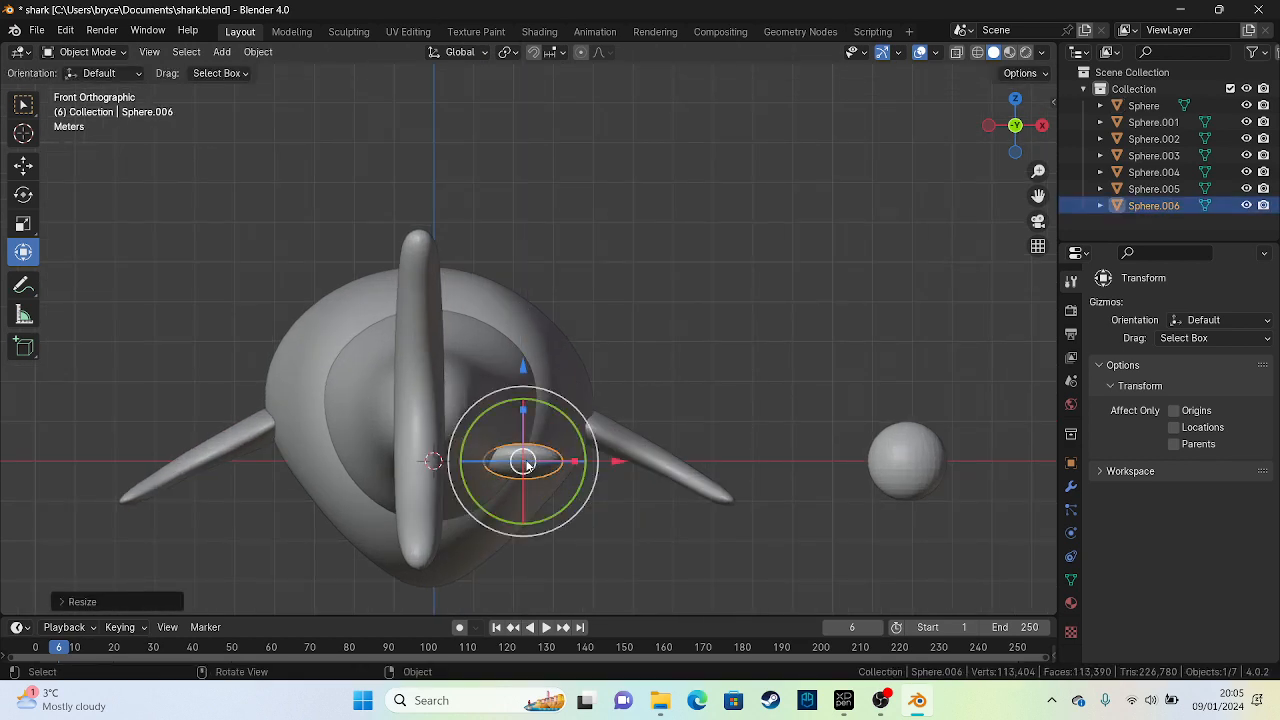
left_click_drag(526, 450, 530, 414)
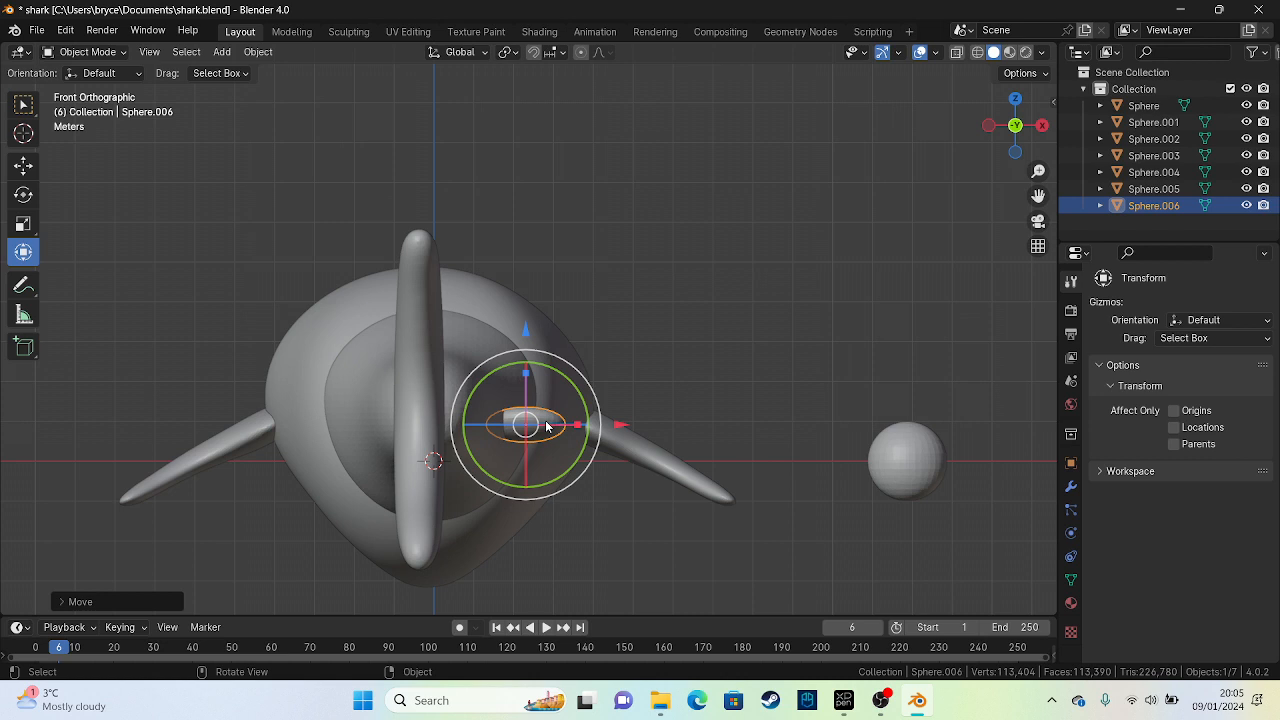
Switch to Sculpt Mode and bend the flattened sphere's outer end downward with Elastic Deform to angle it like the side fins
left_click(115, 52)
left_click(118, 108)
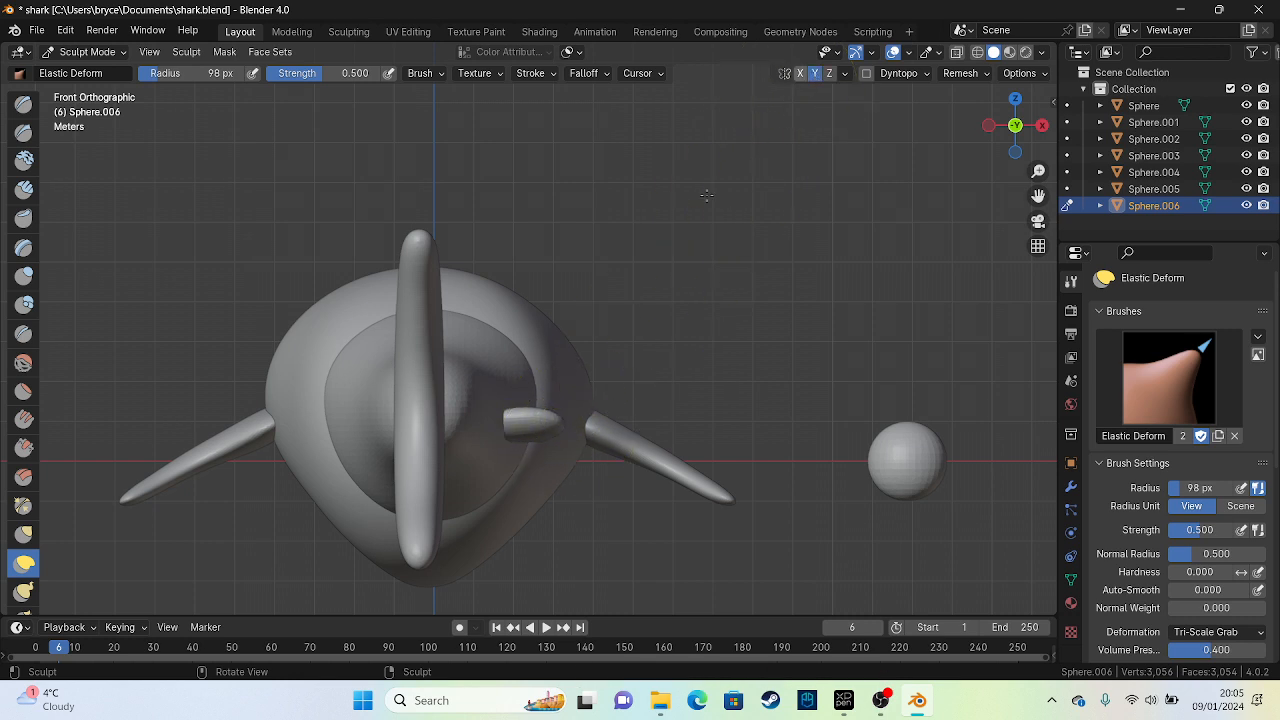
mouse_move(557, 423)
left_mouse_down()
mouse_move(528, 480)
mouse_move(502, 395)
mouse_move(520, 390)
mouse_move(524, 448)
left_mouse_up()
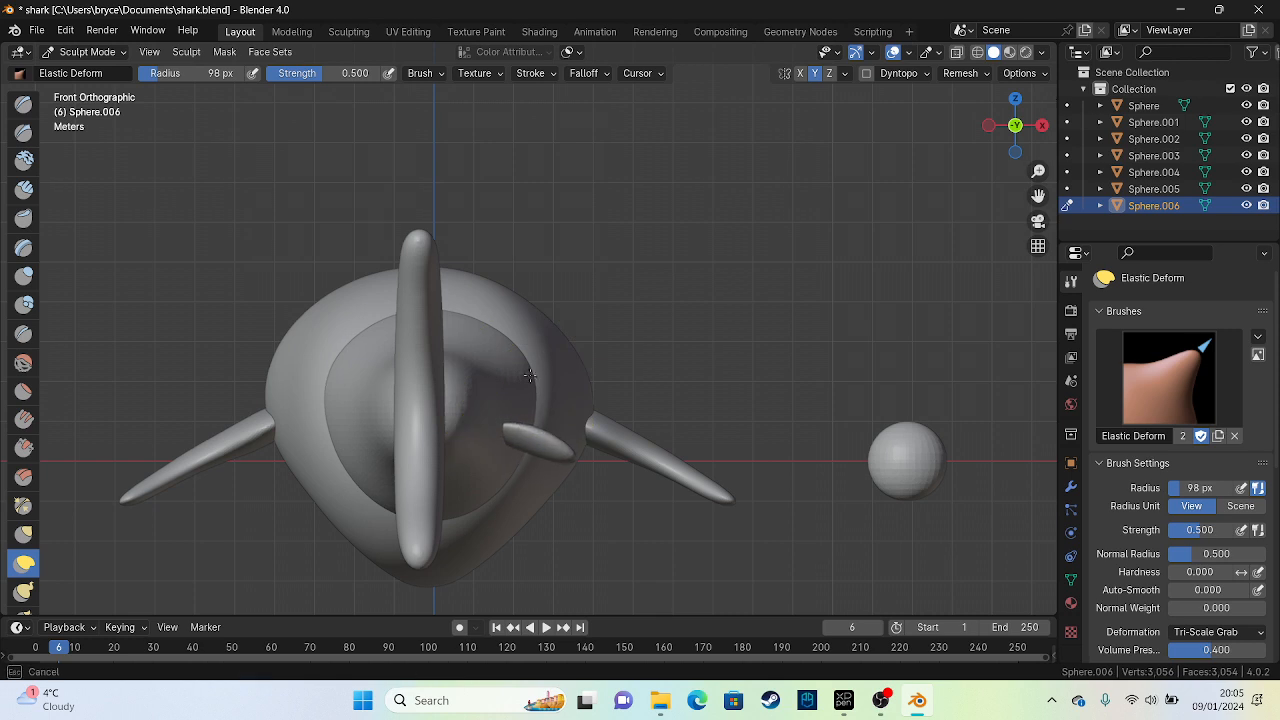
mouse_move(509, 481)
left_mouse_down()
mouse_move(515, 430)
mouse_move(582, 492)
mouse_move(549, 482)
mouse_move(550, 415)
left_mouse_up()
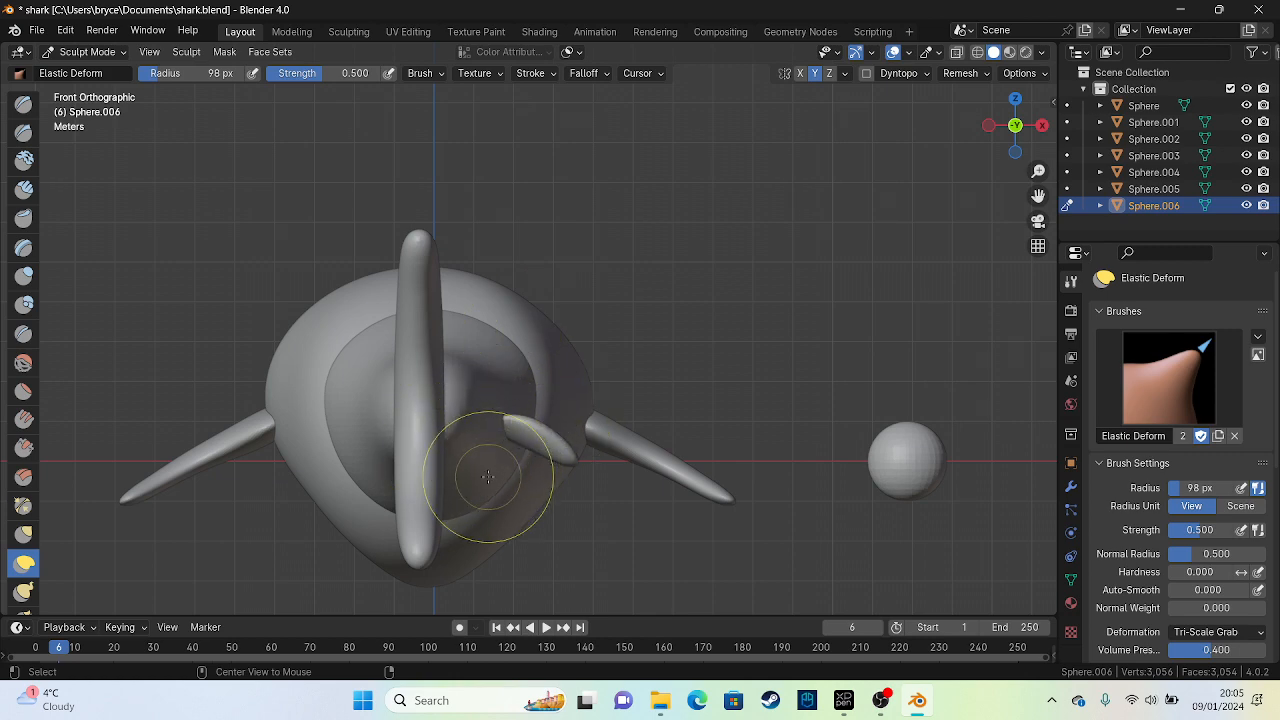
Turn off mirror symmetry and pull the small rear fin's front edge forward with Elastic Deform to give it a swept shape
middle_click_drag(700, 306, 523, 380)
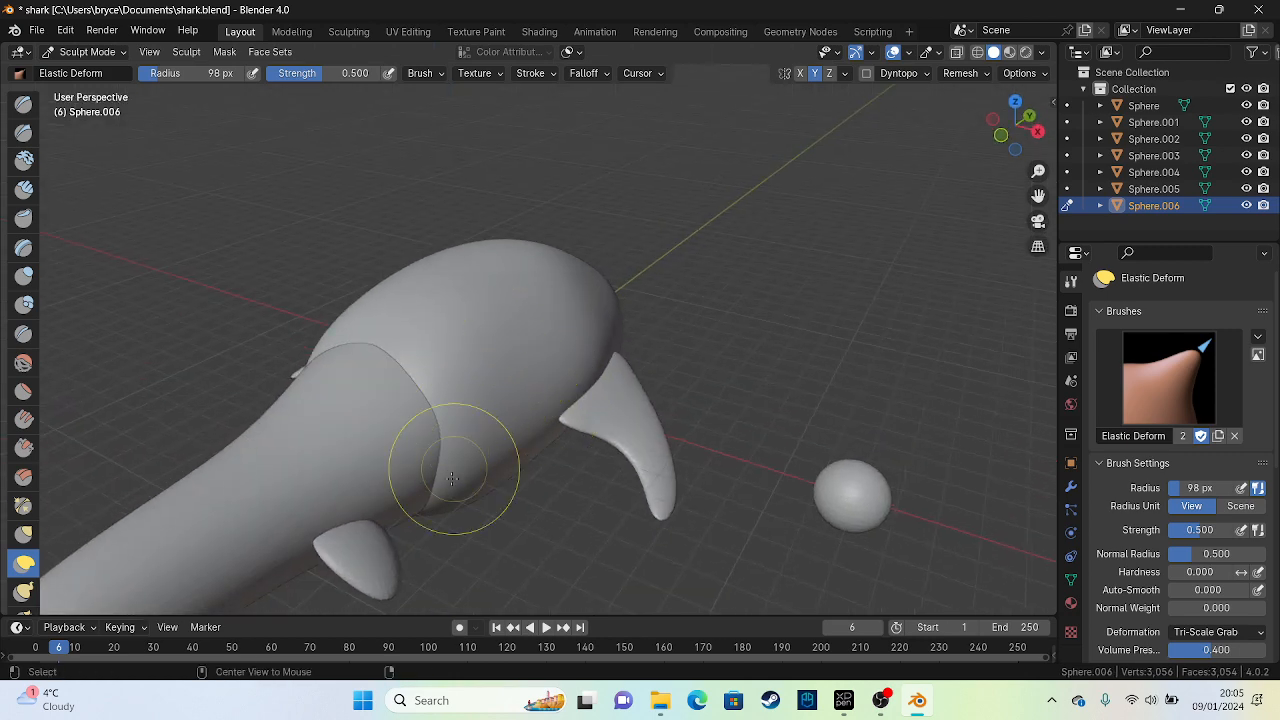
scroll(484, 442, "down", 2)
key("KP_3")
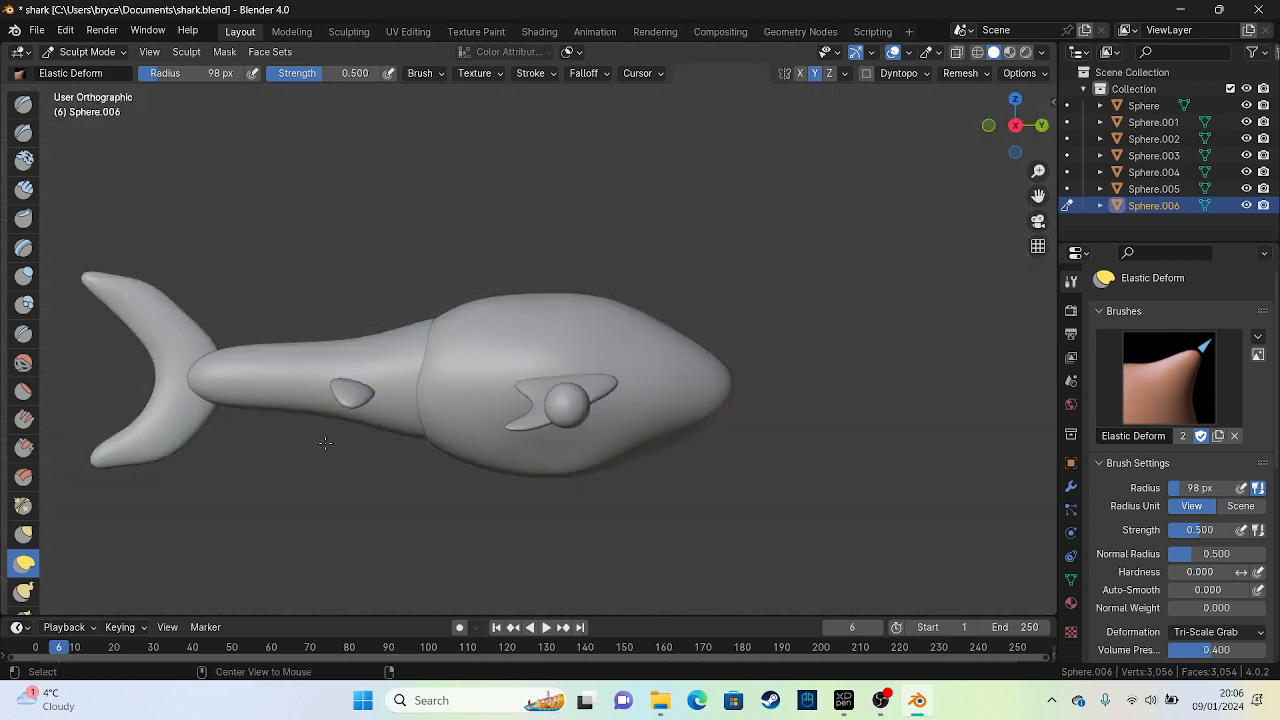
middle_click_drag(391, 339, 337, 429, "alt")
scroll(337, 400, "up", 3)
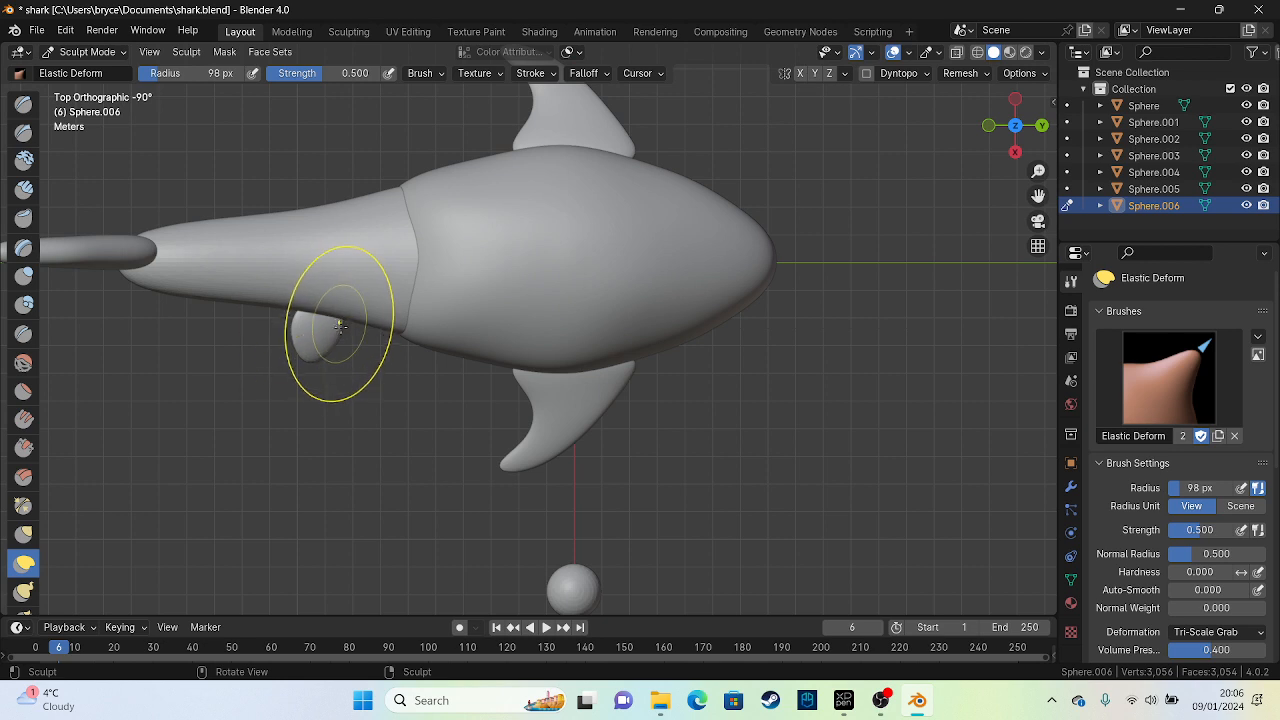
mouse_move(336, 325)
left_mouse_down()
mouse_move(356, 327)
mouse_move(301, 334)
mouse_move(382, 328)
left_mouse_up()
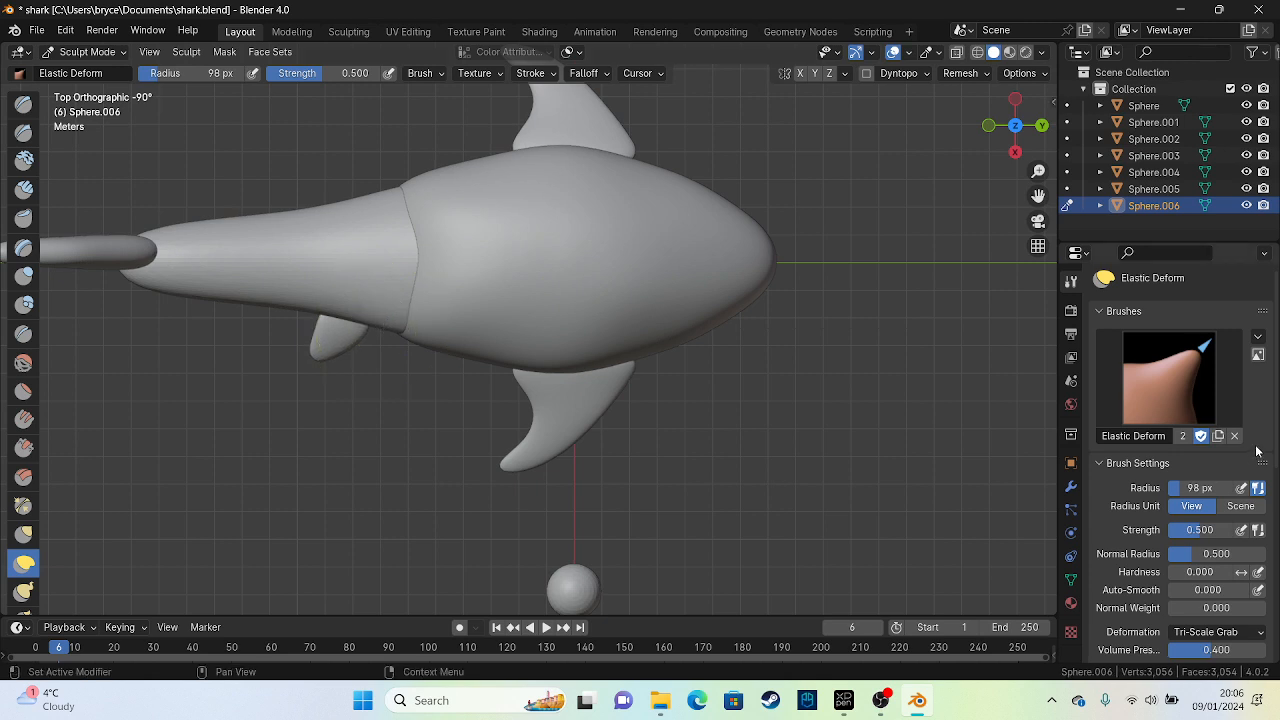
Remesh the small rear fin with a 0.08 m voxel size and refine its base with Elastic Deform
scroll(1250, 460, "down", 9)
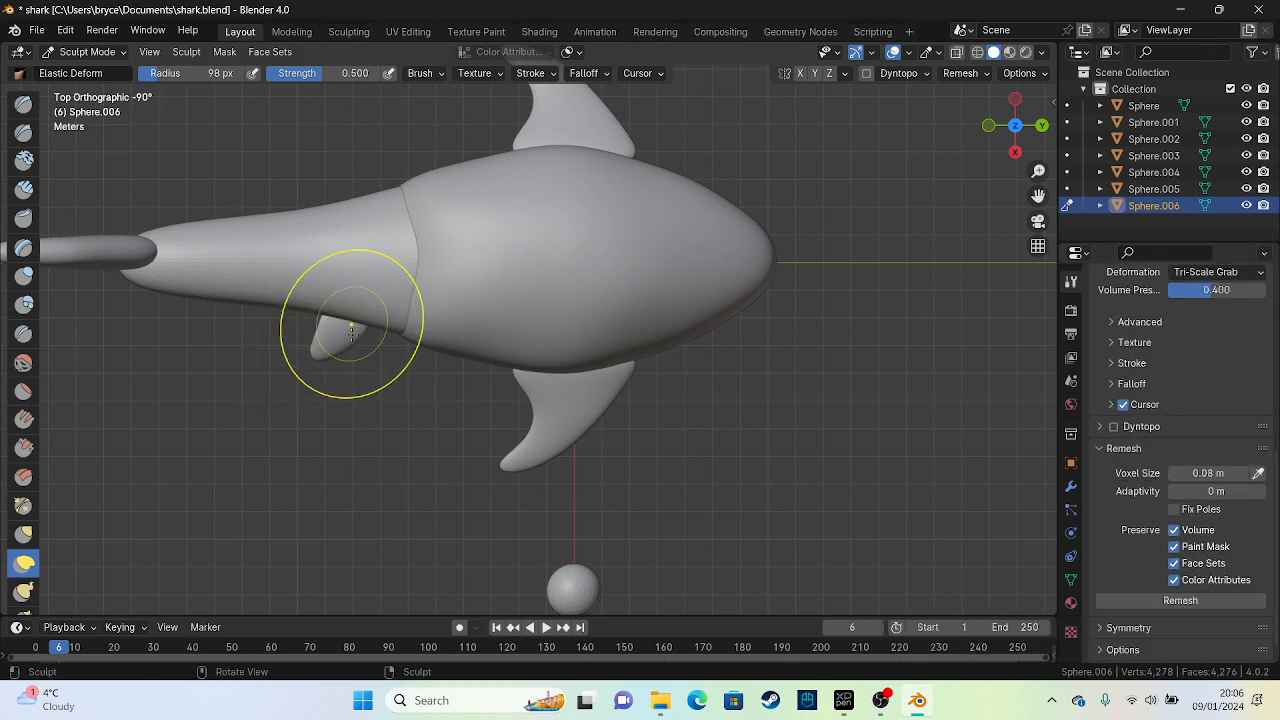
mouse_move(351, 334)
left_mouse_down()
mouse_move(374, 341)
mouse_move(311, 323)
left_mouse_up()
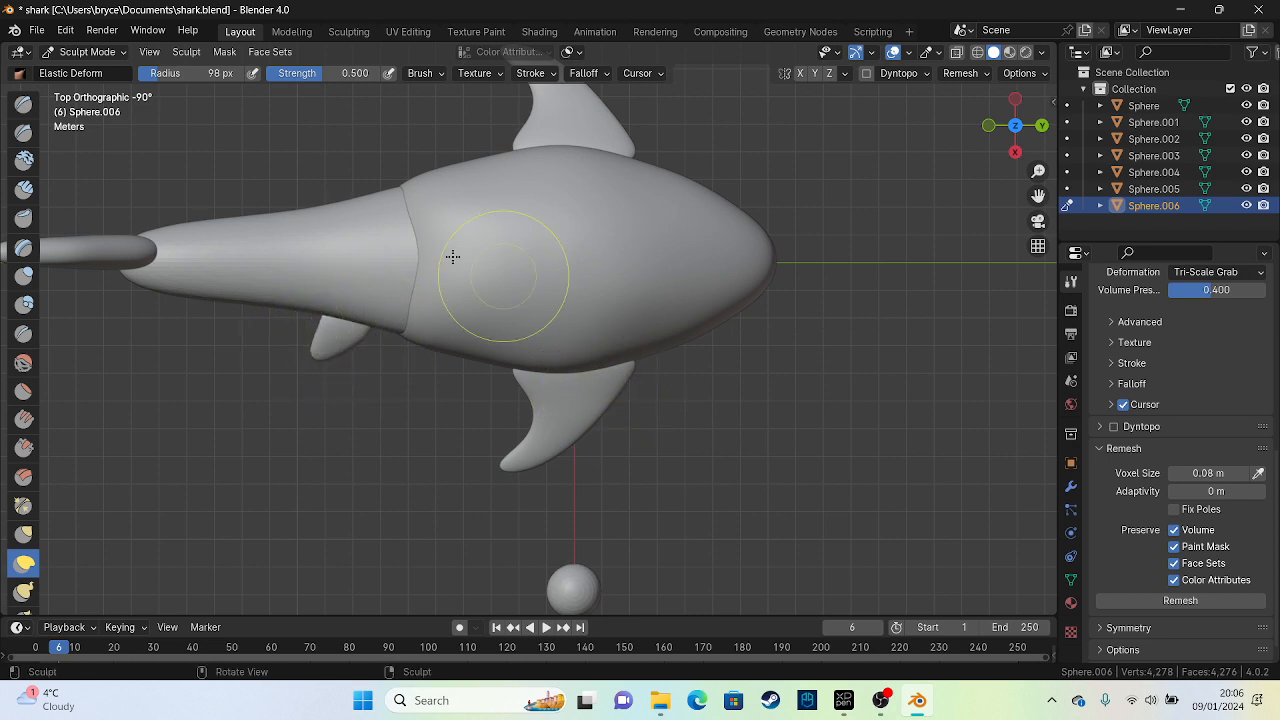
middle_click_drag(453, 257, 420, 250)
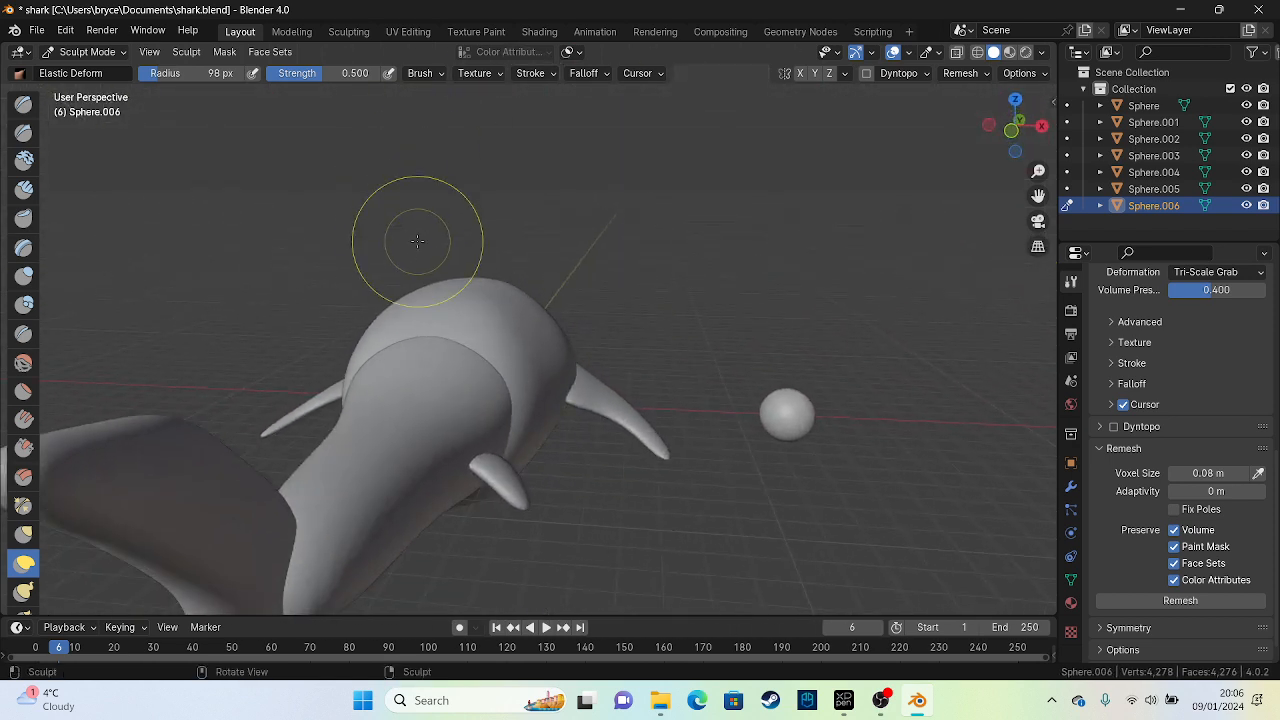
Return to Object Mode and duplicate the small rear fin in the front view
left_click(86, 52)
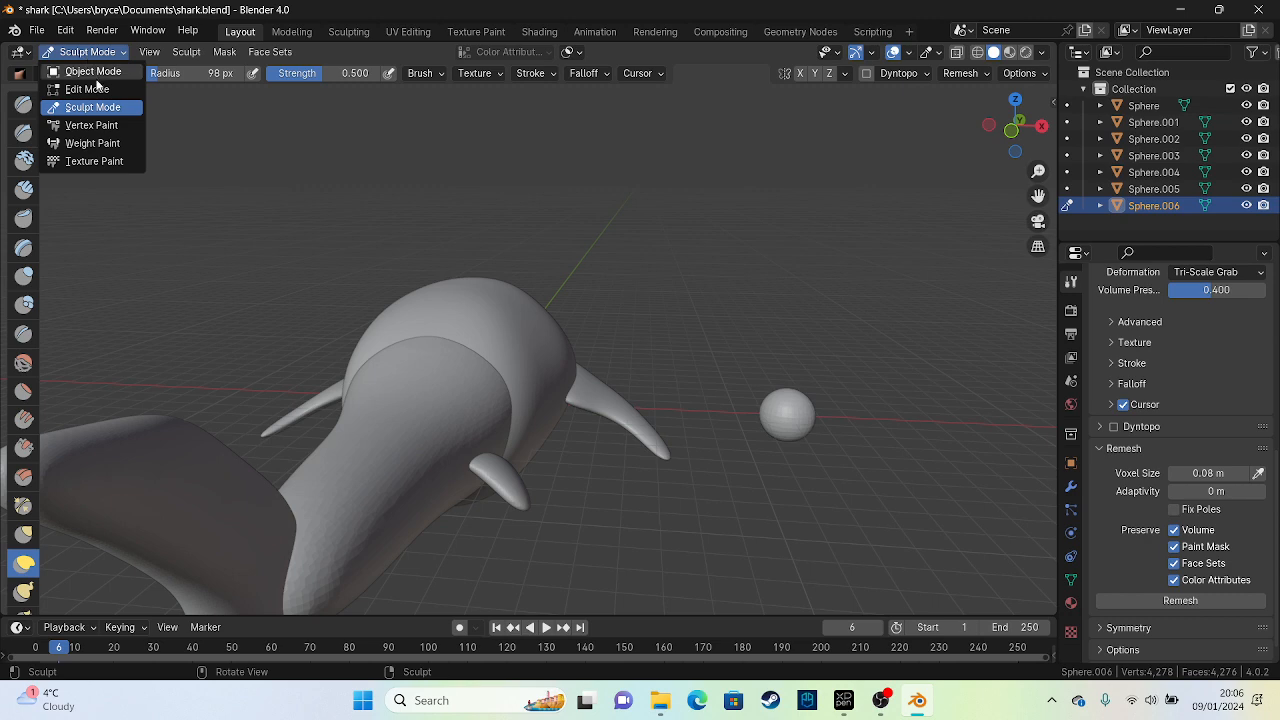
left_click(95, 73)
key("KP_3")
key("KP_1")
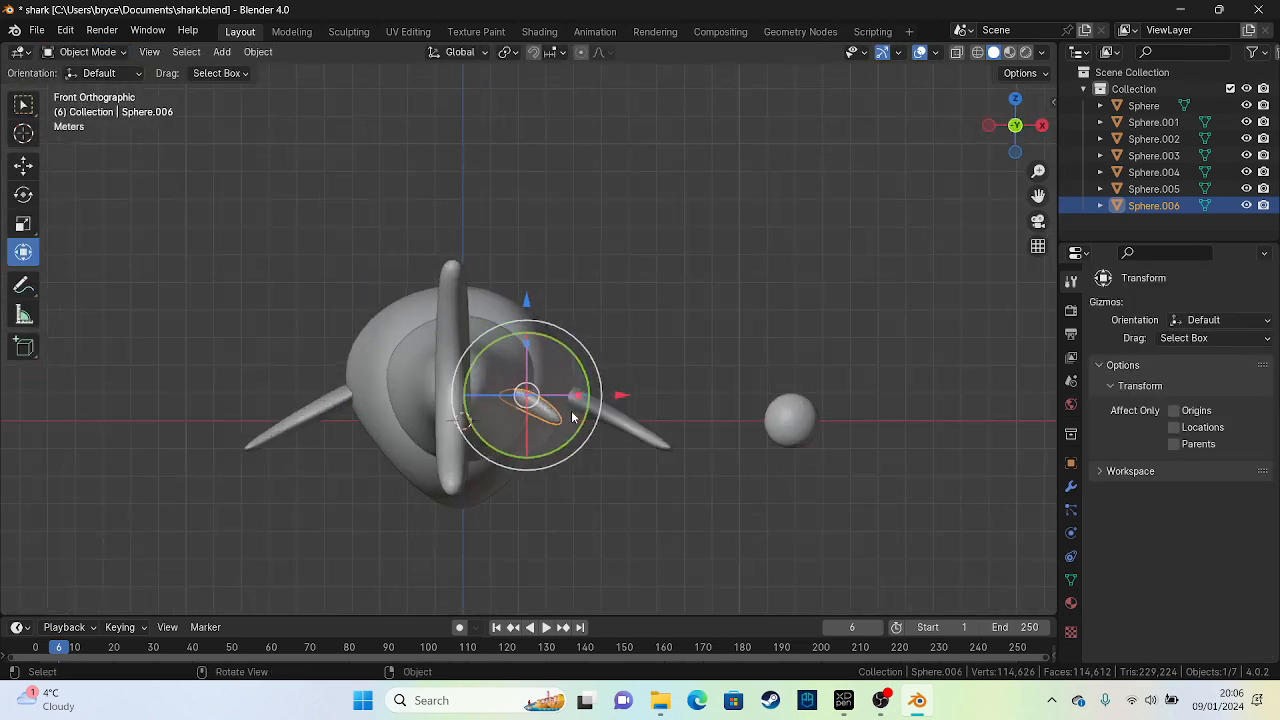
scroll(560, 390, "up", 1)
left_click_drag(513, 335, 509, 360)
key("ctrl+v")
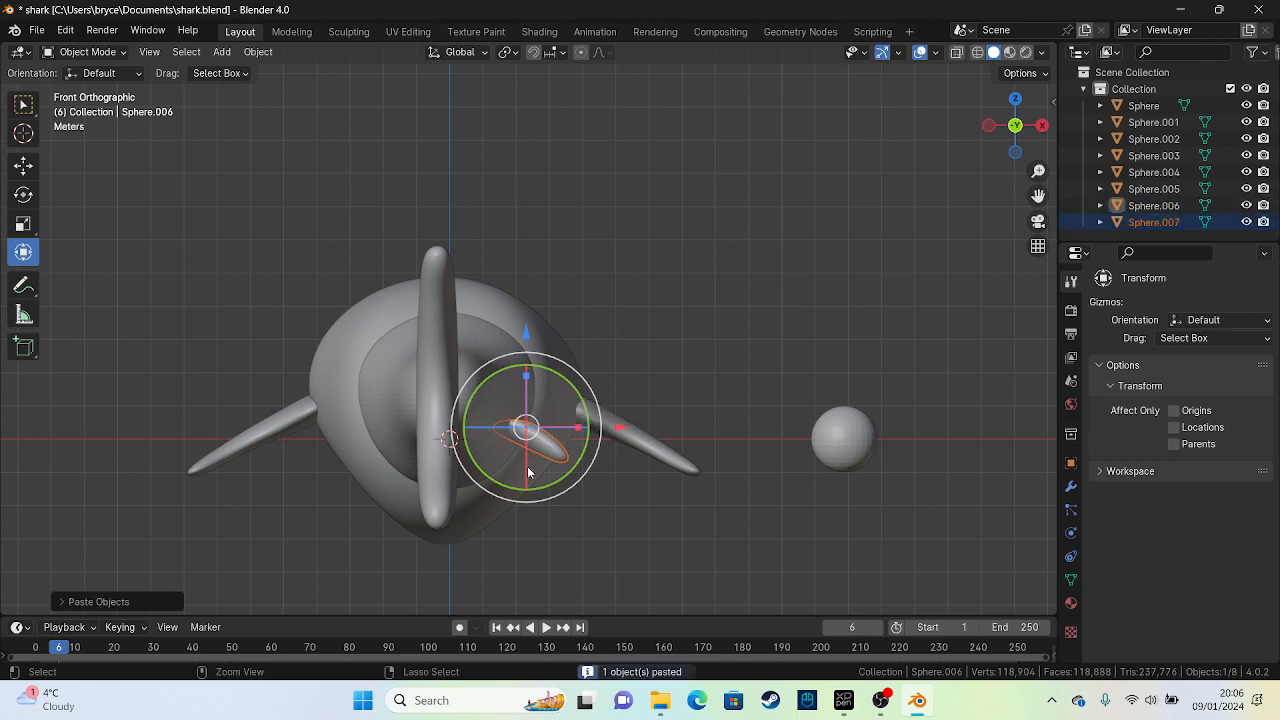
Mirror the copied rear fin along global X and move it to the opposite side of the tail section
right_click(529, 472)
mouse_move(546, 460)
left_click(620, 483)
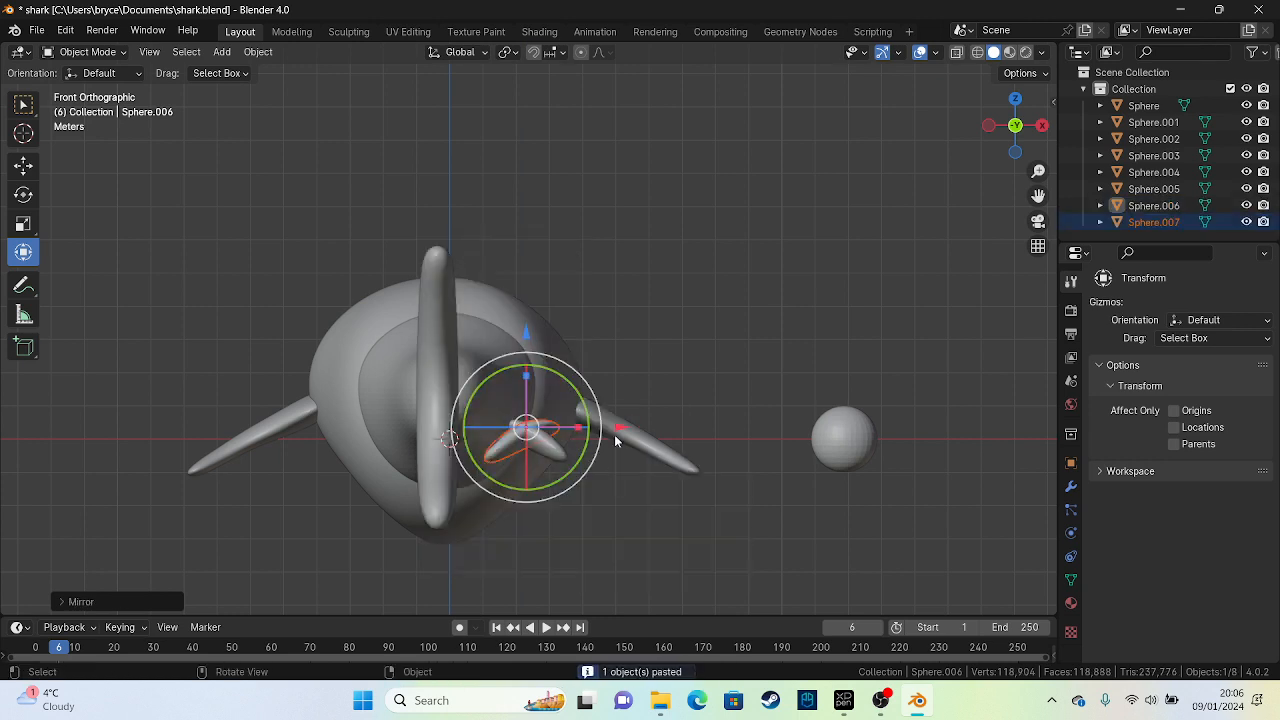
left_click_drag(616, 440, 466, 420)
left_click(580, 447)
Duplicate the spare sphere beside the shark and place the copy on top of the body, slightly behind the origin
middle_click_drag(580, 447, 460, 456)
left_click(405, 362)
key("ctrl+c")
key("ctrl+v")
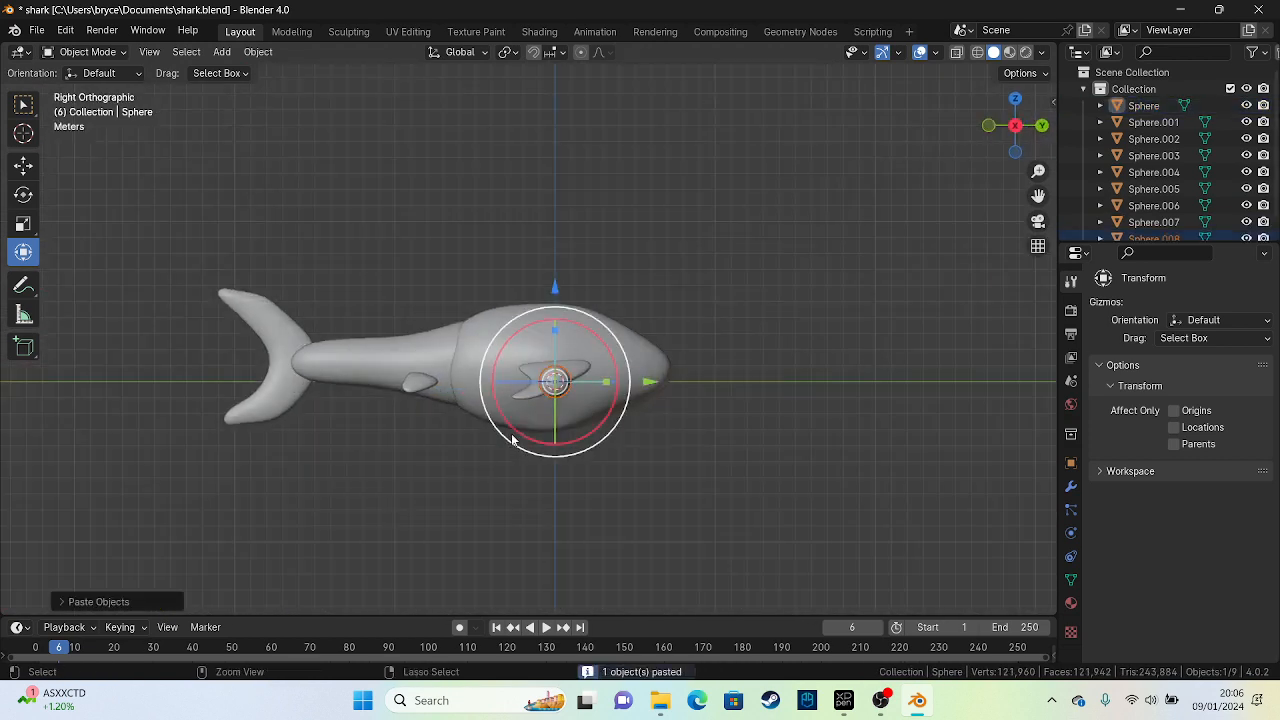
key("g")
left_click(533, 277)
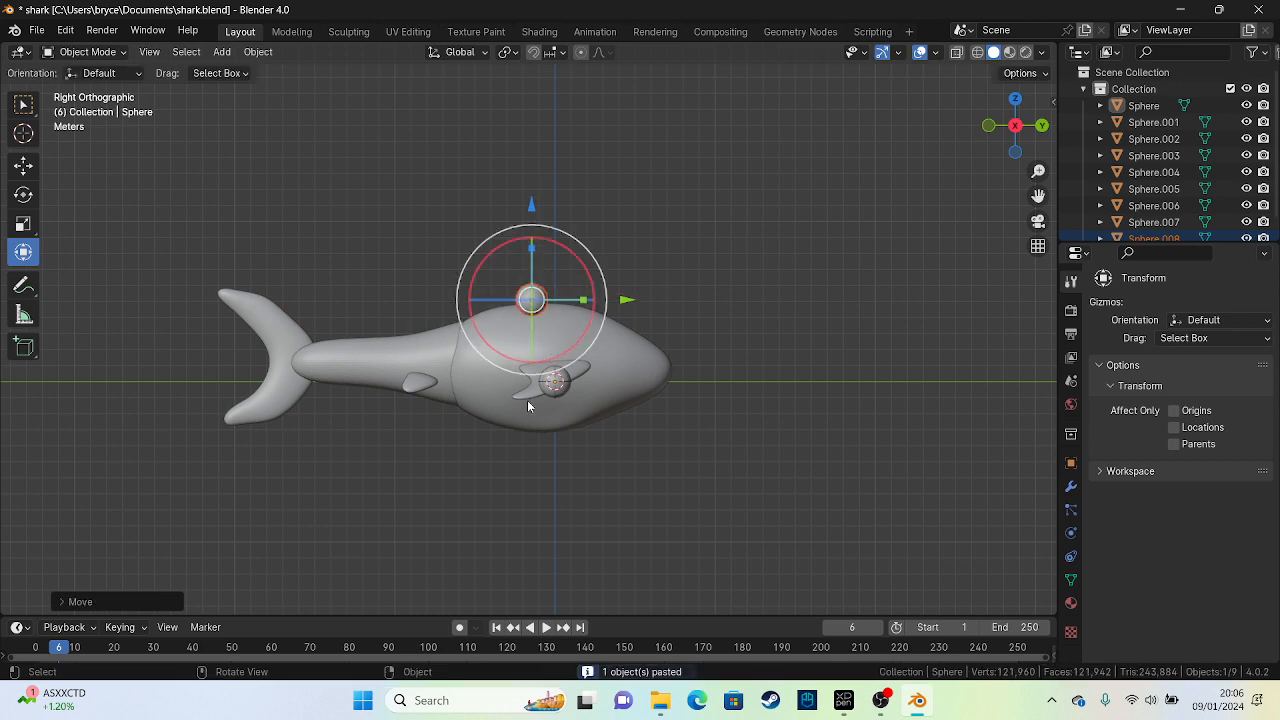
middle_click_drag(527, 400, 355, 378, "alt")
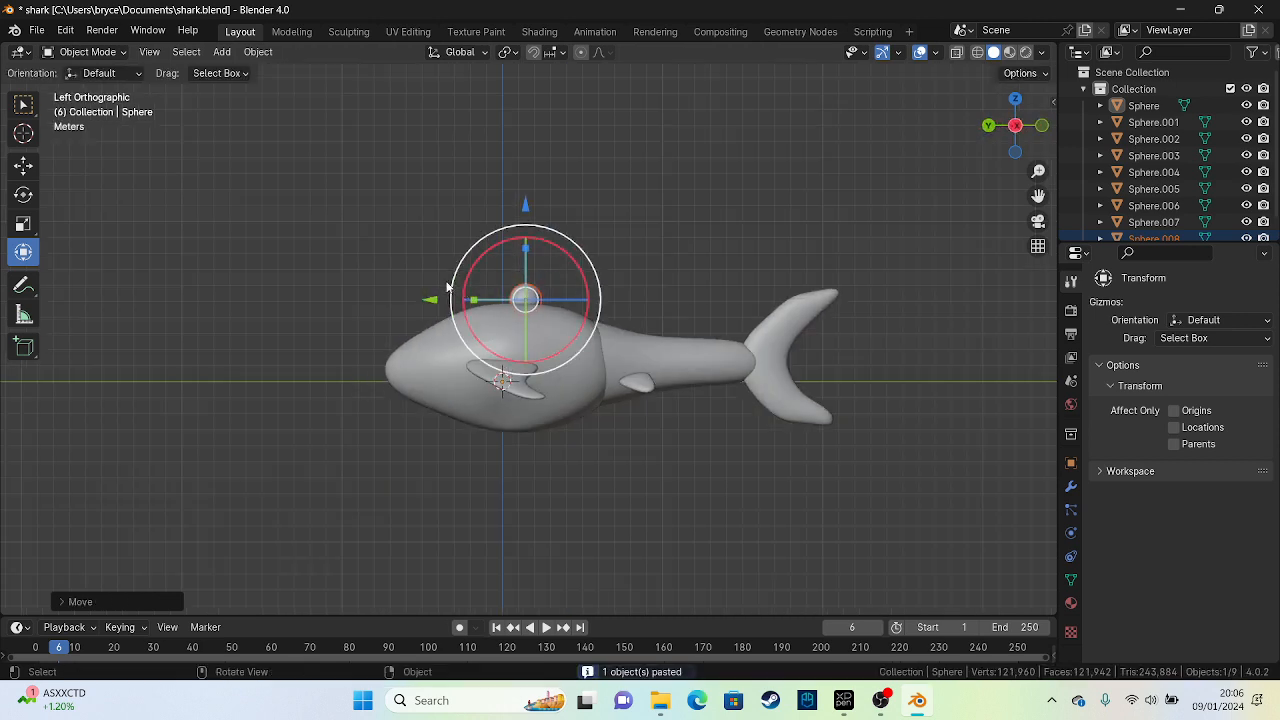
left_click(378, 304)
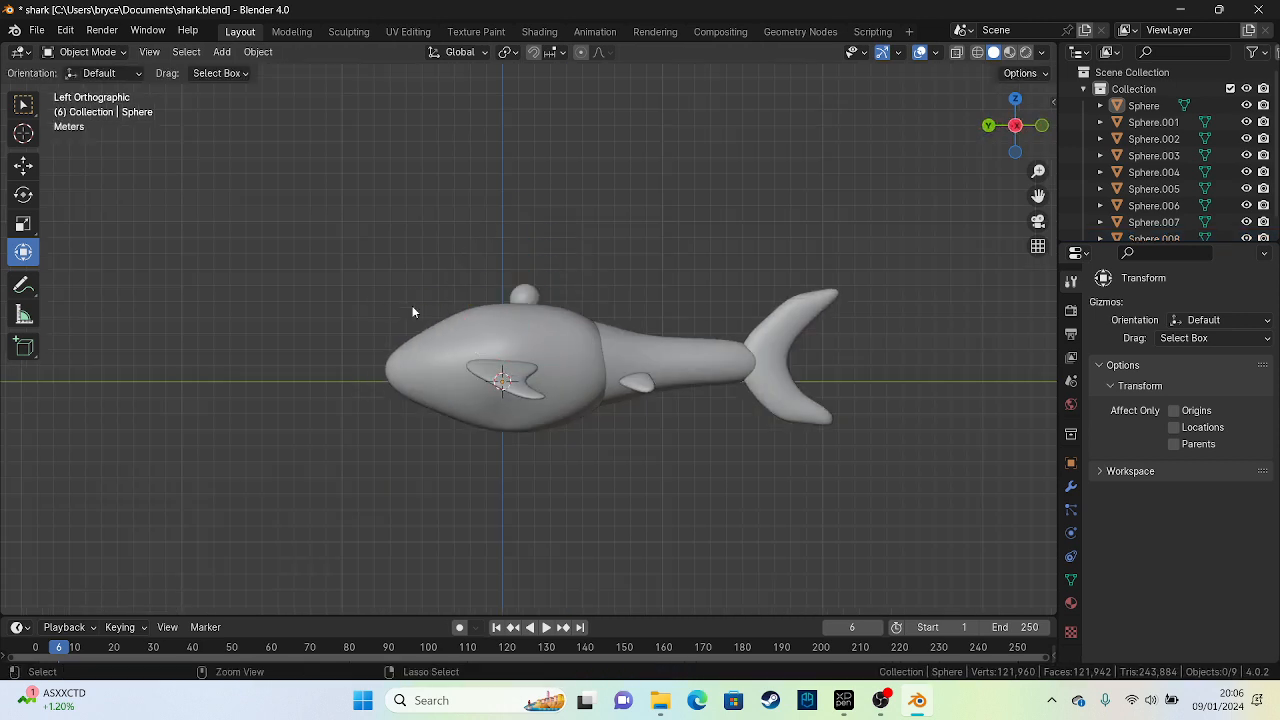
key("ctrl+z")
Flatten the sphere on top of the body along X into a thin disc and nudge it toward the body's centreline
middle_click_drag(411, 308, 525, 332, "alt")
left_click_drag(283, 298, 566, 316)
scroll(608, 287, "up", 2)
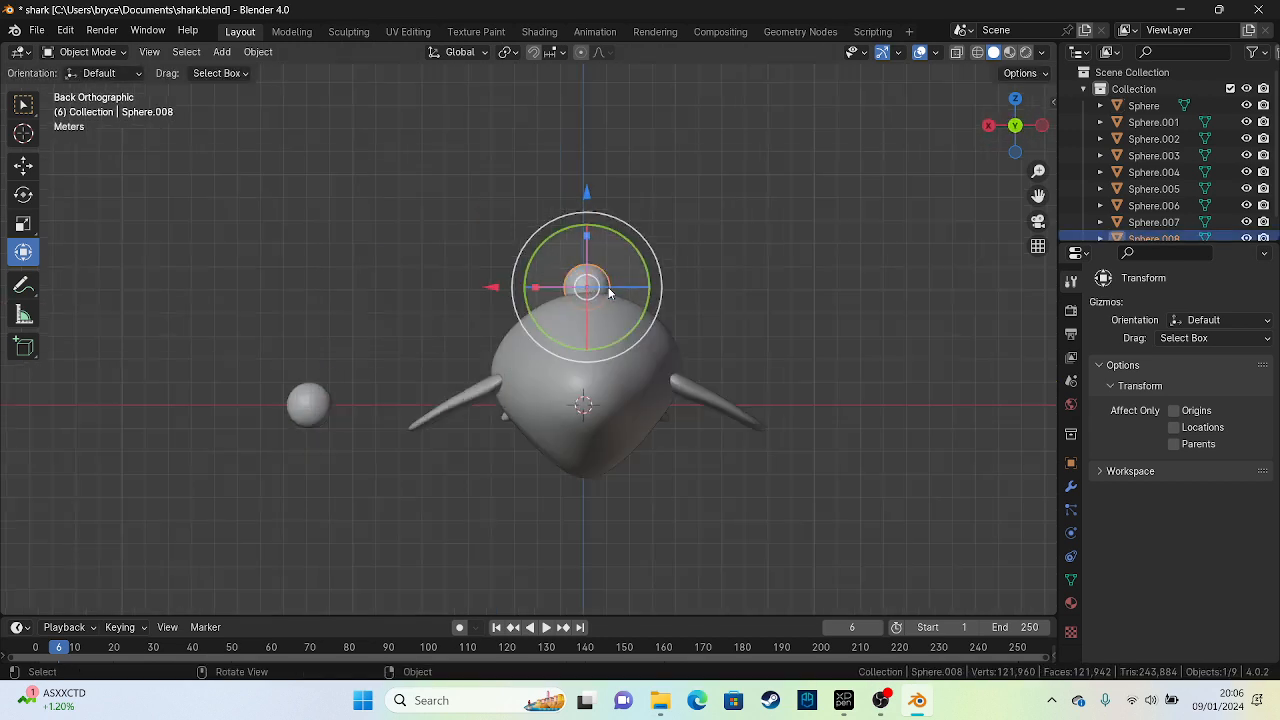
scroll(608, 287, "up", 4)
middle_click_drag(677, 92, 484, 280, "shift")
scroll(420, 412, "up", 4)
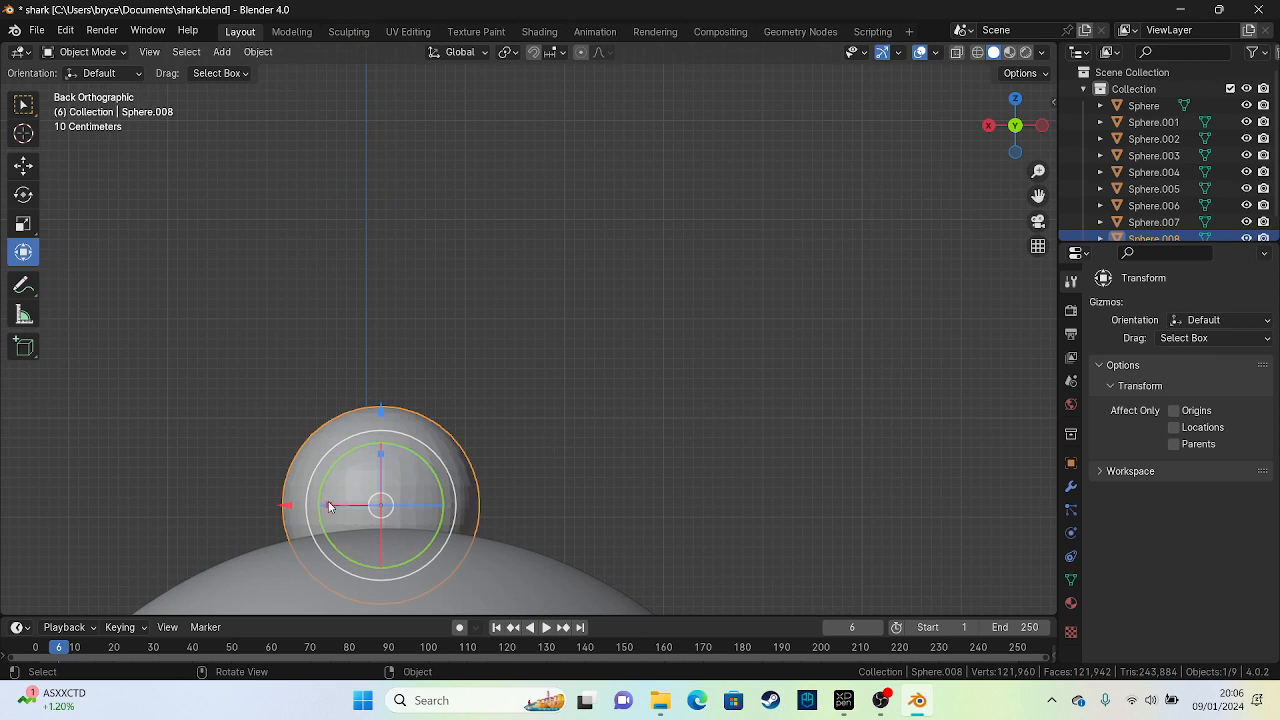
left_click_drag(330, 506, 377, 523)
mouse_move(292, 507)
left_mouse_down()
mouse_move(259, 507)
mouse_move(305, 507)
left_mouse_up()
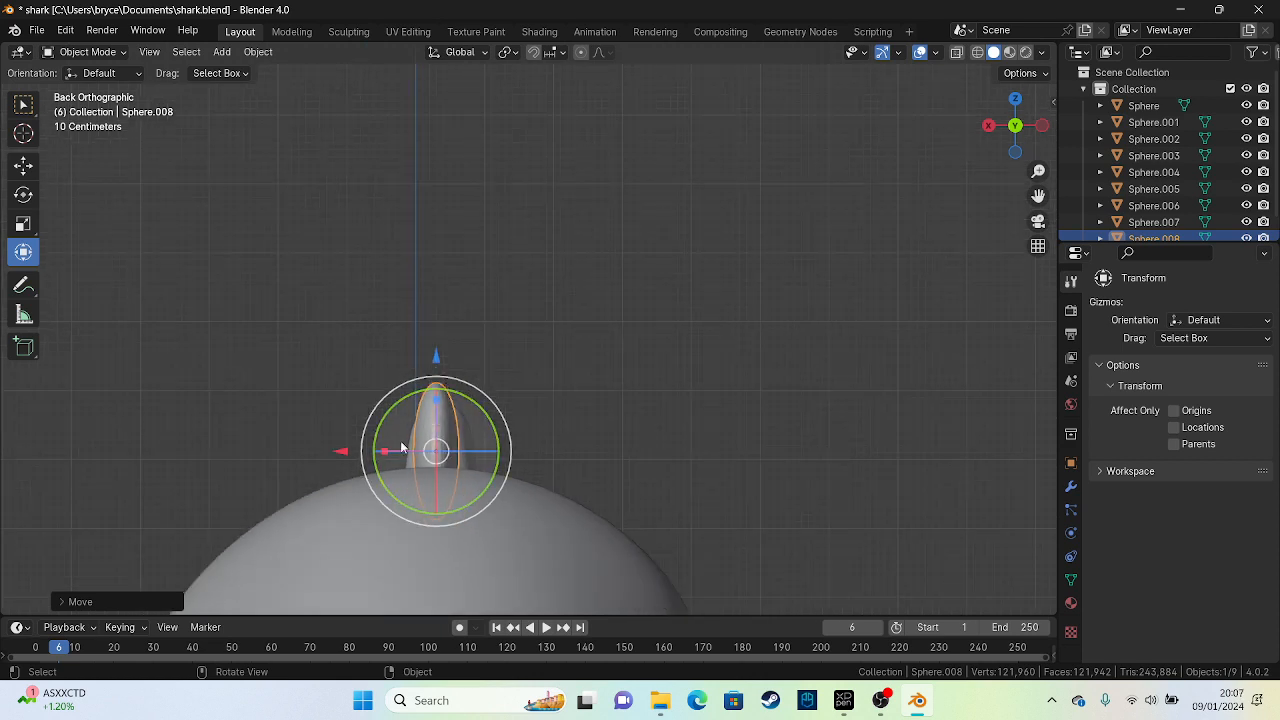
Switch the flattened sphere to Sculpt Mode with X mirror symmetry and pull its front edge forward with Elastic Deform
middle_click_drag(425, 476, 279, 465, "alt")
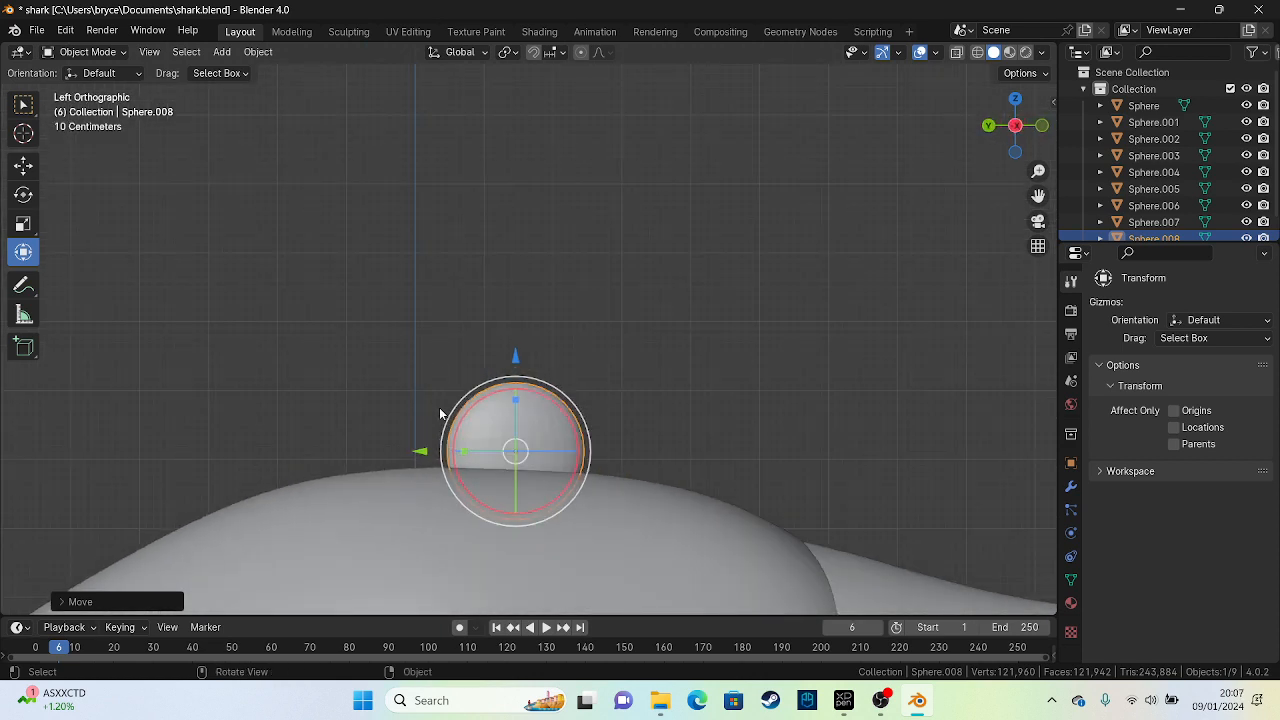
left_click(592, 369)
left_click(512, 448)
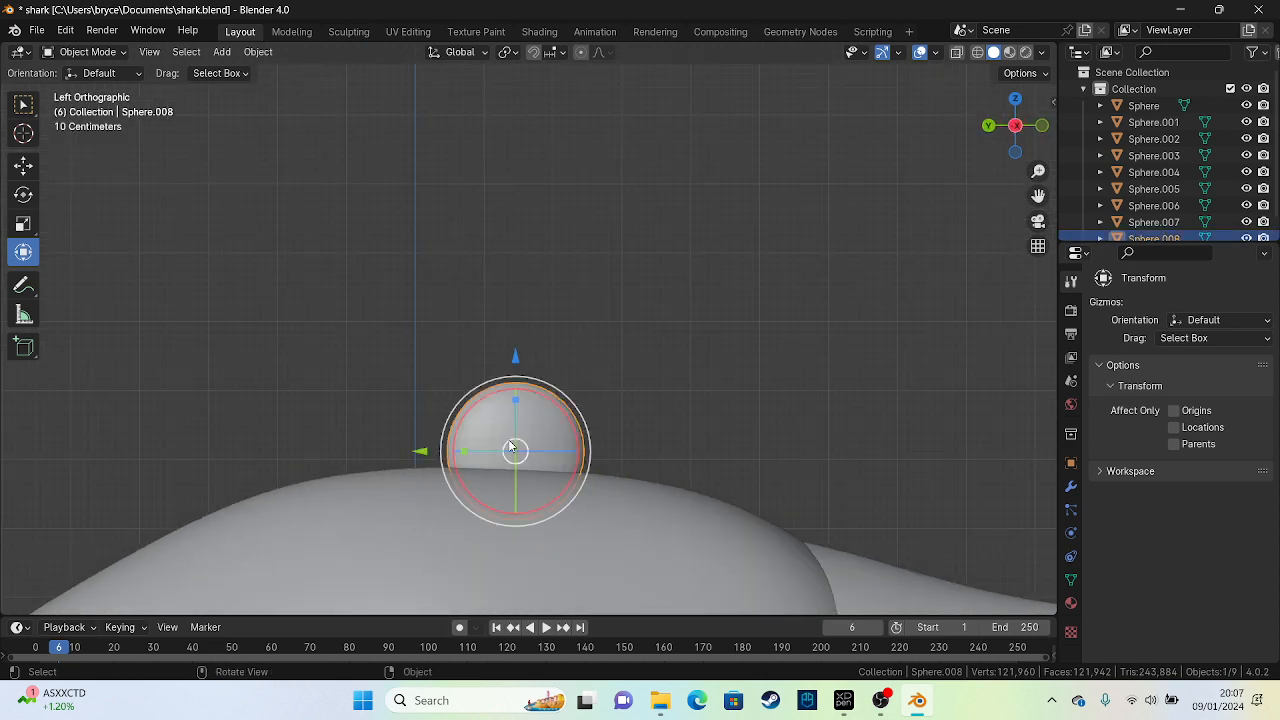
left_click(100, 52)
left_click(90, 109)
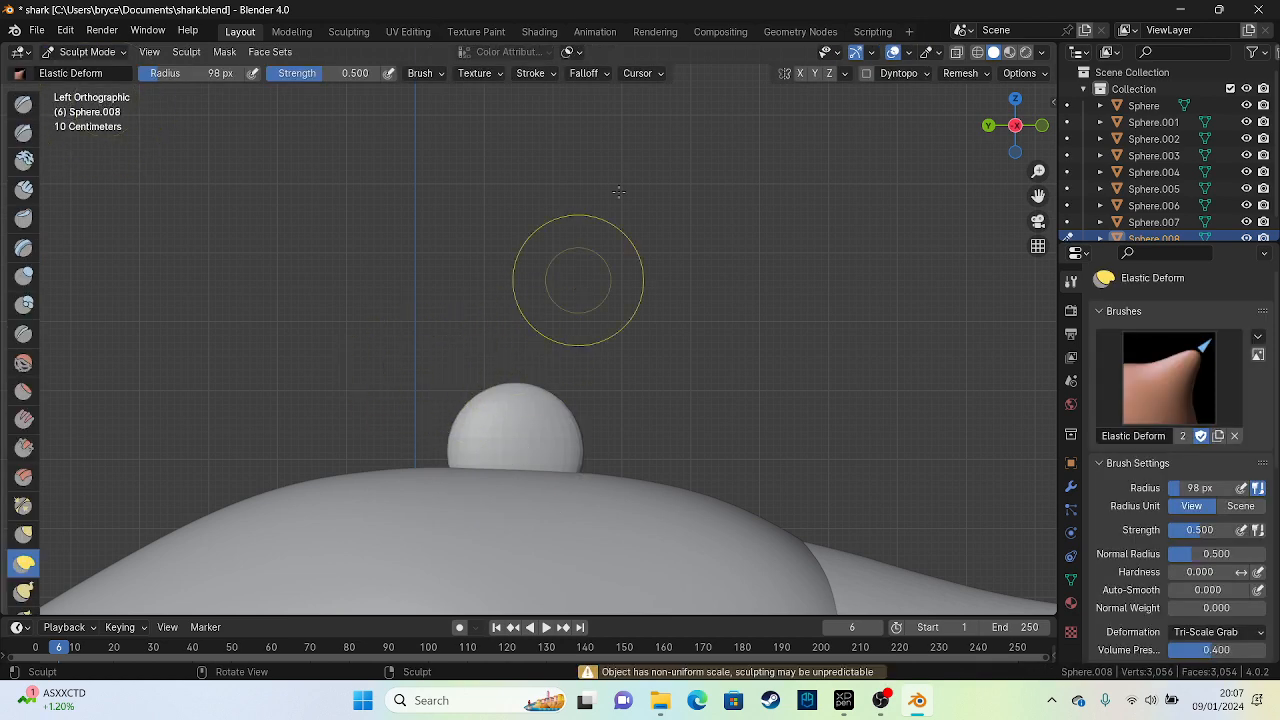
left_click_drag(464, 461, 235, 484)
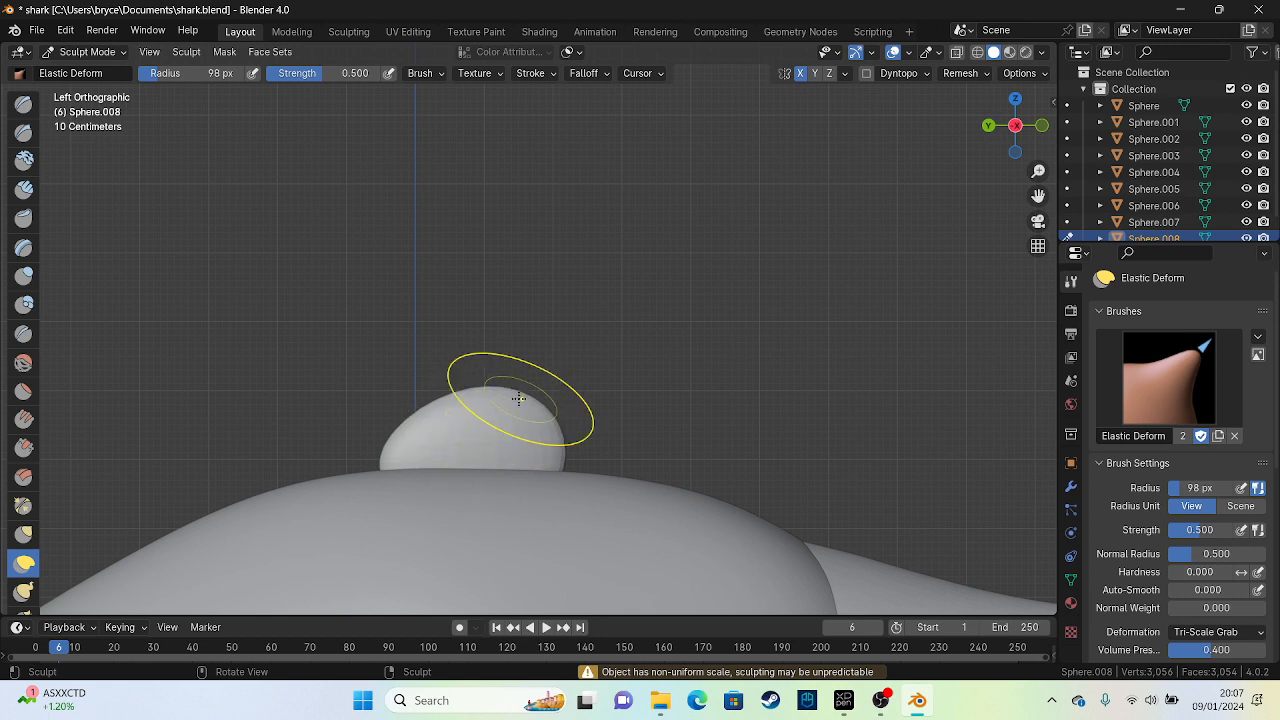
Enlarge the Elastic Deform radius to 157 px and pull the sphere up and back into a leaning dorsal fin
left_click_drag(505, 395, 662, 222)
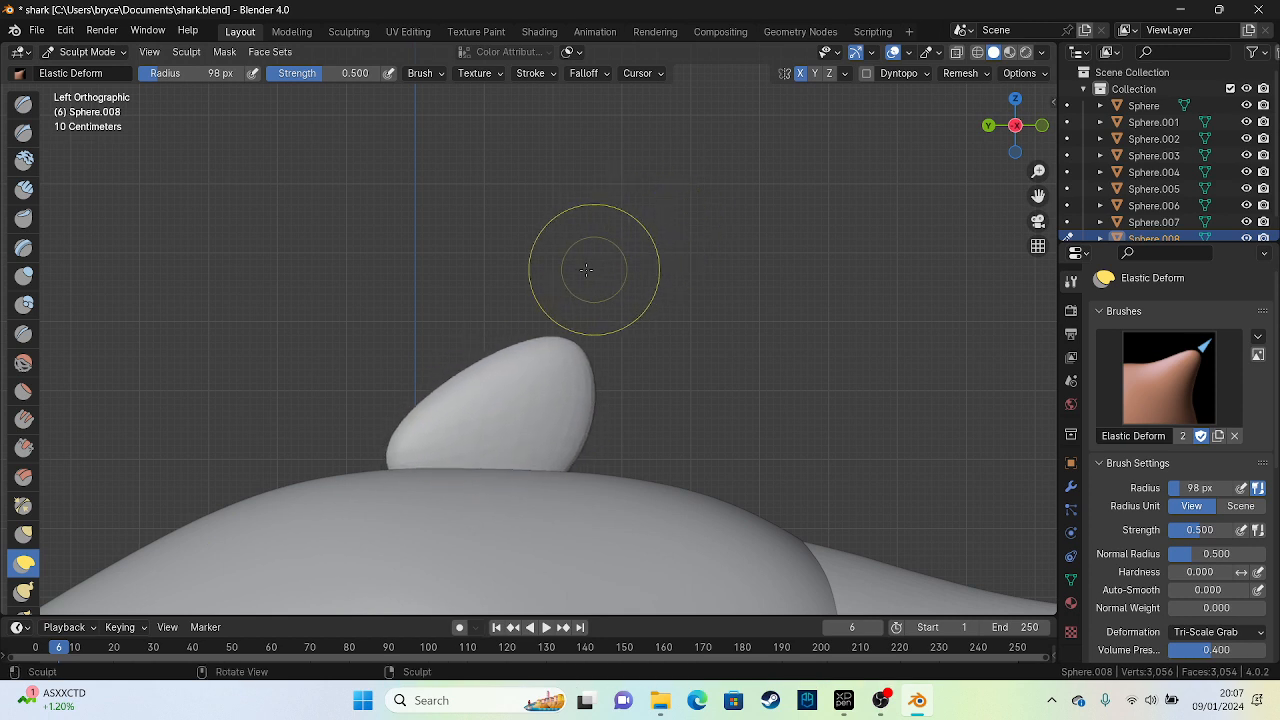
key("ctrl+z")
left_click_drag(181, 78, 186, 81)
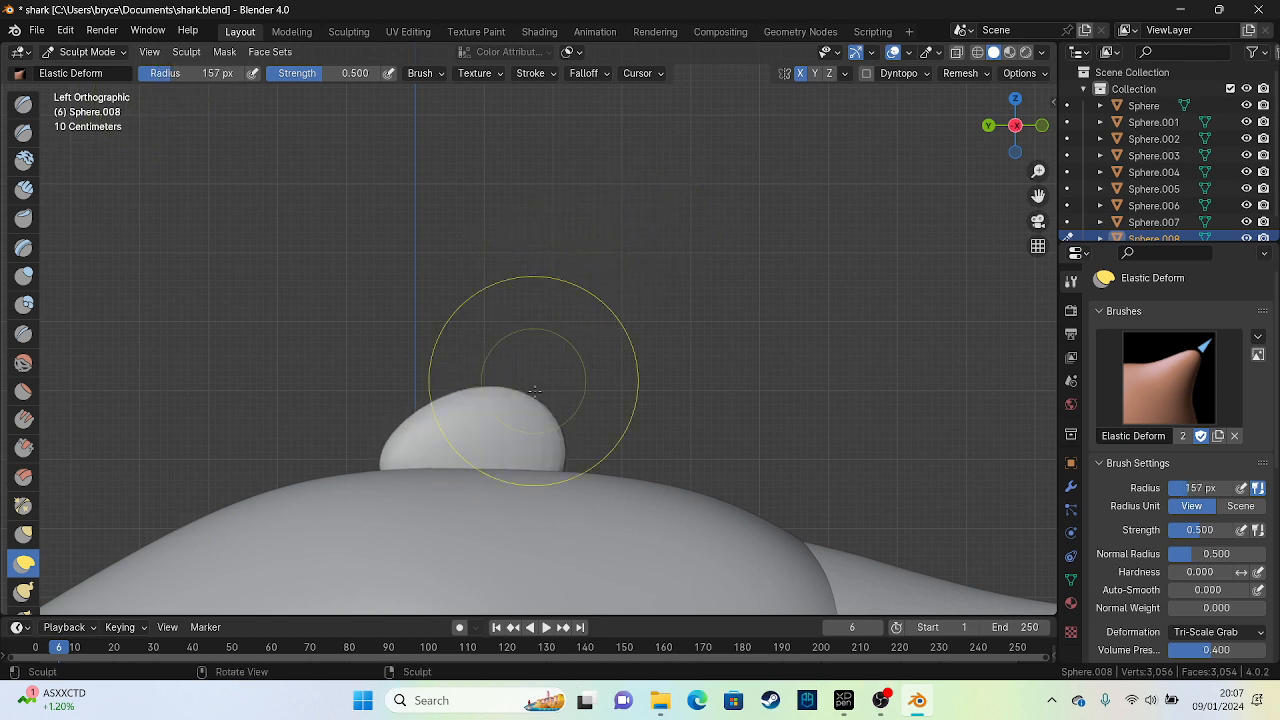
mouse_move(480, 410)
left_mouse_down()
mouse_move(568, 344)
mouse_move(632, 270)
left_mouse_up()
left_click_drag(414, 441, 331, 537)
scroll(365, 497, "down", 5)
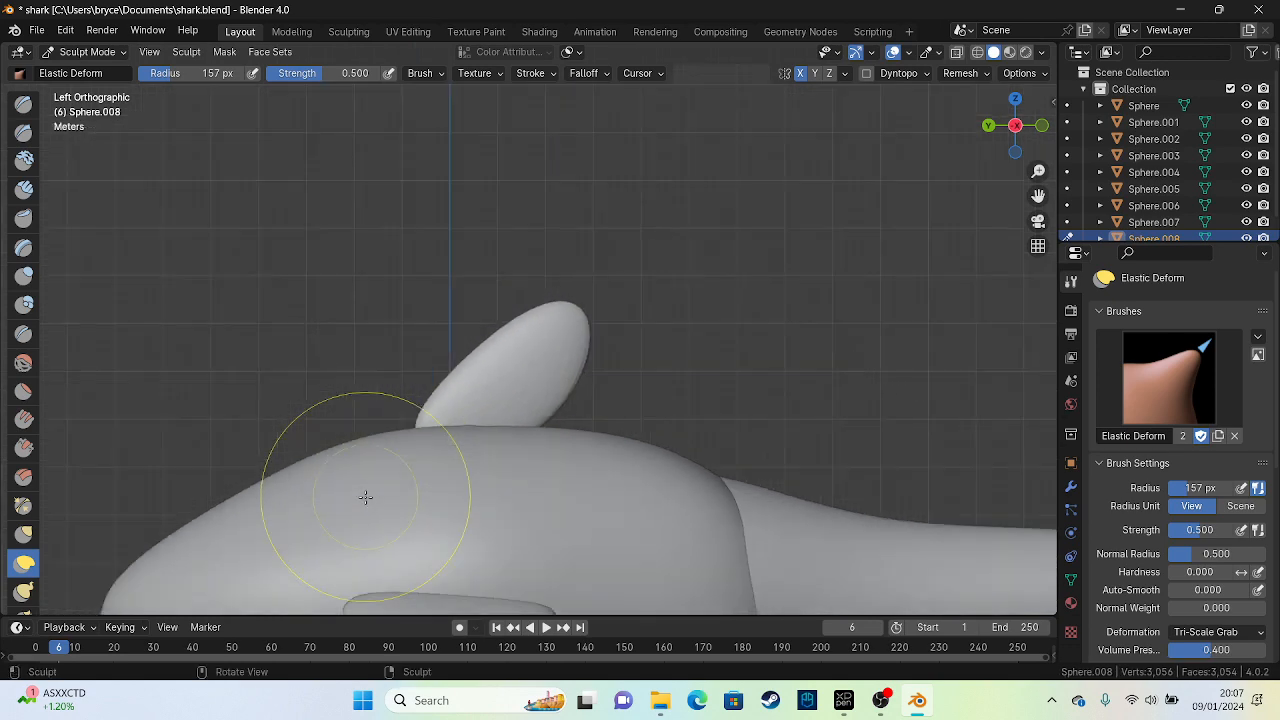
left_click_drag(567, 308, 612, 299)
mouse_move(498, 362)
left_mouse_down()
mouse_move(422, 387)
mouse_move(568, 423)
mouse_move(474, 345)
mouse_move(479, 318)
mouse_move(500, 409)
mouse_move(566, 417)
left_mouse_up()
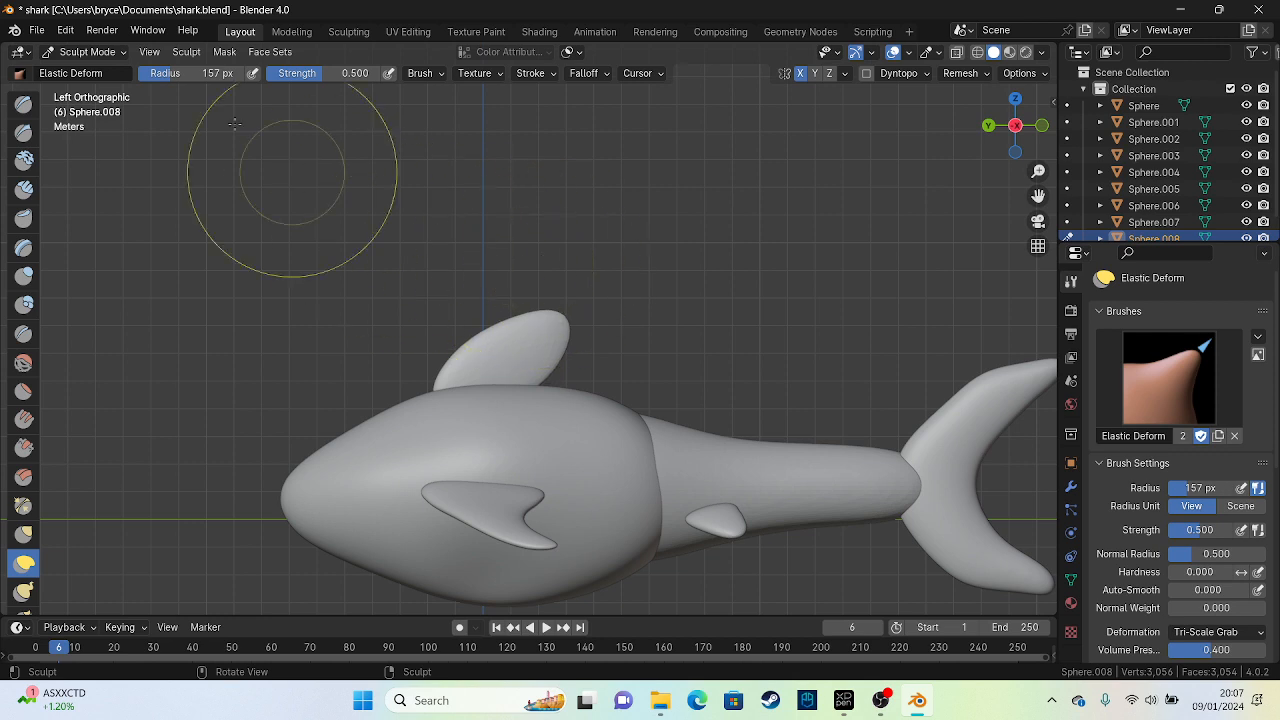
Reduce the brush radius to 89 px, widen the dorsal fin's rear base and pull its tip backward
left_click_drag(210, 73, 165, 73)
mouse_move(548, 358)
left_mouse_down()
mouse_move(515, 366)
mouse_move(608, 406)
mouse_move(493, 365)
mouse_move(525, 385)
mouse_move(634, 402)
left_mouse_up()
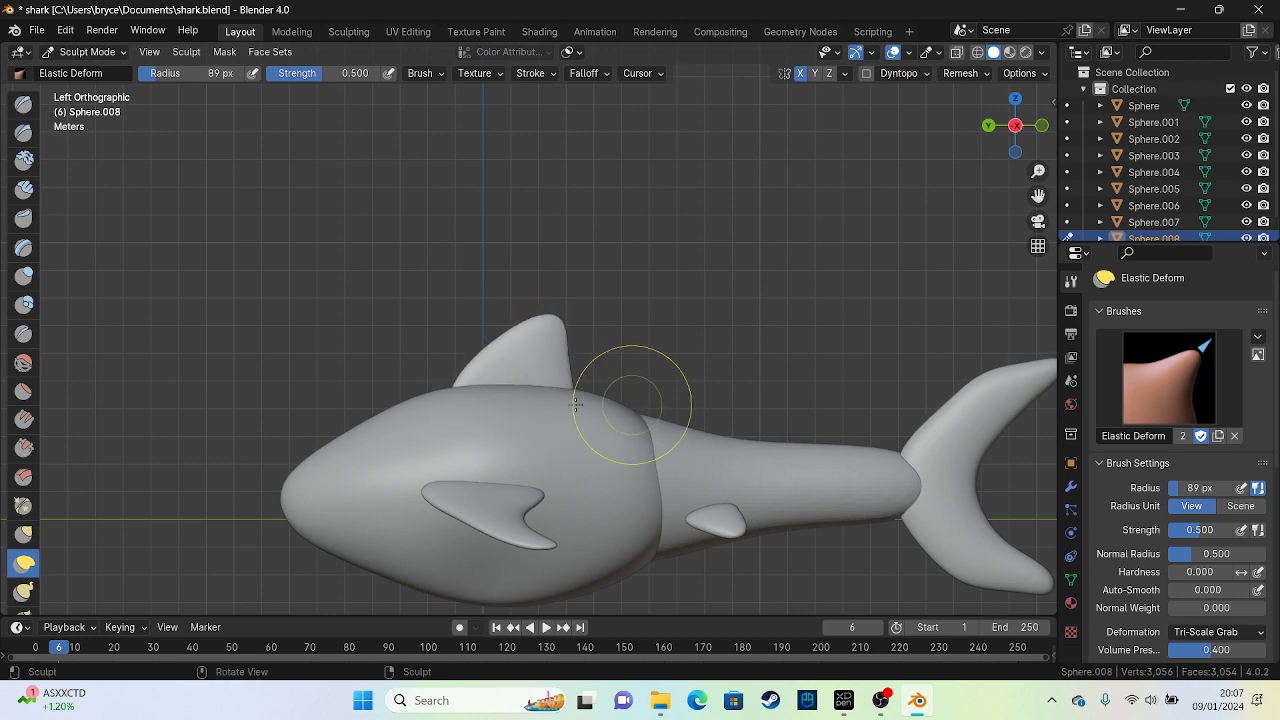
mouse_move(458, 390)
left_mouse_down()
mouse_move(431, 391)
mouse_move(486, 388)
left_mouse_up()
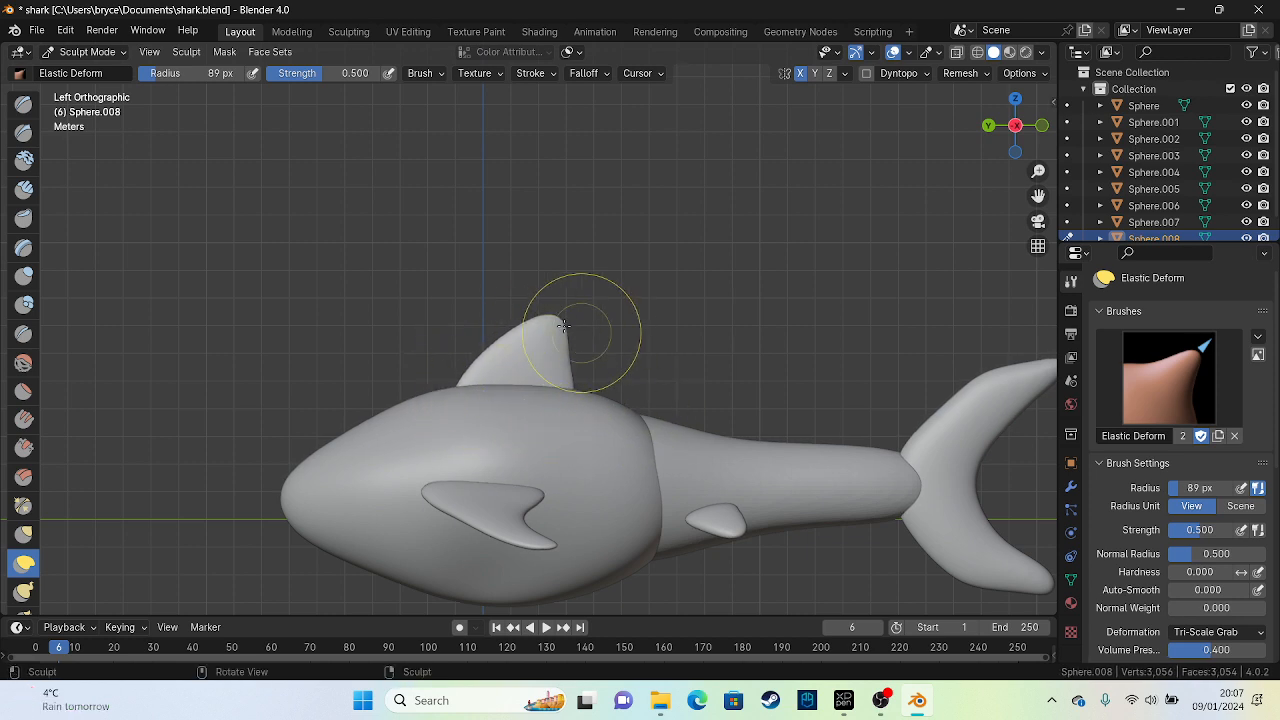
mouse_move(556, 340)
left_mouse_down()
mouse_move(642, 345)
mouse_move(566, 368)
mouse_move(564, 309)
mouse_move(613, 352)
left_mouse_up()
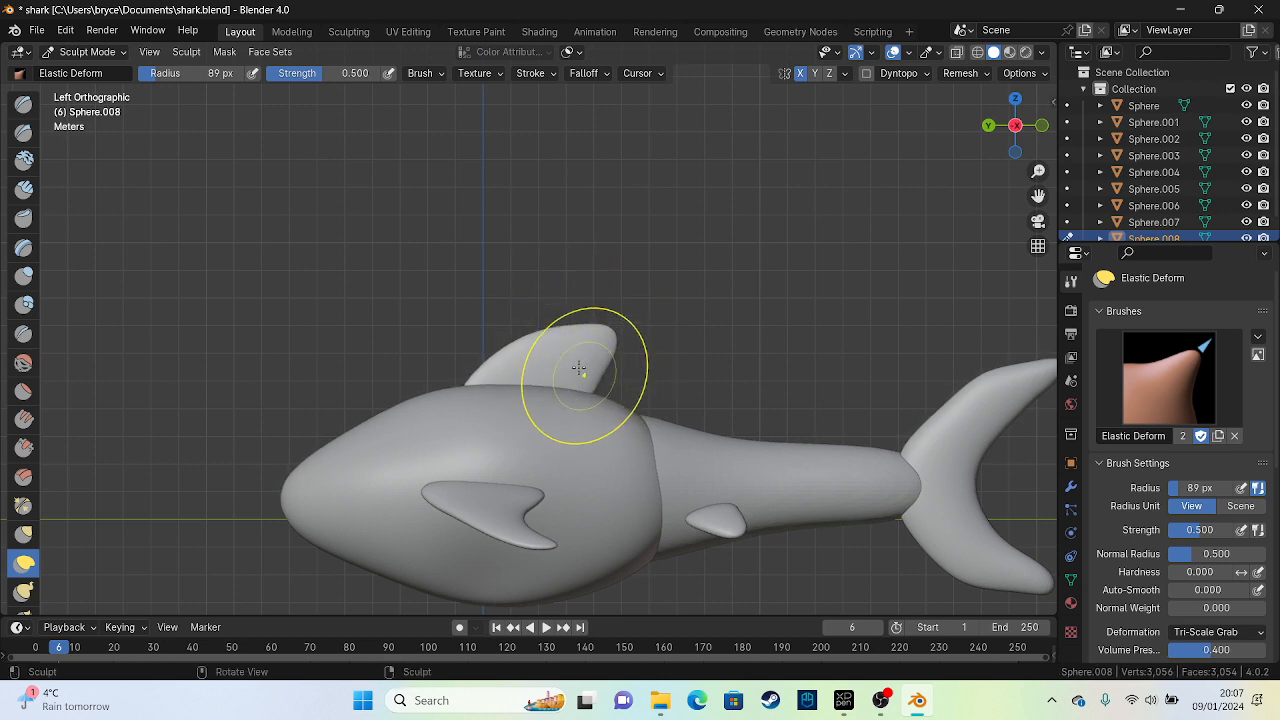
Remesh the dorsal fin with a 0.08 m voxel size and hollow its rear edge with Elastic Deform
scroll(1200, 480, "down", 6)
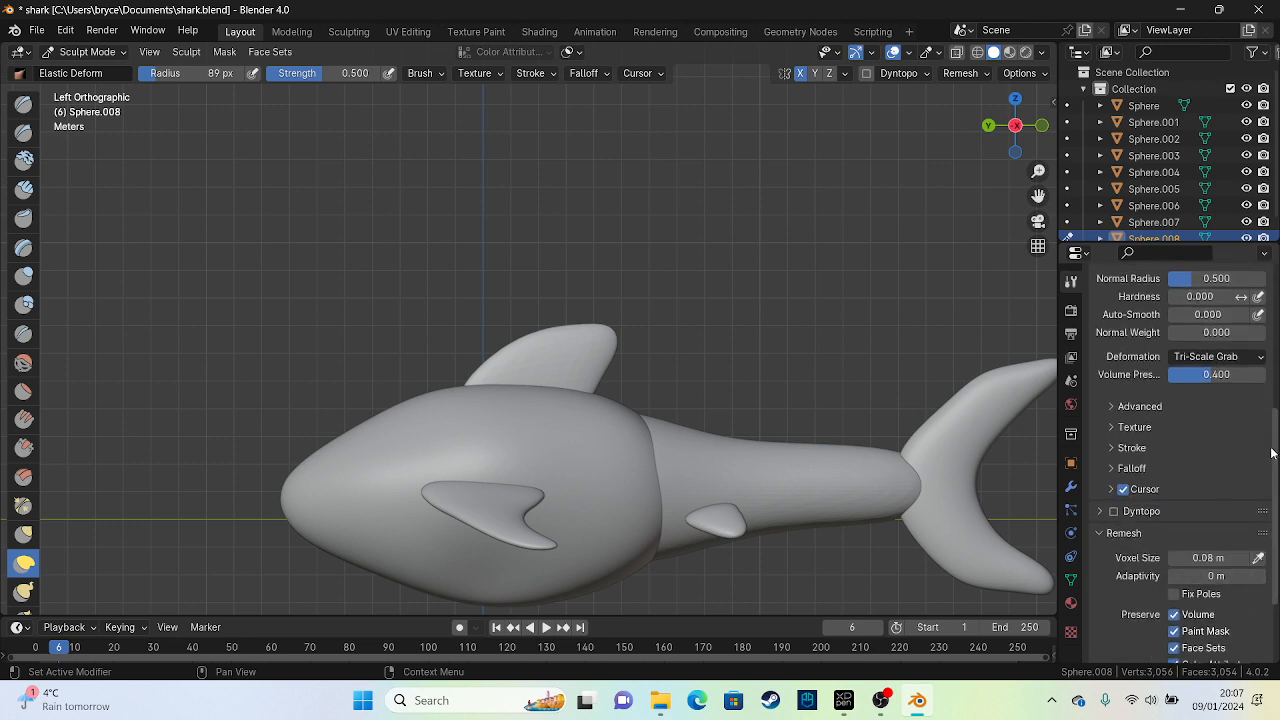
scroll(1165, 573, "down", 3)
left_click(1180, 585)
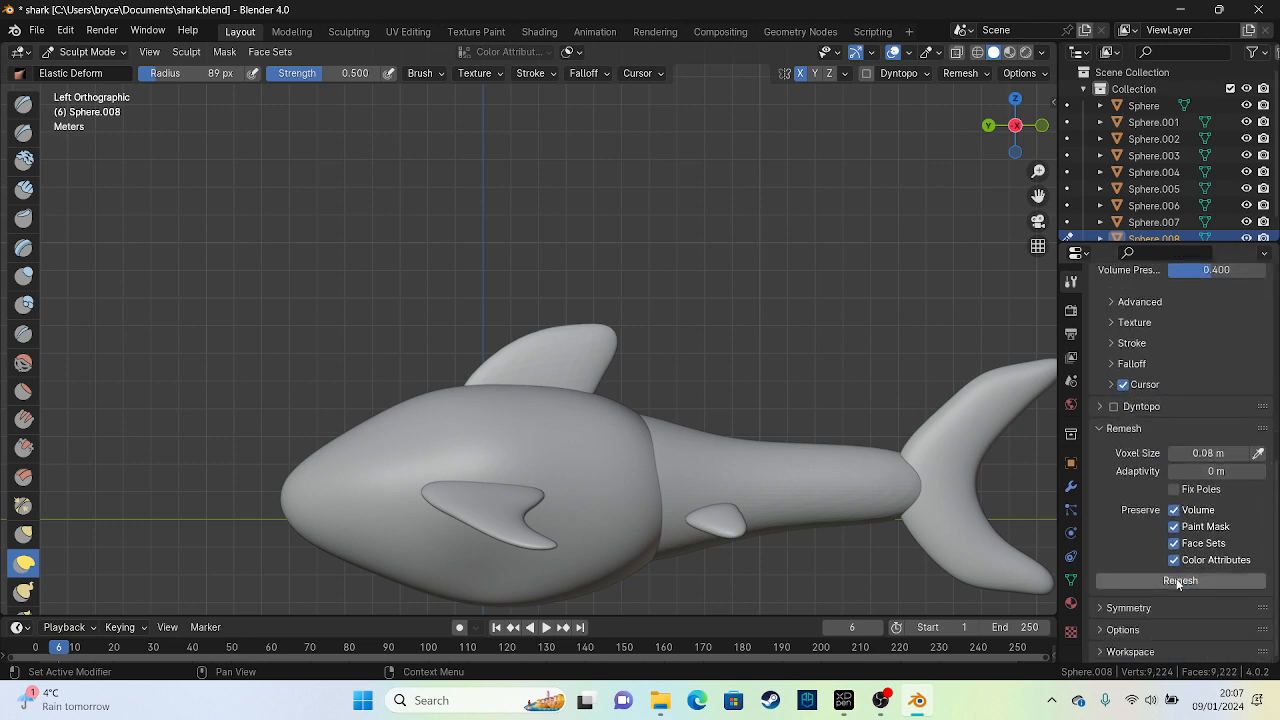
mouse_move(598, 379)
left_mouse_down()
mouse_move(580, 361)
mouse_move(537, 366)
mouse_move(620, 394)
left_mouse_up()
left_click_drag(488, 361, 500, 365)
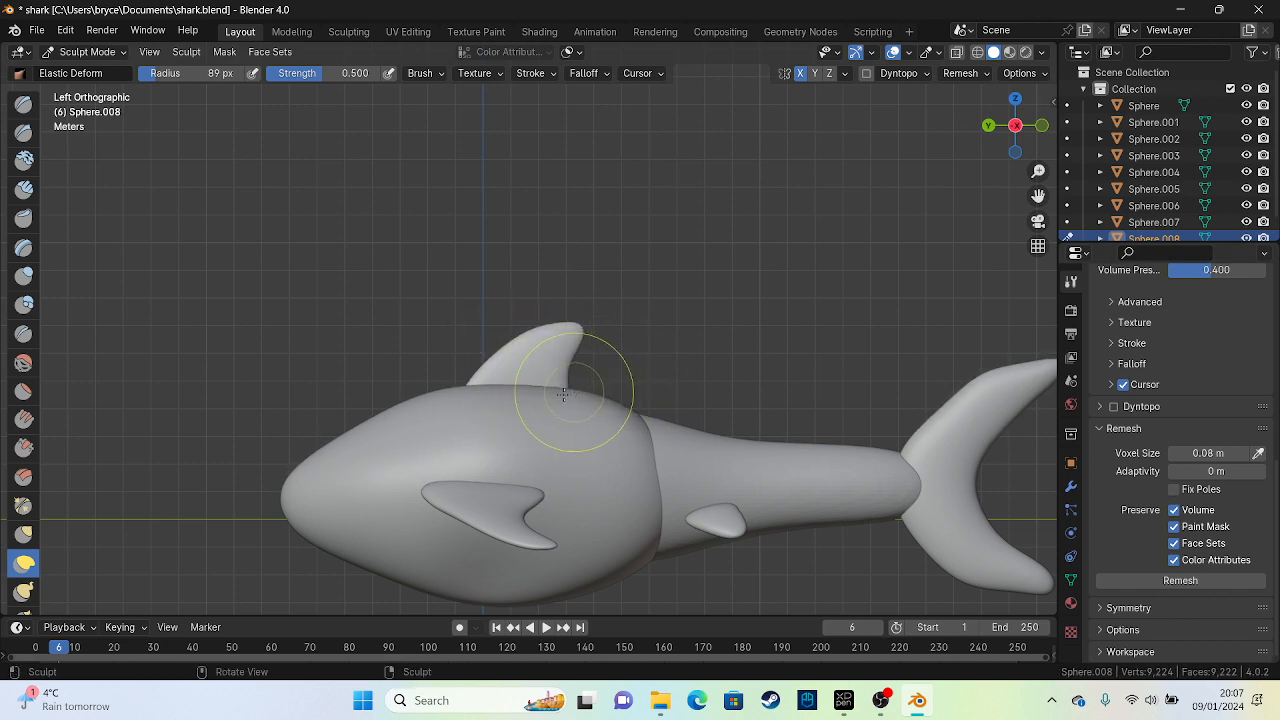
left_click_drag(587, 398, 612, 399)
mouse_move(580, 352)
left_mouse_down()
mouse_move(600, 359)
mouse_move(558, 377)
left_mouse_up()
Refine the dorsal fin's front edge and base with Elastic Deform, sweep its tip down and back, and remesh it again
left_click_drag(499, 350, 486, 341)
mouse_move(577, 337)
left_mouse_down()
mouse_move(593, 336)
mouse_move(580, 307)
mouse_move(572, 326)
left_mouse_up()
left_click_drag(591, 375, 589, 391)
left_click_drag(474, 386, 442, 393)
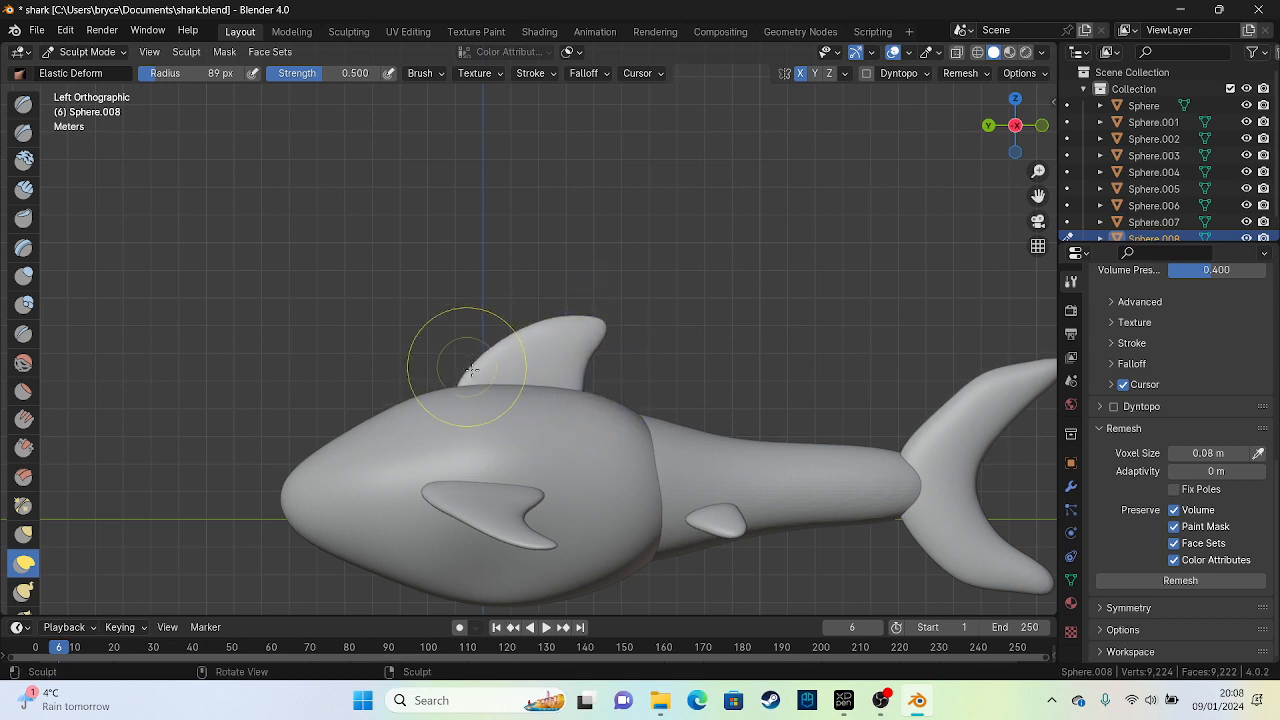
left_click_drag(509, 339, 522, 340)
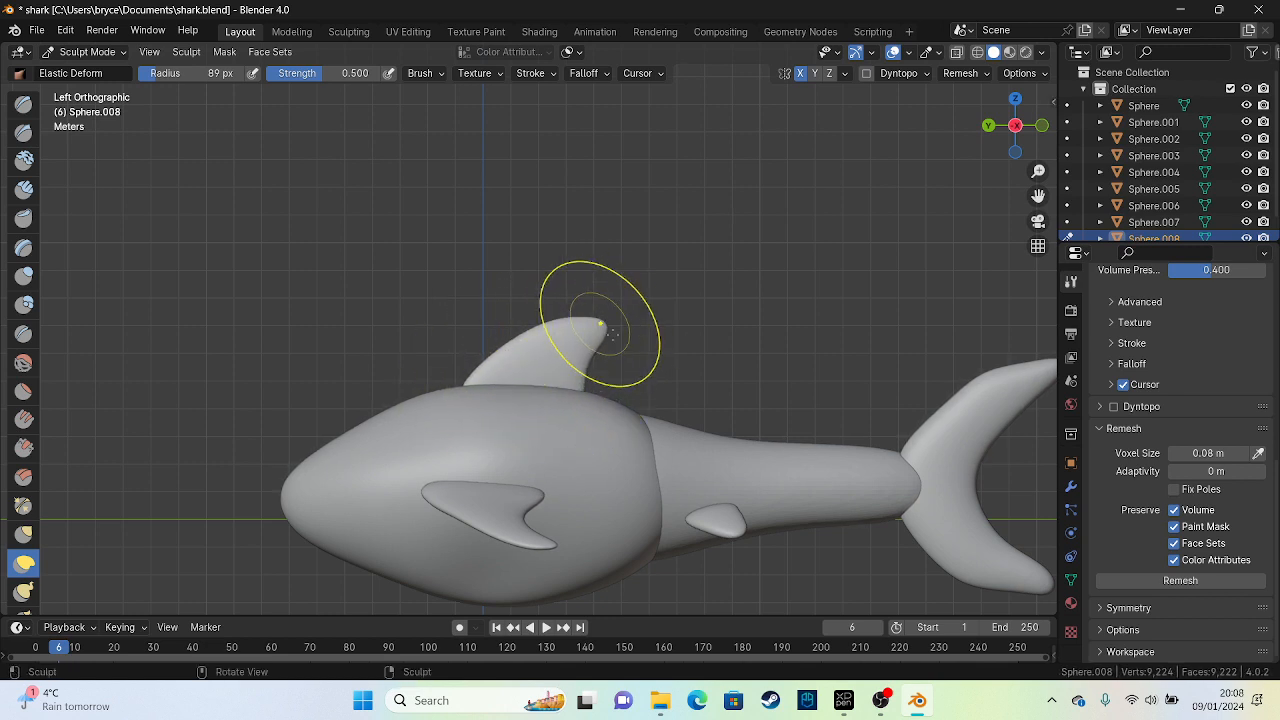
left_click_drag(601, 325, 639, 356)
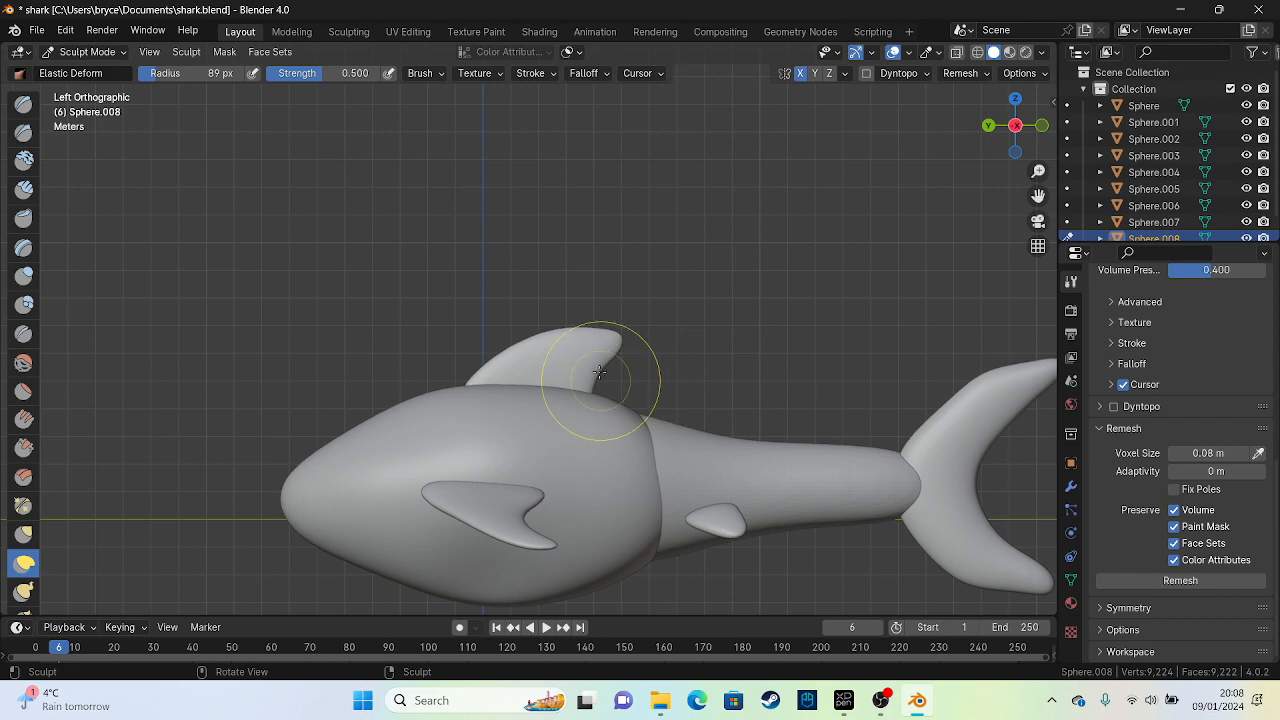
left_click(1155, 580)
Return to Object Mode and duplicate the finished dorsal fin
scroll(590, 280, "down", 1)
mouse_move(620, 288)
middle_mouse_down()
mouse_move(722, 354)
mouse_move(837, 380)
mouse_move(660, 320)
middle_mouse_up()
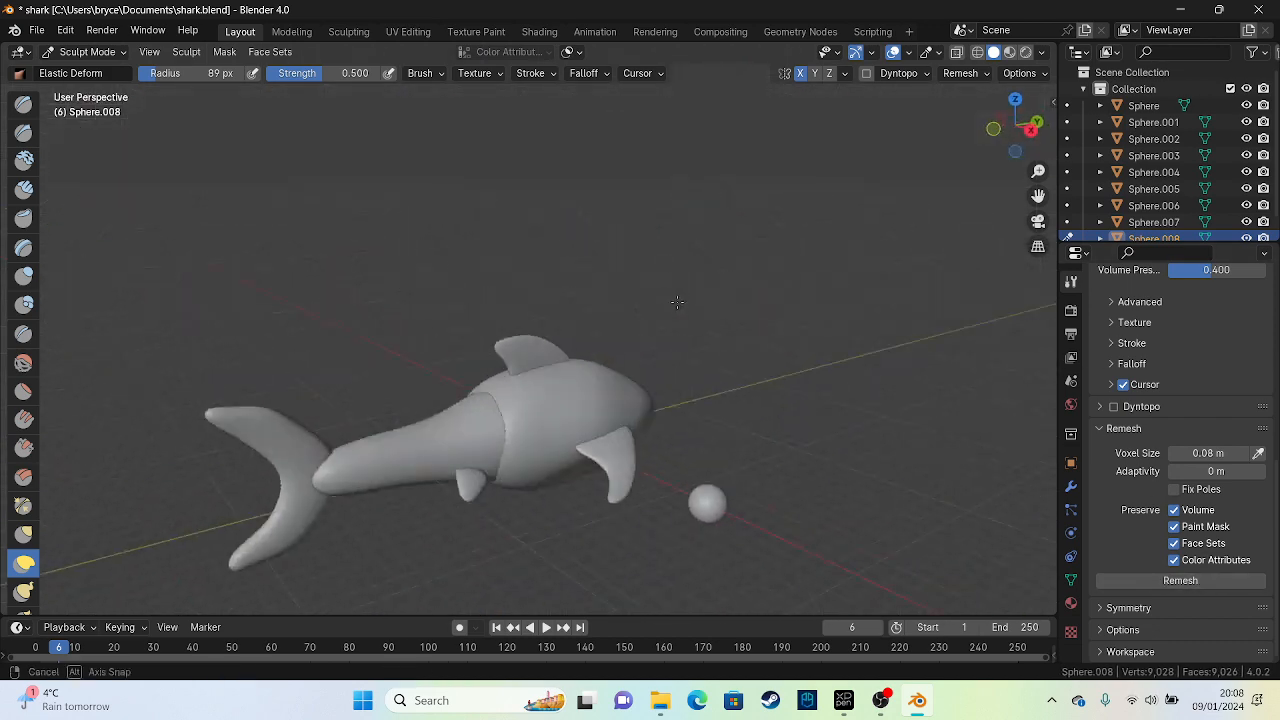
left_click(88, 51)
left_click(93, 71)
scroll(580, 477, "up", 5)
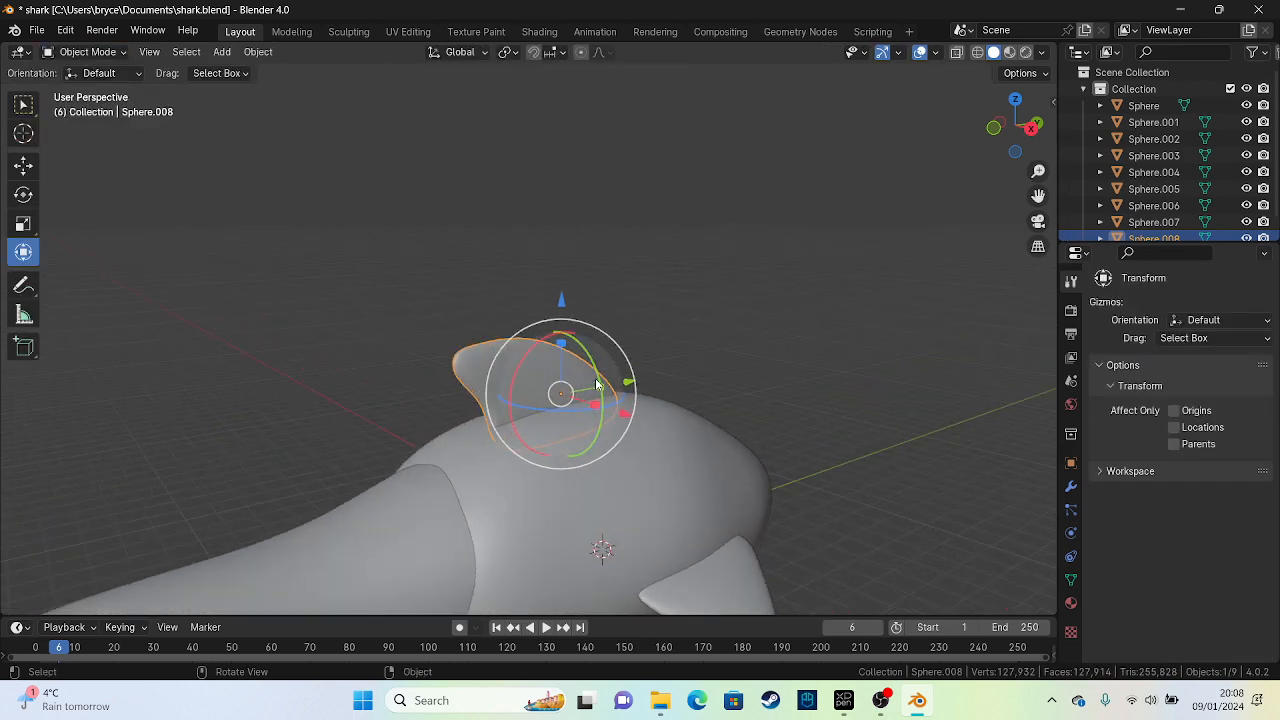
key("ctrl+v")
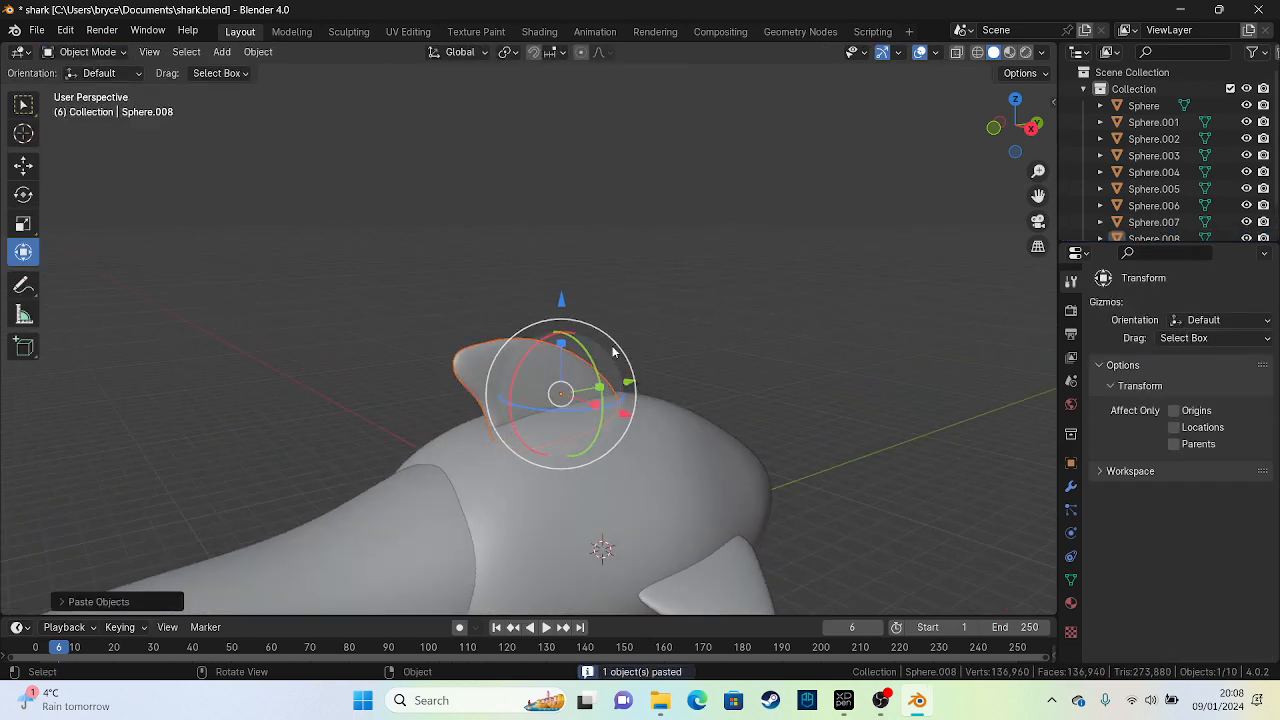
Scale down the copied dorsal fin and slide it back along Y to above the tail section
middle_click_drag(595, 352, 537, 334, "alt")
scroll(539, 335, "up", 1)
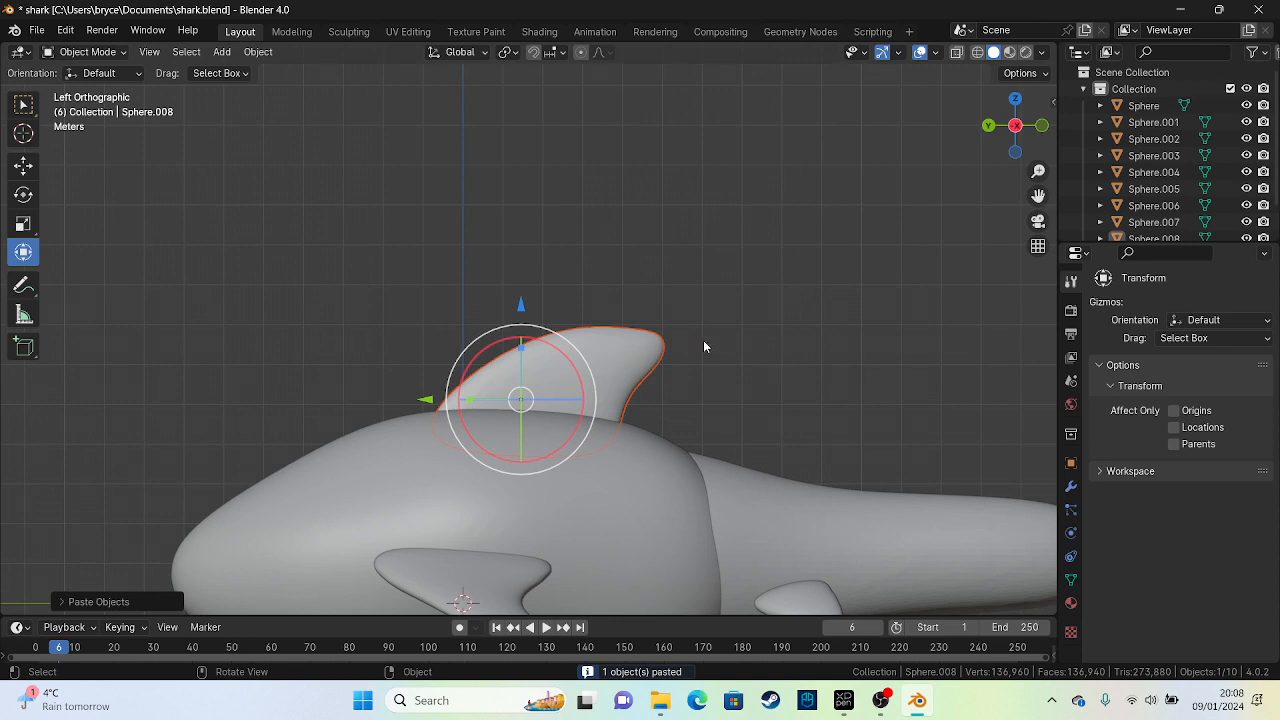
middle_click_drag(703, 341, 406, 286, "shift")
key("s")
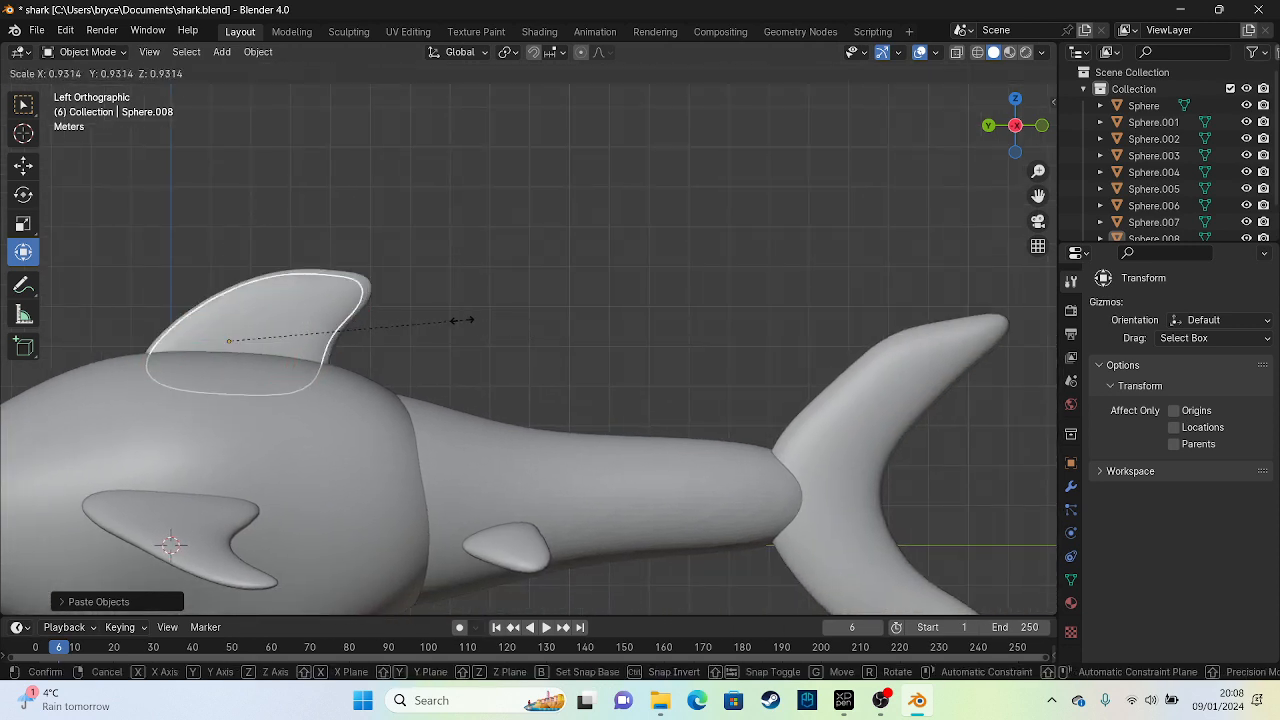
left_click(312, 322)
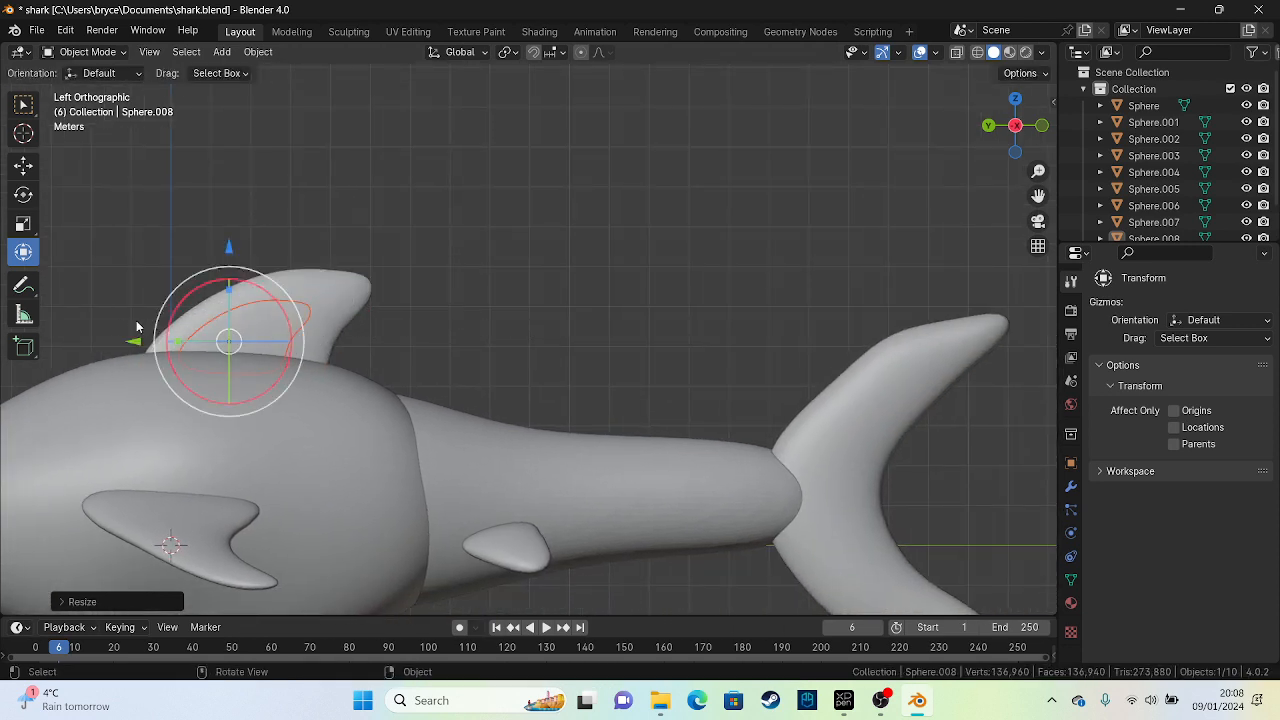
left_click_drag(133, 341, 383, 341)
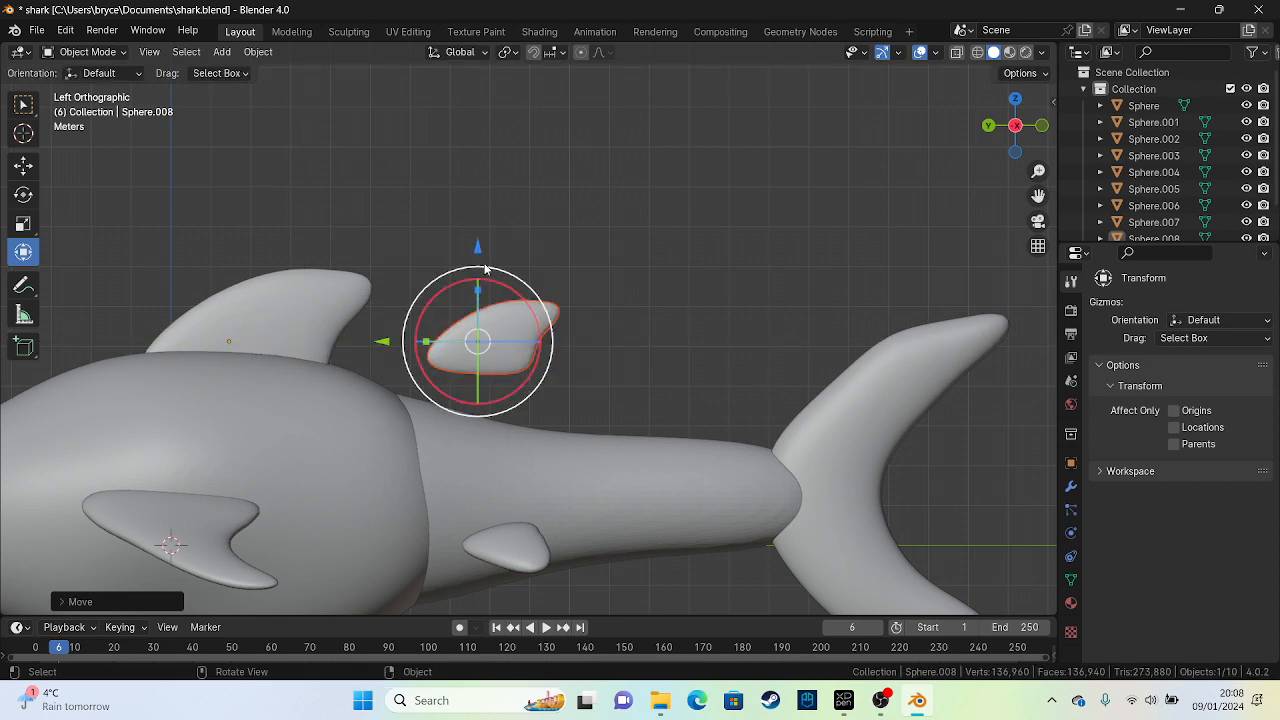
Lower the second dorsal fin about 1.56 m along Z onto the tail section and scale it to about 0.72
left_click_drag(478, 247, 474, 316)
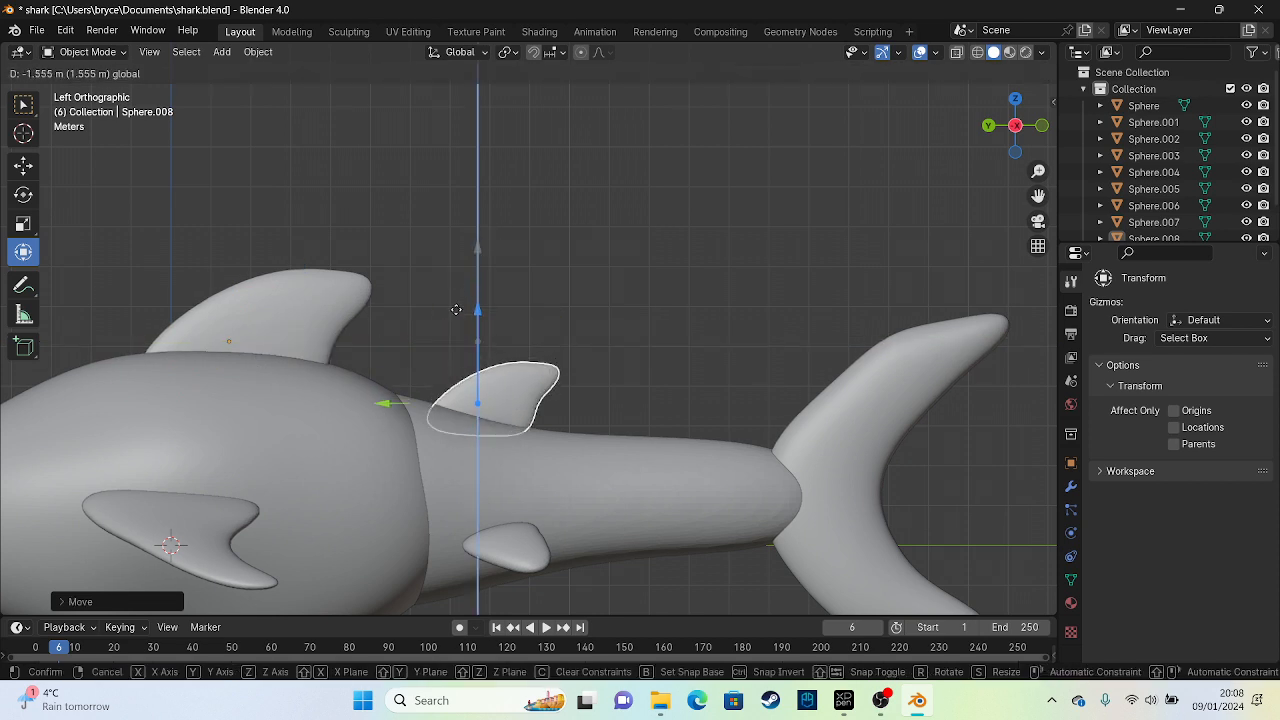
key("s")
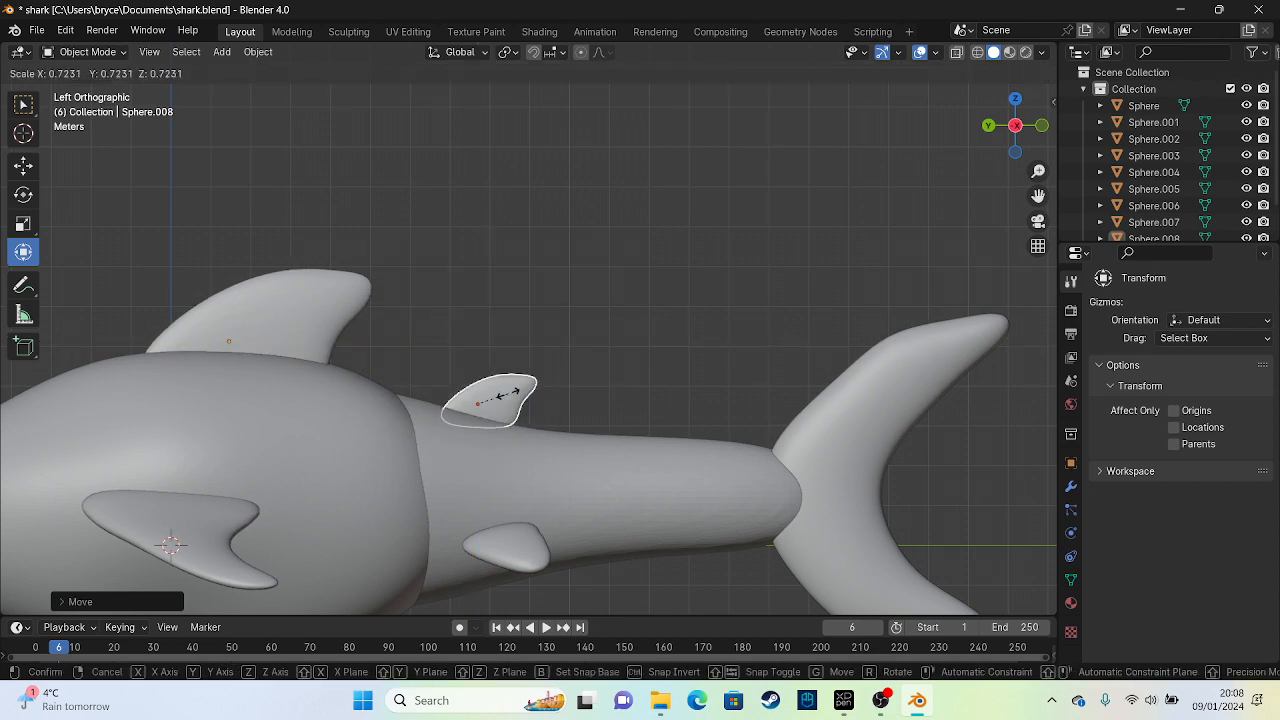
left_click(510, 392)
Tilt the second dorsal fin slightly backward, slide it further back until its base sinks into the tail section, and deselect it
key("r")
key("r")
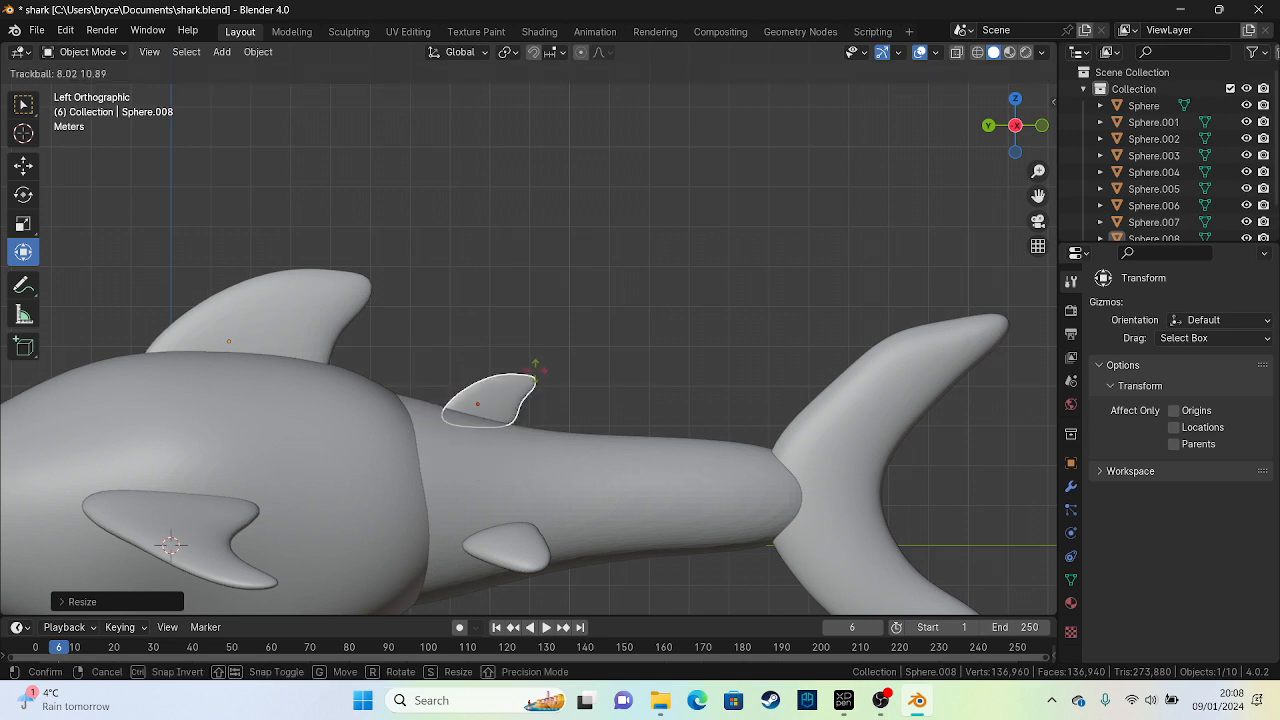
left_click(528, 392)
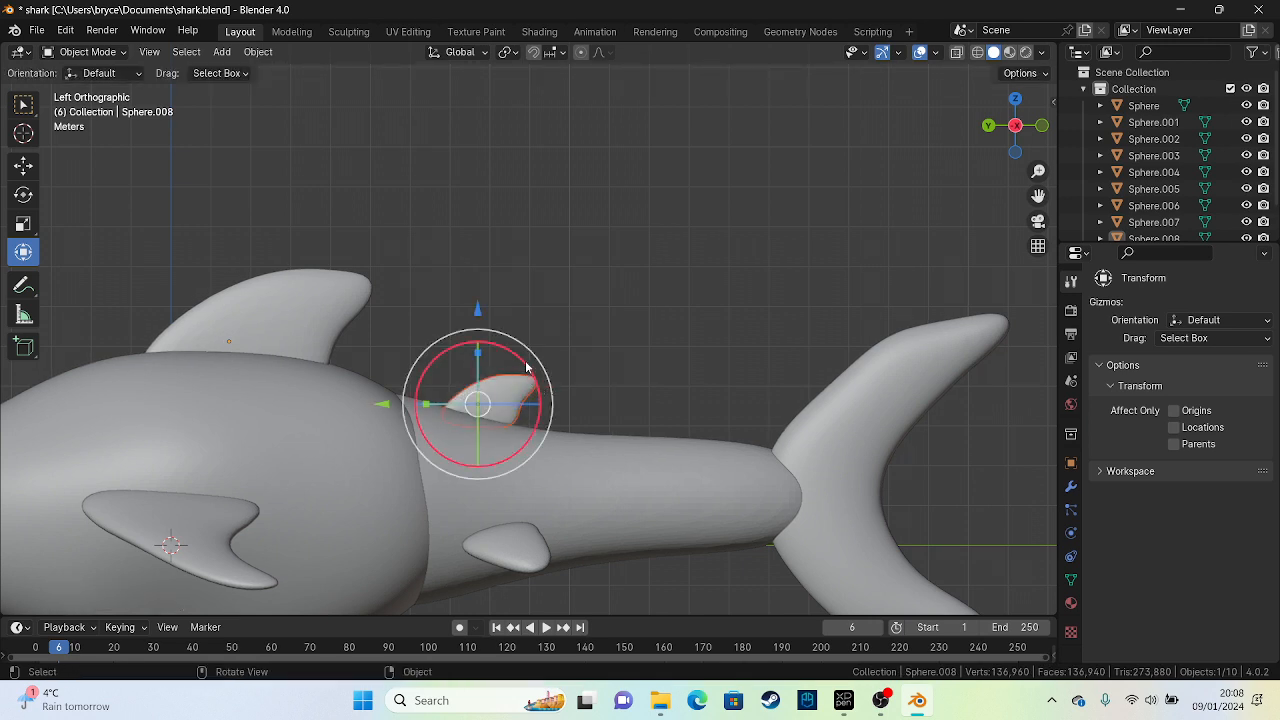
mouse_move(526, 390)
left_mouse_down()
mouse_move(523, 363)
mouse_move(485, 405)
mouse_move(516, 413)
left_mouse_up()
left_click(578, 335)
scroll(578, 341, "down", 5)
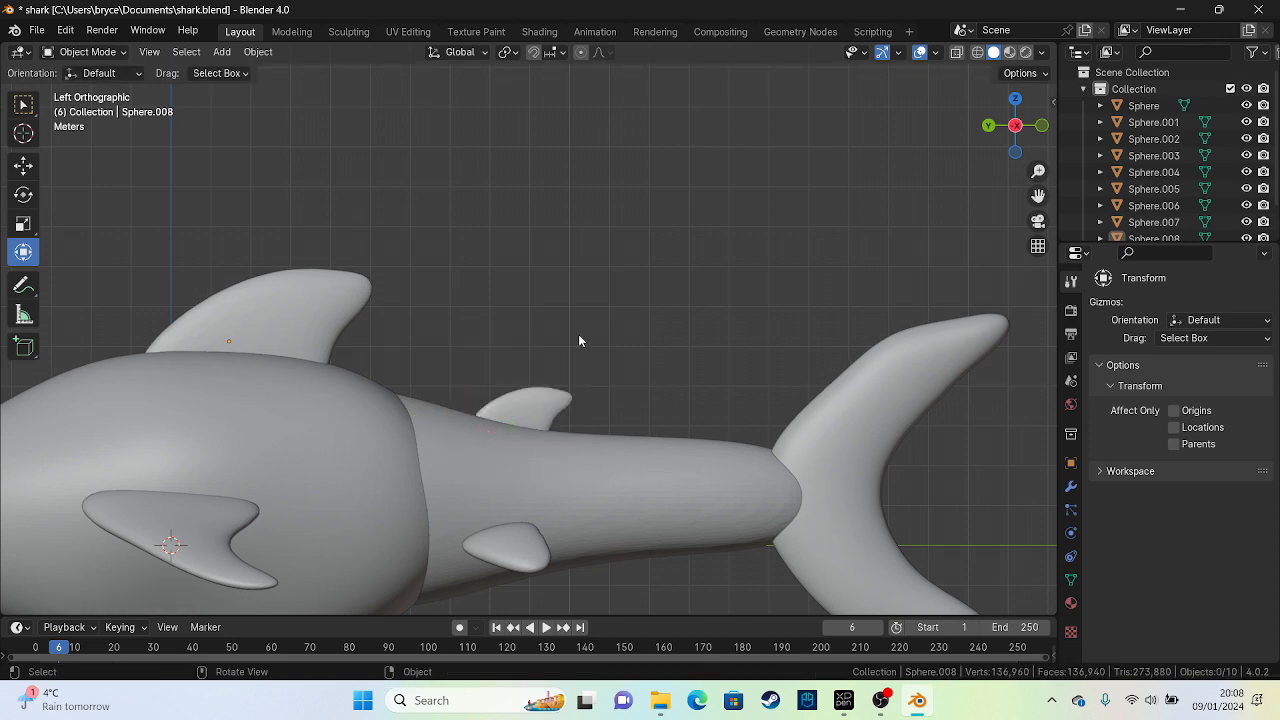
Put the main body sphere into Sculpt Mode with the Elastic Deform brush and save the file
middle_click_drag(495, 298, 428, 504)
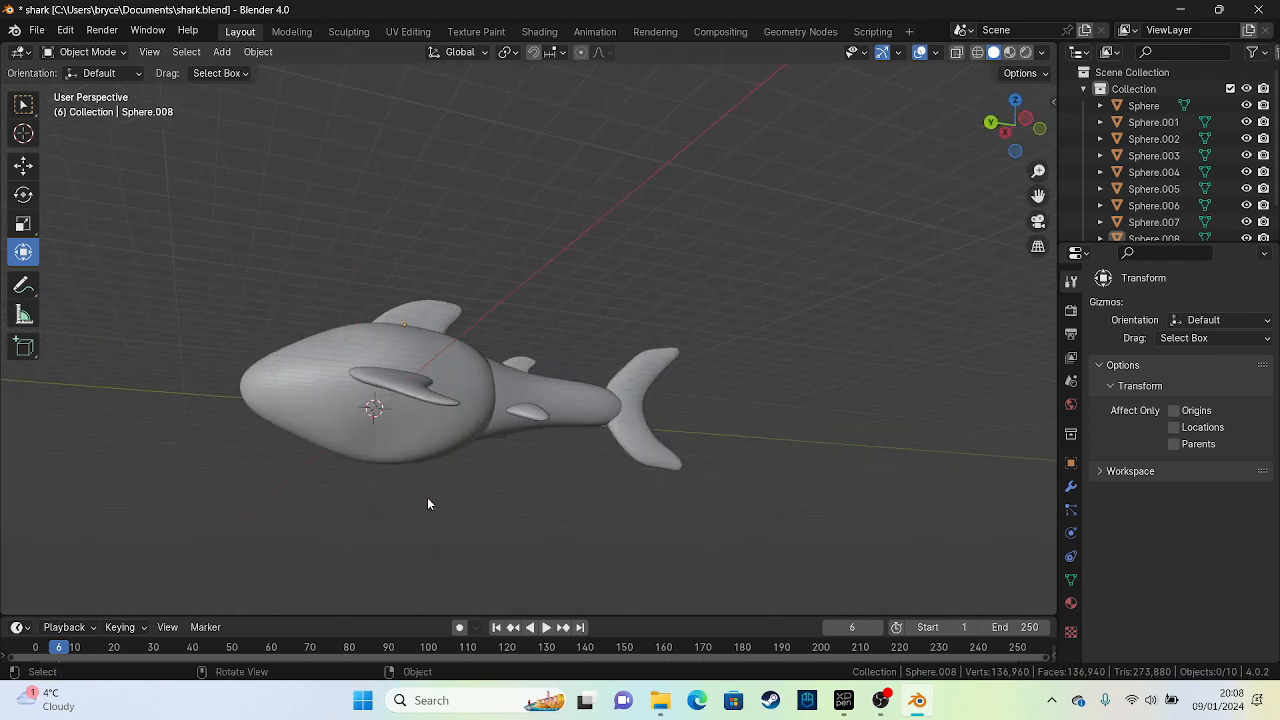
left_click(418, 447)
left_click(88, 51)
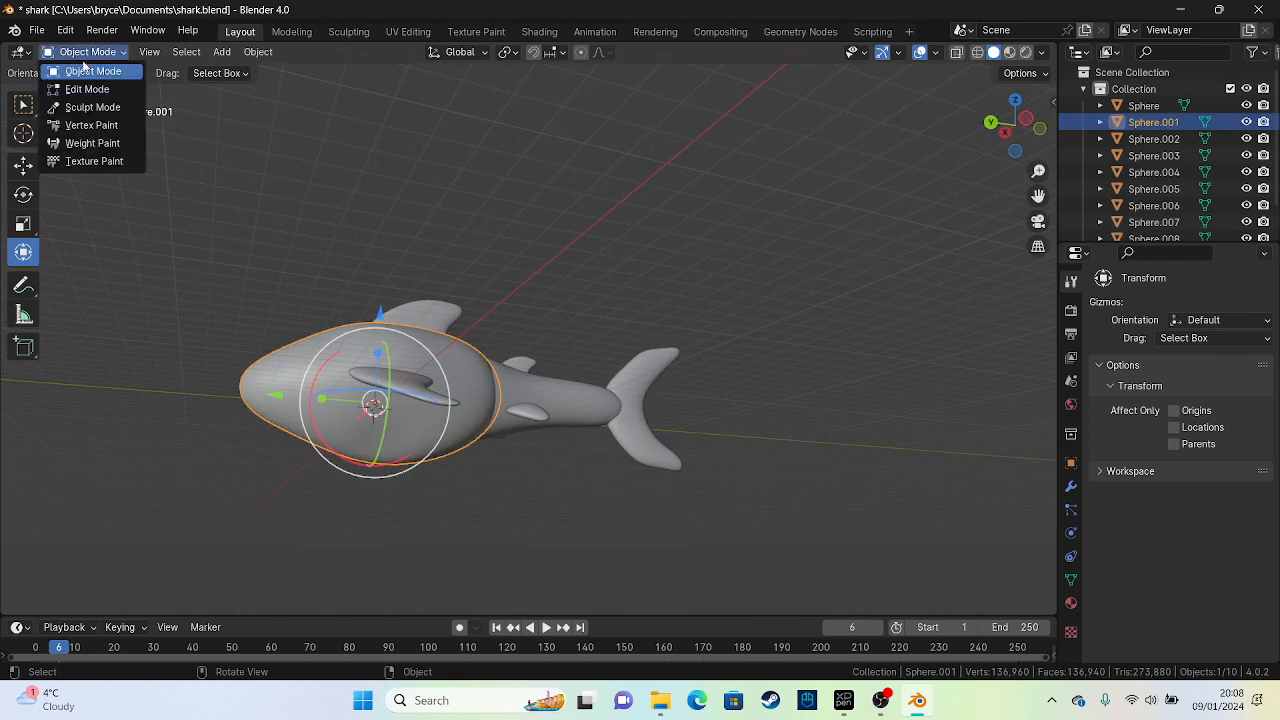
left_click(94, 107)
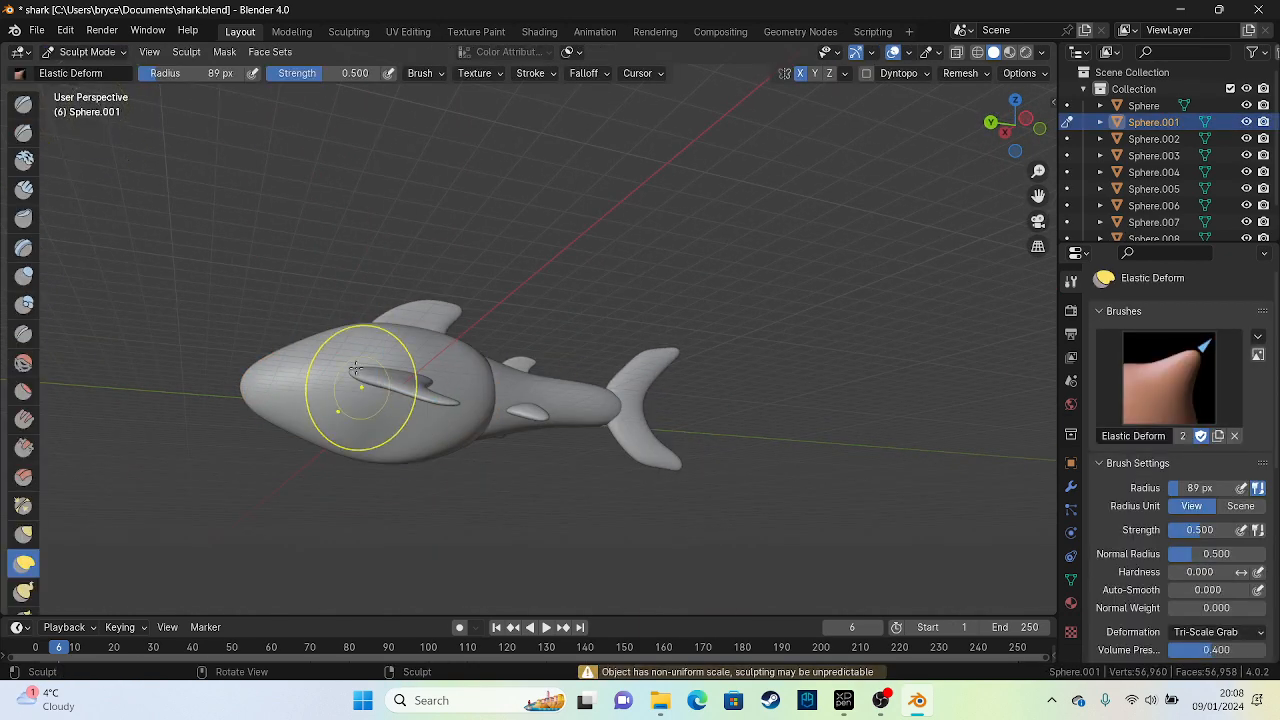
mouse_move(424, 426)
left_mouse_down()
mouse_move(317, 438)
mouse_move(415, 438)
mouse_move(322, 450)
mouse_move(414, 443)
left_mouse_up()
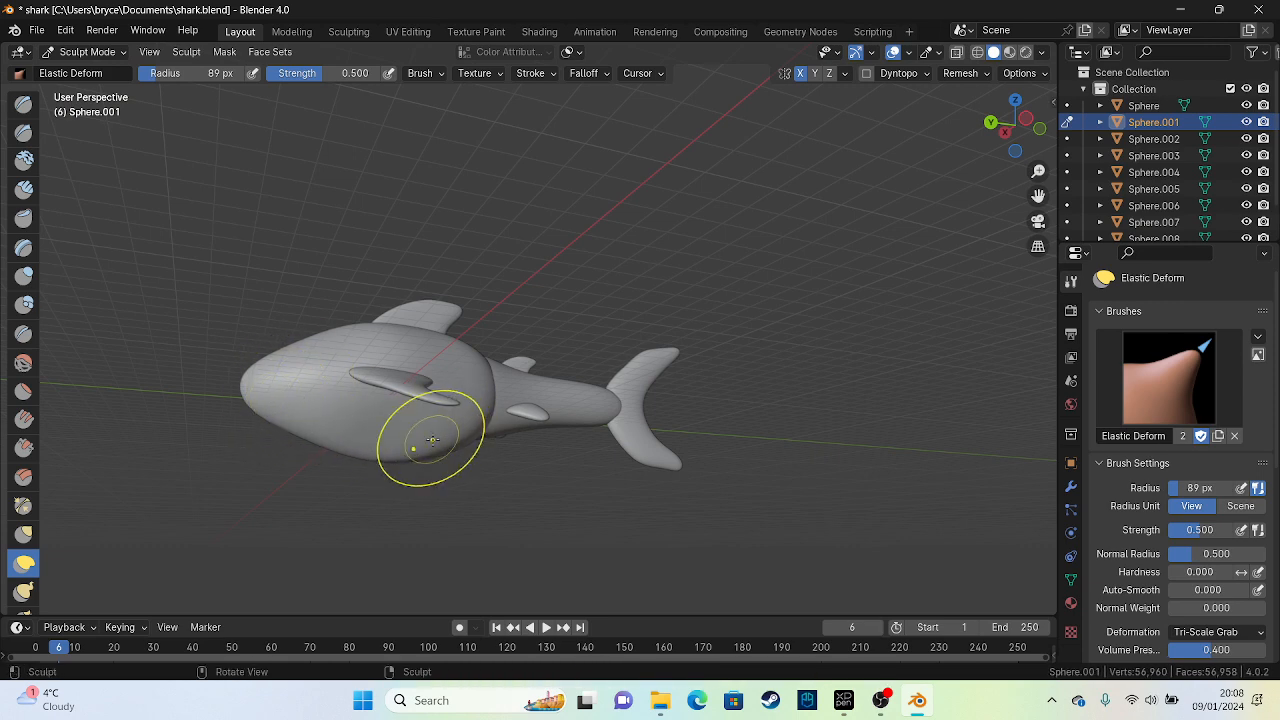
mouse_move(371, 400)
middle_mouse_down()
mouse_move(531, 449)
mouse_move(529, 429)
mouse_move(589, 428)
mouse_move(486, 468)
mouse_move(586, 163)
mouse_move(619, 416)
middle_mouse_up()
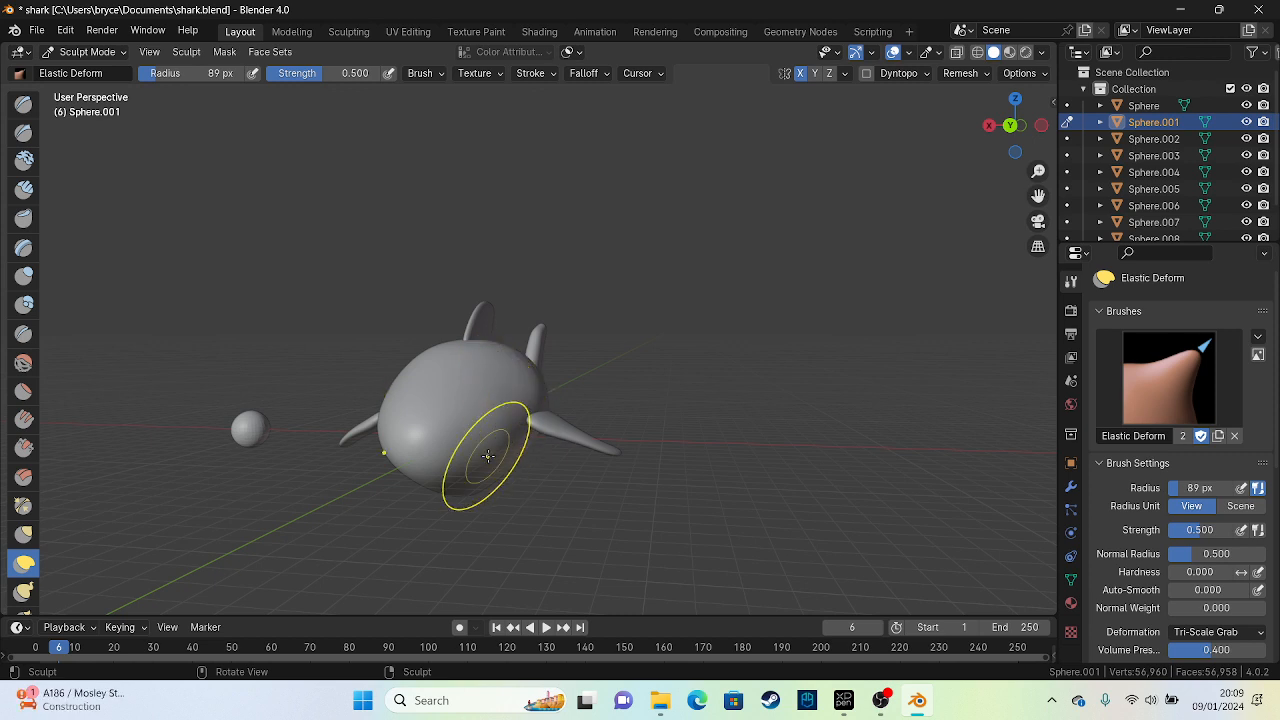
middle_click_drag(494, 456, 581, 412)
scroll(467, 409, "up", 2)
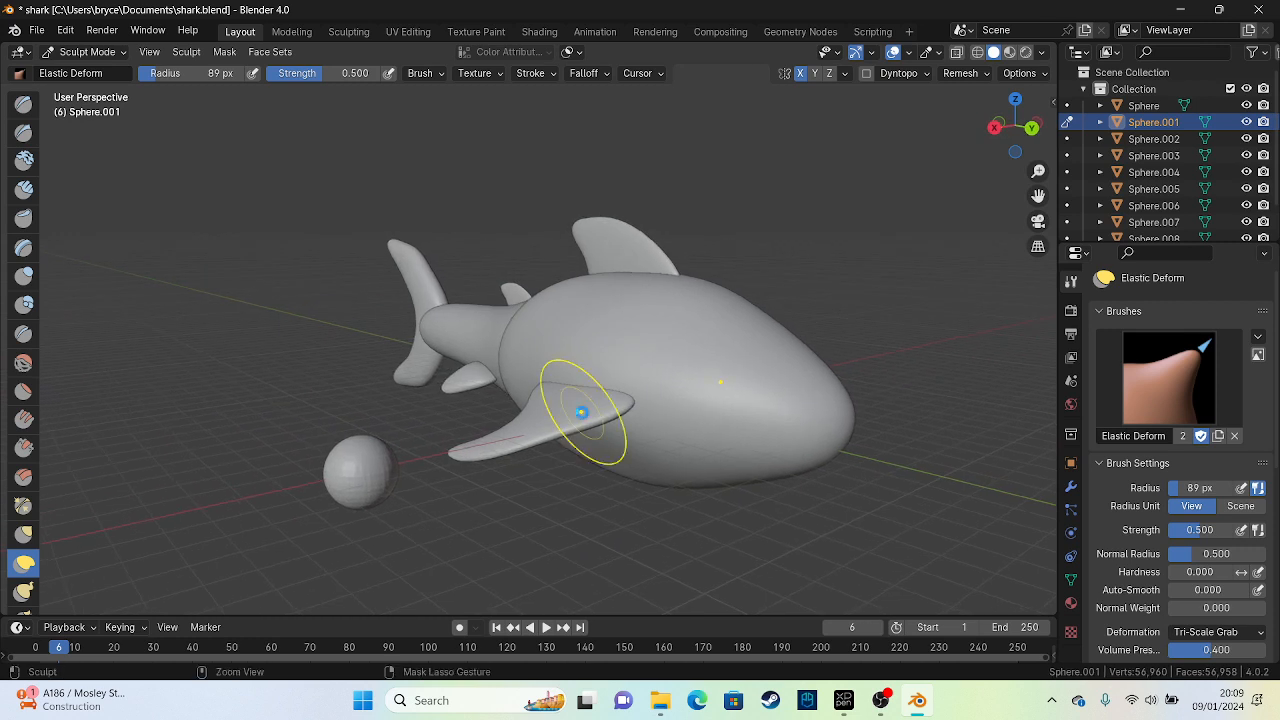
key("ctrl+s")
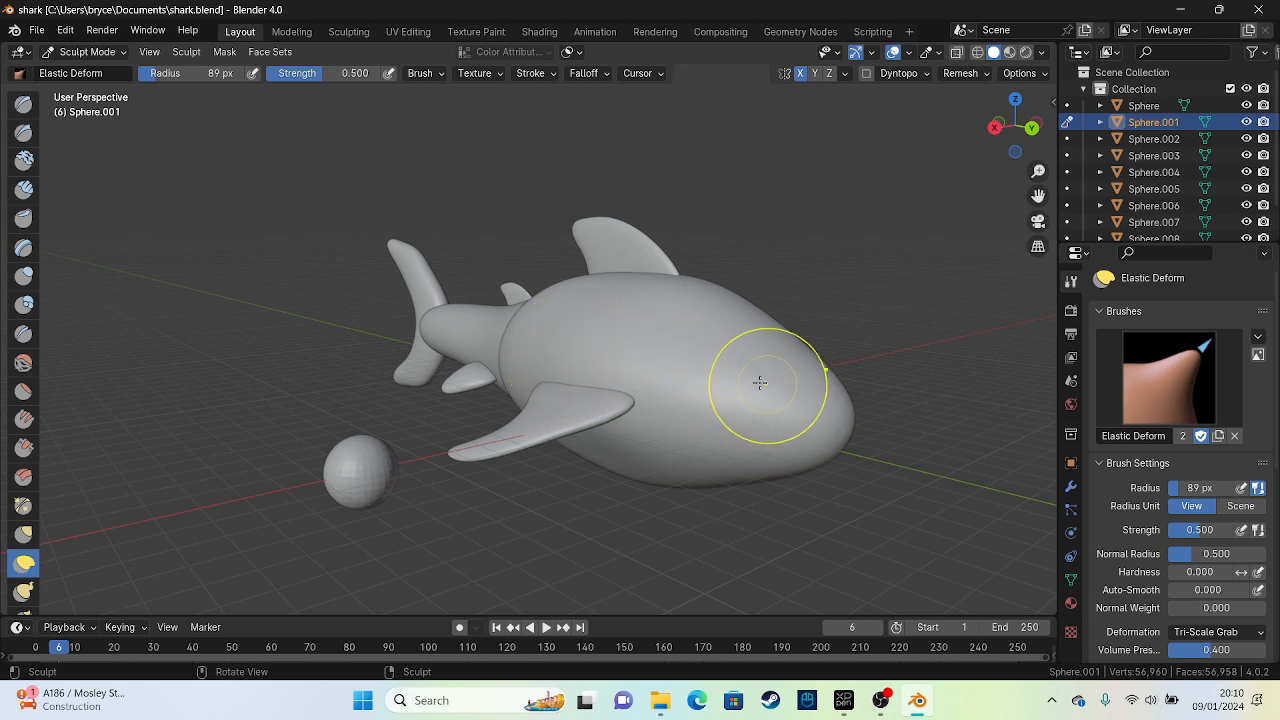
Examine the main body's shape from the sides, front and underside
mouse_move(737, 380)
middle_mouse_down()
mouse_move(596, 378)
mouse_move(474, 341)
mouse_move(539, 406)
mouse_move(571, 323)
mouse_move(463, 338)
middle_mouse_up()
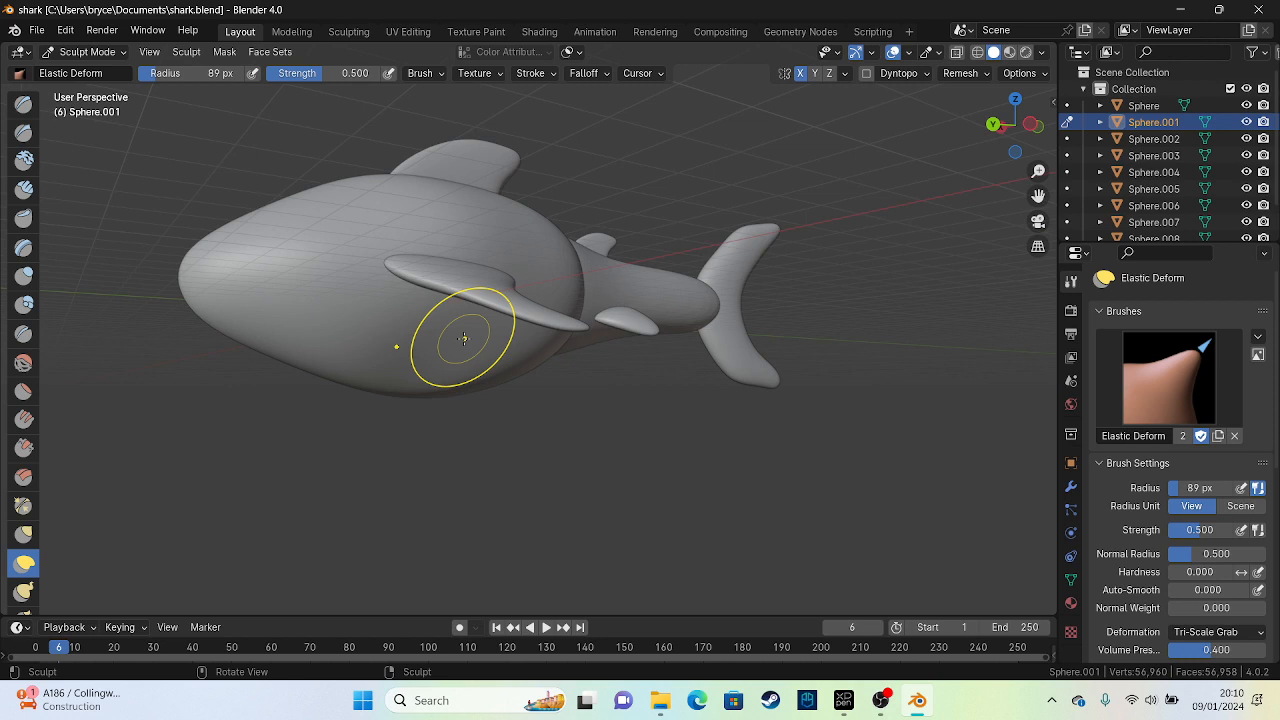
mouse_move(383, 374)
middle_mouse_down()
mouse_move(580, 400)
mouse_move(575, 350)
mouse_move(599, 333)
middle_mouse_up()
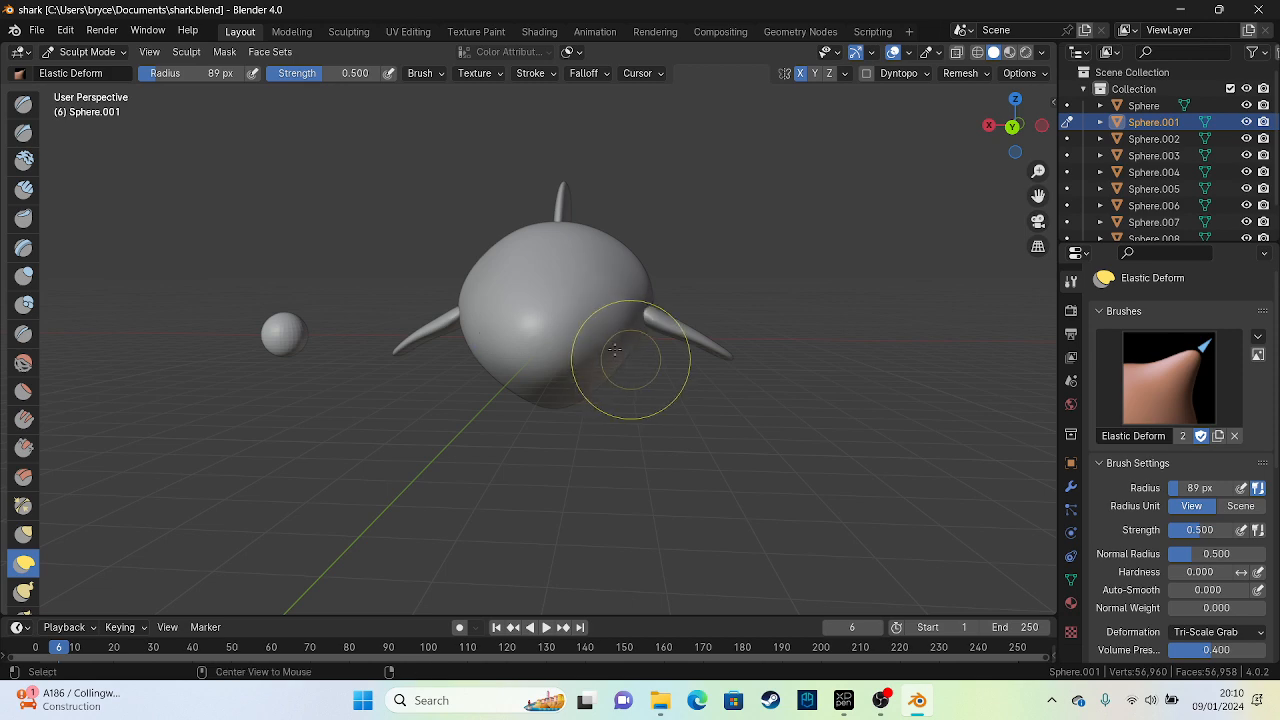
middle_click_drag(614, 357, 436, 345)
middle_click_drag(572, 369, 612, 322)
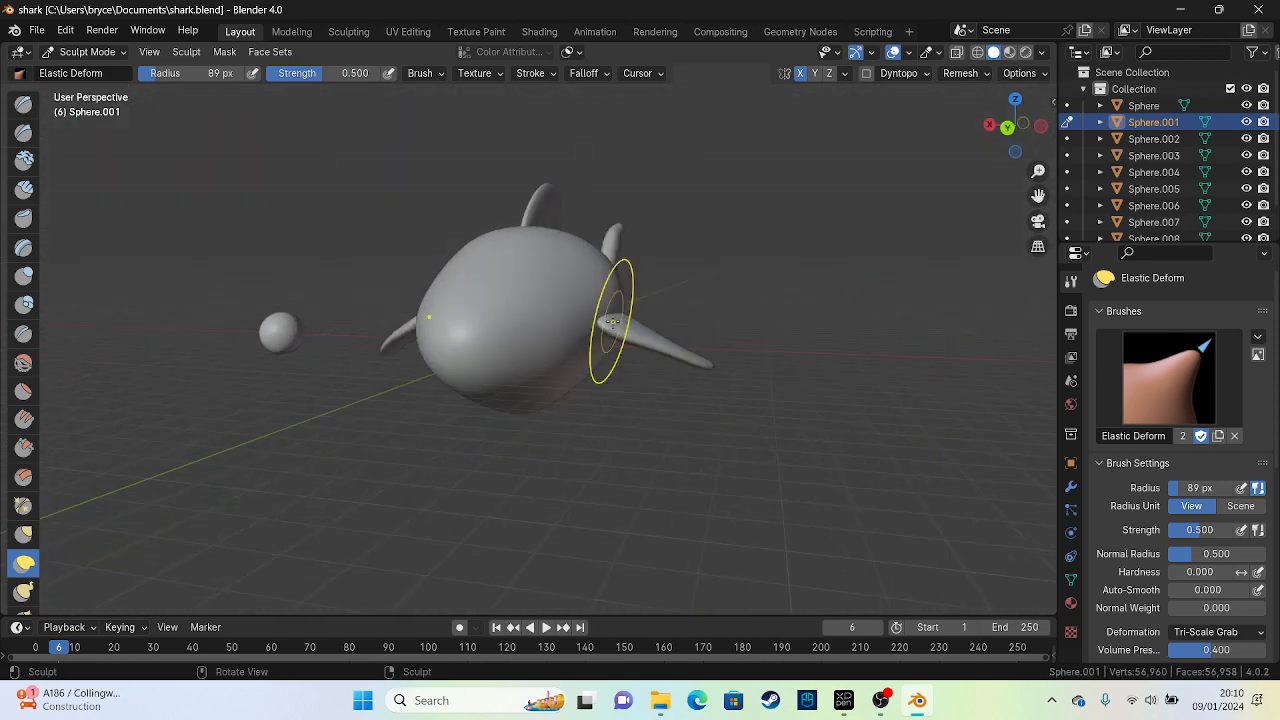
left_click(100, 52)
left_click(75, 64)
left_click(100, 52)
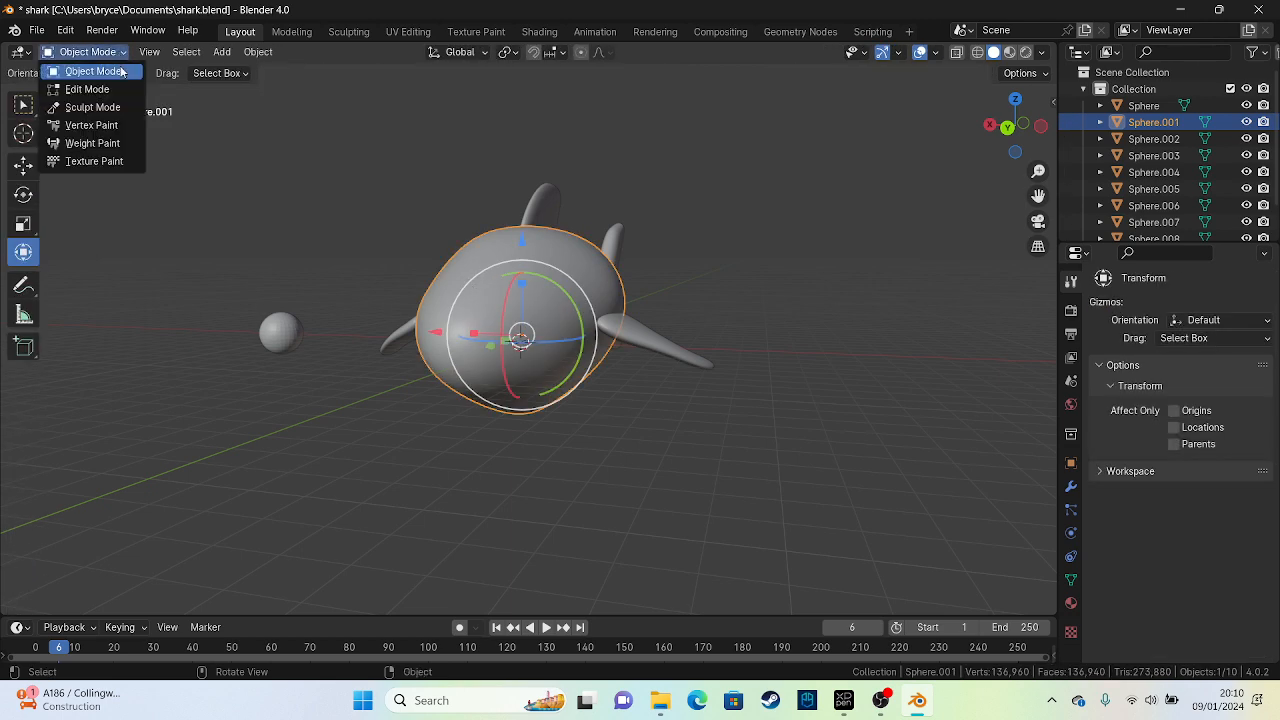
left_click(119, 108)
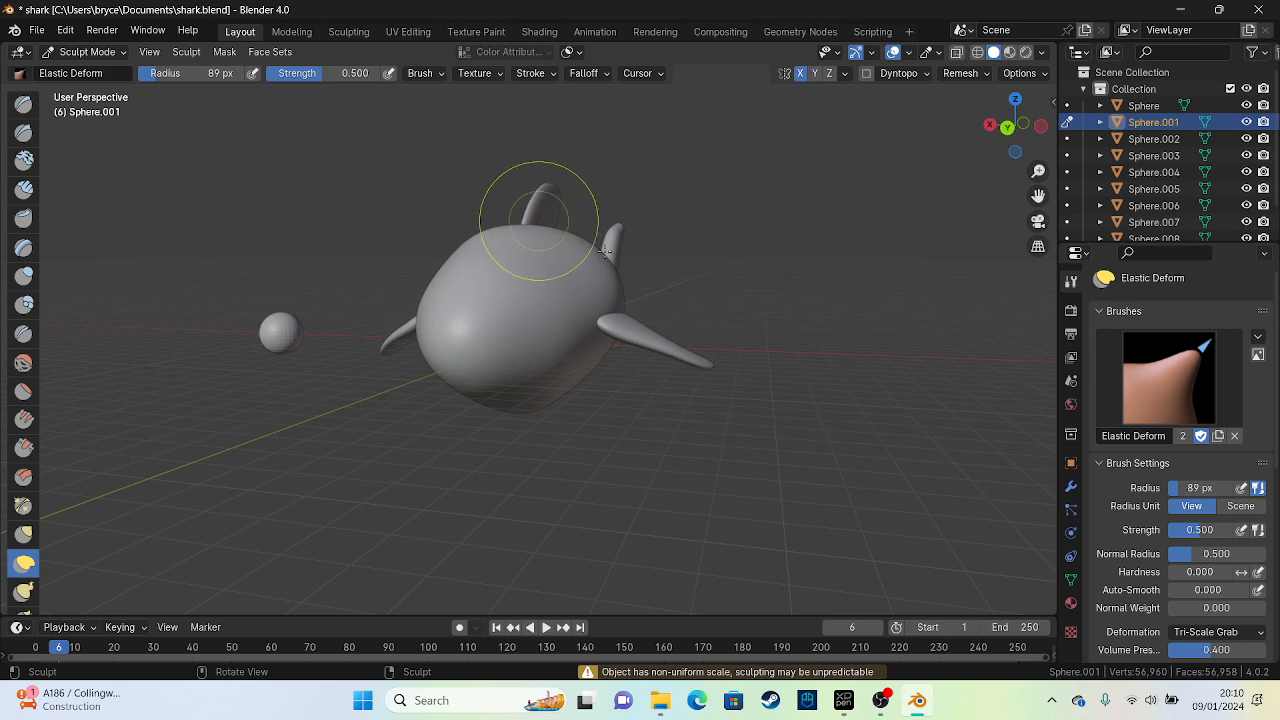
mouse_move(543, 214)
middle_mouse_down()
mouse_move(612, 250)
mouse_move(680, 223)
middle_mouse_up()
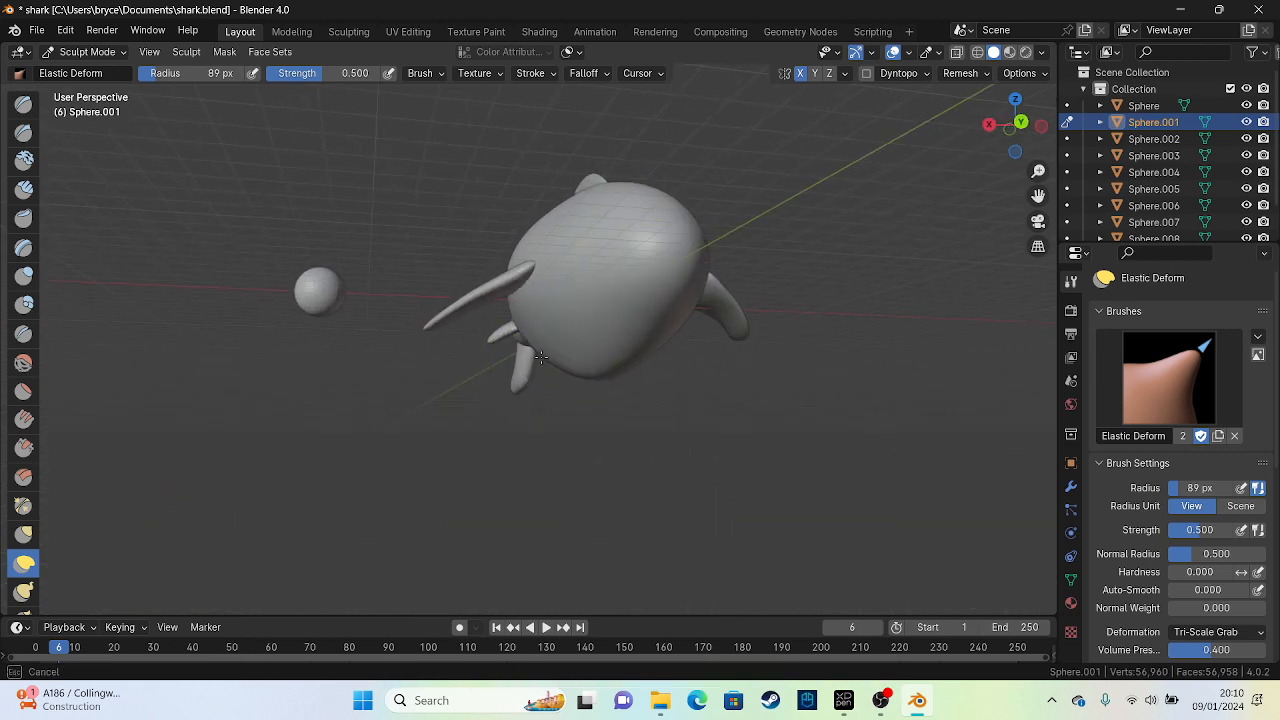
mouse_move(619, 295)
middle_mouse_down()
mouse_move(486, 251)
mouse_move(429, 337)
middle_mouse_up()
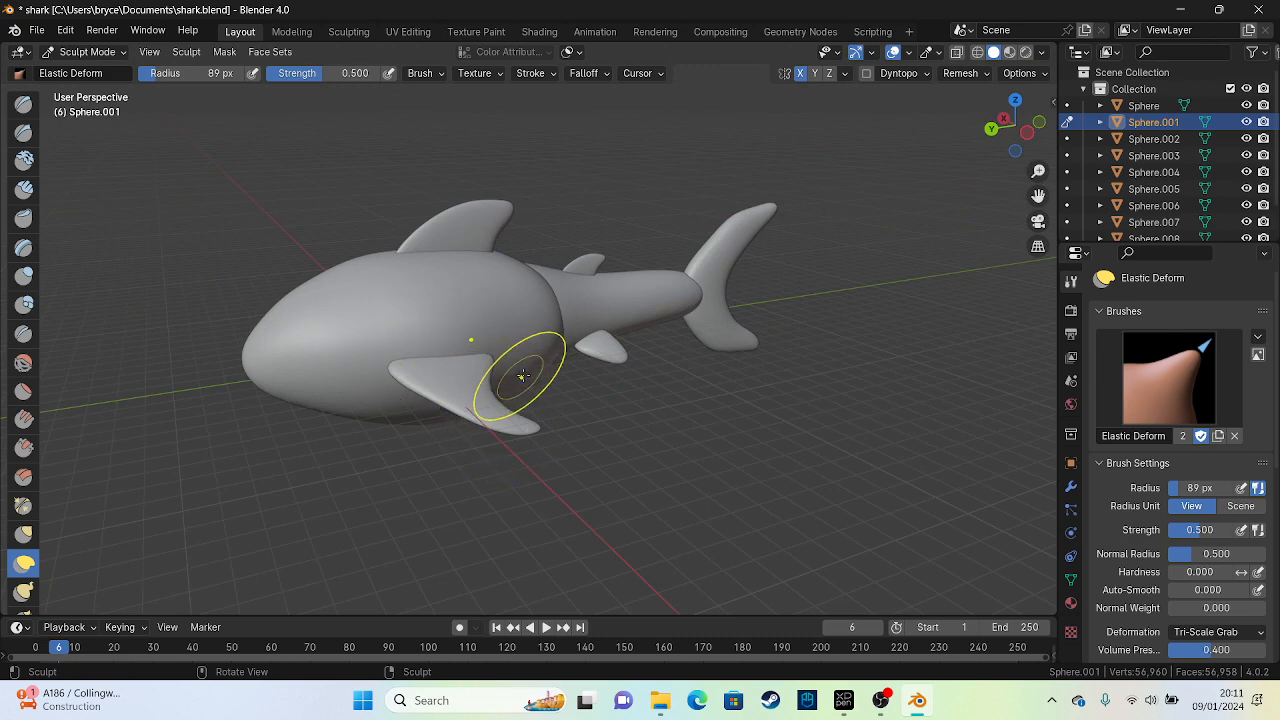
Pull the body's rear edge inward behind the side fin and reshape its lower flank with Elastic Deform
left_click_drag(537, 366, 512, 363)
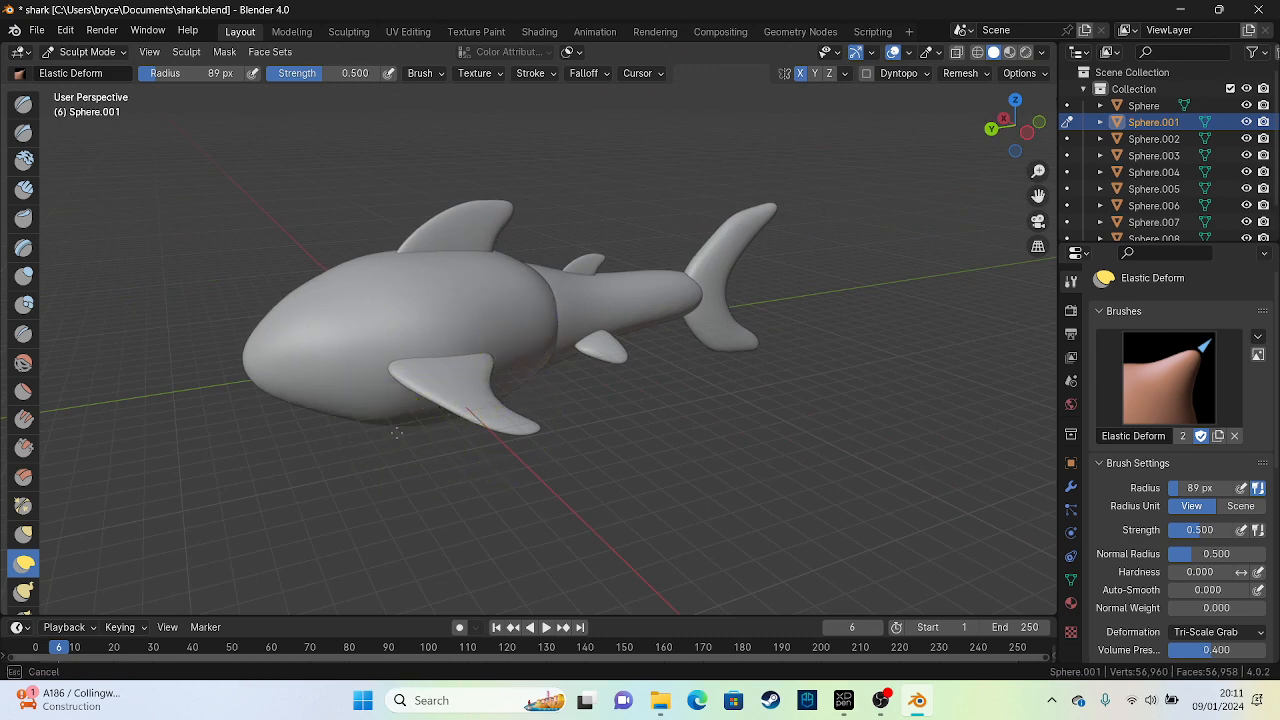
middle_click_drag(208, 202, 329, 166)
left_click_drag(484, 387, 532, 350)
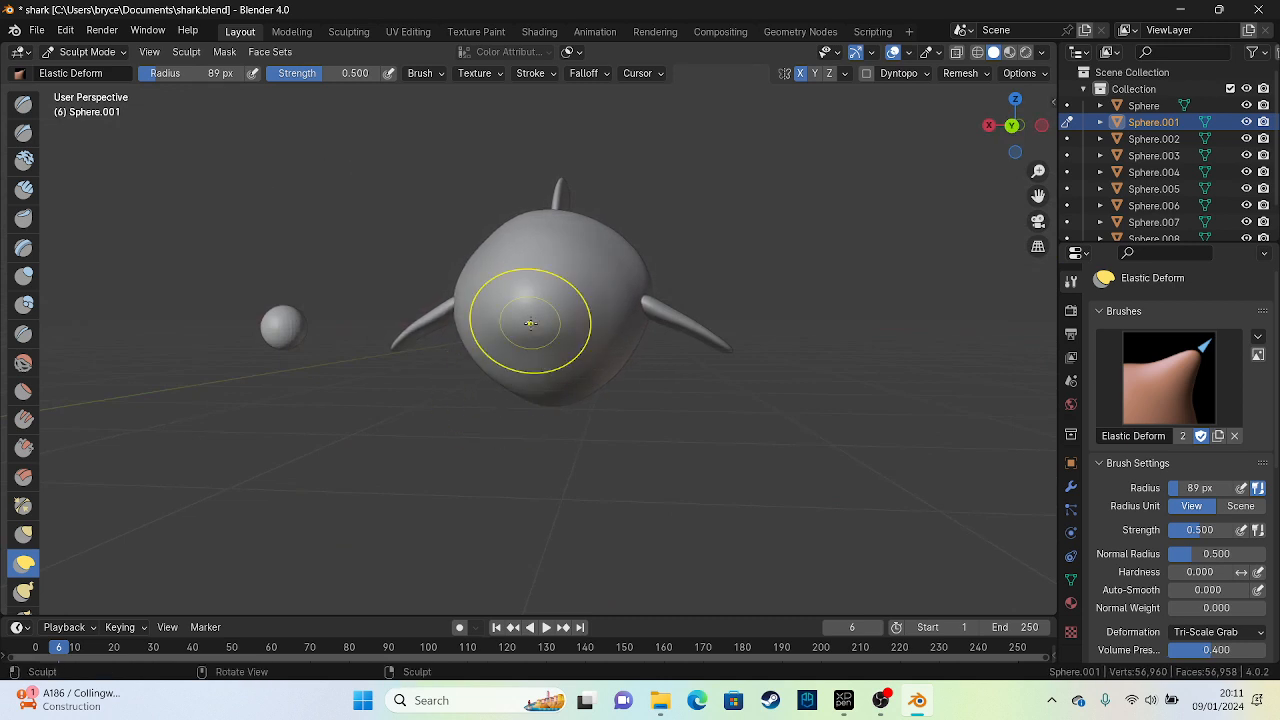
middle_click_drag(377, 263, 262, 280)
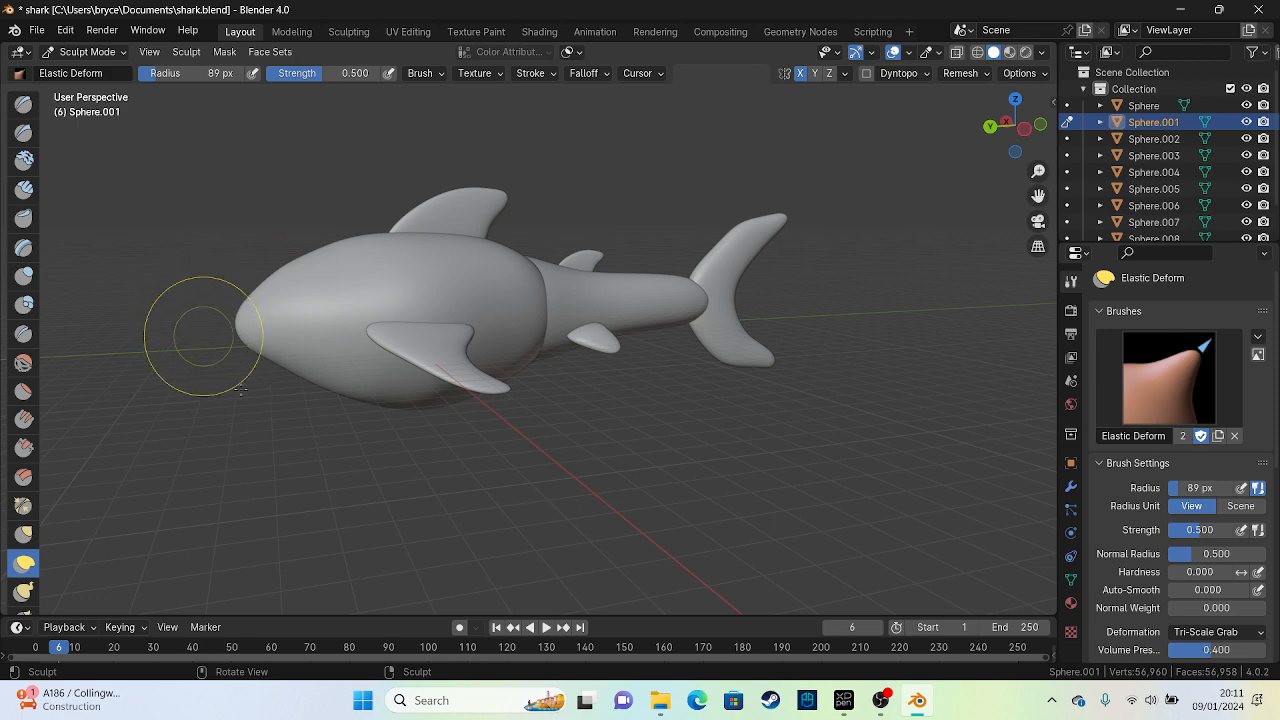
Lengthen the snout forward in the left side view, then raise the forehead and hollow the throat with Elastic Deform
middle_click_drag(288, 377, 443, 414)
scroll(228, 270, "up", 3)
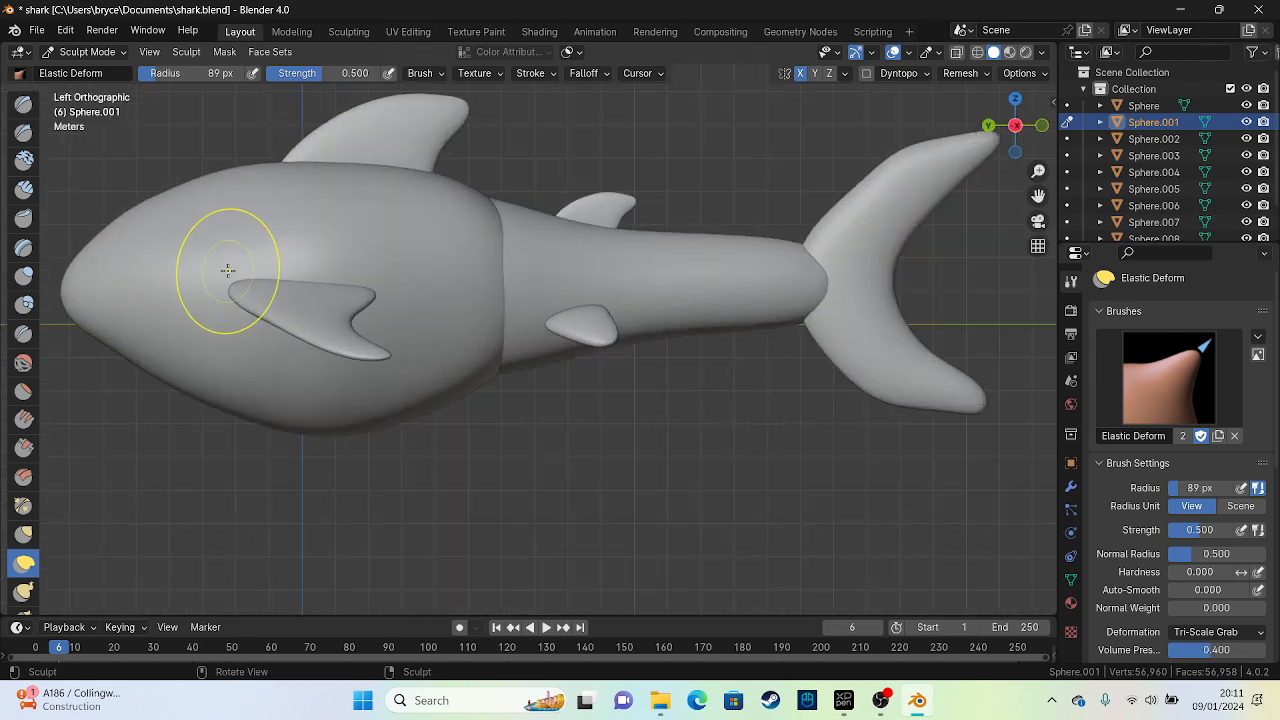
scroll(300, 275, "down", 2)
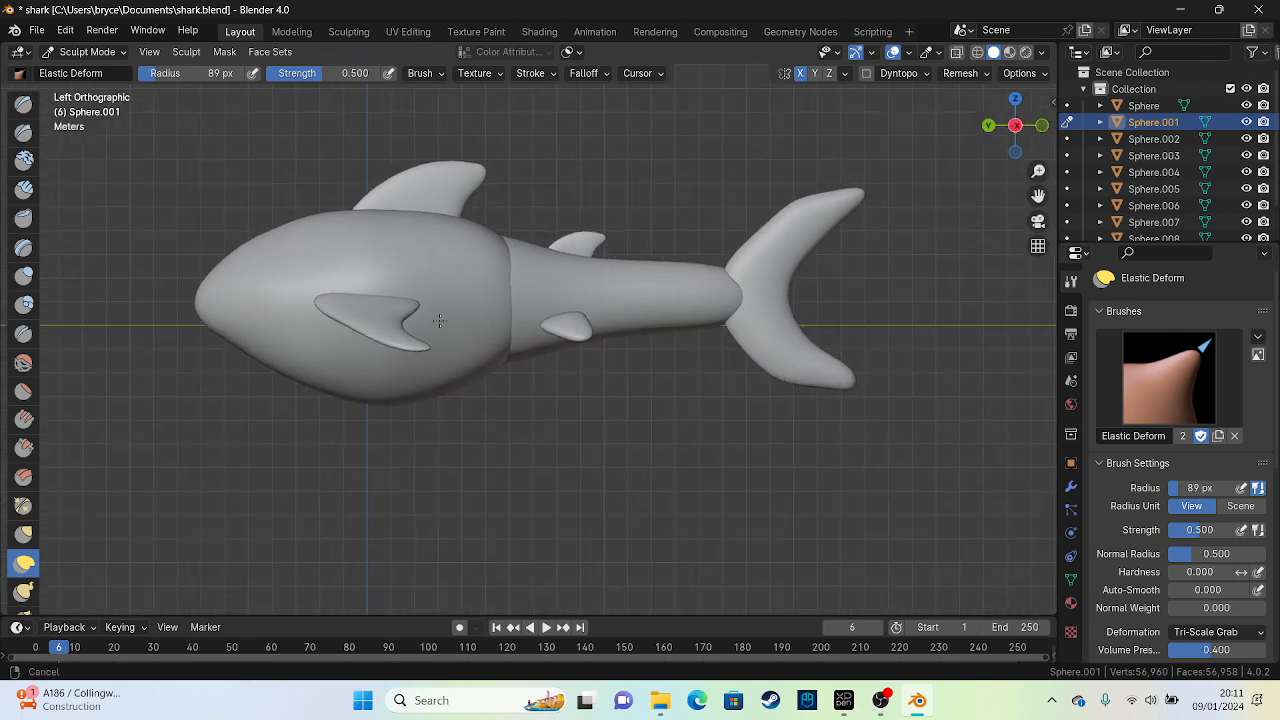
left_click_drag(205, 295, 162, 312)
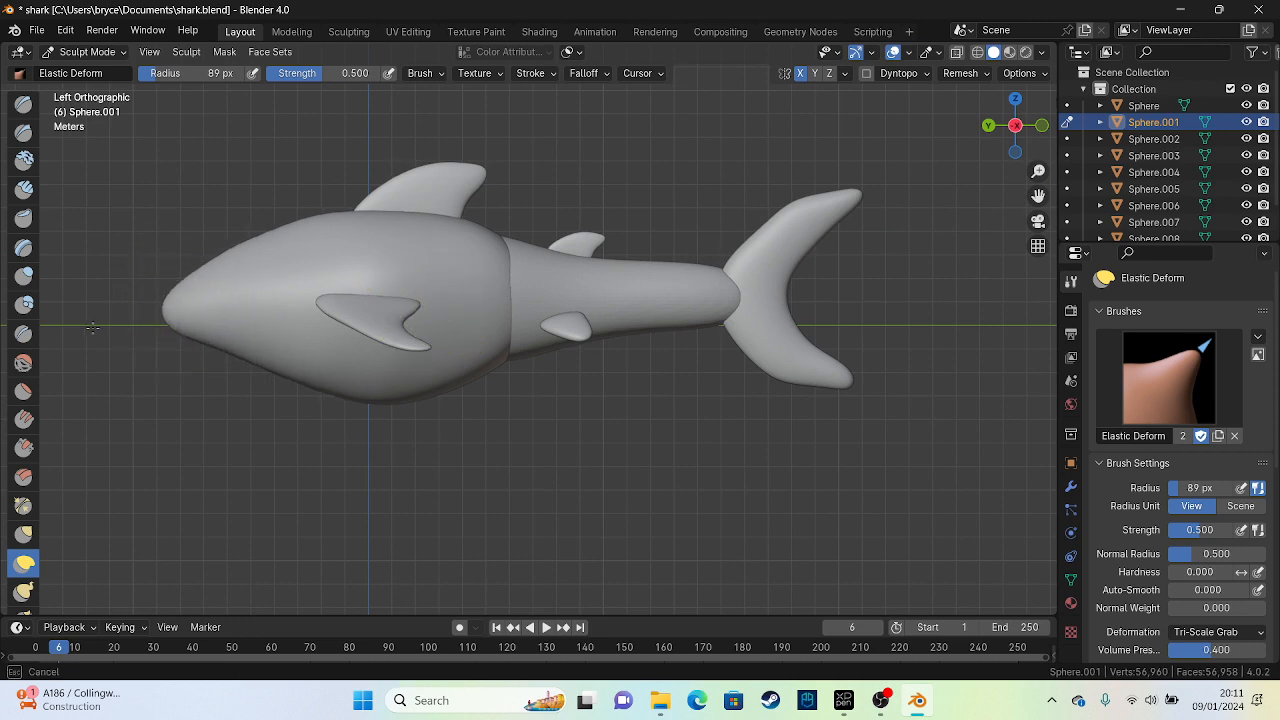
mouse_move(218, 264)
left_mouse_down()
mouse_move(207, 243)
mouse_move(257, 227)
mouse_move(206, 264)
mouse_move(218, 335)
mouse_move(180, 340)
mouse_move(228, 366)
mouse_move(268, 370)
mouse_move(251, 340)
mouse_move(280, 354)
left_mouse_up()
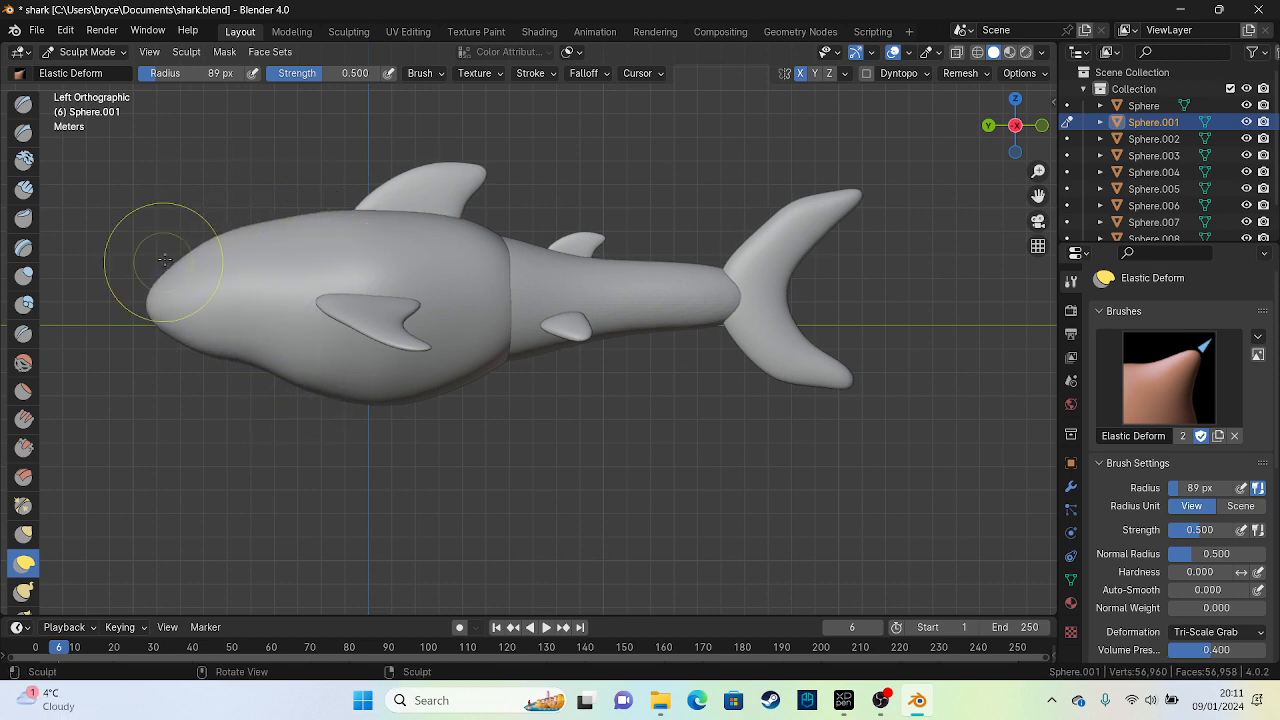
Set the brush radius to 120 px and widen the sides of the head ahead of the side fins
middle_click_drag(164, 260, 364, 339)
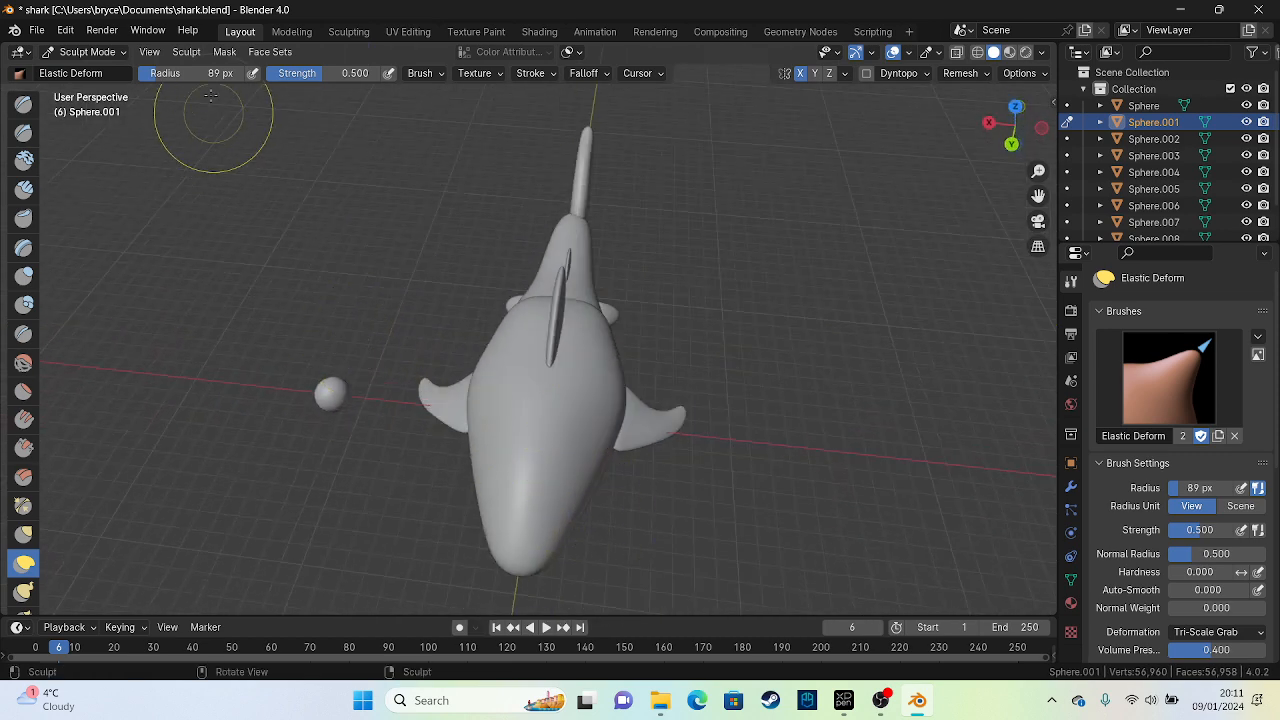
left_click_drag(184, 79, 186, 80)
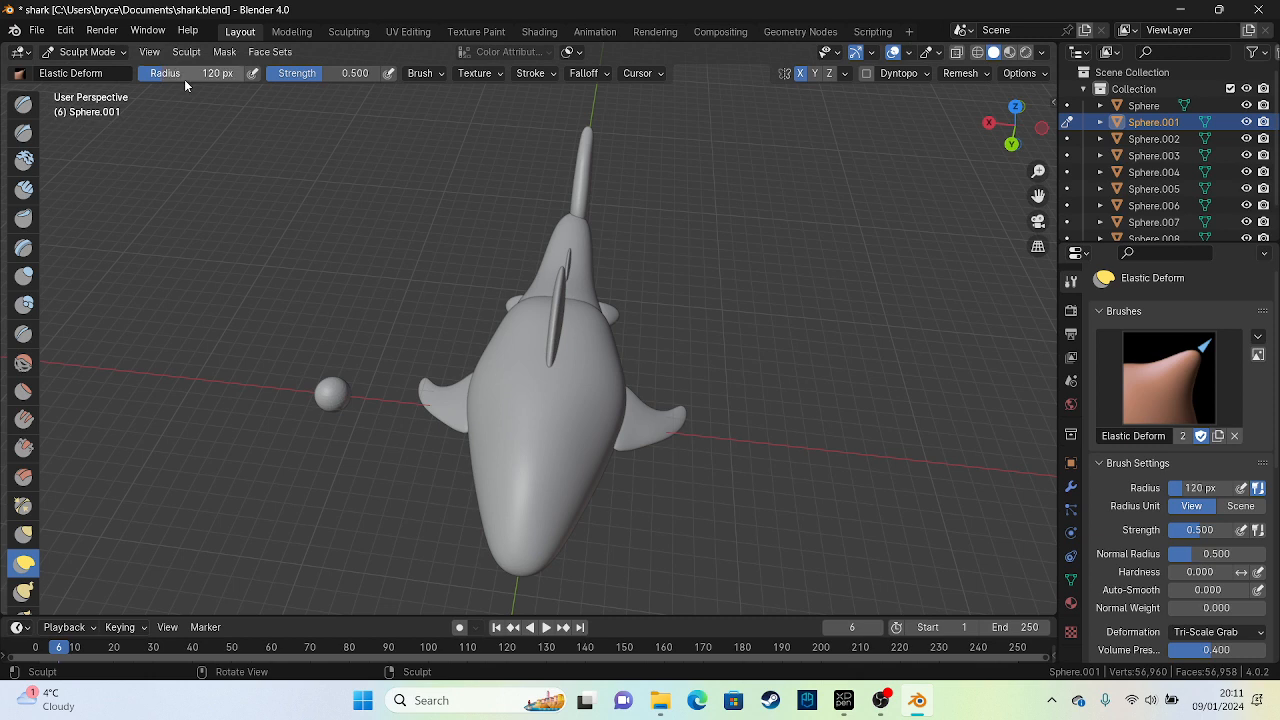
left_click_drag(589, 490, 662, 508)
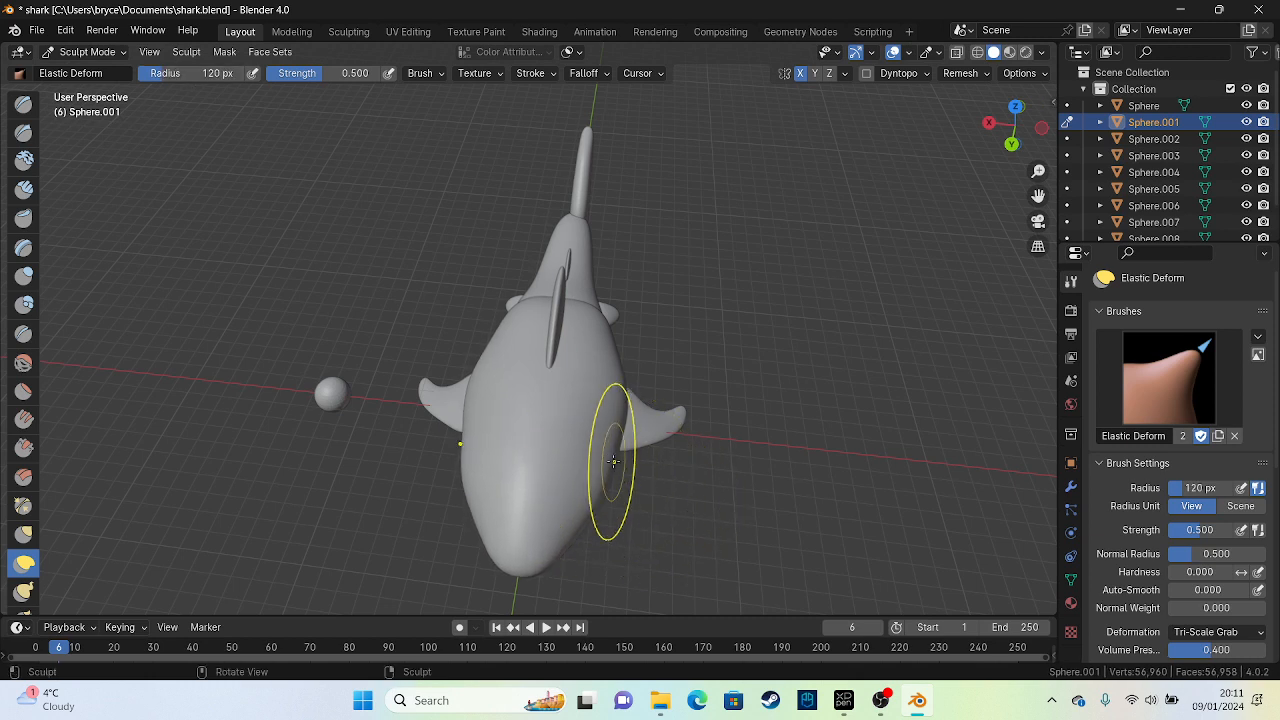
mouse_move(613, 461)
left_mouse_down()
mouse_move(654, 468)
mouse_move(628, 467)
left_mouse_up()
Refine the body's flanks with small Elastic Deform strokes and save the file
mouse_move(600, 471)
middle_mouse_down()
mouse_move(483, 282)
mouse_move(471, 296)
mouse_move(495, 292)
mouse_move(401, 314)
mouse_move(535, 301)
middle_mouse_up()
mouse_move(633, 312)
left_mouse_down()
mouse_move(581, 314)
mouse_move(631, 308)
left_mouse_up()
mouse_move(604, 351)
left_mouse_down()
mouse_move(580, 350)
mouse_move(585, 335)
left_mouse_up()
mouse_move(634, 300)
middle_mouse_down()
mouse_move(382, 388)
mouse_move(360, 340)
mouse_move(486, 243)
middle_mouse_up()
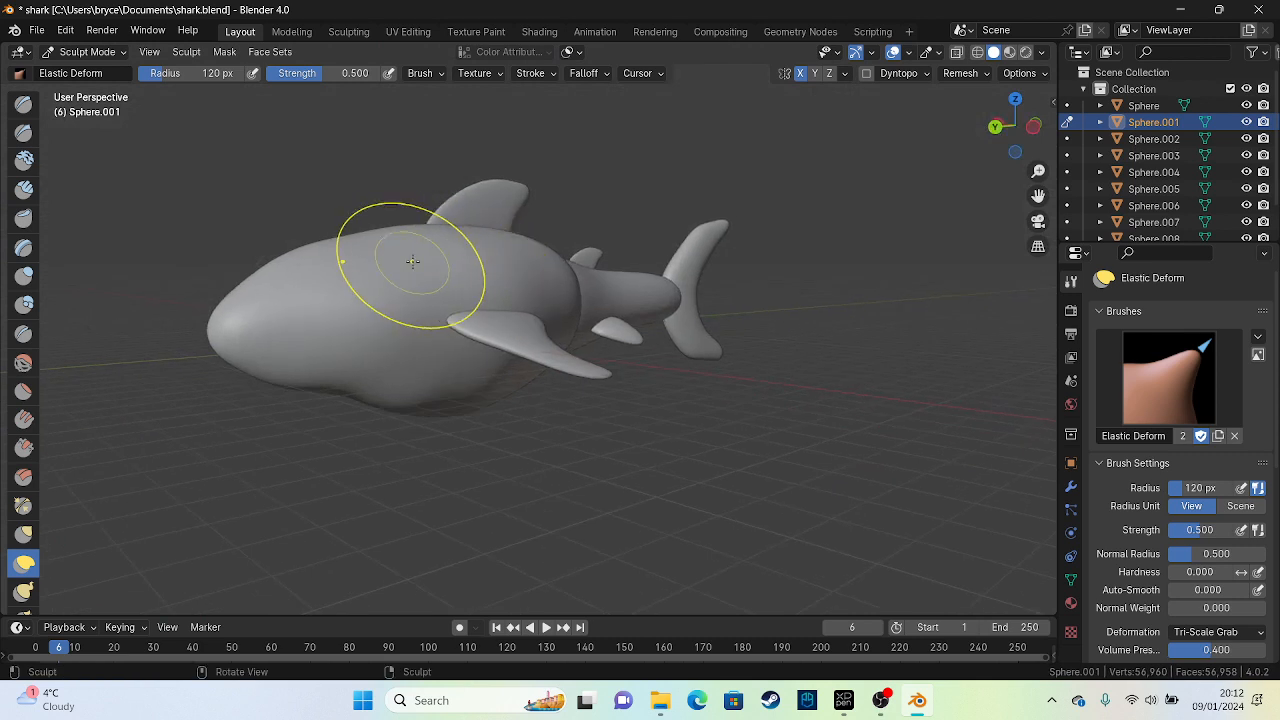
key("ctrl+s")
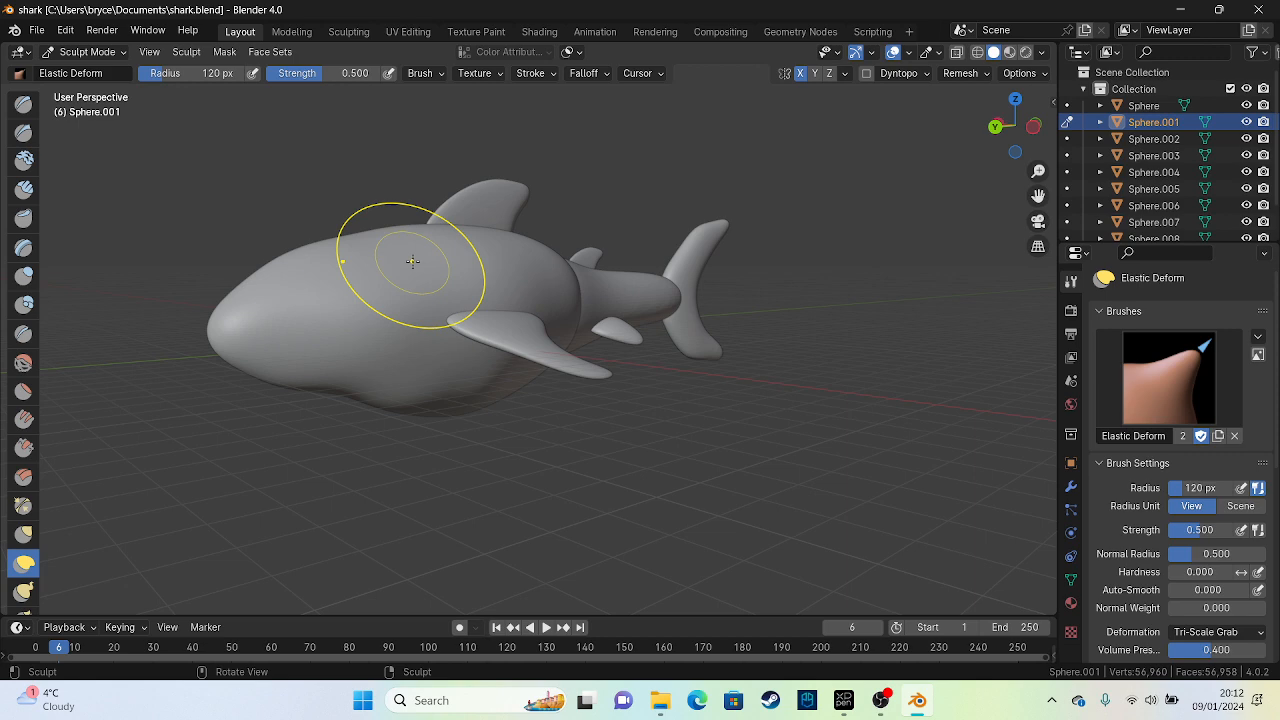
Smooth the throat and belly line in the left side view and reshape the body's rear edge where it meets the tail section
middle_click_drag(429, 280, 664, 357, "alt")
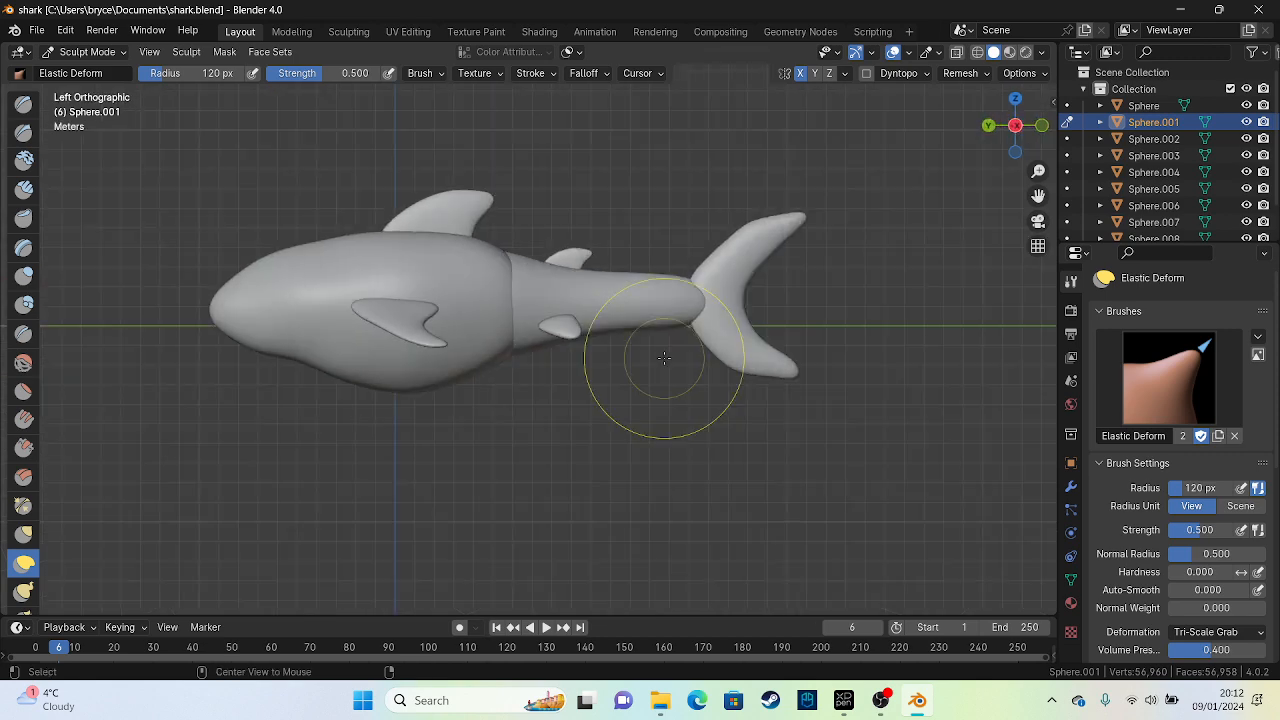
left_click_drag(336, 364, 328, 360)
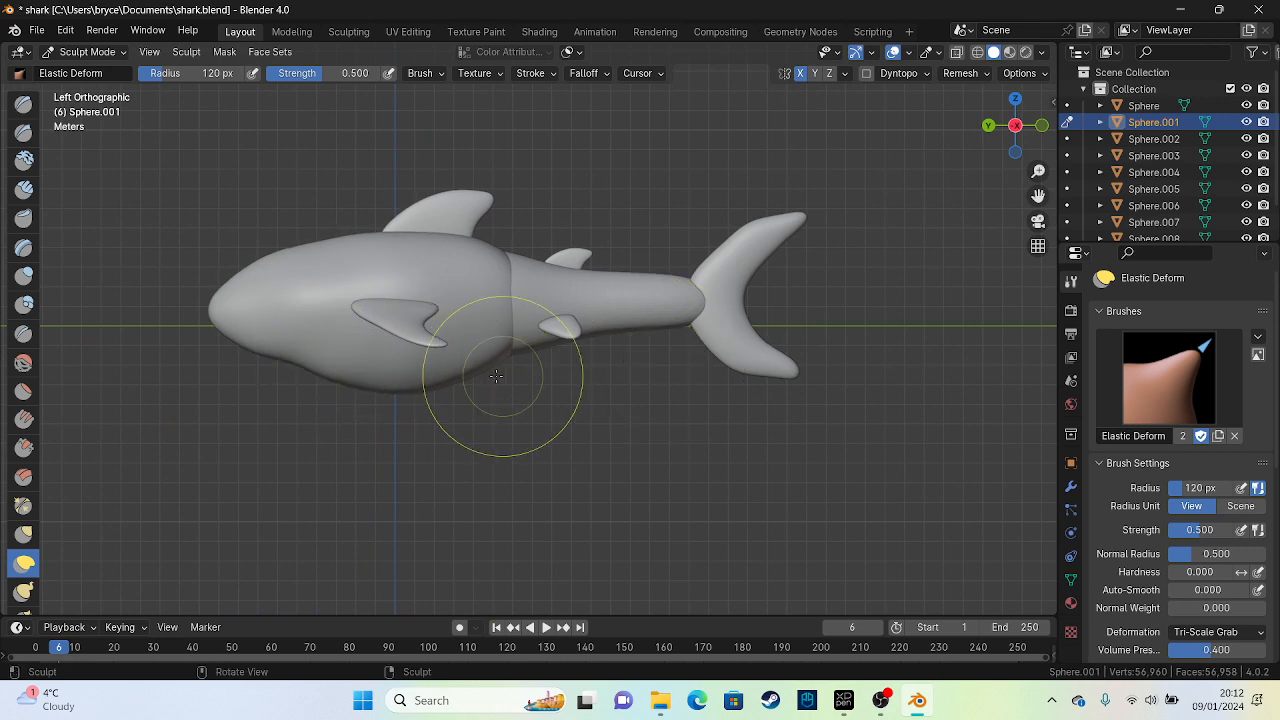
left_click_drag(490, 359, 477, 352)
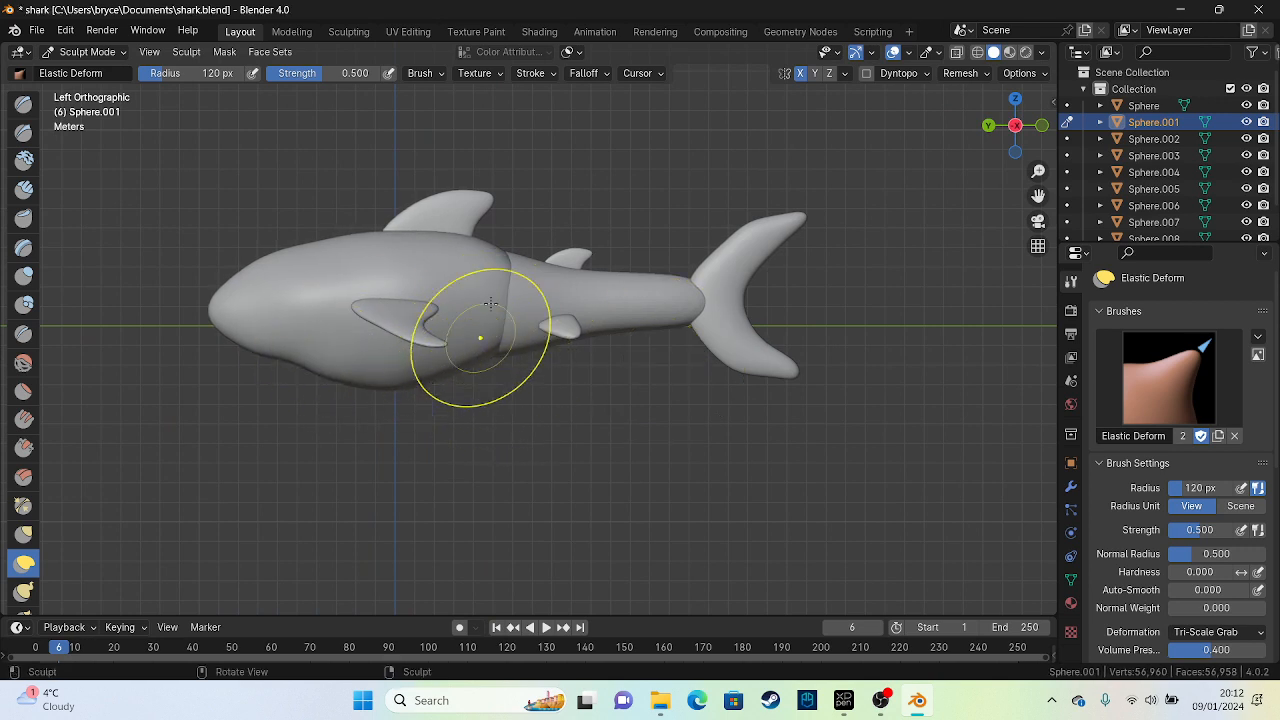
left_click_drag(502, 264, 512, 270)
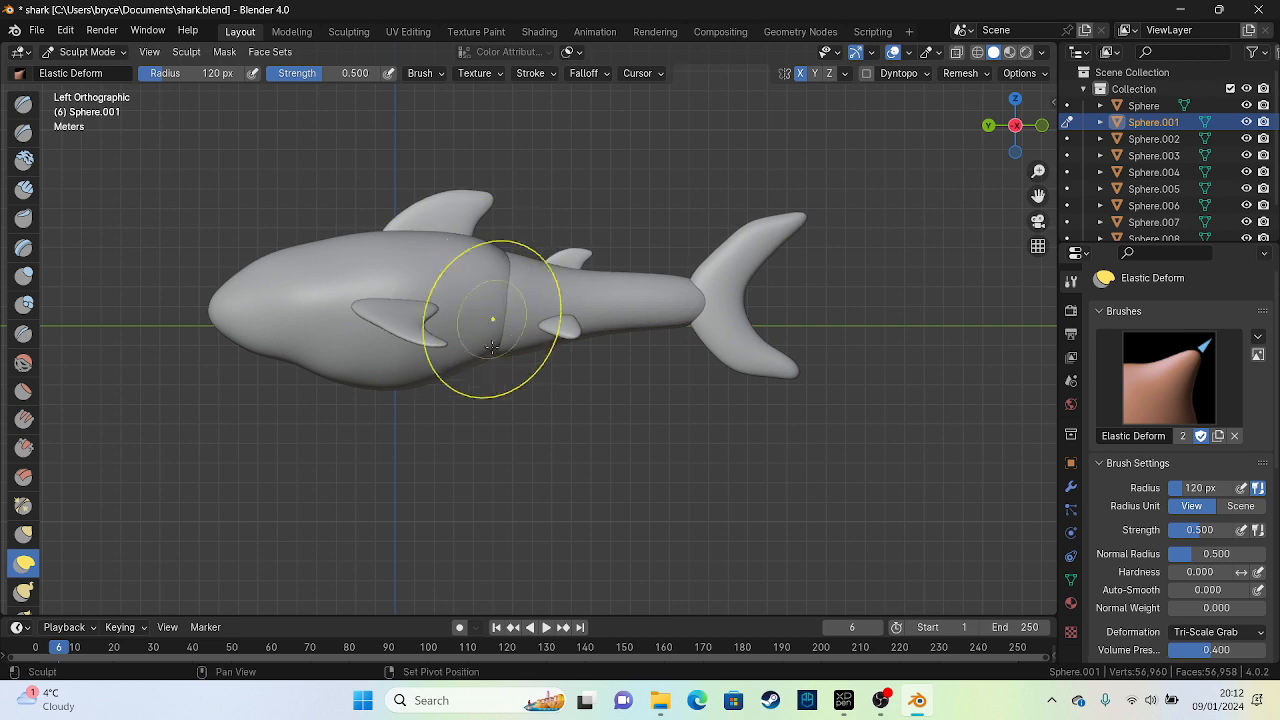
Adjust the body's lower rear edge near the tail section with a small Elastic Deform stroke and save the file
left_click_drag(494, 342, 502, 347)
middle_click_drag(502, 347, 514, 360)
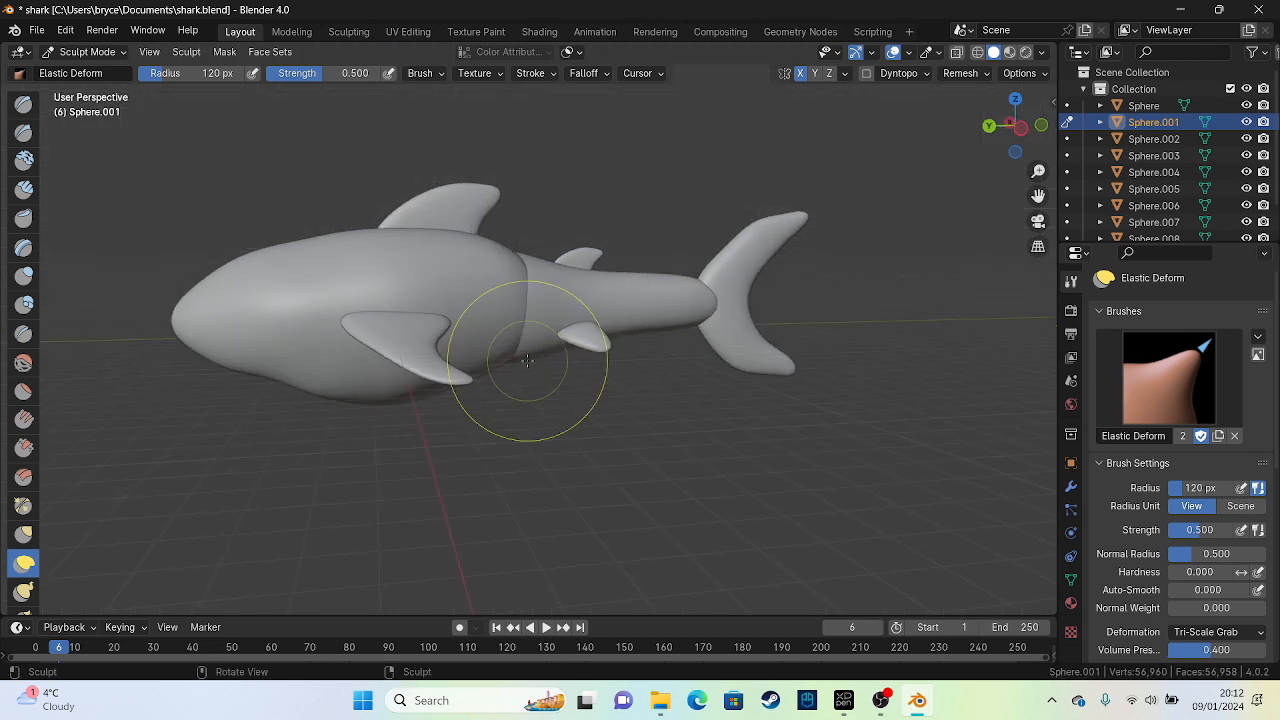
key("ctrl+s")
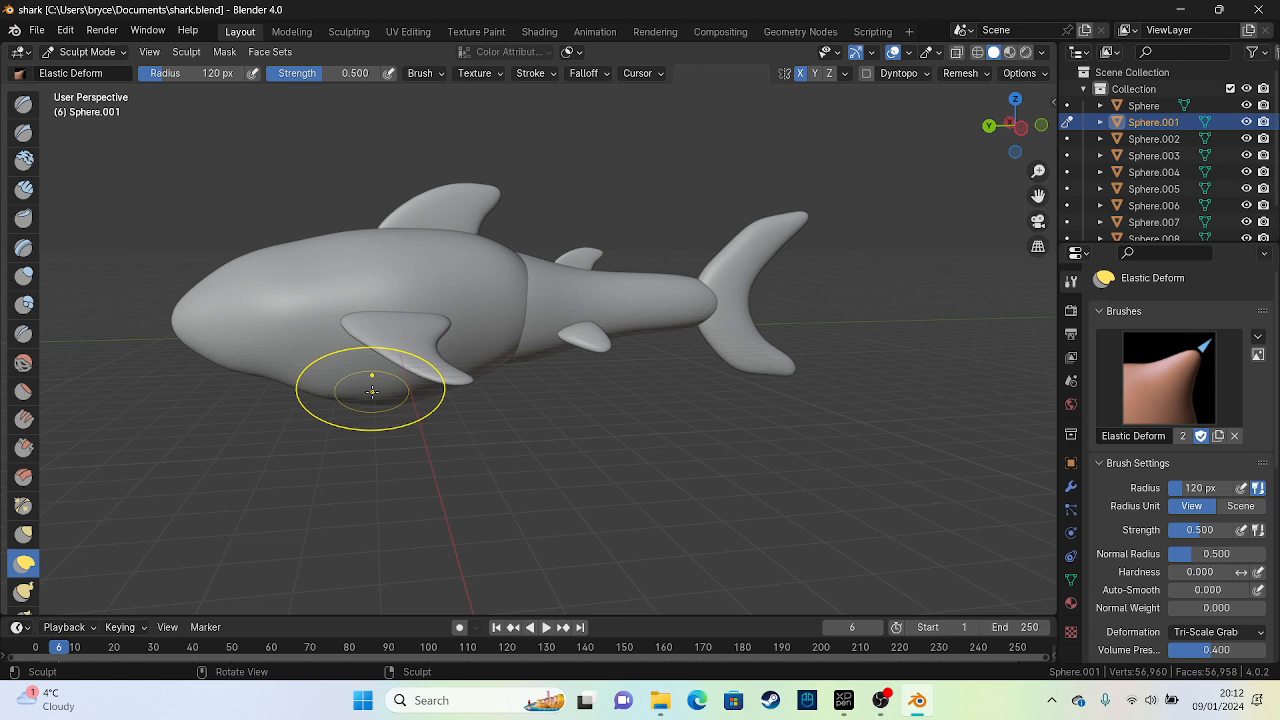
Inspect the head from several angles and face it straight on in the Back Orthographic view
middle_click_drag(343, 380, 434, 380)
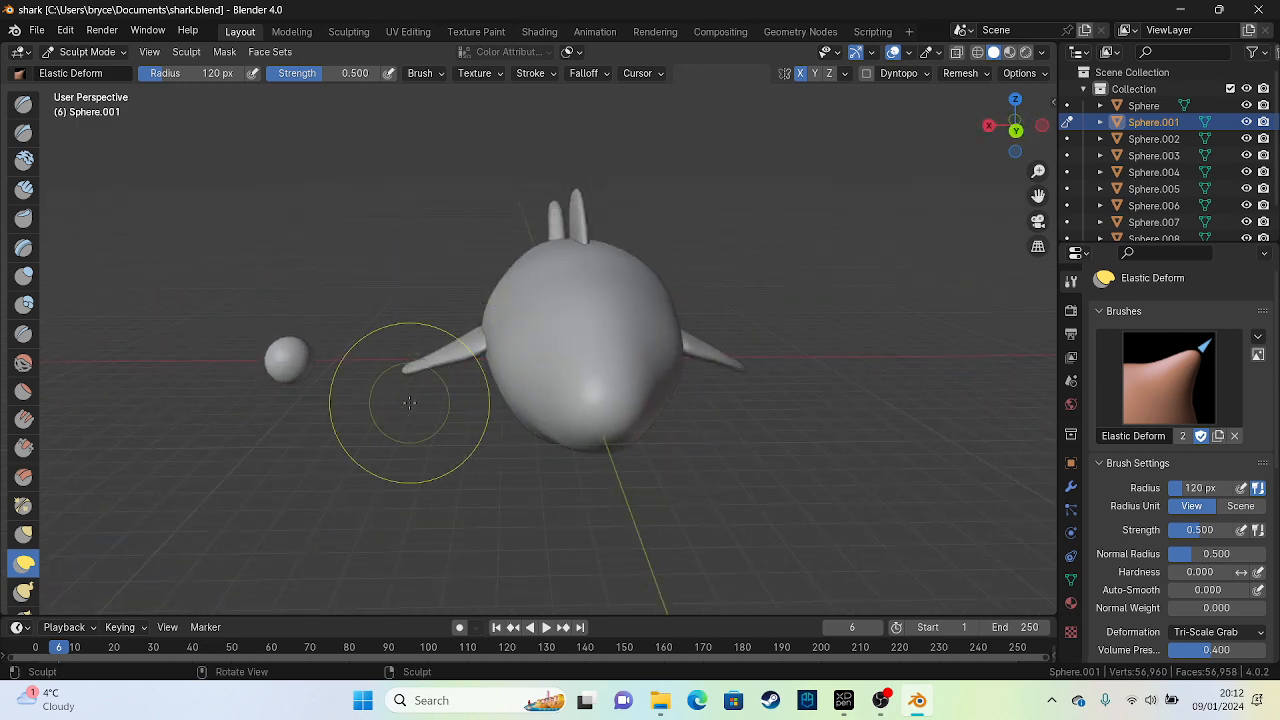
middle_click_drag(586, 386, 492, 374)
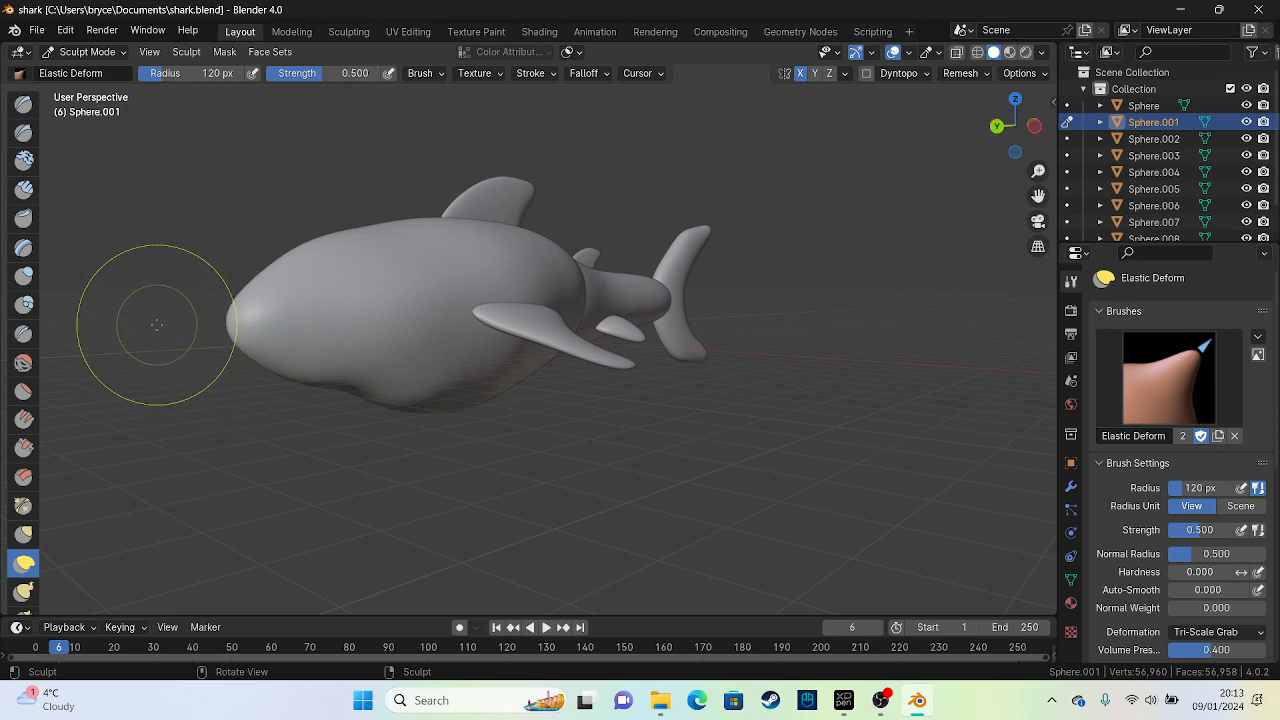
mouse_move(157, 324)
middle_mouse_down("alt")
mouse_move(506, 337)
mouse_move(681, 291)
mouse_move(510, 315)
middle_mouse_up("alt")
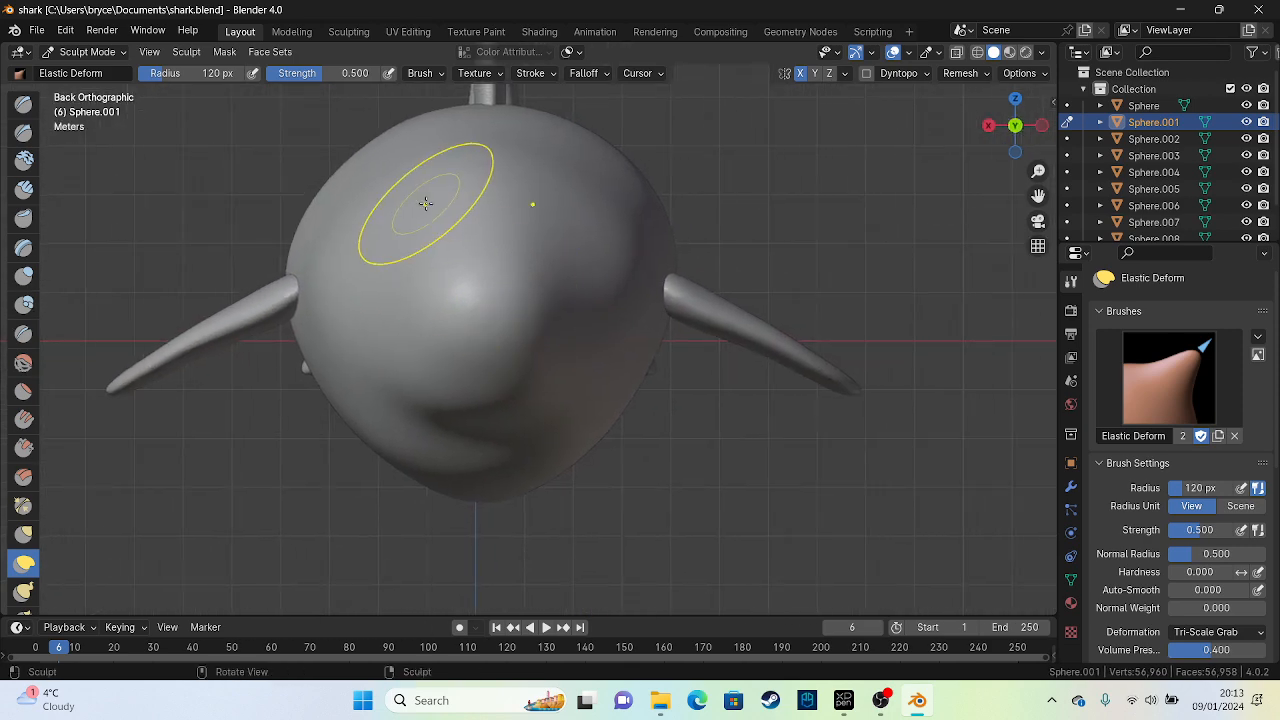
left_click(111, 58)
left_click(85, 56)
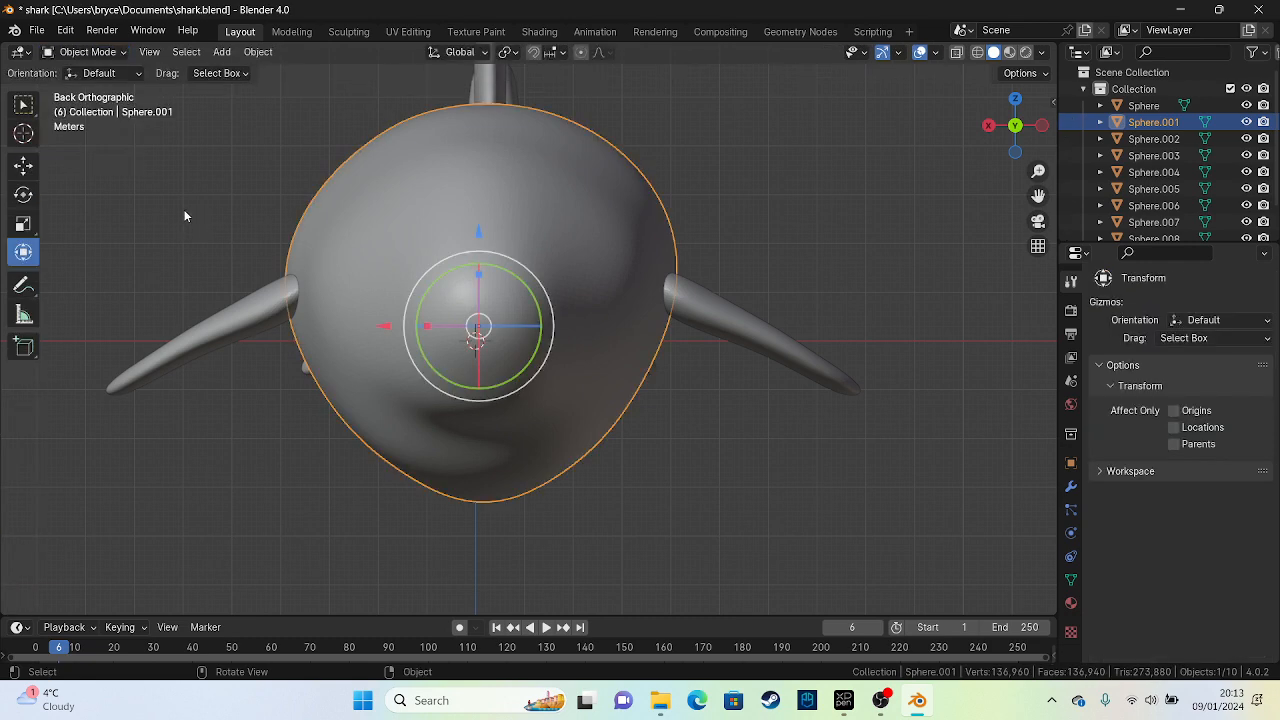
left_click(505, 229)
left_click(101, 55)
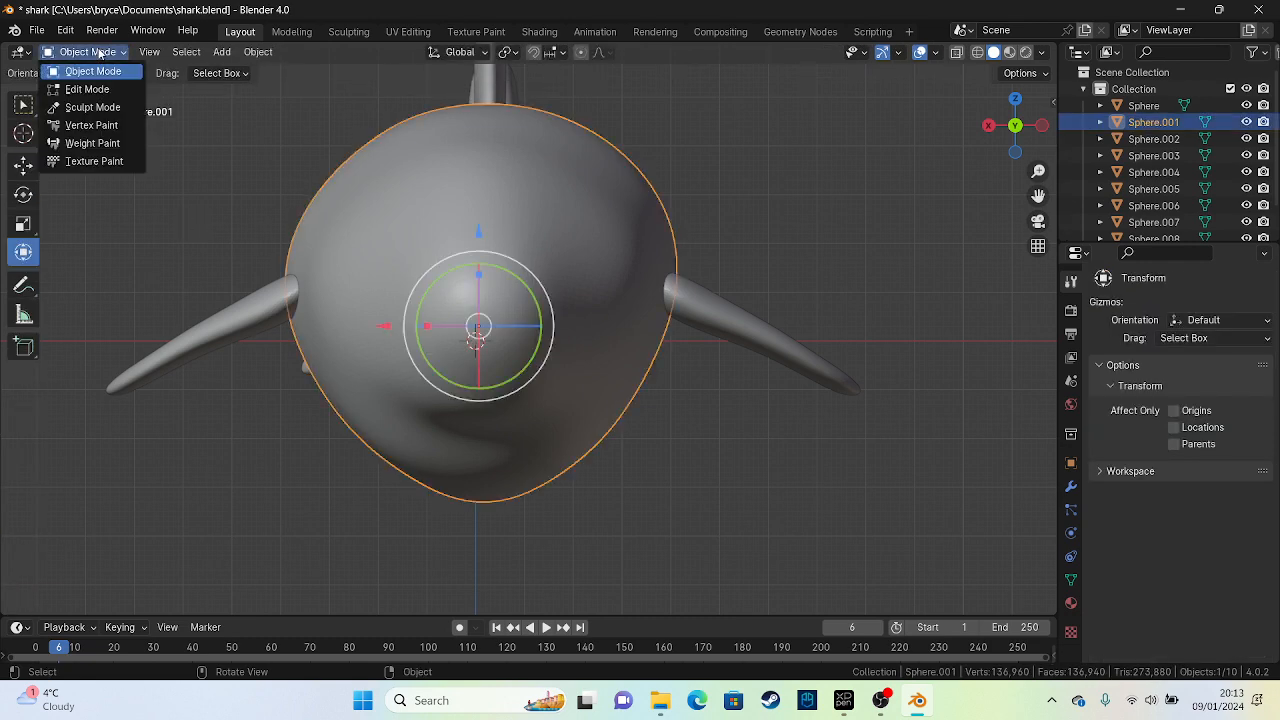
left_click(118, 108)
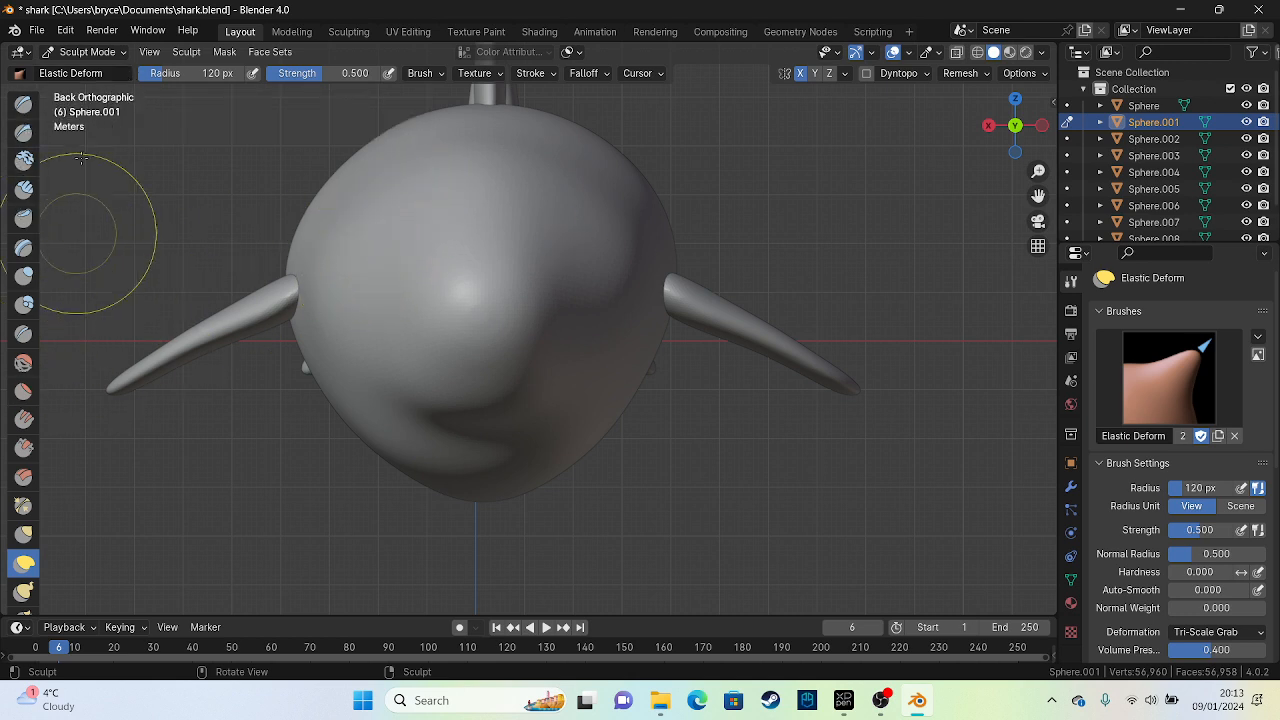
Carve mirrored eye sockets into the sides of the head using the Draw brush set to subtract with a 98 px radius
left_click(23, 105)
left_click(428, 76)
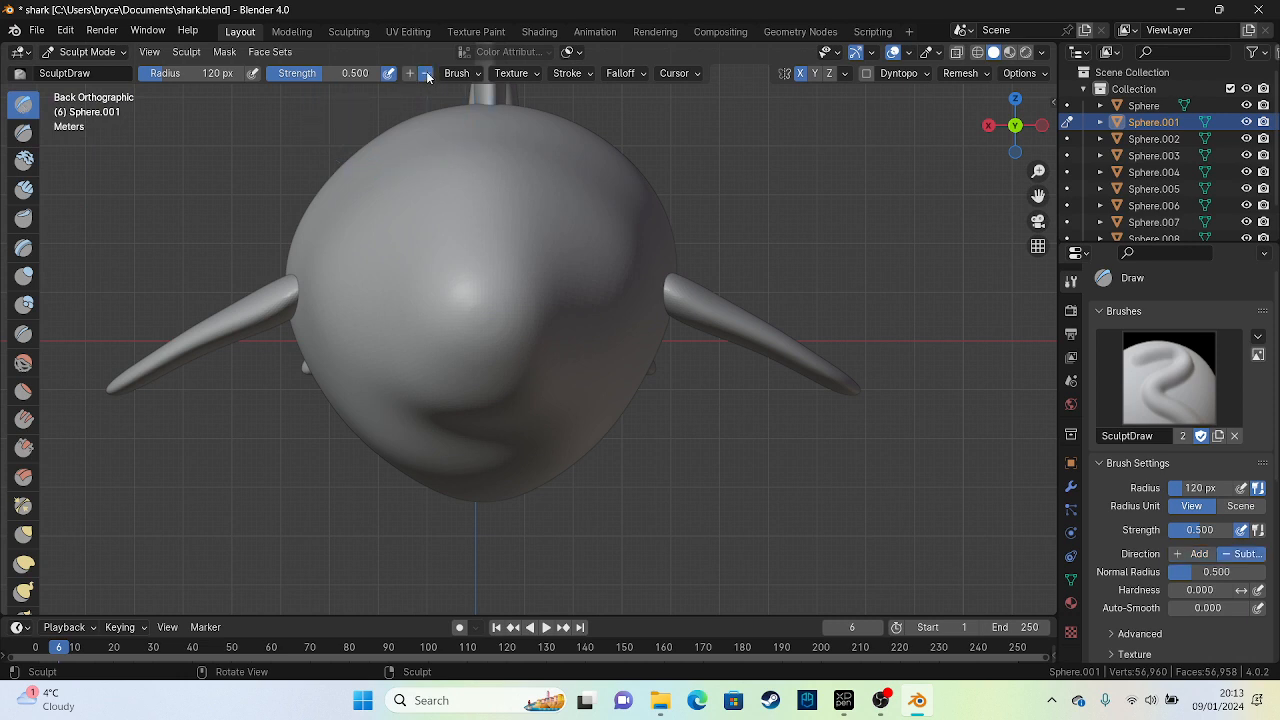
left_click_drag(167, 75, 161, 78)
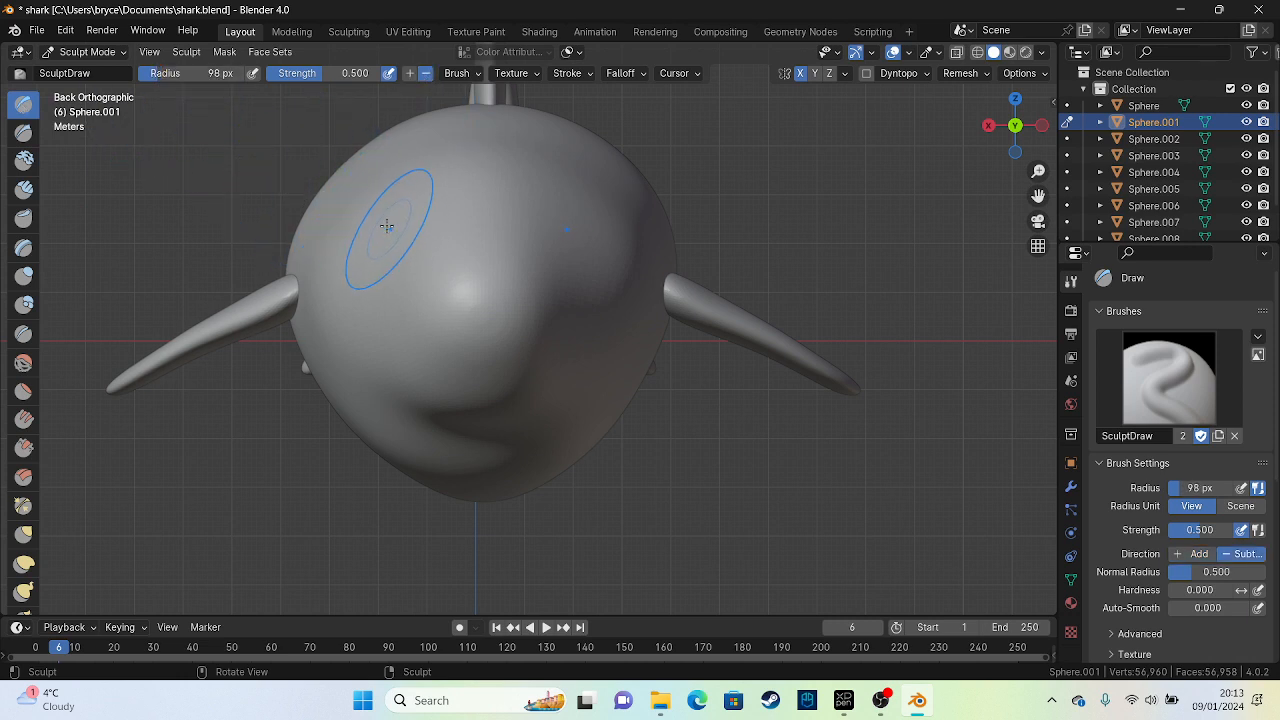
mouse_move(386, 224)
left_mouse_down()
mouse_move(398, 242)
mouse_move(380, 206)
mouse_move(389, 234)
left_mouse_up()
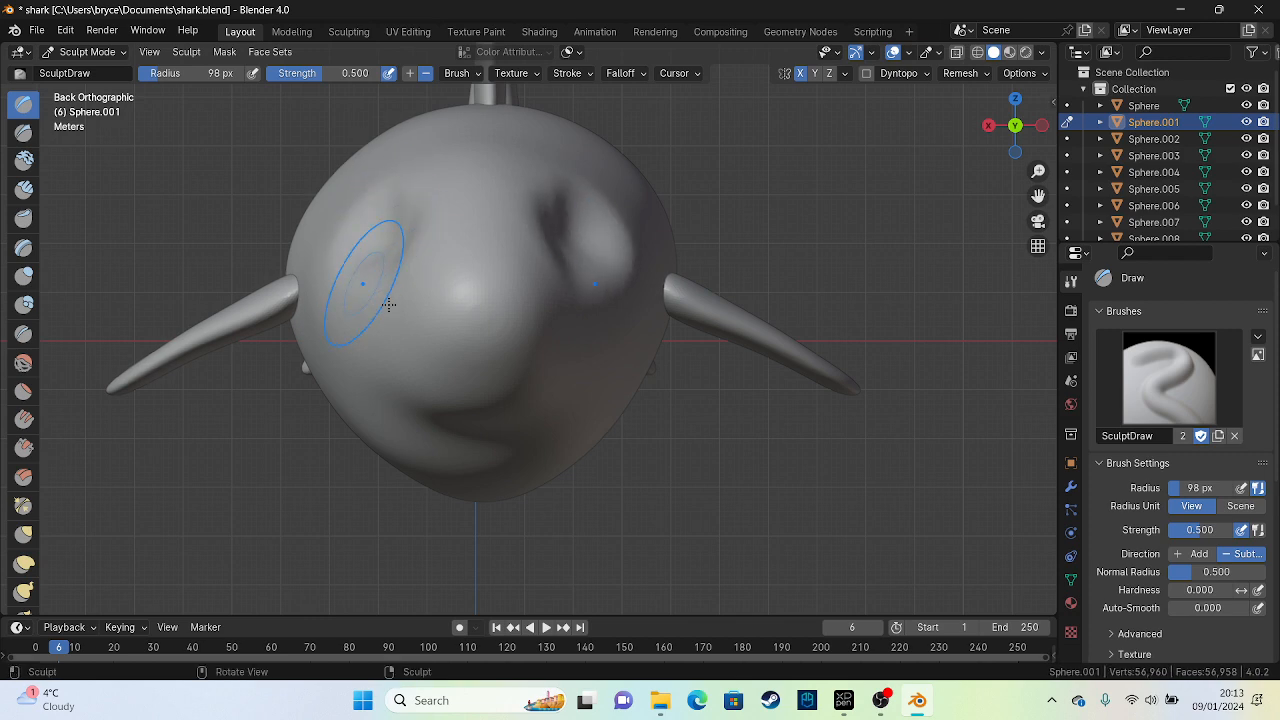
mouse_move(343, 263)
middle_mouse_down()
mouse_move(329, 343)
mouse_move(587, 297)
mouse_move(557, 251)
middle_mouse_up()
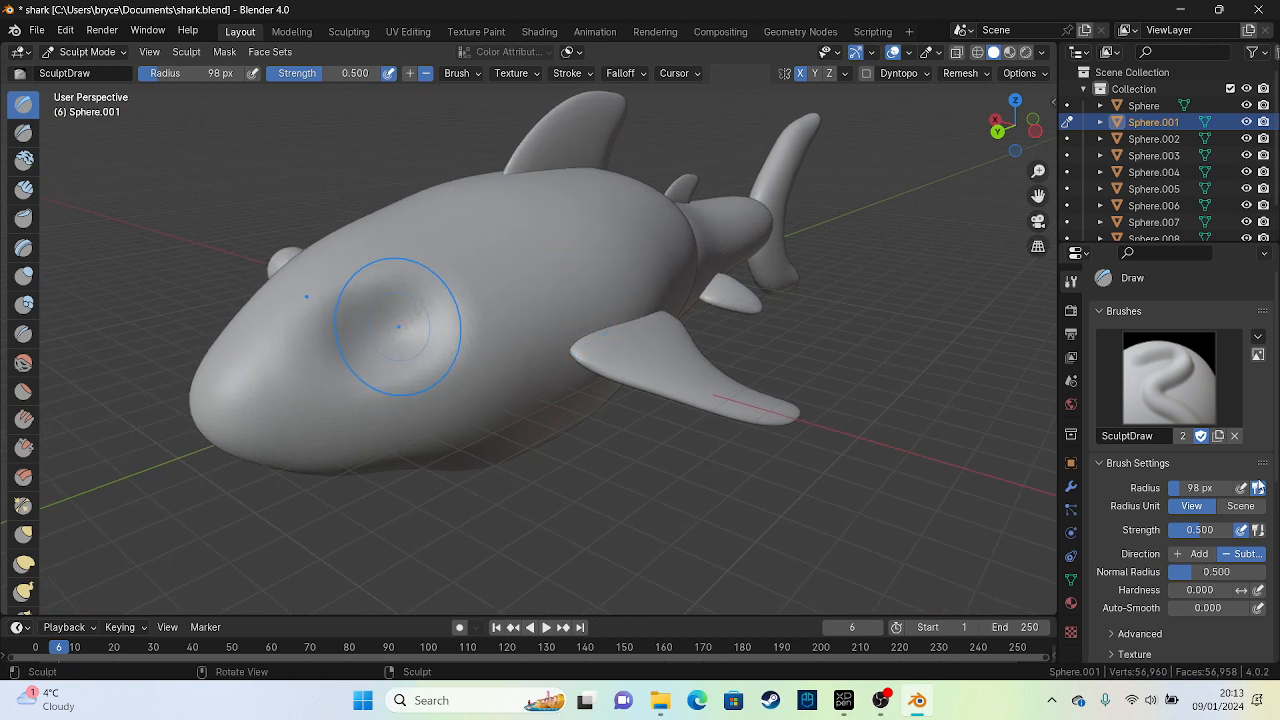
Set the voxel size to 0.05 m and remesh the shark's body
scroll(1180, 460, "down", 8)
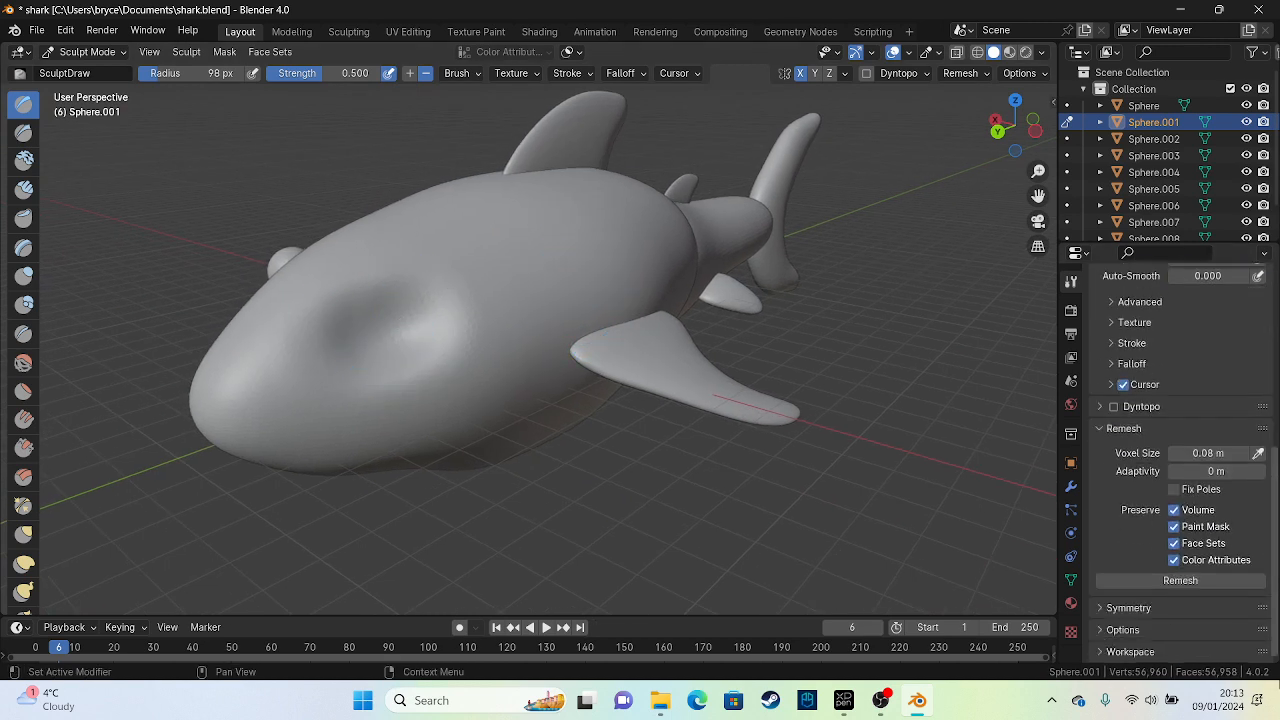
left_click(1172, 454)
left_click(1172, 454)
left_click(1172, 454)
left_click(1172, 454)
left_click(1172, 454)
left_click(1172, 454)
left_click(1172, 454)
left_click(1173, 454)
left_click(1173, 454)
left_click(1173, 454)
left_click(1173, 454)
left_click(1173, 454)
left_click(1173, 454)
left_click(1173, 454)
left_click(1173, 455)
left_click(1173, 455)
left_click(1173, 455)
left_click(1173, 455)
left_click(1173, 455)
left_click(1173, 455)
left_click(1173, 456)
left_click(1173, 456)
left_click(1173, 455)
left_click(1173, 455)
left_click(1173, 455)
left_click(1173, 455)
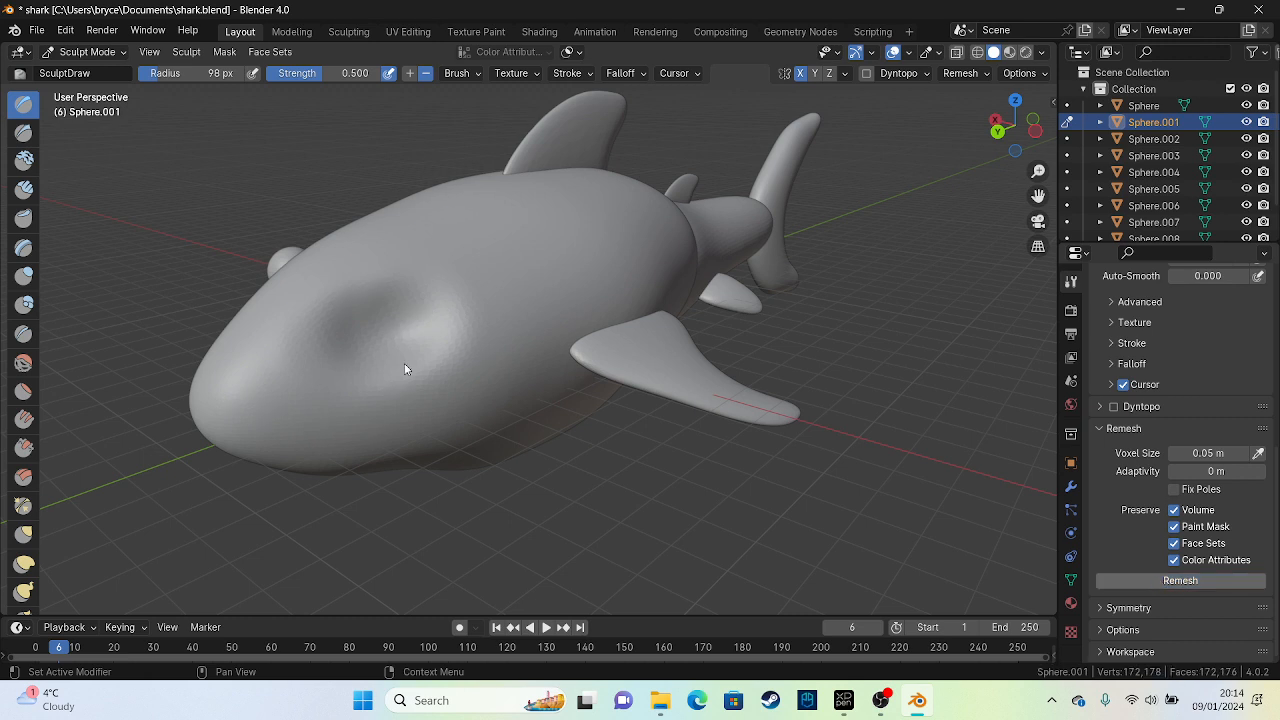
Deepen and extend the mirrored eye sockets on the head with the subtracting Draw brush at 98 px radius
left_click_drag(400, 320, 348, 316)
mouse_move(405, 355)
left_mouse_down()
mouse_move(397, 337)
mouse_move(357, 334)
mouse_move(340, 351)
left_mouse_up()
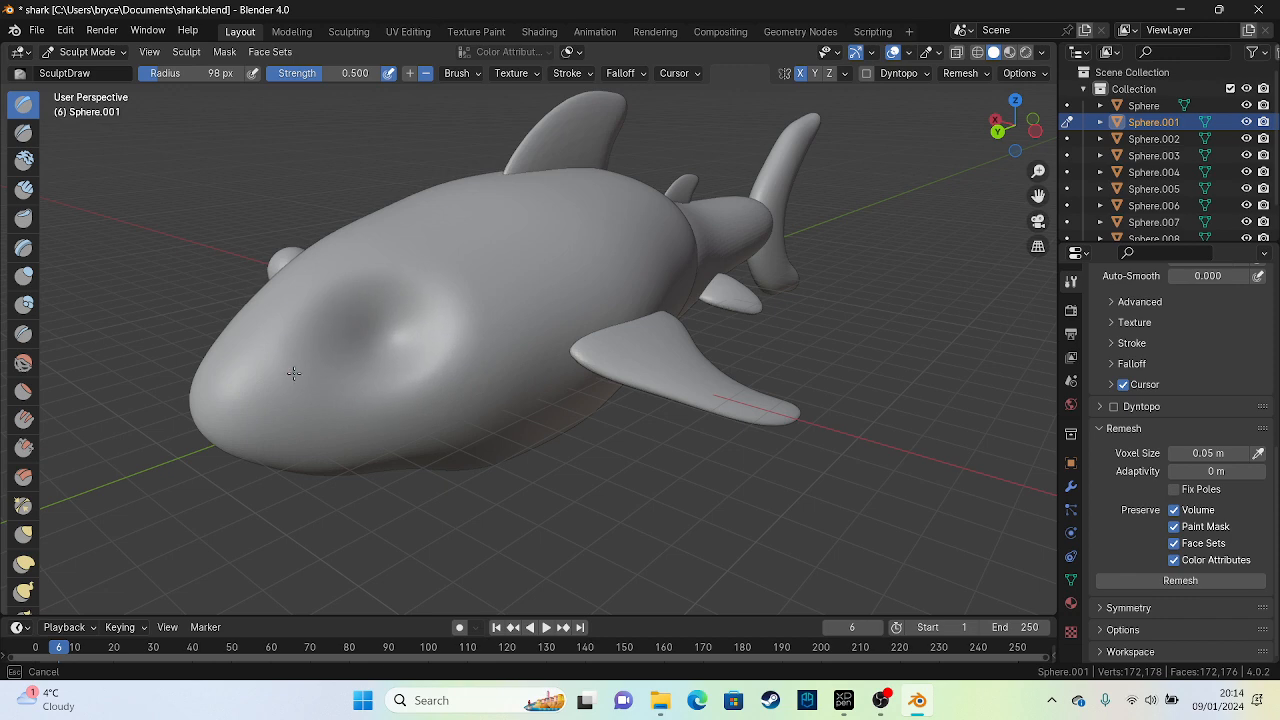
left_click_drag(293, 373, 300, 386)
mouse_move(300, 386)
middle_mouse_down()
mouse_move(260, 341)
mouse_move(329, 309)
mouse_move(515, 369)
middle_mouse_up()
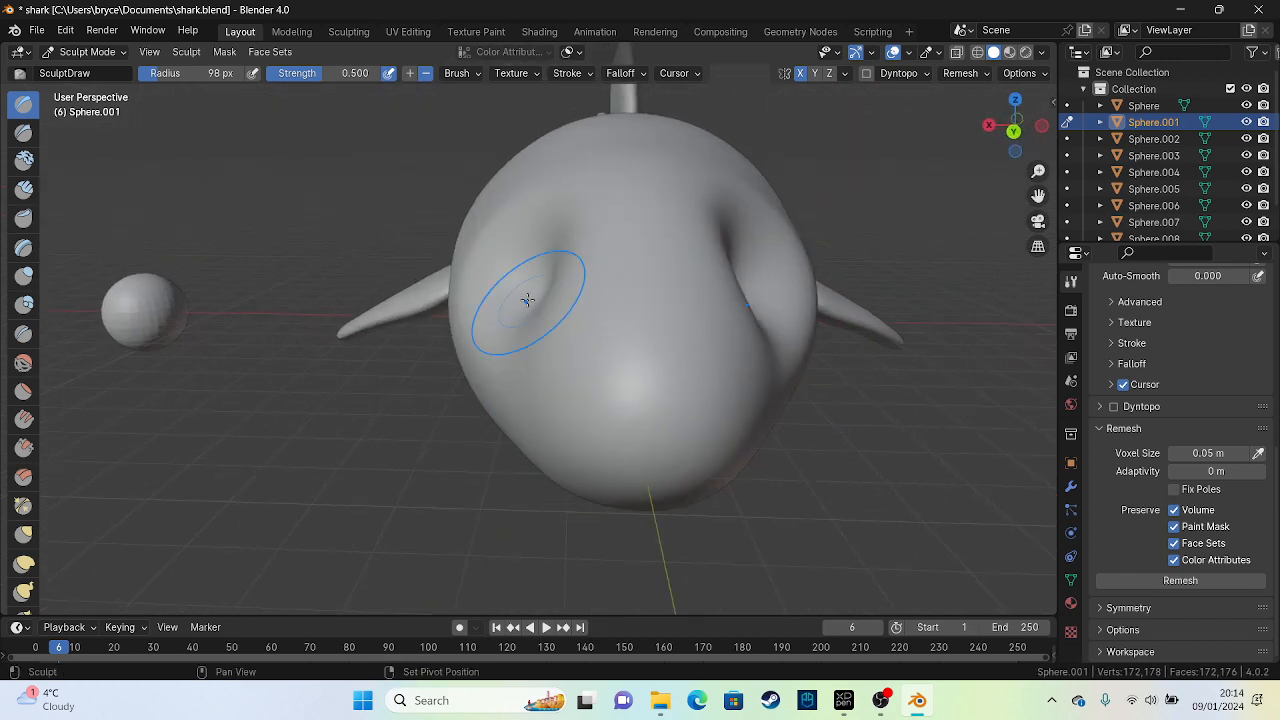
left_click_drag(529, 300, 534, 240)
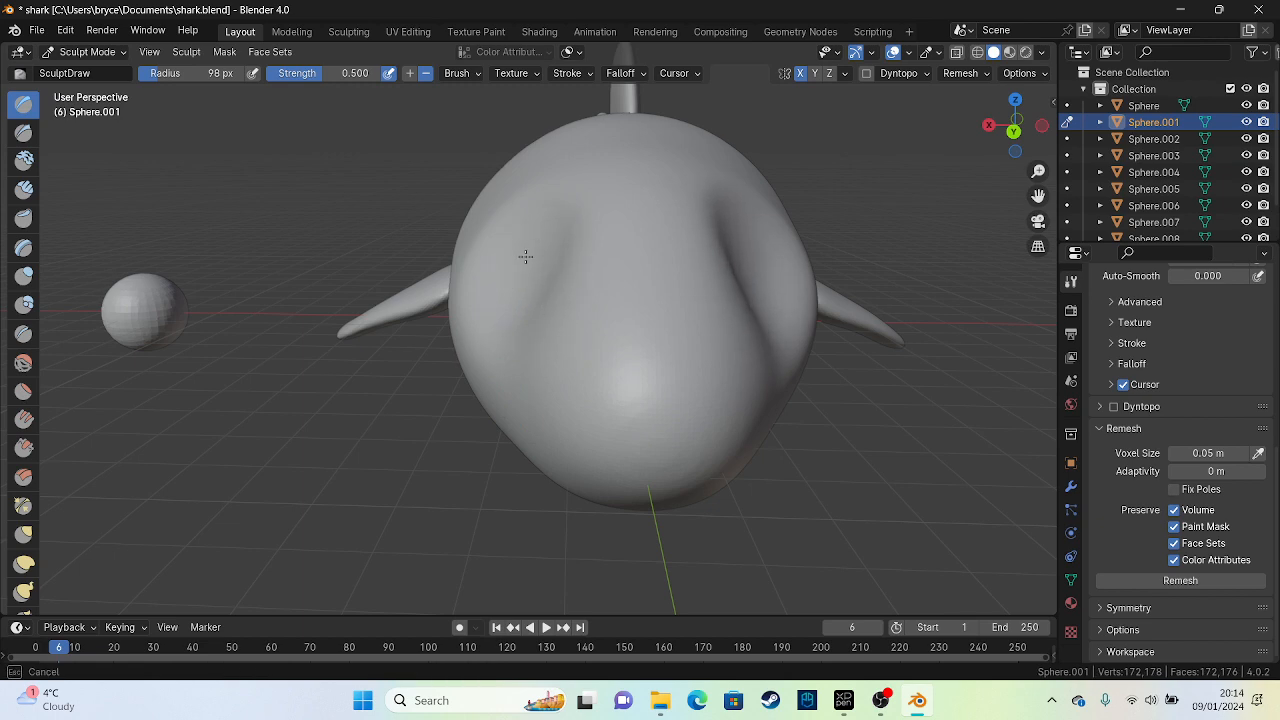
left_click_drag(525, 257, 514, 257)
Reshape the side and underside of the snout with the Elastic Deform brush at 98 px radius, and save the file
scroll(518, 265, "down", 5)
middle_click_drag(525, 280, 575, 312)
scroll(286, 329, "up", 3)
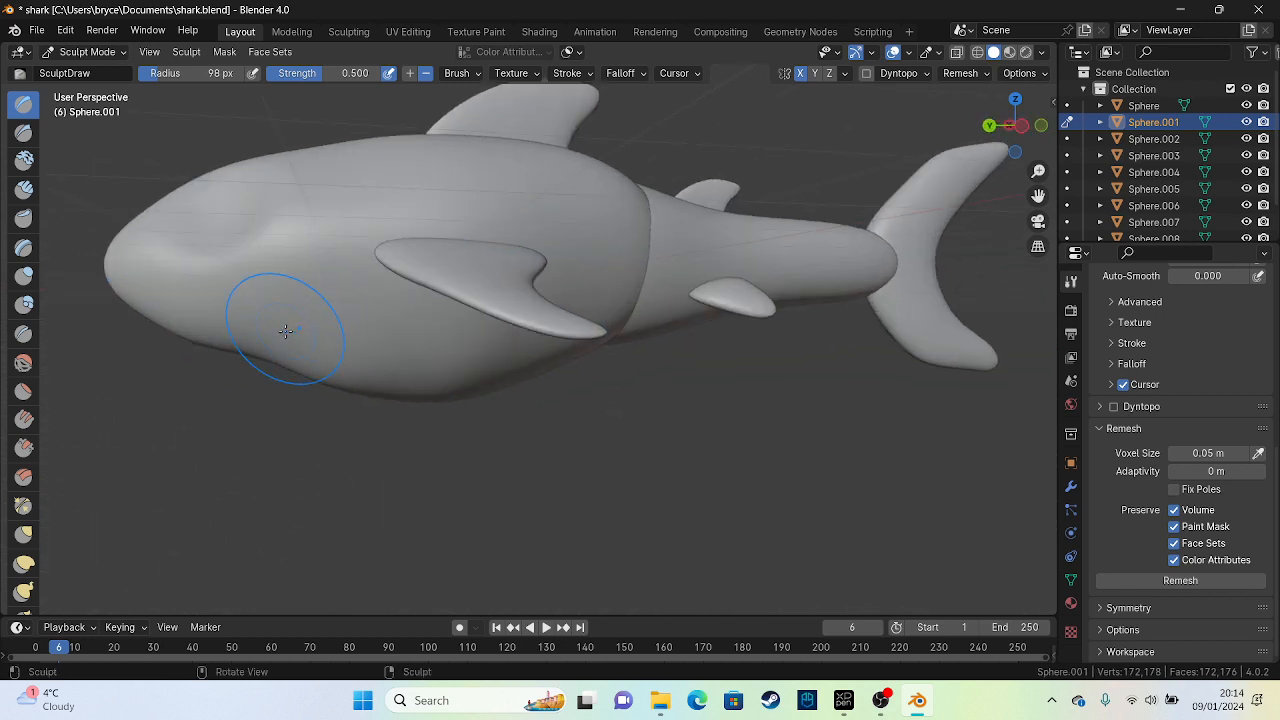
left_click(24, 563)
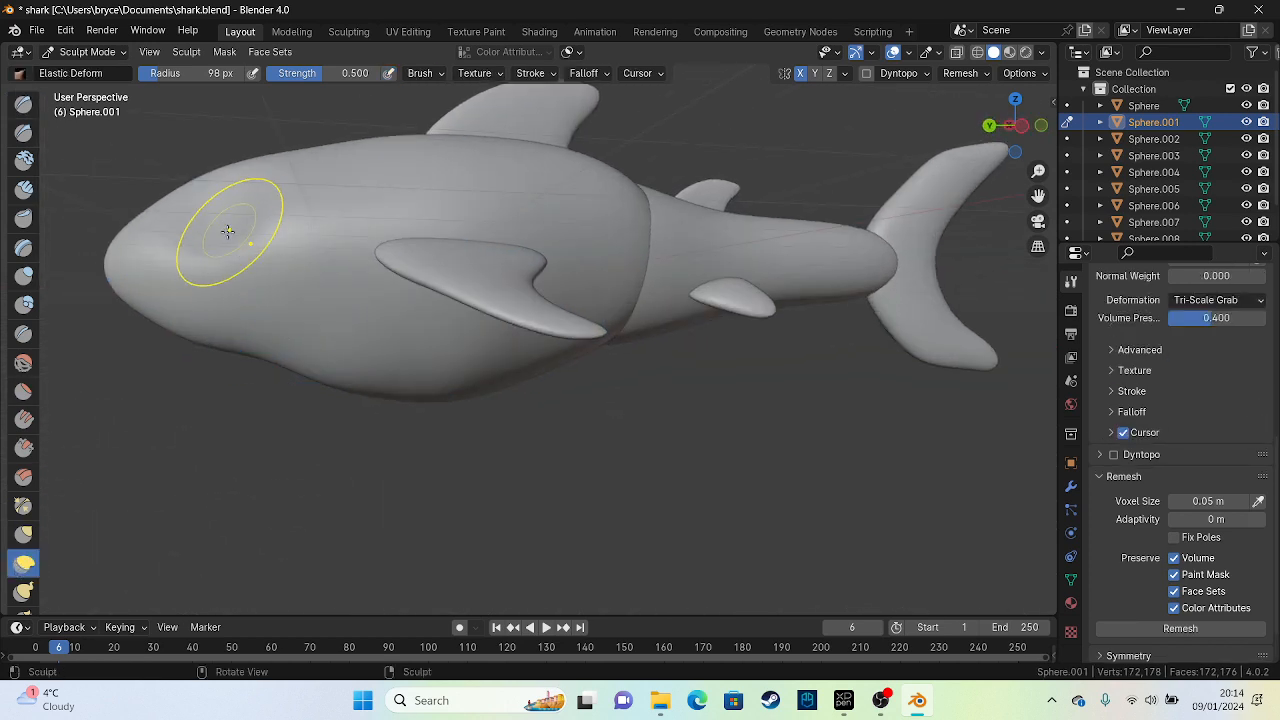
mouse_move(228, 232)
left_mouse_down()
mouse_move(223, 200)
mouse_move(246, 171)
mouse_move(157, 223)
mouse_move(223, 183)
mouse_move(215, 212)
mouse_move(143, 214)
mouse_move(160, 229)
mouse_move(163, 206)
mouse_move(155, 232)
mouse_move(229, 314)
left_mouse_up()
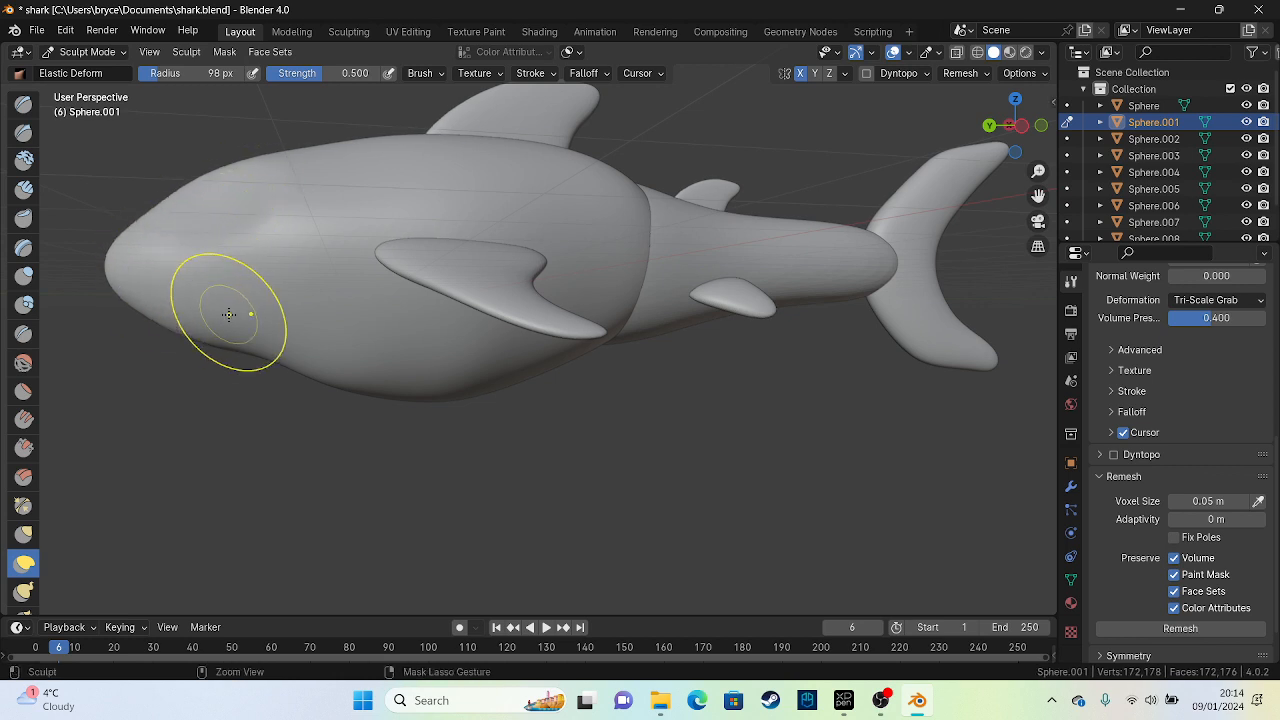
key("ctrl+s")
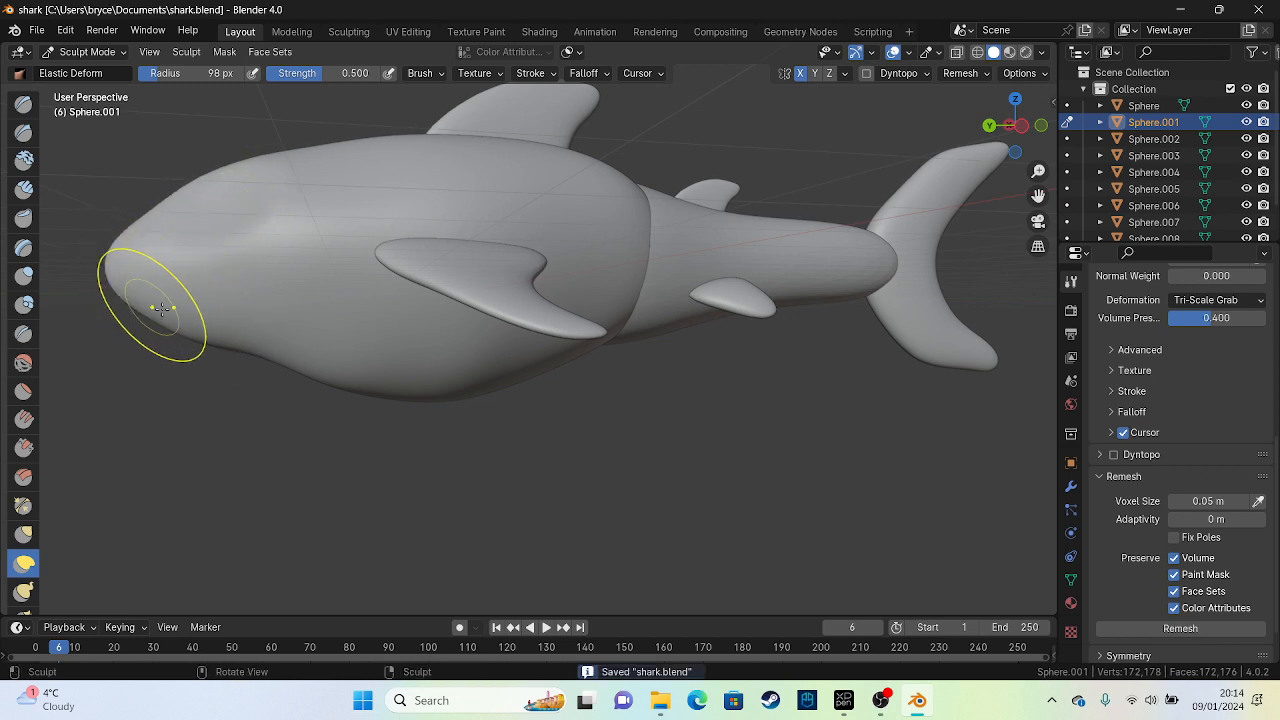
Carve a mirrored pair of nostrils into the tip of the snout with the subtracting Draw brush at 29 px radius
middle_click_drag(229, 331, 371, 352)
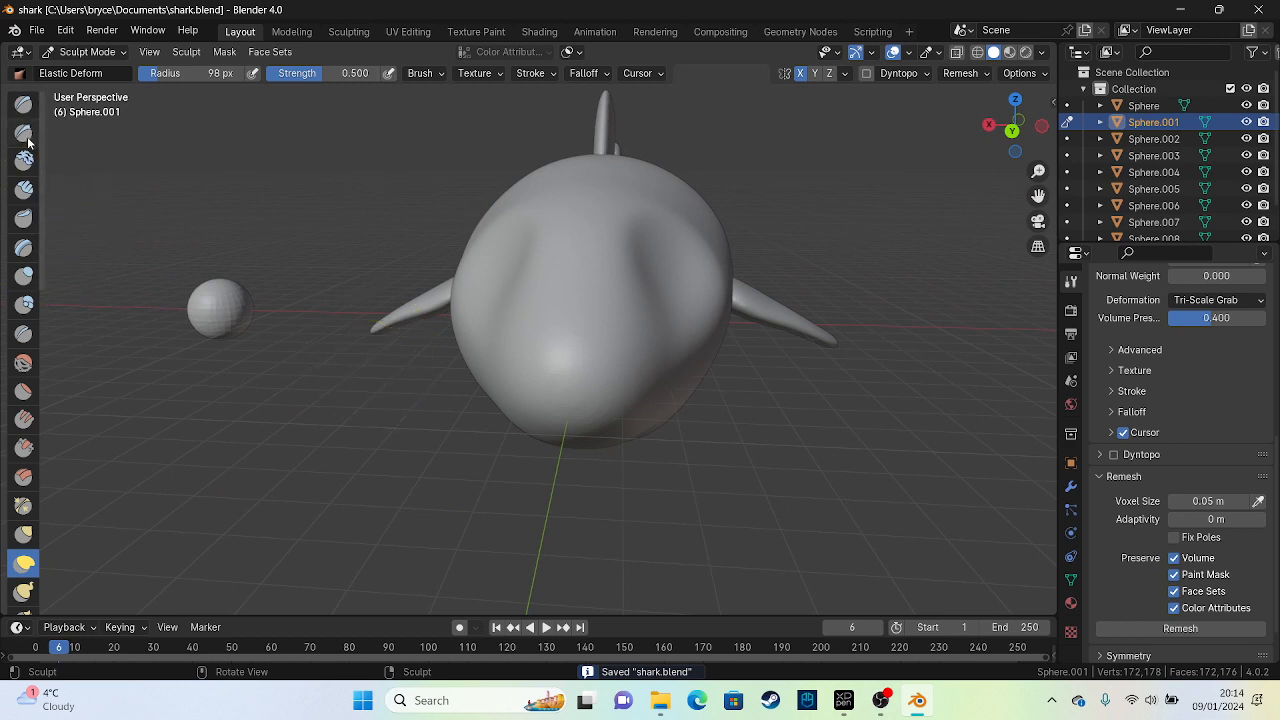
left_click(25, 105)
left_click_drag(172, 74, 153, 86)
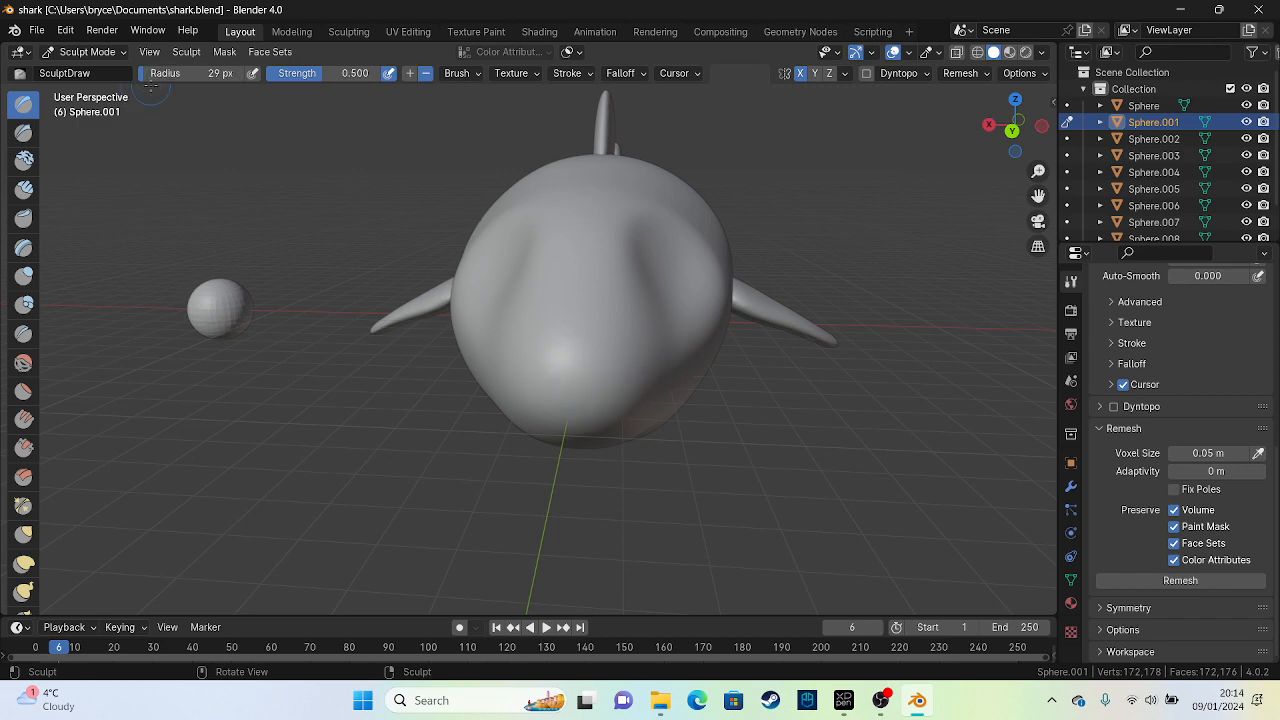
key("ctrl+KP_3")
key("ctrl+KP_1")
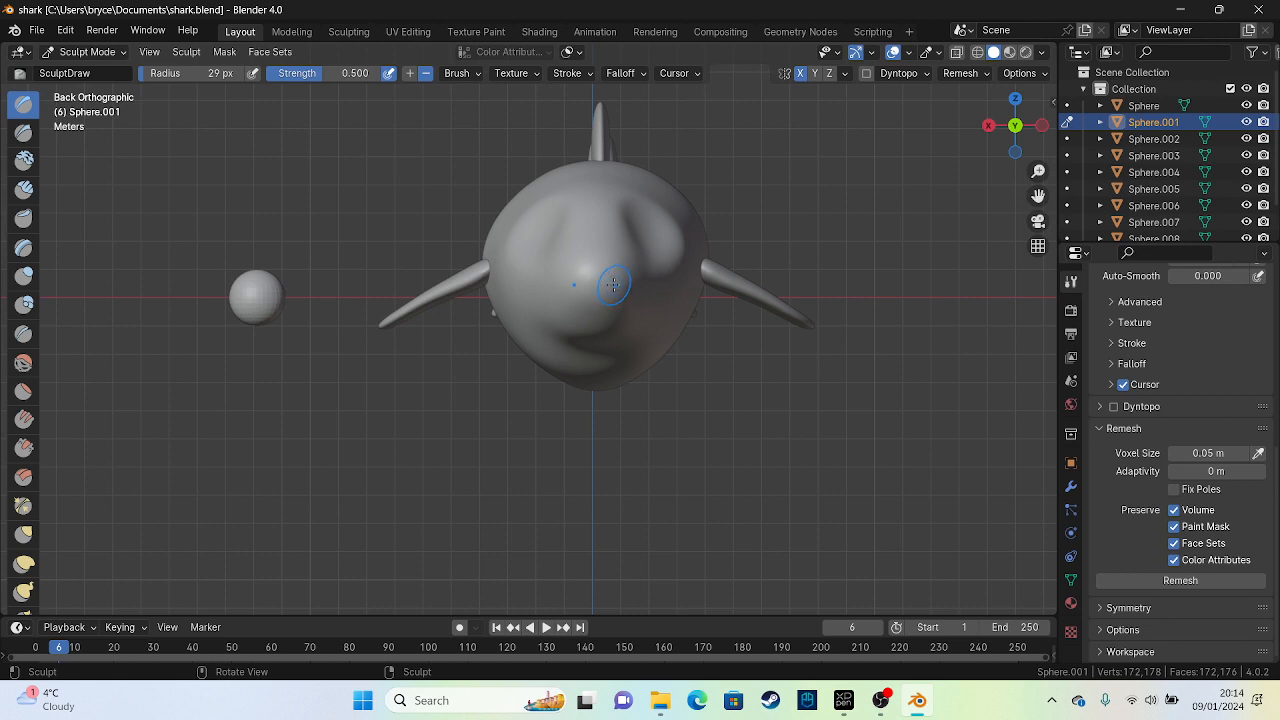
scroll(630, 295, "up", 3)
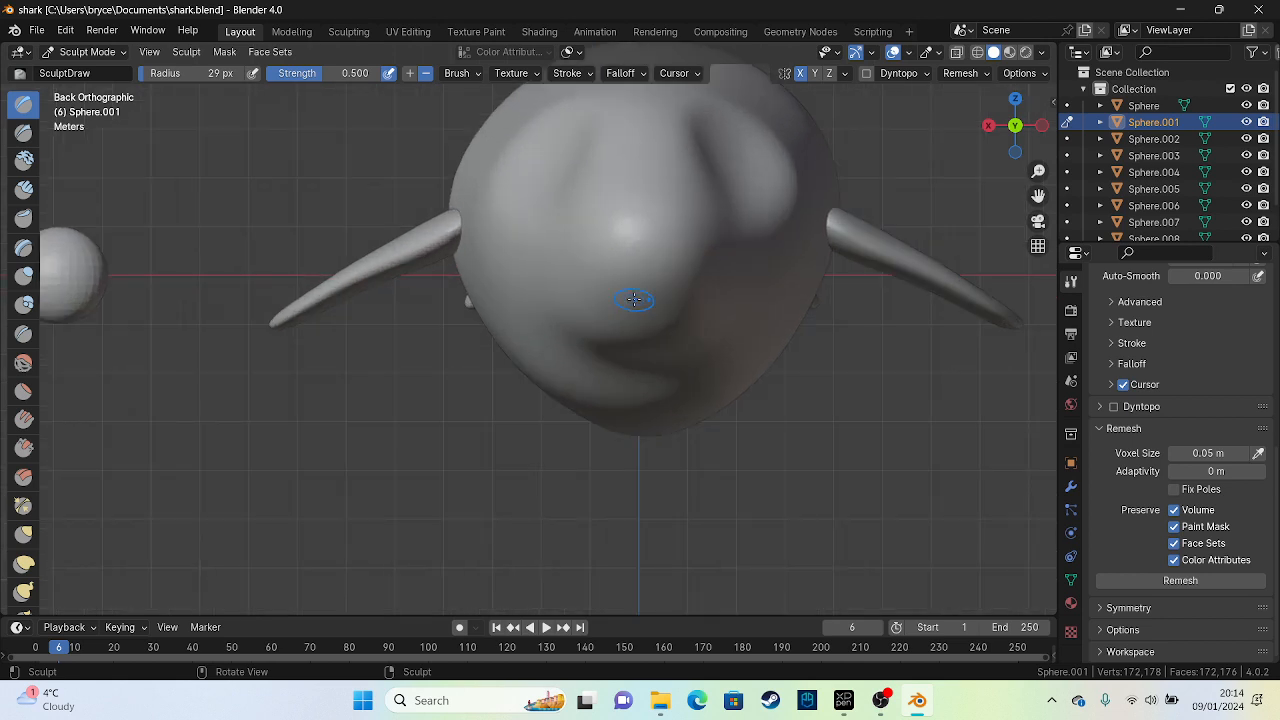
left_click(799, 74)
left_click_drag(683, 252, 686, 247)
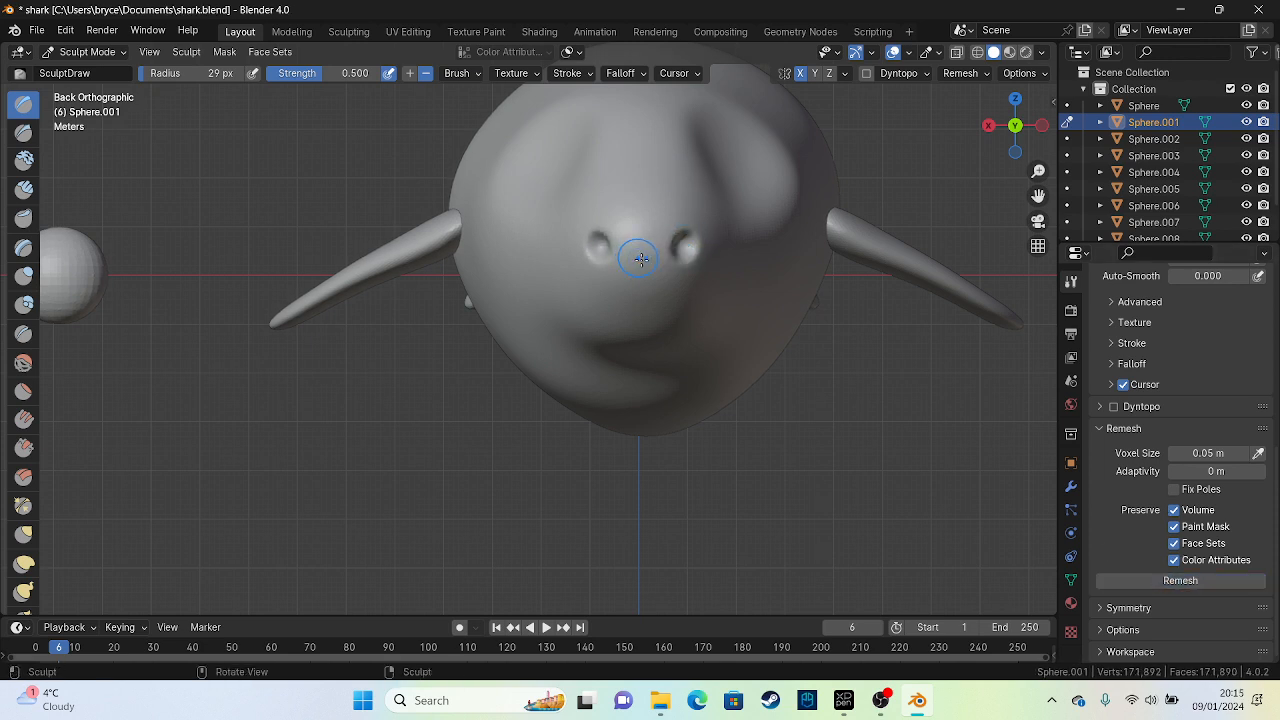
left_click_drag(688, 251, 666, 243)
Stretch the nostrils backward along the snout with the Elastic Deform brush at 29 px radius
mouse_move(674, 262)
middle_mouse_down()
mouse_move(549, 380)
mouse_move(451, 294)
mouse_move(400, 296)
middle_mouse_up()
scroll(526, 294, "down", 6)
scroll(400, 296, "up", 2)
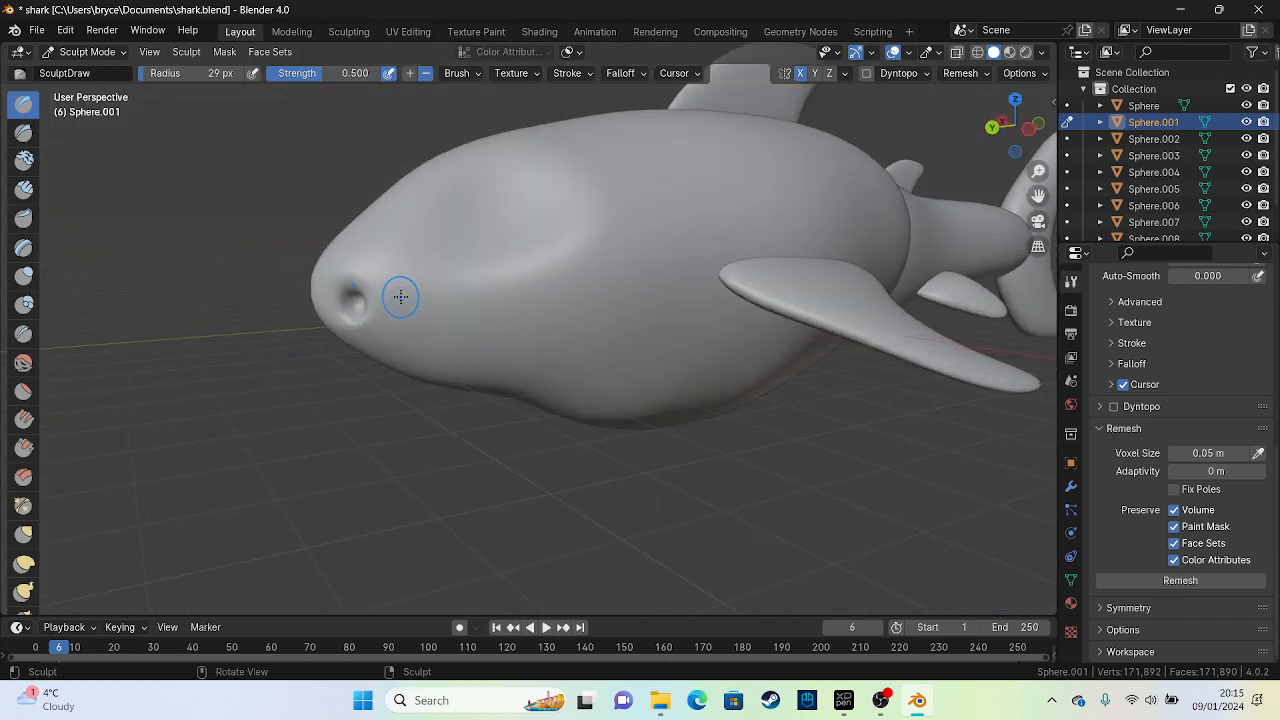
left_click(24, 563)
mouse_move(362, 301)
left_mouse_down()
mouse_move(347, 297)
mouse_move(413, 297)
mouse_move(333, 297)
mouse_move(424, 304)
left_mouse_up()
mouse_move(381, 301)
left_mouse_down()
mouse_move(378, 318)
mouse_move(408, 306)
left_mouse_up()
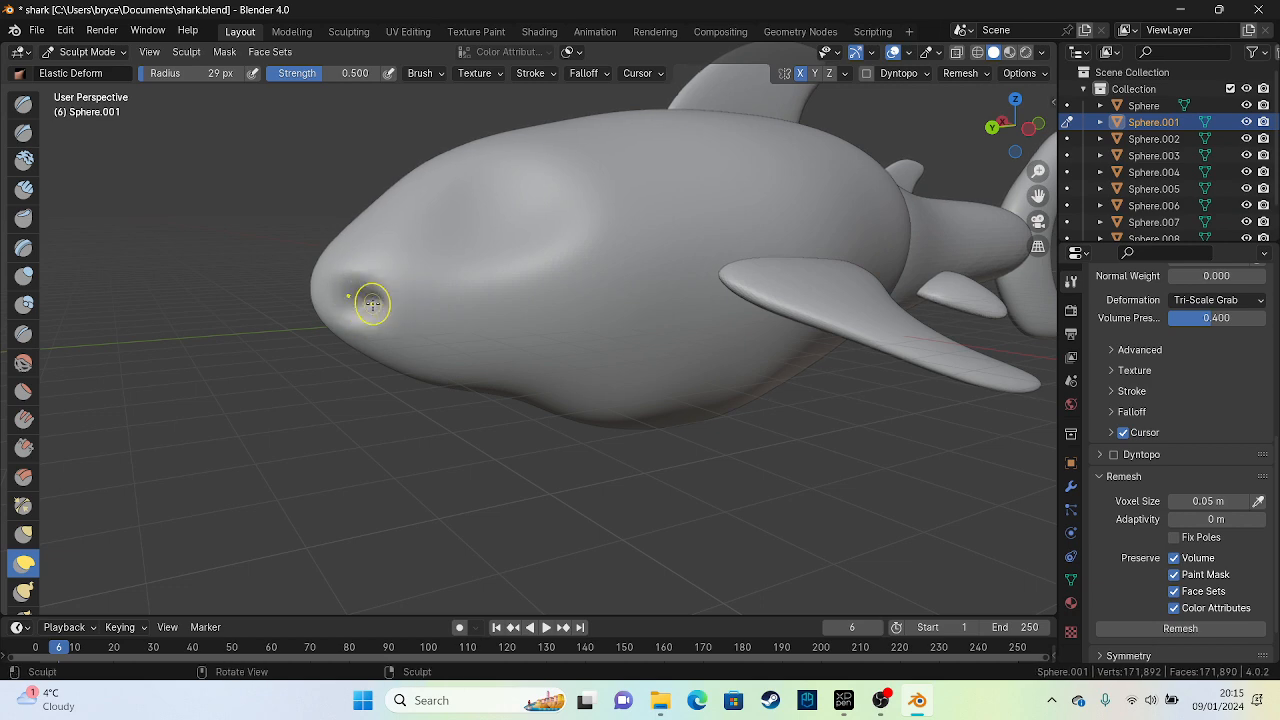
Pull the chin and snout tip forward and down with Elastic Deform at 82 px radius, and save the file
mouse_move(372, 304)
middle_mouse_down()
mouse_move(655, 265)
mouse_move(549, 292)
middle_mouse_up()
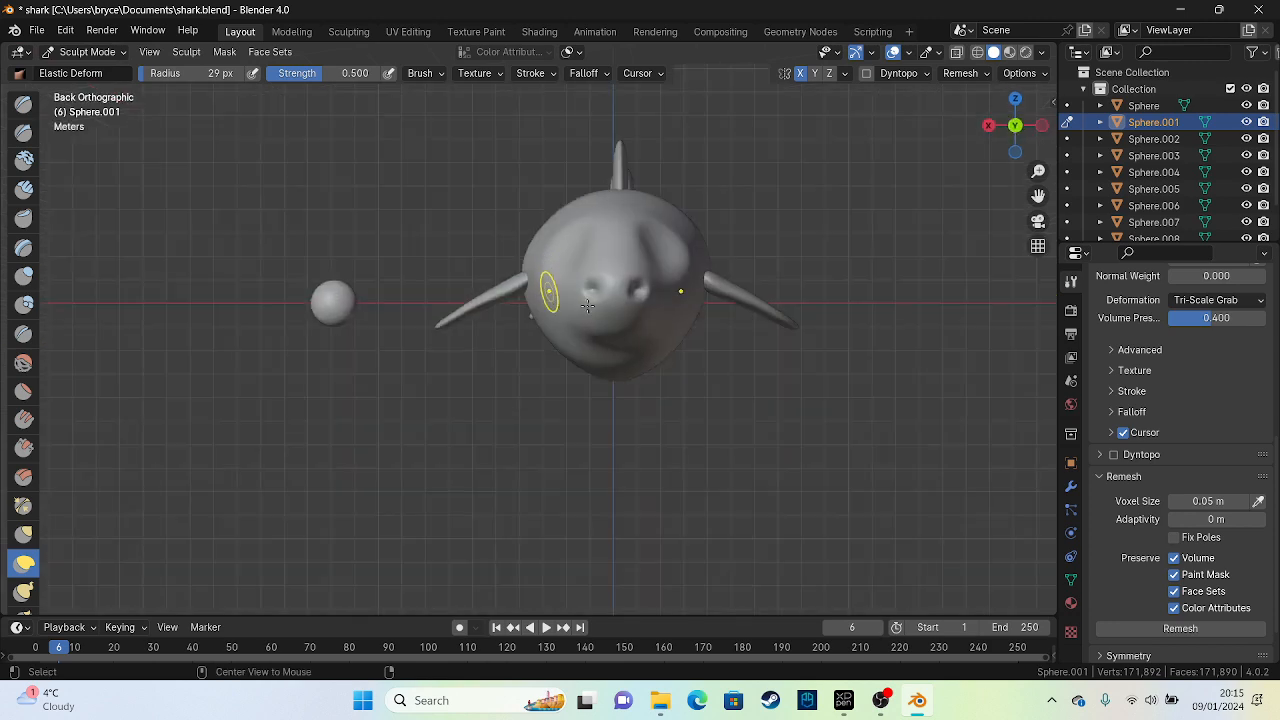
middle_click_drag(686, 310, 549, 283, "alt")
scroll(517, 288, "up", 3)
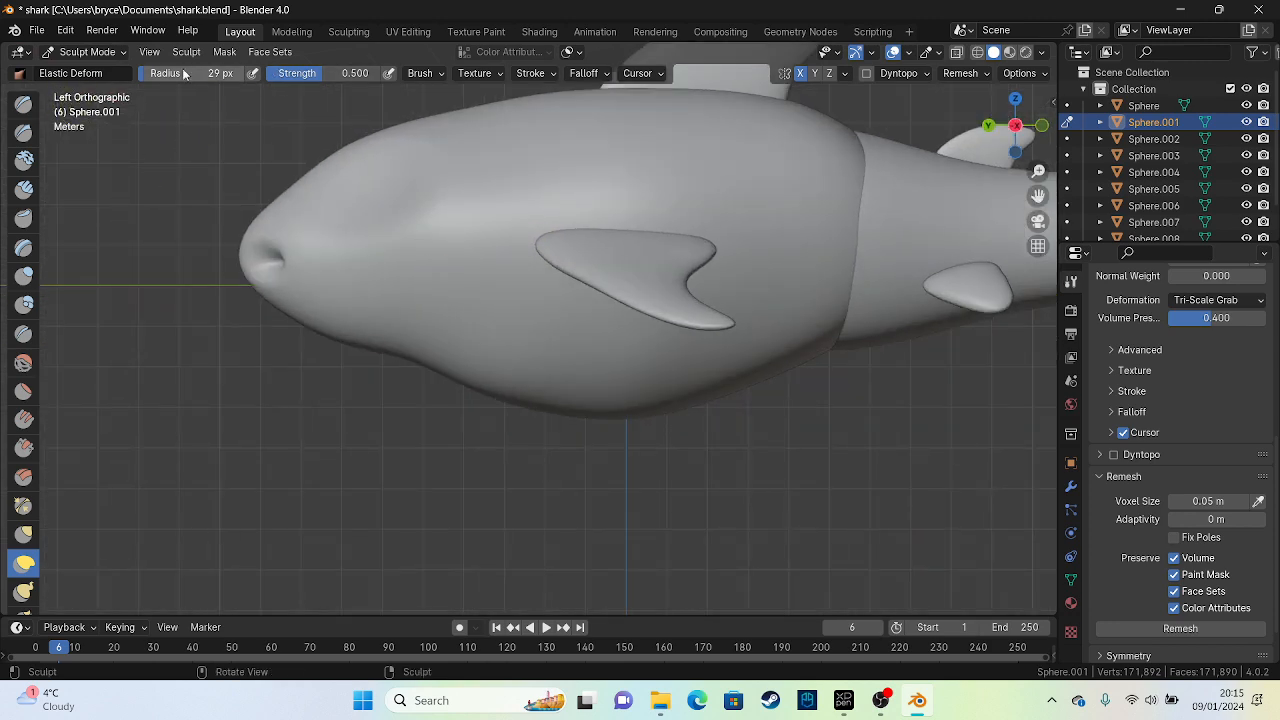
left_click_drag(167, 79, 220, 79)
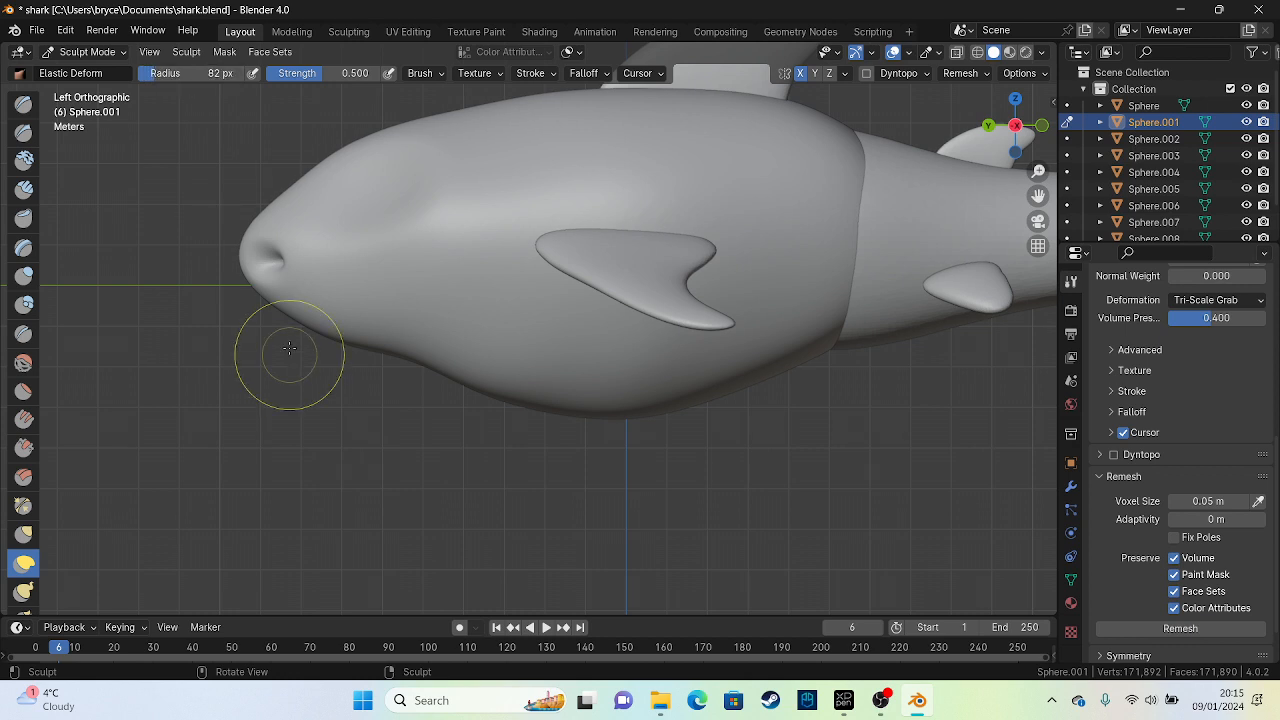
left_click_drag(277, 315, 224, 321)
mouse_move(346, 342)
left_mouse_down()
mouse_move(307, 382)
mouse_move(400, 371)
mouse_move(288, 327)
mouse_move(329, 351)
left_mouse_up()
mouse_move(258, 271)
left_mouse_down()
mouse_move(226, 234)
mouse_move(266, 216)
mouse_move(197, 252)
mouse_move(238, 287)
mouse_move(226, 306)
left_mouse_up()
scroll(371, 263, "down", 3)
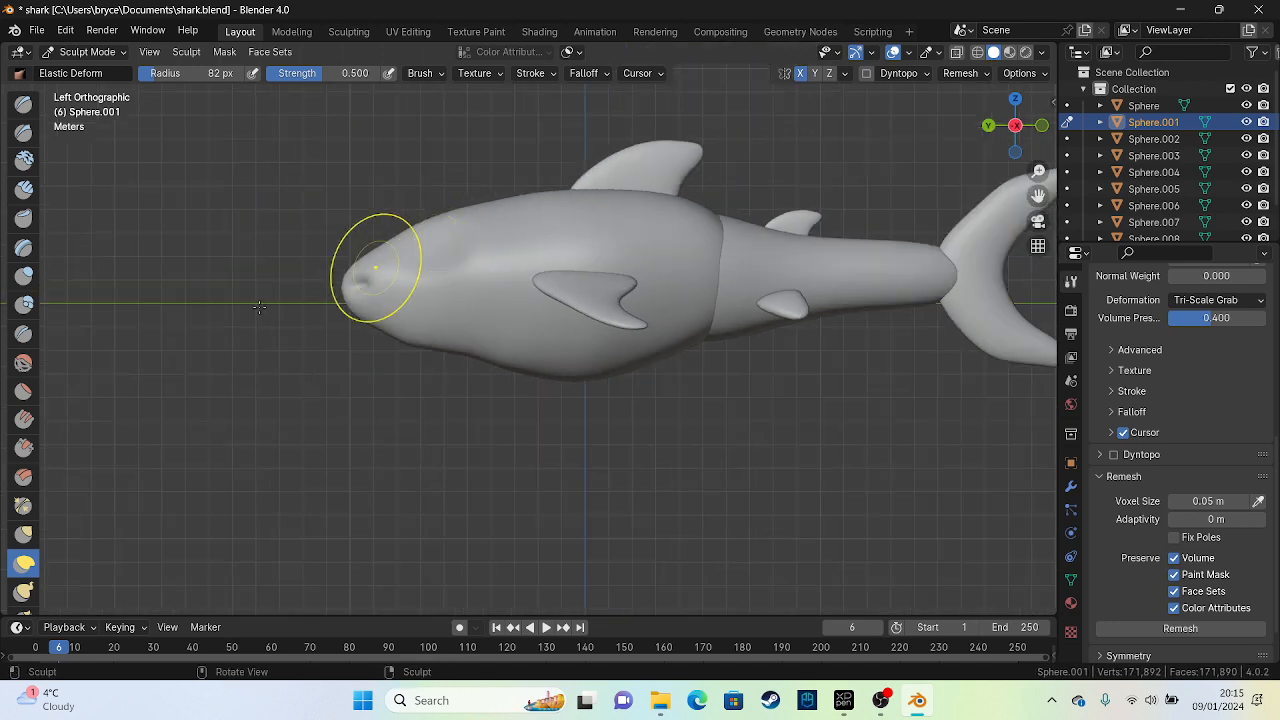
mouse_move(371, 263)
middle_mouse_down()
mouse_move(477, 355)
mouse_move(700, 350)
mouse_move(572, 341)
mouse_move(423, 362)
mouse_move(424, 348)
mouse_move(458, 355)
middle_mouse_up()
key("ctrl+s")
Switch to the Draw brush and face the snout straight on in the back orthographic view
scroll(414, 329, "up", 5)
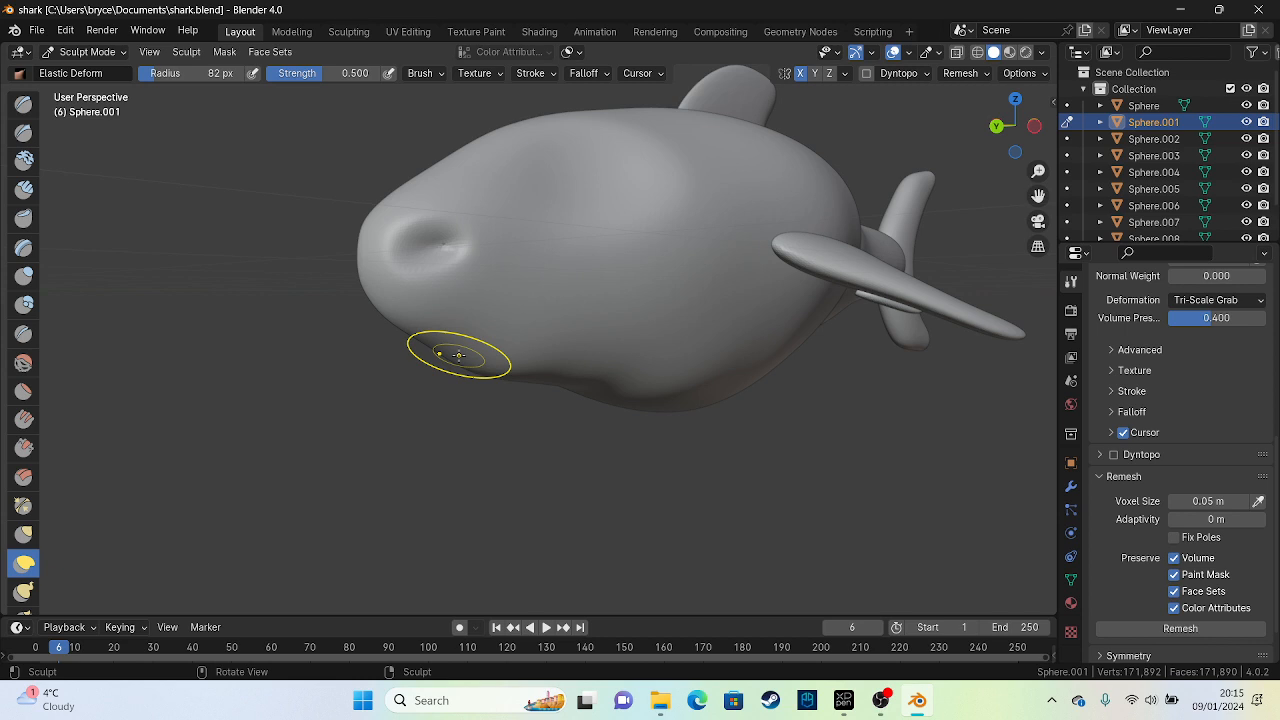
left_click(23, 104)
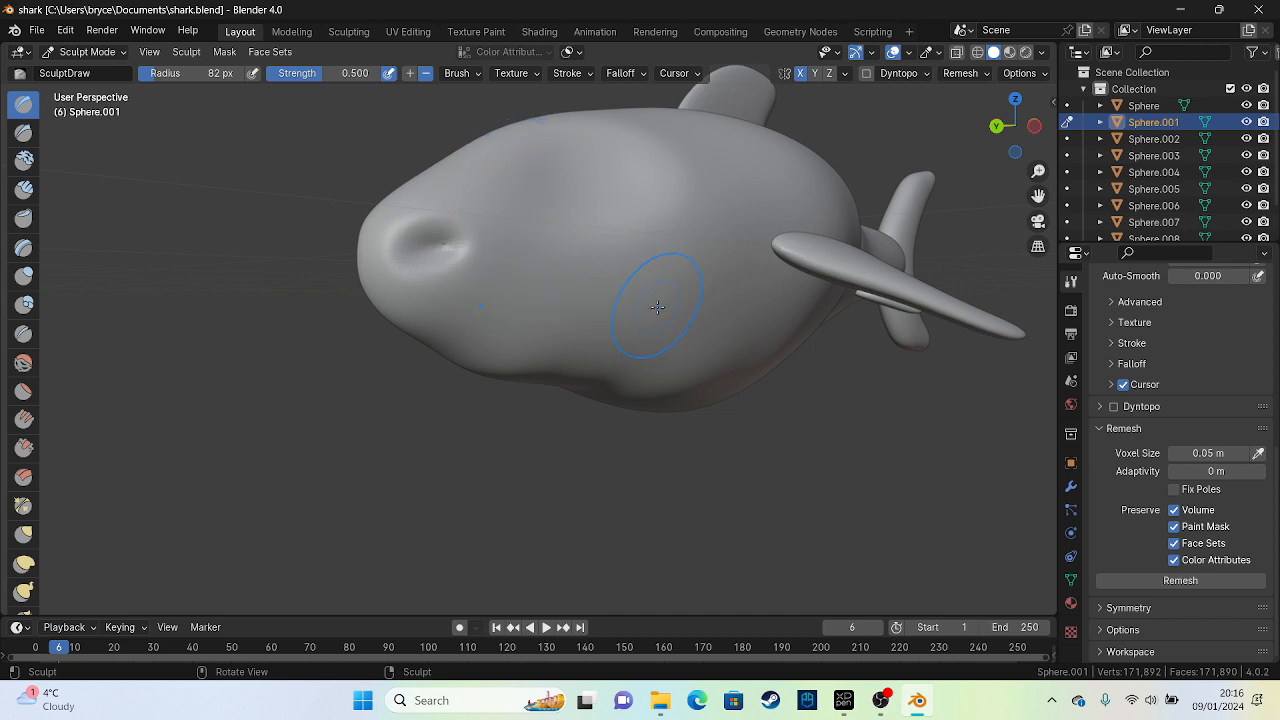
middle_click_drag(657, 286, 656, 326, "alt")
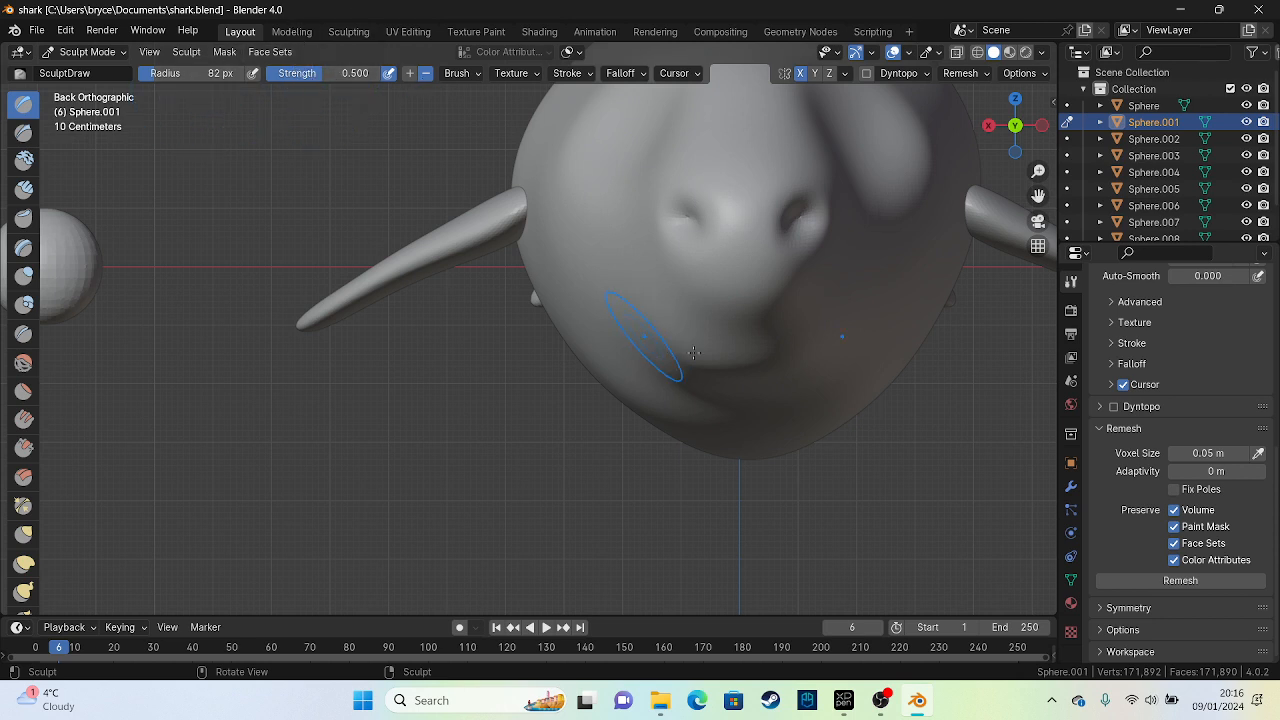
Try to carve a mouth below the nostrils with the subtracting Draw brush at 54 px radius, and undo the strokes
left_click_drag(161, 79, 160, 85)
mouse_move(740, 320)
left_mouse_down()
mouse_move(690, 305)
mouse_move(829, 309)
left_mouse_up()
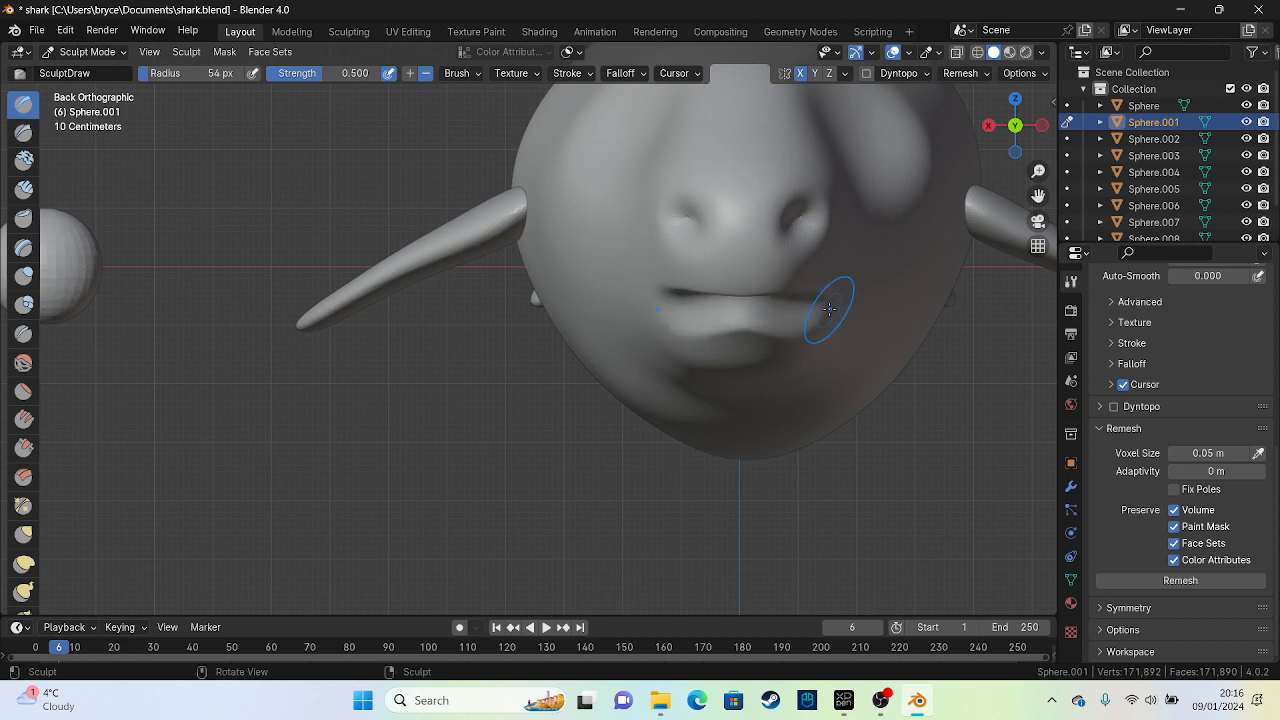
key("ctrl+KP_3")
key("Left")
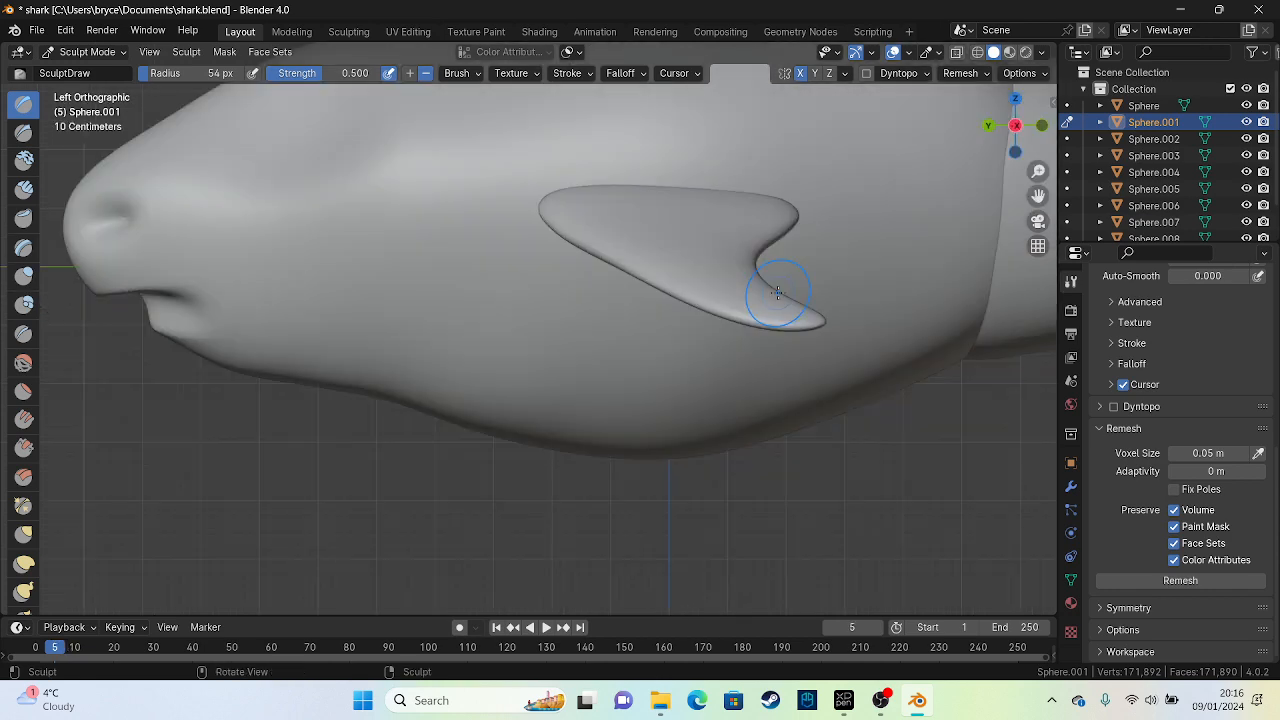
mouse_move(182, 301)
left_mouse_down()
mouse_move(262, 296)
mouse_move(174, 305)
left_mouse_up()
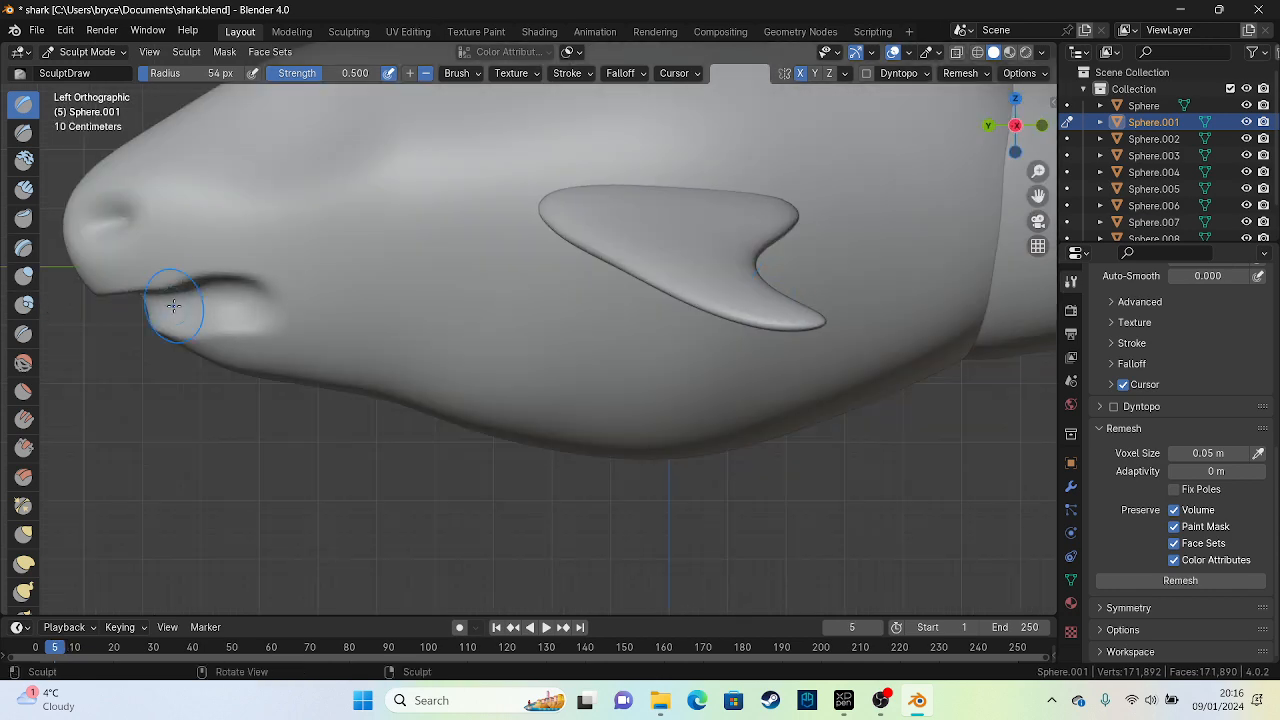
key("ctrl+z")
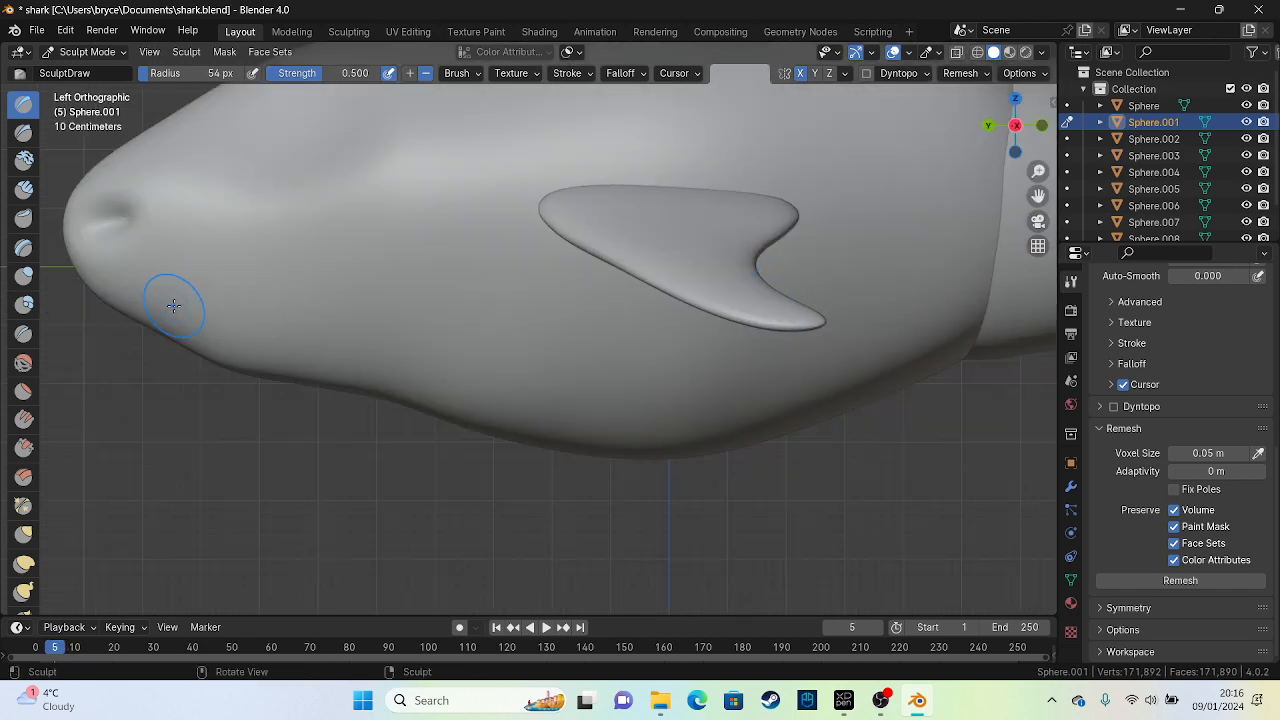
Carve a narrow mouth groove below the nostrils and back along the jaw with the Draw brush at 17 px radius
mouse_move(177, 73)
left_mouse_down()
mouse_move(160, 74)
mouse_move(173, 84)
left_mouse_up()
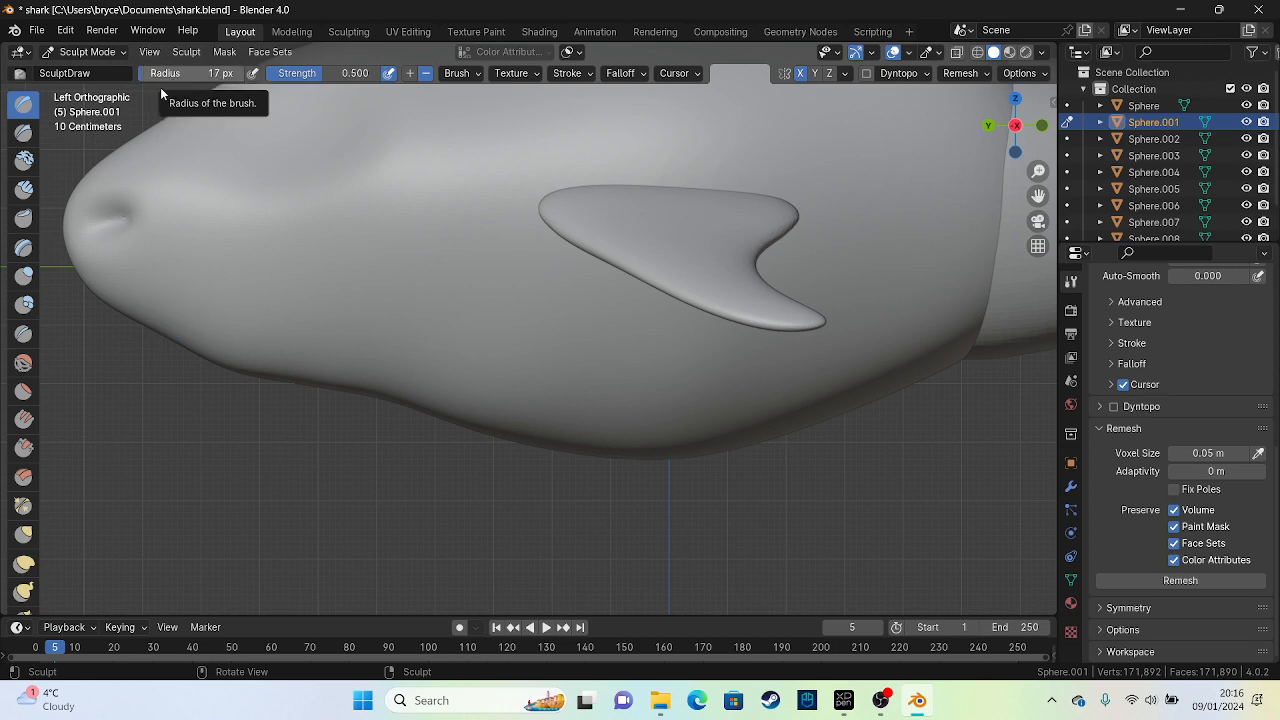
middle_click_drag(320, 289, 440, 308, "alt")
mouse_move(704, 315)
left_mouse_down()
mouse_move(774, 311)
mouse_move(670, 308)
mouse_move(783, 311)
left_mouse_up()
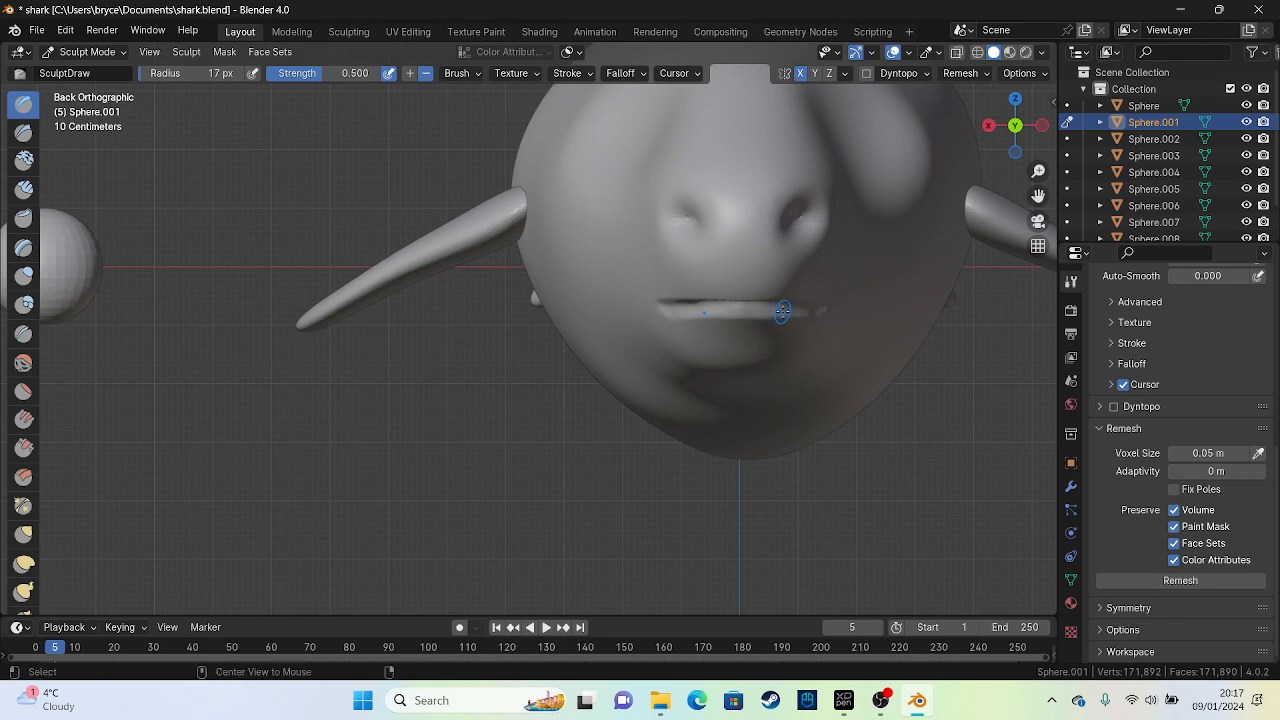
middle_click_drag(783, 311, 757, 311, "alt")
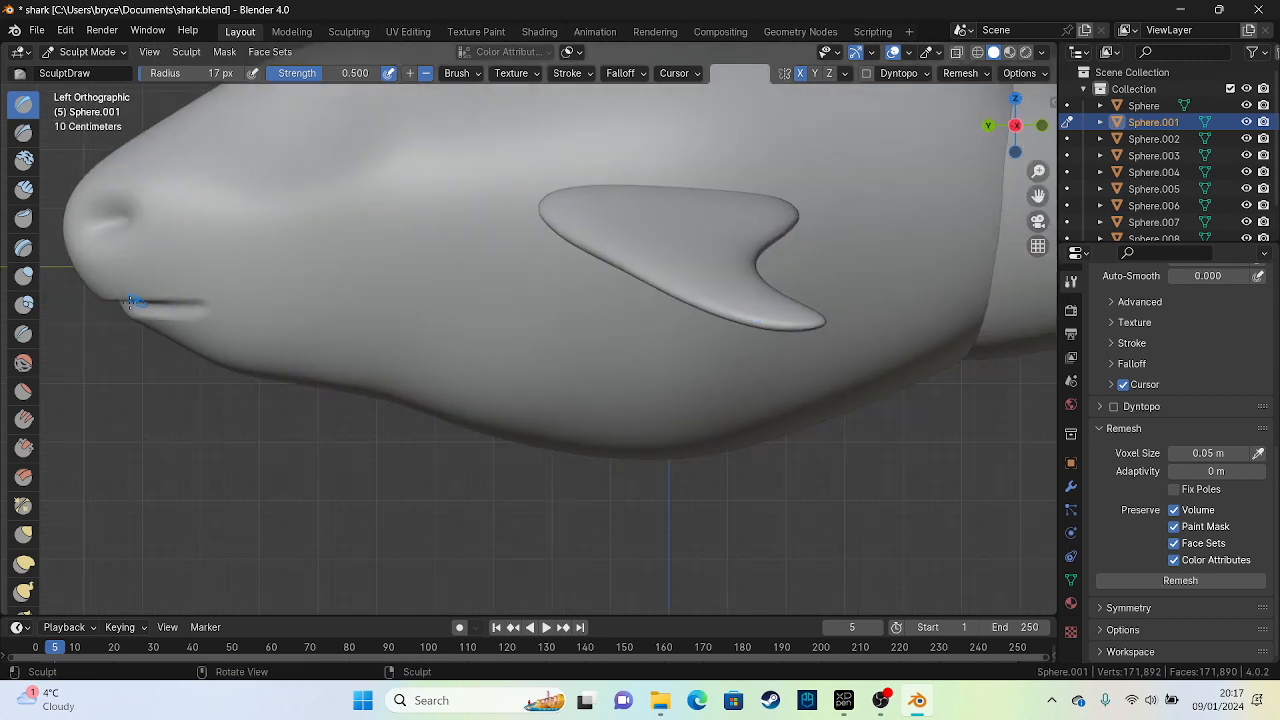
left_click_drag(131, 302, 280, 323)
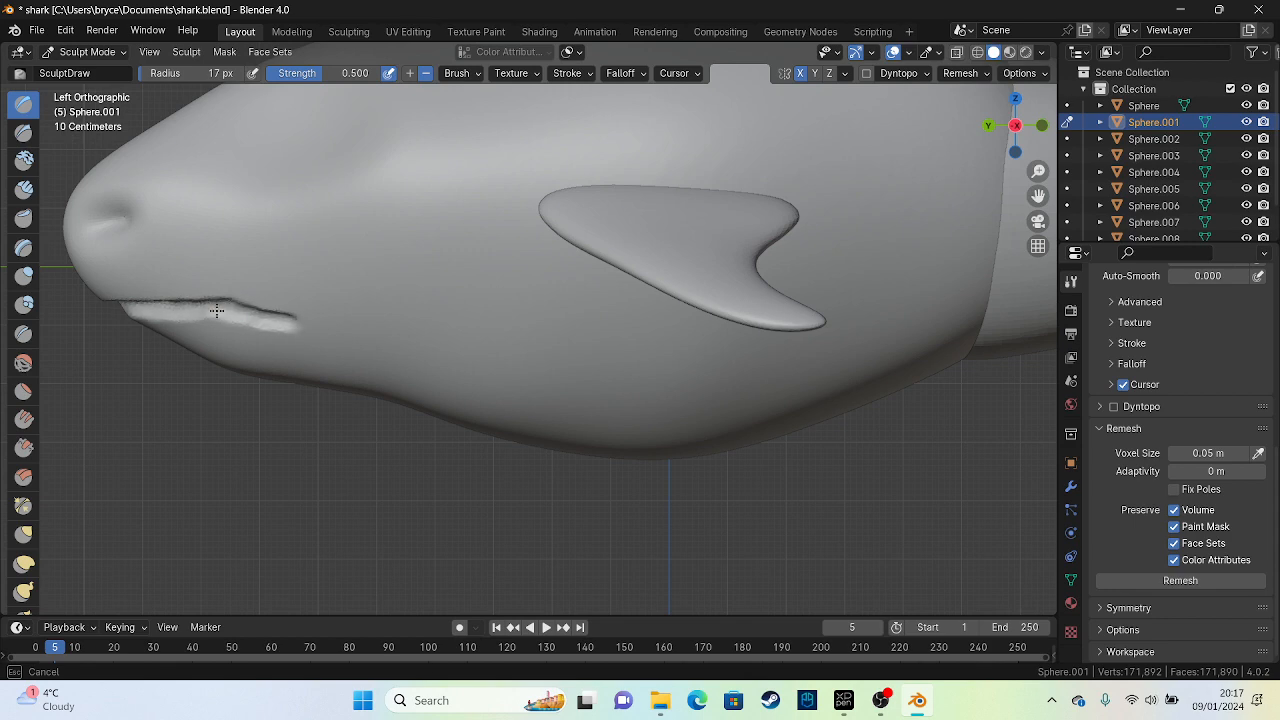
Remesh the body at 0.05 m, smooth the mouth groove with a 110 px brush radius, and remesh again
mouse_move(178, 294)
middle_mouse_down()
mouse_move(310, 284)
mouse_move(286, 320)
mouse_move(268, 282)
middle_mouse_up()
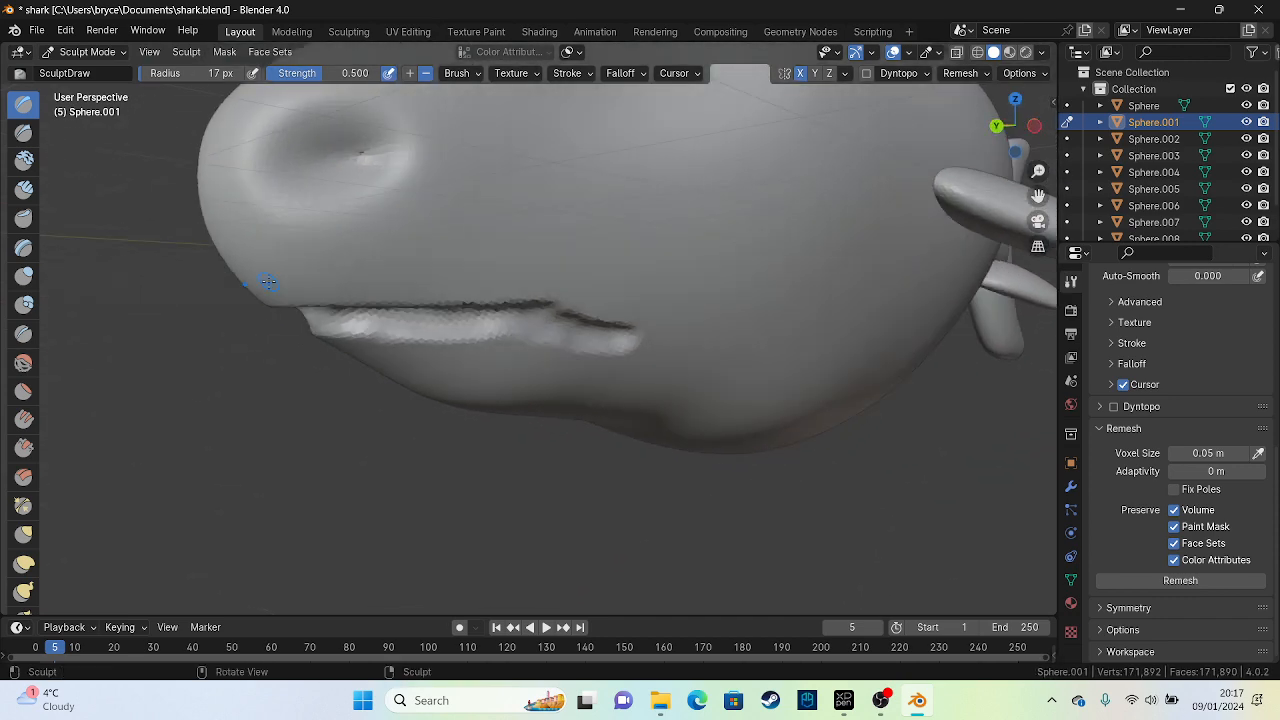
left_click(1172, 585)
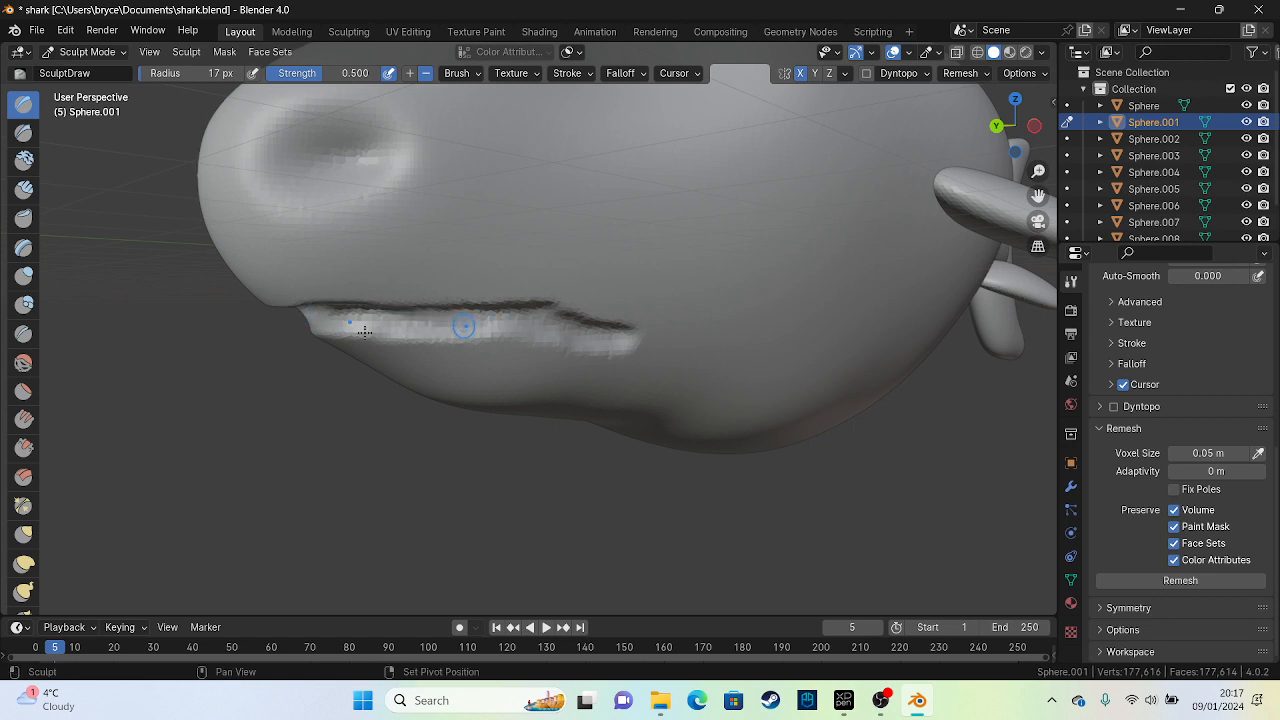
left_click_drag(163, 73, 184, 82)
left_click_drag(325, 320, 628, 340, "shift")
left_click(1162, 582)
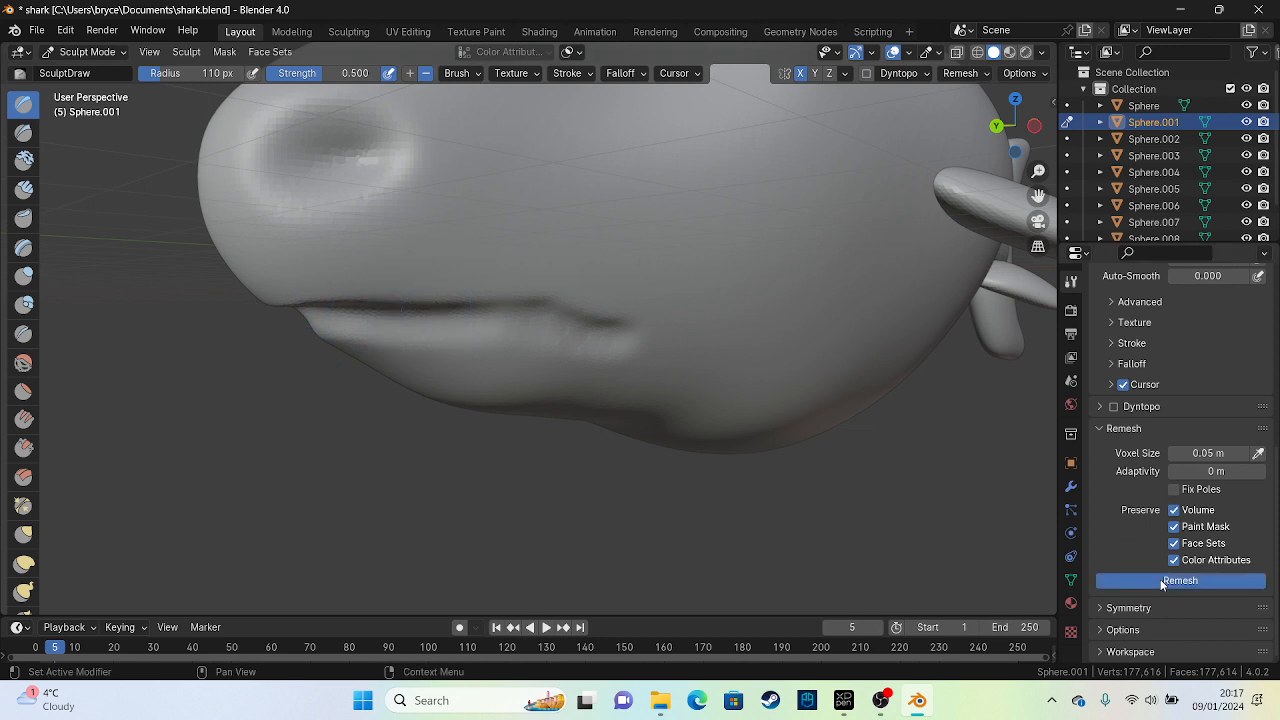
Set the Draw brush radius to 17 px and remesh the body with a 0.02 m voxel size
left_click_drag(180, 71, 178, 77)
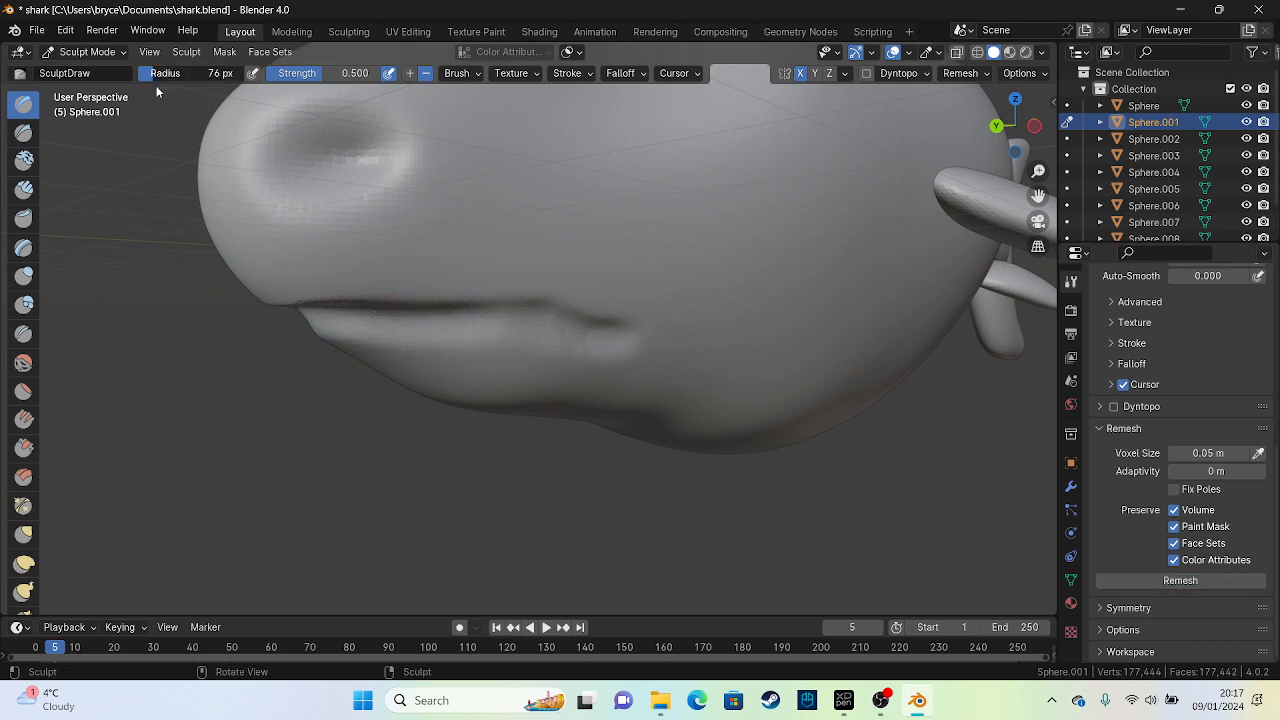
left_click_drag(160, 73, 106, 73)
left_click(215, 73)
key("Return")
left_click_drag(1207, 453, 1174, 454)
left_click(1174, 453)
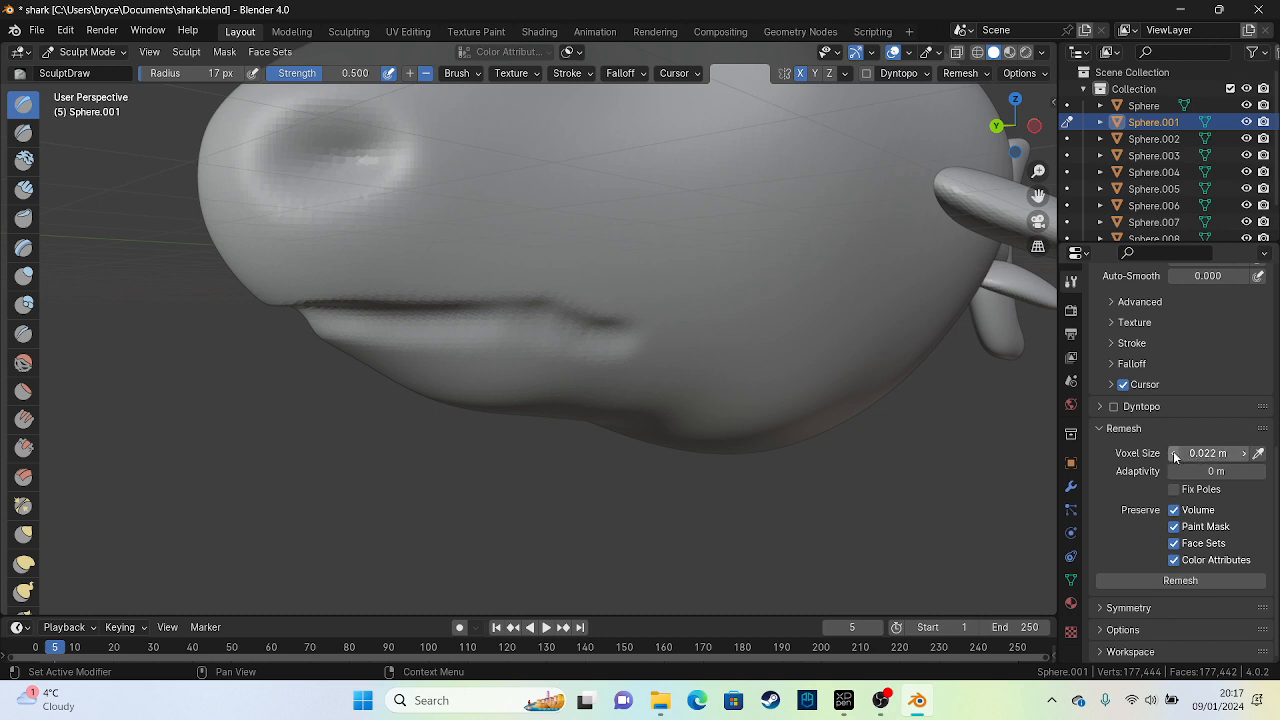
left_click(1173, 453)
left_click(1165, 582)
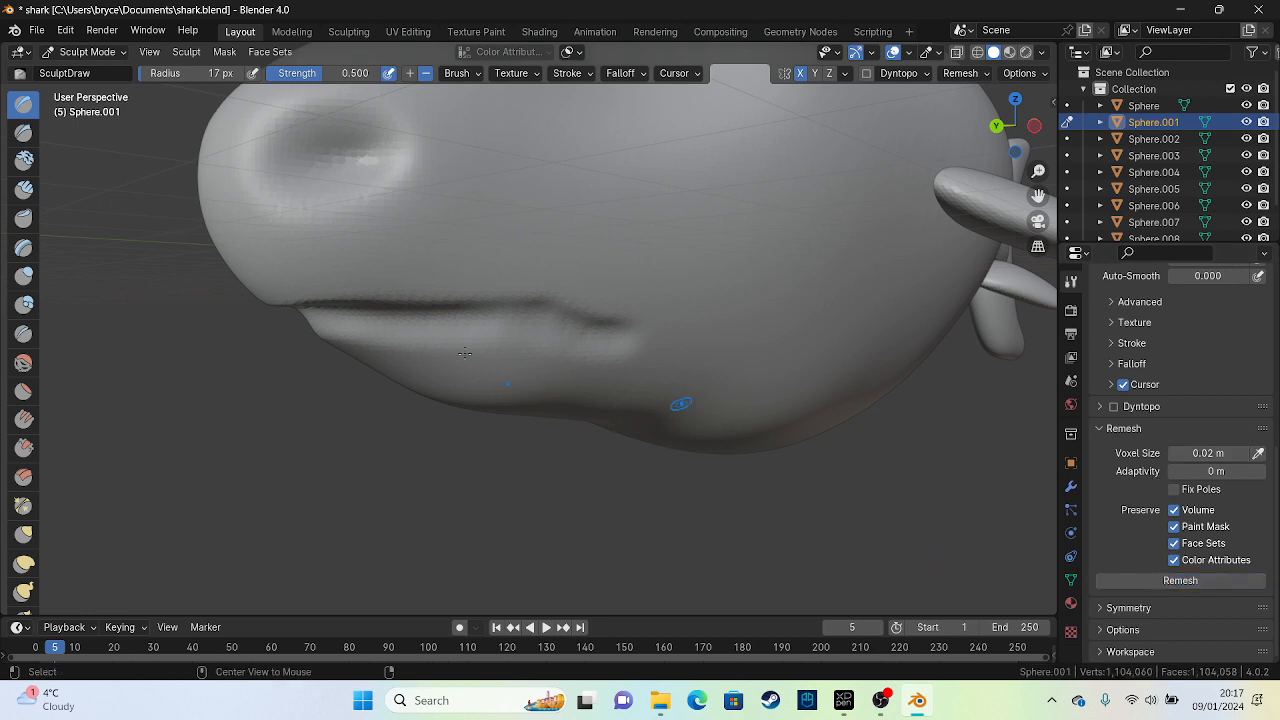
Deepen the mouth groove along the jaw's side and across the front with the subtracting Draw brush, and remesh the body at 0.02 m
middle_click_drag(320, 362, 326, 368, "alt")
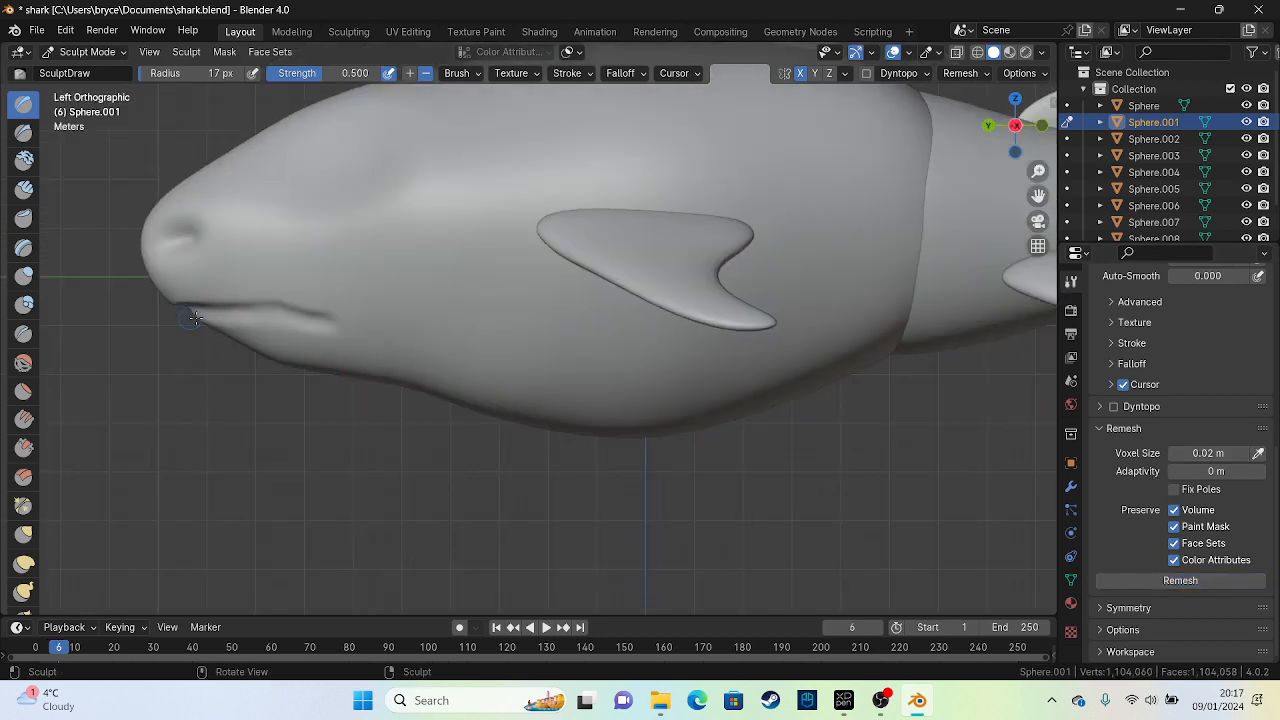
left_click_drag(194, 318, 303, 318)
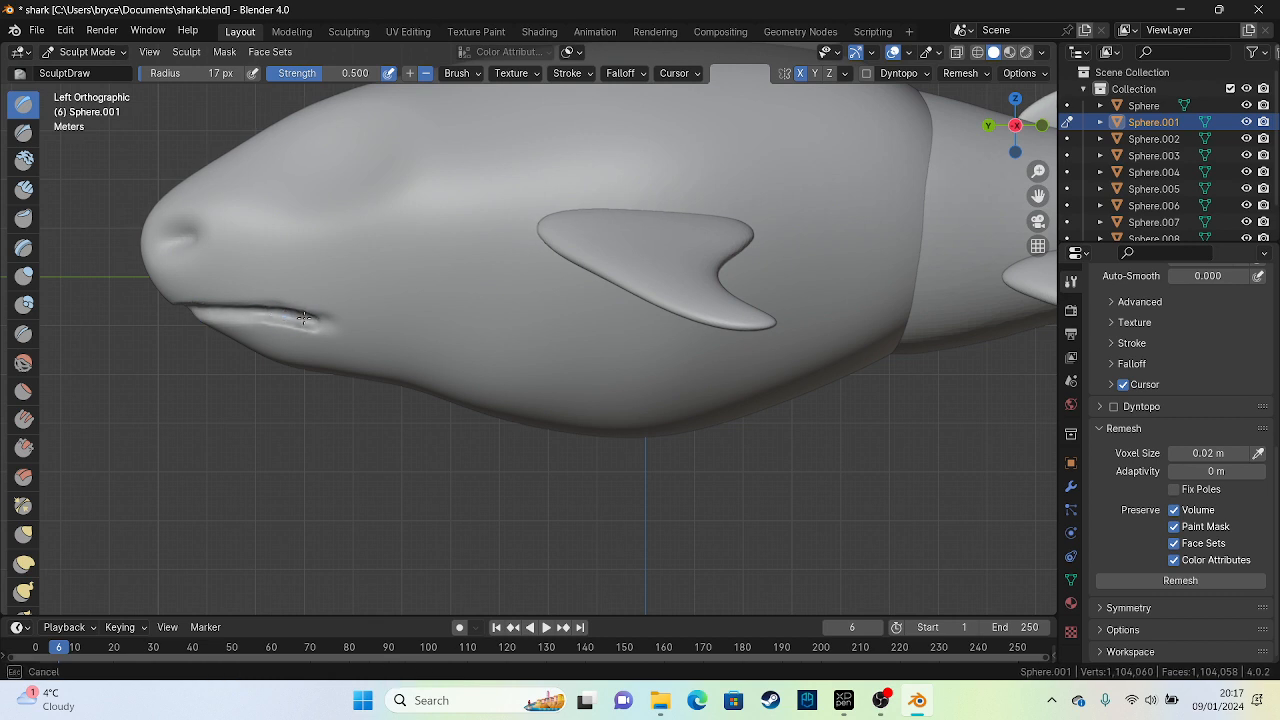
left_click_drag(224, 309, 208, 306)
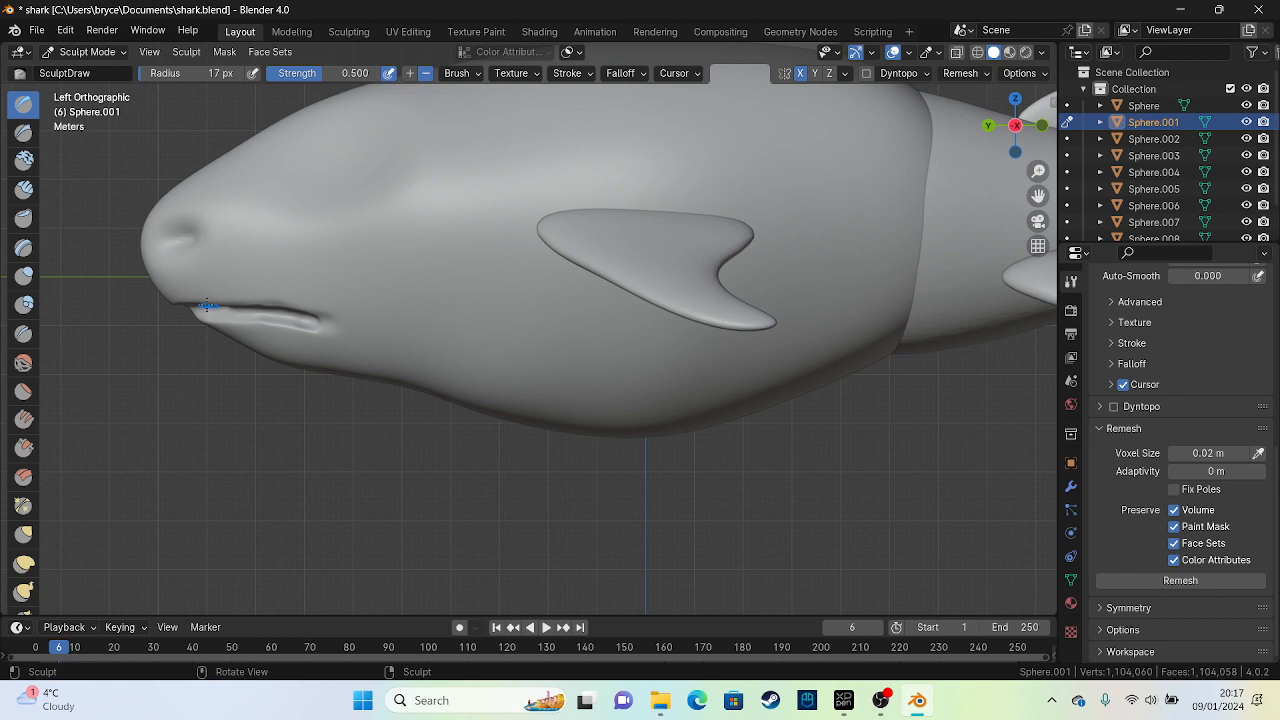
middle_click_drag(207, 305, 271, 371, "alt")
left_click_drag(662, 316, 734, 316)
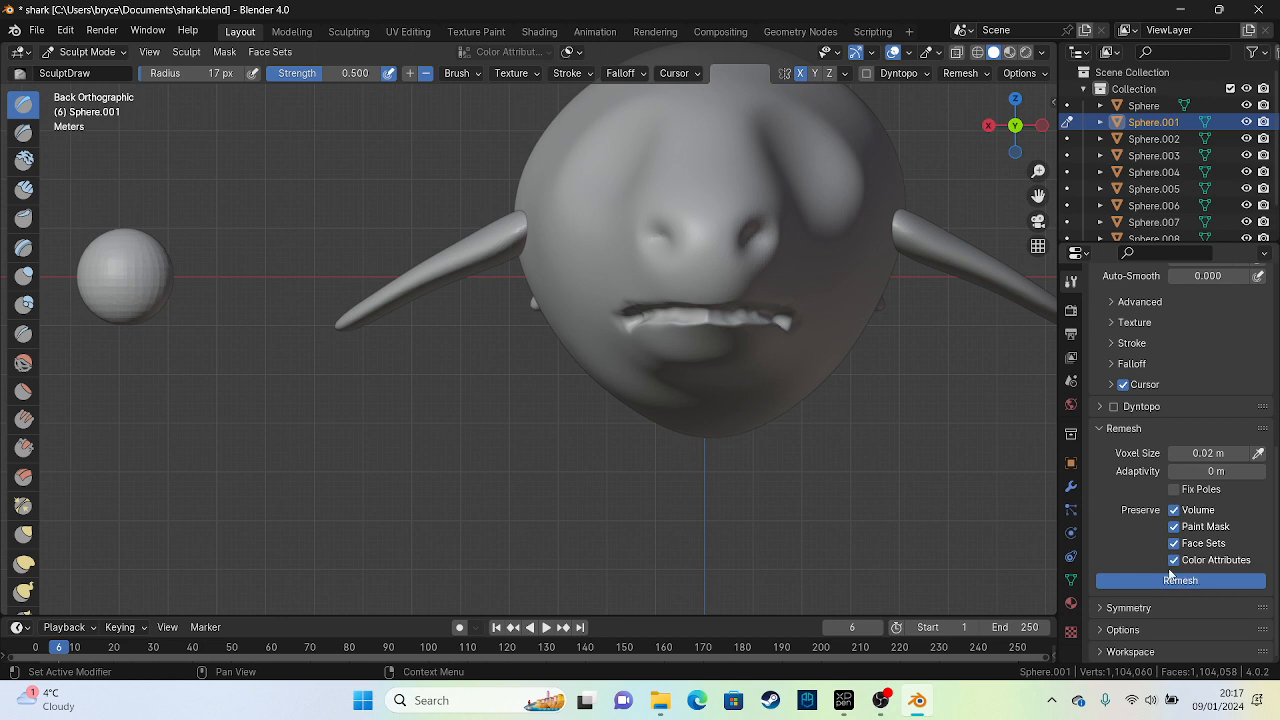
mouse_move(620, 342)
middle_mouse_down("alt")
mouse_move(513, 335)
mouse_move(600, 350)
middle_mouse_up("alt")
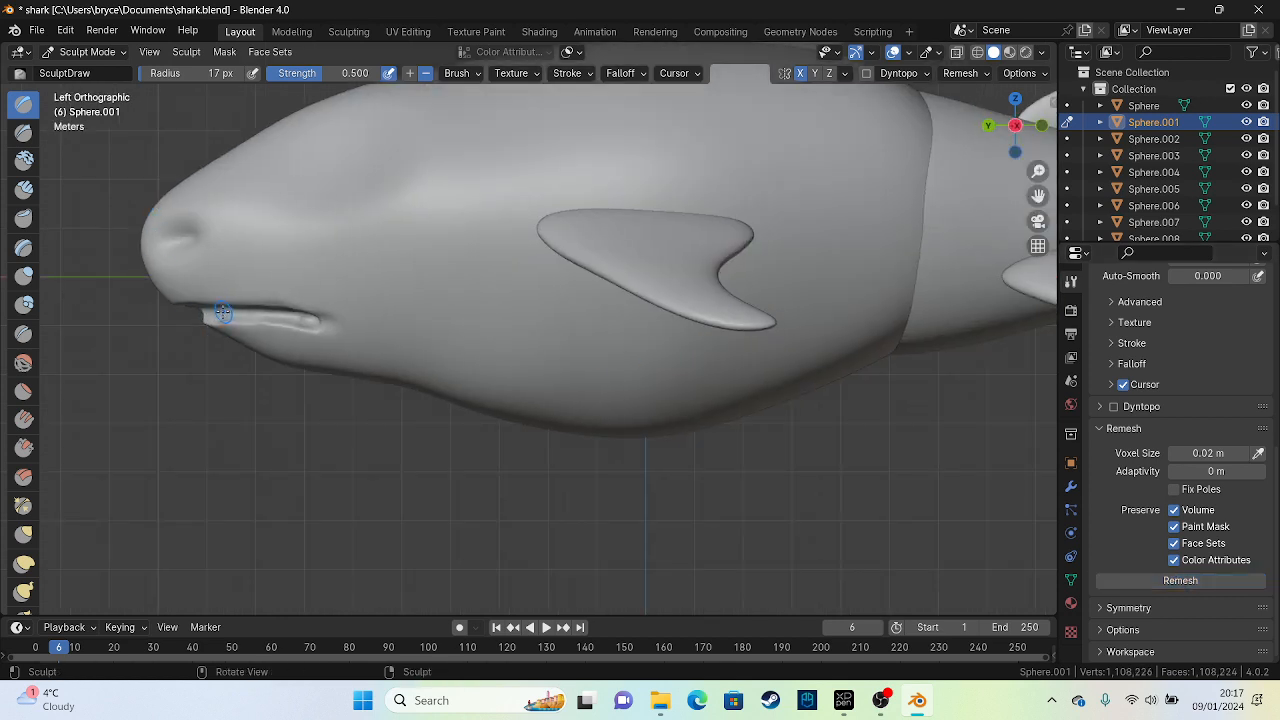
Carve further into the mouth groove from the left side view and smooth the edge of the lower lip
left_click_drag(214, 316, 215, 315)
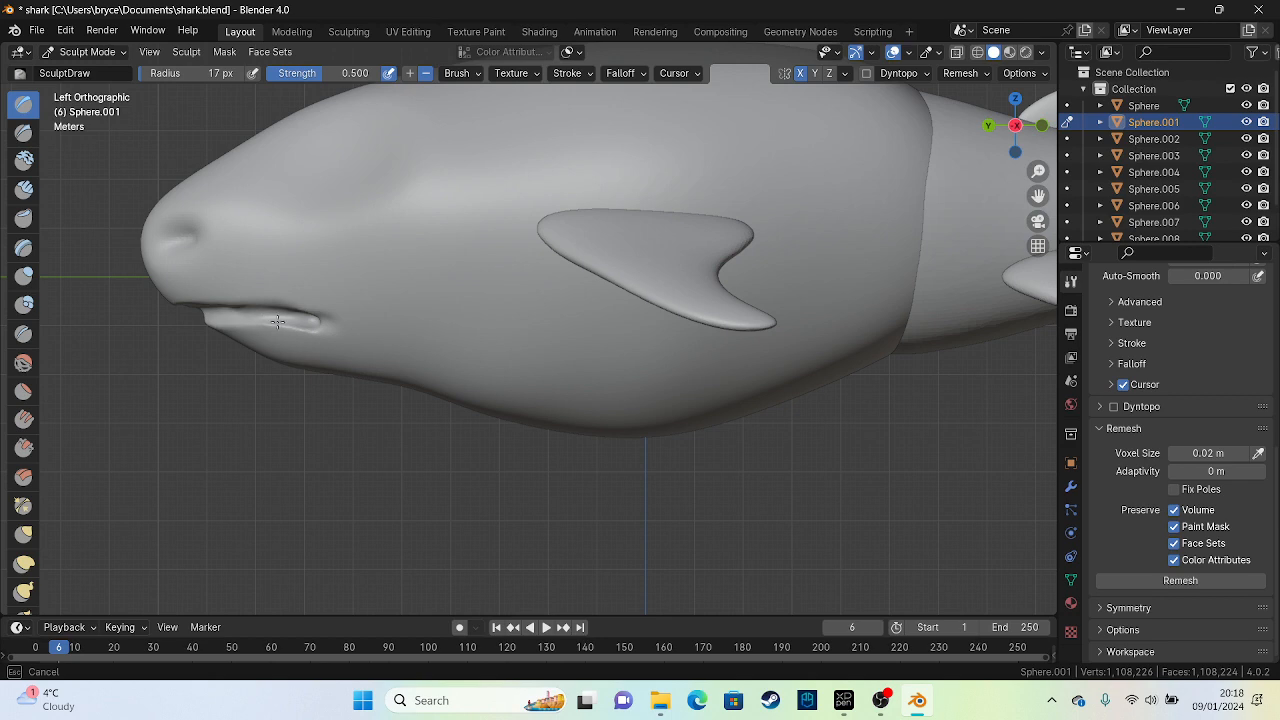
left_click_drag(259, 311, 294, 306)
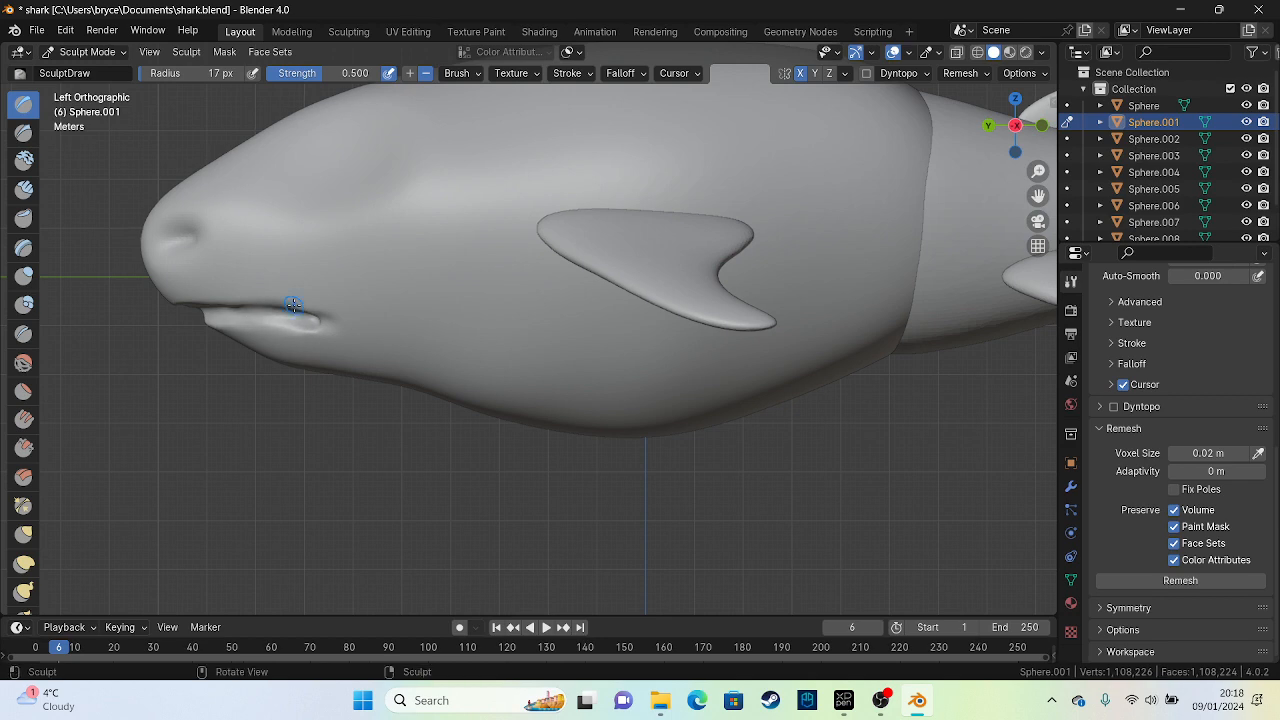
middle_click_drag(294, 306, 507, 306)
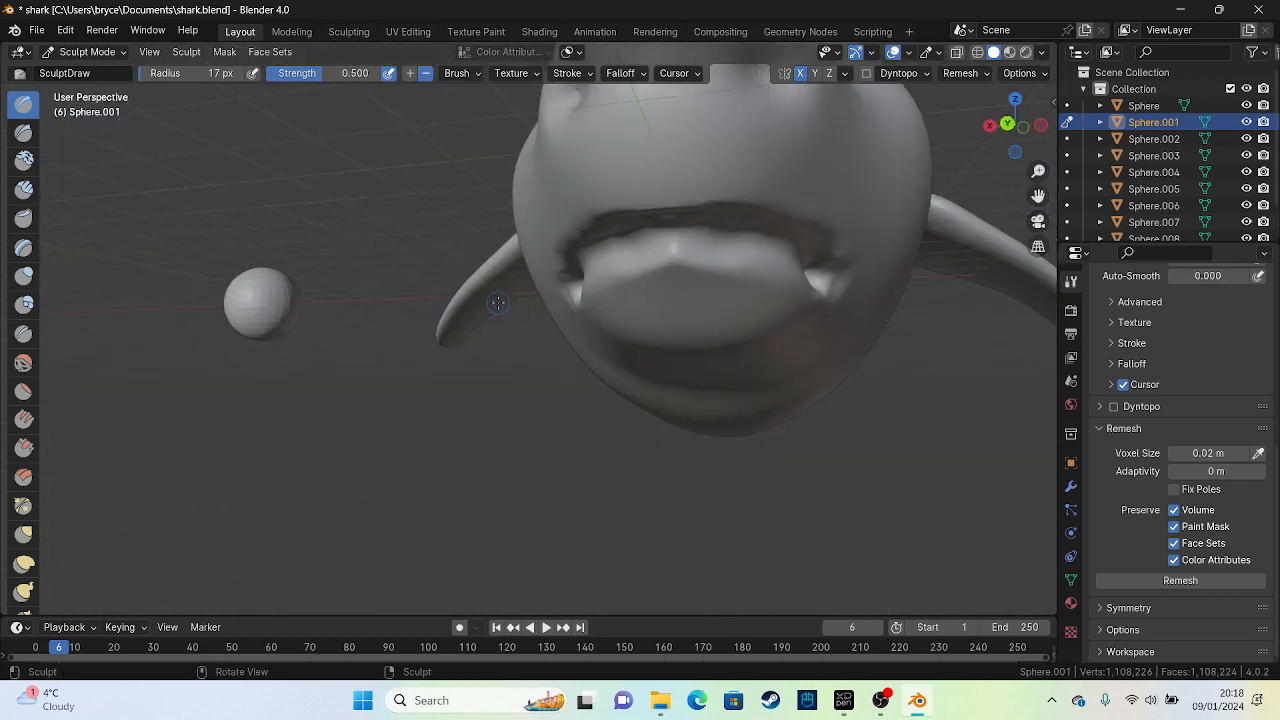
mouse_move(627, 253)
left_mouse_down("shift")
mouse_move(600, 259)
mouse_move(619, 245)
left_mouse_up("shift")
Carve out the mouth opening from the corner towards the middle, between the upper and lower lips
middle_click_drag(624, 244, 679, 251)
mouse_move(703, 296)
left_mouse_down()
mouse_move(750, 265)
mouse_move(675, 290)
mouse_move(785, 262)
mouse_move(860, 262)
mouse_move(819, 263)
mouse_move(837, 251)
left_mouse_up()
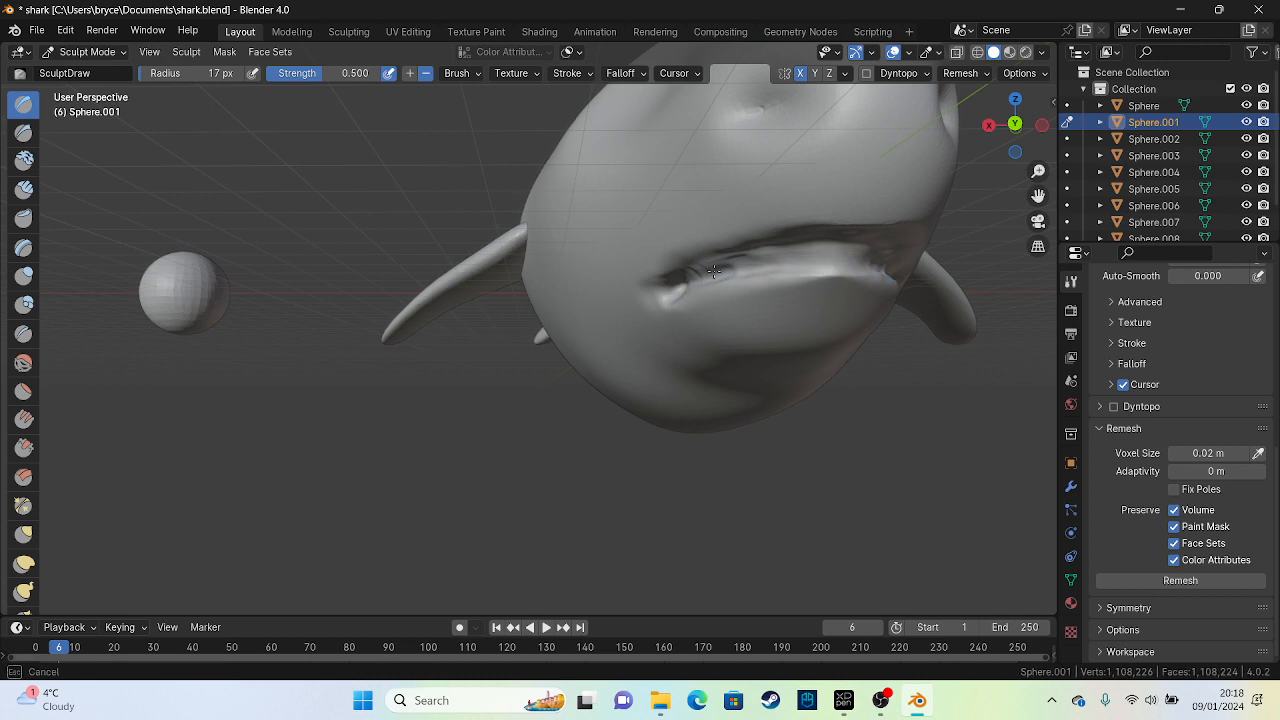
mouse_move(695, 273)
left_mouse_down()
mouse_move(743, 277)
mouse_move(802, 258)
left_mouse_up()
mouse_move(686, 289)
left_mouse_down()
mouse_move(775, 246)
mouse_move(784, 285)
left_mouse_up()
Build up the lower jaw below the mouth with the adding Draw brush at 36 px radius, working from front and side
key("ctrl+KP_3")
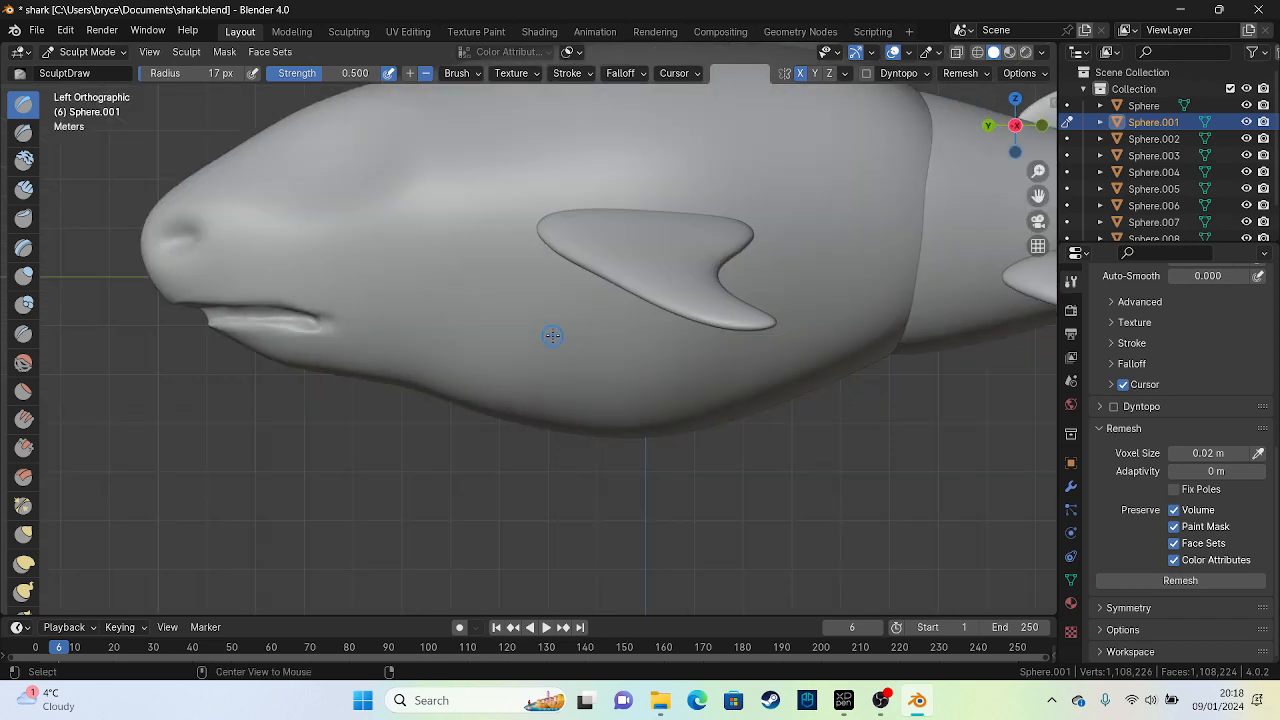
key("ctrl+KP_1")
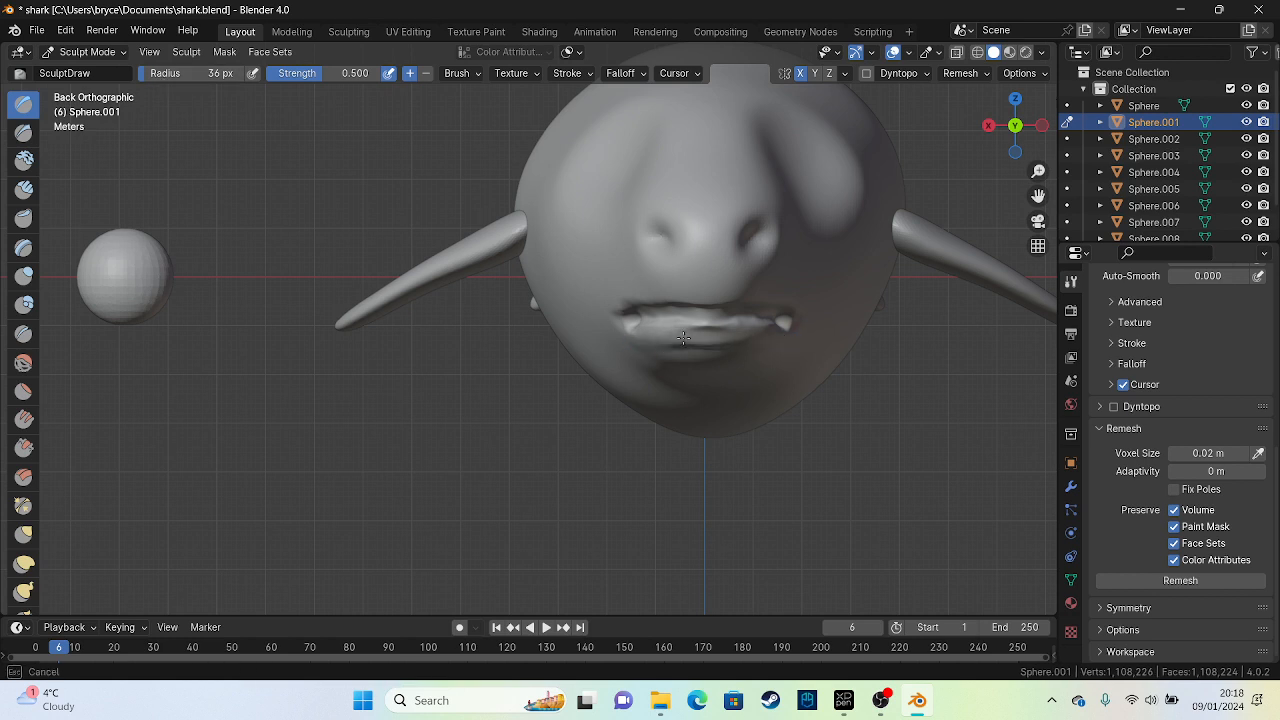
middle_click_drag(583, 226, 369, 178, "alt")
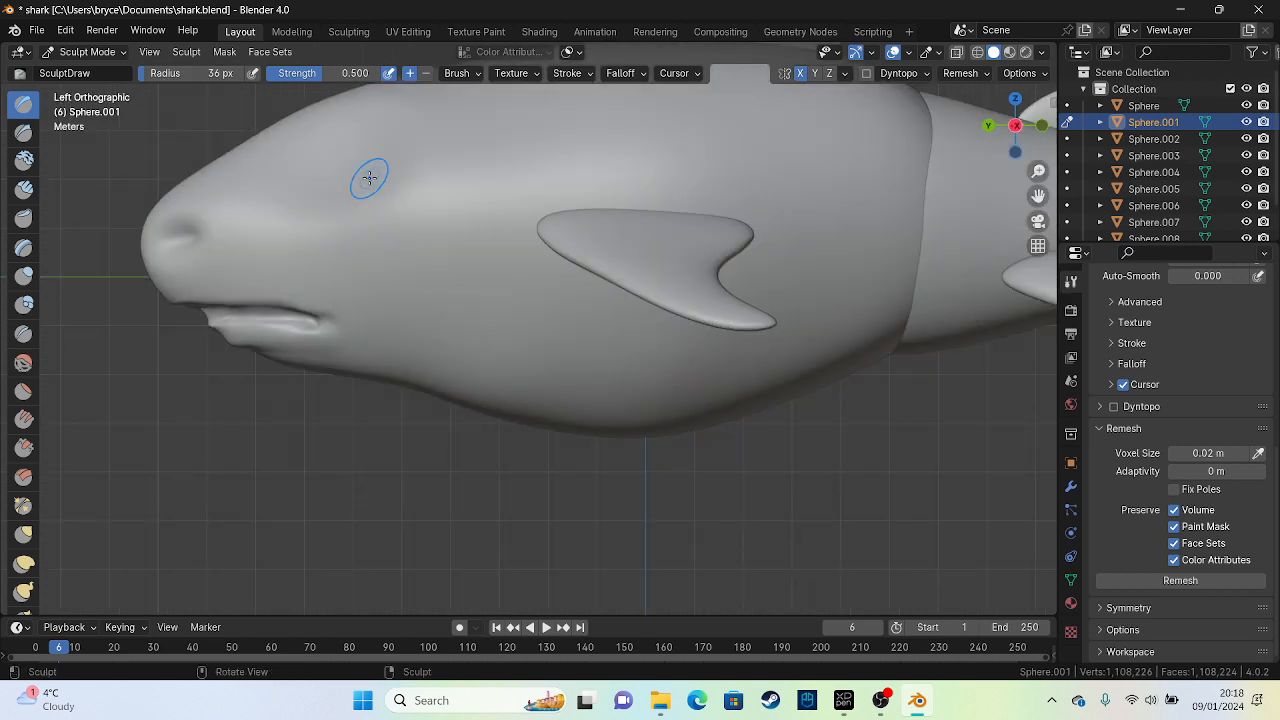
mouse_move(215, 334)
left_mouse_down()
mouse_move(268, 350)
mouse_move(268, 336)
left_mouse_up()
middle_click_drag(242, 281, 307, 237)
mouse_move(307, 237)
left_mouse_down("shift")
mouse_move(440, 262)
mouse_move(307, 237)
left_mouse_up("shift")
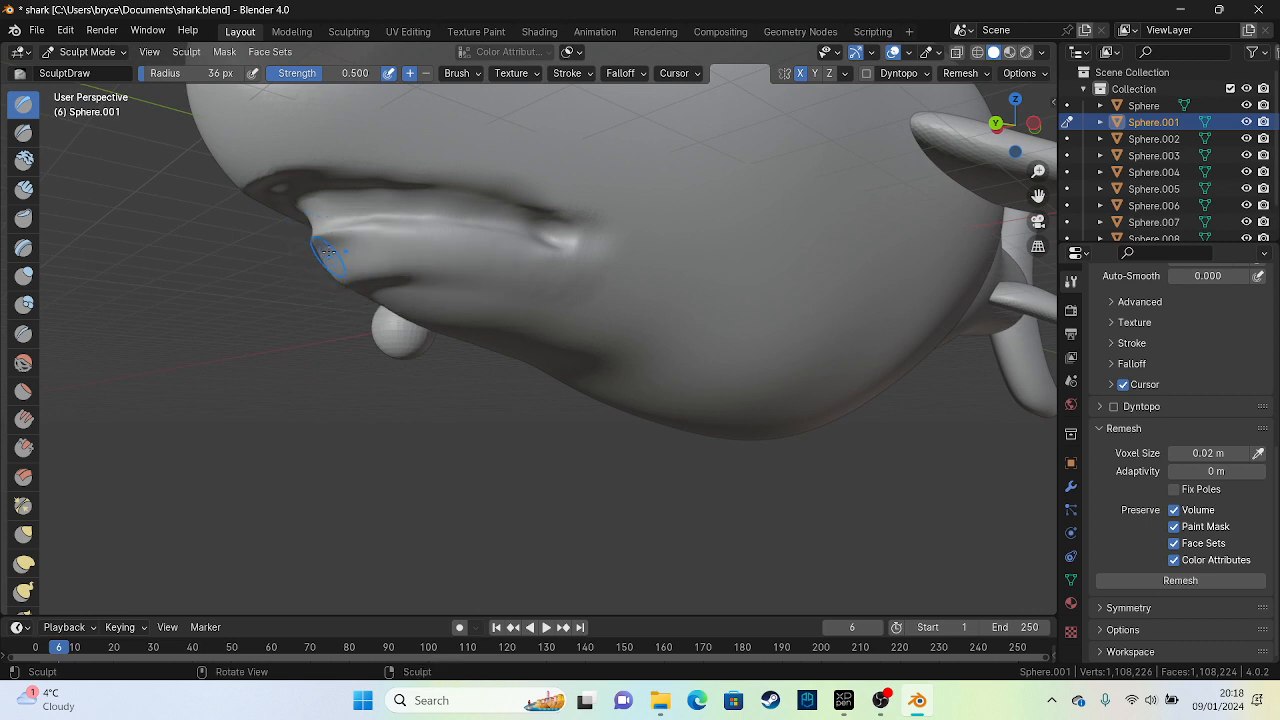
Smooth the built-up lower lip and the underside of the jaw with an 86 px brush radius
left_click_drag(168, 77, 182, 80)
mouse_move(370, 261)
left_mouse_down("shift")
mouse_move(320, 263)
mouse_move(366, 257)
mouse_move(423, 274)
mouse_move(340, 288)
mouse_move(385, 292)
mouse_move(337, 252)
left_mouse_up("shift")
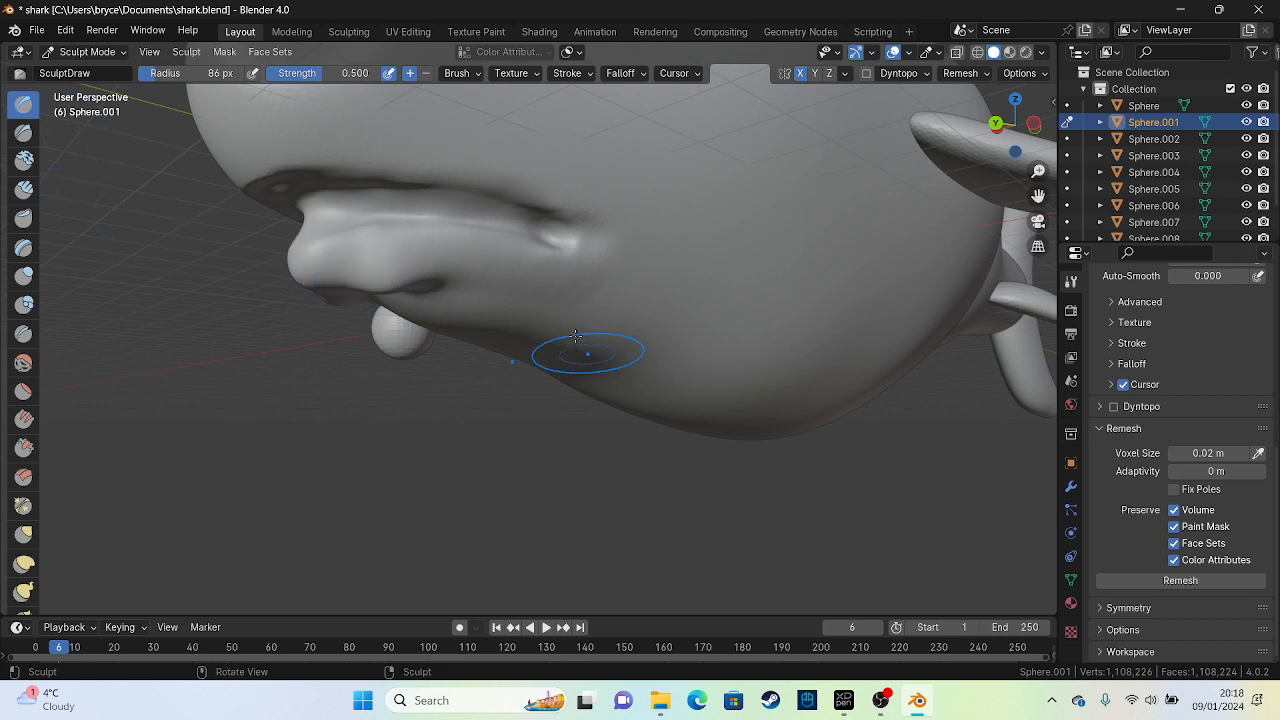
middle_click_drag(586, 349, 528, 289)
mouse_move(219, 223)
left_mouse_down("shift")
mouse_move(316, 215)
mouse_move(269, 206)
left_mouse_up("shift")
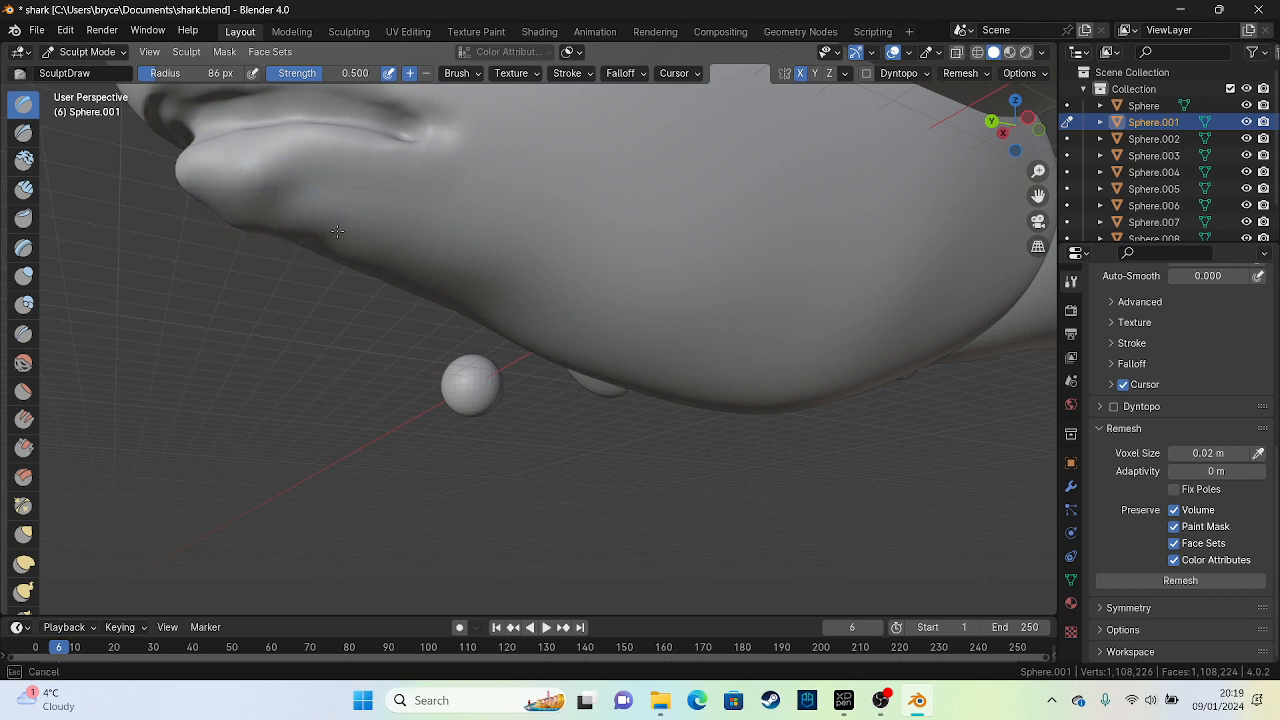
left_click_drag(337, 231, 381, 184, "shift")
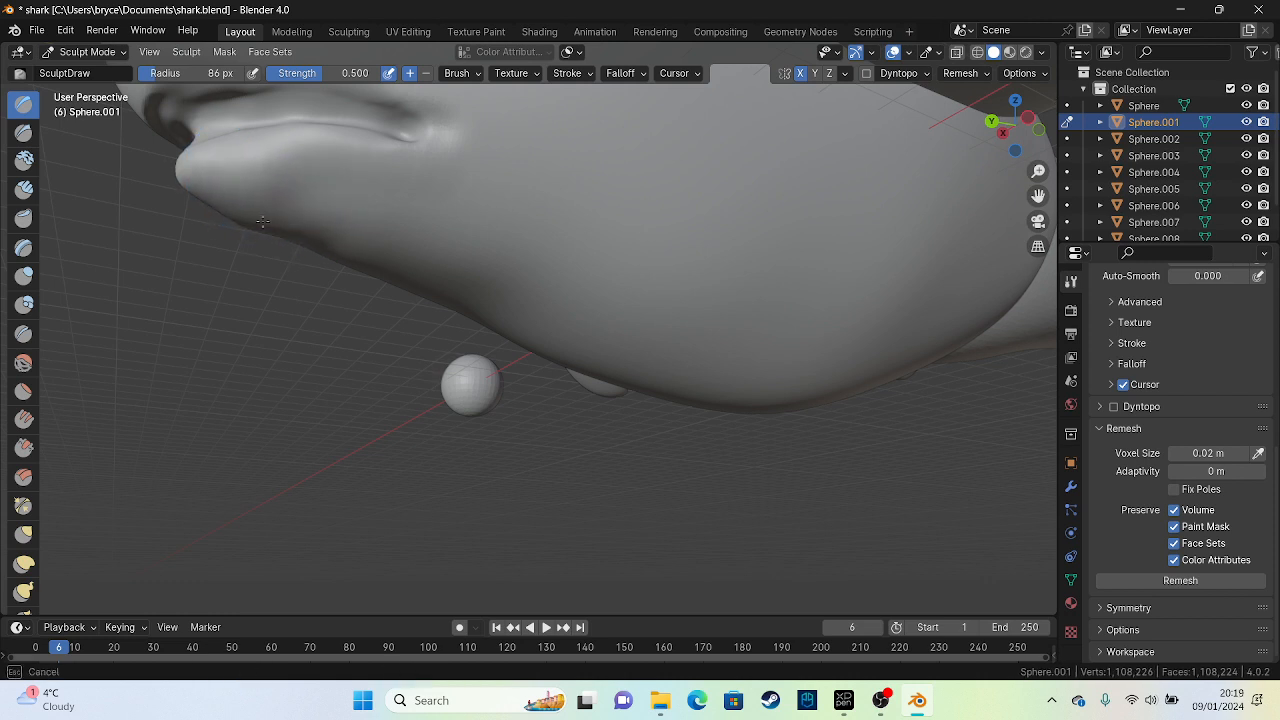
left_click_drag(289, 229, 287, 218, "shift")
Pull the lower jaw forward and its underside down in the left view with the Elastic Deform brush at 86 px radius
middle_click_drag(348, 232, 582, 270, "alt")
scroll(346, 296, "up", 2)
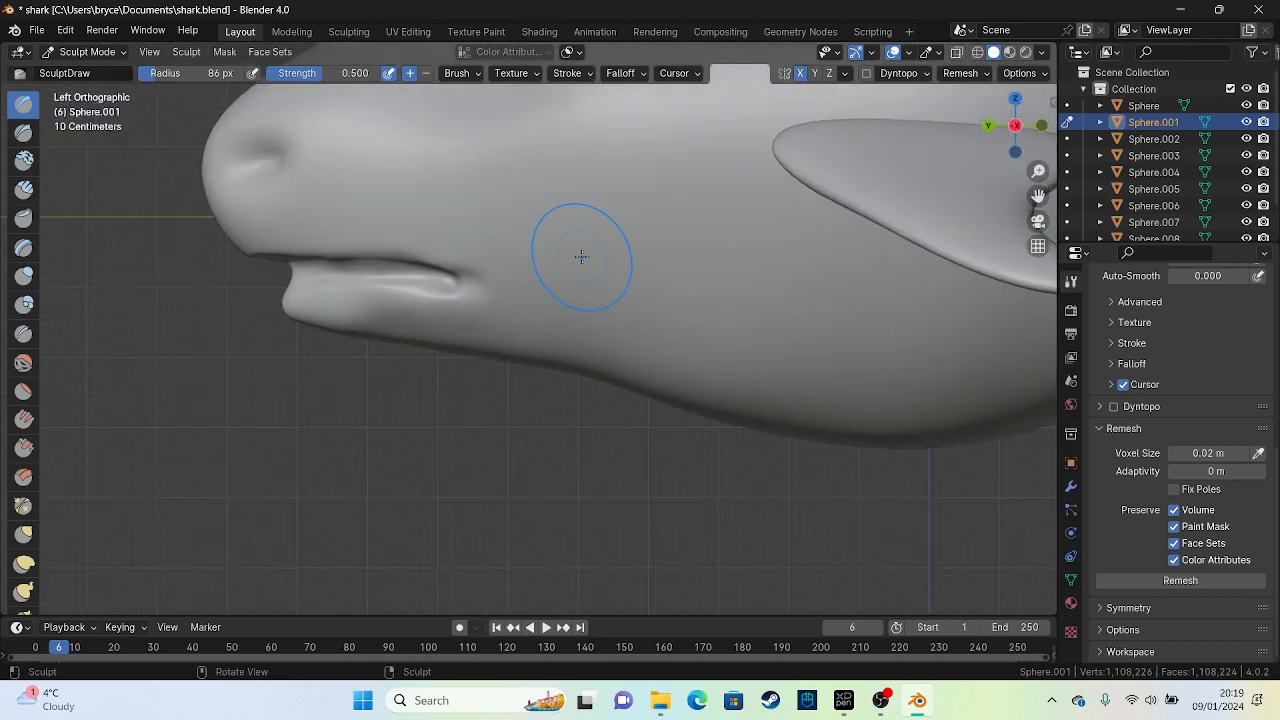
left_click(23, 563)
left_click_drag(257, 314, 205, 302)
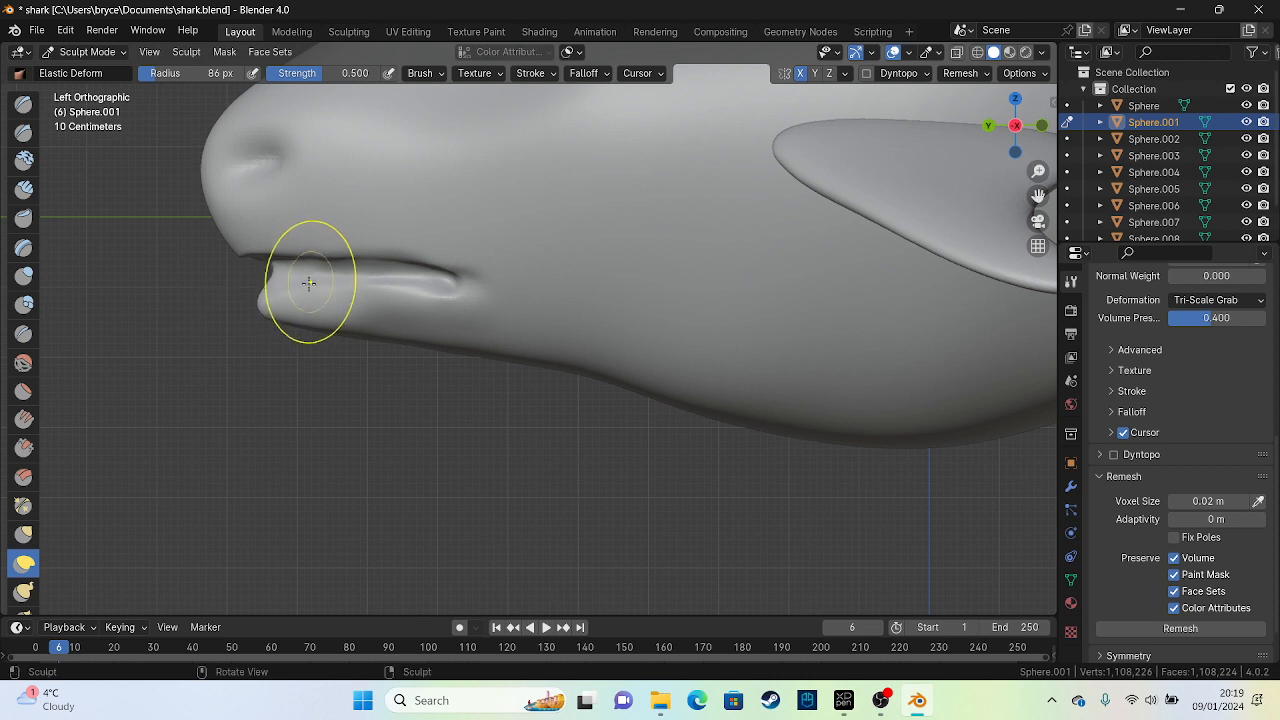
mouse_move(317, 334)
left_mouse_down()
mouse_move(261, 373)
mouse_move(250, 339)
left_mouse_up()
mouse_move(369, 338)
left_mouse_down()
mouse_move(370, 381)
mouse_move(373, 356)
mouse_move(390, 353)
left_mouse_up()
Reshape the lower jaw tip, snout and throat with the Elastic Deform brush at 126 px radius, bringing the lower lip forward
left_click_drag(188, 88, 186, 90)
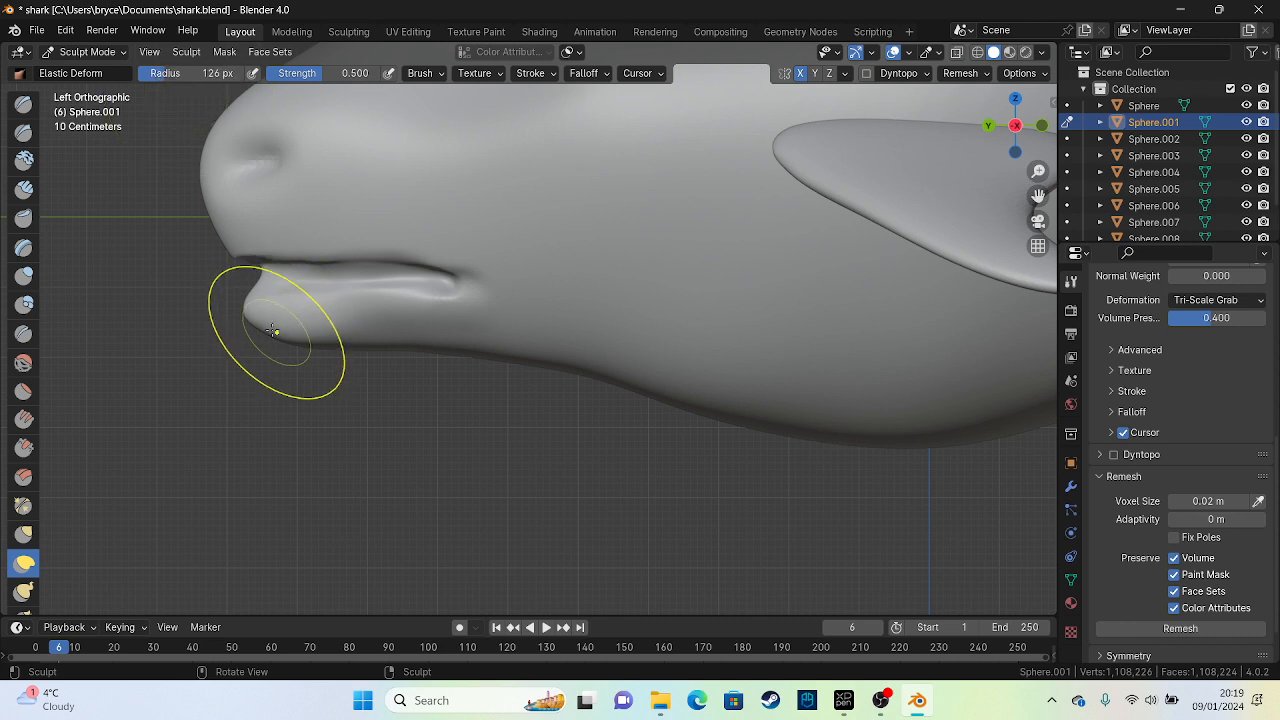
left_click_drag(277, 328, 269, 281)
left_click_drag(227, 156, 249, 174)
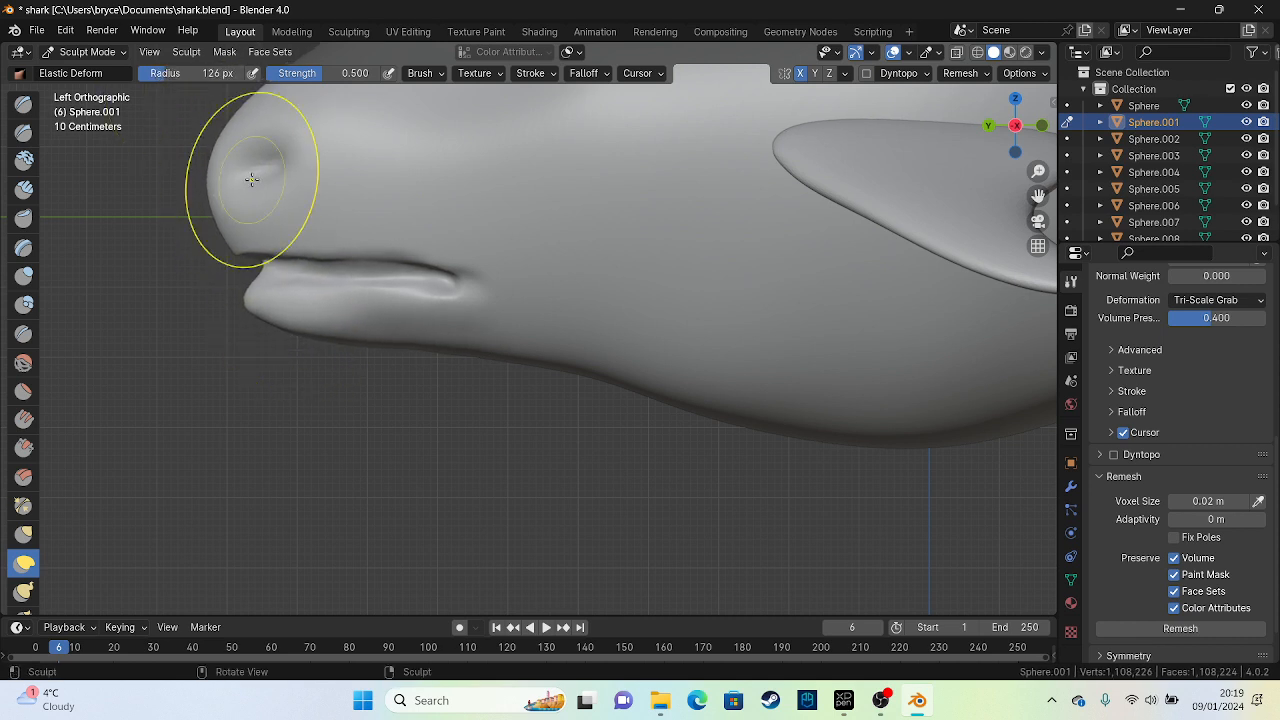
mouse_move(471, 349)
left_mouse_down()
mouse_move(464, 398)
mouse_move(461, 370)
left_mouse_up()
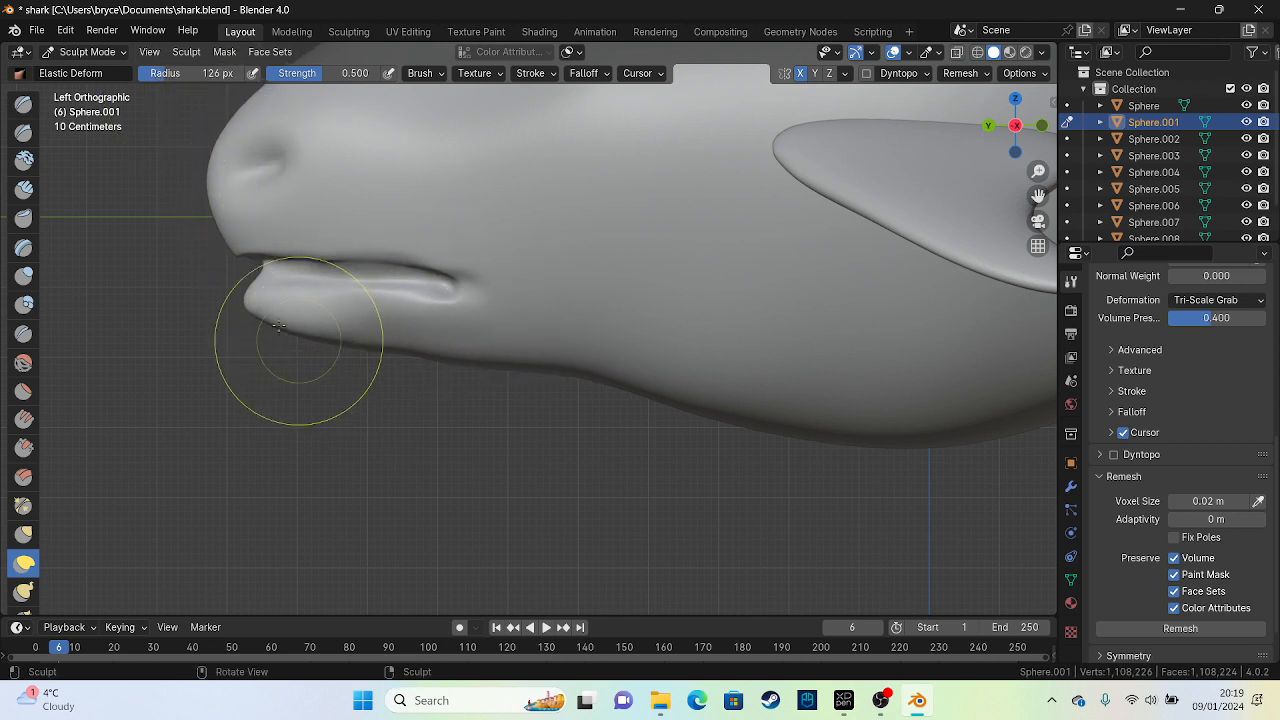
left_click_drag(268, 265, 245, 258)
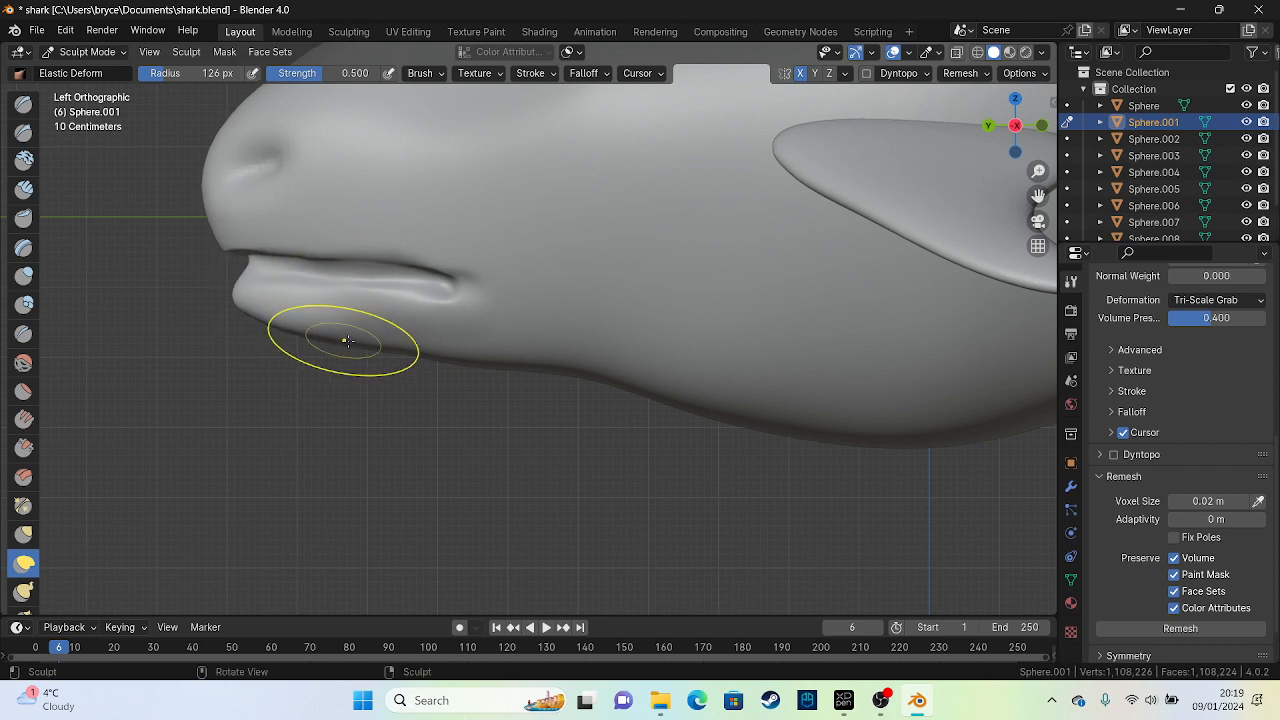
left_click_drag(343, 339, 327, 345)
Adjust the mouth line, the throat's underside and the top of the snout with Elastic Deform in the left view
scroll(354, 369, "down", 1)
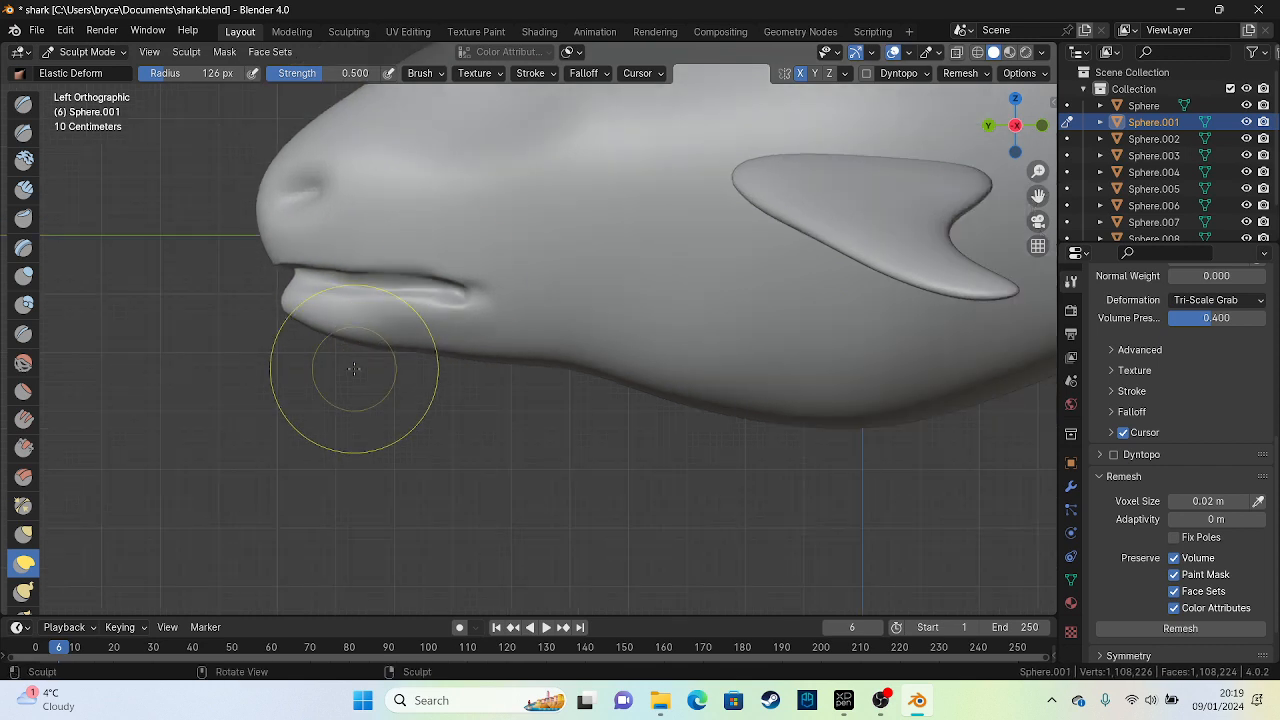
mouse_move(430, 306)
left_mouse_down()
mouse_move(379, 268)
mouse_move(376, 290)
left_mouse_up()
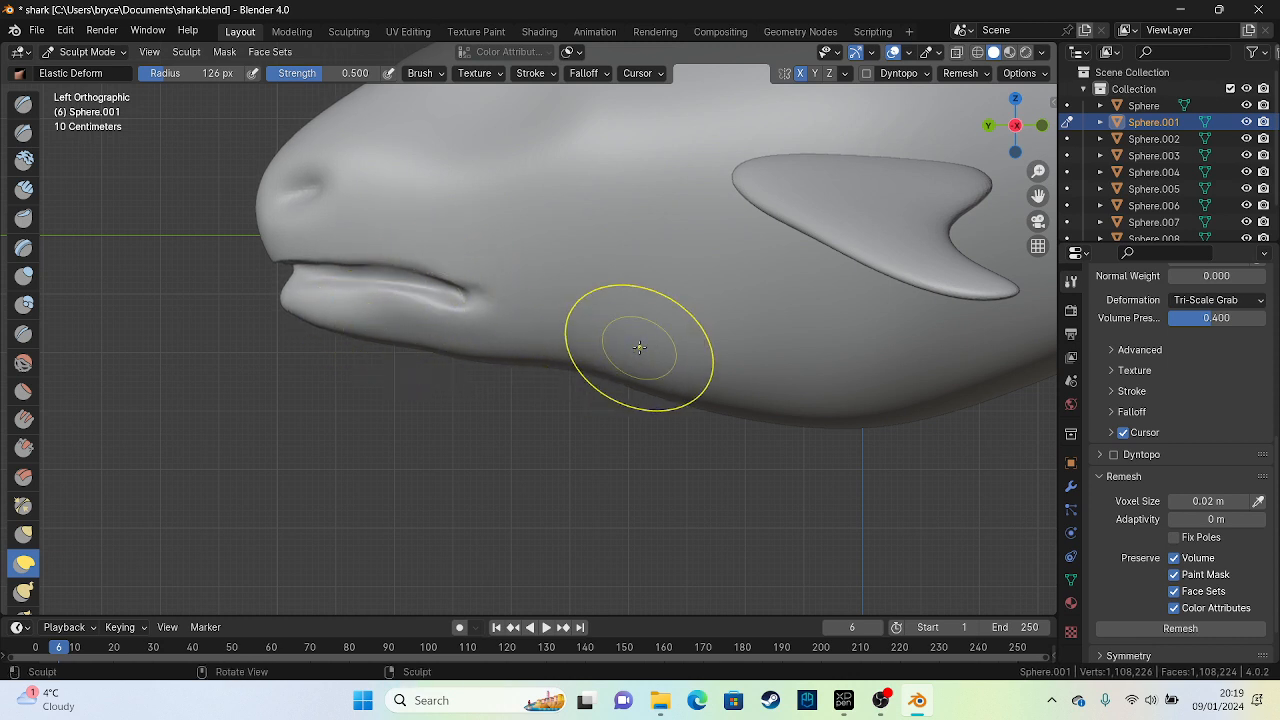
left_click_drag(557, 363, 561, 380)
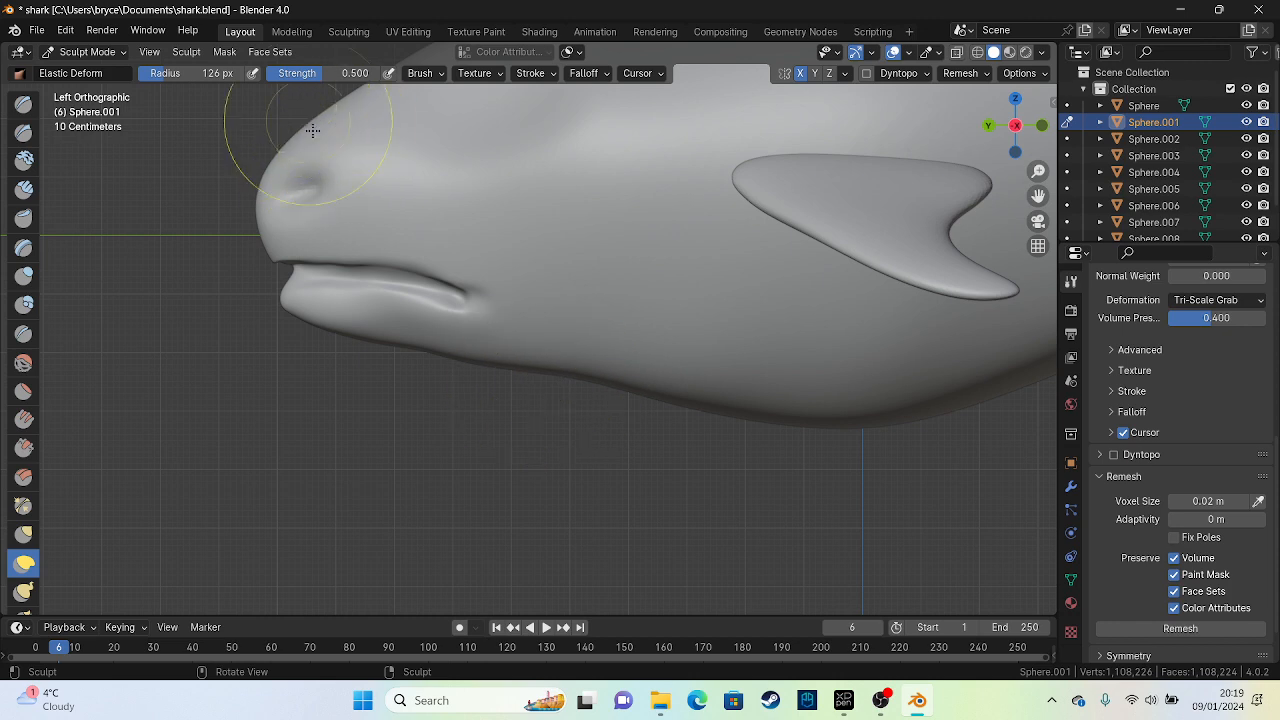
left_click_drag(313, 130, 336, 166)
Pull the mouth corner back along the other side of the head with Elastic Deform at 89 px radius
scroll(206, 306, "down", 5)
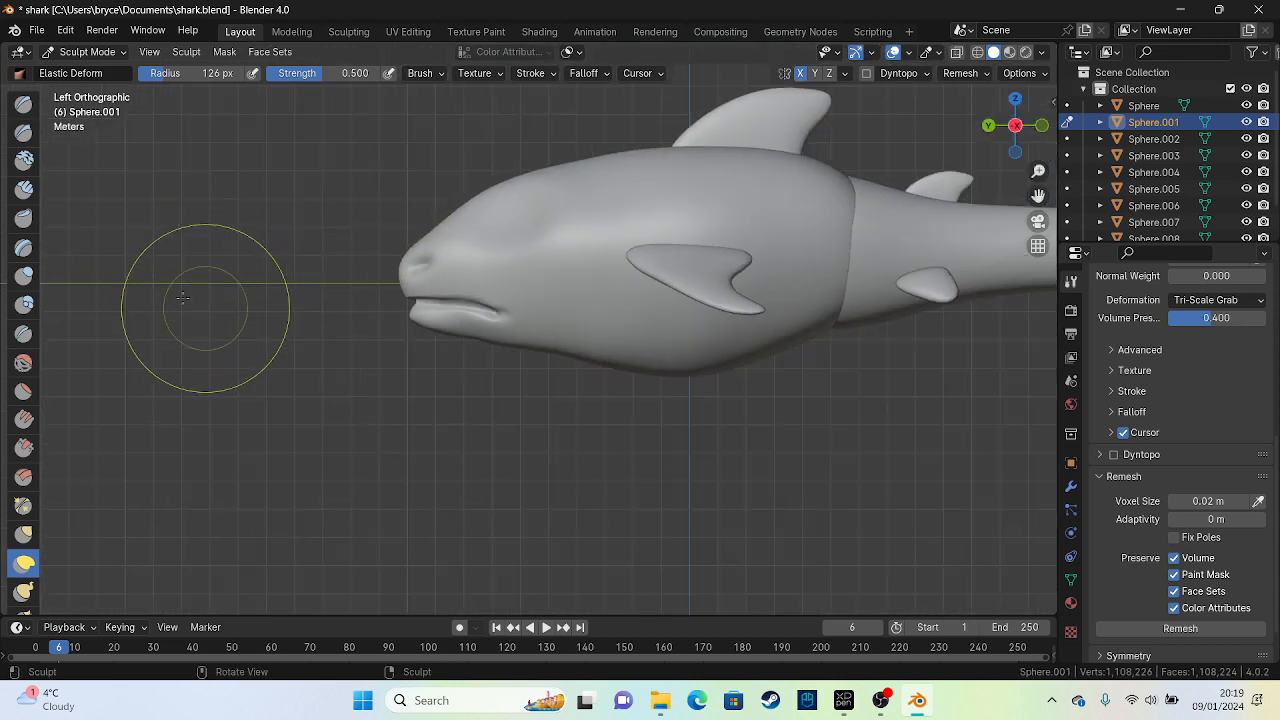
middle_click_drag(206, 306, 567, 318)
scroll(575, 330, "up", 3)
scroll(575, 330, "up", 2)
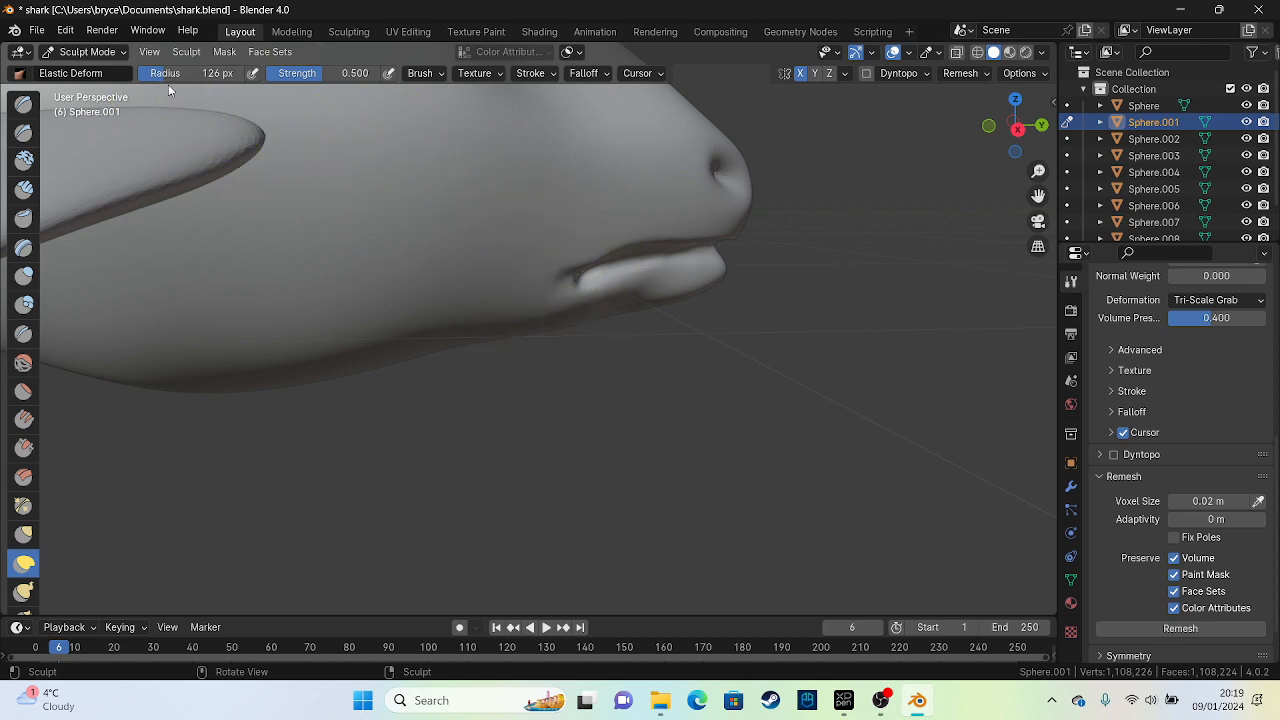
left_click_drag(212, 73, 166, 75)
left_click_drag(569, 275, 520, 268)
left_click_drag(608, 277, 575, 300)
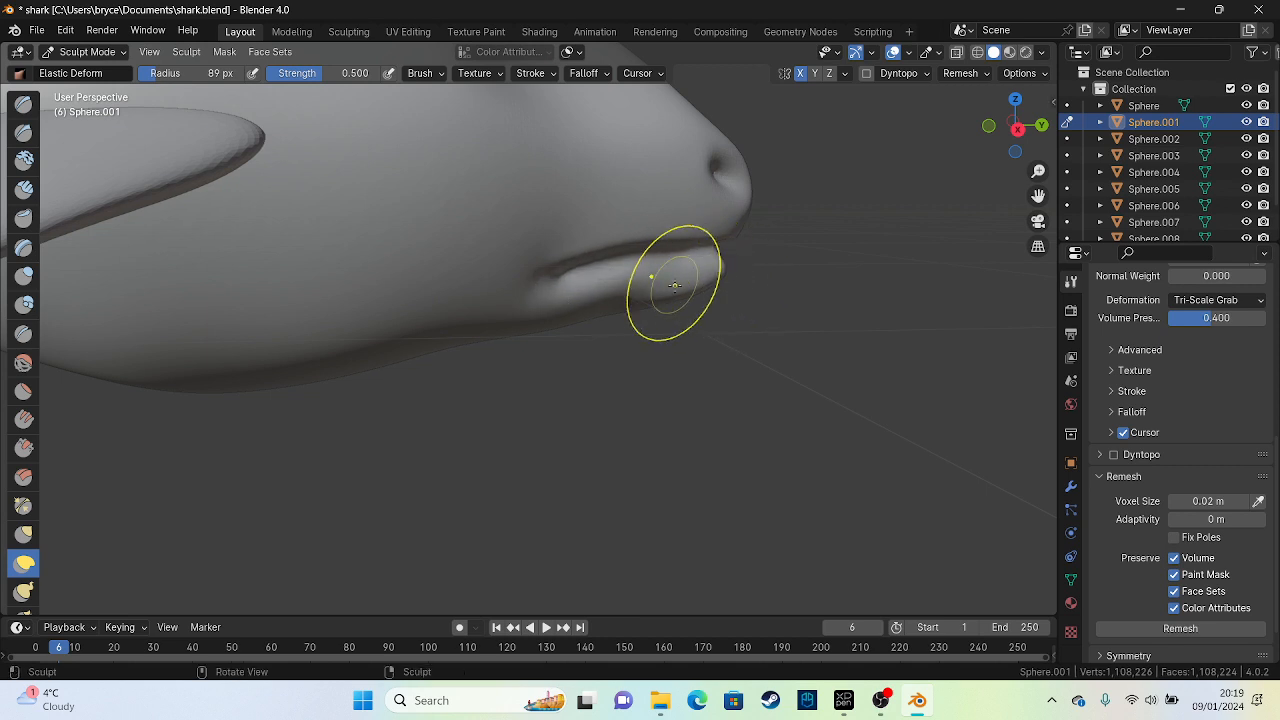
Widen and even out the lower jaw with Elastic Deform strokes in the back orthographic view
mouse_move(450, 352)
middle_mouse_down("alt")
mouse_move(377, 369)
mouse_move(509, 391)
middle_mouse_up("alt")
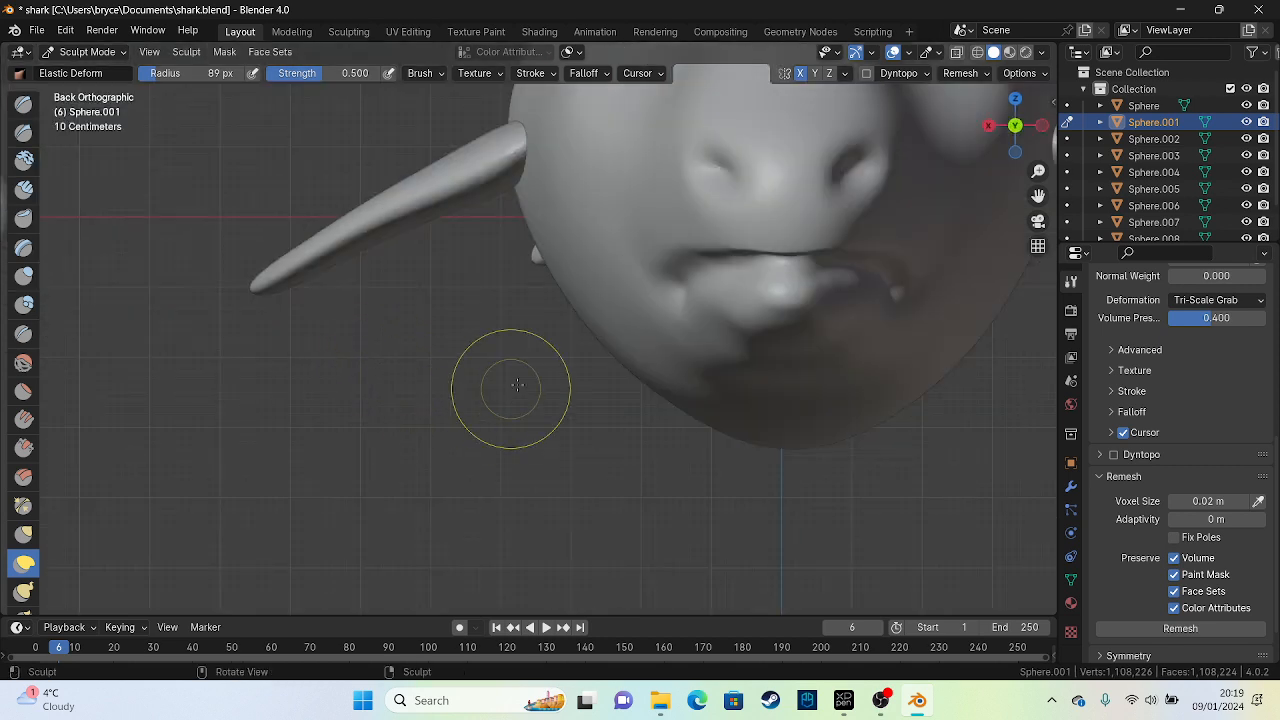
left_click_drag(671, 310, 655, 309)
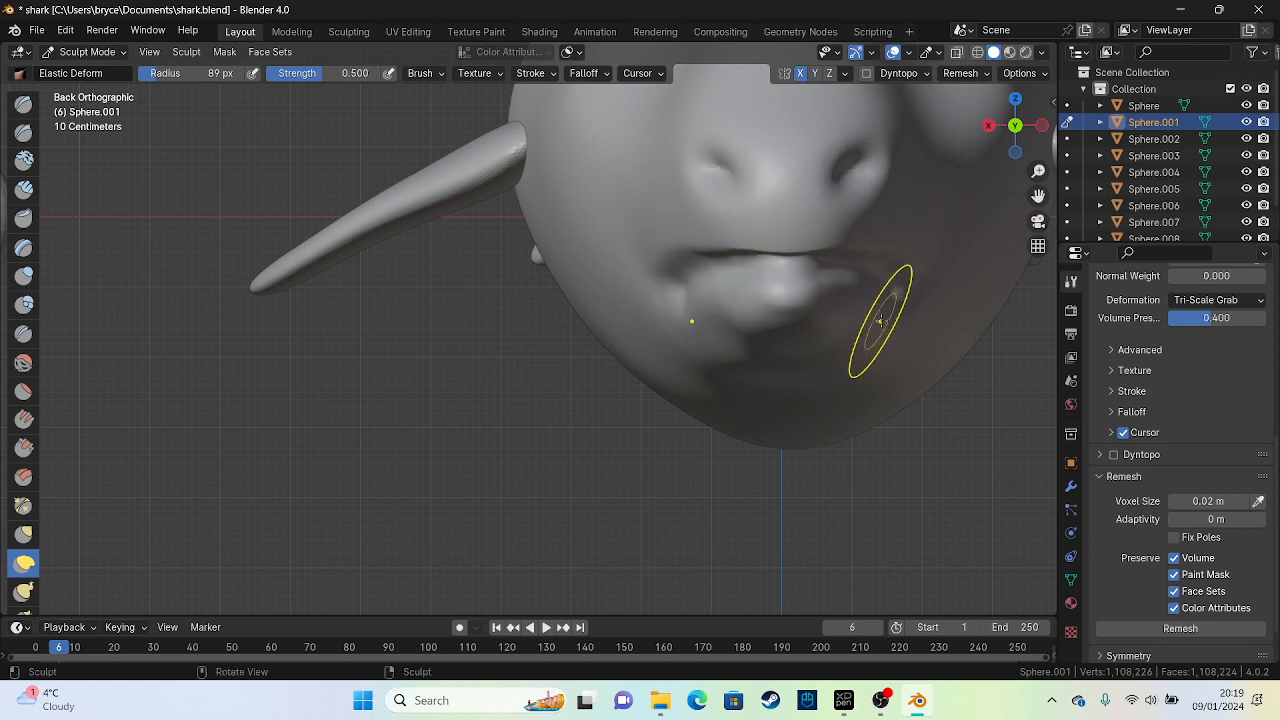
mouse_move(882, 322)
left_mouse_down()
mouse_move(914, 326)
mouse_move(805, 317)
left_mouse_up()
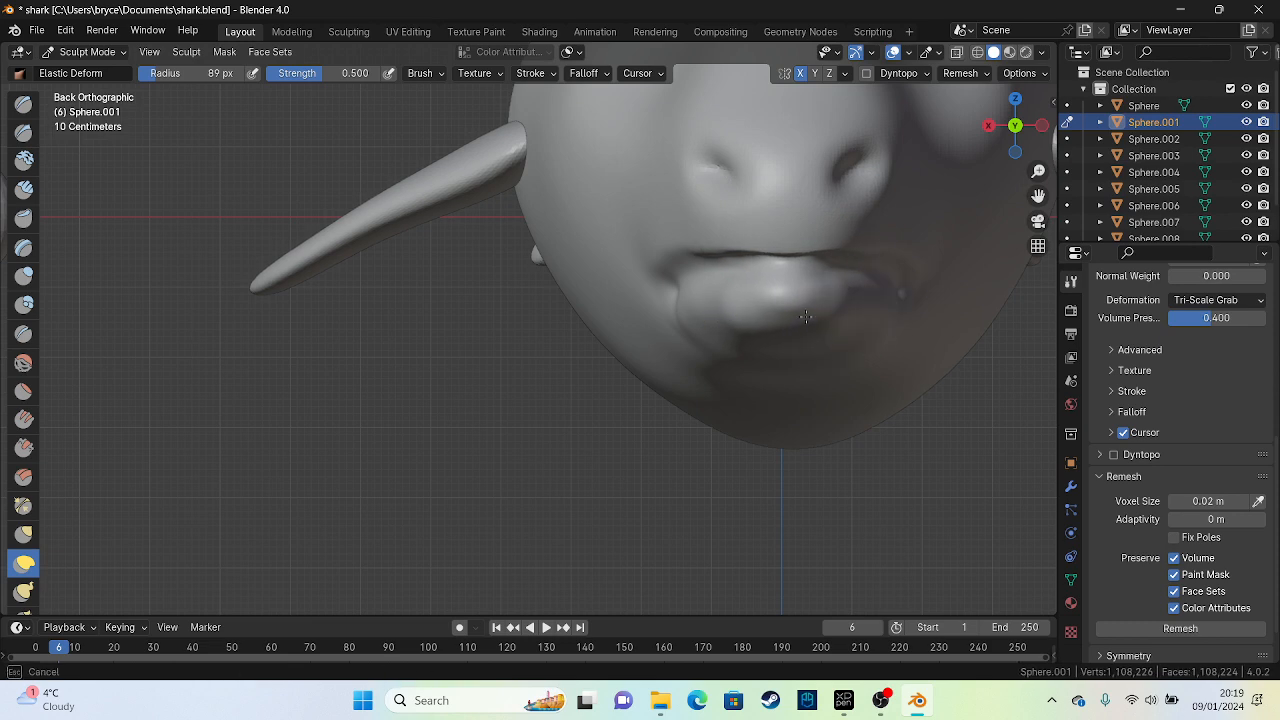
left_click_drag(675, 340, 643, 329)
Nudge the side of the lower jaw upward below the mouth with the Elastic Deform brush
scroll(657, 334, "down", 2)
middle_click_drag(657, 334, 481, 319)
left_click_drag(440, 343, 439, 327)
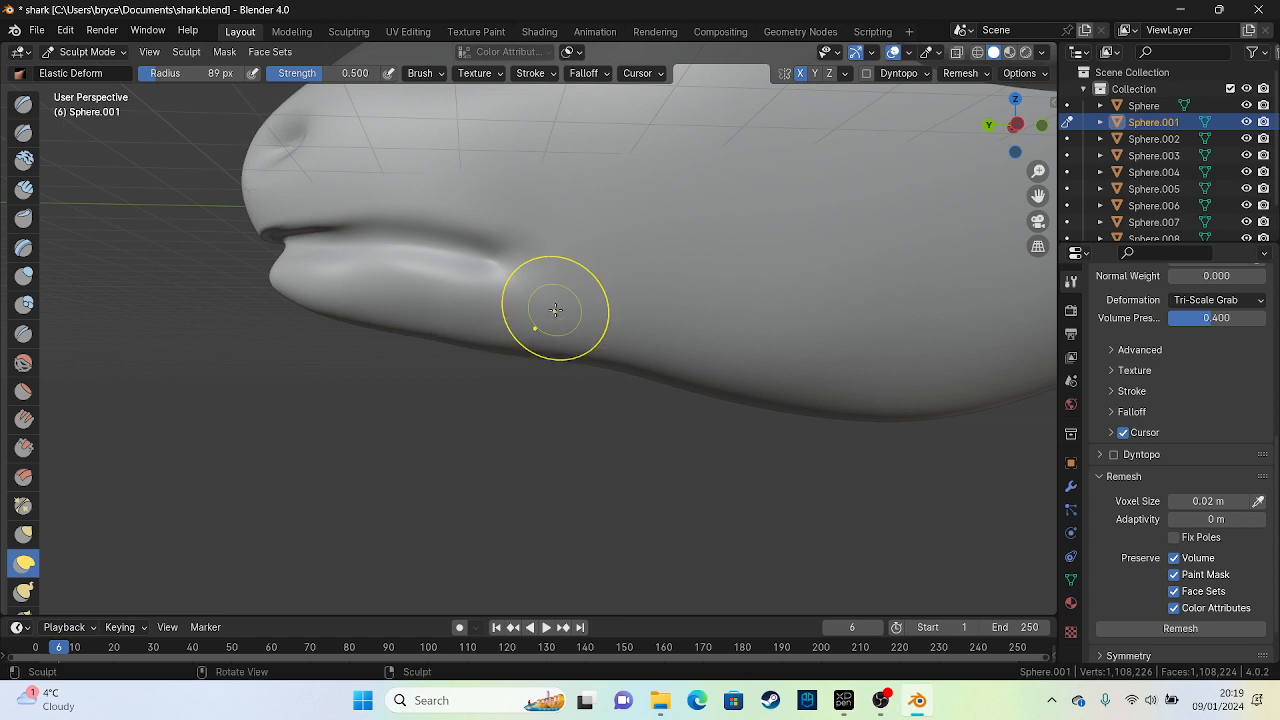
Pull the tip of the snout and lower jaw forward with Elastic Deform in the left orthographic view
scroll(549, 308, "down", 2)
scroll(549, 308, "down", 1)
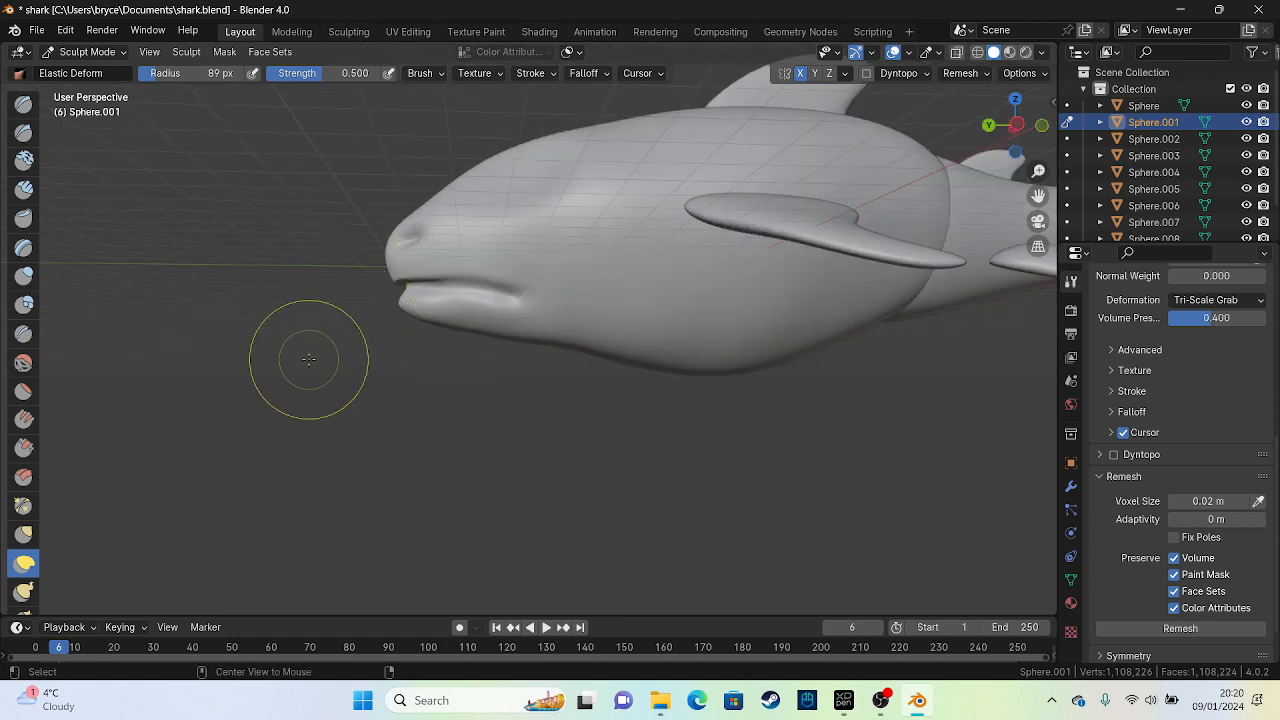
mouse_move(651, 408)
middle_mouse_down("alt")
mouse_move(486, 391)
mouse_move(626, 374)
middle_mouse_up("alt")
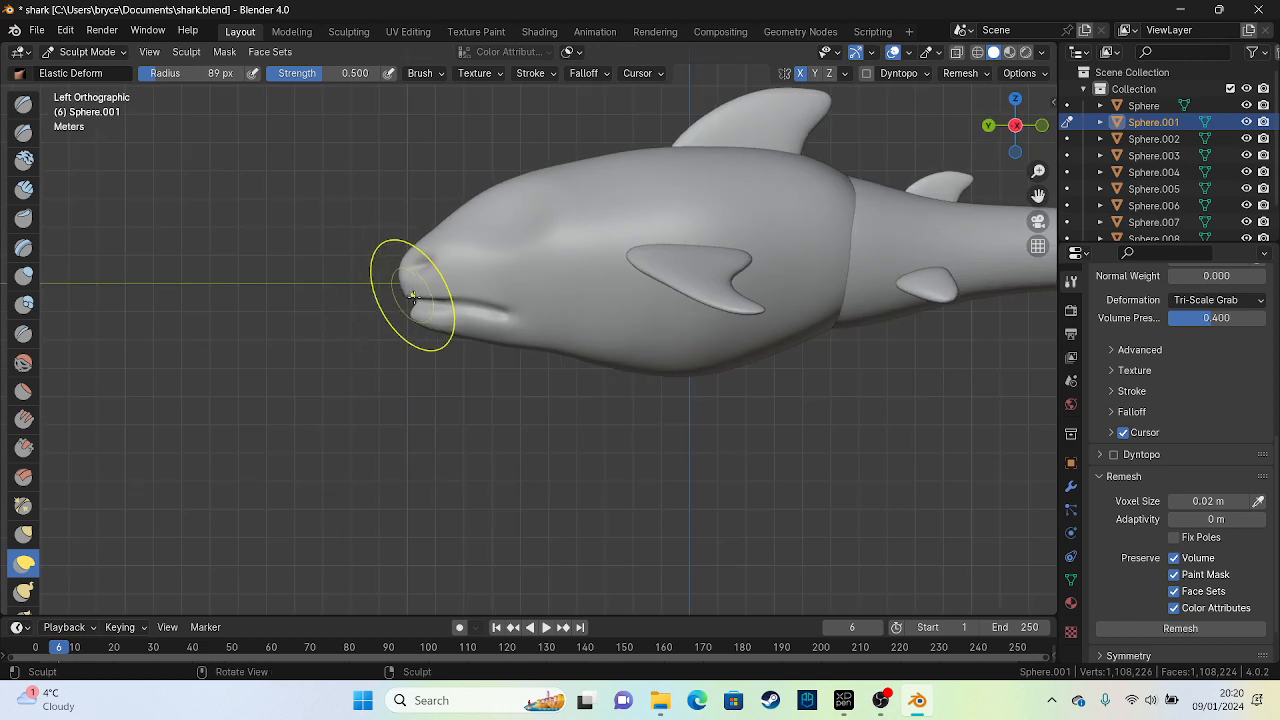
left_click_drag(412, 296, 362, 294)
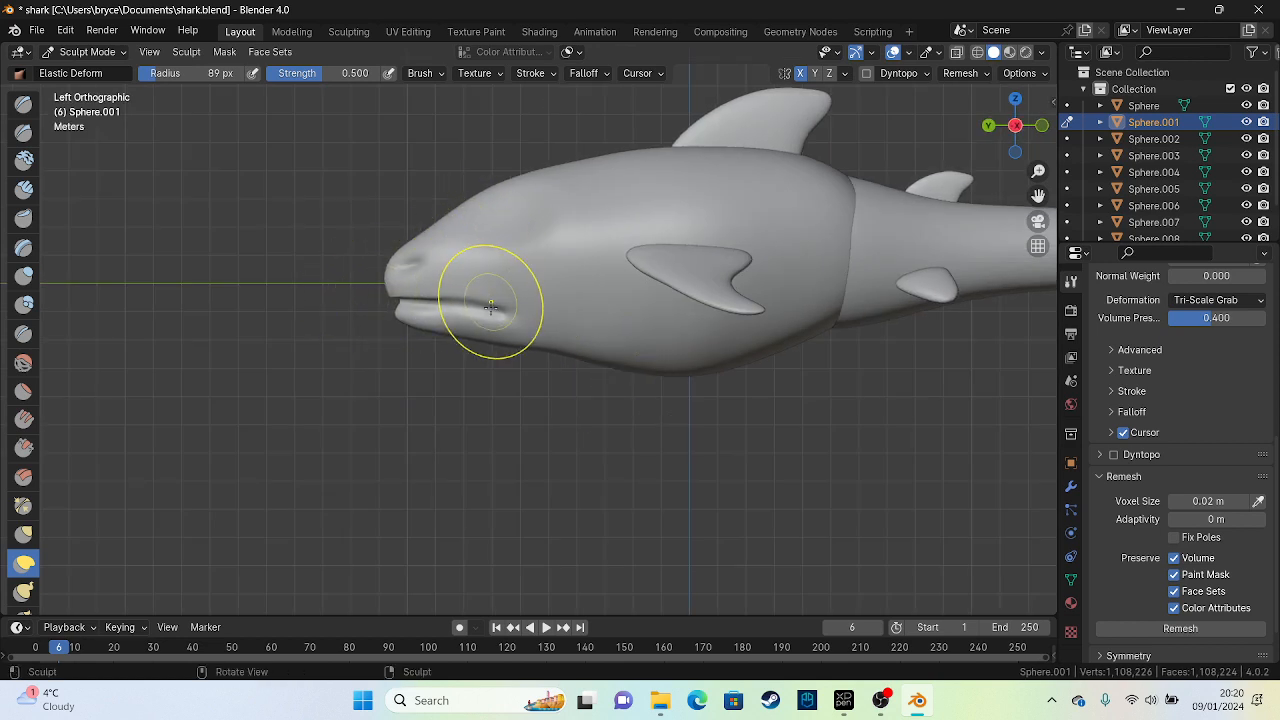
Reshape the mouth line near its corner into an upward curve with Elastic Deform at 55 px radius
left_click_drag(188, 70, 171, 81)
mouse_move(505, 313)
left_mouse_down()
mouse_move(445, 290)
mouse_move(471, 300)
left_mouse_up()
mouse_move(383, 310)
middle_mouse_down()
mouse_move(676, 360)
mouse_move(594, 323)
mouse_move(428, 323)
middle_mouse_up()
middle_click_drag(456, 390, 351, 325, "alt")
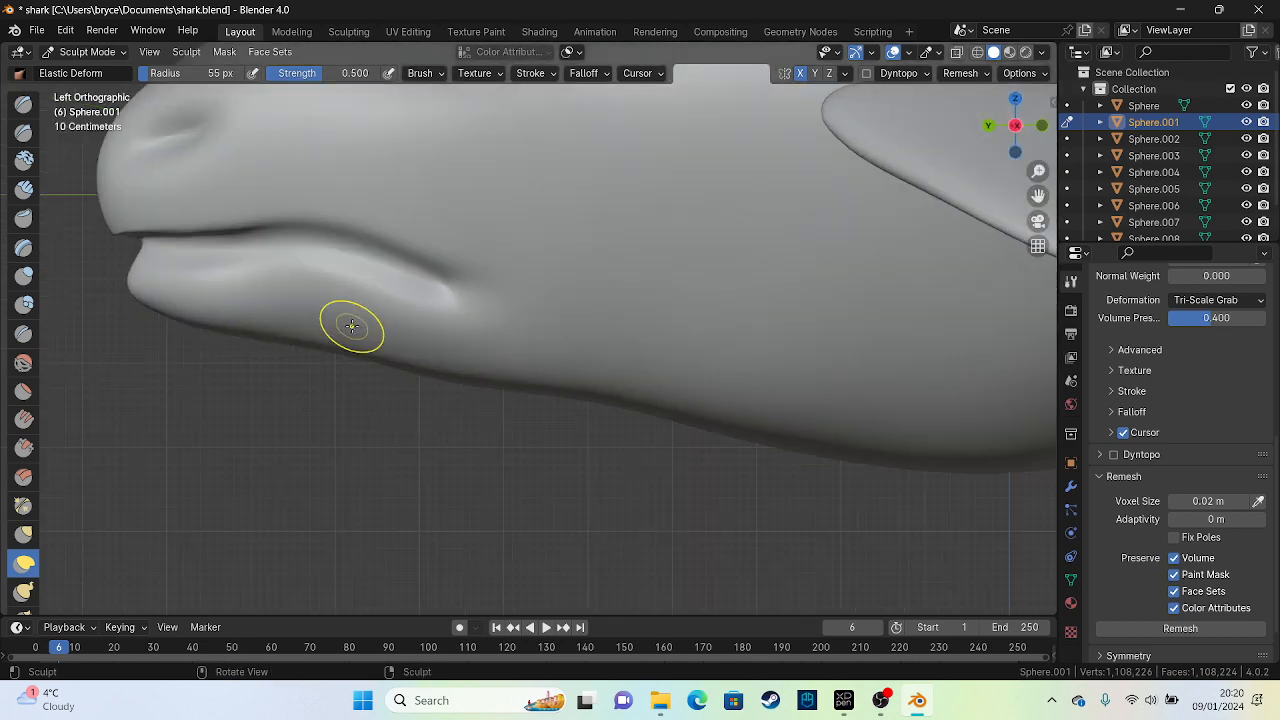
Reduce the brush radius to 20 px and the Elastic Deform strength to 0.384
left_click_drag(168, 79, 150, 87)
left_click(161, 74)
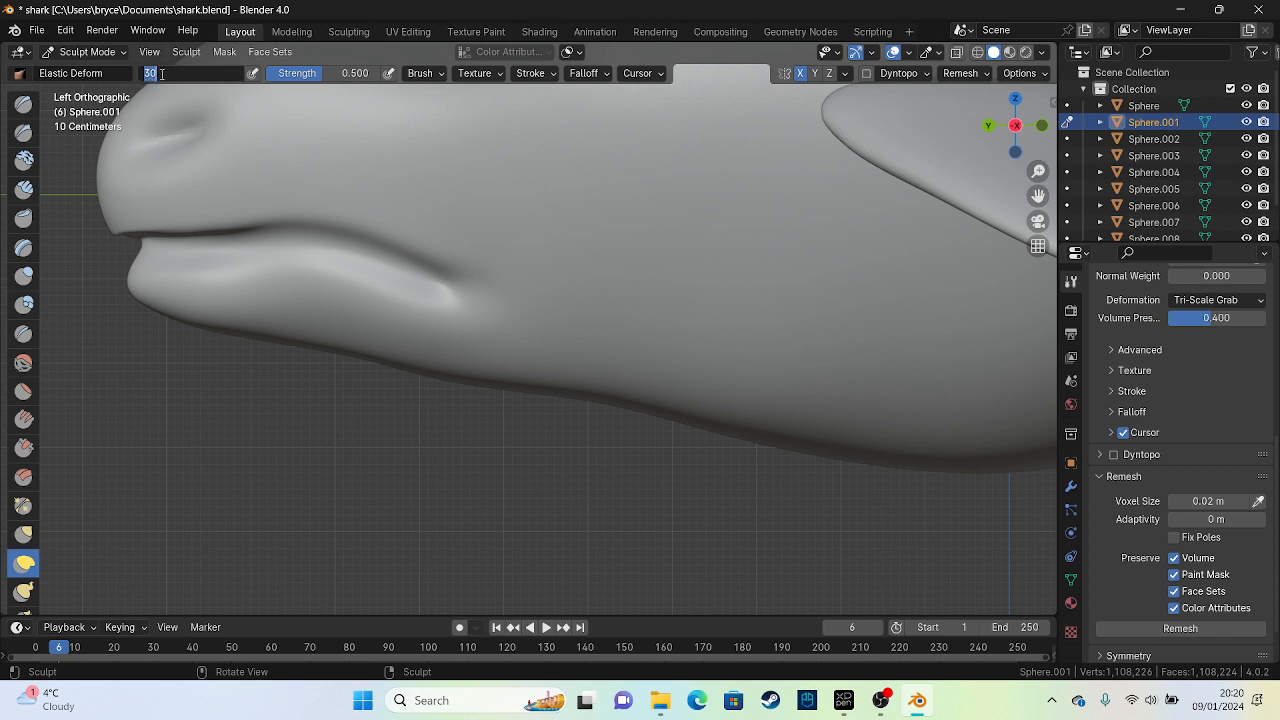
key("Return")
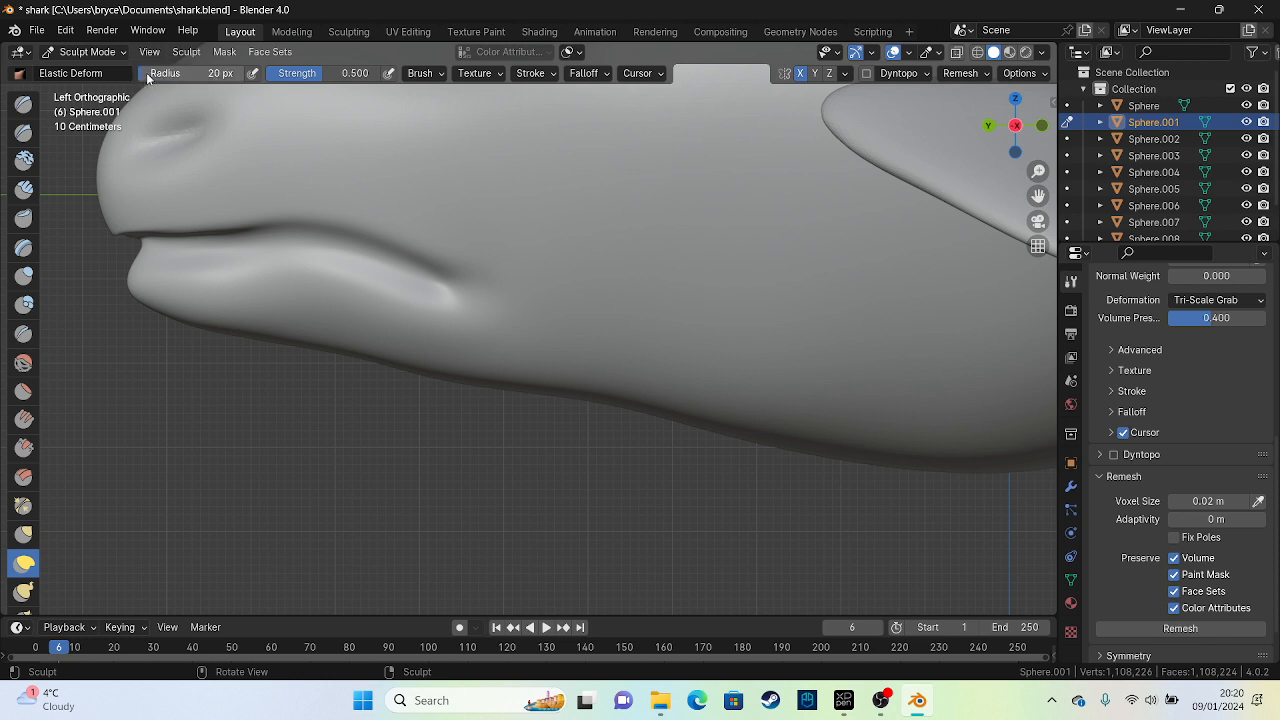
left_click(348, 76)
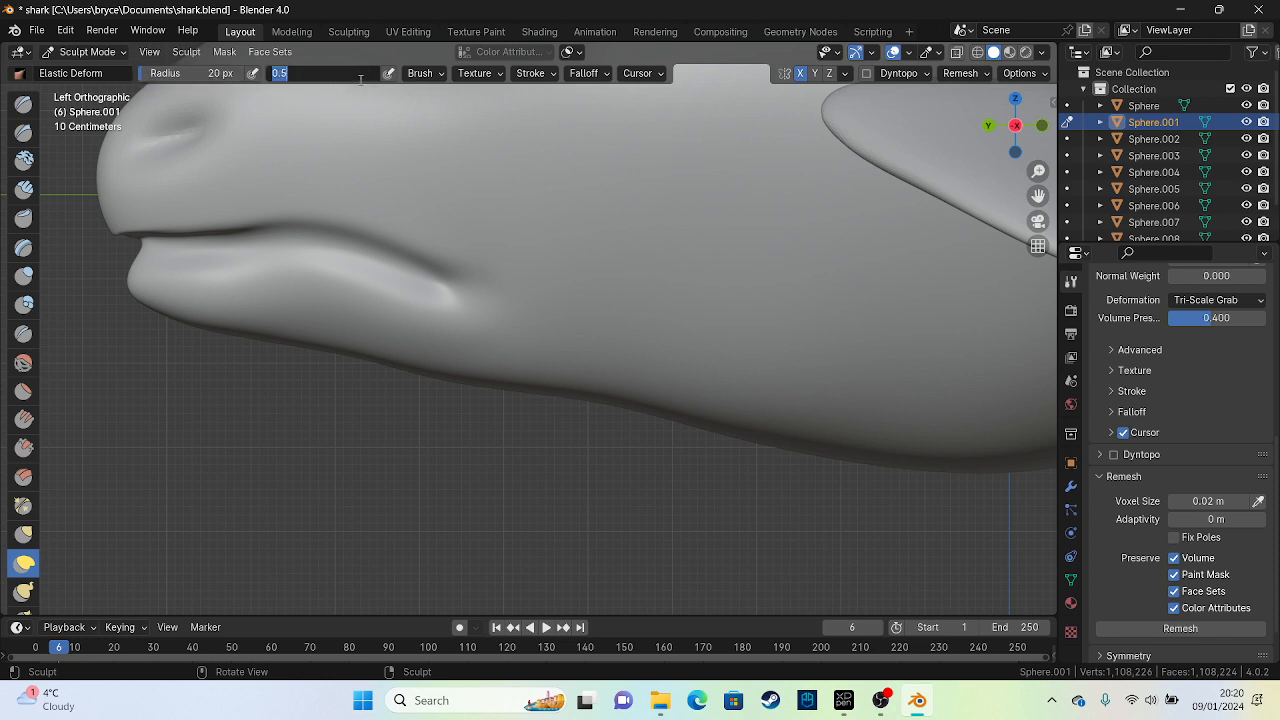
left_click(319, 110)
left_click_drag(330, 73, 351, 71)
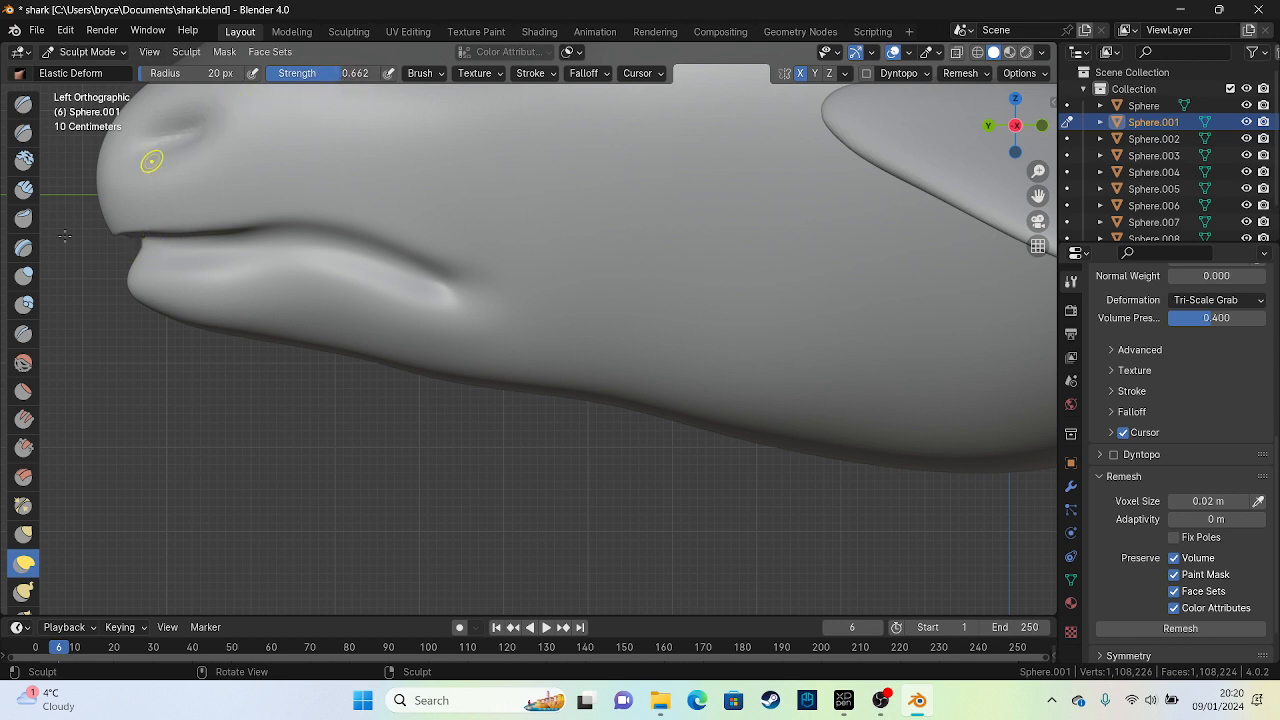
left_click_drag(323, 75, 309, 80)
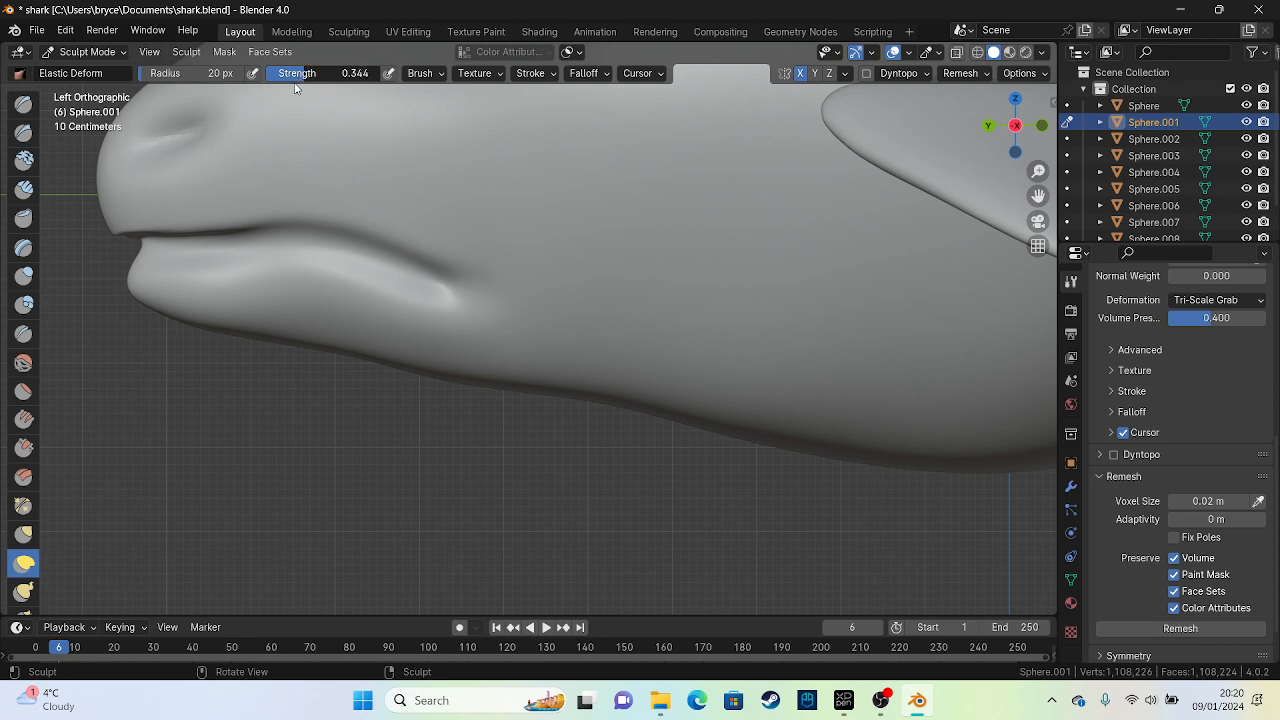
left_click_drag(300, 90, 301, 90)
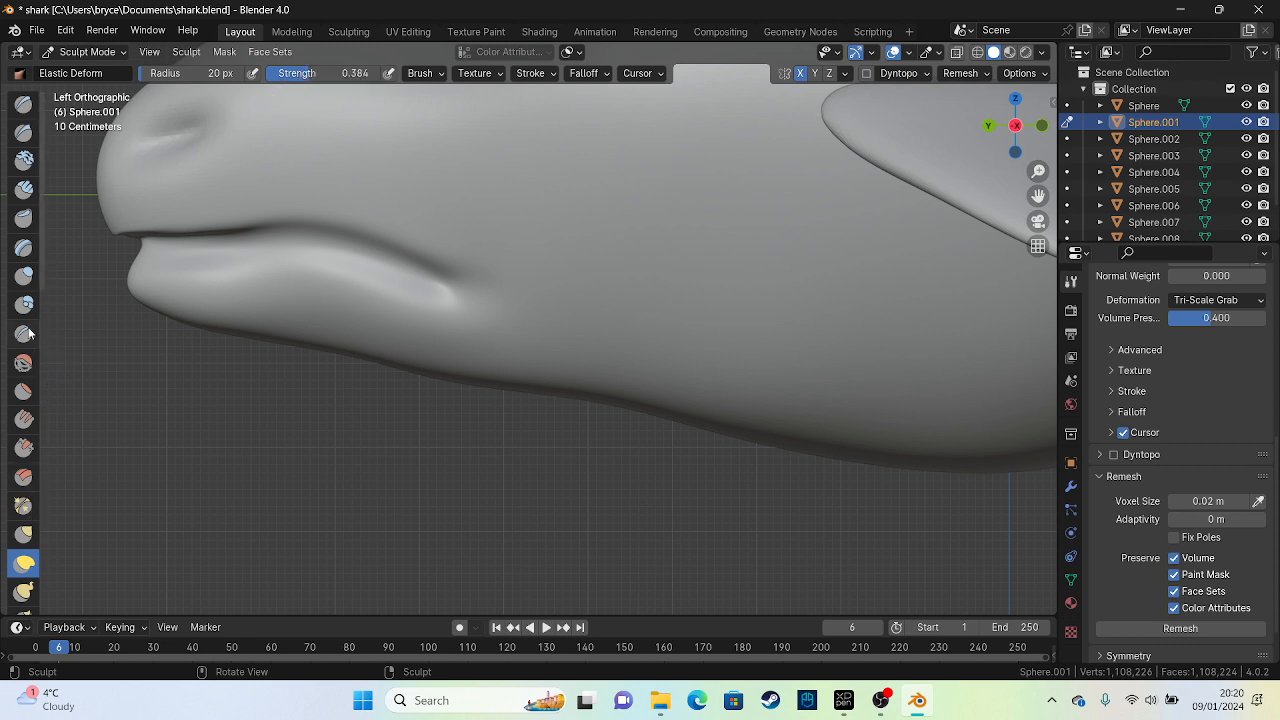
Carve a crease along the mouth line to its corner with the subtracting Draw brush at 0.760 strength
left_click(25, 102)
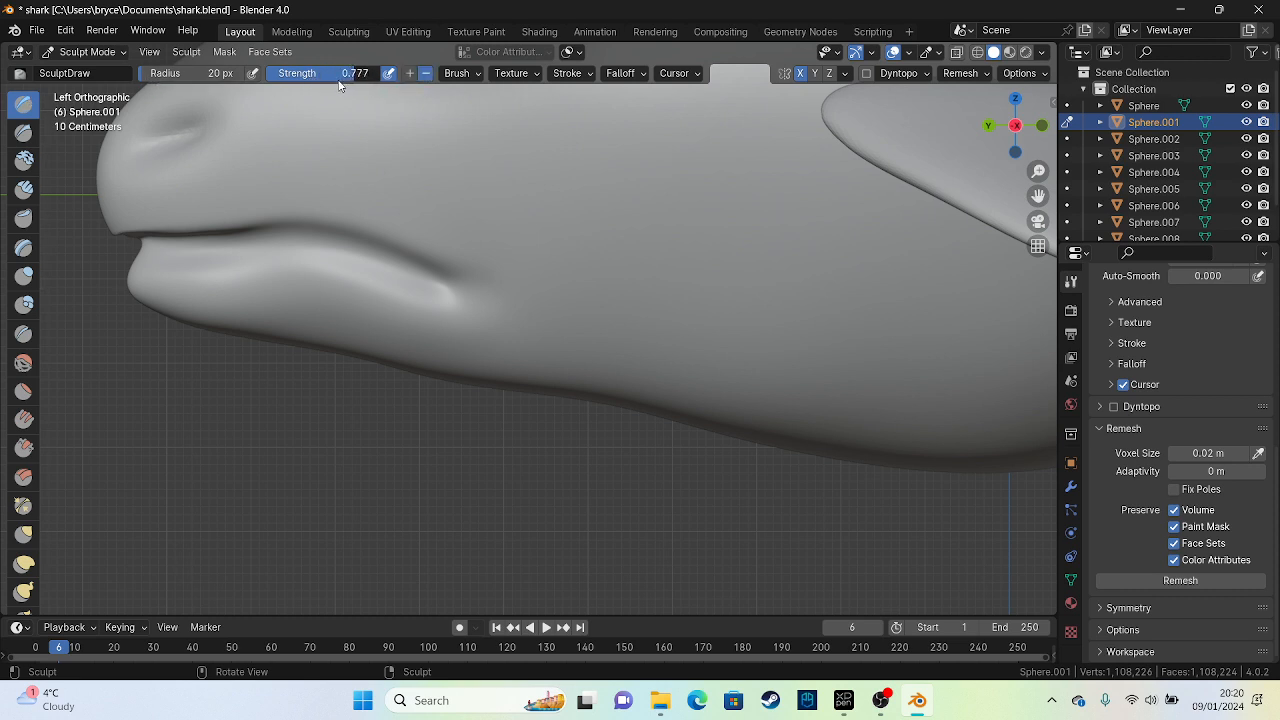
left_click_drag(143, 243, 185, 242)
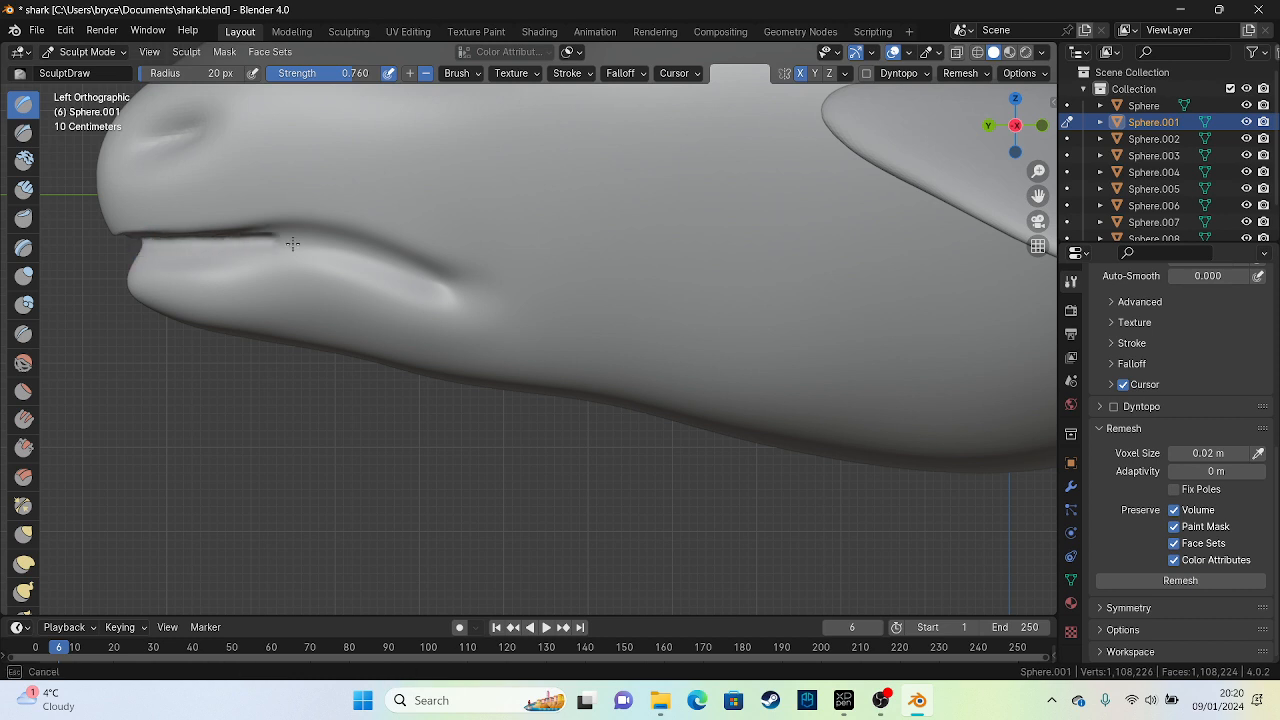
left_click_drag(403, 268, 434, 298)
left_click_drag(150, 234, 357, 253)
left_click_drag(432, 290, 434, 291)
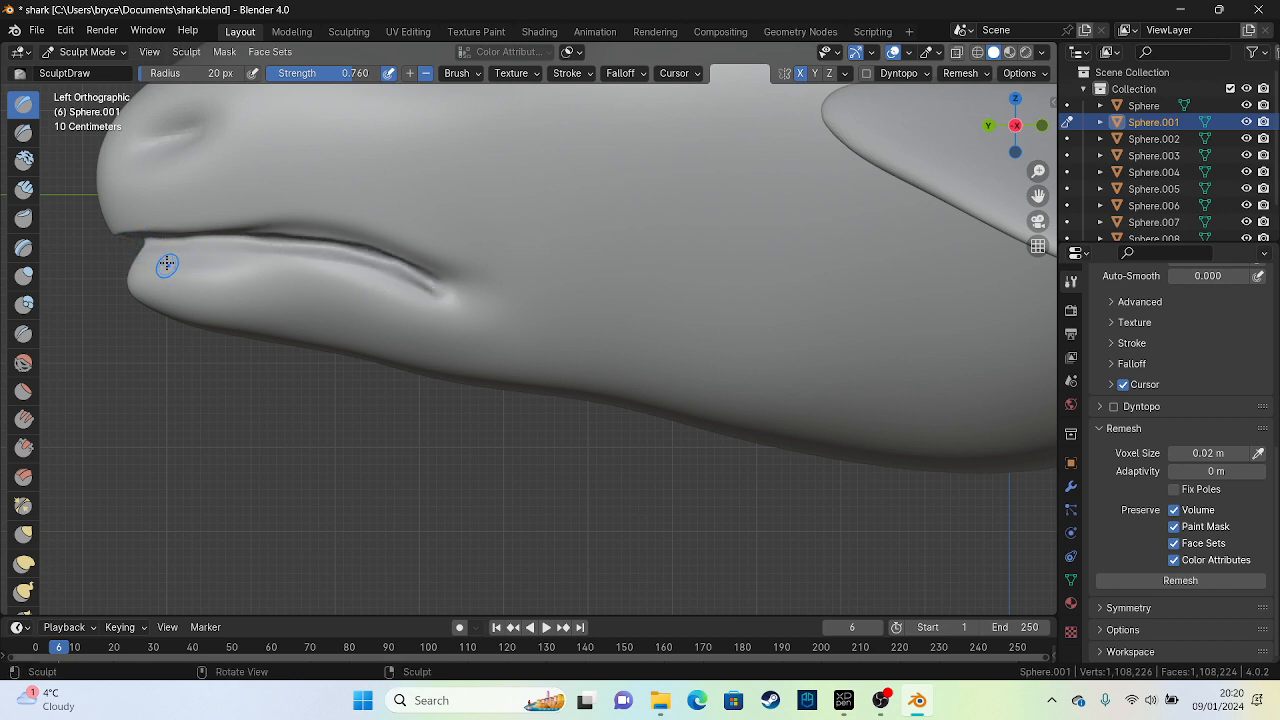
left_click_drag(141, 242, 170, 244)
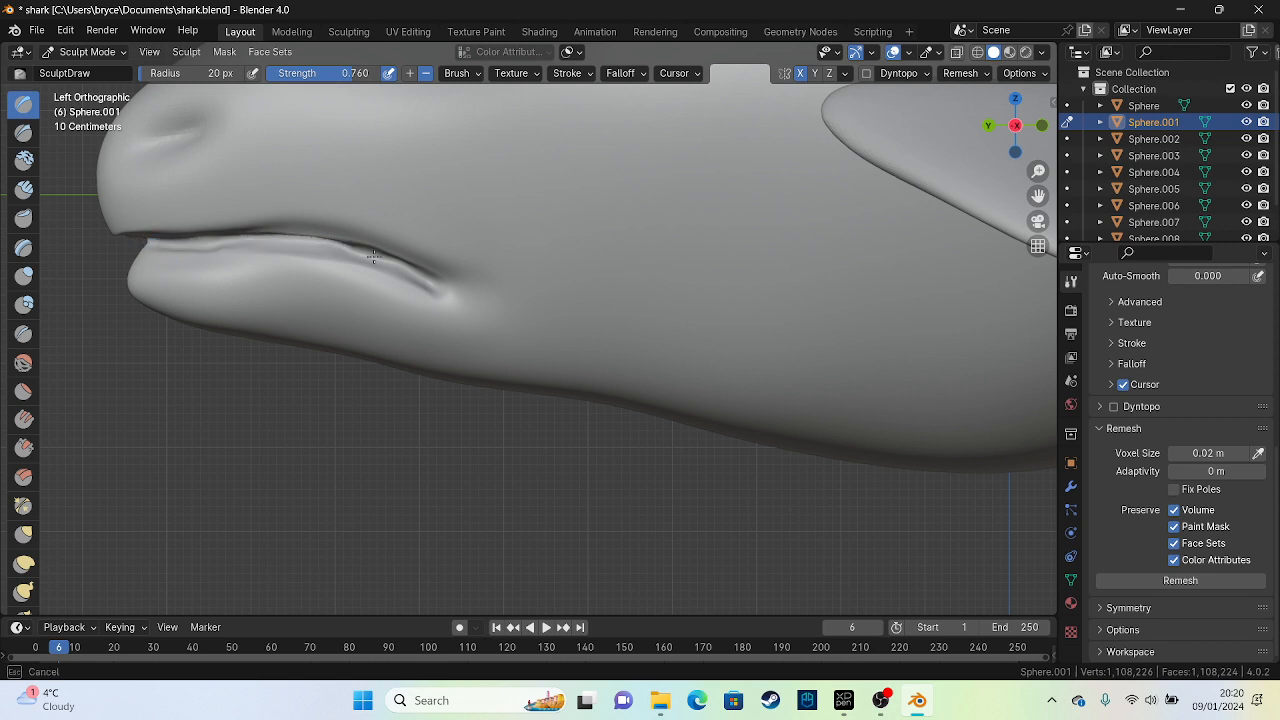
left_click_drag(373, 256, 418, 279)
Deepen the gap beneath the upper lip with the Draw brush, and remesh the body at 0.02 m voxel size
middle_click_drag(411, 278, 481, 262)
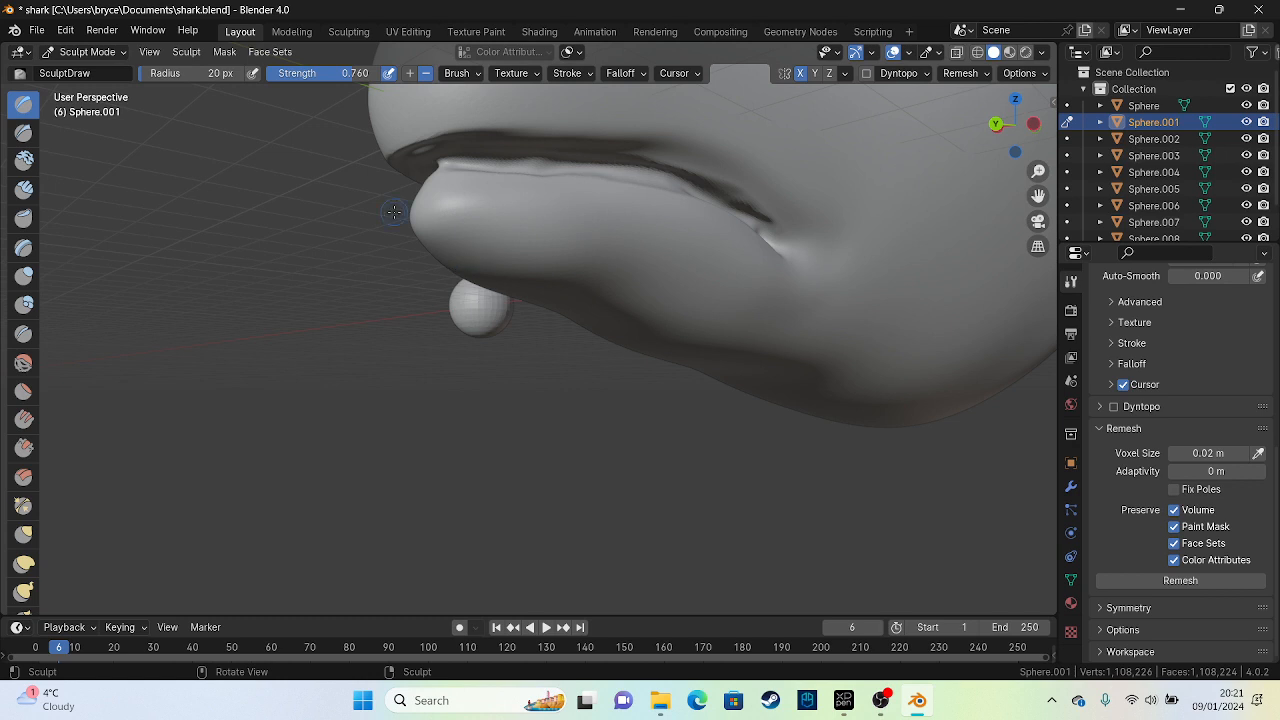
middle_click_drag(394, 212, 357, 198)
left_click_drag(284, 151, 362, 161)
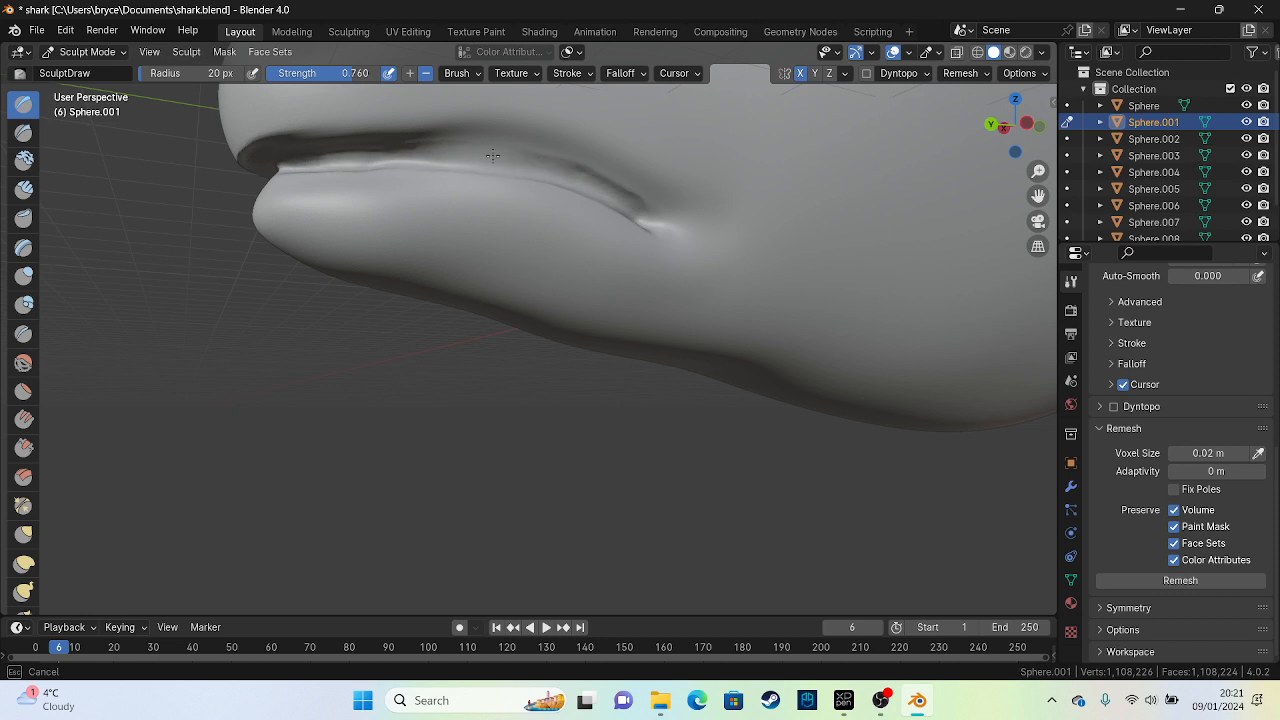
middle_click_drag(634, 163, 616, 191)
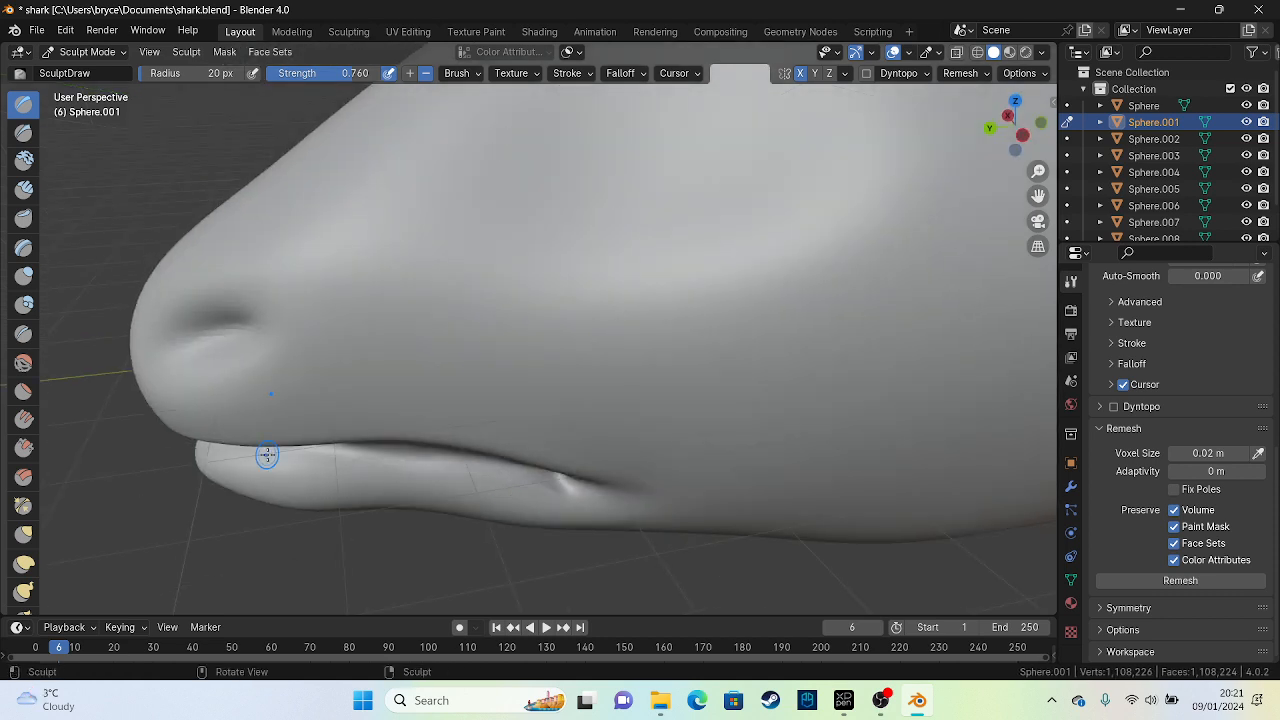
left_click(1167, 581)
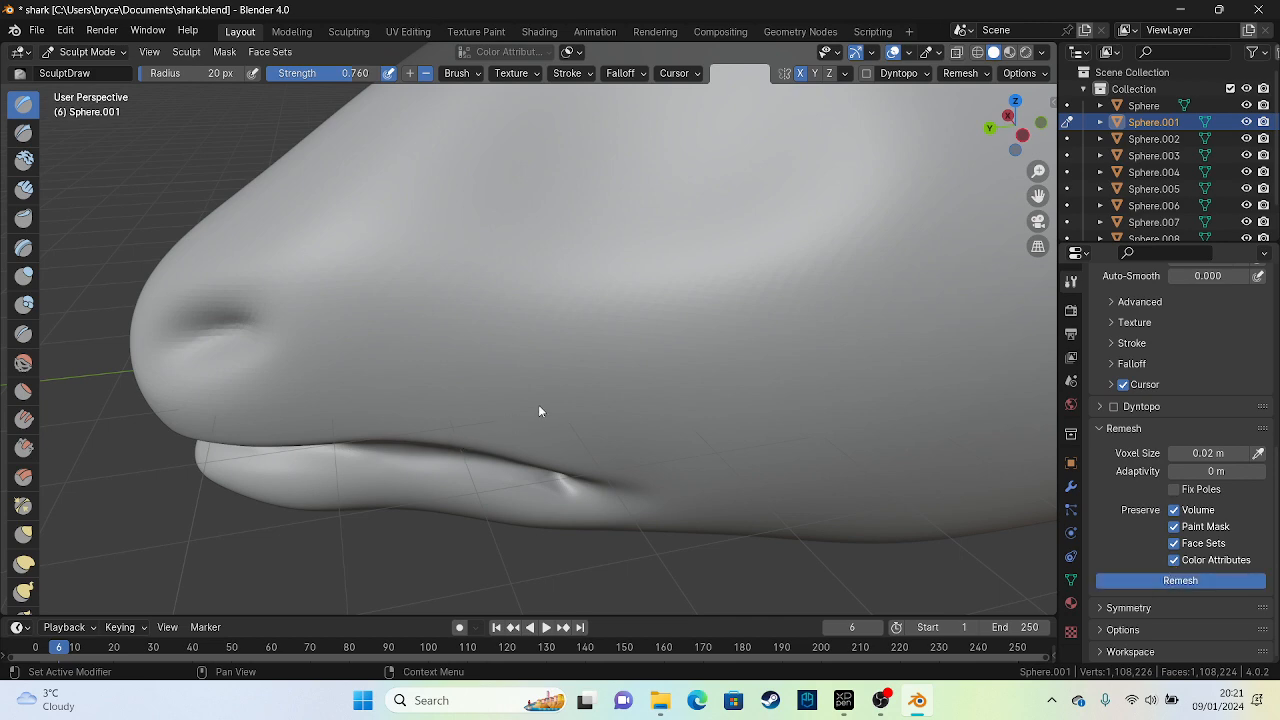
Carve the lip gap across the front of the mouth and into both corners with the Draw brush in the back view
middle_click_drag(437, 424, 476, 411)
middle_click_drag(669, 396, 692, 420, "alt")
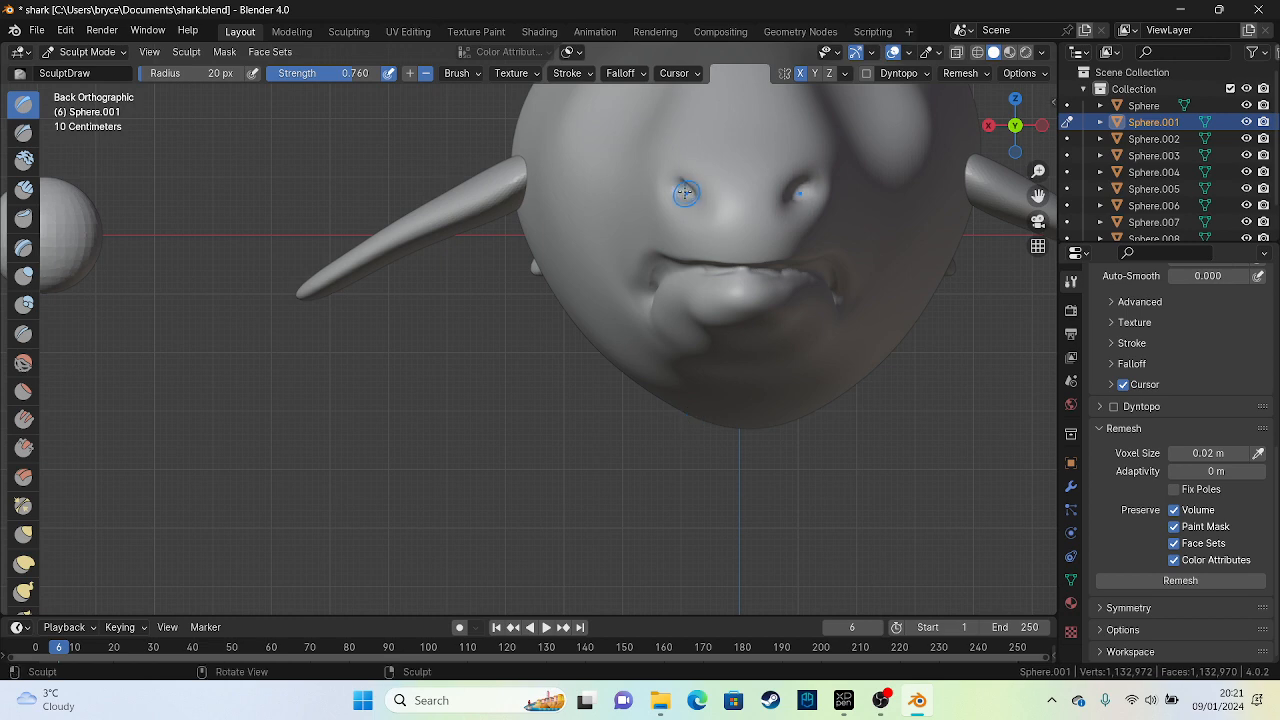
scroll(865, 178, "down", 3)
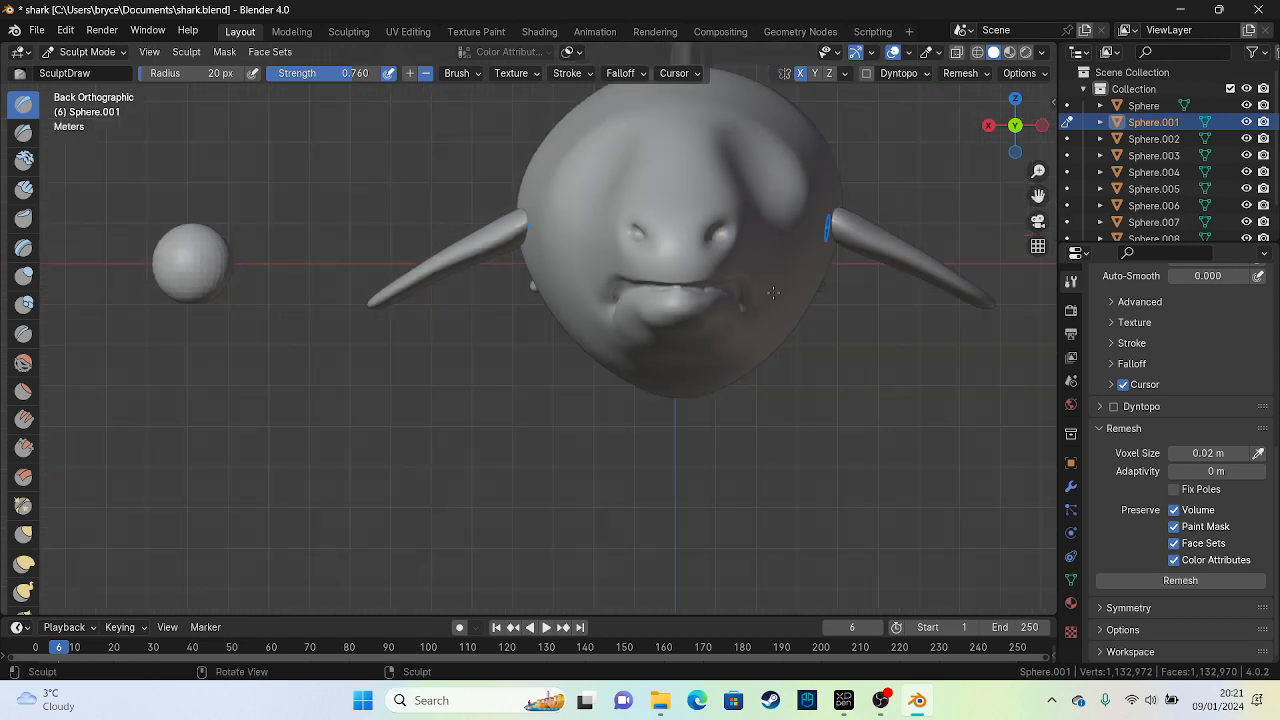
middle_click_drag(829, 223, 500, 315)
scroll(450, 312, "up", 5)
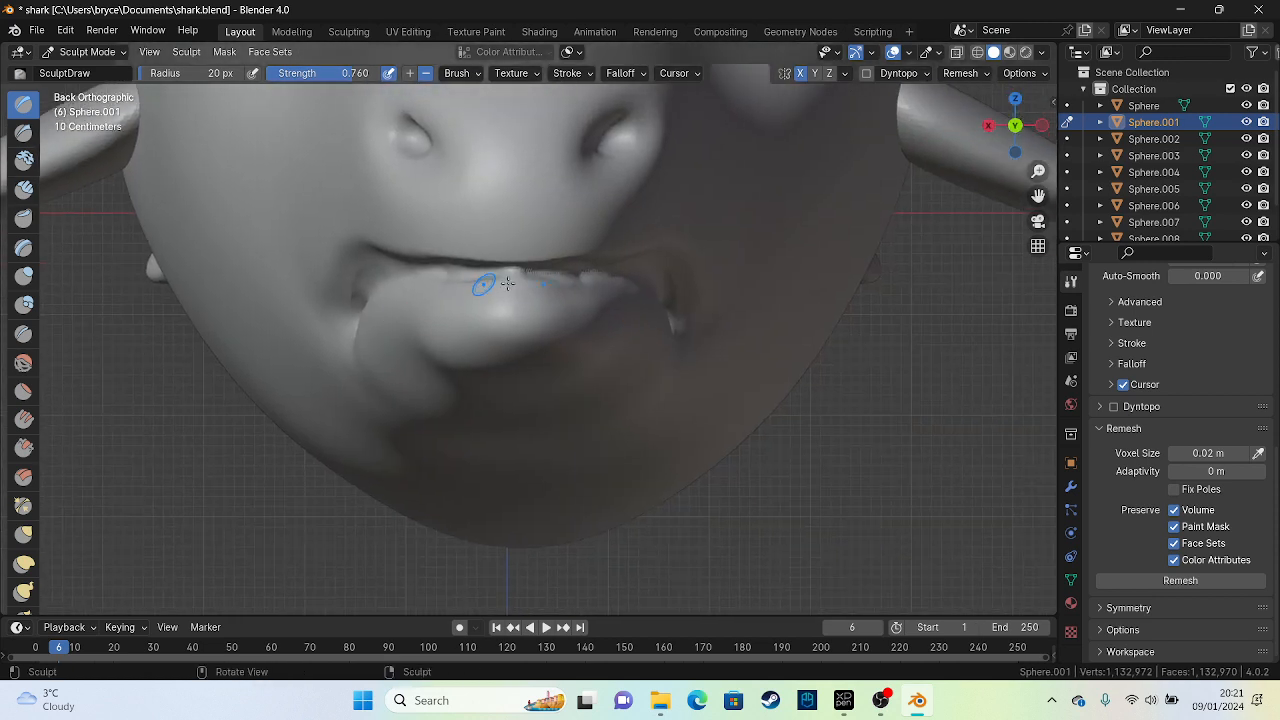
mouse_move(508, 284)
left_mouse_down()
mouse_move(503, 271)
mouse_move(523, 277)
left_mouse_up()
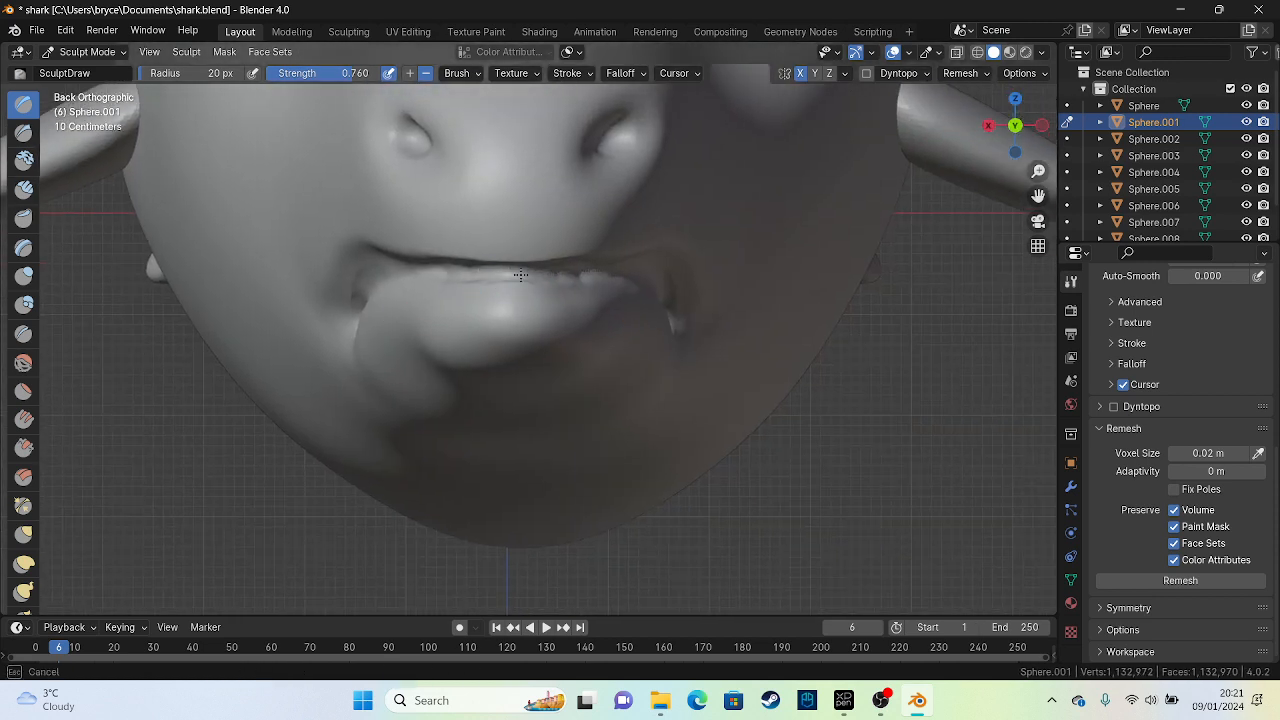
mouse_move(412, 274)
left_mouse_down()
mouse_move(373, 285)
mouse_move(385, 273)
left_mouse_up()
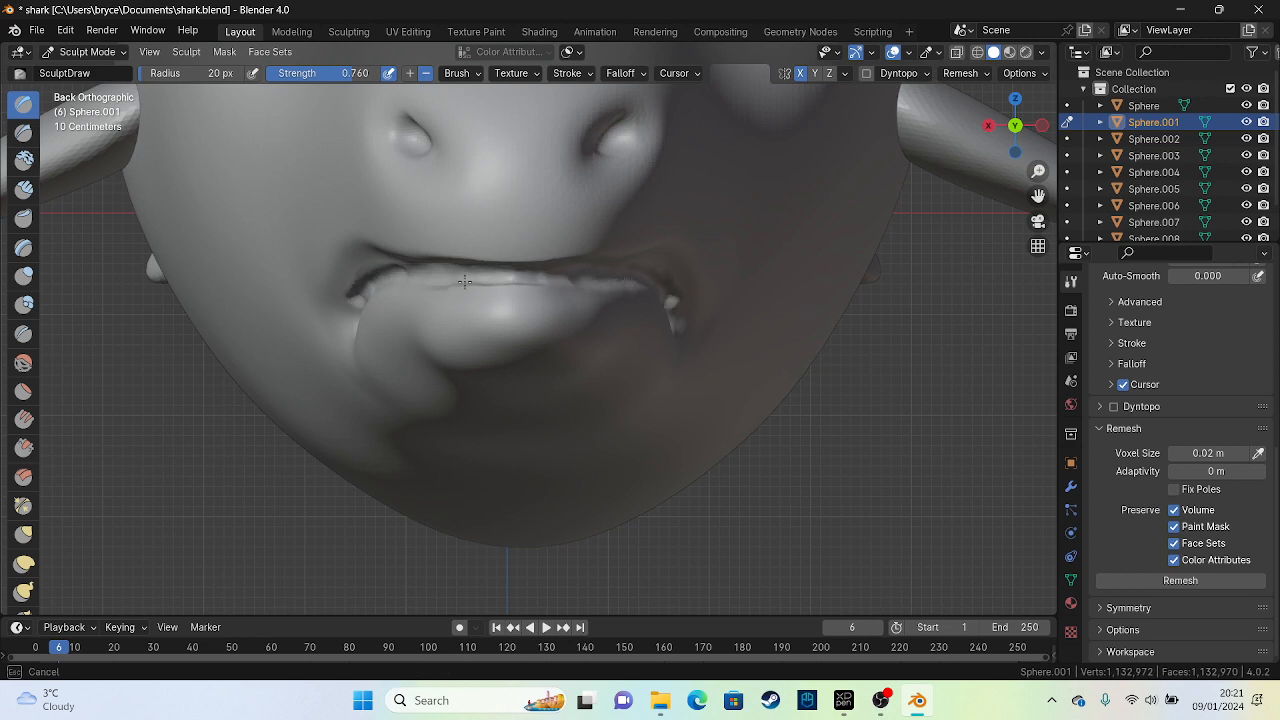
mouse_move(541, 279)
left_mouse_down()
mouse_move(360, 295)
mouse_move(402, 273)
left_mouse_up()
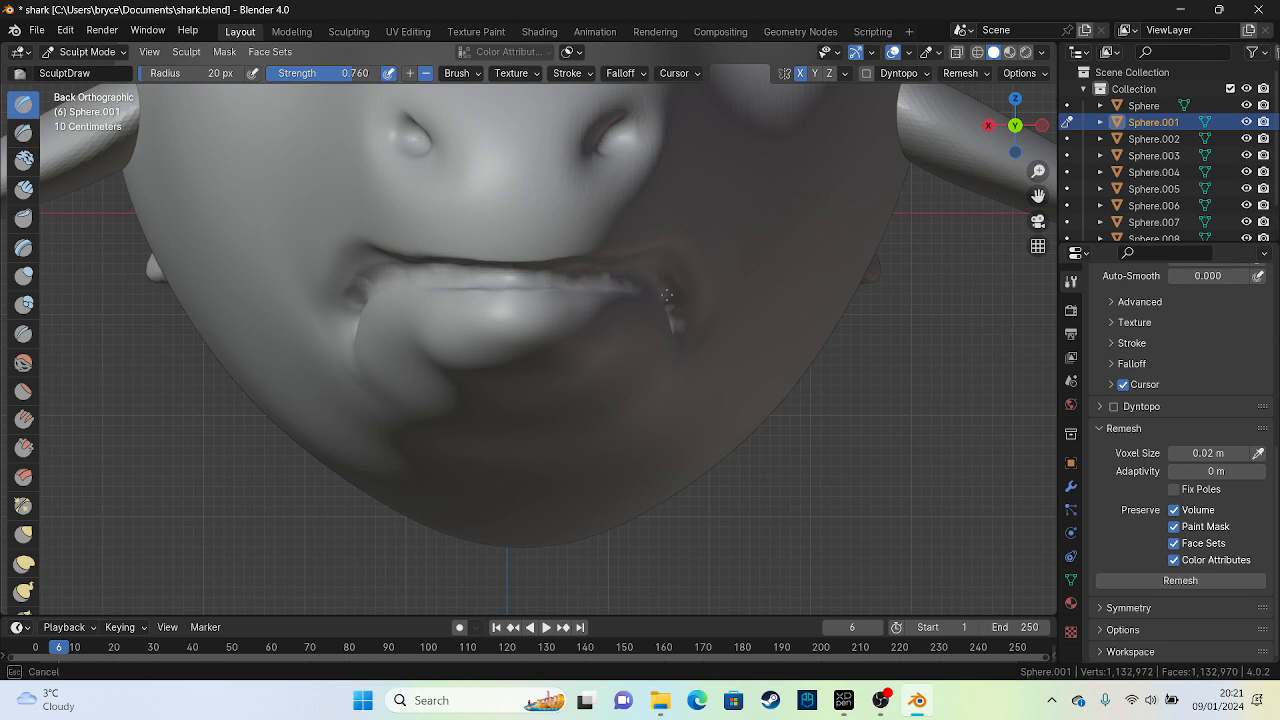
left_click_drag(667, 295, 674, 306)
Push the snout back and round the head's profile in the left view with Elastic Deform at 91 and 168 px radius
scroll(674, 306, "down", 5)
mouse_move(563, 449)
middle_mouse_down()
mouse_move(432, 291)
mouse_move(558, 320)
middle_mouse_up()
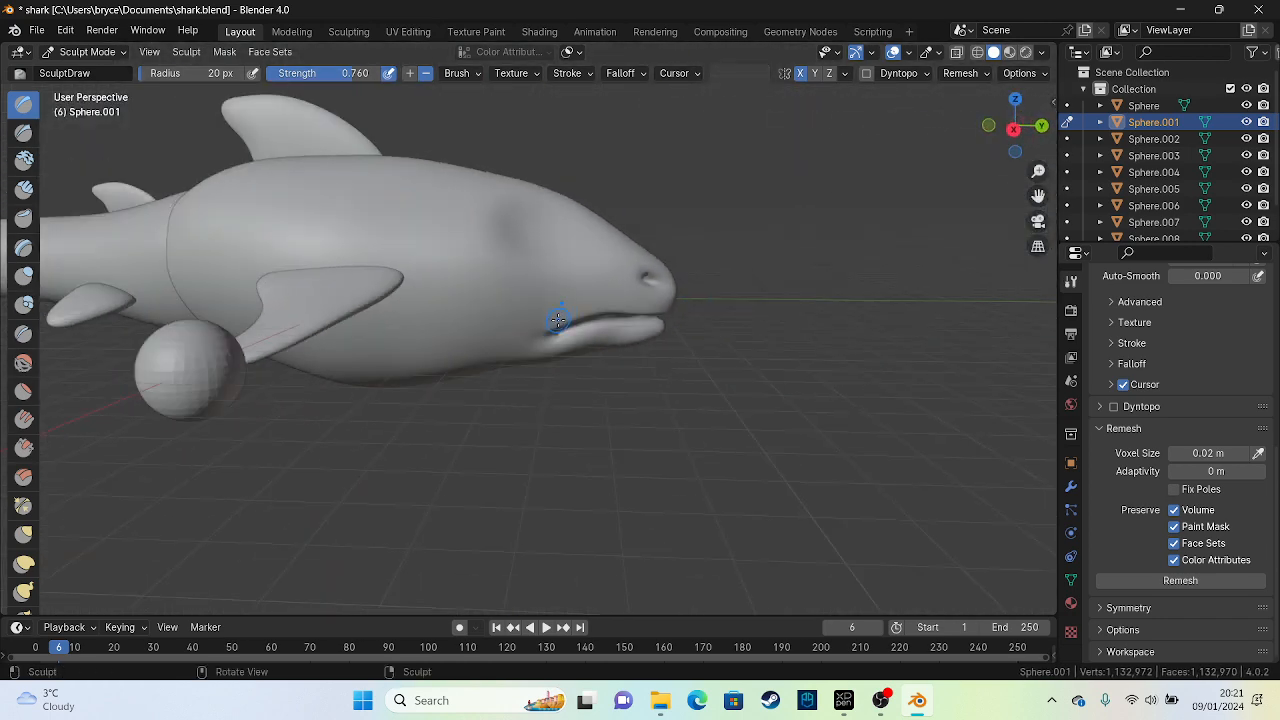
scroll(558, 320, "down", 3)
middle_click_drag(622, 384, 566, 322, "alt")
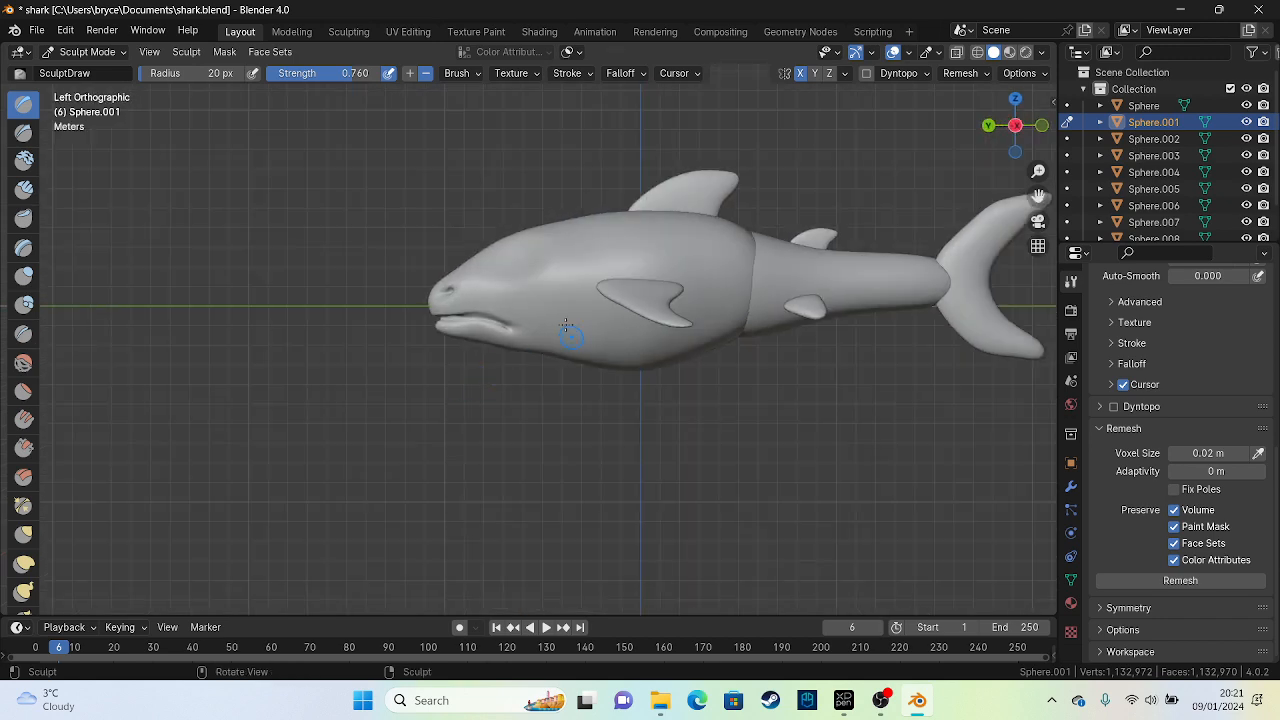
left_click(24, 563)
mouse_move(160, 76)
left_mouse_down()
mouse_move(196, 80)
mouse_move(182, 79)
left_mouse_up()
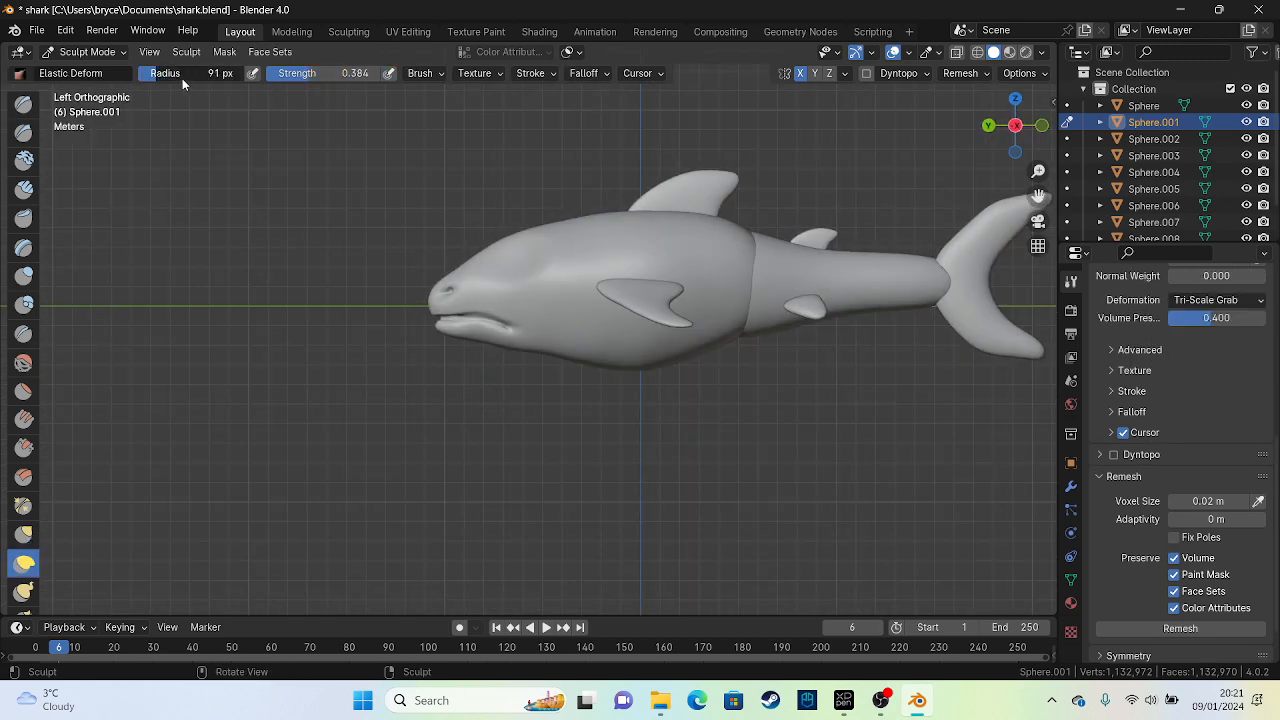
left_click_drag(455, 284, 468, 280)
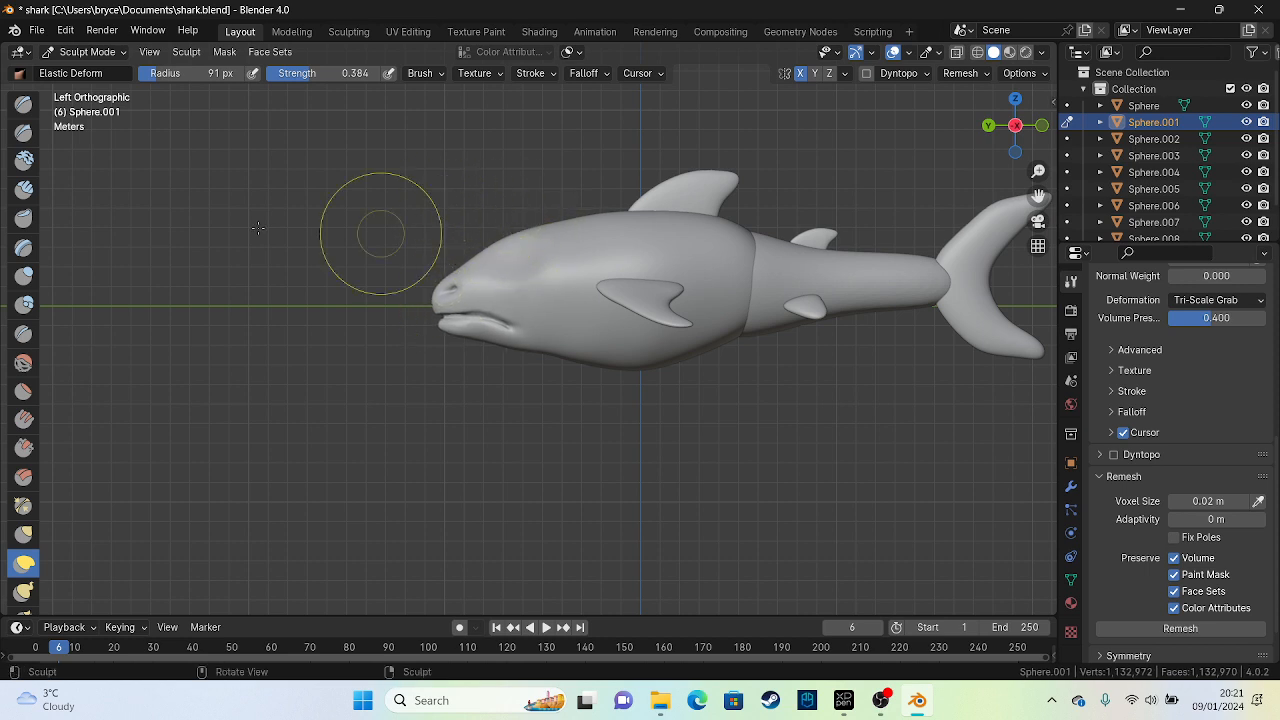
left_click_drag(195, 92, 193, 90)
mouse_move(455, 297)
left_mouse_down()
mouse_move(554, 241)
mouse_move(560, 208)
left_mouse_up()
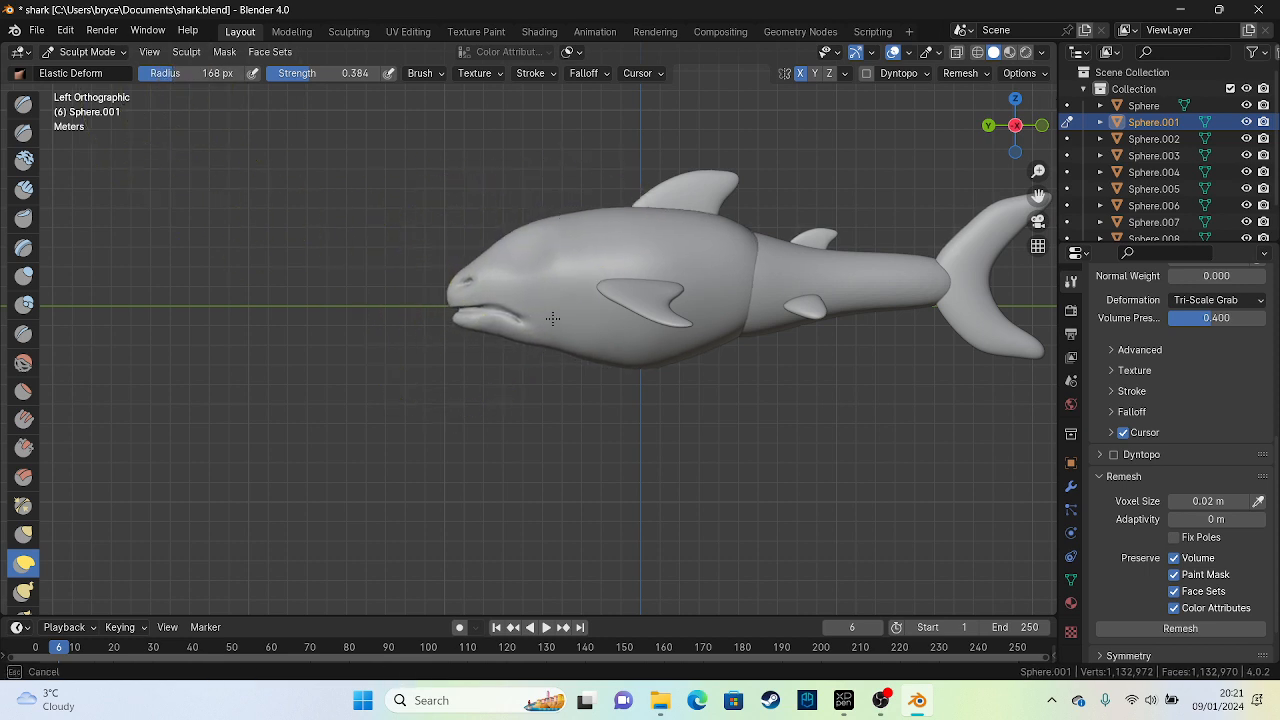
left_click_drag(553, 318, 557, 349)
Refine the side profile of the lower jaw, throat, belly and forehead with Elastic Deform at 109 px radius
left_click_drag(231, 74, 172, 86)
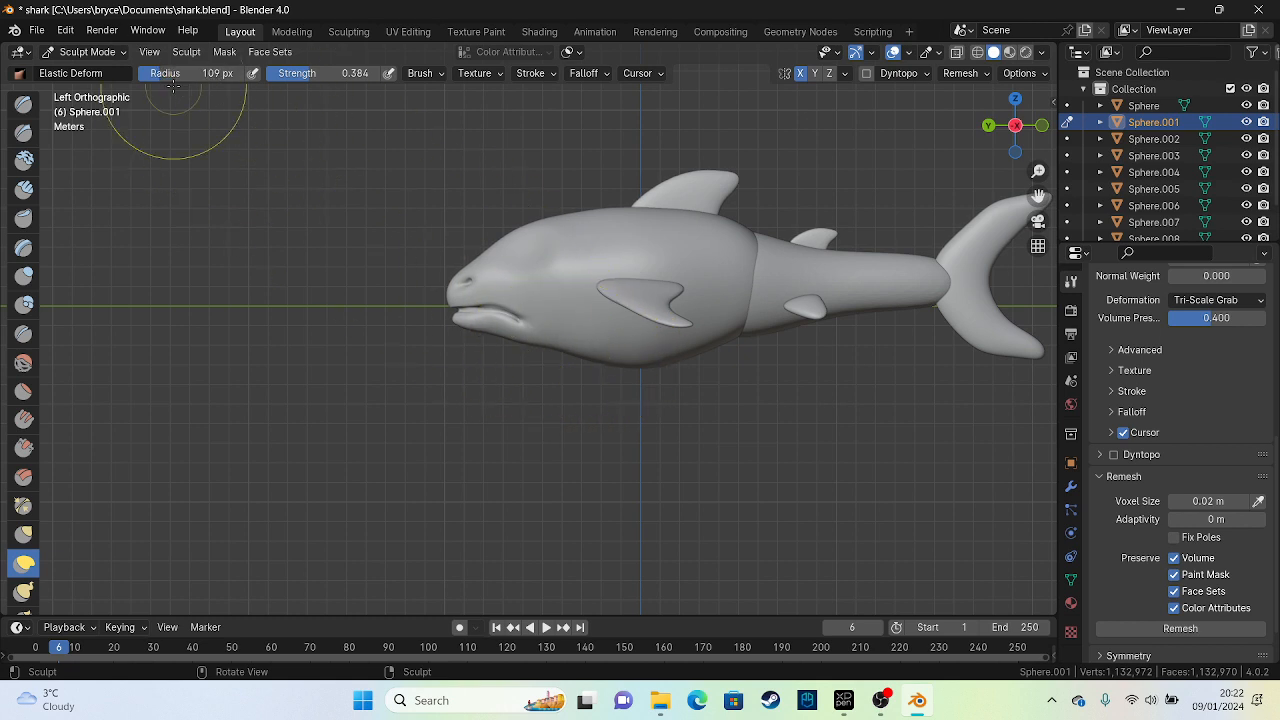
left_click_drag(584, 352, 562, 350)
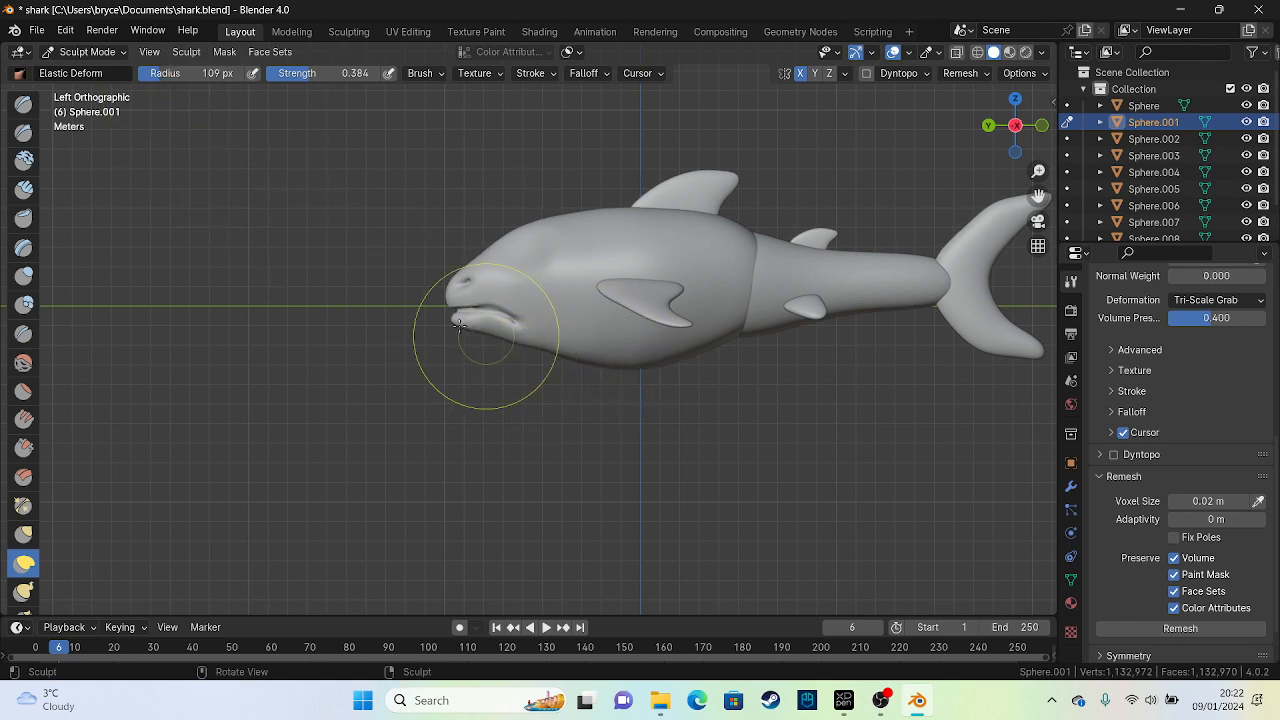
left_click_drag(458, 322, 429, 308)
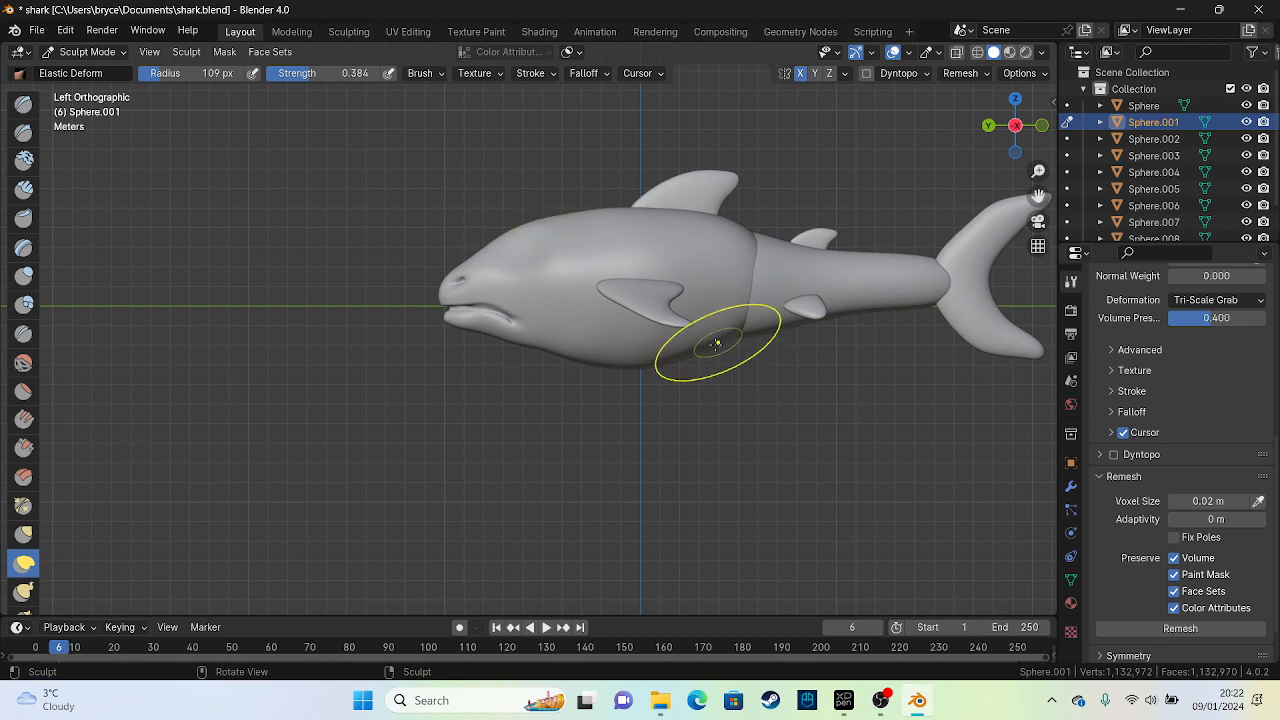
mouse_move(643, 357)
left_mouse_down()
mouse_move(573, 355)
mouse_move(474, 300)
left_mouse_up()
left_click_drag(582, 349, 577, 354)
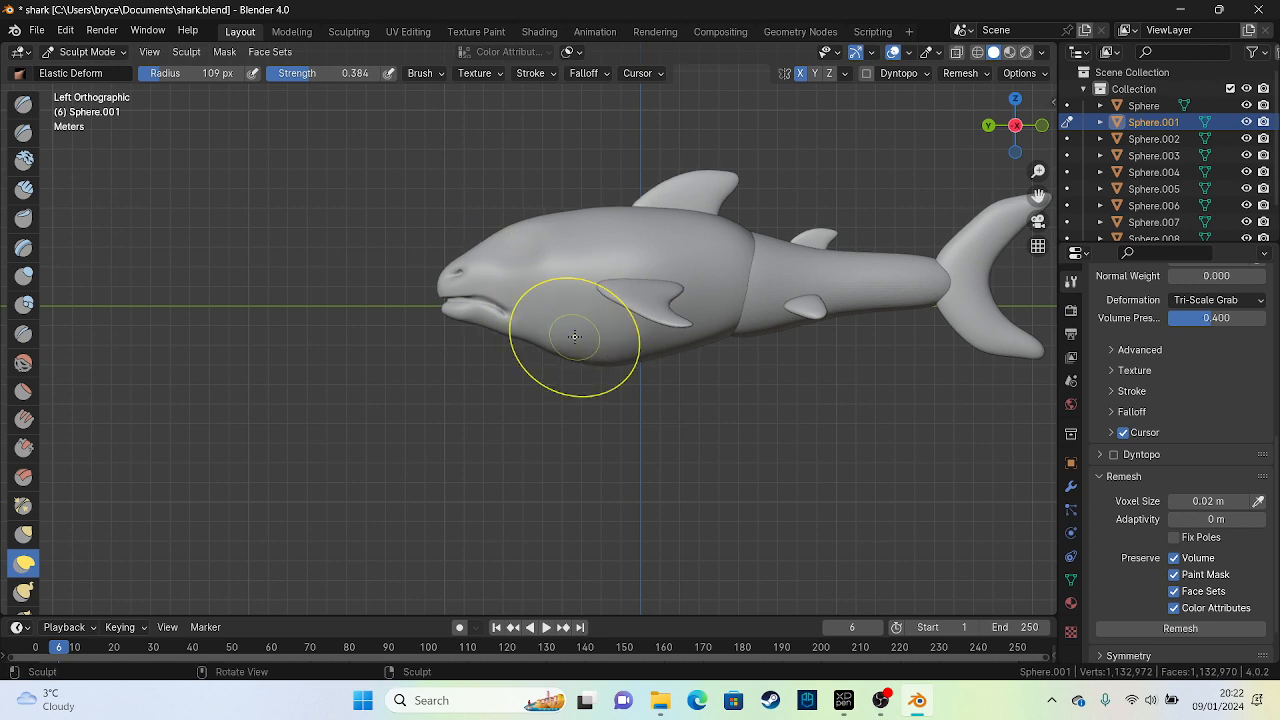
scroll(575, 336, "up", 3)
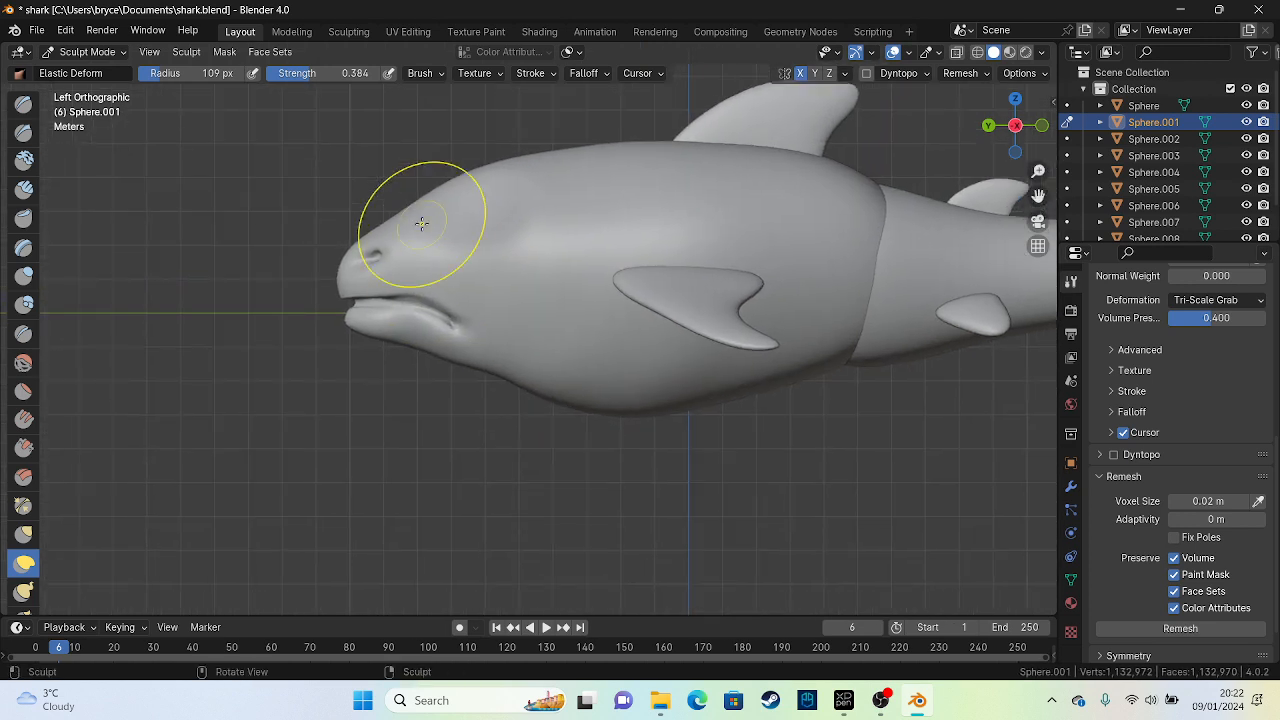
mouse_move(435, 197)
left_mouse_down()
mouse_move(480, 188)
mouse_move(487, 157)
left_mouse_up()
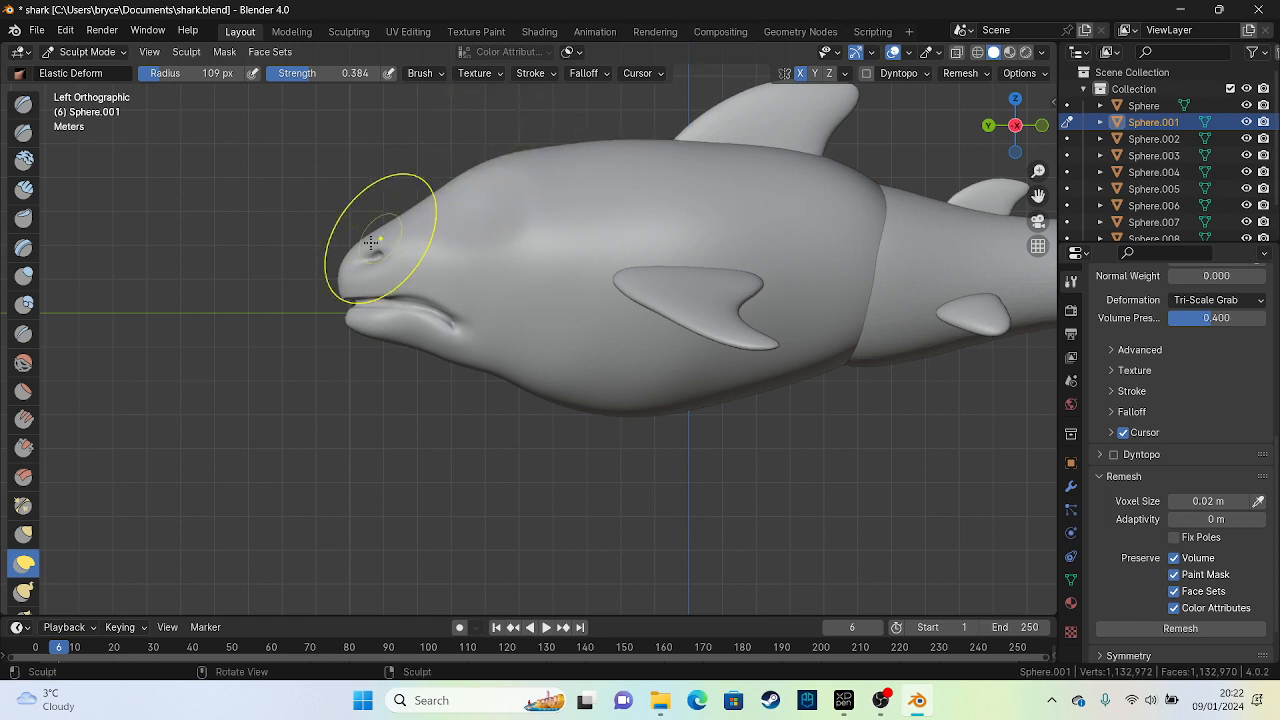
Reshape the snout tip, upper lip and lower jaw in the left view with Elastic Deform at 109 px radius
mouse_move(415, 245)
left_mouse_down()
mouse_move(360, 200)
mouse_move(352, 208)
left_mouse_up()
left_click_drag(371, 329, 344, 361)
left_click_drag(343, 241, 352, 262)
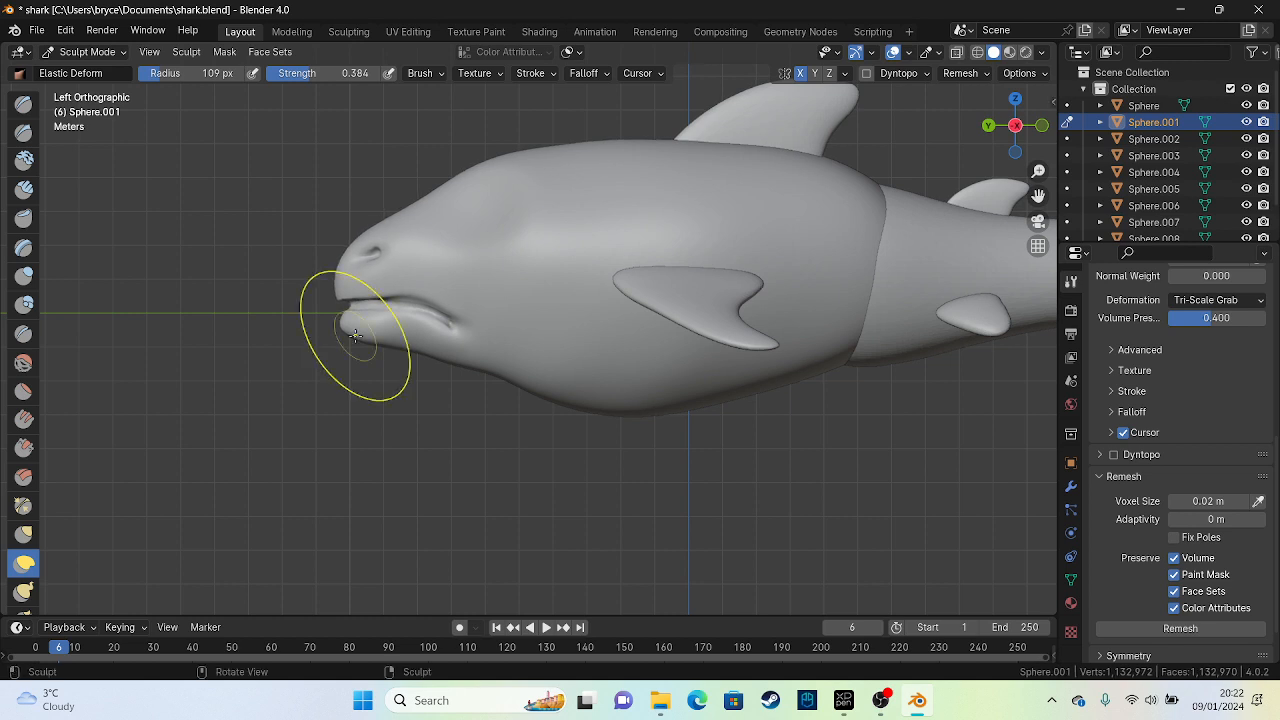
left_click_drag(355, 333, 366, 307)
mouse_move(417, 346)
left_mouse_down()
mouse_move(404, 361)
mouse_move(369, 310)
left_mouse_up()
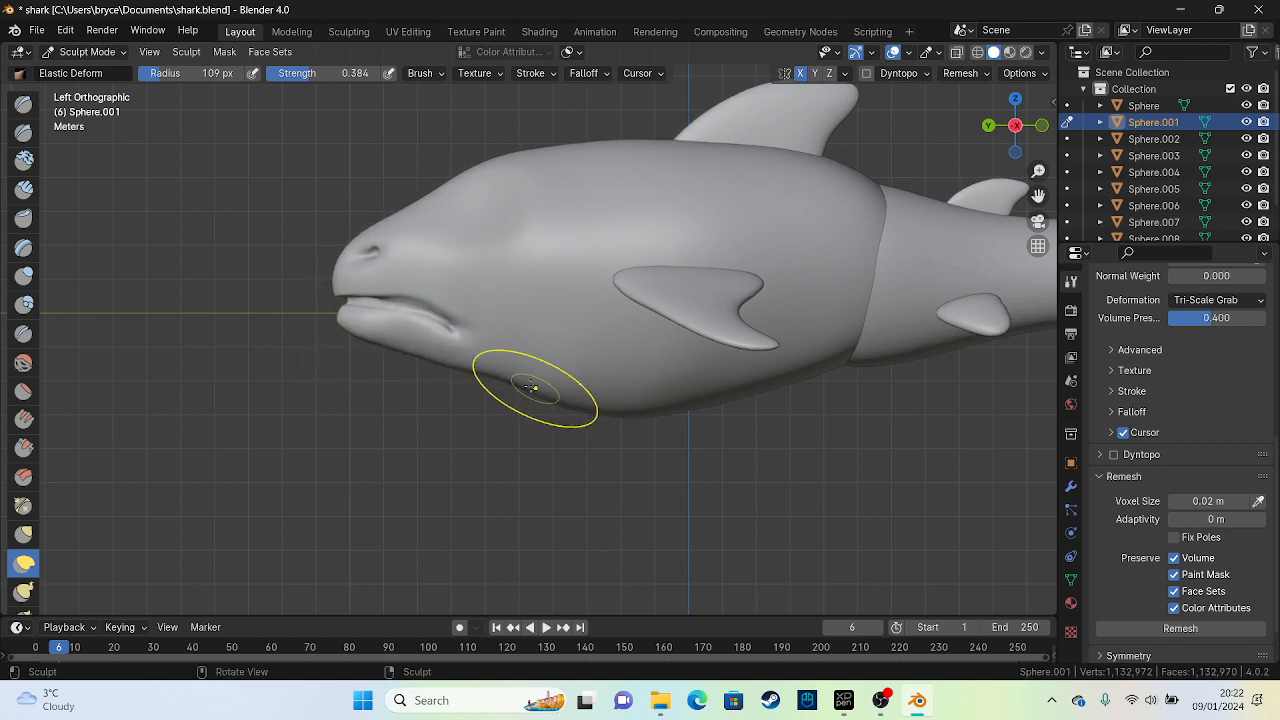
right_click_drag(503, 366, 739, 358, "ctrl")
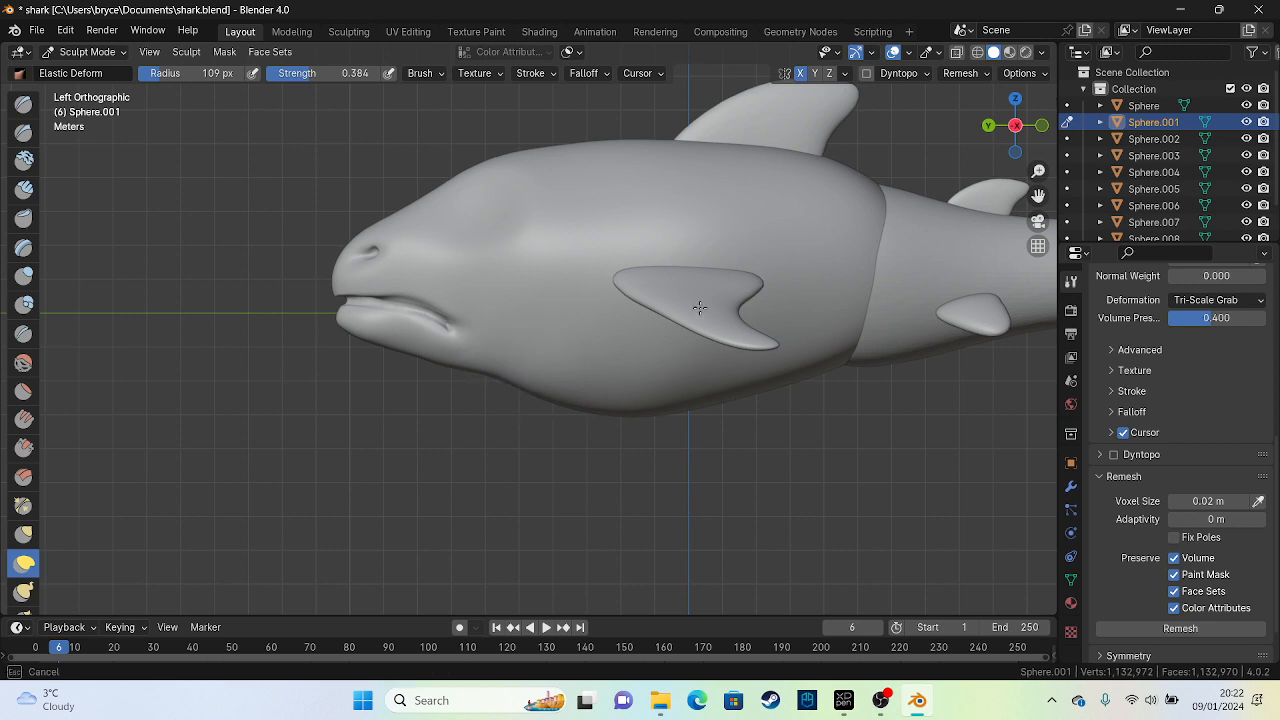
Widen both sides of the head and front body in the top view with Elastic Deform at 146 px radius
mouse_move(500, 209)
middle_mouse_down()
mouse_move(580, 266)
mouse_move(740, 303)
mouse_move(648, 345)
middle_mouse_up()
scroll(679, 286, "down", 2)
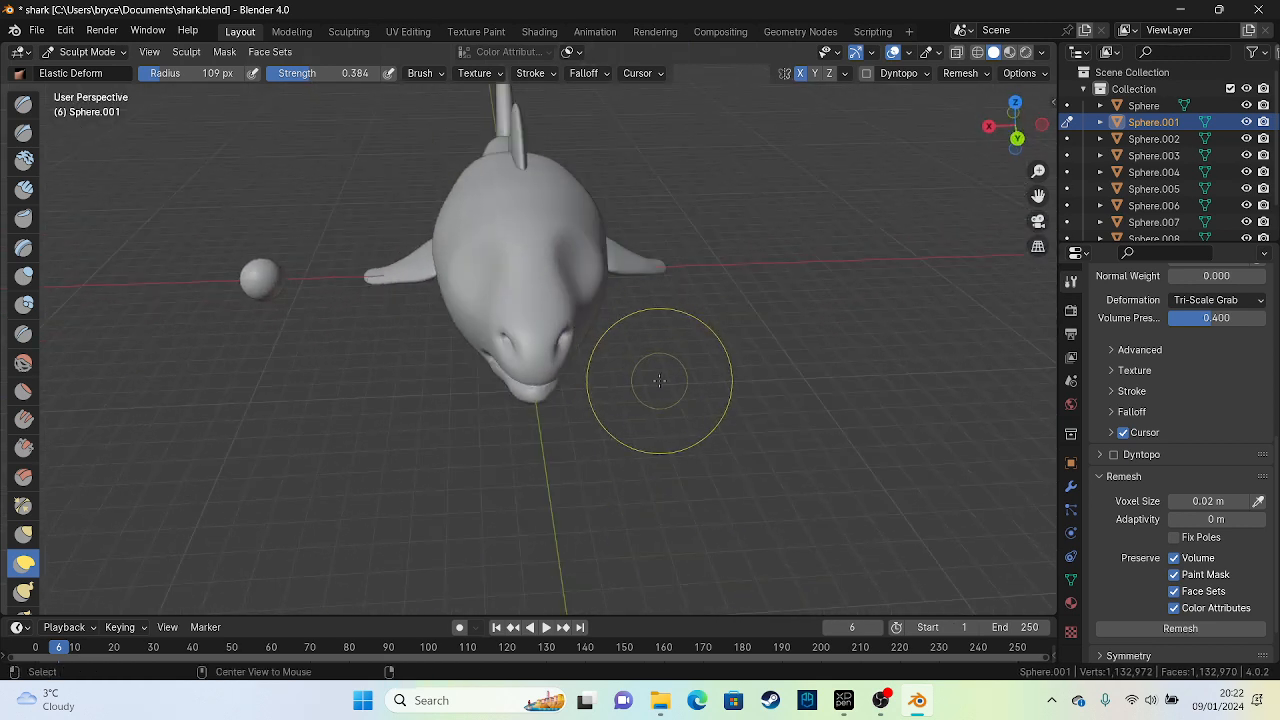
middle_click_drag(630, 482, 638, 388, "alt")
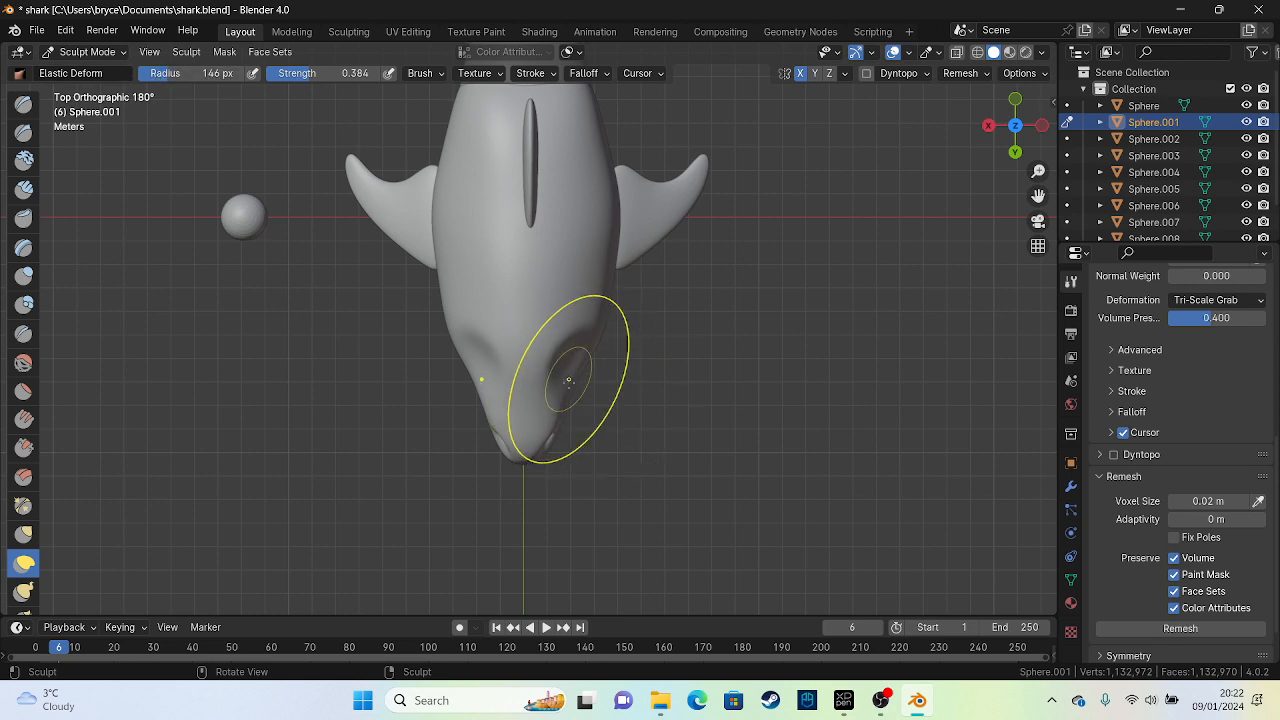
left_click_drag(578, 372, 815, 383)
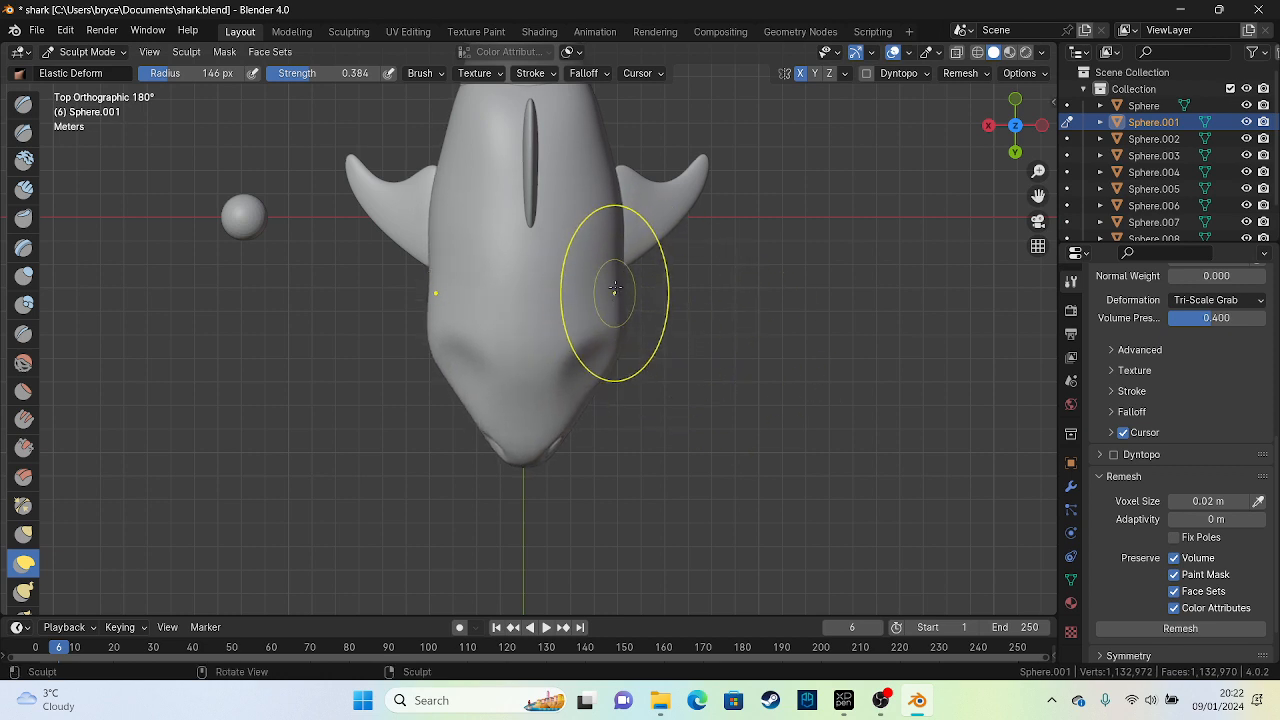
mouse_move(614, 284)
left_mouse_down()
mouse_move(725, 283)
mouse_move(663, 229)
mouse_move(614, 214)
mouse_move(652, 192)
mouse_move(640, 396)
mouse_move(523, 430)
mouse_move(546, 473)
mouse_move(570, 420)
mouse_move(648, 430)
mouse_move(620, 398)
mouse_move(638, 288)
mouse_move(629, 309)
left_mouse_up()
Refine the forehead, back, throat and snout profile in the right view with Elastic Deform at 146 px radius
middle_click_drag(603, 303, 745, 278)
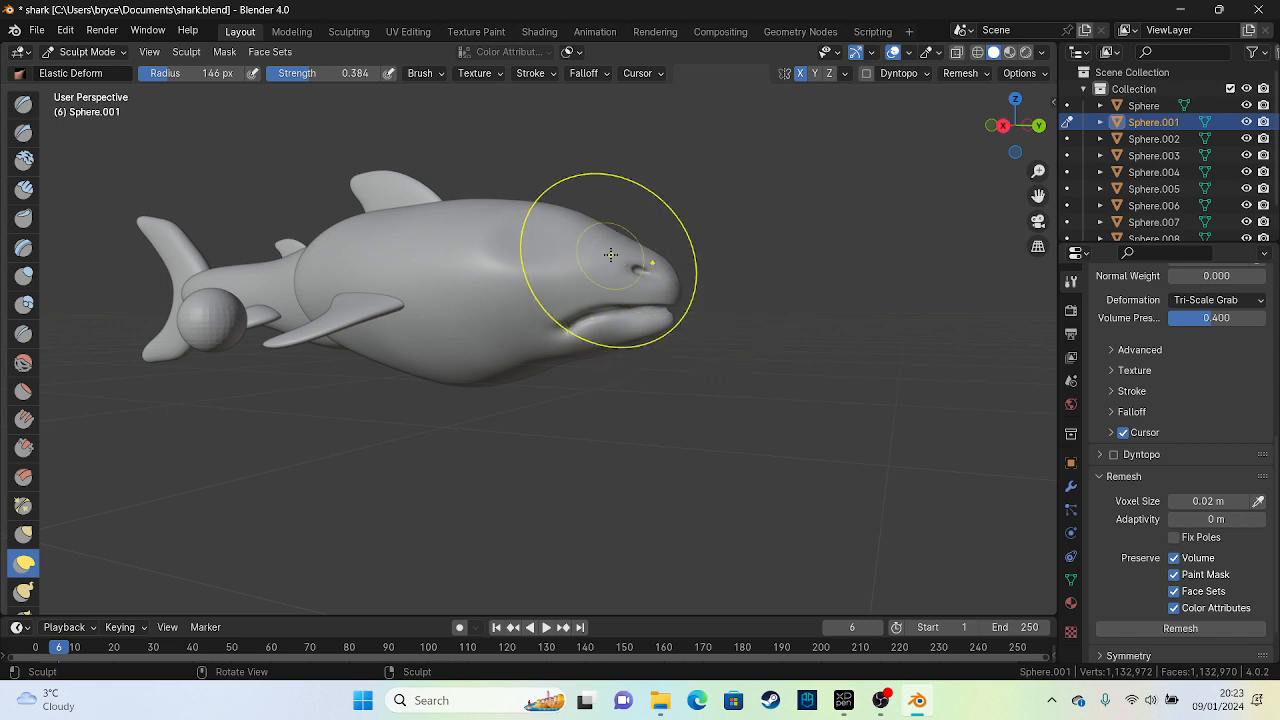
scroll(466, 180, "down", 1, "alt")
middle_click_drag(466, 180, 500, 196, "alt")
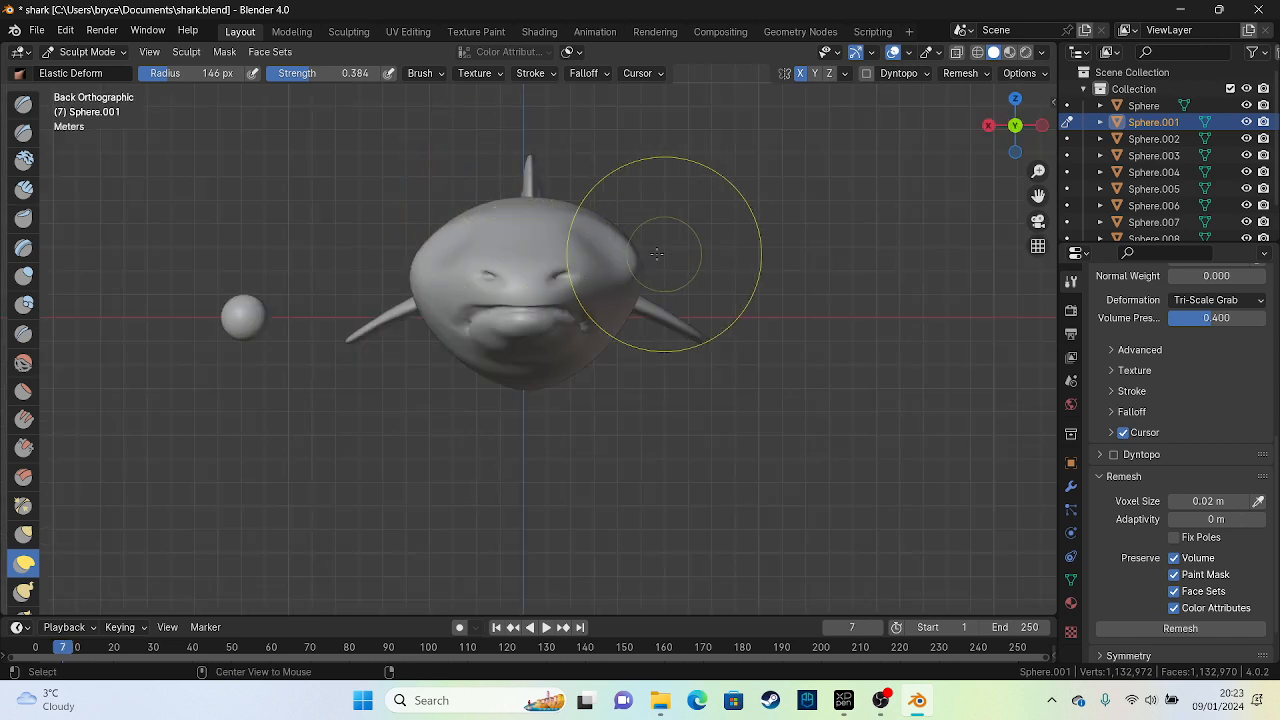
middle_click_drag(606, 254, 450, 242, "alt")
left_click_drag(551, 249, 587, 208)
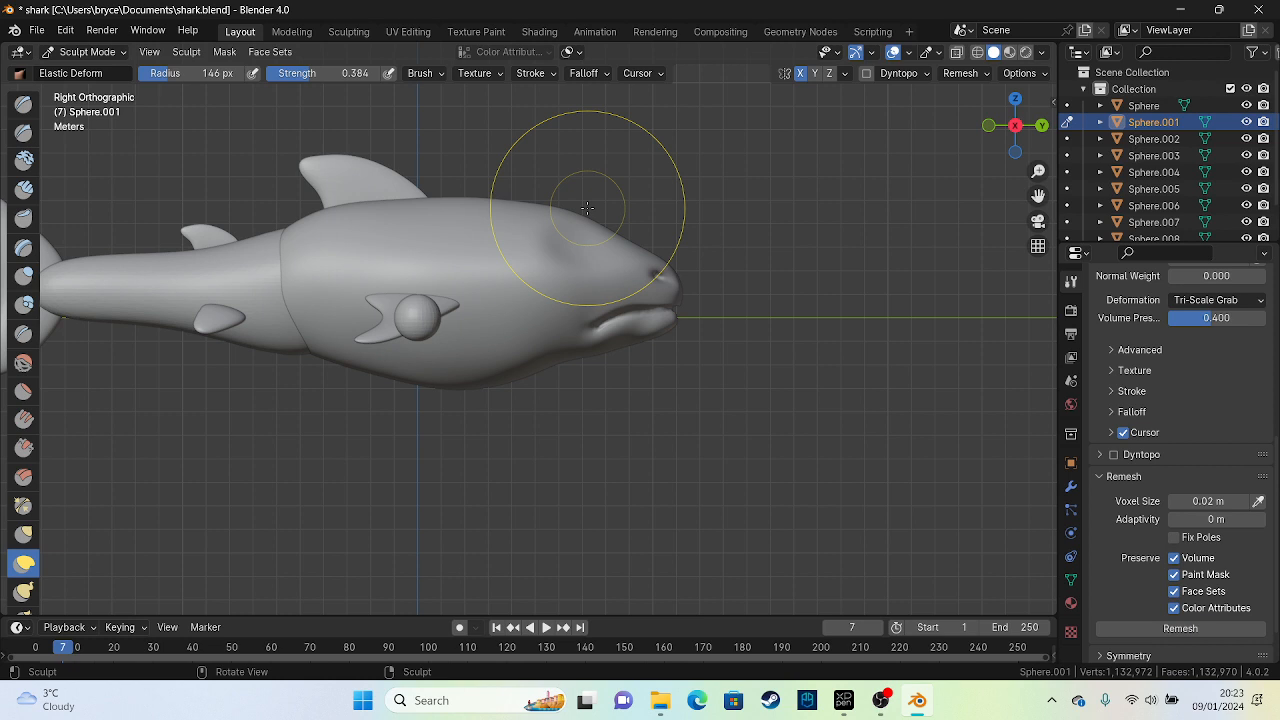
left_click_drag(563, 376, 584, 375)
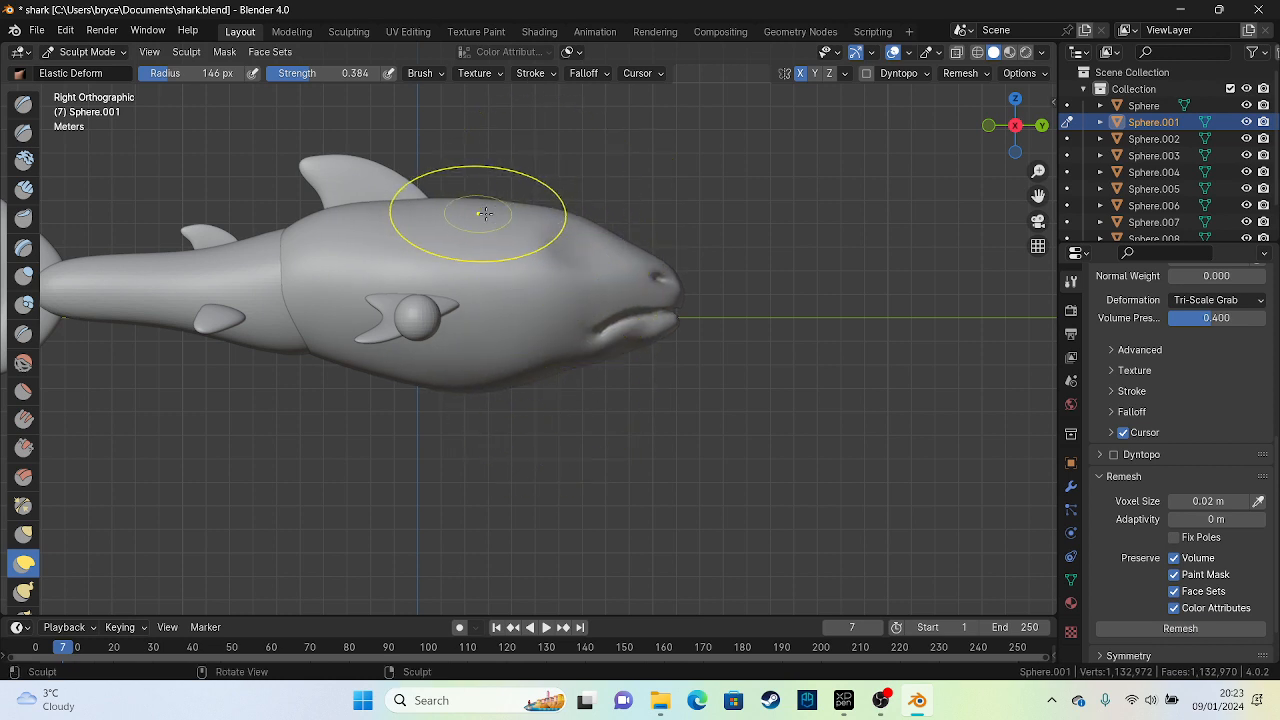
left_click_drag(529, 229, 501, 186)
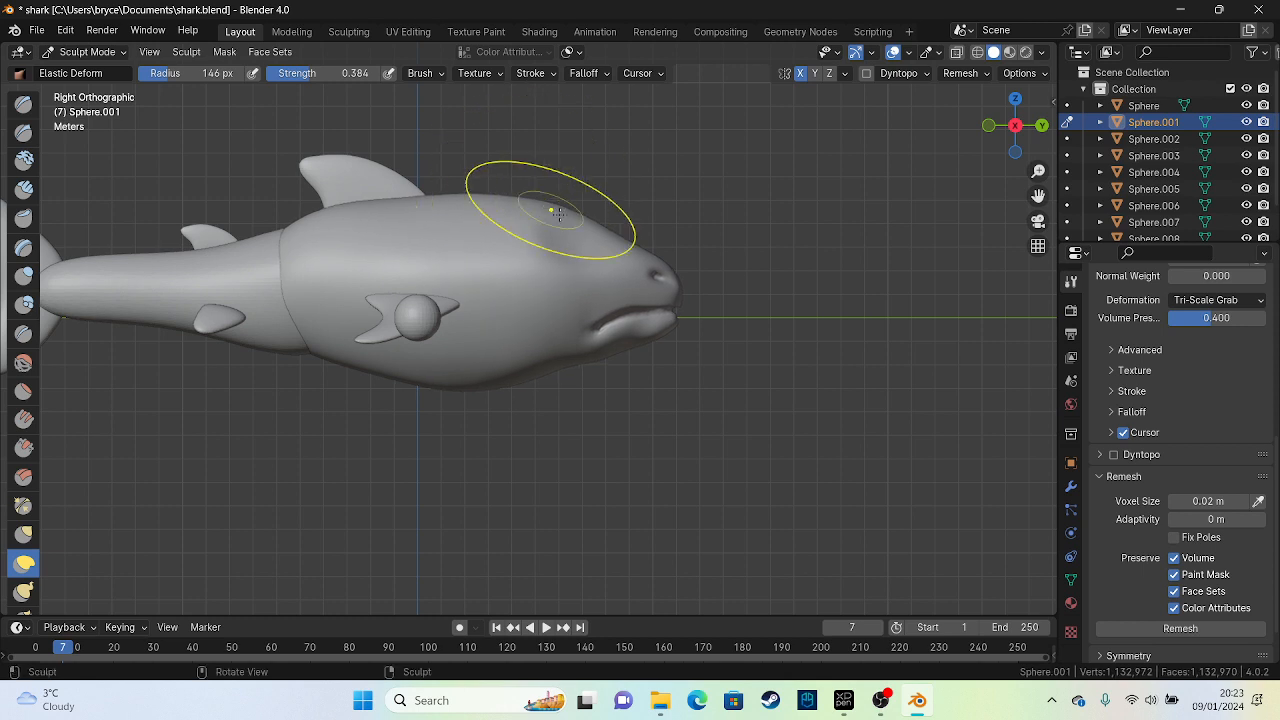
mouse_move(572, 219)
left_mouse_down()
mouse_move(572, 204)
mouse_move(603, 213)
left_mouse_up()
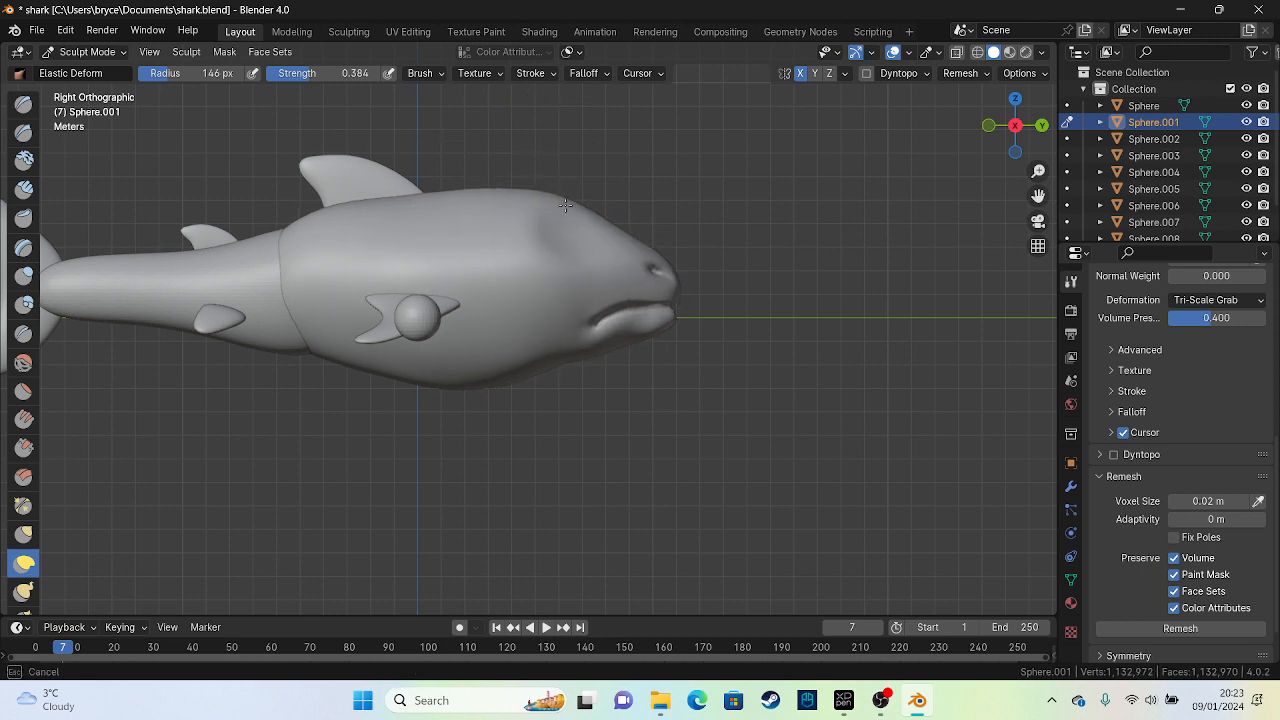
left_click_drag(481, 201, 482, 192)
left_click_drag(660, 293, 668, 289)
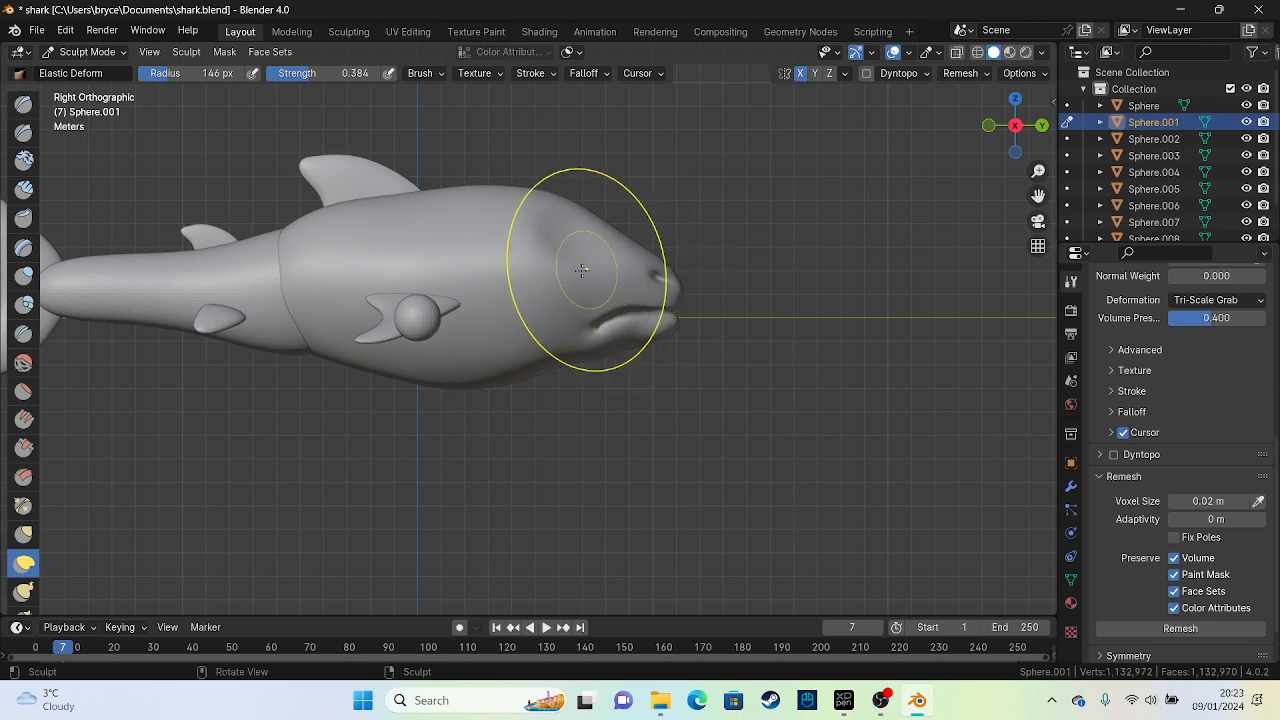
left_click_drag(532, 261, 530, 263)
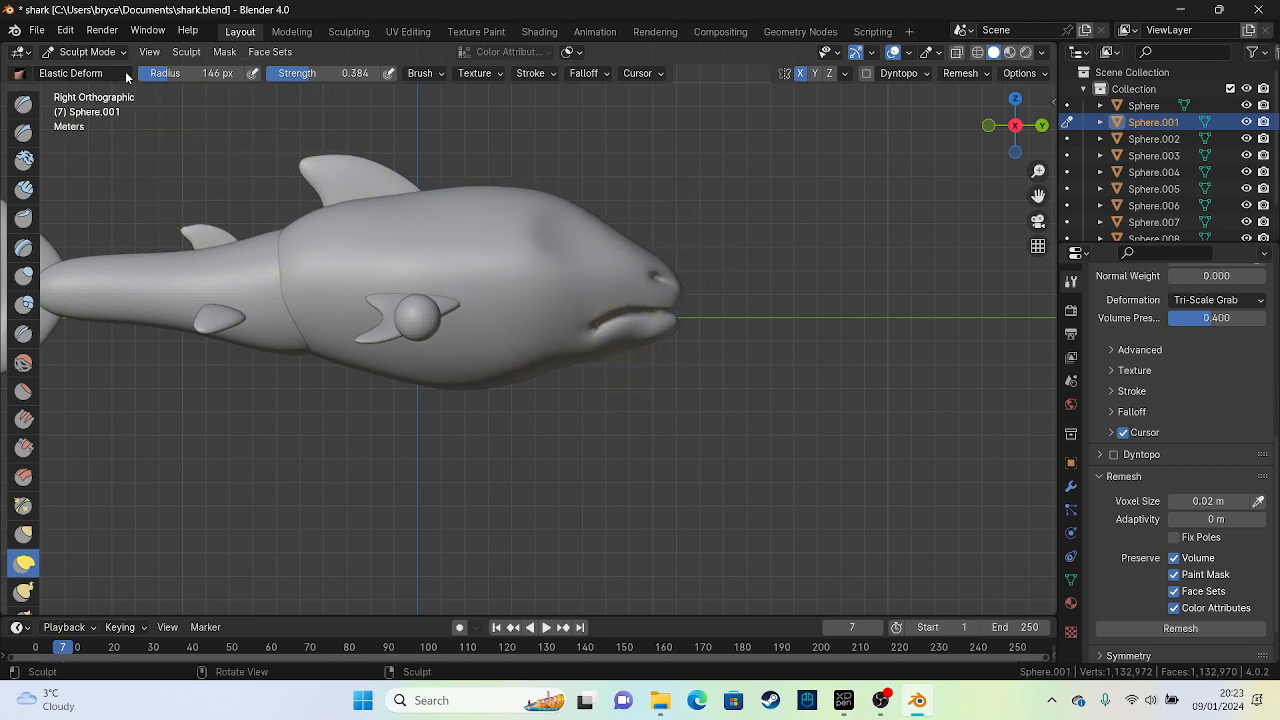
Switch to Object Mode, shorten the front body along the Y axis, and slide it forward along Y
left_click(87, 51)
left_click(108, 70)
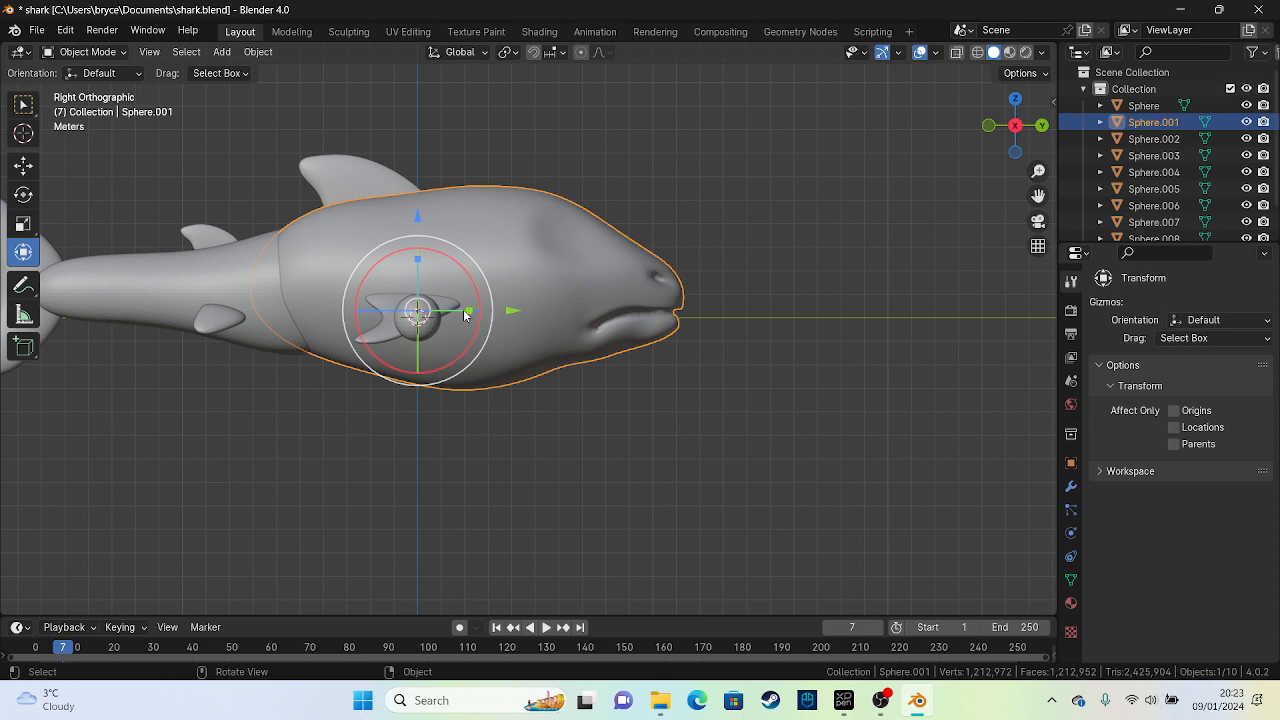
left_click_drag(467, 312, 424, 312)
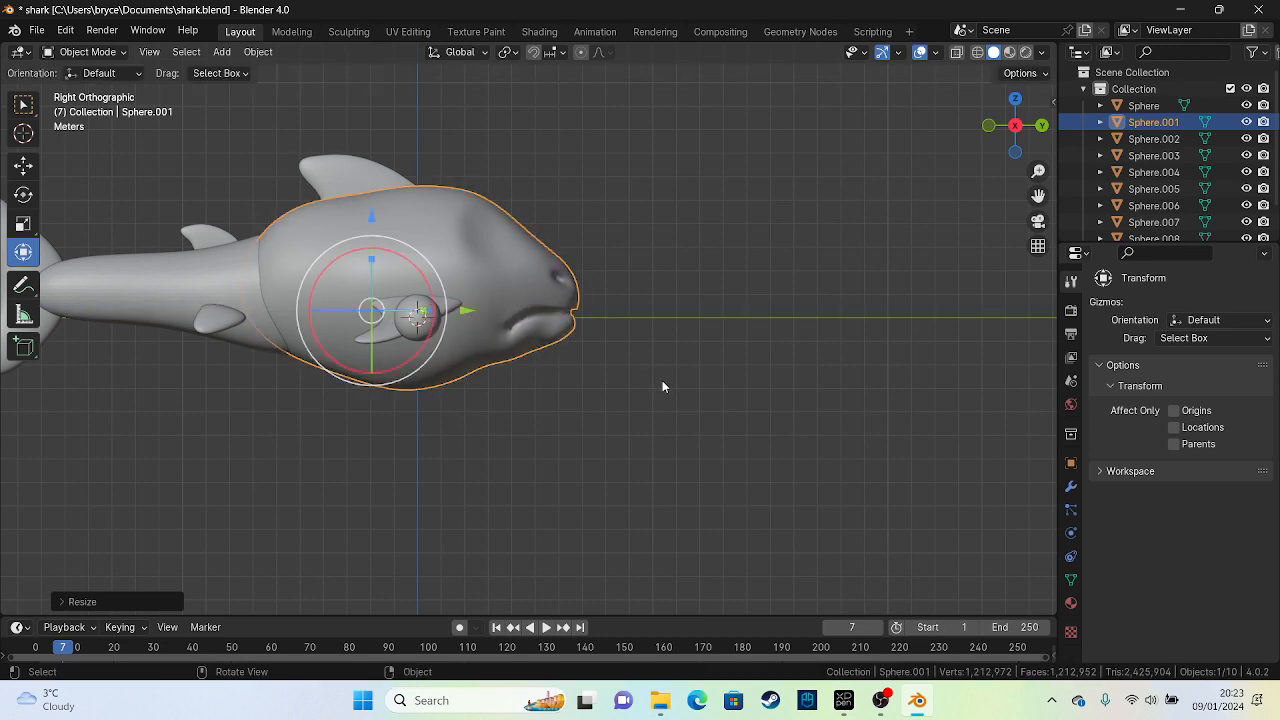
left_click(652, 383)
middle_click_drag(650, 388, 748, 228)
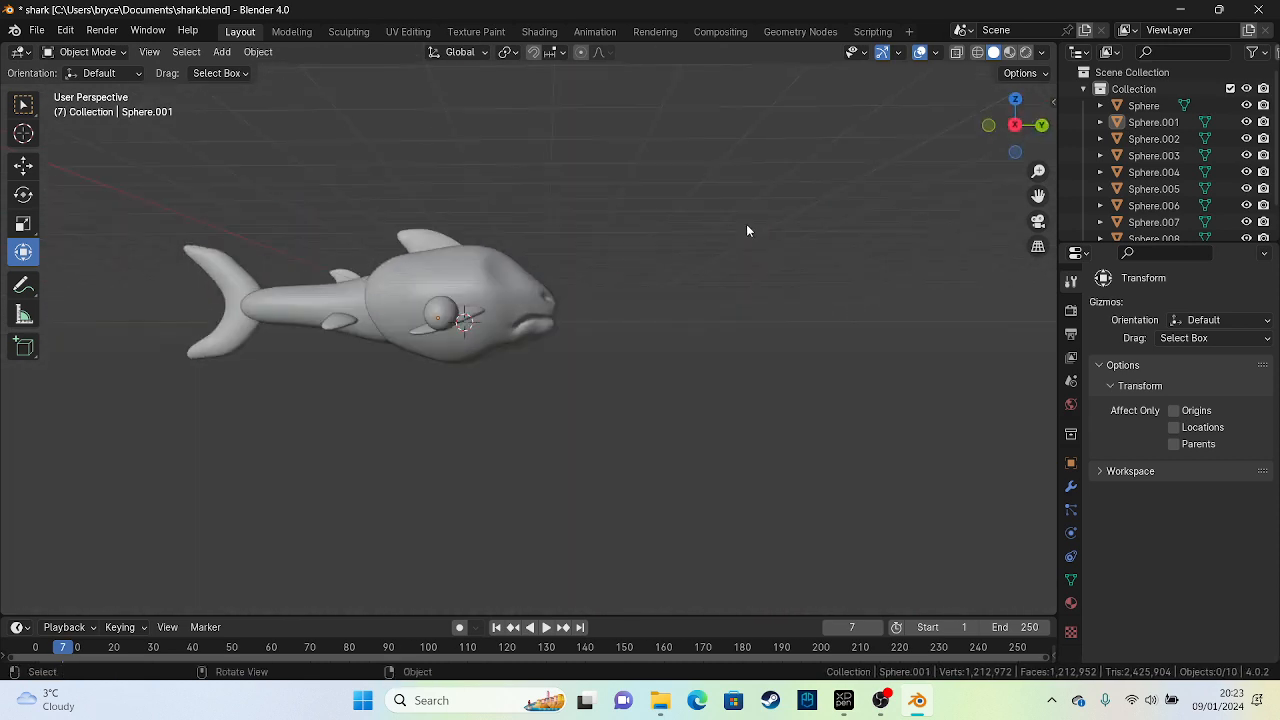
left_click(520, 296)
left_click_drag(491, 320, 553, 319)
Enlarge the main dorsal fin slightly and move it forward along the back in the right view
left_click(420, 240)
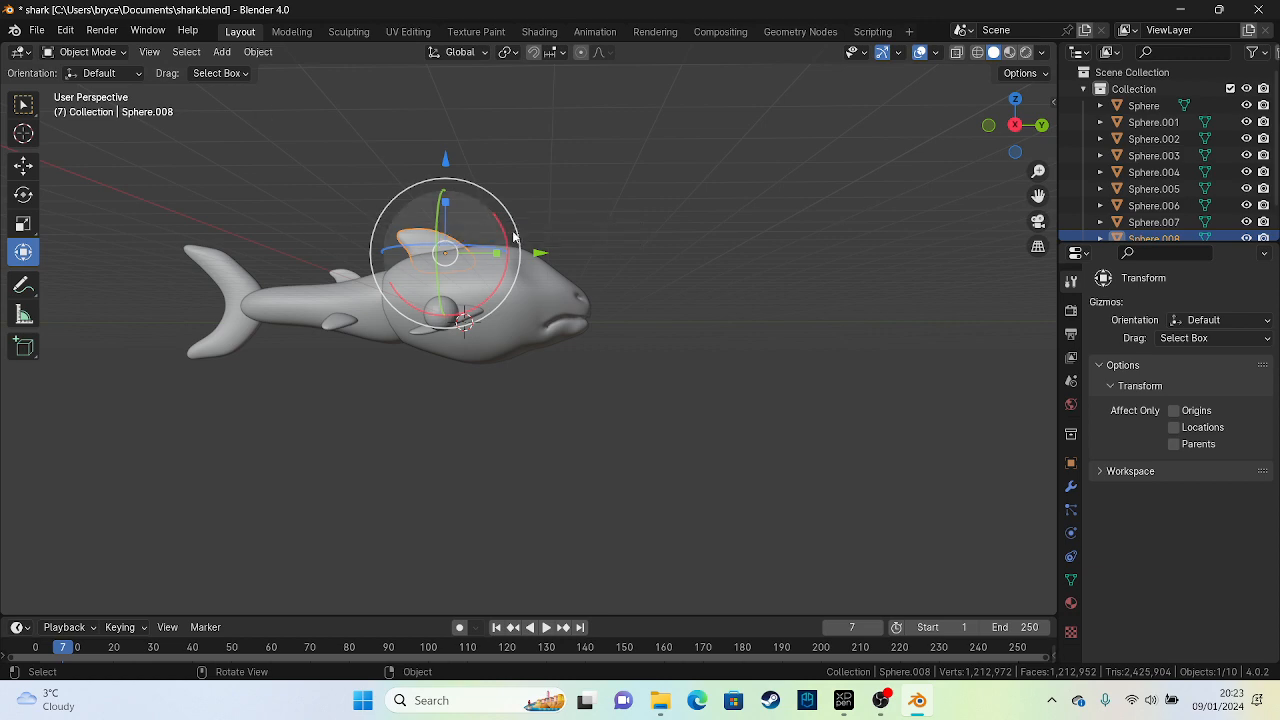
middle_click_drag(518, 316, 406, 407)
middle_click_drag(480, 337, 672, 312, "alt")
scroll(672, 316, "up", 4)
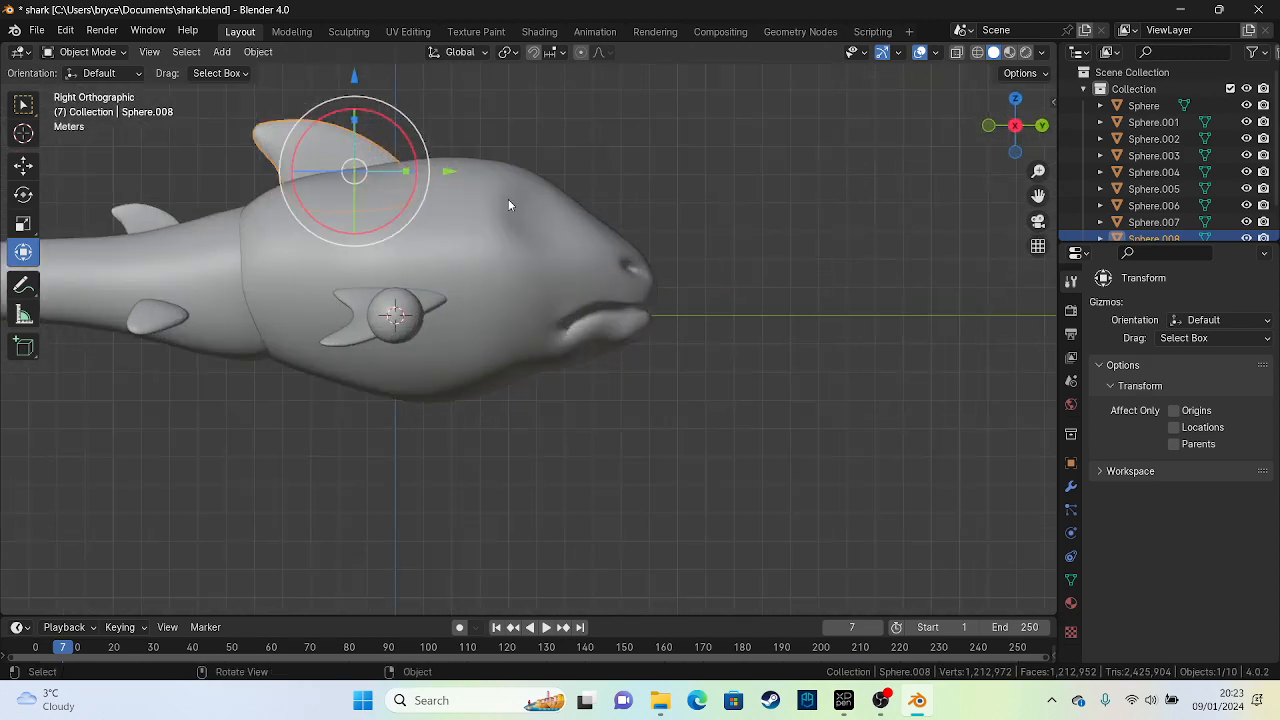
key("s")
left_click(540, 188)
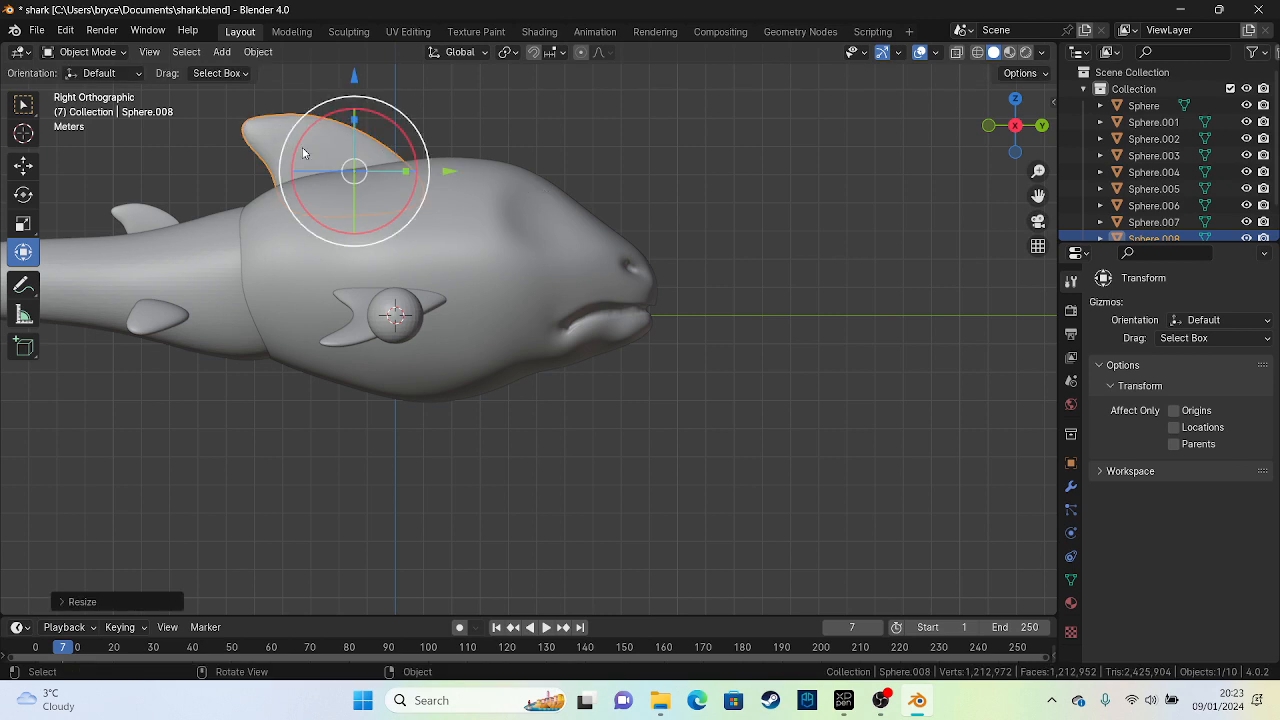
left_click_drag(360, 181, 412, 146)
Select both pectoral fins and scale them up uniformly together in the top view, keeping their bases against the body
left_click(362, 305)
middle_click_drag(362, 305, 662, 295)
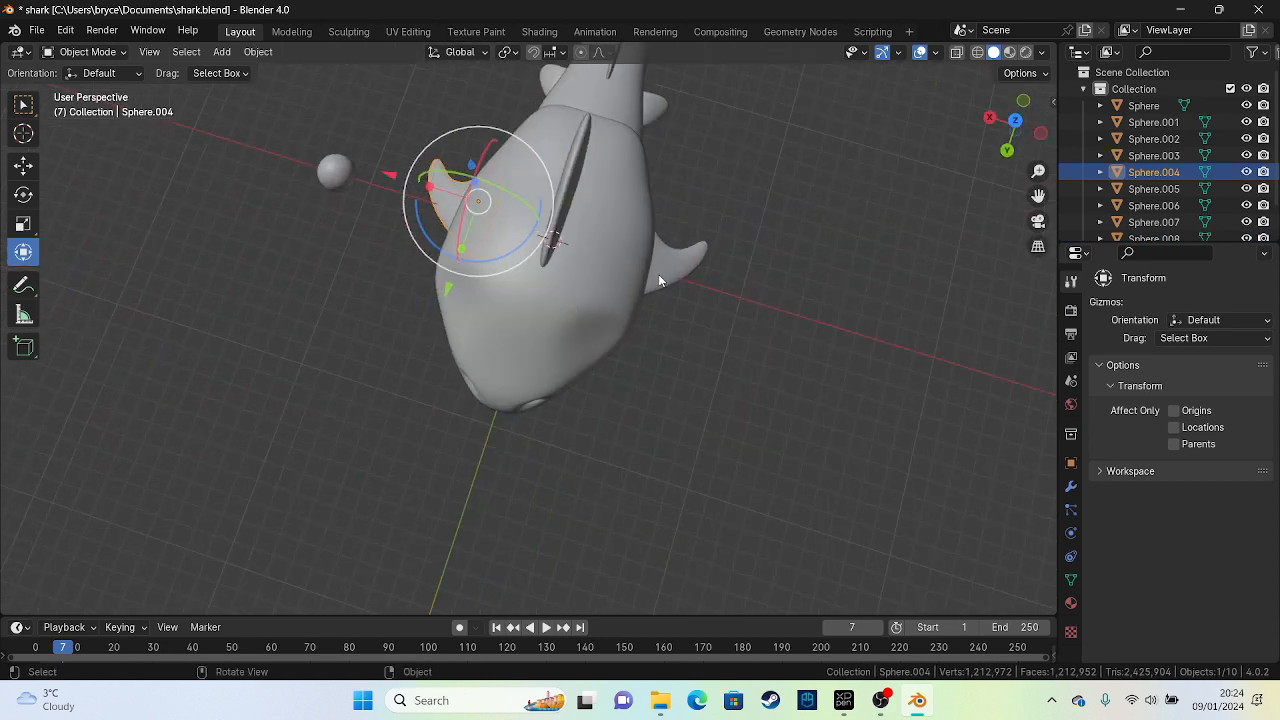
left_click(652, 271, "shift")
left_click(657, 264, "shift")
left_click(686, 260, "shift")
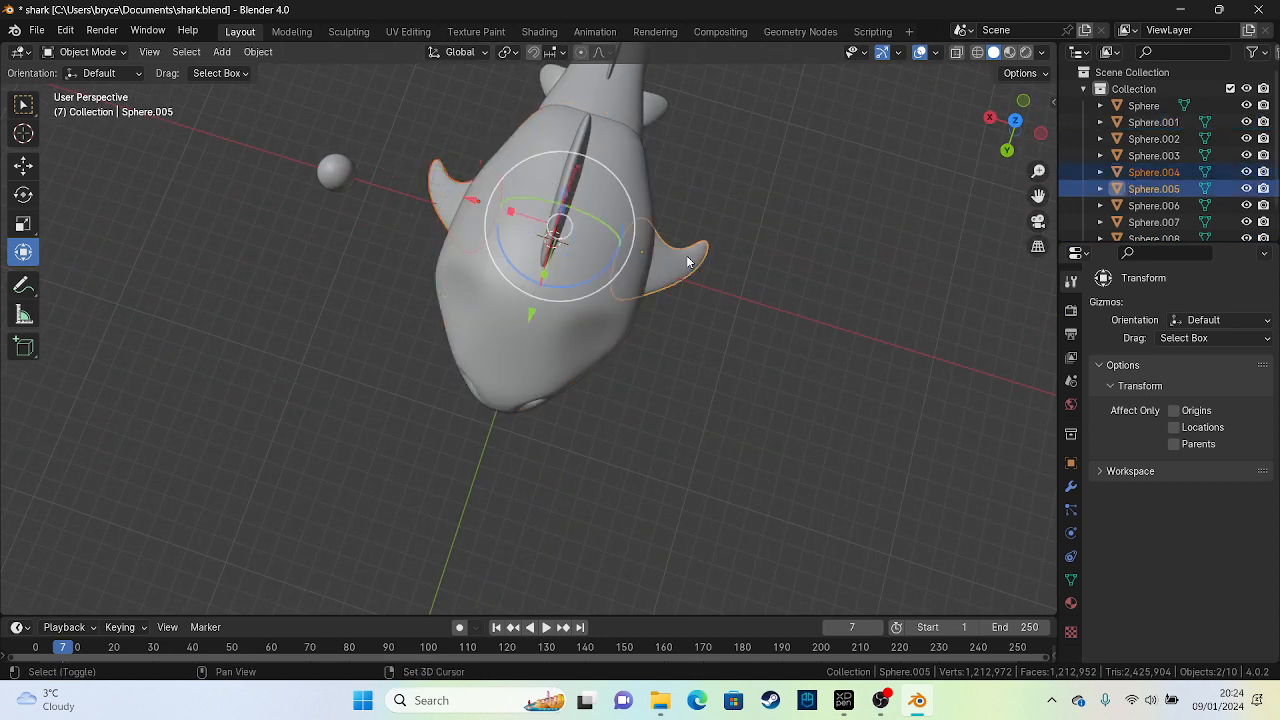
middle_click_drag(552, 364, 394, 481, "alt")
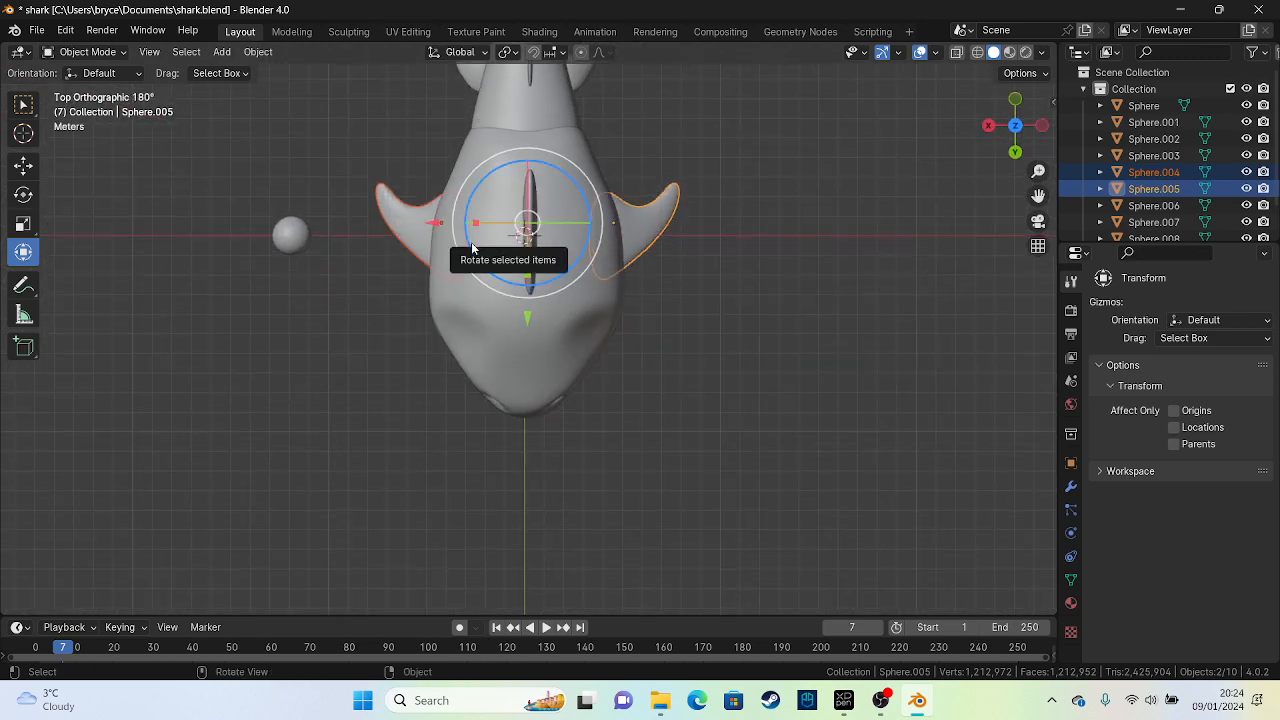
key("s")
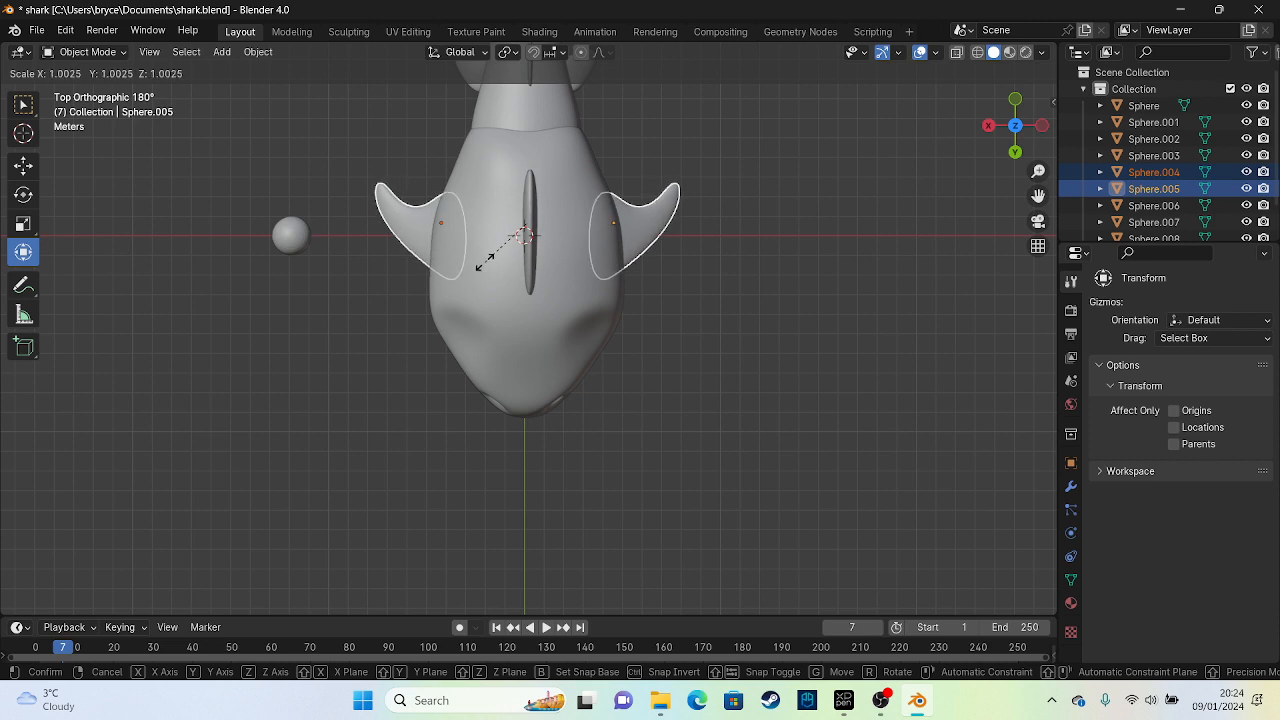
left_click(486, 262)
key("s")
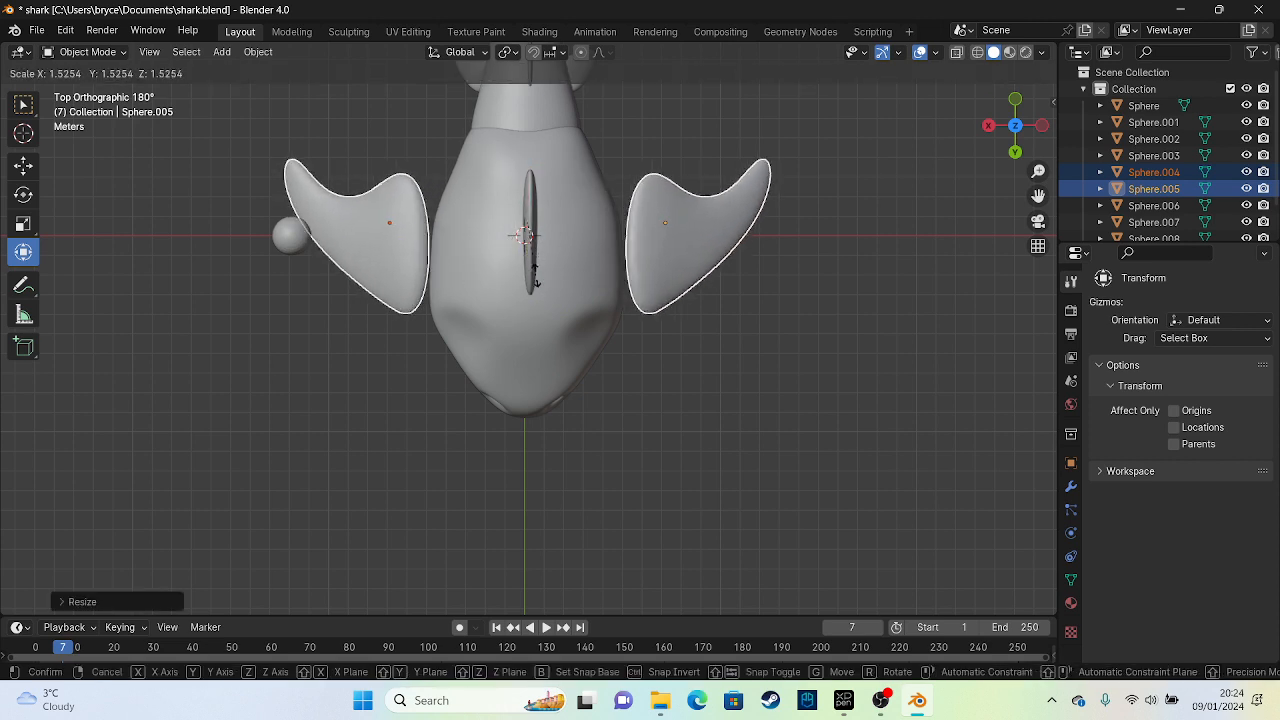
left_click(576, 258)
key("s")
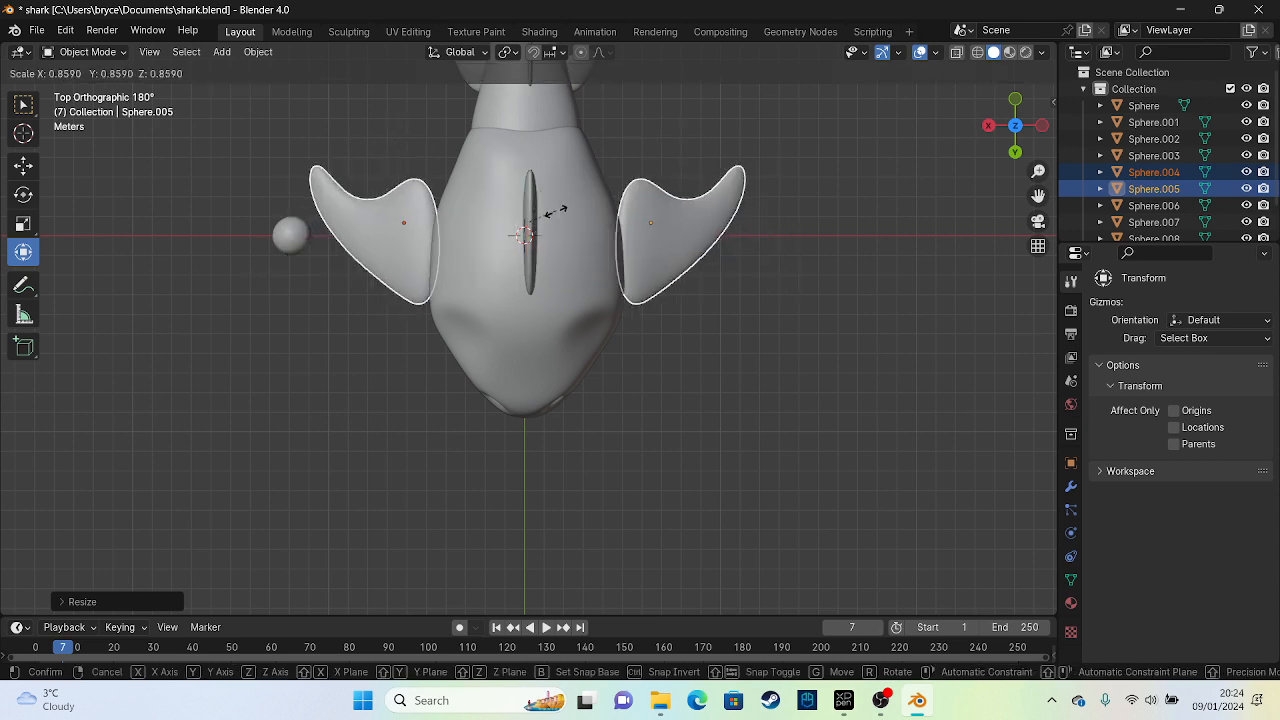
left_click(543, 222)
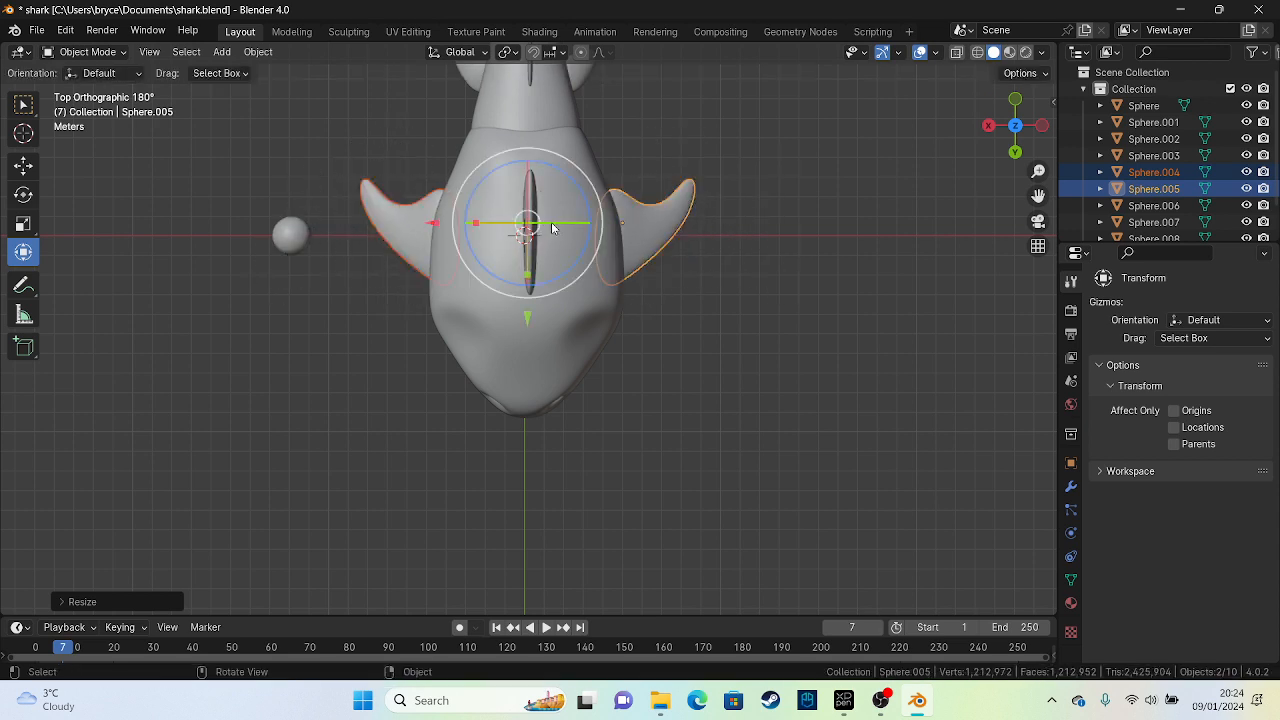
key("s")
right_click(549, 230)
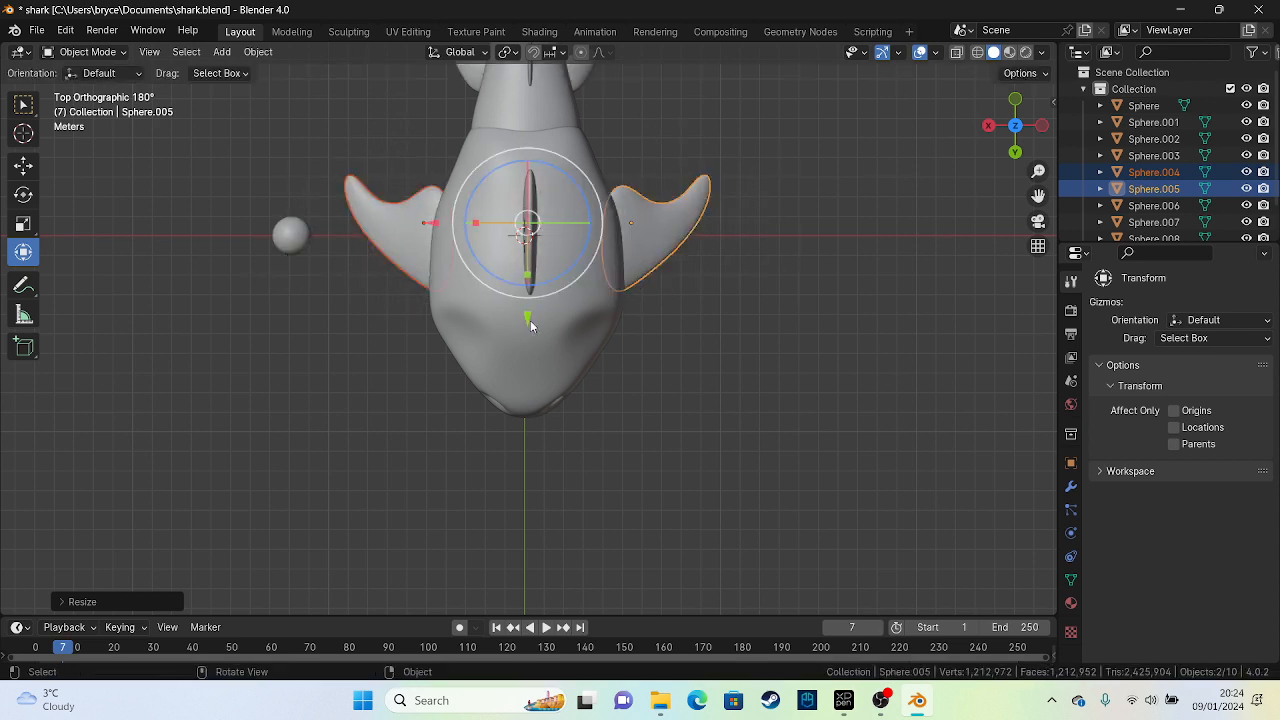
Move both pectoral fins slightly forward along the Y axis and deselect them
left_click_drag(530, 320, 523, 338)
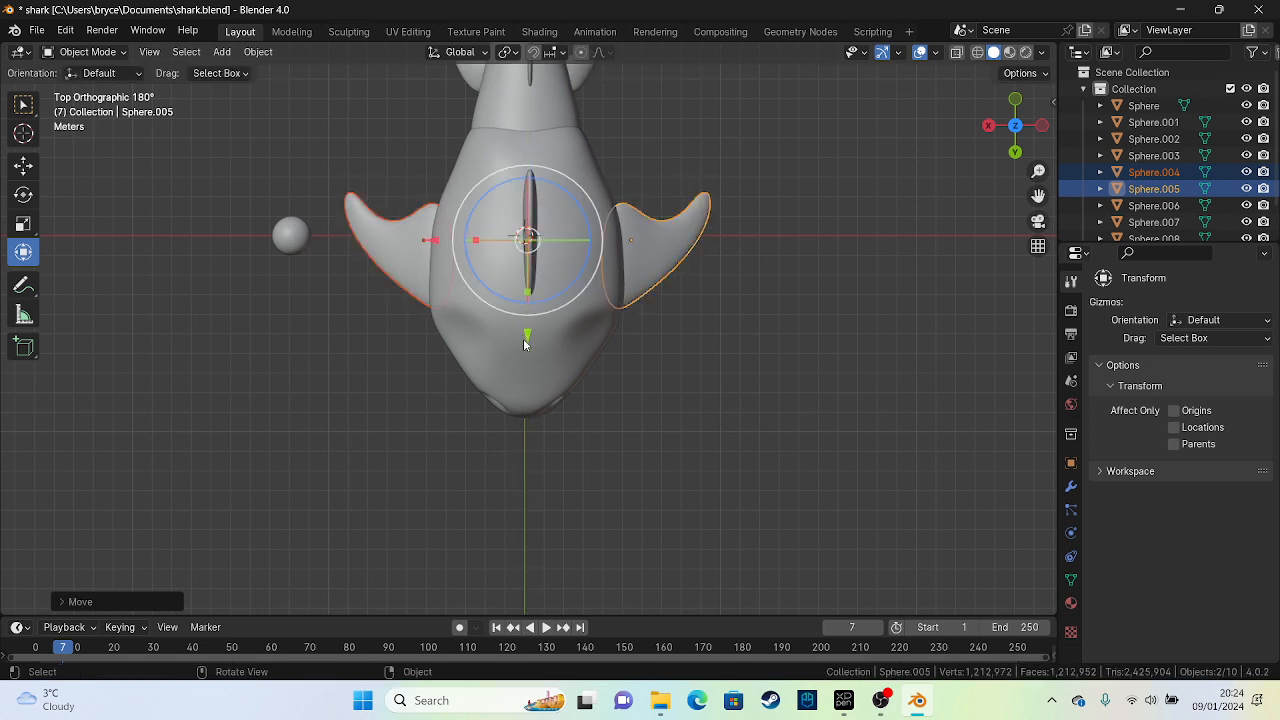
middle_click_drag(654, 437, 594, 400)
left_click(678, 369)
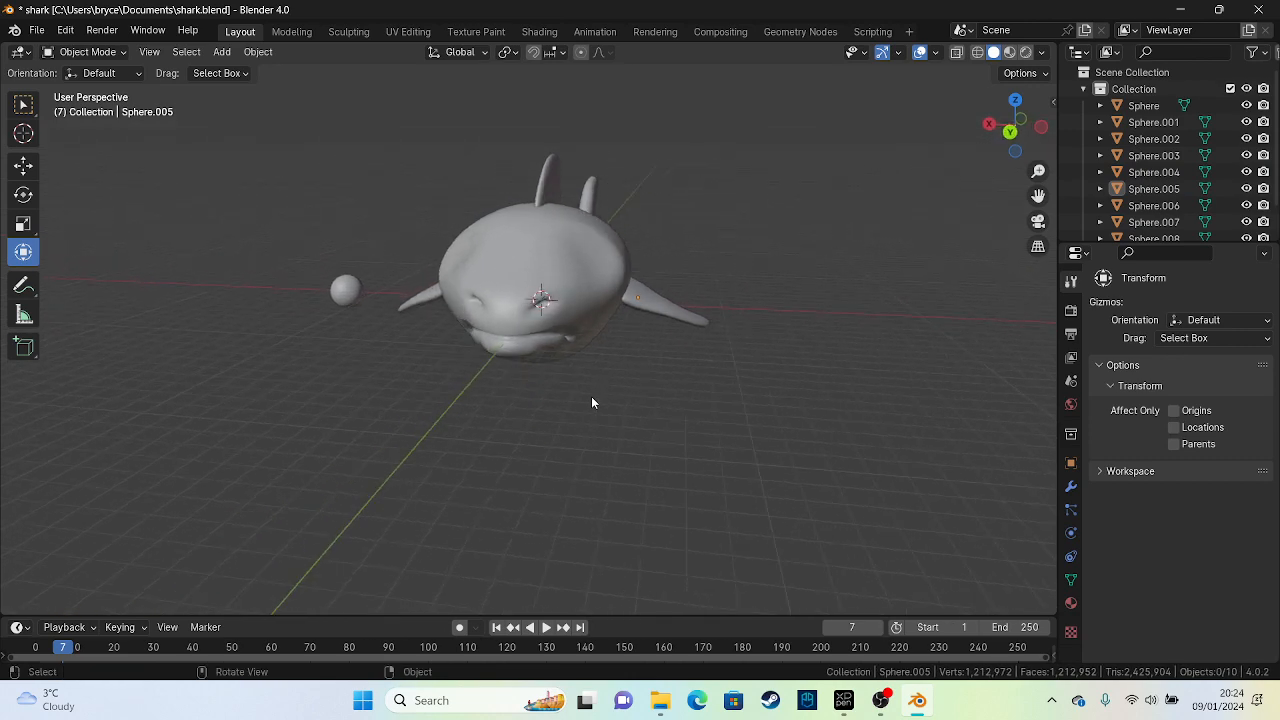
Enter Sculpt Mode on the shark's front body and reshape the top and sides of the head with Elastic Deform
key("ctrl+KP_1")
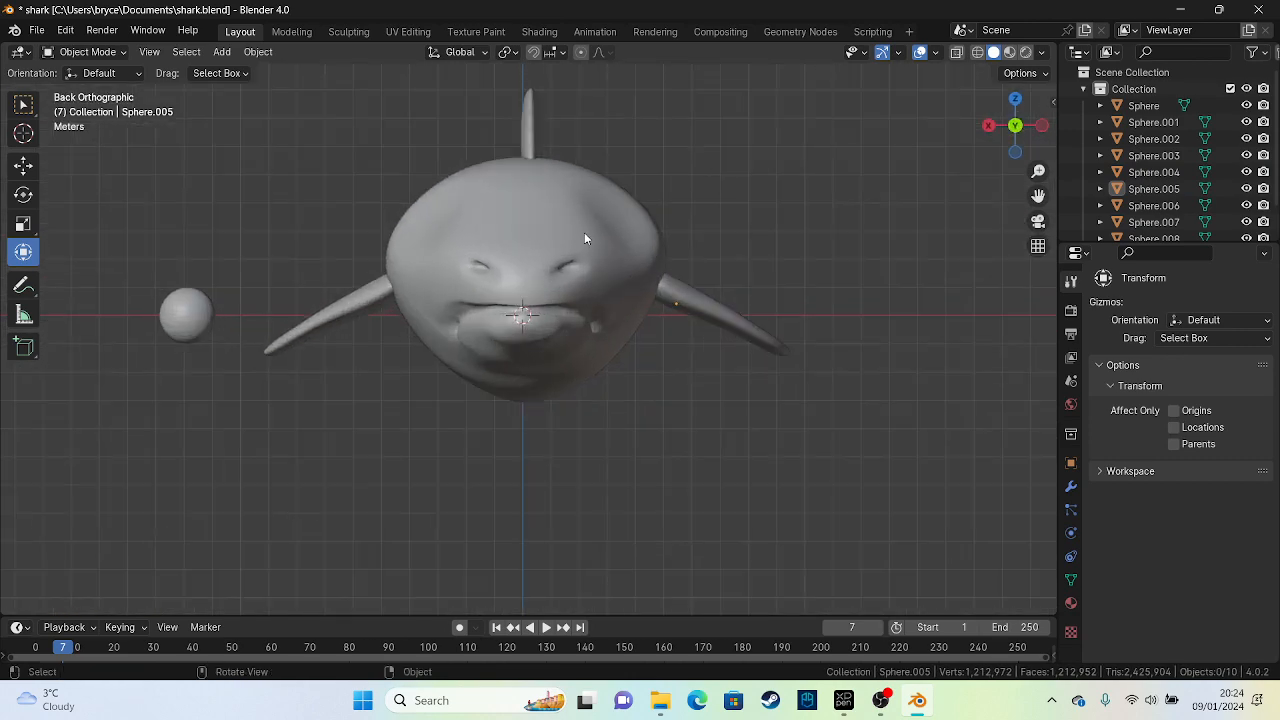
left_click(455, 243)
left_click(88, 51)
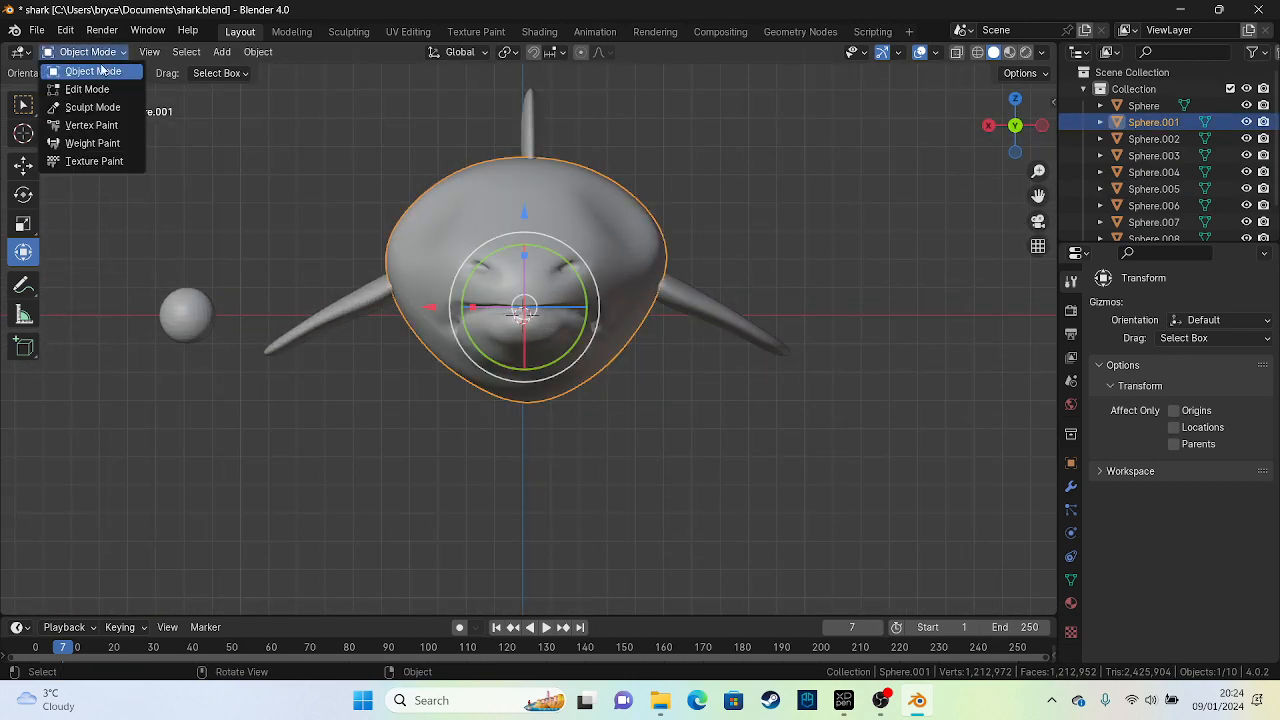
left_click(90, 104)
middle_click_drag(110, 137, 390, 250)
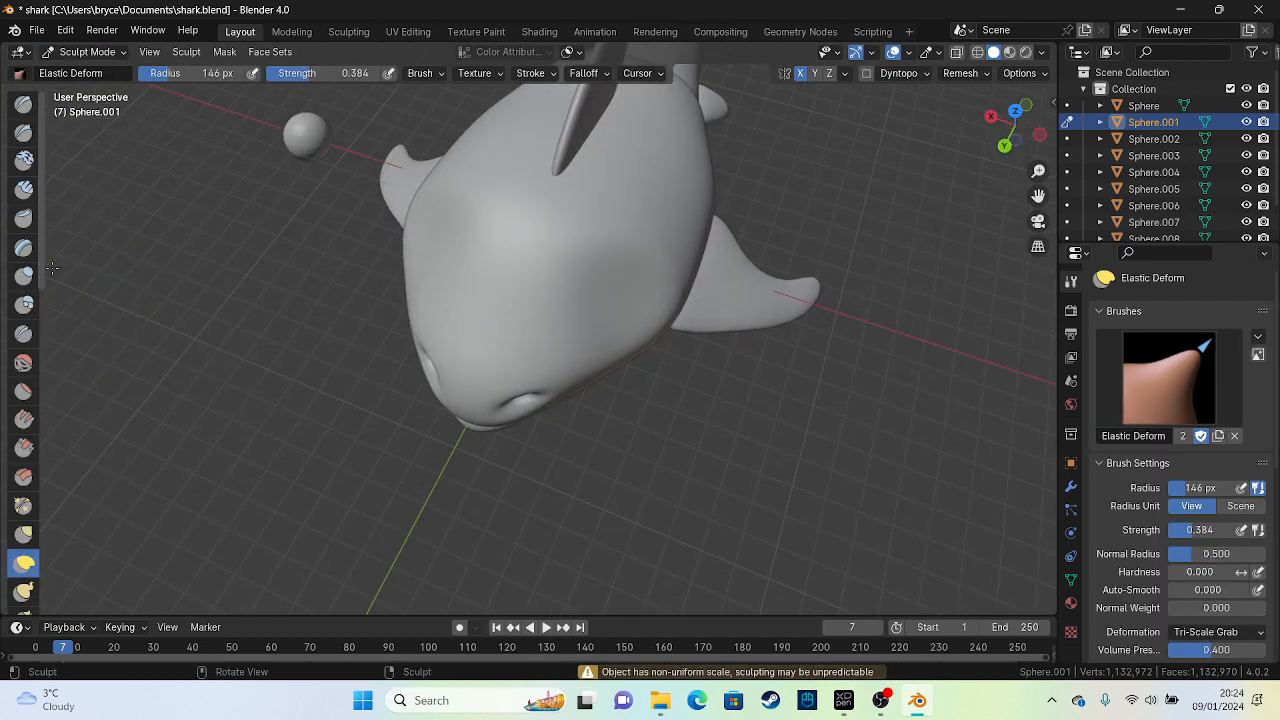
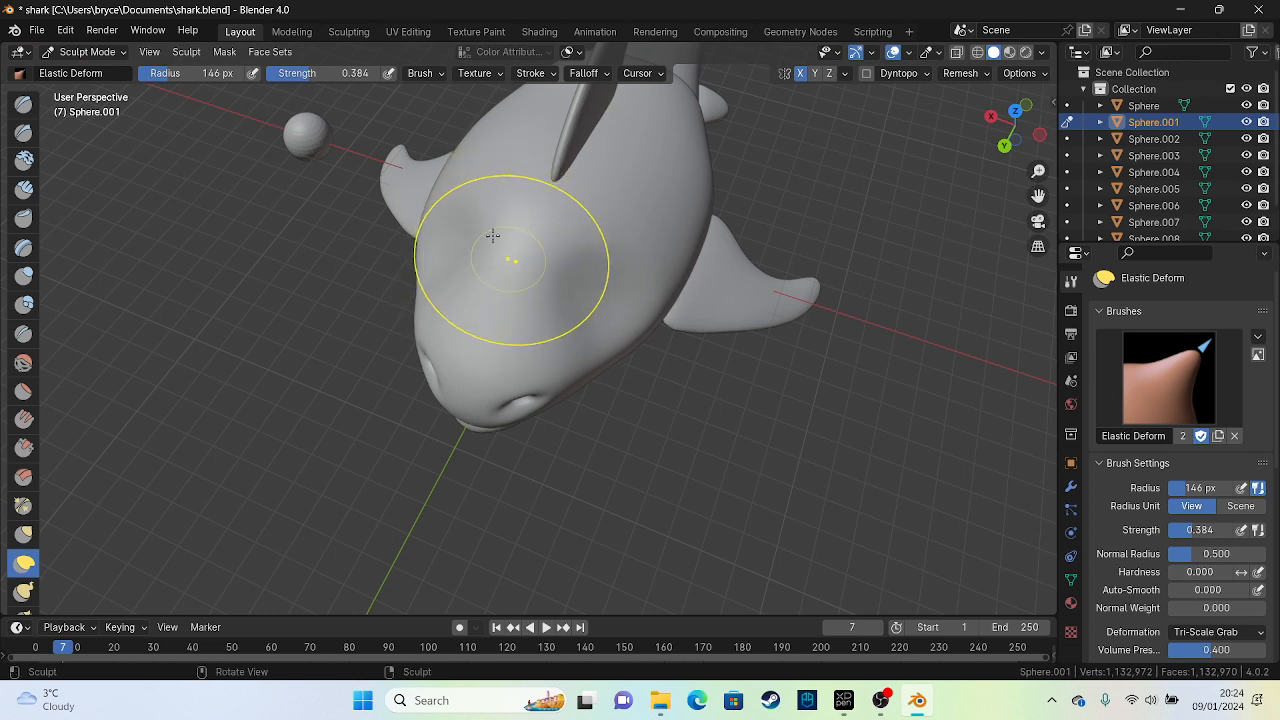
left_click_drag(491, 234, 514, 128)
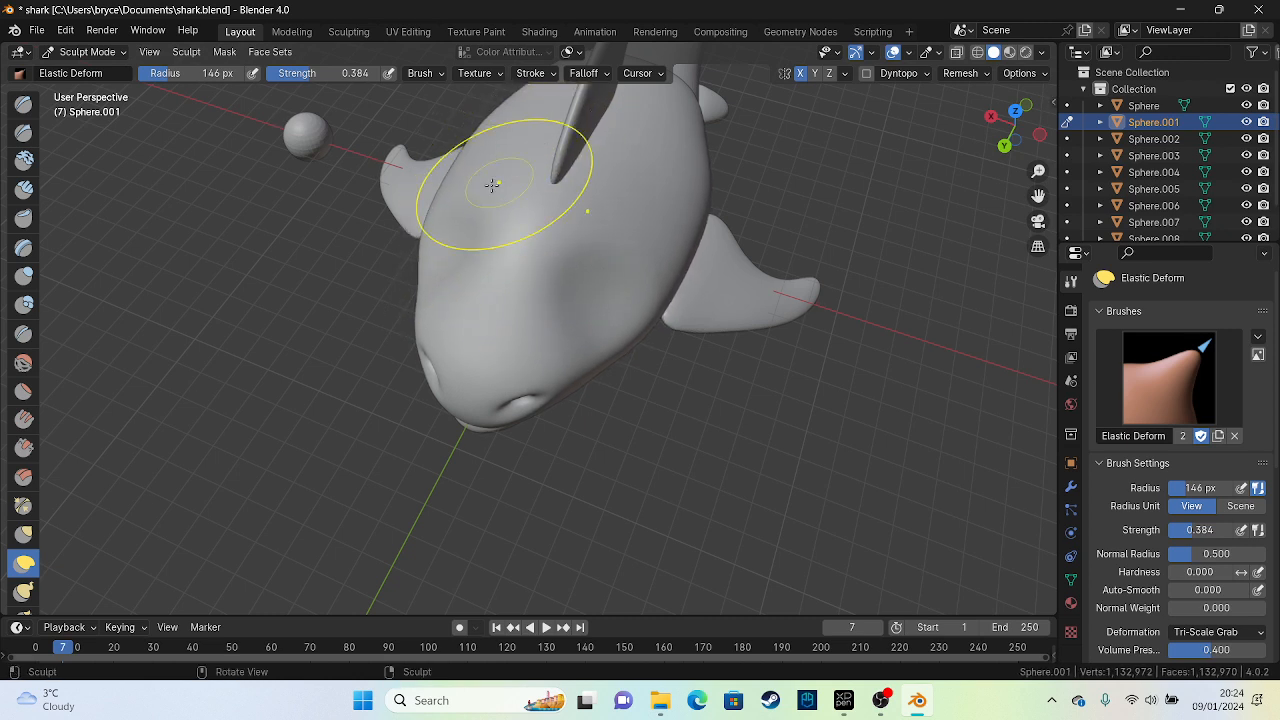
left_click_drag(424, 213, 421, 205)
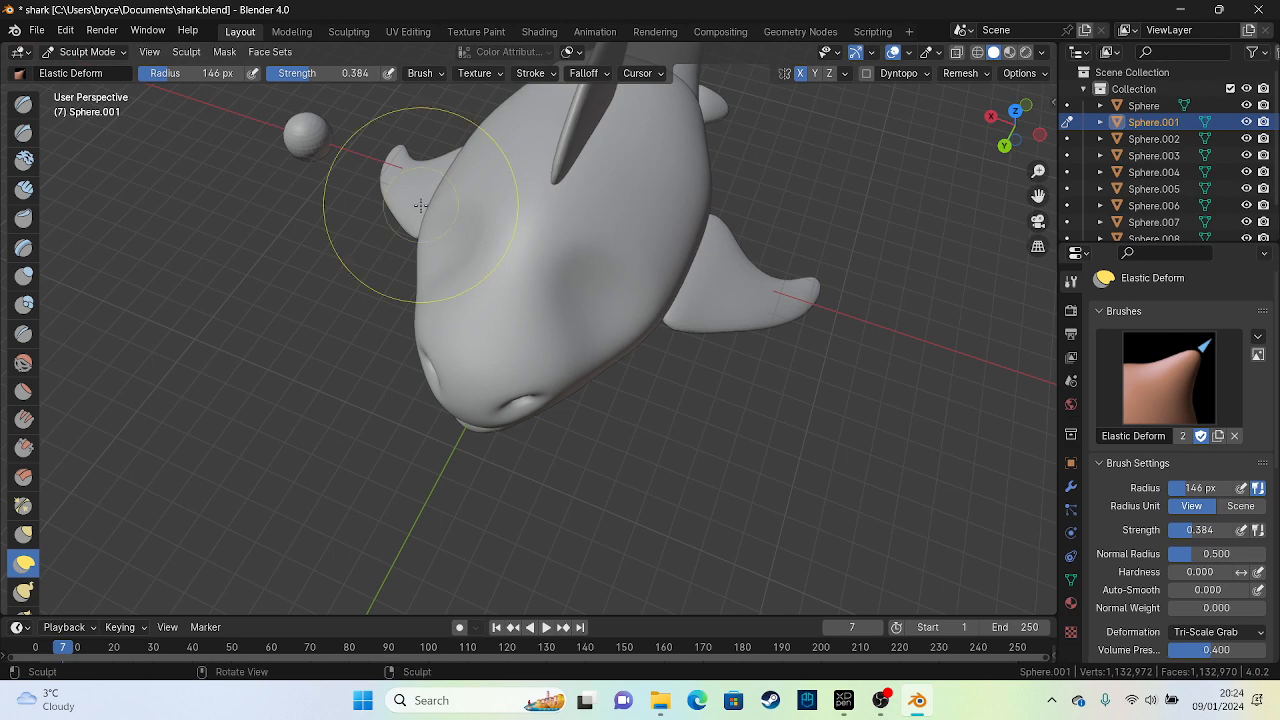
mouse_move(503, 180)
middle_mouse_down()
mouse_move(763, 158)
mouse_move(750, 160)
middle_mouse_up()
mouse_move(559, 219)
left_mouse_down()
mouse_move(555, 284)
mouse_move(535, 235)
left_mouse_up()
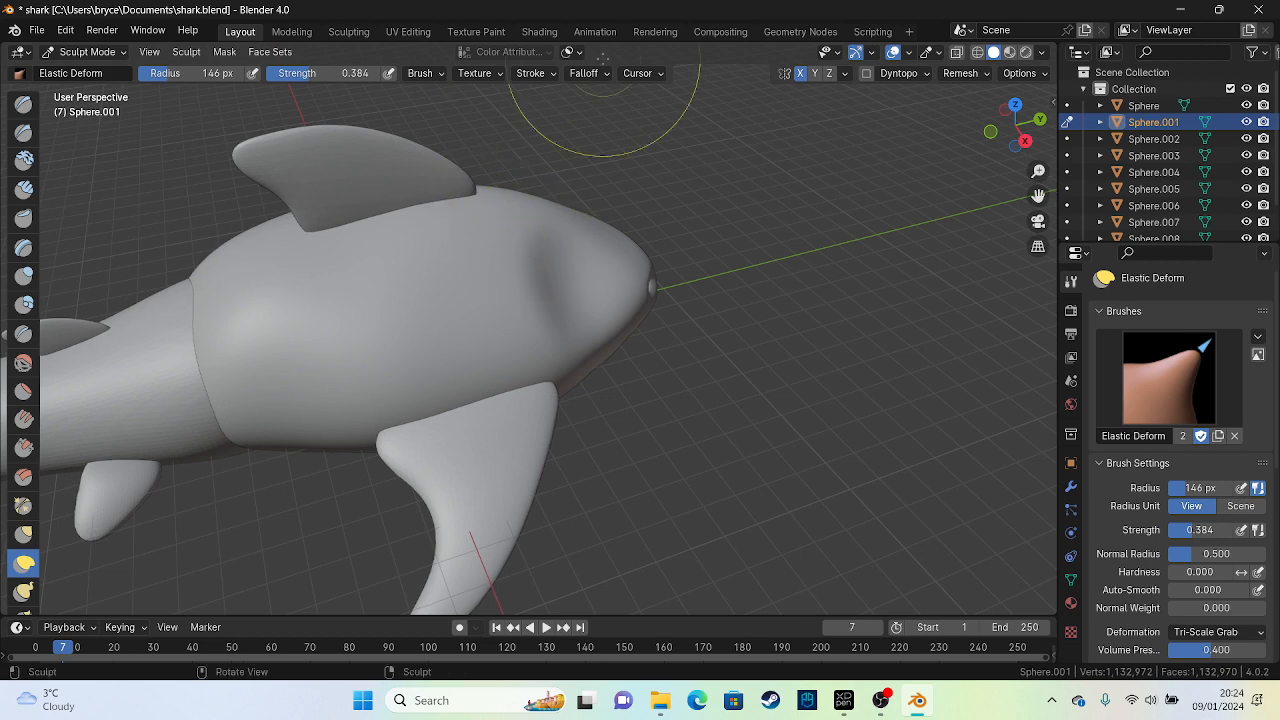
Remesh the front body at a voxel size of 0.02 m
scroll(1262, 450, "down", 3)
scroll(1258, 500, "up", 3)
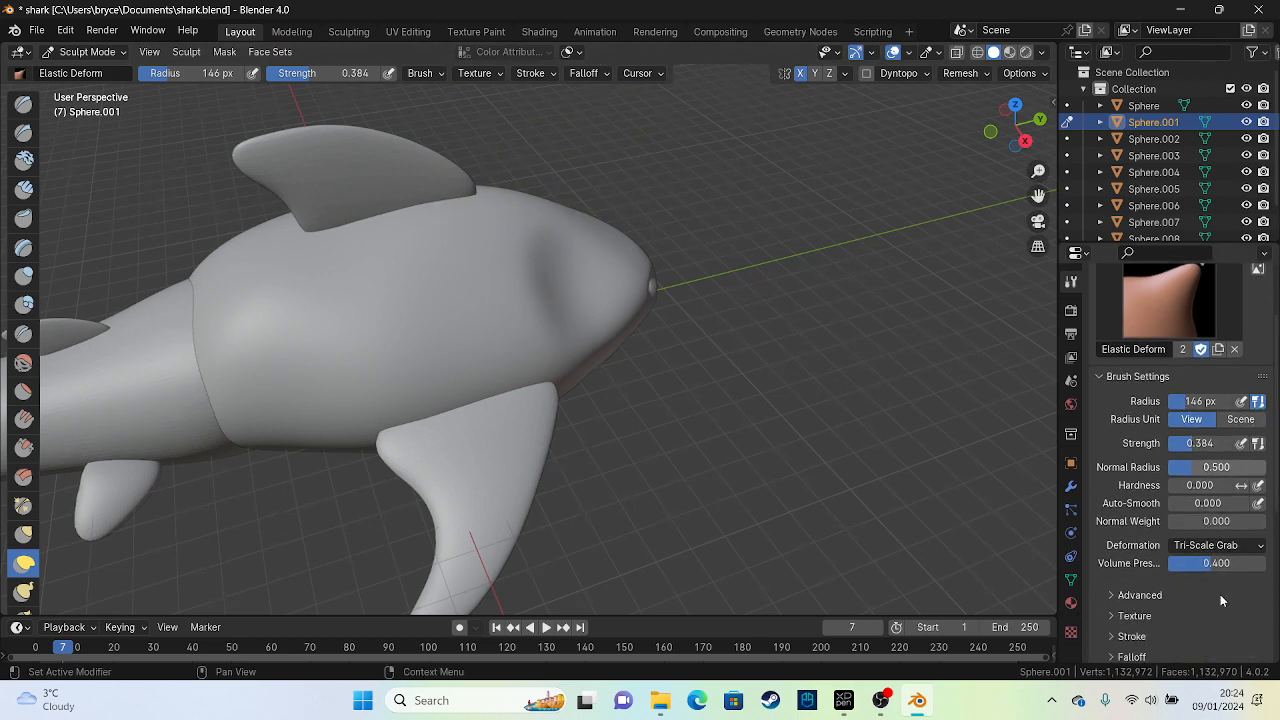
scroll(1252, 637, "down", 10)
left_click(1204, 578)
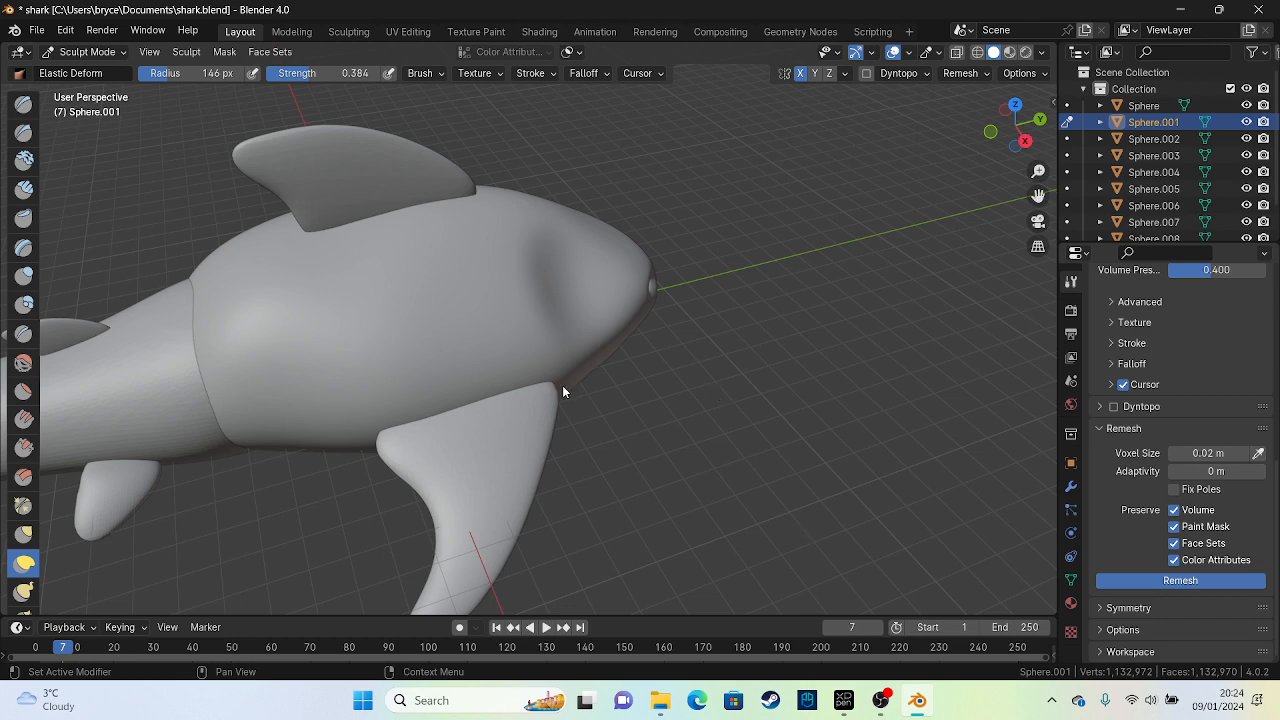
Pull the top of the head upward and adjust its upper sides in the back view with Elastic Deform
middle_click_drag(562, 385, 586, 266)
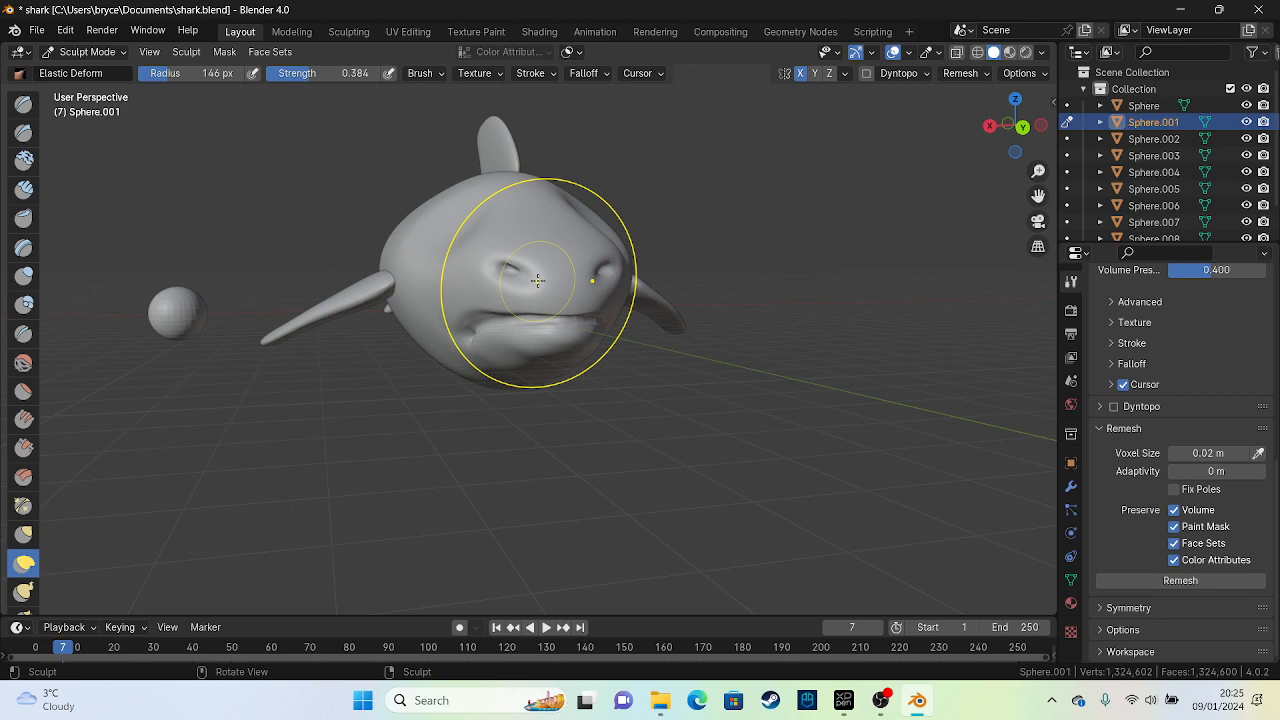
middle_click_drag(554, 303, 551, 366, "alt")
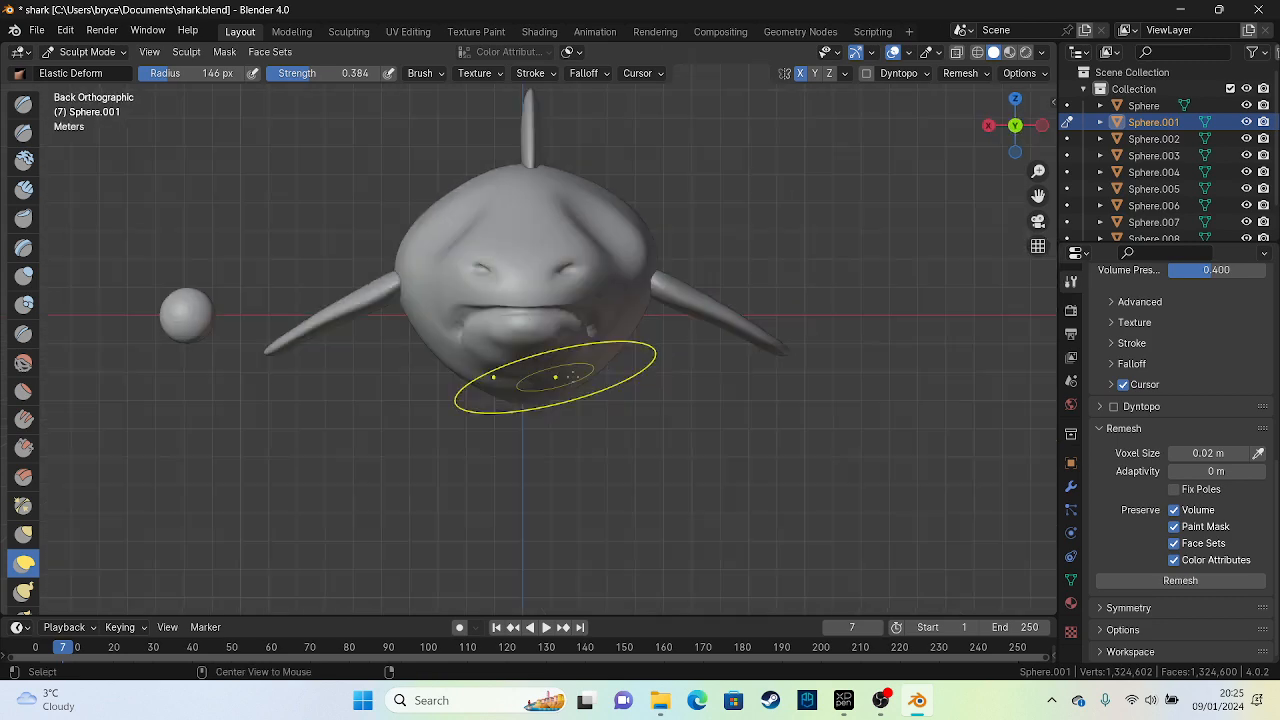
left_click_drag(523, 200, 533, 160)
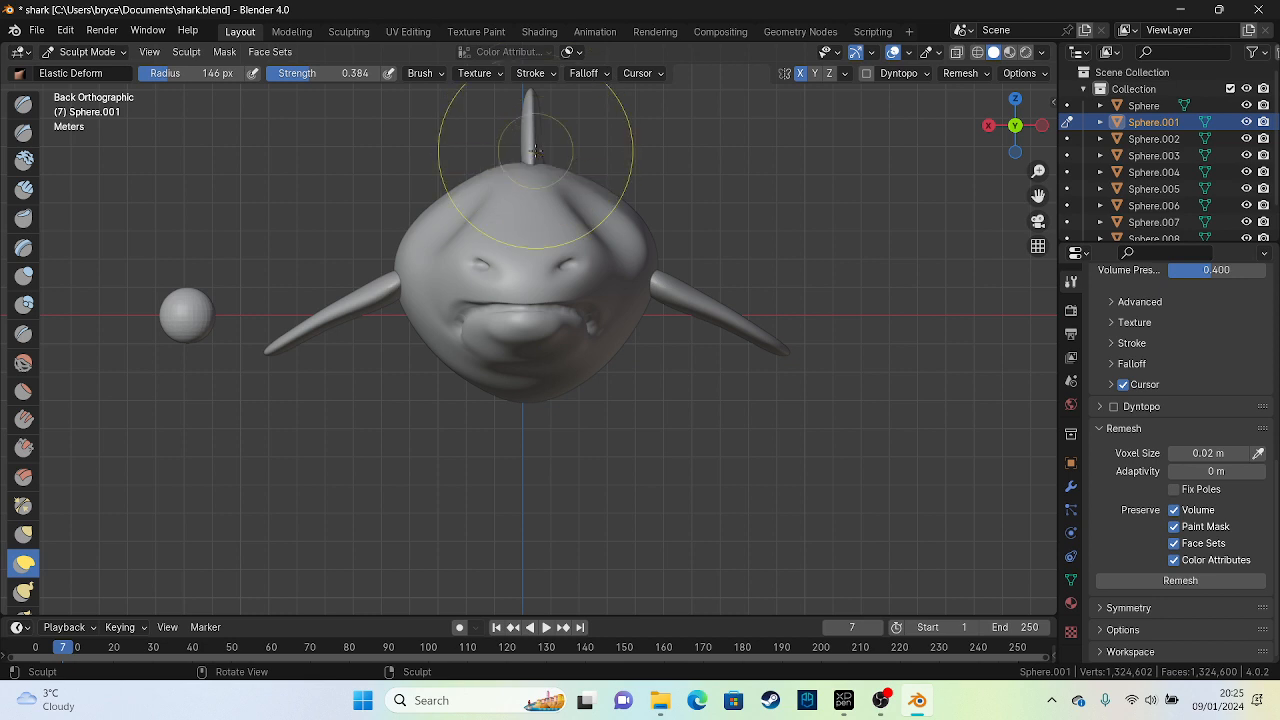
left_click_drag(530, 160, 538, 62)
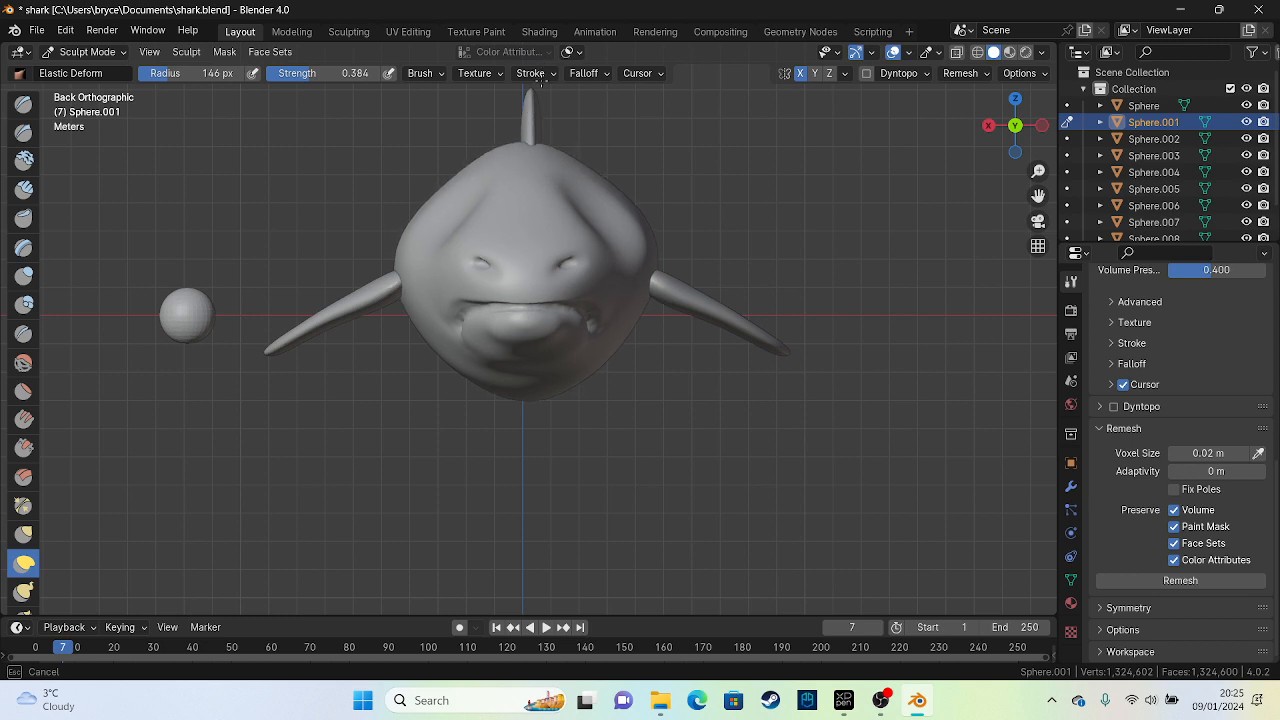
mouse_move(598, 180)
left_mouse_down()
mouse_move(646, 167)
mouse_move(637, 258)
mouse_move(608, 259)
mouse_move(579, 293)
mouse_move(616, 297)
mouse_move(637, 320)
mouse_move(651, 300)
left_mouse_up()
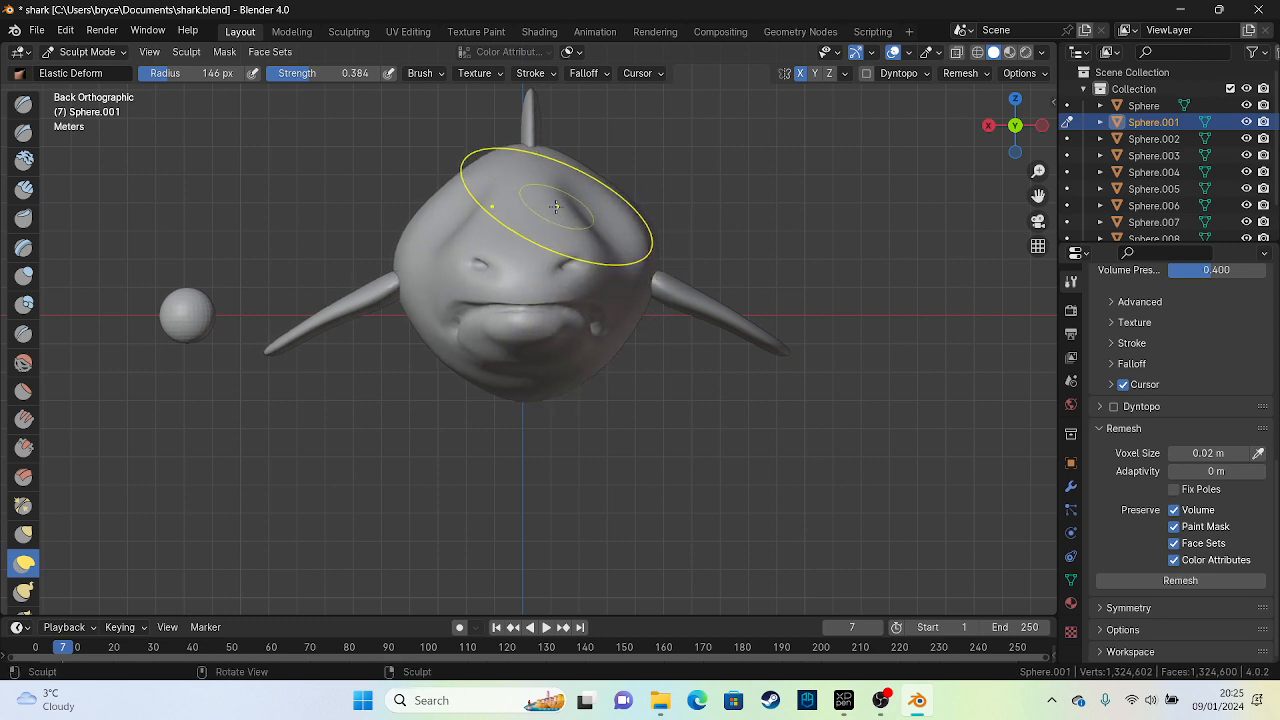
Set the brush radius to 115 px, bring the nostrils closer together, and refine the outer contour of the head
left_click_drag(166, 80, 169, 80)
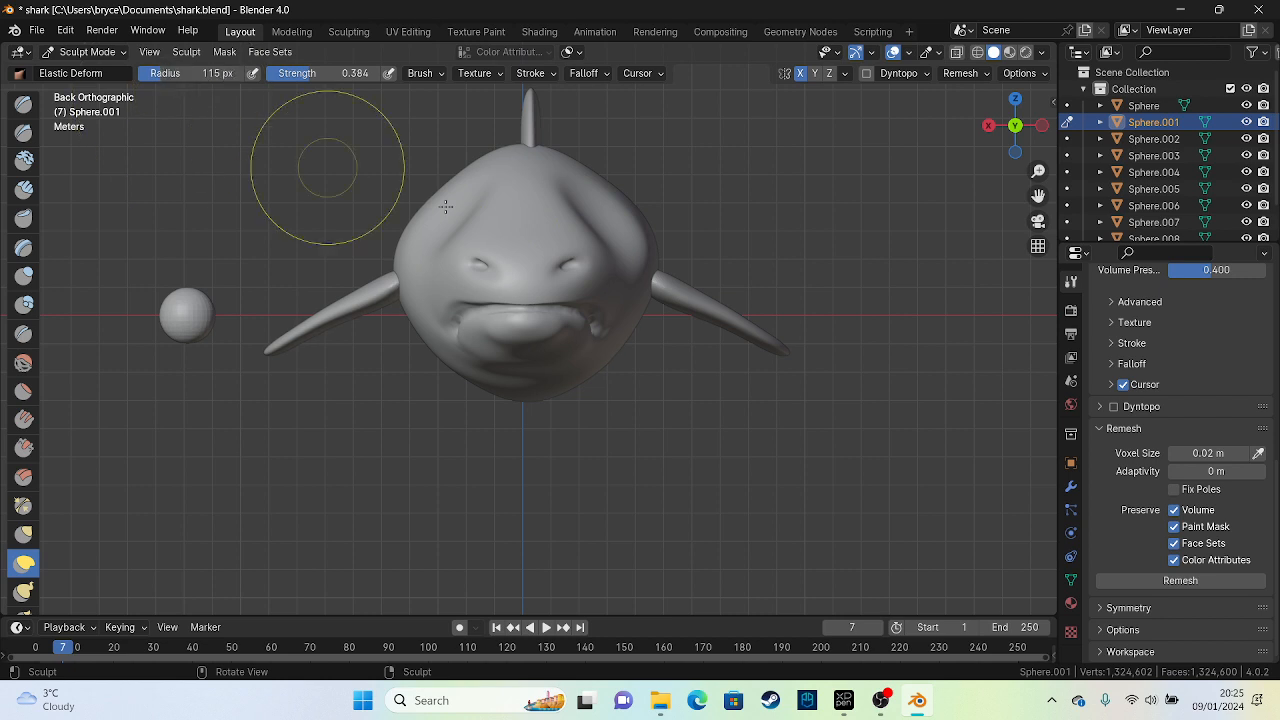
left_click_drag(508, 220, 525, 248)
mouse_move(506, 238)
left_mouse_down()
mouse_move(531, 232)
mouse_move(502, 292)
left_mouse_up()
left_click_drag(499, 301, 512, 306)
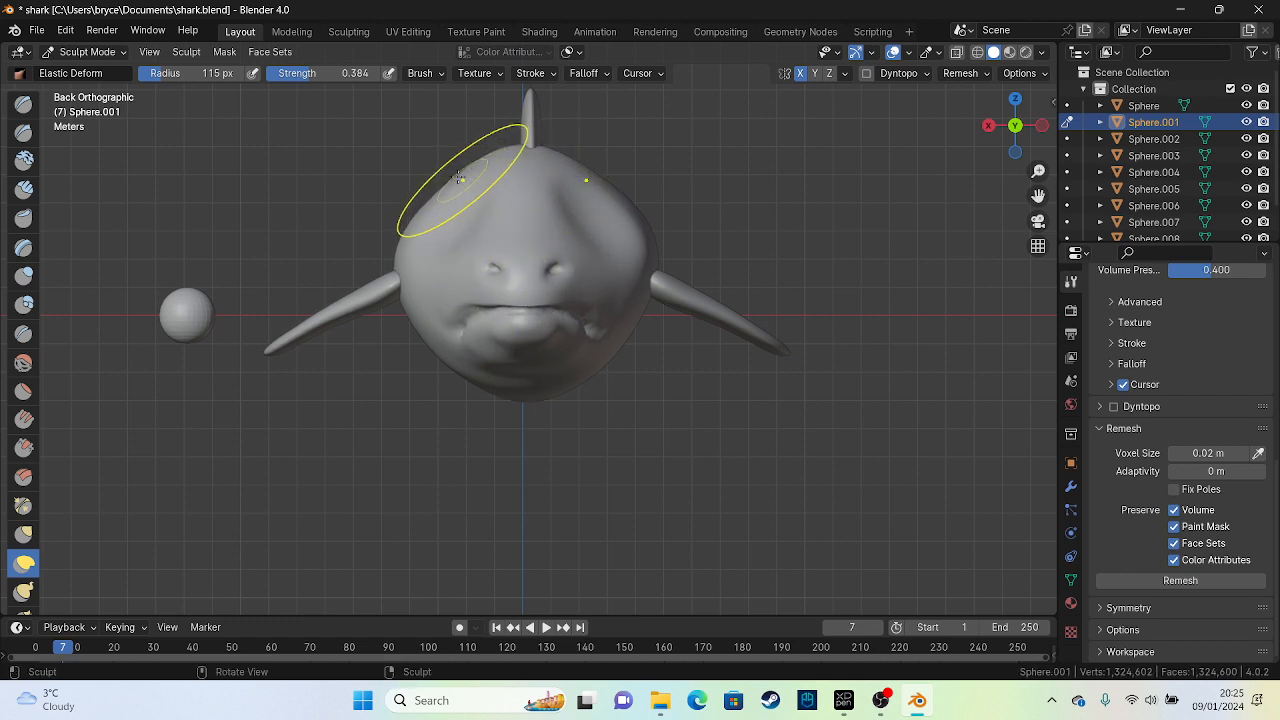
left_click_drag(459, 182, 445, 170)
mouse_move(411, 245)
left_mouse_down()
mouse_move(427, 253)
mouse_move(421, 234)
left_mouse_up()
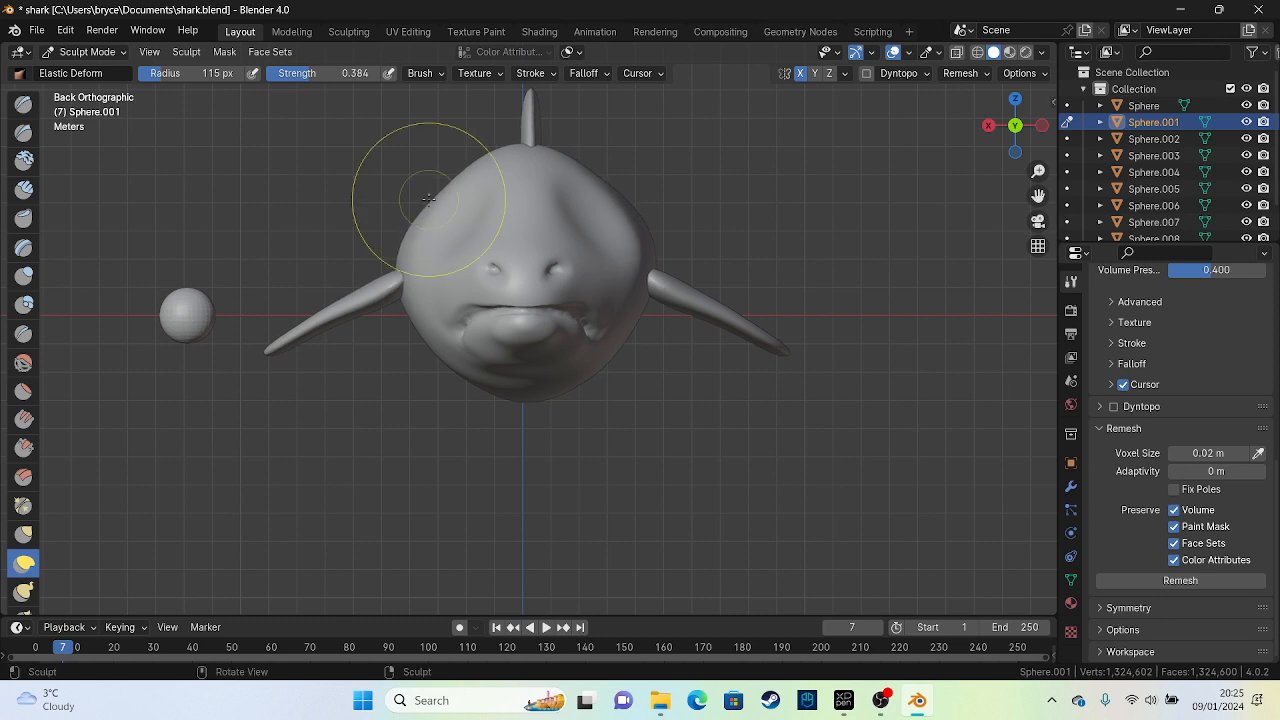
In the left view, pull the snout forward and the front body's rear edge back over the tail section with a 189 px brush
mouse_move(443, 171)
middle_mouse_down()
mouse_move(300, 229)
mouse_move(510, 286)
middle_mouse_up()
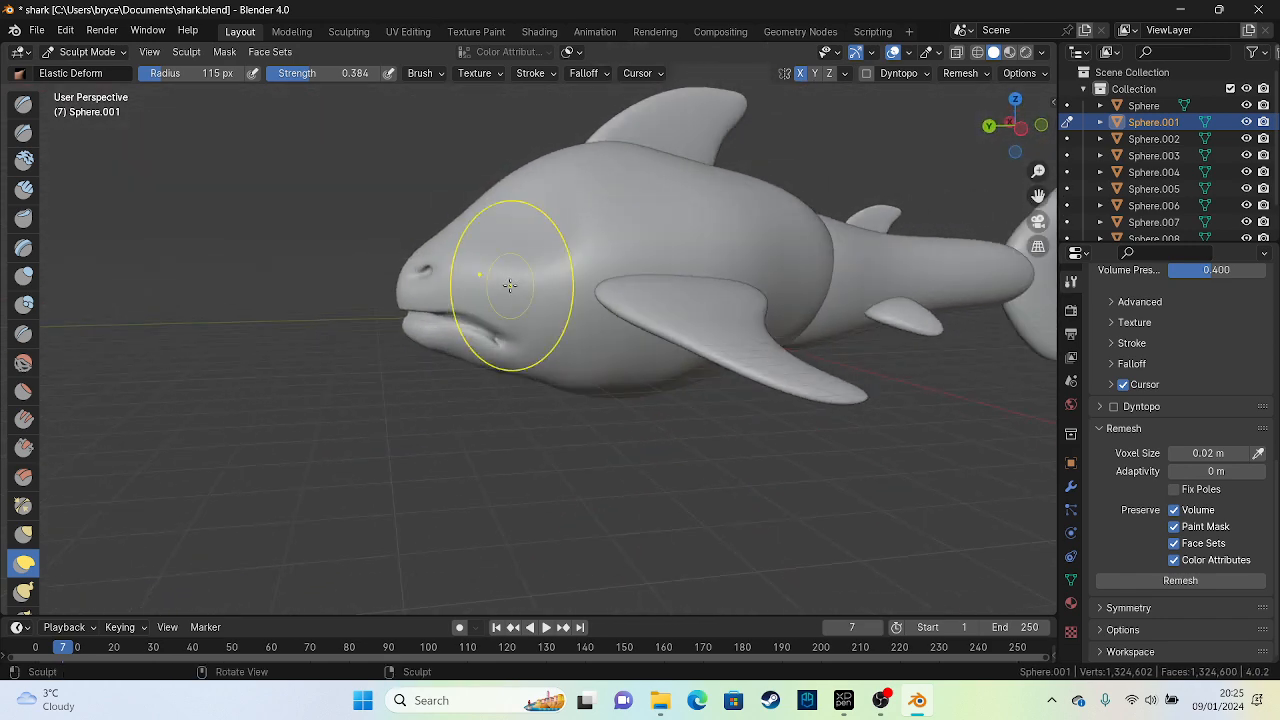
middle_click_drag(540, 390, 659, 325, "alt")
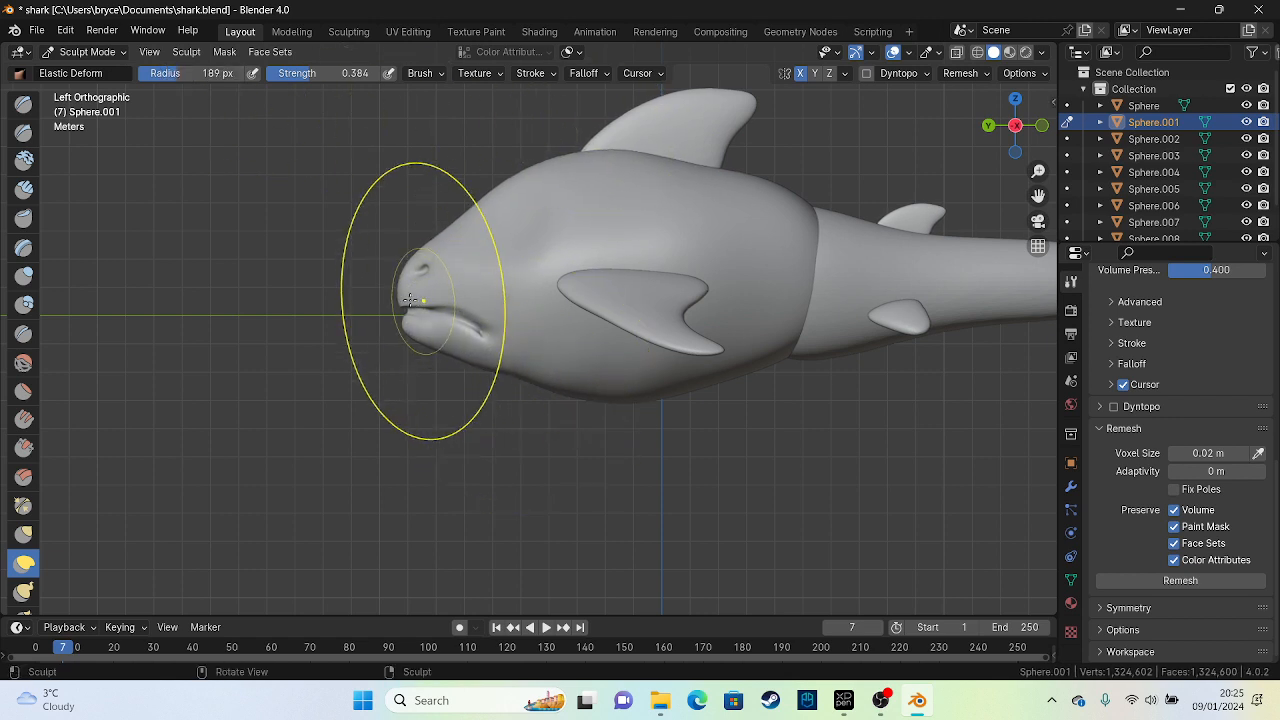
left_click_drag(410, 300, 385, 296)
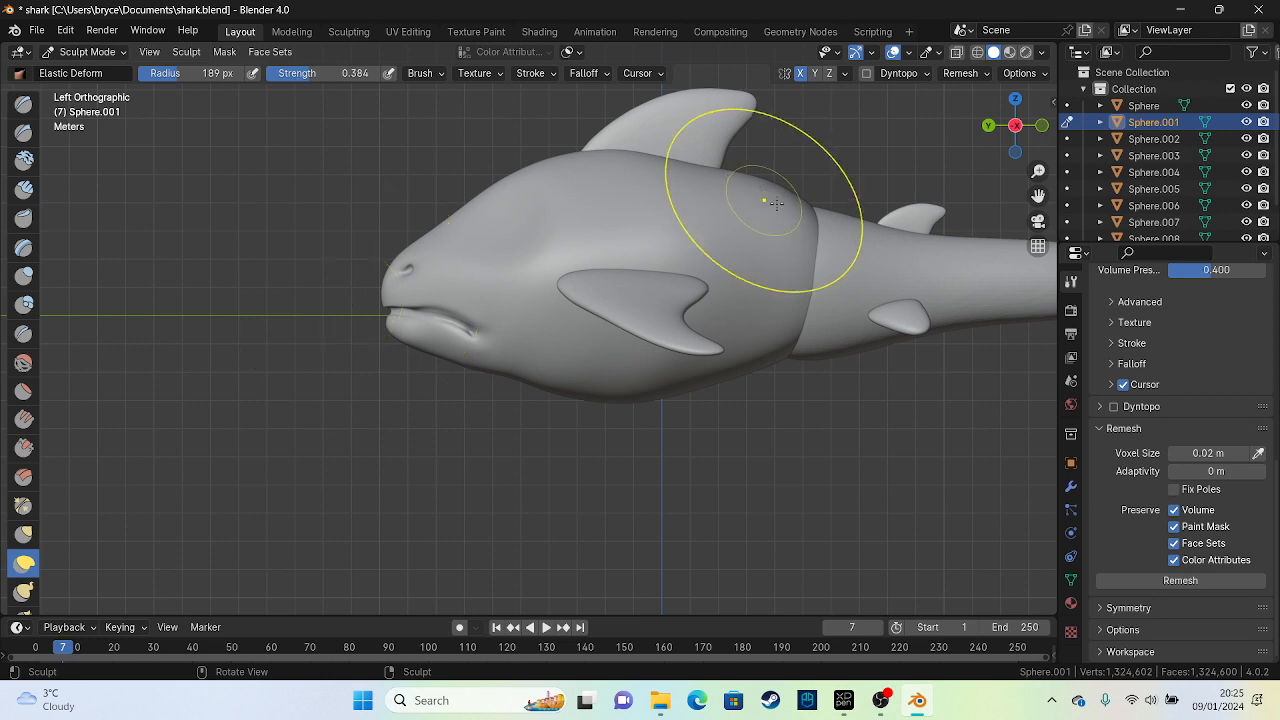
left_click_drag(797, 211, 819, 225)
left_click_drag(792, 339, 812, 331)
left_click_drag(784, 203, 796, 231)
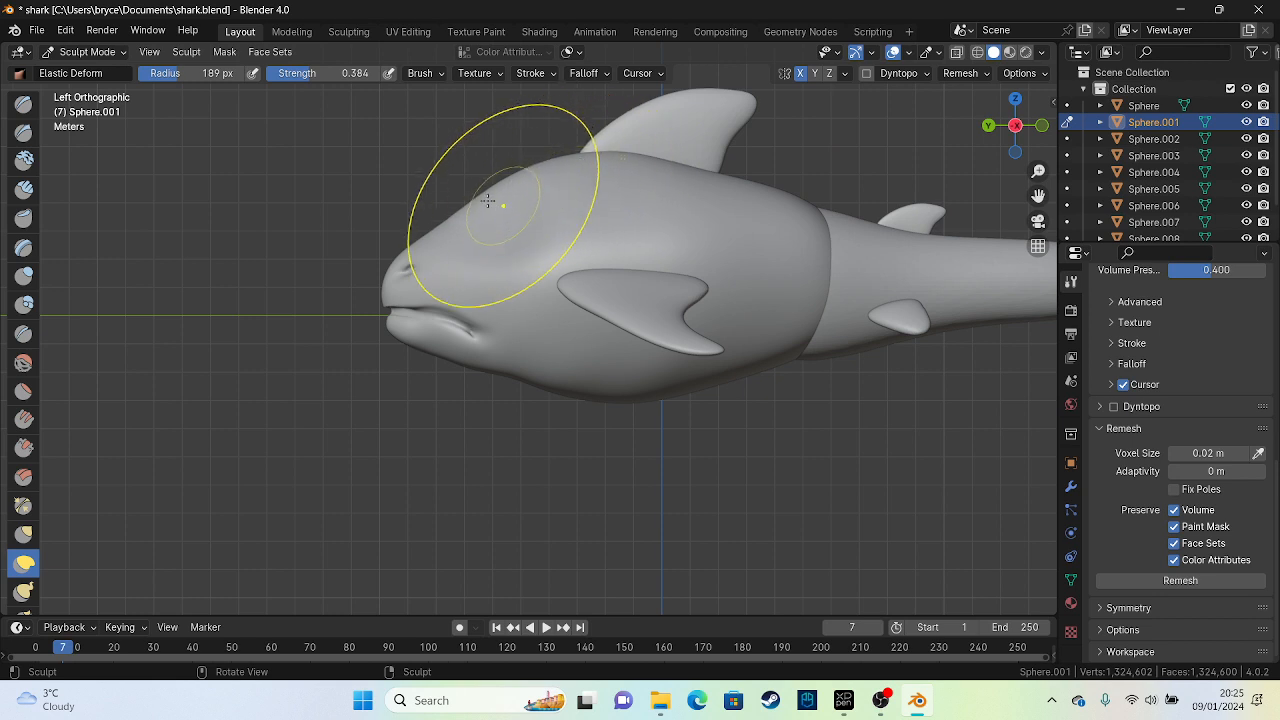
Bulge the forehead outward and push the throat up behind the jaw, reducing the Elastic Deform brush radius to 133 px
left_click_drag(488, 201, 476, 181)
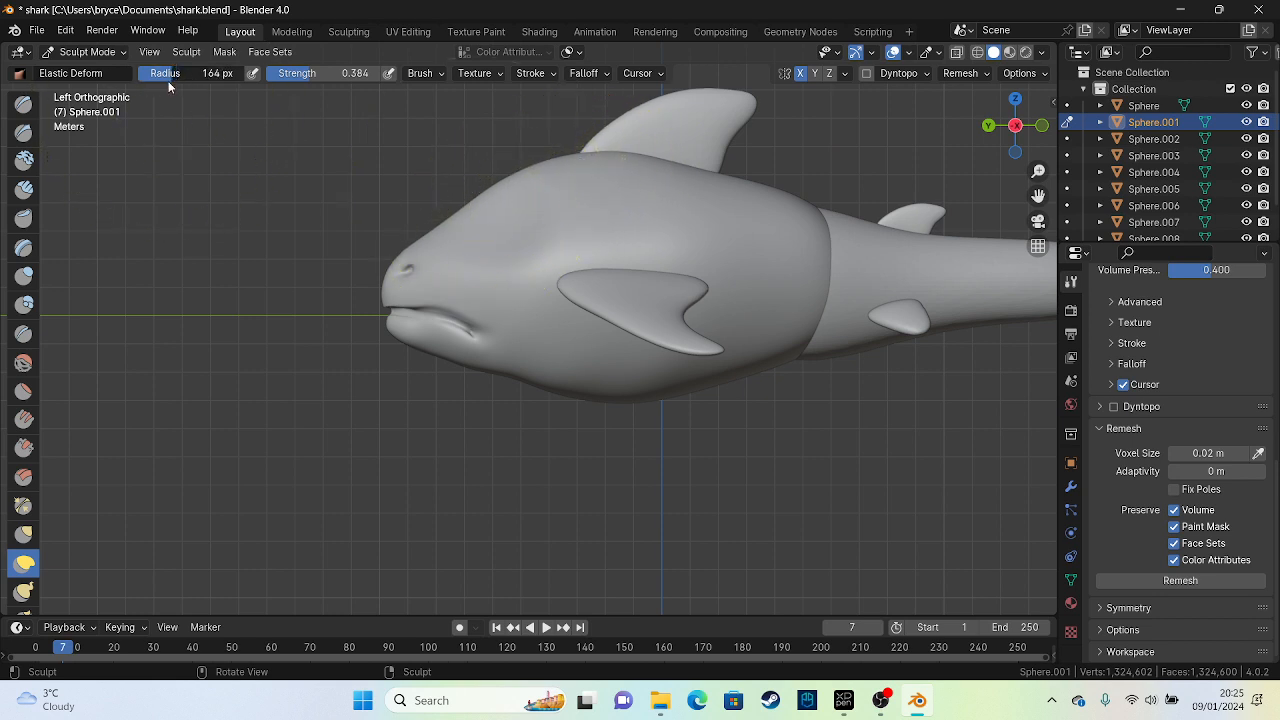
left_click_drag(169, 82, 162, 82)
left_click_drag(446, 222, 436, 204)
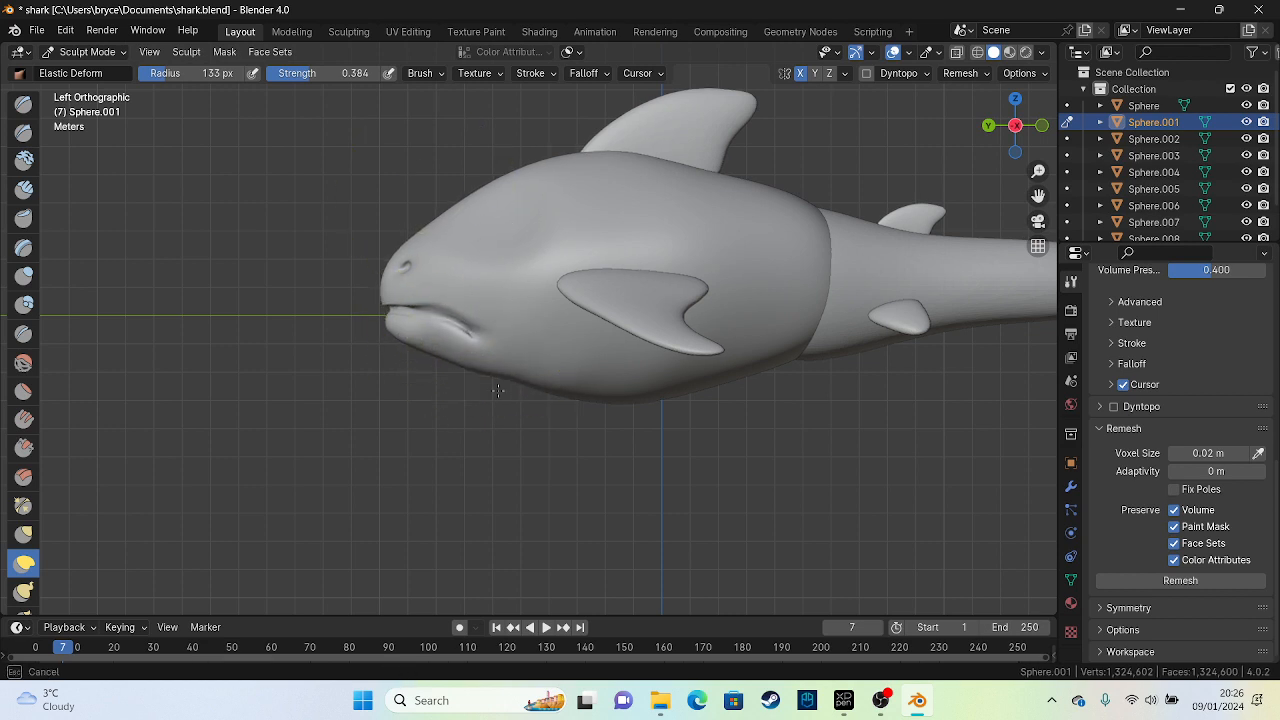
left_click_drag(495, 335, 492, 319)
left_click_drag(526, 373, 520, 359)
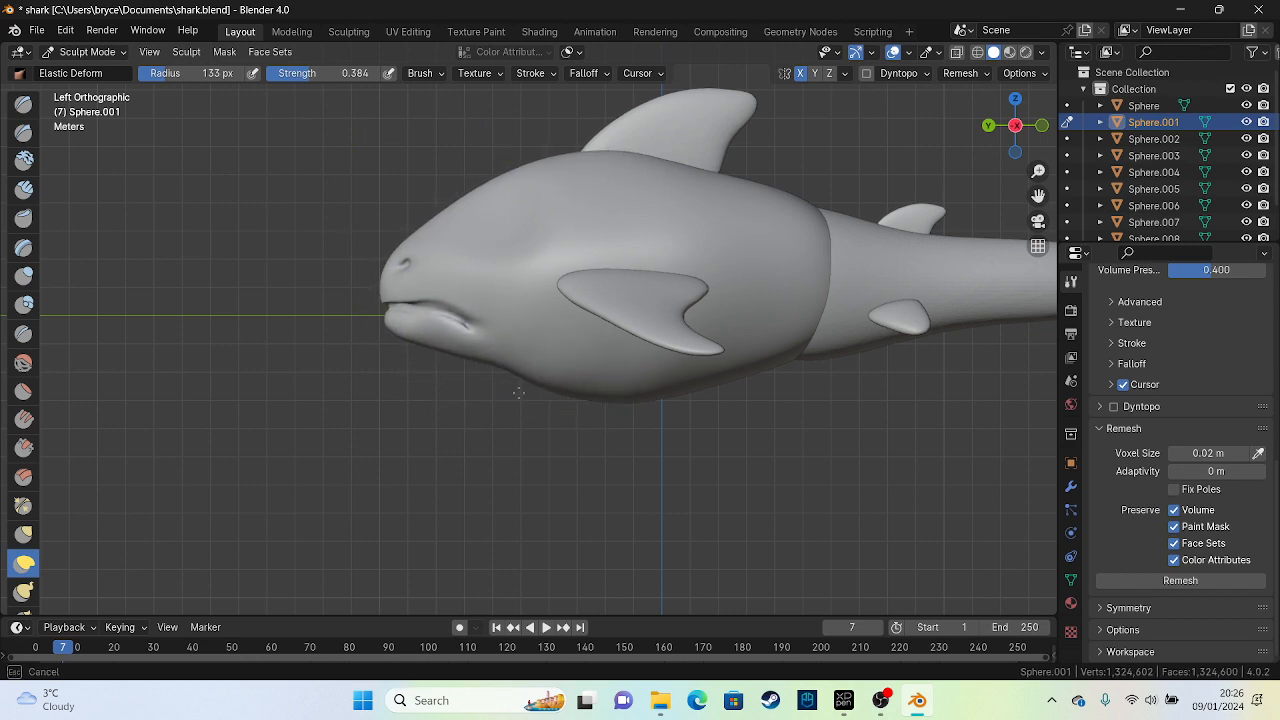
Stretch the snout tip further forward with Elastic Deform and save the file
left_click_drag(387, 307, 331, 302)
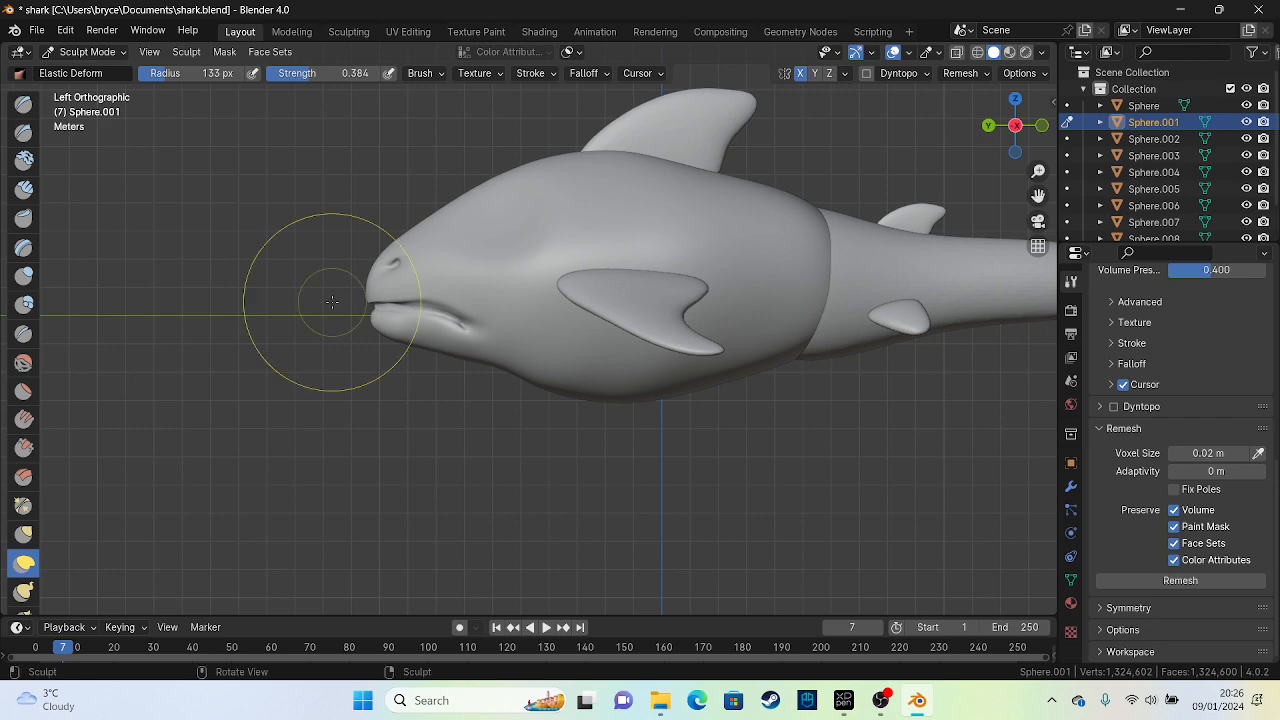
middle_click_drag(704, 428, 720, 371)
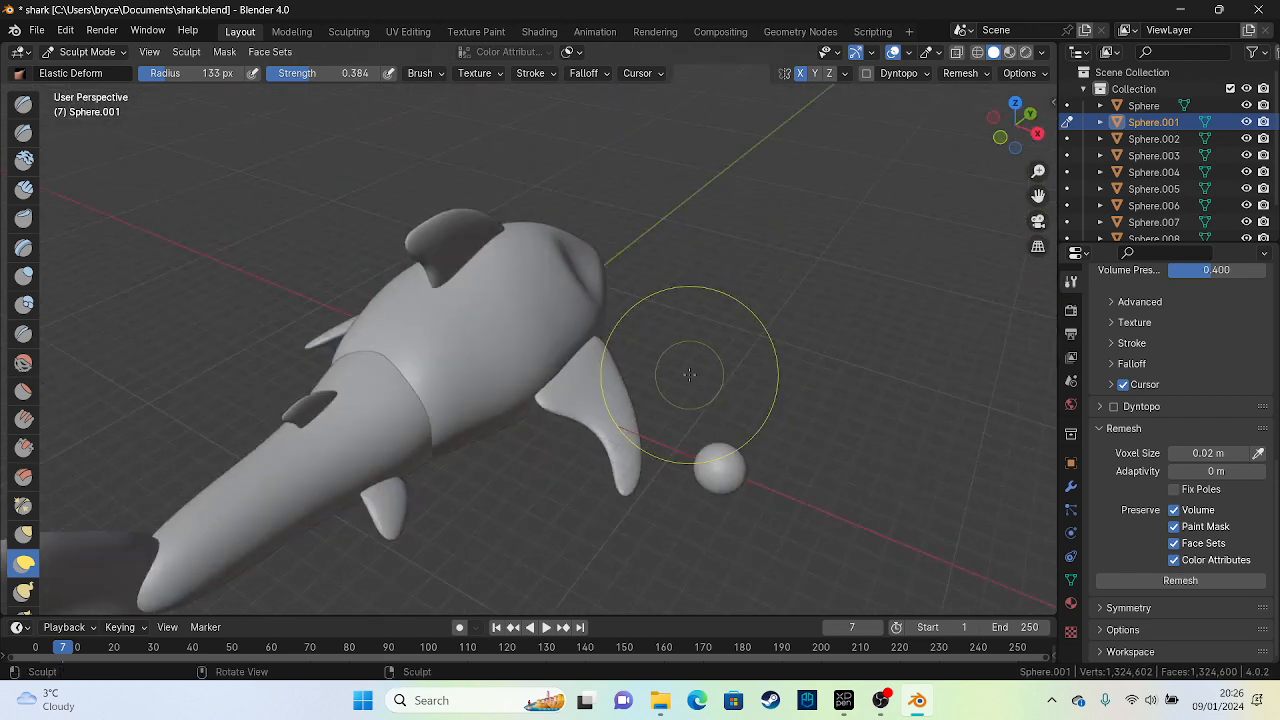
key("ctrl+s")
Adjust the corner of the mouth and the lower lip slightly with Elastic Deform
middle_click_drag(760, 320, 353, 330)
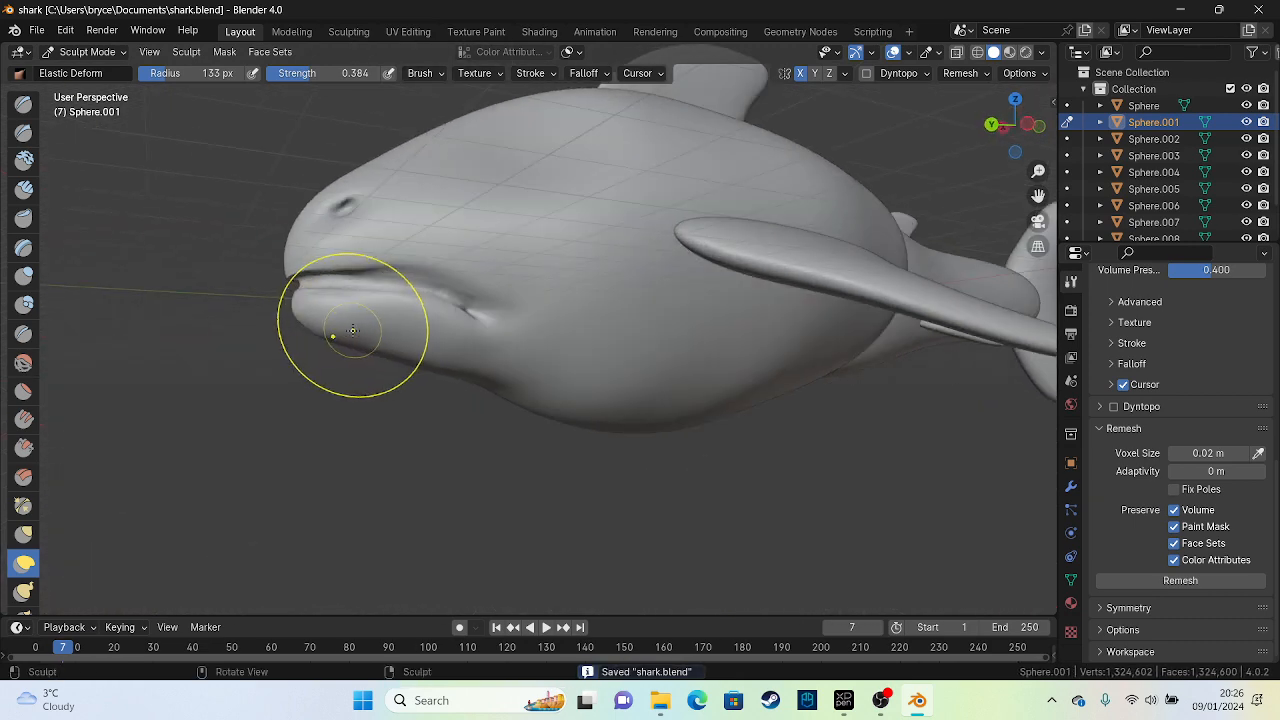
left_click_drag(459, 300, 461, 304)
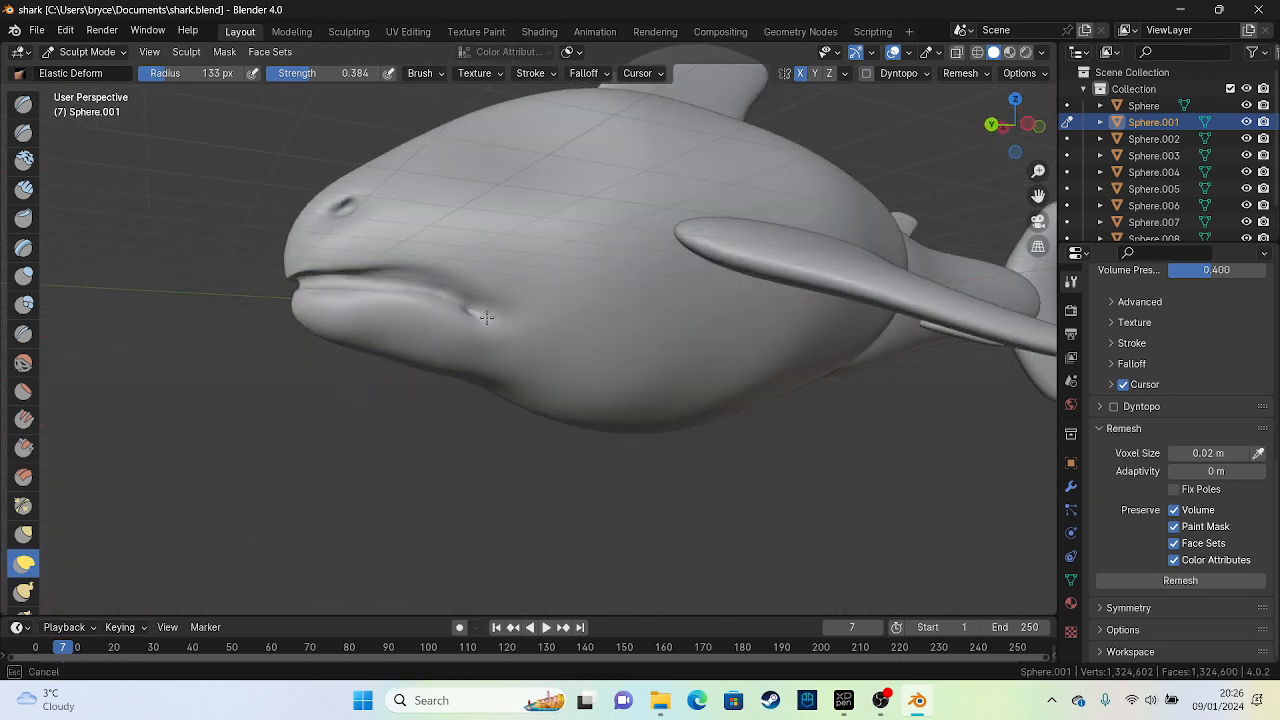
left_click_drag(342, 281, 345, 280)
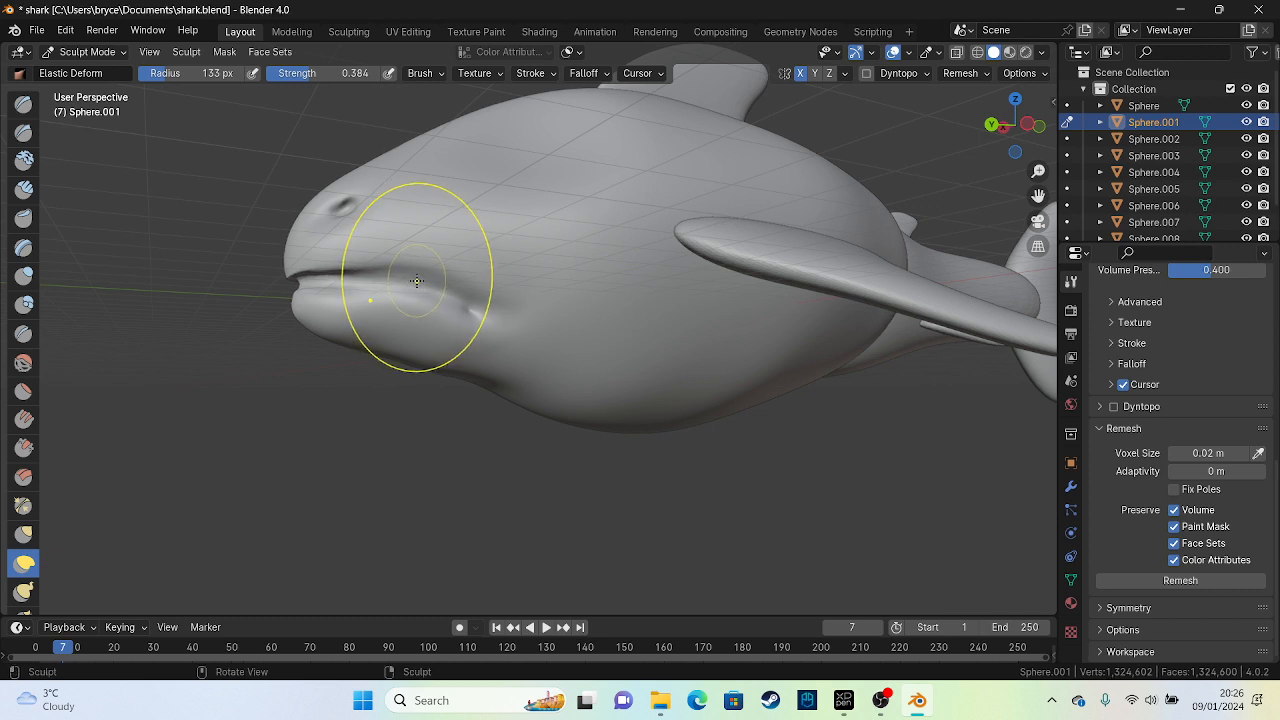
In the left view, carve a crease along the lower lip from the snout to the mouth corner with the Crease brush
middle_click_drag(420, 284, 417, 314)
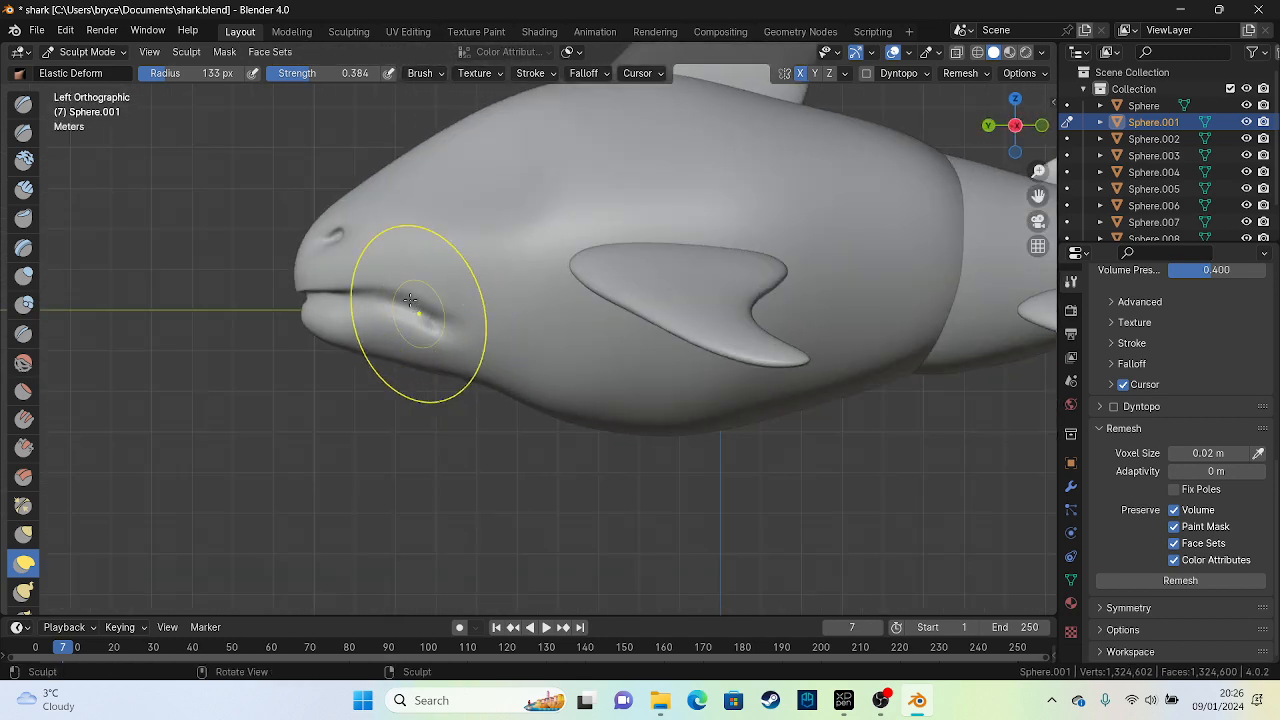
scroll(400, 312, "up", 6)
mouse_move(286, 279)
middle_mouse_down("shift")
mouse_move(494, 369)
mouse_move(541, 309)
middle_mouse_up("shift")
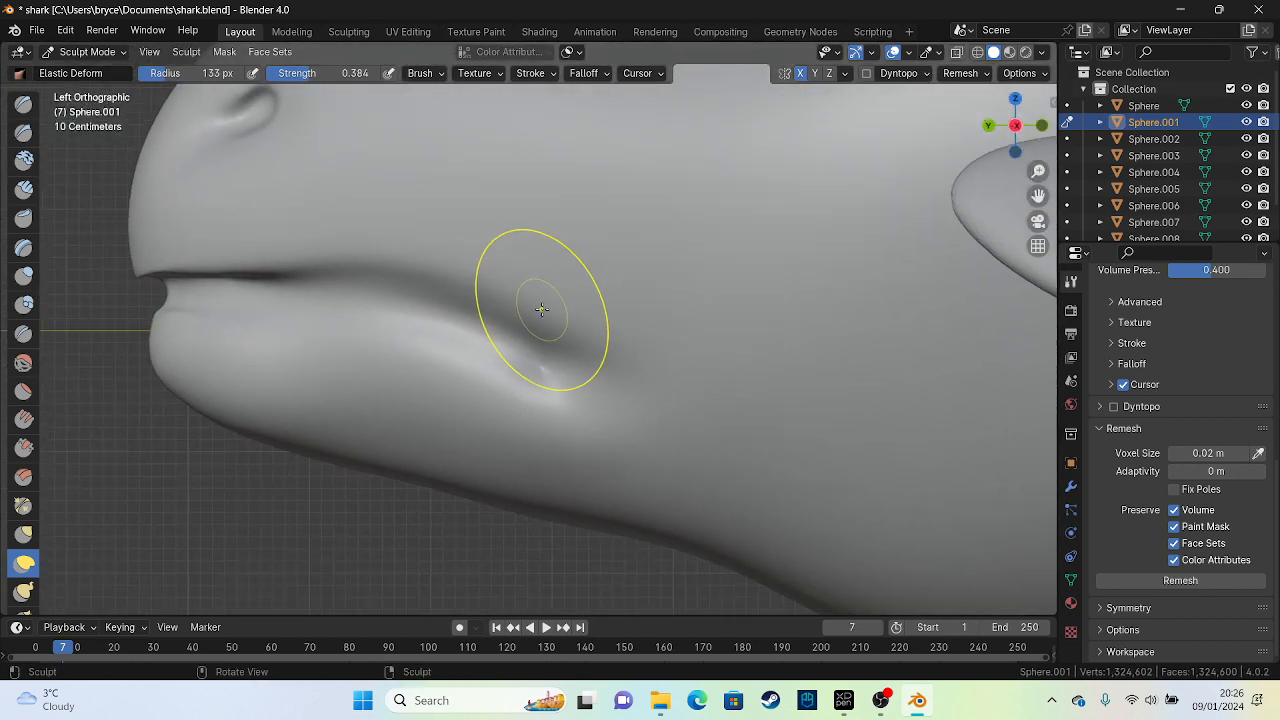
left_click(23, 332)
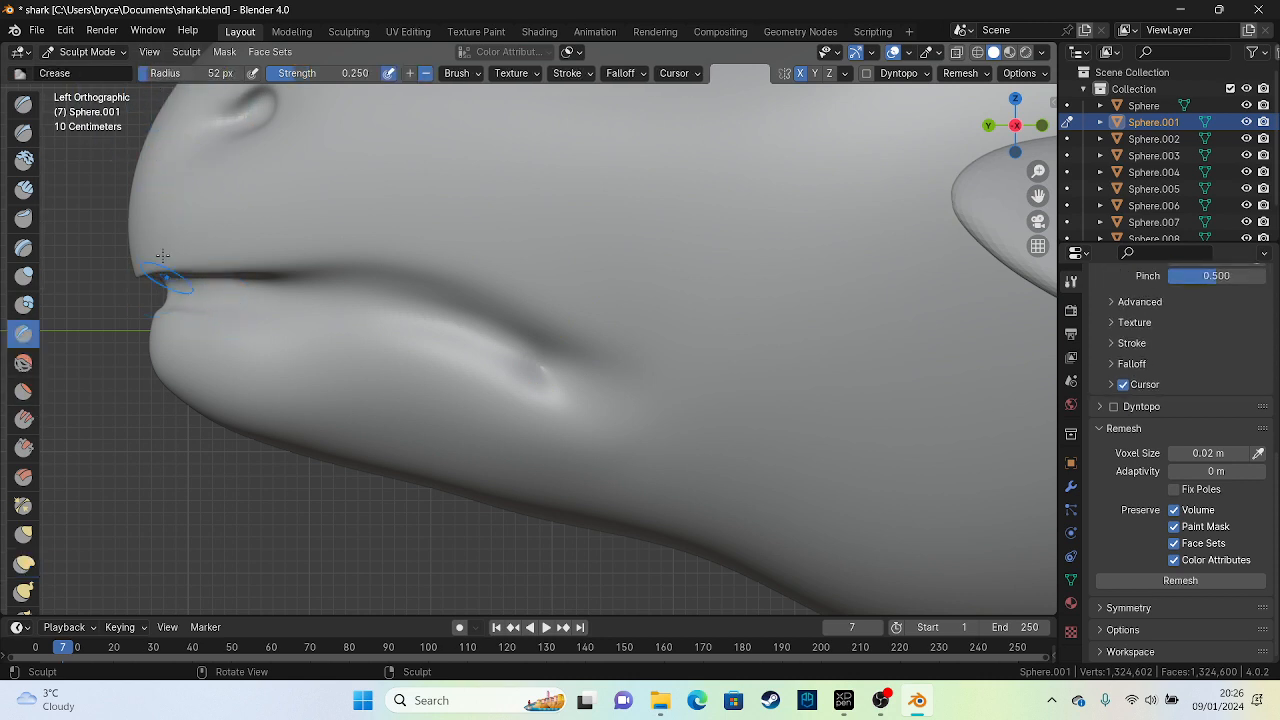
left_click_drag(178, 279, 345, 290)
mouse_move(347, 312)
left_mouse_down()
mouse_move(420, 306)
mouse_move(462, 322)
left_mouse_up()
mouse_move(334, 313)
left_mouse_down()
mouse_move(403, 303)
mouse_move(462, 322)
left_mouse_up()
left_click_drag(172, 301, 281, 315)
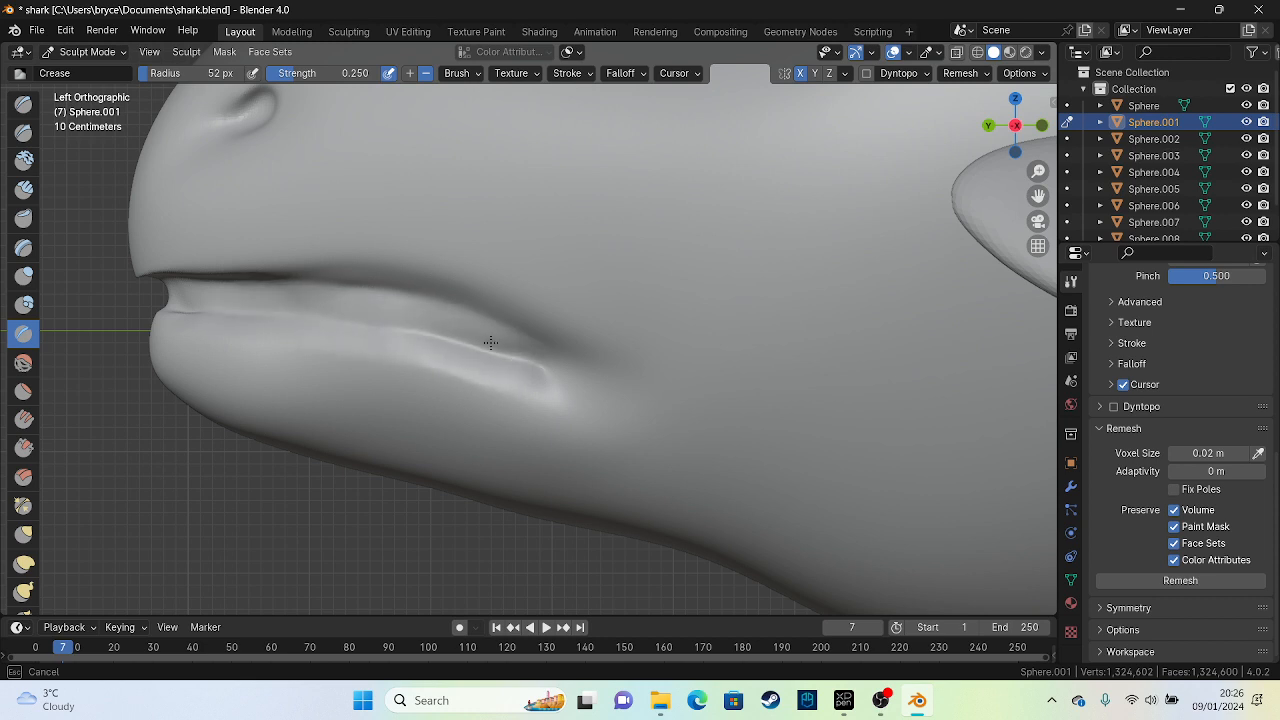
mouse_move(491, 343)
left_mouse_down()
mouse_move(505, 335)
mouse_move(535, 352)
mouse_move(548, 377)
left_mouse_up()
left_click_drag(181, 290, 151, 289)
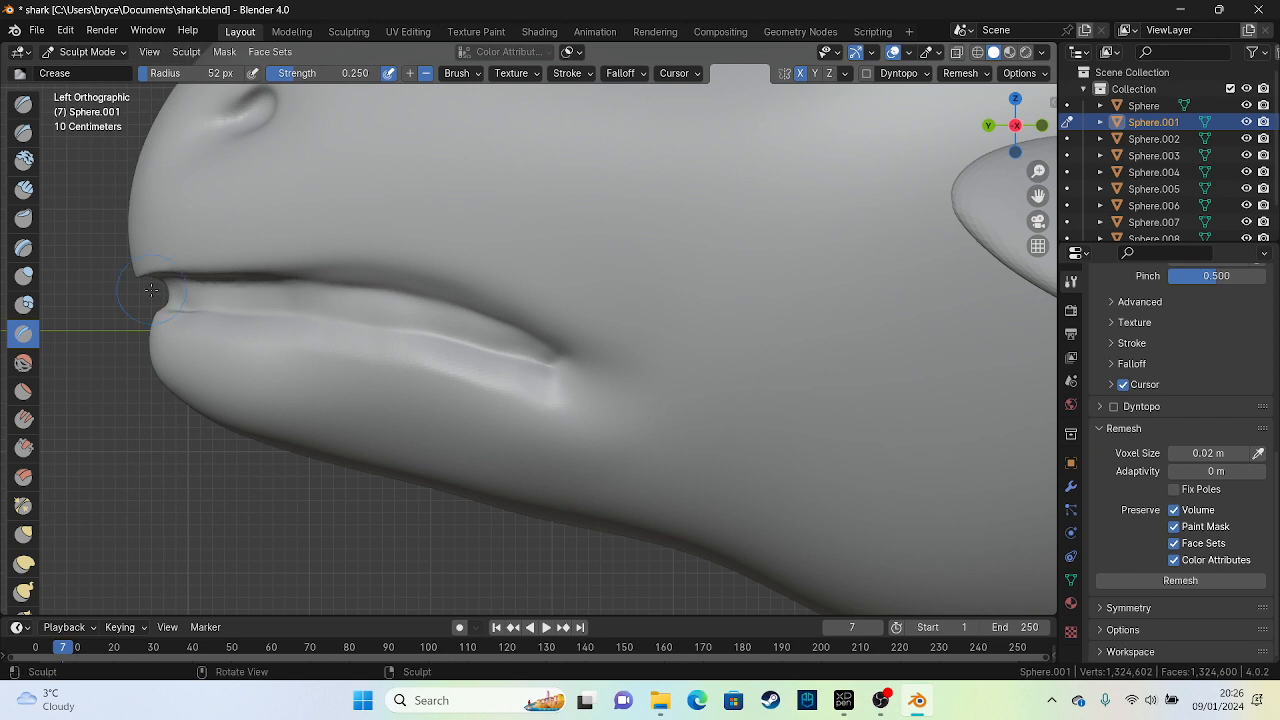
Continue the crease across the front of the lower lip in the back view and save the file
key("ctrl+KP_1")
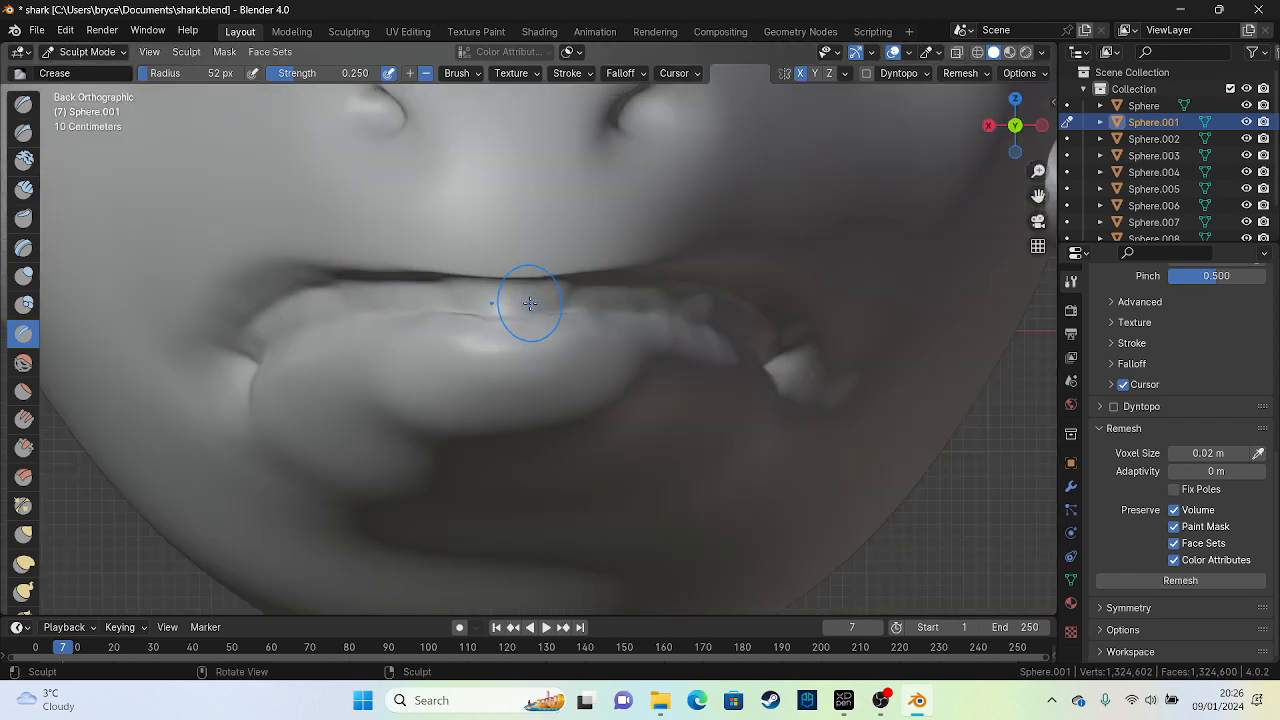
mouse_move(530, 303)
left_mouse_down()
mouse_move(526, 288)
mouse_move(529, 307)
mouse_move(566, 298)
left_mouse_up()
mouse_move(351, 303)
left_mouse_down()
mouse_move(263, 313)
mouse_move(246, 342)
left_mouse_up()
scroll(400, 325, "down", 8)
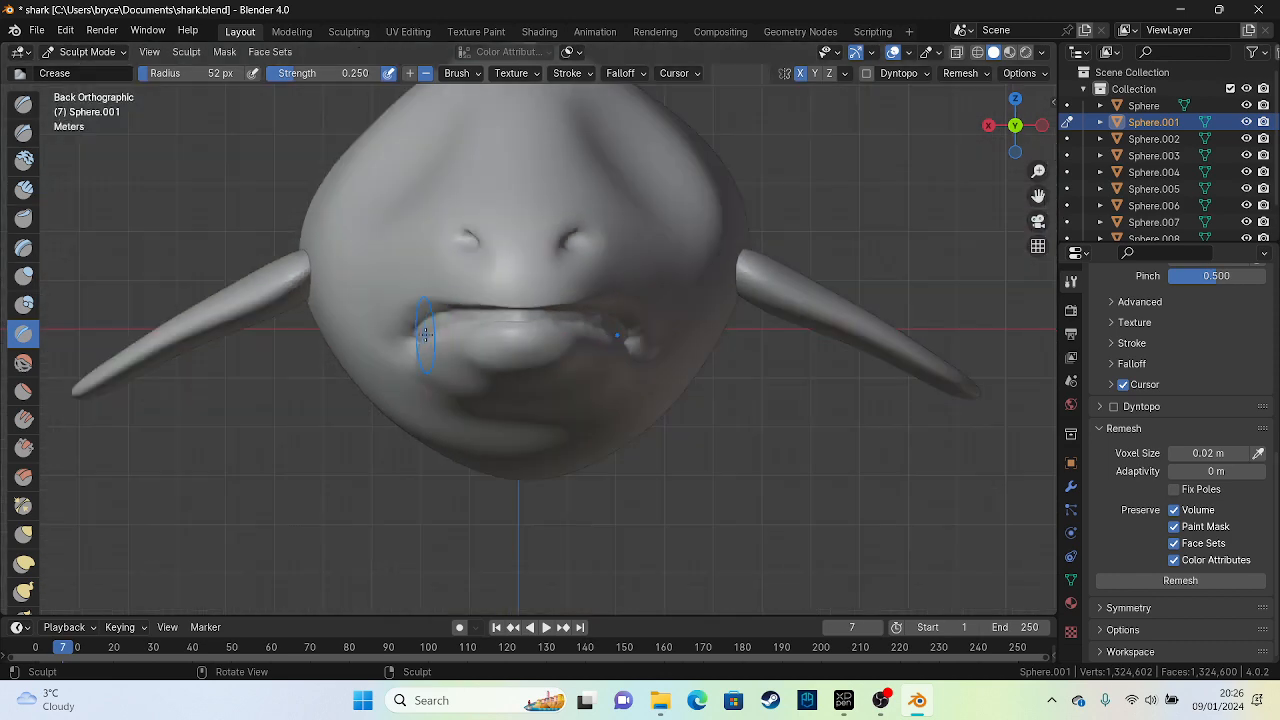
middle_click_drag(655, 302, 533, 306)
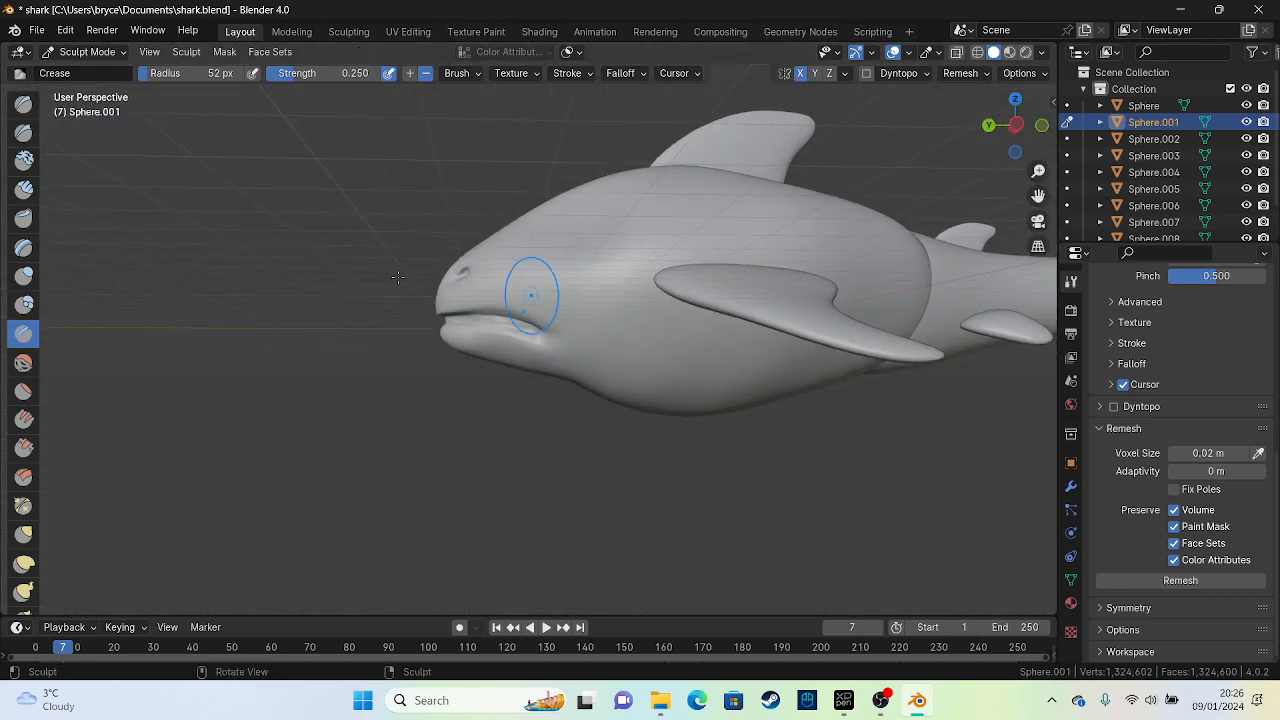
scroll(490, 320, "up", 6)
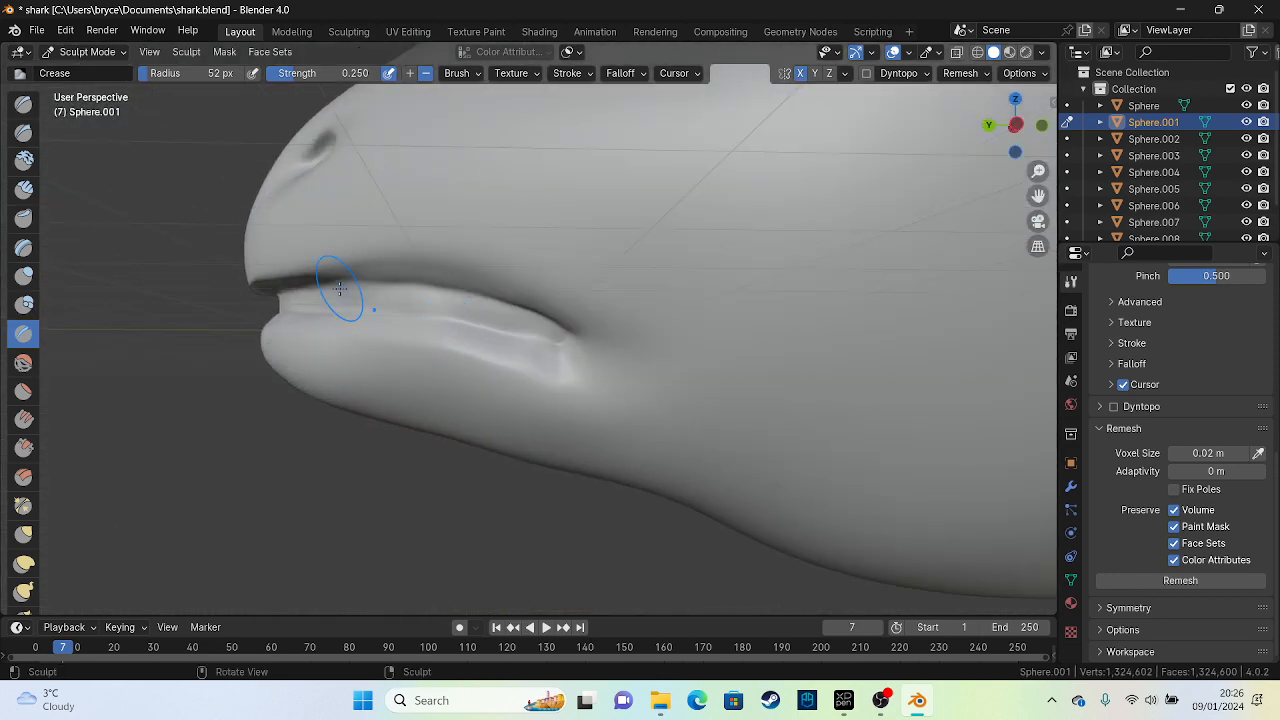
scroll(339, 288, "down", 3)
key("ctrl+s")
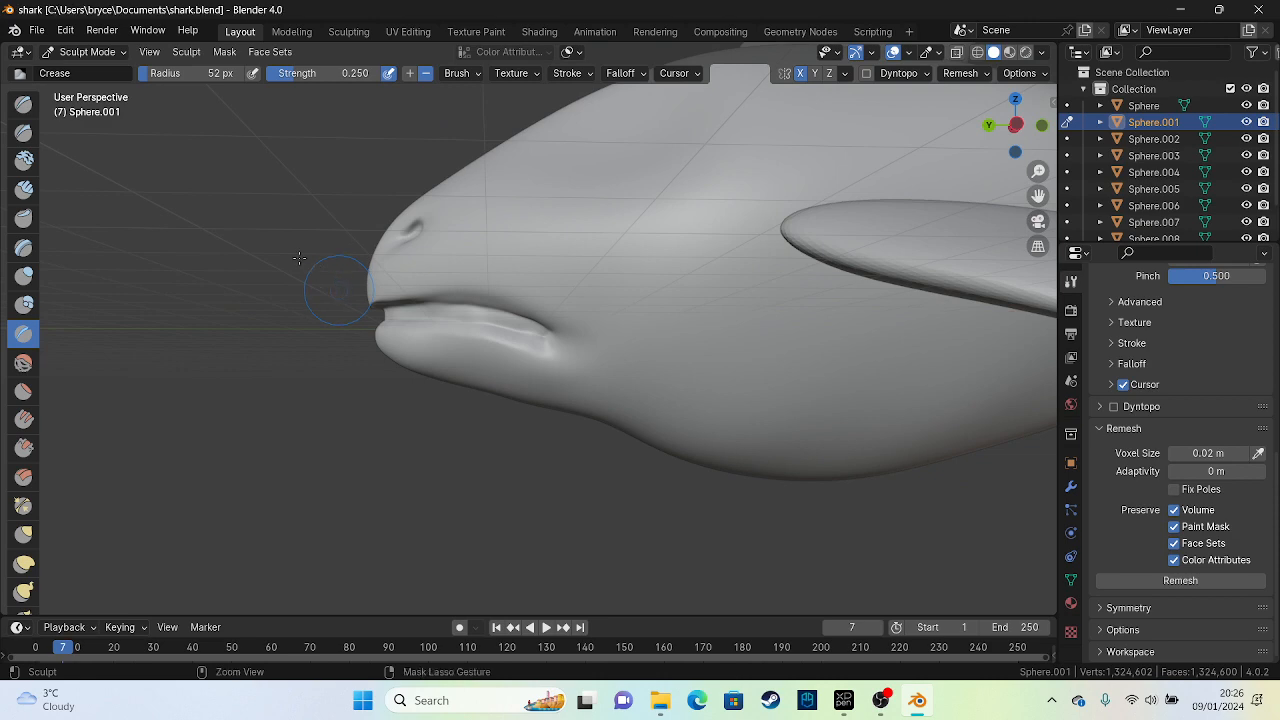
Choose the Paint brush and set its color to a neutral grey with Value 0.534
middle_click_drag(482, 352, 430, 353, "alt")
middle_click_drag(482, 355, 448, 372, "alt")
scroll(560, 368, "down", 3)
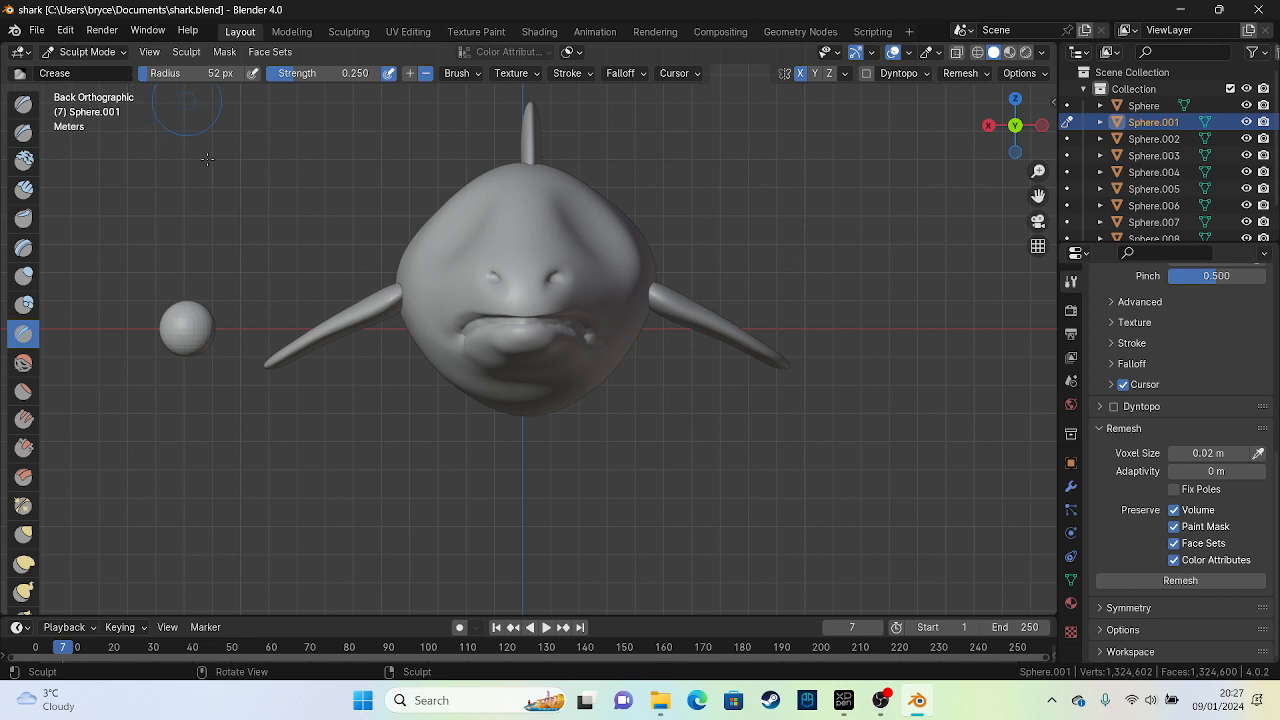
middle_click_drag(317, 218, 340, 232)
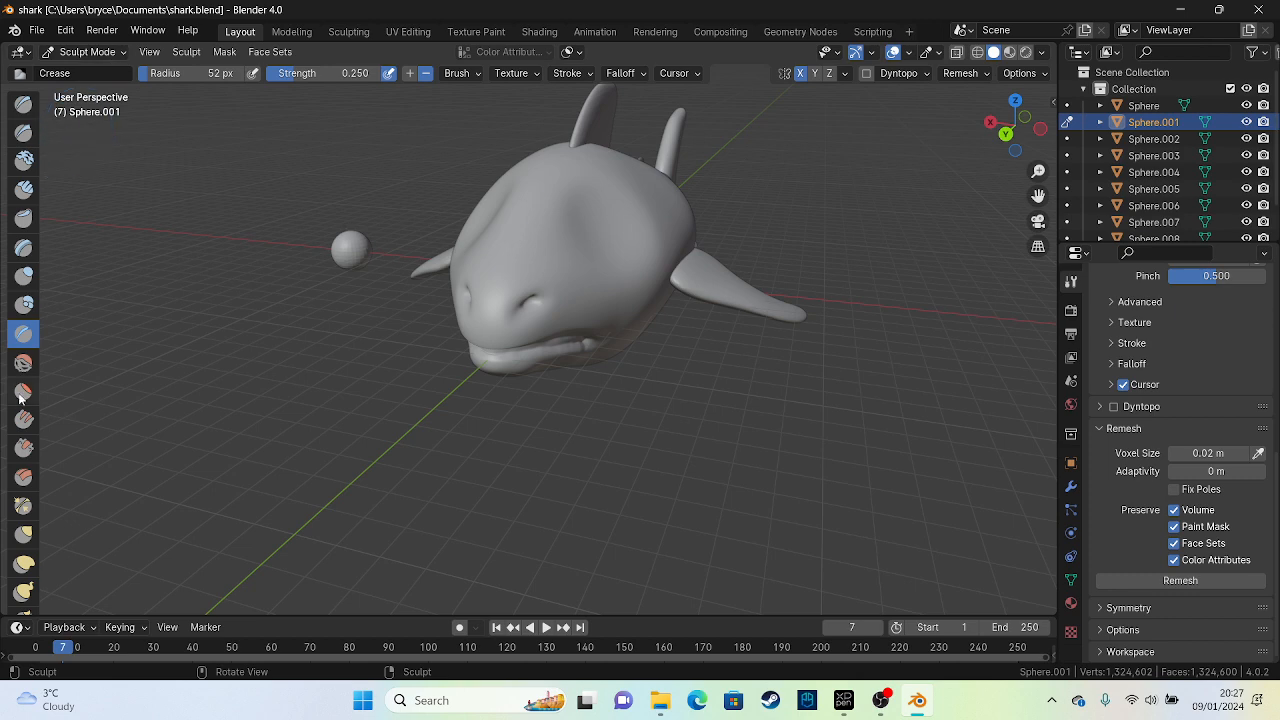
scroll(19, 400, "down", 10)
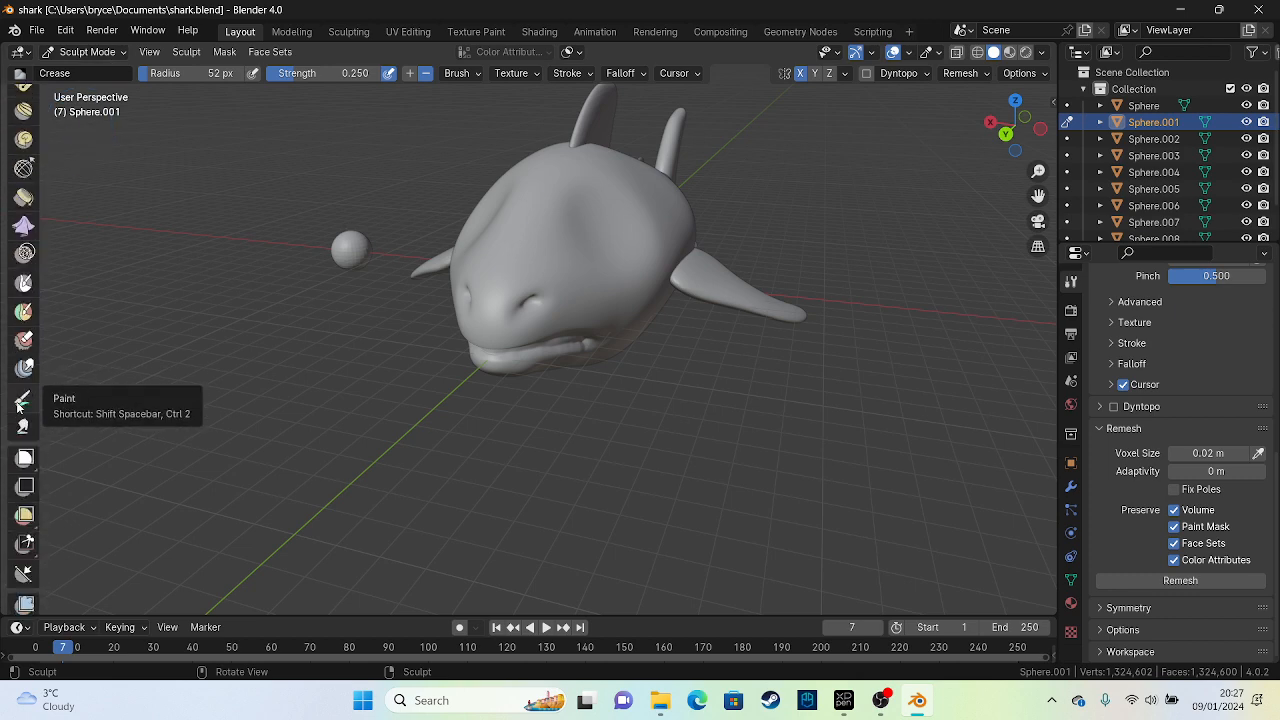
scroll(24, 566, "down", 3)
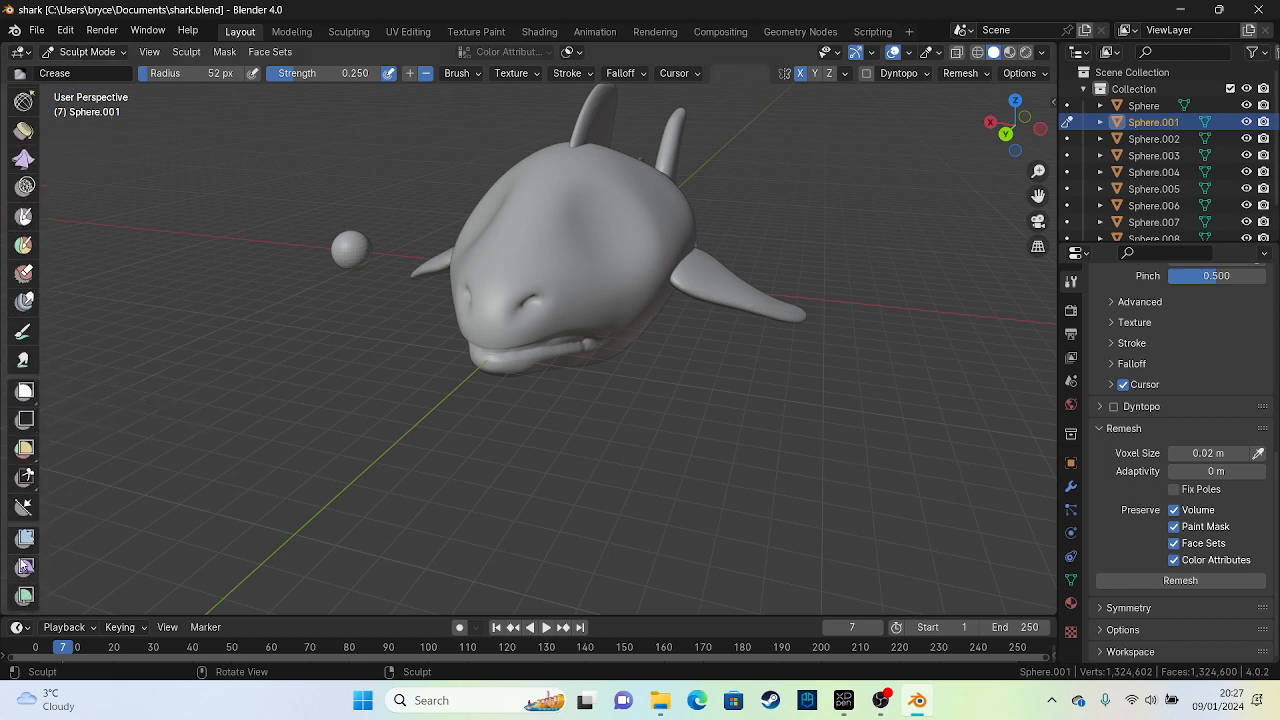
left_click(24, 334)
left_click(153, 74)
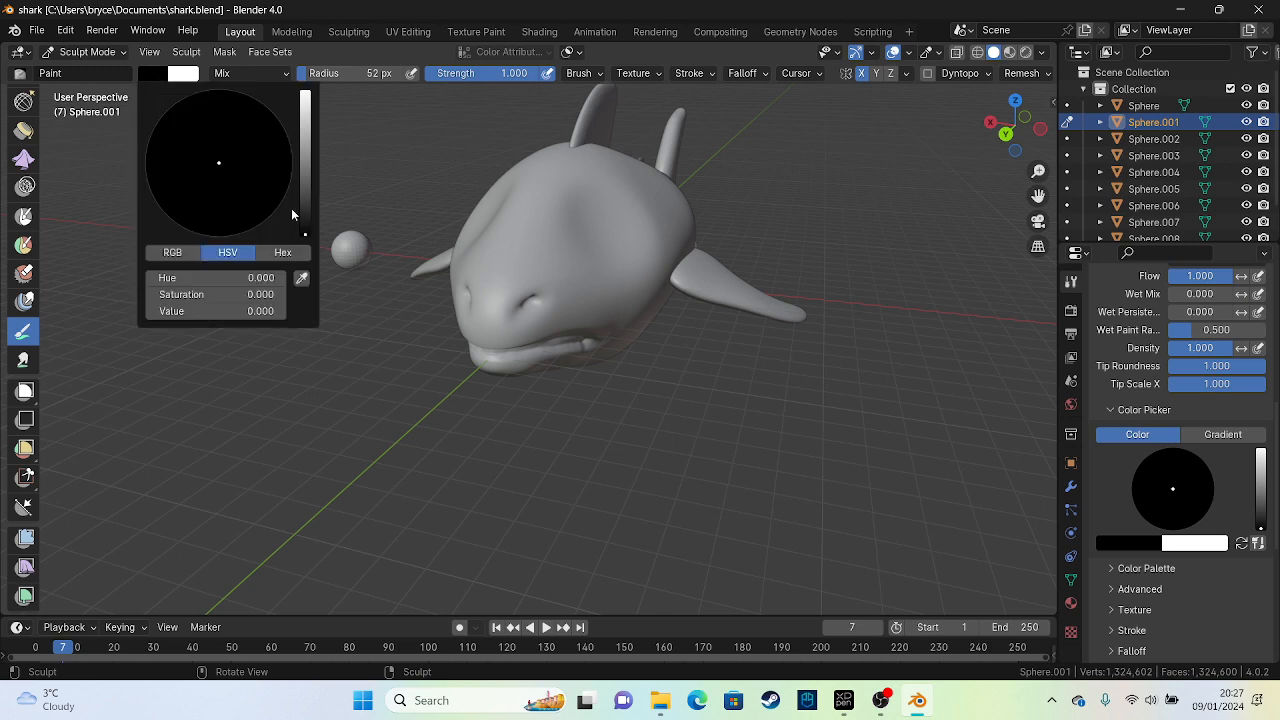
left_click_drag(305, 212, 305, 158)
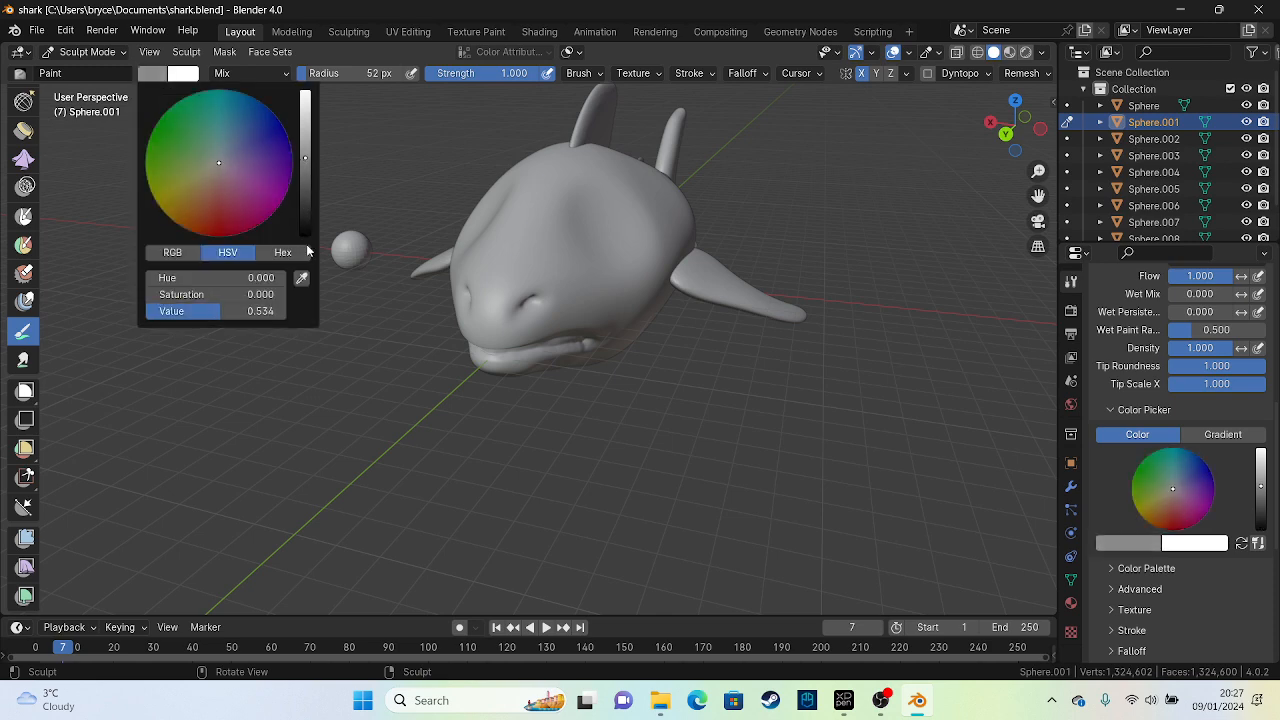
In the left view, paint the snout, back and upper flank of the front body grey with a 74 px brush
middle_click_drag(503, 339, 294, 305, "alt")
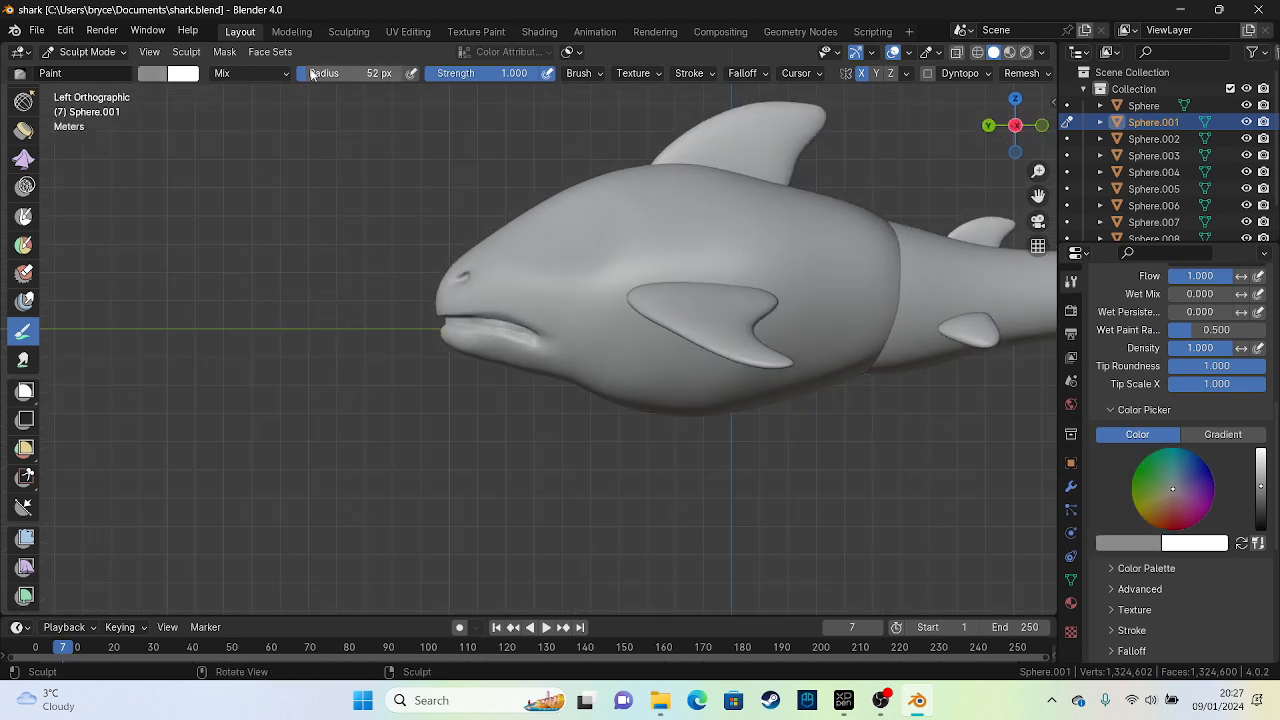
left_click_drag(520, 232, 815, 171)
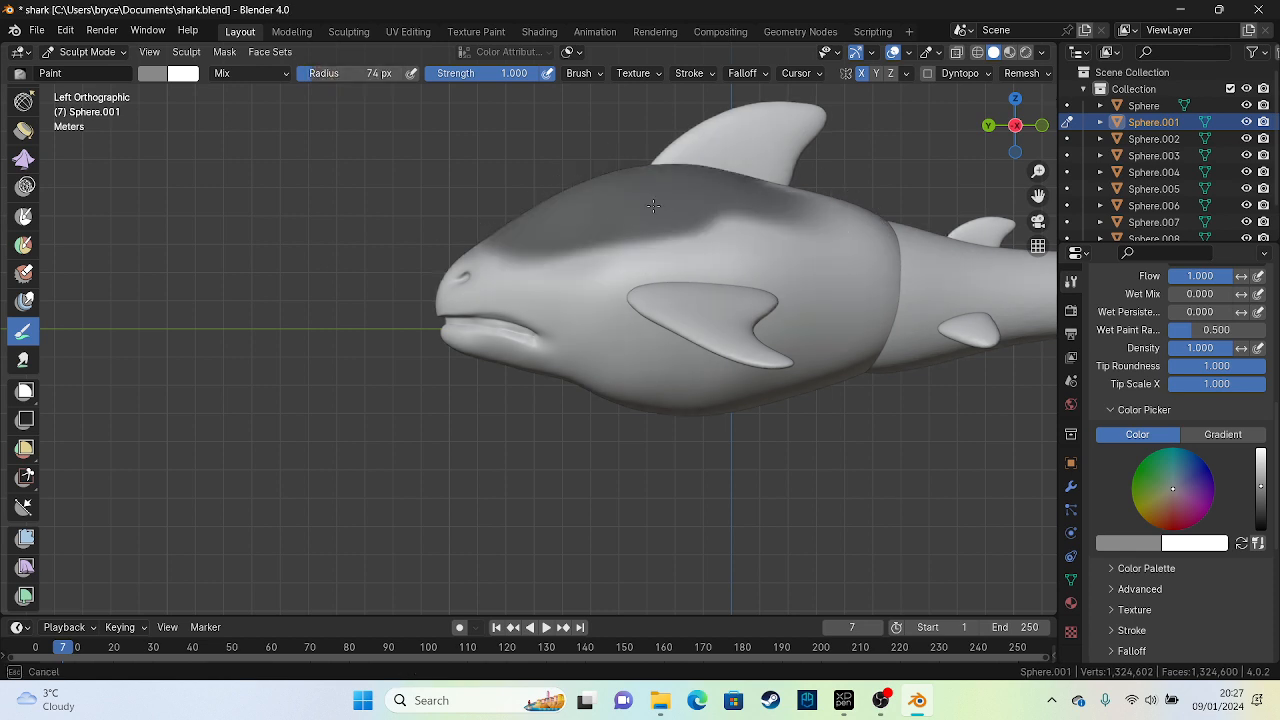
left_click_drag(653, 205, 607, 224)
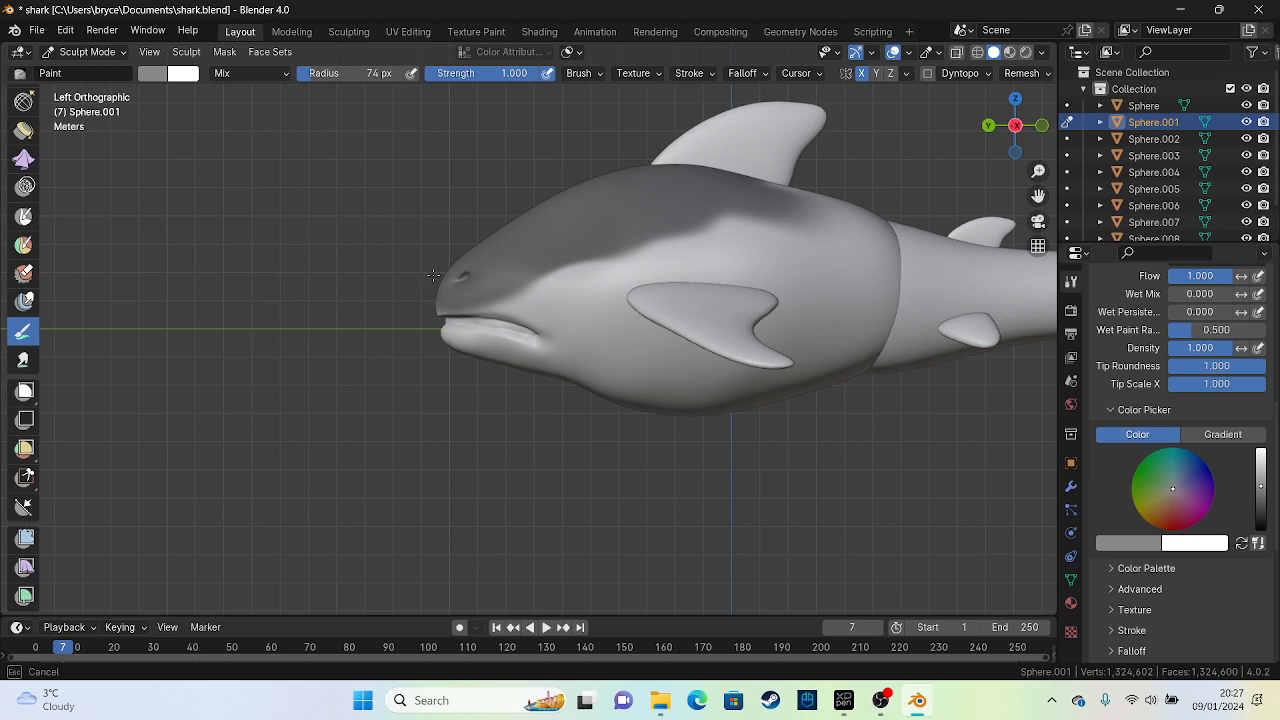
mouse_move(422, 283)
left_mouse_down()
mouse_move(548, 268)
mouse_move(503, 275)
mouse_move(550, 310)
mouse_move(857, 281)
mouse_move(840, 229)
left_mouse_up()
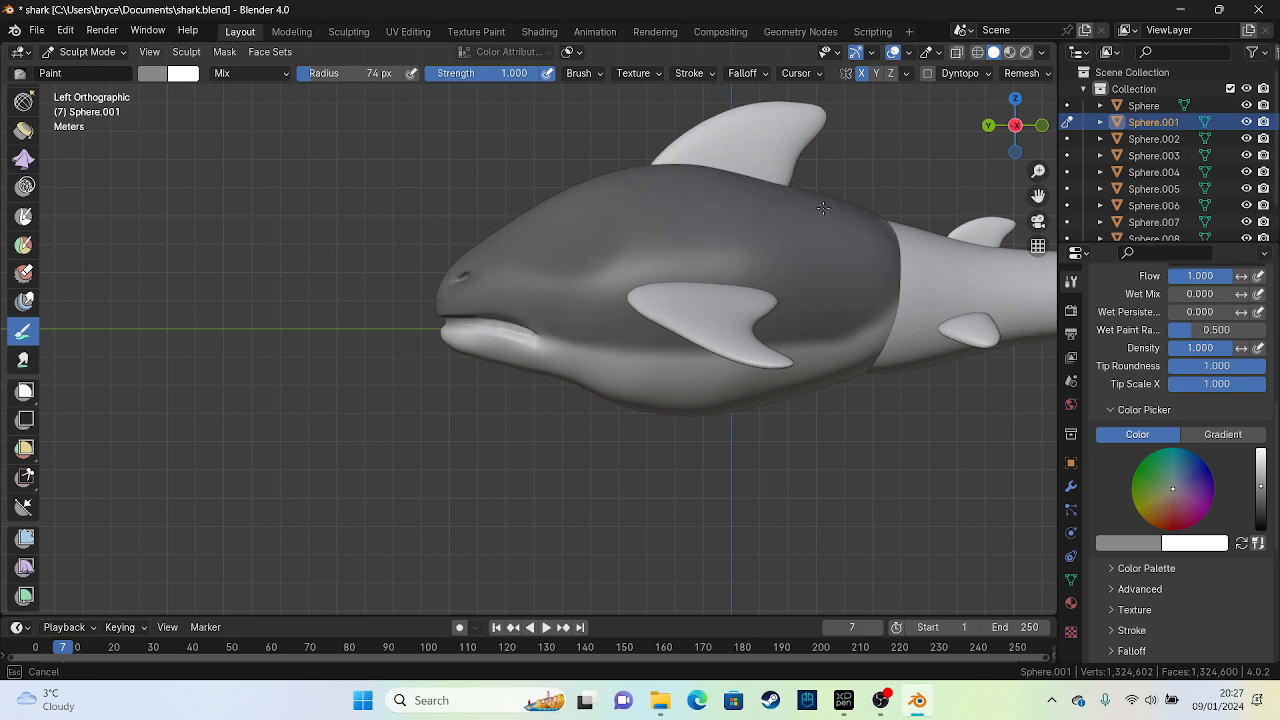
Select the large dorsal fin, paint it grey in Sculpt Mode and return to Object Mode
middle_click_drag(634, 206, 857, 229)
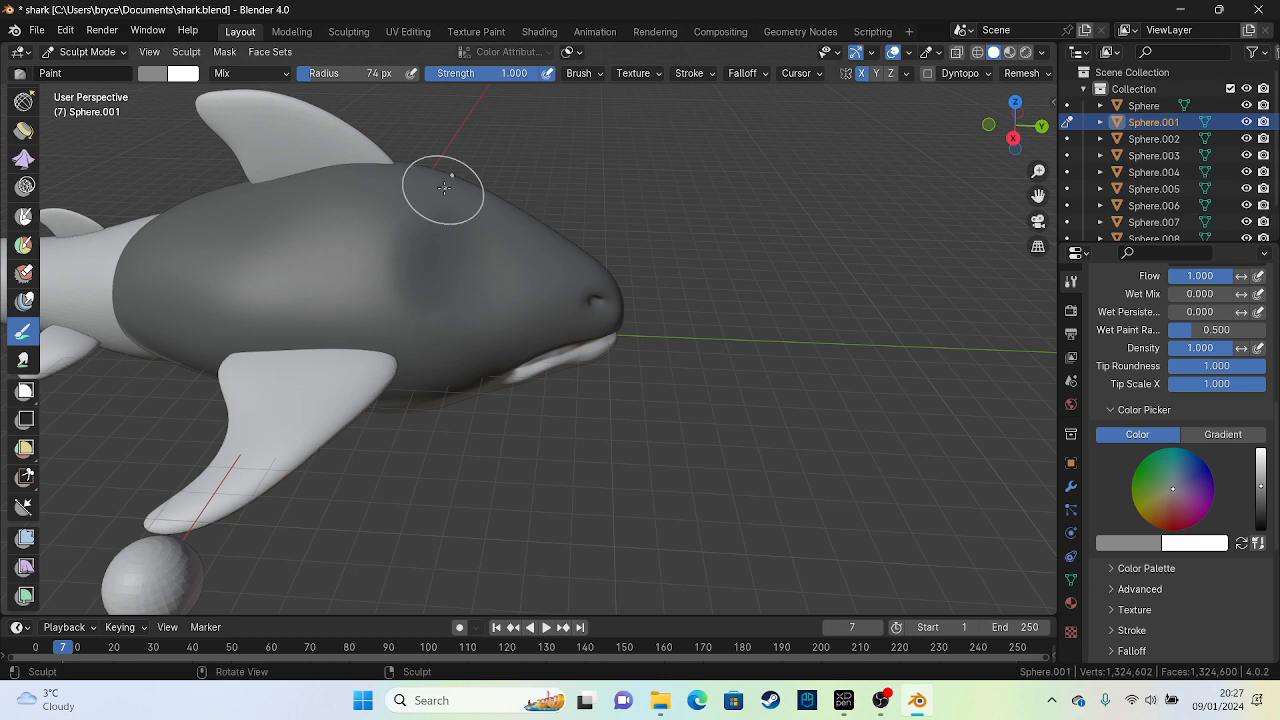
scroll(444, 188, "down", 2)
middle_click_drag(444, 188, 141, 52)
left_click(88, 52)
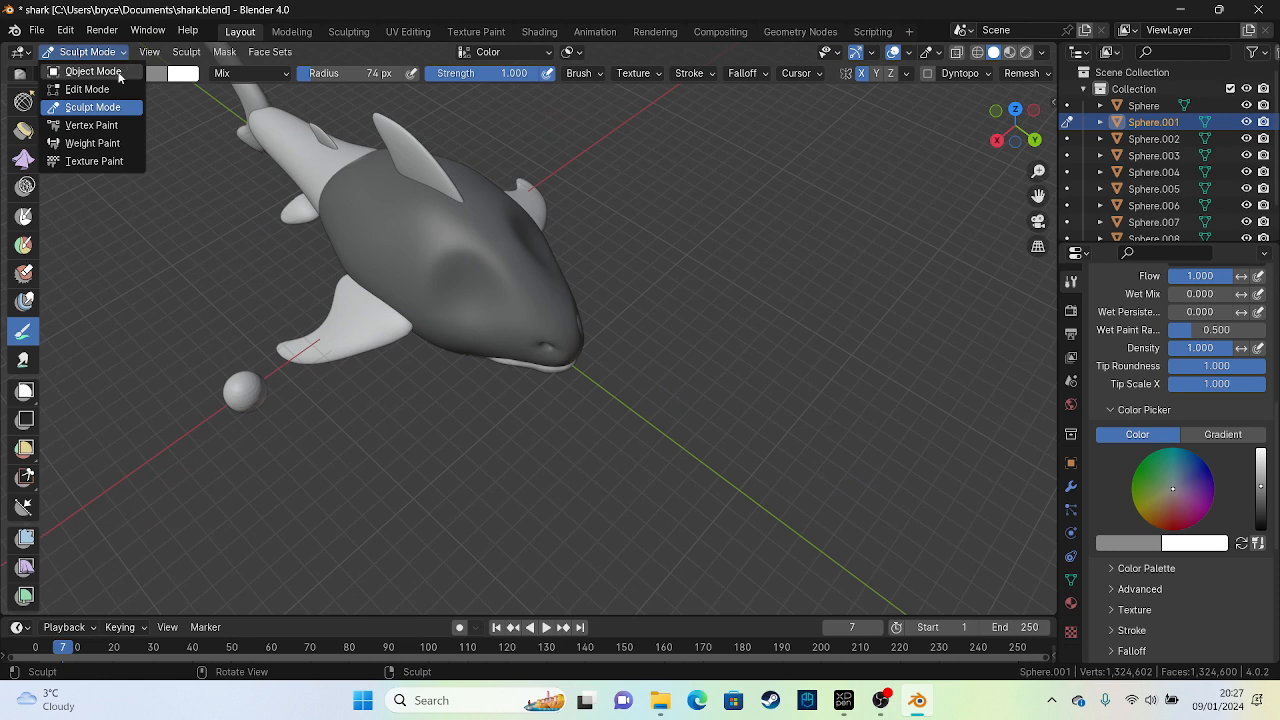
left_click(120, 78)
middle_click_drag(296, 252, 246, 404)
left_click(372, 276)
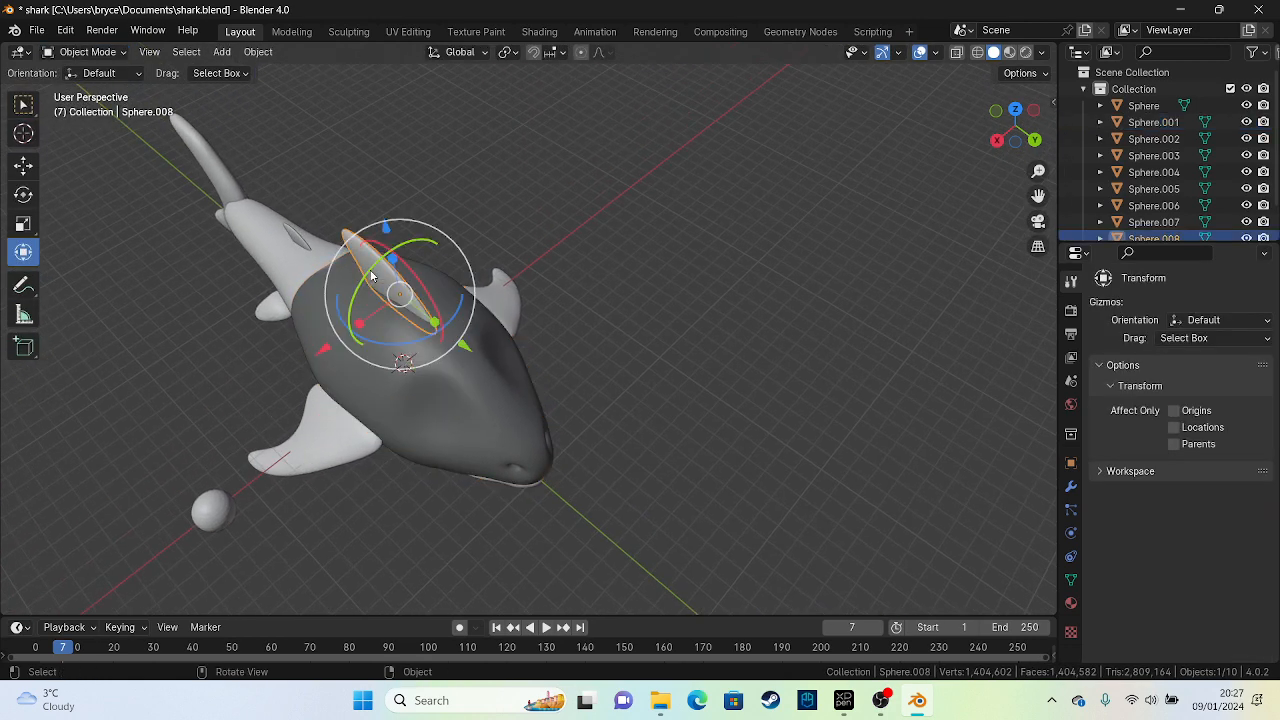
left_click(88, 52)
left_click(100, 112)
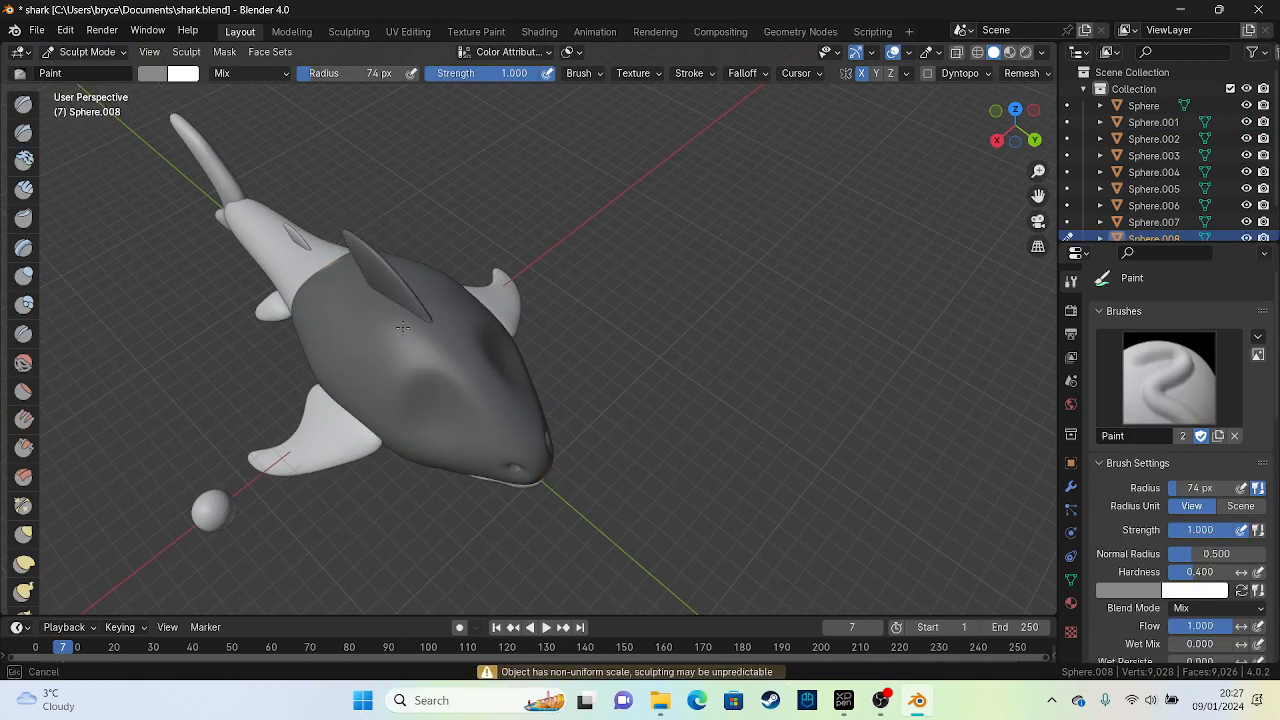
left_click(88, 52)
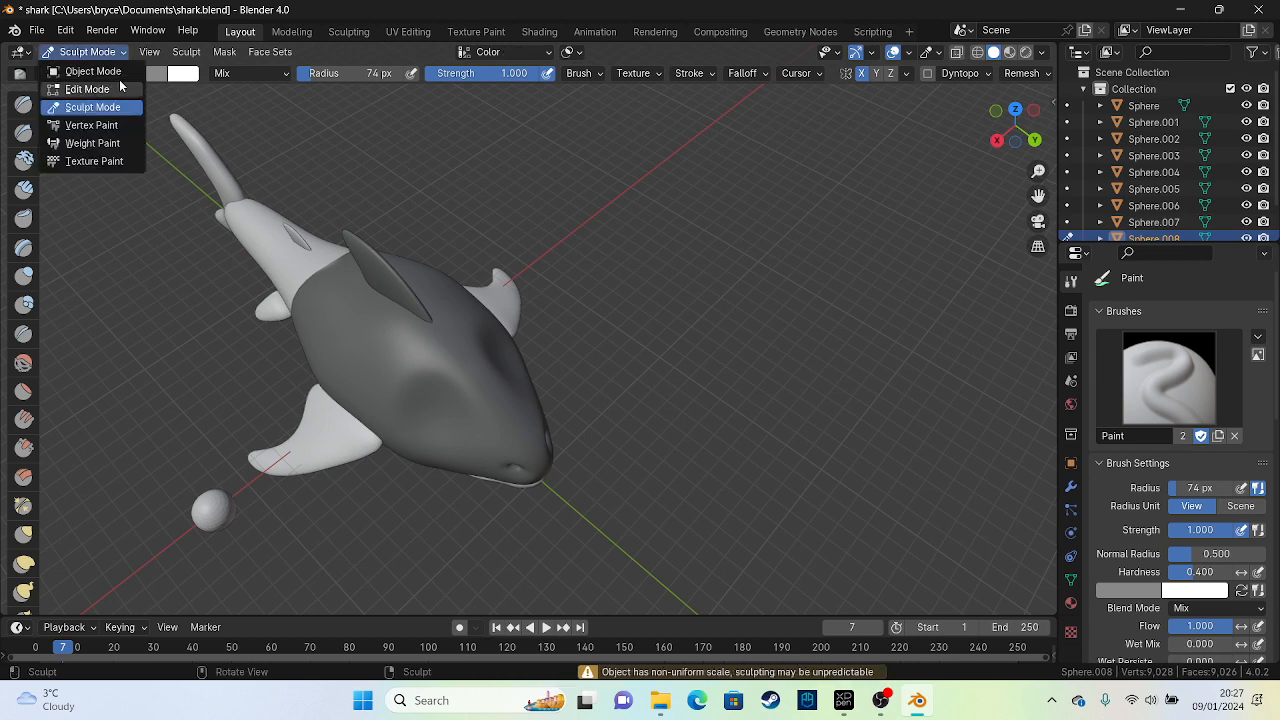
left_click(95, 71)
left_click(88, 52)
left_click(110, 71)
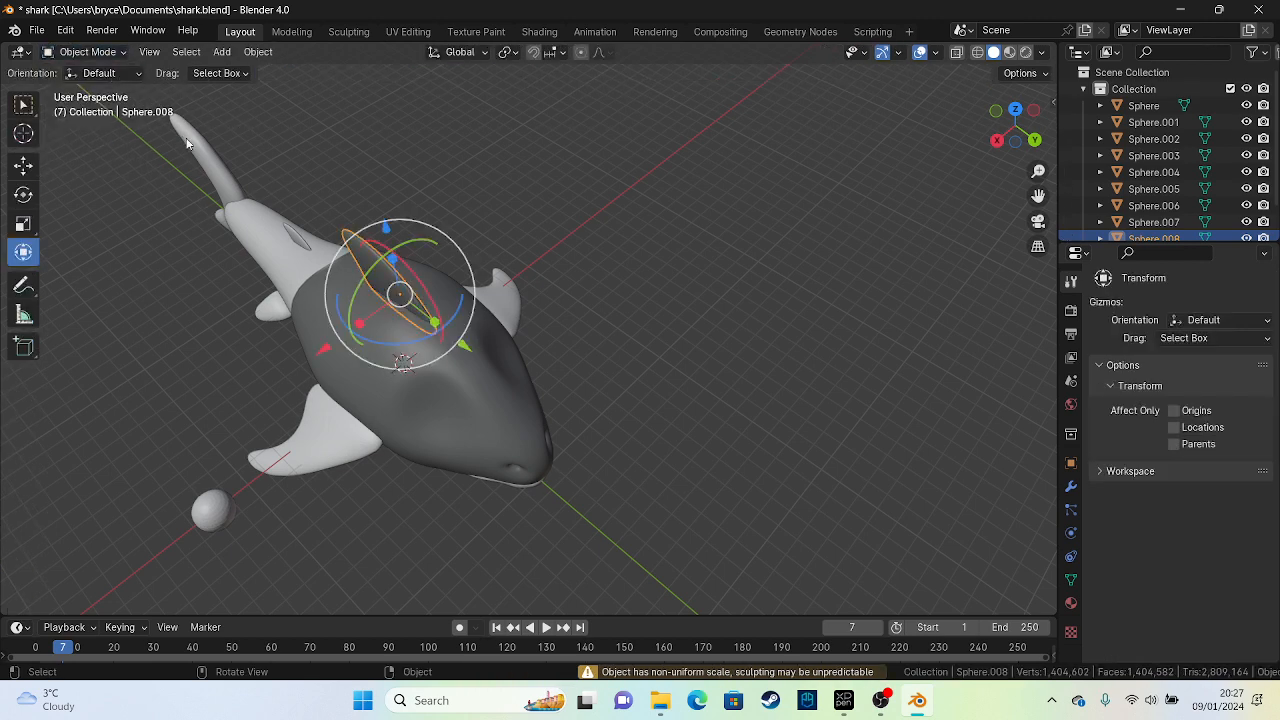
Select the small rear dorsal fin, paint it grey in Sculpt Mode and return to Object Mode
left_click(292, 235)
left_click(90, 52)
left_click(80, 105)
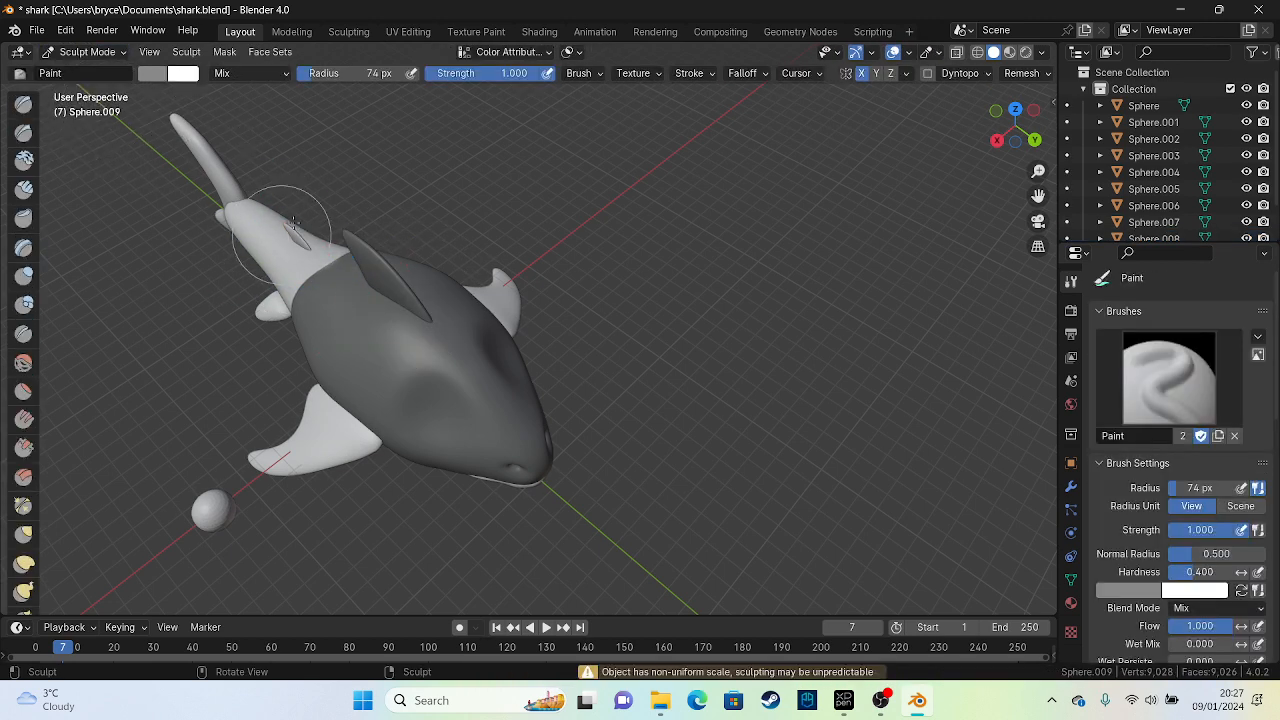
left_click(88, 52)
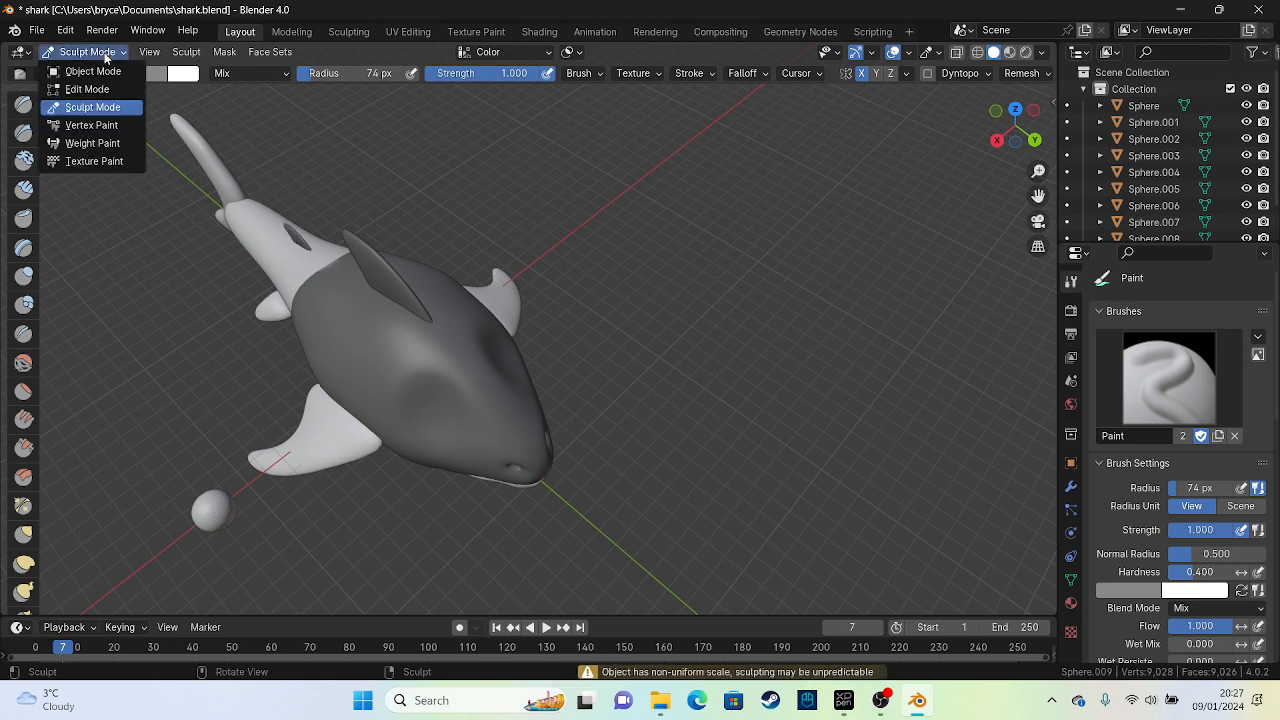
left_click(110, 72)
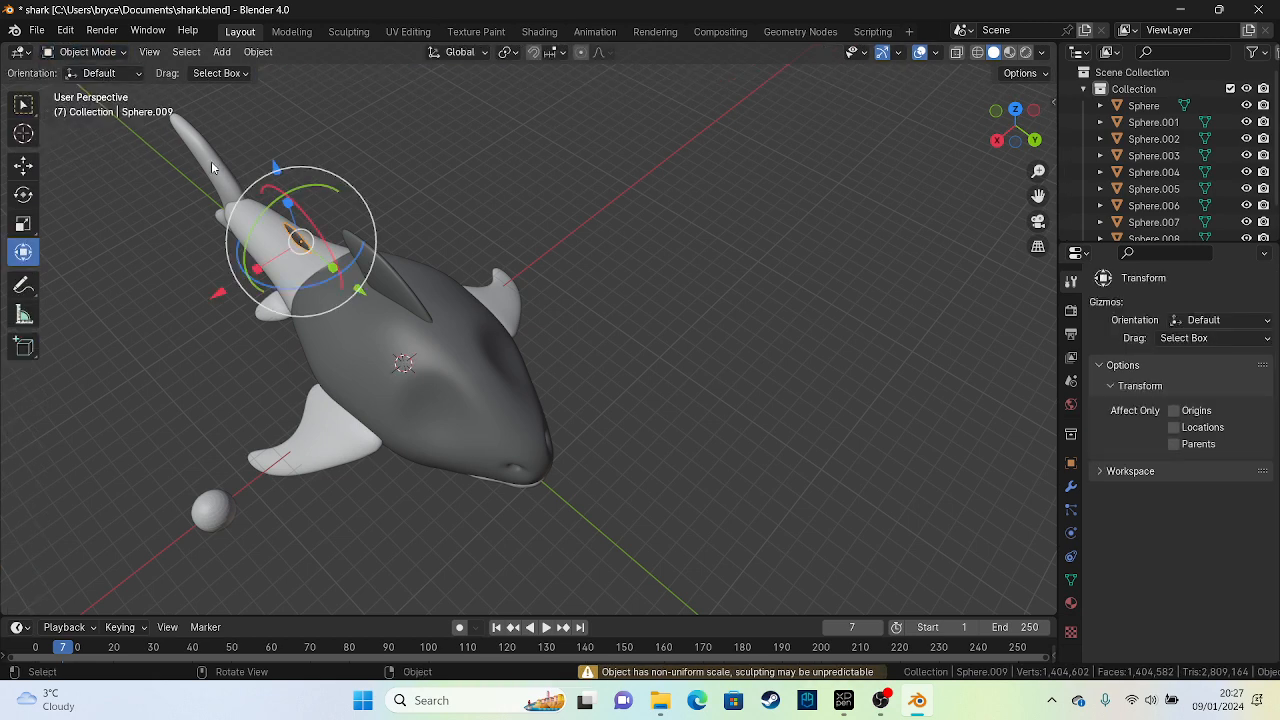
Select the tail fin, paint both lobes grey from all sides in Sculpt Mode and return to Object Mode
left_click(205, 155)
left_click(90, 52)
left_click(80, 105)
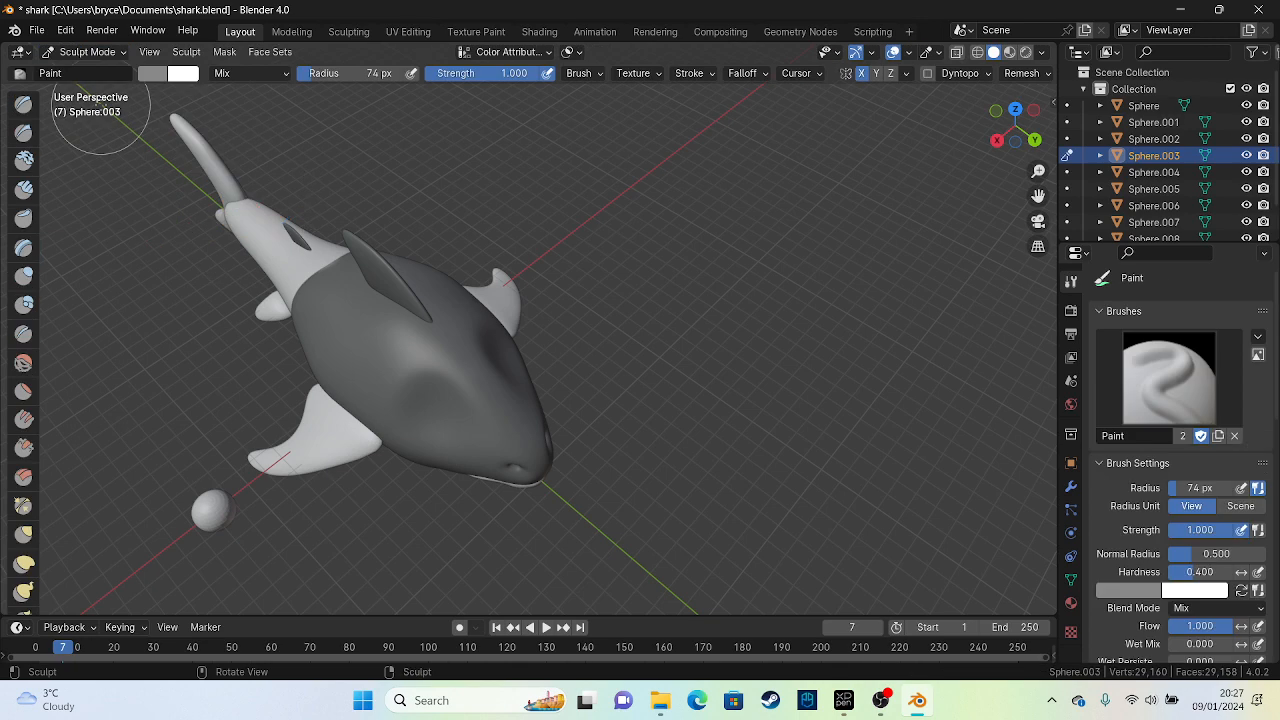
middle_click_drag(231, 281, 392, 213)
left_click_drag(392, 213, 328, 285)
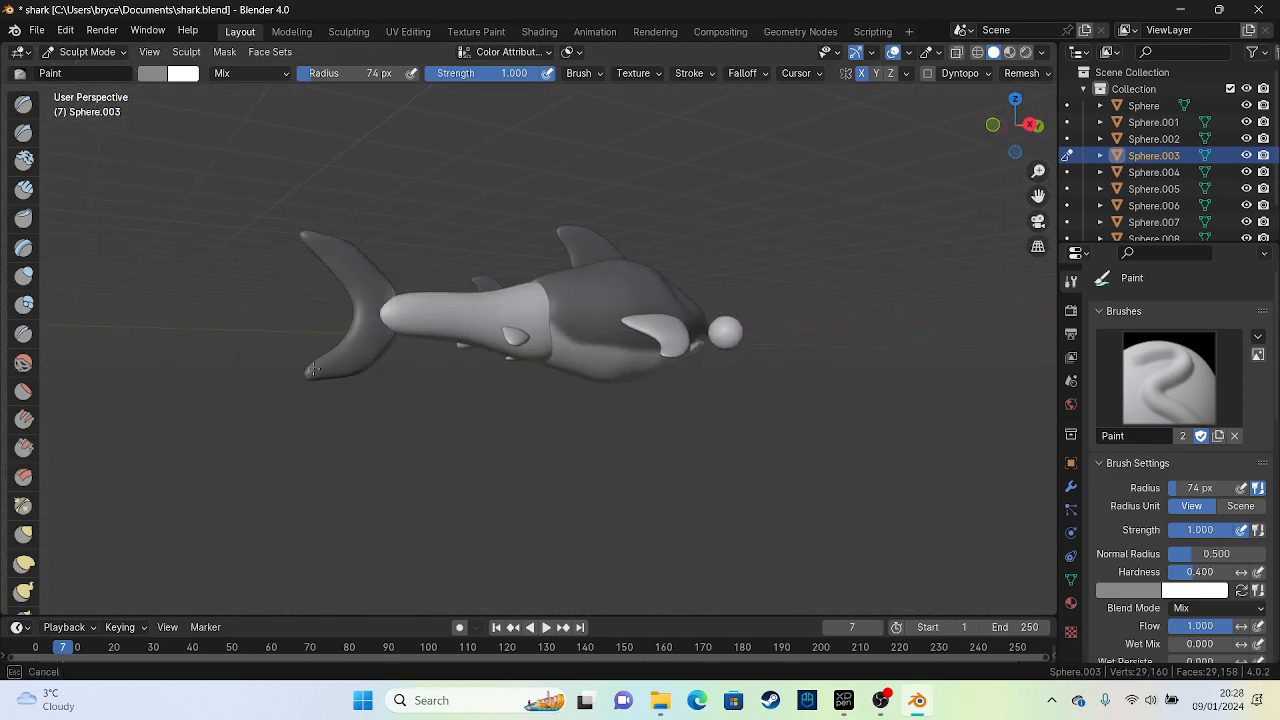
left_click_drag(234, 393, 229, 386)
middle_click_drag(229, 386, 599, 340)
left_click_drag(601, 368, 608, 431)
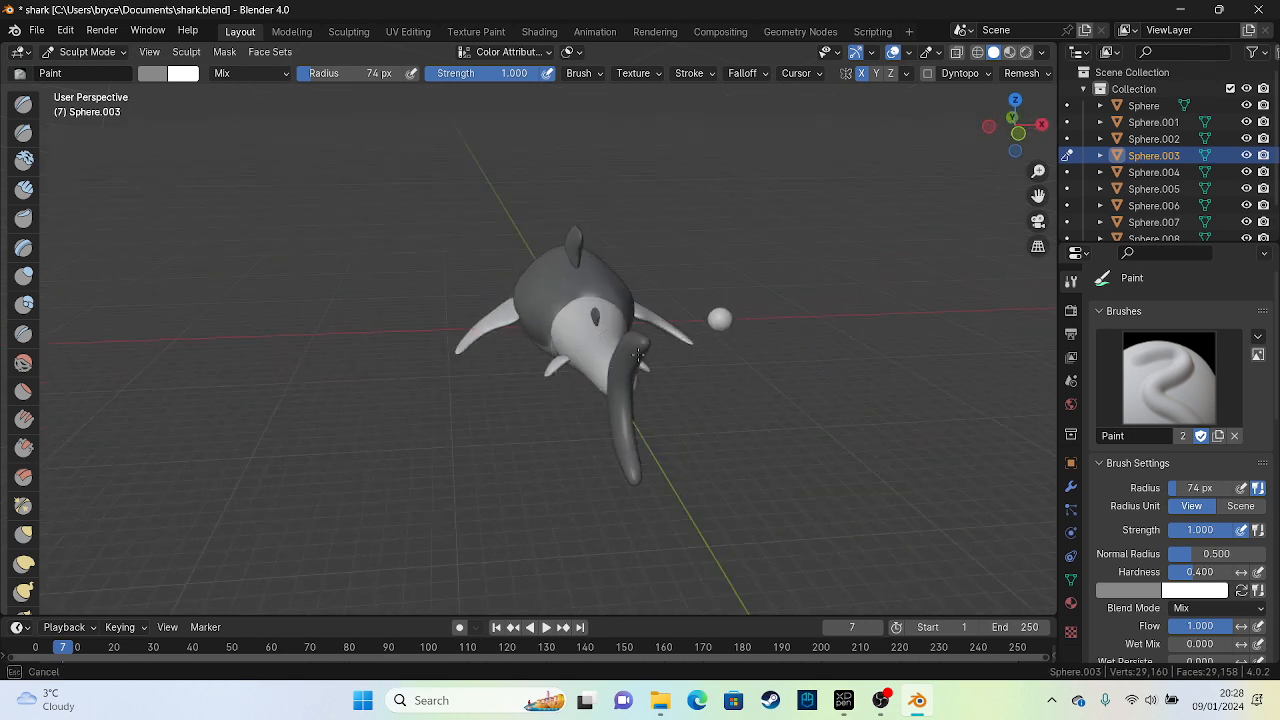
left_click_drag(638, 355, 557, 414)
mouse_move(557, 414)
middle_mouse_down()
mouse_move(663, 380)
mouse_move(605, 345)
mouse_move(487, 351)
middle_mouse_up()
left_click(87, 51)
left_click(90, 69)
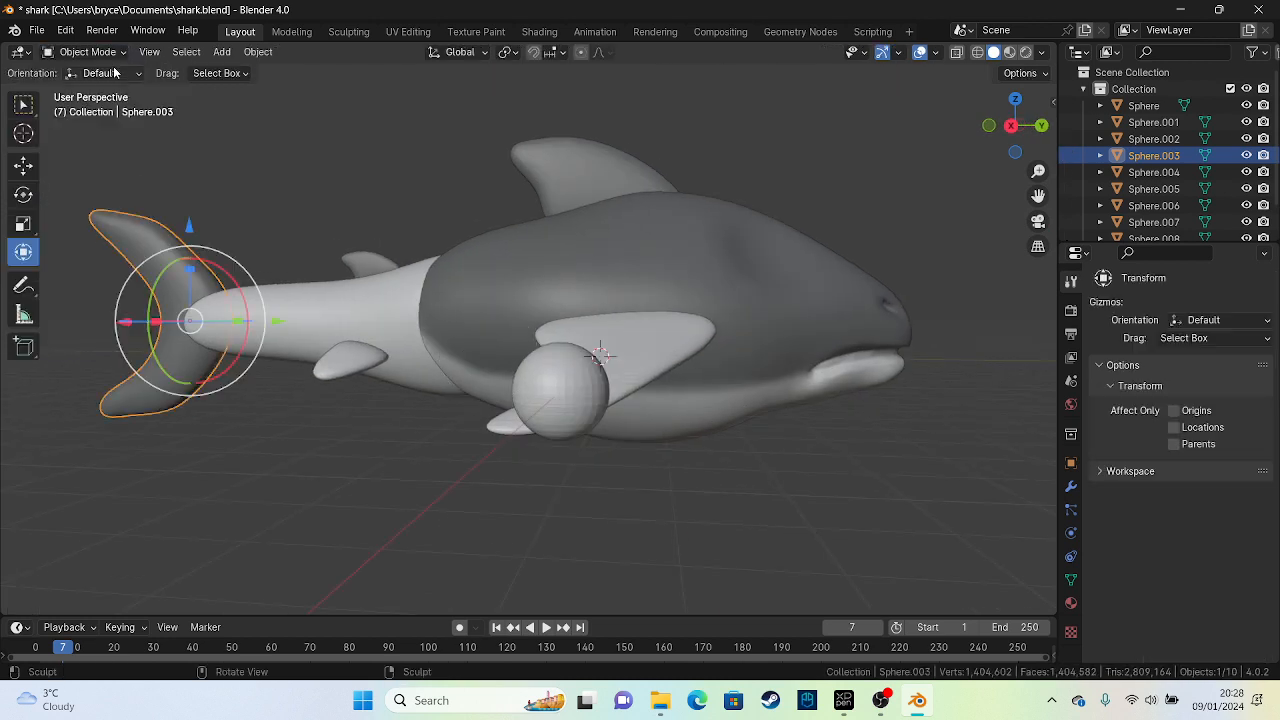
left_click(478, 276)
left_click(87, 51)
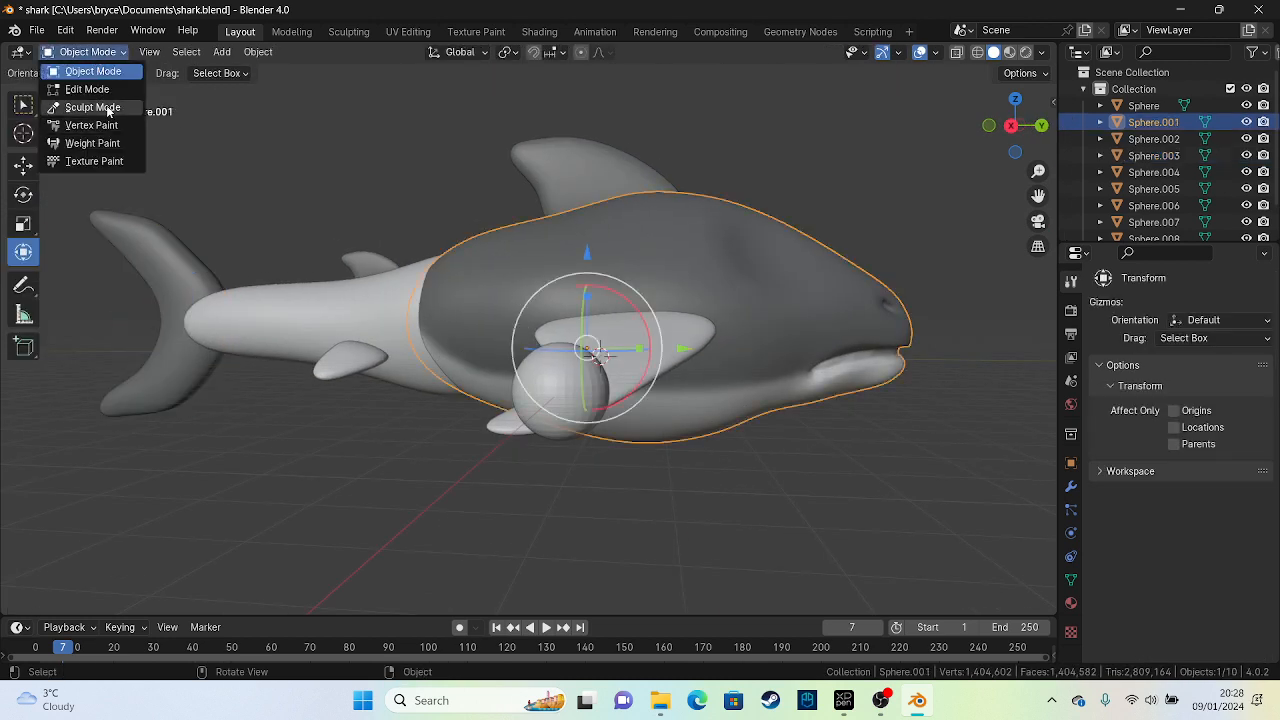
left_click(108, 105)
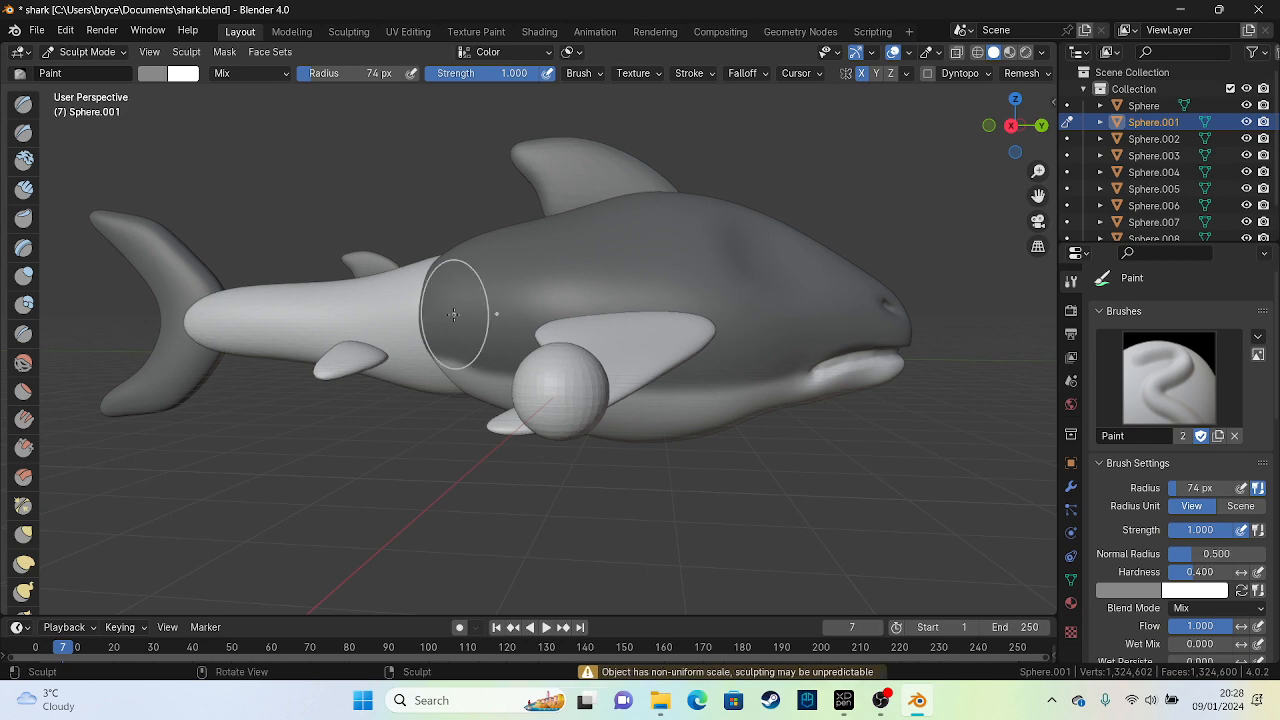
left_click(111, 53)
left_click(90, 70)
Select the rear body section, paint its back and upper flank grey in Sculpt Mode and return to Object Mode
left_click(369, 289)
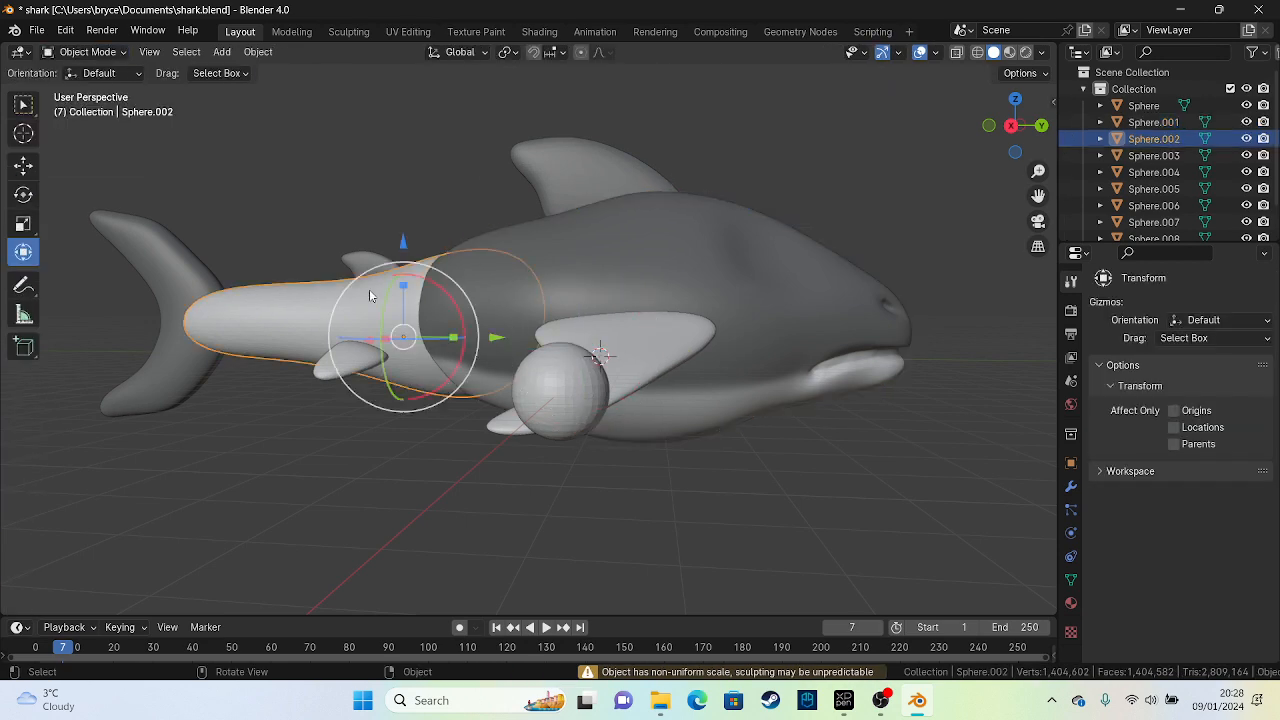
left_click(87, 51)
left_click(101, 107)
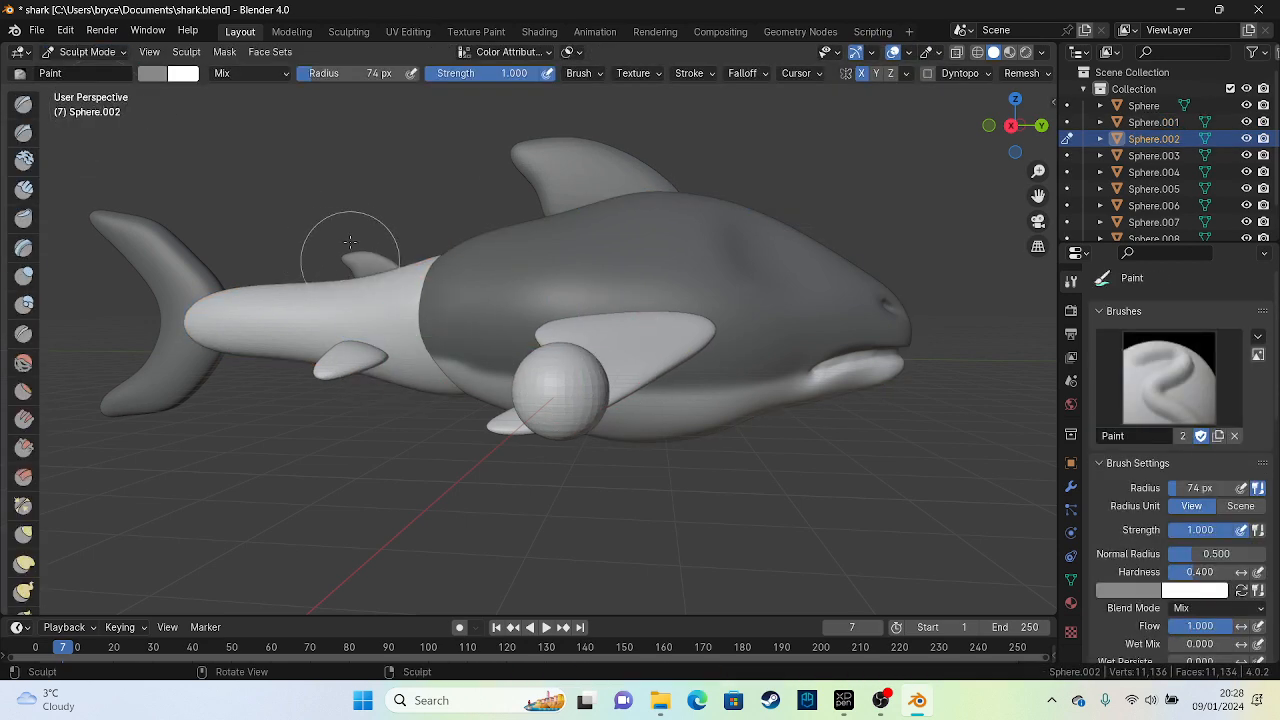
mouse_move(371, 301)
left_mouse_down()
mouse_move(305, 285)
mouse_move(435, 297)
left_mouse_up()
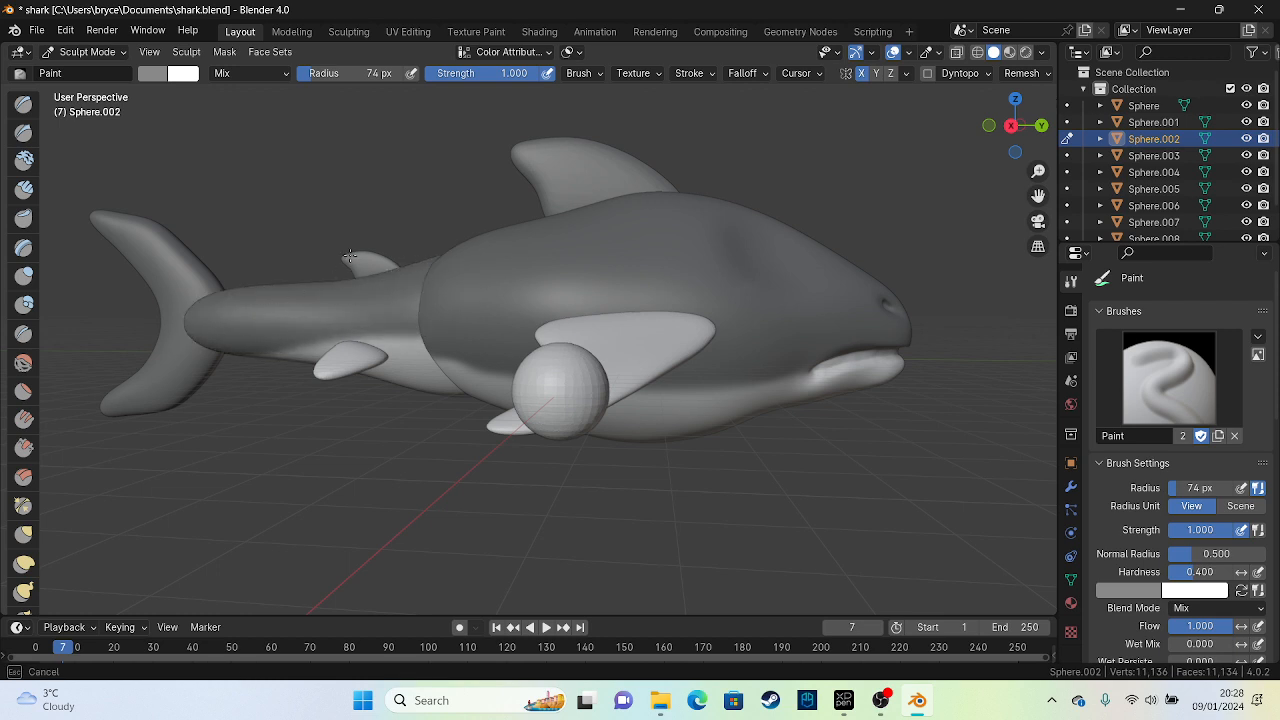
left_click_drag(356, 287, 508, 276)
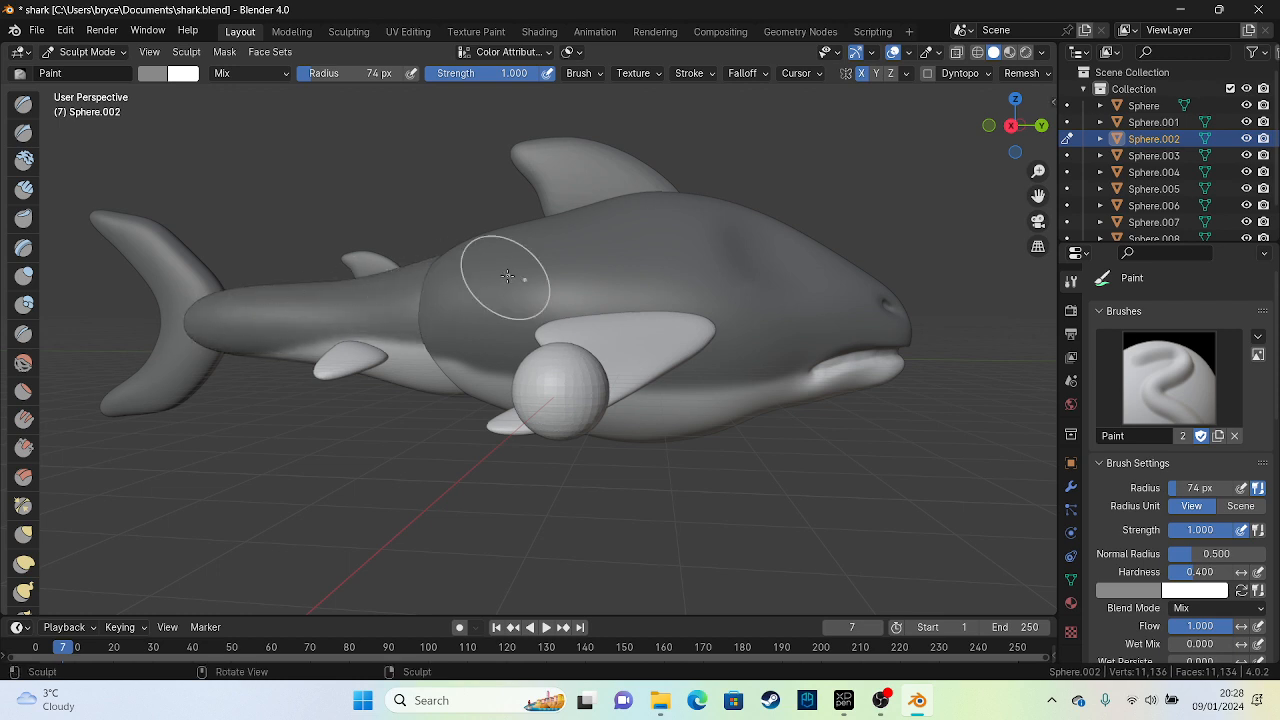
middle_click_drag(508, 276, 540, 334)
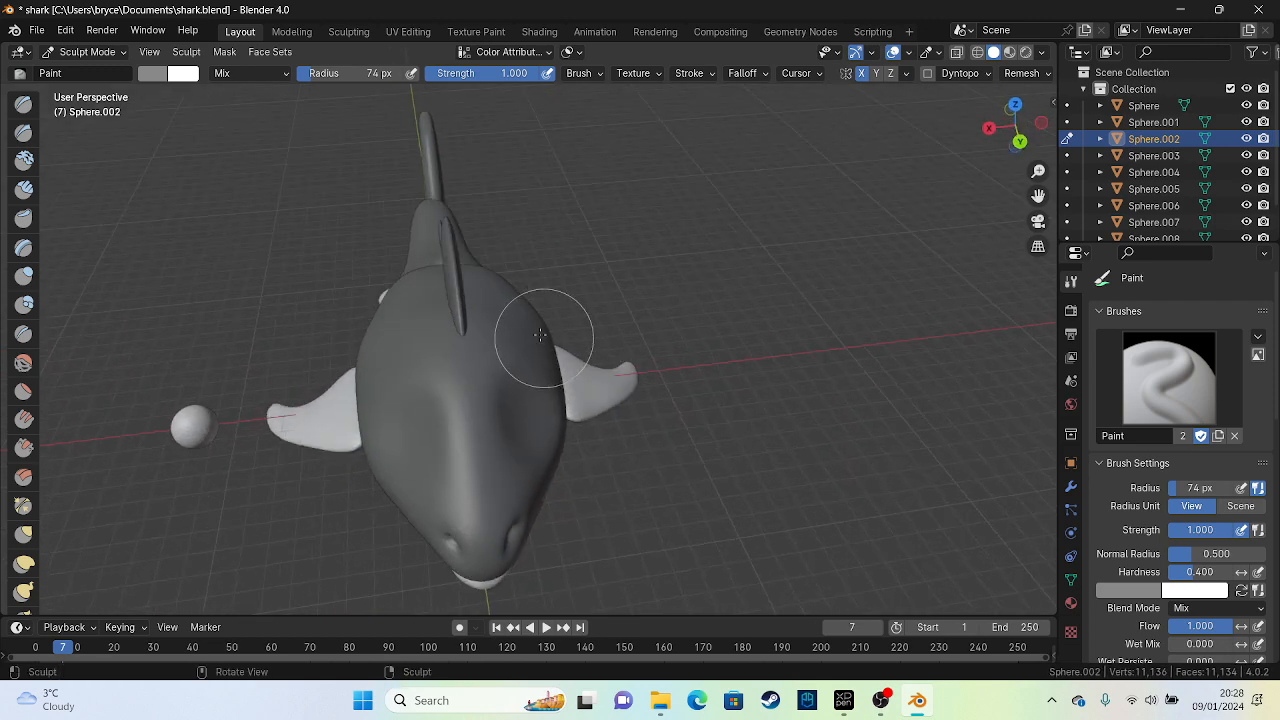
left_click(112, 52)
left_click(95, 72)
Select the pectoral fin on the small sphere's side and enter Sculpt Mode in the top view
left_click(307, 392)
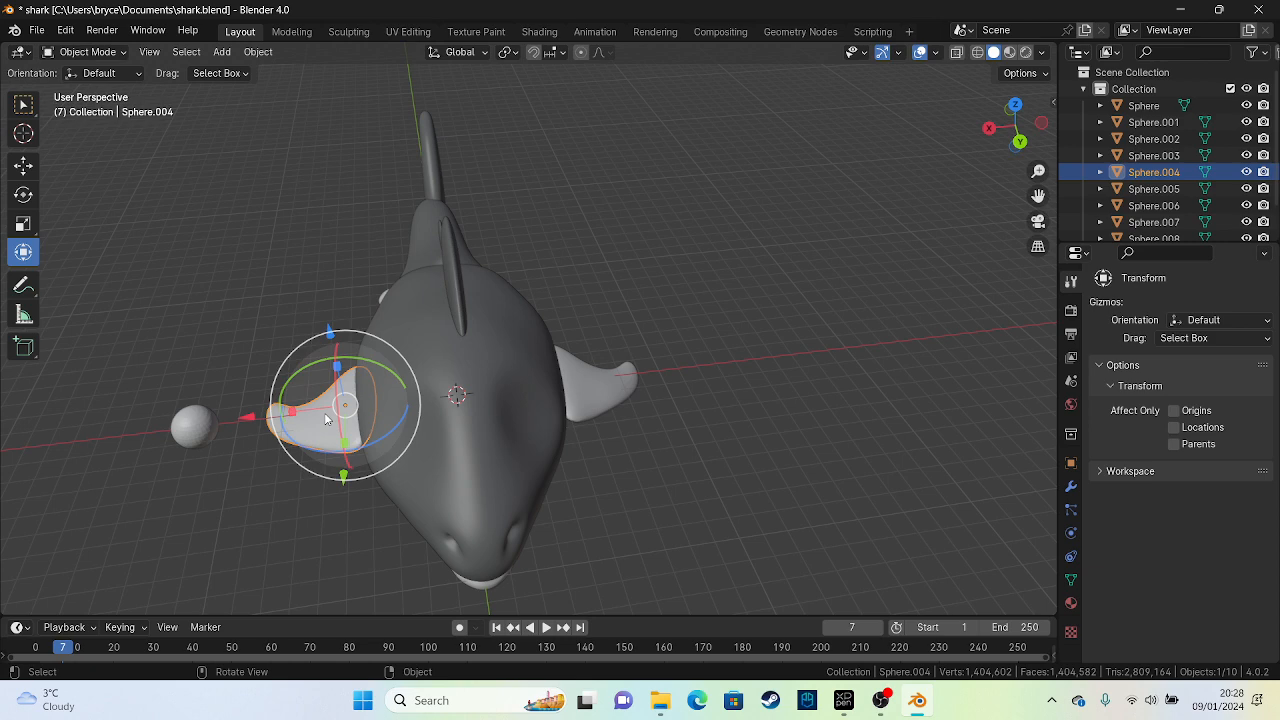
left_click(112, 52)
left_click(105, 112)
key("KP_7")
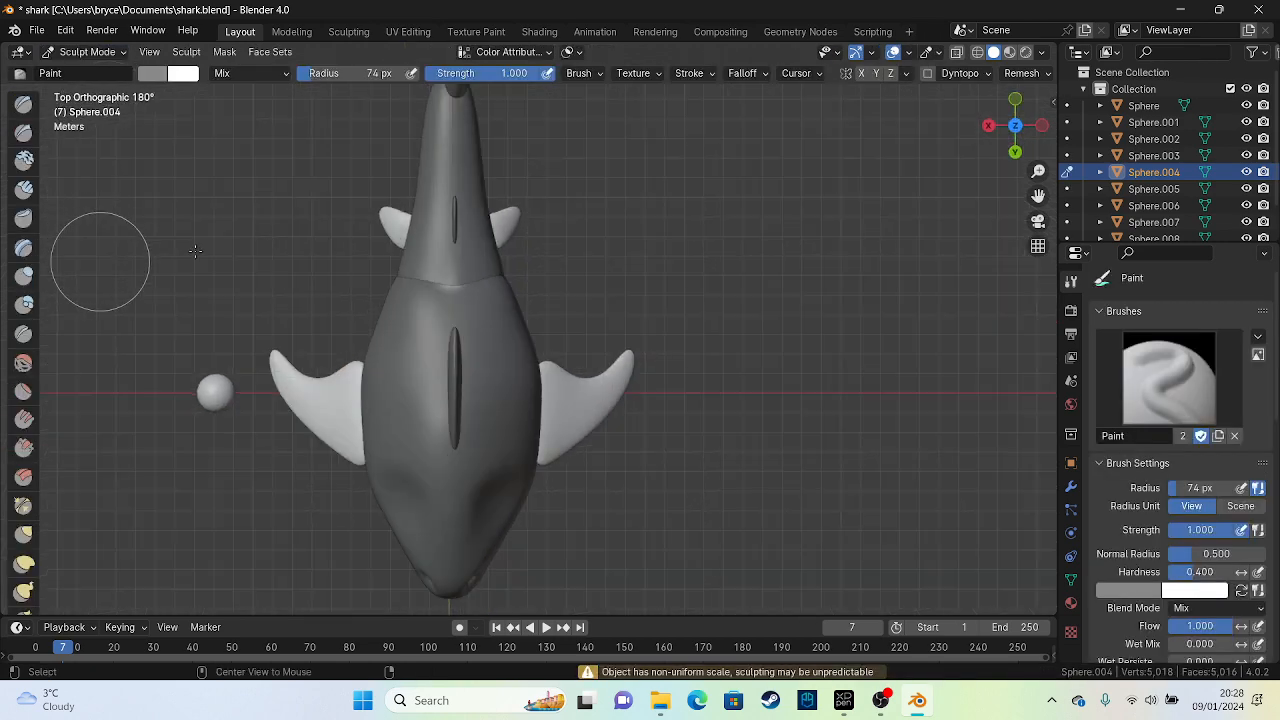
Try painting the pectoral fin grey with the 74 px brush, then undo back to the unpainted fin
left_click_drag(282, 373, 279, 369)
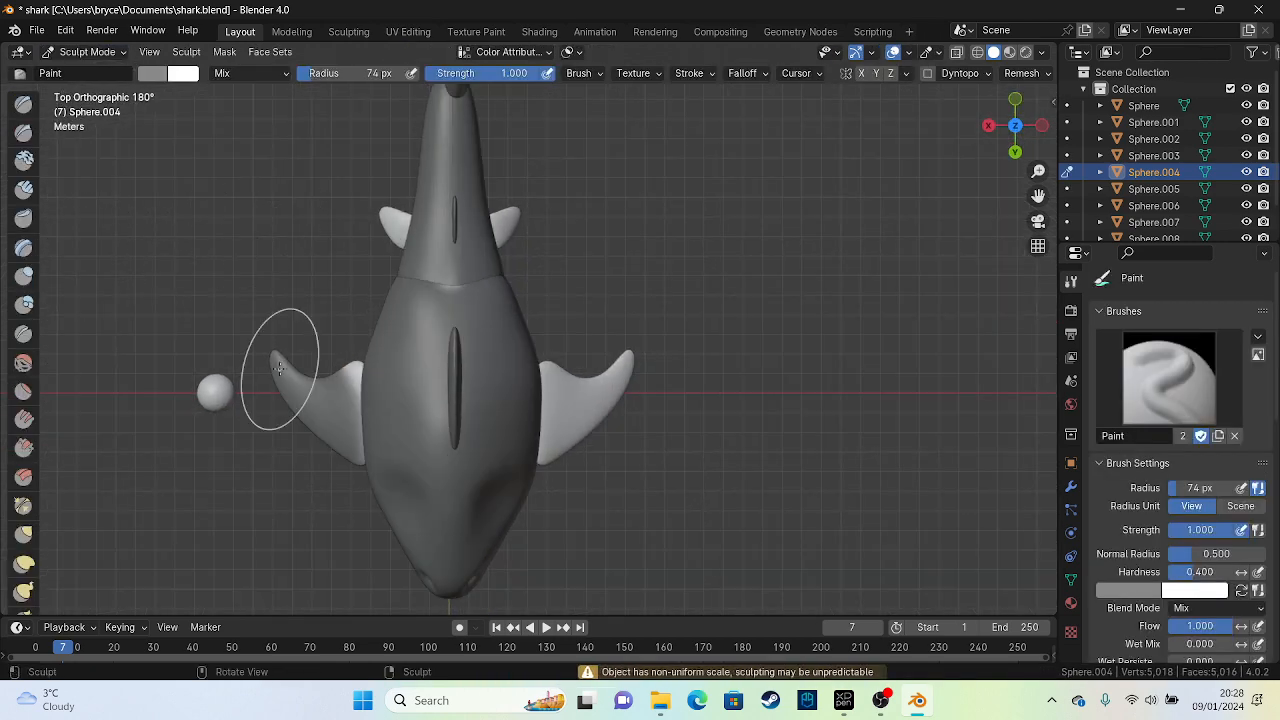
key("ctrl+z")
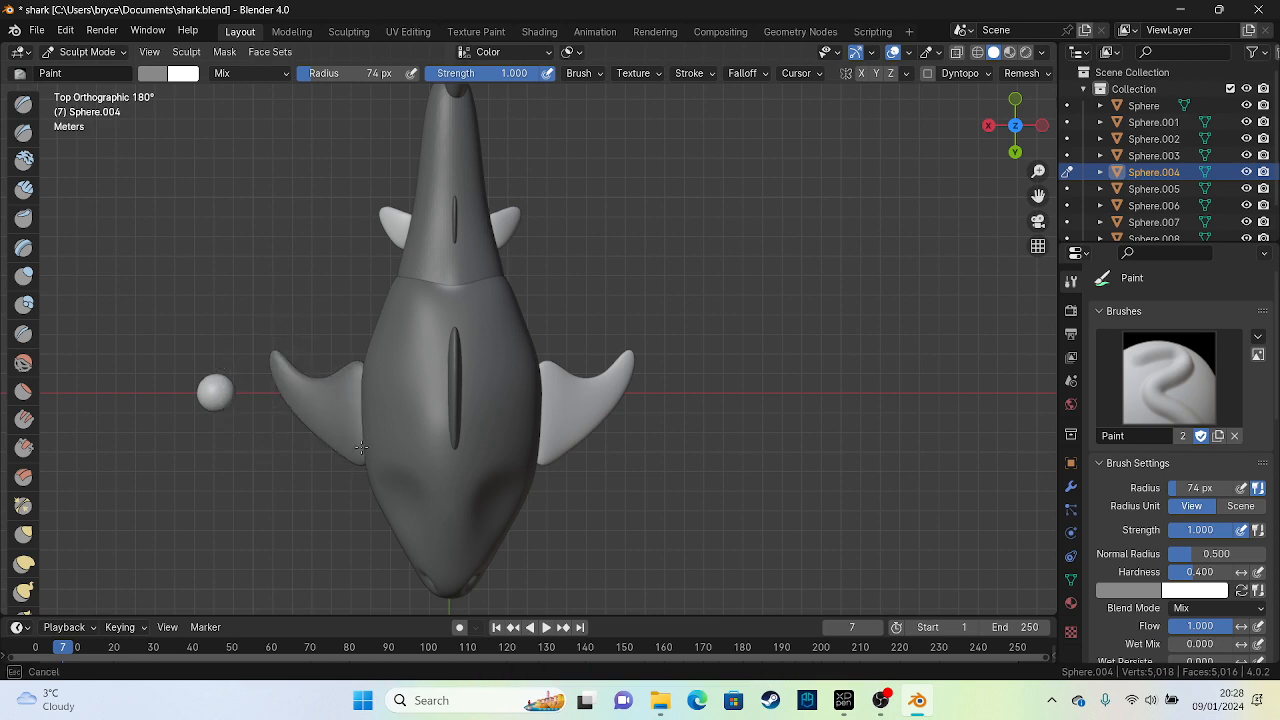
left_click(100, 52)
left_click(107, 73)
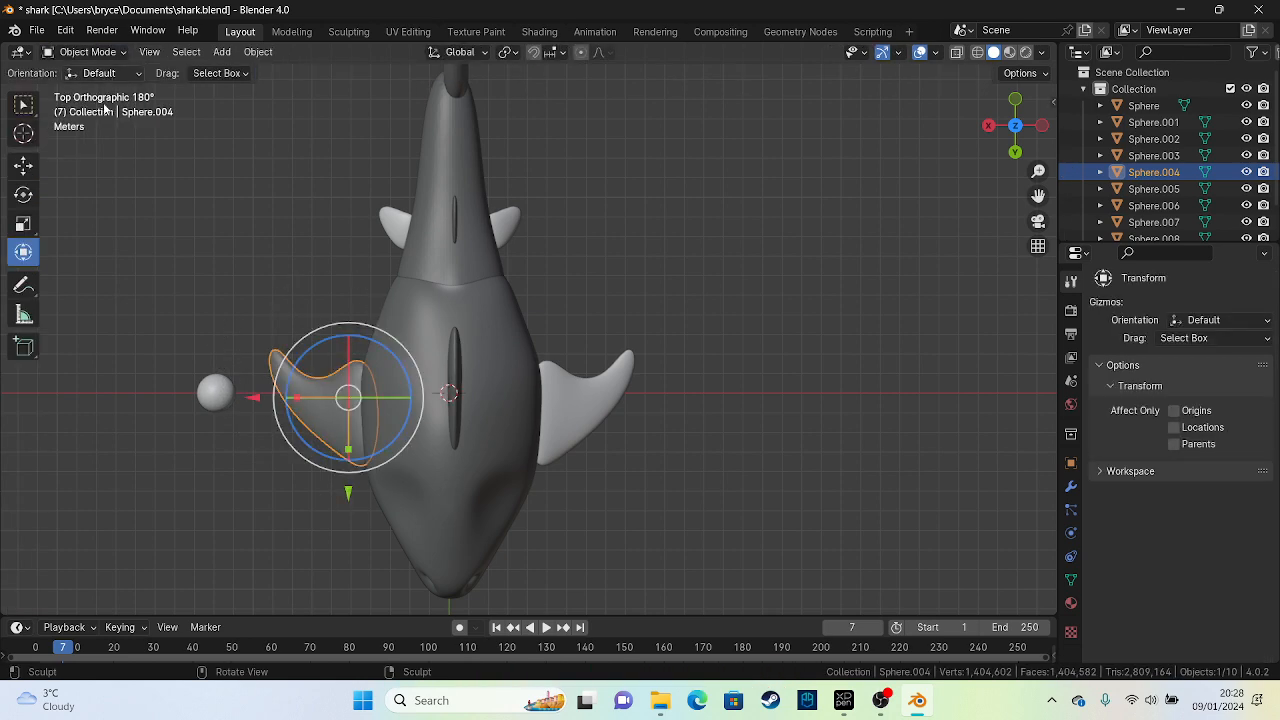
middle_click_drag(105, 110, 352, 296)
key("ctrl+z")
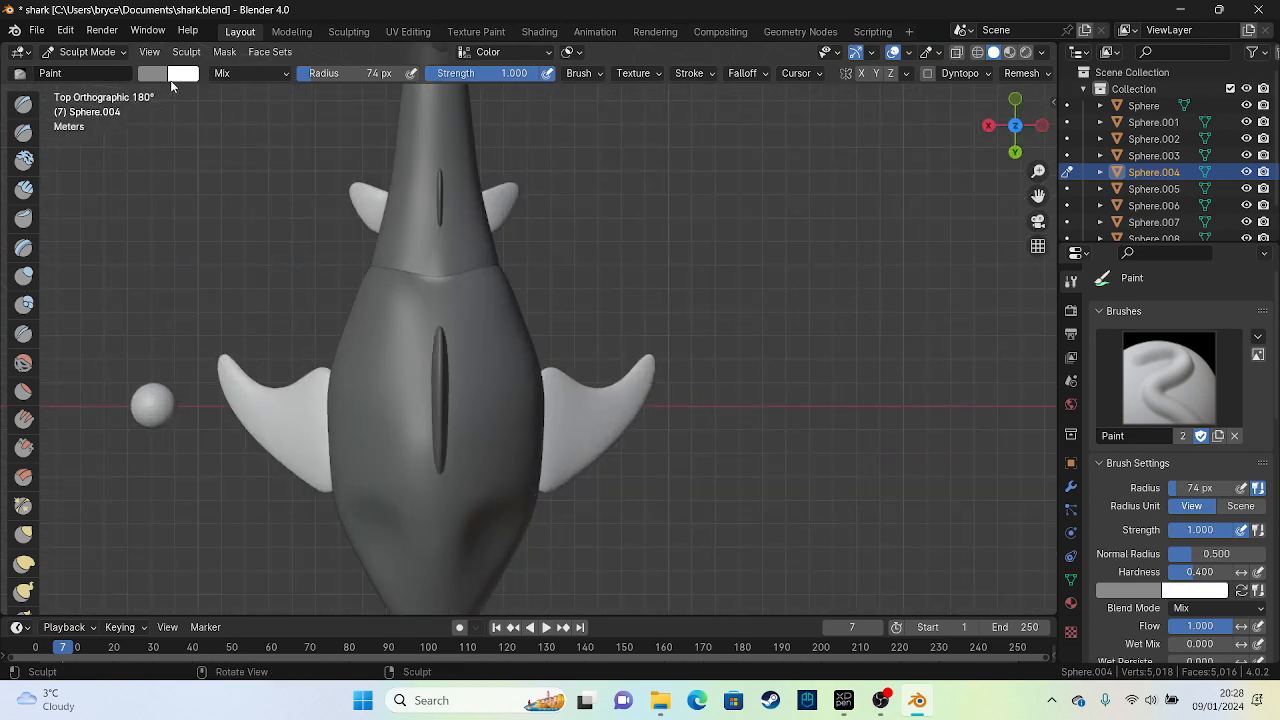
Set the brush radius to 49 px and paint the upper surface of the pectoral fin grey
left_click_drag(323, 74, 306, 86)
mouse_move(250, 380)
left_mouse_down()
mouse_move(260, 405)
mouse_move(251, 398)
left_mouse_up()
mouse_move(297, 453)
left_mouse_down()
mouse_move(316, 457)
mouse_move(278, 411)
left_mouse_up()
middle_click_drag(278, 411, 444, 378)
left_click_drag(425, 458, 463, 432)
Paint the remaining edges and sides of the pectoral fin grey and return to Object Mode
mouse_move(518, 432)
middle_mouse_down()
mouse_move(400, 300)
mouse_move(560, 480)
mouse_move(505, 270)
middle_mouse_up()
scroll(569, 492, "up", 2)
mouse_move(505, 270)
left_mouse_down()
mouse_move(390, 300)
mouse_move(340, 280)
mouse_move(455, 310)
mouse_move(218, 402)
left_mouse_up()
key("z")
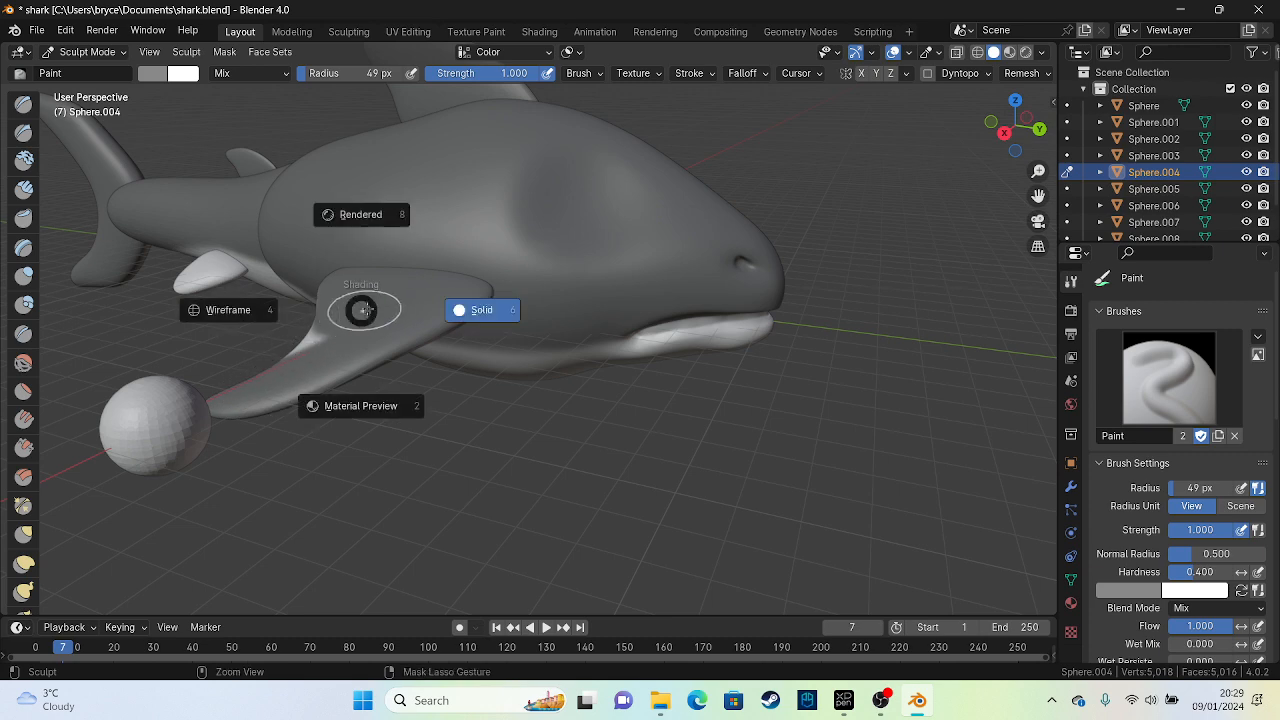
key("ctrl+z")
mouse_move(410, 305)
left_mouse_down()
mouse_move(400, 286)
mouse_move(335, 300)
mouse_move(360, 277)
mouse_move(303, 345)
left_mouse_up()
middle_click_drag(381, 289, 412, 220)
mouse_move(492, 380)
left_mouse_down()
mouse_move(440, 482)
mouse_move(568, 376)
mouse_move(581, 330)
left_mouse_up()
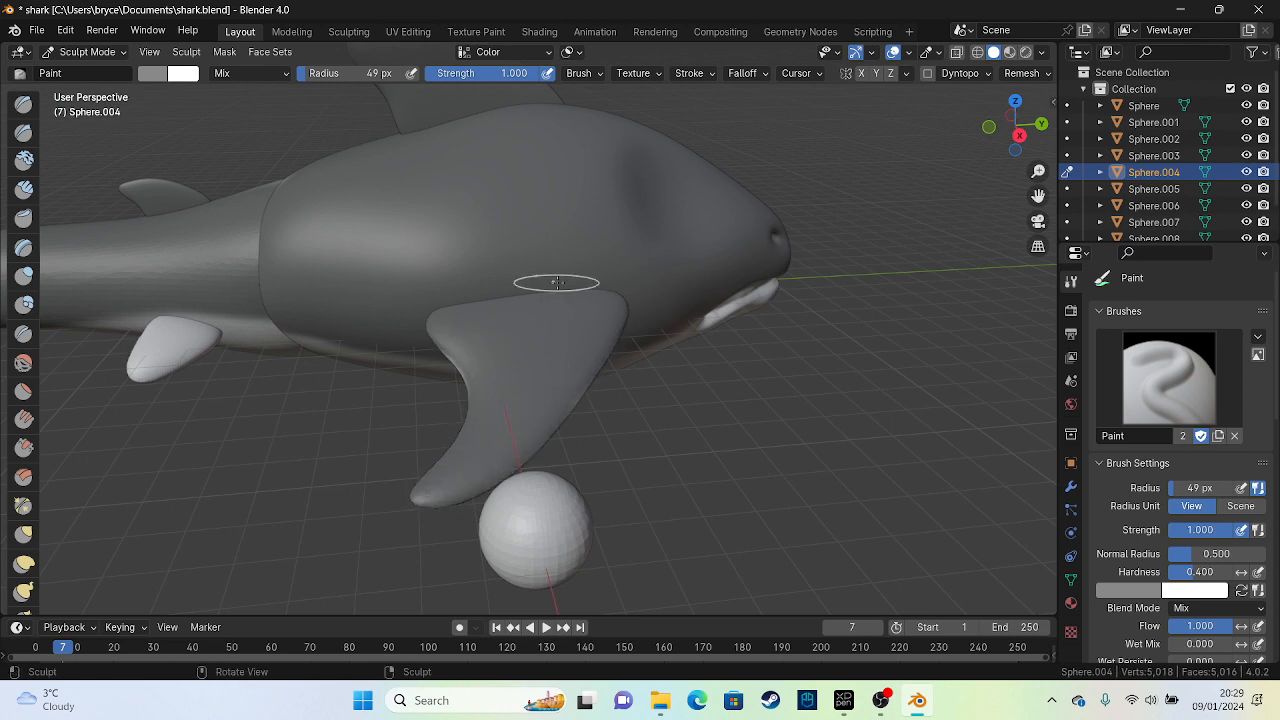
middle_click_drag(600, 290, 474, 365)
left_click(85, 52)
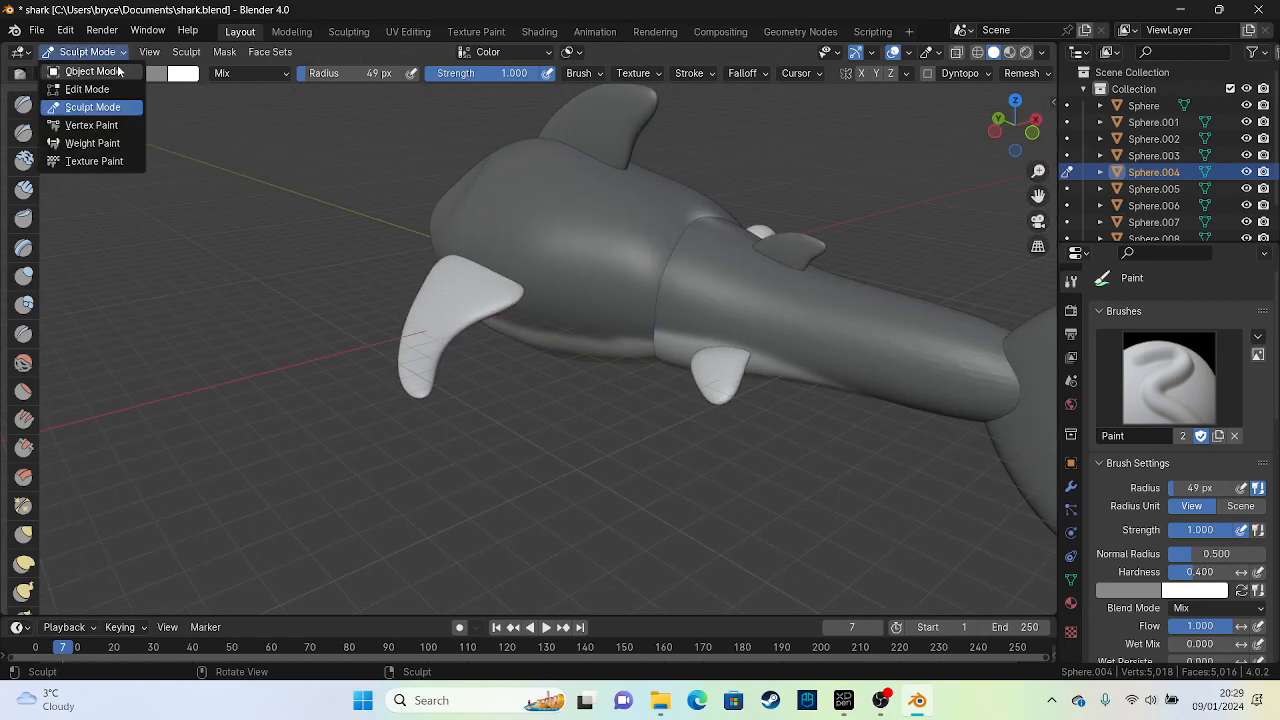
left_click(118, 71)
Select the opposite pectoral fin, paint it grey from base to tip in Sculpt Mode and return to Object Mode
left_click(420, 275)
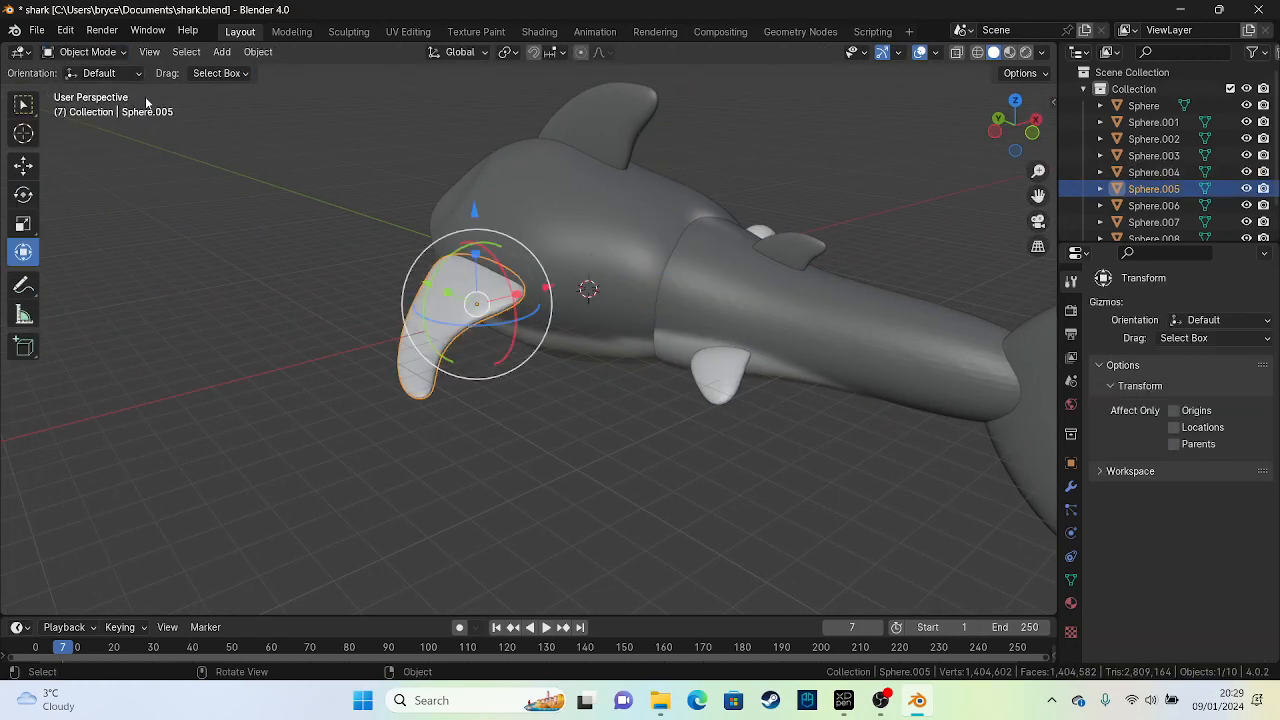
left_click(88, 52)
left_click(113, 103)
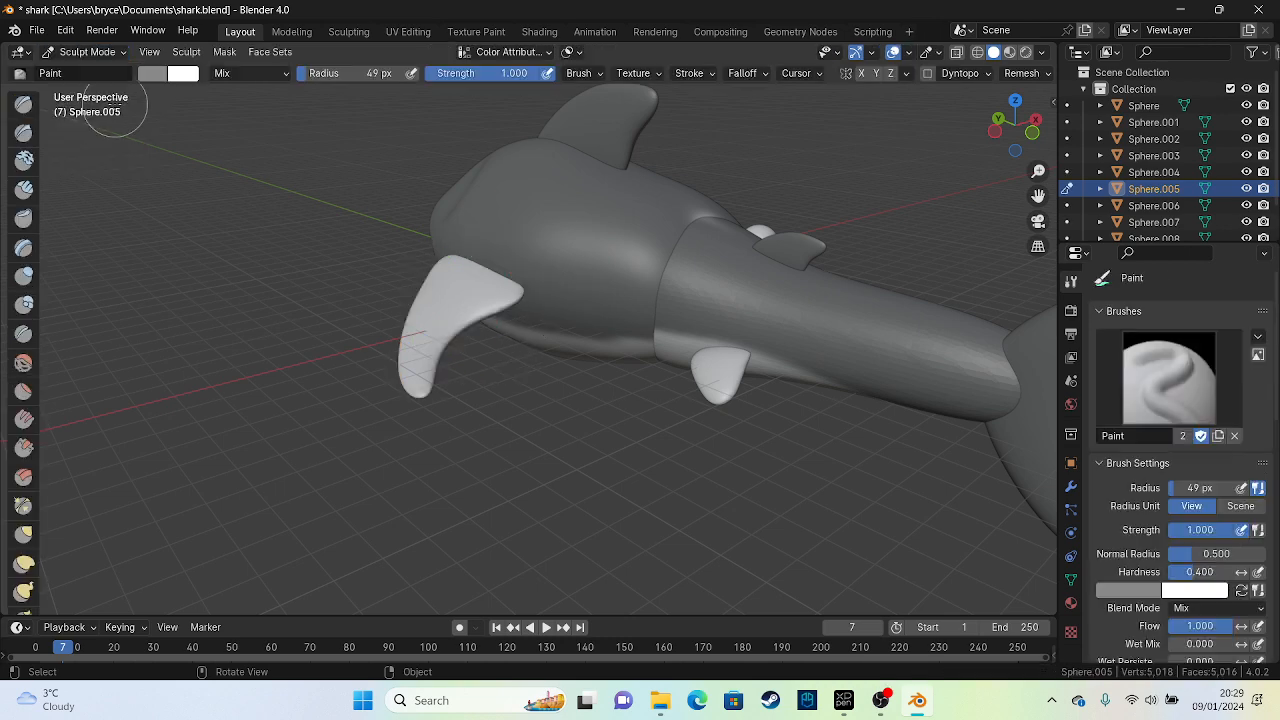
left_click_drag(457, 284, 434, 291)
mouse_move(436, 292)
middle_mouse_down()
mouse_move(471, 324)
mouse_move(469, 310)
middle_mouse_up()
mouse_move(472, 300)
left_mouse_down()
mouse_move(472, 370)
mouse_move(546, 318)
left_mouse_up()
left_click_drag(489, 353, 458, 305)
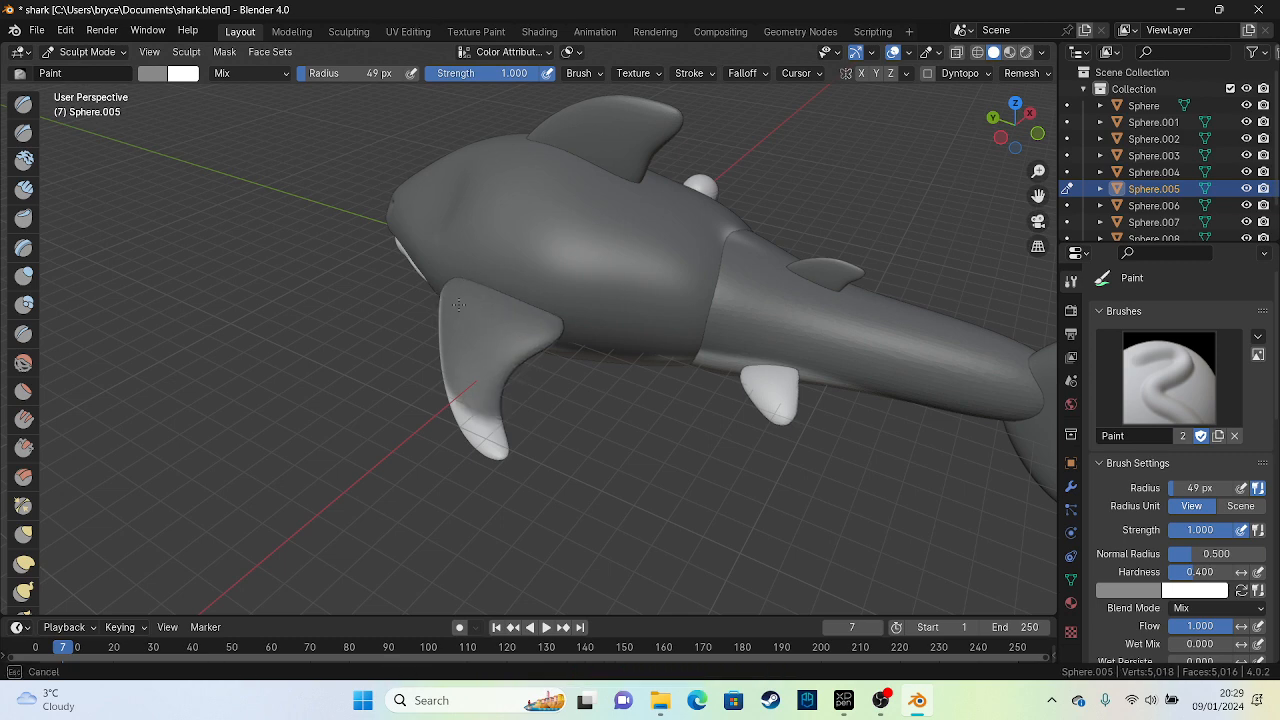
left_click_drag(466, 380, 486, 443)
mouse_move(486, 443)
middle_mouse_down()
mouse_move(514, 443)
mouse_move(413, 393)
middle_mouse_up()
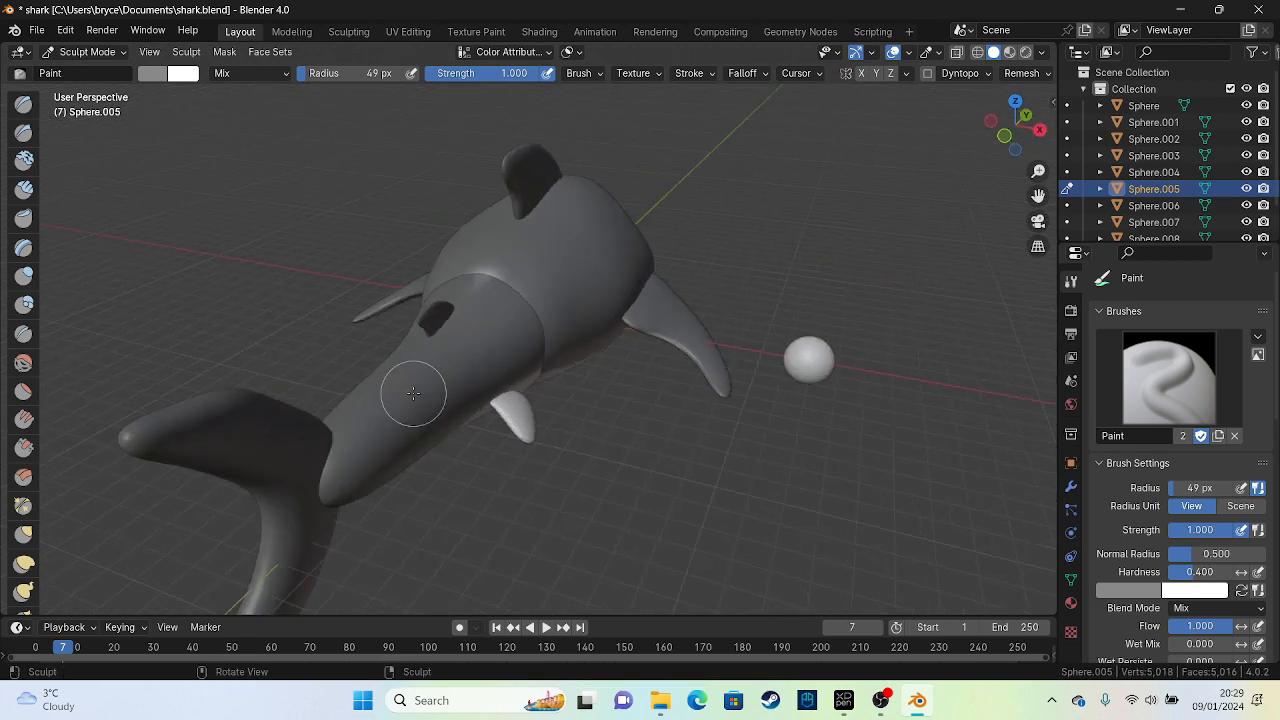
left_click(100, 52)
left_click(95, 71)
Select the rear body section, touch up the grey near the small dorsal fin in Sculpt Mode and return to Object Mode
left_click(463, 371)
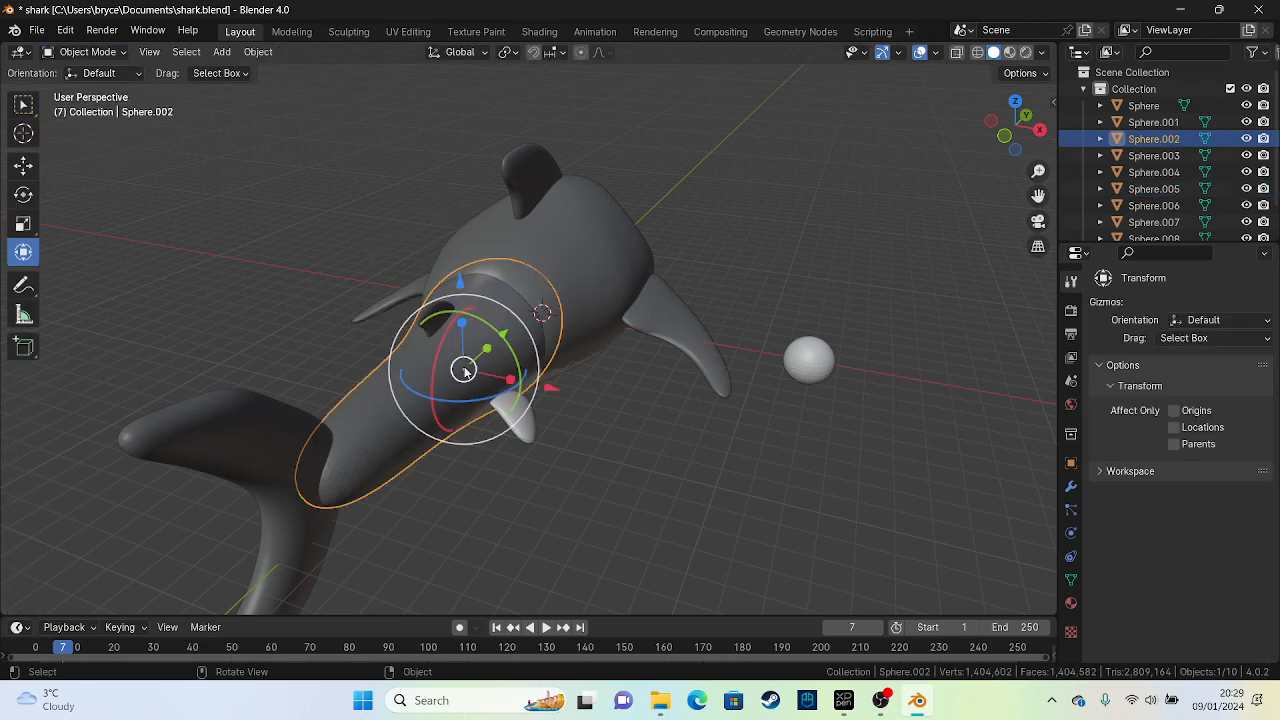
left_click(108, 52)
left_click(95, 105)
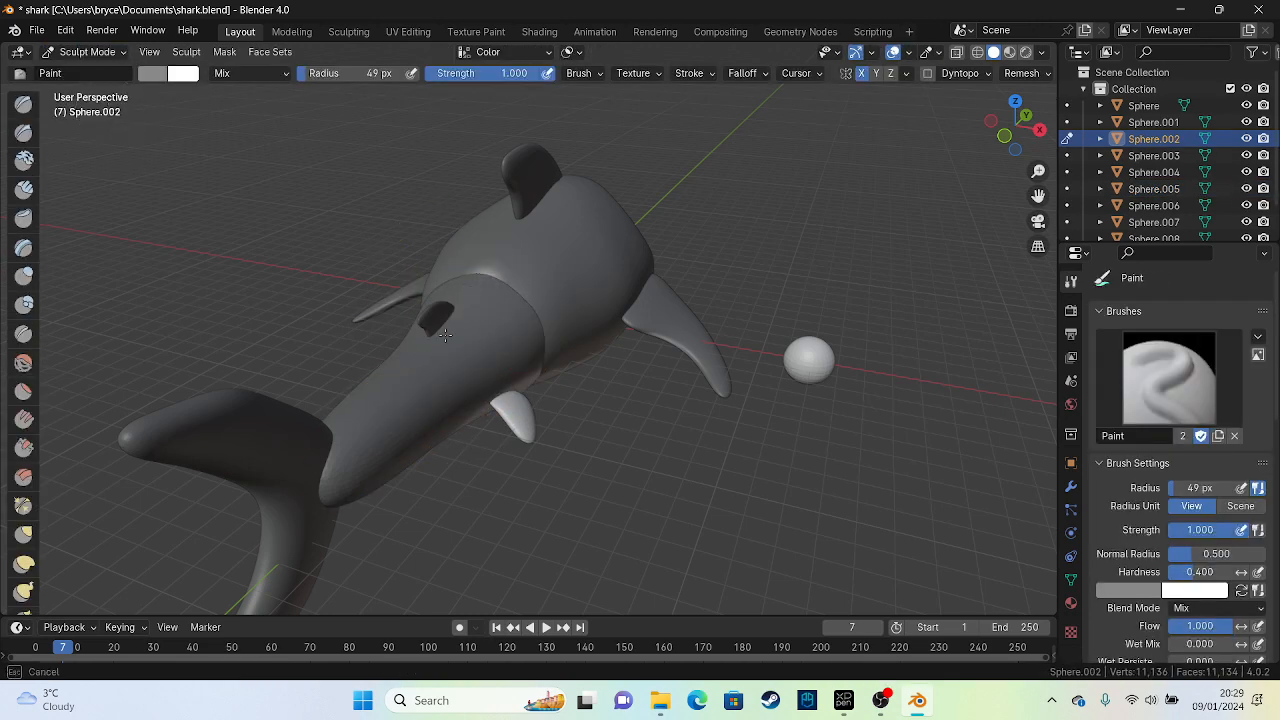
left_click(100, 52)
left_click(95, 71)
Select the front body, touch up the grey on its back beside the large dorsal fin and return to Object Mode
left_click(507, 253)
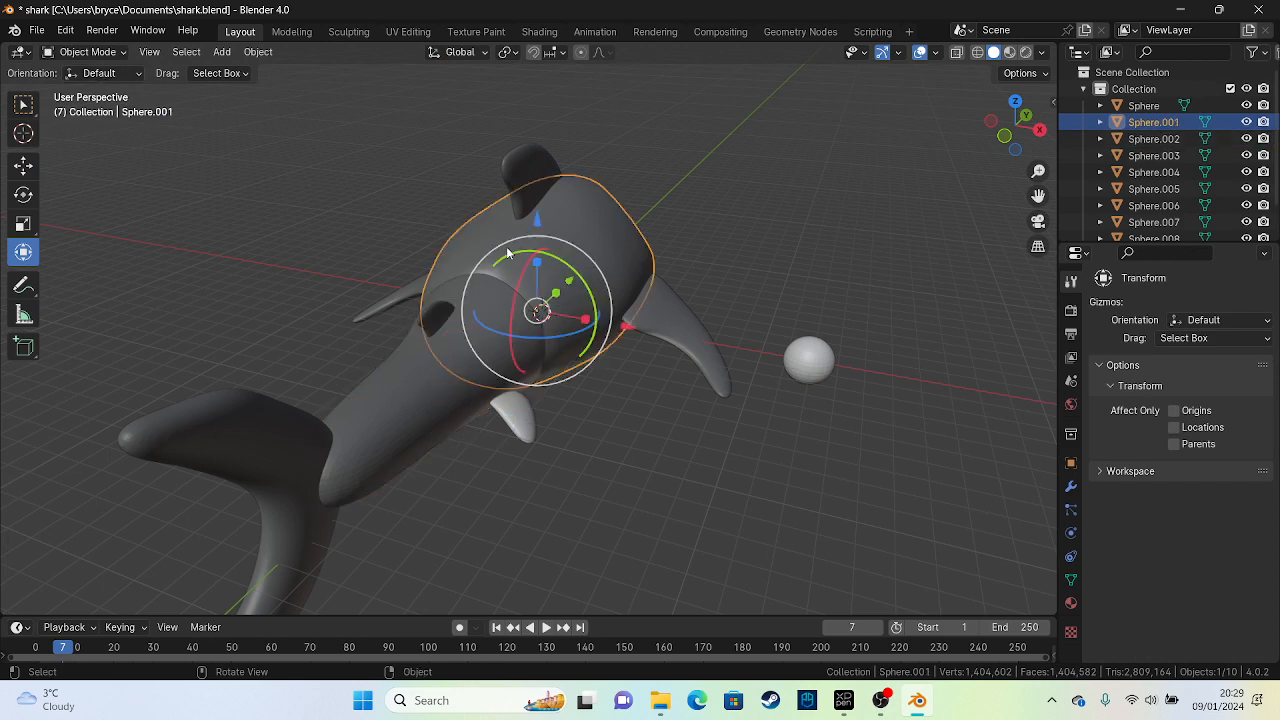
left_click(100, 52)
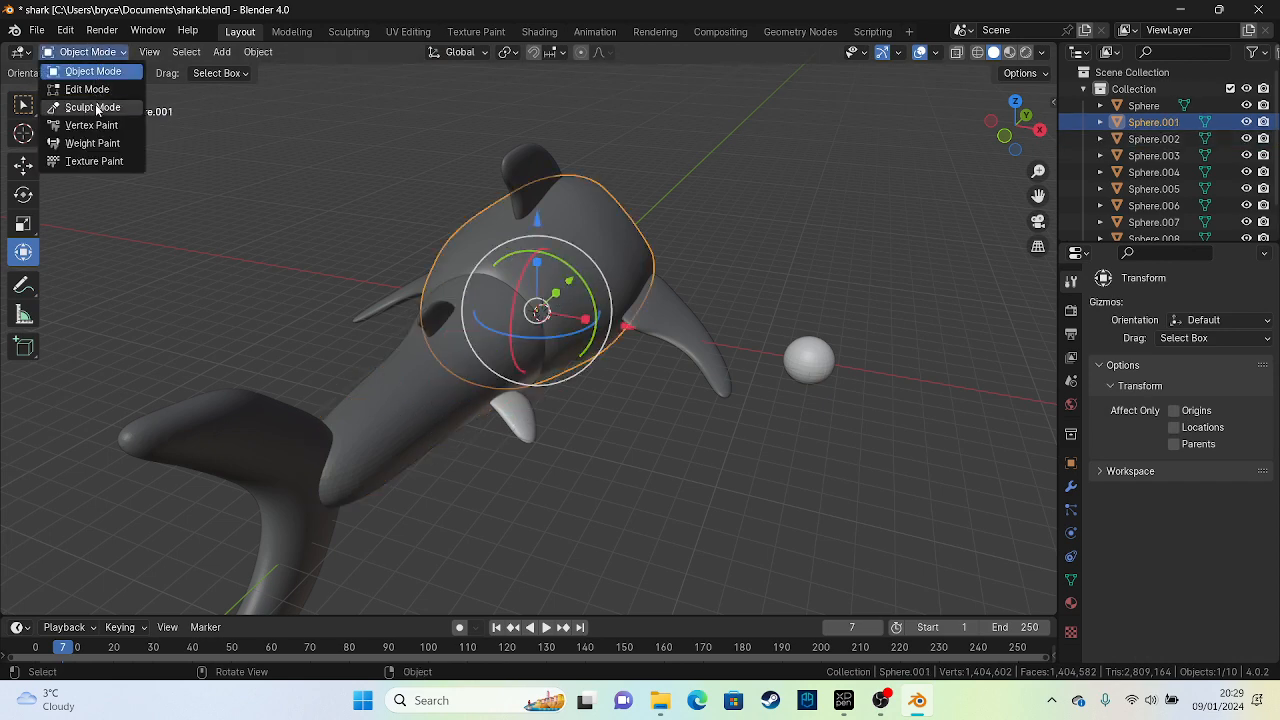
left_click_drag(495, 256, 468, 224)
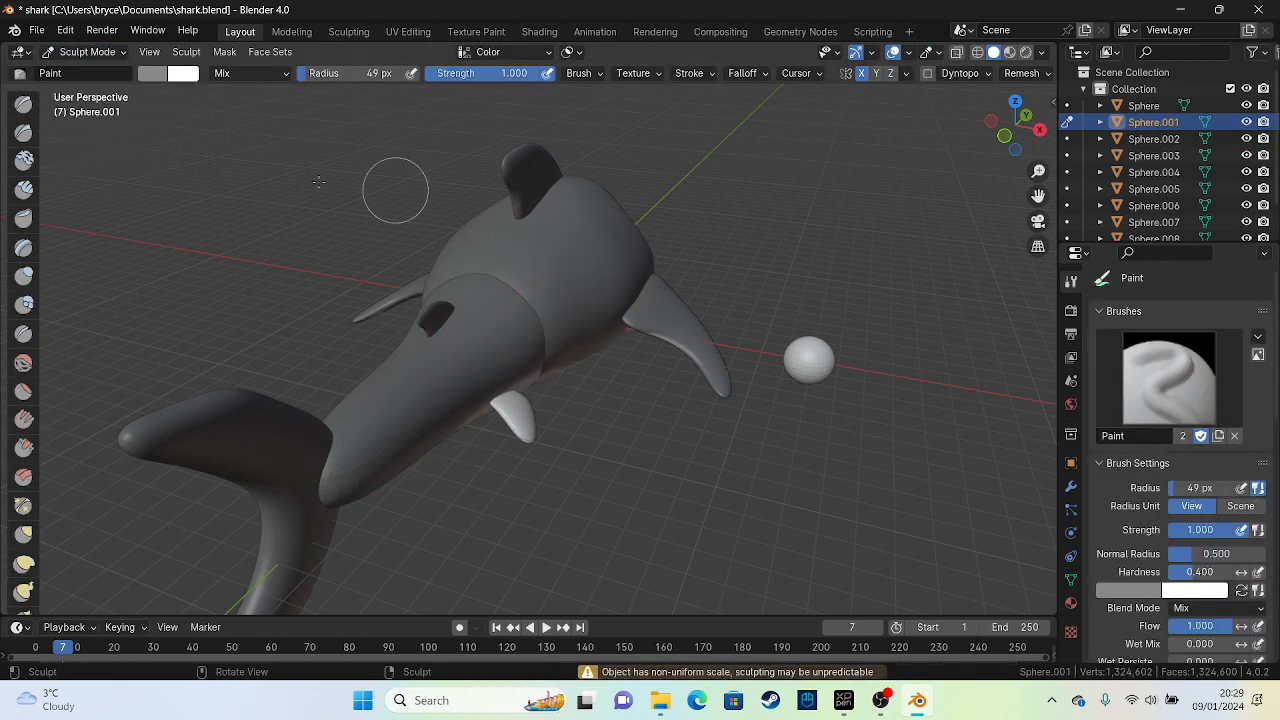
left_click(94, 56)
left_click(93, 71)
Select the small pelvic fin on the sphere's side, paint it grey in Sculpt Mode and return to Object Mode
left_click(515, 423)
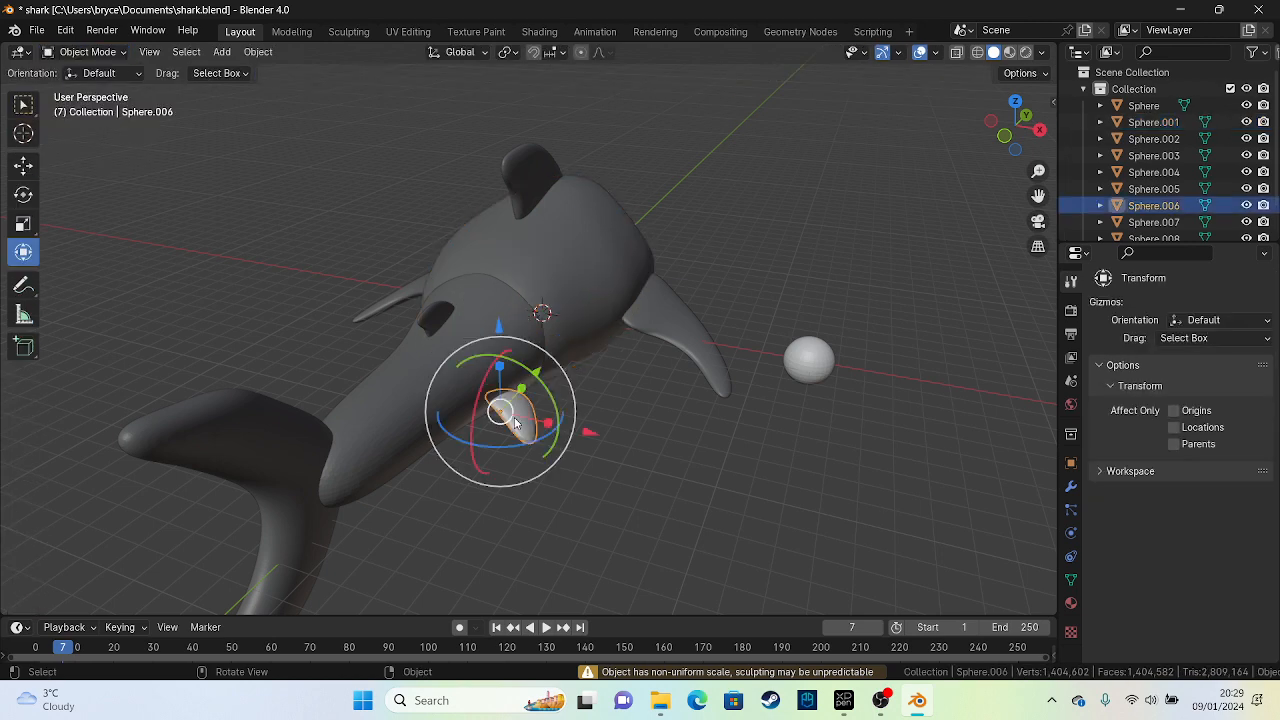
left_click(90, 52)
left_click(88, 108)
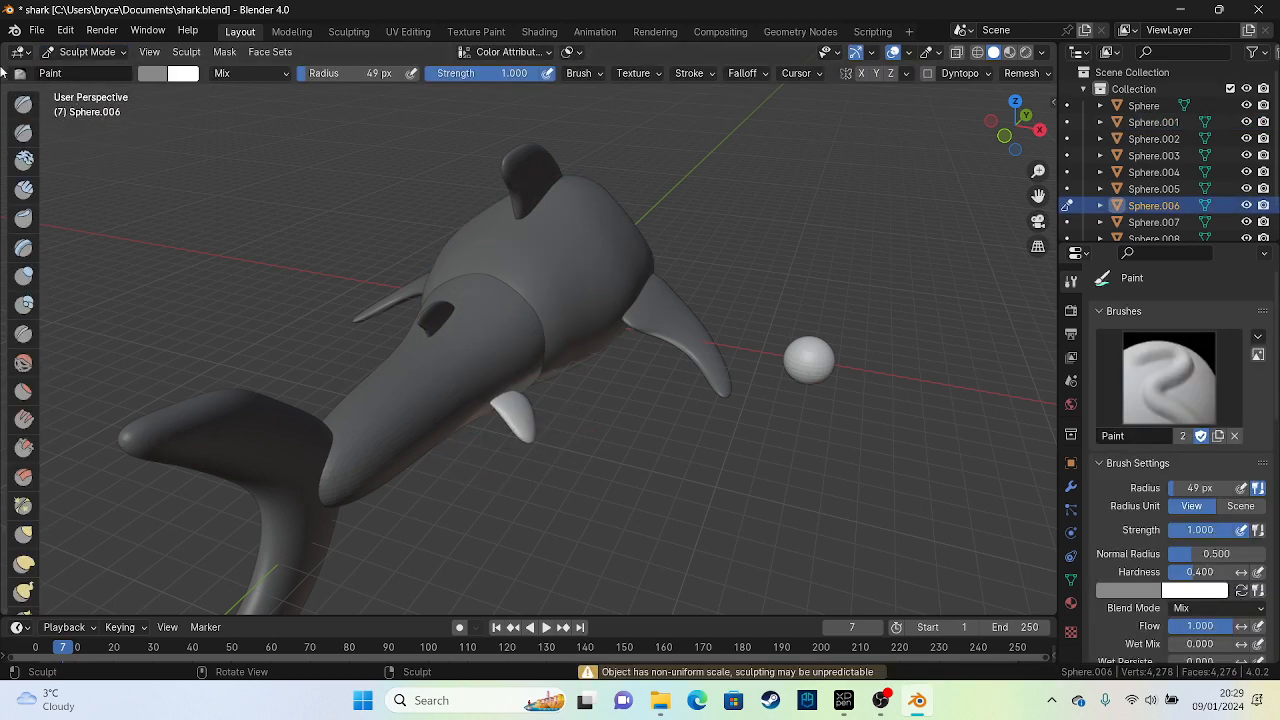
middle_click_drag(118, 134, 100, 177)
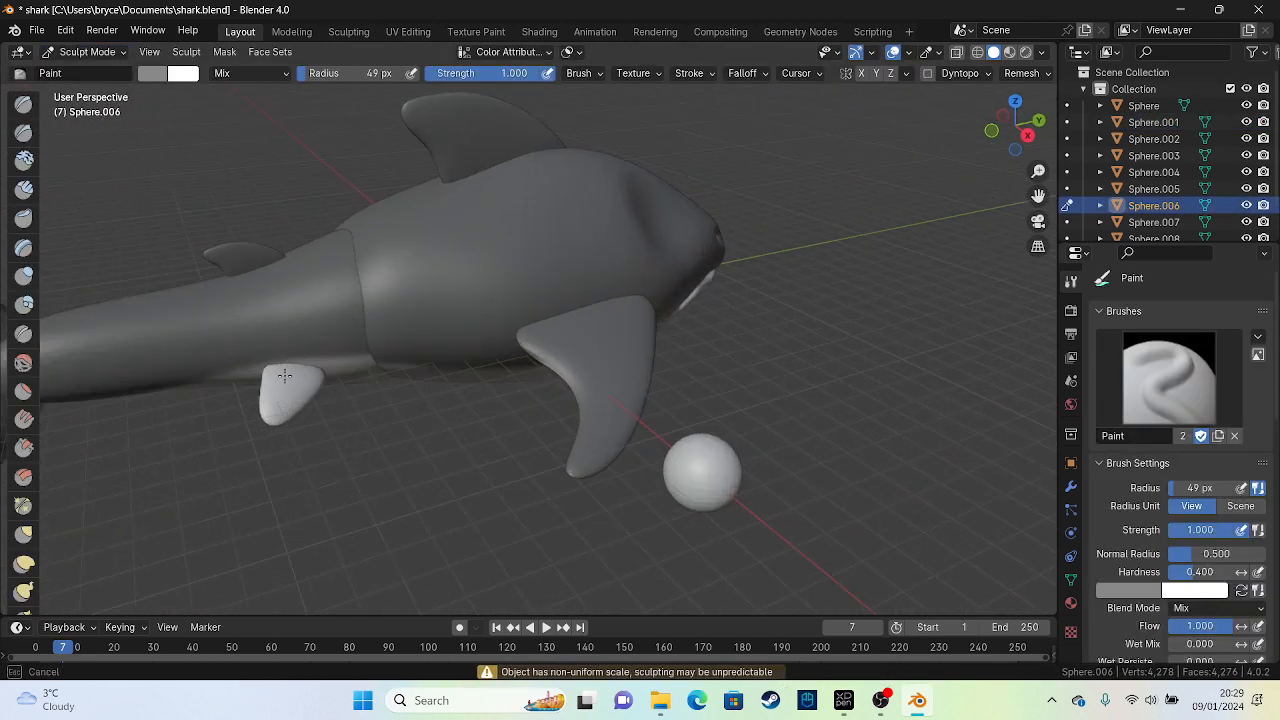
left_click_drag(285, 375, 285, 389)
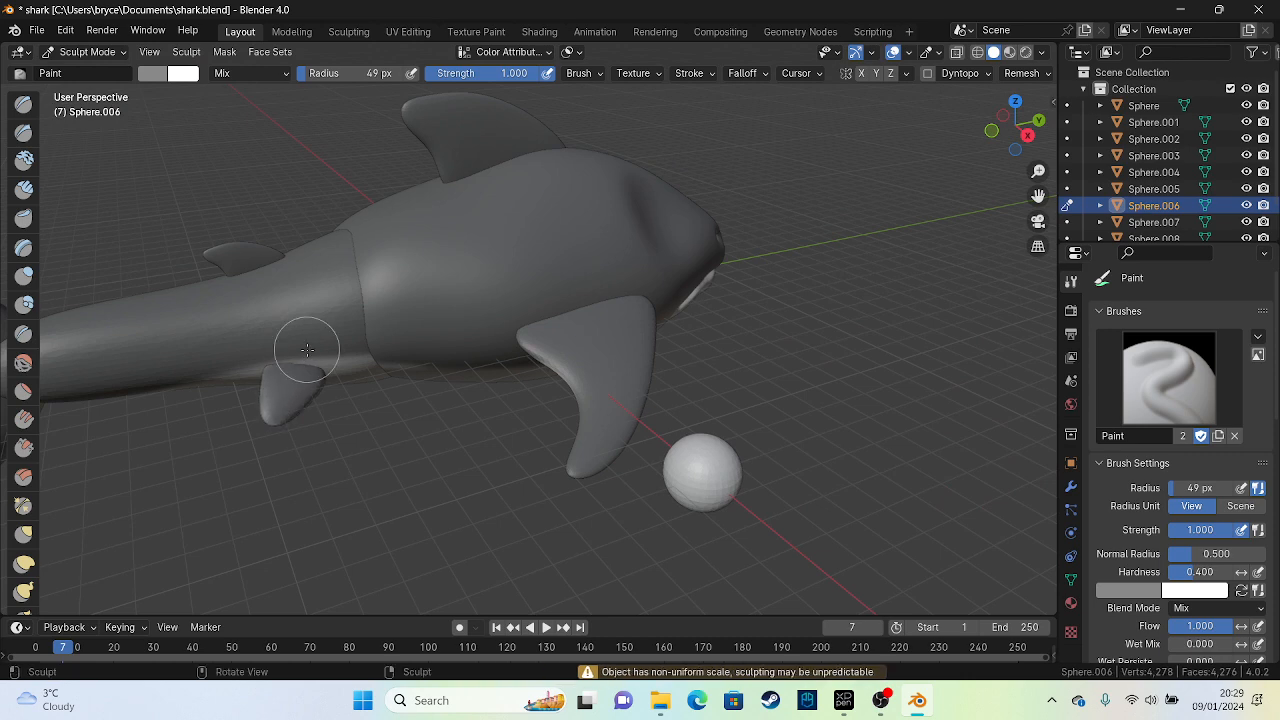
middle_click_drag(306, 349, 481, 338)
left_click(87, 51)
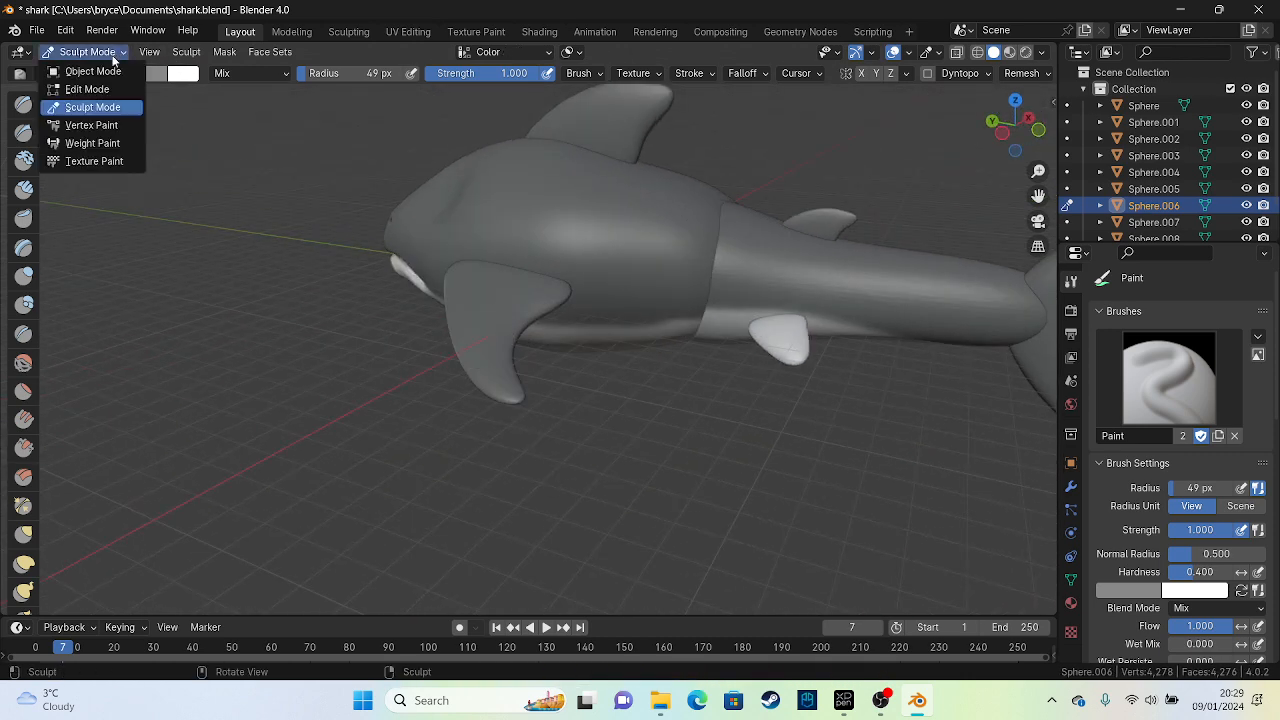
left_click(80, 68)
Select the opposite pelvic fin, paint it grey in Sculpt Mode and return to Object Mode
left_click(787, 345)
left_click(87, 51)
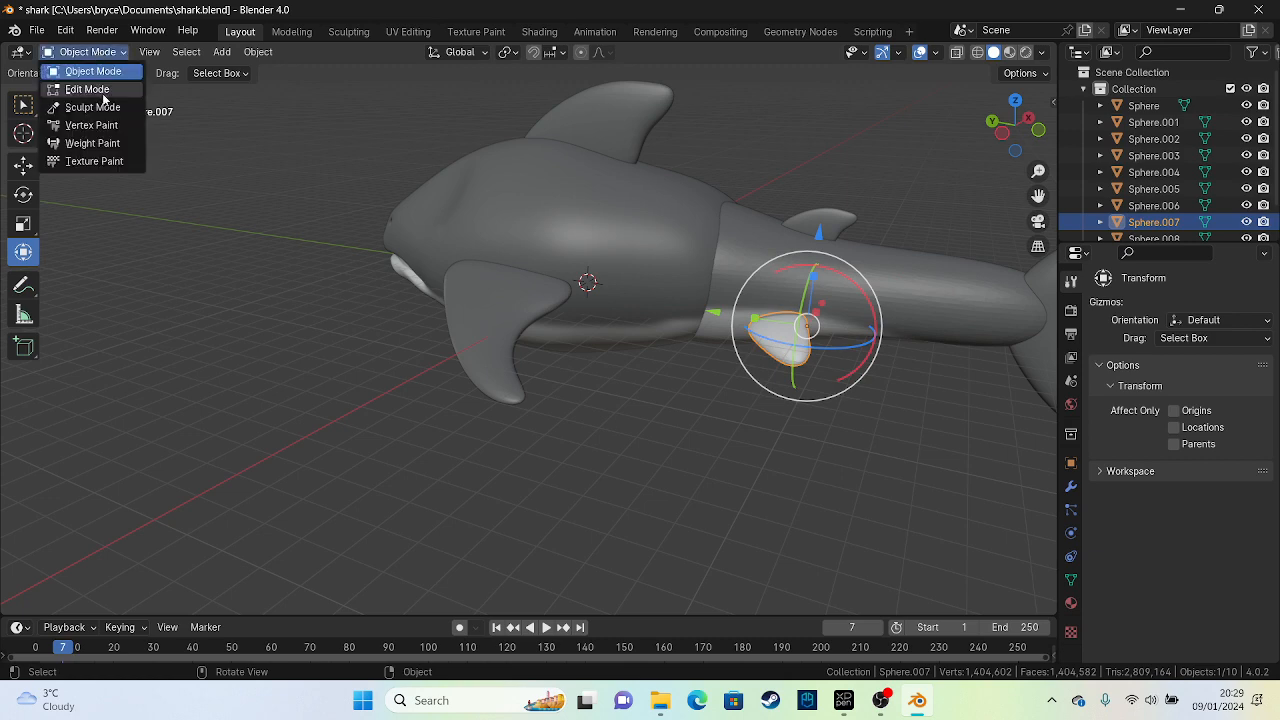
left_click(80, 106)
mouse_move(773, 338)
left_mouse_down()
mouse_move(787, 340)
mouse_move(735, 311)
left_mouse_up()
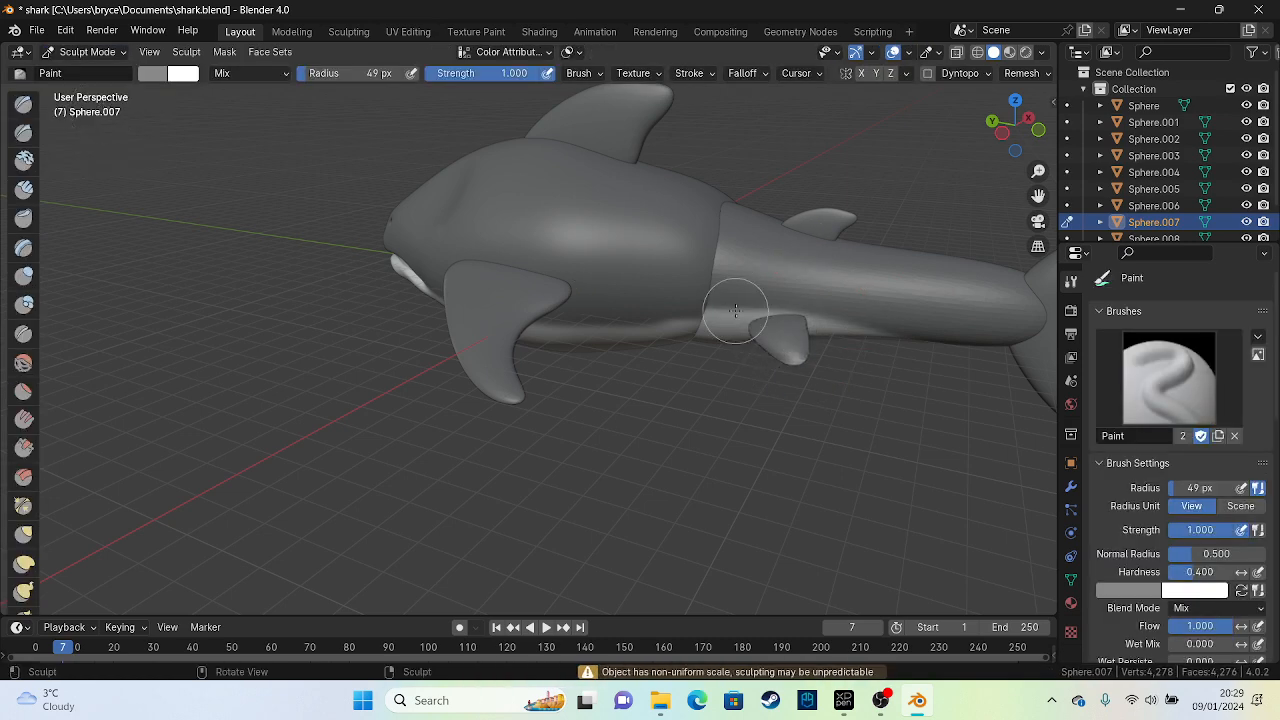
left_click(96, 53)
left_click(100, 71)
Select the rear body section and paint its flank grey between the body seam and the pelvic fin in Sculpt Mode
left_click(757, 266)
left_click(94, 51)
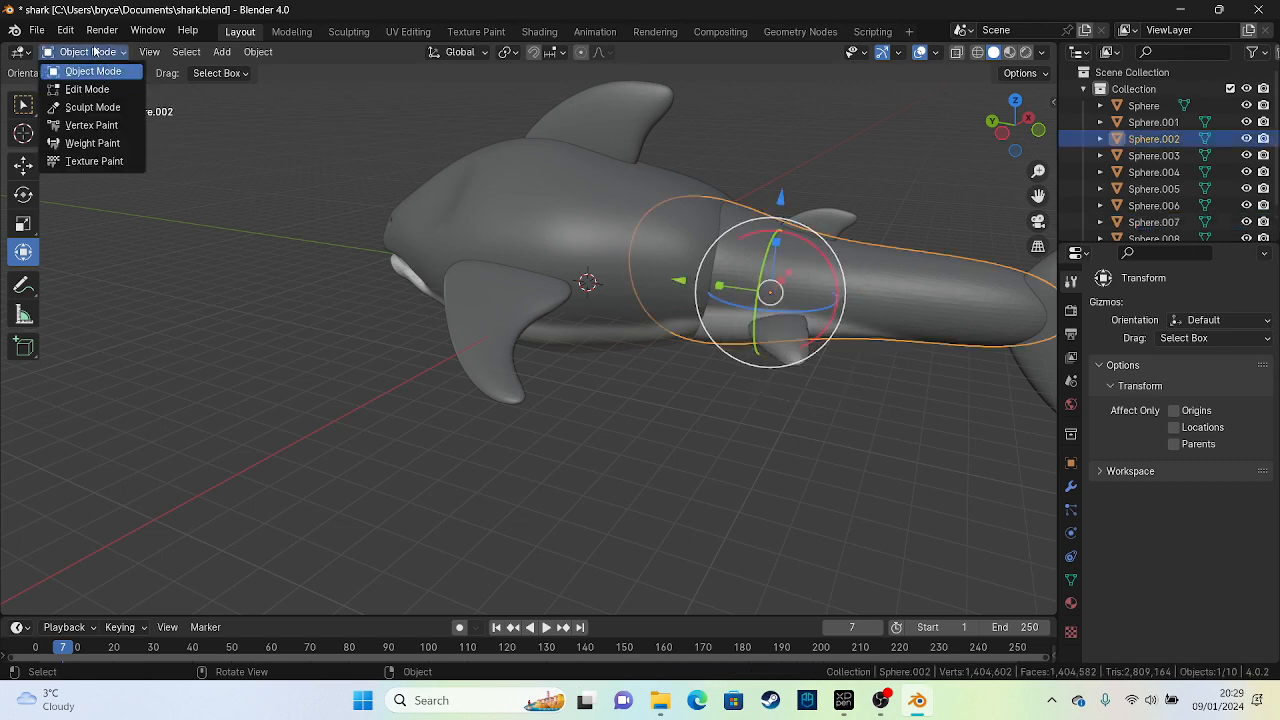
left_click(93, 107)
mouse_move(703, 273)
left_mouse_down()
mouse_move(700, 299)
mouse_move(802, 313)
left_mouse_up()
middle_click_drag(772, 273, 677, 197)
middle_click_drag(558, 182, 542, 179)
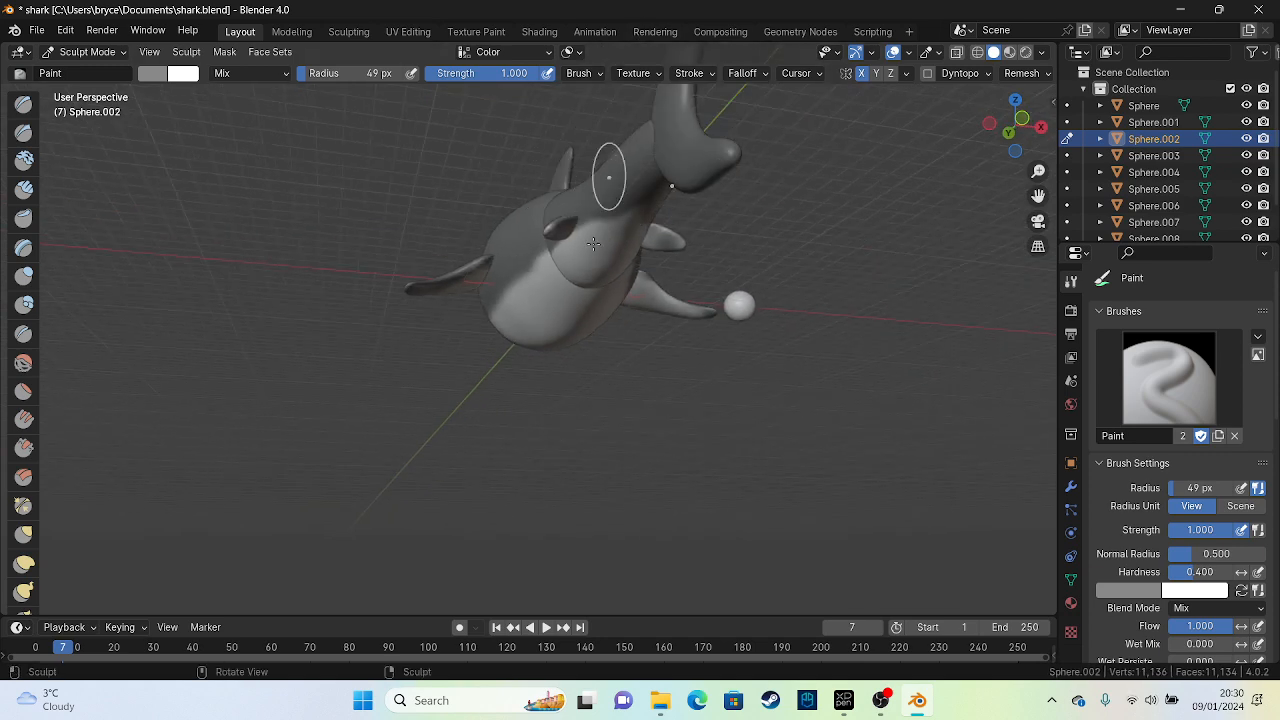
middle_click_drag(594, 244, 523, 309)
scroll(450, 292, "up", 4)
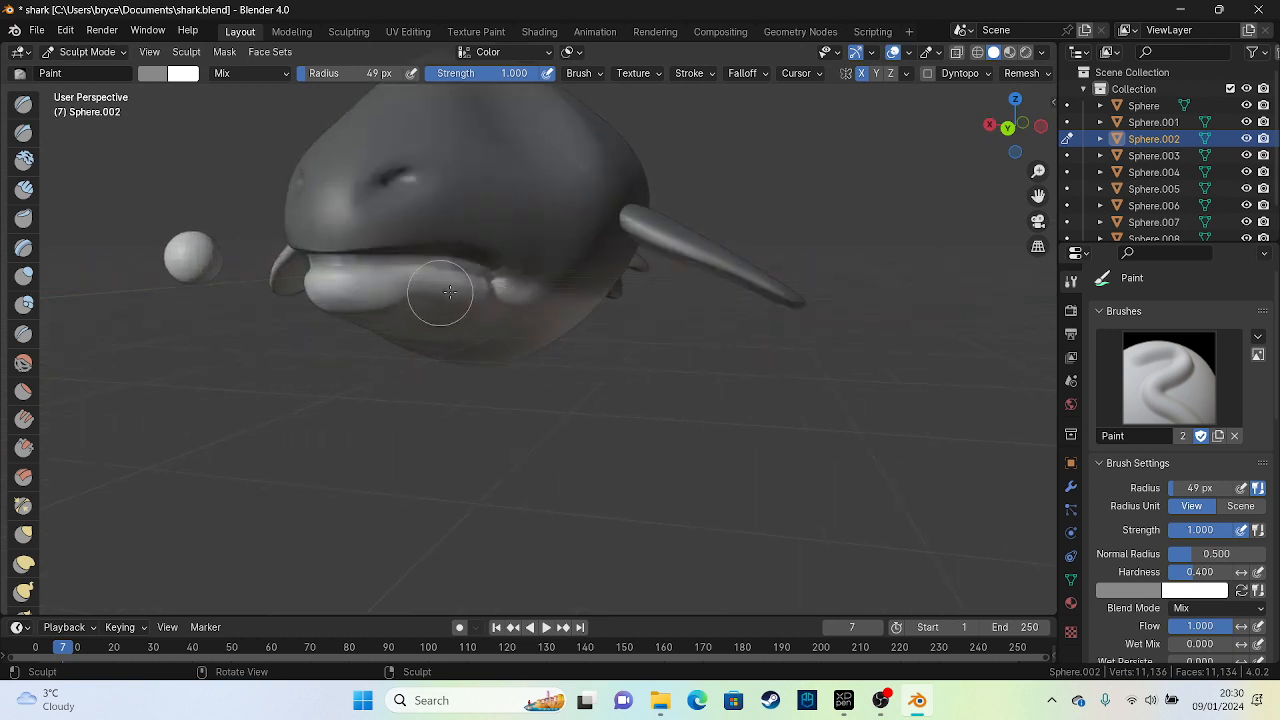
Save the shark file and switch from Sculpt Mode back to Object Mode
mouse_move(450, 292)
middle_mouse_down()
mouse_move(420, 290)
mouse_move(466, 280)
mouse_move(435, 275)
middle_mouse_up()
scroll(457, 273, "down", 3)
key("ctrl+s")
left_click(88, 52)
left_click(82, 60)
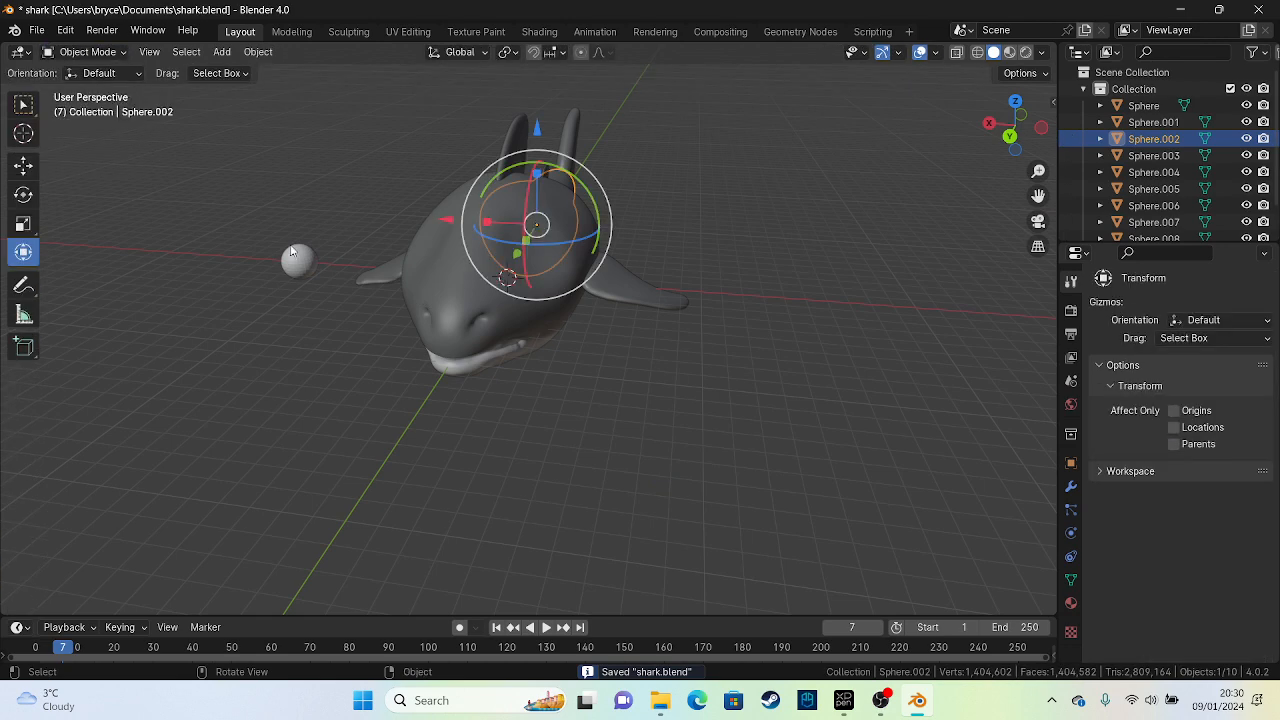
Duplicate the small spare sphere and place the copy on the side of the shark's head as an eye
left_click(297, 258)
key("ctrl+c")
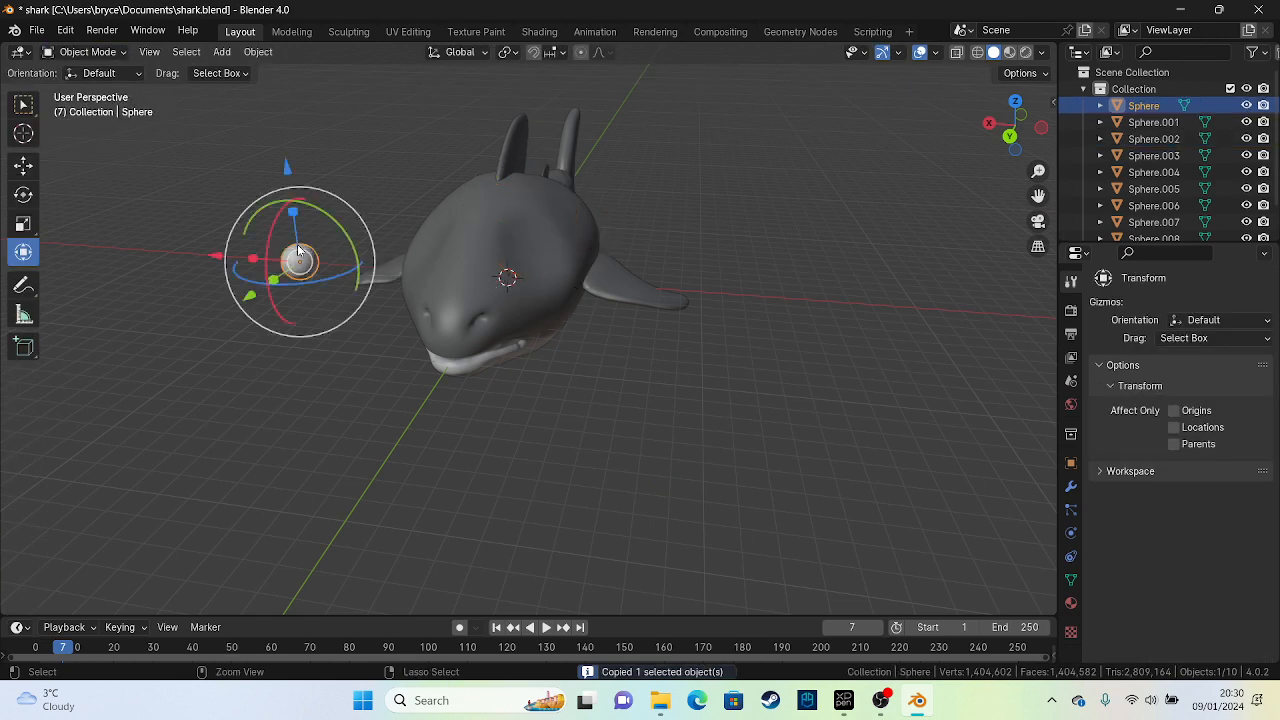
key("ctrl+v")
middle_click_drag(380, 251, 245, 321, "alt")
left_click_drag(230, 299, 438, 216)
middle_click_drag(410, 214, 491, 221, "alt")
left_click_drag(483, 224, 605, 205)
middle_click_drag(605, 205, 450, 203, "alt")
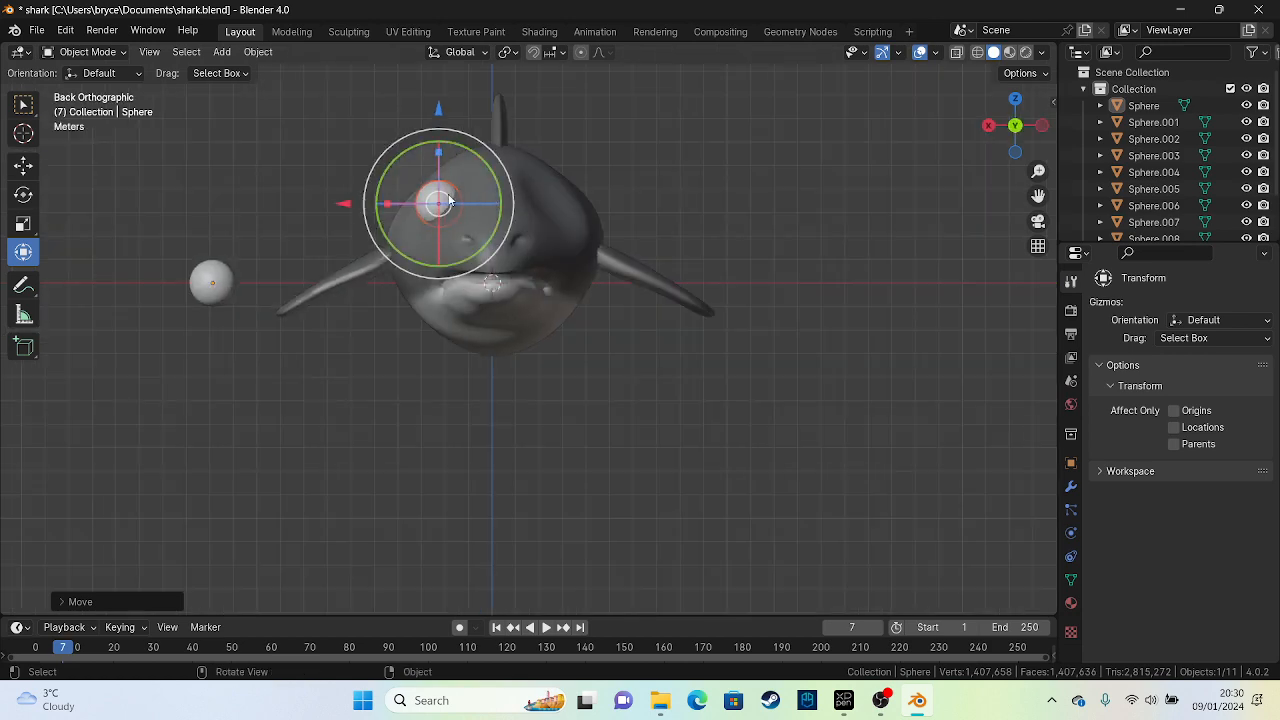
Select the eye sphere on the head and scale it down slightly
scroll(434, 203, "up", 4)
middle_click_drag(386, 122, 455, 333, "shift")
scroll(445, 322, "up", 7)
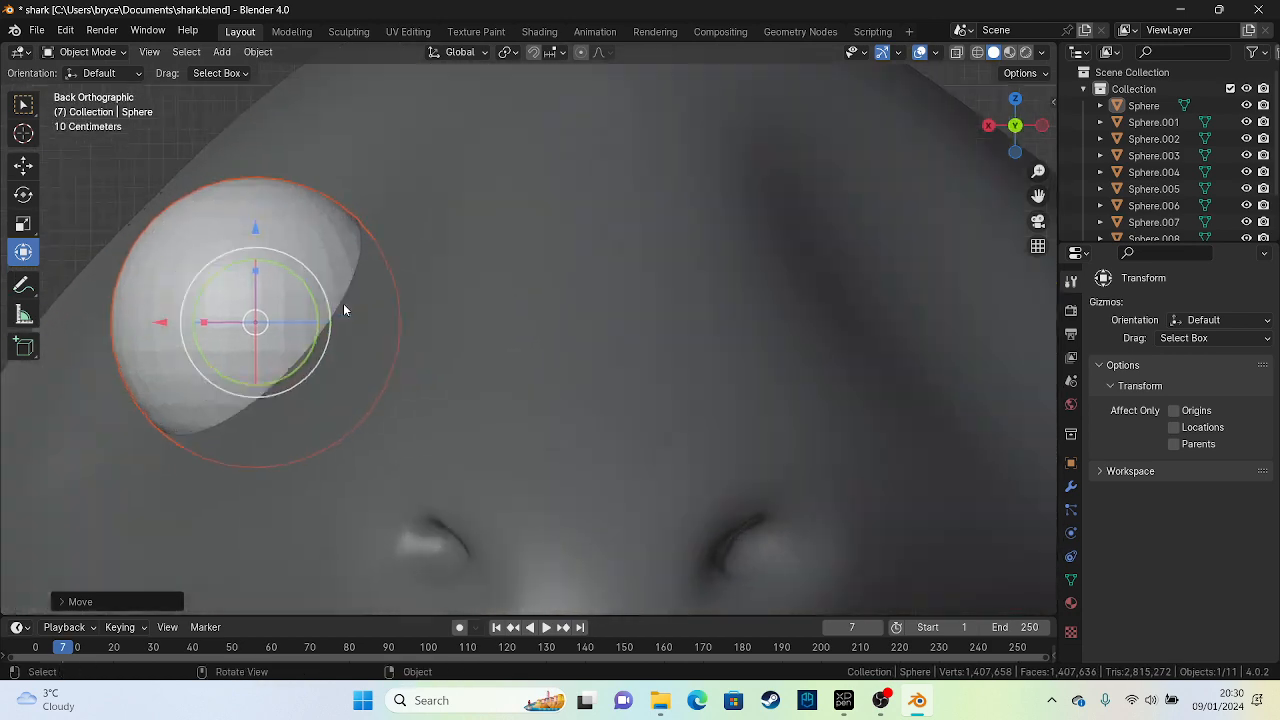
left_click(229, 280)
key("s")
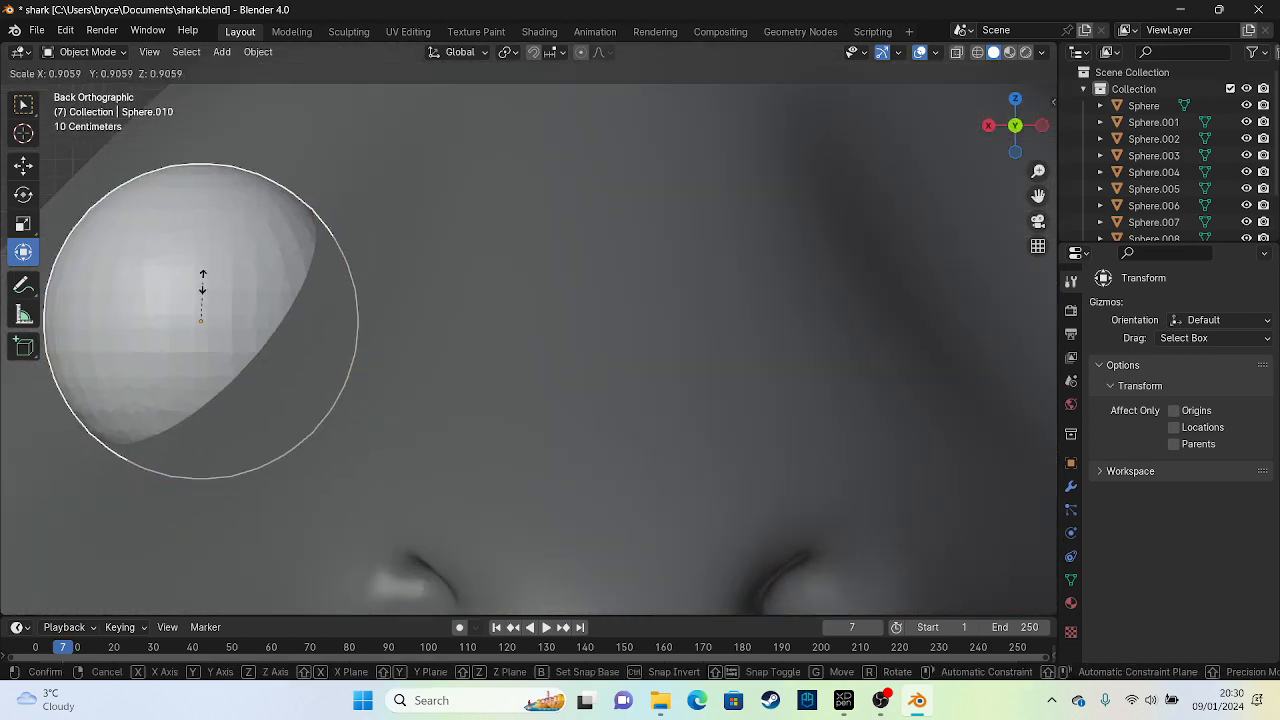
left_click(207, 283)
scroll(207, 283, "down", 3)
scroll(207, 283, "down", 2)
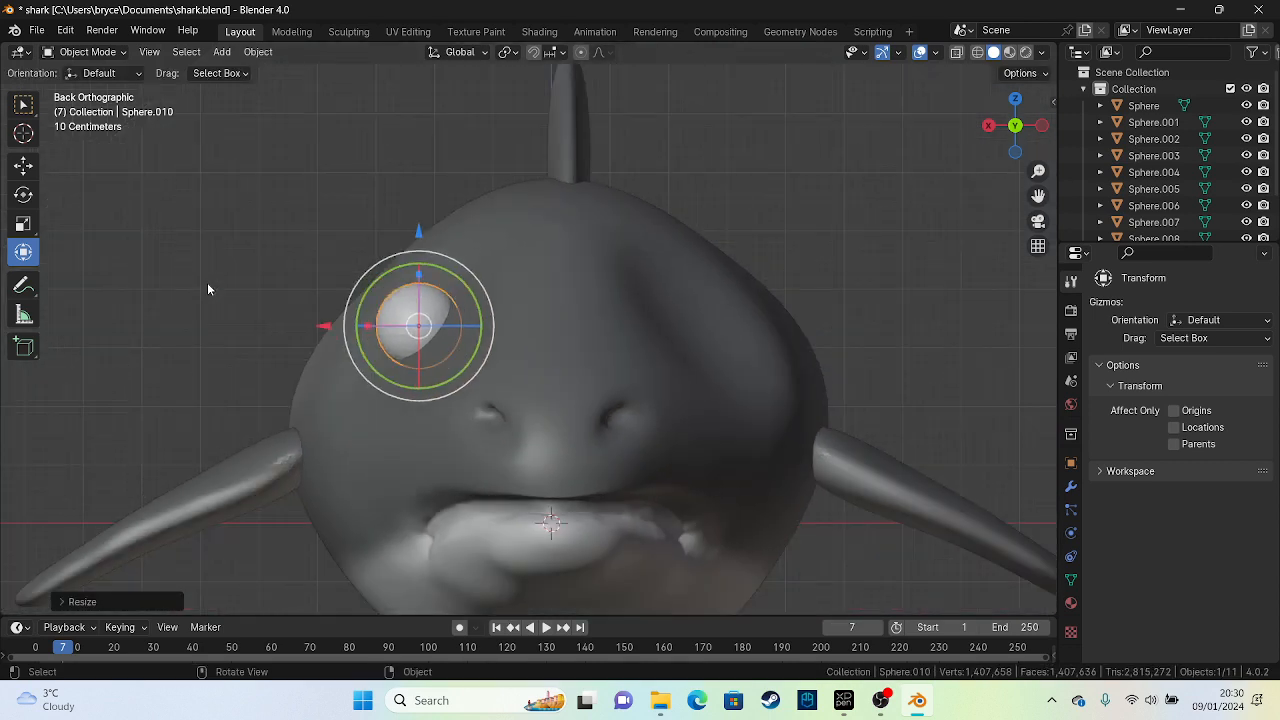
scroll(227, 278, "up", 1)
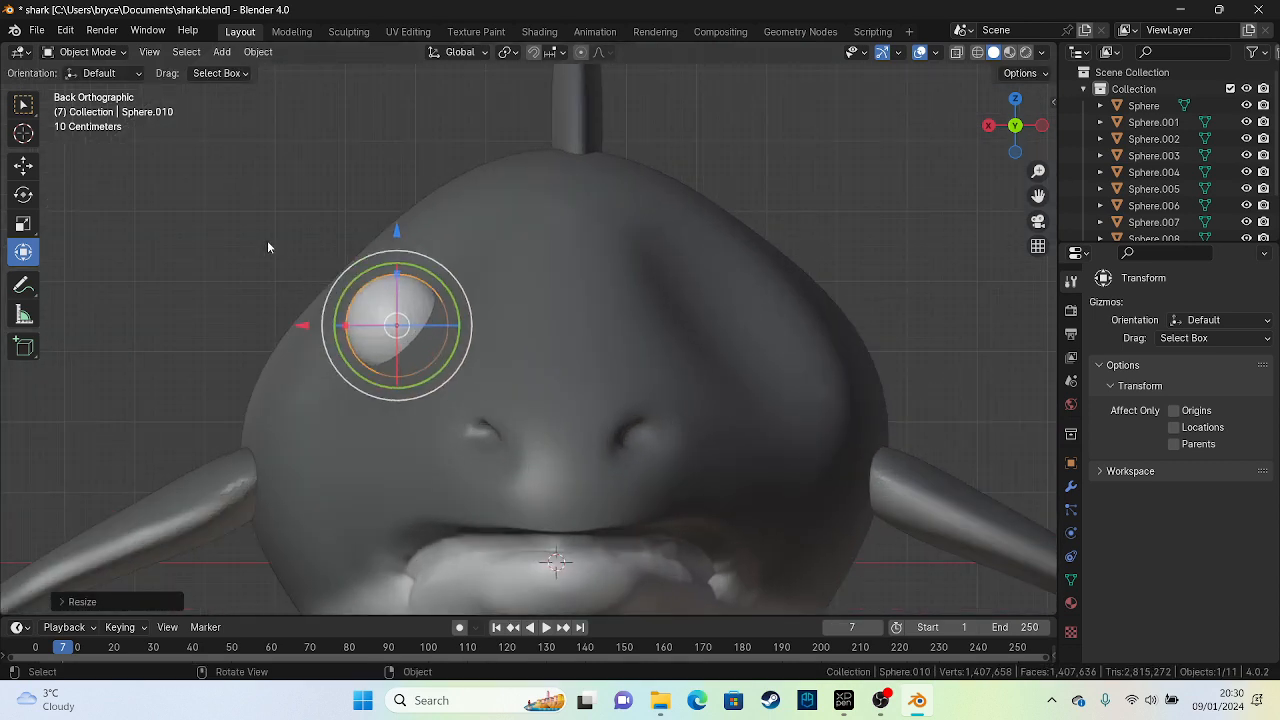
key("s")
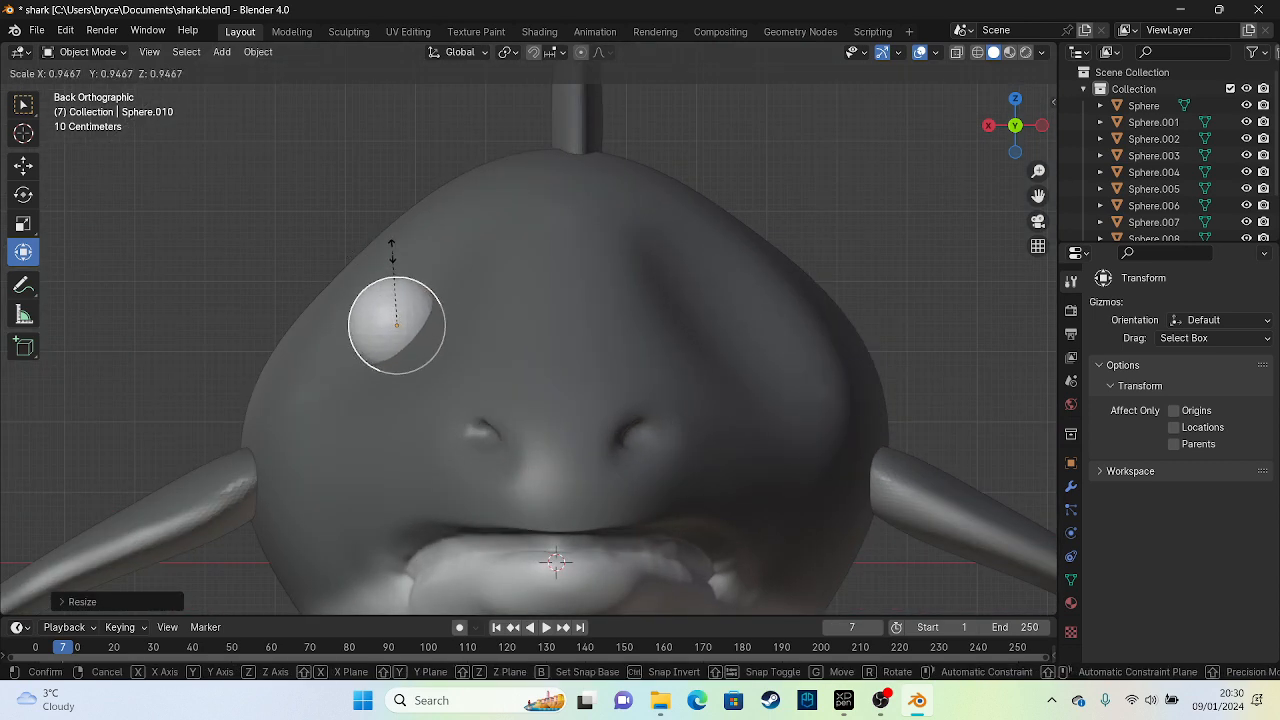
left_click(392, 249)
Set the Paint brush colour to black in Sculpt Mode, paint the eye sphere with it and return to Object Mode
left_click(88, 52)
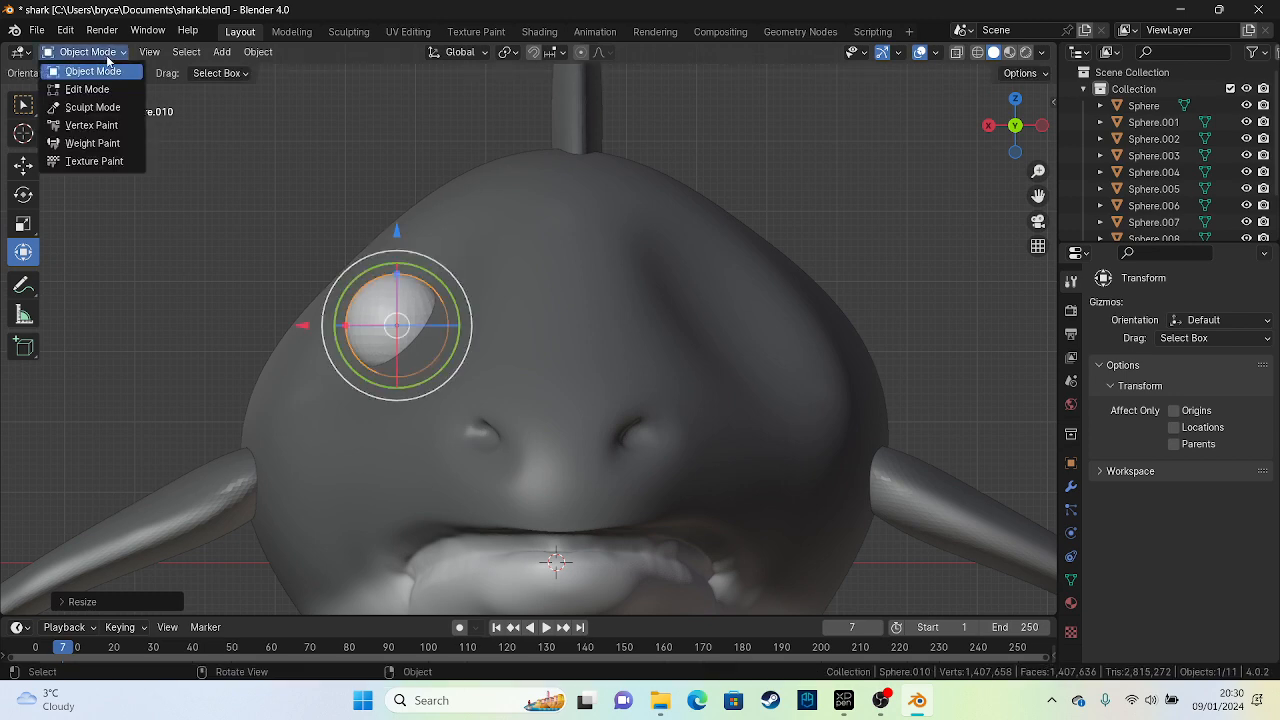
left_click(92, 107)
left_click(155, 73)
left_click_drag(304, 200, 315, 293)
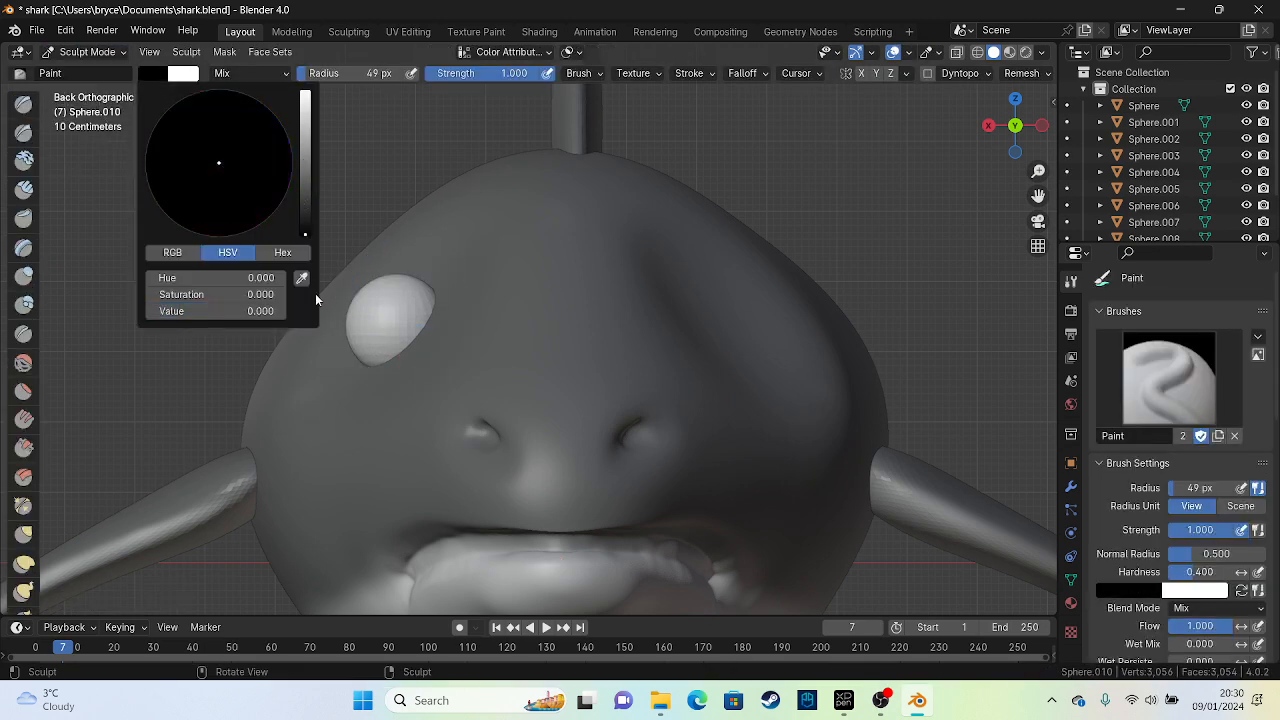
left_click_drag(385, 320, 426, 276)
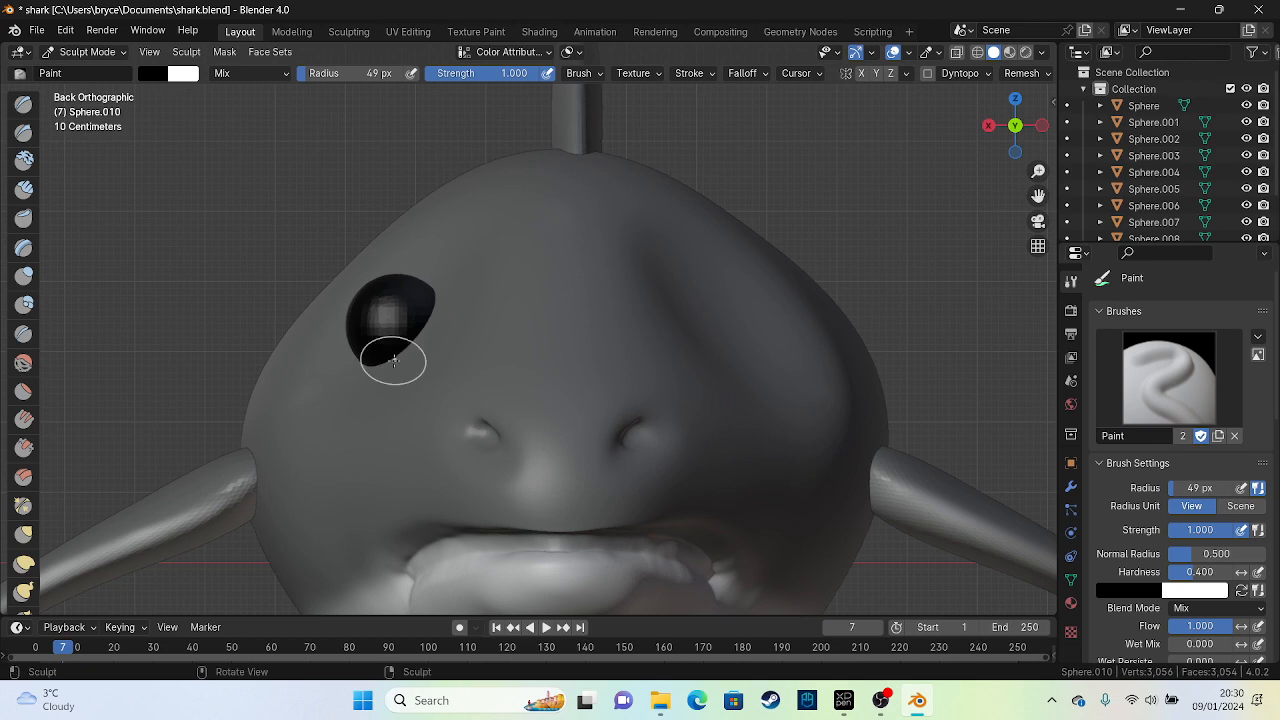
middle_click_drag(394, 349, 551, 391)
mouse_move(671, 326)
left_mouse_down()
mouse_move(649, 437)
mouse_move(564, 427)
left_mouse_up()
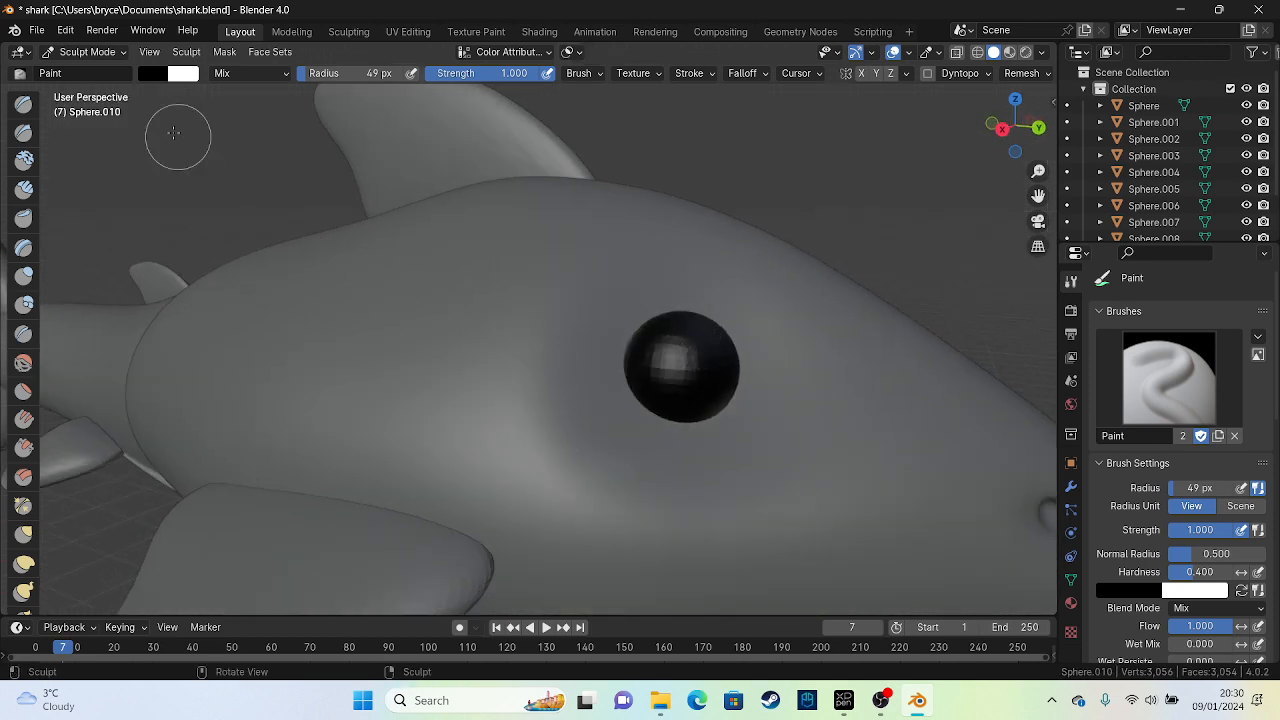
left_click(104, 52)
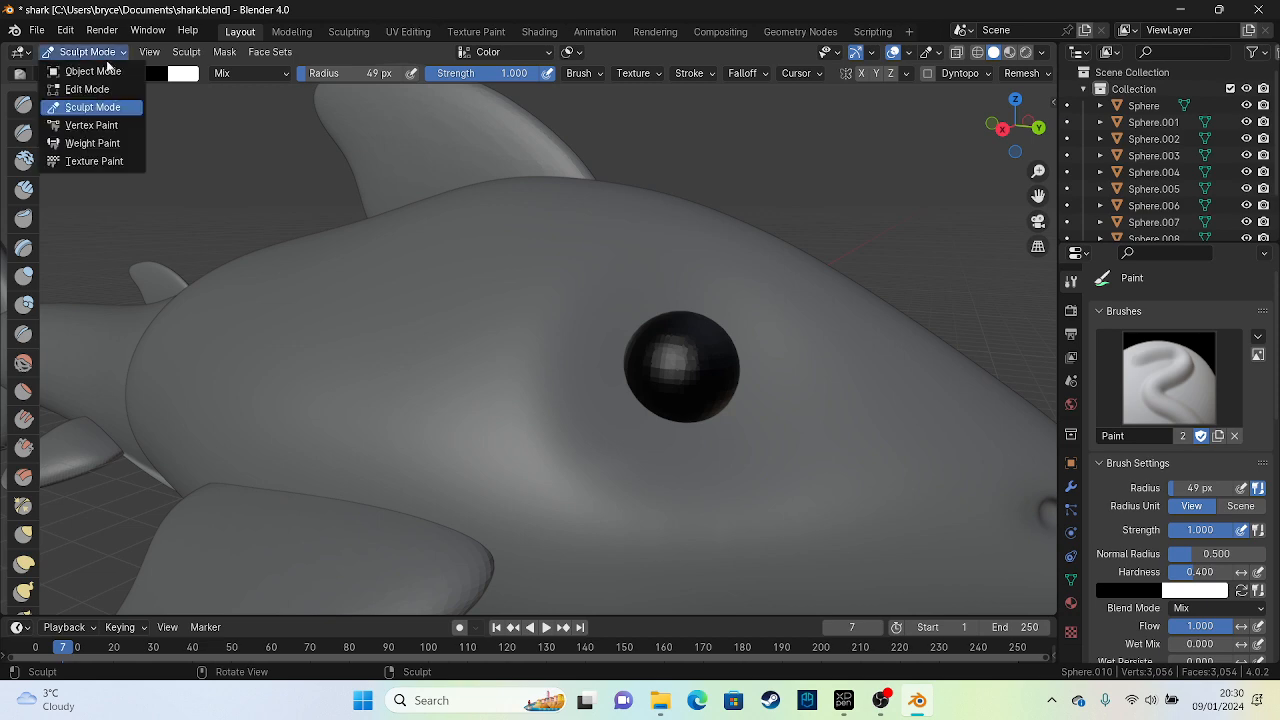
left_click(93, 71)
Switch the eye to Sculpt Mode and pull its shape with the Elastic Deform brush from the side view
middle_click_drag(98, 162, 305, 170, "alt")
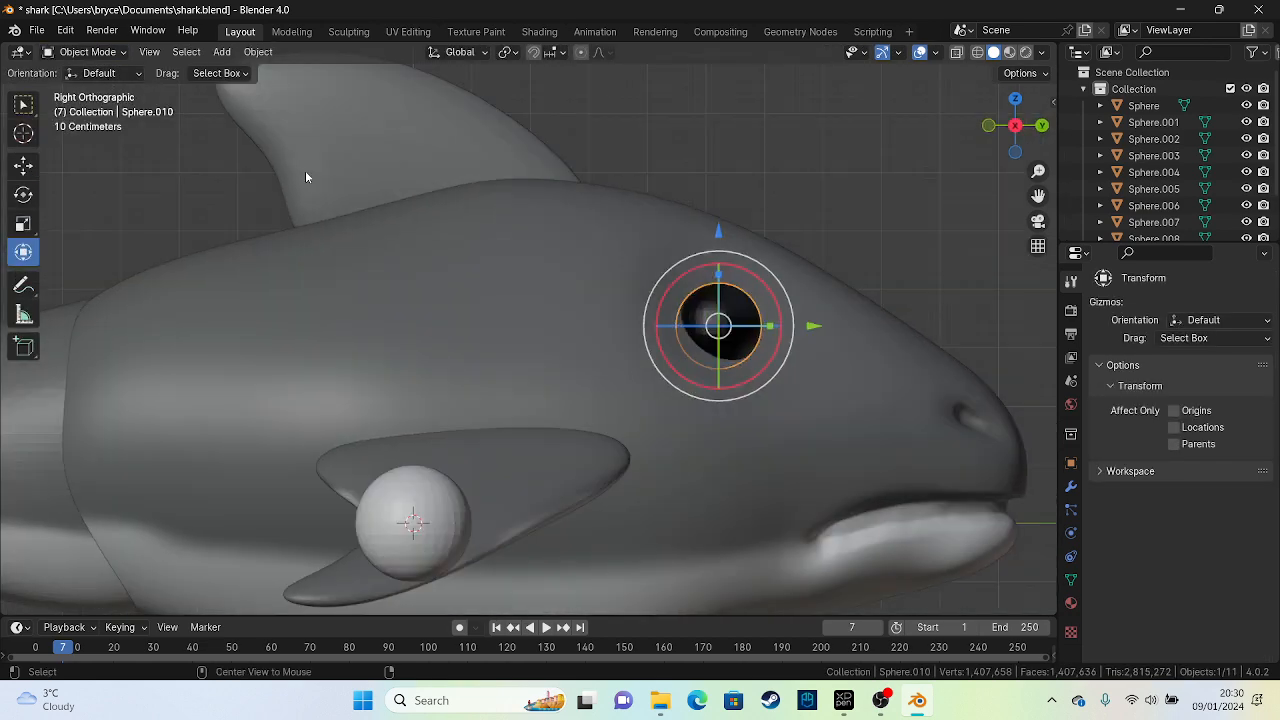
scroll(561, 194, "up", 1)
middle_click_drag(430, 192, 175, 264, "shift")
scroll(524, 330, "up", 3)
middle_click_drag(524, 330, 292, 265, "shift")
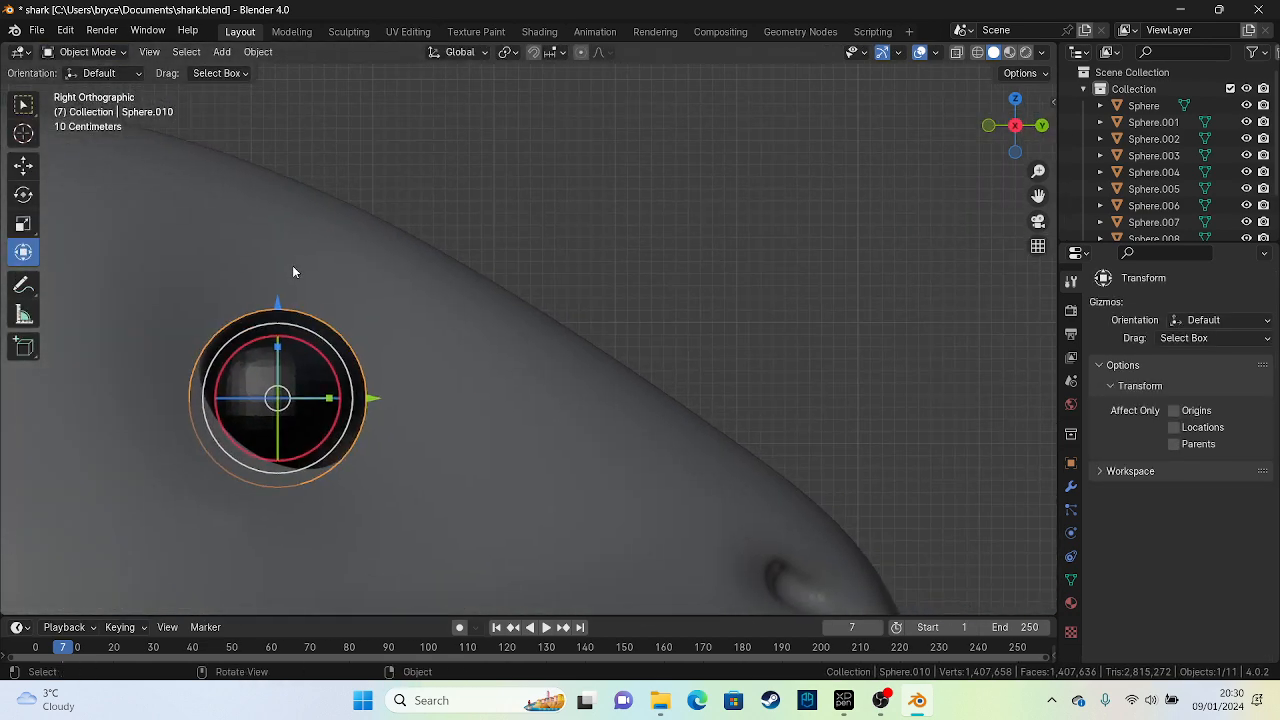
left_click(103, 52)
left_click(93, 107)
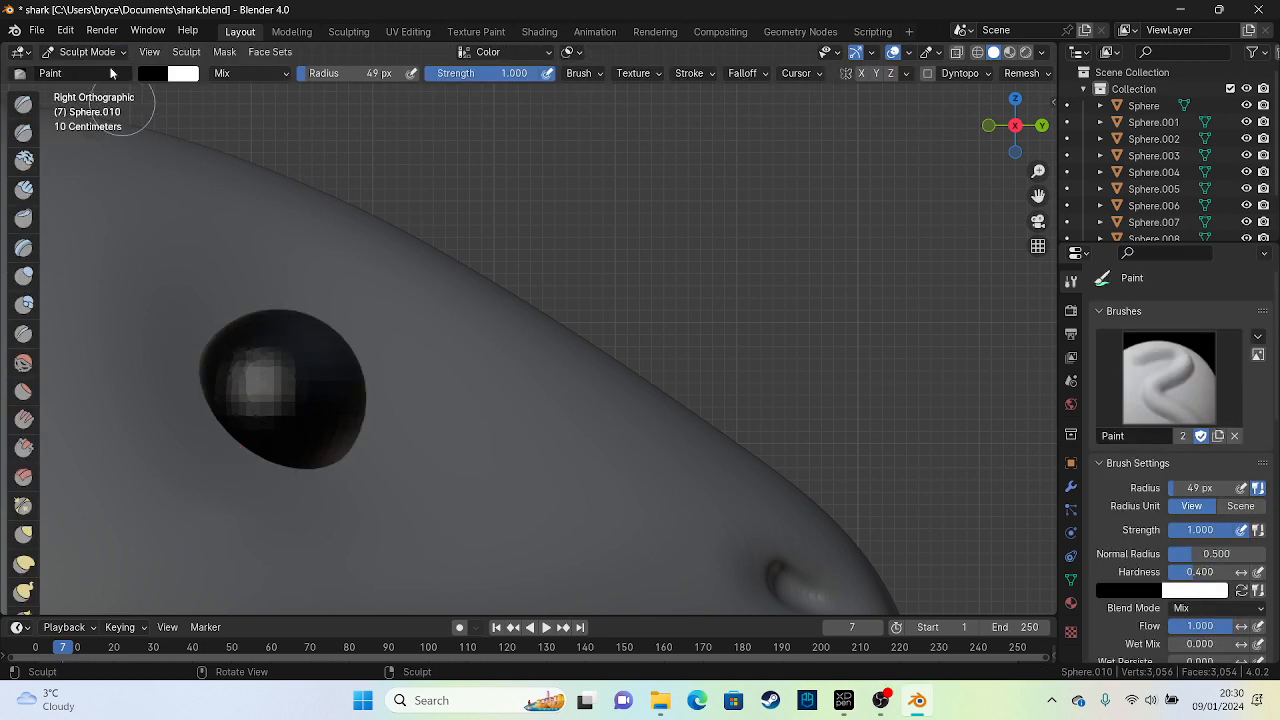
left_click(23, 563)
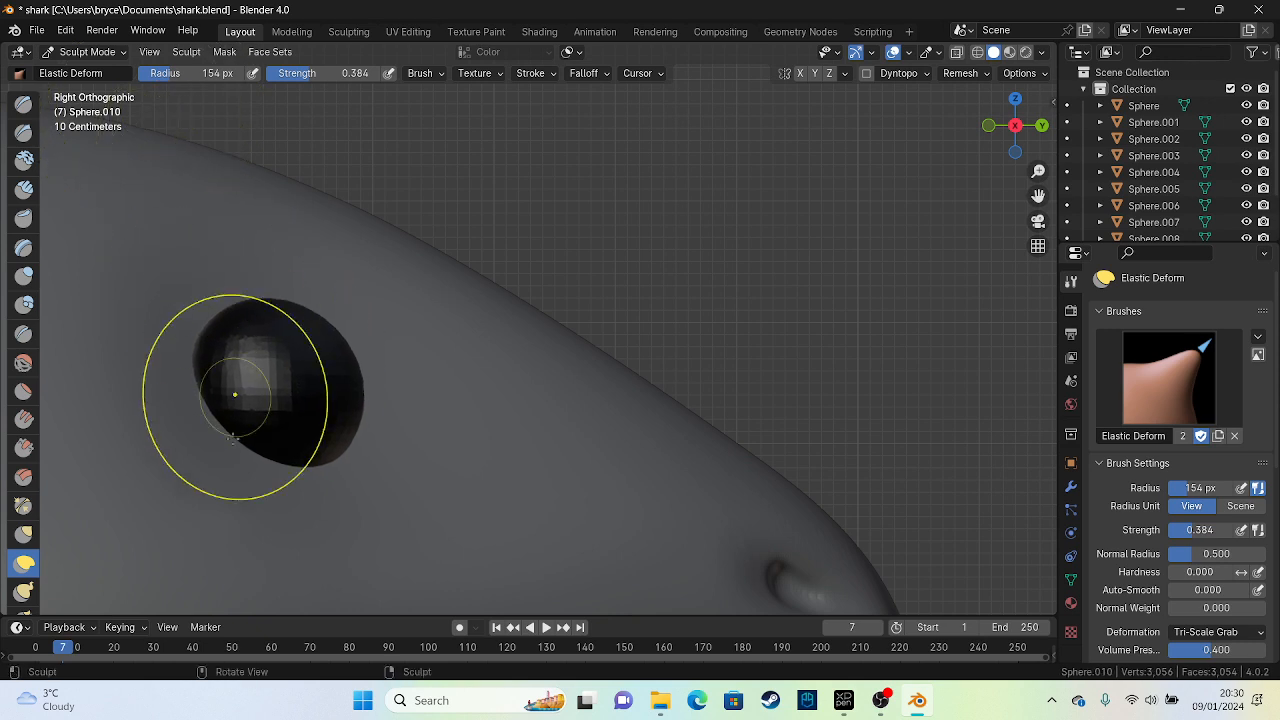
mouse_move(234, 391)
left_mouse_down()
mouse_move(162, 462)
mouse_move(210, 330)
mouse_move(290, 345)
mouse_move(337, 397)
mouse_move(330, 380)
mouse_move(380, 320)
mouse_move(371, 286)
left_mouse_up()
middle_click_drag(371, 286, 282, 346, "alt")
scroll(282, 346, "up", 2)
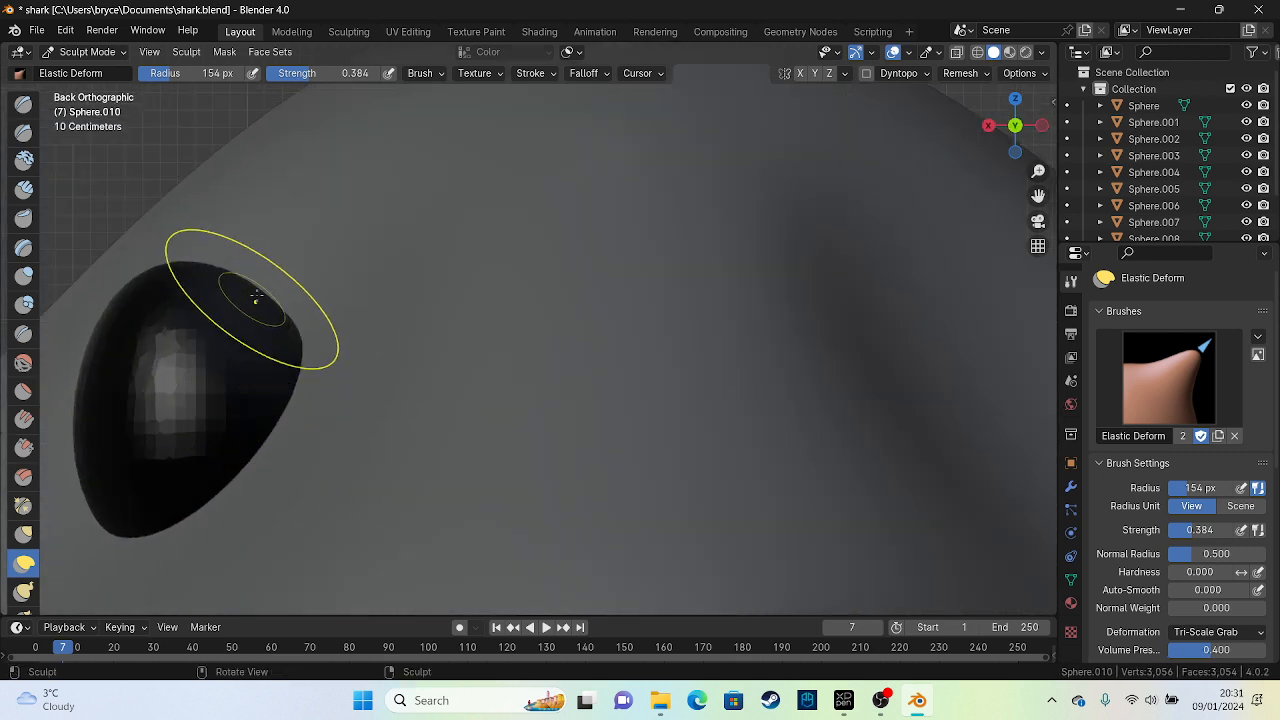
Set the Elastic Deform radius to 216 px and stretch the eye into a slanted almond shape facing the snout
left_click_drag(206, 78, 240, 78)
mouse_move(263, 306)
left_mouse_down()
mouse_move(329, 243)
mouse_move(462, 190)
left_mouse_up()
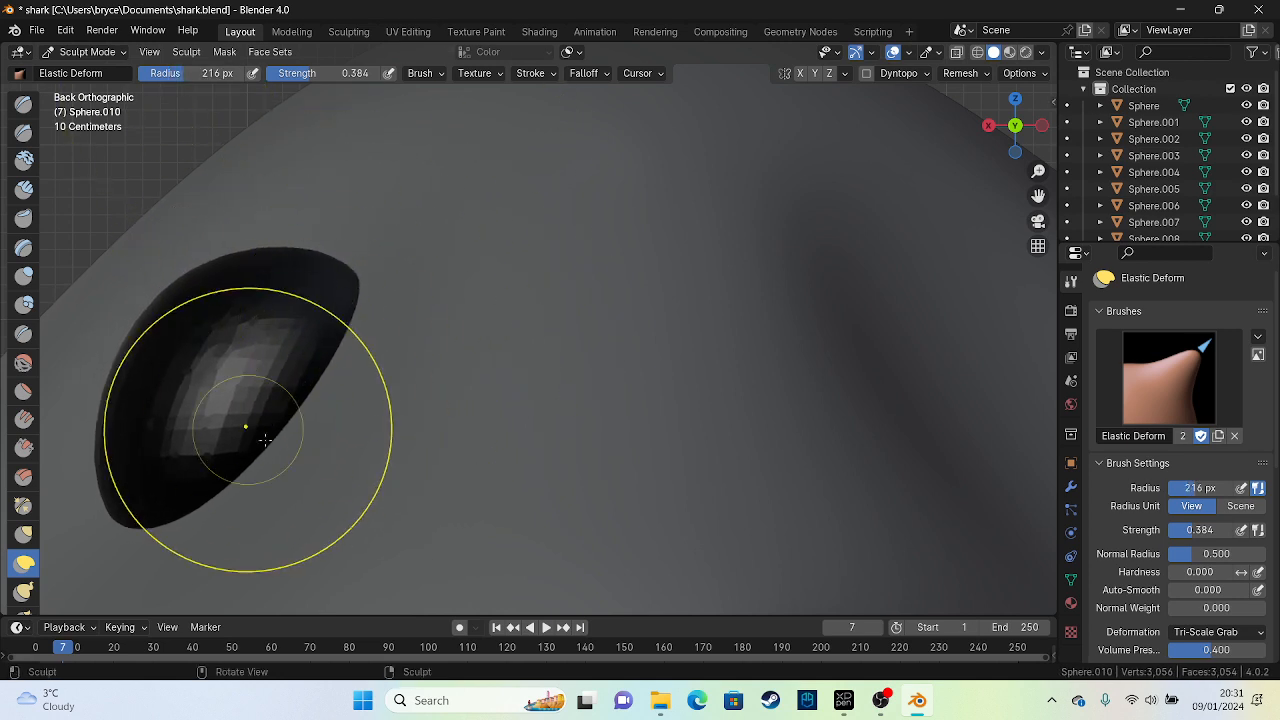
scroll(265, 440, "down", 2)
mouse_move(244, 428)
left_mouse_down()
mouse_move(240, 446)
mouse_move(342, 392)
left_mouse_up()
mouse_move(369, 302)
left_mouse_down()
mouse_move(388, 273)
mouse_move(408, 280)
left_mouse_up()
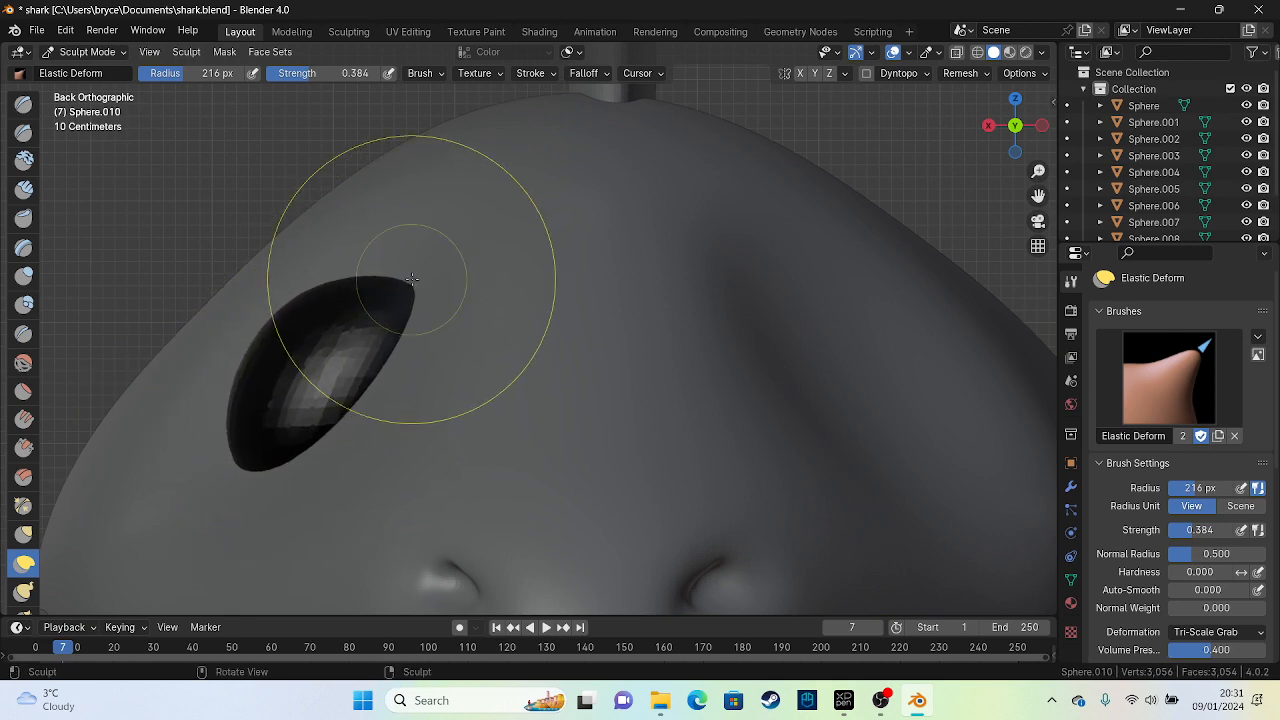
Refine the eye's outline from the shark's side by pulling its edges outward with Elastic Deform
scroll(410, 285, "down", 3)
mouse_move(410, 290)
middle_mouse_down()
mouse_move(664, 410)
mouse_move(650, 420)
middle_mouse_up()
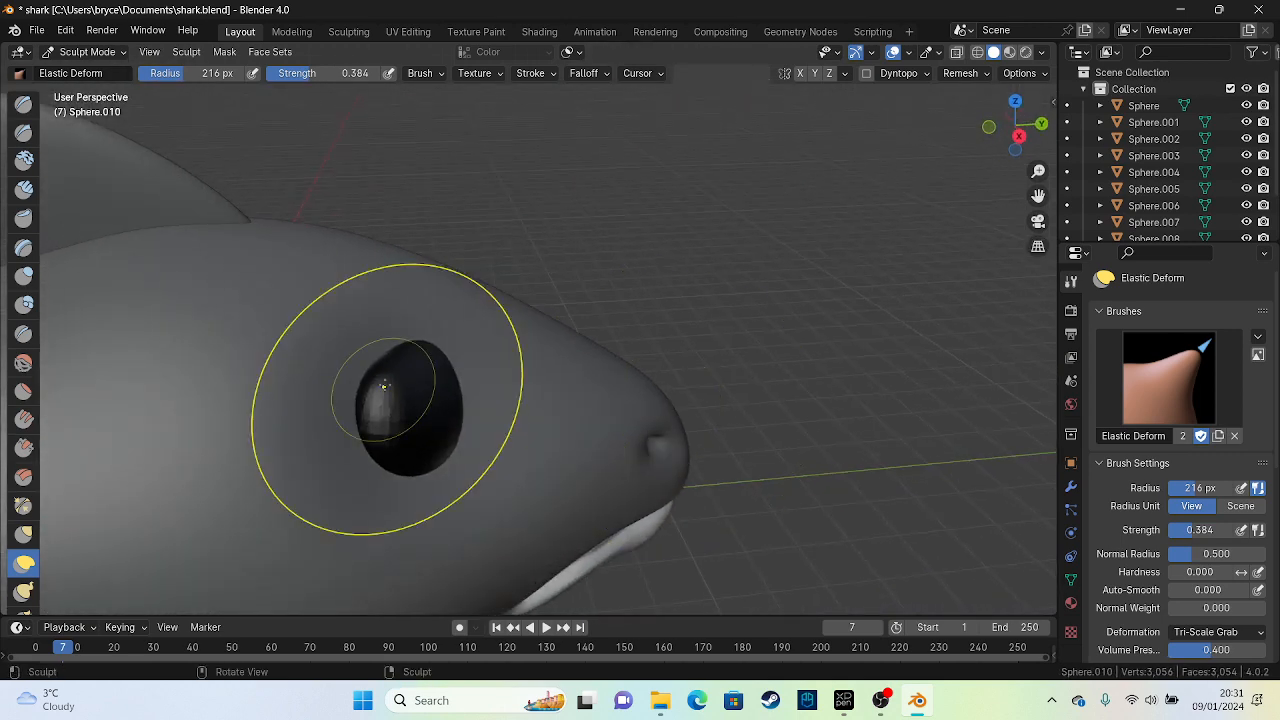
left_click_drag(370, 440, 358, 450)
left_click_drag(474, 405, 518, 392)
left_click_drag(441, 388, 511, 399)
left_click_drag(371, 366, 350, 336)
middle_click_drag(362, 456, 170, 520)
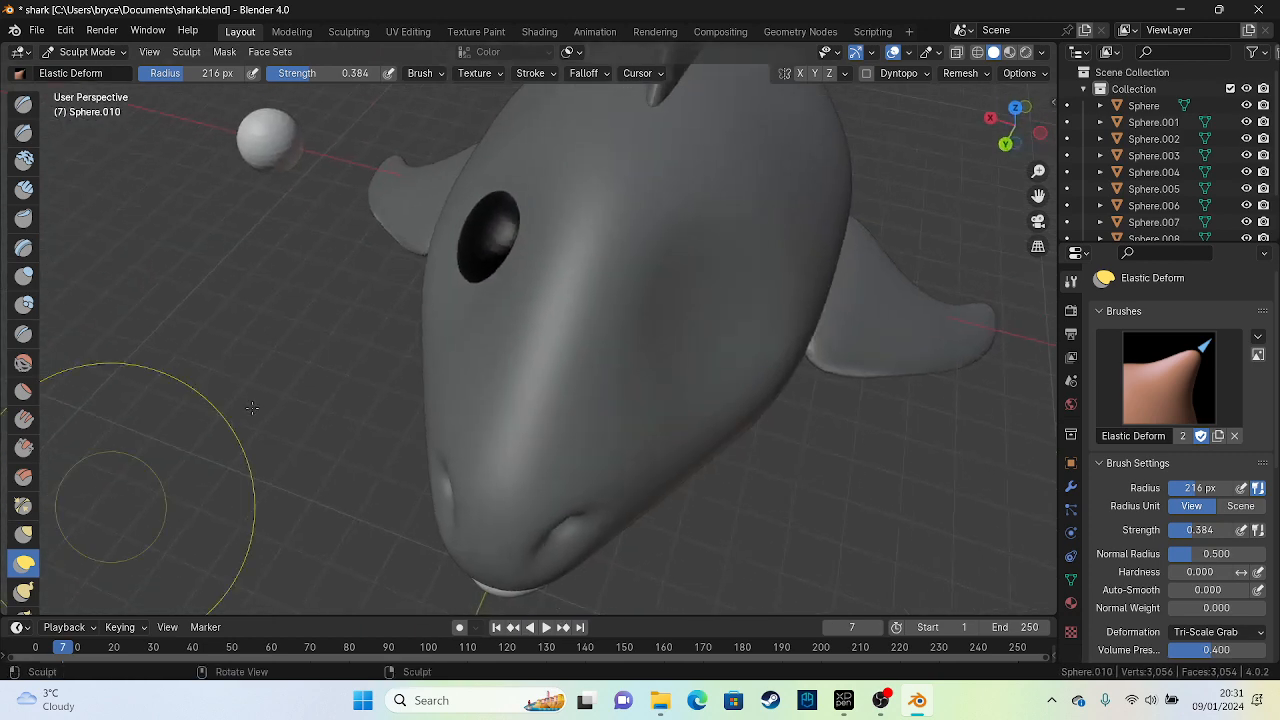
Adjust the eye's front edge from the top view and remesh it with a 0.08 m voxel size
middle_click_drag(427, 223, 591, 323)
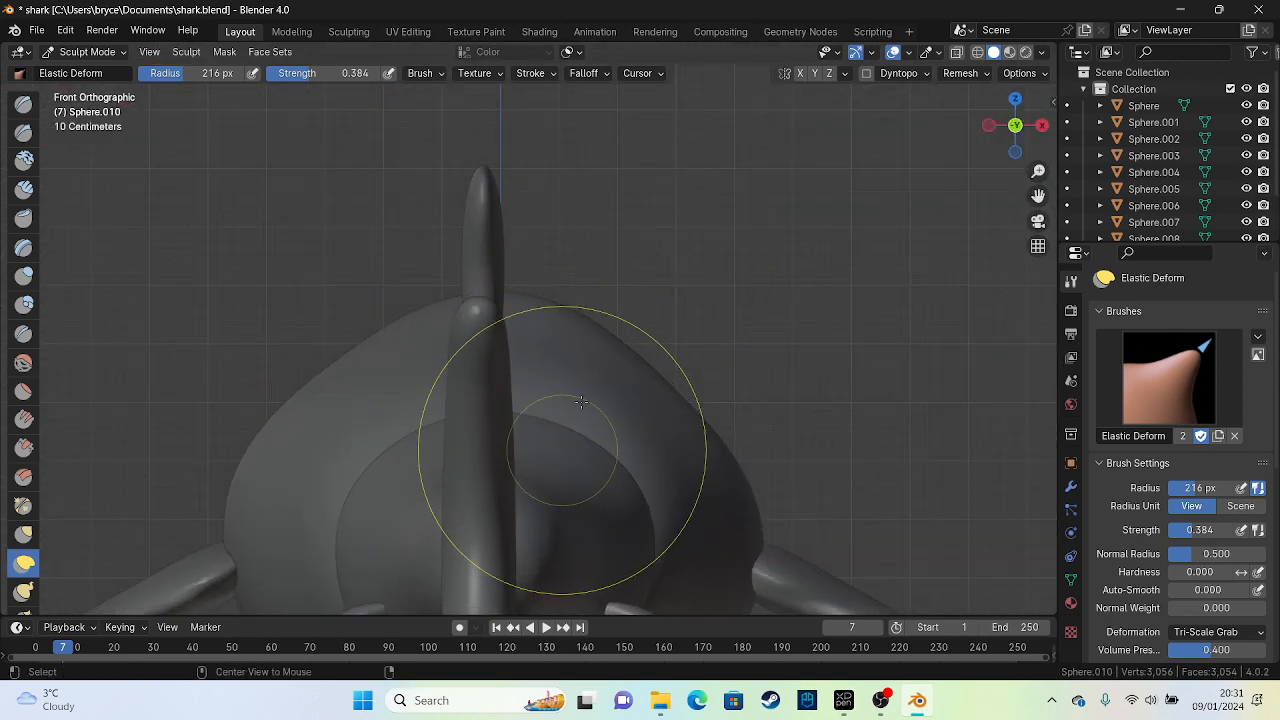
scroll(543, 429, "up", 2)
scroll(535, 350, "up", 3)
mouse_move(636, 265)
left_mouse_down()
mouse_move(628, 174)
mouse_move(645, 280)
left_mouse_up()
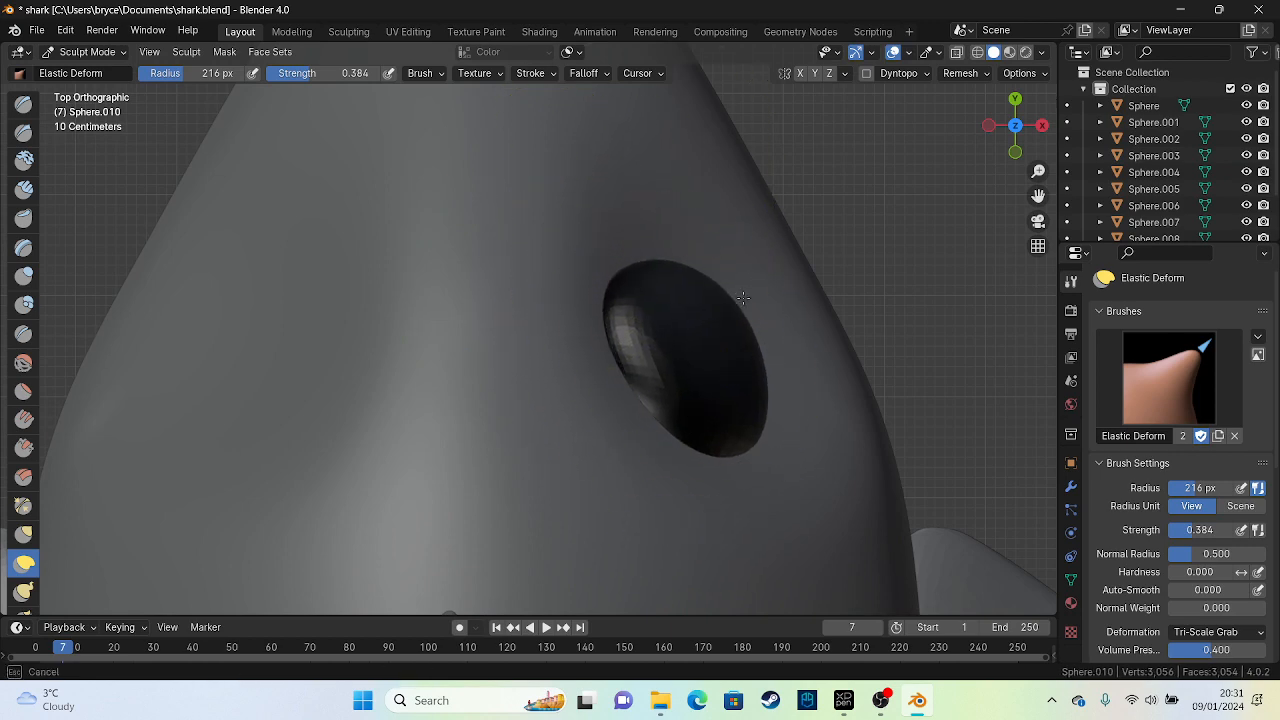
scroll(1228, 594, "down", 9)
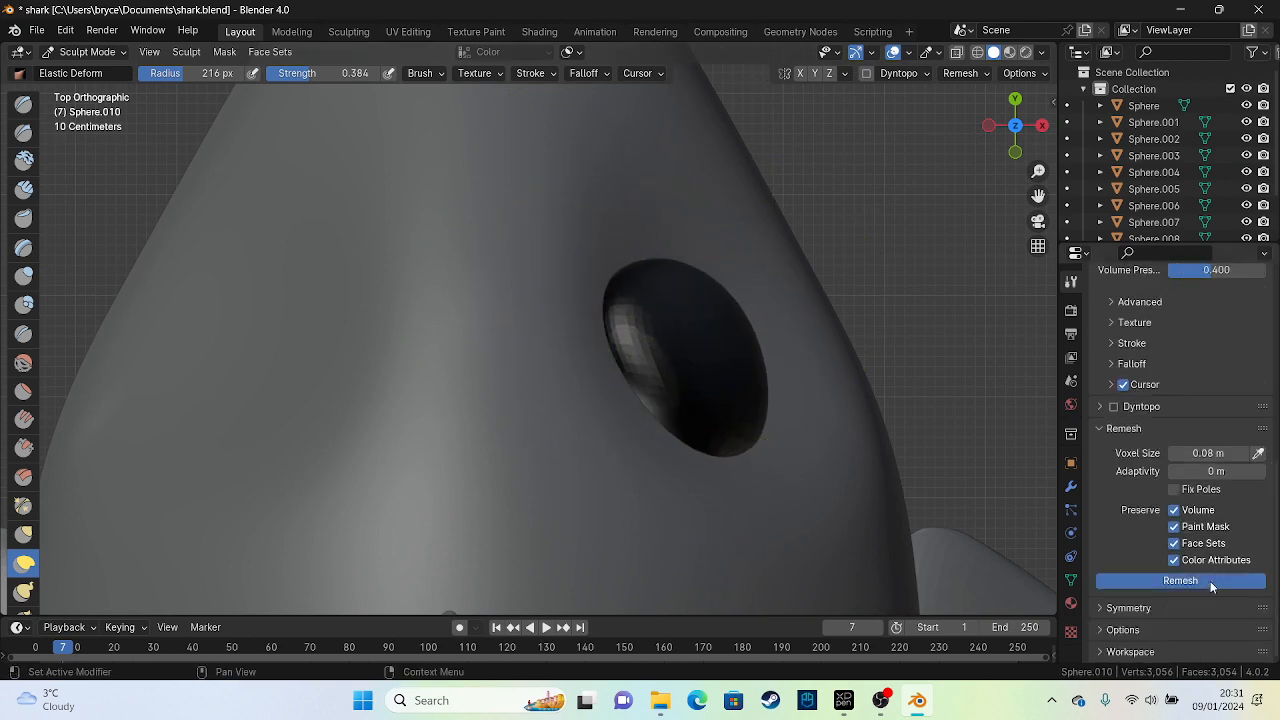
left_click(1200, 581)
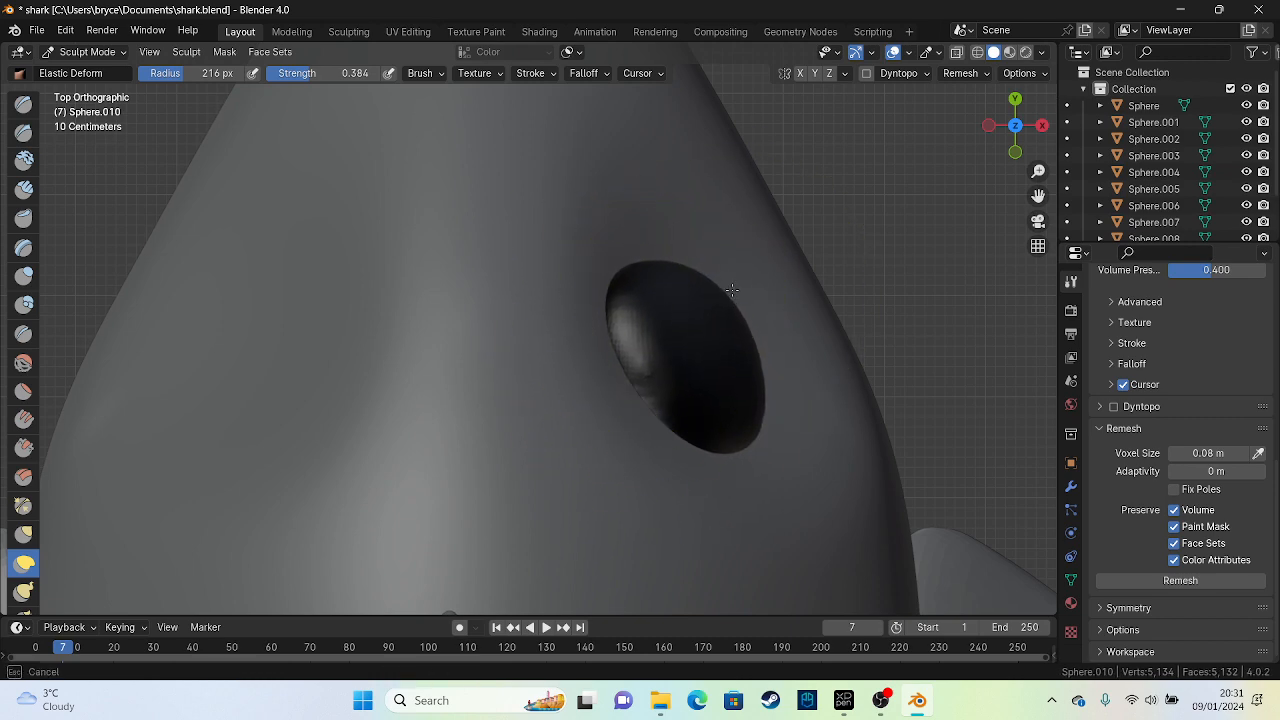
Check the eye from the side and front, return to Object Mode and scale it down slightly
scroll(732, 290, "down", 2)
middle_click_drag(700, 285, 637, 306)
scroll(637, 308, "up", 1)
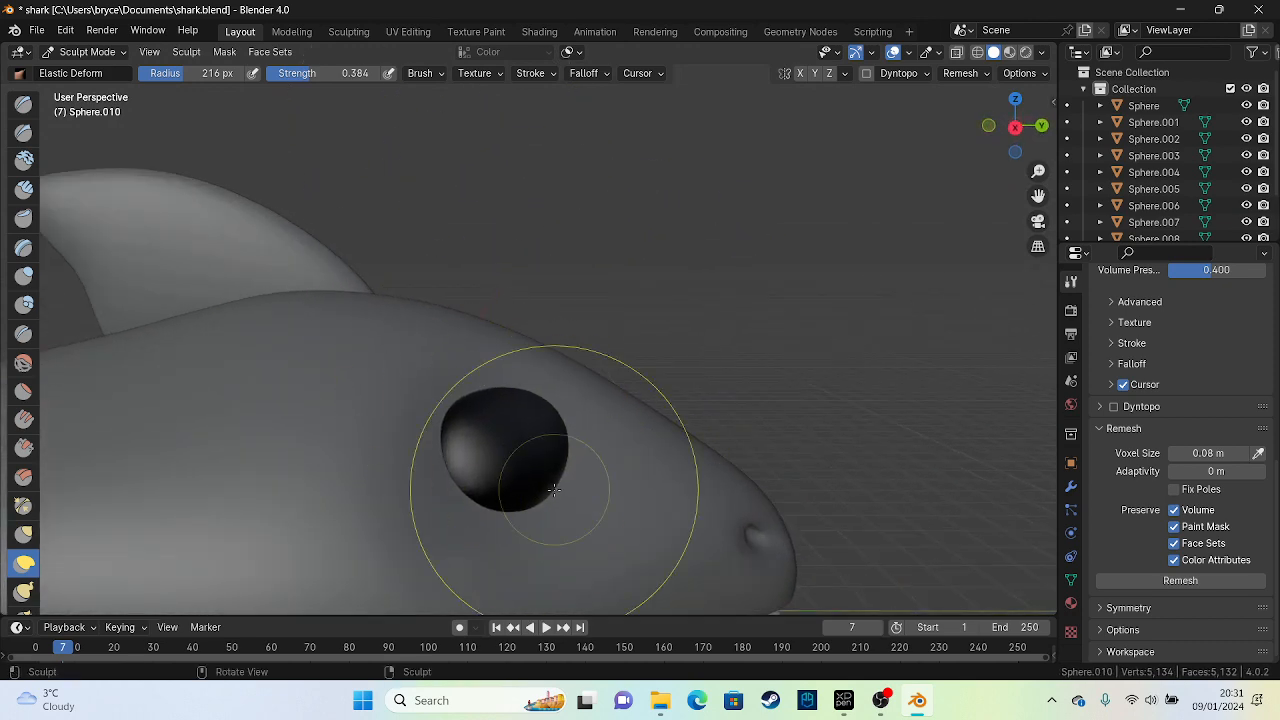
scroll(554, 489, "down", 4)
middle_click_drag(545, 470, 440, 385)
scroll(477, 393, "up", 2)
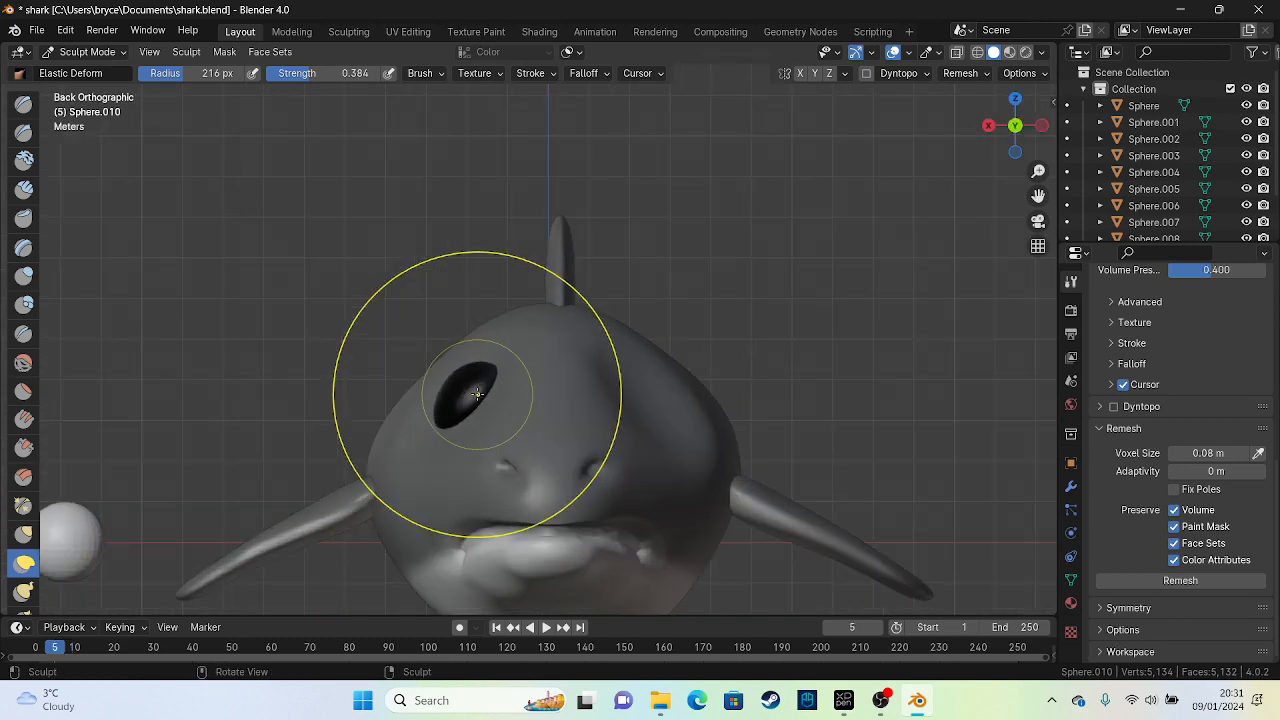
left_click(87, 52)
left_click(75, 71)
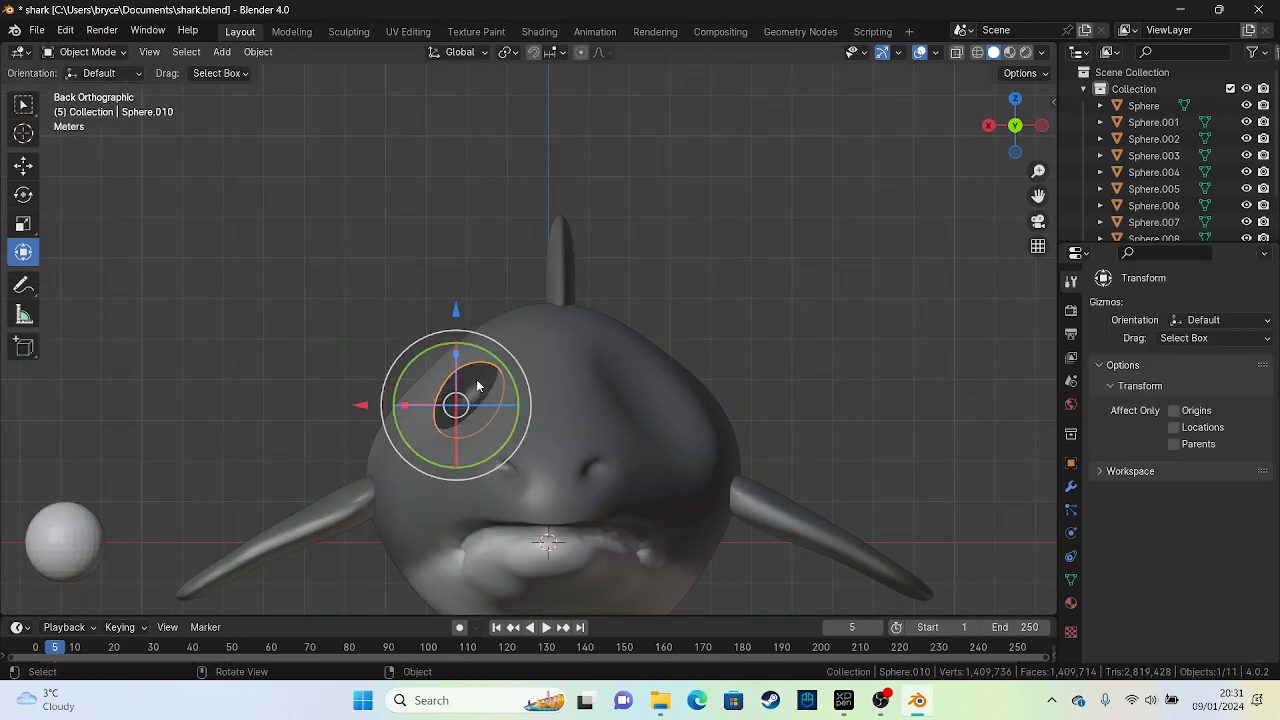
key("s")
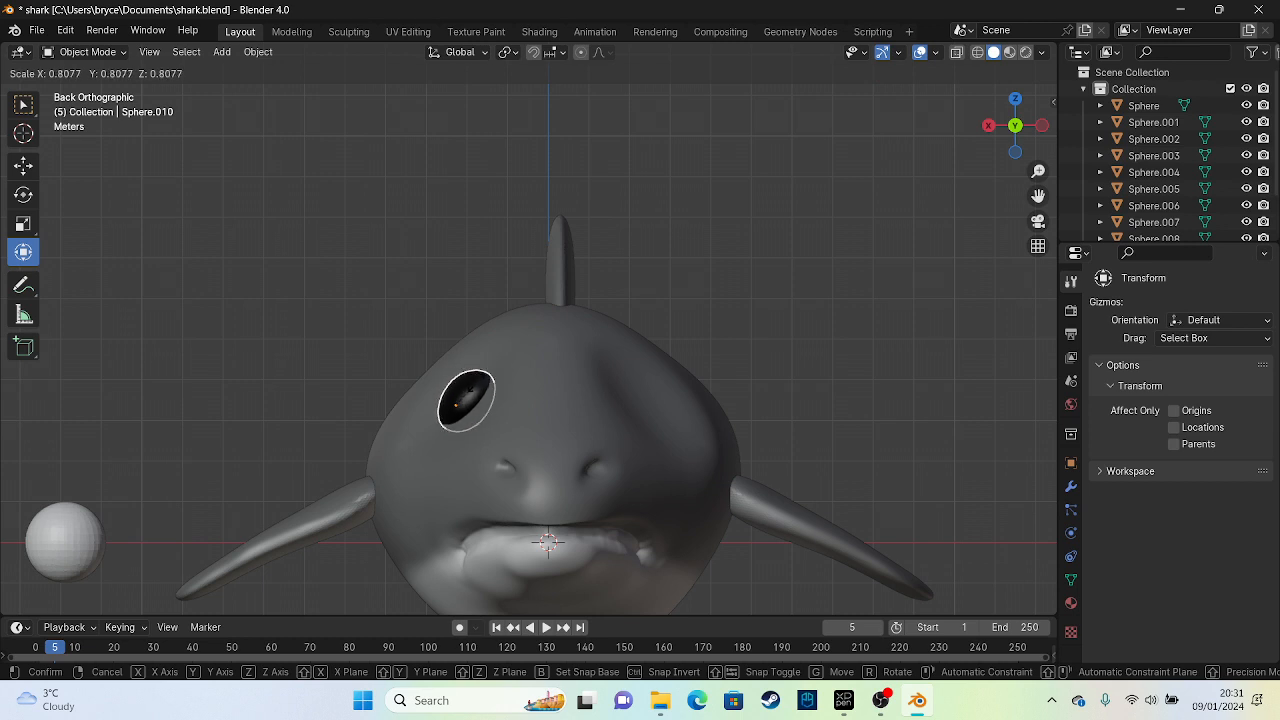
left_click(480, 378)
Duplicate the finished eye in place and mirror the copy along X Global
key("ctrl+c")
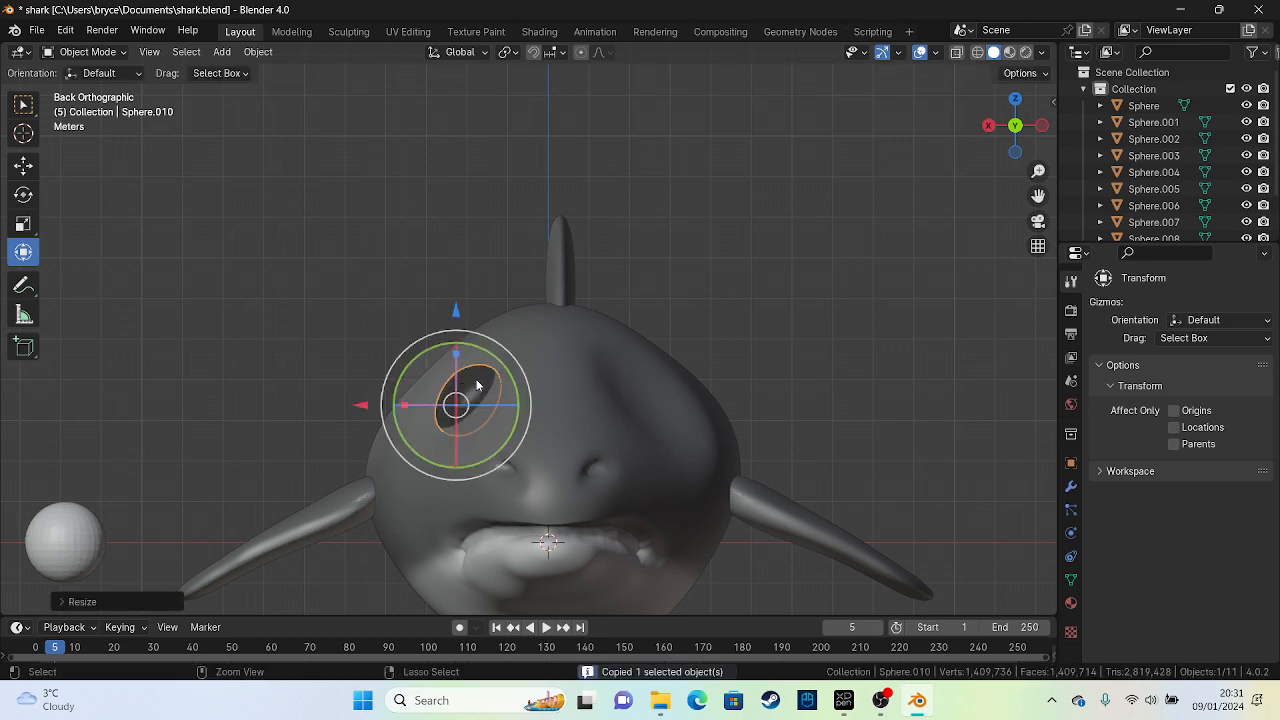
key("ctrl+v")
right_click(476, 379)
mouse_move(464, 372)
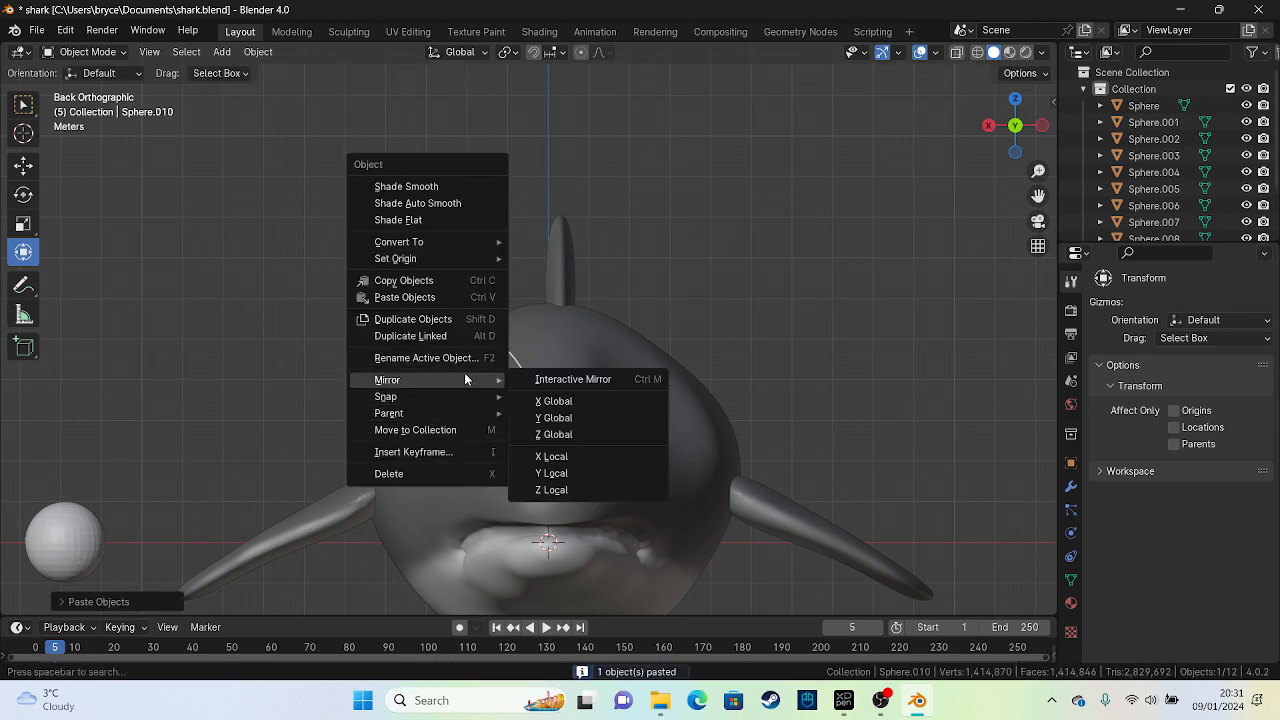
left_click(588, 402)
Move the mirrored eye along the X axis to the matching spot on the opposite side of the head
scroll(372, 431, "up", 3)
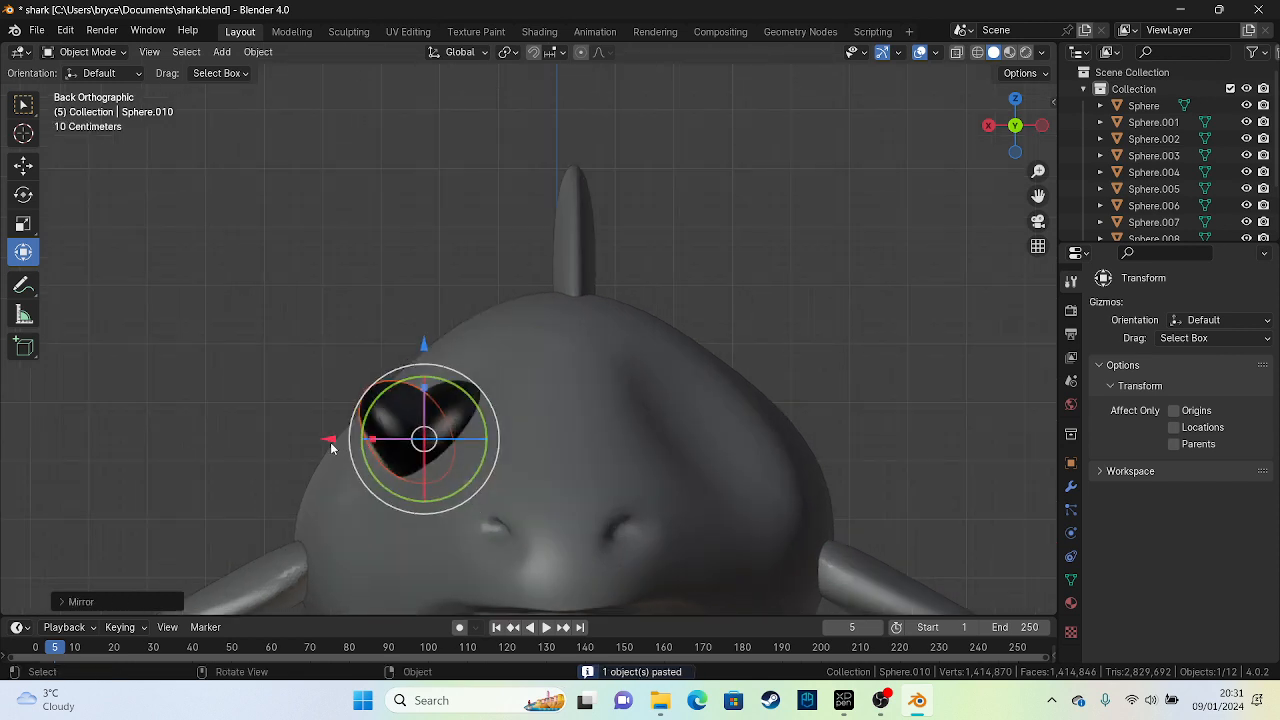
left_click_drag(331, 447, 593, 443)
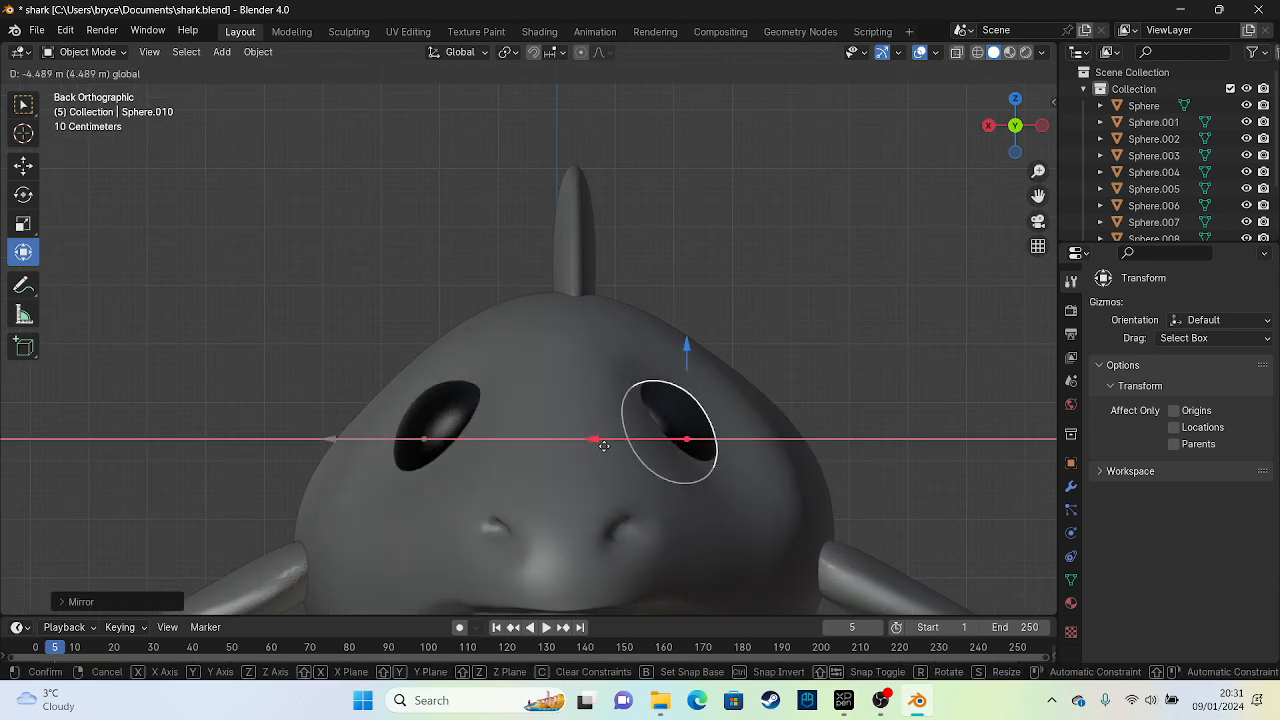
left_click_drag(611, 443, 626, 442)
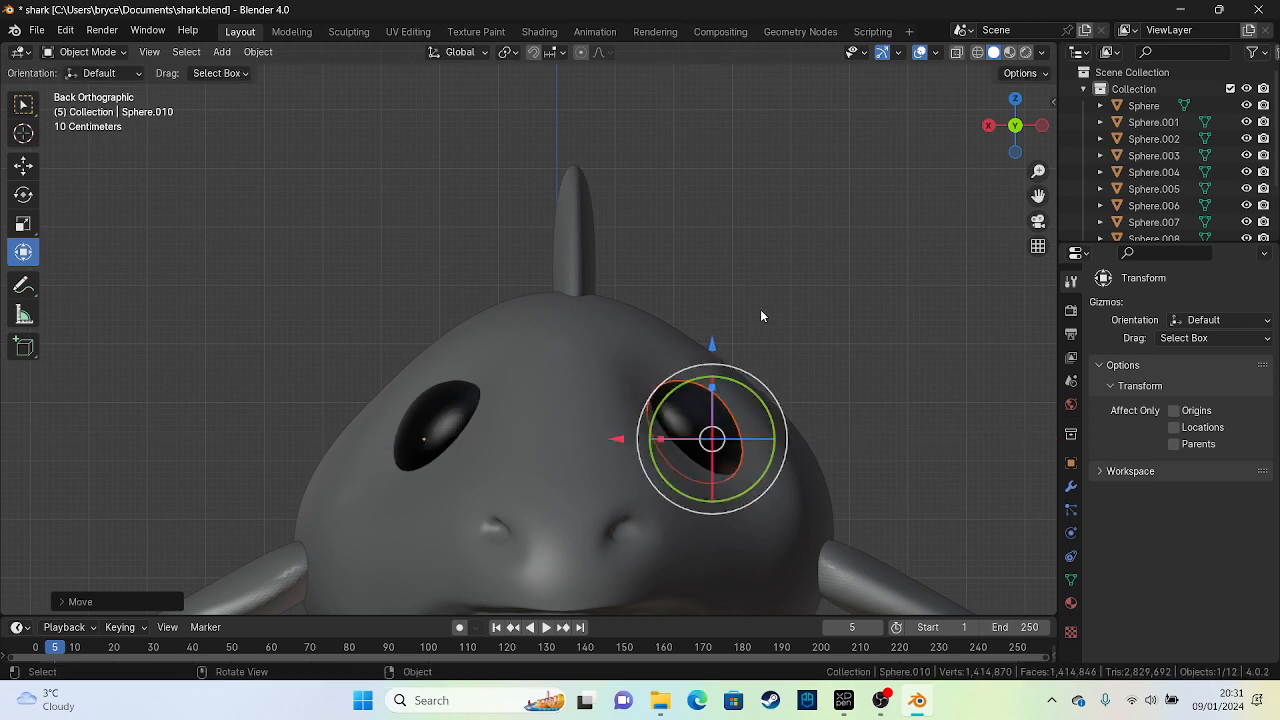
Examine both eyes and the whole shark from the side, front and three-quarter angles
scroll(600, 266, "down", 5)
middle_click_drag(600, 266, 472, 284)
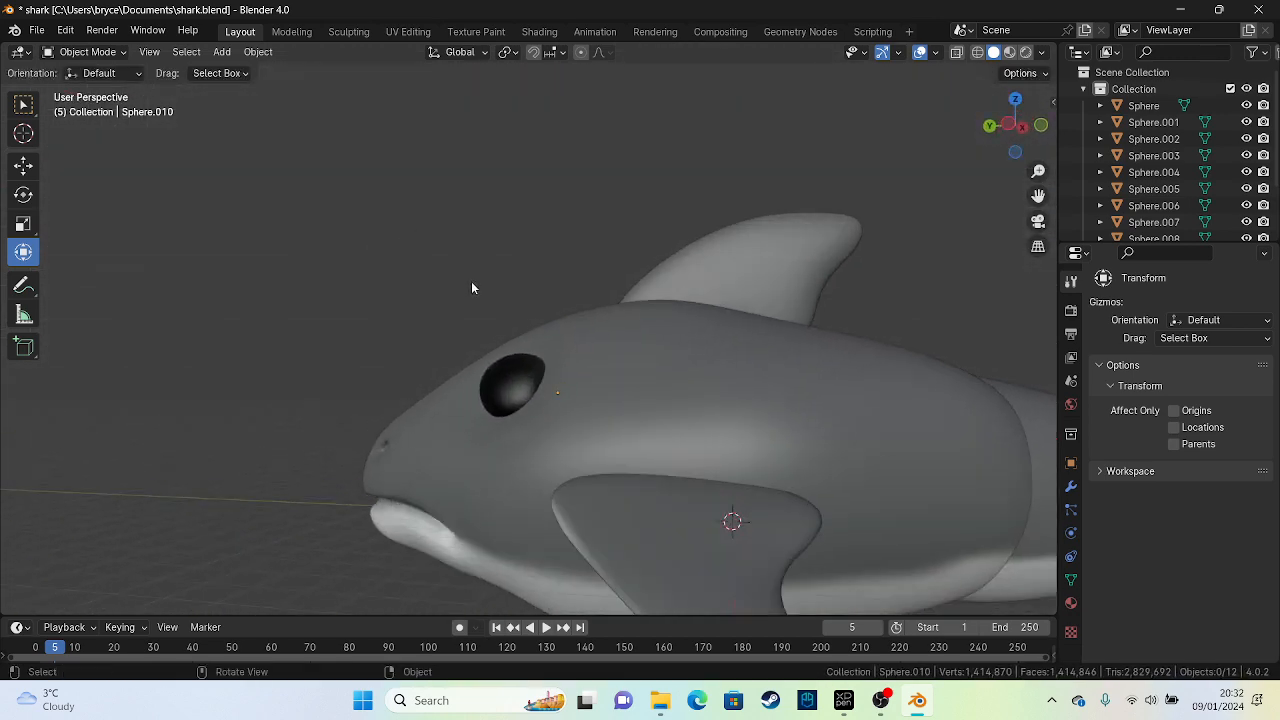
scroll(472, 284, "down", 5)
middle_click_drag(382, 318, 708, 363)
scroll(469, 420, "up", 4)
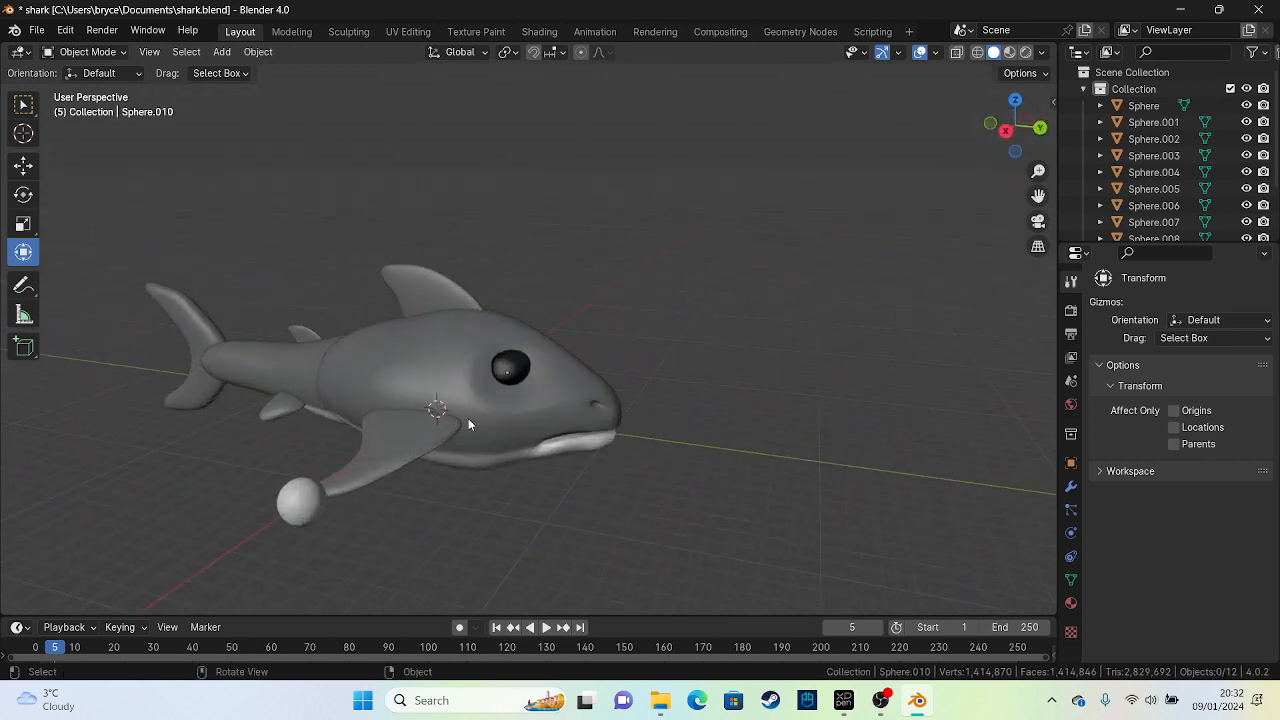
middle_click_drag(580, 337, 500, 319)
scroll(500, 319, "down", 4)
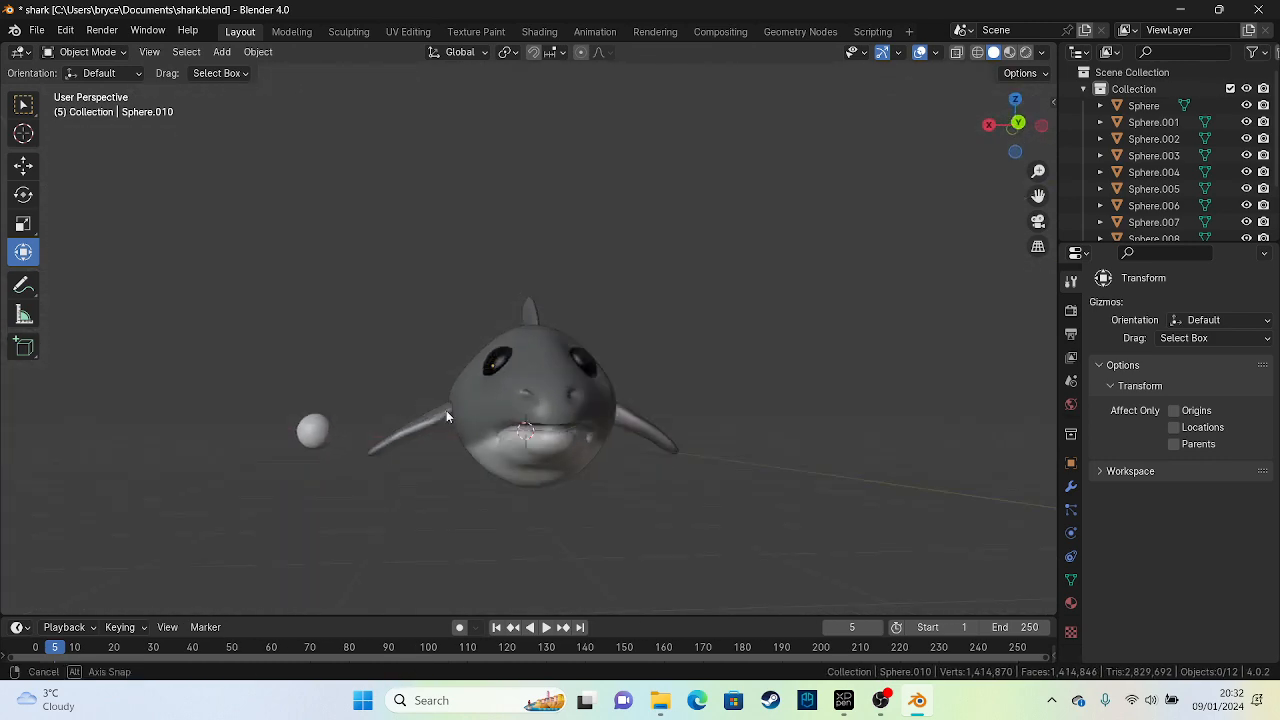
middle_click_drag(446, 410, 504, 389)
scroll(457, 410, "up", 4)
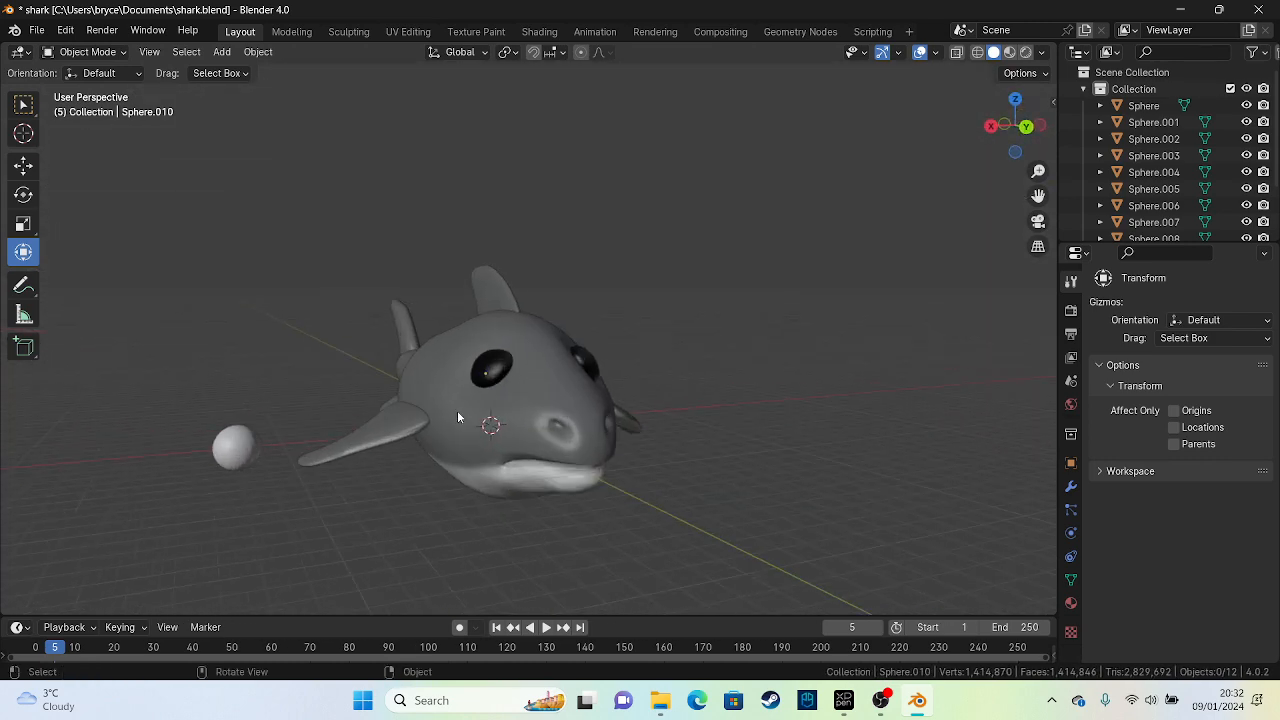
scroll(446, 423, "down", 2)
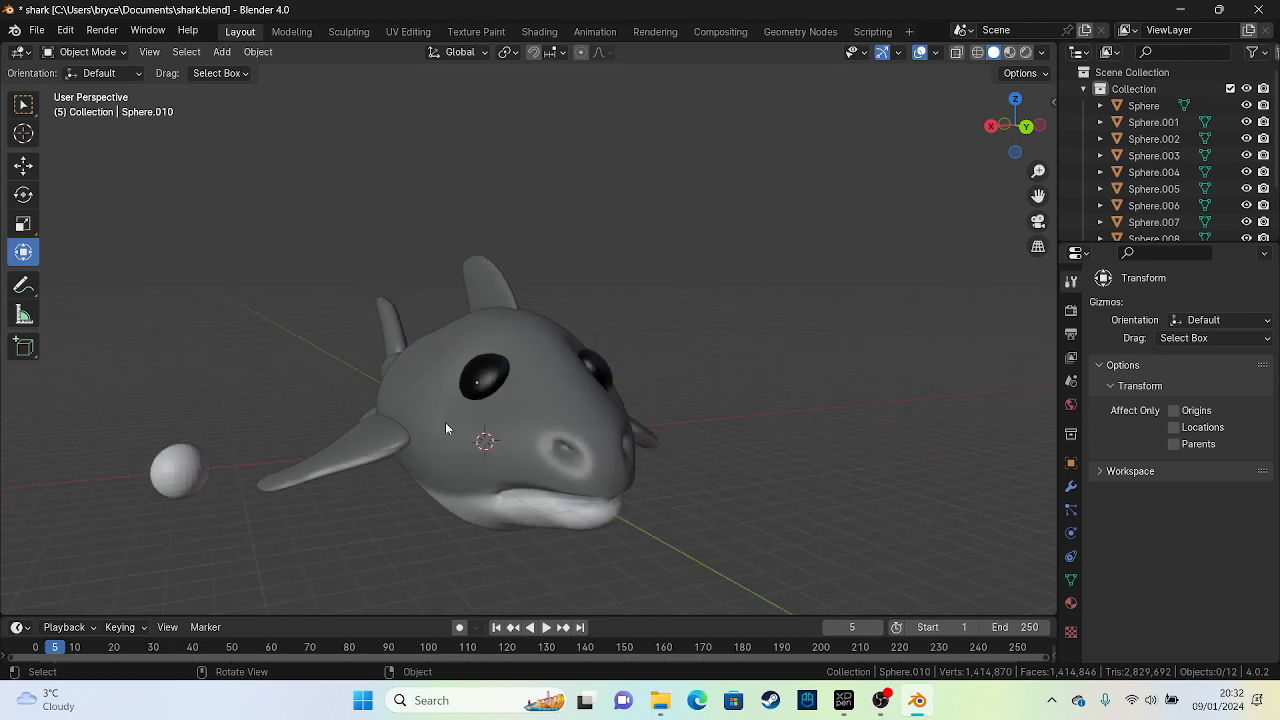
Duplicate the original eye in place and move the copy slightly up along the Z axis
left_click(490, 380)
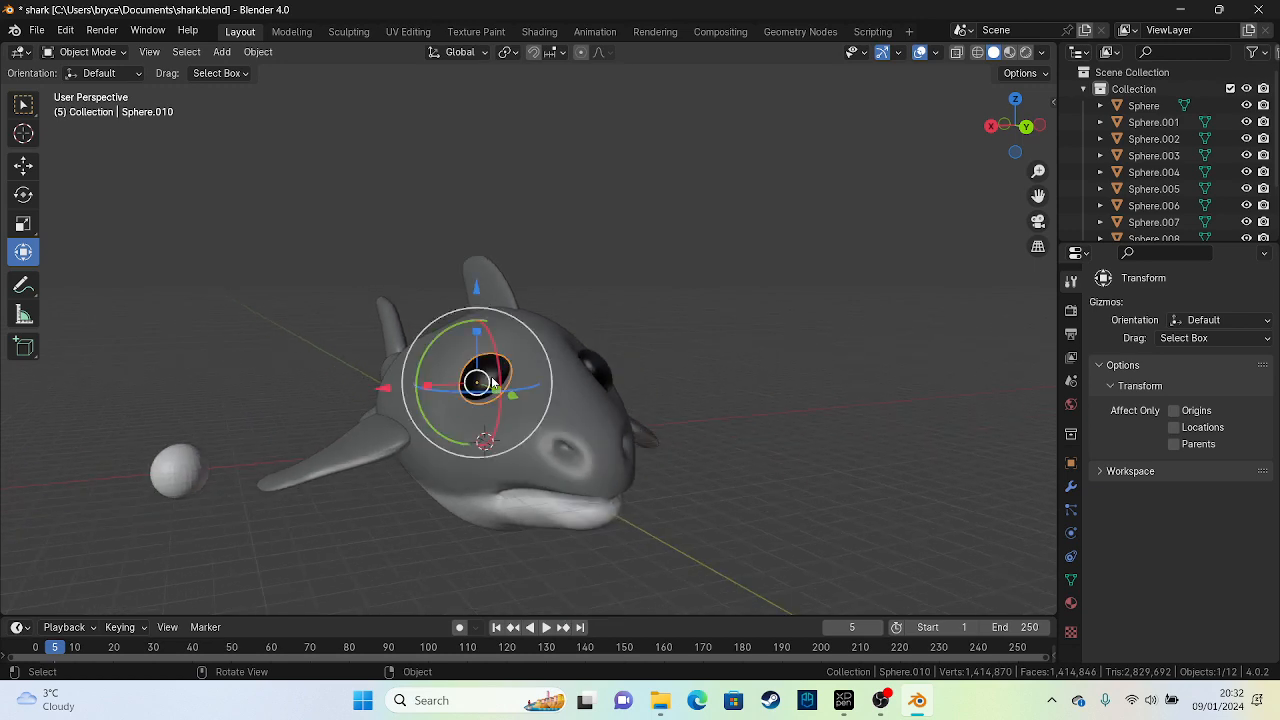
key("ctrl+KP_1")
scroll(470, 390, "up", 5)
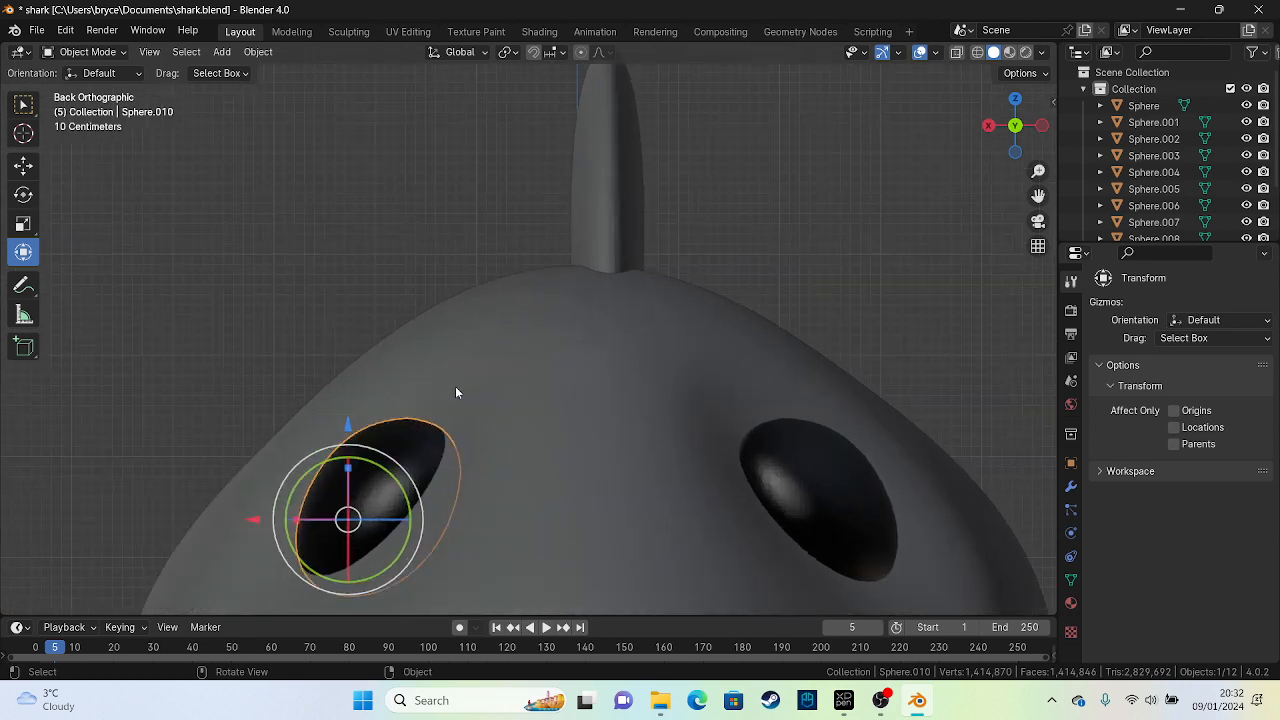
key("ctrl+c")
key("ctrl+v")
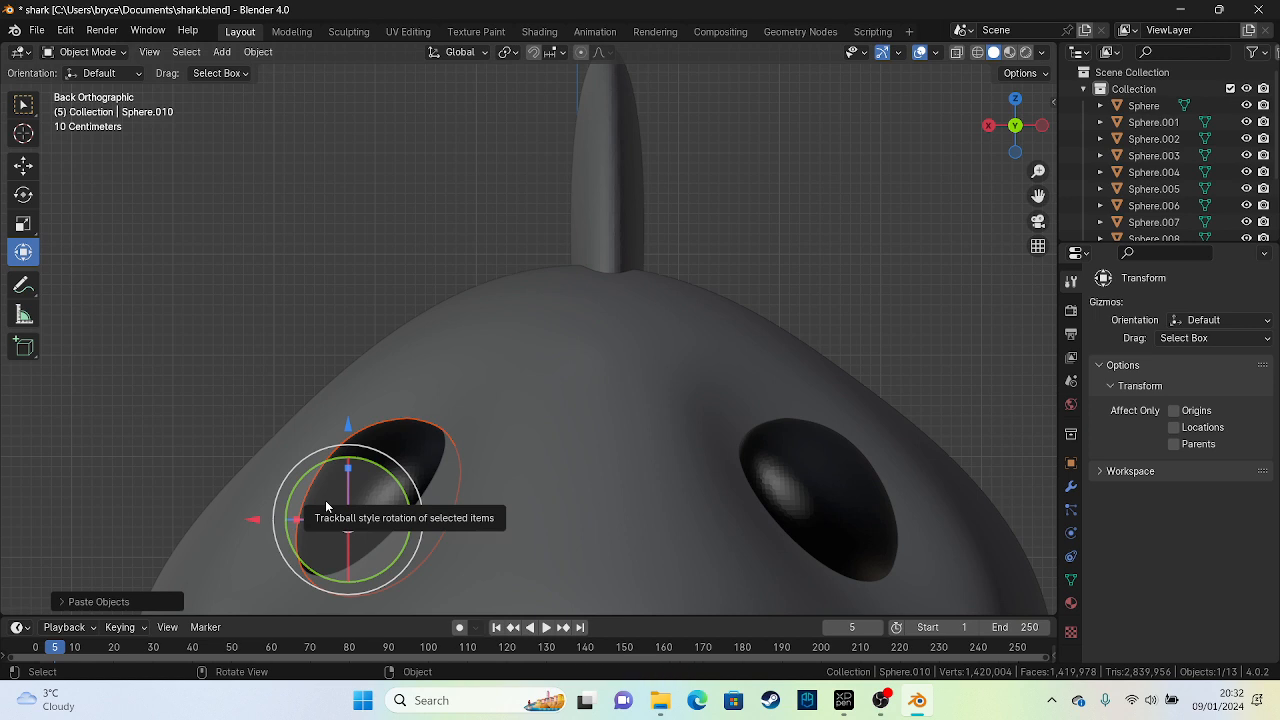
left_click_drag(345, 428, 341, 400)
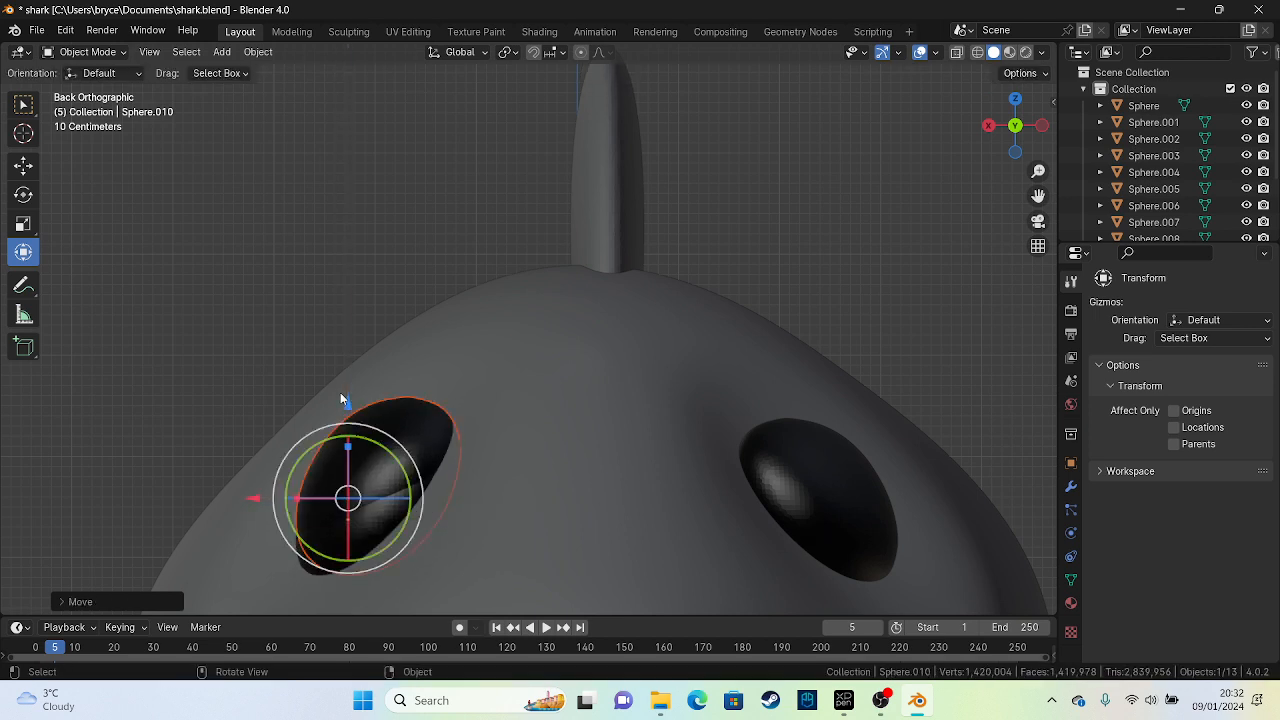
Enter Sculpt Mode, activate the Paint brush and sample a brush color from the viewport
left_click(105, 53)
left_click(85, 103)
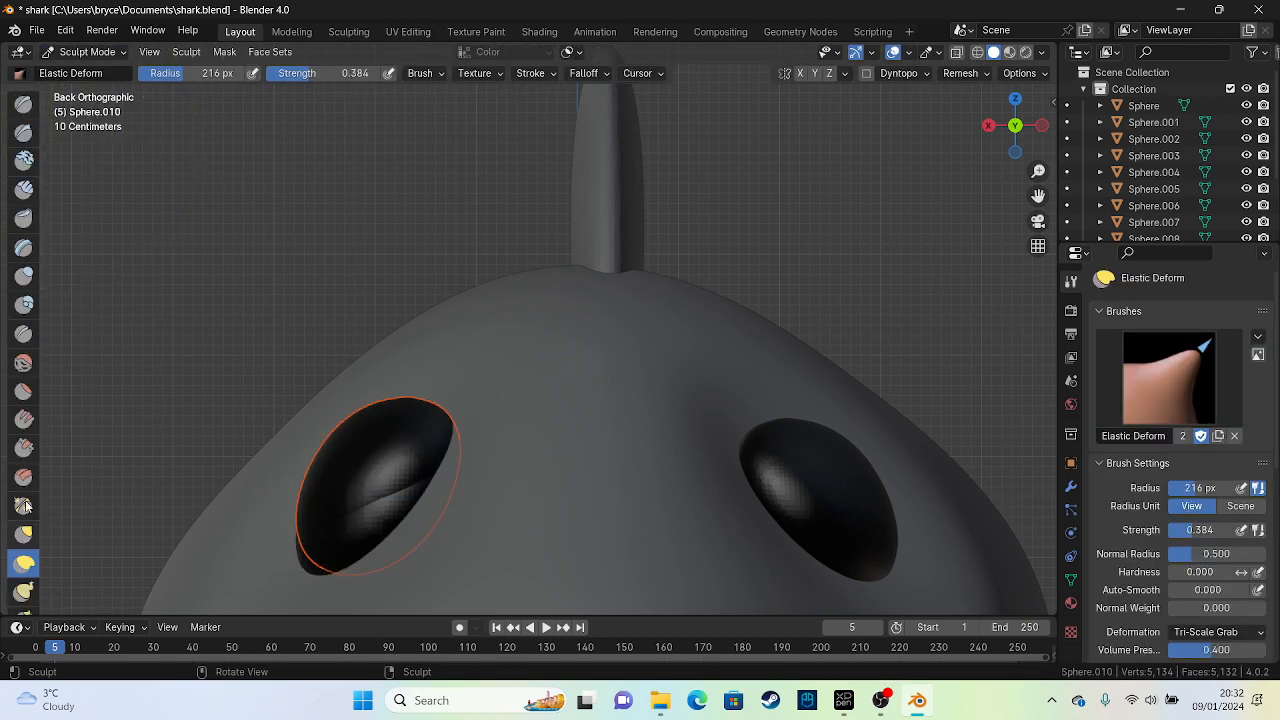
scroll(25, 487, "down", 10)
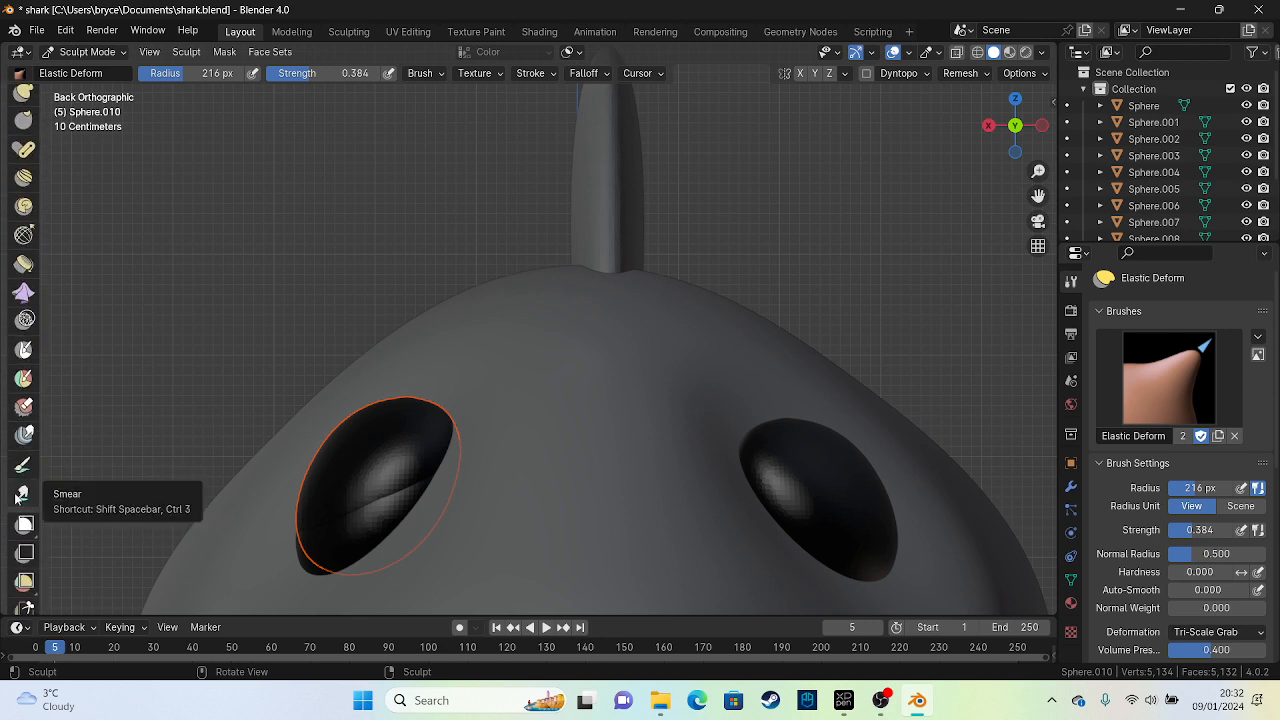
left_click(25, 465)
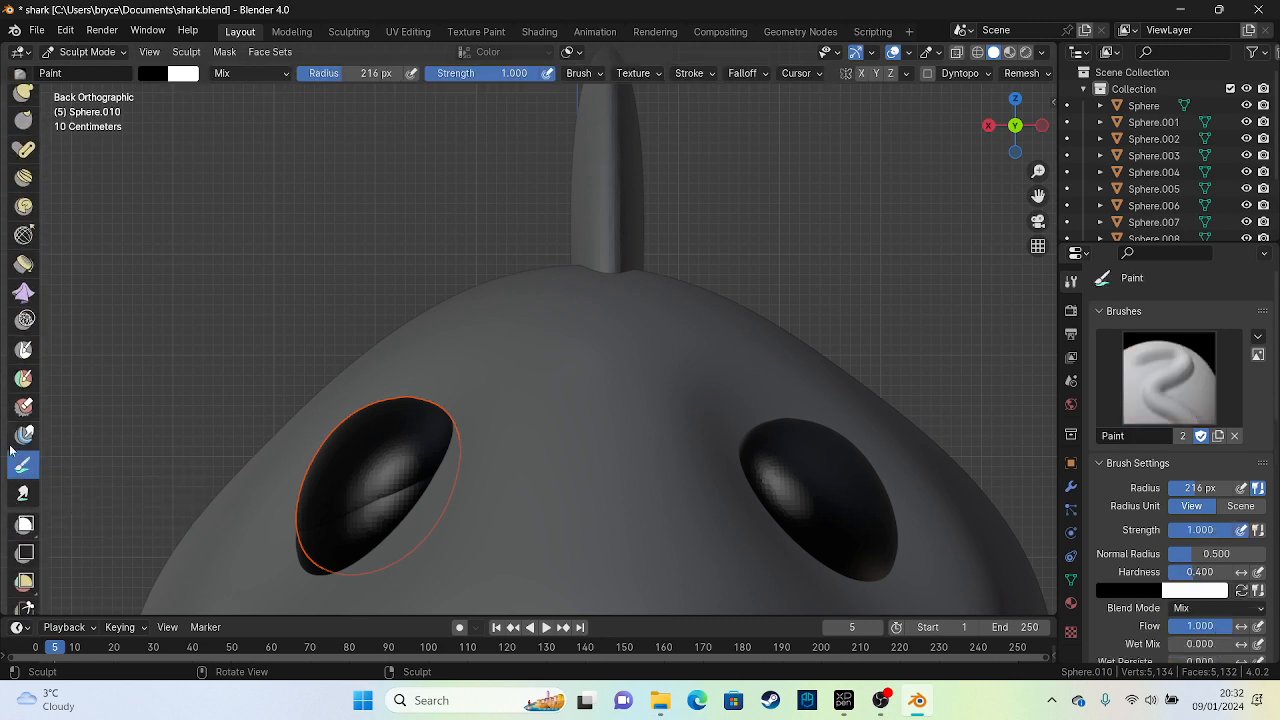
left_click(155, 75)
left_click(301, 278)
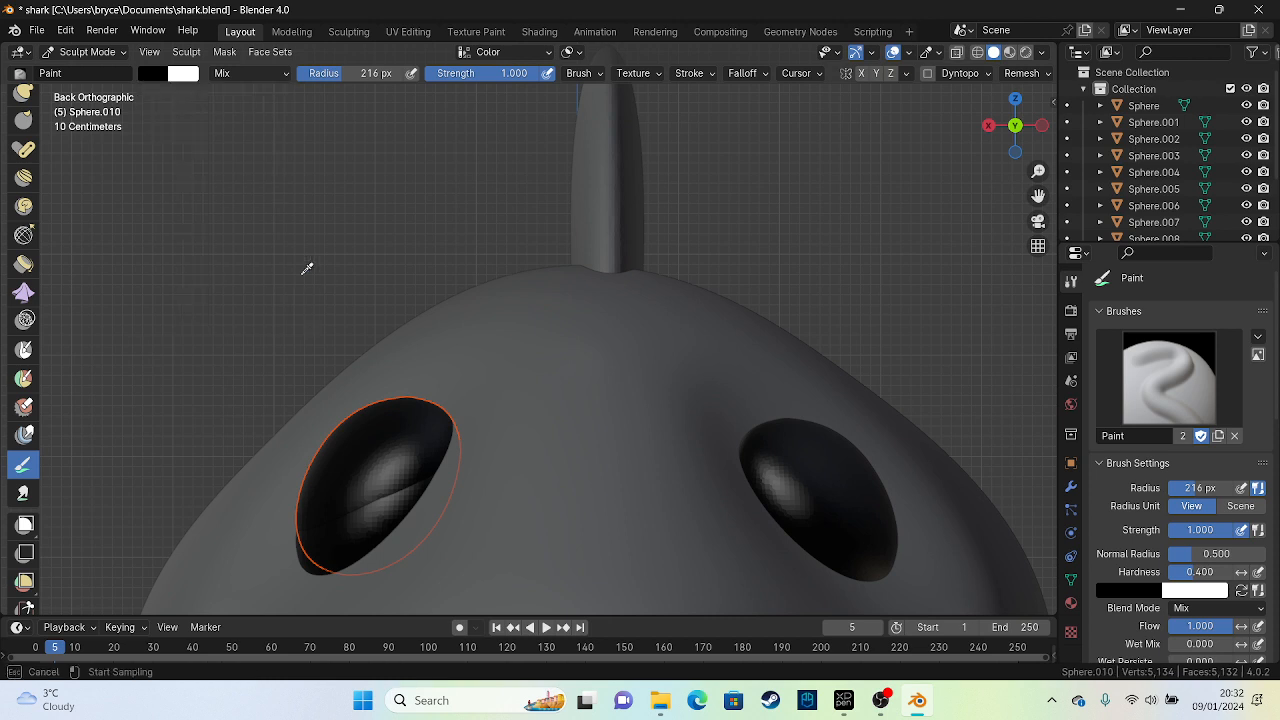
left_click(911, 185)
Set the viewport lighting to Flat and sample the shark body's grey as the Paint brush color
left_click(1040, 53)
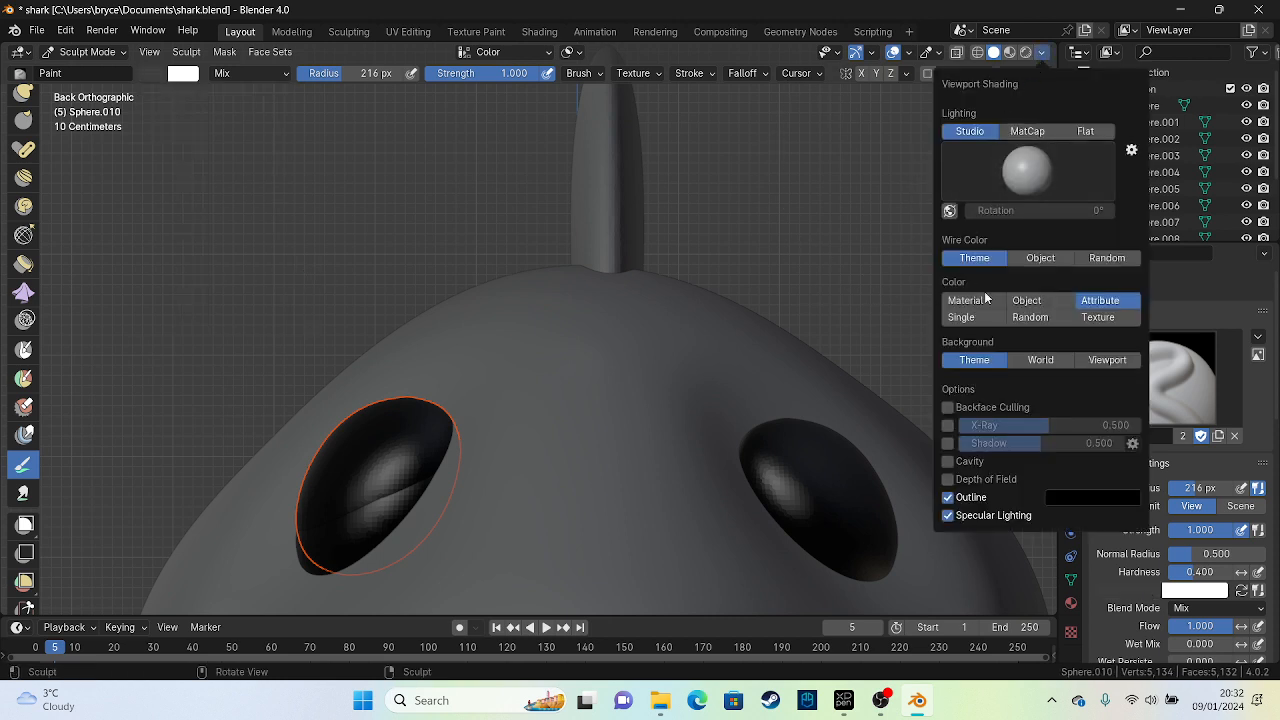
left_click(1093, 132)
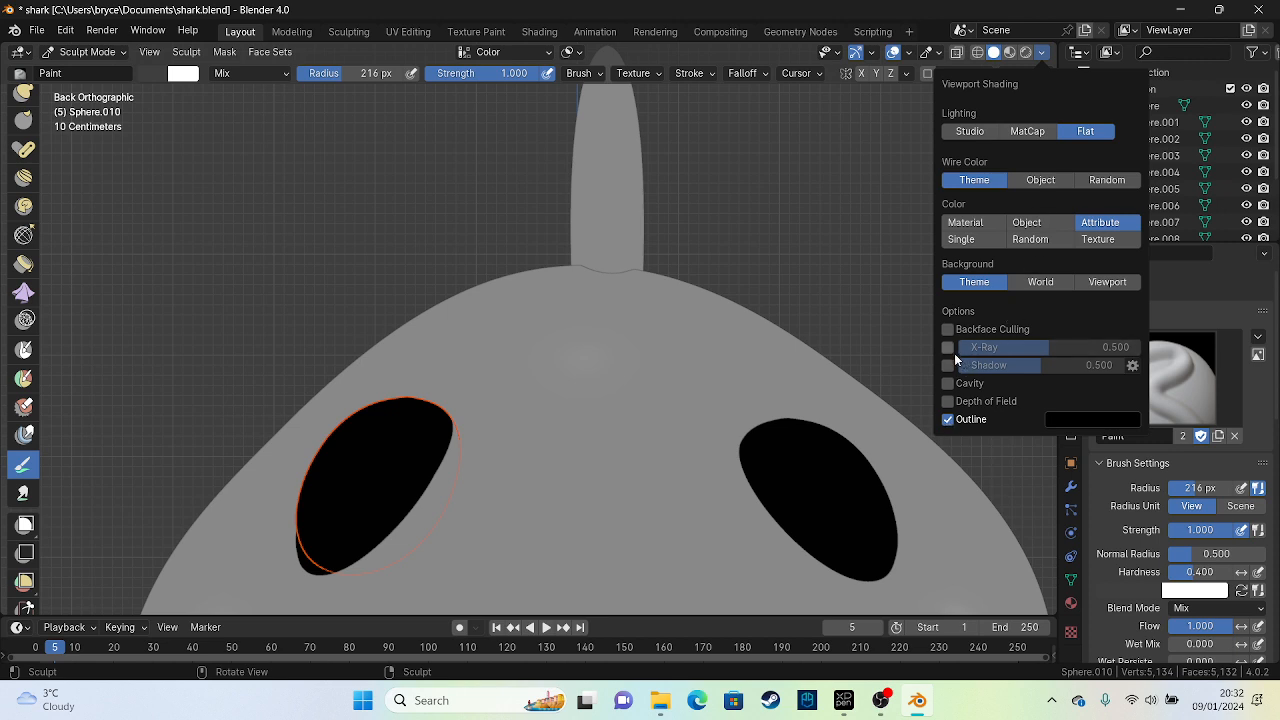
left_click(182, 73)
left_click(266, 222)
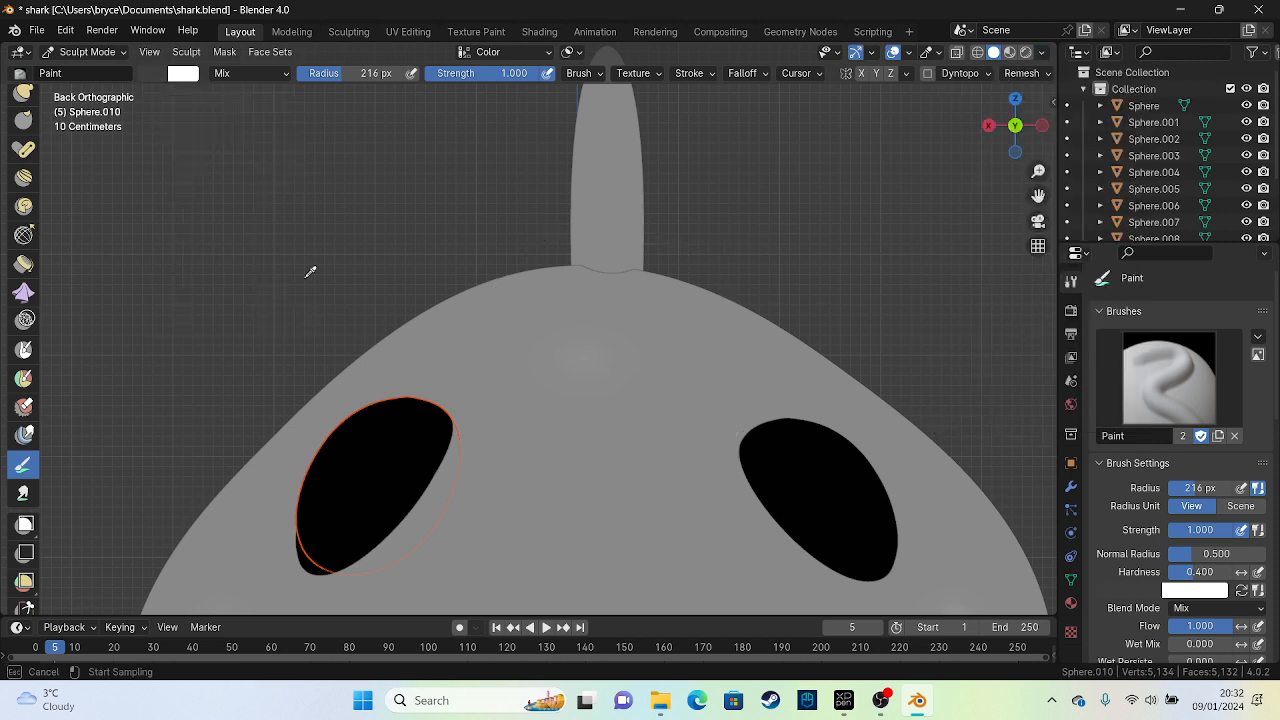
left_click(566, 378)
Undo the grey stroke on the original eye, enter Sculpt Mode on the raised copy and paint that copy grey
left_click(431, 437)
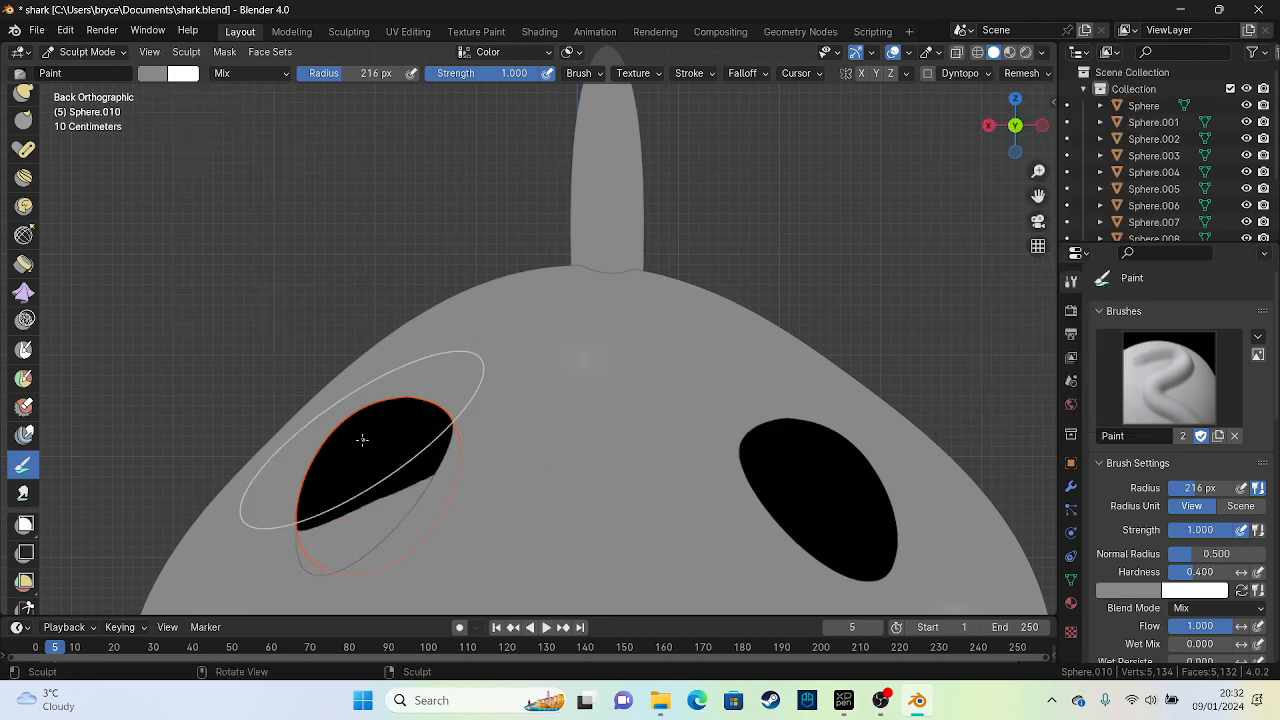
key("ctrl+z")
left_click(113, 52)
left_click(119, 86)
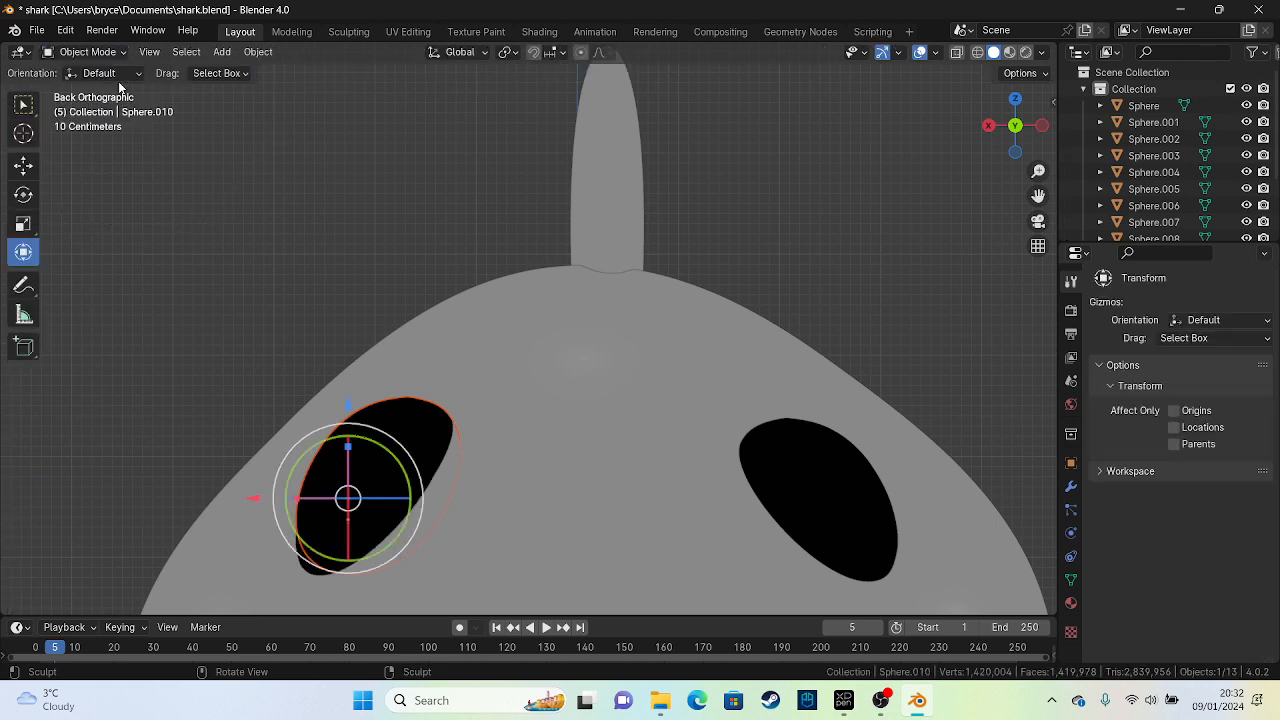
left_click(88, 52)
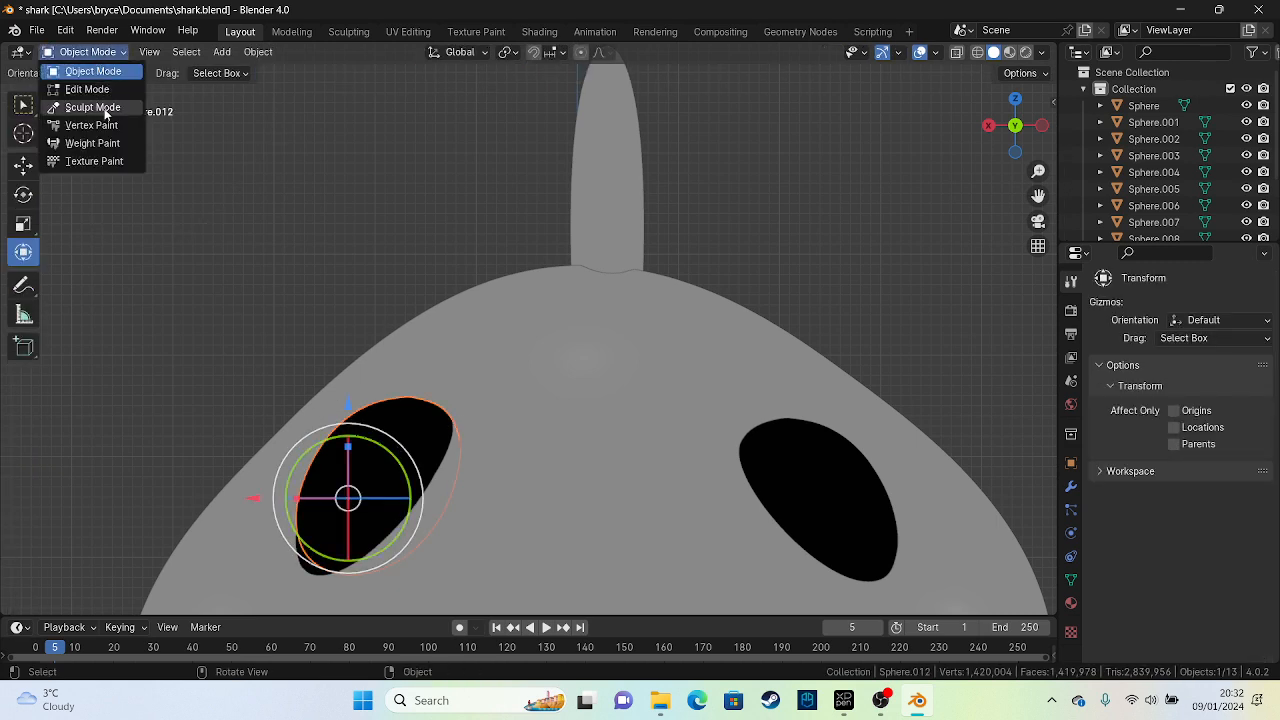
left_click(105, 112)
left_click_drag(349, 463, 340, 565)
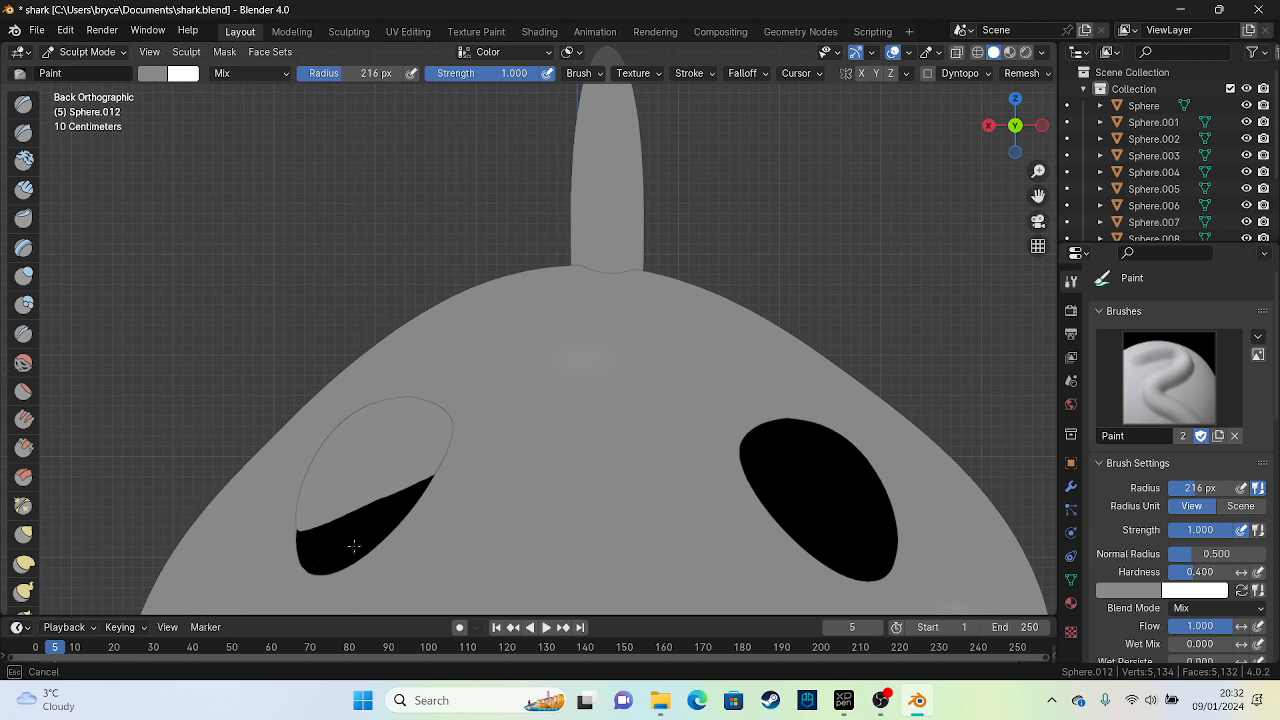
Compare Studio and MatCap viewport lighting and keep MatCap
left_click(1041, 52)
left_click(986, 133)
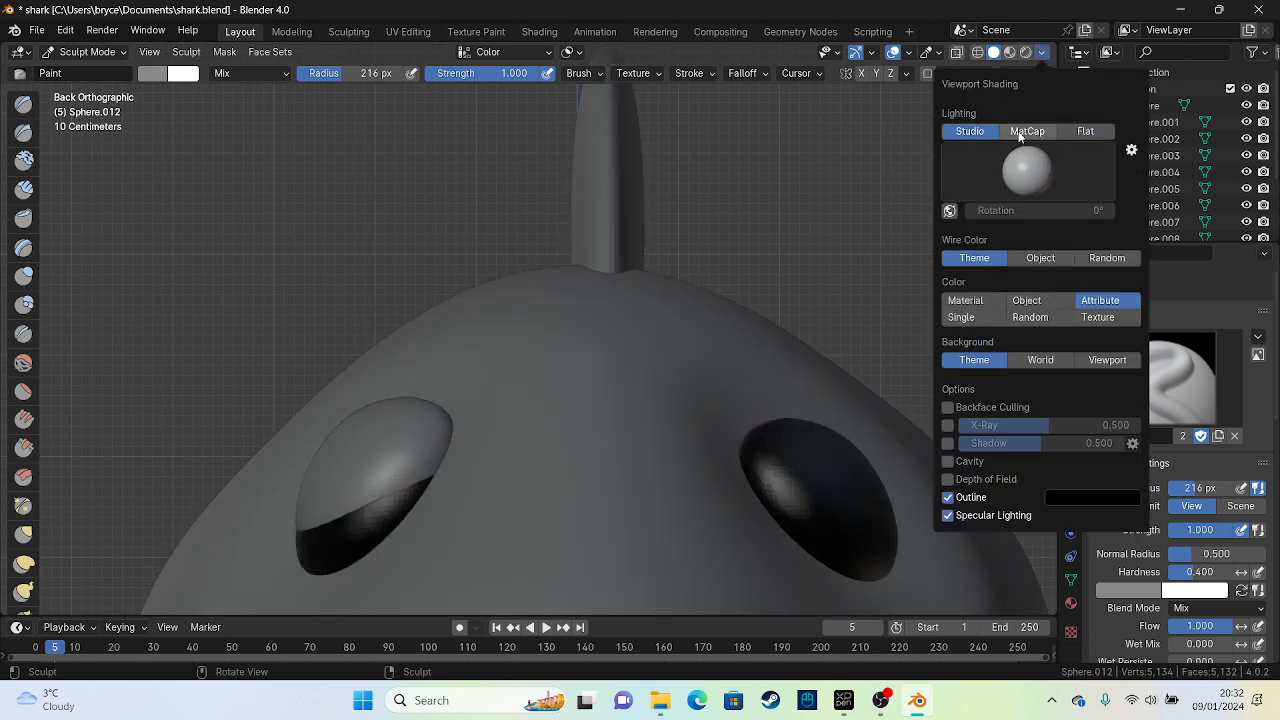
left_click(1015, 134)
left_click(996, 136)
left_click(1024, 131)
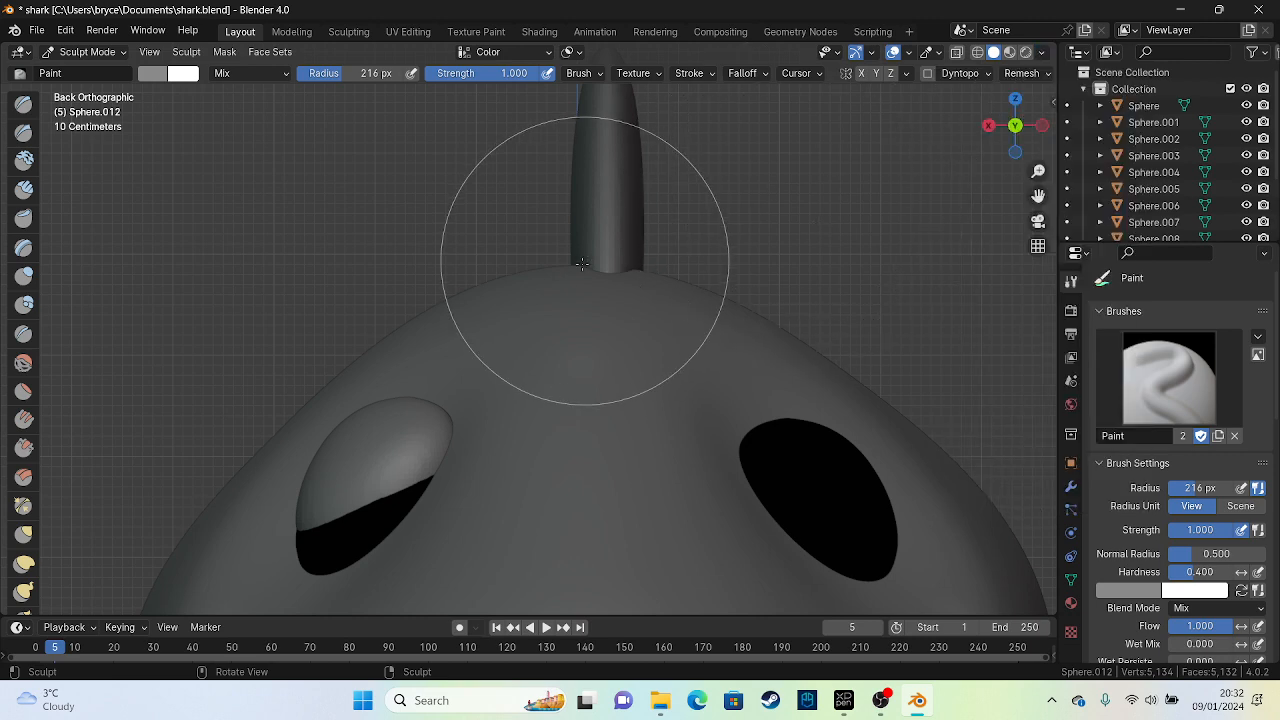
Pull the grey eyelid's inner upper edge outward from the front using Elastic Deform with a 145 px radius
scroll(560, 280, "down", 5)
scroll(549, 293, "up", 3)
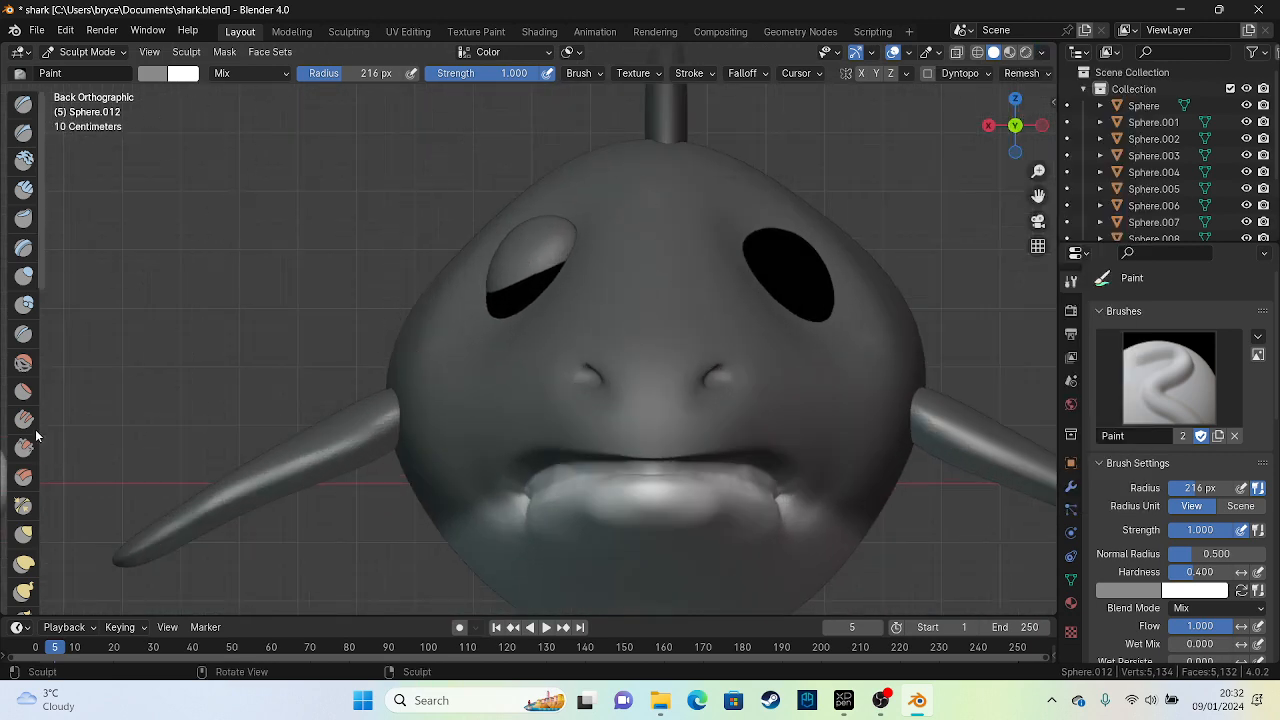
left_click(24, 564)
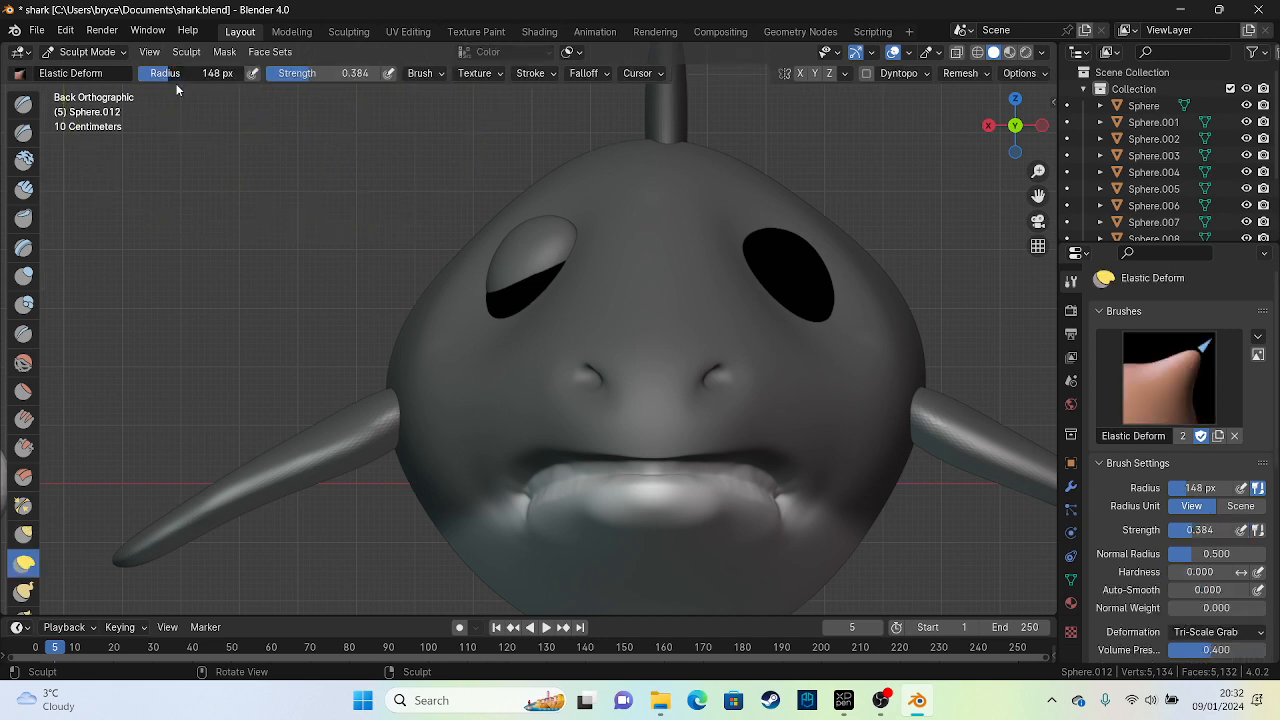
scroll(629, 229, "up", 5)
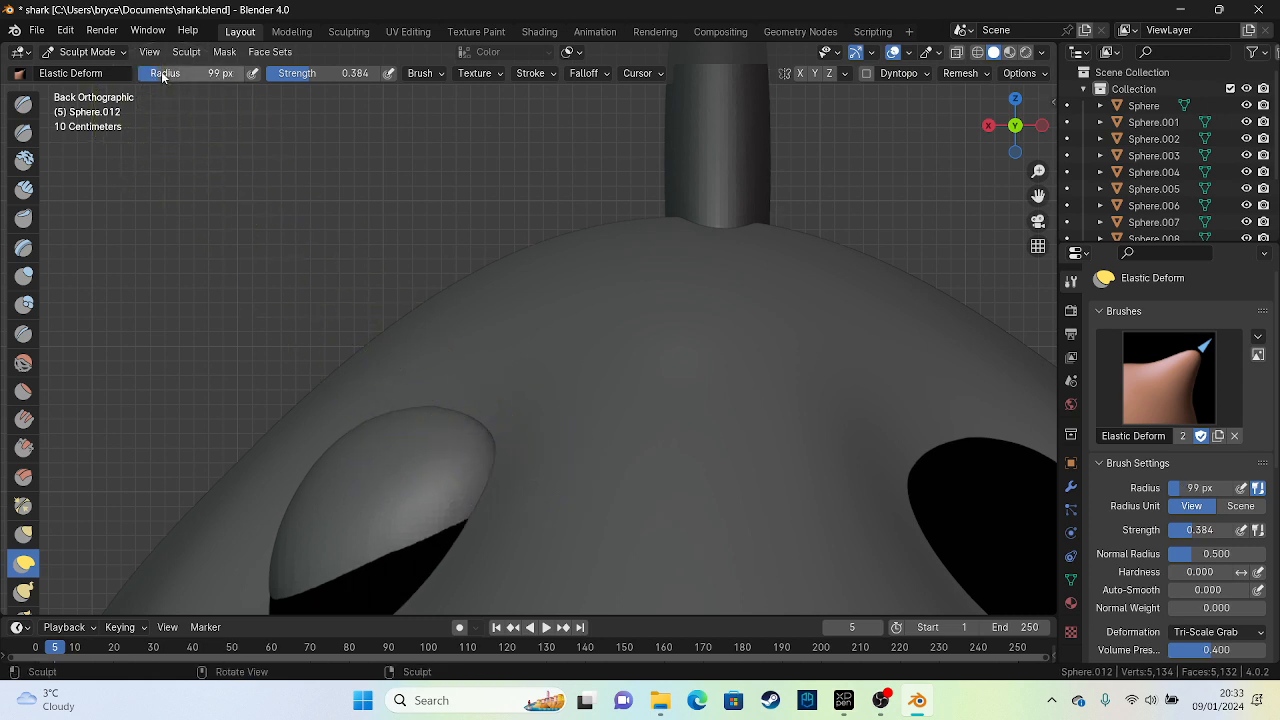
left_click_drag(432, 421, 487, 405)
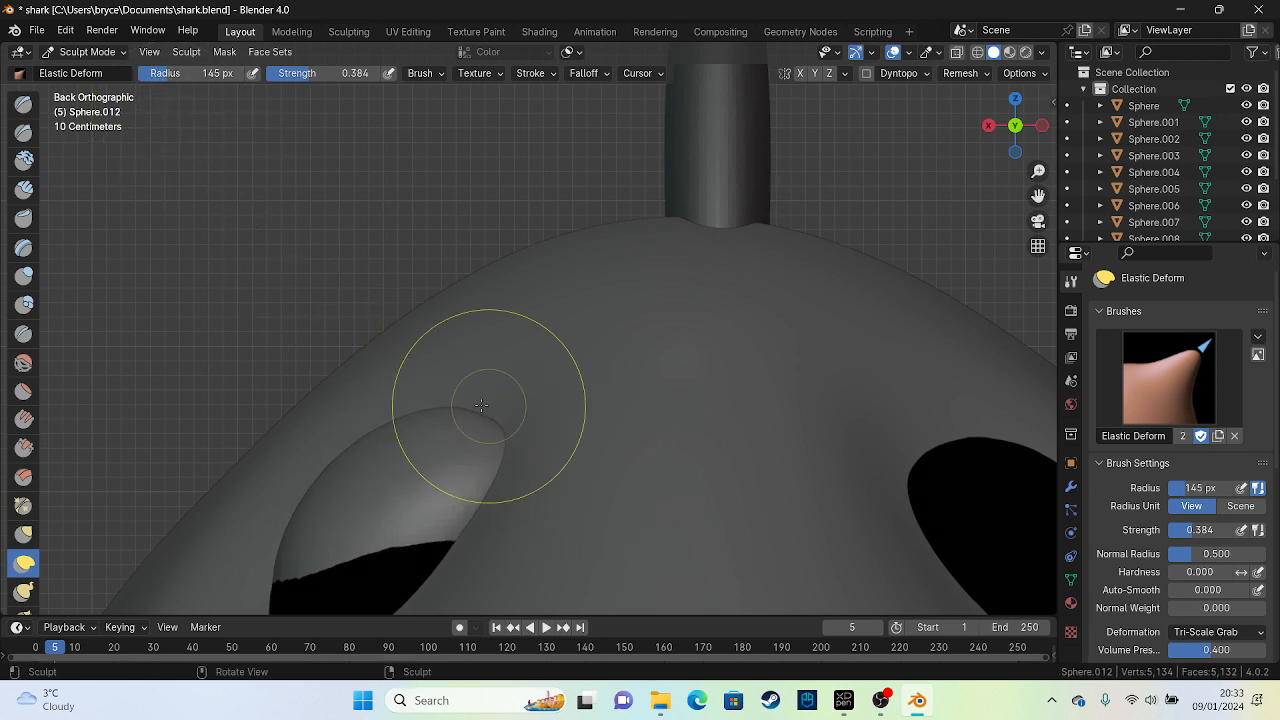
Arch the grey eyelid over the top of the black eye from the right view and remesh it with a 0.08 m voxel size
middle_click_drag(434, 377, 717, 410, "alt")
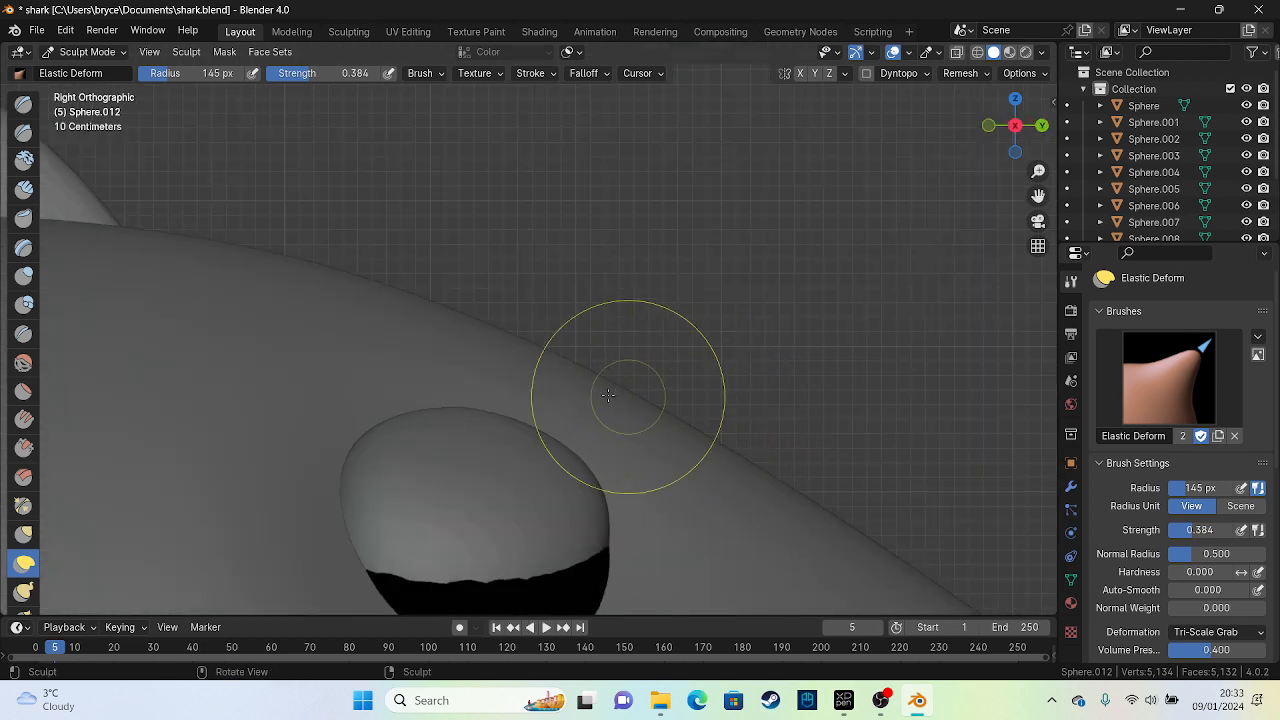
scroll(590, 412, "down", 2)
middle_click_drag(546, 345, 526, 314, "shift")
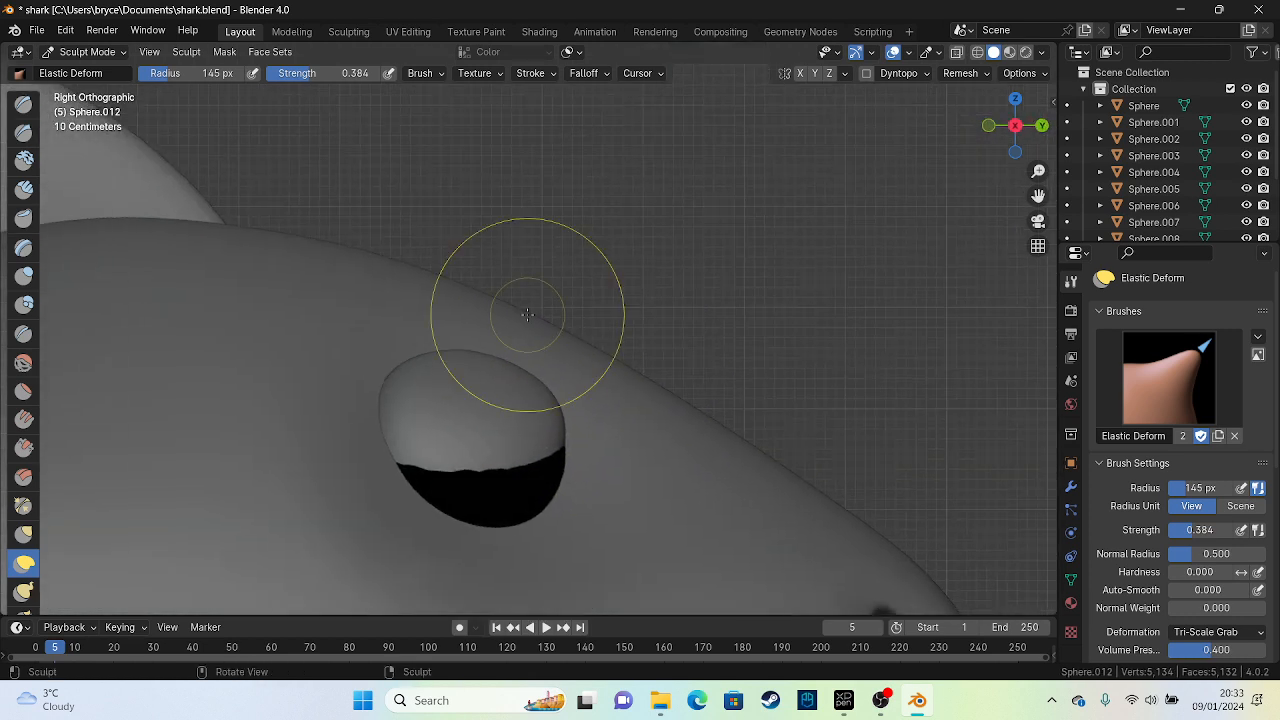
left_click_drag(404, 445, 334, 464)
key("ctrl+z")
mouse_move(429, 400)
left_mouse_down()
mouse_move(407, 358)
mouse_move(470, 430)
left_mouse_up()
mouse_move(541, 385)
left_mouse_down()
mouse_move(551, 417)
mouse_move(503, 480)
left_mouse_up()
left_click_drag(468, 400, 457, 352)
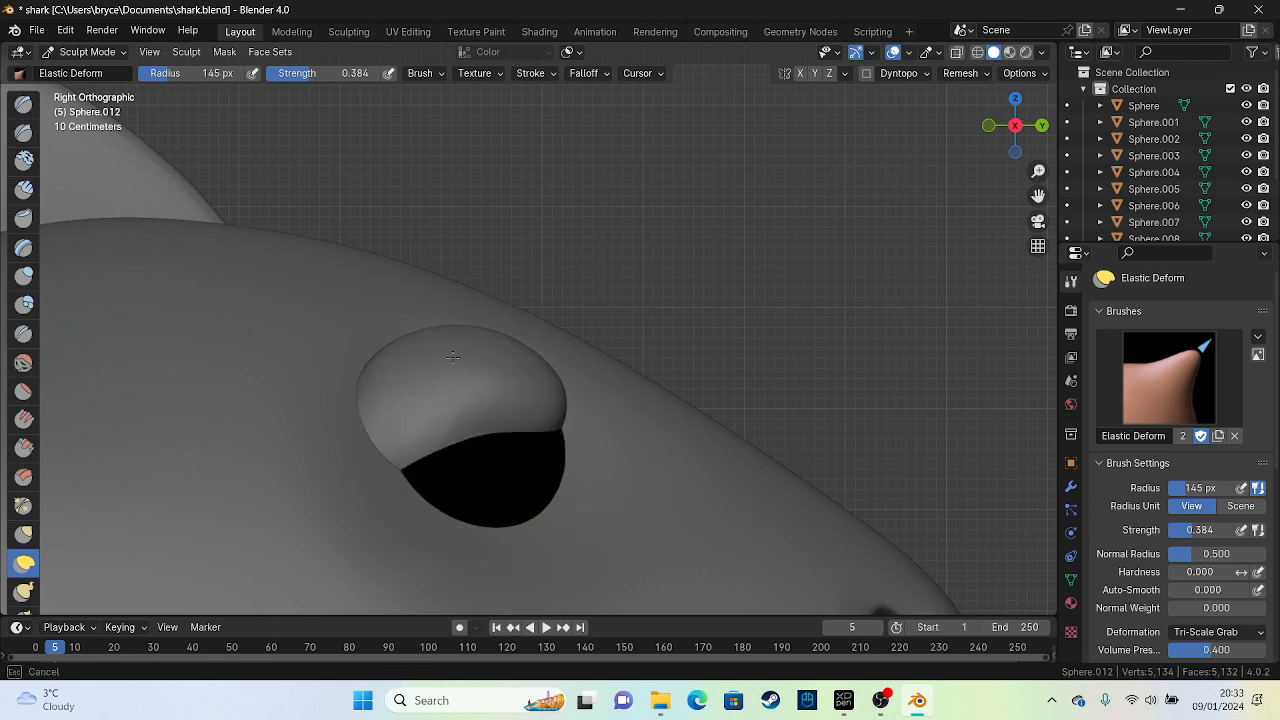
mouse_move(478, 464)
left_mouse_down()
mouse_move(460, 394)
mouse_move(493, 383)
left_mouse_up()
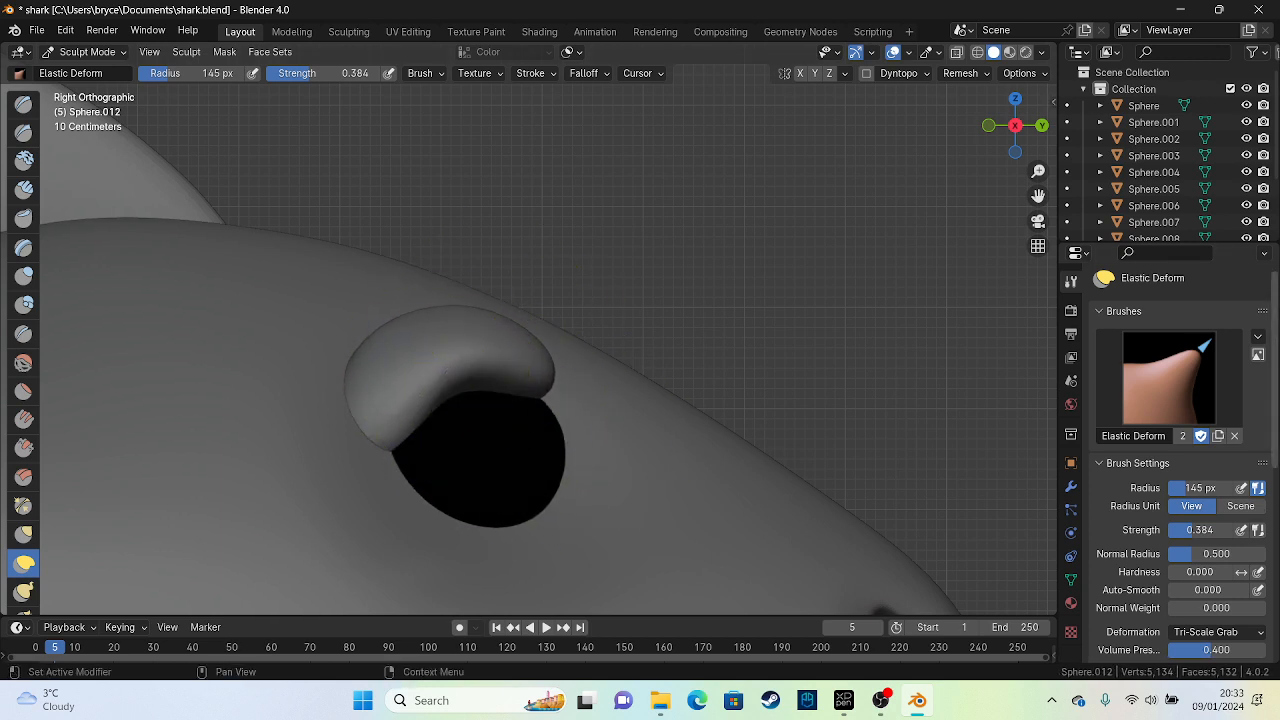
scroll(1240, 572, "down", 8)
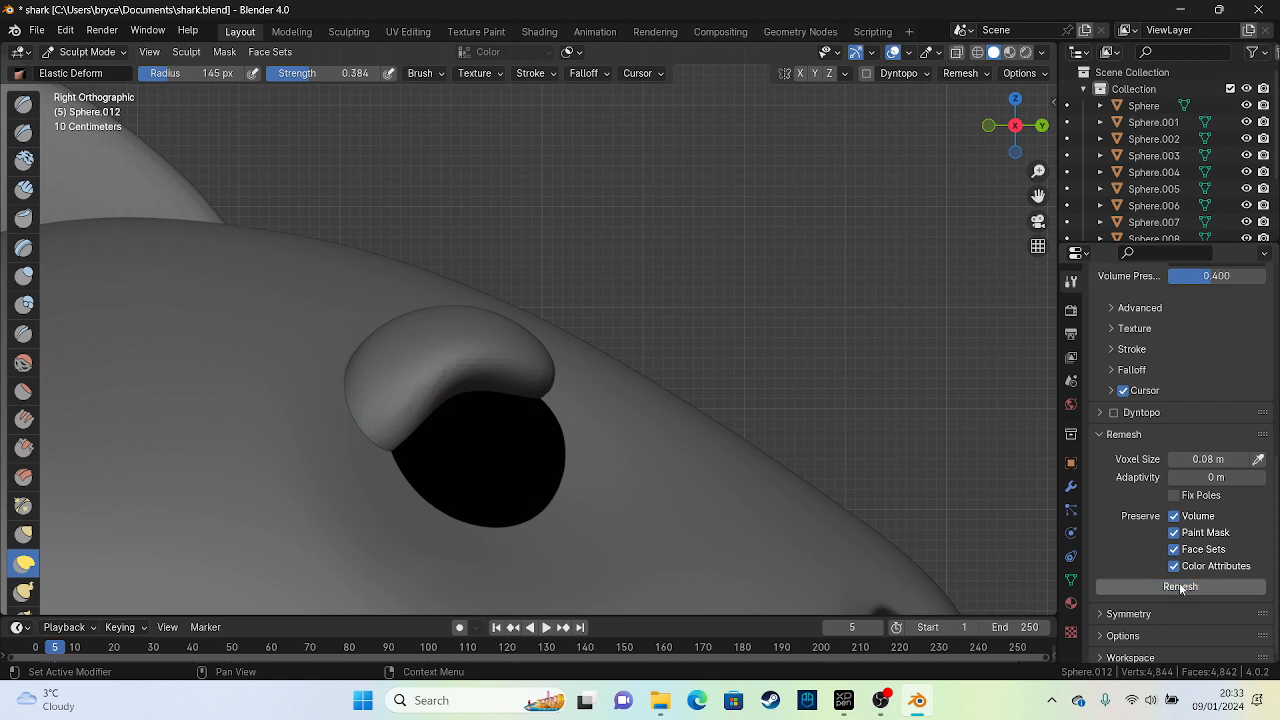
Stretch the eyelid's front end toward the snout from the side and toward the head's midline from the top view
left_click_drag(543, 357, 571, 371)
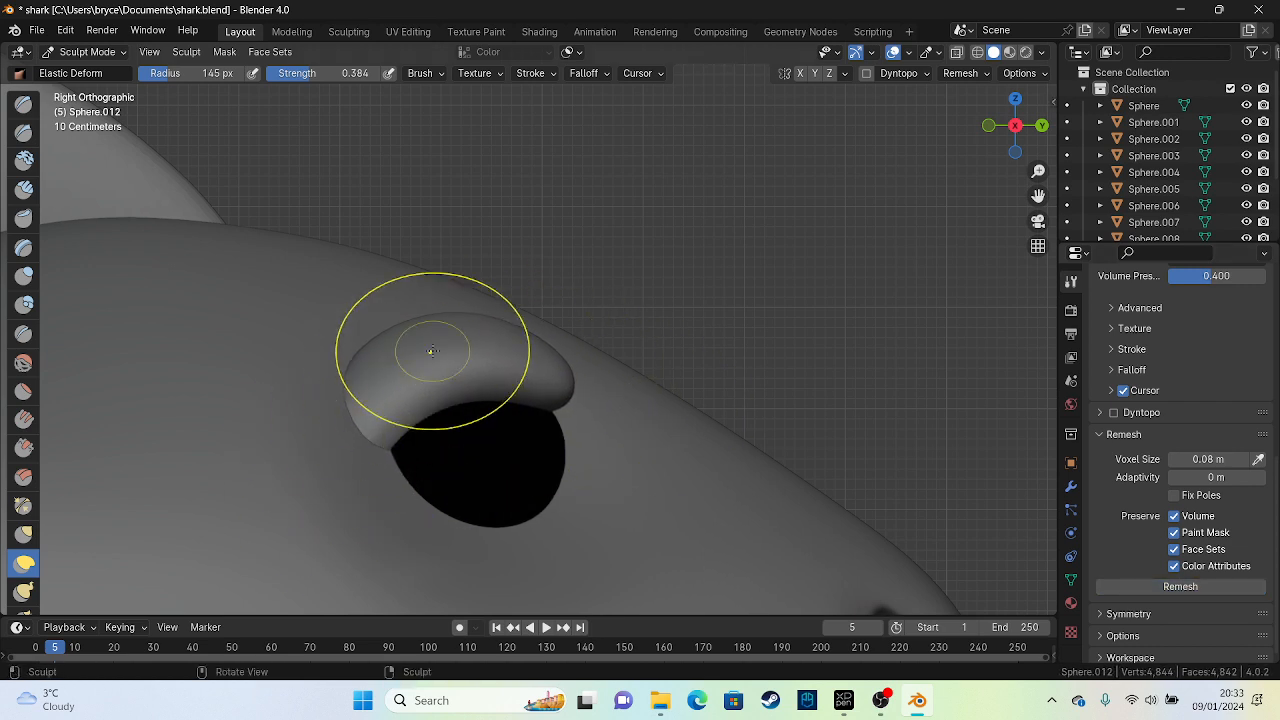
middle_click_drag(347, 513, 438, 303, "alt")
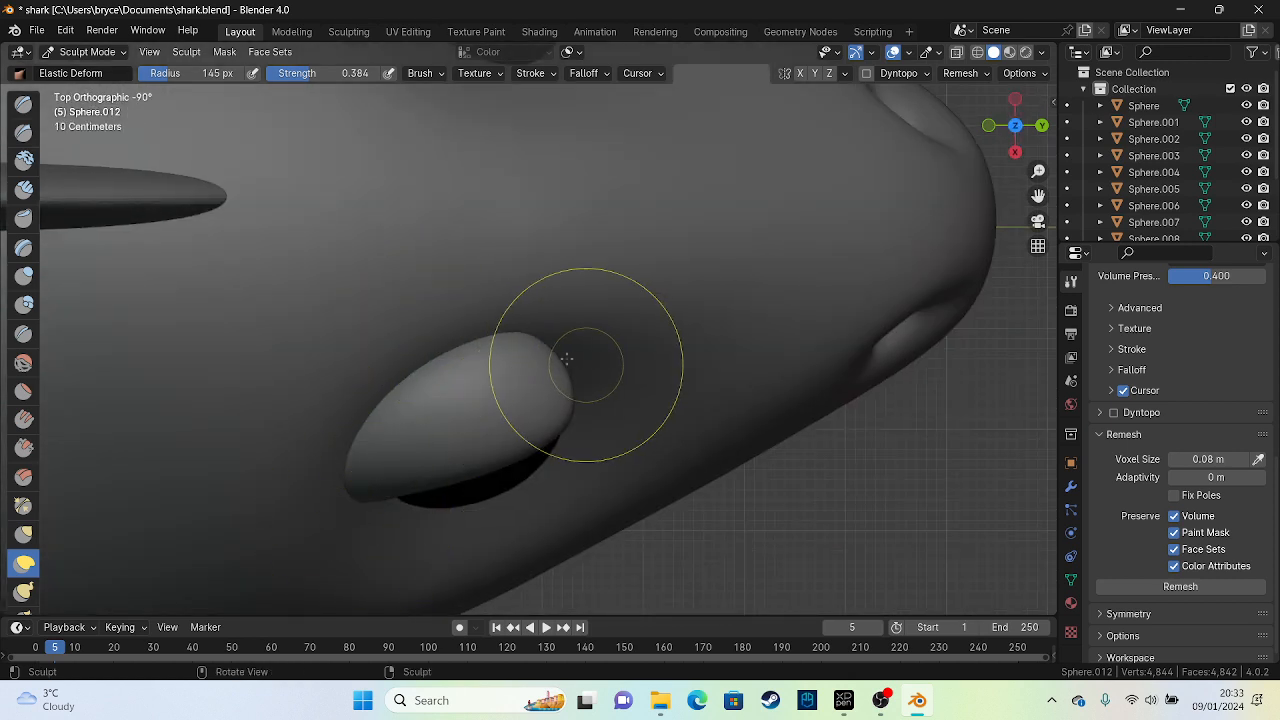
left_click_drag(566, 358, 637, 305)
left_click_drag(730, 267, 625, 318)
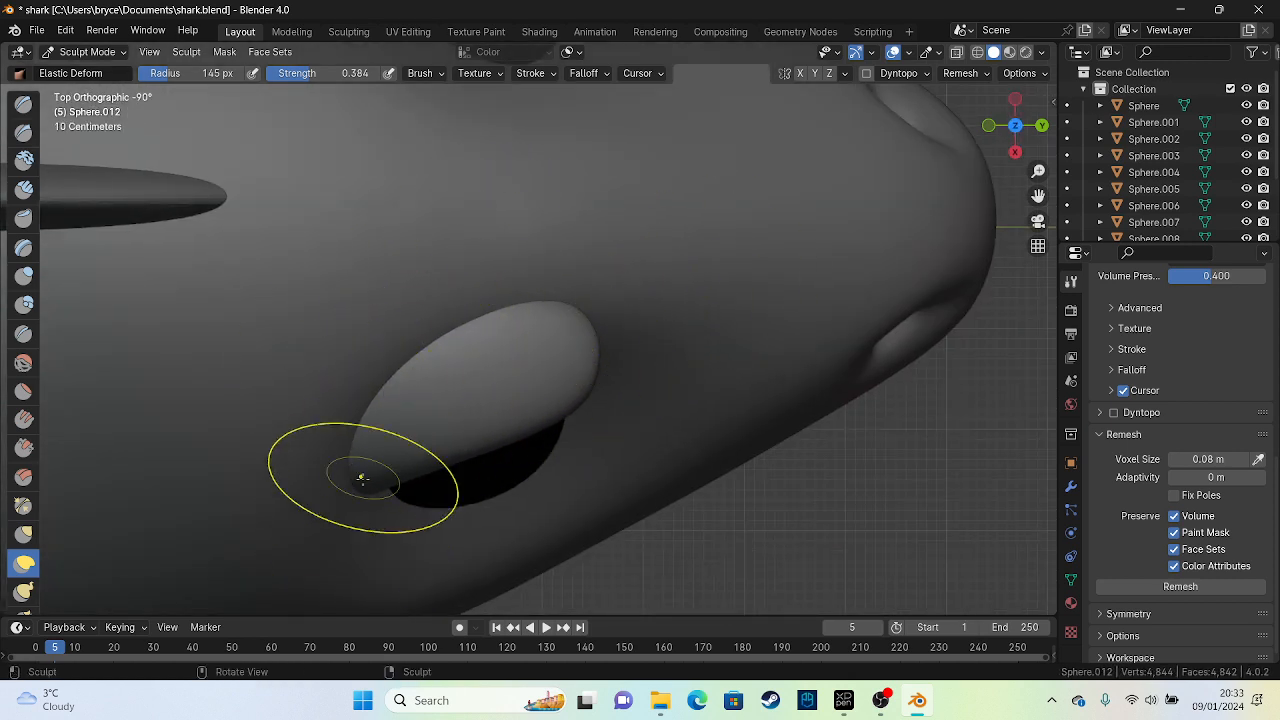
middle_click_drag(442, 470, 313, 457, "alt")
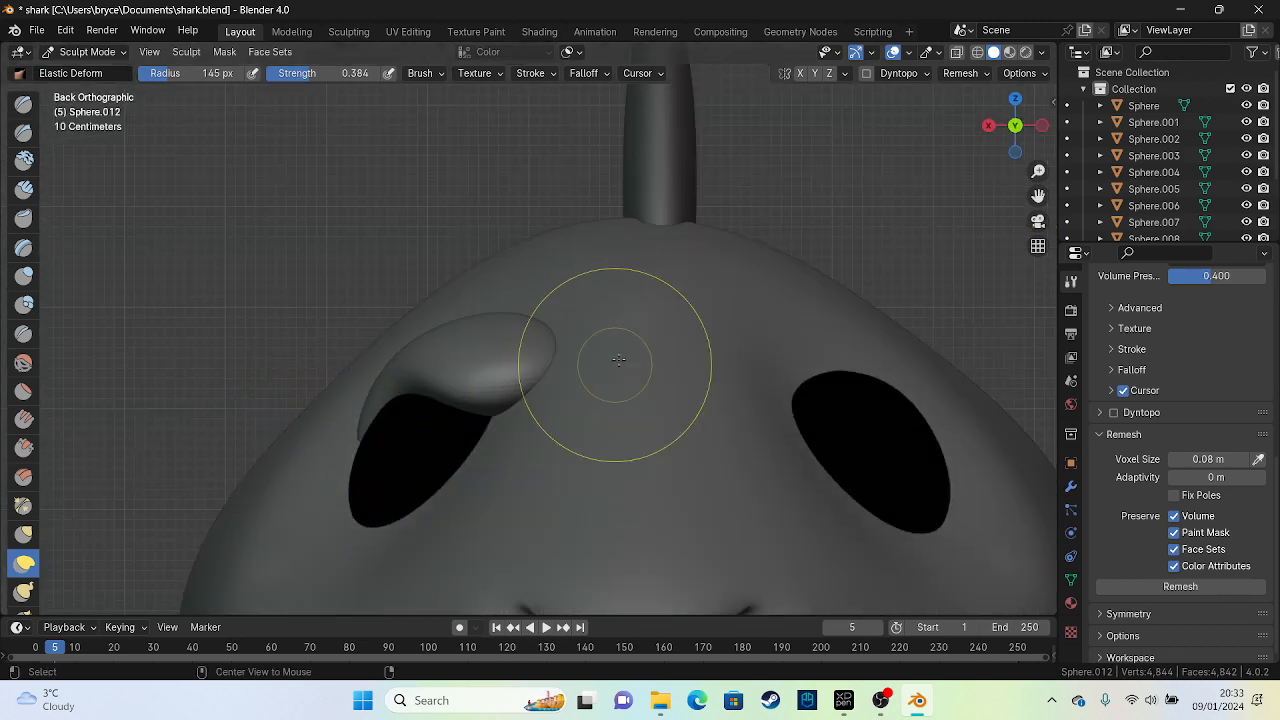
Pull the grey eyelid's outer end outward and its inner end down around the eye from the front, then remesh it at 0.08 m
middle_click_drag(614, 364, 546, 118, "alt")
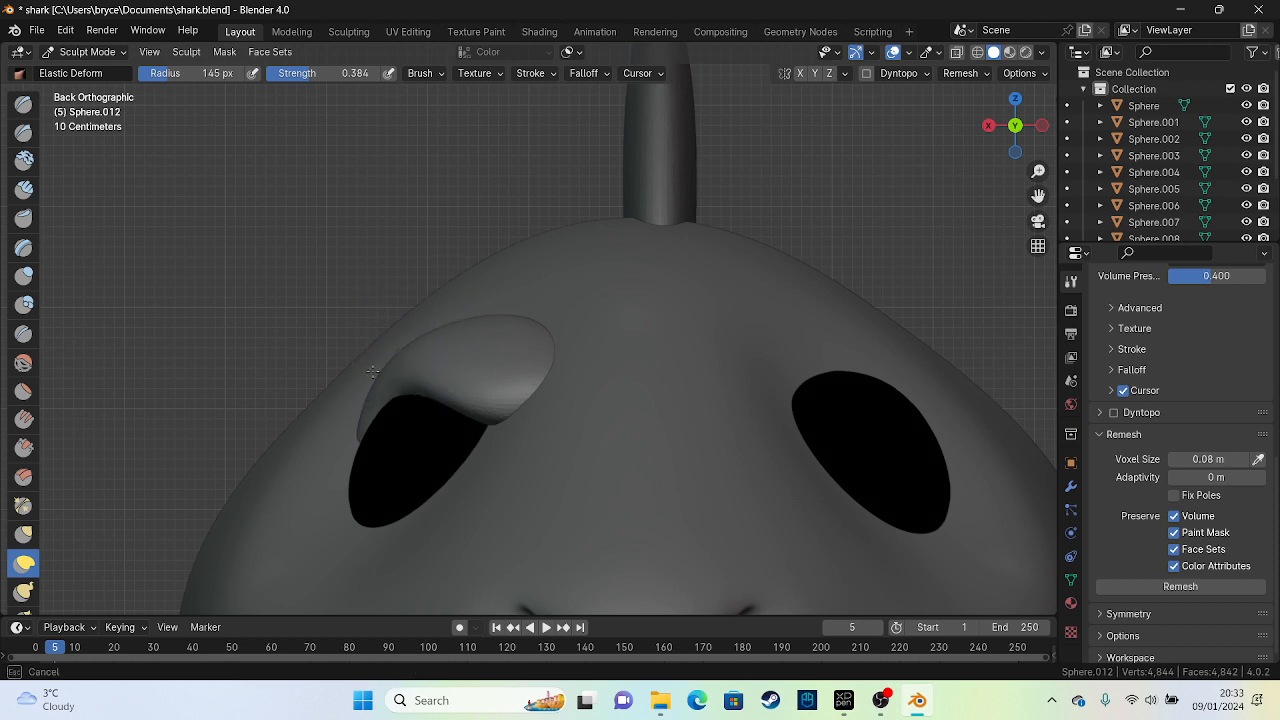
left_click_drag(365, 400, 371, 427)
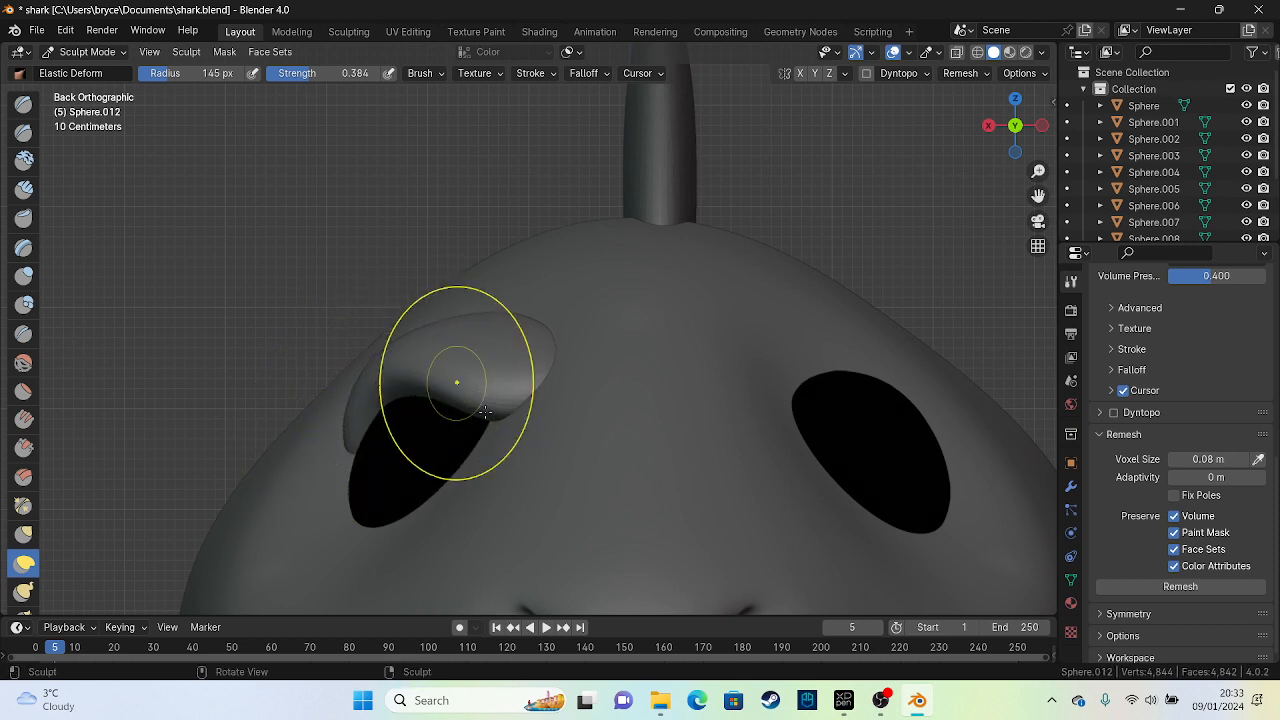
left_click_drag(504, 463, 486, 485)
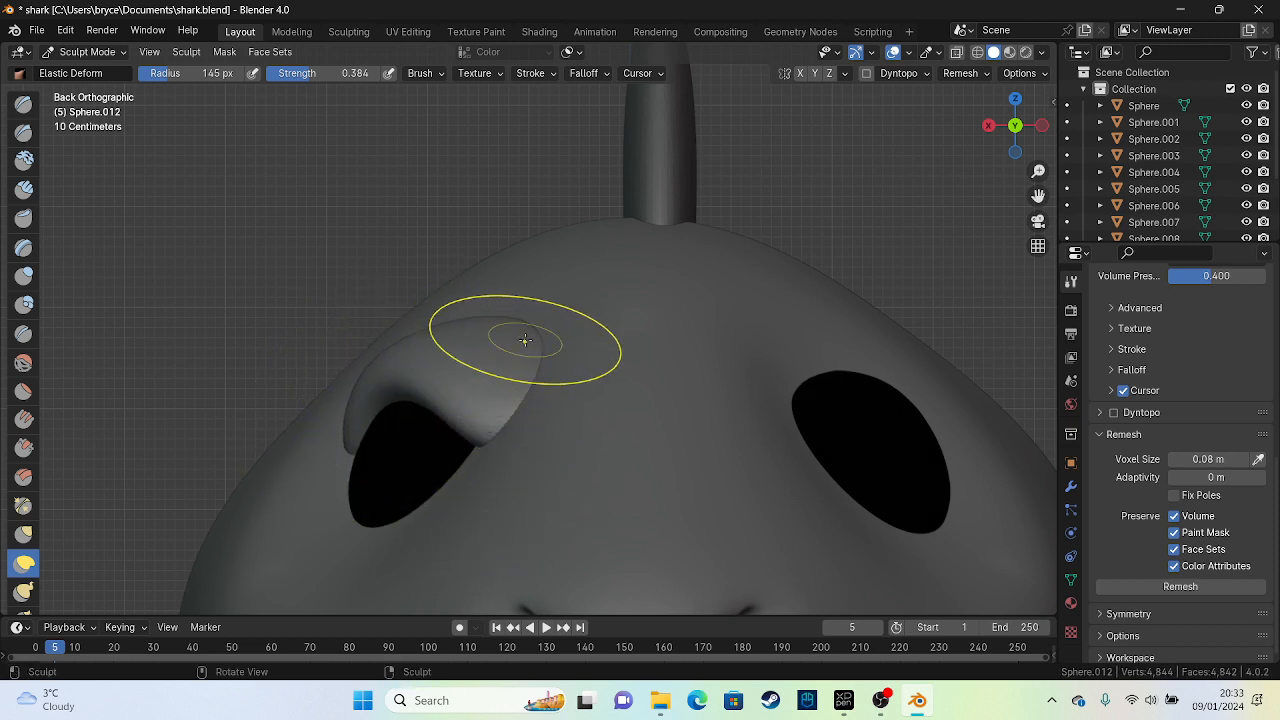
scroll(1230, 520, "down", 1)
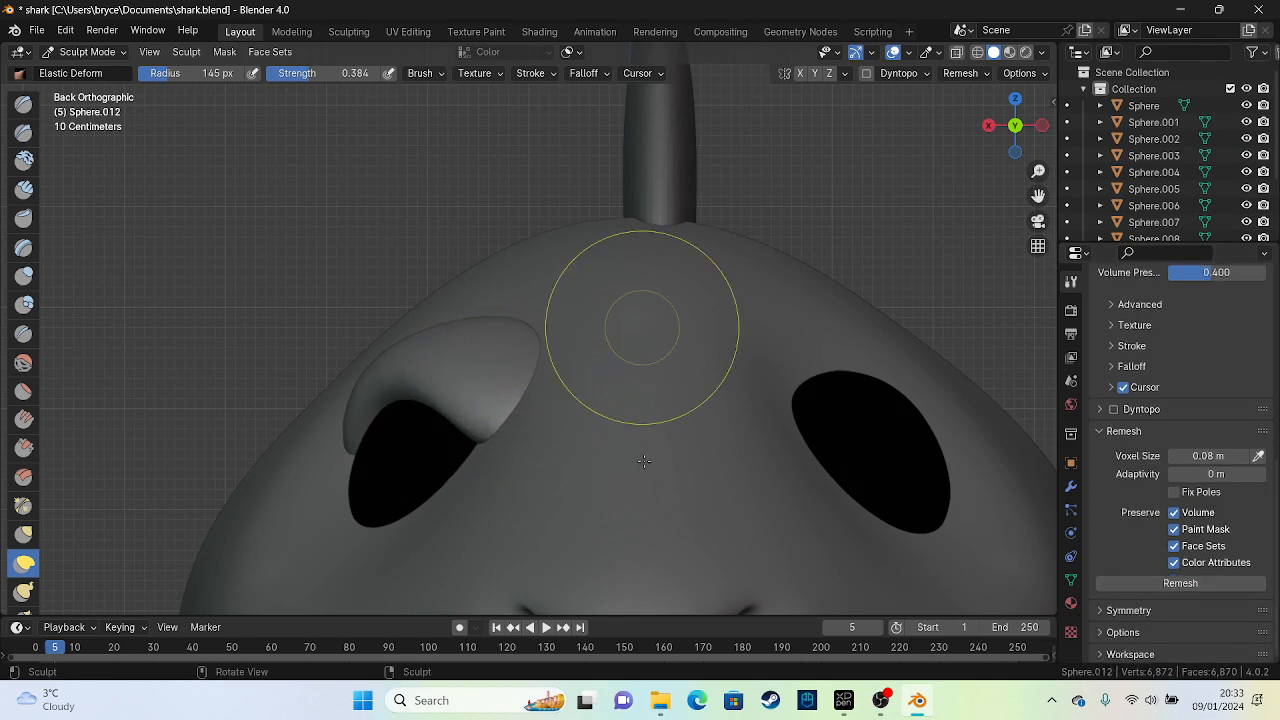
middle_click_drag(644, 461, 550, 348)
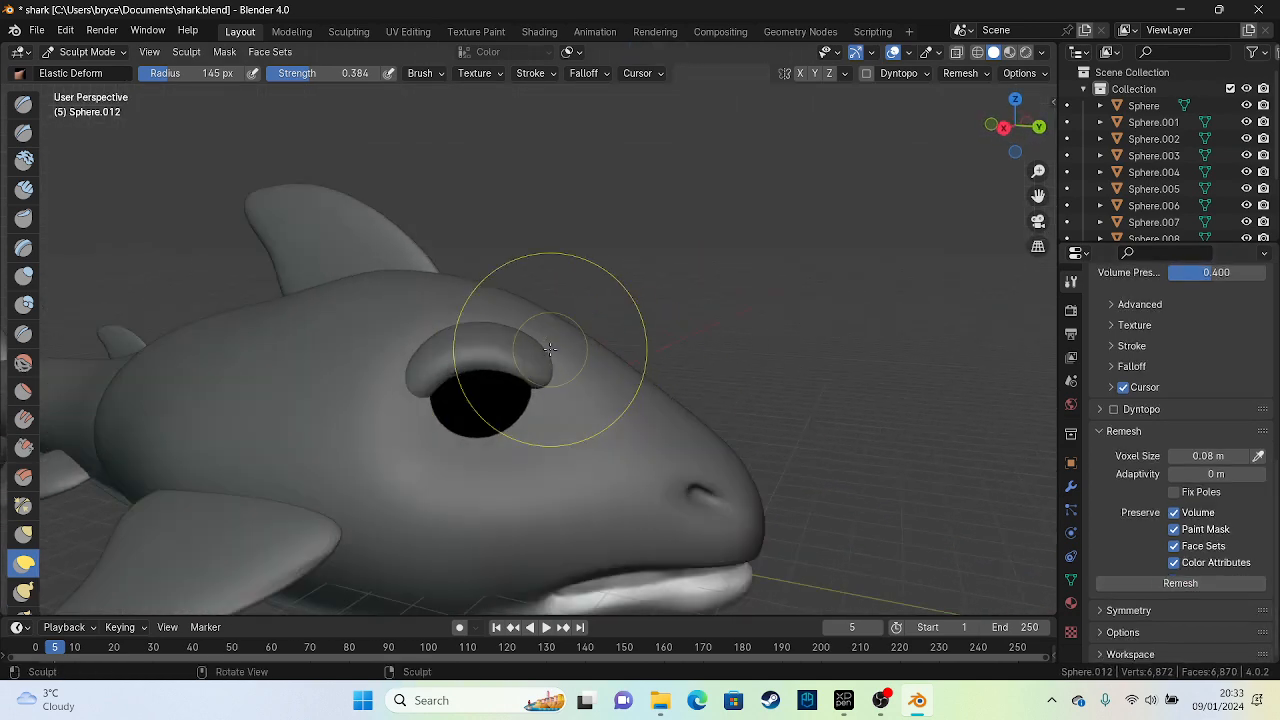
Refine the grey eyelid from the side with Elastic Deform, extending both ends around the eye, smoothing its top and raising its lower edge
scroll(550, 348, "up", 3)
left_click_drag(596, 406, 589, 443)
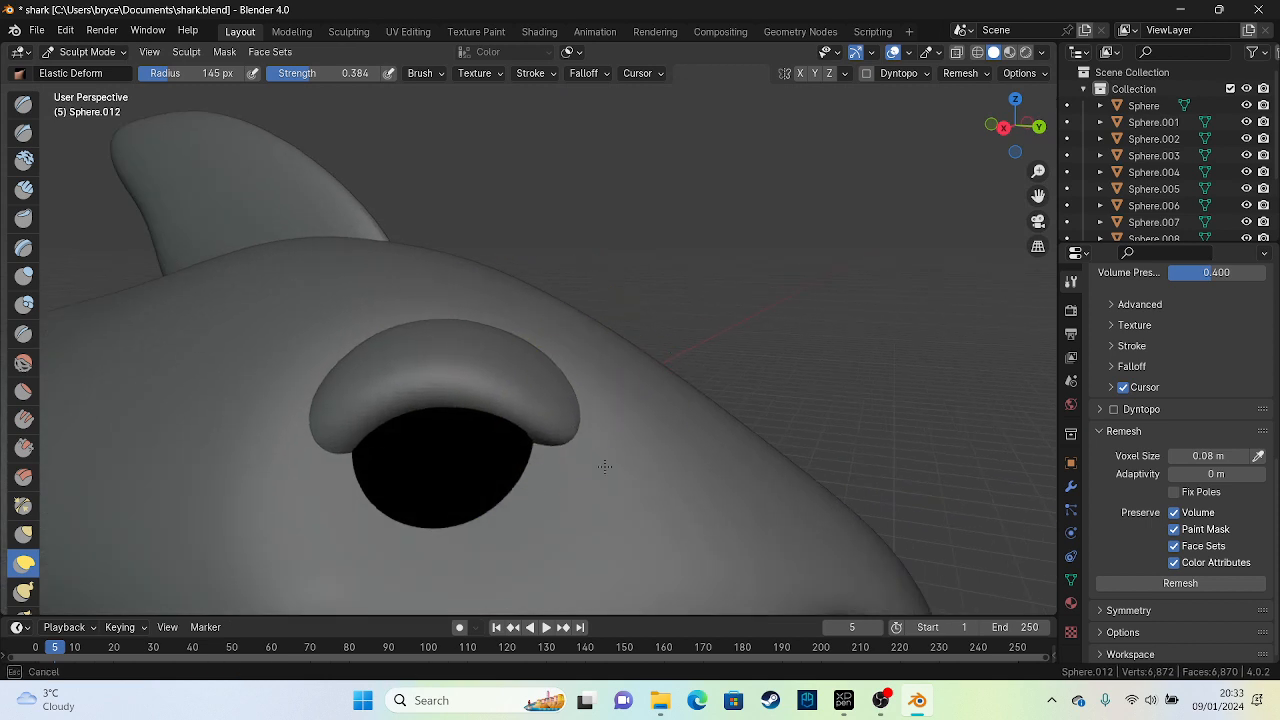
left_click_drag(335, 438, 236, 472)
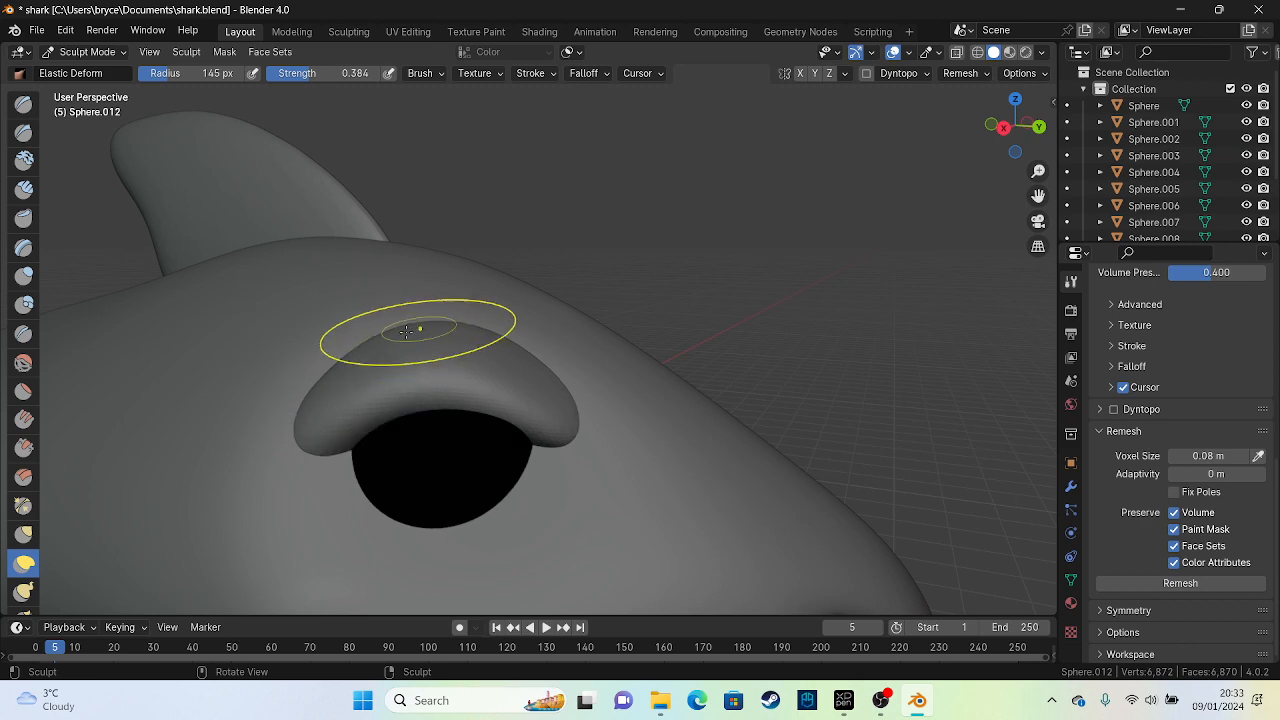
left_click_drag(350, 352, 497, 354, "shift")
left_click_drag(434, 414, 434, 376)
left_click_drag(480, 416, 493, 386)
scroll(496, 383, "down", 5)
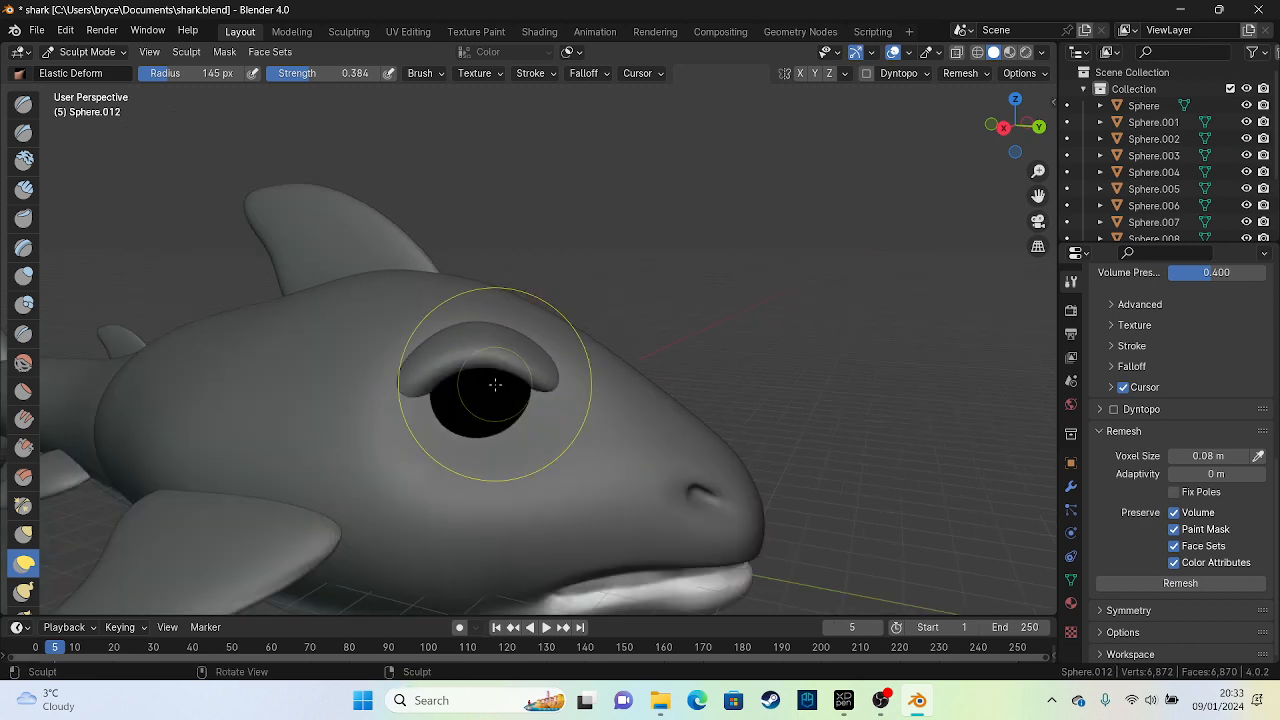
mouse_move(496, 383)
middle_mouse_down()
mouse_move(443, 371)
mouse_move(587, 326)
mouse_move(512, 388)
middle_mouse_up()
scroll(587, 326, "up", 4)
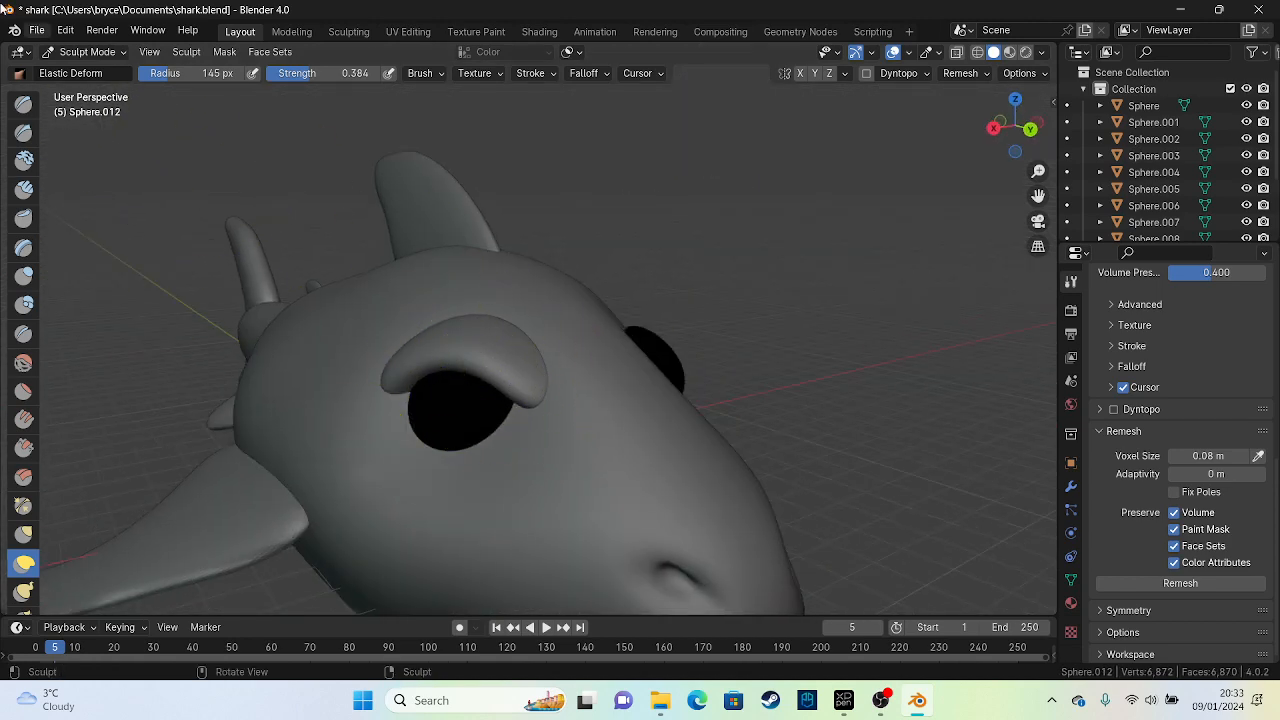
Duplicate the grey eyelid in Object Mode and mirror the copy along global X
left_click(118, 51)
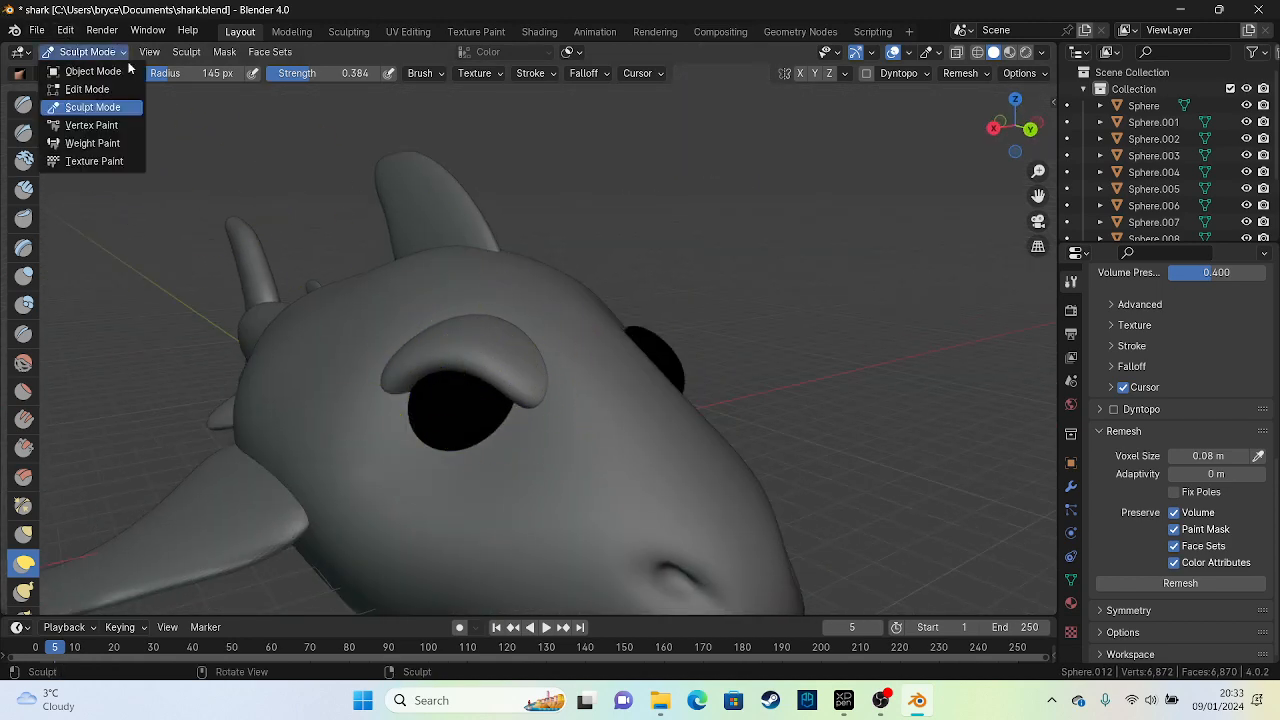
left_click(95, 71)
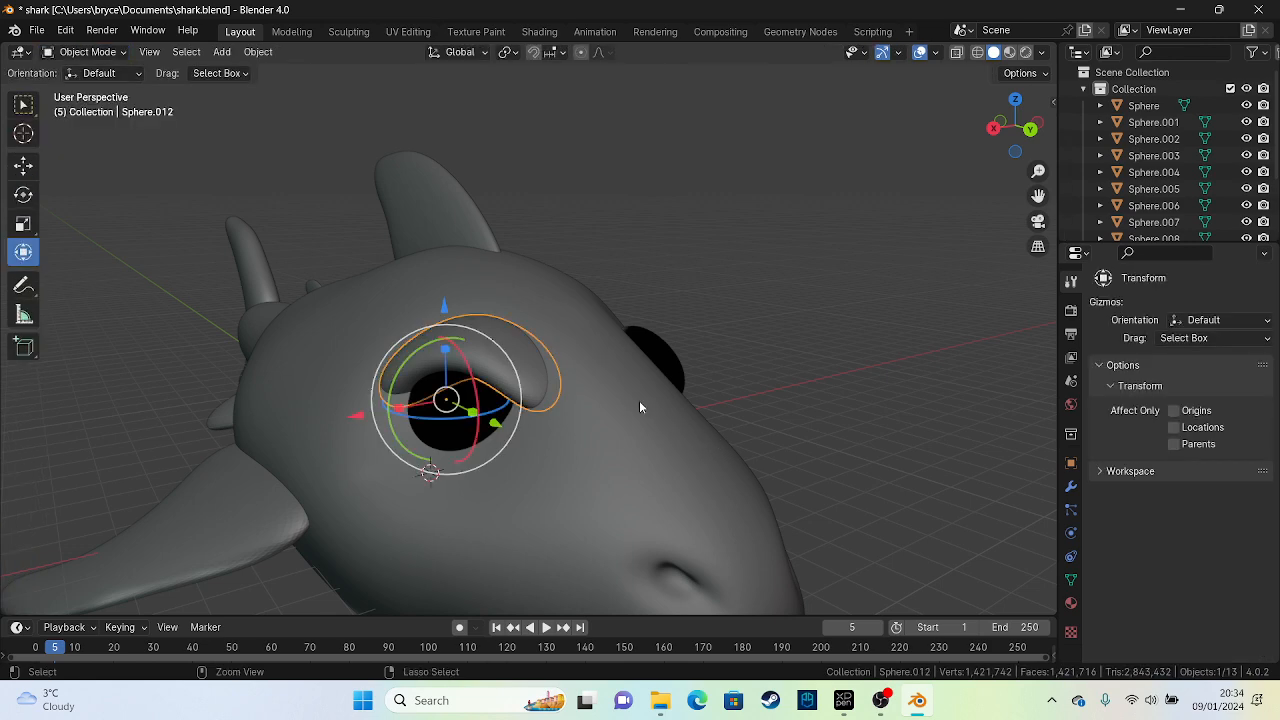
key("ctrl+v")
right_click(420, 350)
mouse_move(420, 350)
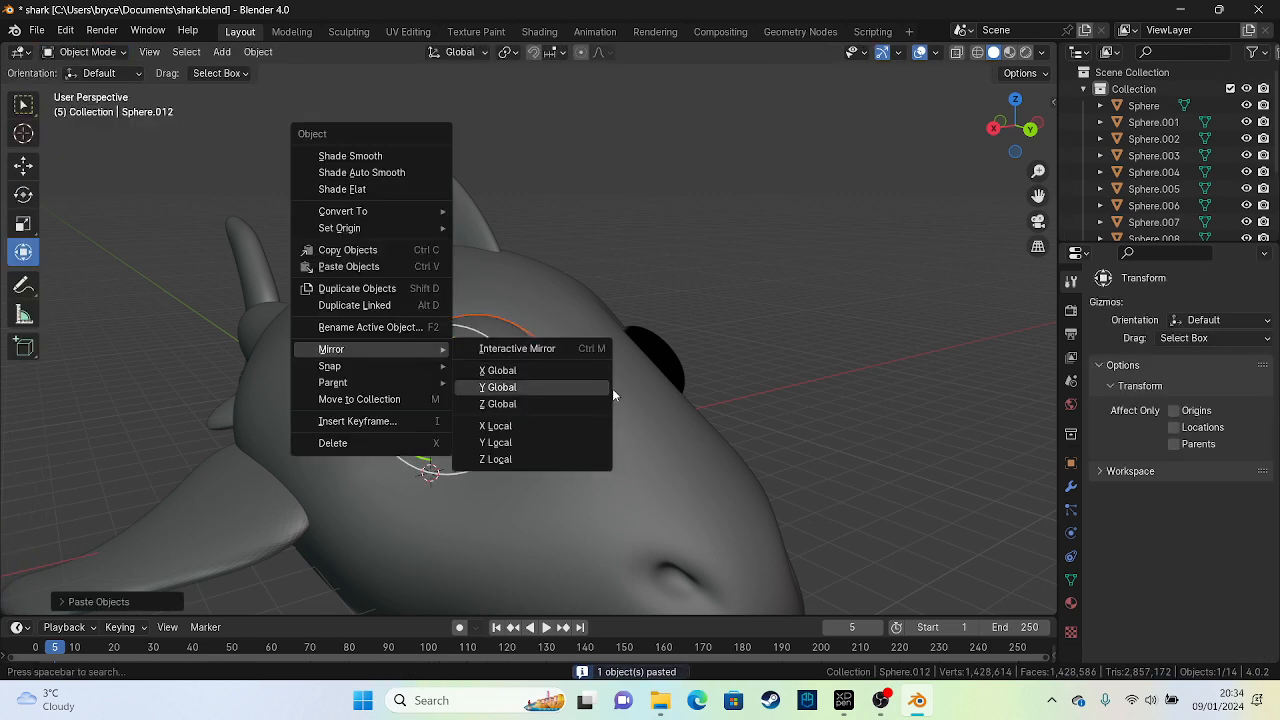
left_click(548, 372)
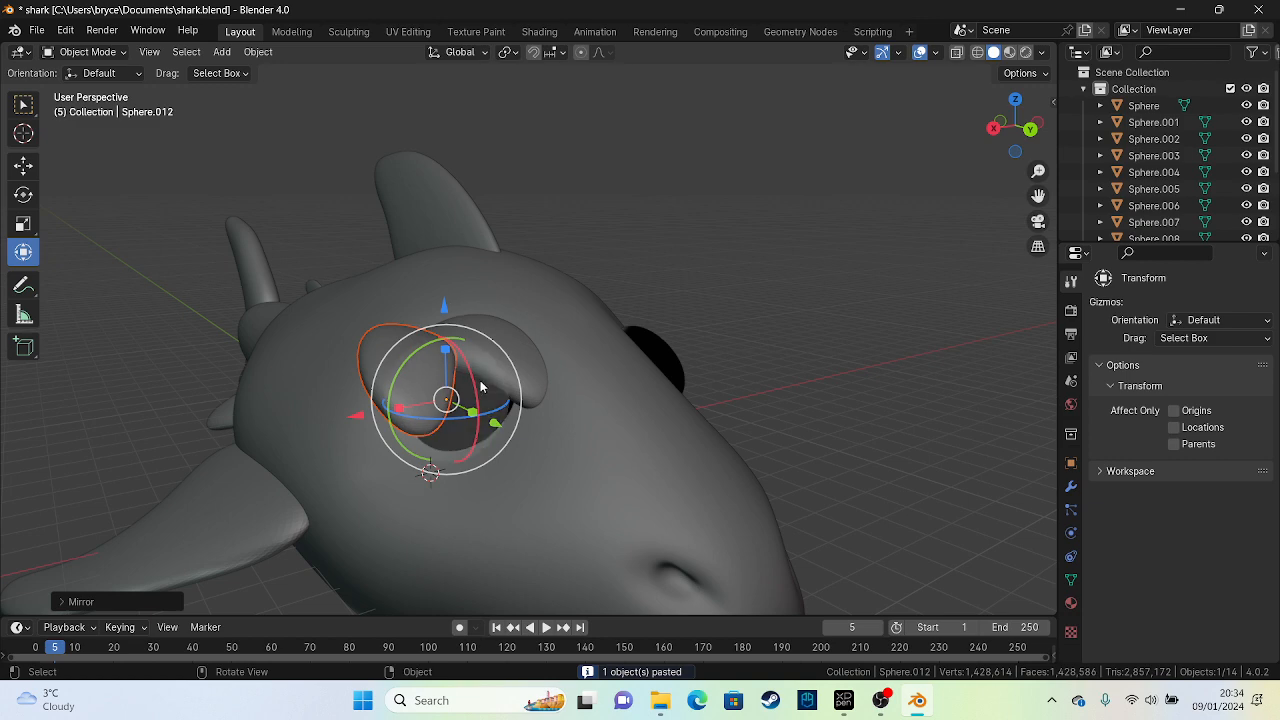
Mirror the eyelid copy along global Z to form a lower eyelid and shift it outward along the X axis
middle_click_drag(480, 380, 552, 364)
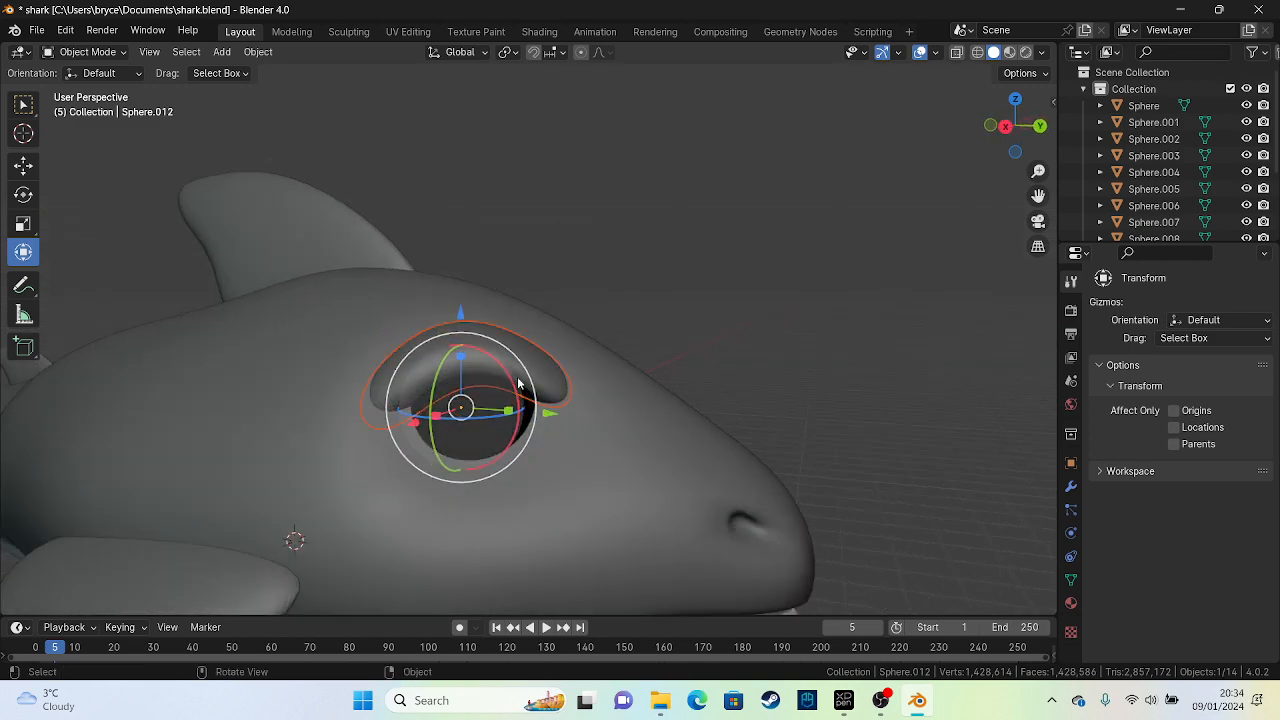
right_click(470, 357)
mouse_move(495, 353)
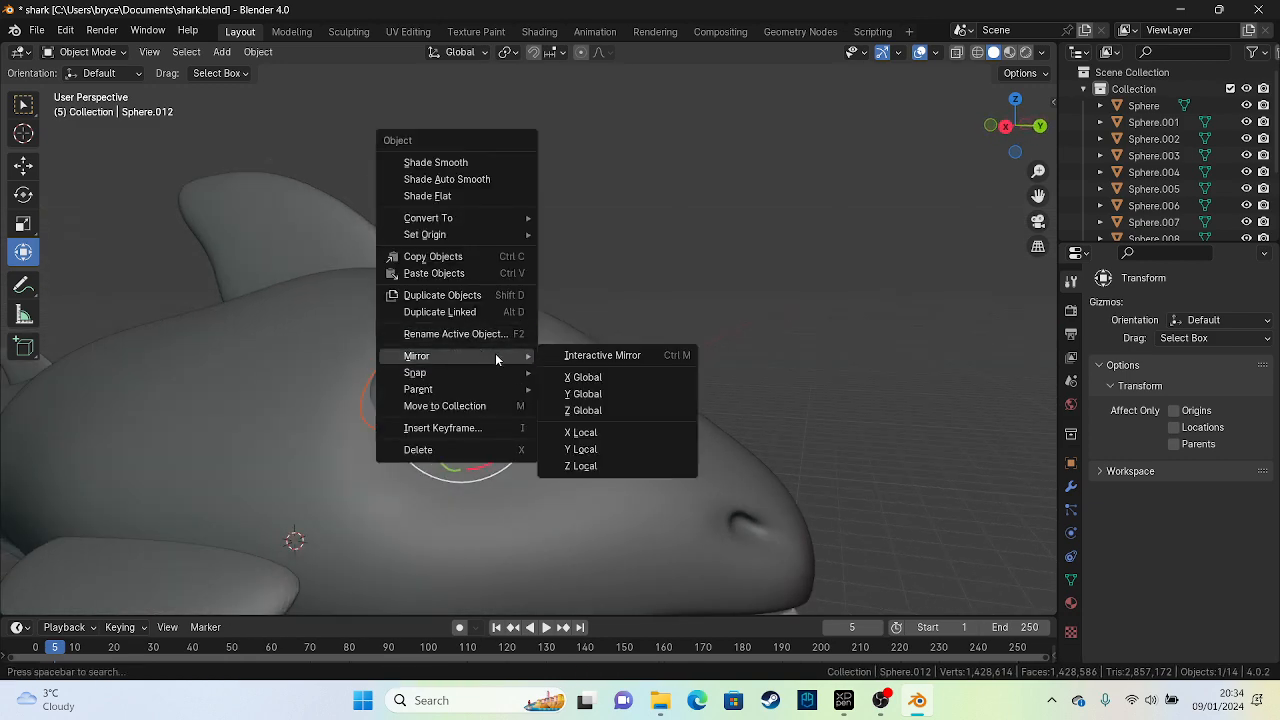
left_click(604, 411)
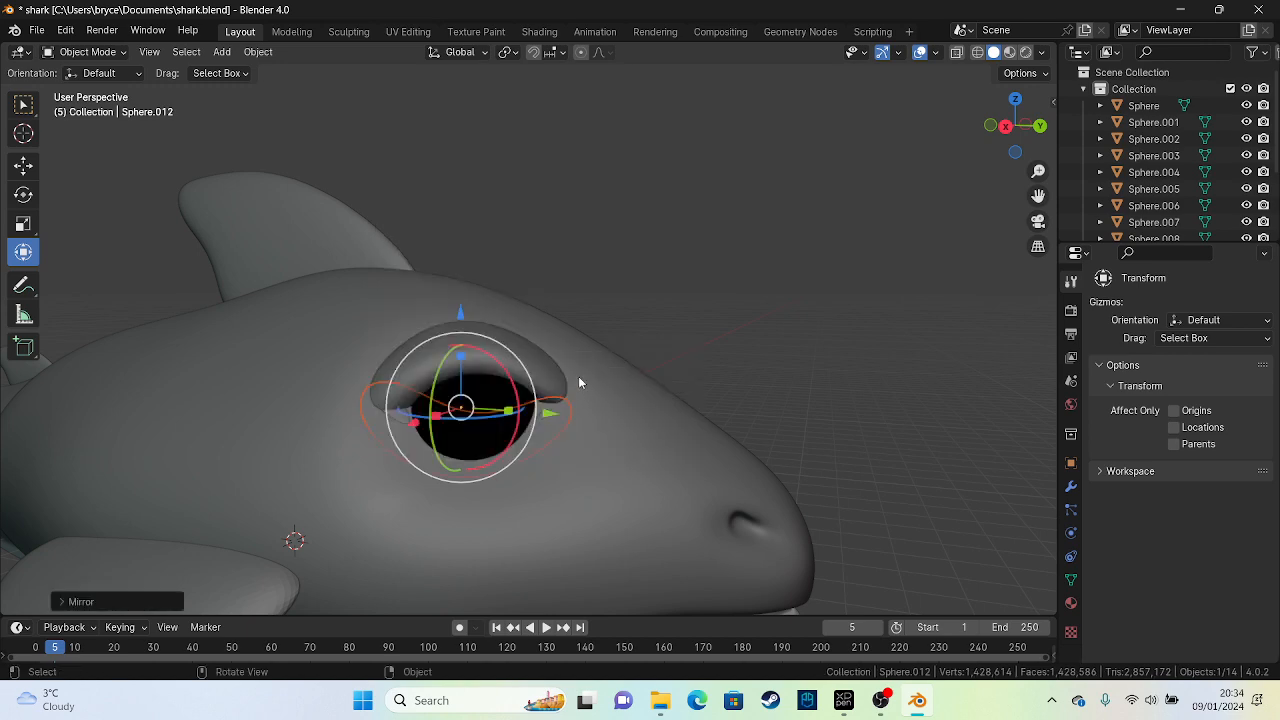
key("ctrl+KP_1")
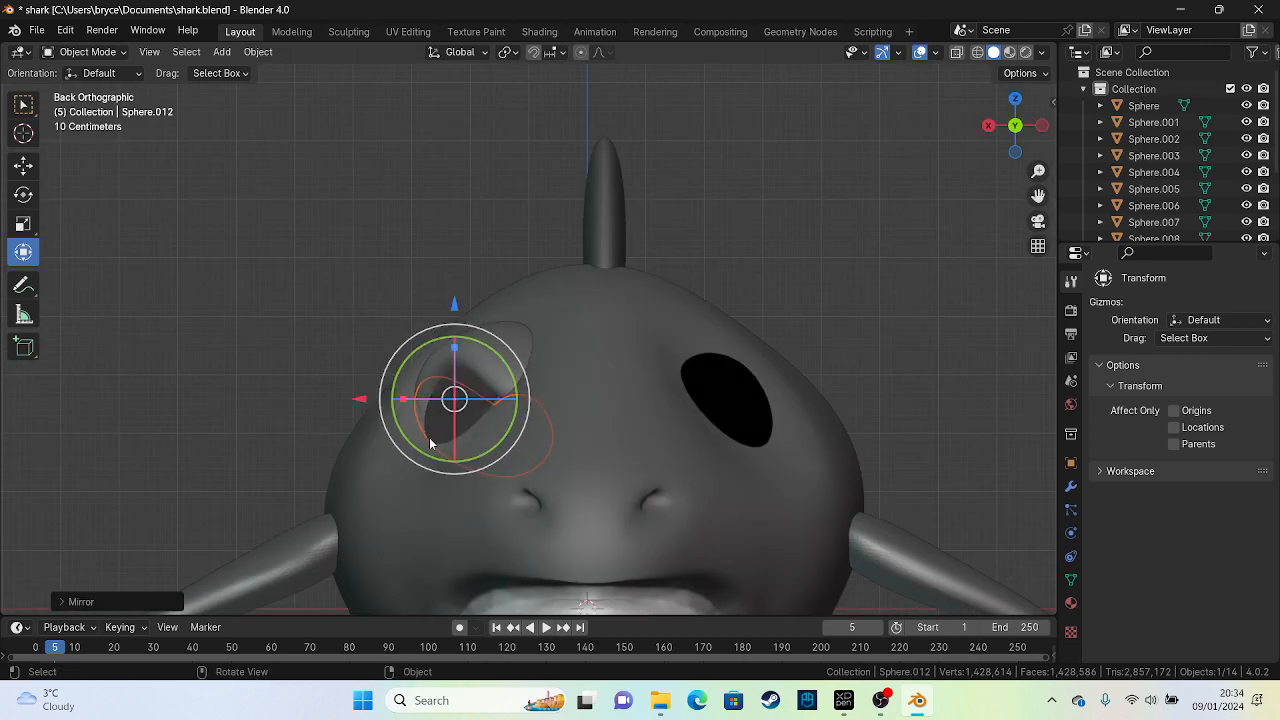
left_click_drag(357, 400, 330, 402)
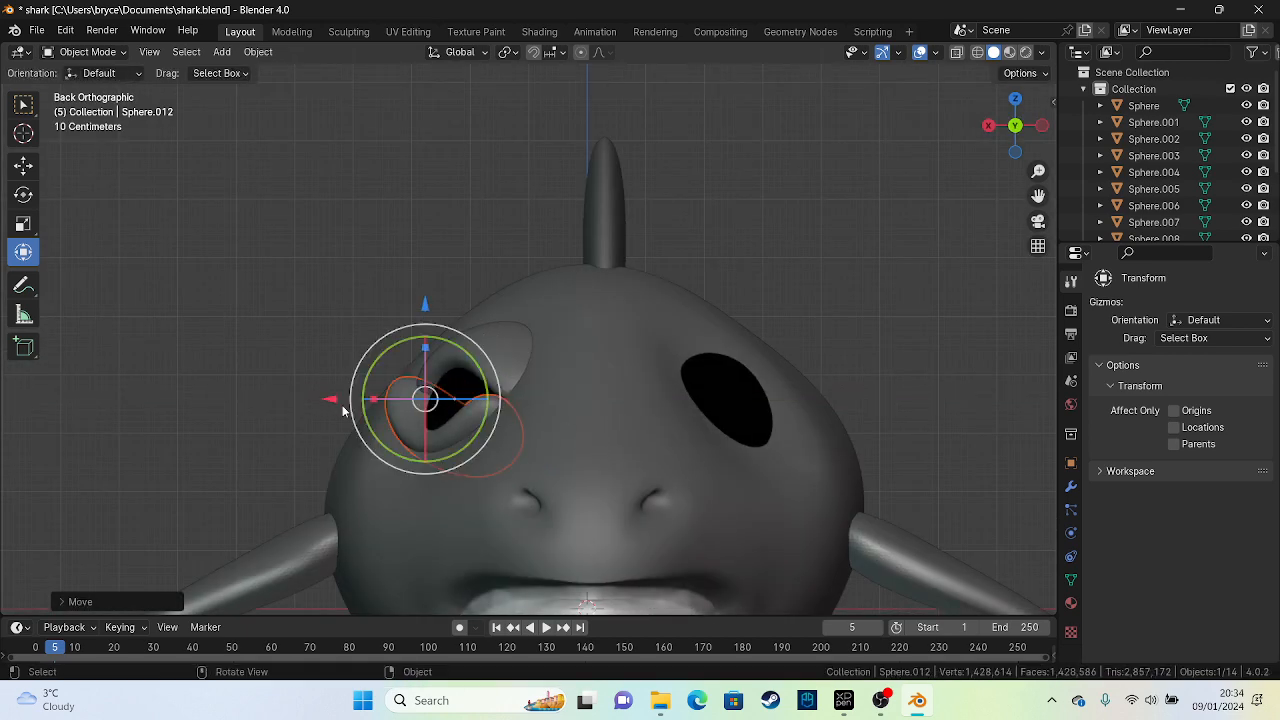
Deform the lower eyelid copy in Sculpt Mode so it wraps the eye's lower edge from the front
scroll(337, 394, "up", 3)
left_click(287, 424)
left_click(289, 428)
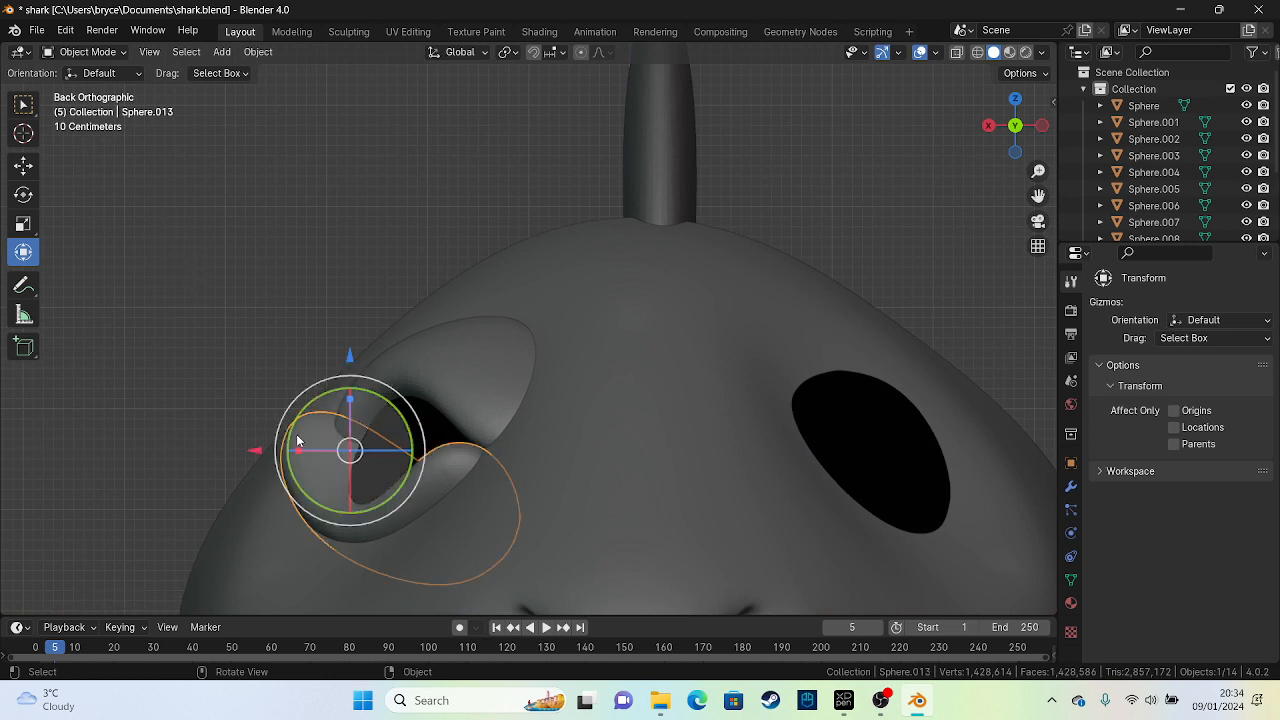
left_click(100, 73)
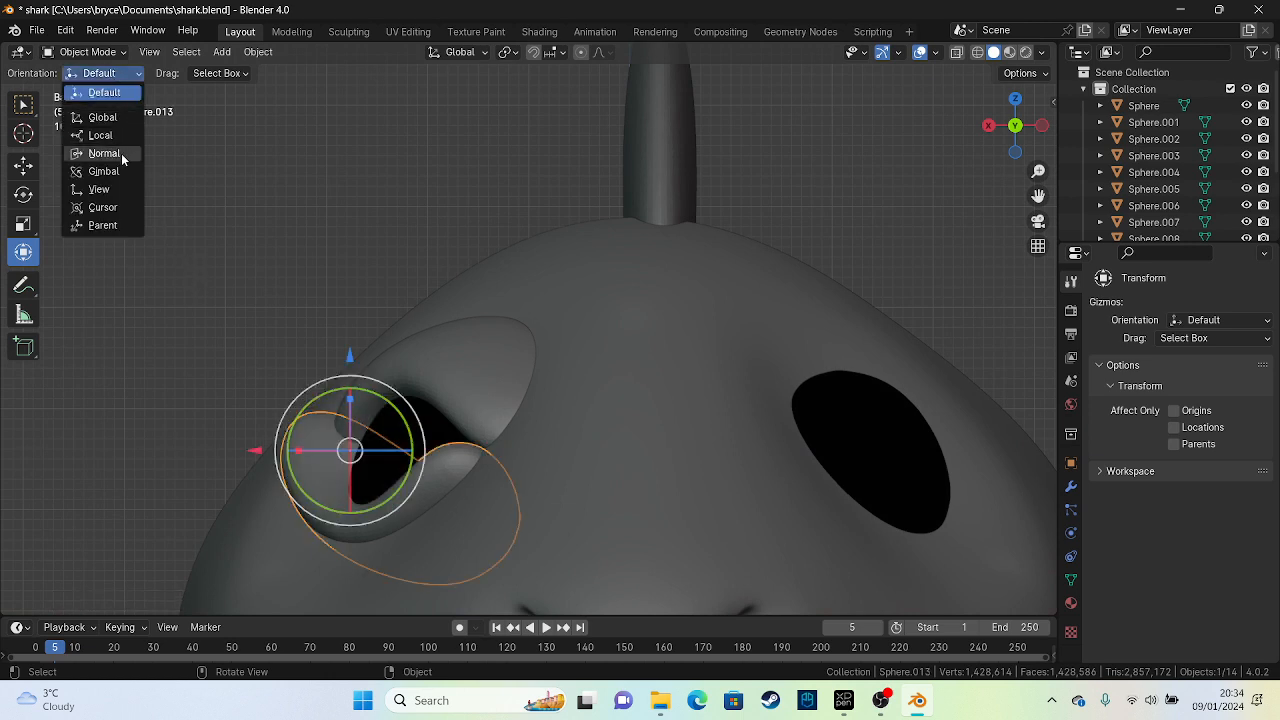
left_click(88, 52)
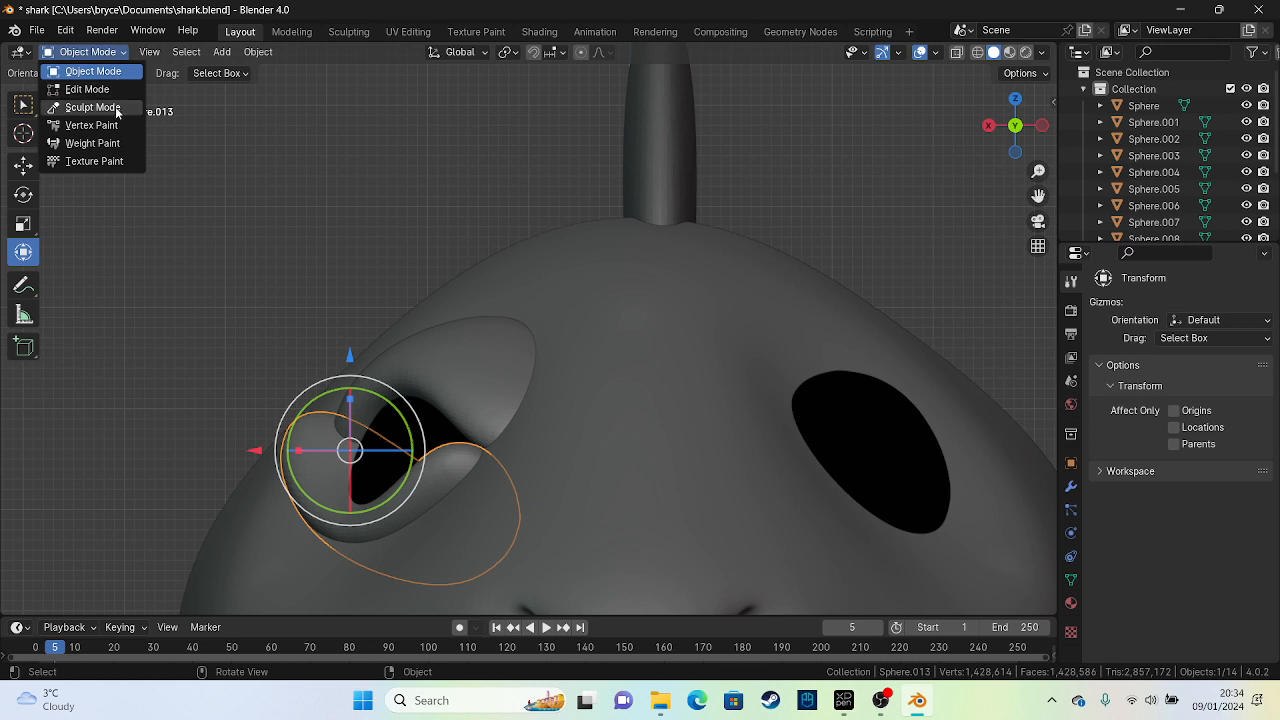
left_click(115, 106)
mouse_move(303, 428)
left_mouse_down()
mouse_move(410, 420)
mouse_move(340, 420)
mouse_move(465, 490)
mouse_move(480, 474)
mouse_move(500, 500)
mouse_move(350, 445)
mouse_move(342, 423)
mouse_move(443, 457)
mouse_move(400, 470)
mouse_move(376, 530)
mouse_move(371, 500)
left_mouse_up()
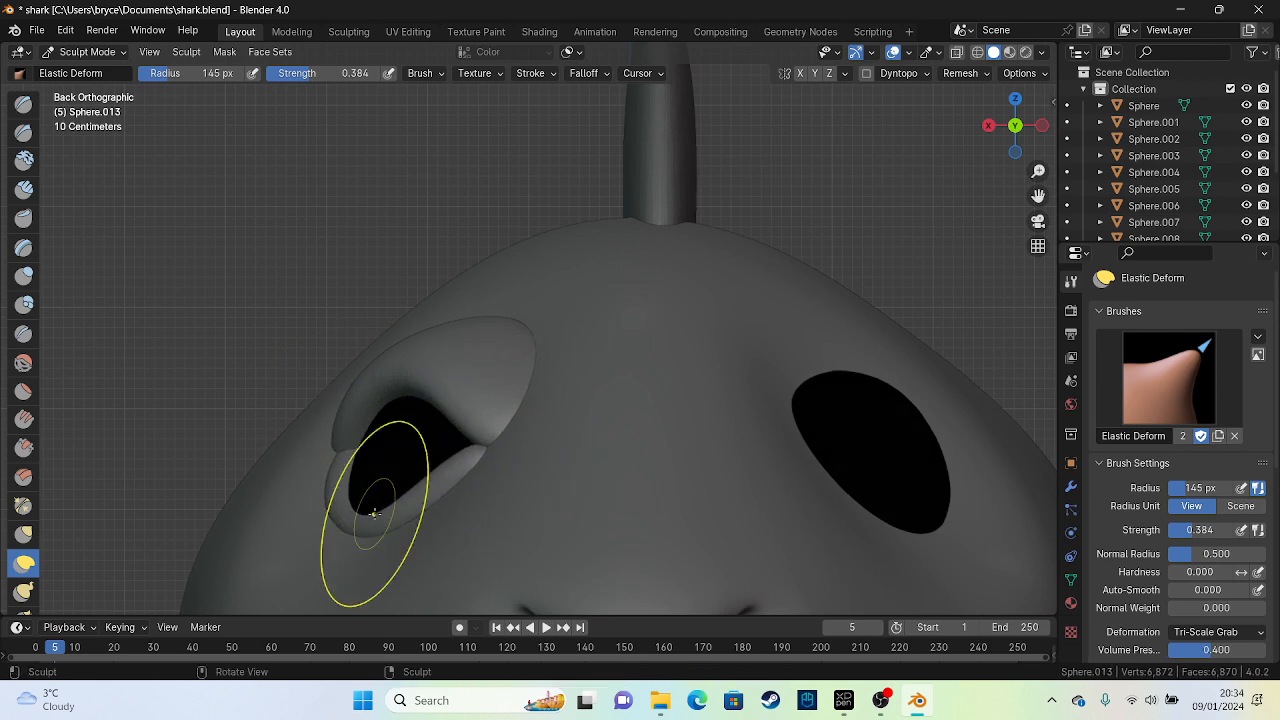
Fit the lower eyelid's rear and front ends beneath the upper eyelid from the side and remesh it with a 0.08 m voxel size
scroll(386, 471, "down", 4)
middle_click_drag(400, 480, 661, 497)
scroll(443, 400, "up", 5)
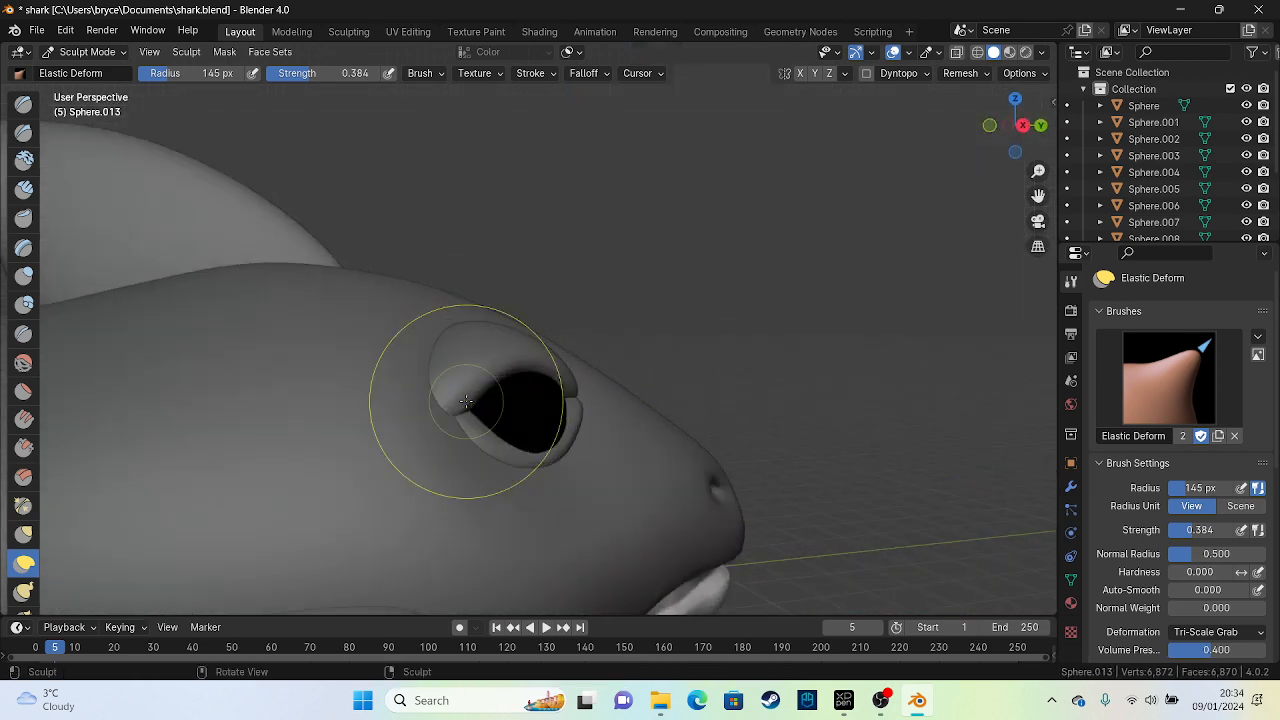
mouse_move(525, 505)
left_mouse_down()
mouse_move(537, 514)
mouse_move(558, 492)
mouse_move(587, 580)
left_mouse_up()
left_click_drag(436, 490, 427, 473)
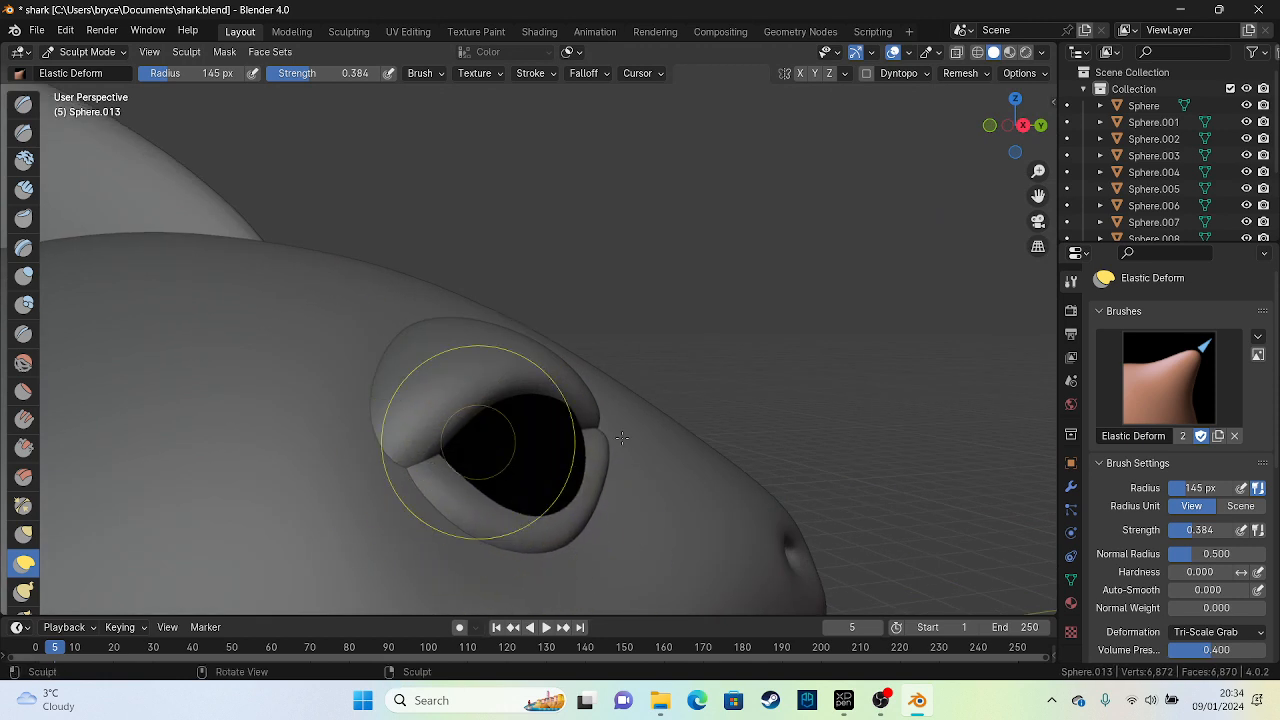
scroll(1240, 460, "down", 8)
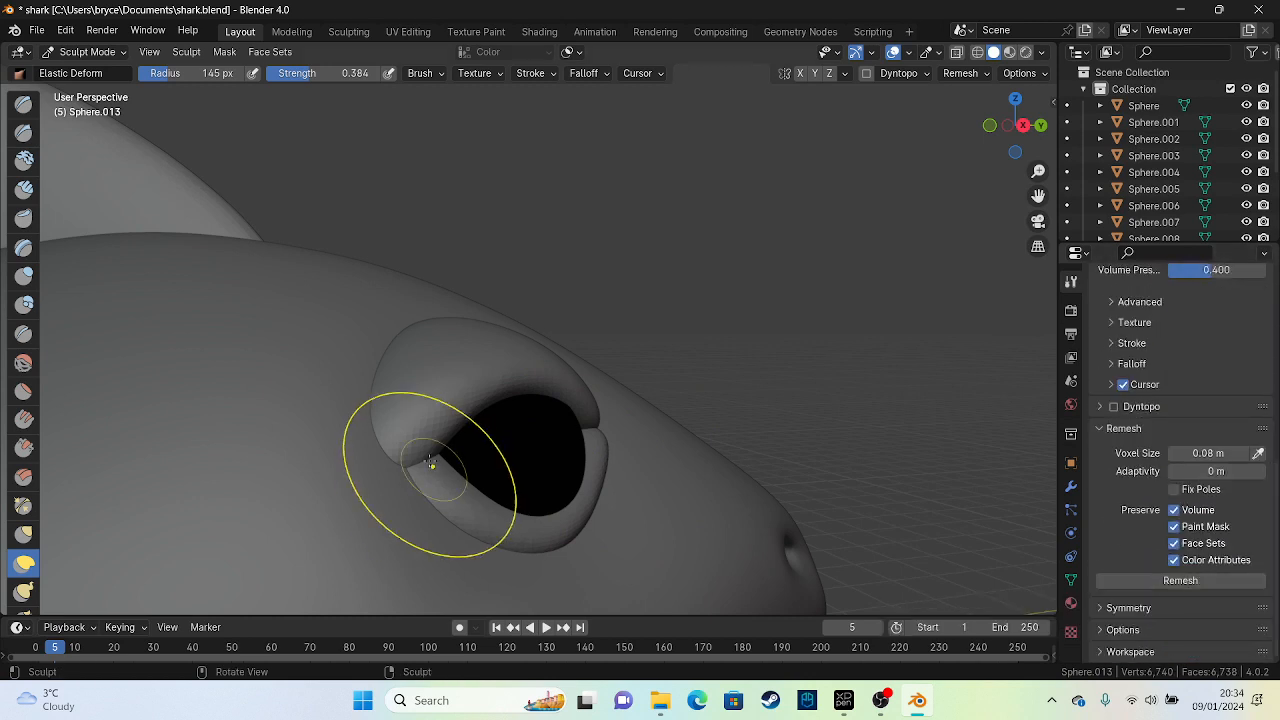
left_click_drag(423, 457, 633, 429)
left_click_drag(596, 486, 591, 473)
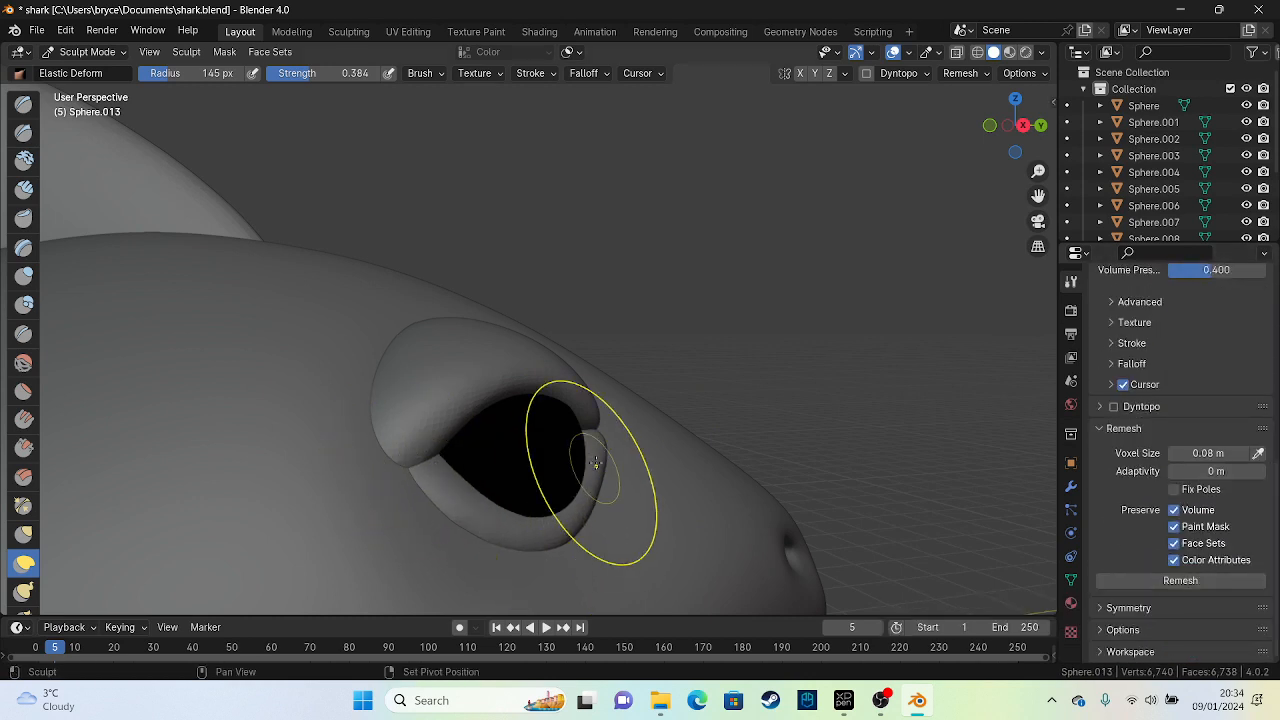
Duplicate the upper and lower eyelids together in Object Mode and mirror the copies along global X
scroll(575, 291, "down", 5)
middle_click_drag(529, 314, 406, 307)
left_click(87, 52)
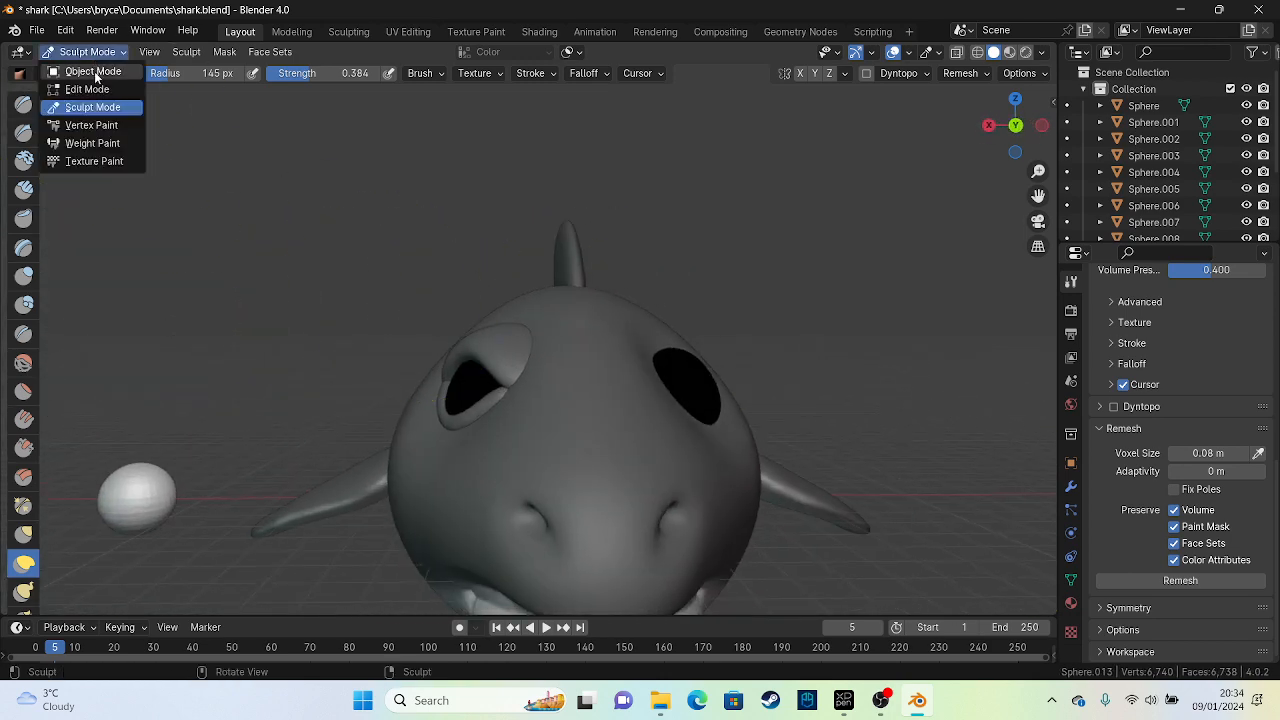
left_click(93, 72)
scroll(453, 380, "up", 1)
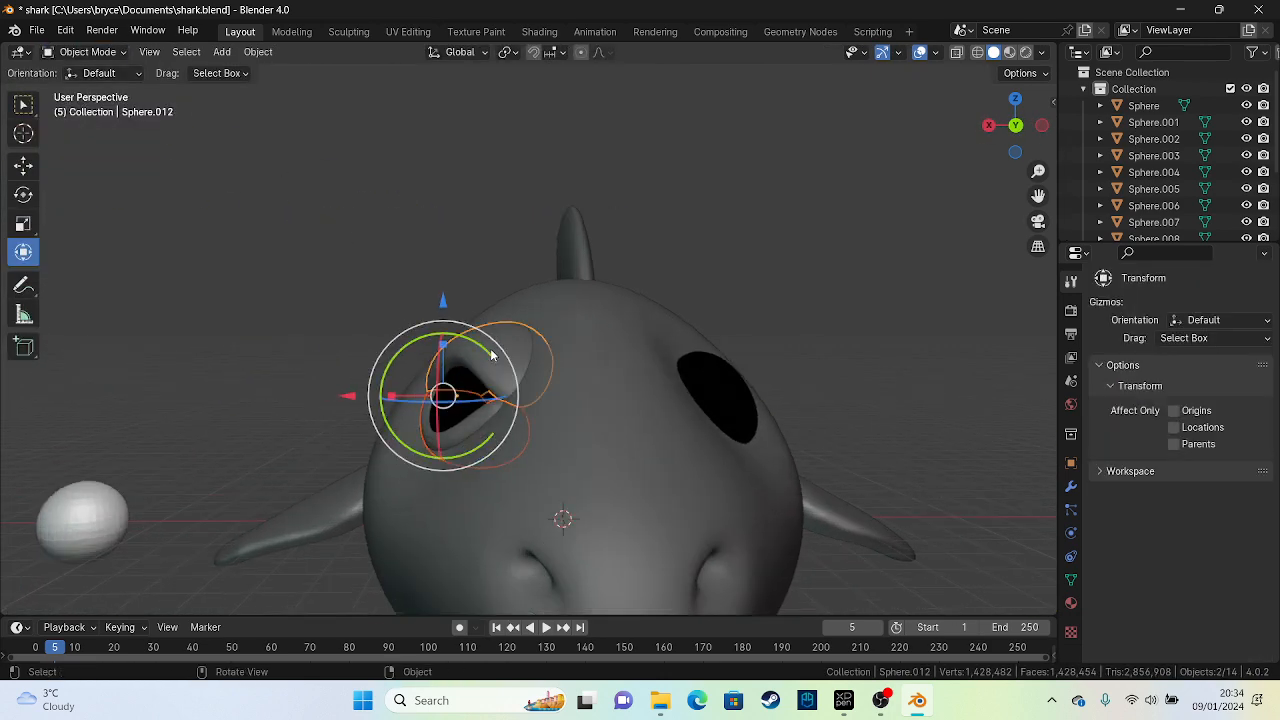
key("ctrl+v")
right_click(493, 355)
mouse_move(493, 352)
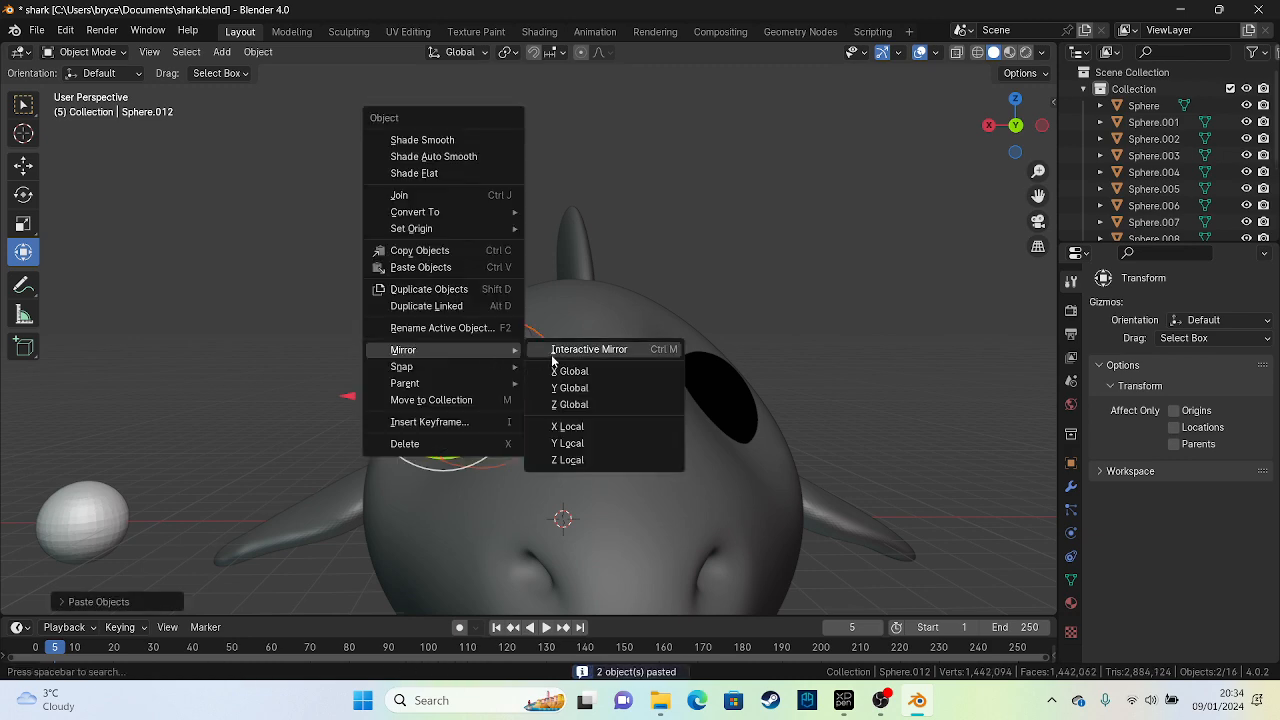
left_click(580, 373)
Move the mirrored eyelid pair along the X axis from the front until it surrounds the opposite black eye
key("ctrl+KP_1")
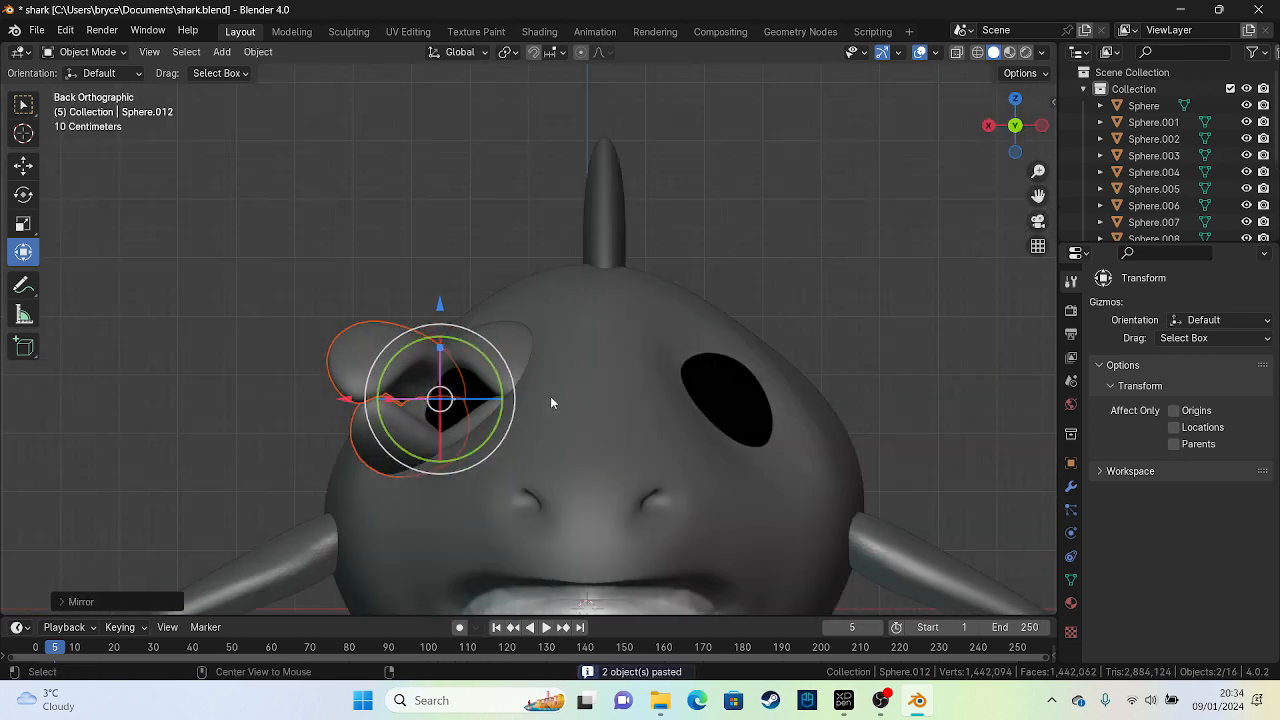
scroll(550, 403, "up", 2)
left_click_drag(319, 432, 987, 425)
left_click(1006, 455)
left_click(1014, 477, "shift")
middle_click_drag(1014, 477, 590, 392, "shift")
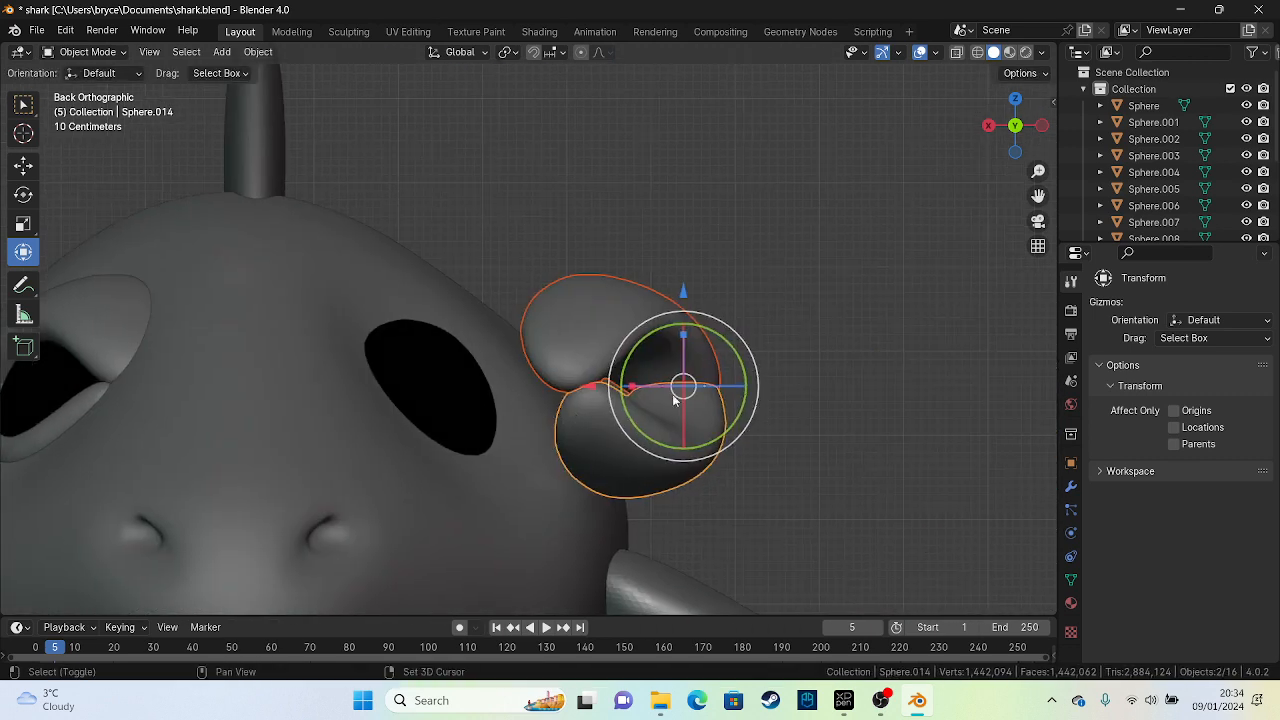
left_click_drag(590, 392, 367, 385)
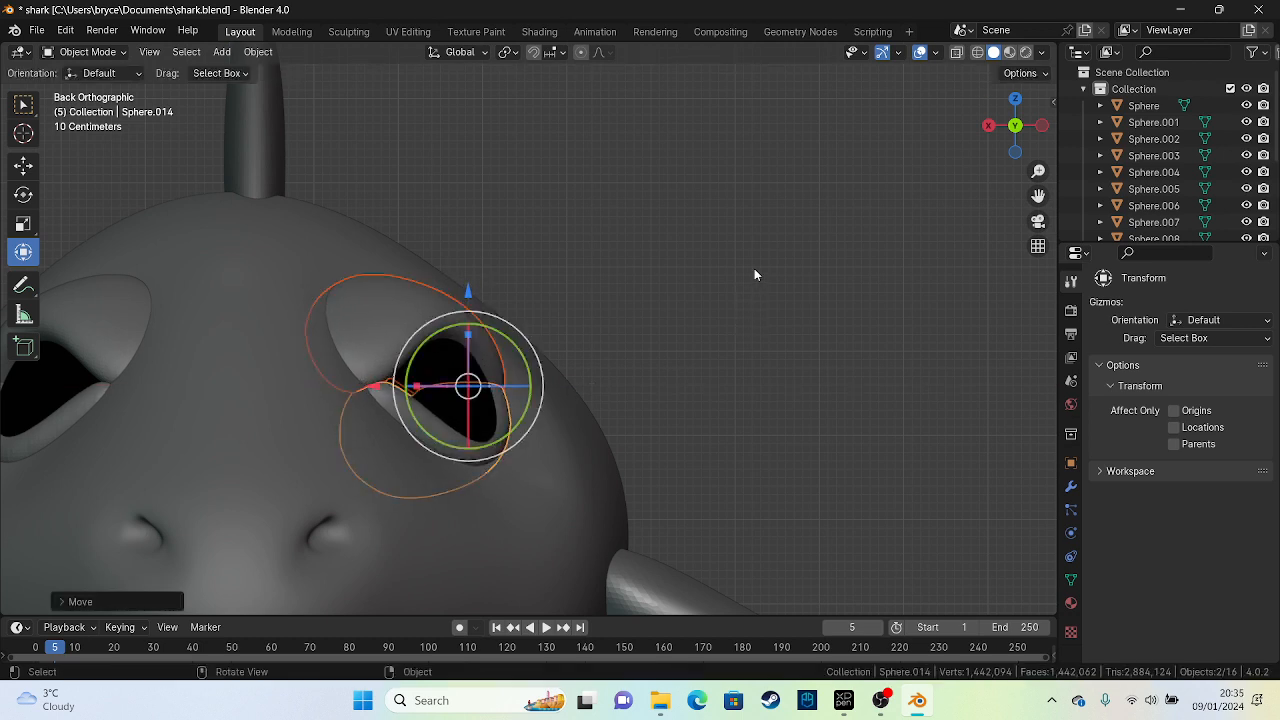
Select both black eyes together with their upper and lower eyelids, leaving the shark's body out of the selection
left_click(527, 257)
scroll(540, 237, "down", 2)
middle_click_drag(550, 246, 400, 425)
left_click(250, 447)
left_click(274, 457, "shift")
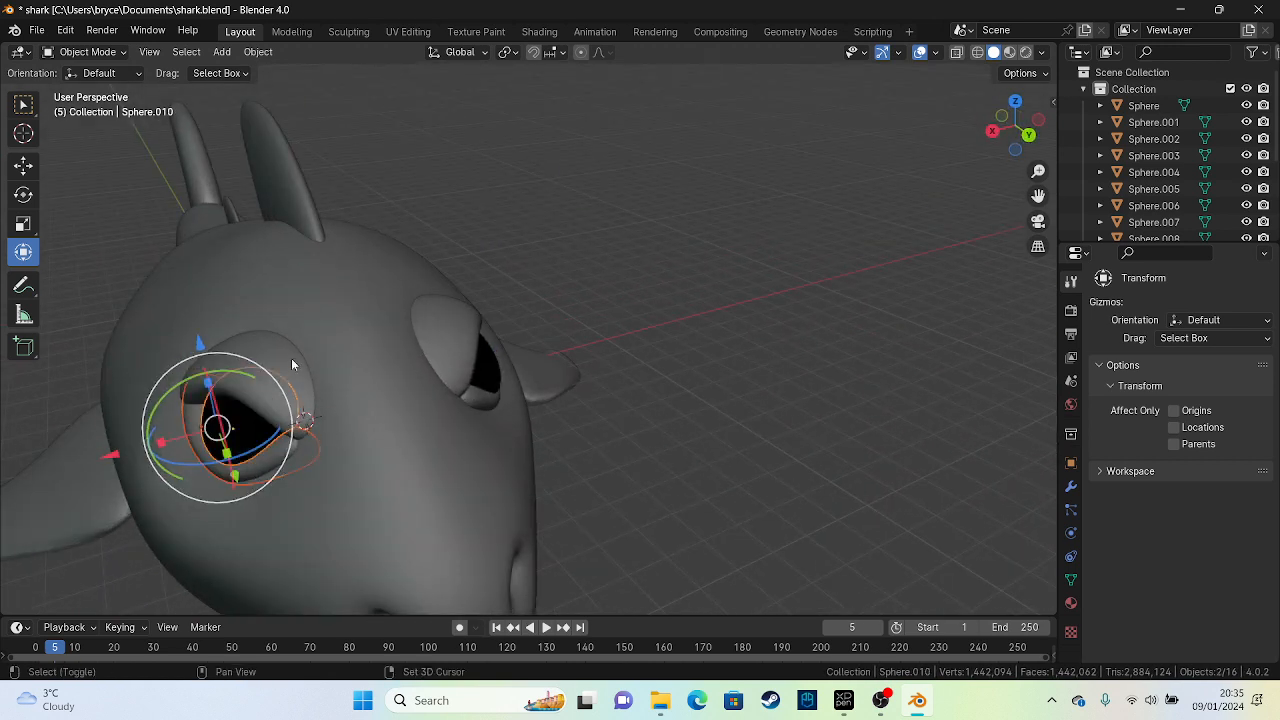
left_click(291, 358, "shift")
left_click(484, 388, "shift")
left_click(509, 363, "shift")
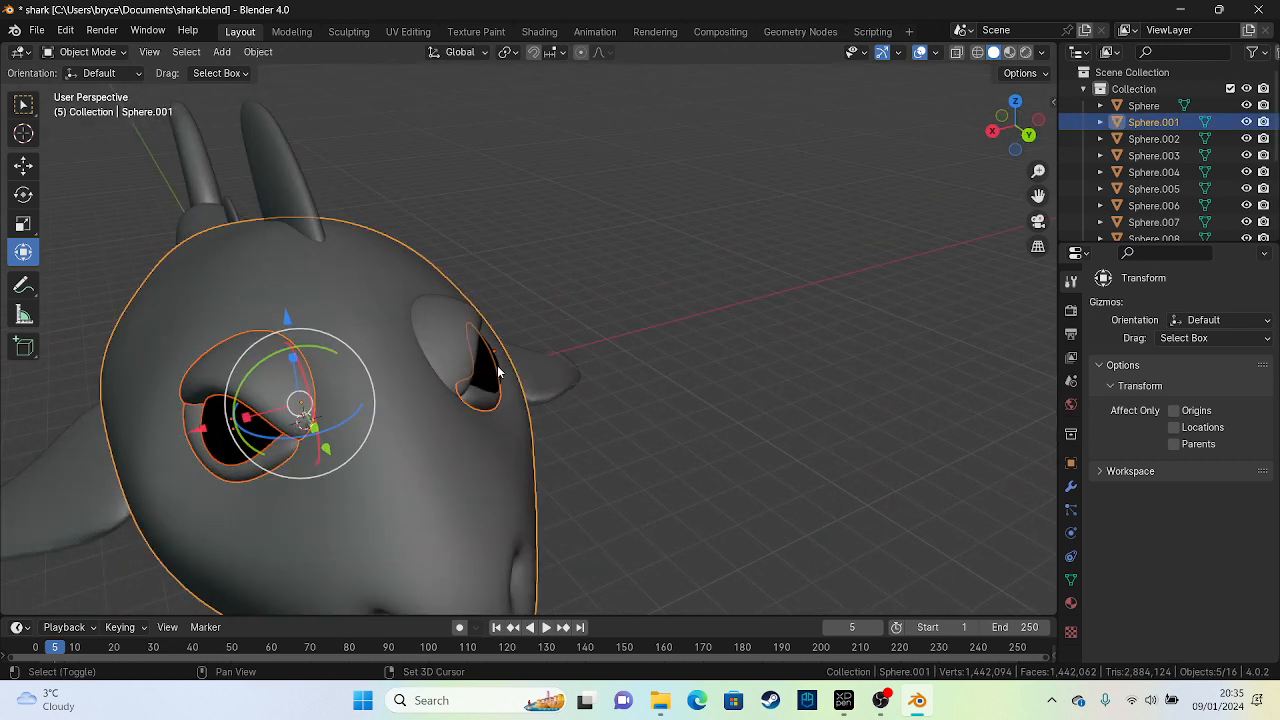
left_click(509, 363, "shift")
left_click(483, 371, "shift")
left_click(458, 354, "shift")
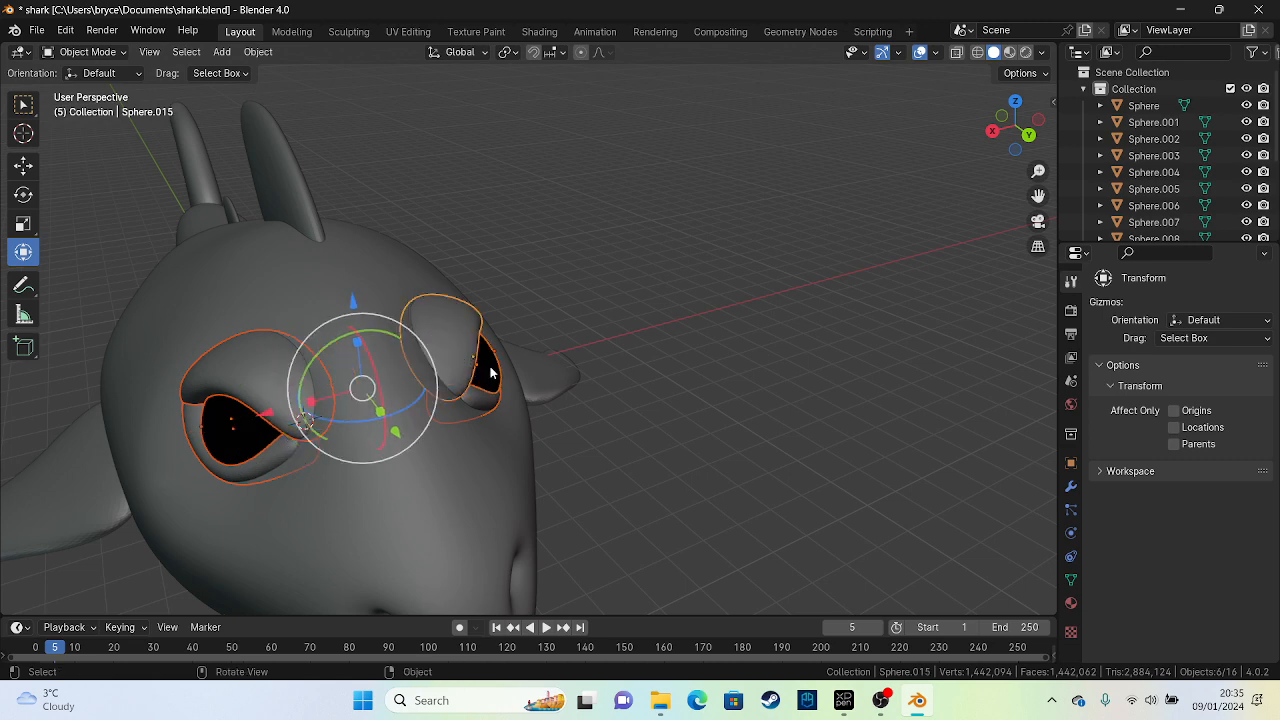
middle_click_drag(458, 354, 527, 320, "alt")
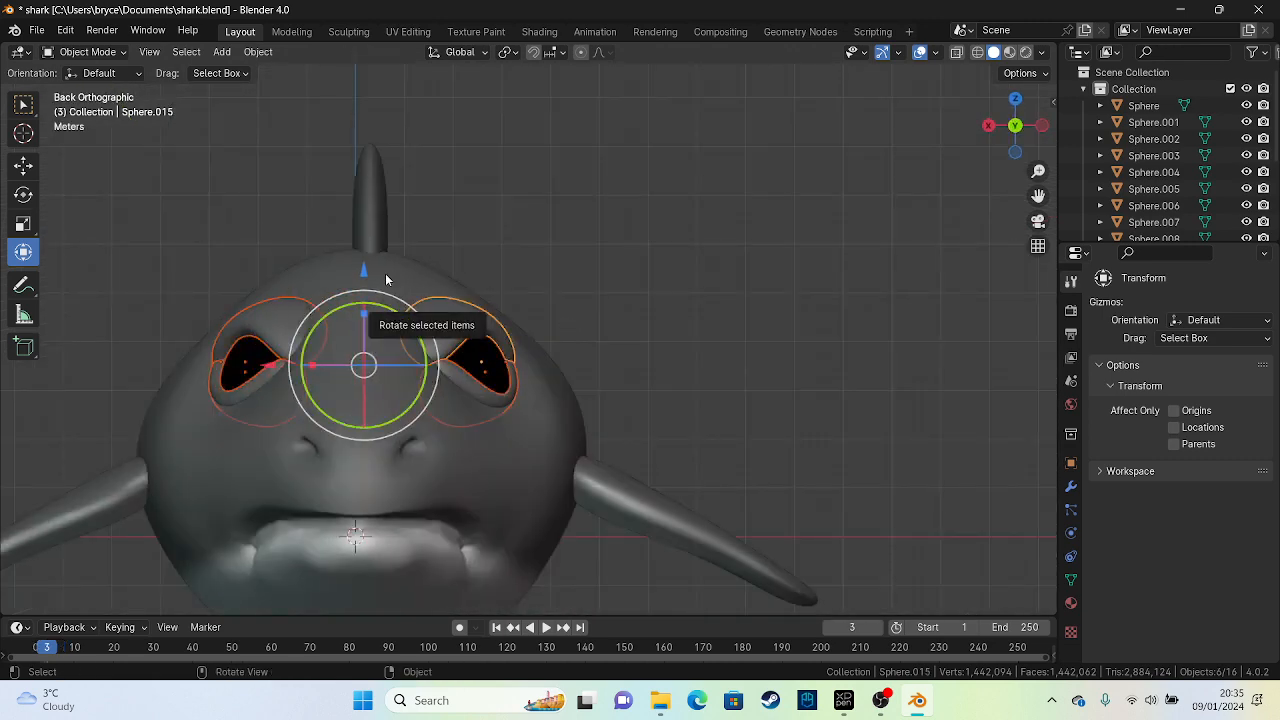
Scale the eyes and eyelids down slightly together from the front, drawing them closer to the middle of the head
key("s")
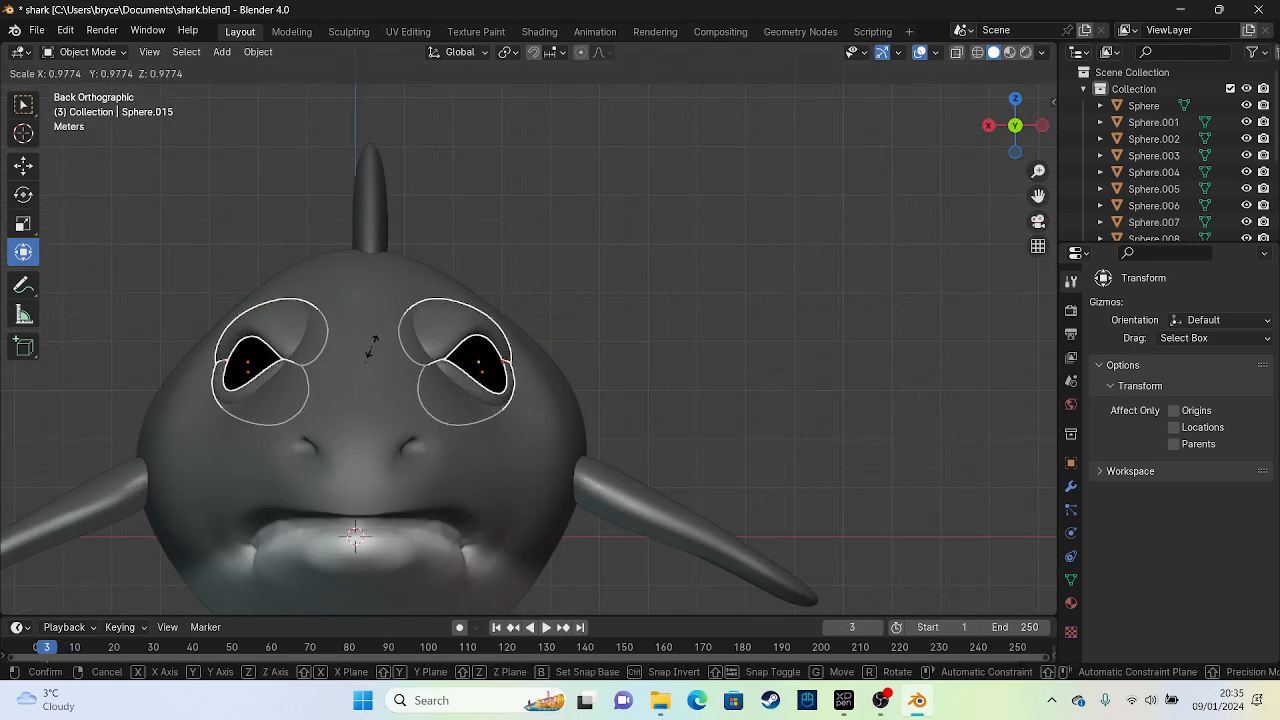
left_click(372, 345)
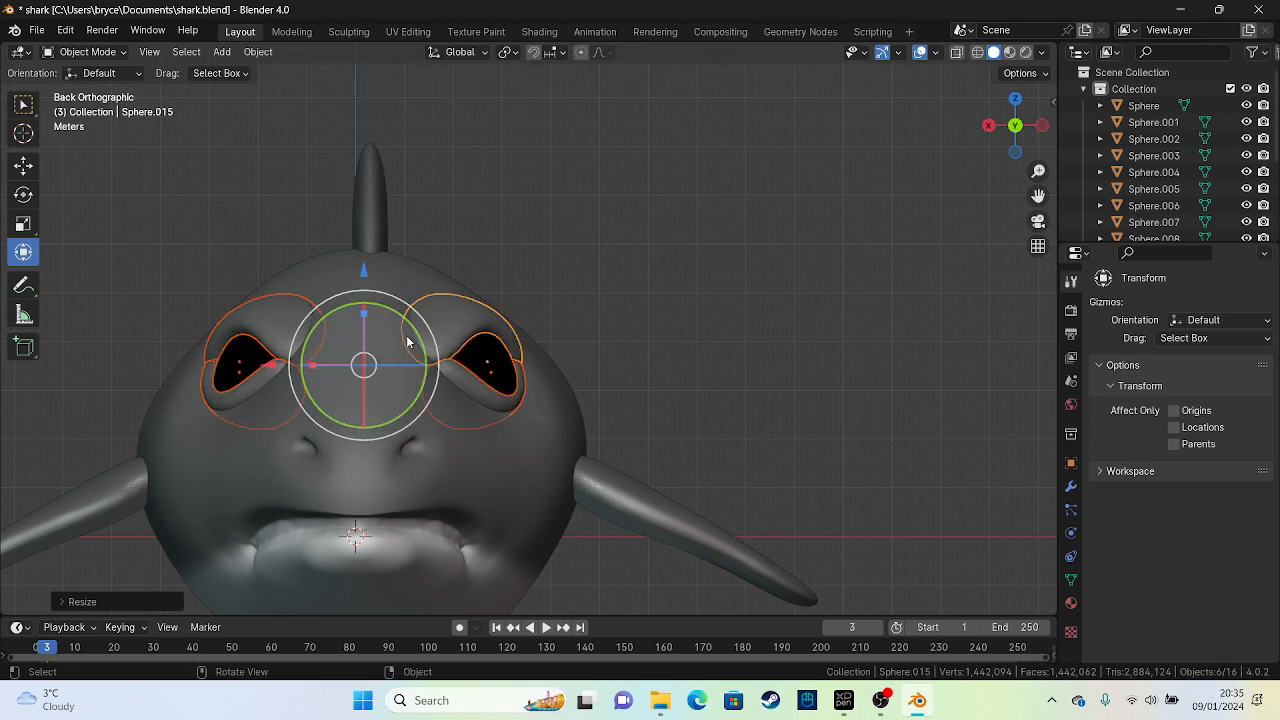
key("s")
left_click(402, 345)
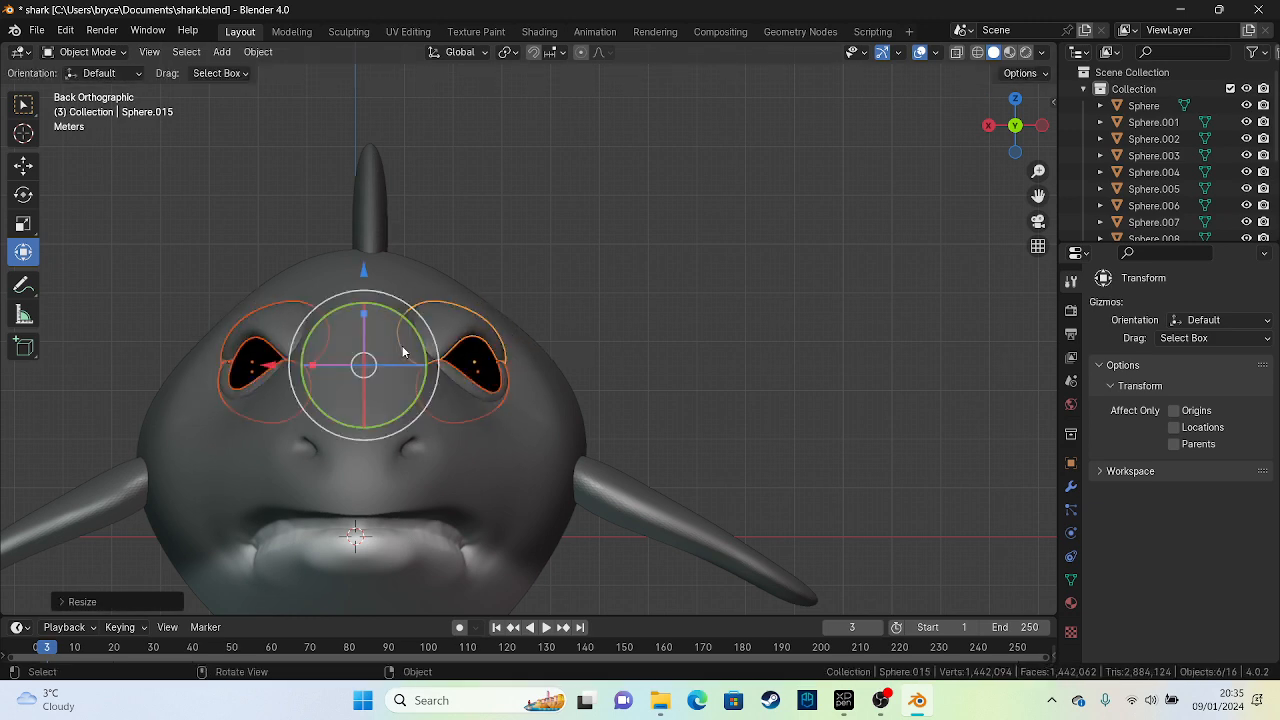
left_click(508, 255)
scroll(508, 255, "down", 4)
middle_click_drag(321, 256, 520, 423)
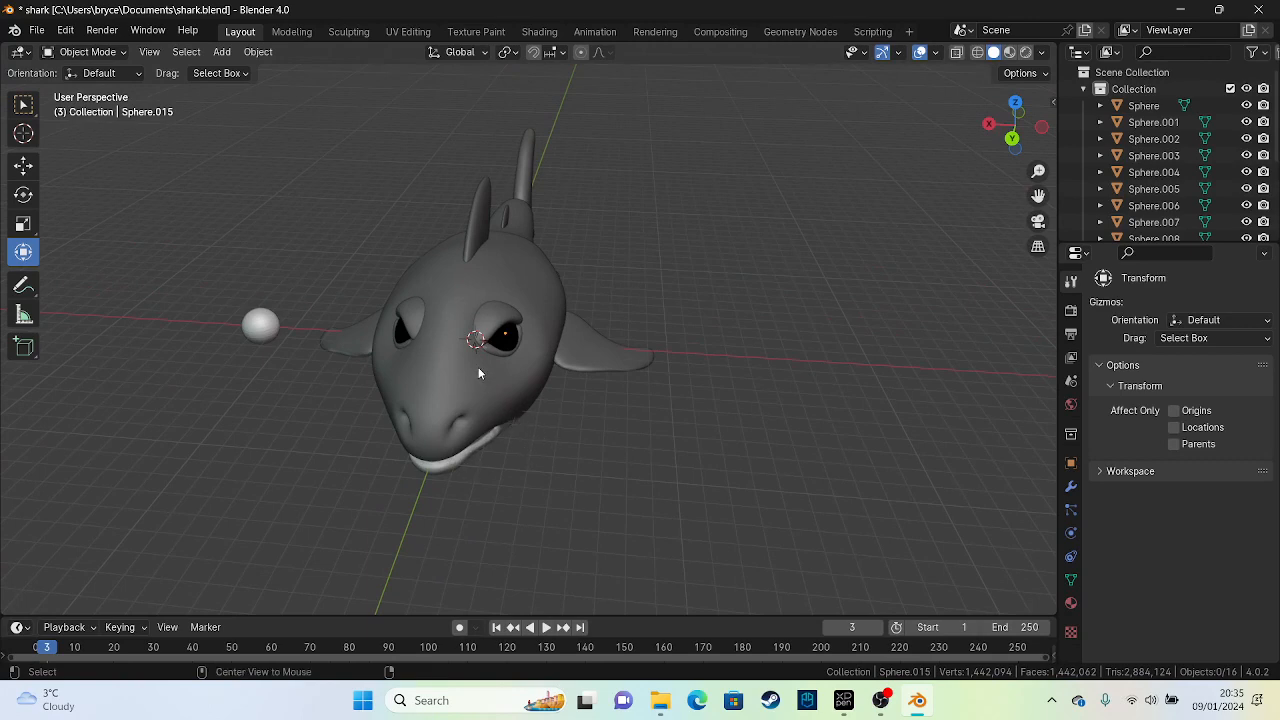
Move both eyes and their eyelids slightly forward along the Y axis towards the snout in top view
key("KP_7")
scroll(505, 398, "up", 5)
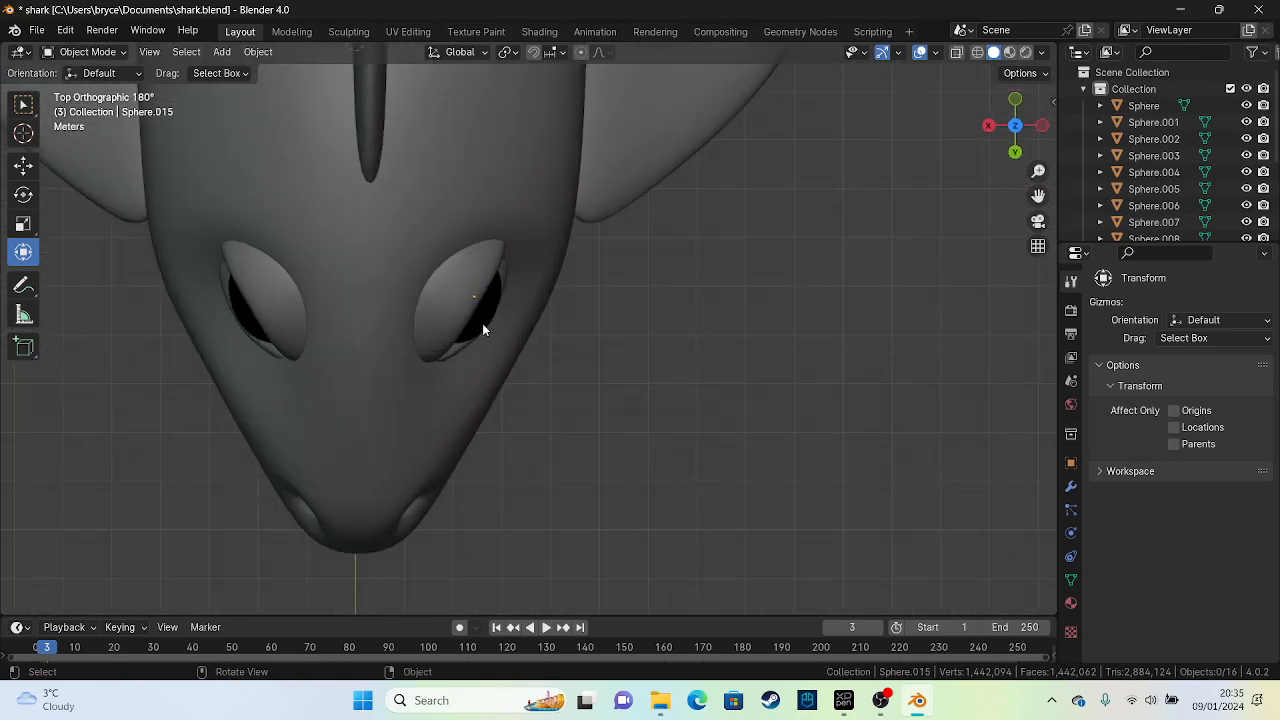
left_click(222, 304, "shift")
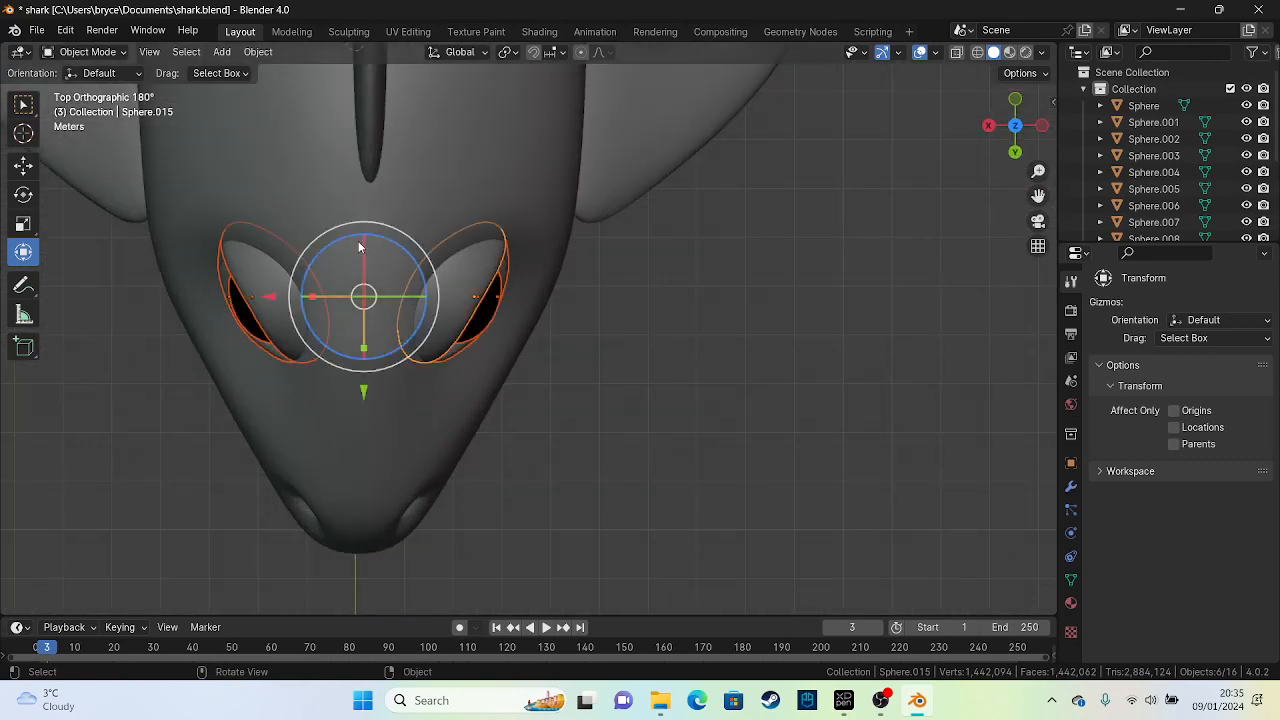
left_click_drag(363, 391, 364, 410)
left_click(609, 422)
Reshape the shark's head around the eyes from above in Sculpt Mode, using a 170 px Elastic Deform brush
left_click(470, 213)
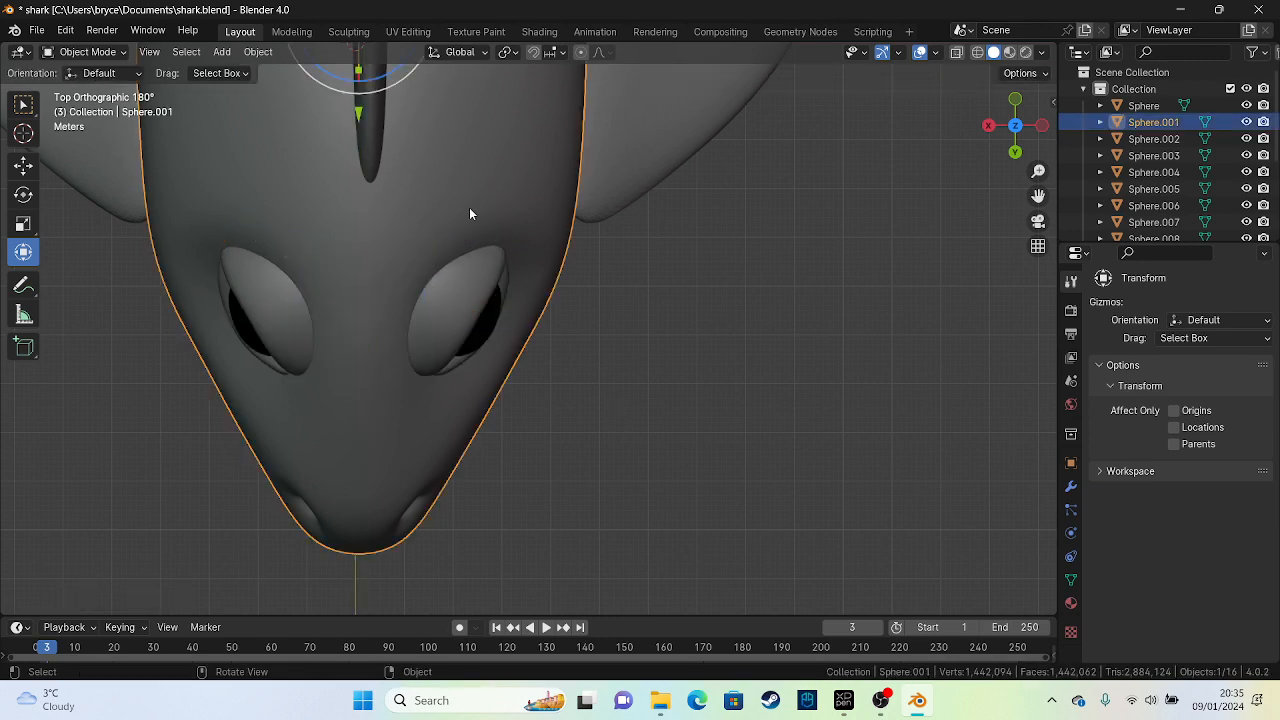
left_click(86, 52)
left_click(92, 107)
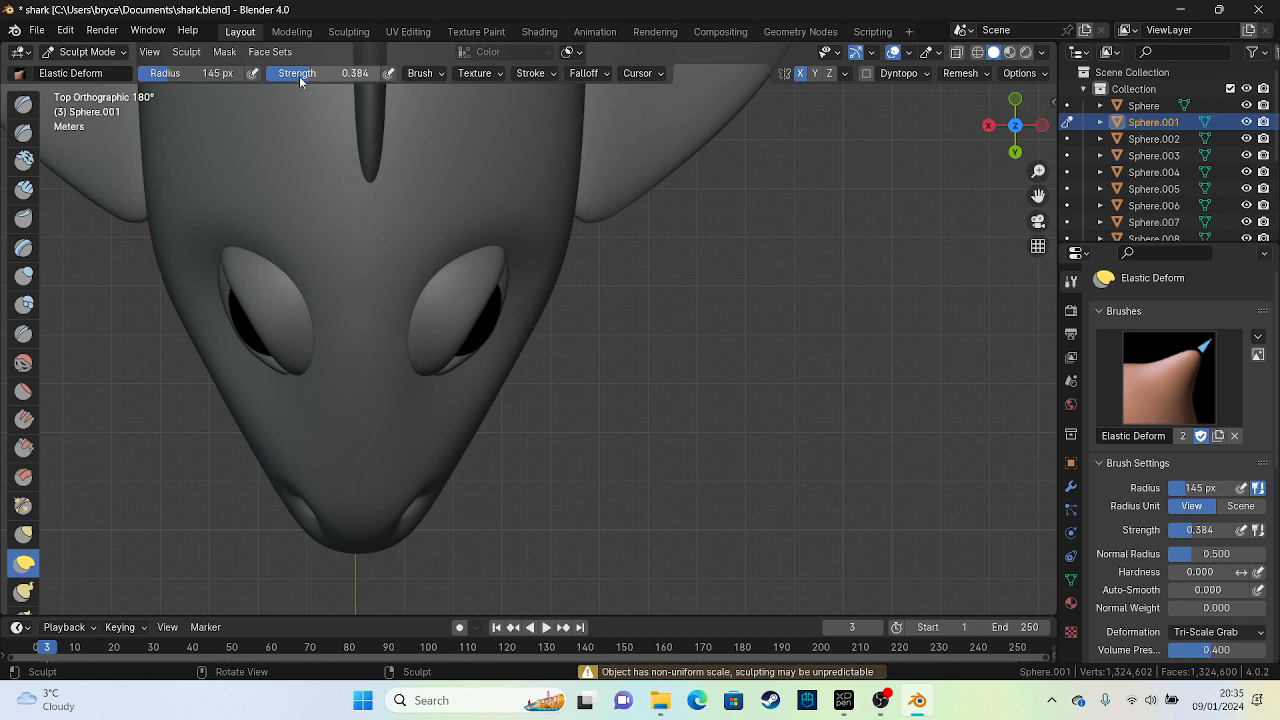
mouse_move(258, 255)
left_mouse_down()
mouse_move(213, 287)
mouse_move(240, 276)
left_mouse_up()
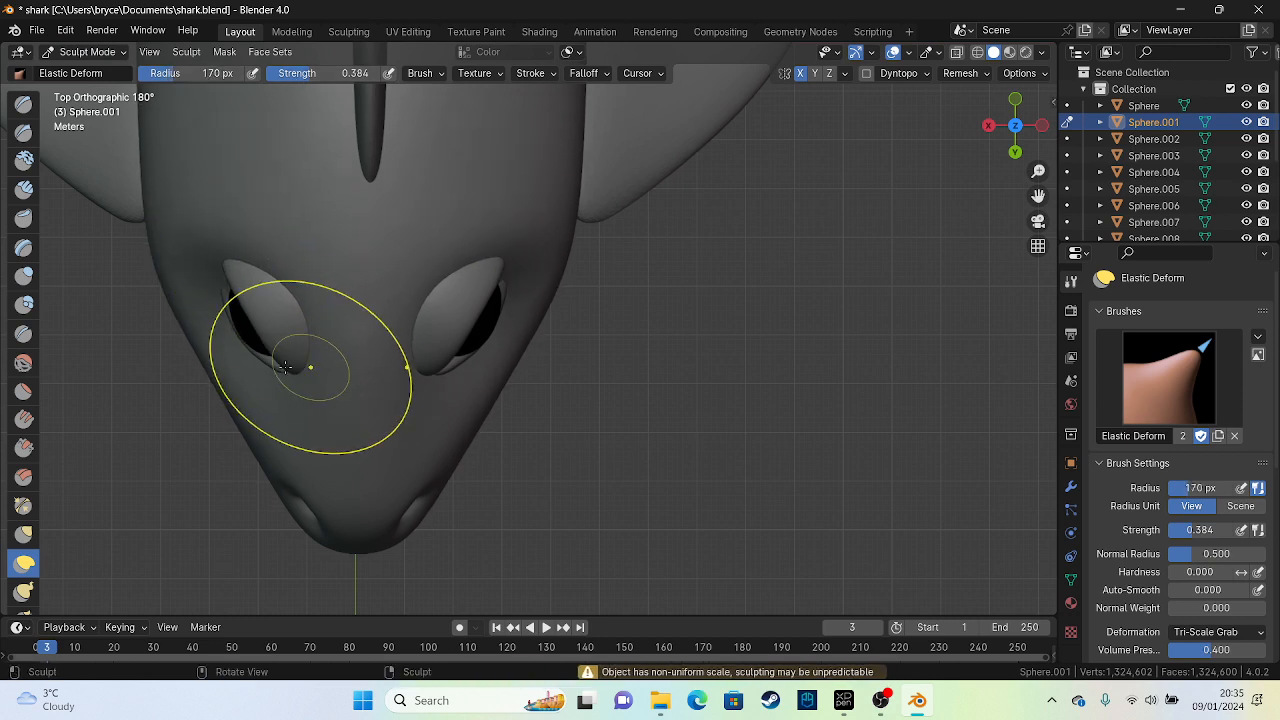
left_click_drag(308, 352, 300, 345)
left_click_drag(306, 301, 297, 294)
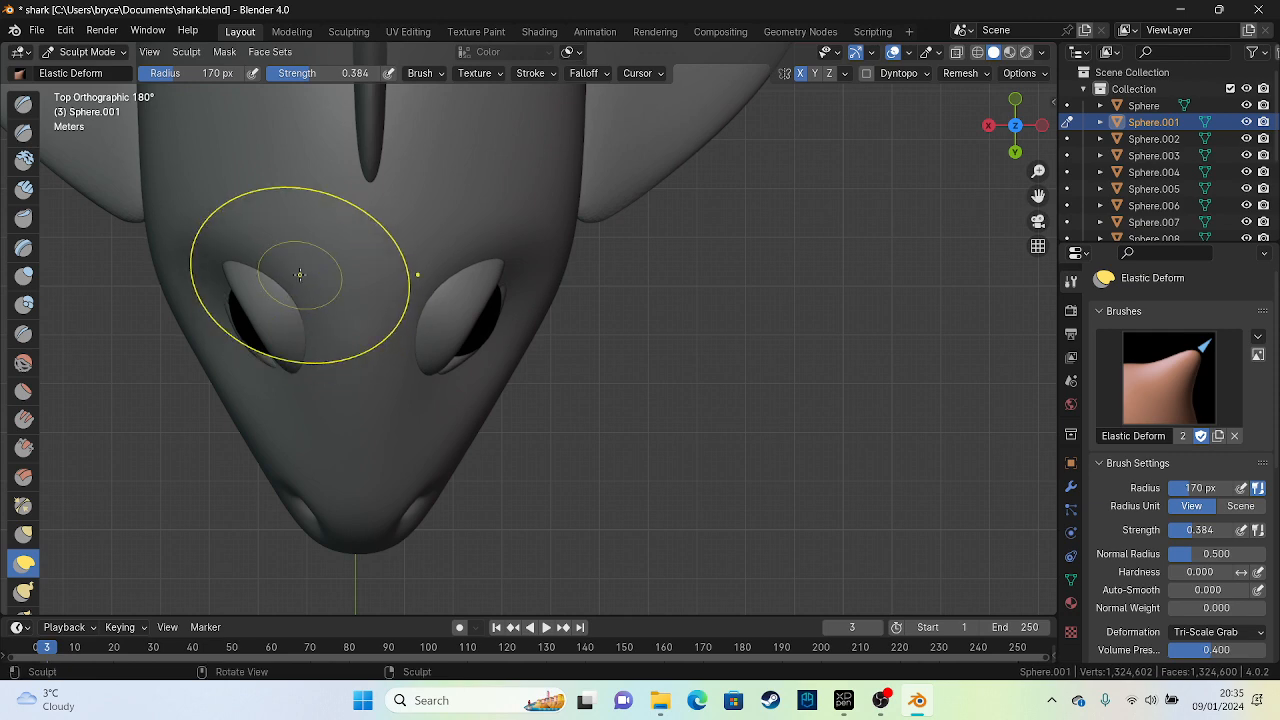
Refine the forehead, sides and lower cheeks of the head from the front with symmetrical Elastic Deform strokes
left_click_drag(326, 170, 331, 121, "alt")
left_click_drag(266, 392, 268, 378)
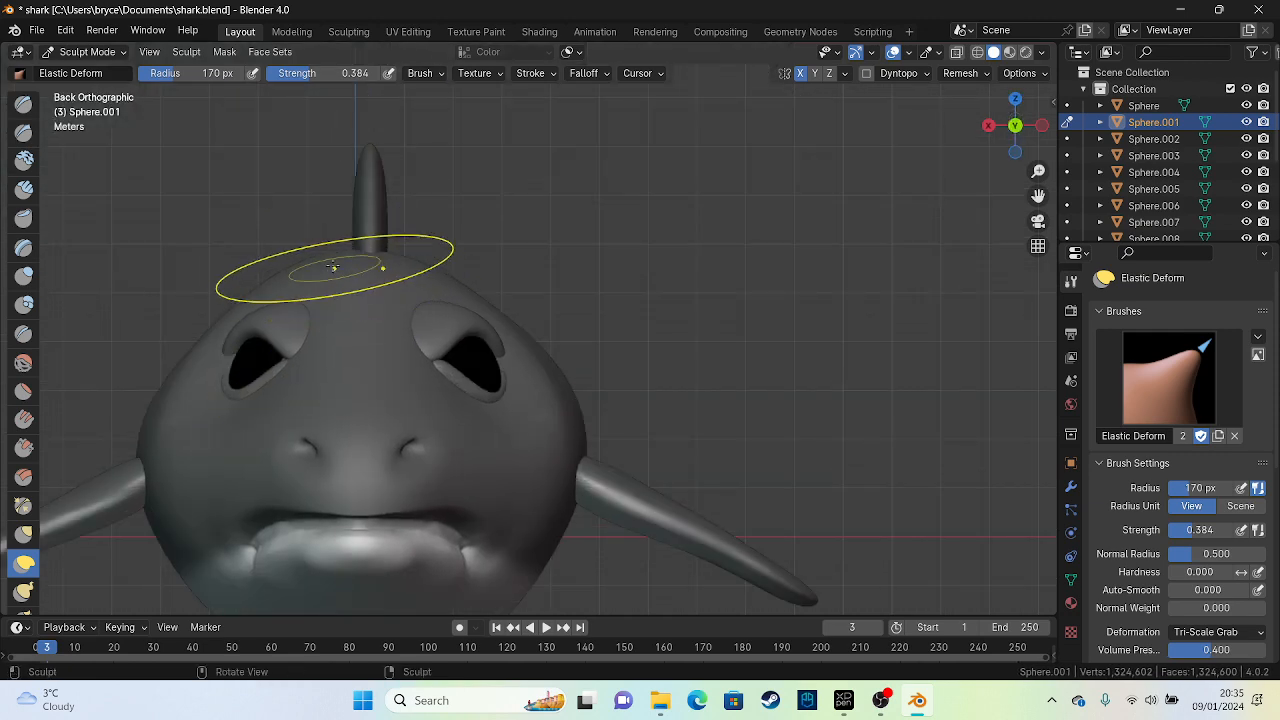
left_click_drag(303, 275, 244, 287)
left_click_drag(160, 389, 167, 392)
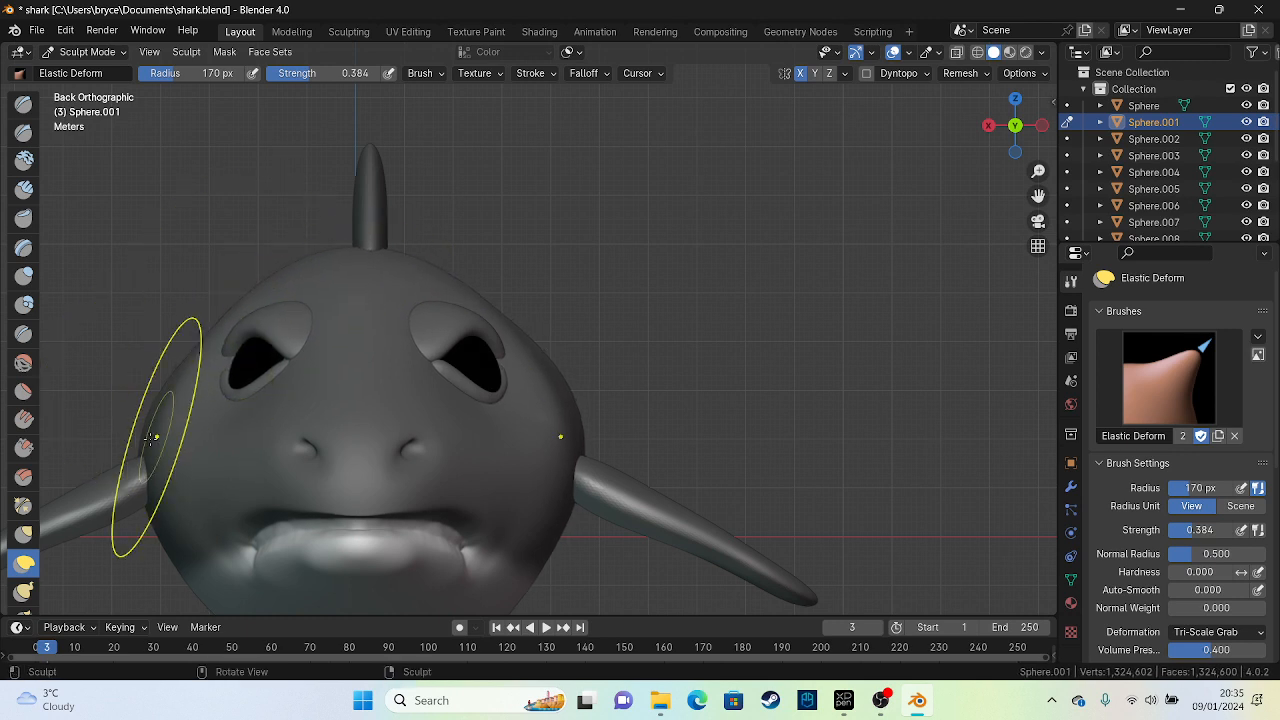
mouse_move(157, 440)
left_mouse_down()
mouse_move(177, 487)
mouse_move(158, 453)
mouse_move(150, 467)
left_mouse_up()
left_click_drag(144, 412, 167, 406)
left_click_drag(178, 508, 187, 511)
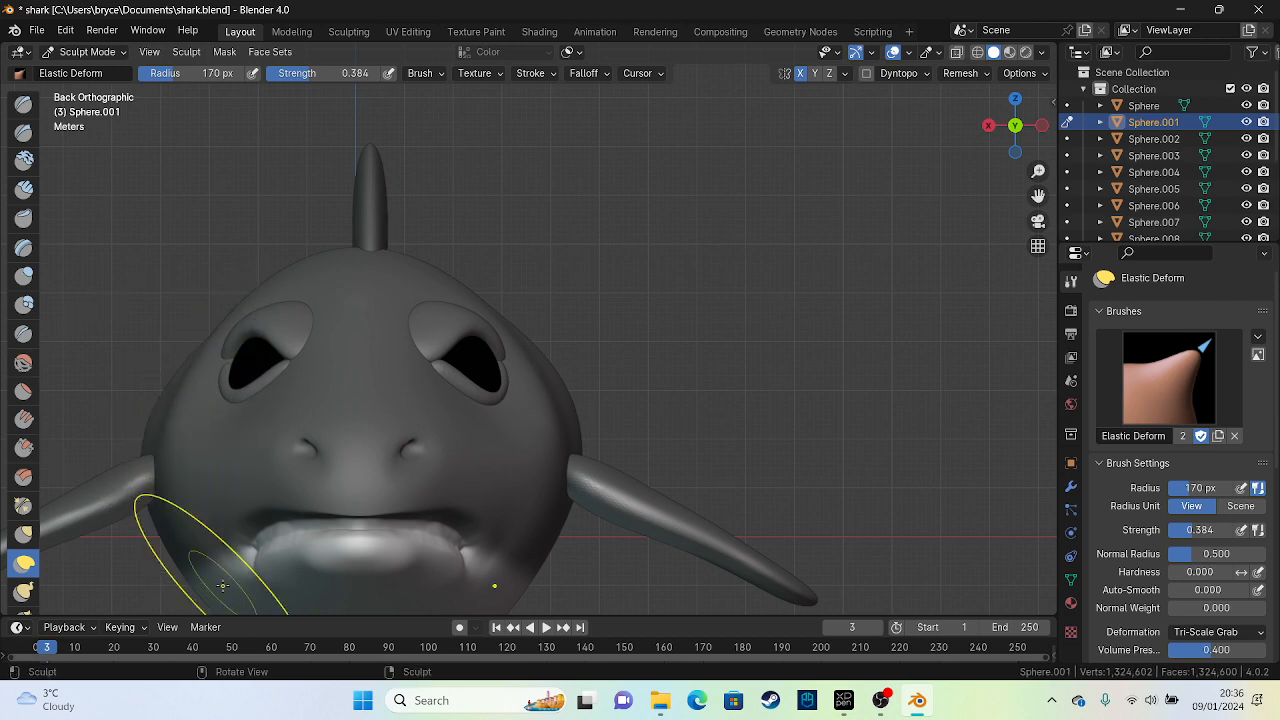
Reshape the shark's mouth corners and cheeks face-on with the Elastic Deform brush at a 170 px radius
scroll(222, 560, "down", 2)
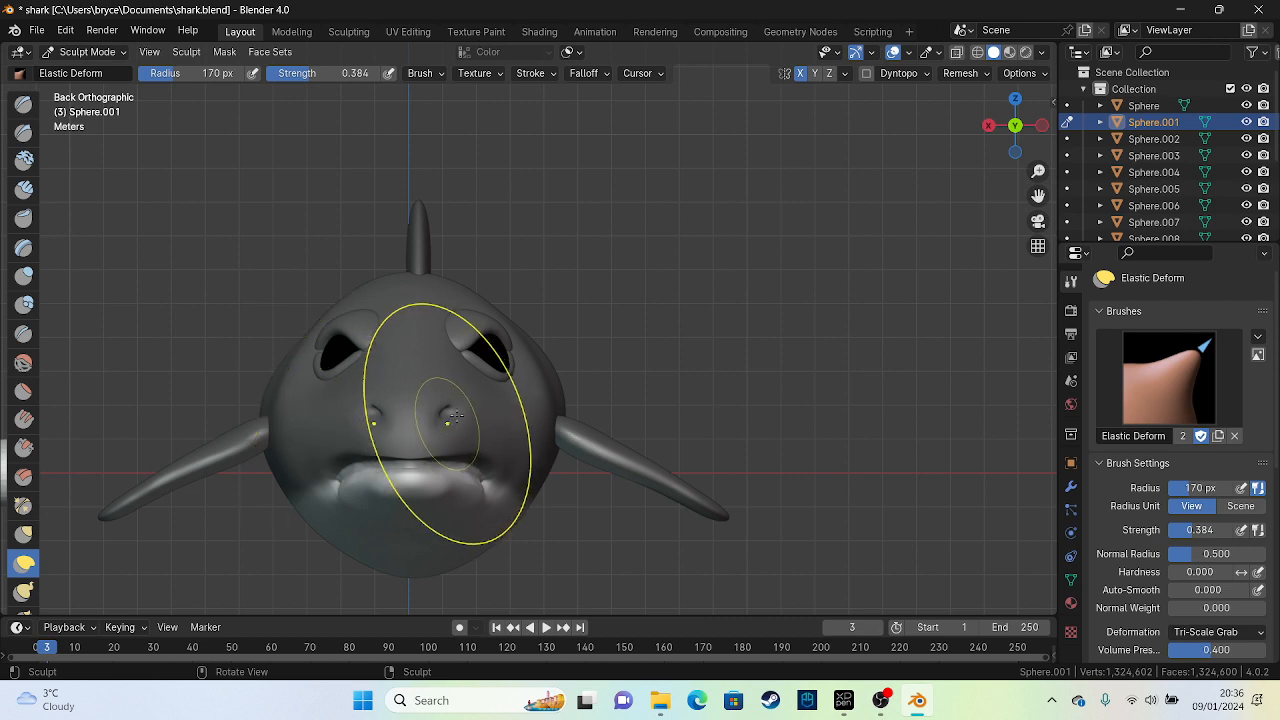
left_click_drag(480, 419, 490, 418)
mouse_move(480, 473)
left_mouse_down()
mouse_move(535, 468)
mouse_move(558, 481)
mouse_move(551, 494)
mouse_move(562, 483)
left_mouse_up()
left_click_drag(554, 432, 540, 406)
left_click_drag(484, 471, 445, 470)
Push the lip and jaw edges outward symmetrically from the underside with the Elastic Deform brush, starting at a 127 px radius
mouse_move(445, 470)
middle_mouse_down()
mouse_move(411, 374)
mouse_move(463, 300)
mouse_move(456, 313)
middle_mouse_up()
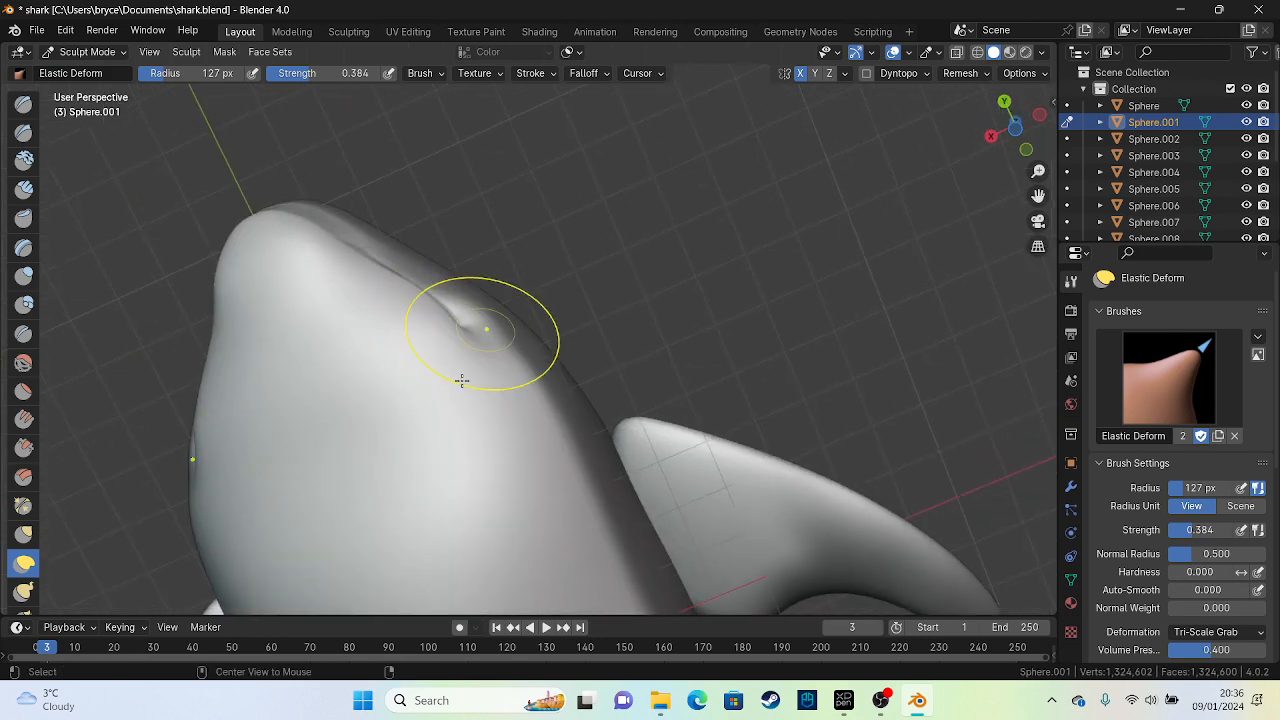
key("KP_1")
key("ctrl+KP_7")
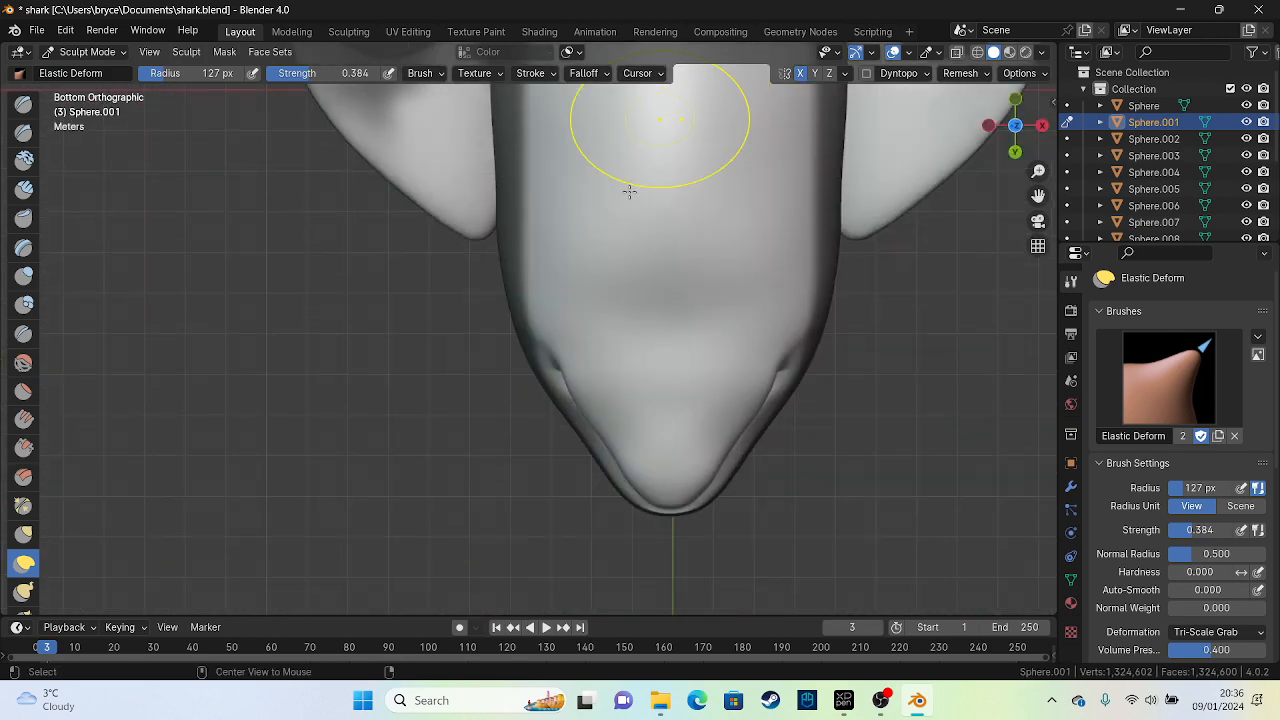
scroll(690, 395, "up", 2)
left_click_drag(906, 369, 971, 372)
left_click_drag(870, 436, 886, 449)
left_click_drag(820, 513, 831, 519)
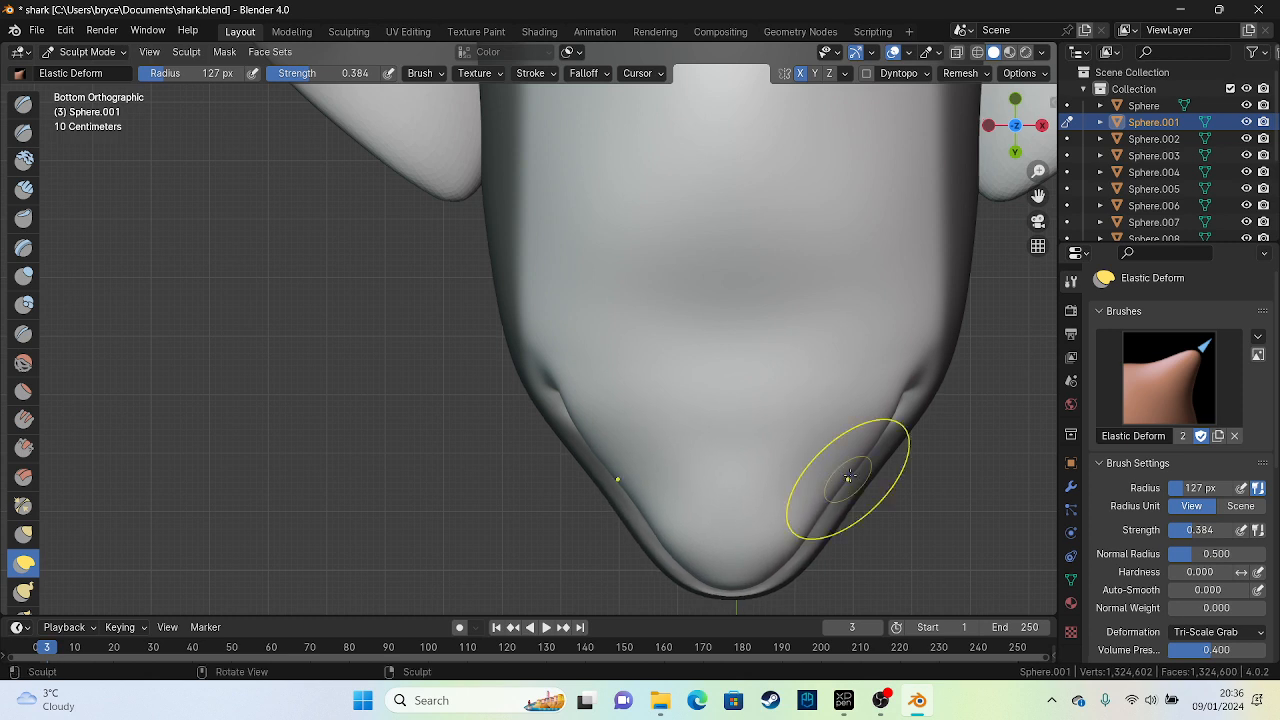
left_click_drag(851, 475, 860, 479)
left_click_drag(868, 435, 868, 418)
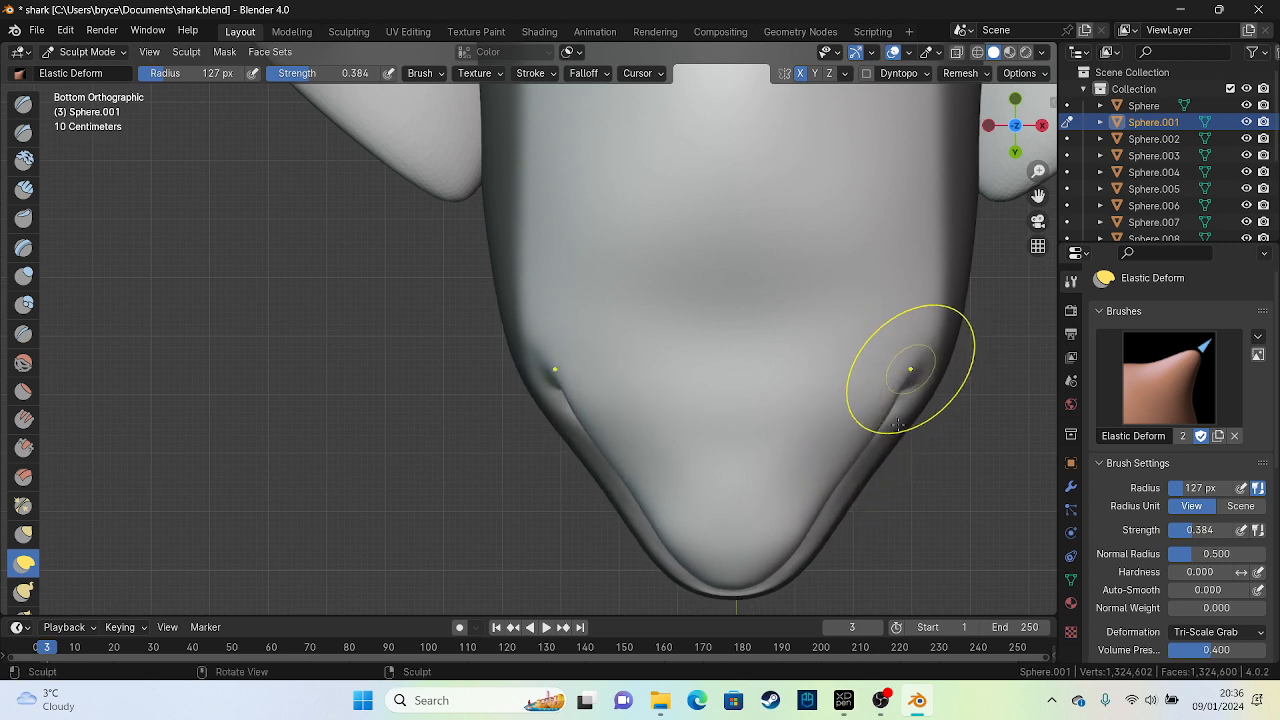
left_click_drag(829, 569, 836, 575)
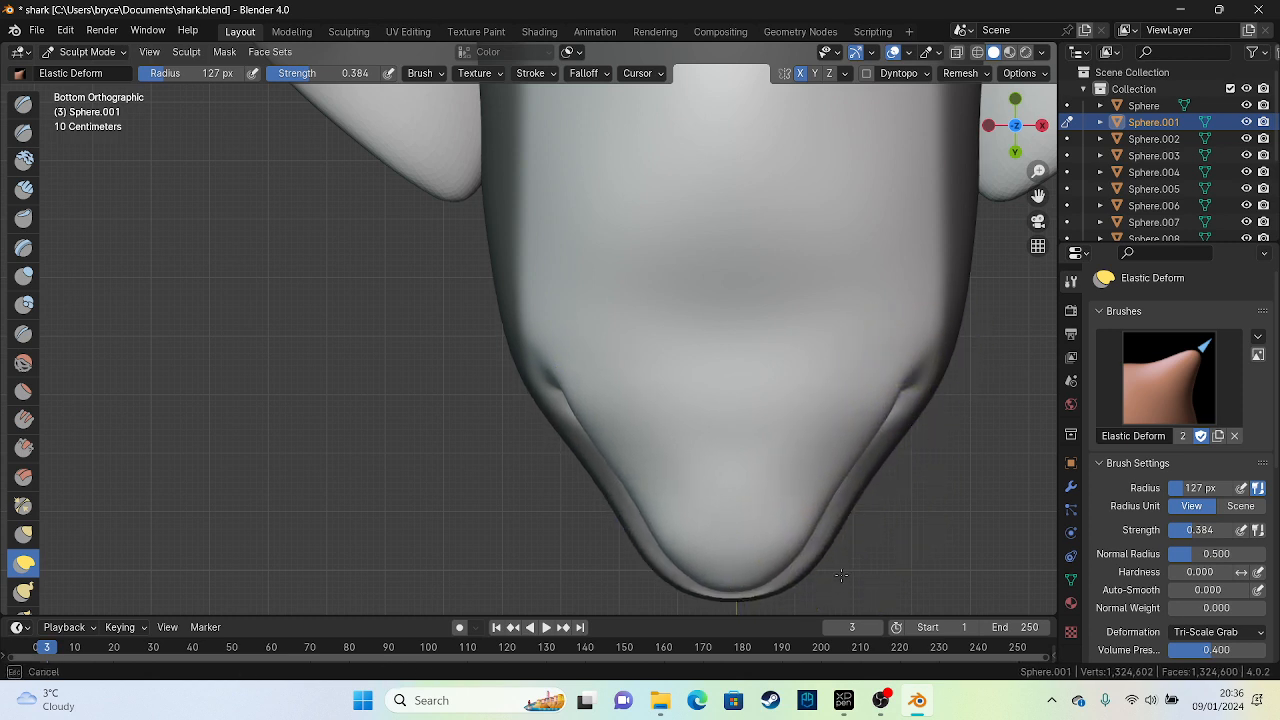
left_click_drag(830, 530, 854, 533)
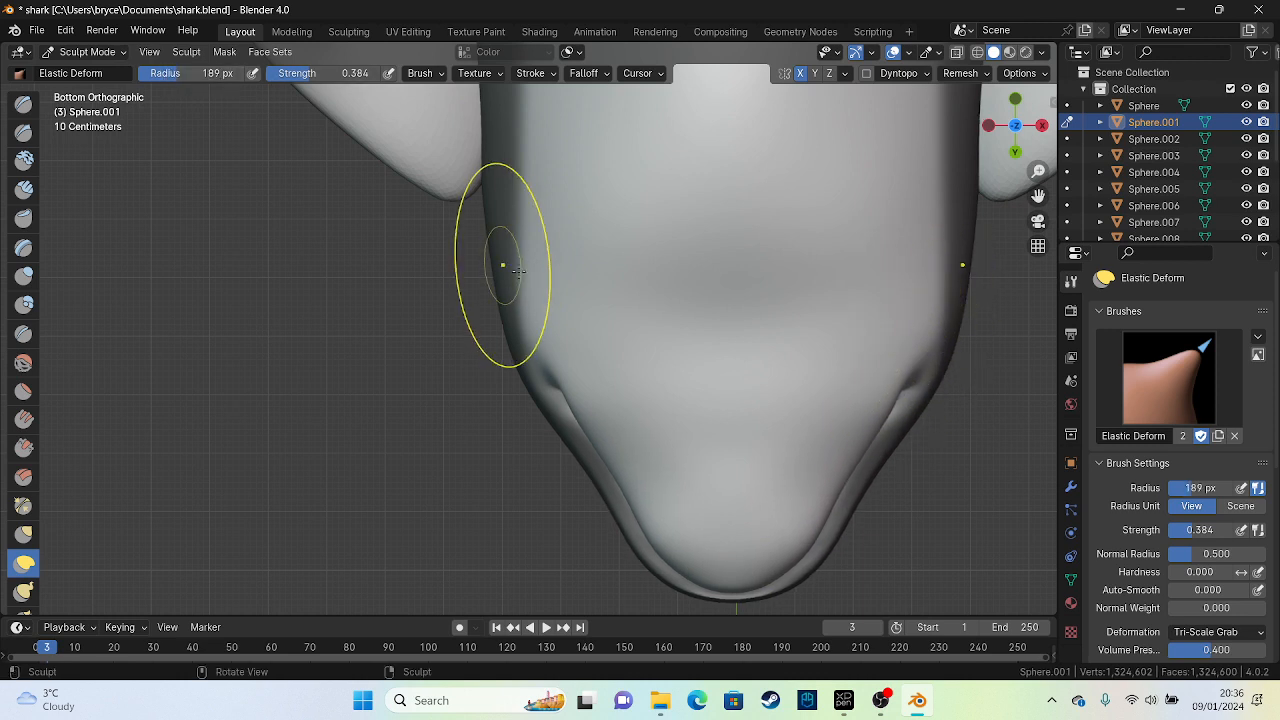
Widen the sides of the head behind the mouth corners from below, using a 189 px brush radius
left_click_drag(509, 268, 446, 264)
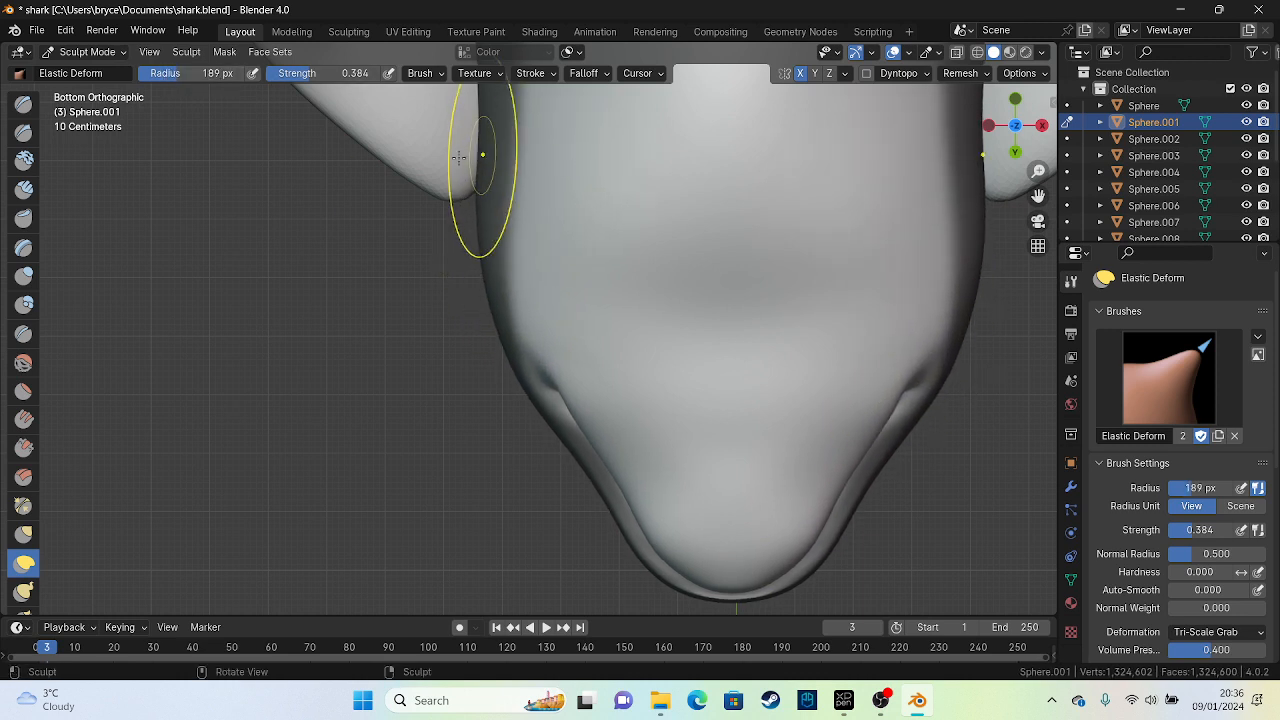
left_click_drag(482, 155, 454, 158)
mouse_move(511, 317)
left_mouse_down()
mouse_move(492, 321)
mouse_move(511, 346)
left_mouse_up()
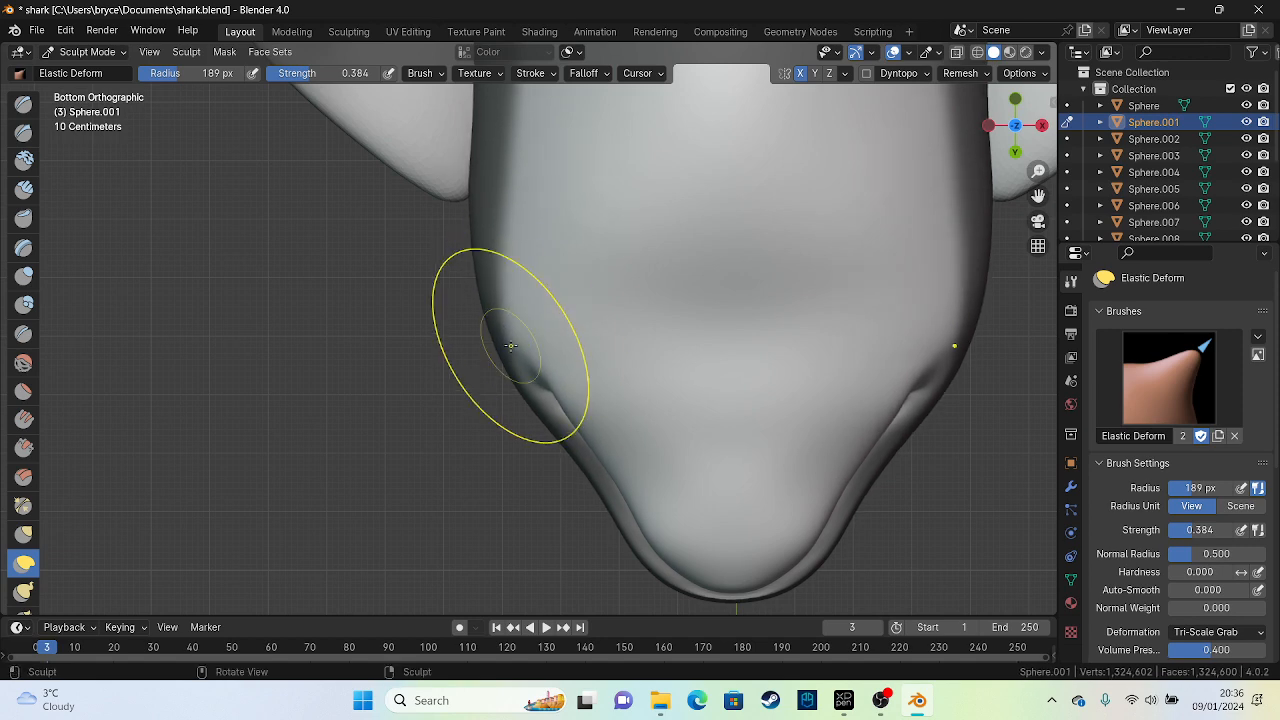
Pull the lower lip down and lift the mouth corners into a smile face-on, using a 96 px brush radius
scroll(508, 346, "down", 4)
mouse_move(737, 329)
middle_mouse_down()
mouse_move(597, 376)
mouse_move(500, 440)
mouse_move(480, 420)
mouse_move(443, 443)
mouse_move(528, 405)
mouse_move(592, 420)
mouse_move(564, 406)
middle_mouse_up()
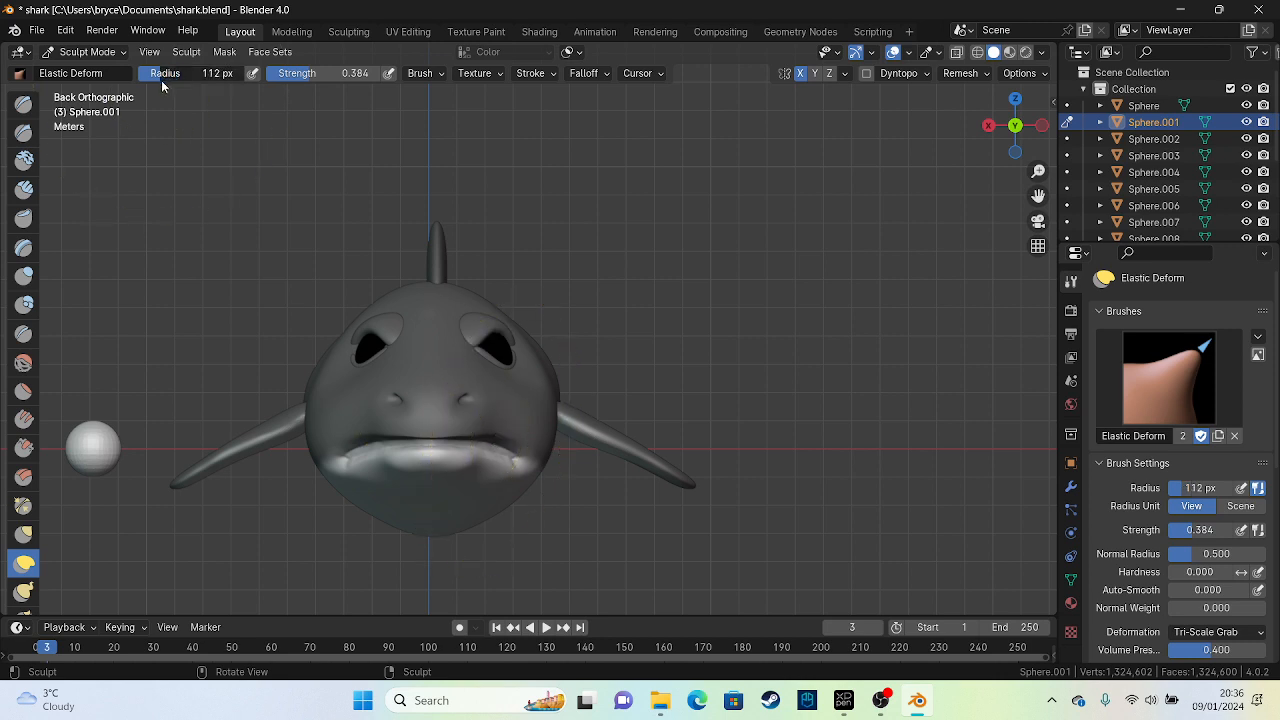
left_click_drag(430, 520, 428, 572)
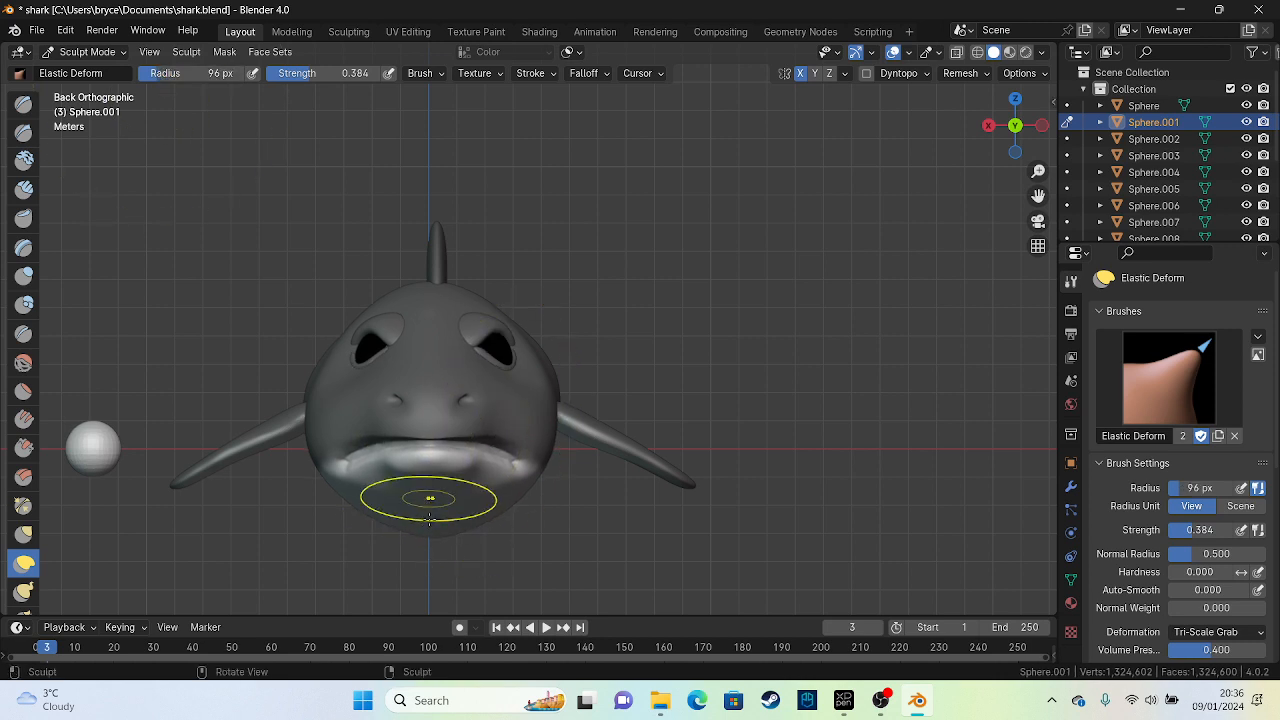
left_click_drag(430, 499, 428, 527)
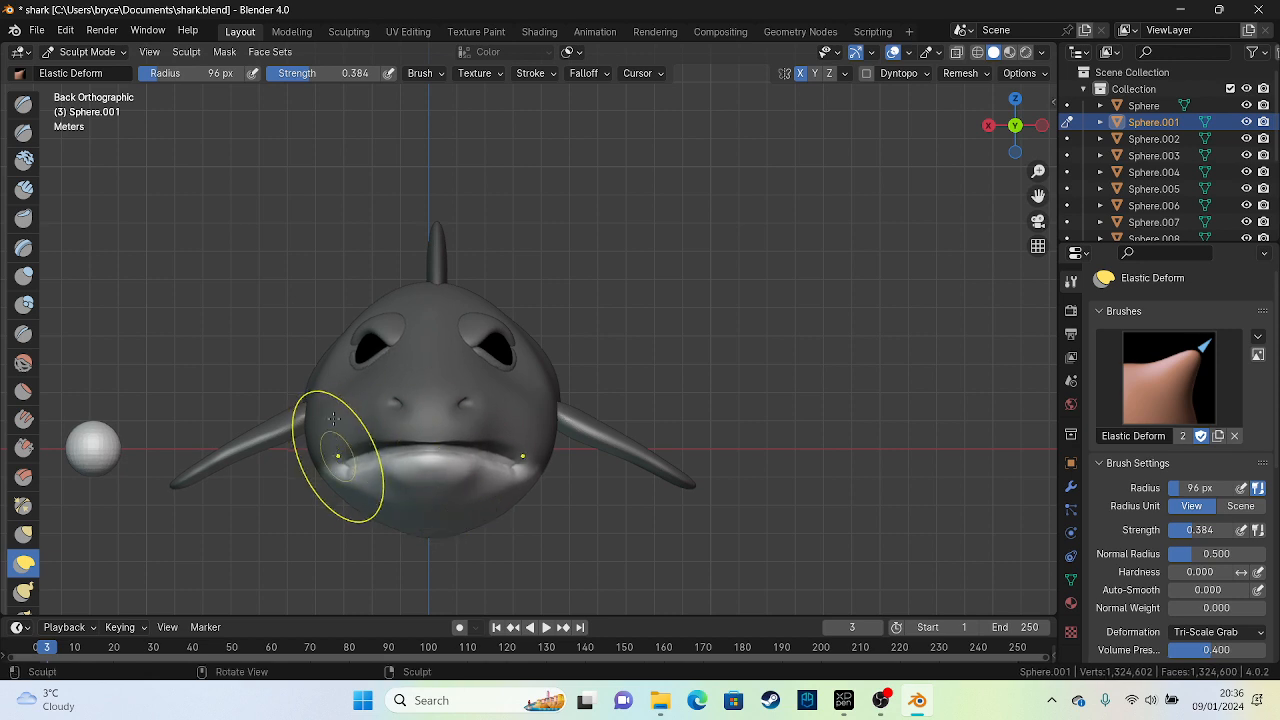
left_click_drag(333, 418, 332, 381)
left_click_drag(437, 405, 443, 432)
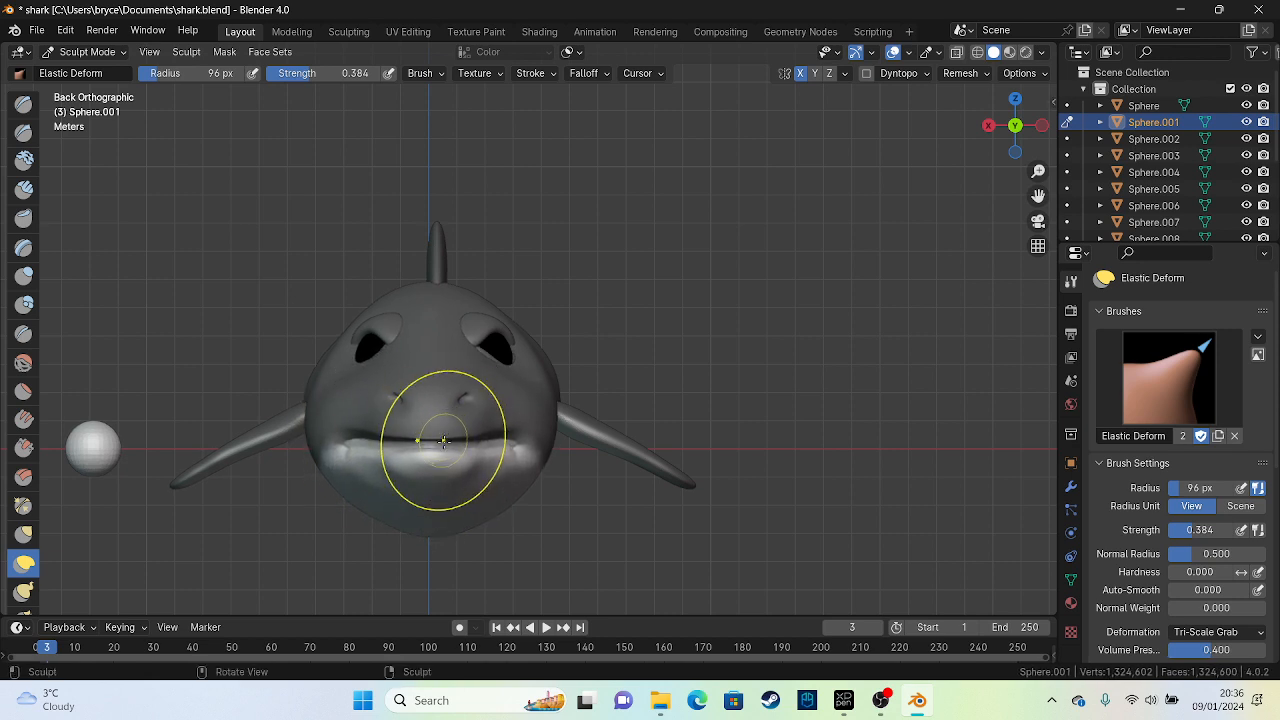
left_click_drag(365, 434, 346, 415)
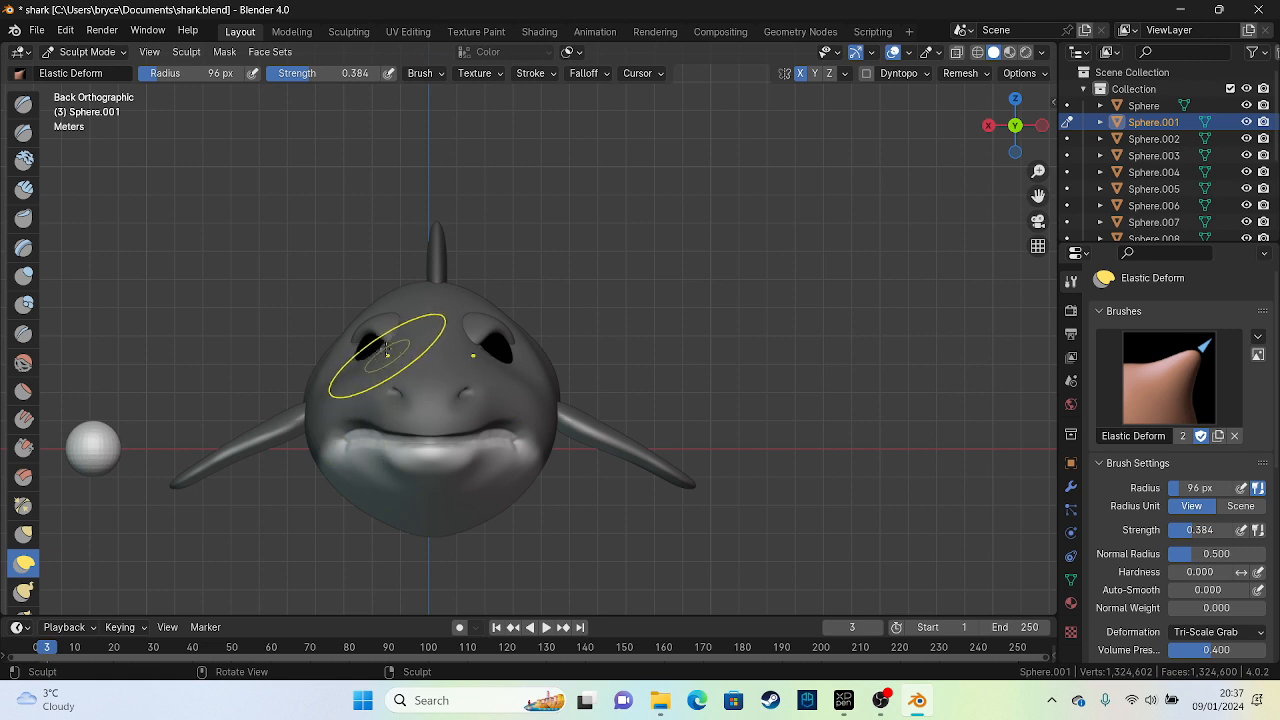
Refine the smile by adjusting the mouth line, mouth corners, cheeks and area below the eyes with Elastic Deform
left_click_drag(387, 355, 363, 362)
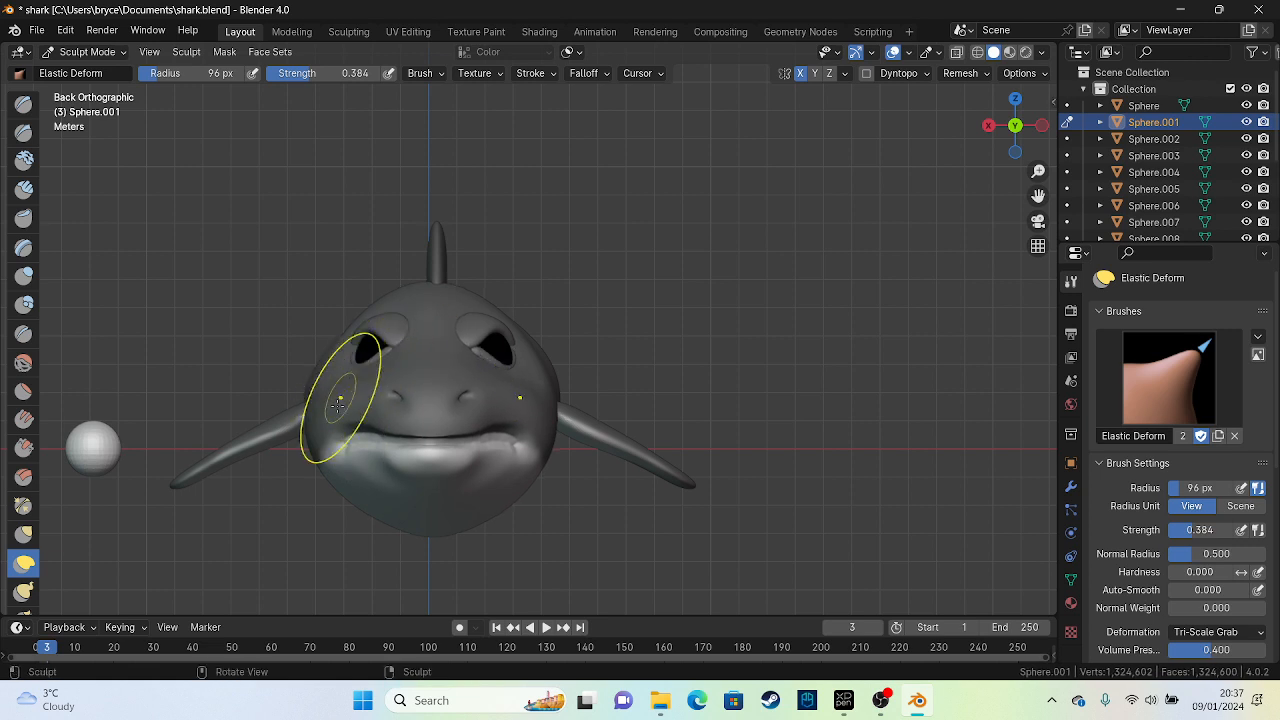
left_click_drag(334, 427, 413, 454)
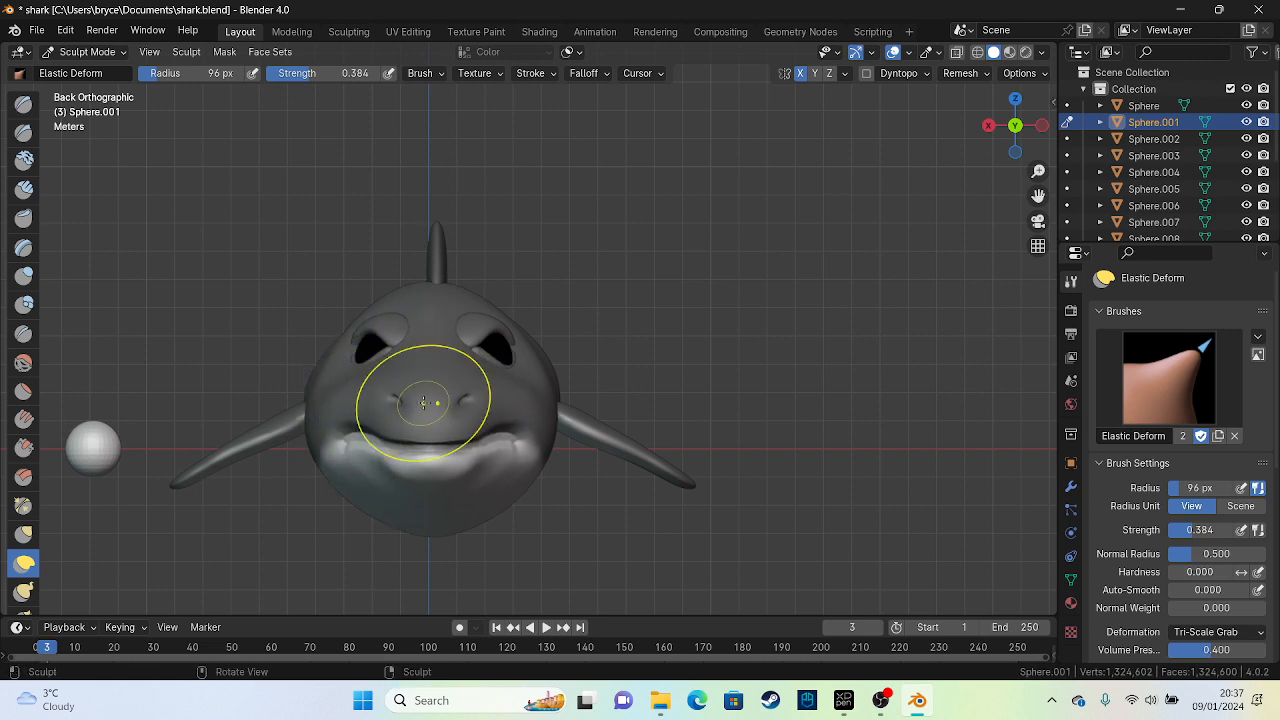
left_click_drag(517, 458, 516, 445)
left_click_drag(494, 379, 498, 395)
left_click_drag(519, 459, 521, 440)
mouse_move(498, 484)
left_mouse_down()
mouse_move(515, 446)
mouse_move(540, 445)
left_mouse_up()
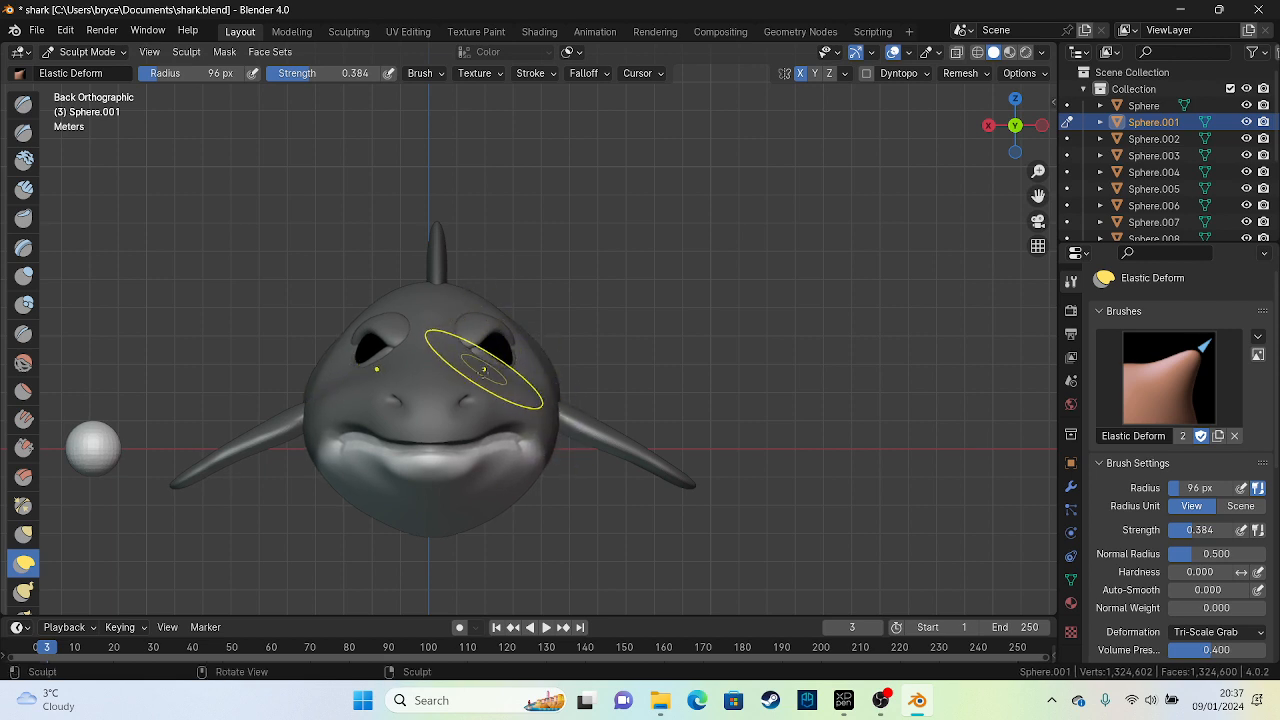
Adjust the head contour around the eyes and brow, and pull the lower sides of the jaw inward
left_click_drag(483, 370, 438, 381)
left_click_drag(364, 393, 368, 400)
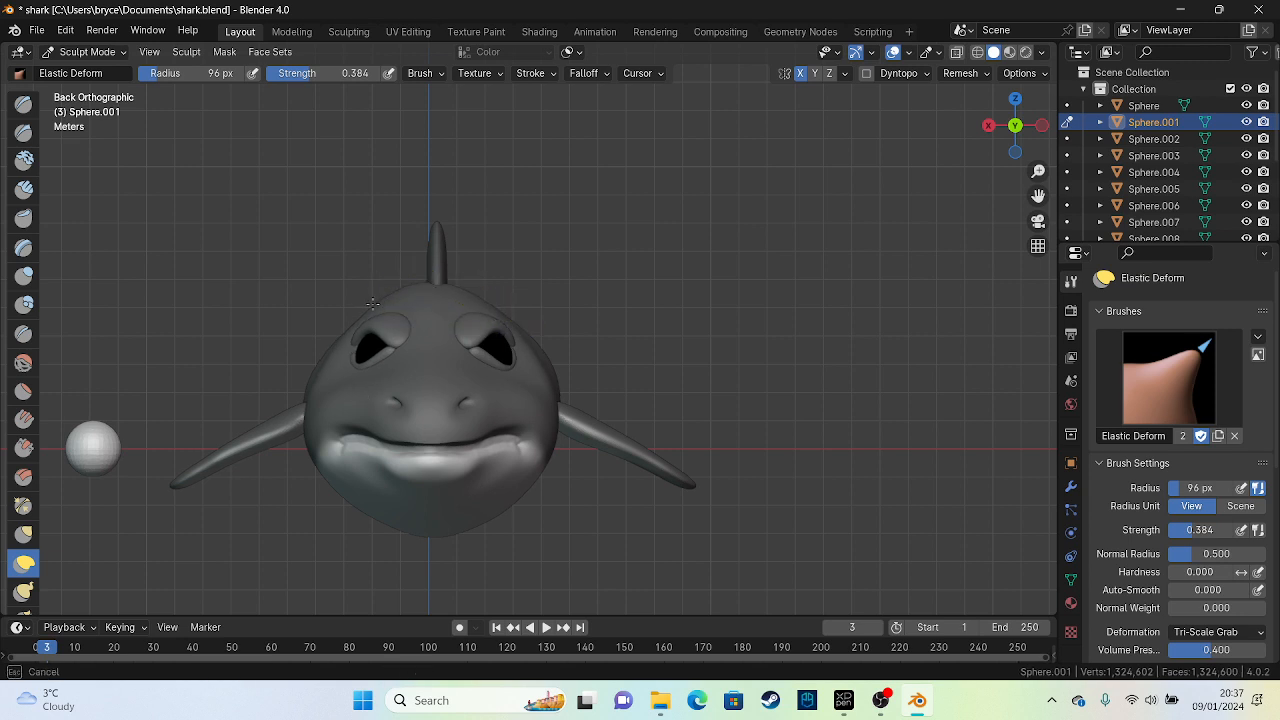
left_click_drag(372, 303, 405, 292)
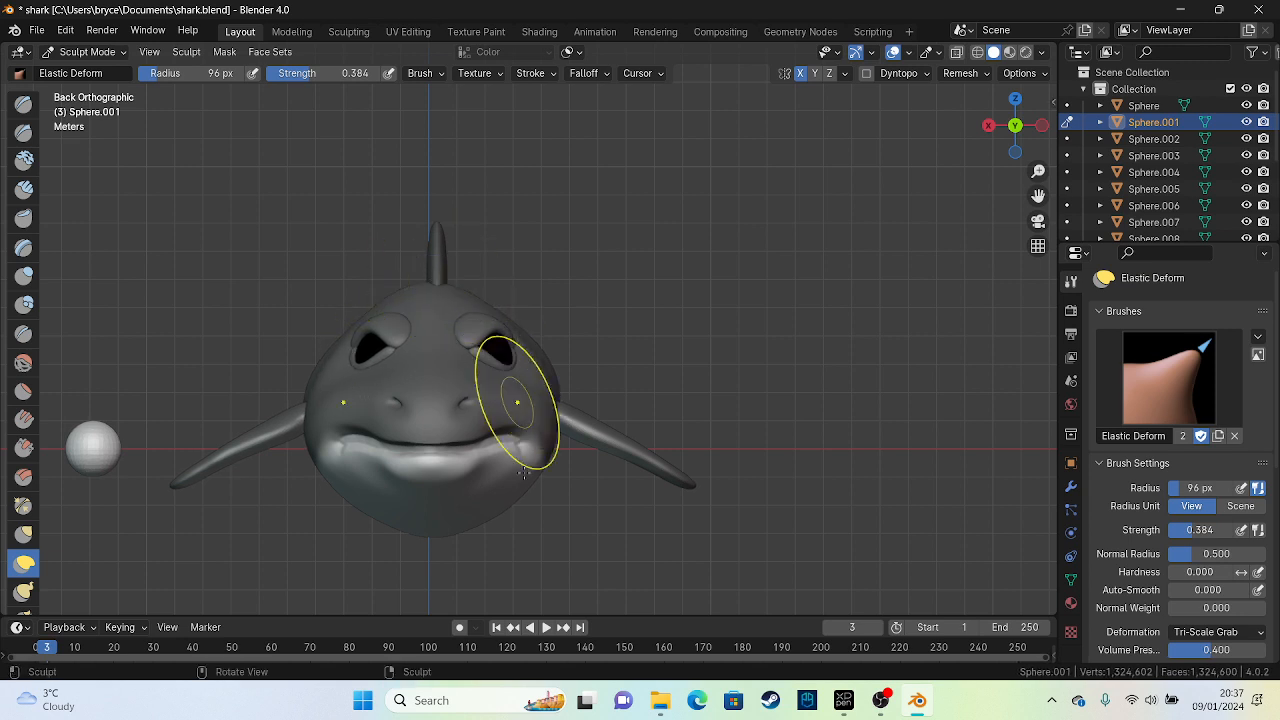
mouse_move(507, 505)
left_mouse_down()
mouse_move(468, 490)
mouse_move(475, 505)
left_mouse_up()
left_click_drag(490, 522, 481, 517)
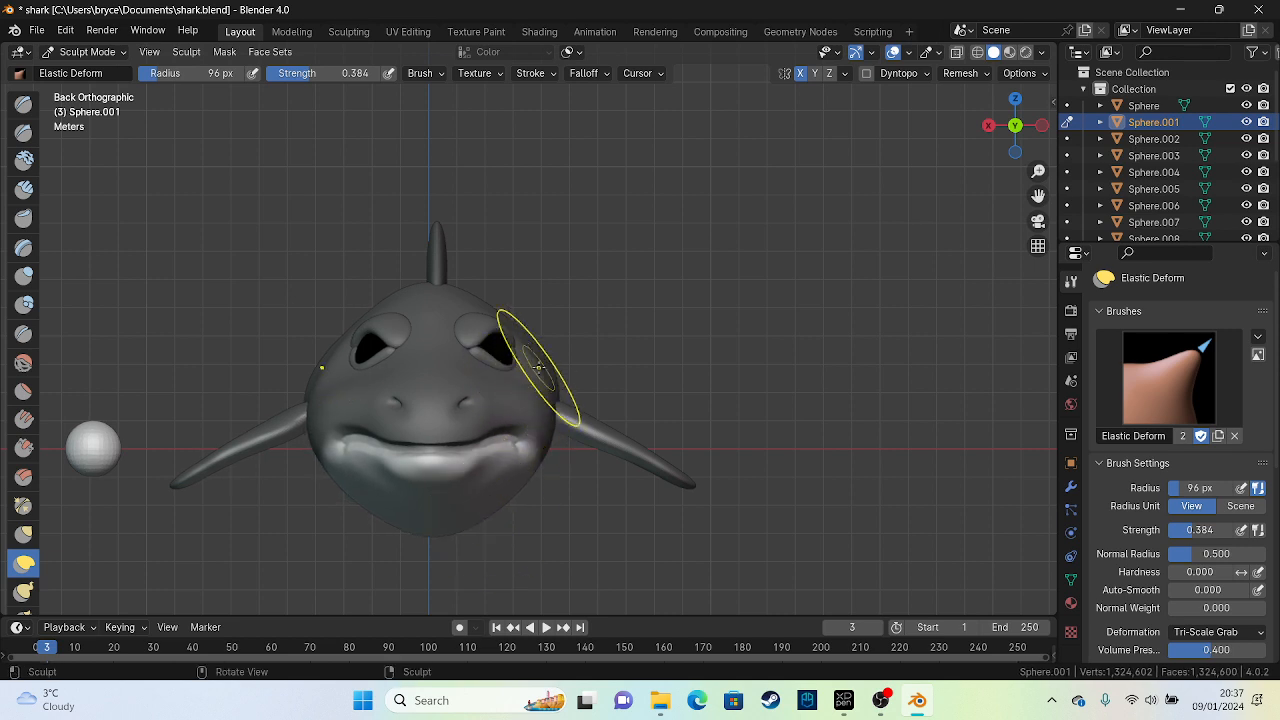
Reshape the snout and the tip of the lower jaw in side profile with Elastic Deform, undoing unwanted strokes
middle_click_drag(589, 286, 520, 371)
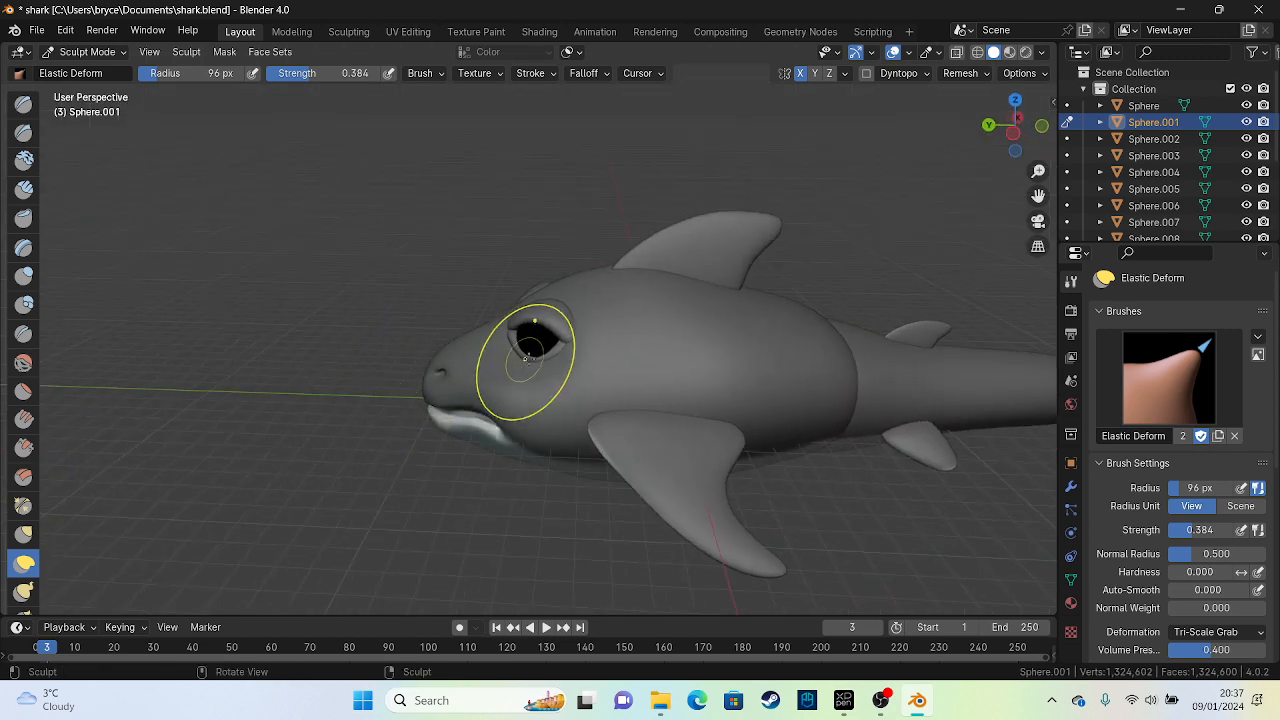
middle_click_drag(603, 380, 545, 384, "alt")
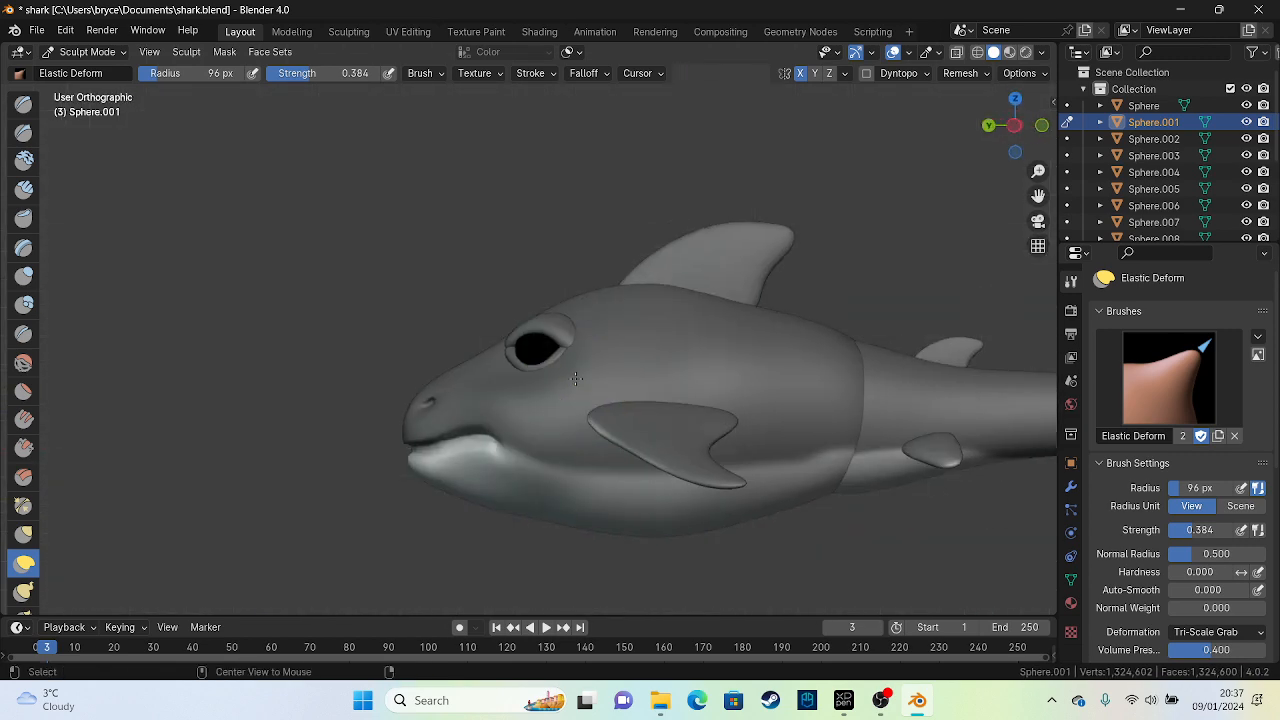
scroll(440, 387, "up", 3)
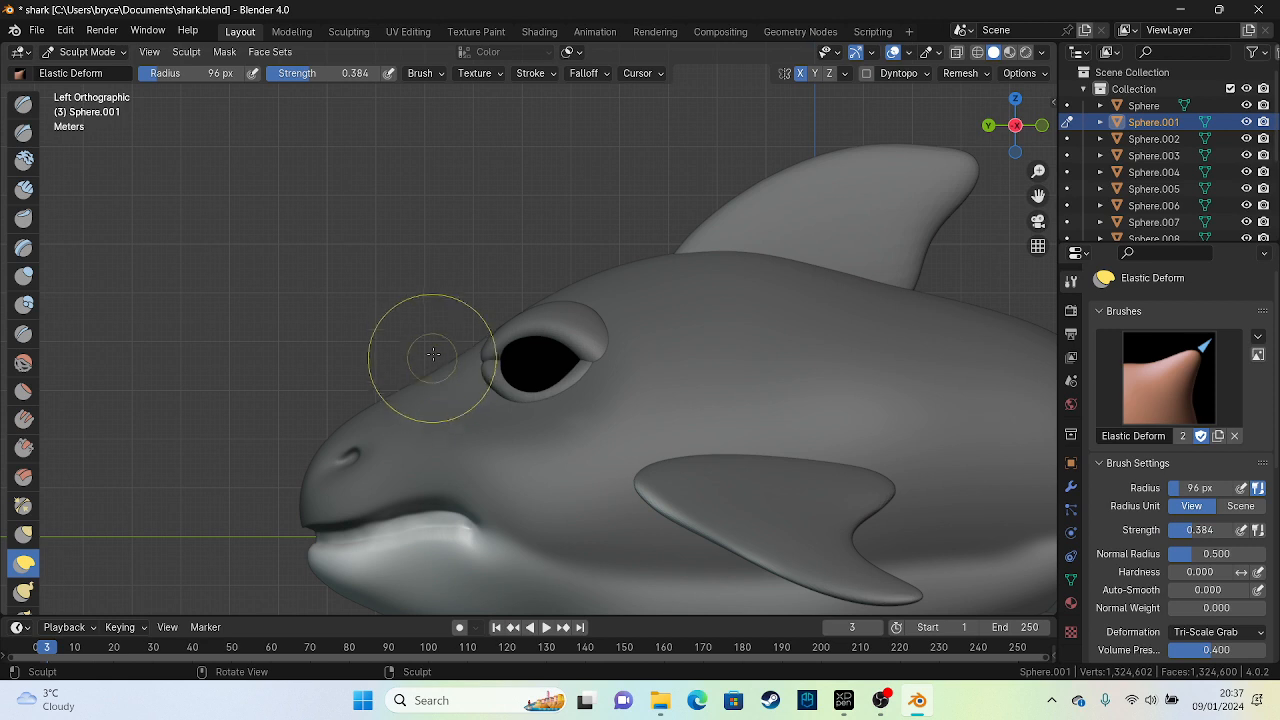
scroll(433, 352, "down", 2)
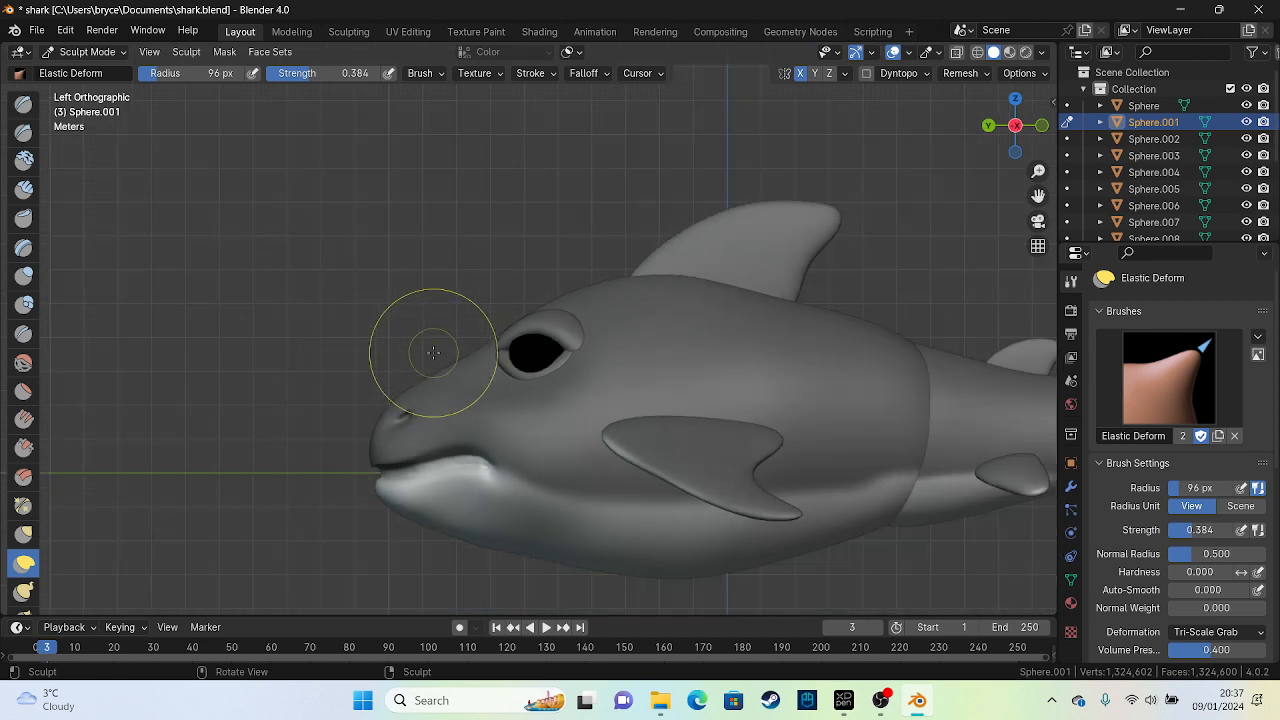
mouse_move(411, 411)
left_mouse_down()
mouse_move(411, 376)
mouse_move(463, 321)
left_mouse_up()
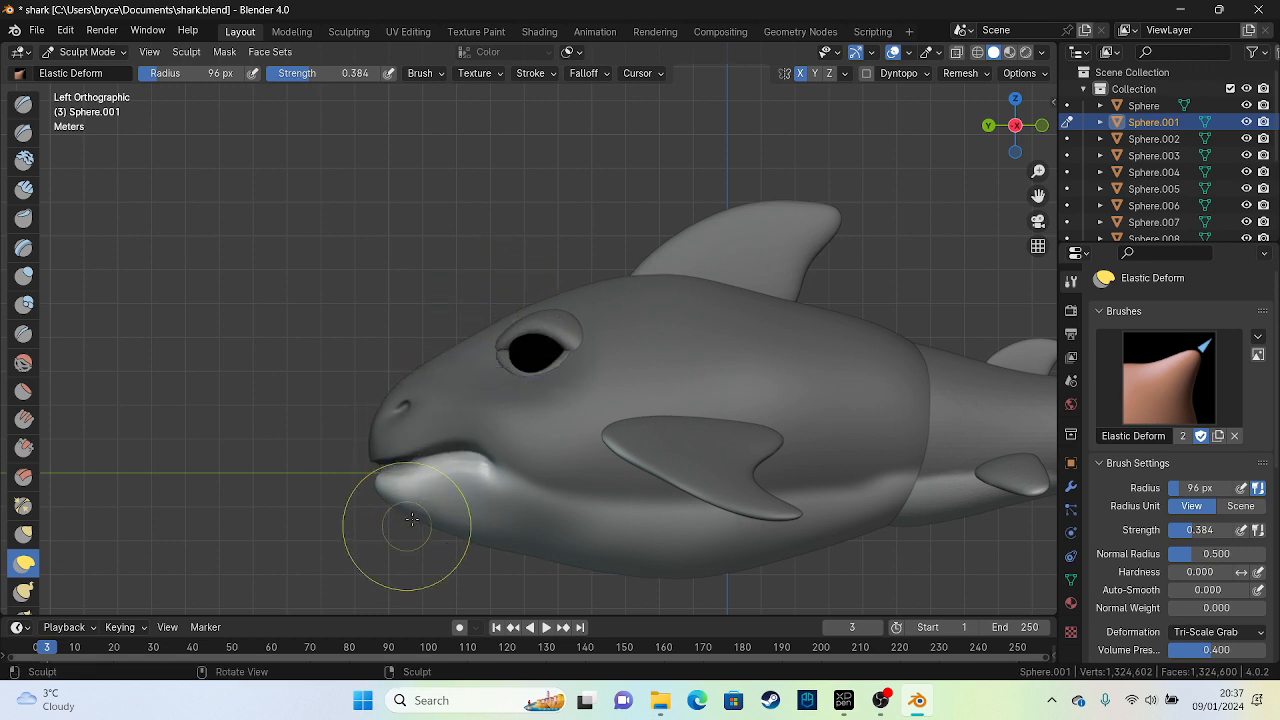
left_click_drag(410, 520, 410, 484)
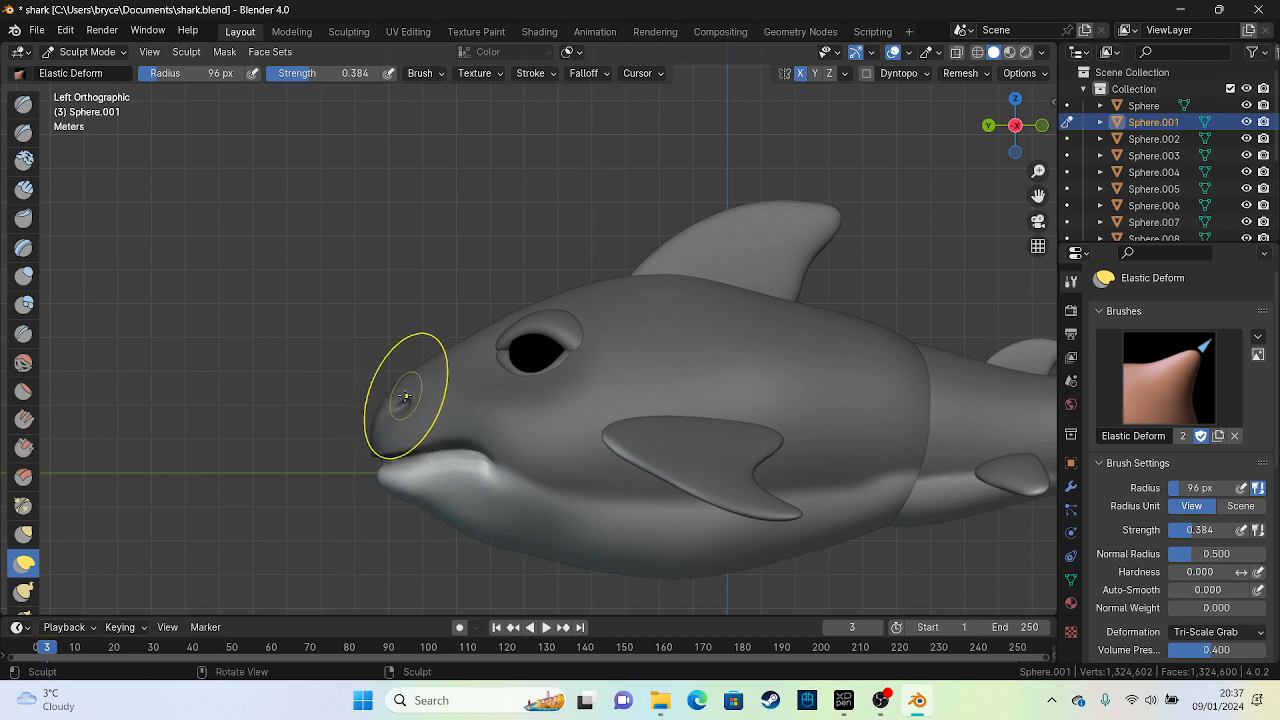
left_click_drag(400, 399, 410, 381)
key("ctrl+z")
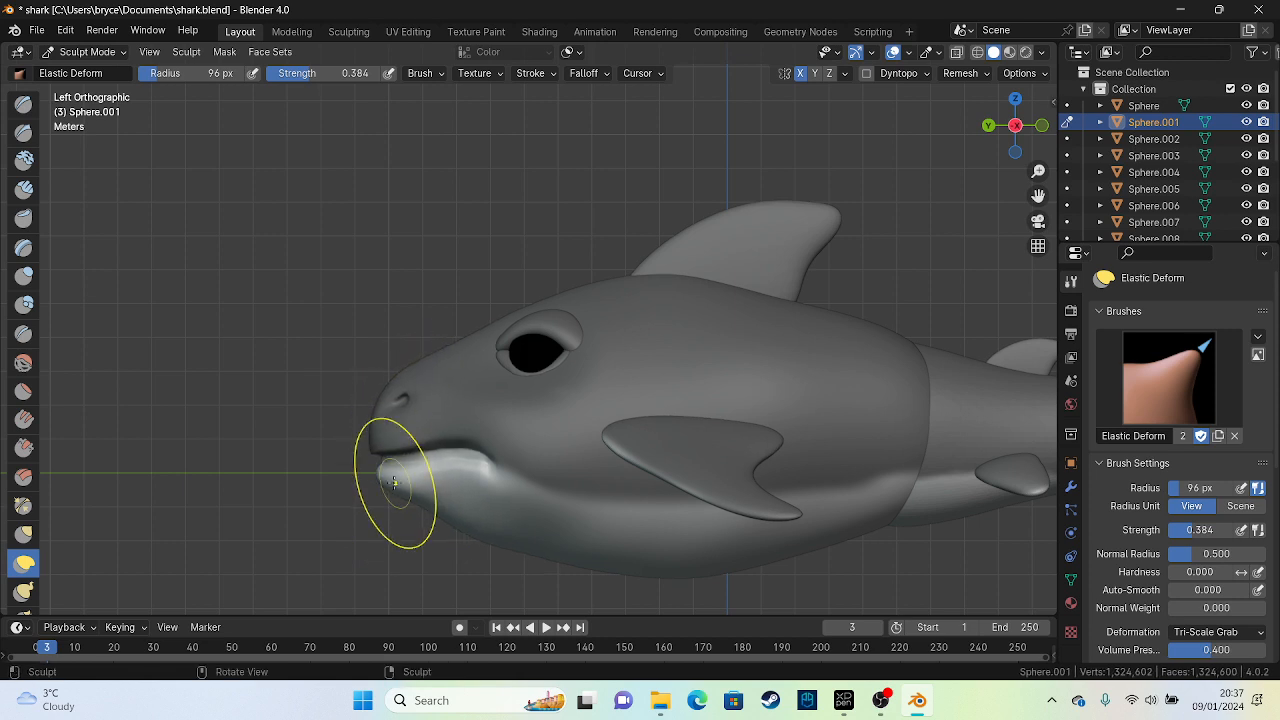
key("ctrl+z")
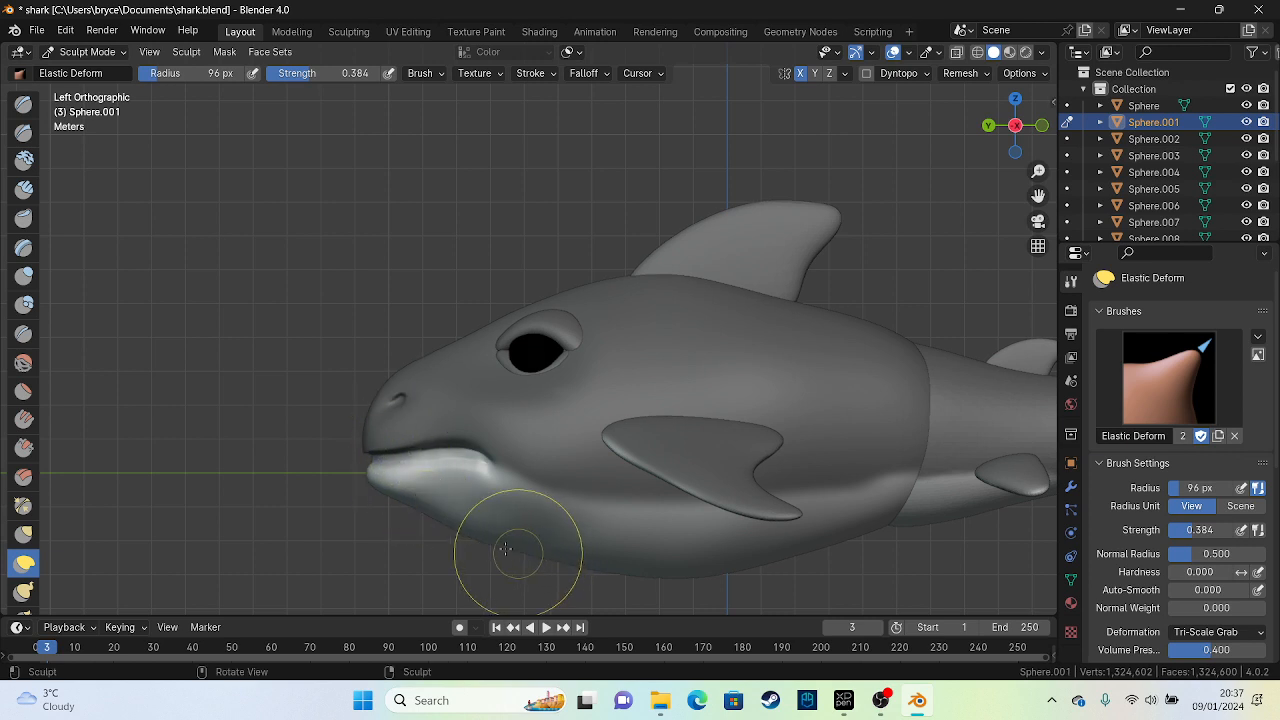
Contour the throat under the jaw and raise the forehead profile above the eye in the side view
mouse_move(457, 528)
left_mouse_down()
mouse_move(475, 491)
mouse_move(505, 561)
left_mouse_up()
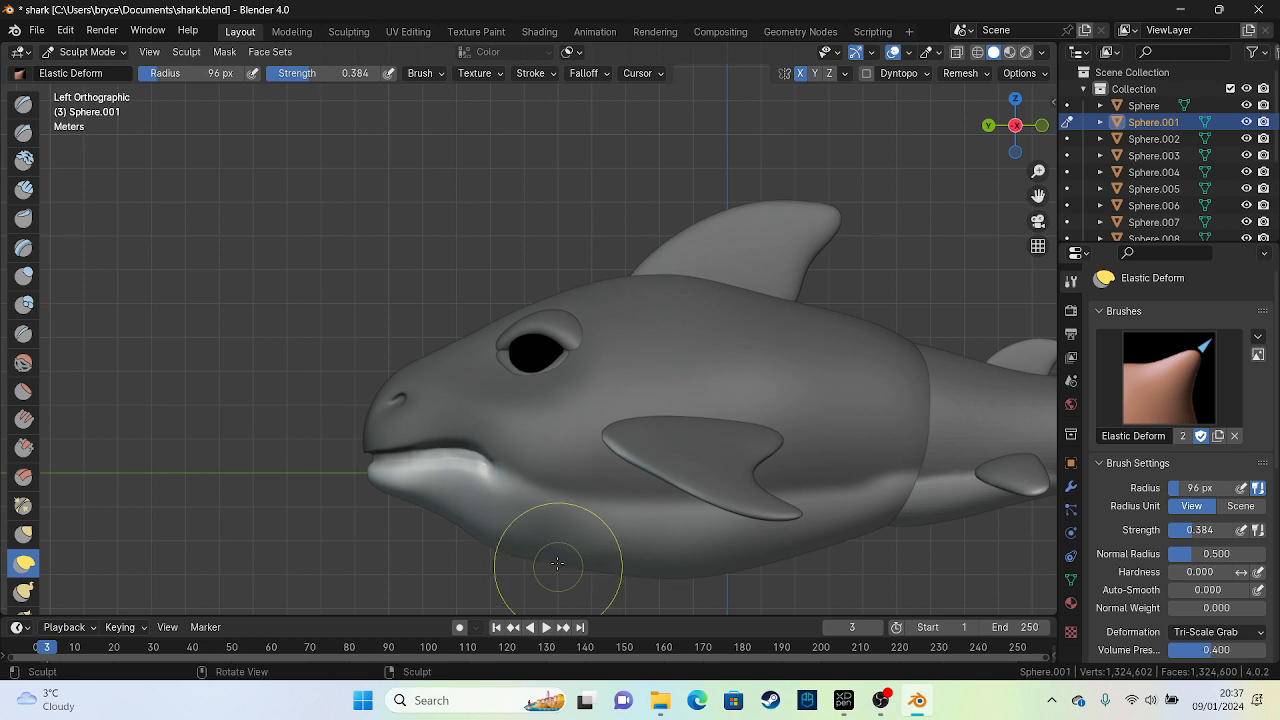
left_click_drag(591, 381, 577, 310)
mouse_move(558, 368)
left_mouse_down()
mouse_move(511, 287)
mouse_move(591, 262)
left_mouse_up()
mouse_move(524, 292)
left_mouse_down()
mouse_move(484, 322)
mouse_move(437, 308)
mouse_move(426, 328)
left_mouse_up()
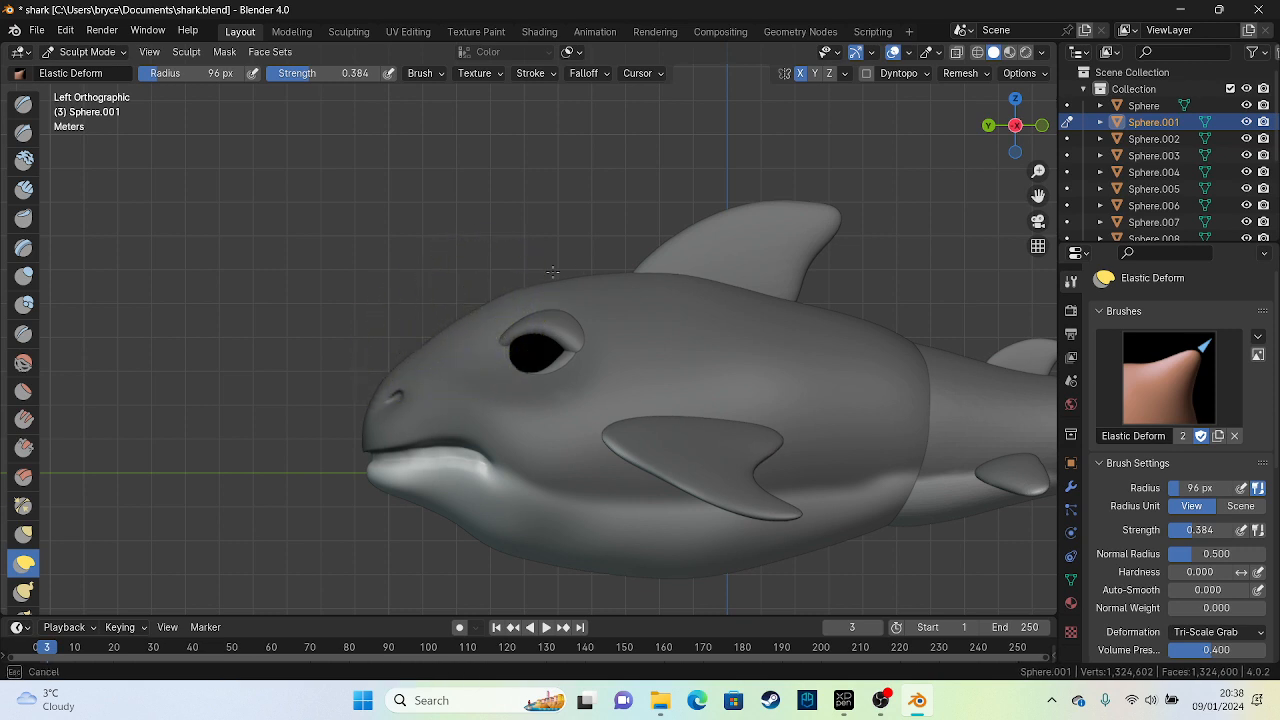
Stretch the mouth corner back toward the side fin and pull the snout and lower lip tips forward
left_click_drag(500, 478, 552, 484)
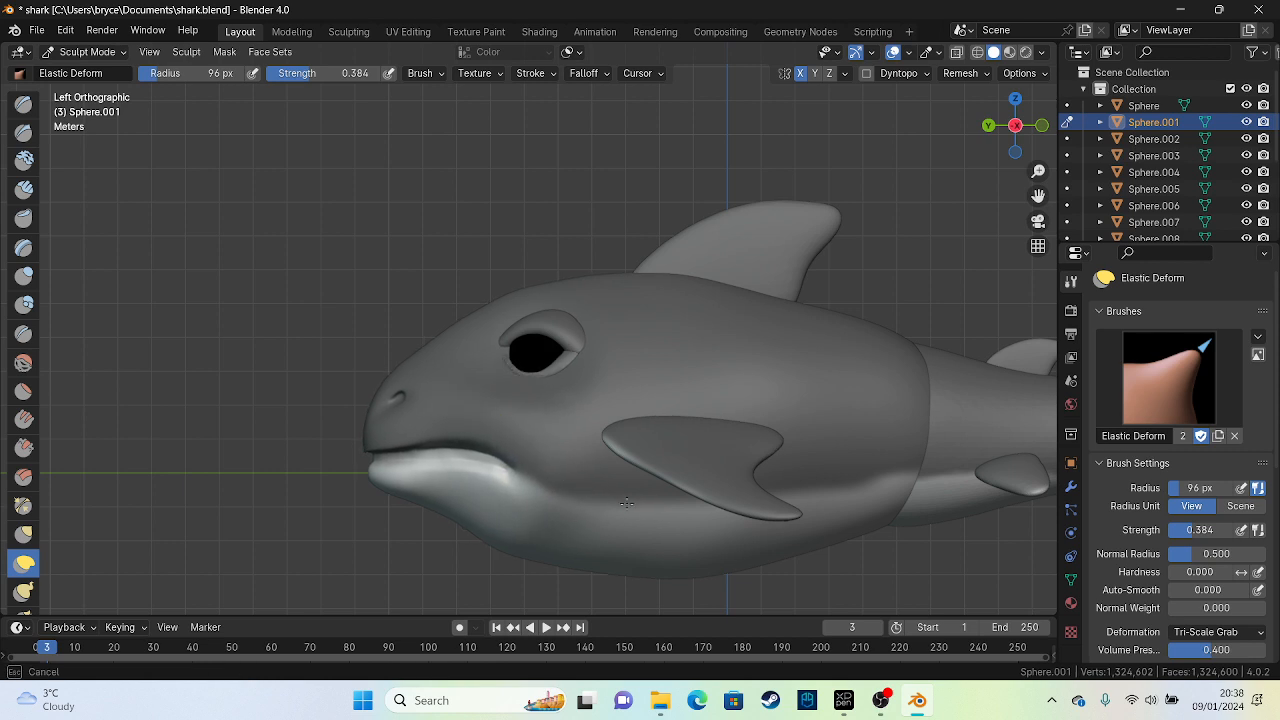
left_click_drag(636, 509, 636, 508)
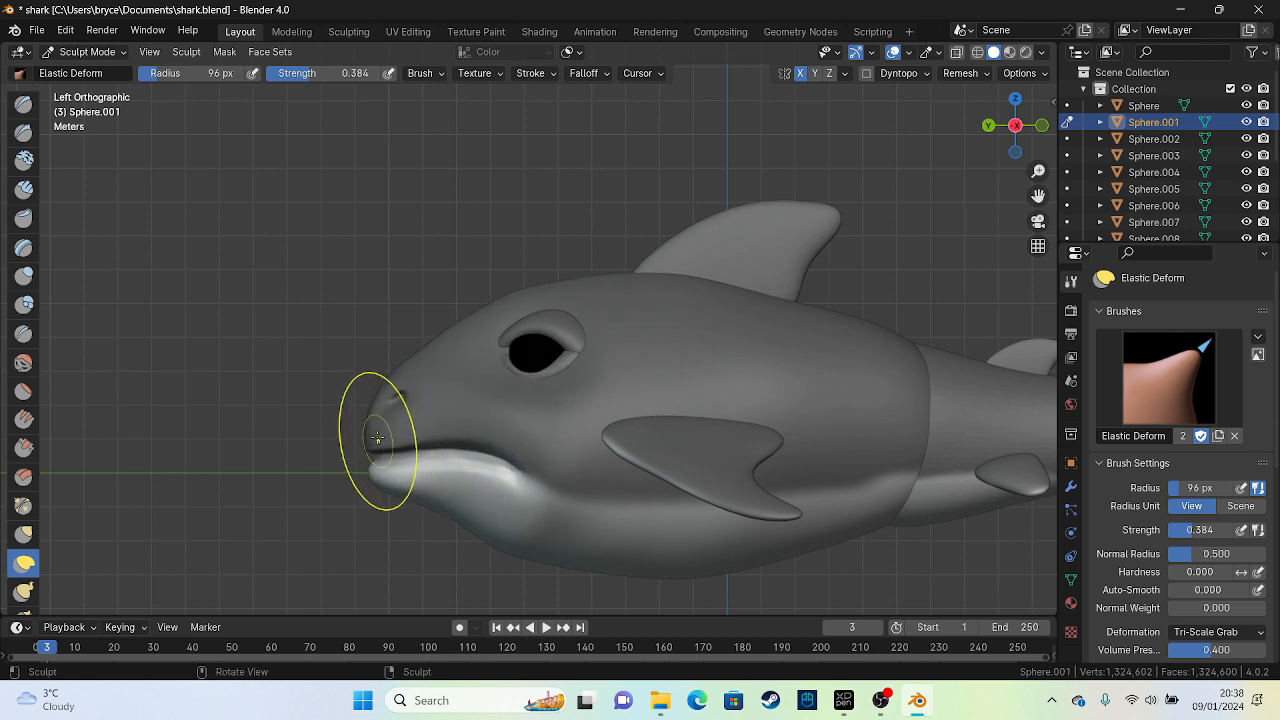
mouse_move(378, 442)
left_mouse_down()
mouse_move(354, 405)
mouse_move(392, 437)
left_mouse_up()
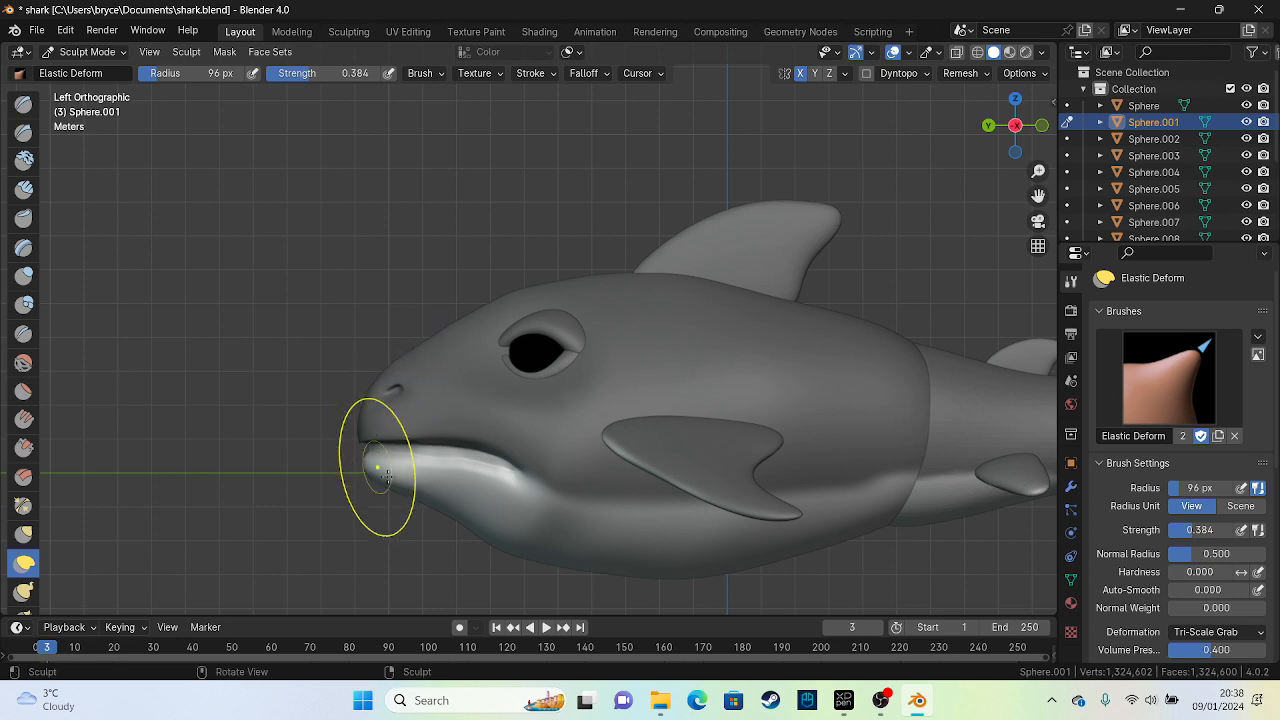
left_click_drag(377, 470, 390, 497)
left_click_drag(361, 441, 348, 442)
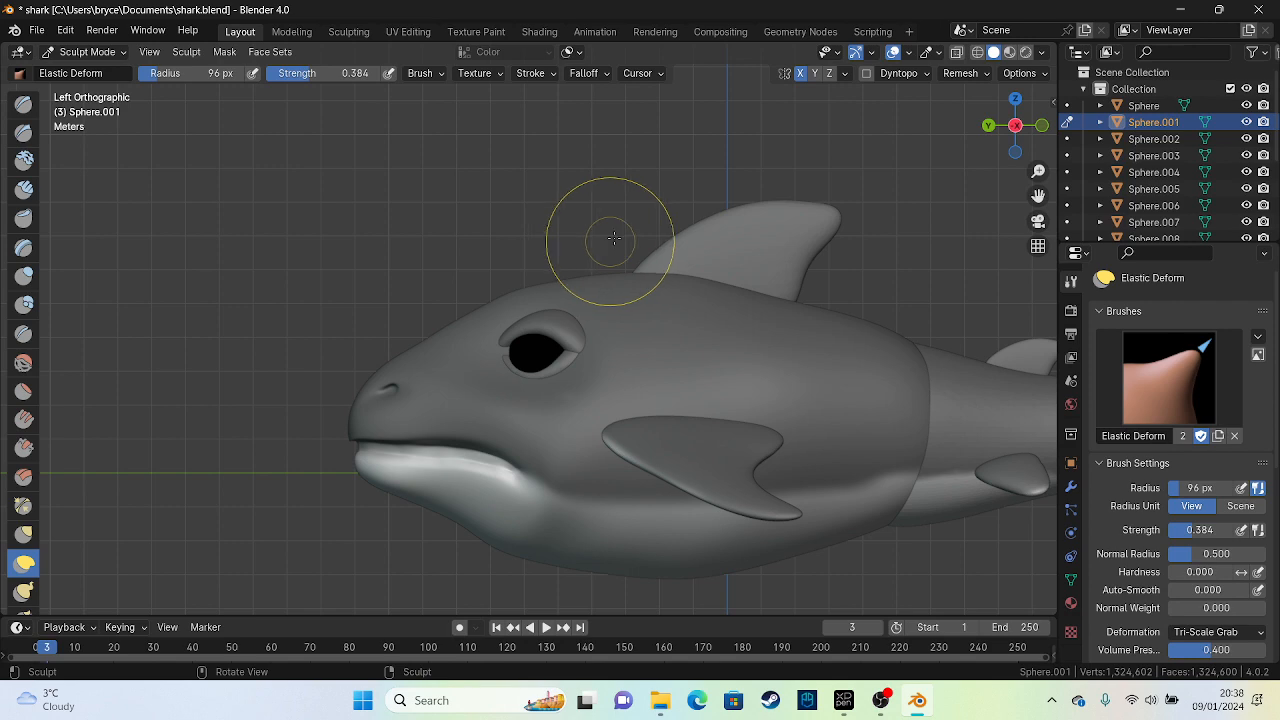
Save the reshaped shark model to its existing shark.blend file
mouse_move(605, 241)
middle_mouse_down()
mouse_move(824, 291)
mouse_move(850, 256)
mouse_move(462, 357)
mouse_move(466, 300)
mouse_move(405, 405)
mouse_move(486, 423)
mouse_move(628, 332)
mouse_move(501, 357)
mouse_move(533, 392)
mouse_move(263, 457)
middle_mouse_up()
key("ctrl+s")
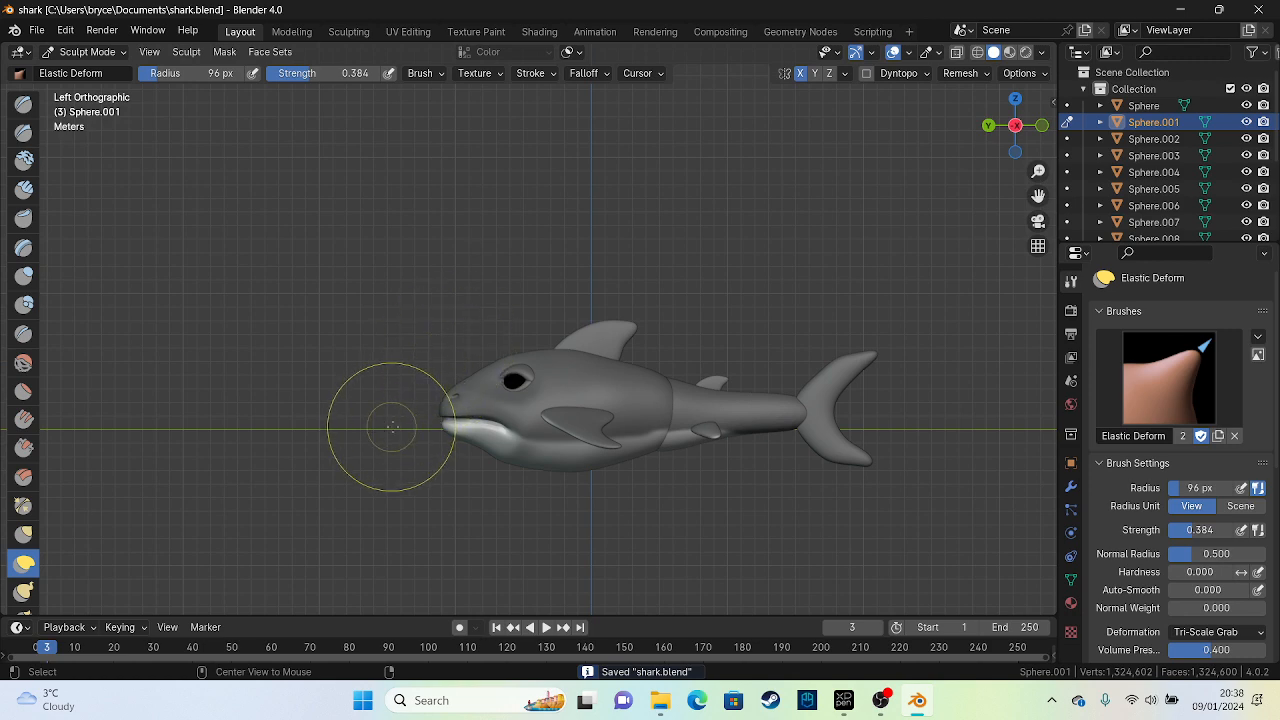
Switch from sculpting the body to sculpting the pectoral fin nearest the loose sphere, going through Object Mode to select it
scroll(586, 414, "up", 5)
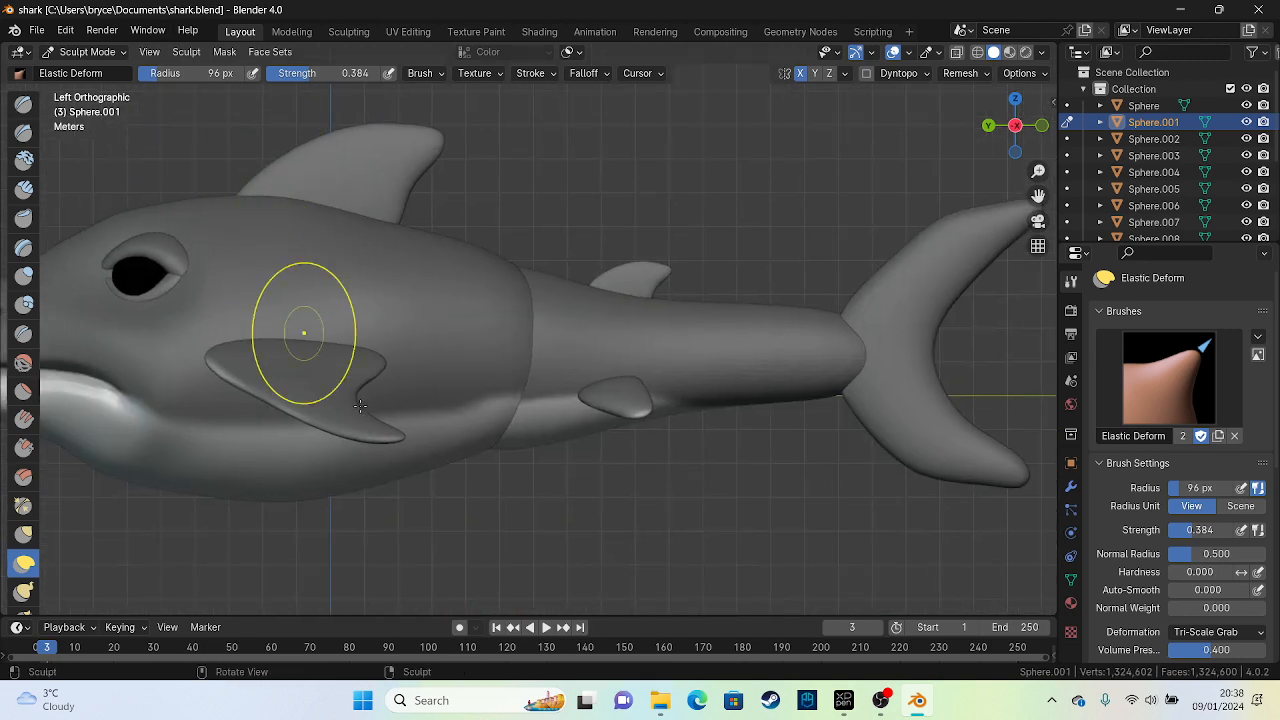
middle_click_drag(306, 429, 400, 414, "alt")
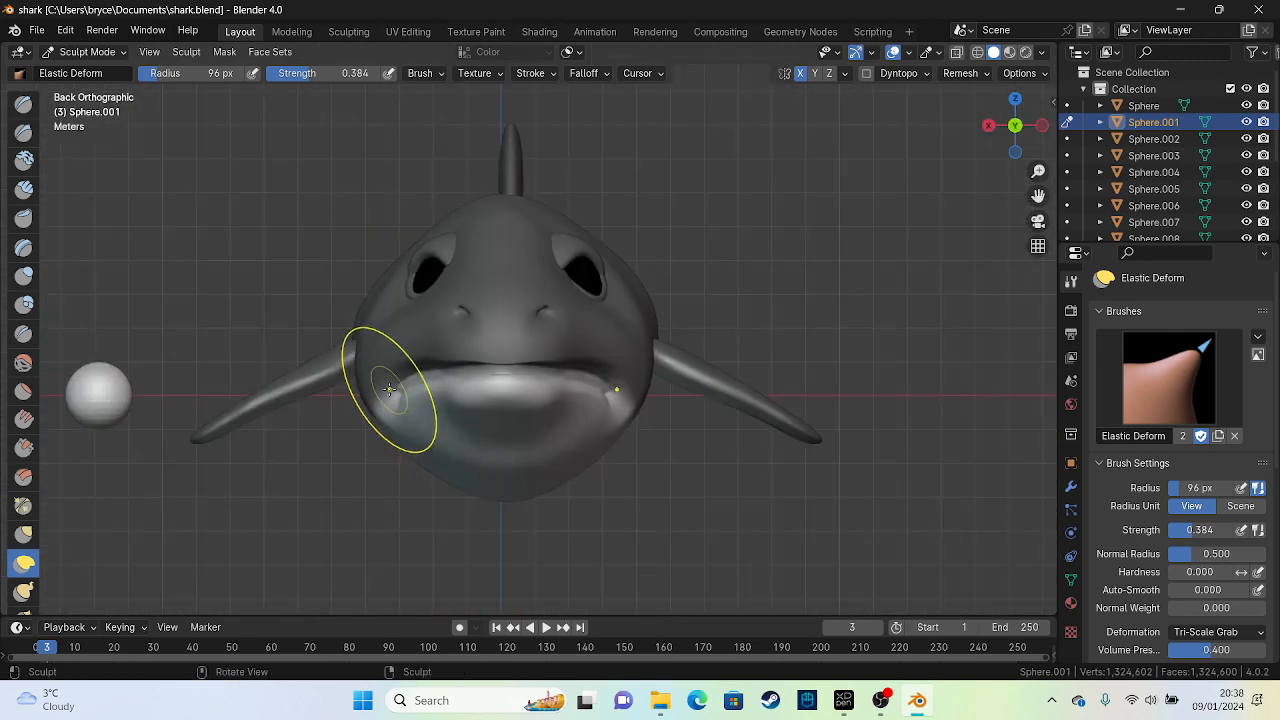
left_click(88, 51)
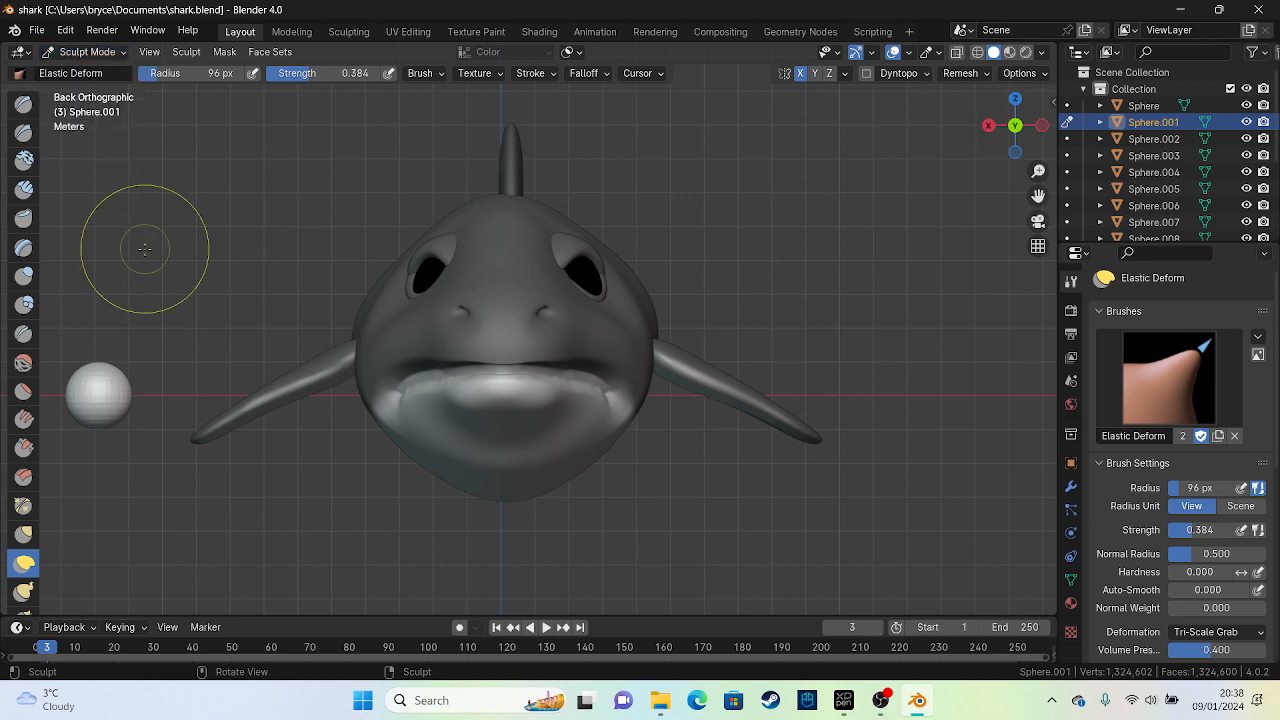
left_click(90, 52)
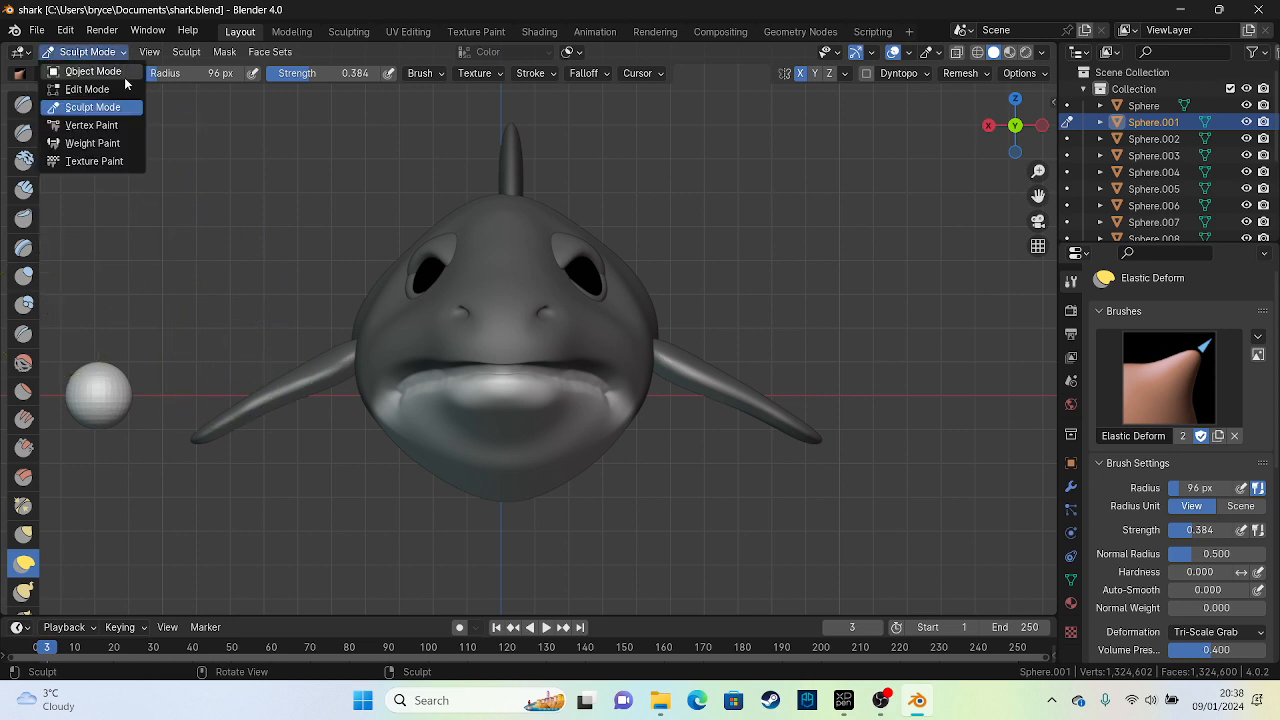
left_click(93, 71)
left_click(322, 378)
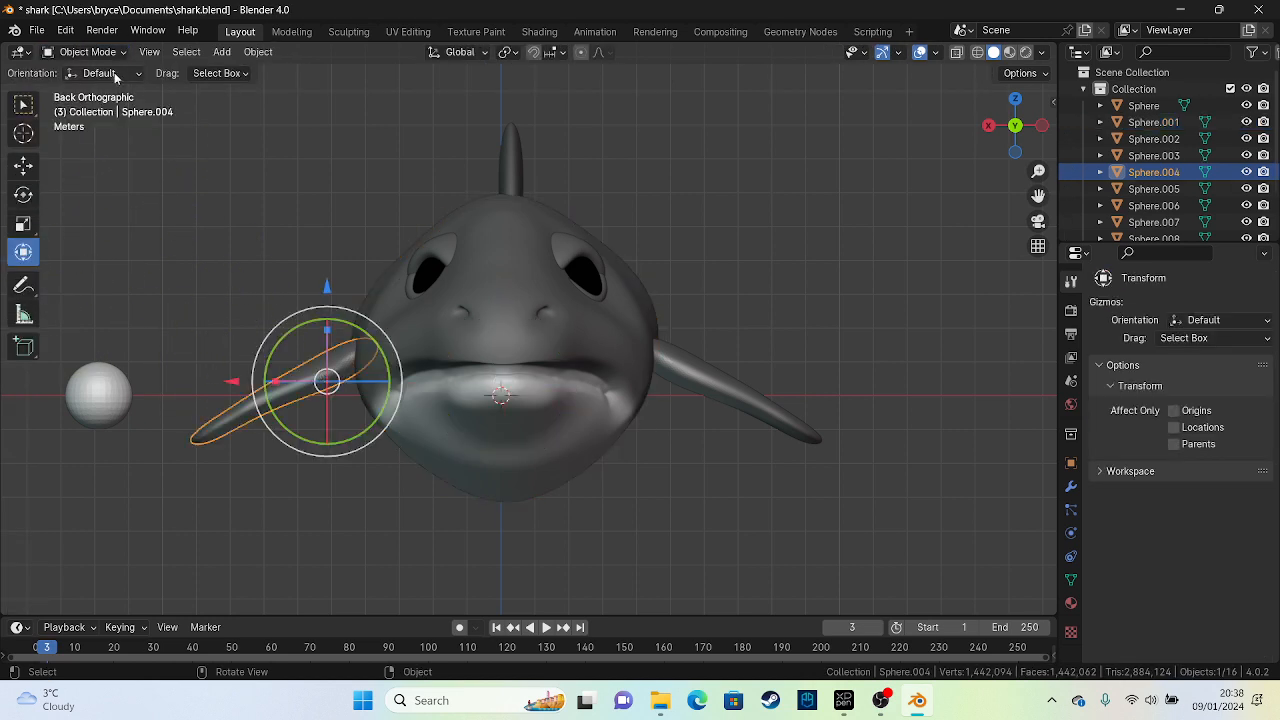
left_click(90, 52)
left_click(93, 107)
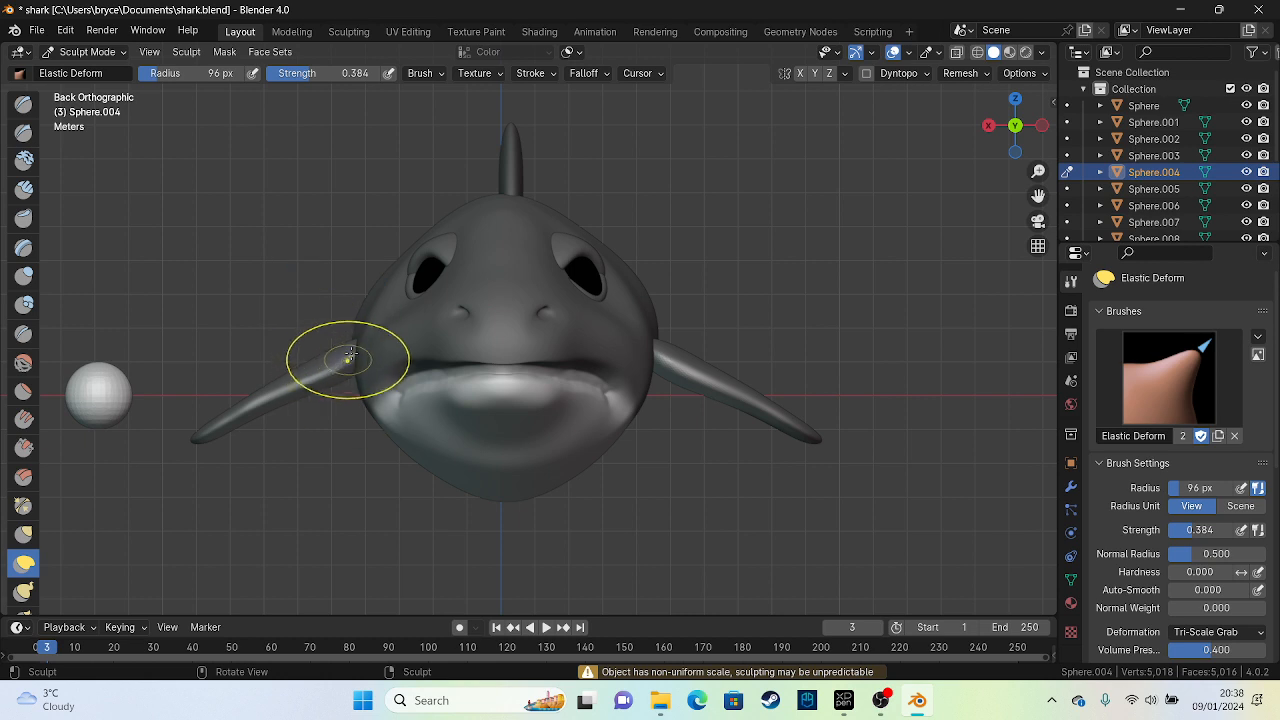
Reshape the pectoral fin's outline with Elastic Deform, adjusting its tip, root and outer edge in the top view
mouse_move(349, 358)
left_mouse_down()
mouse_move(357, 301)
mouse_move(267, 428)
mouse_move(211, 415)
left_mouse_up()
left_click_drag(287, 394, 289, 381)
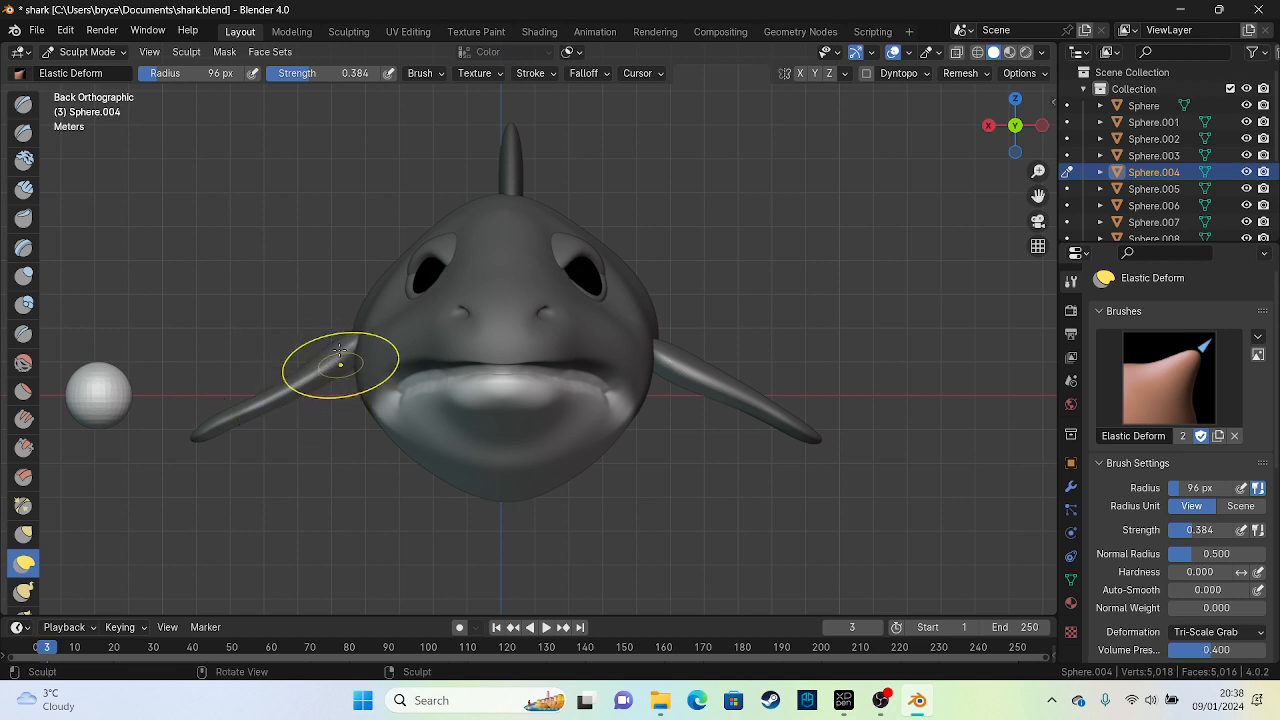
middle_click_drag(325, 284, 282, 392, "alt")
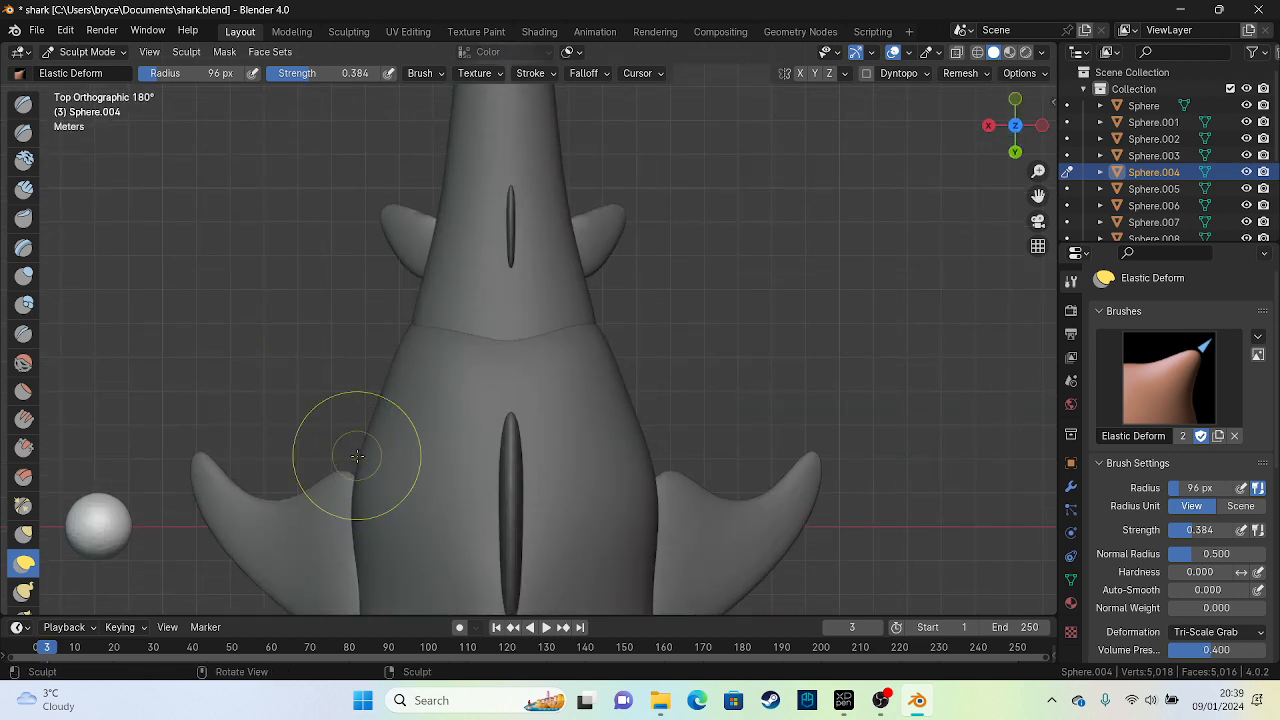
left_click_drag(336, 477, 416, 446)
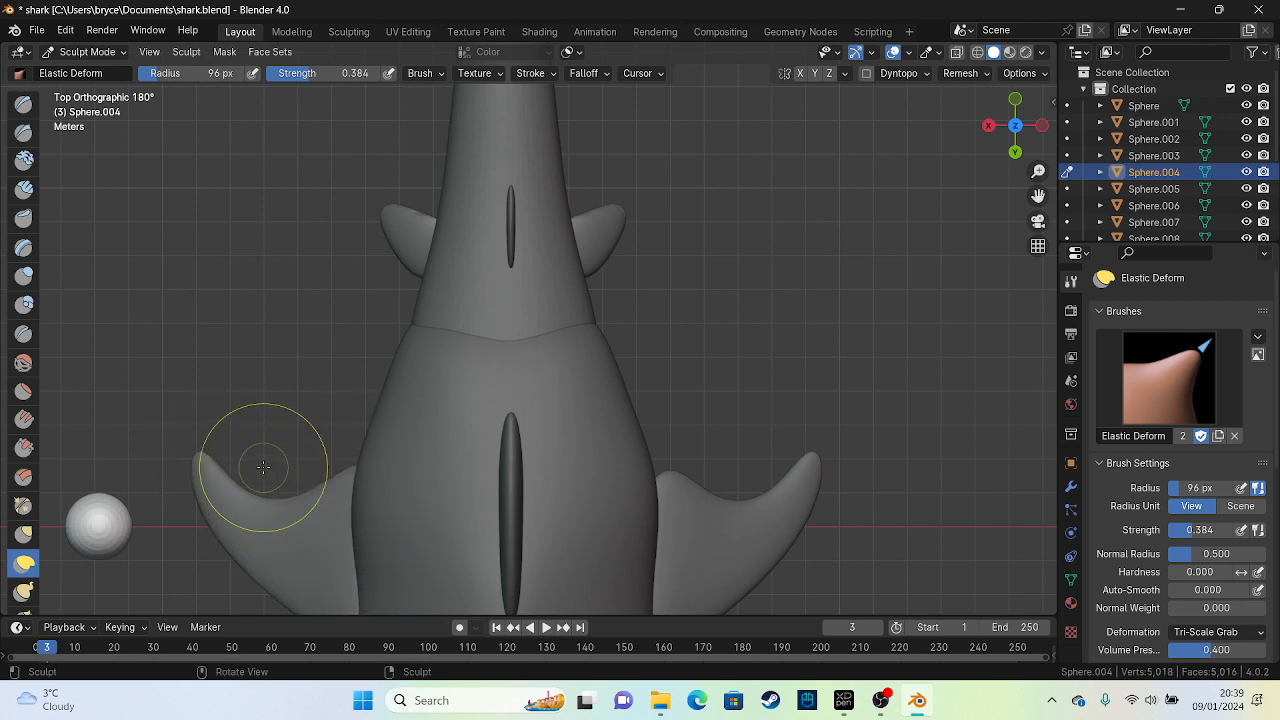
left_click_drag(213, 457, 236, 440)
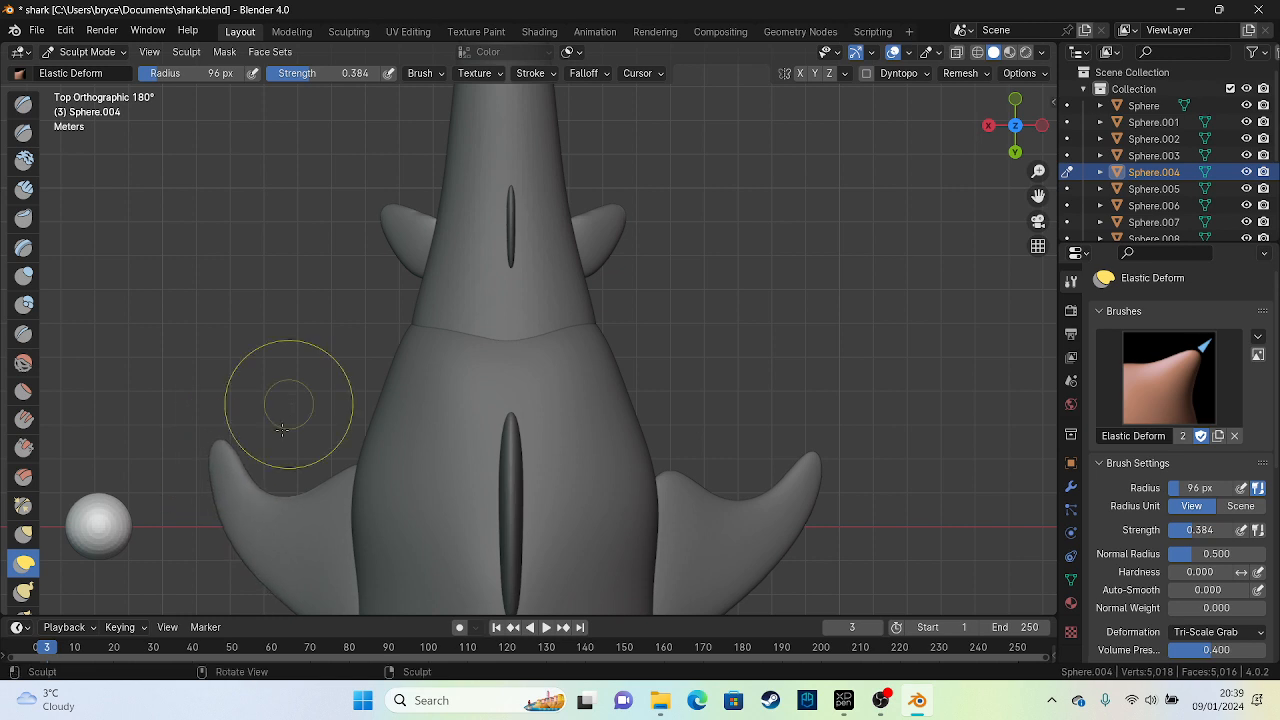
mouse_move(222, 540)
left_mouse_down()
mouse_move(184, 549)
mouse_move(164, 573)
left_mouse_up()
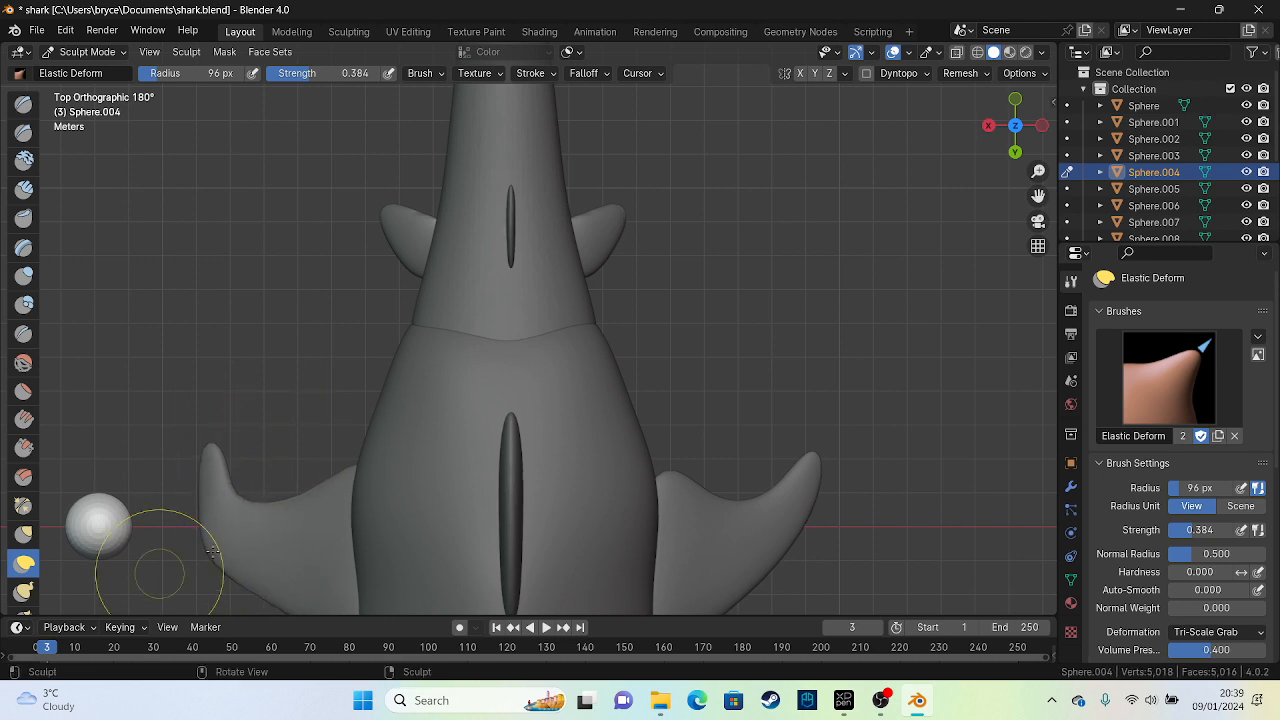
scroll(228, 531, "down", 2)
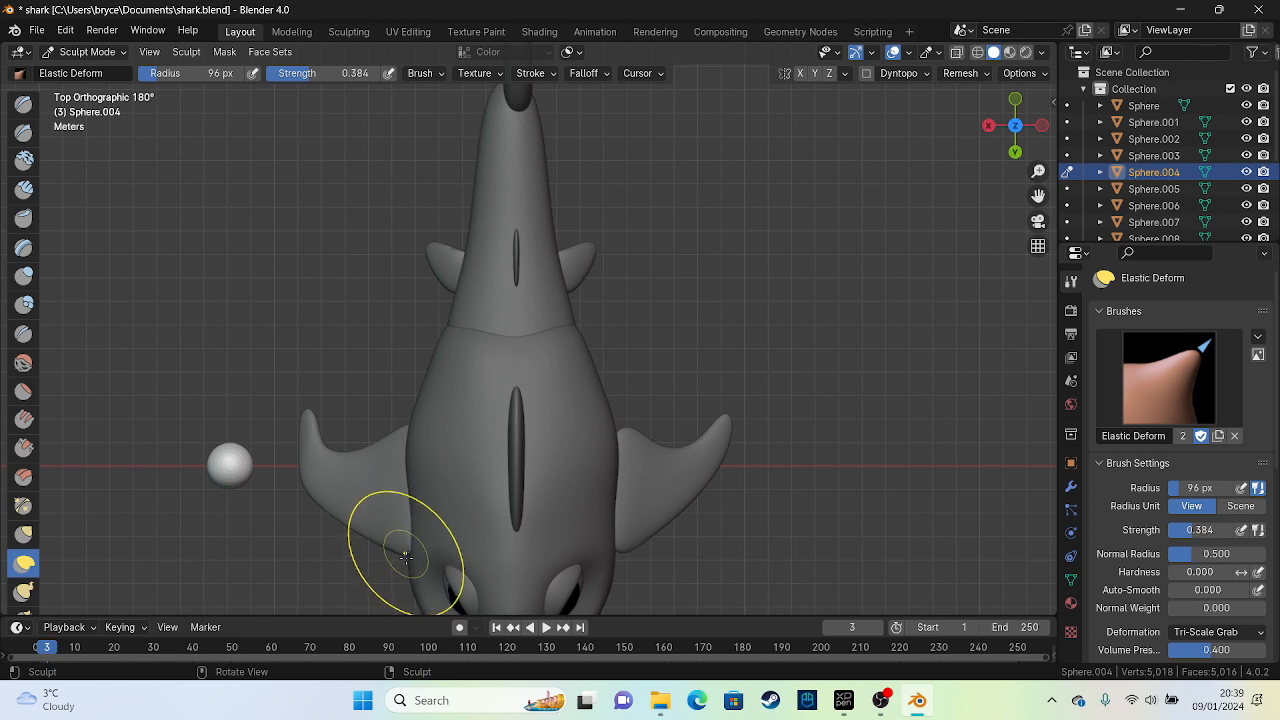
left_click_drag(404, 549, 446, 572)
mouse_move(374, 504)
left_mouse_down()
mouse_move(363, 413)
mouse_move(286, 426)
left_mouse_up()
Return to Object Mode and delete the old pectoral fin on the opposite side of the body
left_click(87, 51)
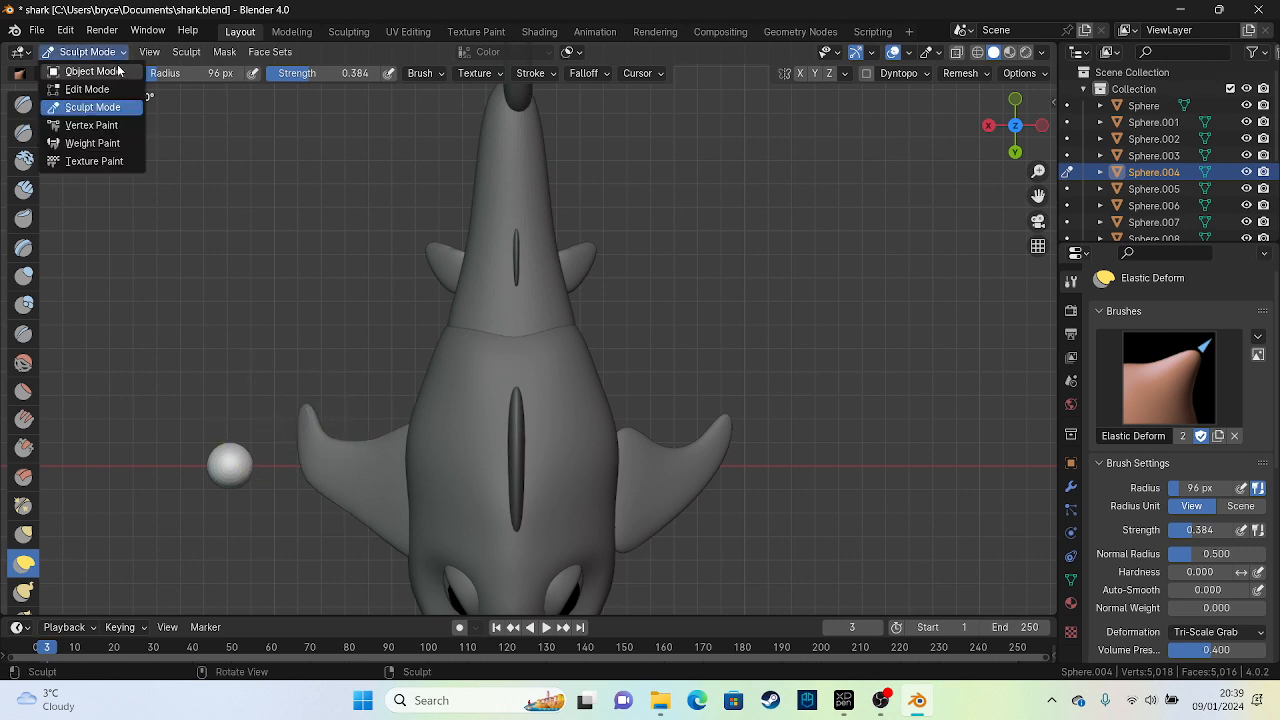
left_click(85, 63)
left_click(680, 467)
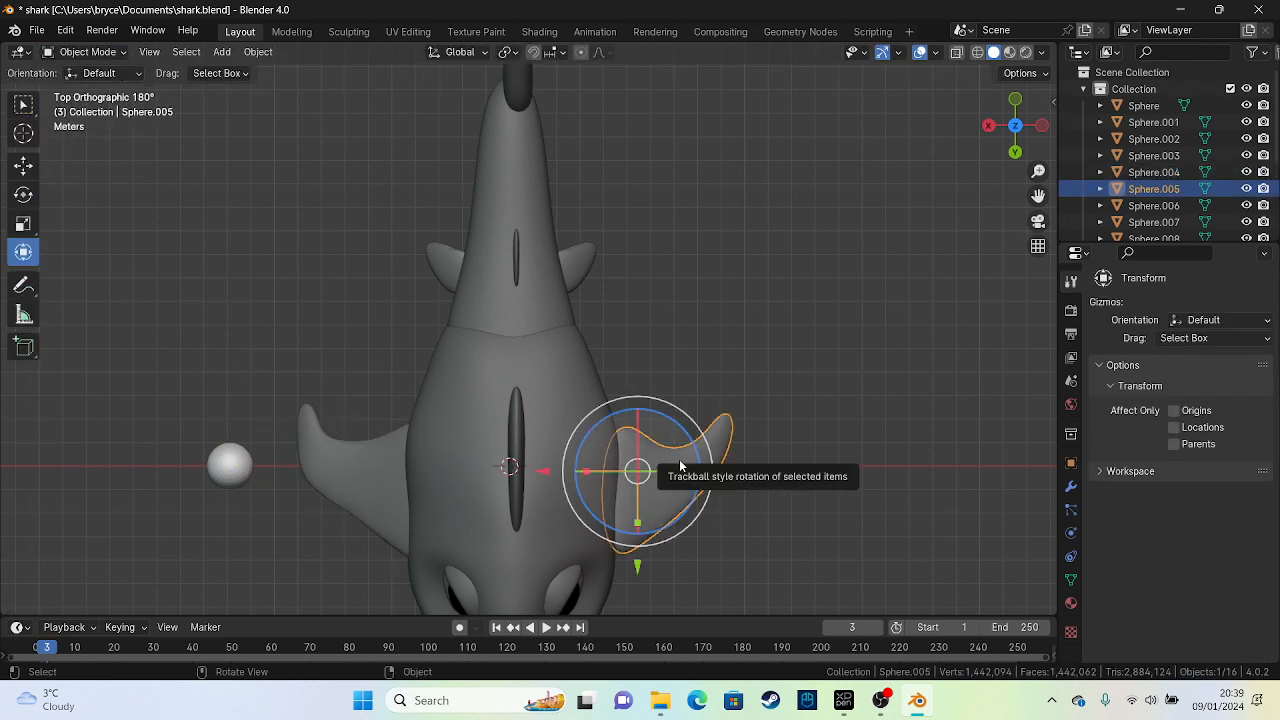
key("Delete")
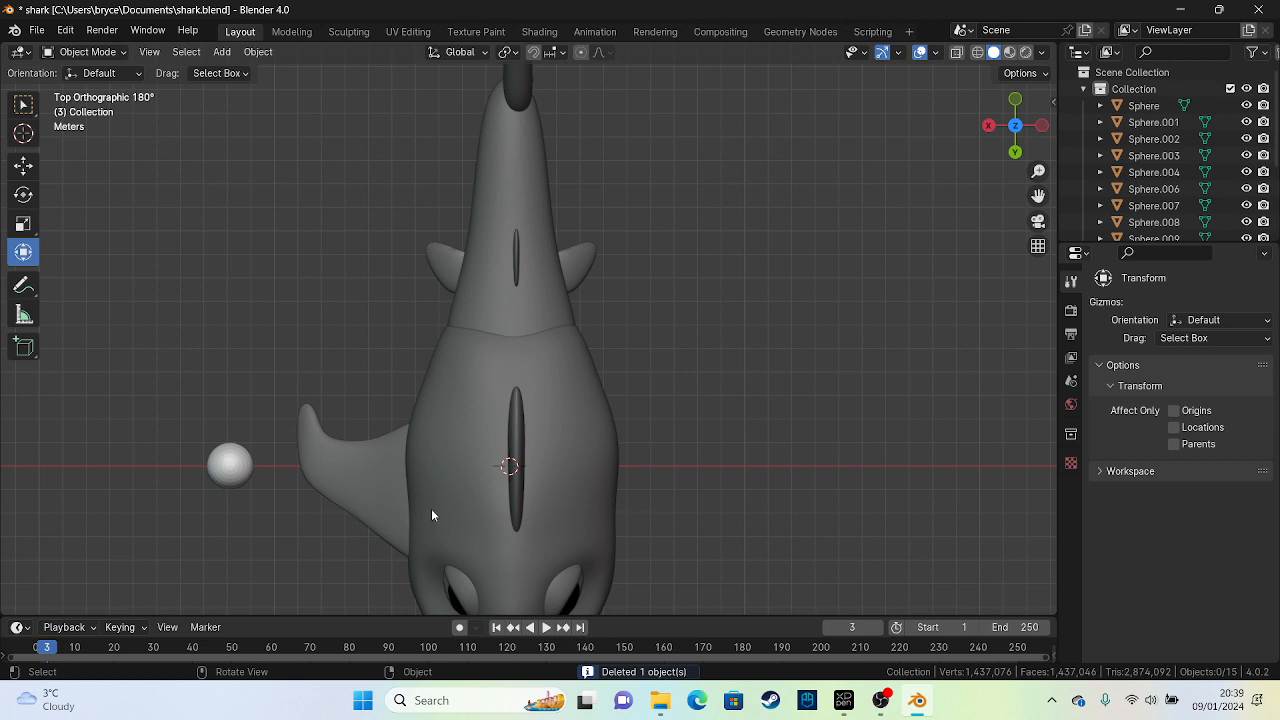
Copy and paste the reshaped pectoral fin, mirror the copy, and move it along X to the opposite side of the body
left_click(389, 484)
key("ctrl+v")
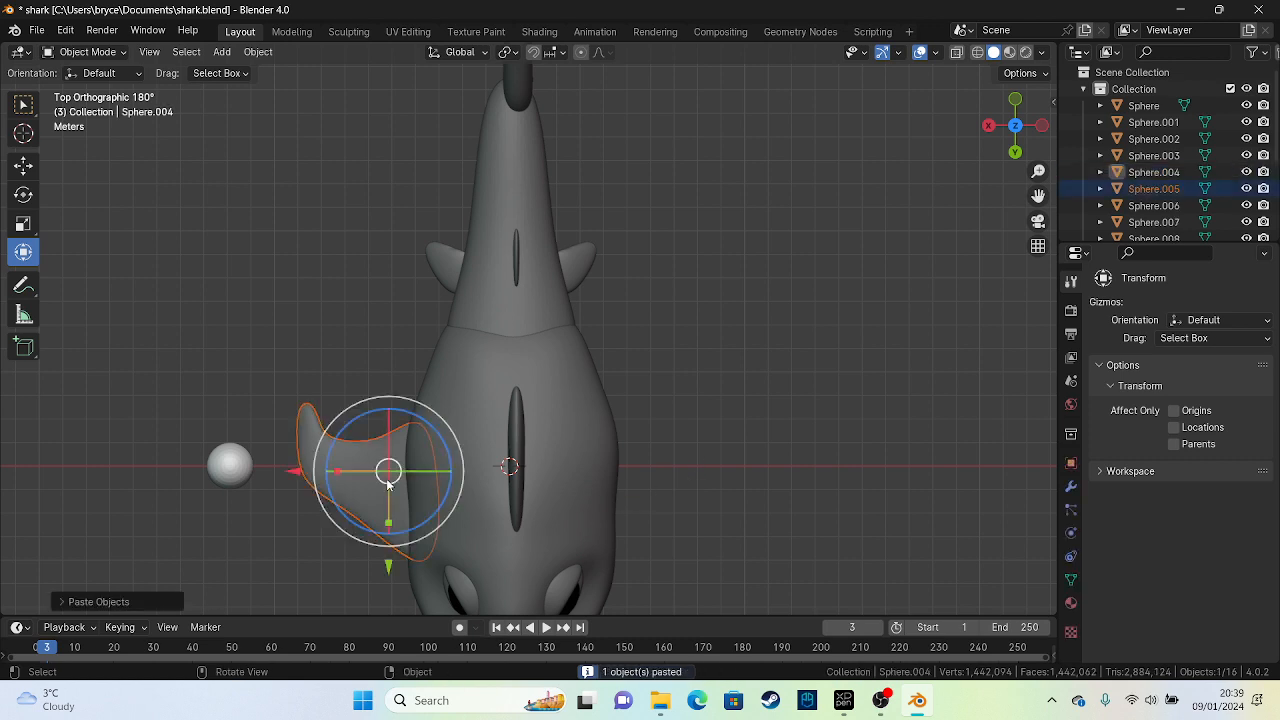
right_click(389, 484)
left_click(467, 508)
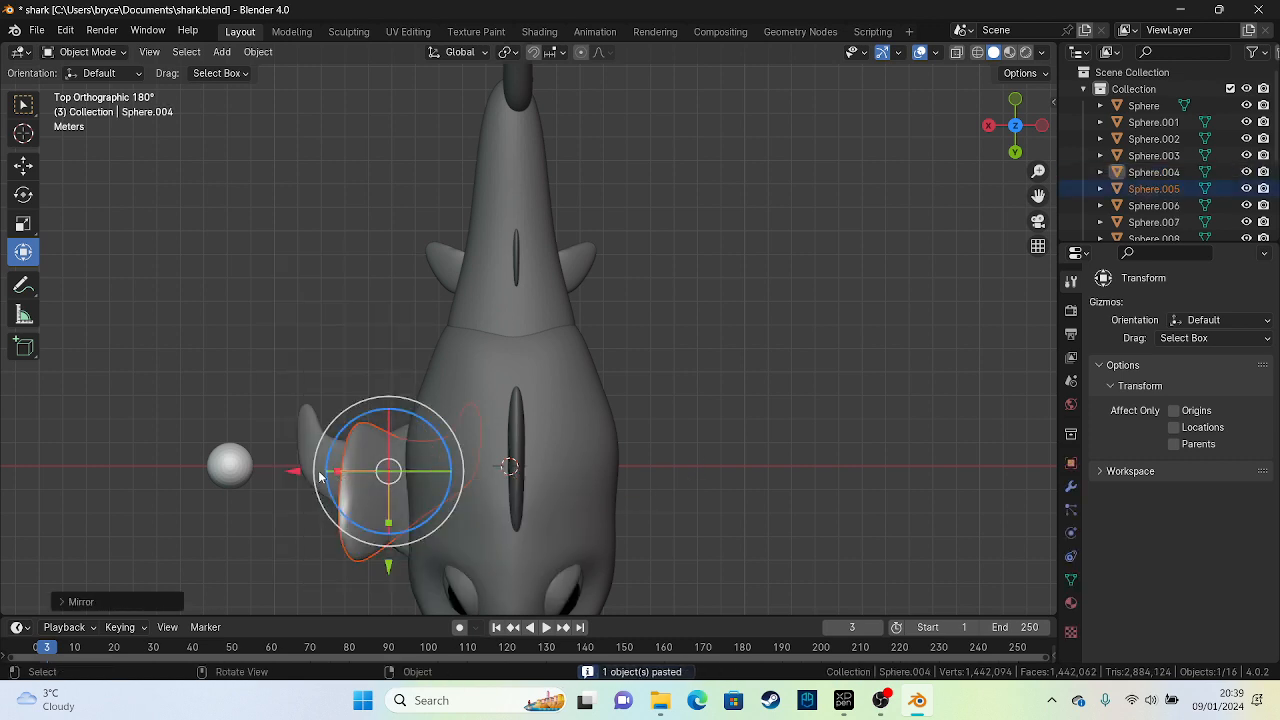
key("g")
key("x")
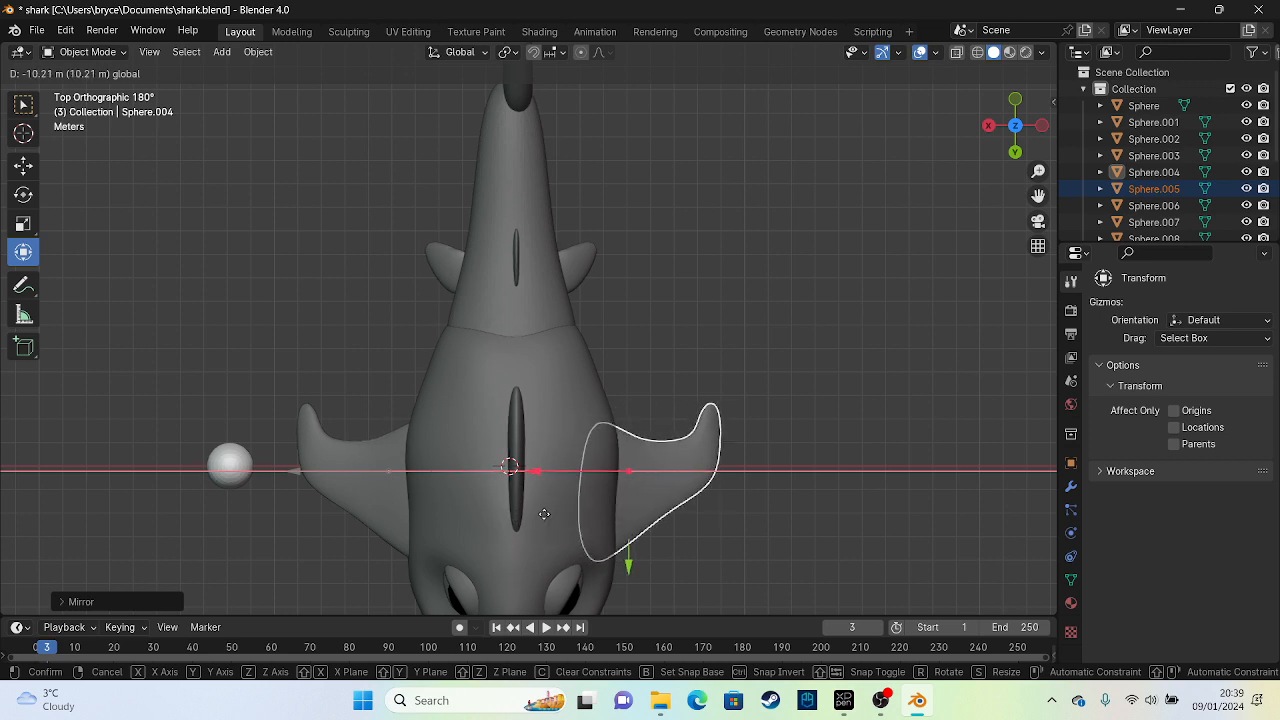
left_click(553, 517)
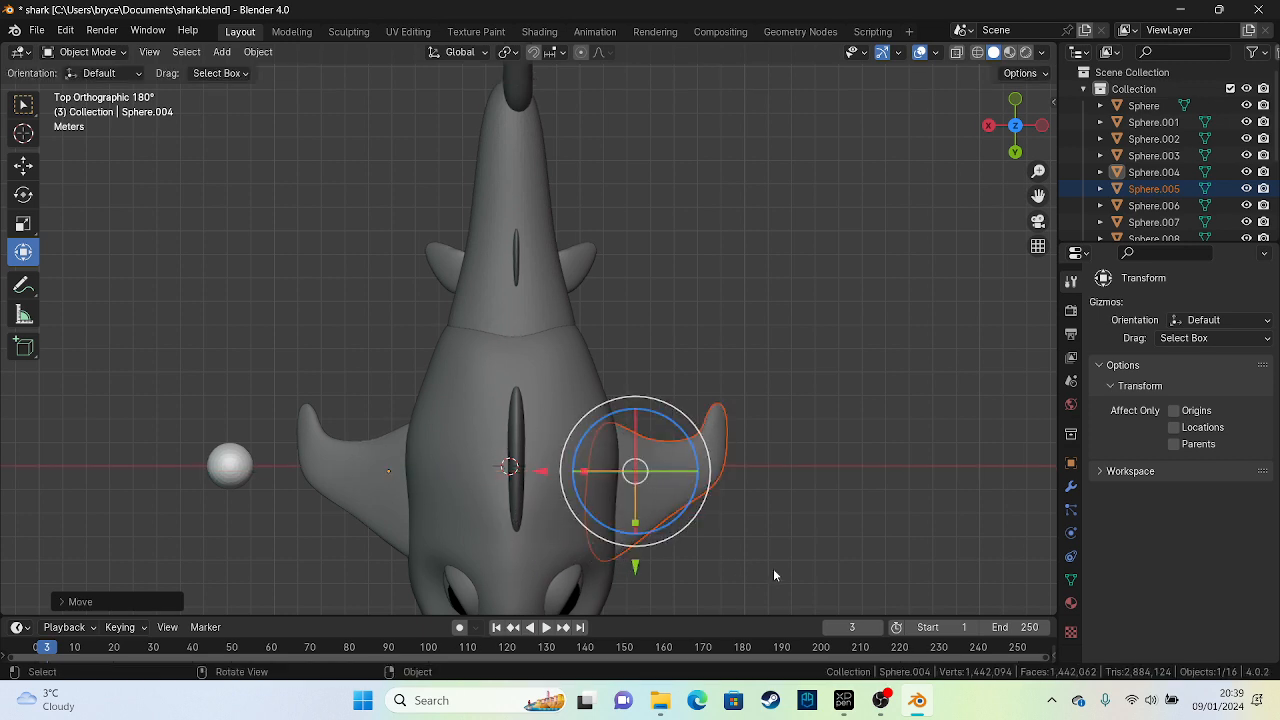
Select the large and small dorsal fins together and move them along X onto the body's centre line
middle_click_drag(737, 598, 674, 378, "alt")
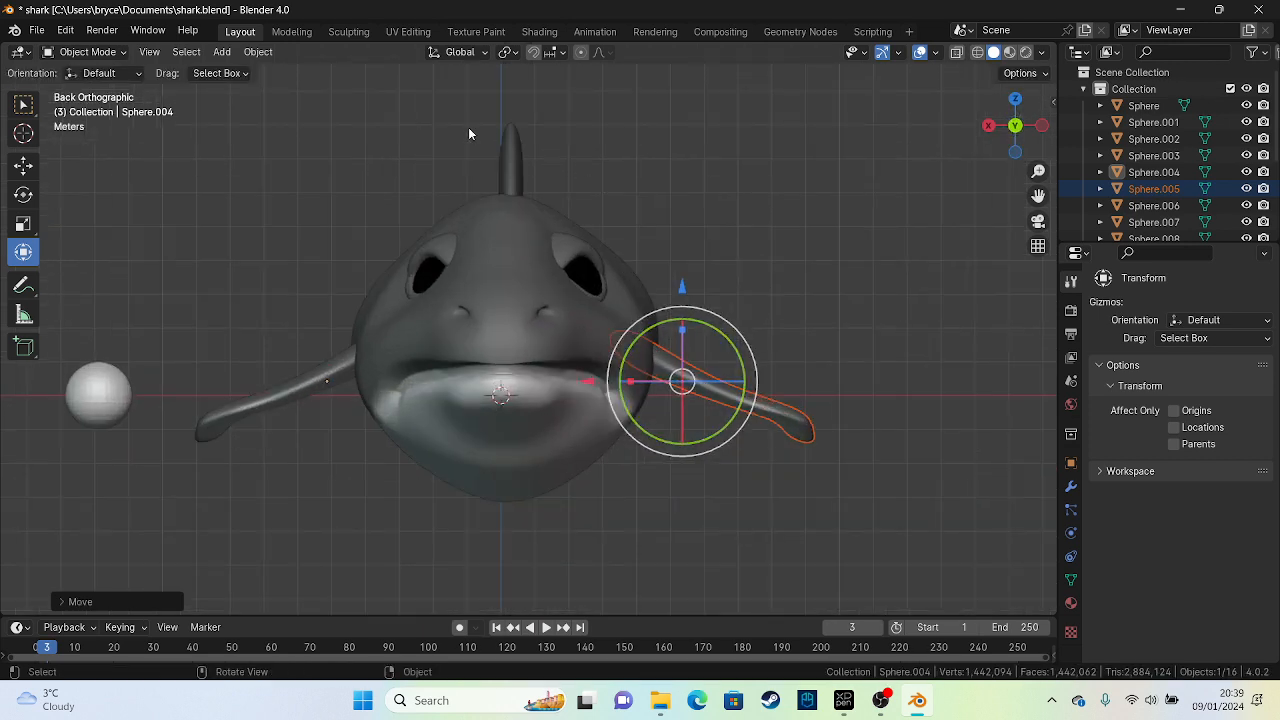
left_click(516, 168)
middle_click_drag(516, 168, 523, 223)
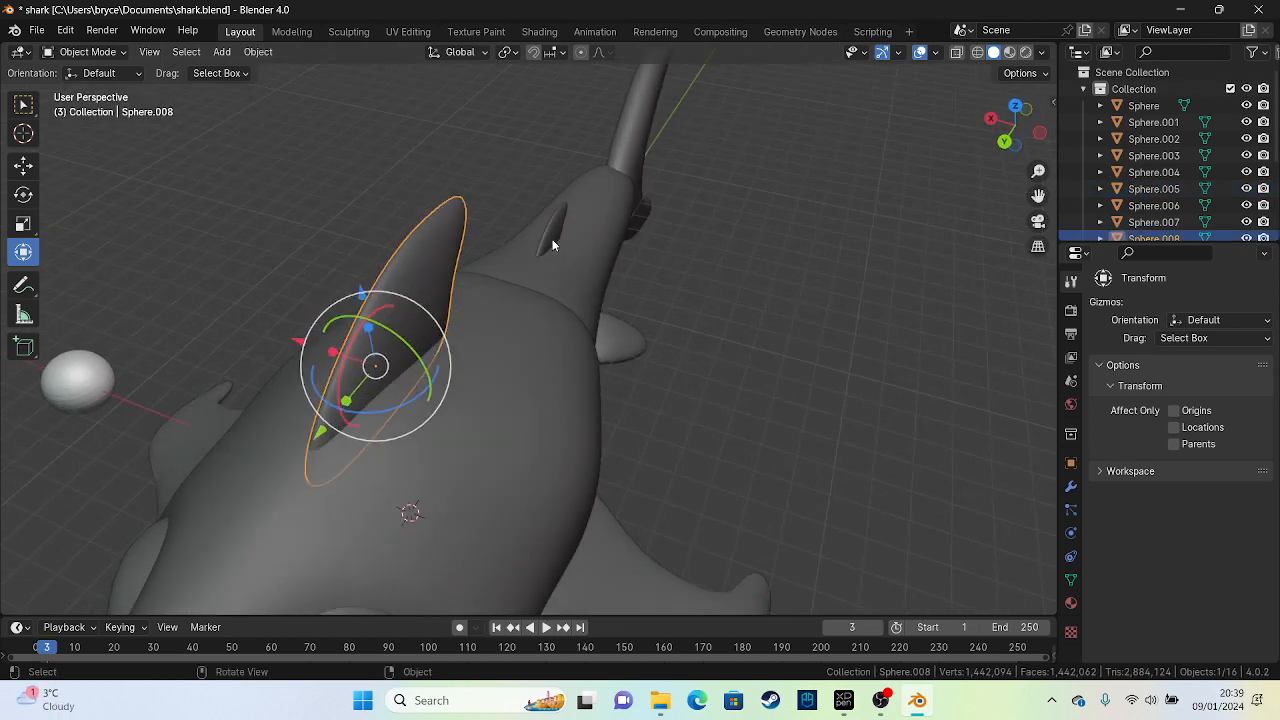
left_click(555, 243, "shift")
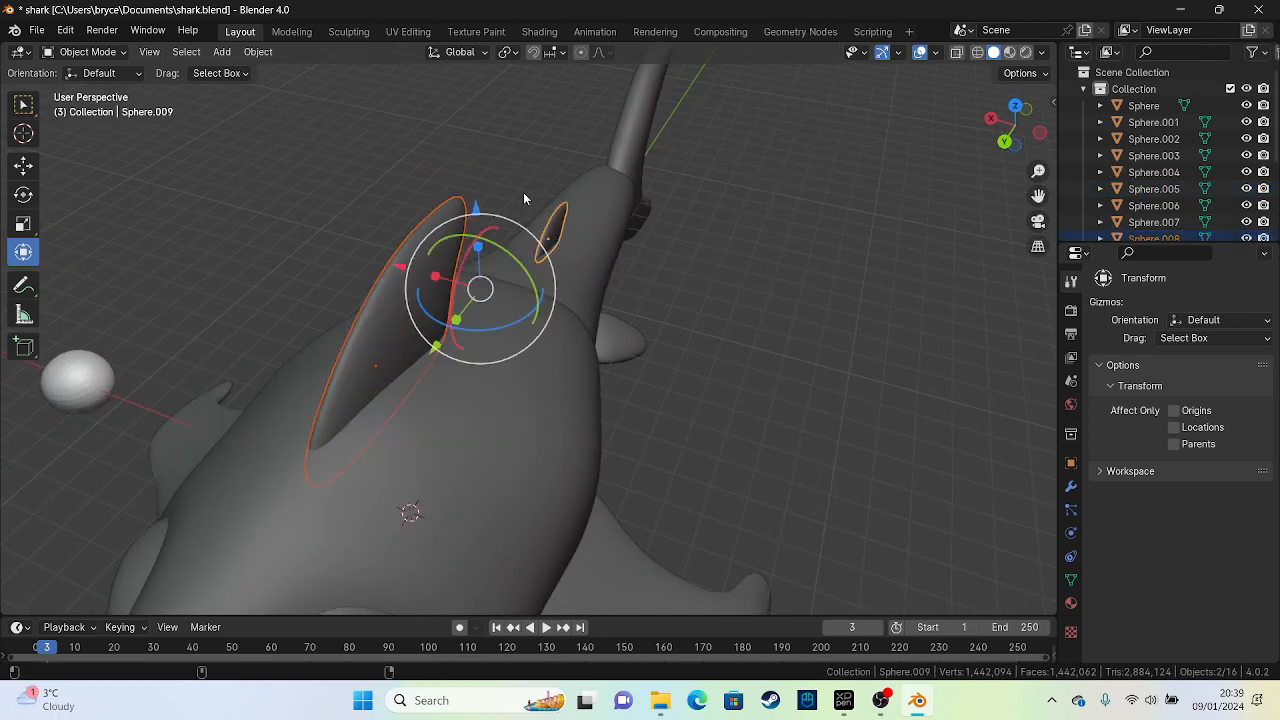
scroll(576, 221, "down", 1)
key("super")
key("super")
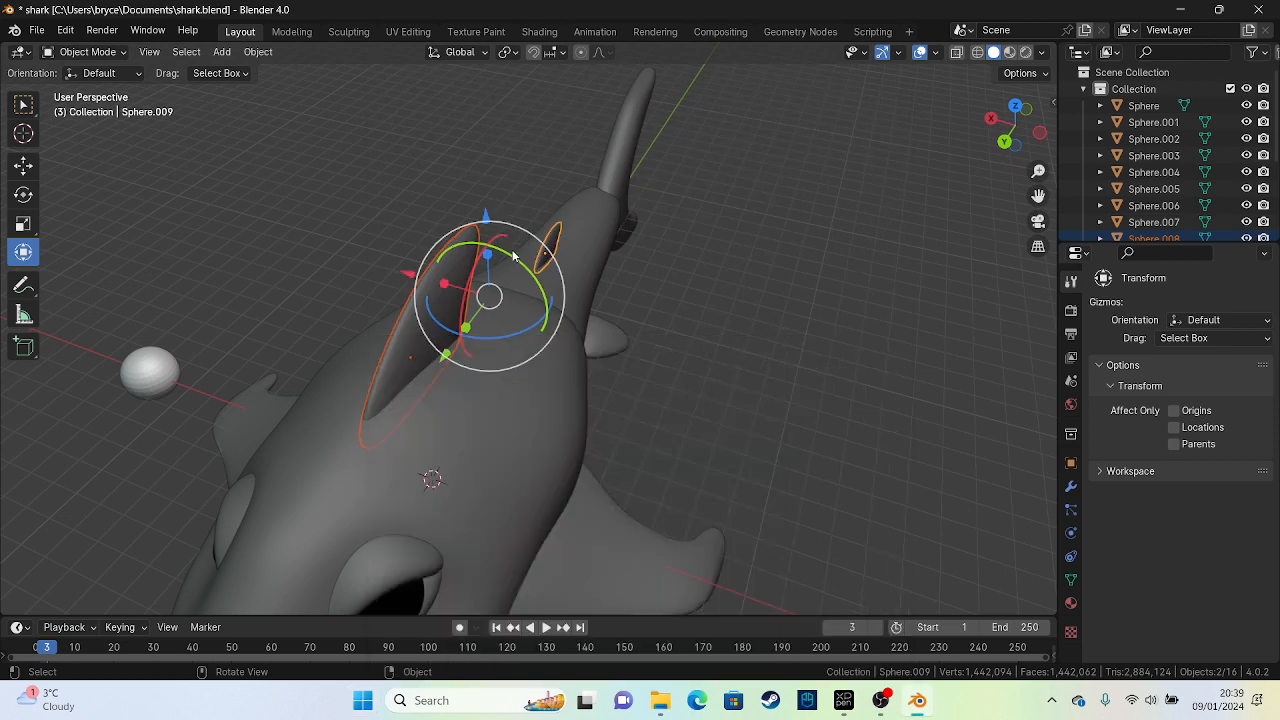
middle_click_drag(492, 280, 530, 227, "alt")
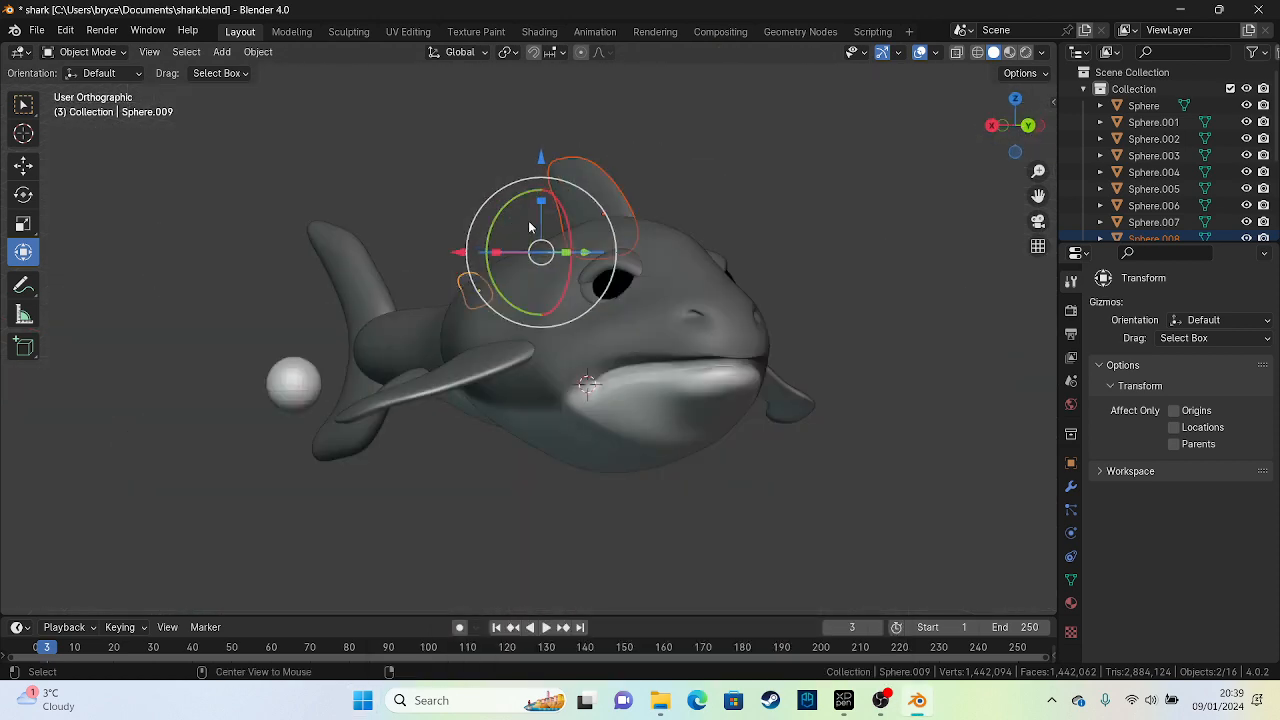
scroll(511, 174, "up", 3)
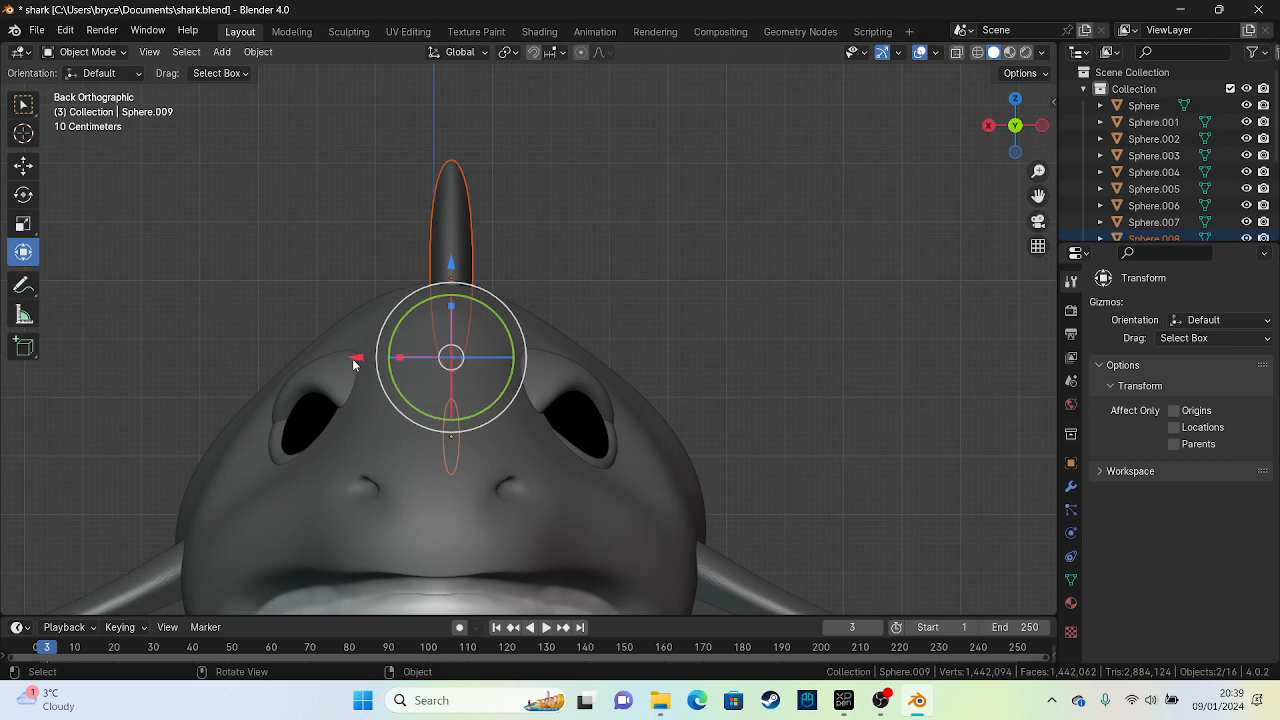
left_click_drag(354, 360, 340, 352)
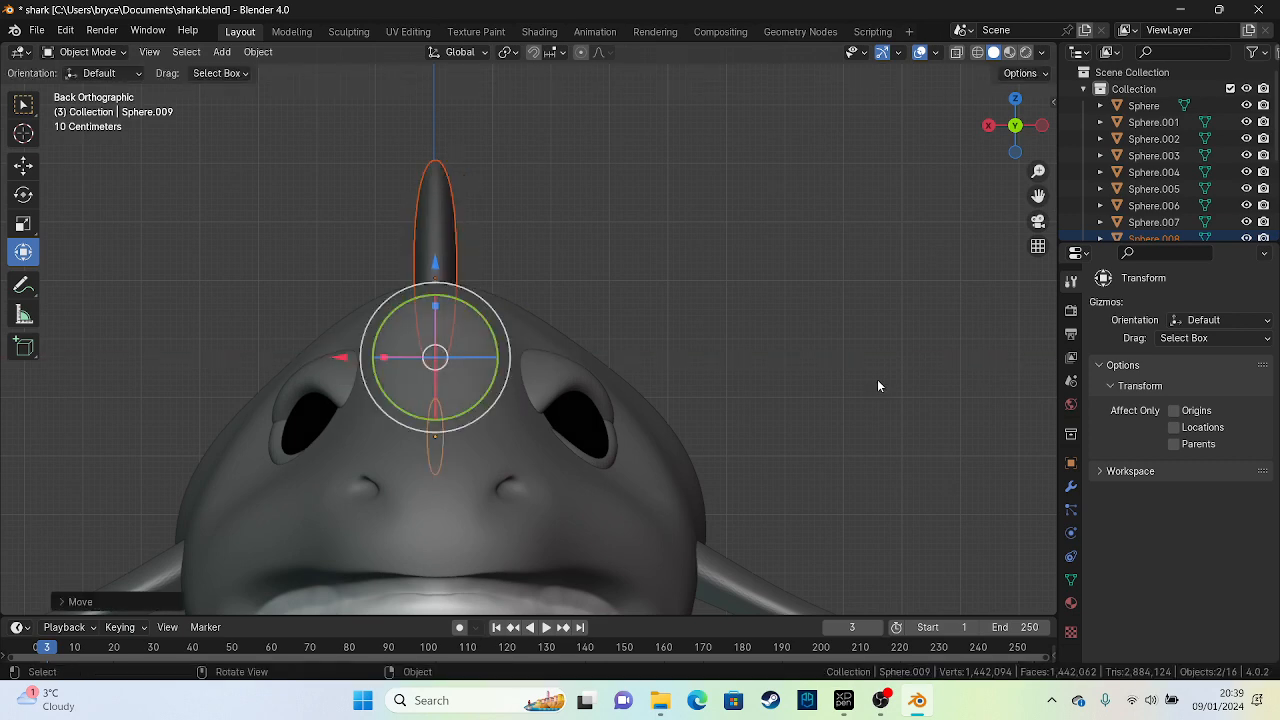
left_click(695, 252)
Select both pectoral fins, rotate them slightly in the side view, and lower them on the body
middle_click_drag(463, 260, 543, 271)
middle_click_drag(528, 342, 431, 277)
scroll(455, 244, "down", 2)
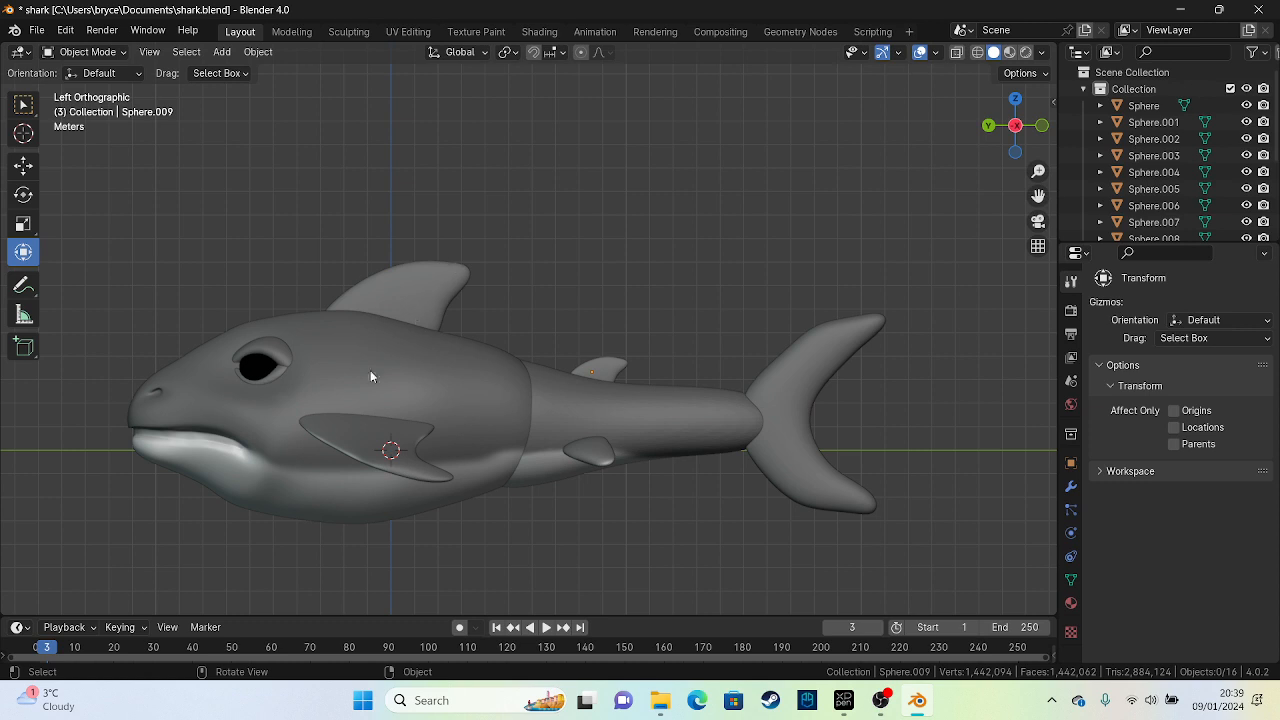
middle_click_drag(370, 376, 476, 437)
left_click(511, 494)
middle_click_drag(511, 494, 474, 454)
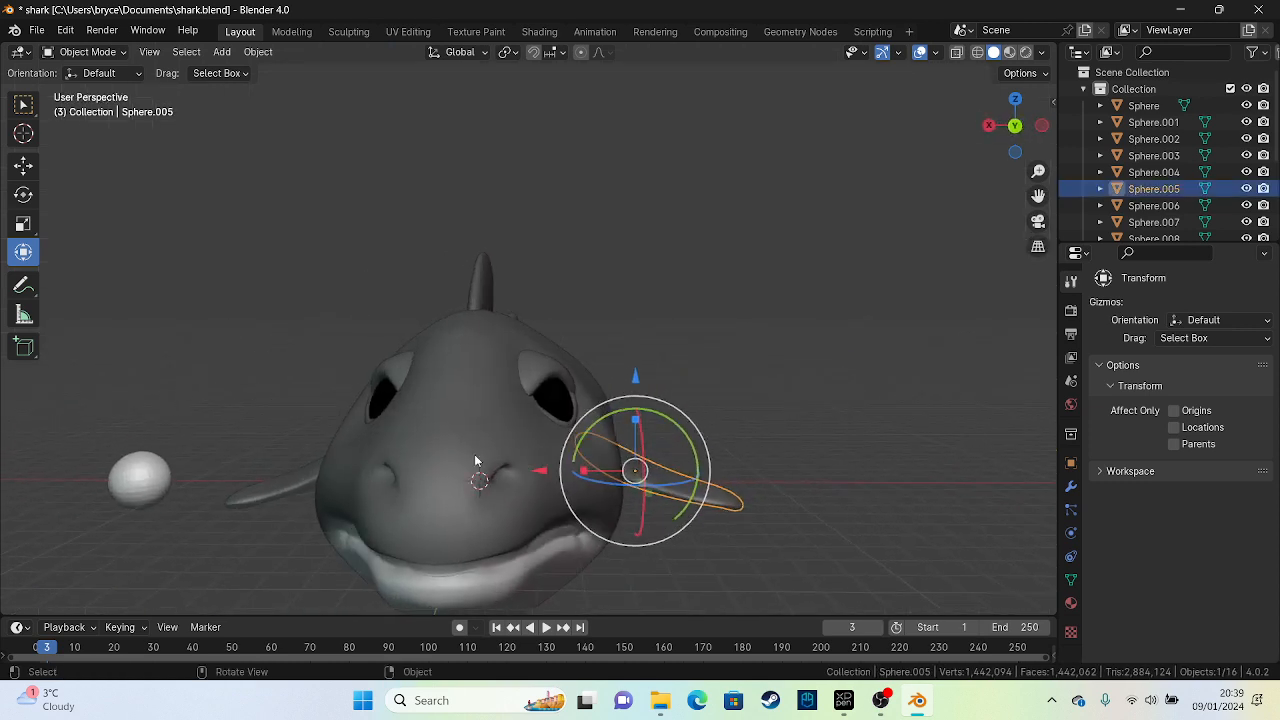
left_click(296, 493, "shift")
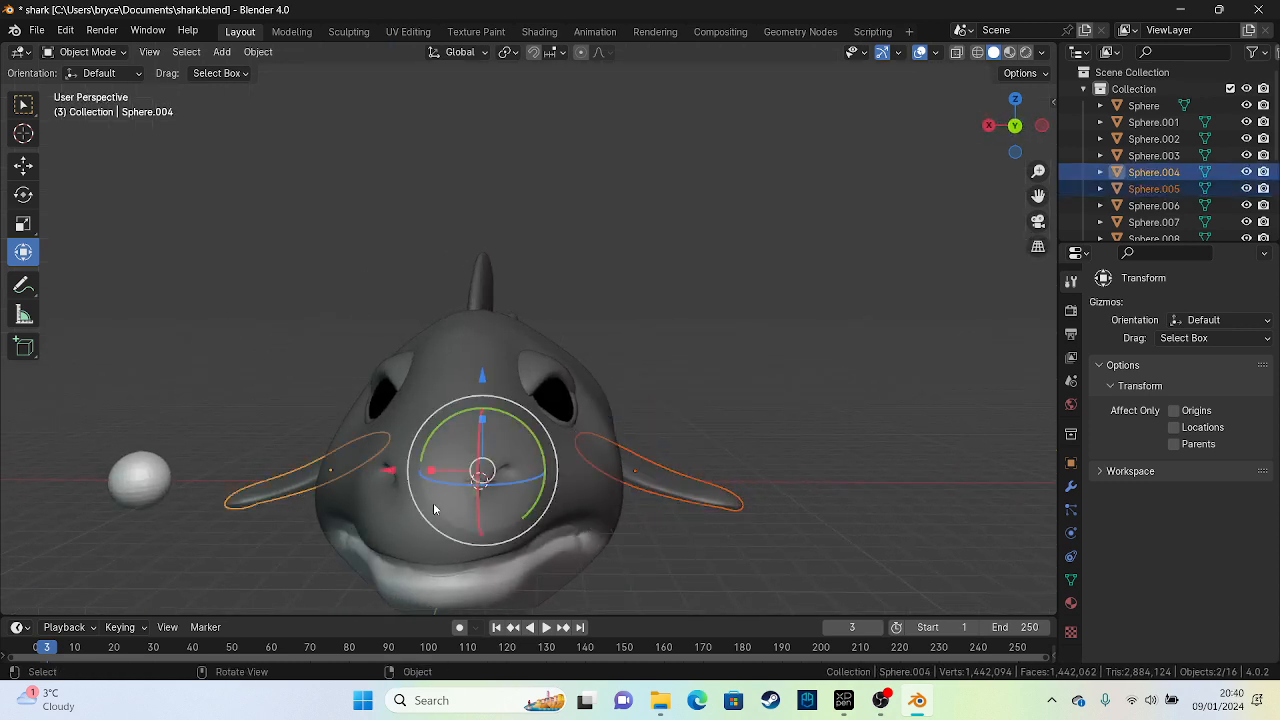
middle_click_drag(434, 505, 62, 398)
left_click_drag(400, 417, 402, 416)
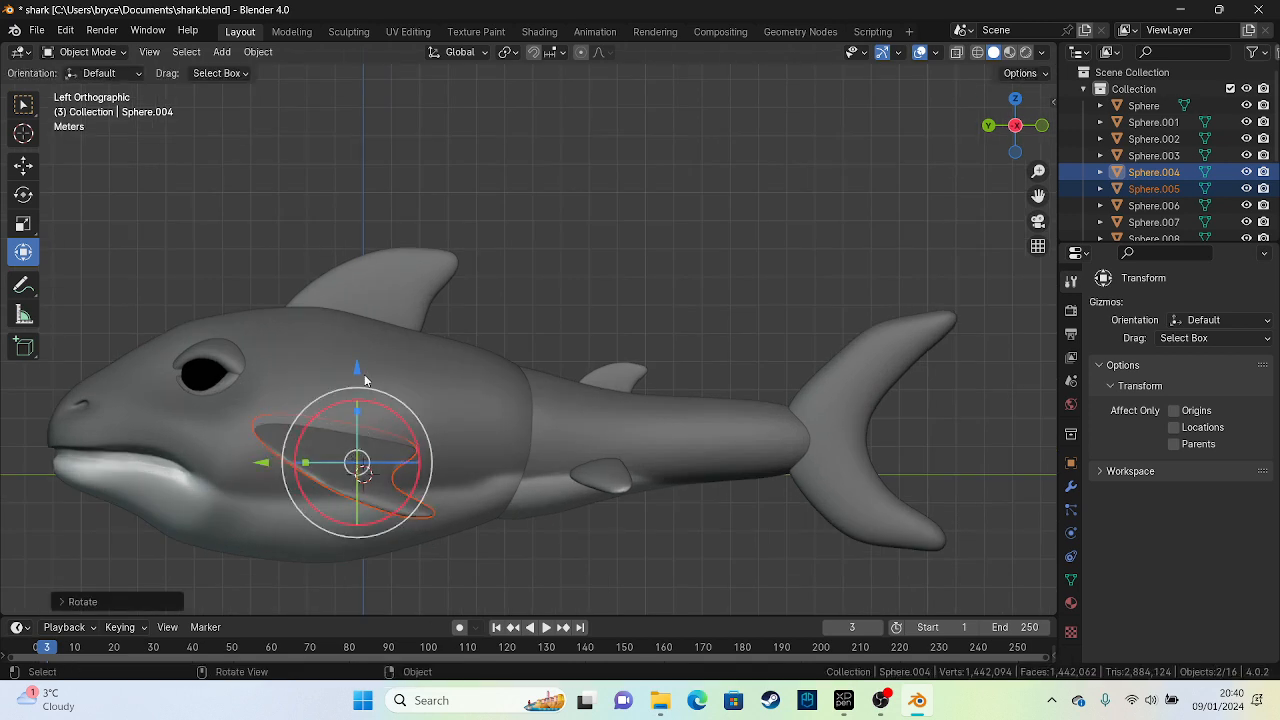
left_click_drag(361, 372, 338, 404)
left_click(267, 226)
Switch the large dorsal fin to Sculpt Mode in the left side view and save the file
middle_click_drag(267, 226, 575, 270)
scroll(520, 328, "down", 5)
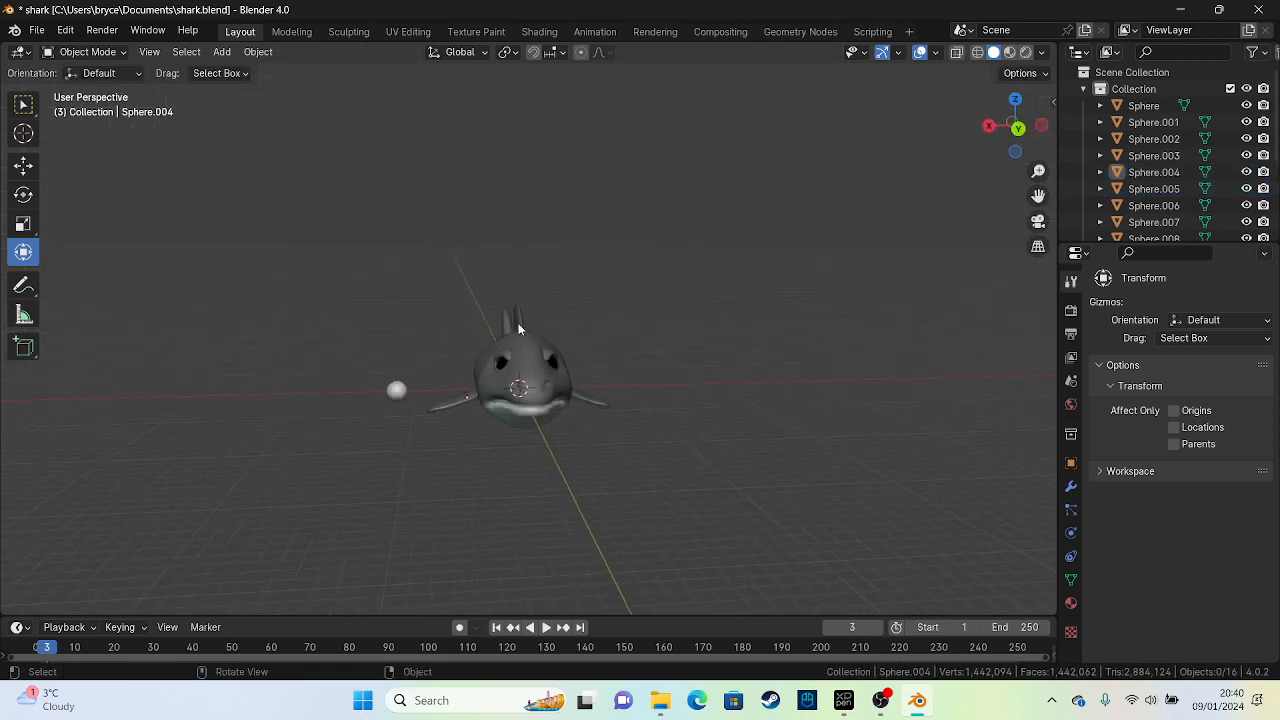
middle_click_drag(520, 328, 404, 354)
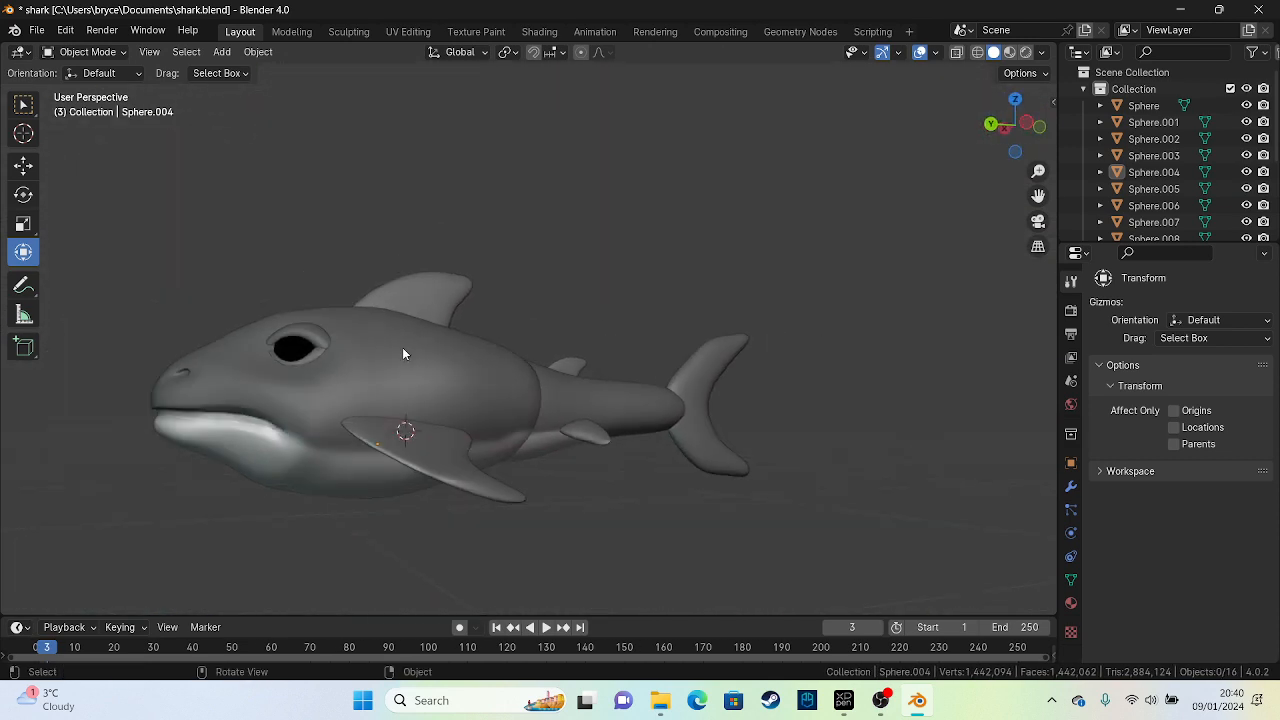
middle_click_drag(484, 389, 534, 424)
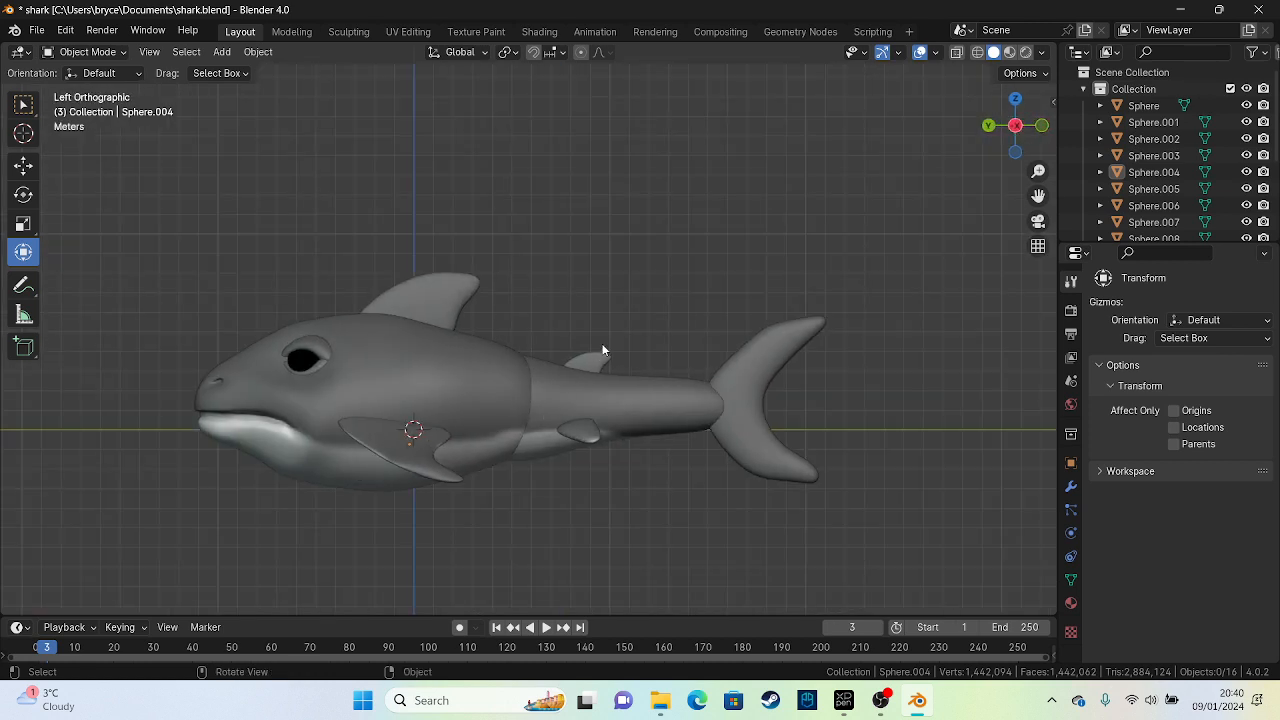
scroll(603, 350, "up", 2)
left_click(368, 268)
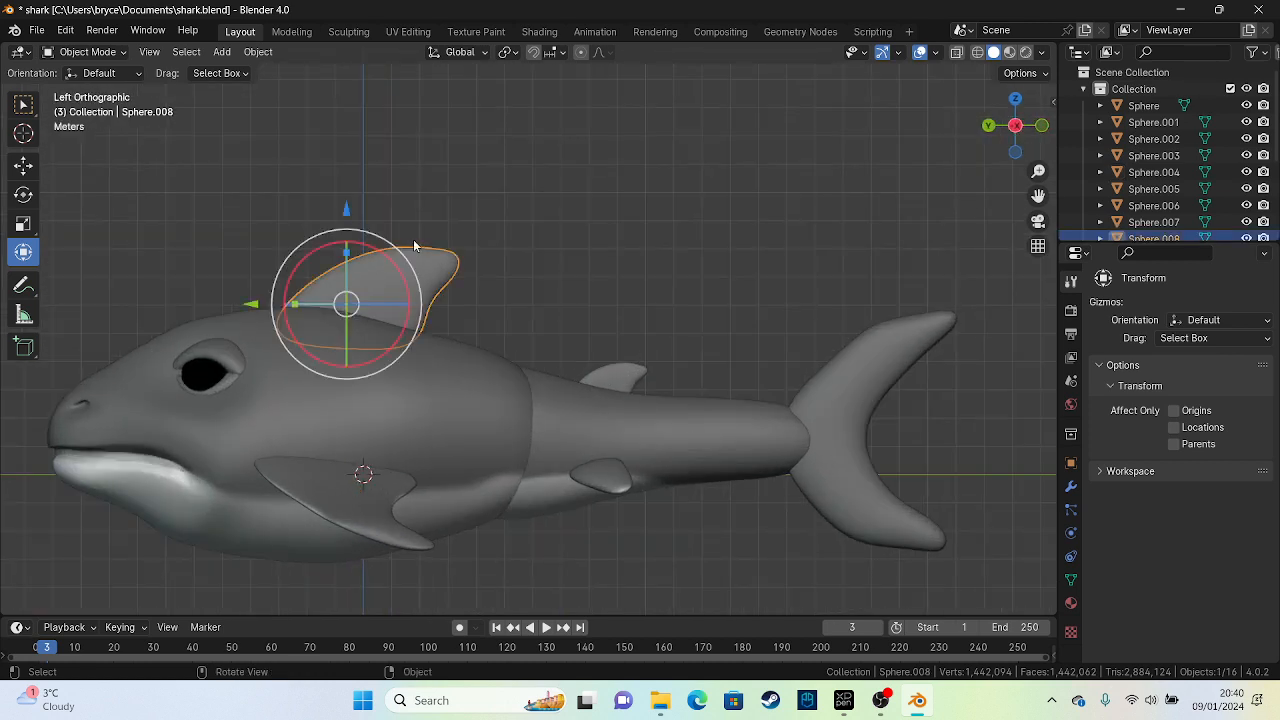
left_click(88, 51)
left_click(108, 107)
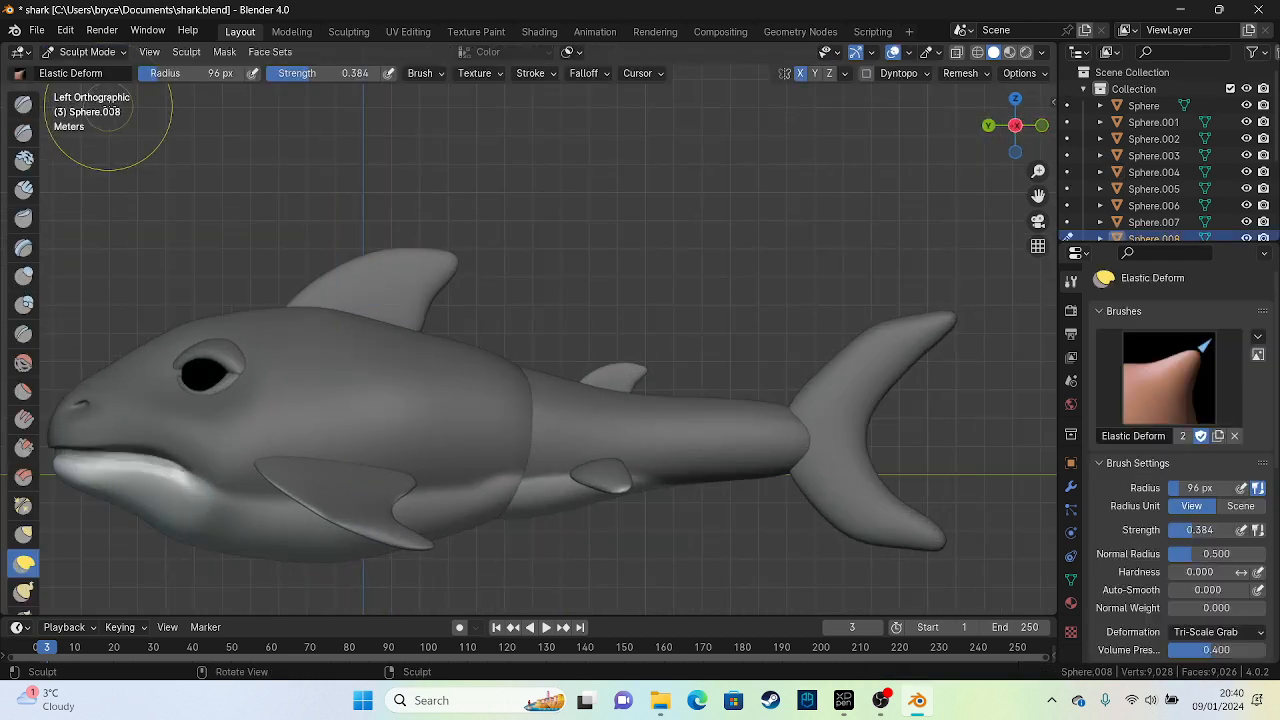
key("ctrl+s")
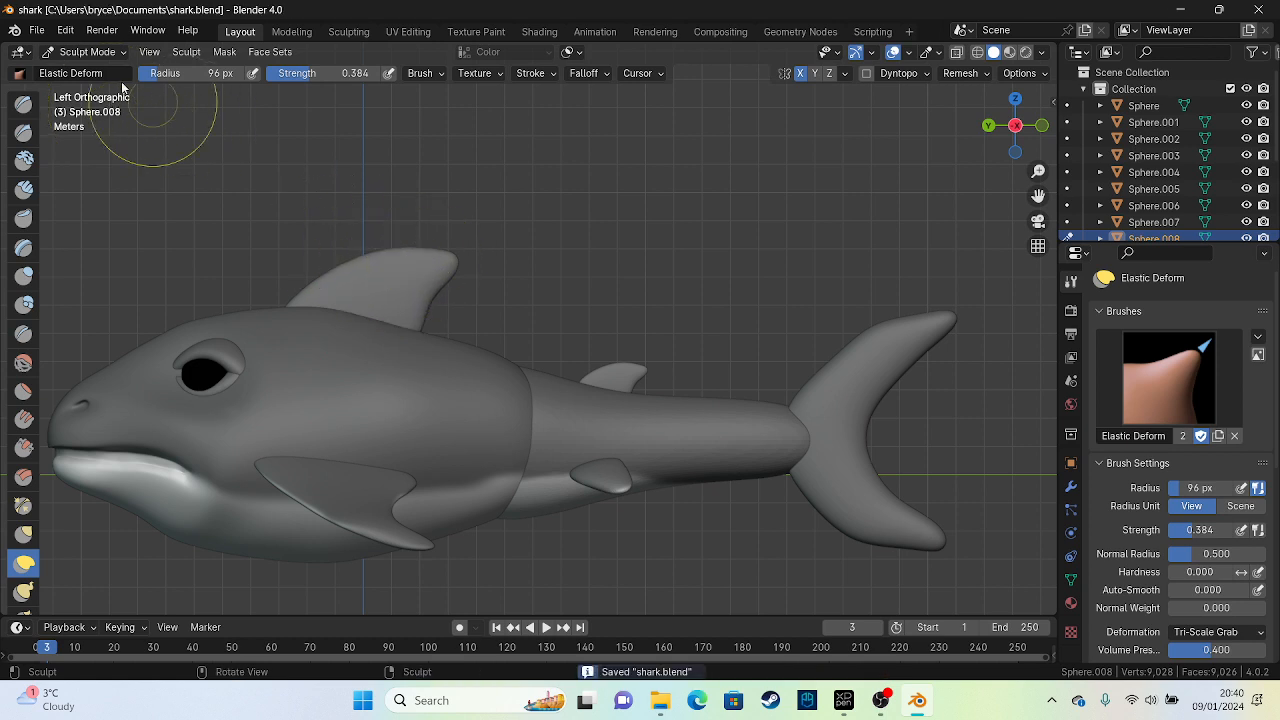
Set the Elastic Deform radius to 59 px and reshape the large dorsal fin, pulling its tip and rear base towards the tail
left_click_drag(147, 79, 141, 79)
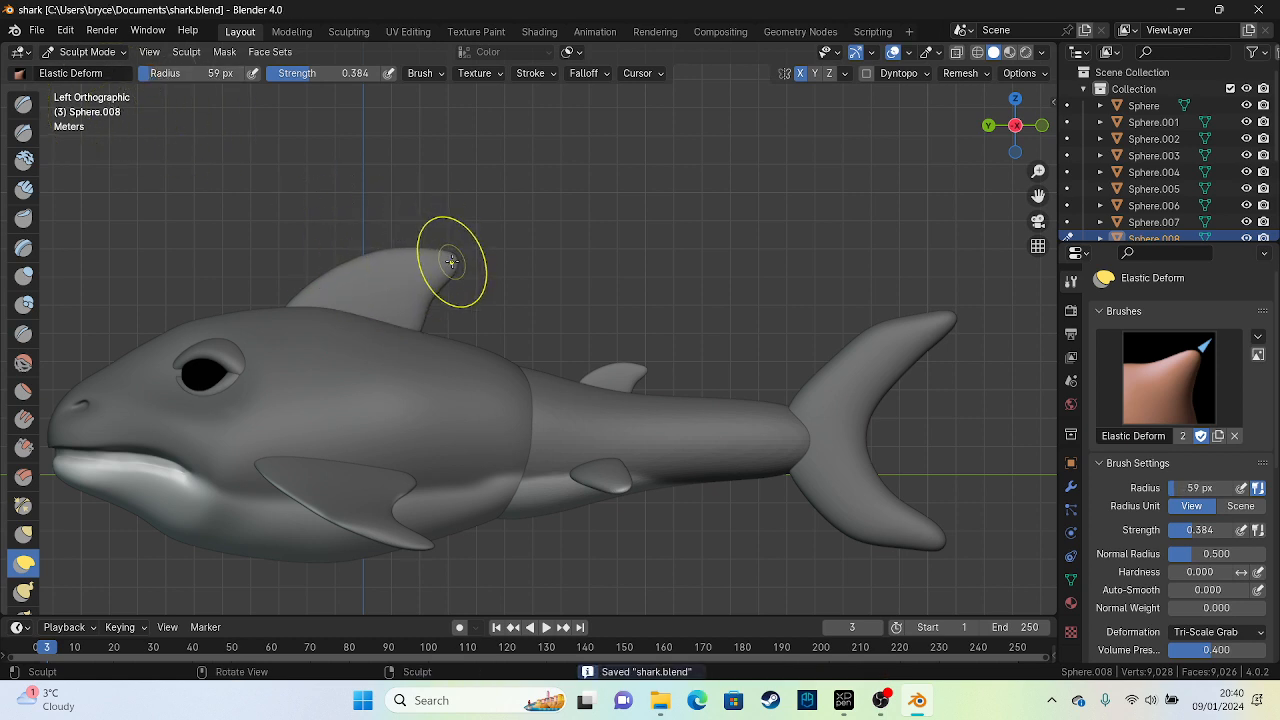
mouse_move(451, 261)
left_mouse_down()
mouse_move(511, 259)
mouse_move(659, 294)
left_mouse_up()
left_click_drag(440, 260, 447, 217)
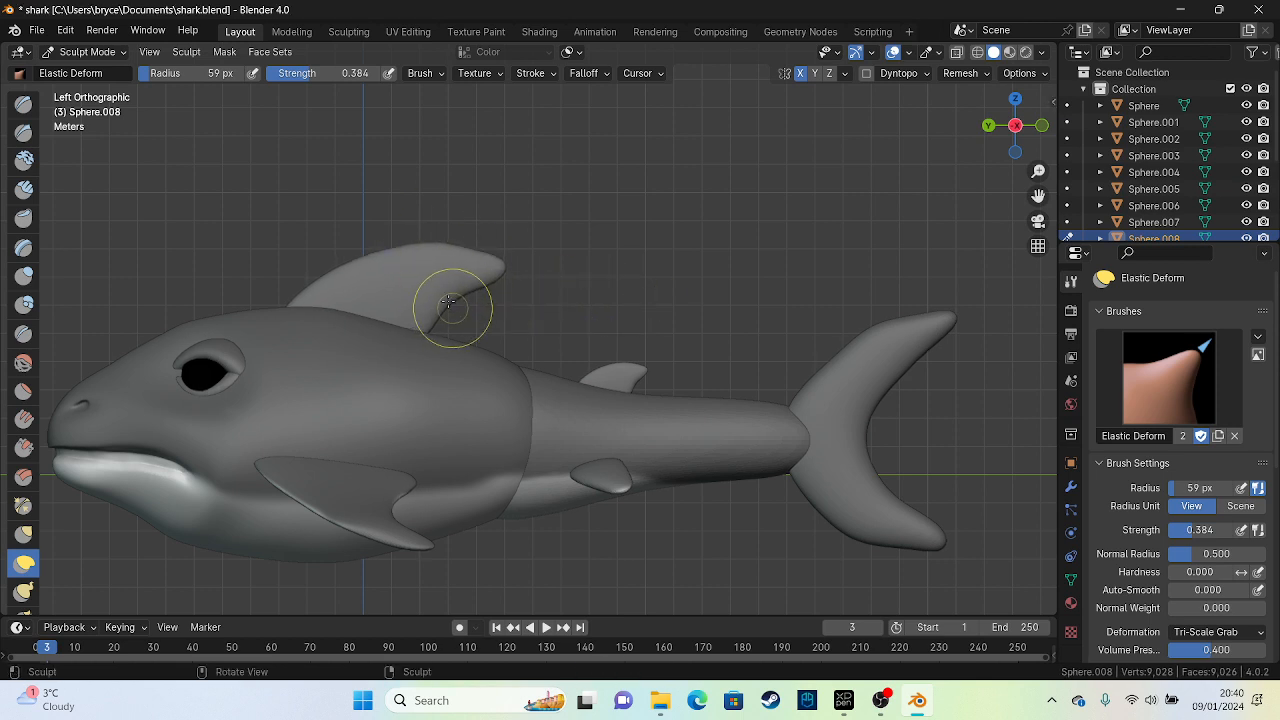
left_click_drag(429, 323, 555, 311)
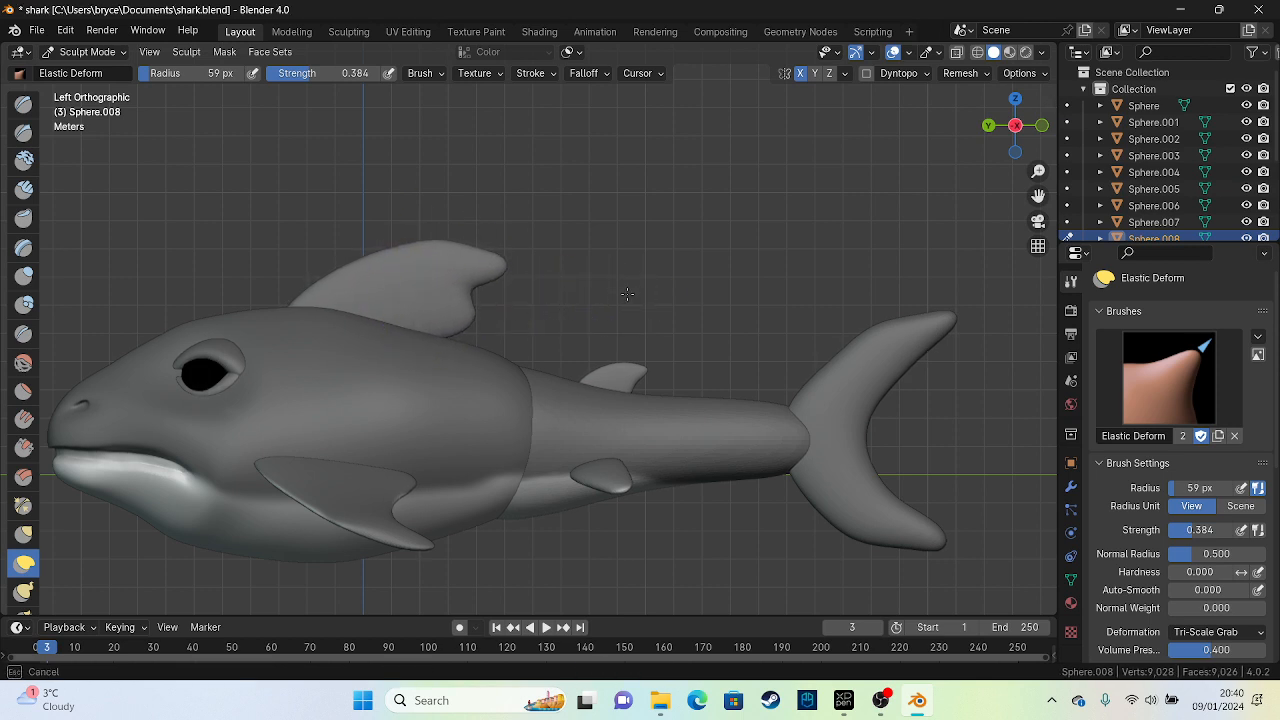
mouse_move(443, 328)
left_mouse_down()
mouse_move(458, 306)
mouse_move(492, 318)
mouse_move(402, 288)
left_mouse_up()
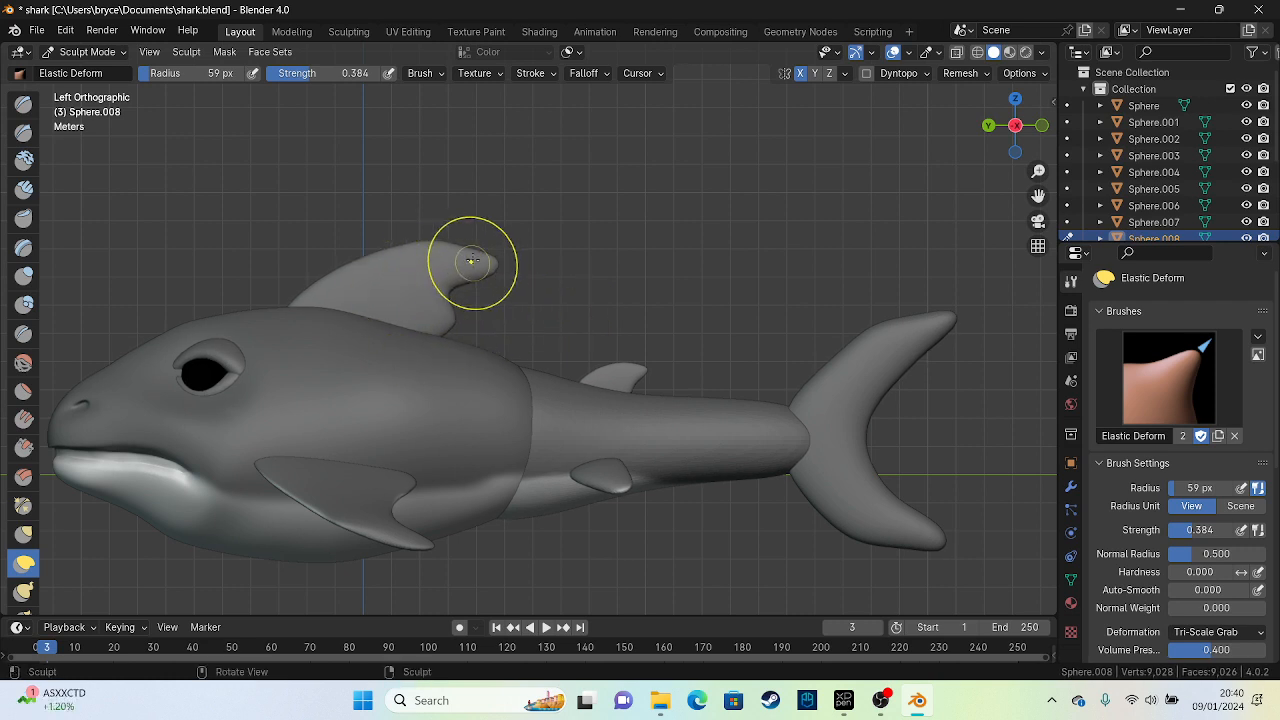
Remesh the large dorsal fin with a 0.08 m voxel size and refine its upper edge and front base with Elastic Deform
scroll(1273, 500, "down", 8)
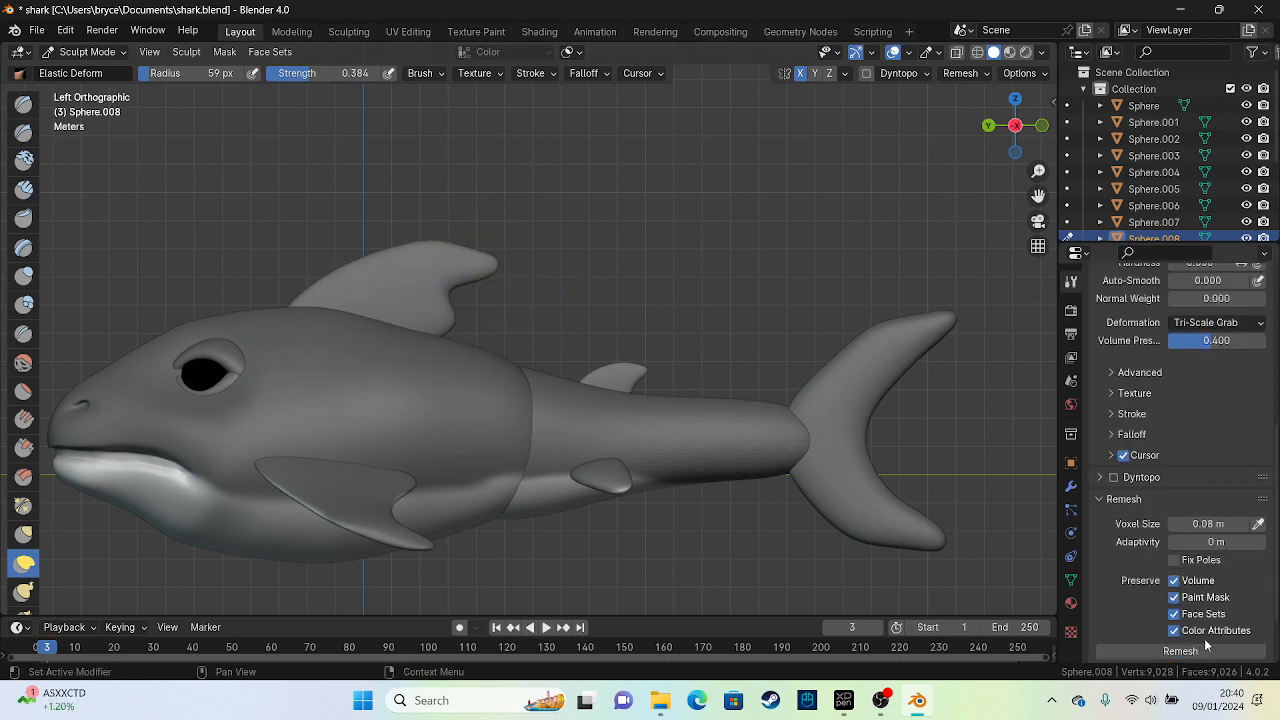
scroll(1204, 592, "down", 3)
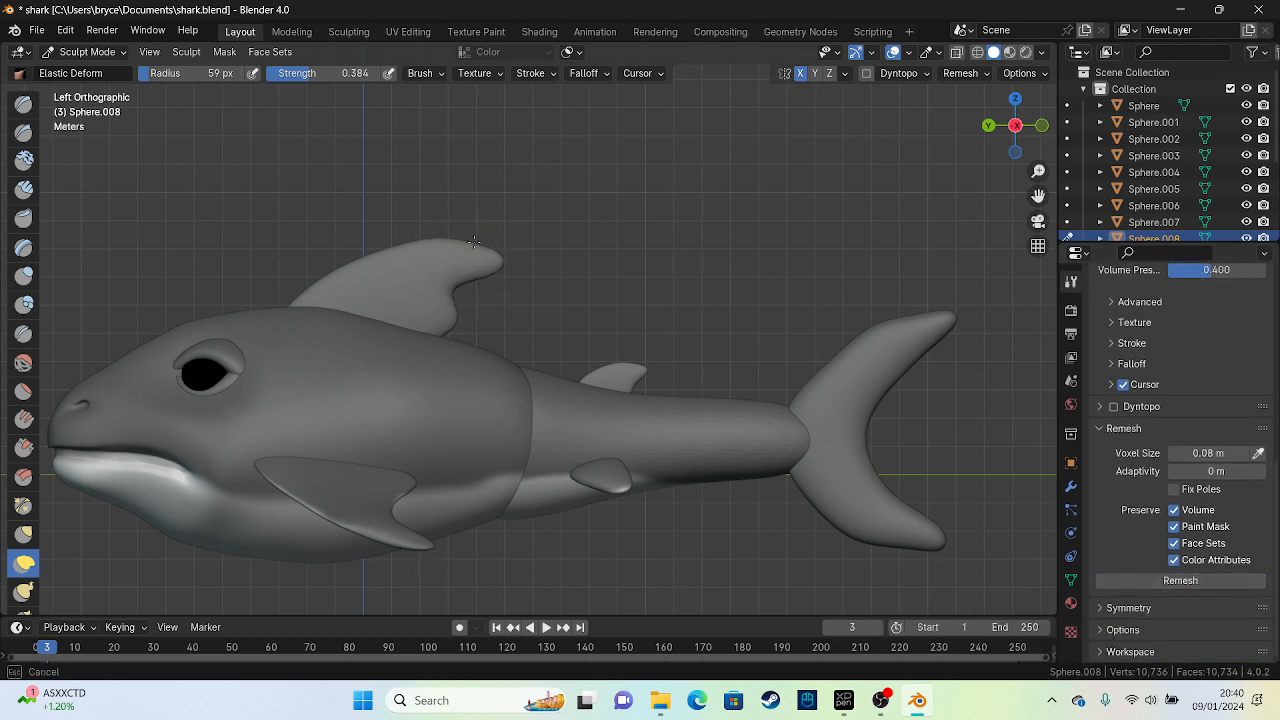
left_click_drag(426, 245, 403, 232)
left_click_drag(295, 302, 260, 315)
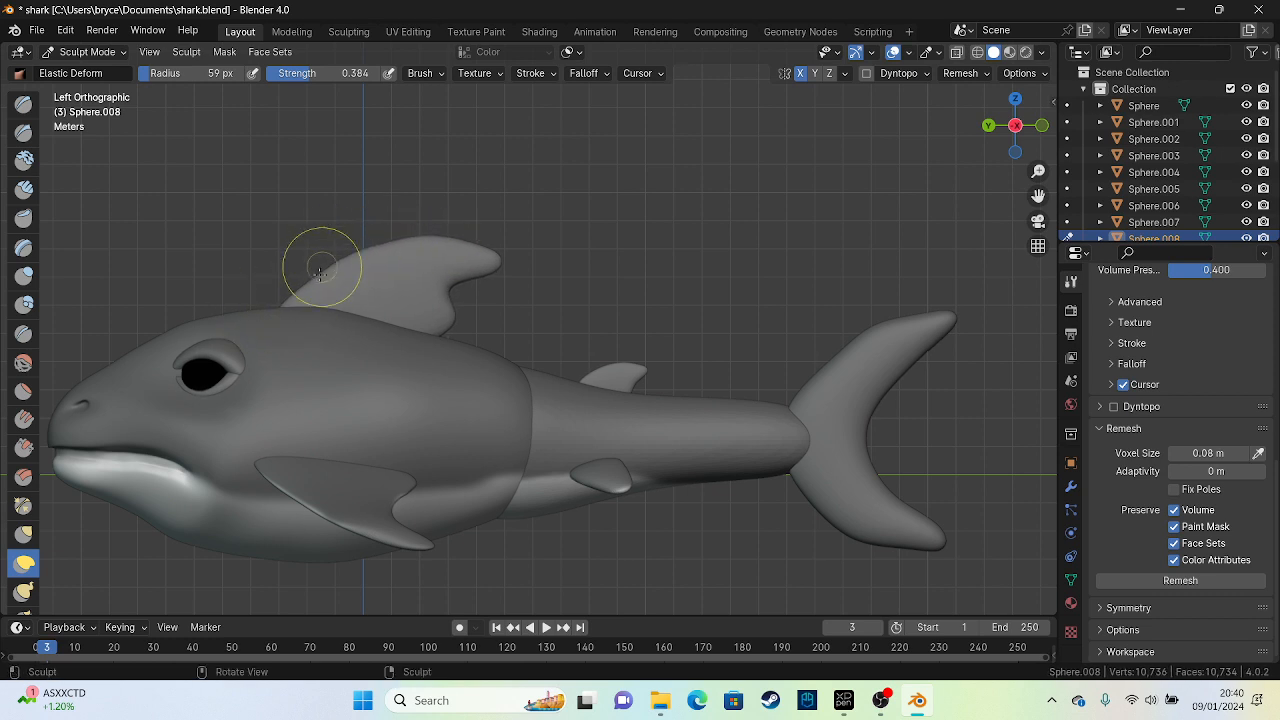
mouse_move(452, 257)
left_mouse_down()
mouse_move(429, 334)
mouse_move(455, 242)
mouse_move(426, 318)
mouse_move(423, 294)
mouse_move(452, 247)
left_mouse_up()
left_click_drag(305, 293, 268, 303)
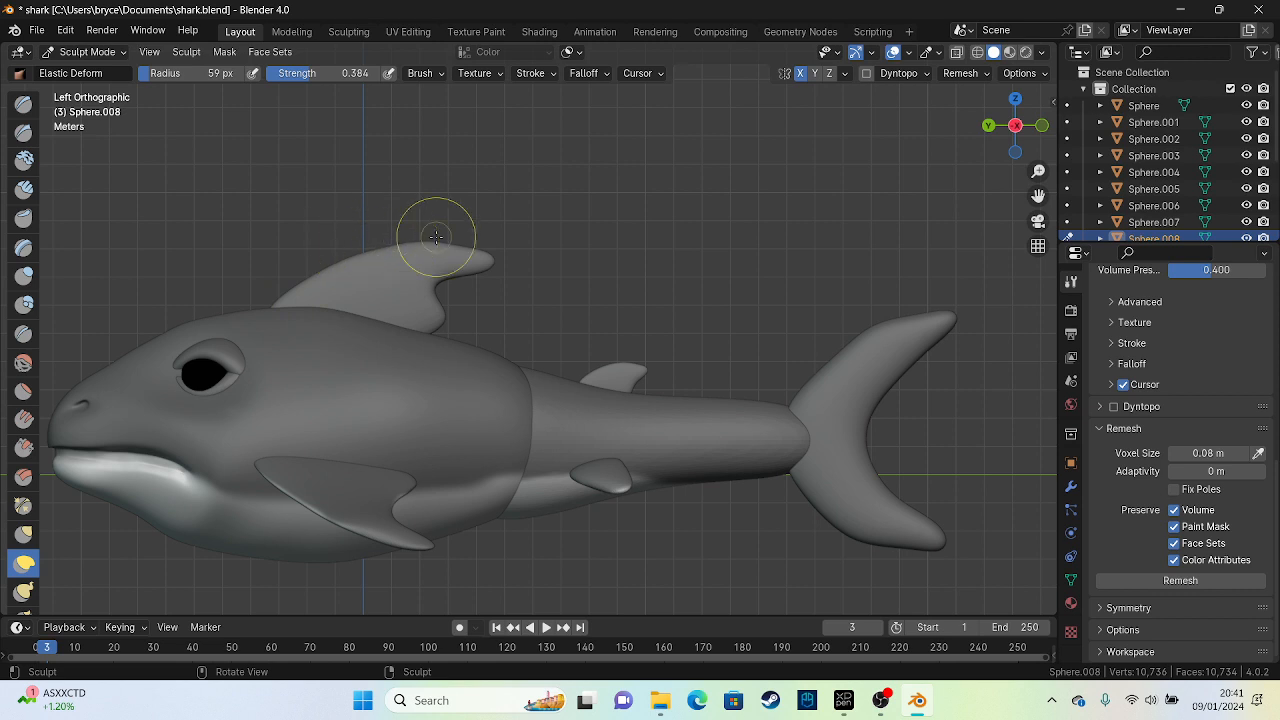
Return to Object Mode, move the large dorsal fin slightly down and back on the body, and deselect it
left_click(98, 50)
left_click(108, 73)
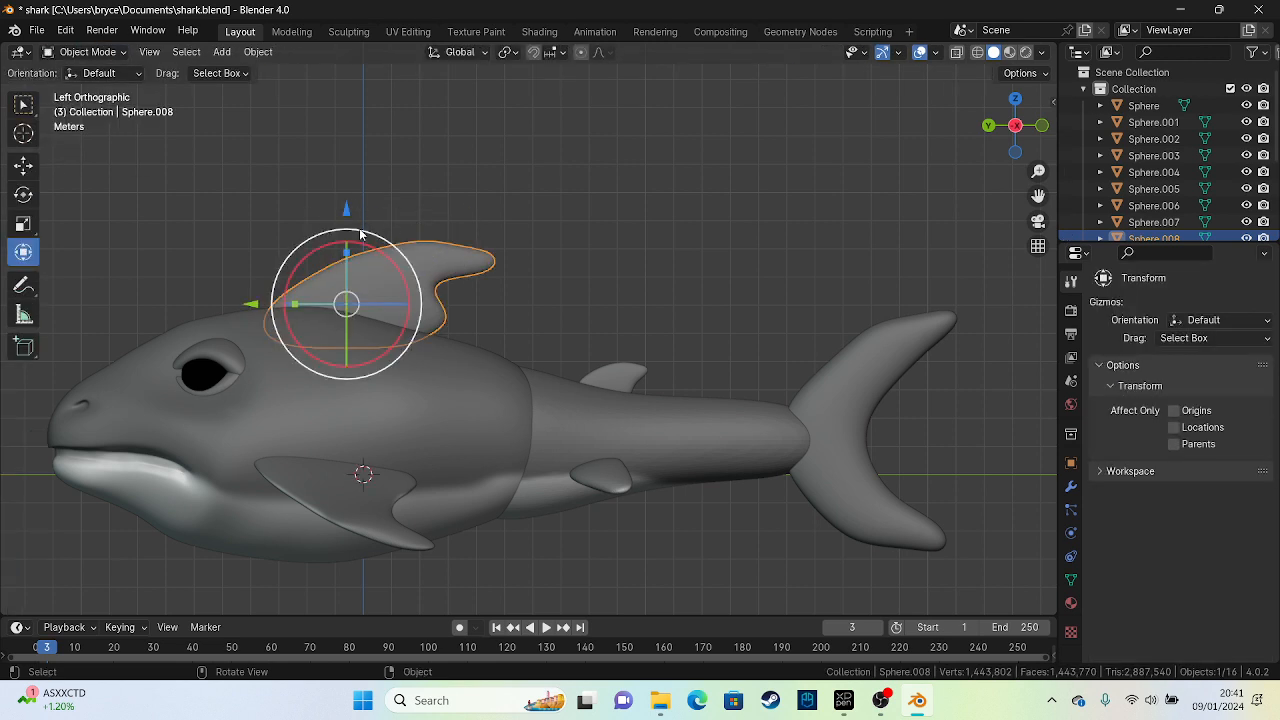
left_click_drag(349, 211, 351, 252)
left_click(480, 220)
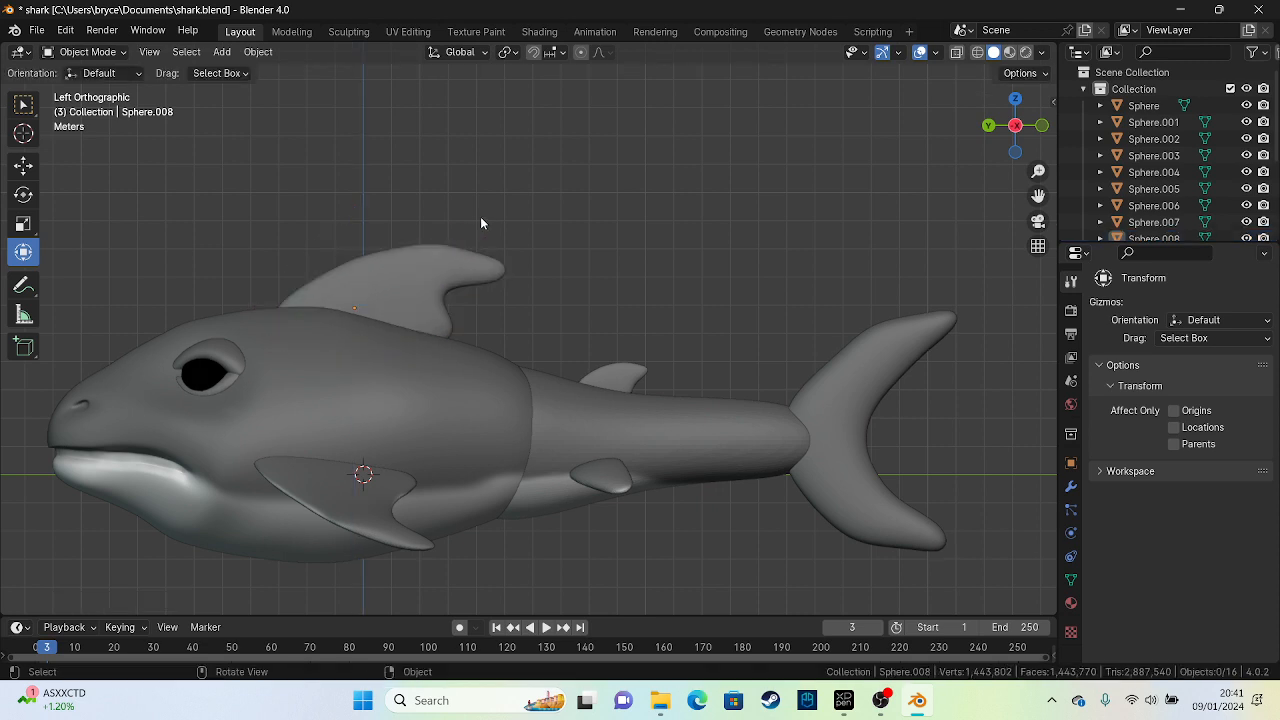
Rotate the small dorsal fin slightly, move it forward along the back, and save the file
left_click(614, 384)
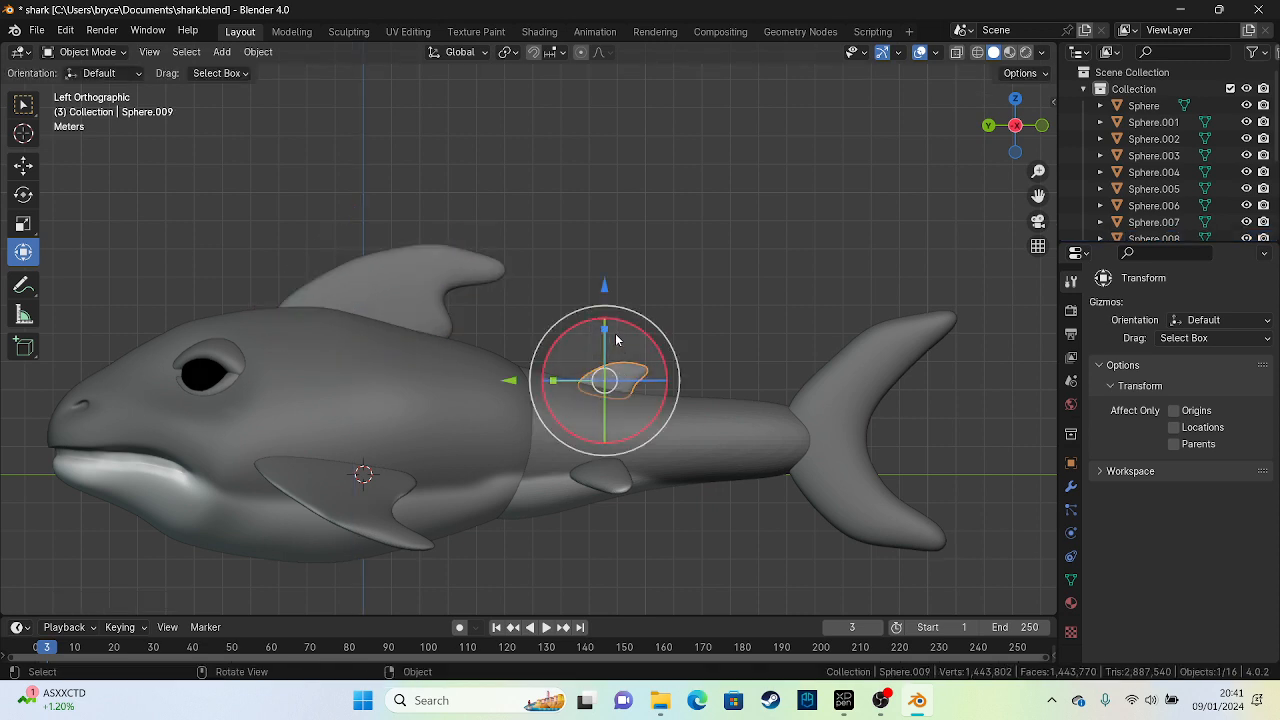
left_click_drag(622, 333, 650, 346)
left_click_drag(594, 378, 557, 369)
left_click(638, 308)
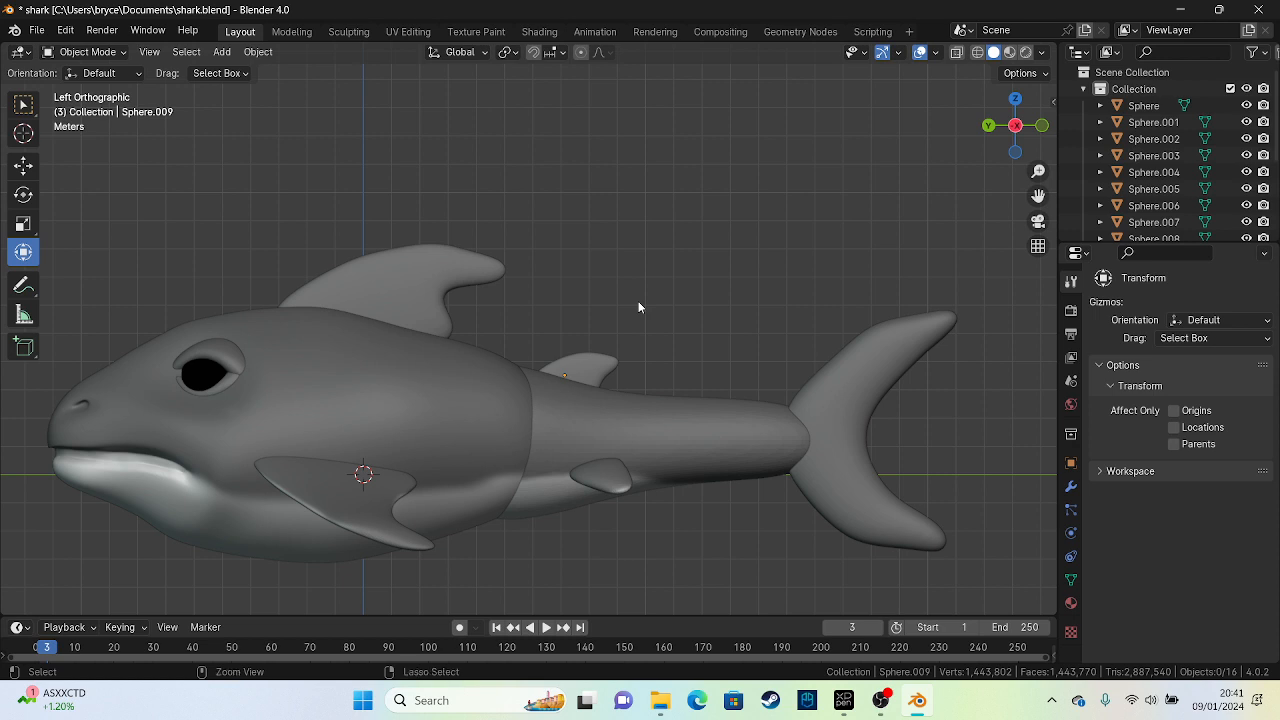
key("ctrl+s")
Switch the shark's main body to Sculpt Mode and choose the Draw Sharp brush
middle_click_drag(737, 420, 868, 395, "shift")
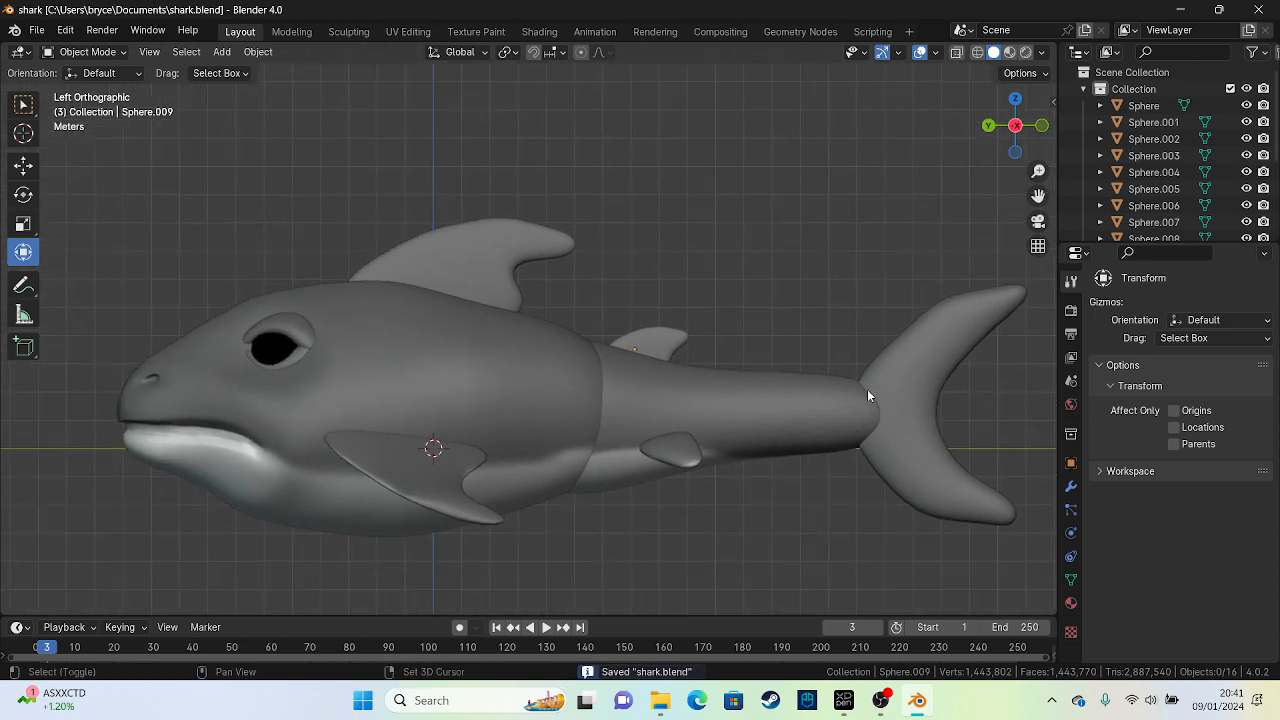
left_click(418, 388)
left_click(88, 52)
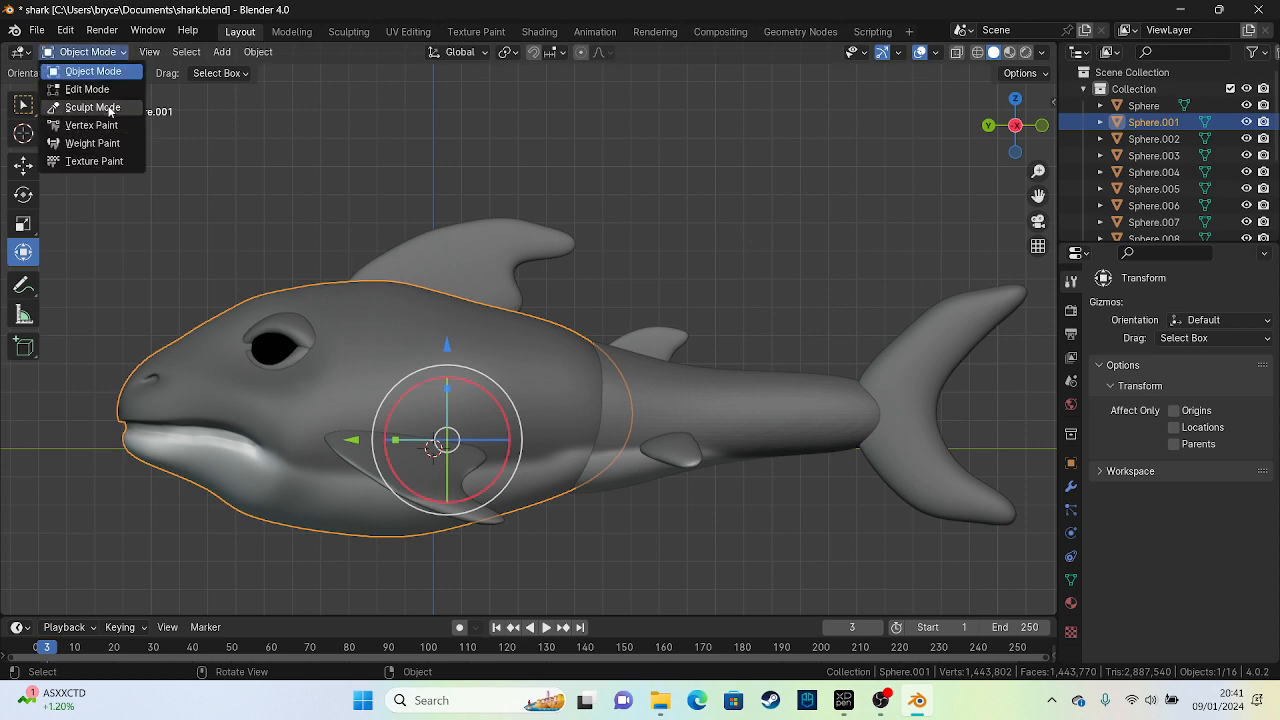
left_click(93, 107)
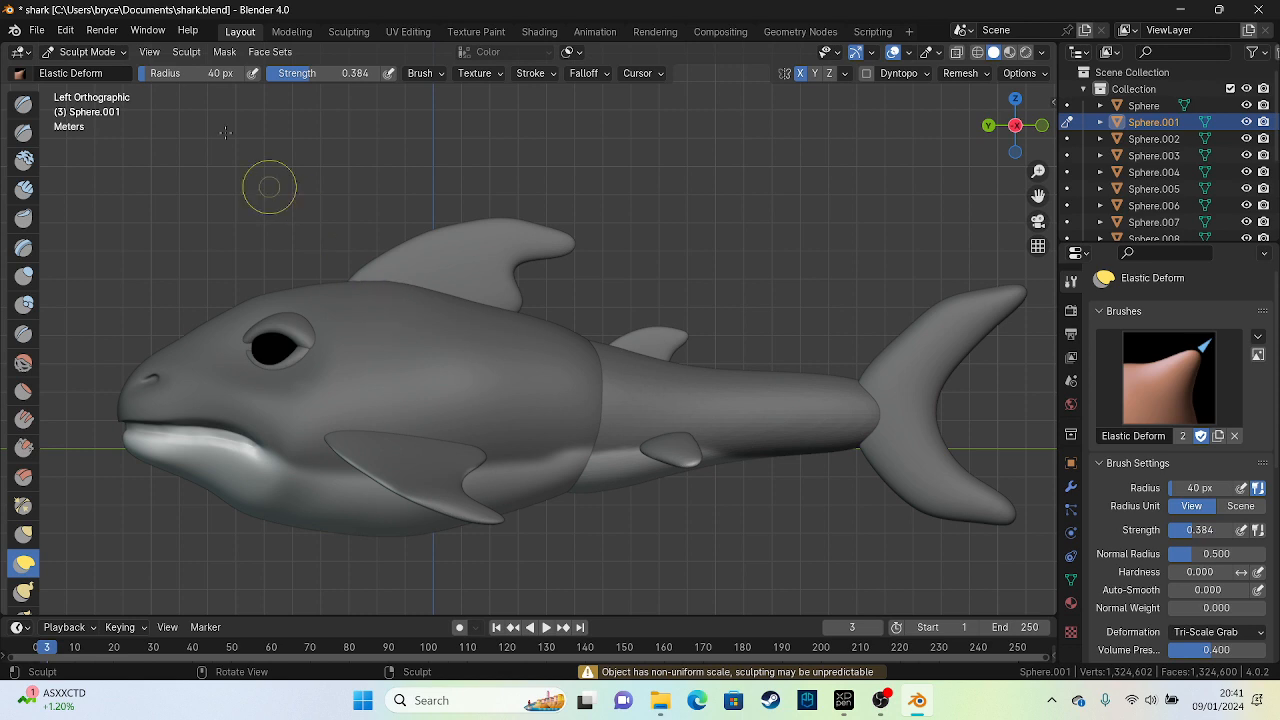
left_click(34, 104)
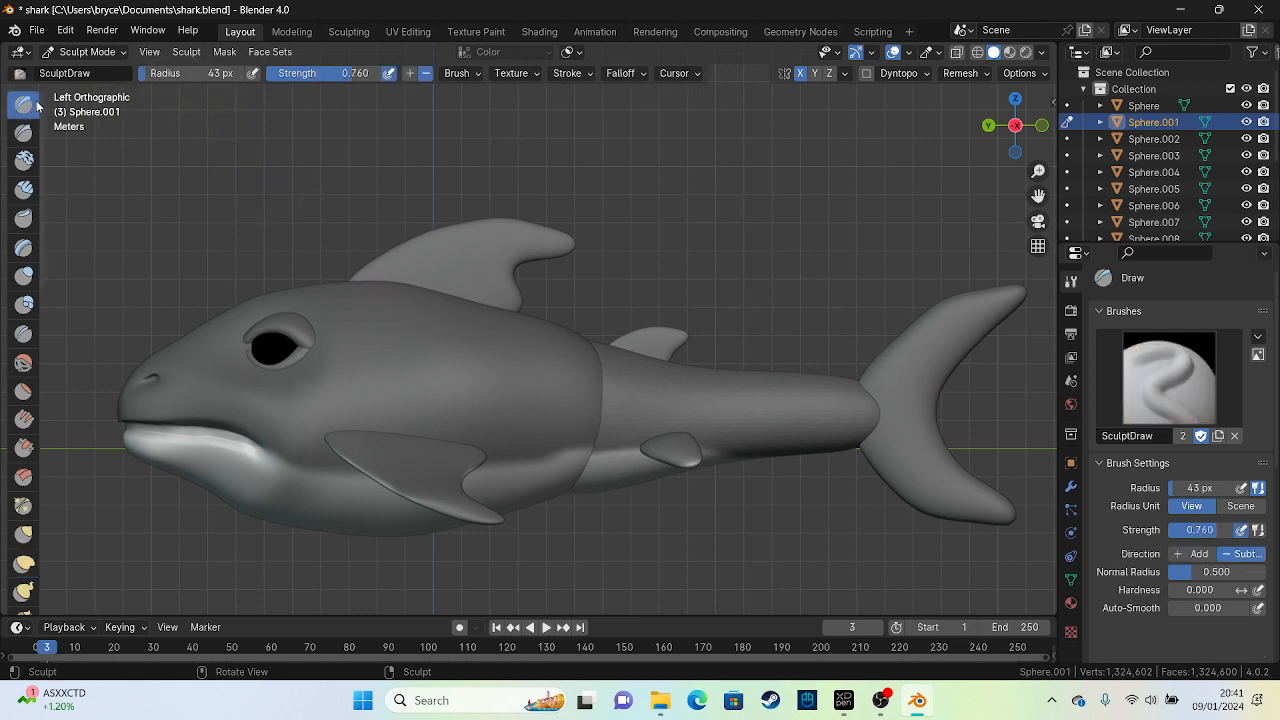
left_click(27, 138)
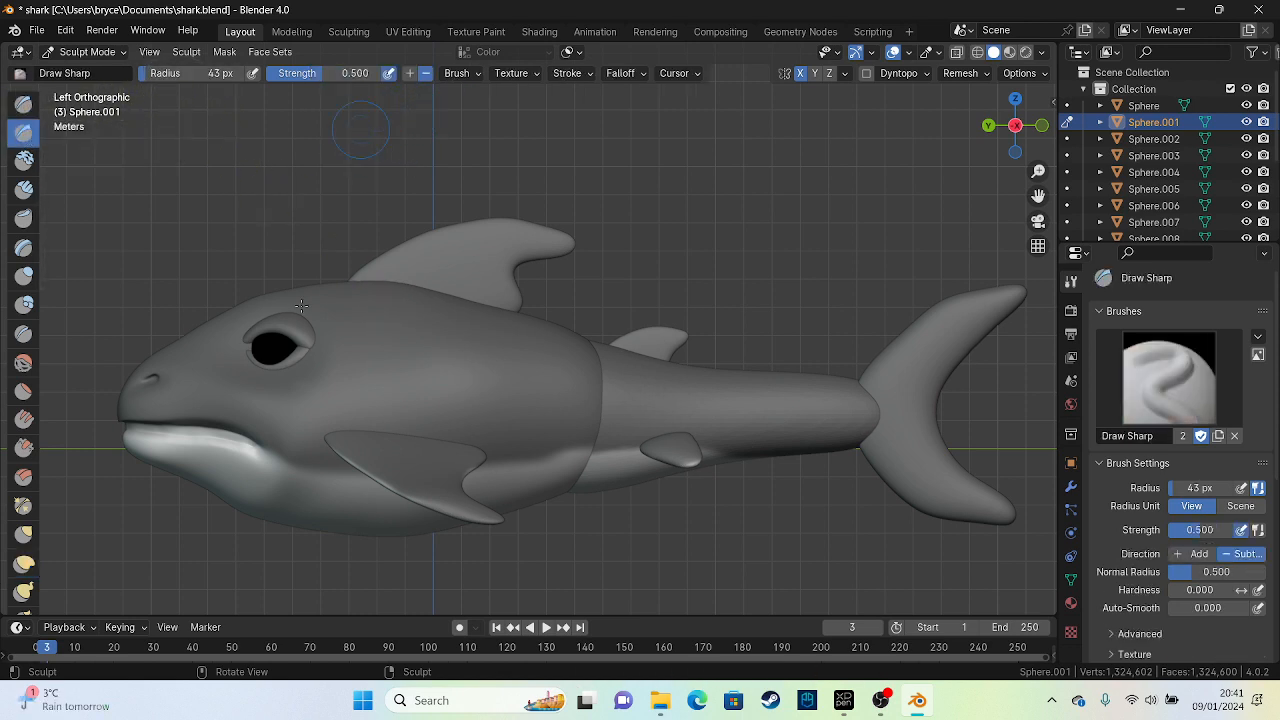
Carve three vertical gill slits between the eye and the dorsal fin's base with Draw Sharp, undoing the first trial stroke
left_click_drag(342, 354, 346, 330)
key("ctrl+z")
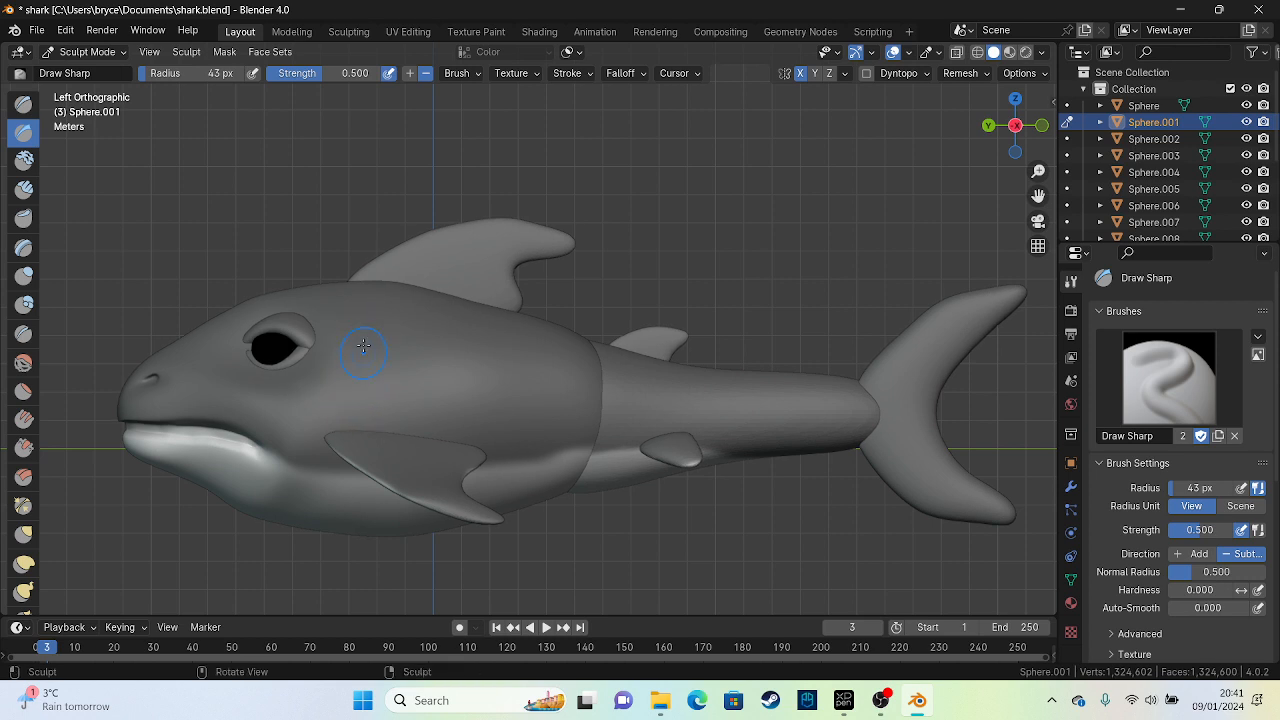
left_click_drag(365, 353, 365, 415)
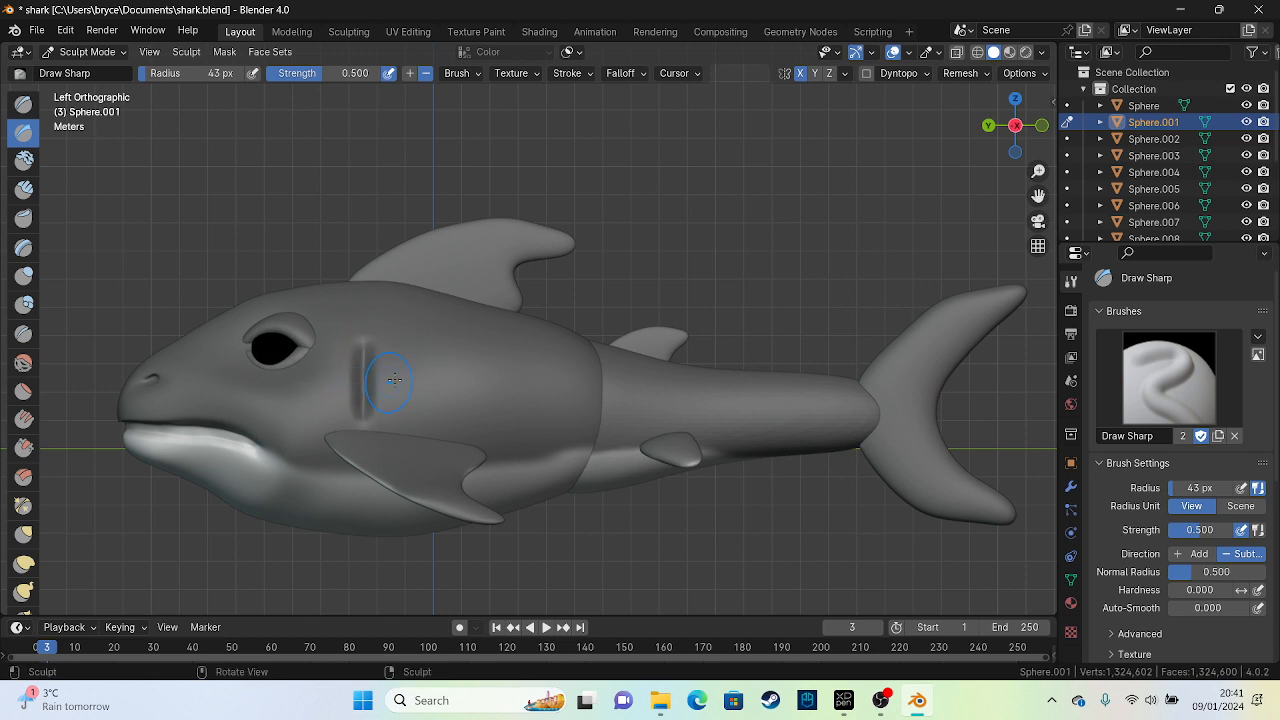
mouse_move(396, 368)
left_mouse_down()
mouse_move(398, 407)
mouse_move(397, 394)
mouse_move(431, 392)
left_mouse_up()
Return to Object Mode with nothing selected and save the file
mouse_move(430, 385)
middle_mouse_down()
mouse_move(440, 370)
mouse_move(591, 452)
mouse_move(685, 345)
mouse_move(538, 371)
mouse_move(592, 387)
mouse_move(425, 340)
middle_mouse_up()
scroll(425, 340, "up", 5)
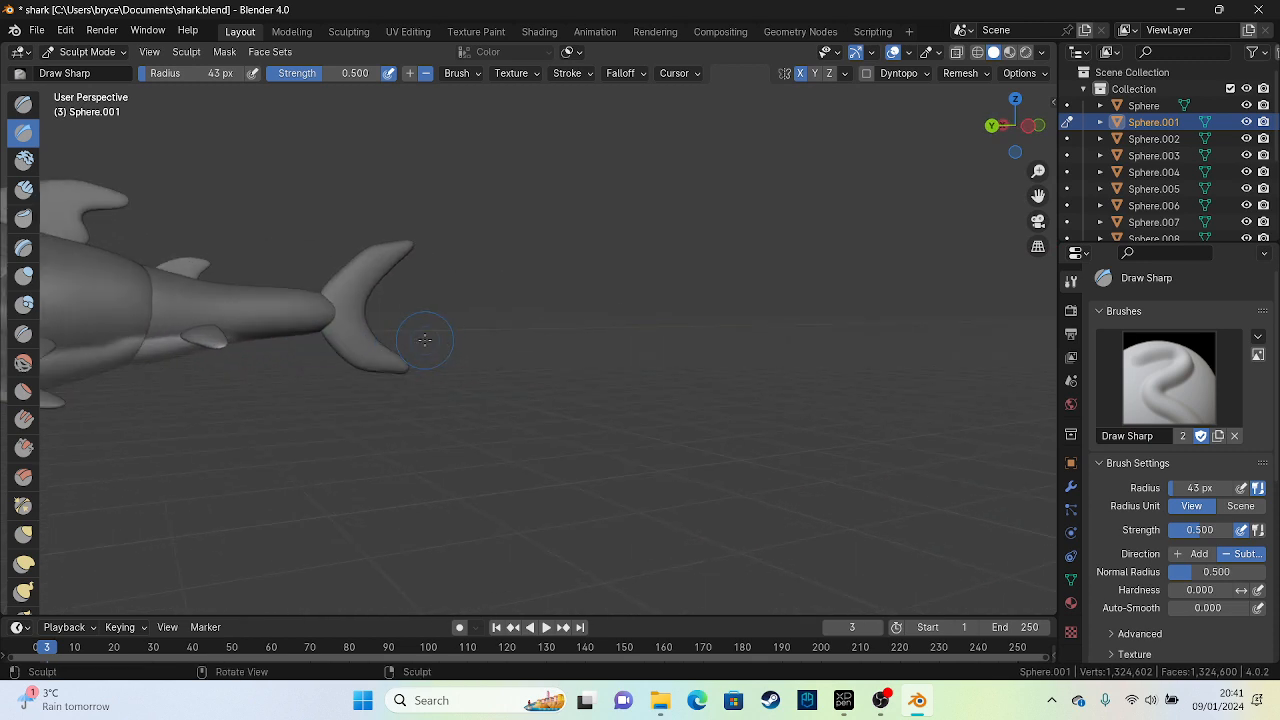
left_click(95, 52)
left_click(464, 293)
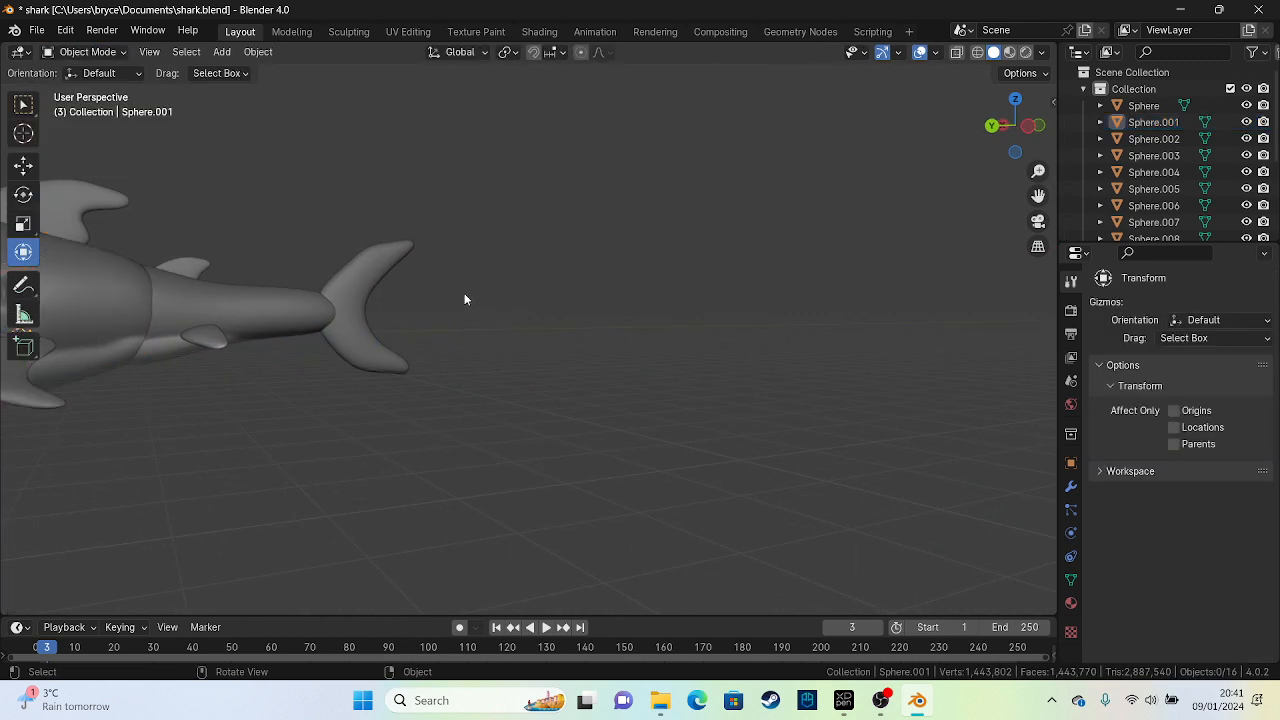
key("ctrl+s")
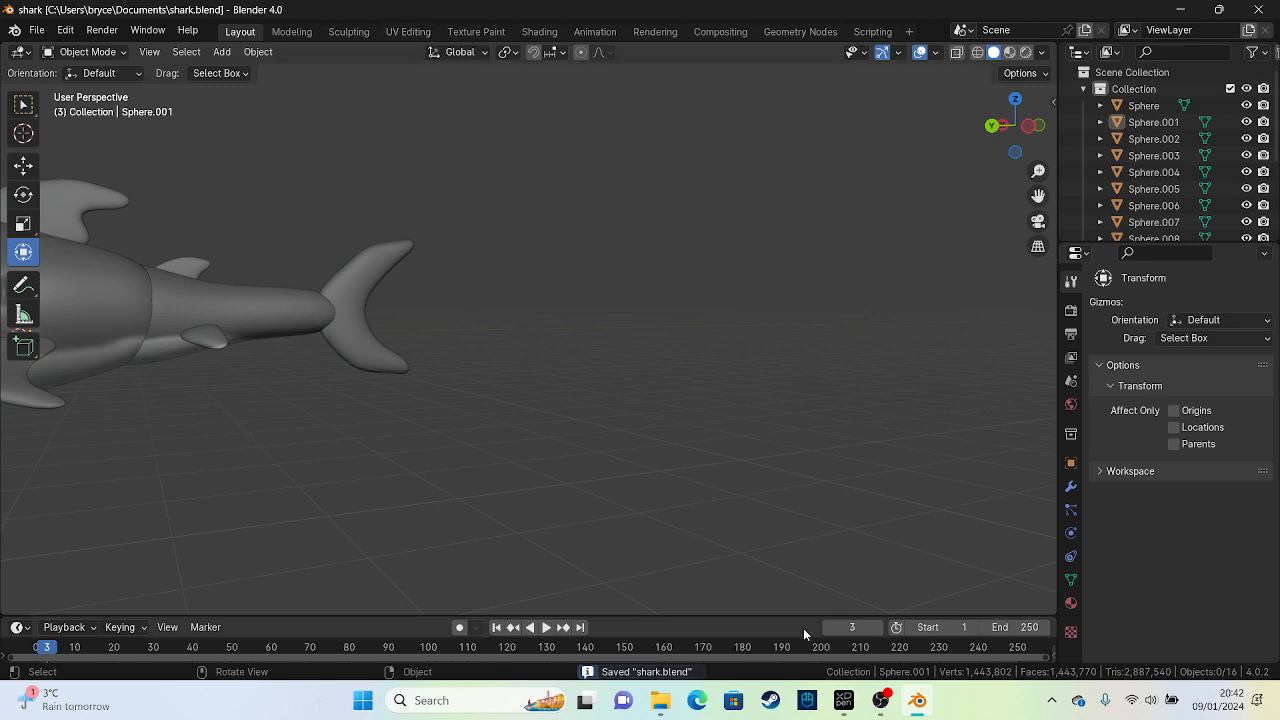
left_click(888, 703)
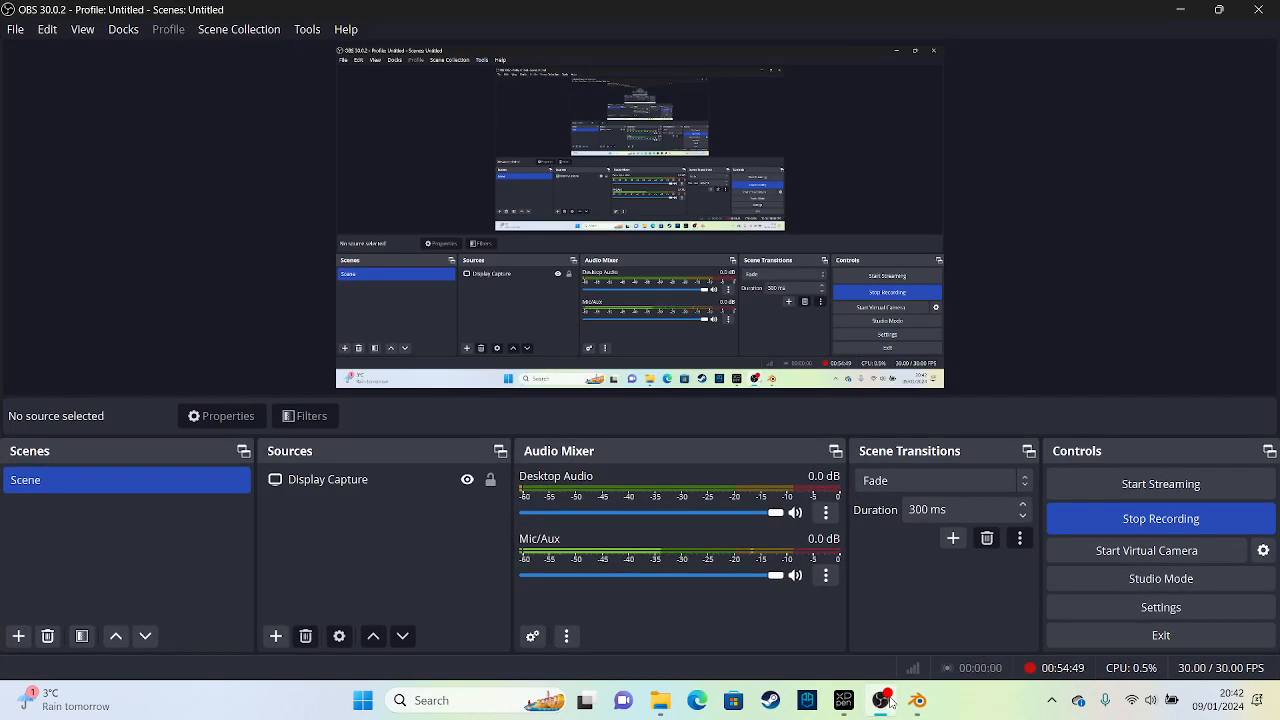
left_click(884, 701)
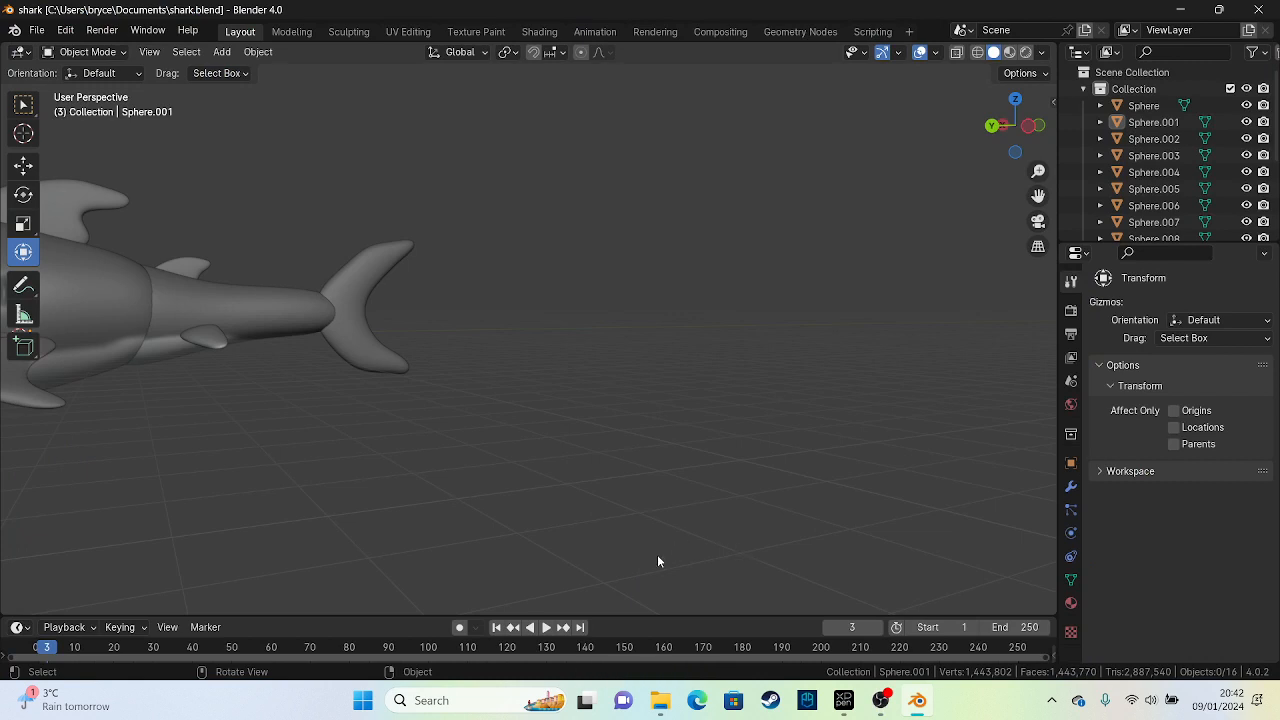
Select the tail fin in the left orthographic view and switch it to Sculpt Mode
key("KP_5")
key("KP_1")
key("ctrl+KP_3")
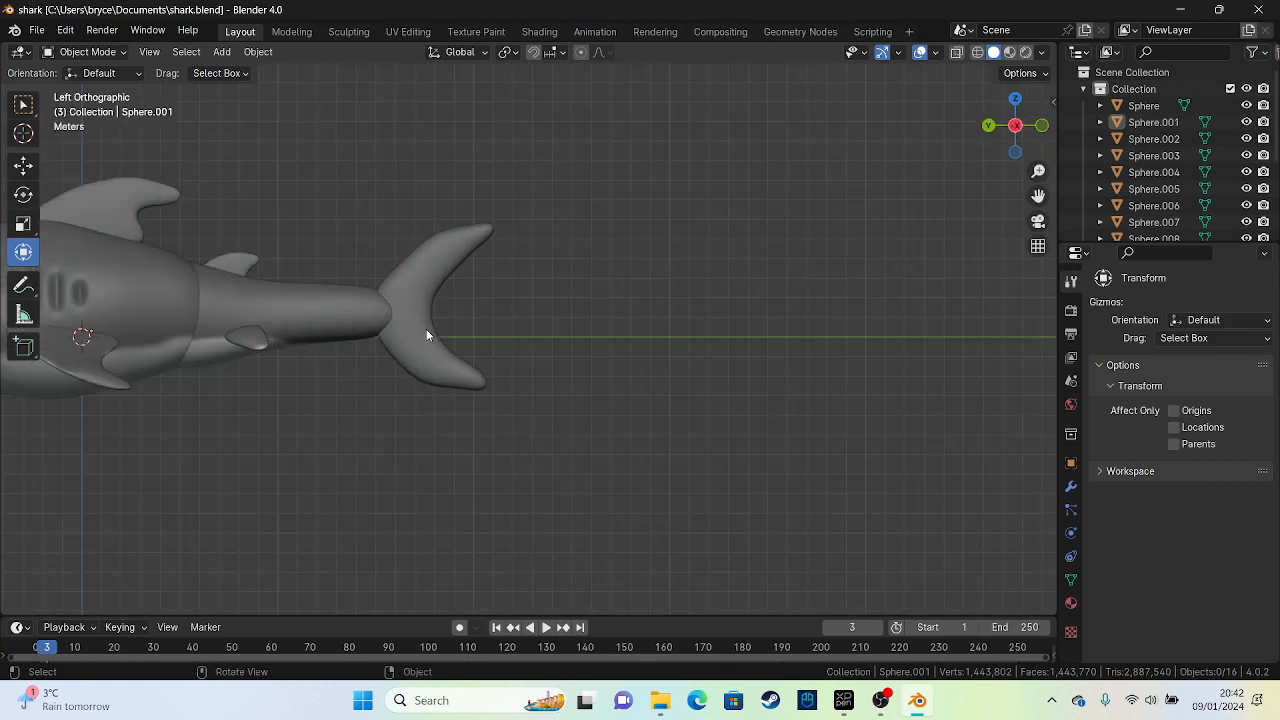
scroll(402, 325, "up", 3)
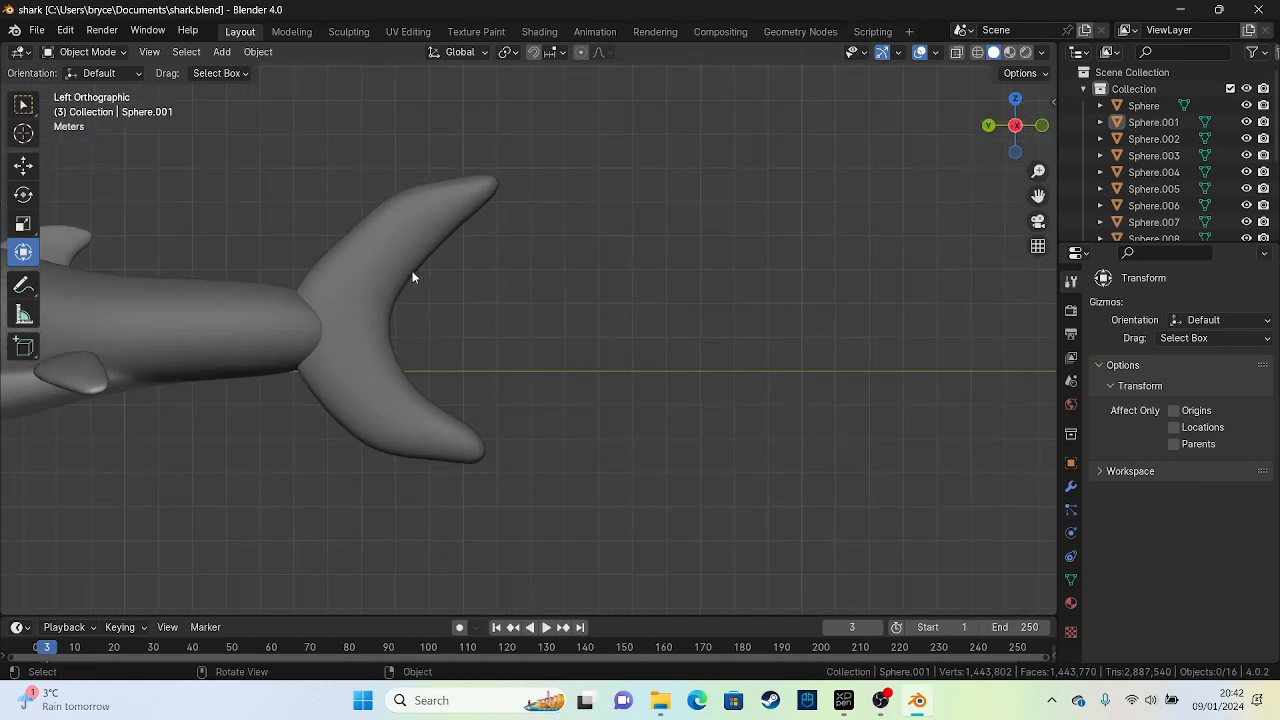
left_click(412, 271)
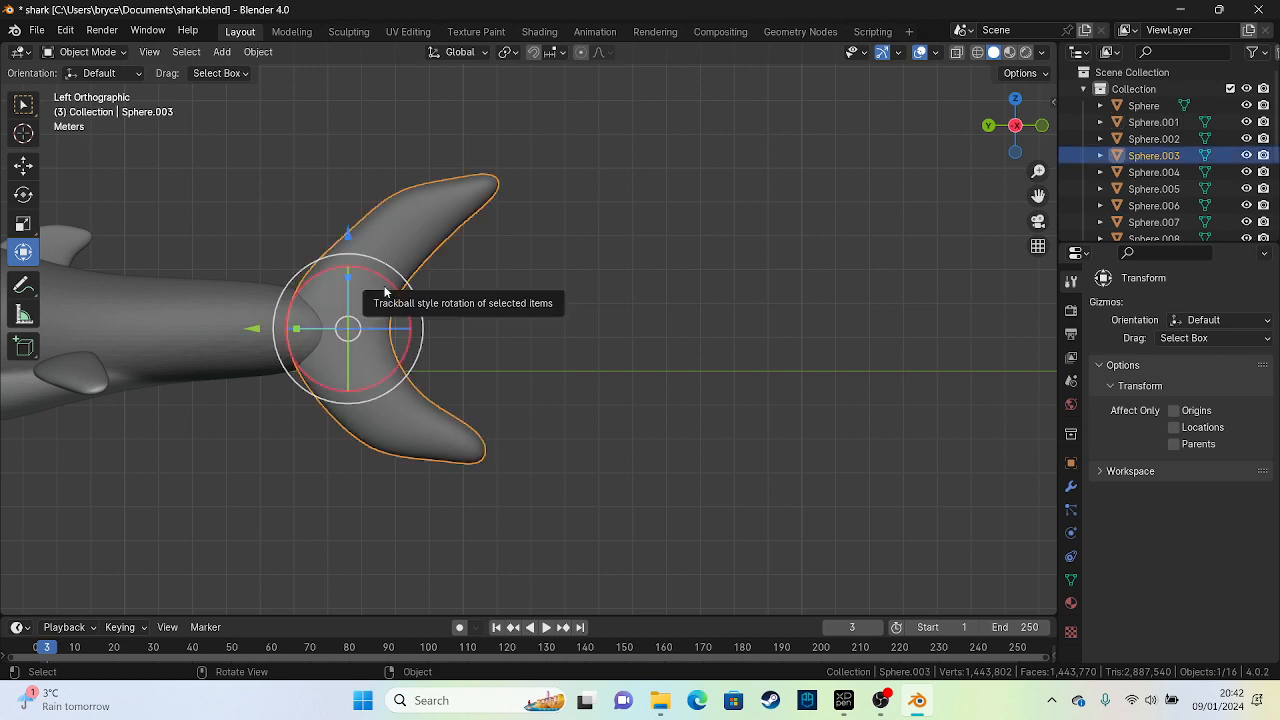
left_click(534, 266)
left_click(390, 227)
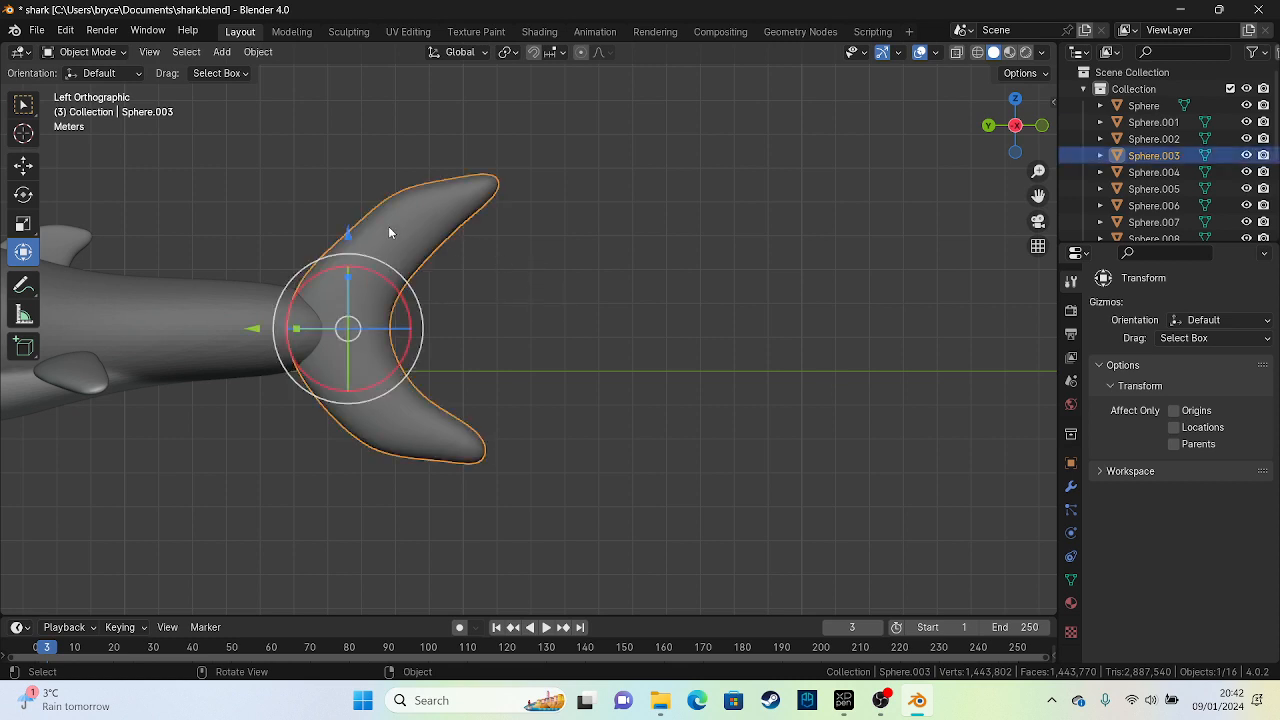
left_click(107, 55)
left_click(93, 107)
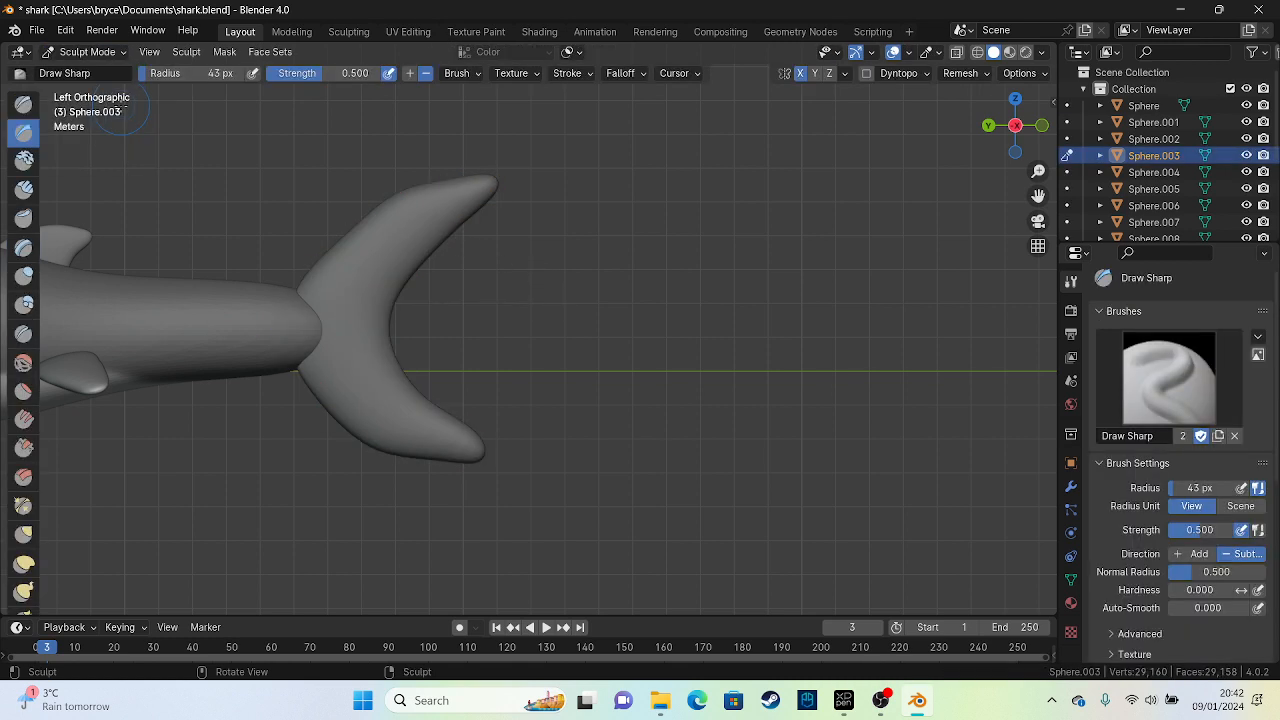
Fill out the tail fin's inner curve and adjust its root with the Elastic Deform brush at a 90 px radius
left_click(25, 562)
left_click_drag(197, 77, 188, 77)
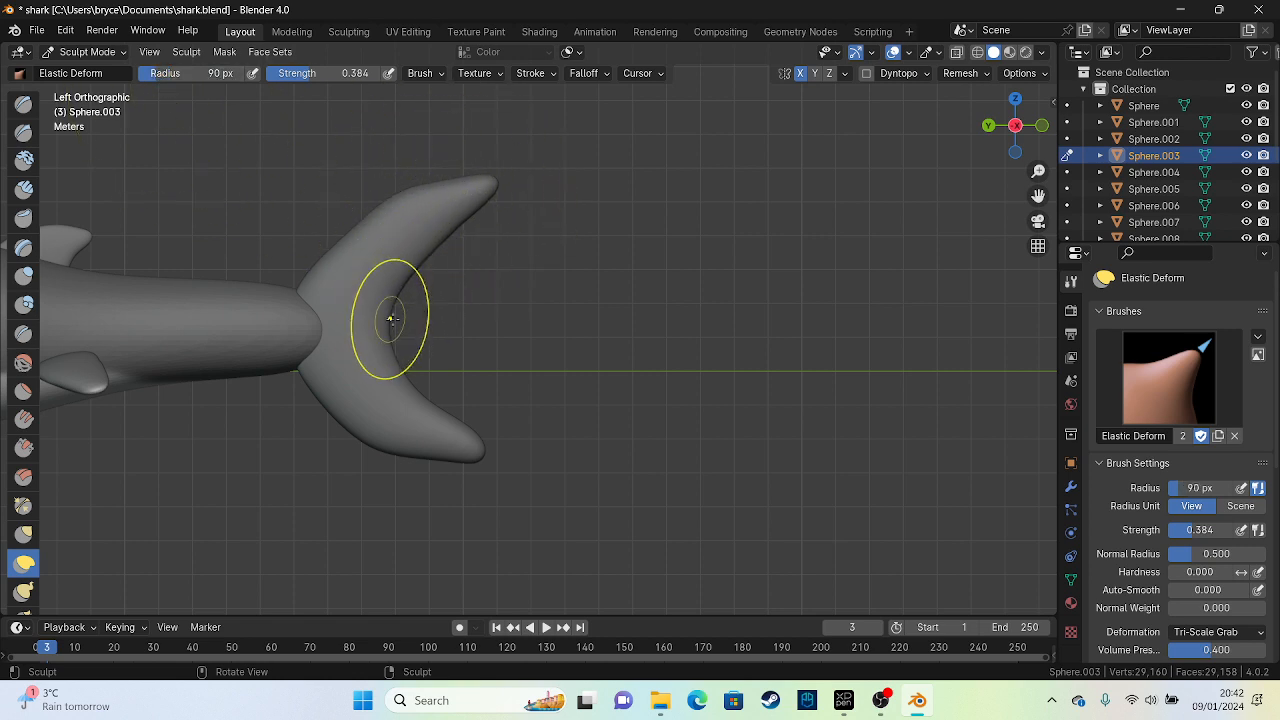
mouse_move(390, 317)
left_mouse_down()
mouse_move(369, 309)
mouse_move(403, 270)
mouse_move(440, 292)
mouse_move(436, 314)
left_mouse_up()
mouse_move(408, 364)
left_mouse_down()
mouse_move(472, 340)
mouse_move(354, 308)
left_mouse_up()
left_click_drag(429, 378, 349, 374)
mouse_move(438, 268)
left_mouse_down()
mouse_move(386, 274)
mouse_move(428, 320)
mouse_move(432, 304)
left_mouse_up()
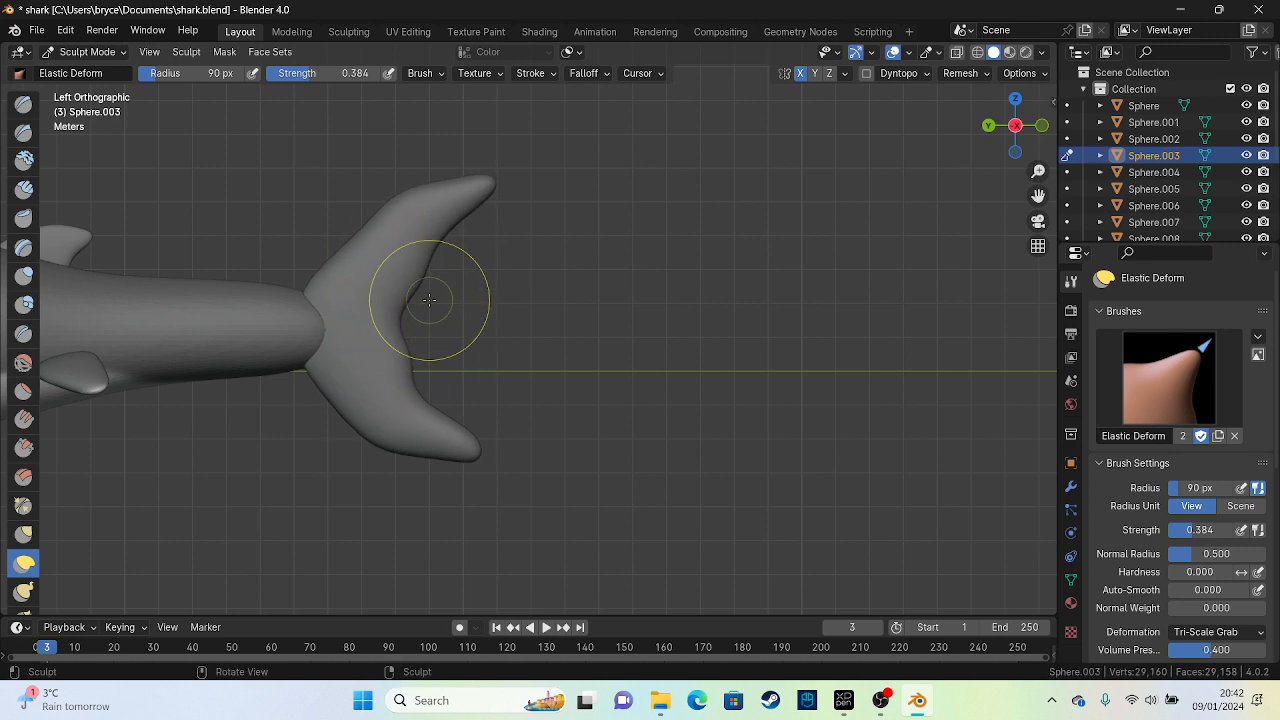
left_click_drag(347, 248, 334, 241)
left_click_drag(308, 282, 303, 276)
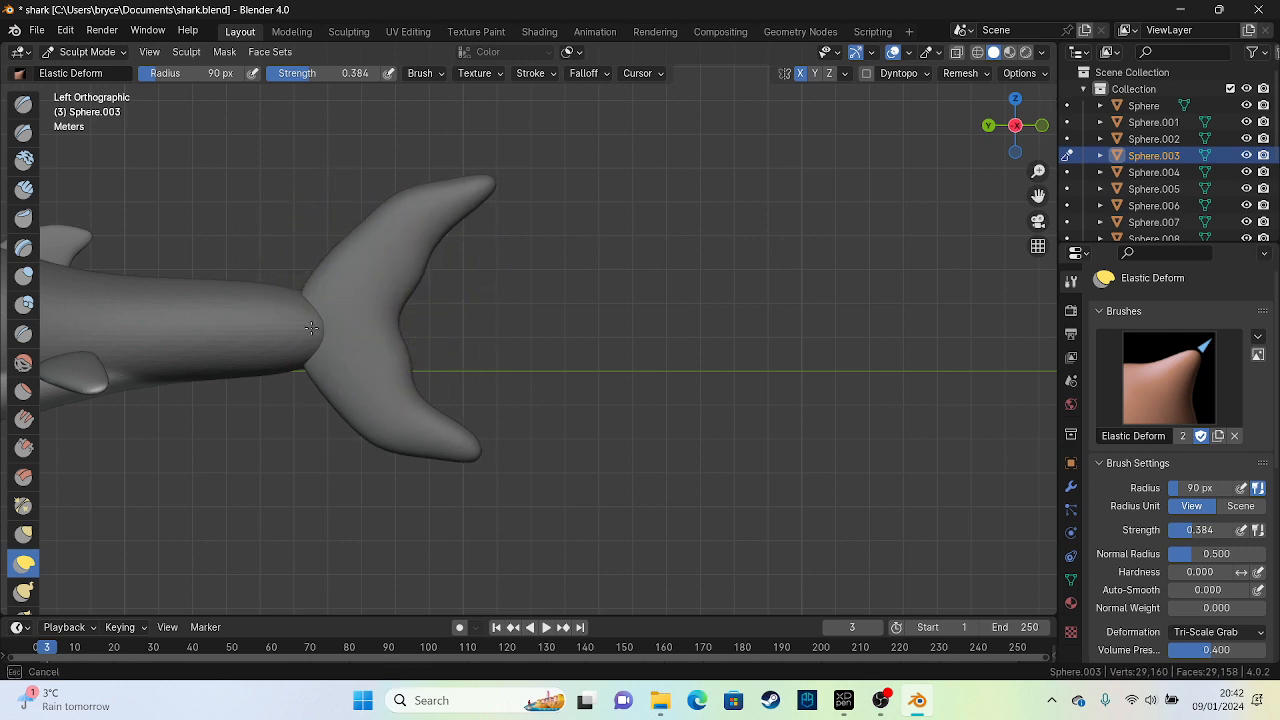
left_click_drag(315, 370, 299, 374)
Stretch the tail fin's upper lobe far backward and shape the lower lobe's tip with Elastic Deform
left_click_drag(465, 452, 512, 491)
left_click_drag(428, 460, 434, 482)
mouse_move(482, 183)
left_mouse_down()
mouse_move(546, 144)
mouse_move(523, 194)
mouse_move(532, 208)
mouse_move(463, 166)
mouse_move(485, 163)
left_mouse_up()
mouse_move(460, 458)
left_mouse_down()
mouse_move(522, 410)
mouse_move(432, 484)
left_mouse_up()
mouse_move(510, 184)
left_mouse_down()
mouse_move(761, 163)
mouse_move(745, 186)
left_mouse_up()
left_click_drag(496, 458, 460, 452)
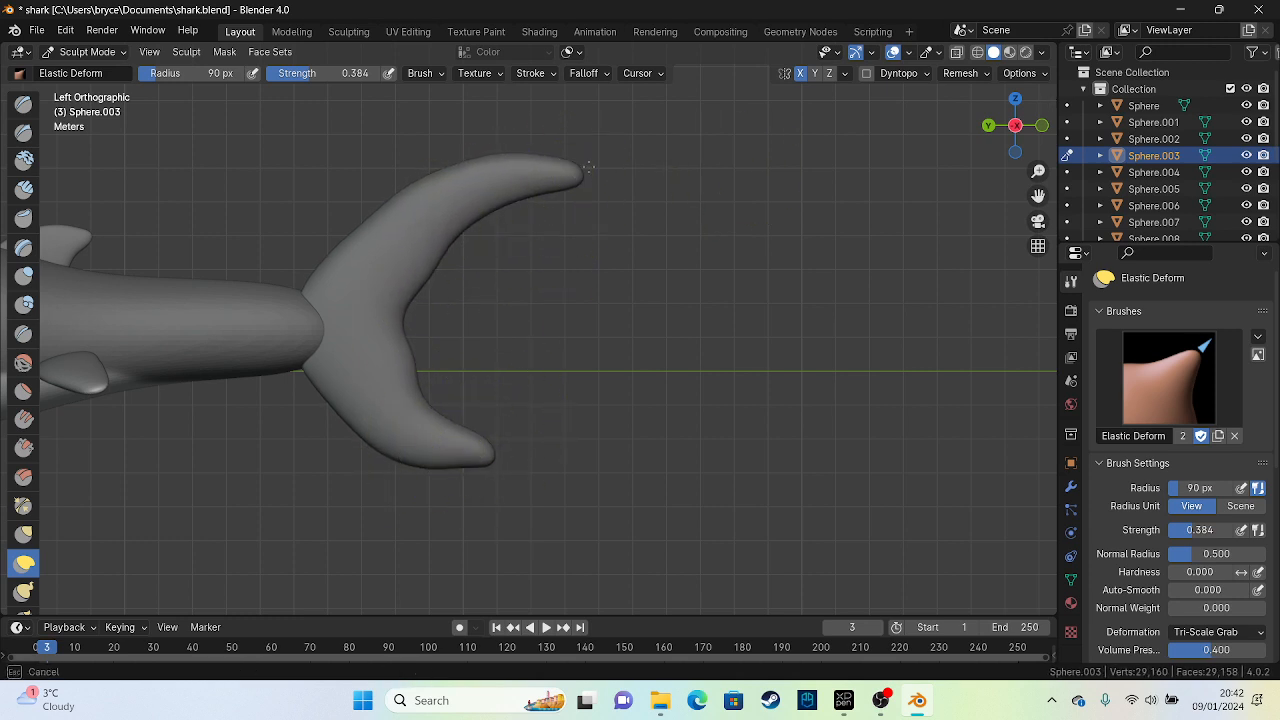
left_click_drag(558, 182, 592, 174)
Widen the tail fin's root on both sides in the top view with Elastic Deform at a 105 px radius
middle_click_drag(589, 174, 530, 372, "alt")
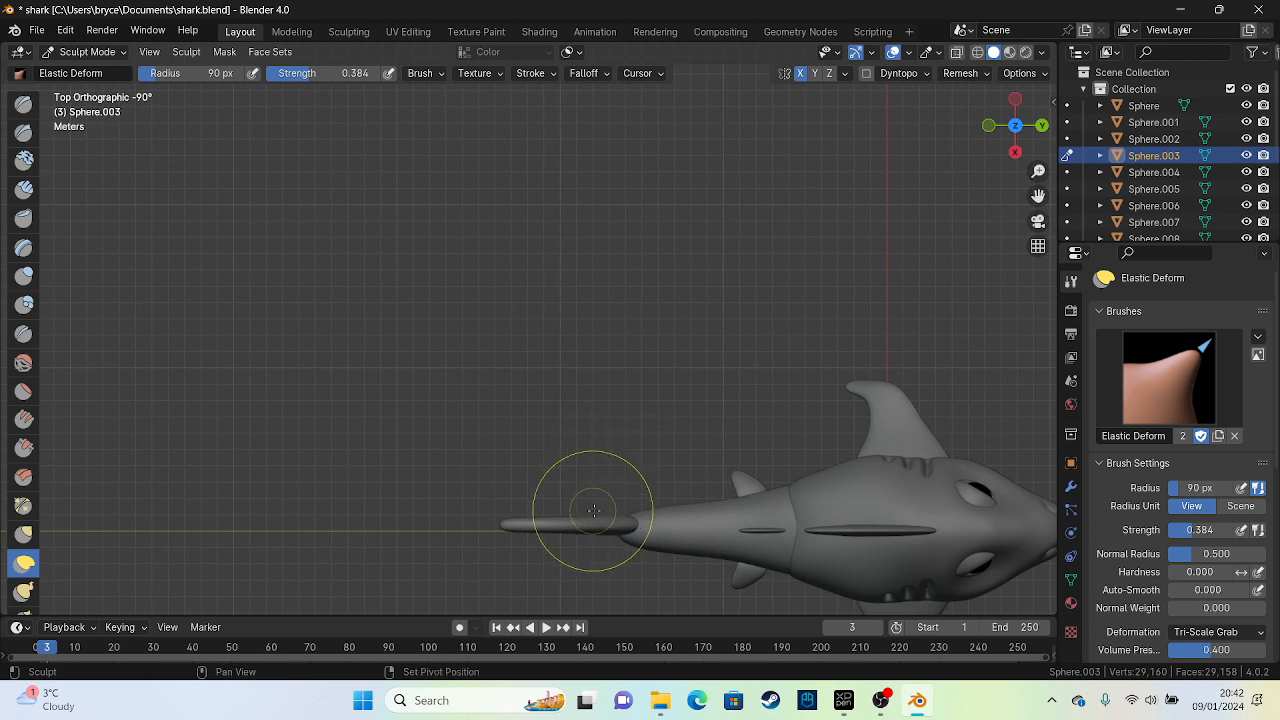
middle_click_drag(600, 529, 409, 329, "shift")
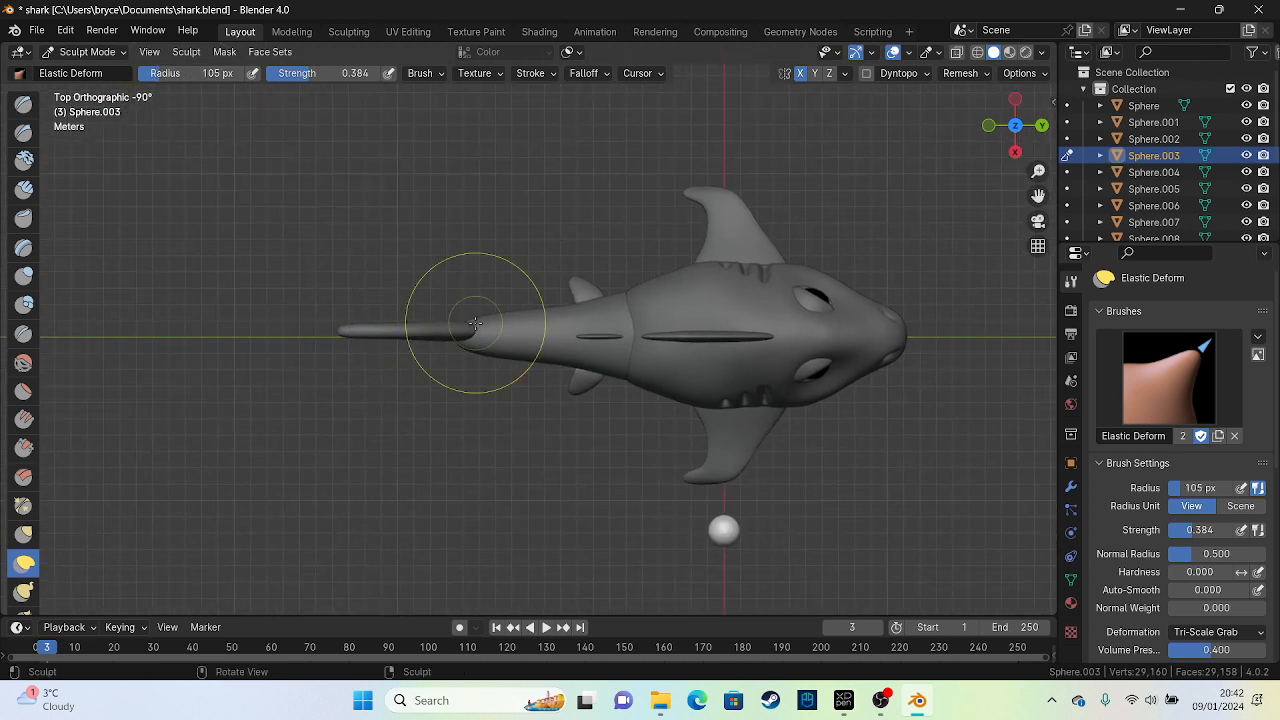
left_click_drag(475, 323, 463, 318)
left_click_drag(464, 210, 464, 212)
left_click_drag(462, 322, 468, 160)
scroll(482, 241, "up", 5)
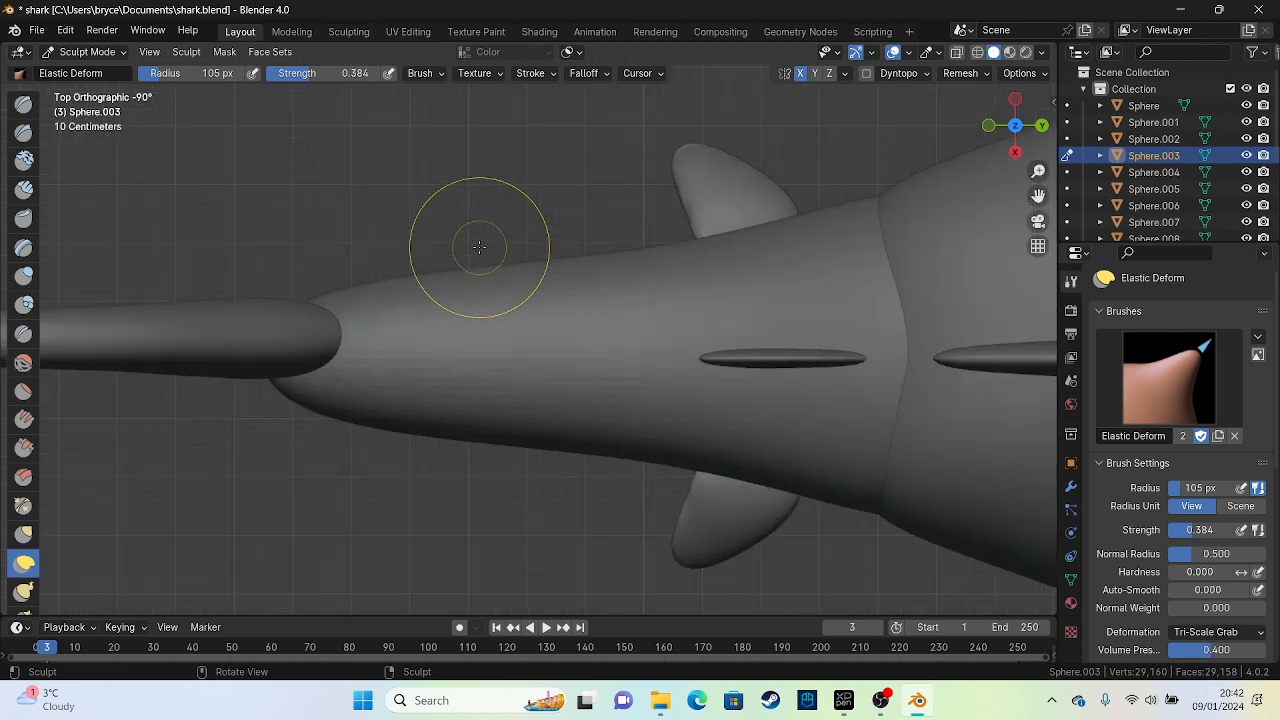
left_click_drag(286, 371, 271, 591)
left_click_drag(309, 301, 367, 142)
Pull the tail fin's root forward over the end of the body with Elastic Deform and save the file
mouse_move(306, 337)
middle_mouse_down()
mouse_move(429, 243)
mouse_move(512, 243)
mouse_move(512, 186)
middle_mouse_up()
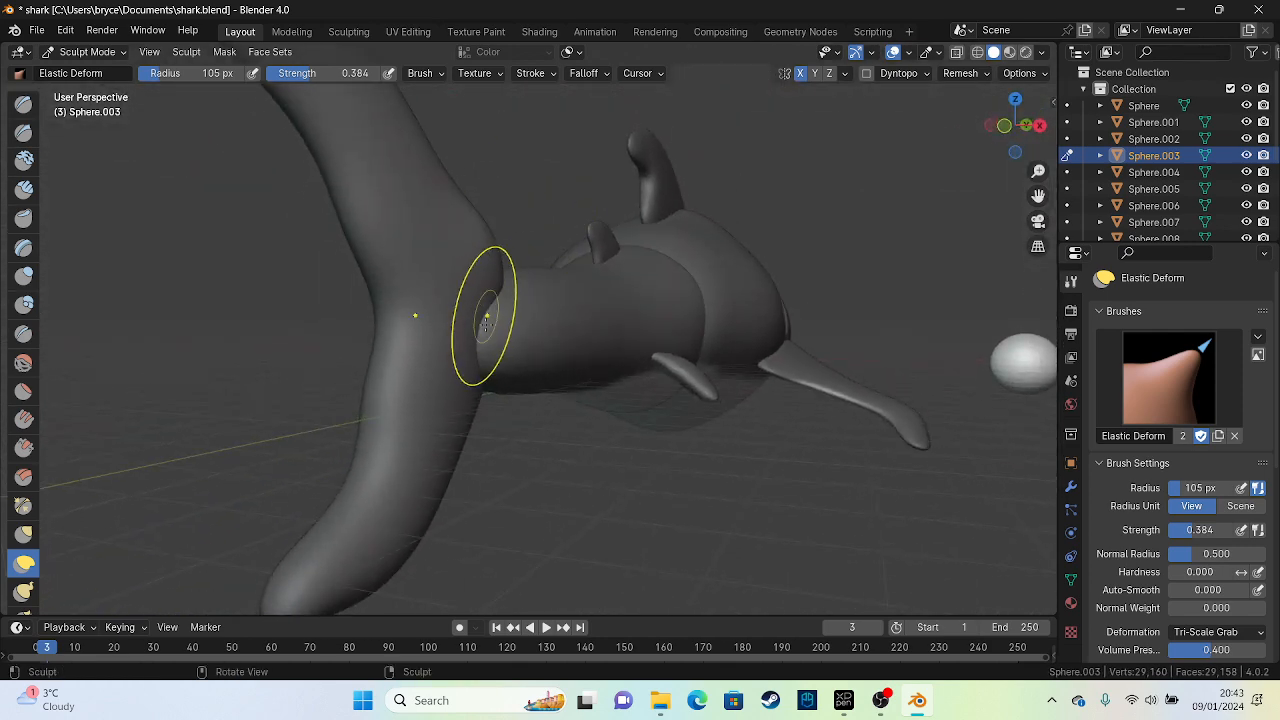
left_click_drag(486, 316, 524, 336)
left_click_drag(510, 344, 537, 338)
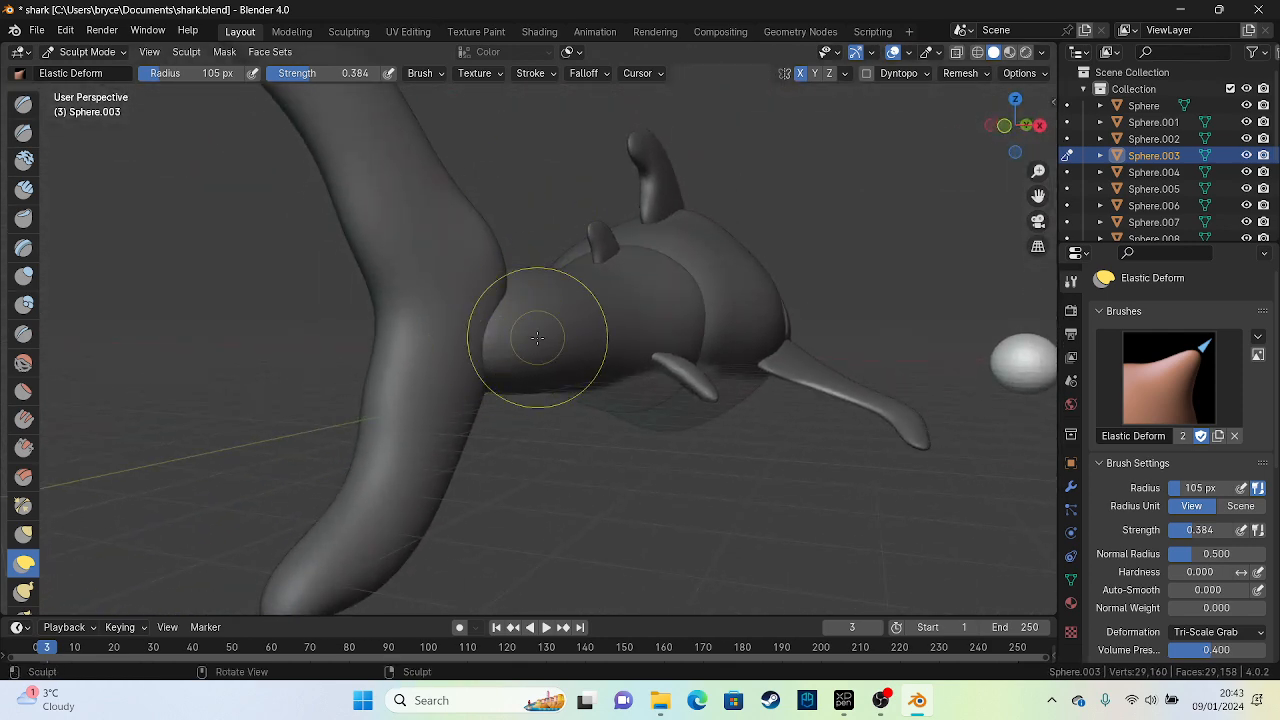
mouse_move(537, 338)
middle_mouse_down()
mouse_move(863, 361)
mouse_move(586, 186)
middle_mouse_up()
key("ctrl+s")
Carve a notch into the upper lobe's inner edge with the subtracting Draw brush at 62 px and 0.760 strength, and remesh at 0.08 m
scroll(589, 196, "up", 3)
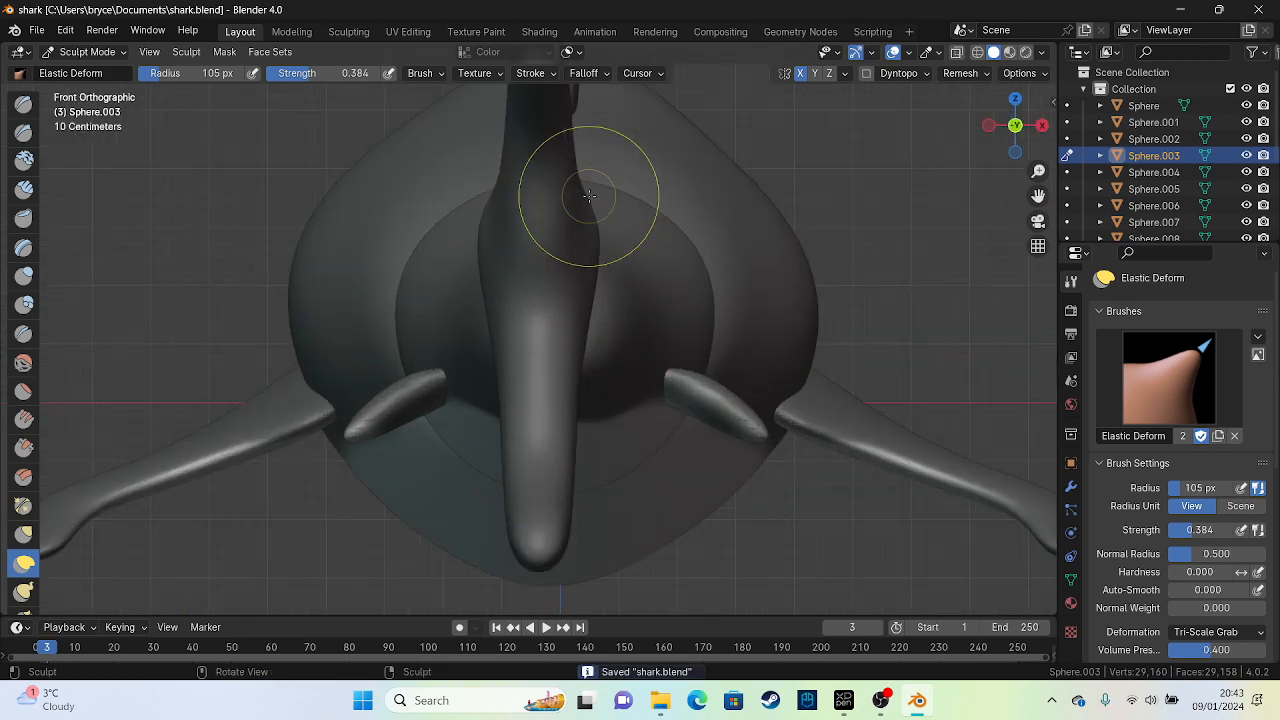
left_click(24, 104)
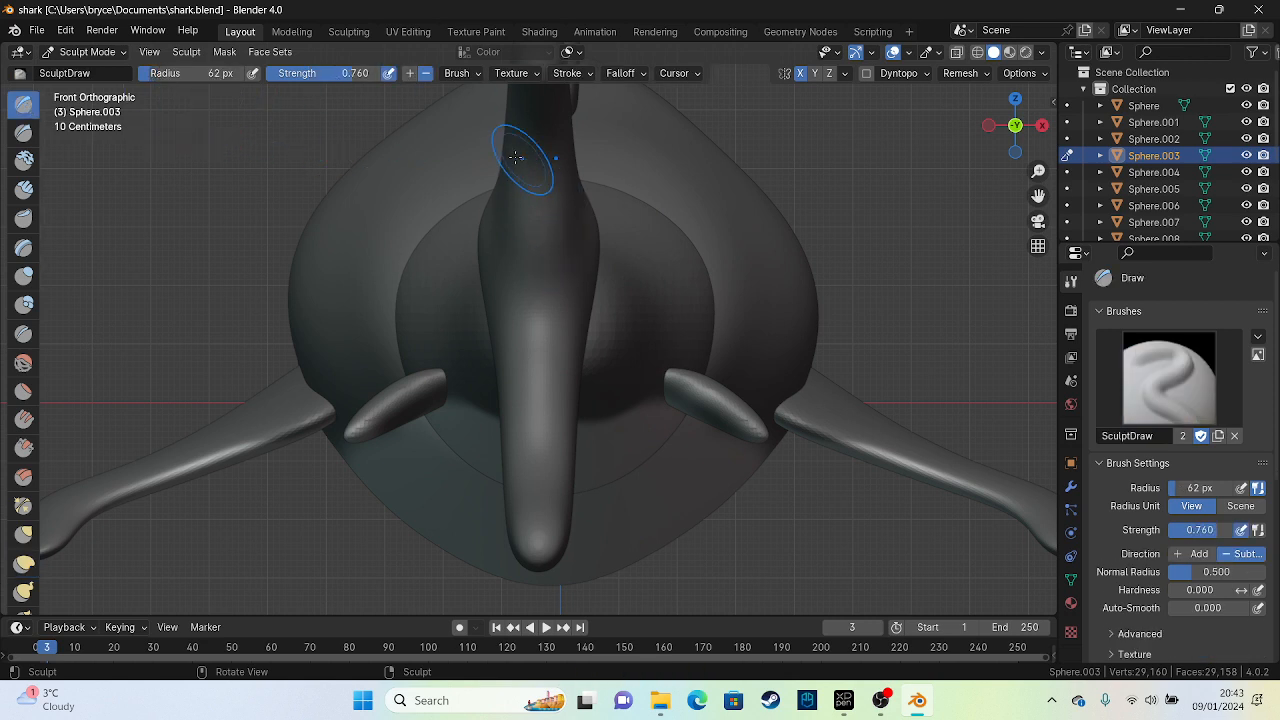
left_click_drag(517, 156, 562, 134)
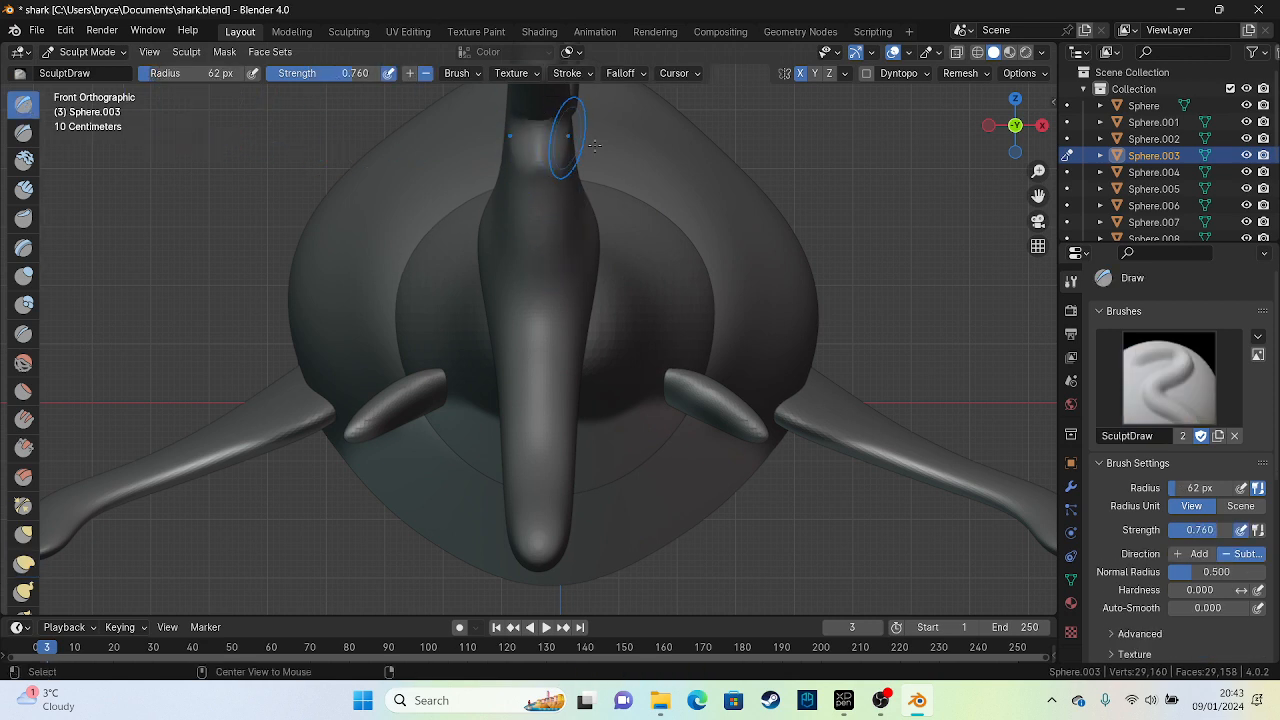
middle_click_drag(595, 146, 361, 363, "alt")
mouse_move(438, 353)
left_mouse_down()
mouse_move(462, 356)
mouse_move(466, 343)
left_mouse_up()
scroll(1221, 593, "down", 5)
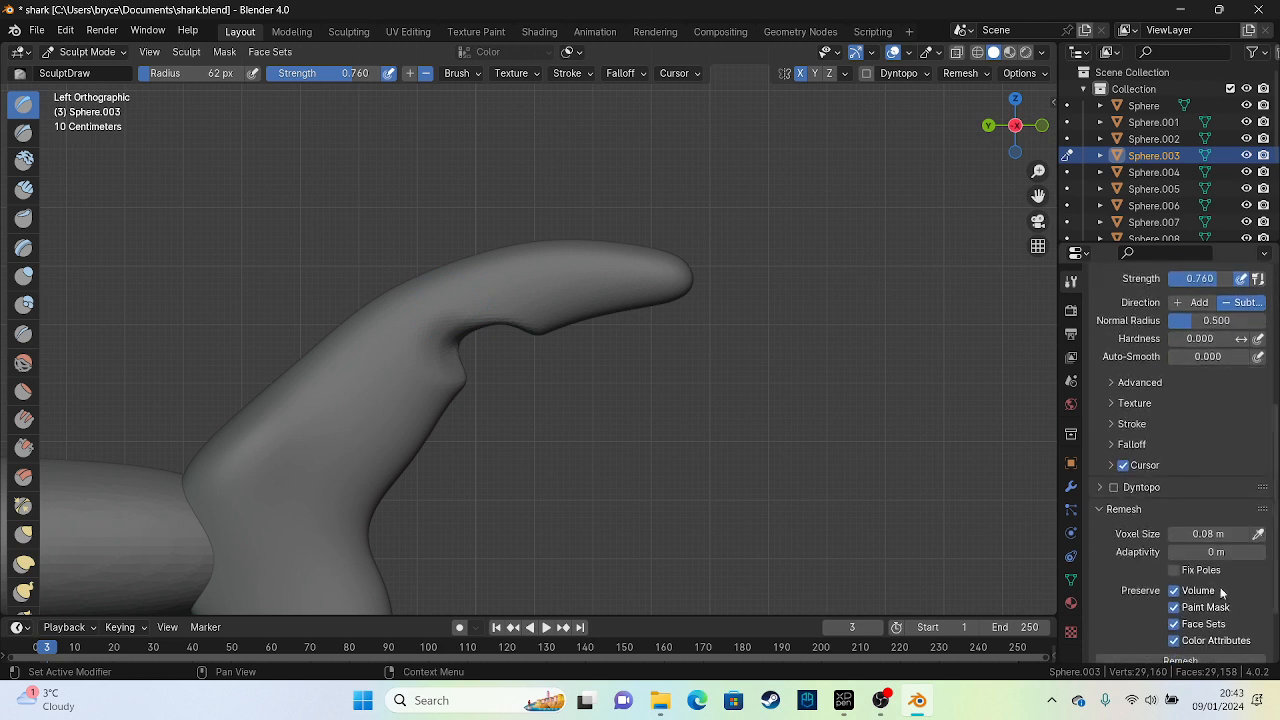
scroll(1195, 582, "down", 2)
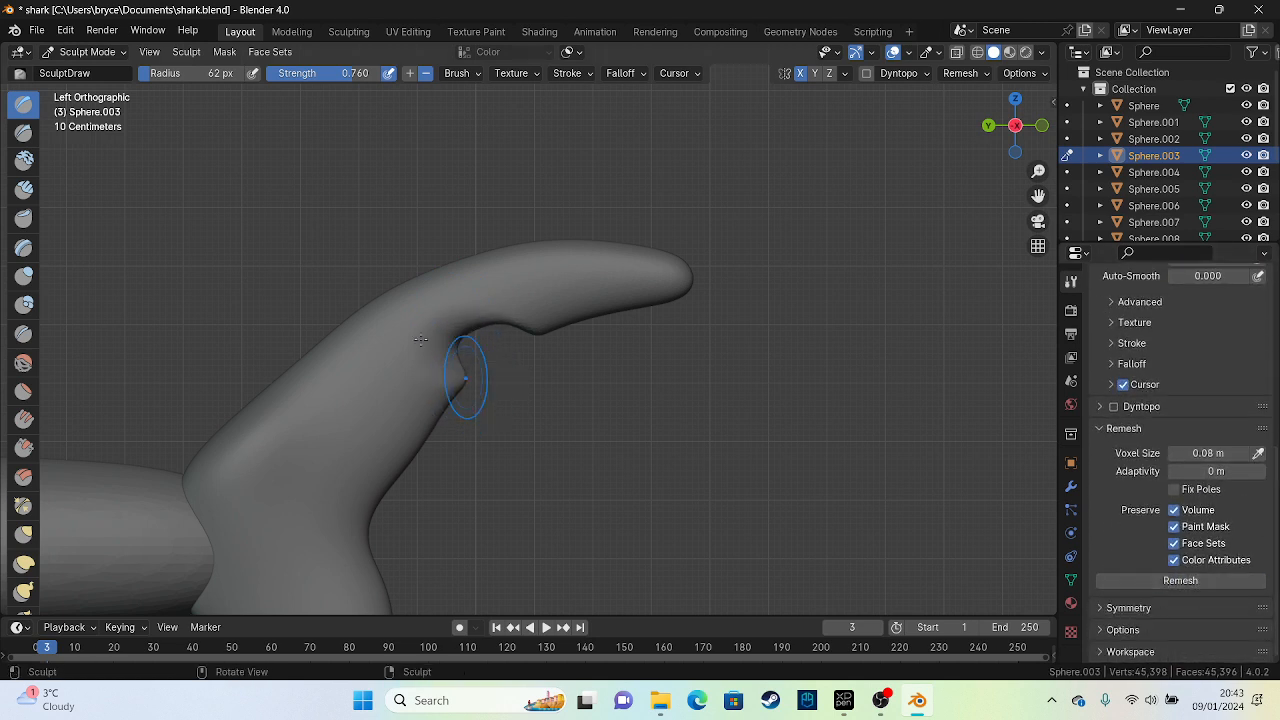
Pull the edges around the upper lobe's notch outward into points with Elastic Deform, enlarging the brush radius from 62 to 124 px
left_click(24, 563)
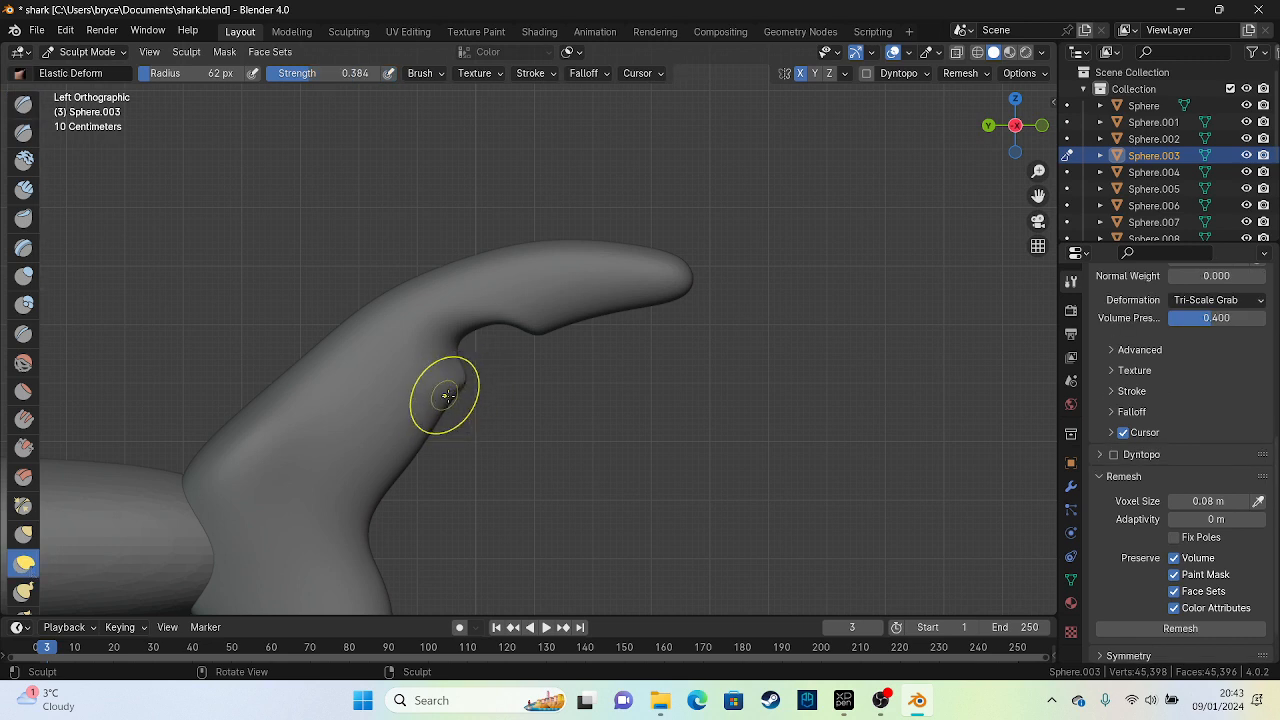
left_click_drag(455, 385, 549, 395)
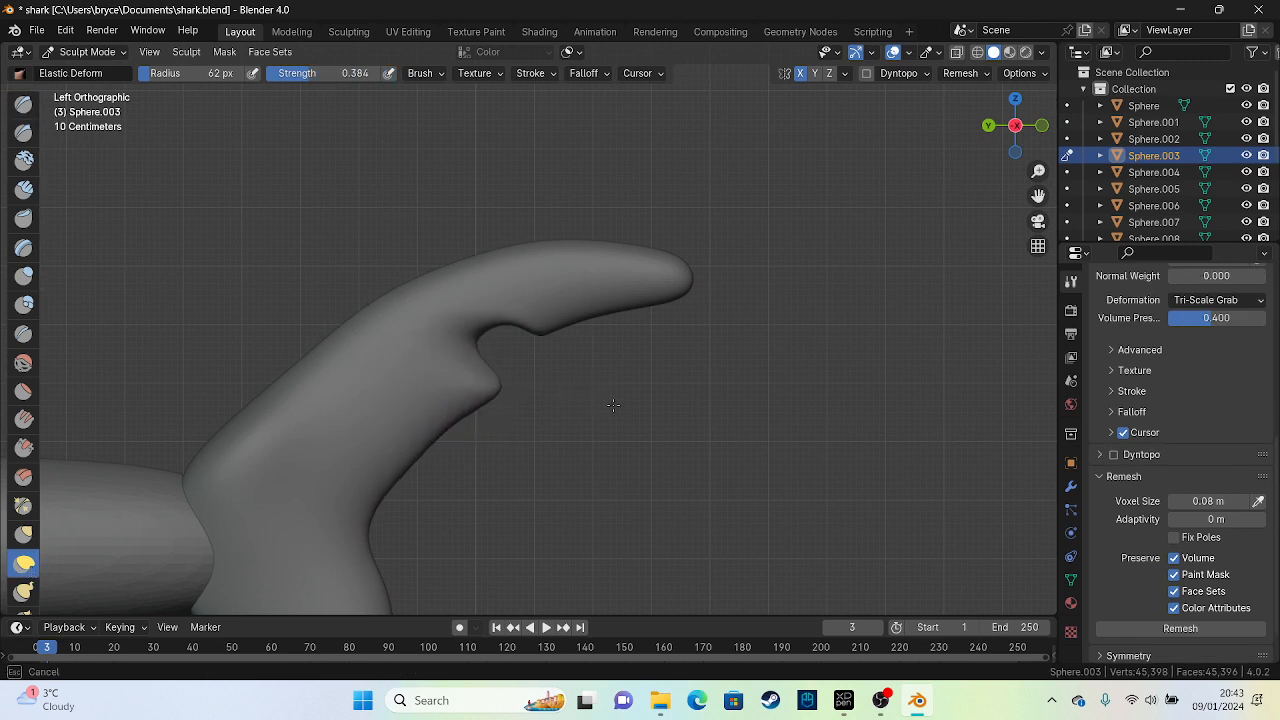
left_click_drag(665, 412, 671, 413)
mouse_move(505, 324)
left_mouse_down()
mouse_move(513, 355)
mouse_move(483, 339)
mouse_move(590, 350)
mouse_move(699, 320)
left_mouse_up()
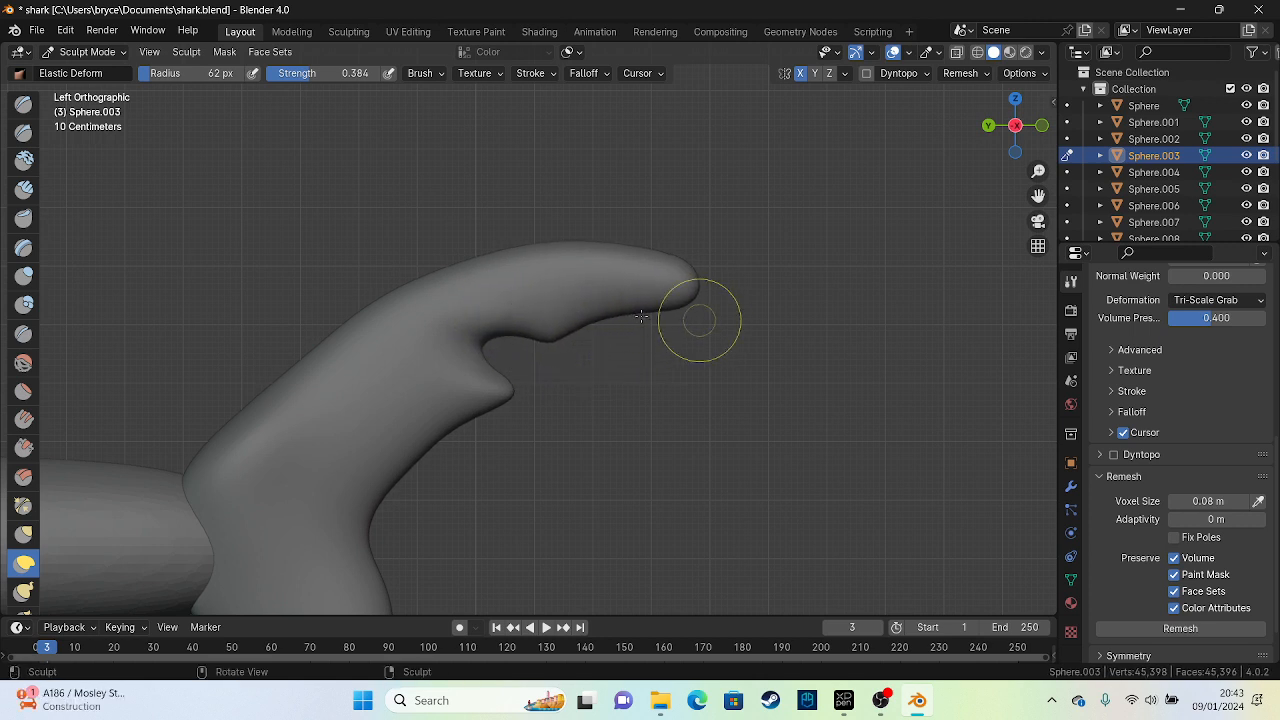
left_click_drag(196, 75, 209, 77)
left_click_drag(488, 350, 557, 391)
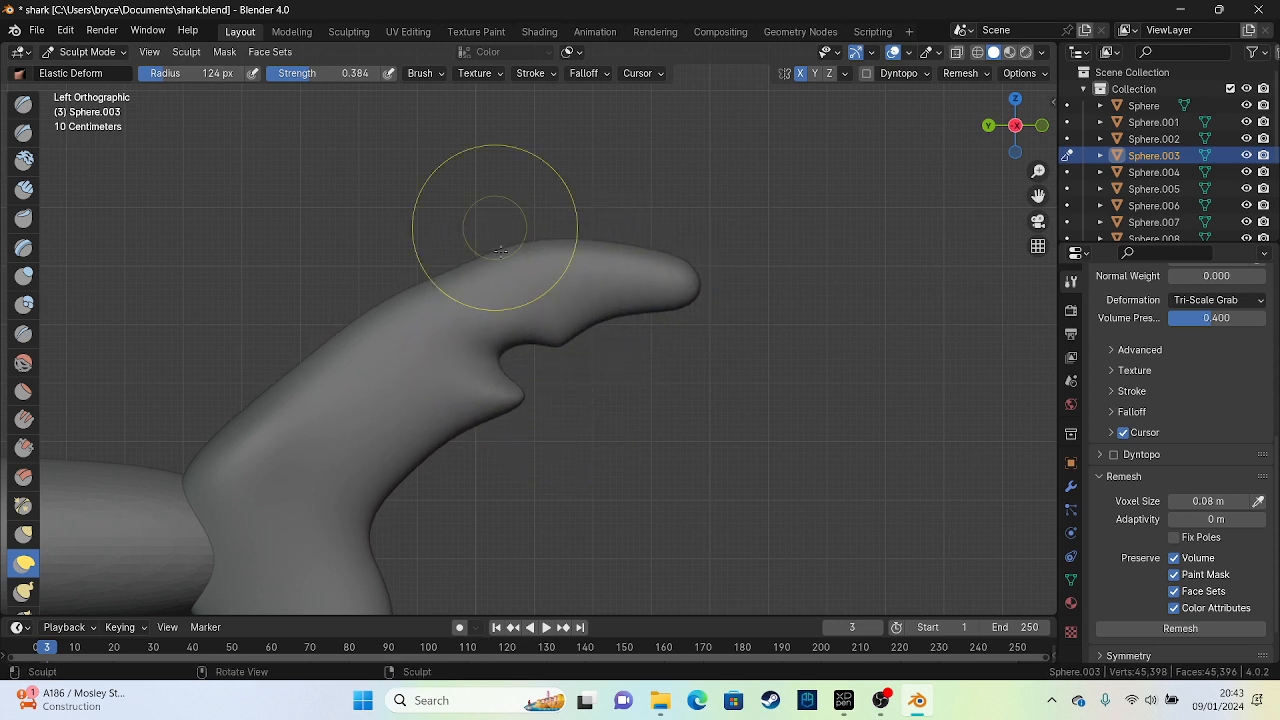
Pull the tail fin's root toward the body and adjust its leading edge and inner curve with Elastic Deform
mouse_move(224, 452)
left_mouse_down()
mouse_move(257, 485)
mouse_move(105, 461)
left_mouse_up()
left_click_drag(267, 438, 105, 460)
scroll(103, 451, "down", 3)
left_click_drag(336, 421, 322, 406)
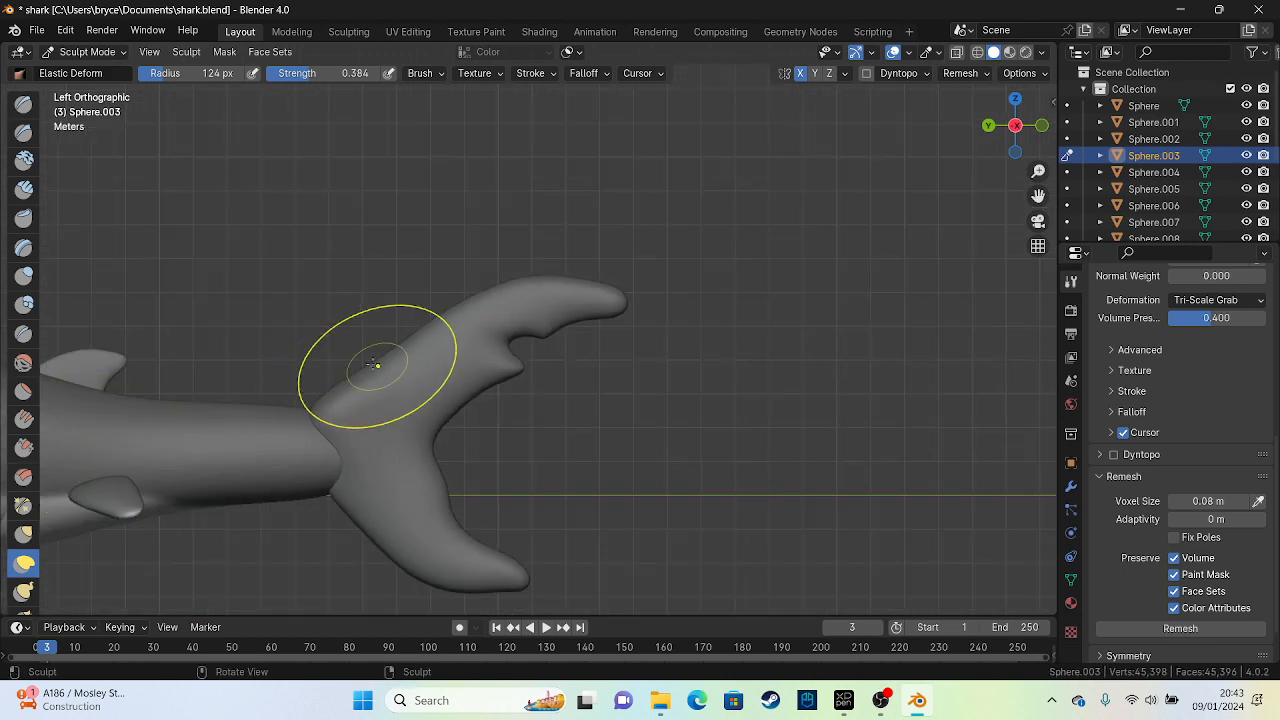
mouse_move(376, 367)
left_mouse_down()
mouse_move(358, 336)
mouse_move(404, 344)
left_mouse_up()
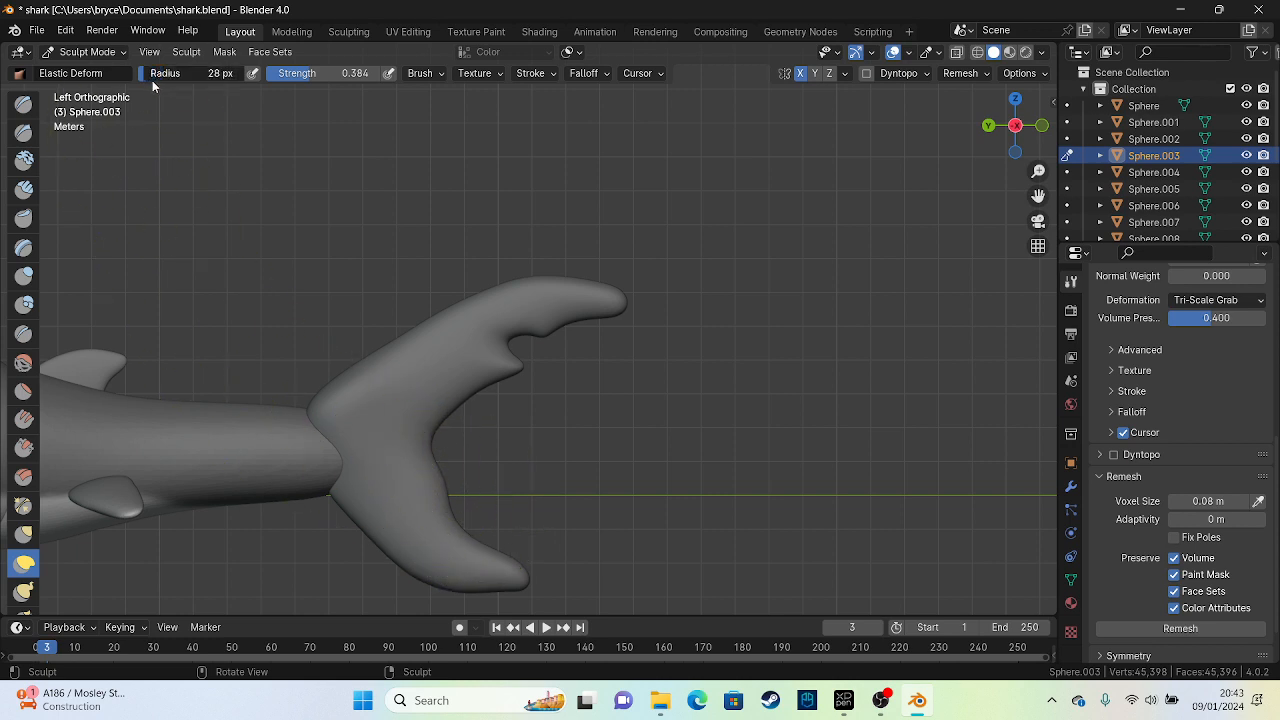
mouse_move(428, 499)
left_mouse_down()
mouse_move(472, 478)
mouse_move(443, 471)
left_mouse_up()
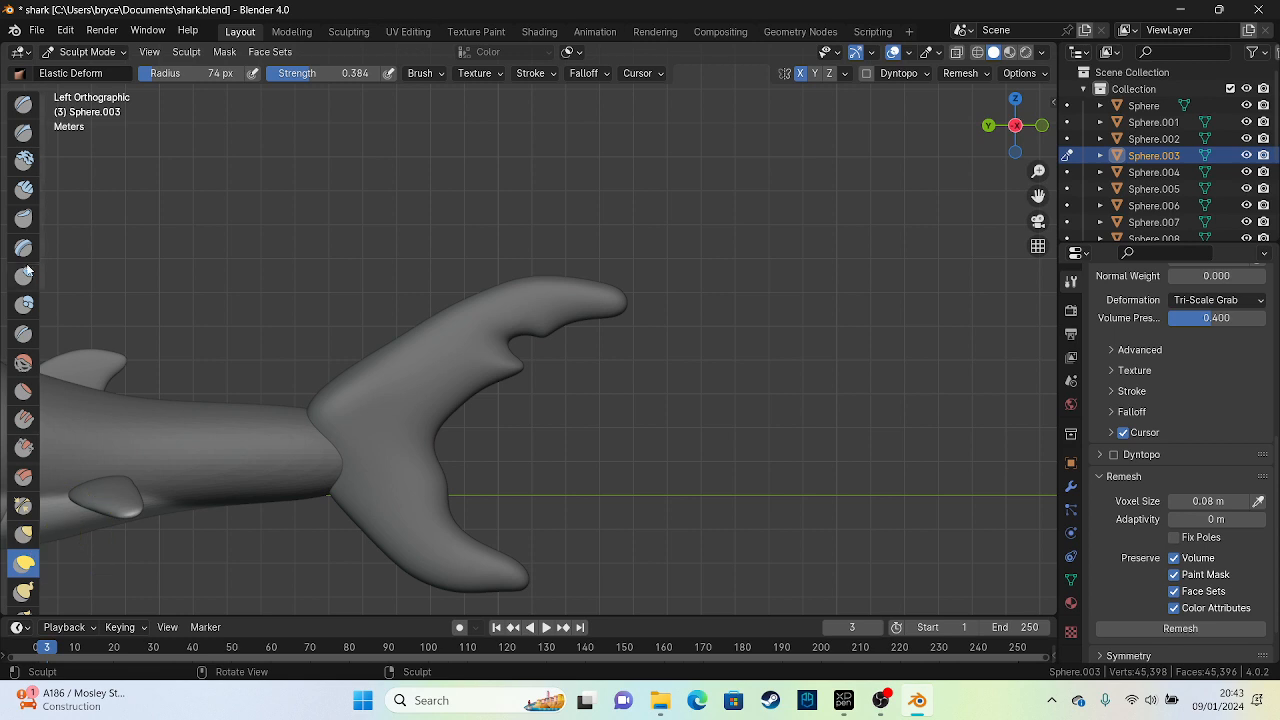
Carve more notches along the tail fin's inner edge with Draw at 46 px and 0.529 strength, and refine them with Elastic Deform
left_click(24, 104)
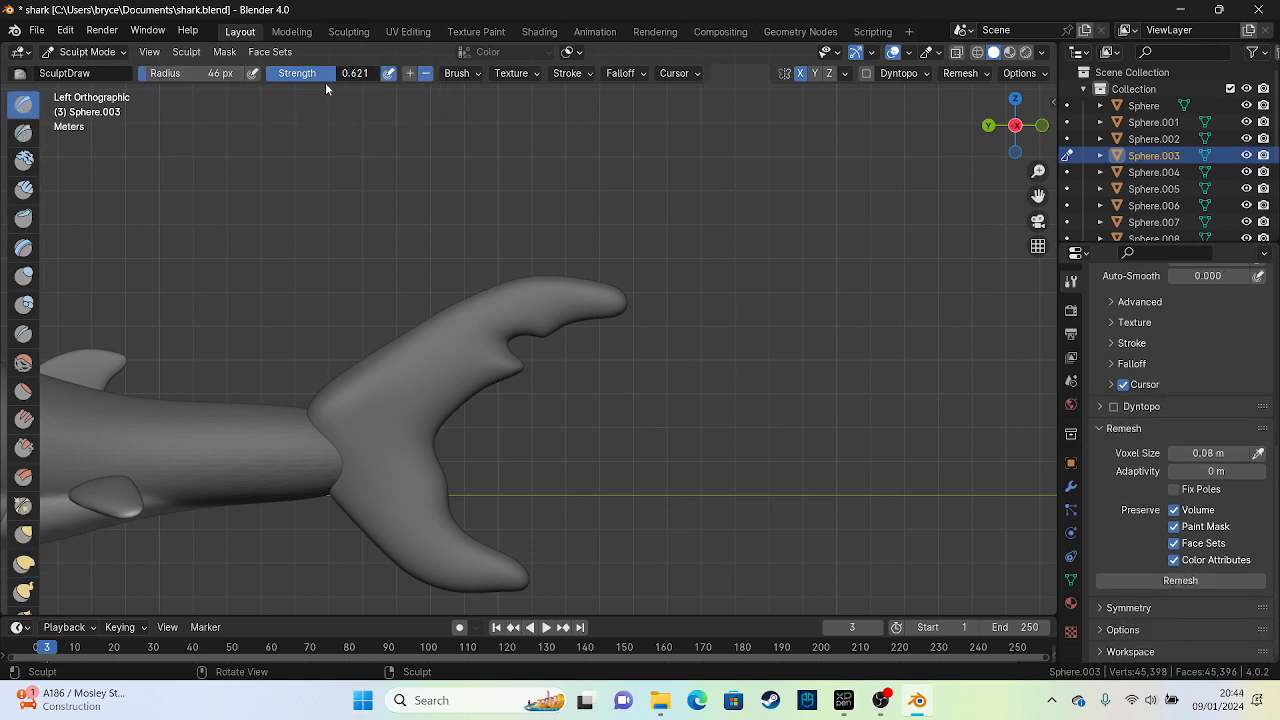
left_click_drag(442, 514, 402, 443)
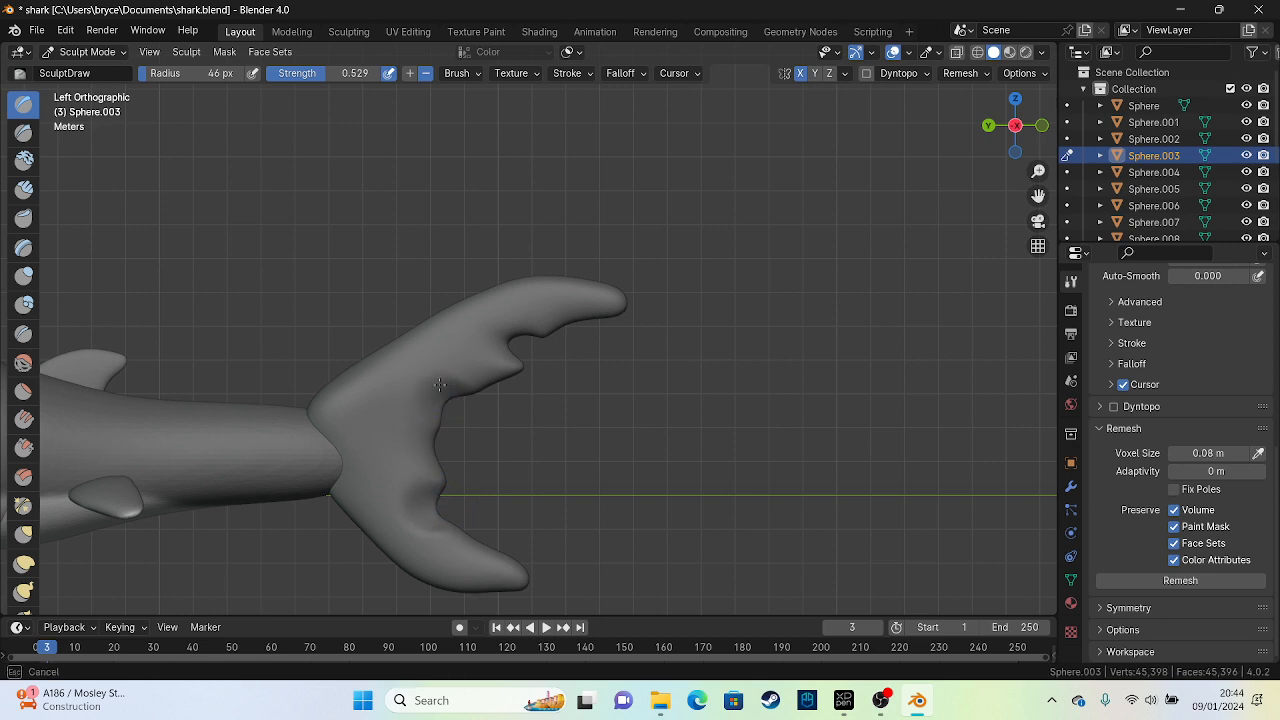
left_click(25, 564)
mouse_move(446, 413)
left_mouse_down()
mouse_move(395, 440)
mouse_move(475, 423)
left_mouse_up()
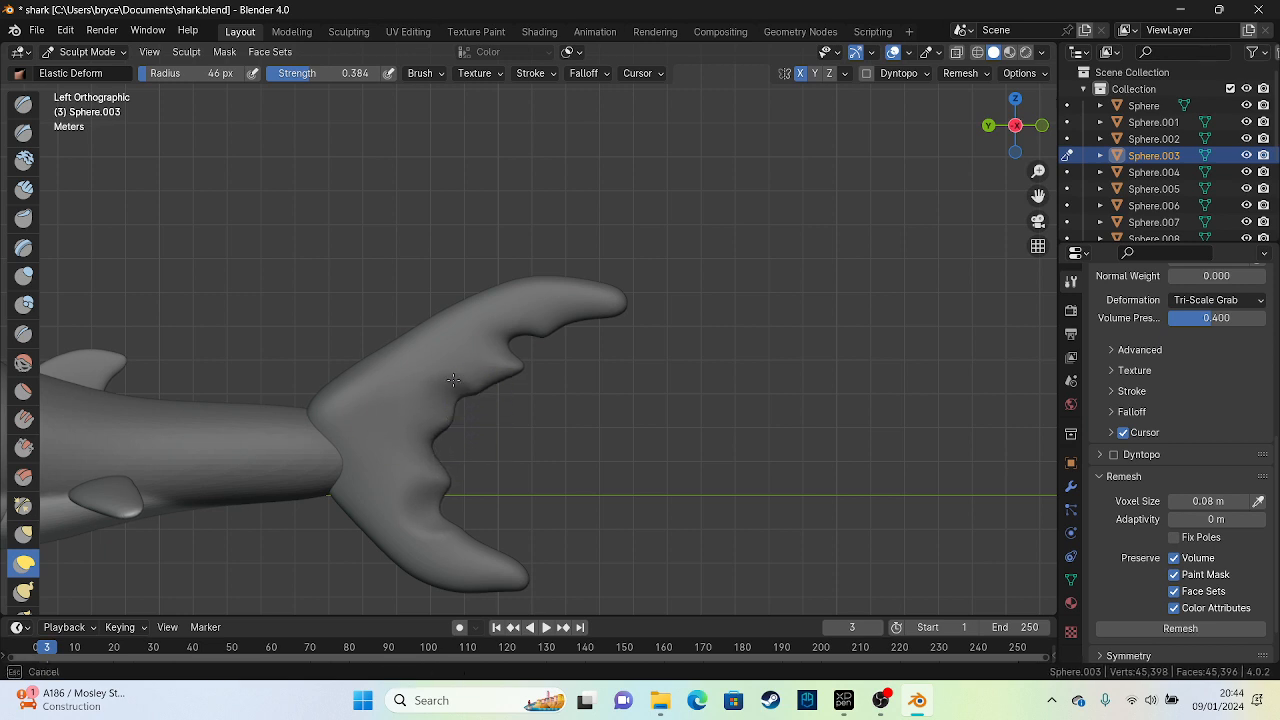
left_click_drag(374, 465, 427, 517)
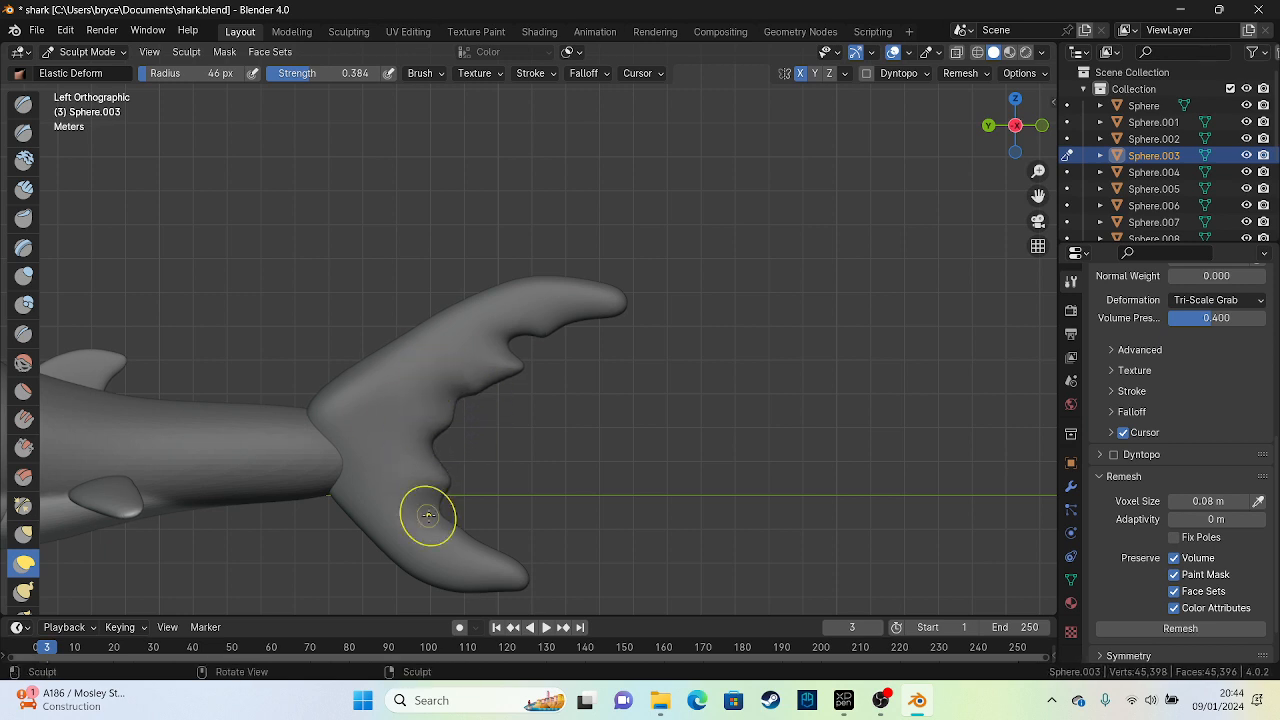
Remesh the tail fin with a voxel size of 0.08 m
scroll(1185, 520, "down", 2)
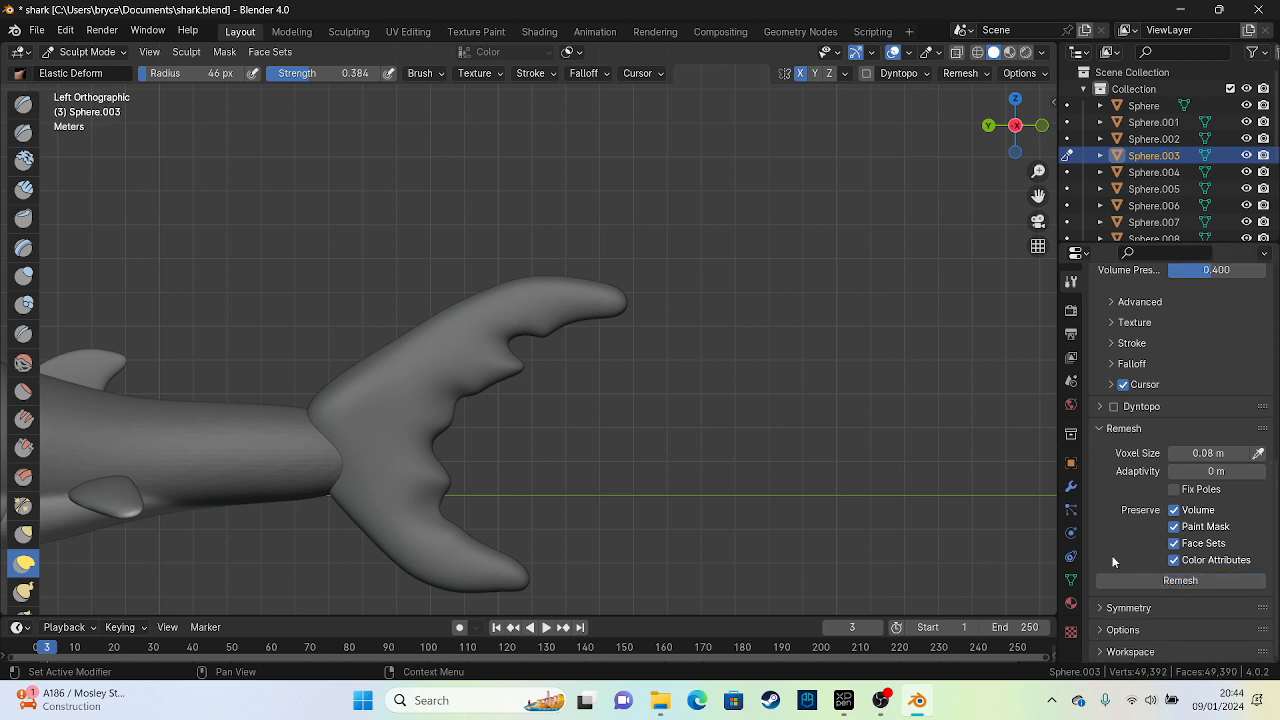
left_click_drag(463, 338, 369, 476)
left_click_drag(369, 476, 372, 540)
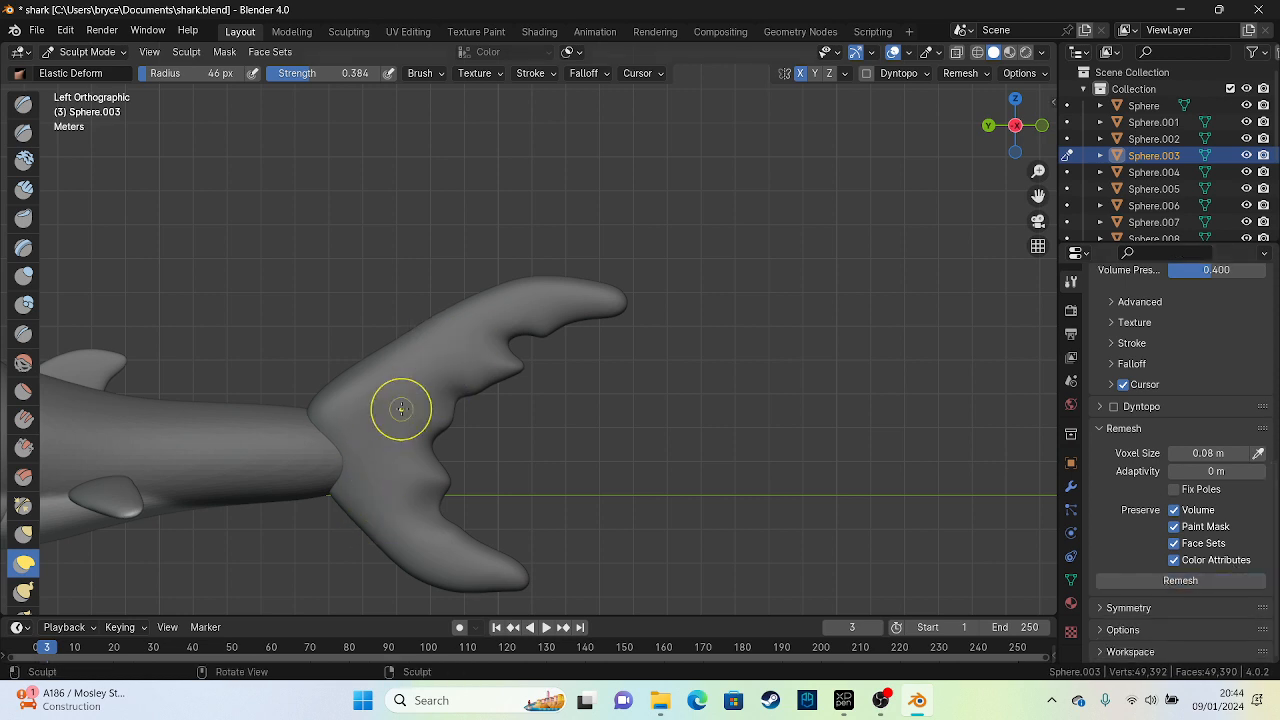
Build up the tail fin's root where it meets the body using the adding Draw brush at 71 px and 0.529 strength
middle_click_drag(407, 410, 422, 480)
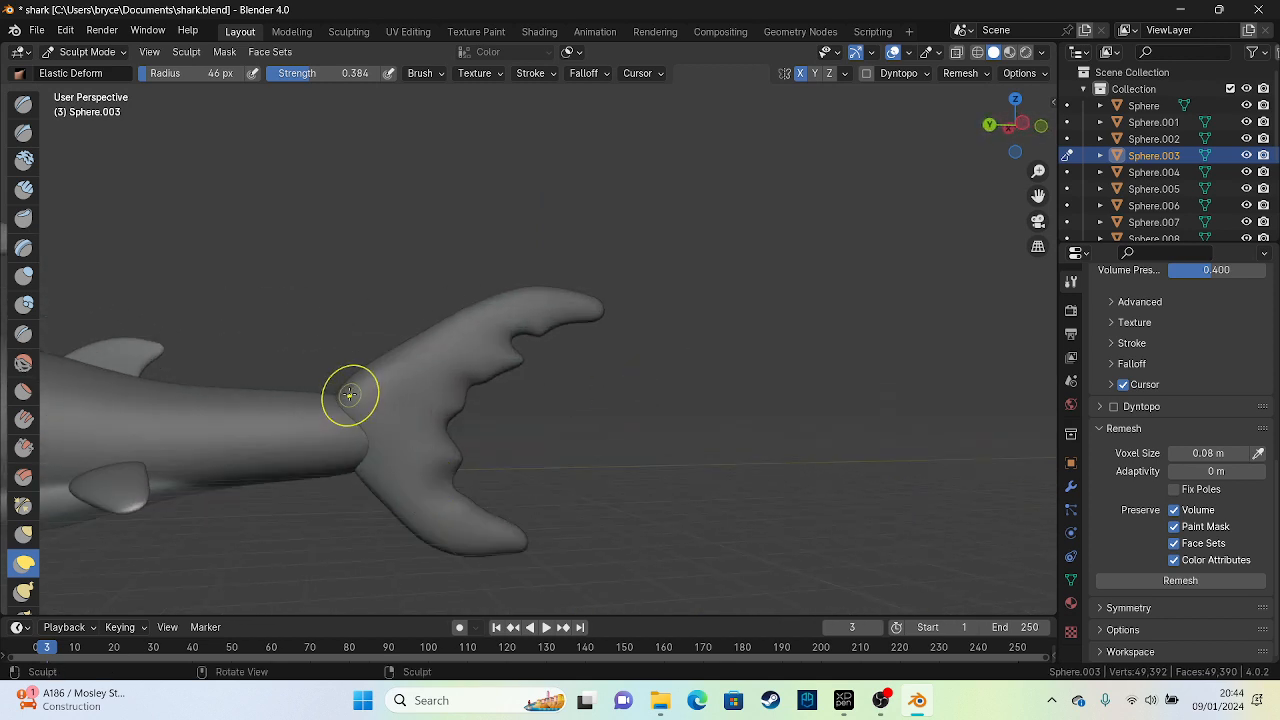
left_click(23, 104)
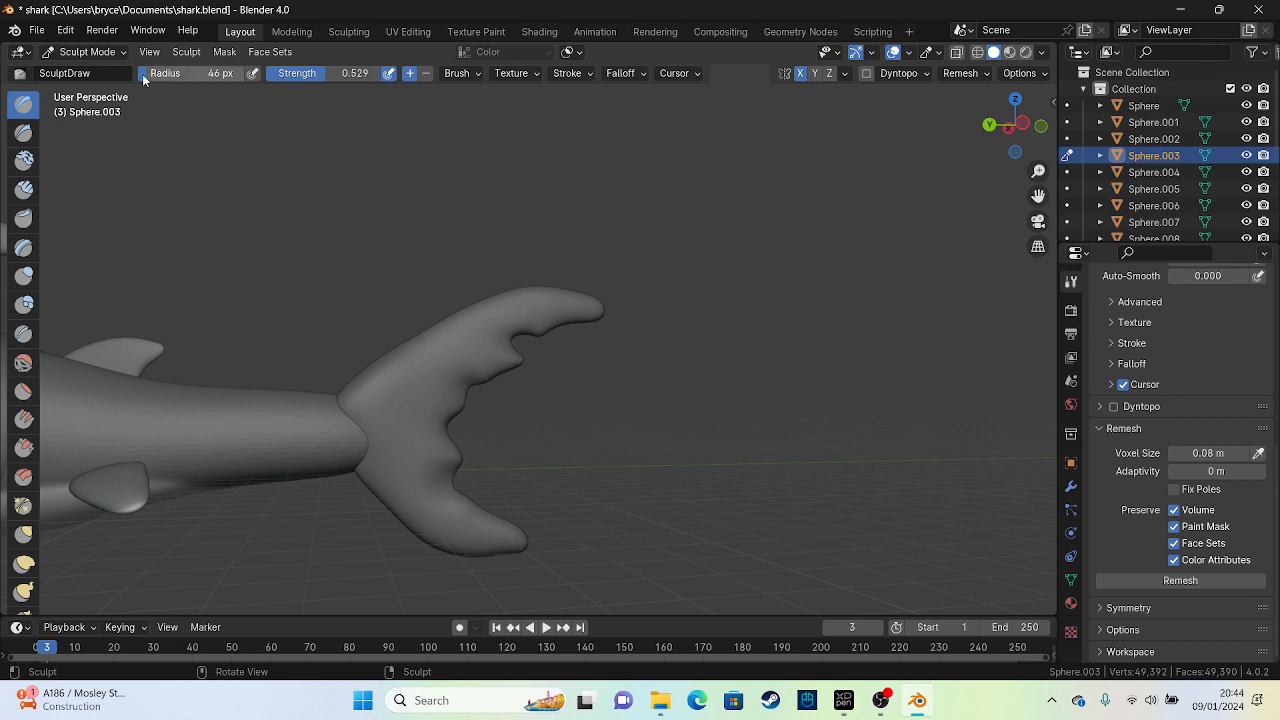
left_click_drag(350, 431, 497, 497)
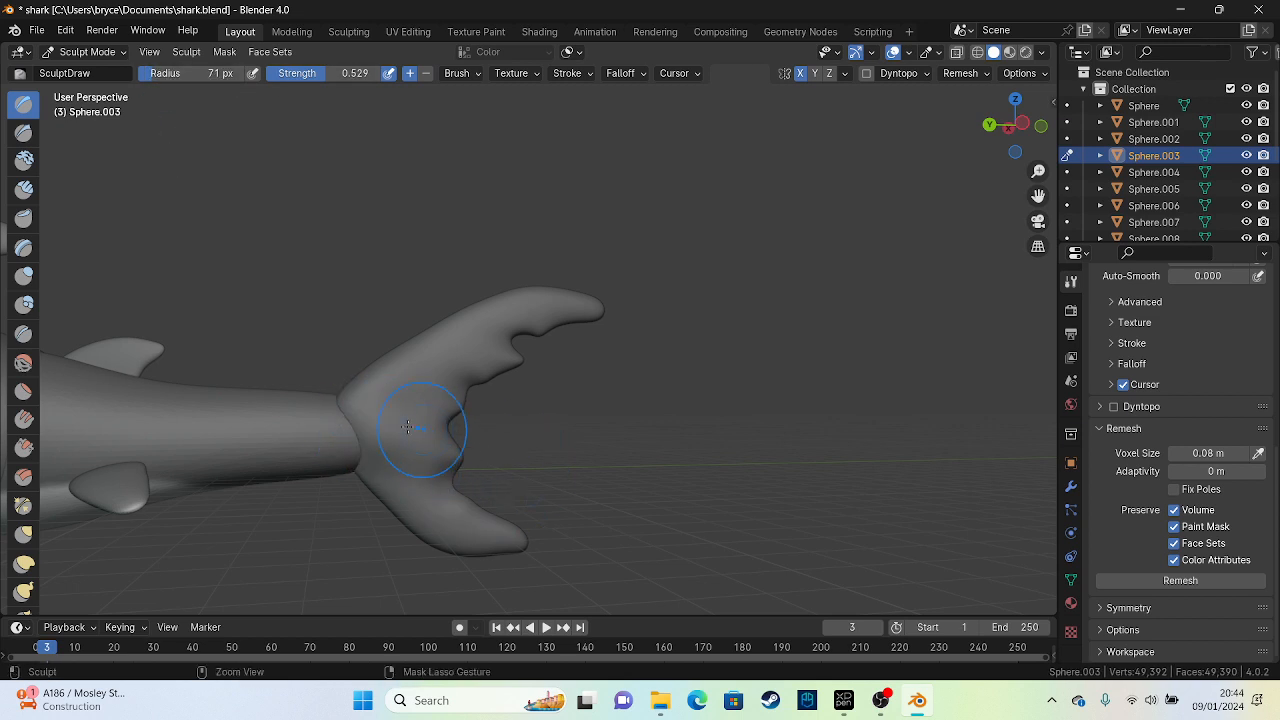
mouse_move(407, 427)
left_mouse_down()
mouse_move(360, 470)
mouse_move(380, 465)
left_mouse_up()
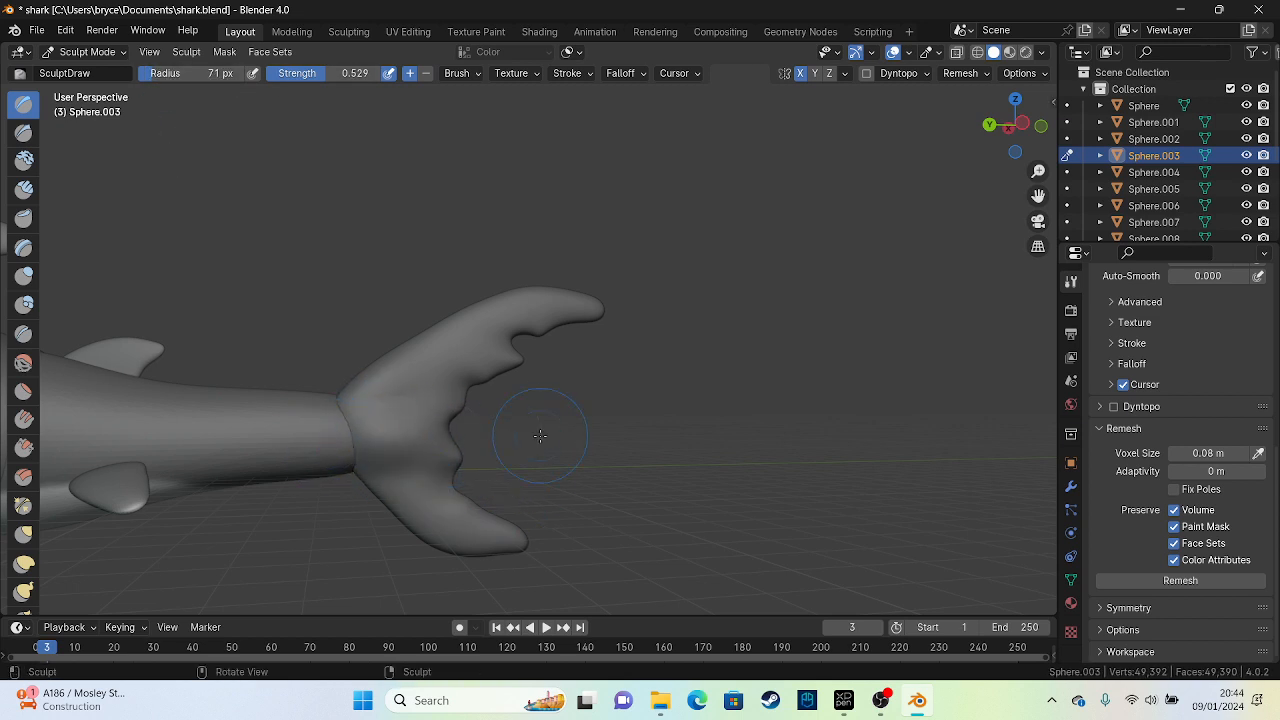
scroll(630, 440, "down", 3)
middle_click_drag(630, 440, 790, 318)
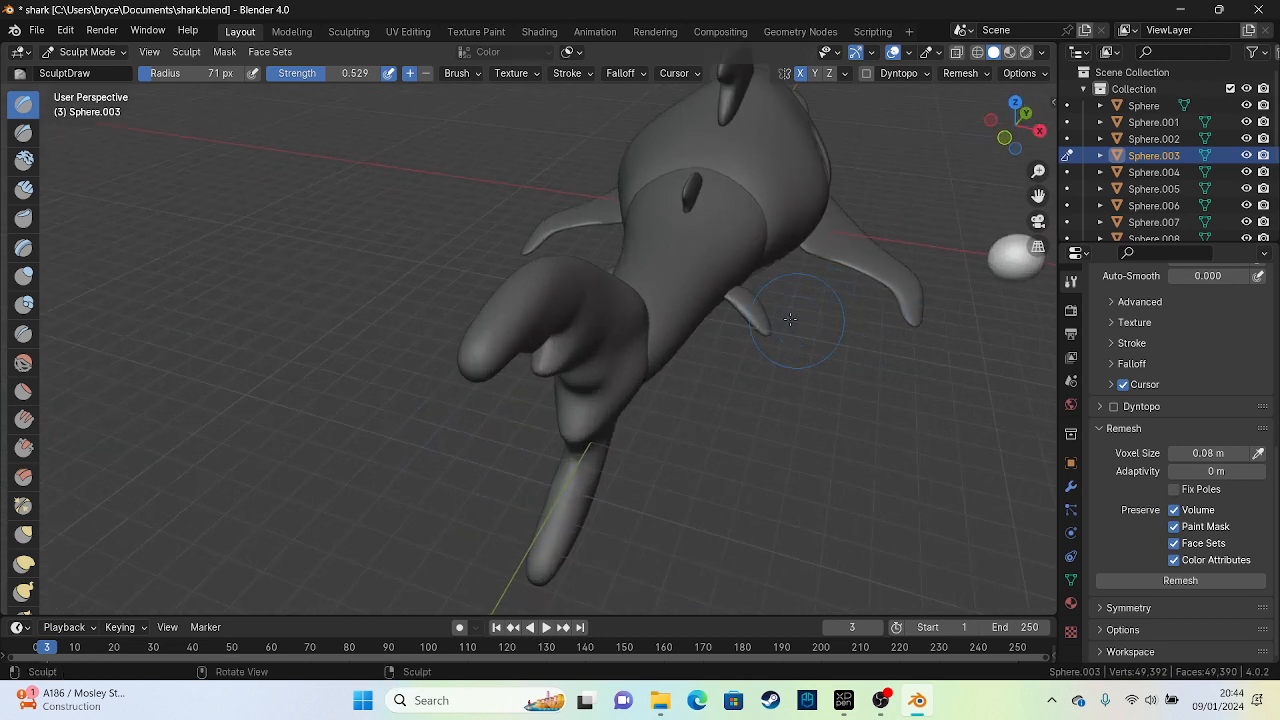
left_click_drag(620, 343, 621, 384)
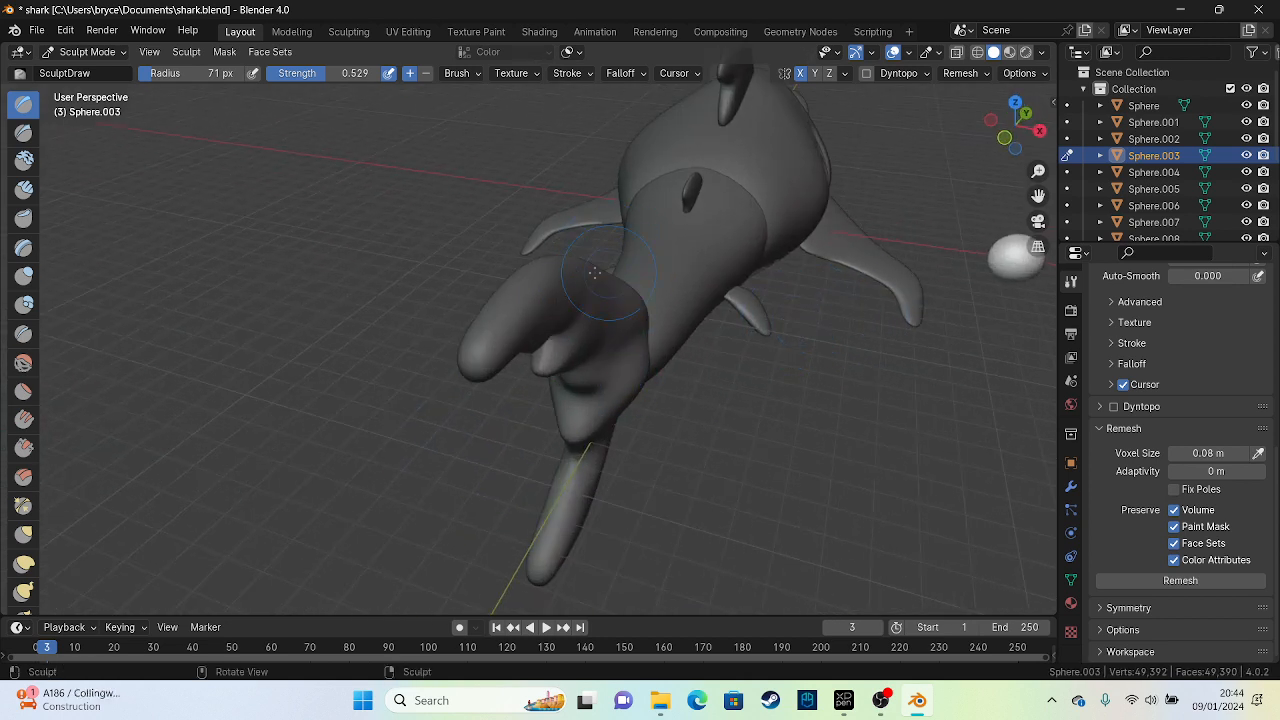
Adjust the tail fin's long lobe near its tip with Elastic Deform at 189 px and 0.384 strength, and save the file
middle_click_drag(545, 337, 457, 411)
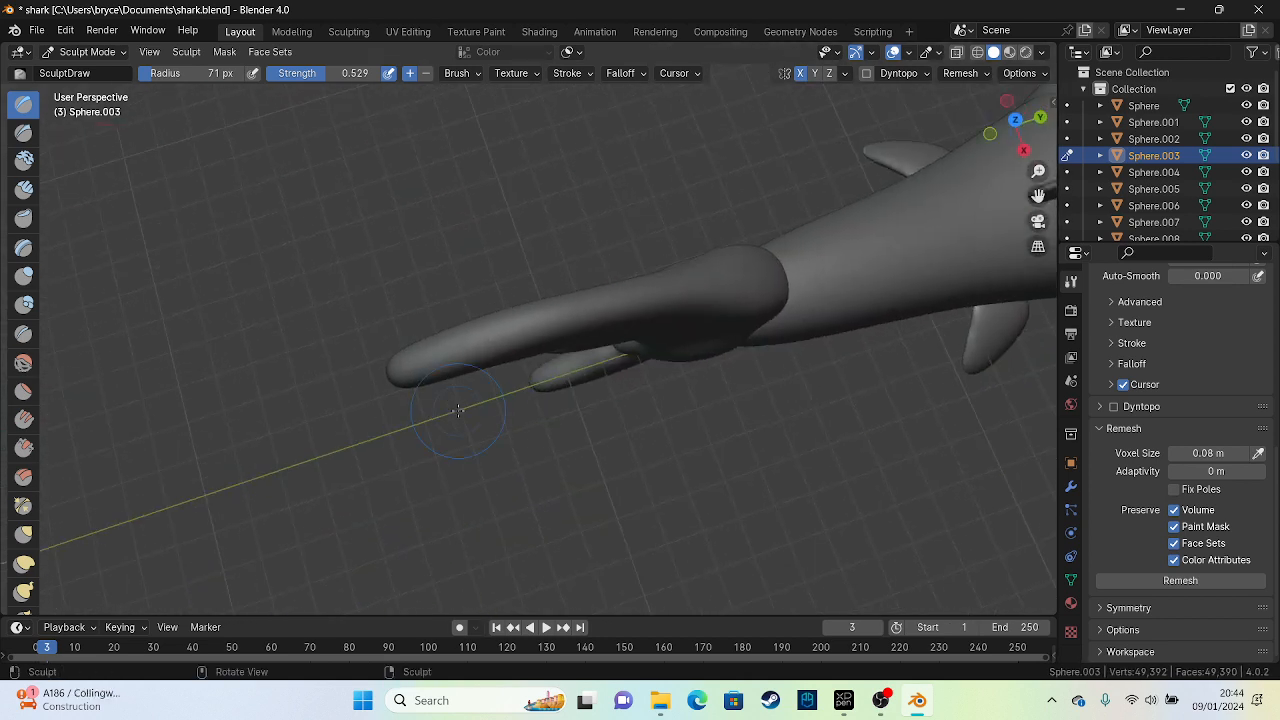
left_click(24, 563)
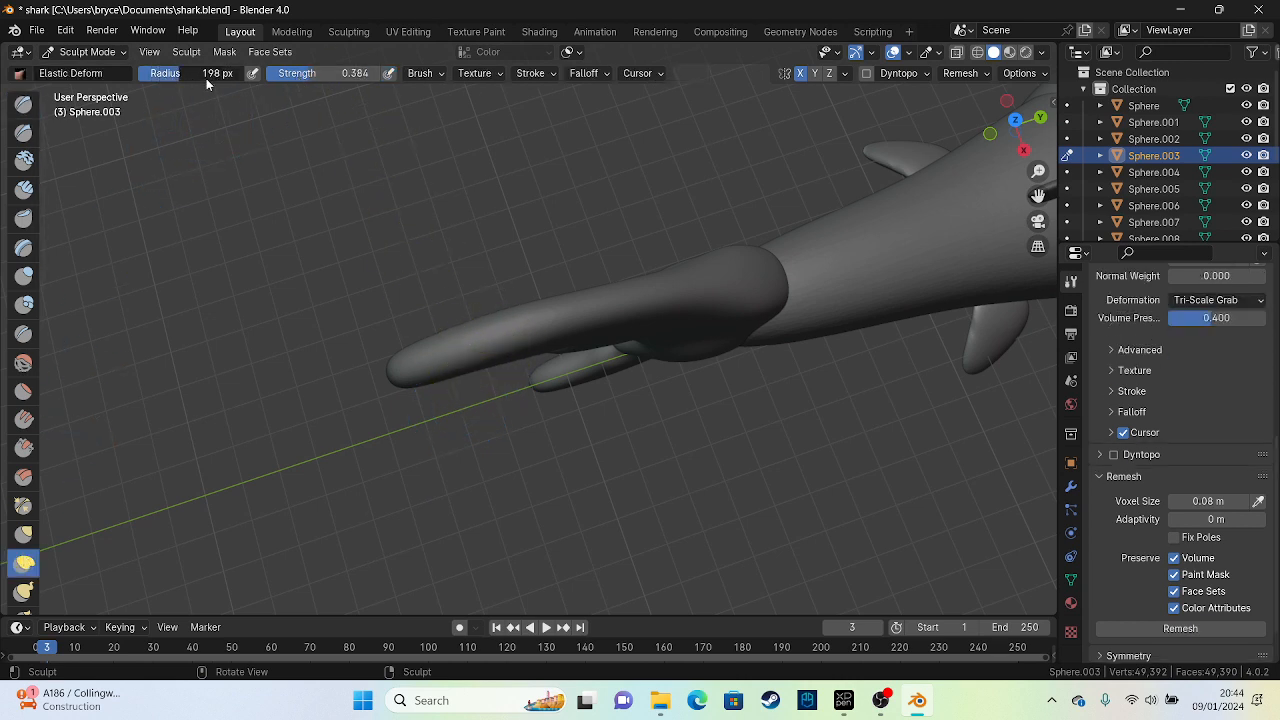
left_click_drag(206, 80, 203, 80)
left_click_drag(485, 346, 526, 363)
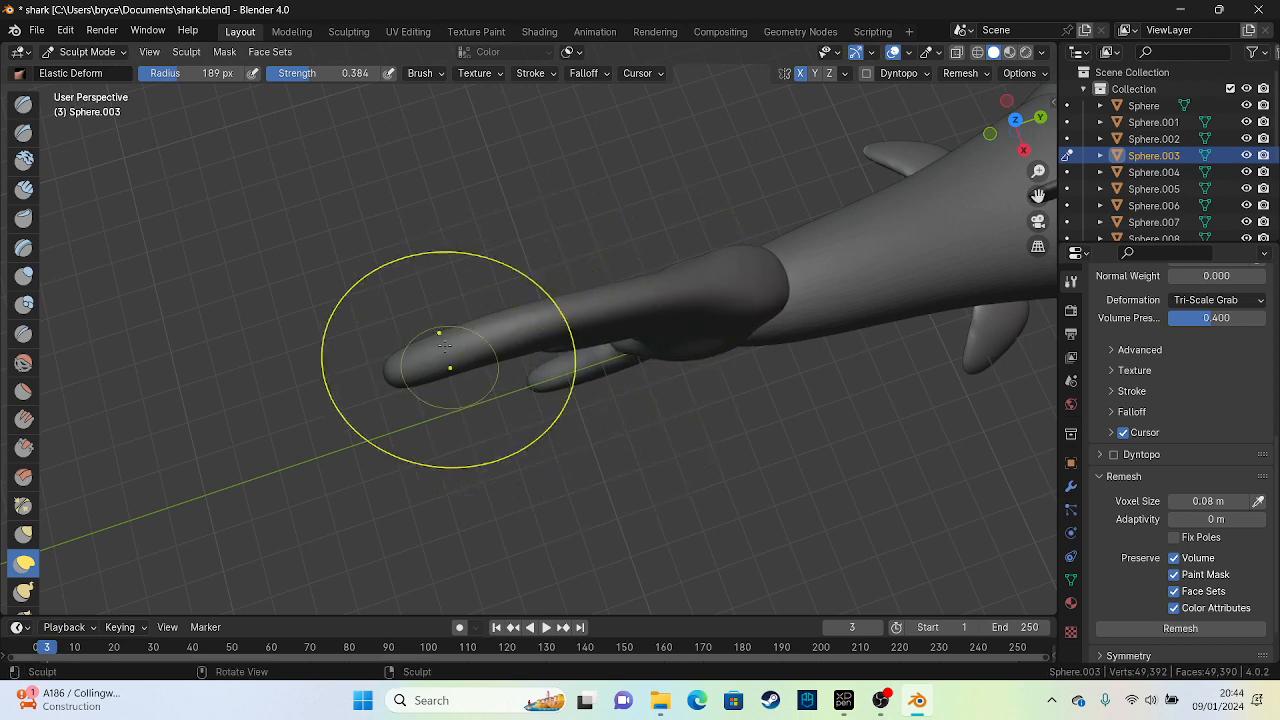
key("ctrl+s")
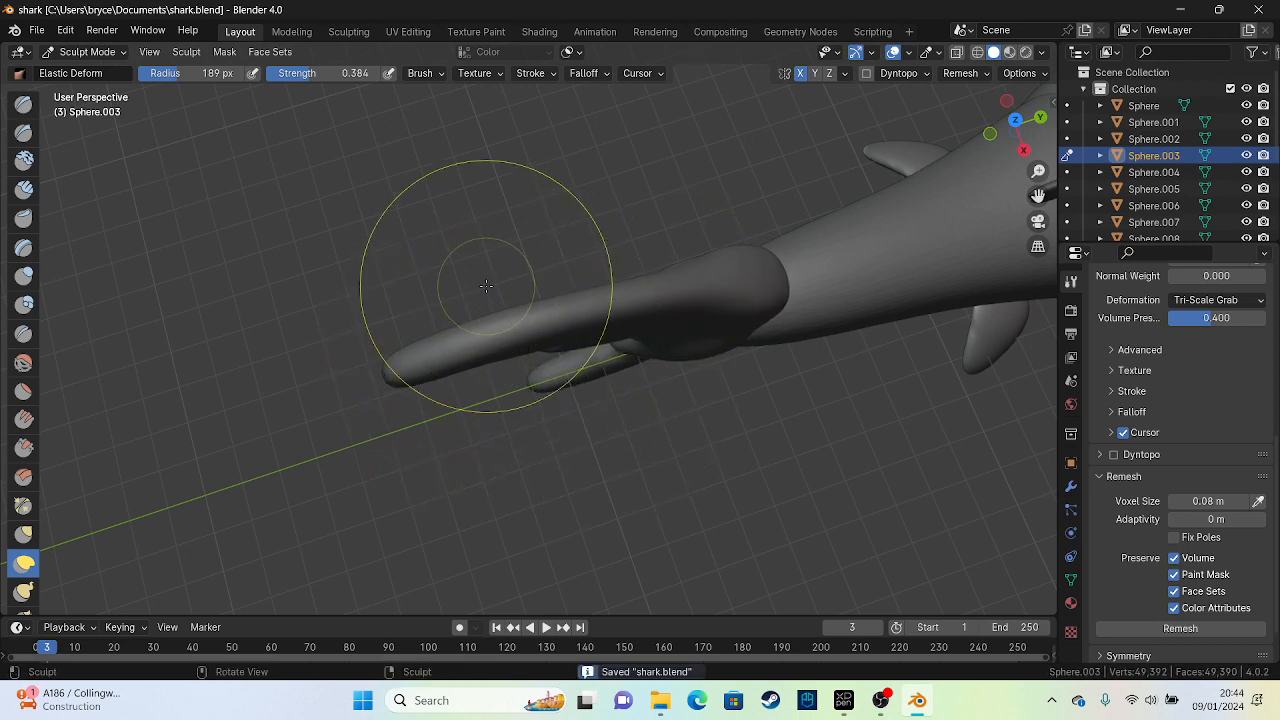
Return to Object Mode and delete the eyeball and both eyelids from one side of the shark's head
middle_click_drag(486, 286, 738, 375)
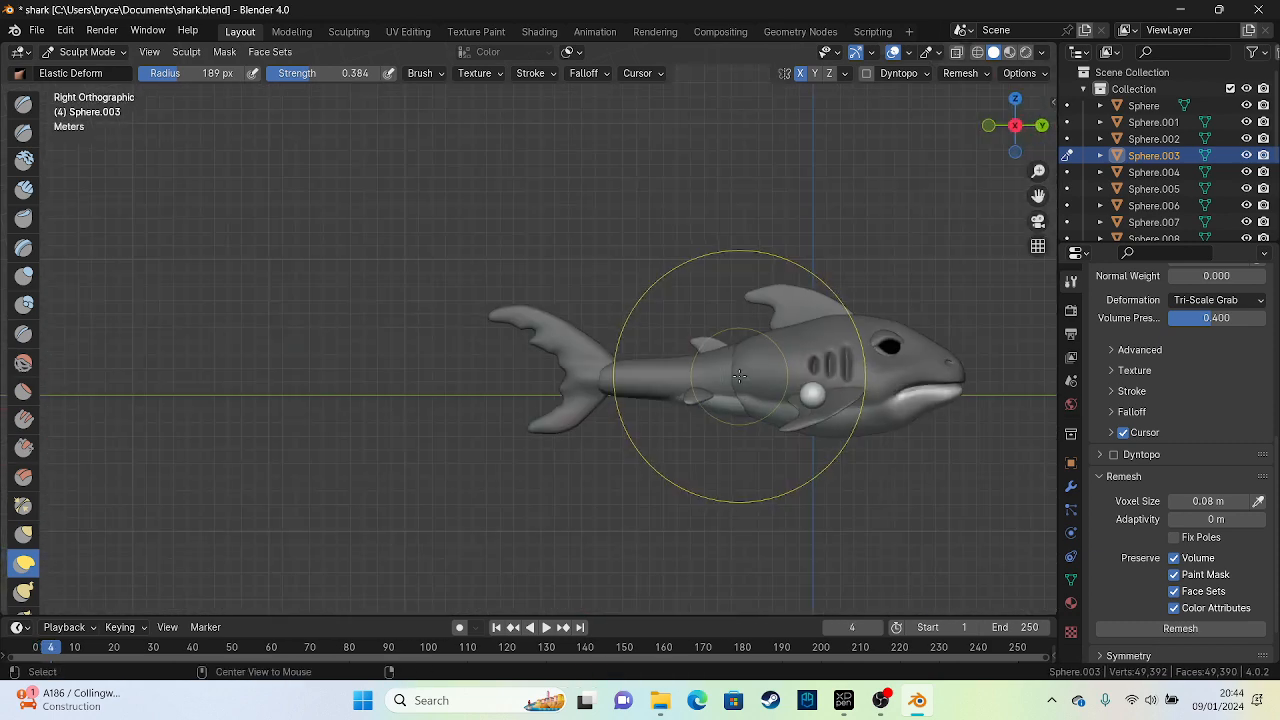
scroll(790, 376, "up", 2)
middle_click_drag(822, 360, 394, 409, "shift")
middle_click_drag(590, 425, 424, 357, "shift")
scroll(424, 357, "up", 1)
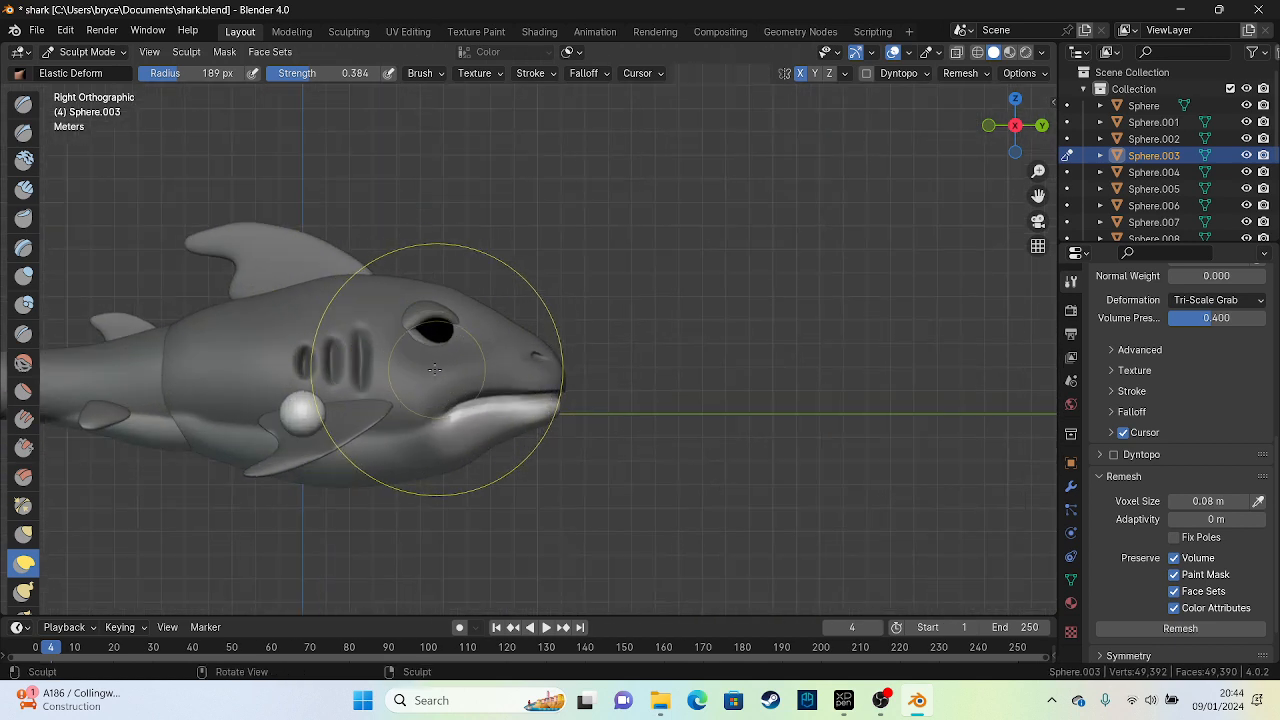
left_click(111, 55)
left_click(112, 71)
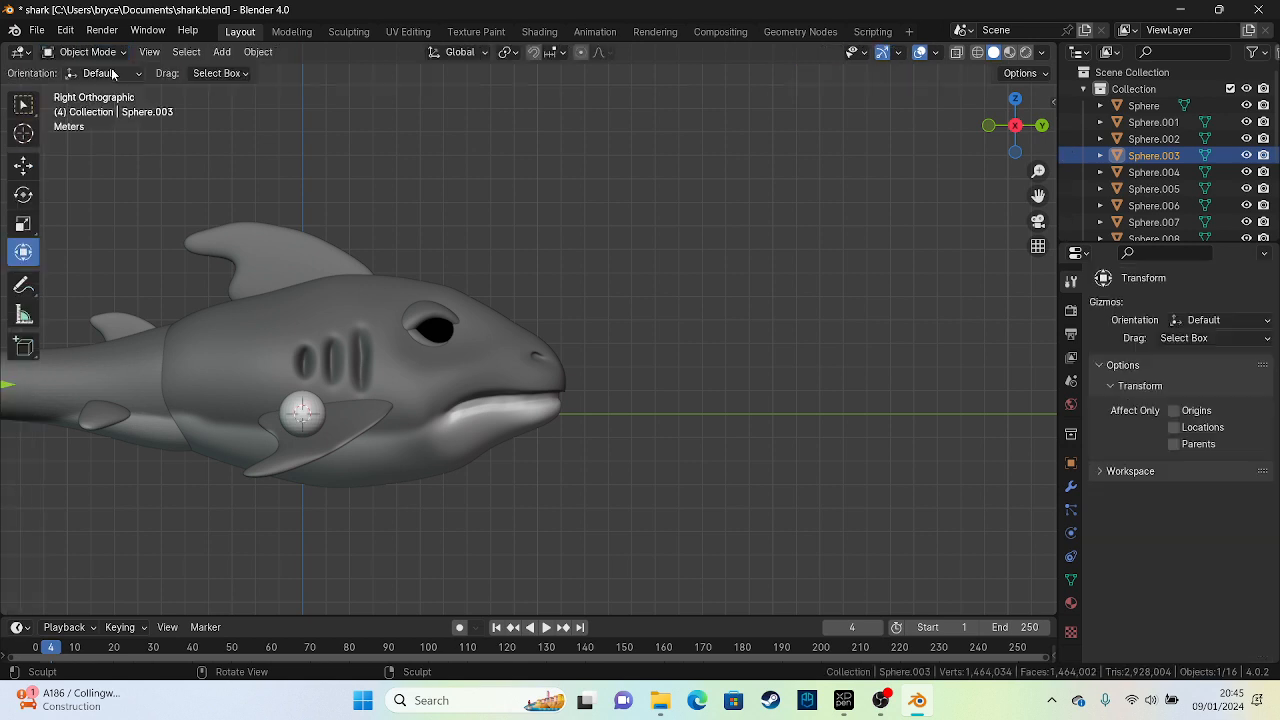
middle_click_drag(180, 190, 637, 268)
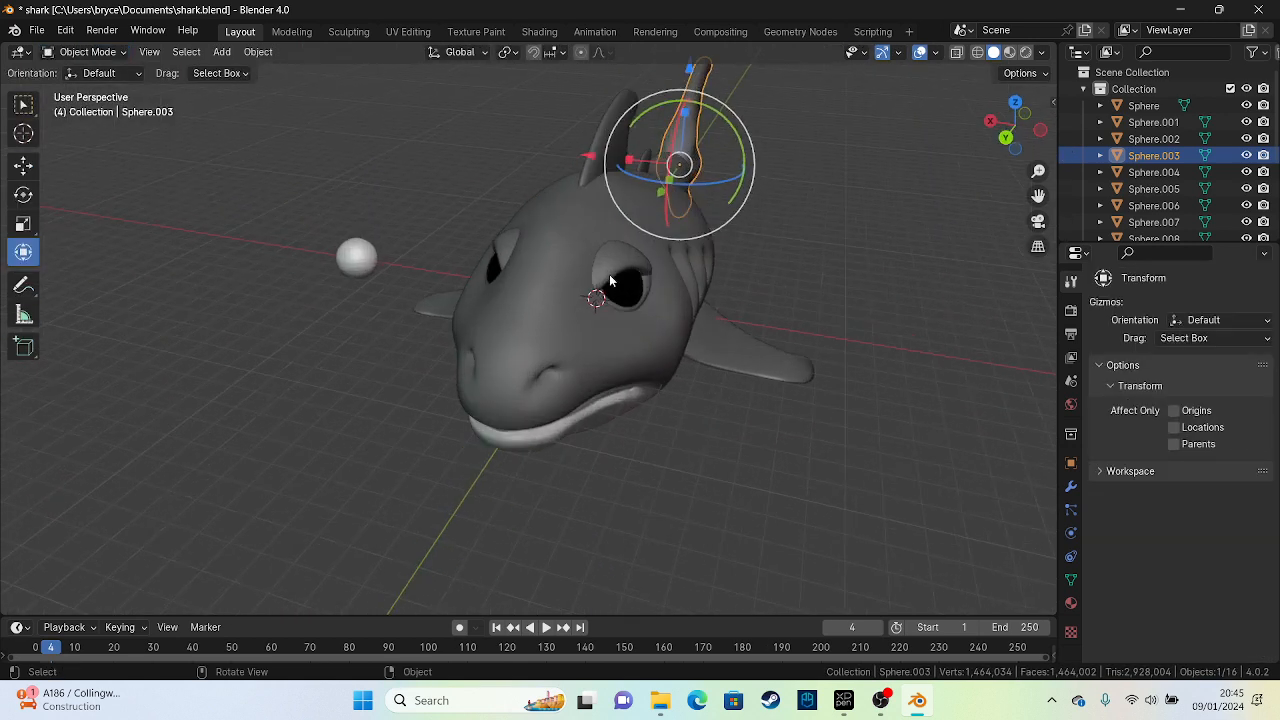
left_click(626, 290)
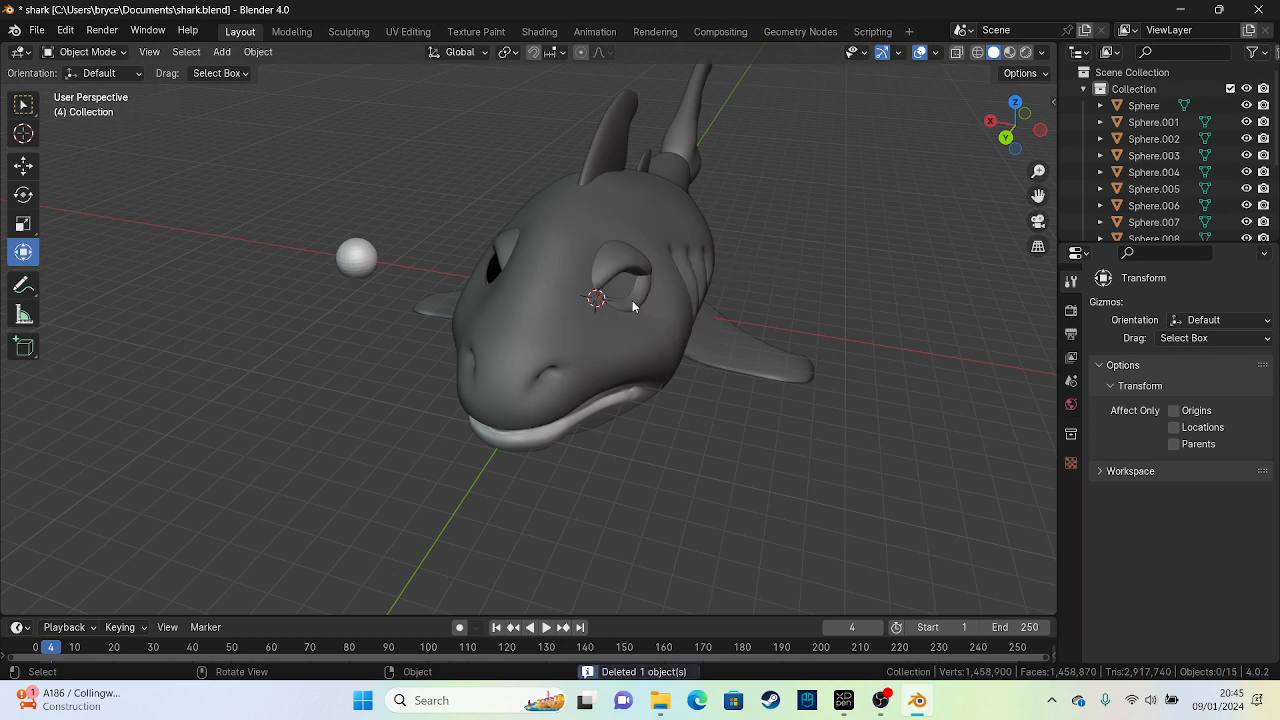
key("Delete")
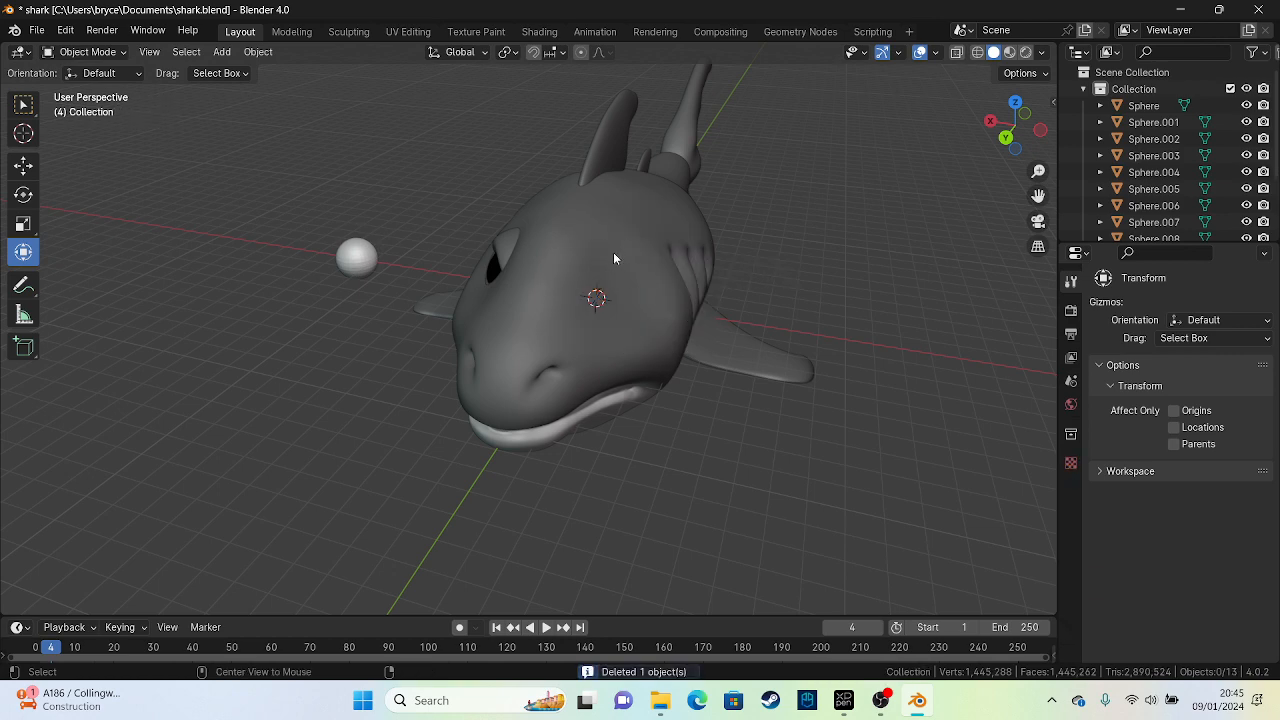
Select the remaining eyeball together with its upper and lower eyelids in the head-on orthographic view
middle_click_drag(613, 252, 652, 311, "alt")
scroll(371, 346, "up", 5)
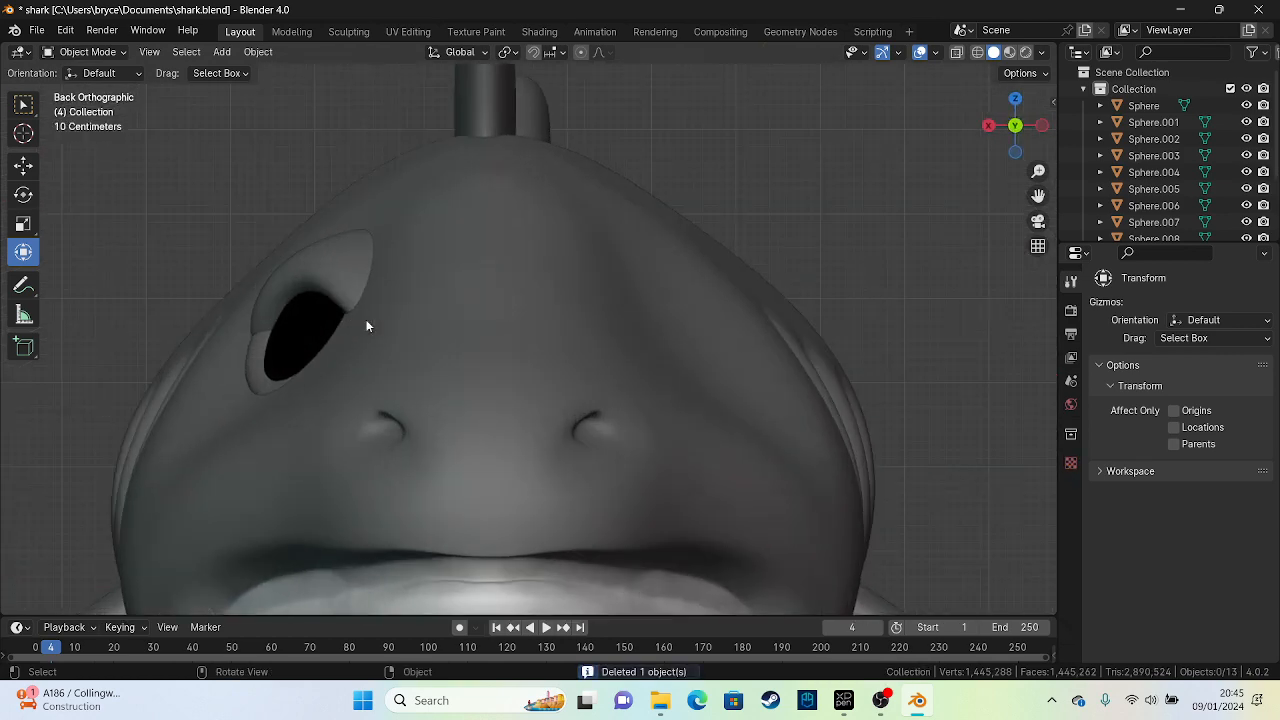
left_click(279, 345)
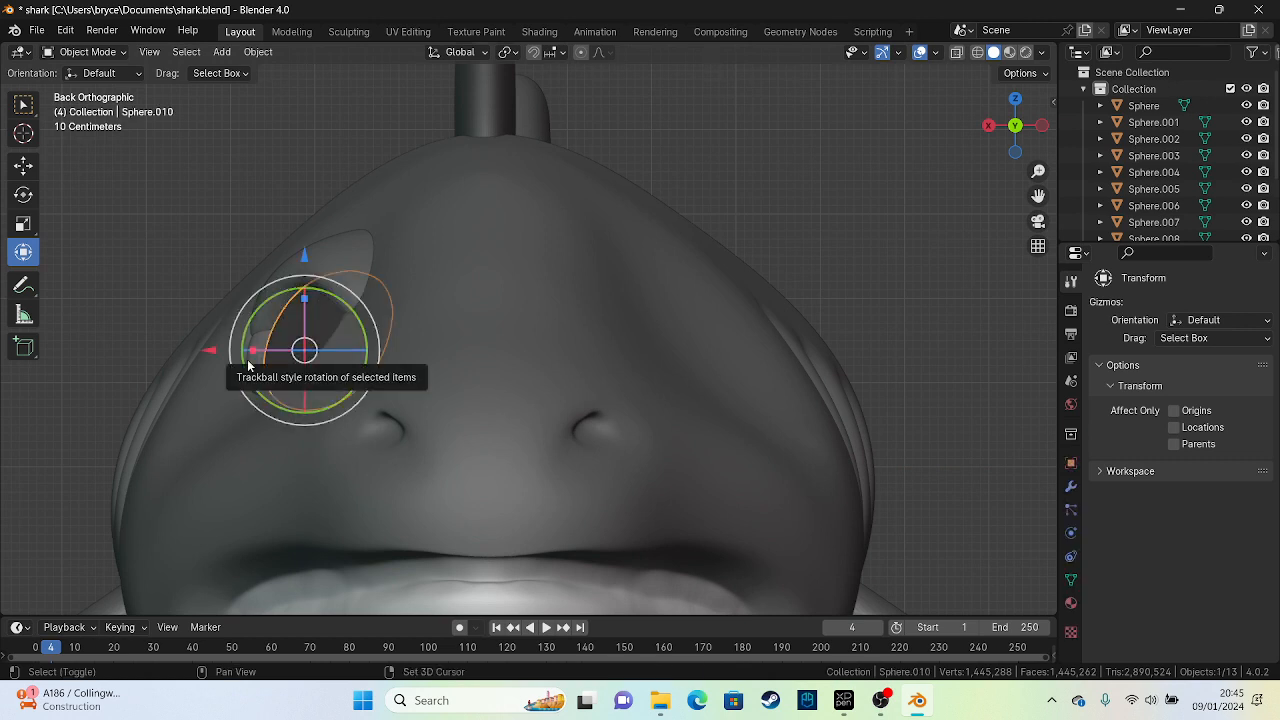
left_click(305, 325, "shift")
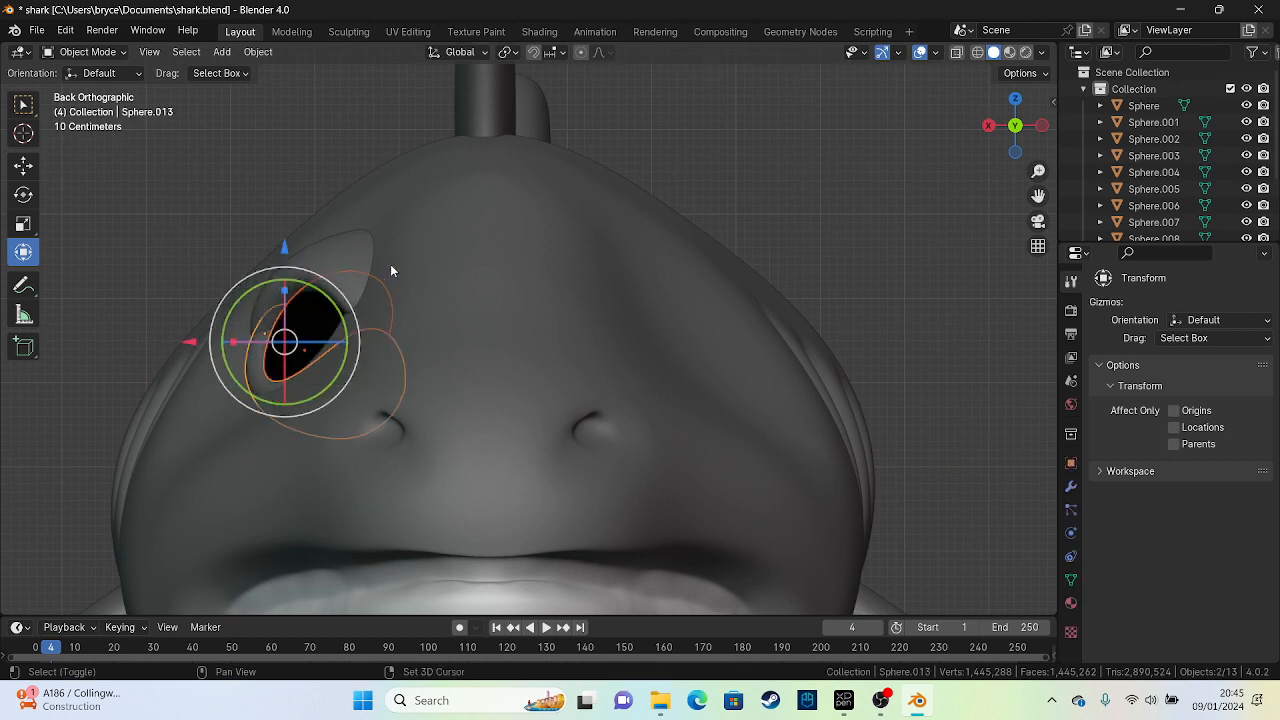
left_click(331, 244, "shift")
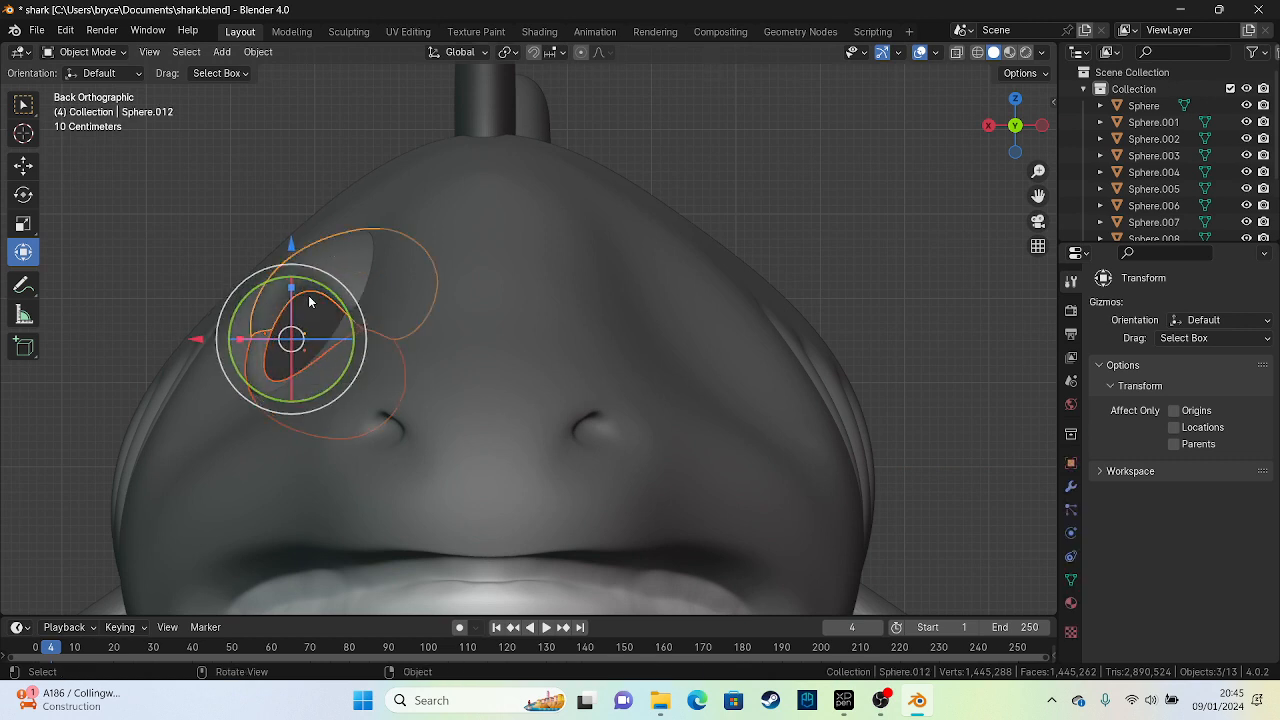
key("s")
left_click(294, 350)
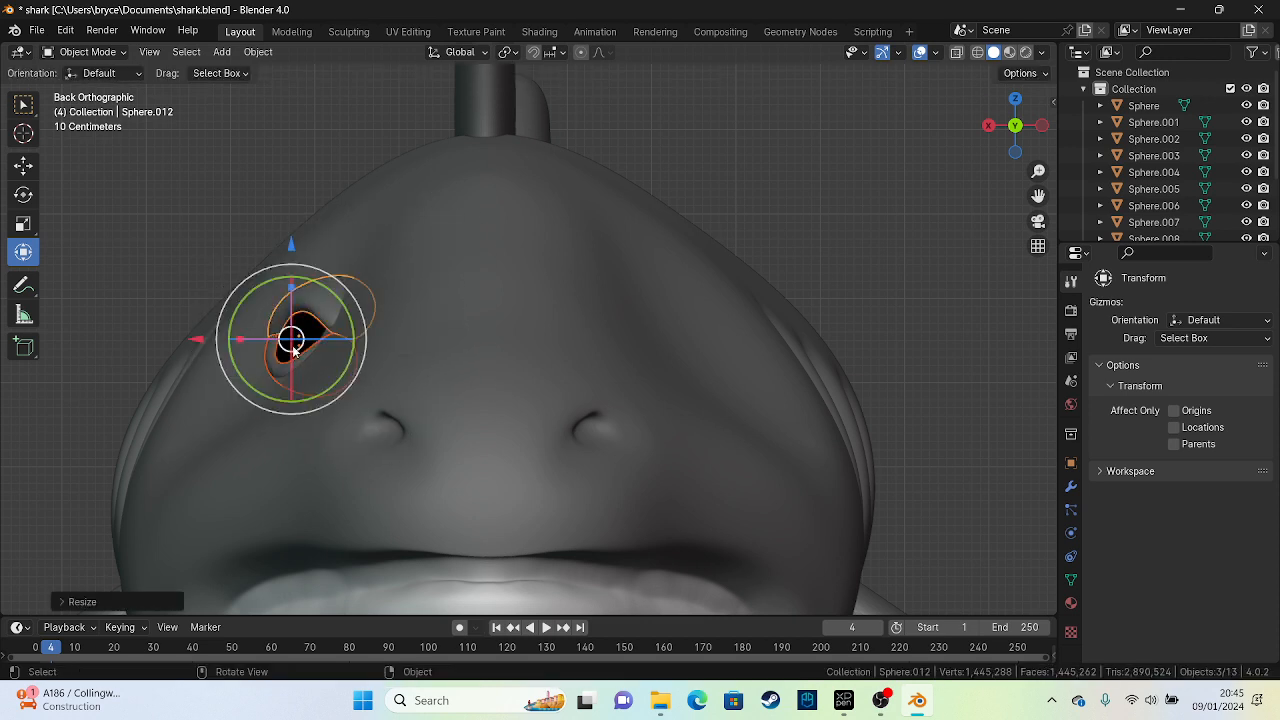
key("ctrl+z")
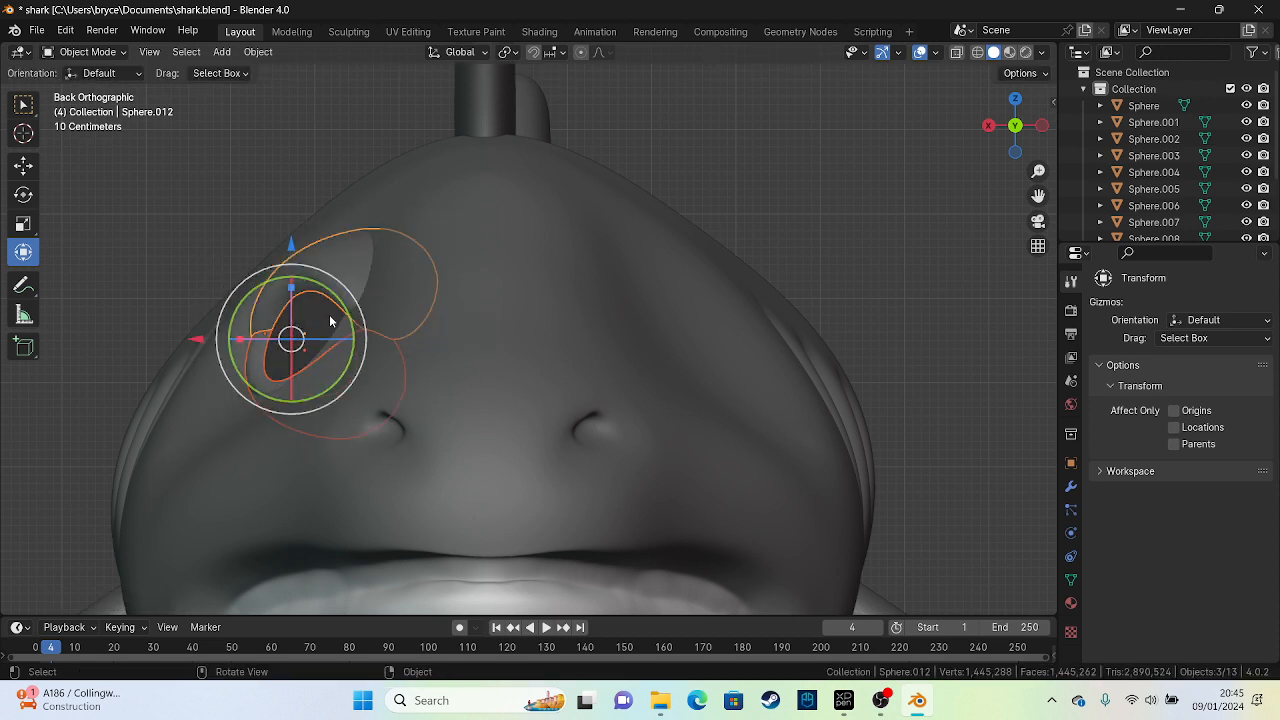
Scale the selected eye parts down to about three quarters and move them about 0.2 m outward along the X axis
key("s")
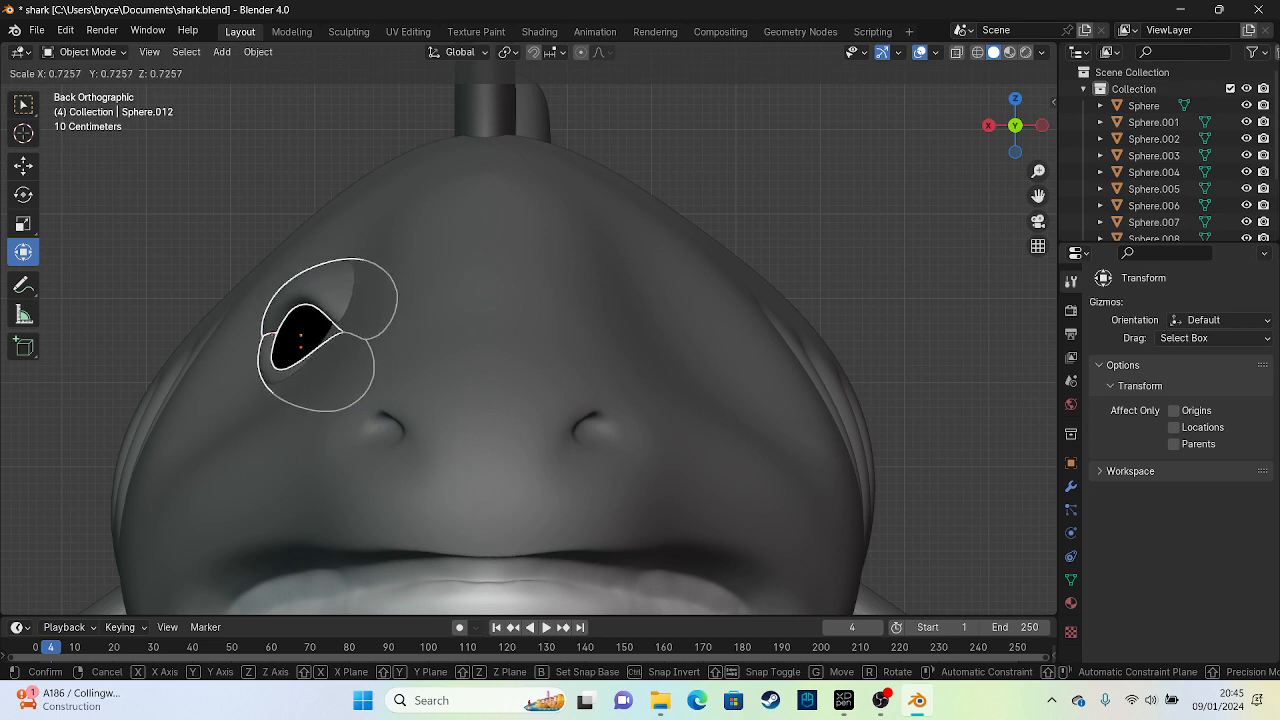
left_click(309, 345)
key("g")
key("x")
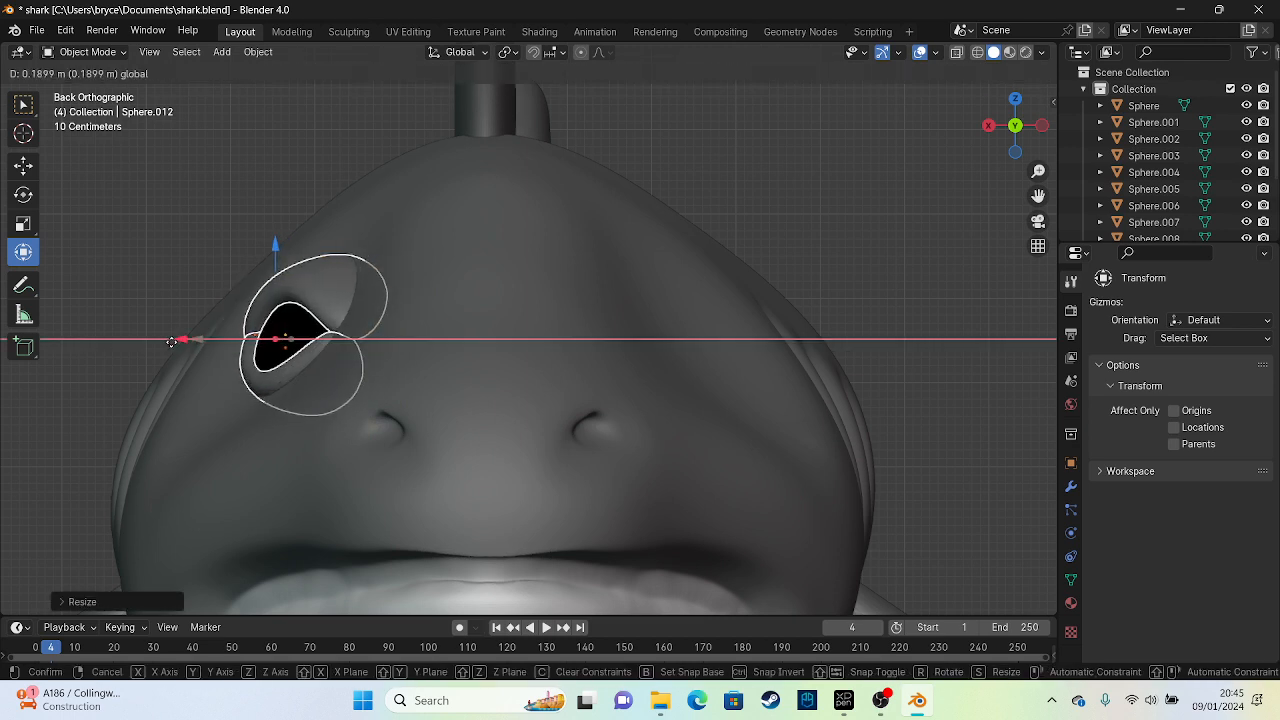
left_click(171, 347)
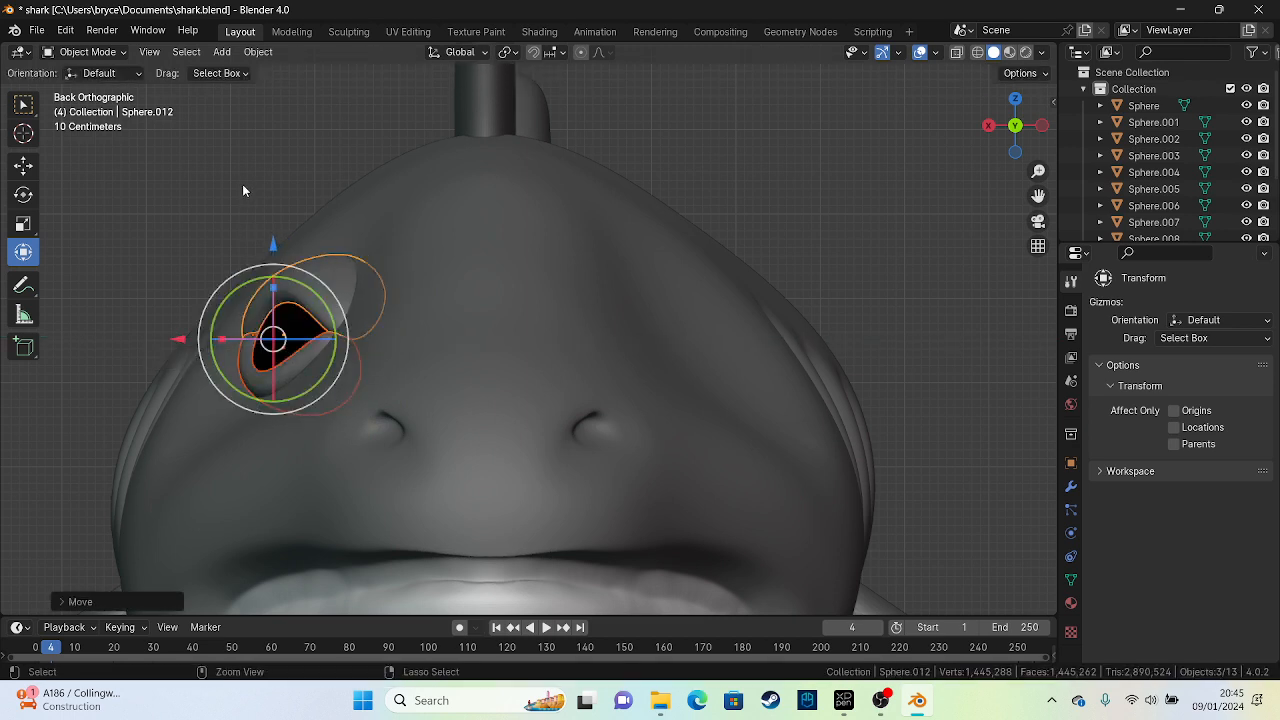
Paste a copy of the resized eye parts, mirror it across the X axis, and place it on the opposite side of the head
key("ctrl+v")
right_click(245, 286)
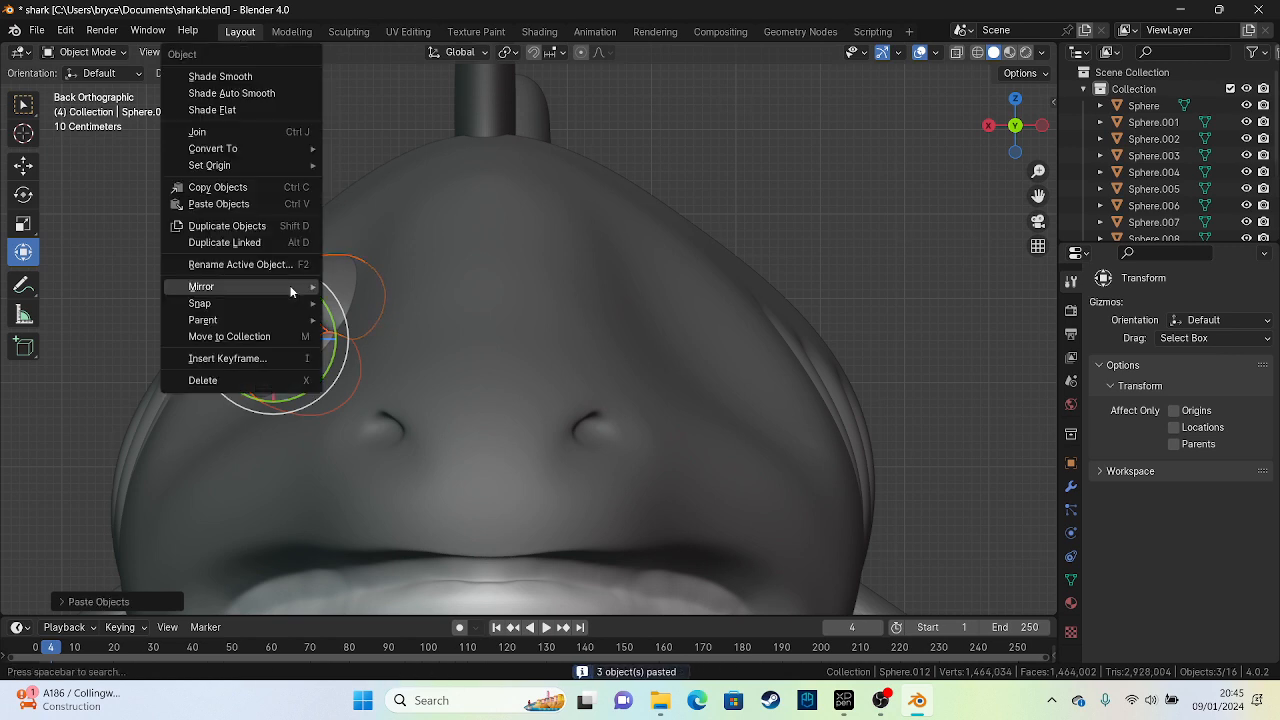
mouse_move(300, 286)
left_click(369, 308)
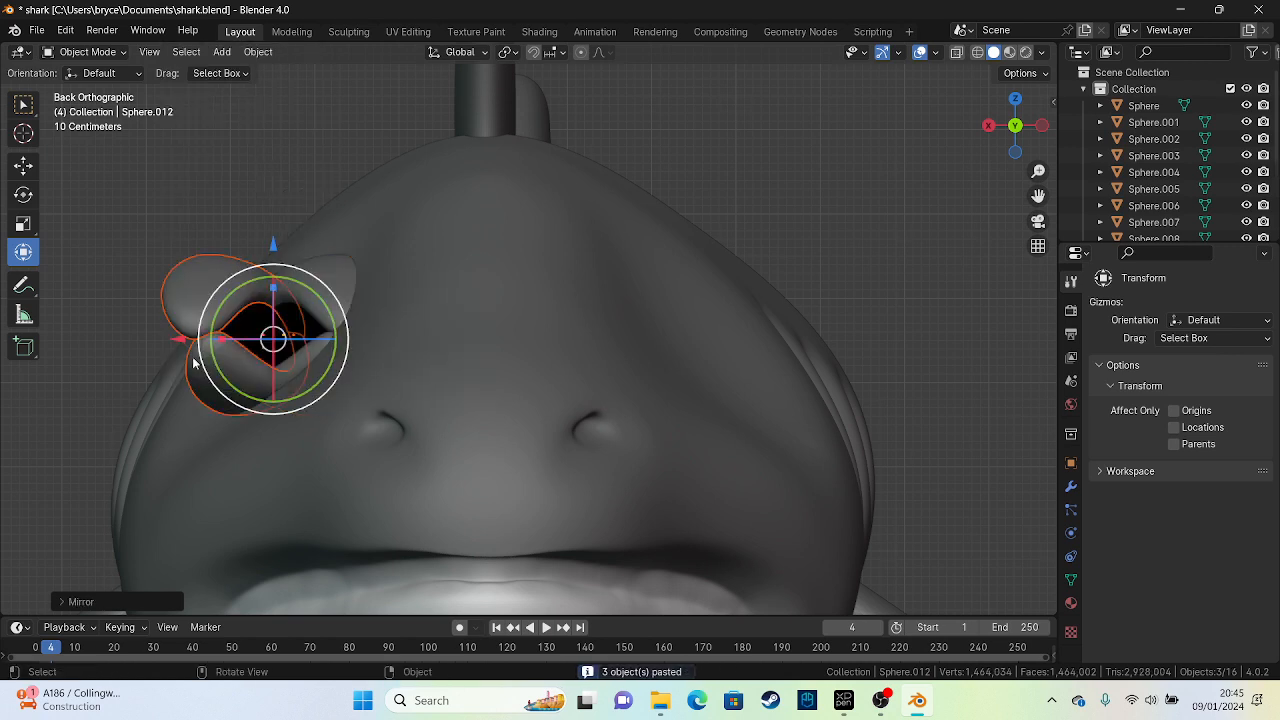
left_click_drag(176, 341, 634, 325)
left_click(802, 188)
scroll(800, 188, "down", 5)
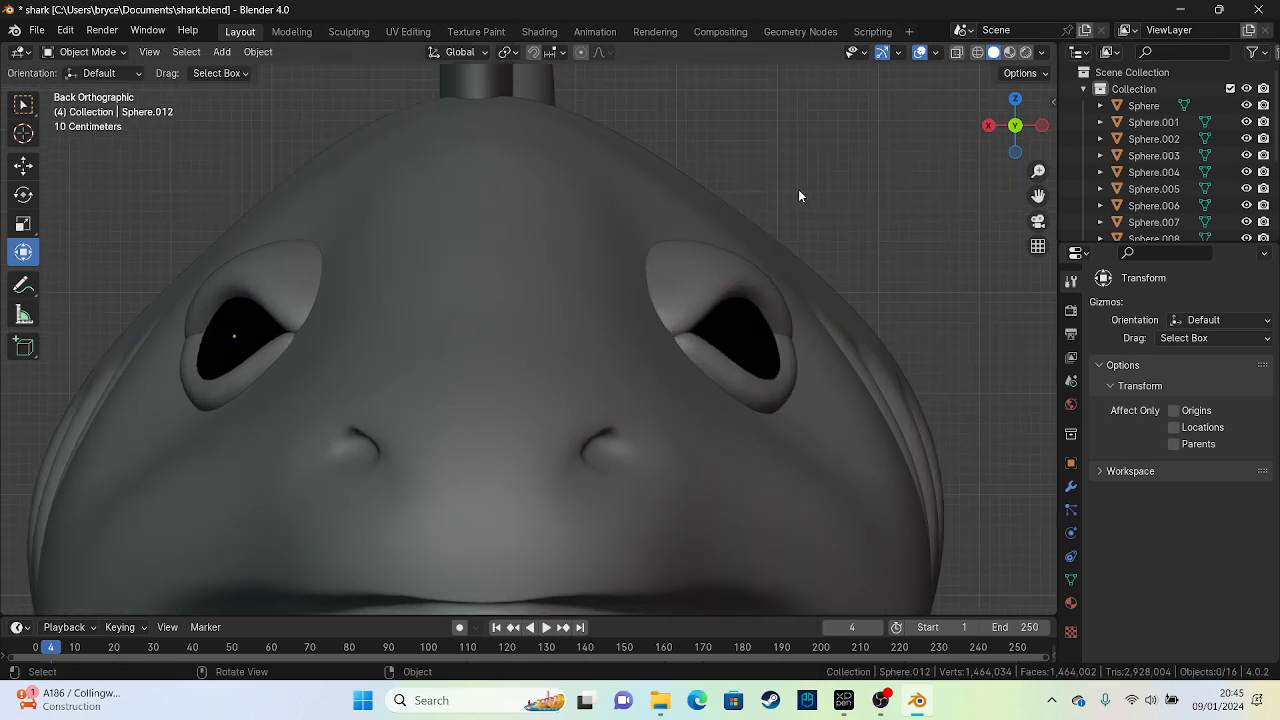
middle_click_drag(545, 276, 600, 340)
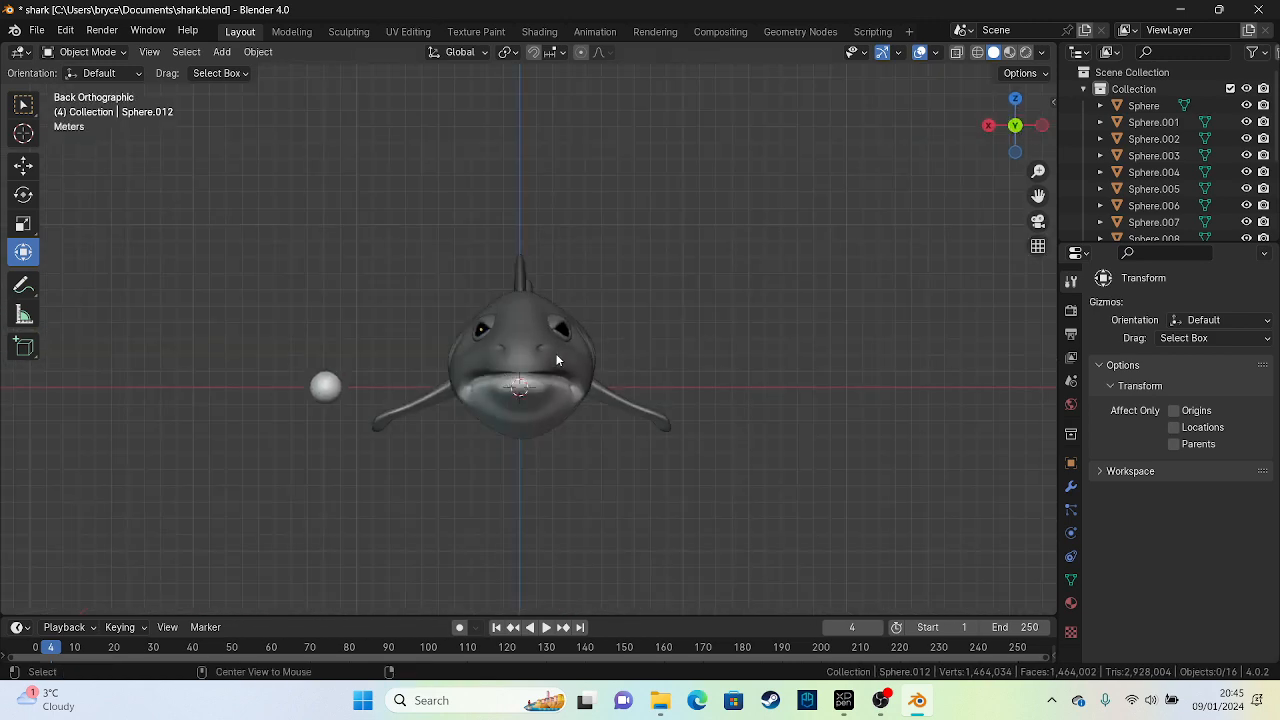
scroll(556, 321, "up", 5)
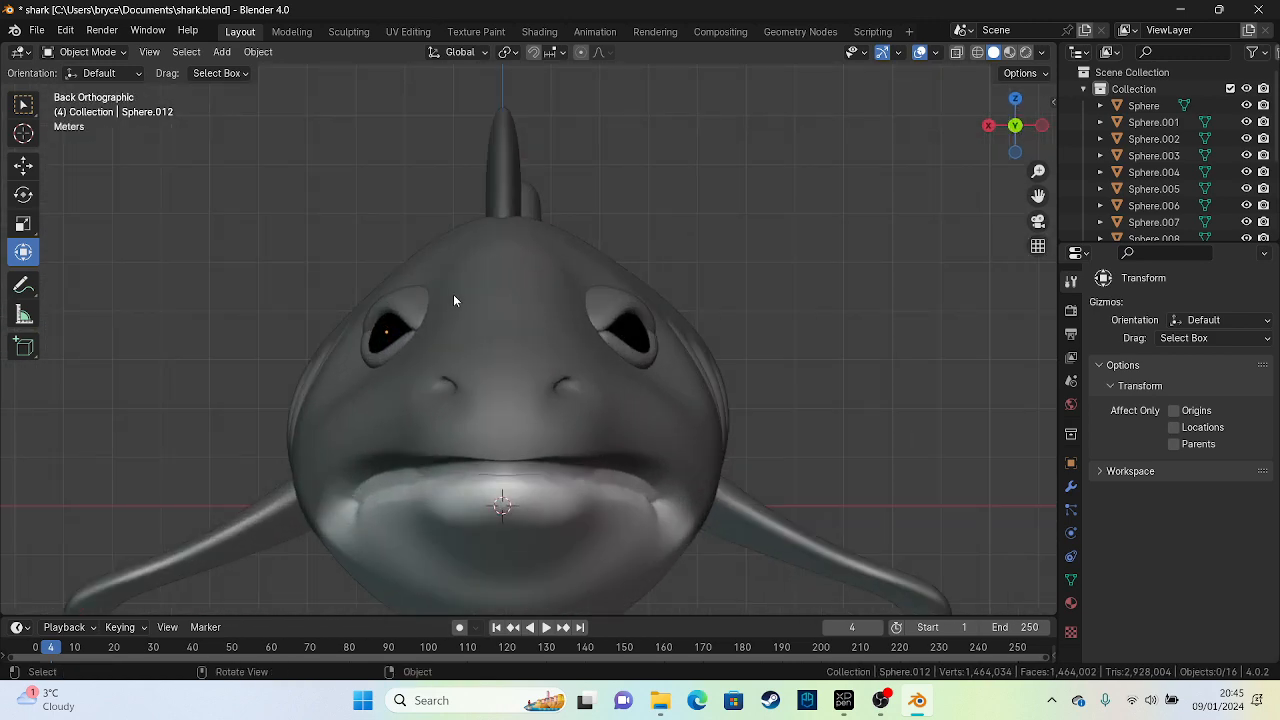
middle_click_drag(453, 294, 402, 409, "alt")
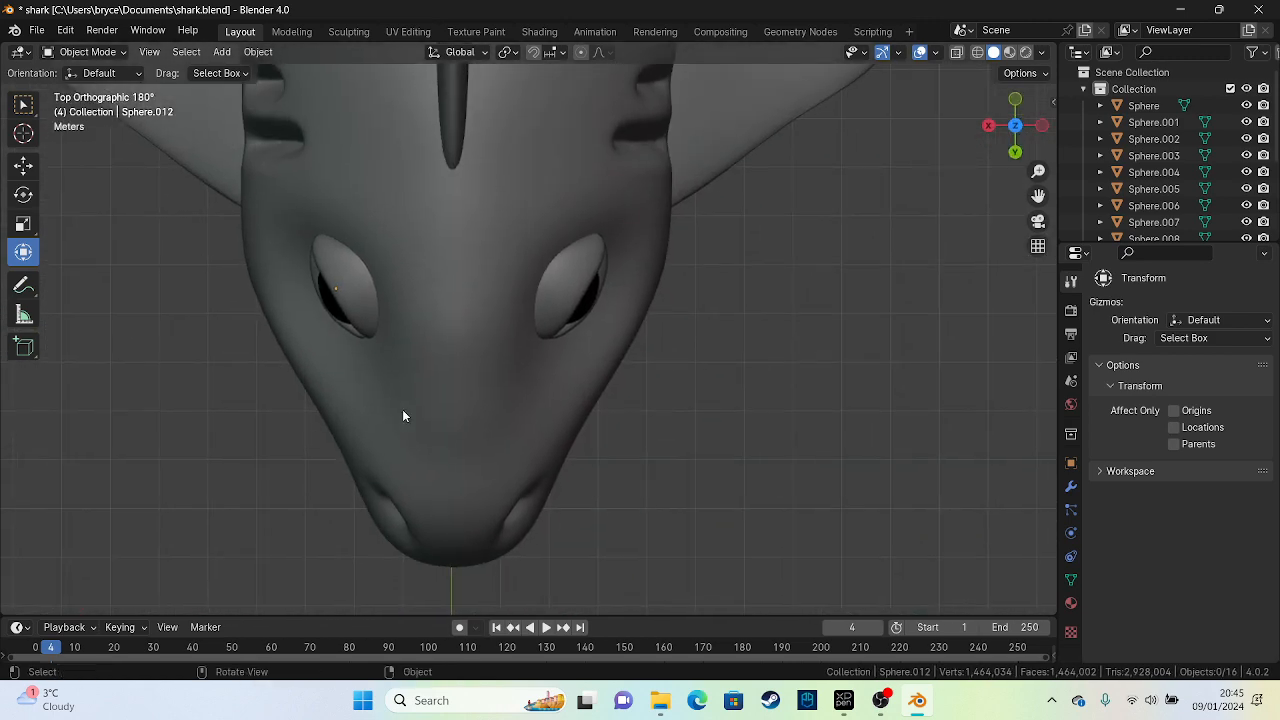
left_click(88, 52)
left_click(112, 111)
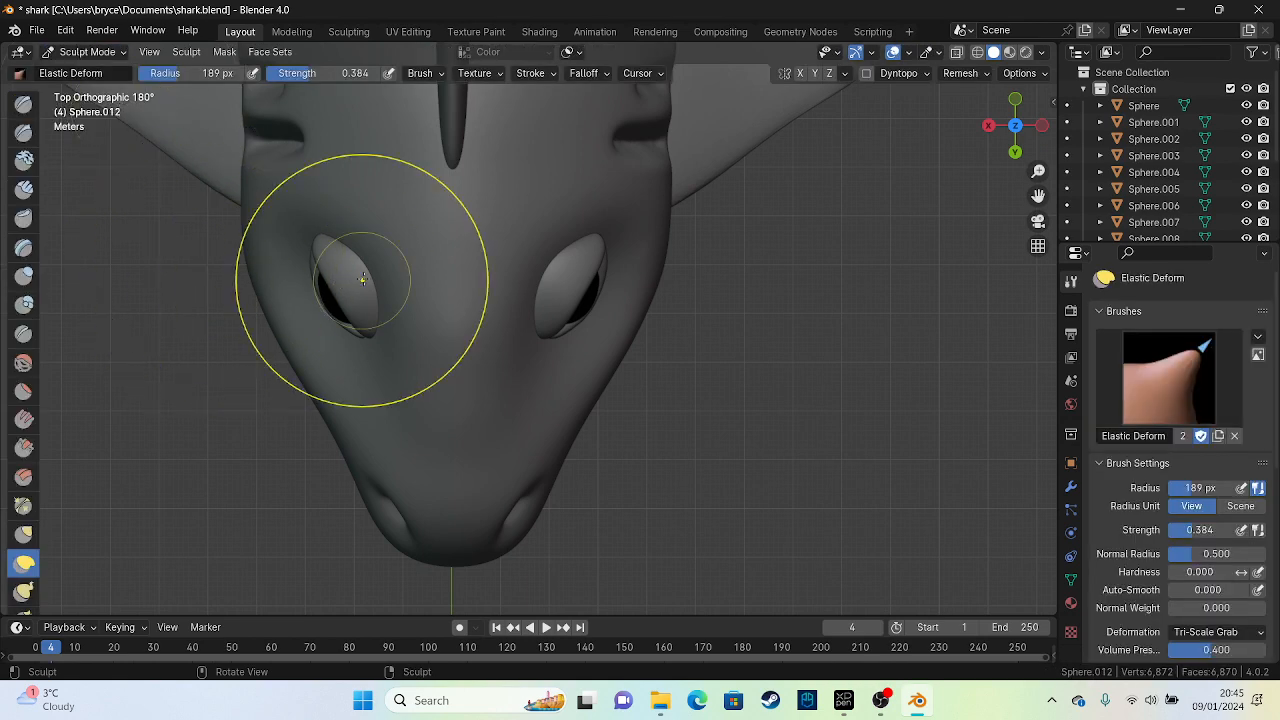
left_click_drag(337, 285, 357, 247)
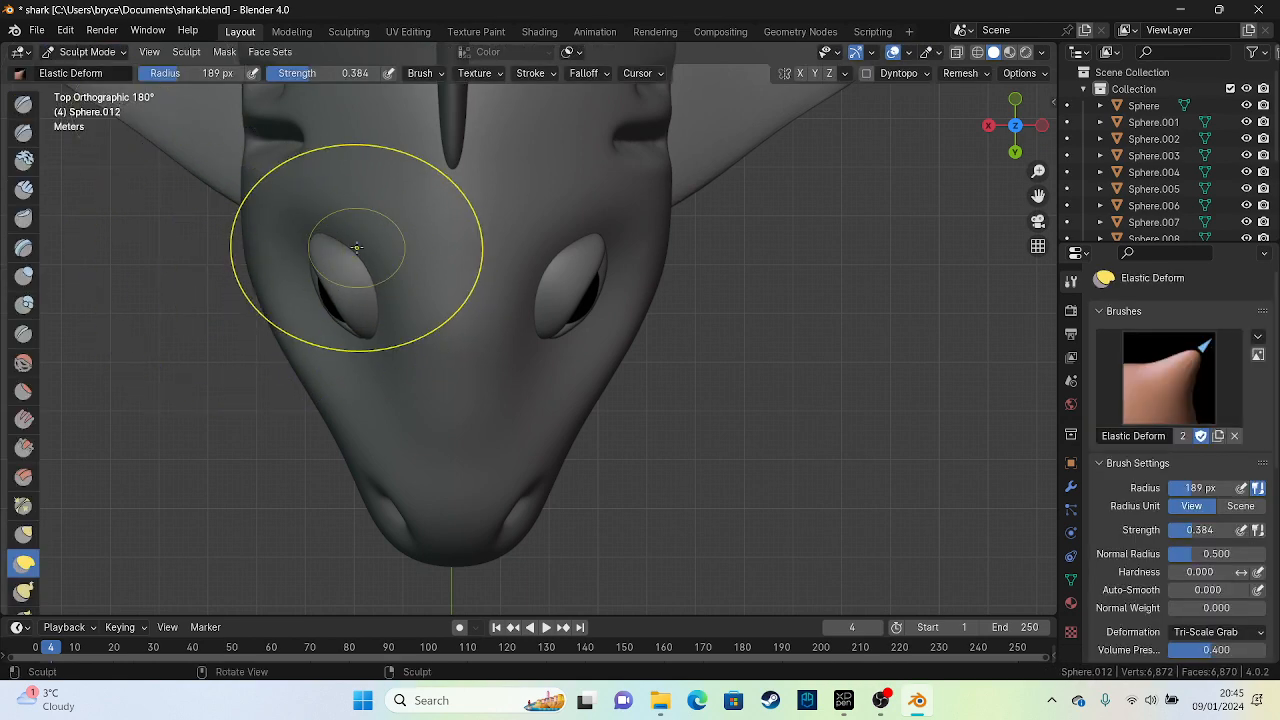
left_click(88, 52)
left_click(95, 70)
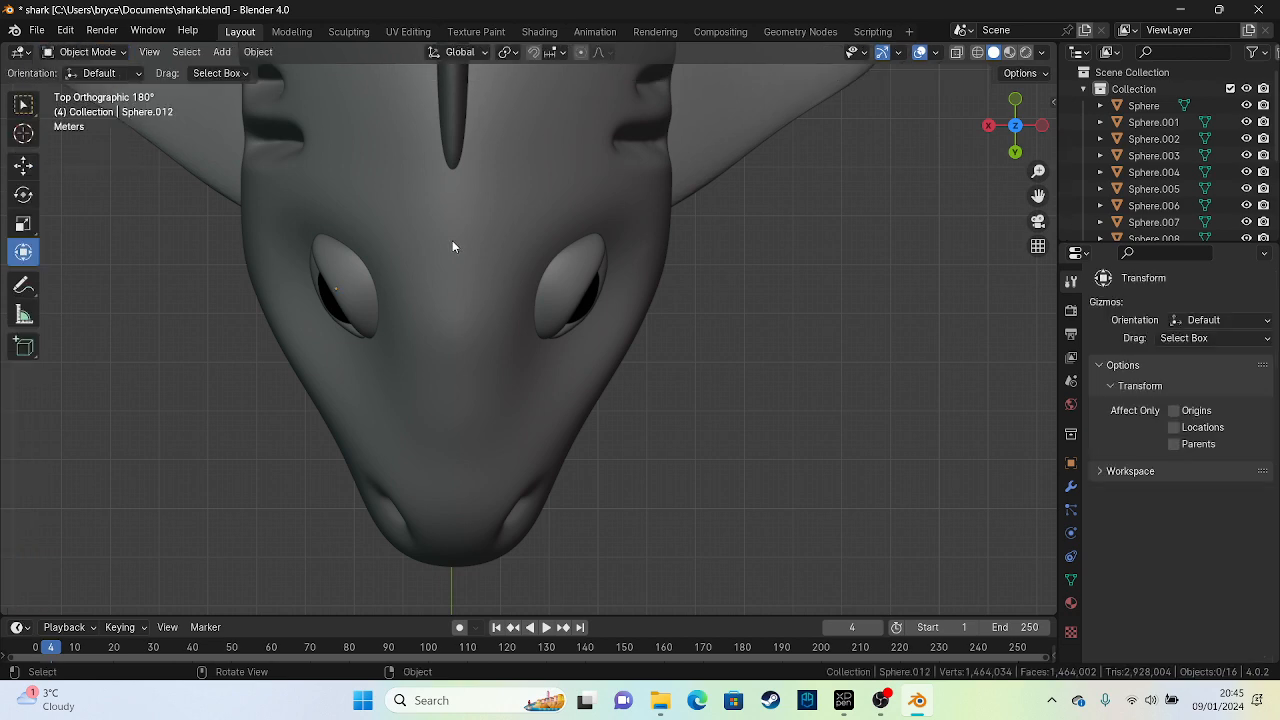
Sculpt the head mesh from above, widening the cheeks beside the eyes and adjusting the snout with Elastic Deform at 189 px
left_click(452, 247)
left_click(88, 52)
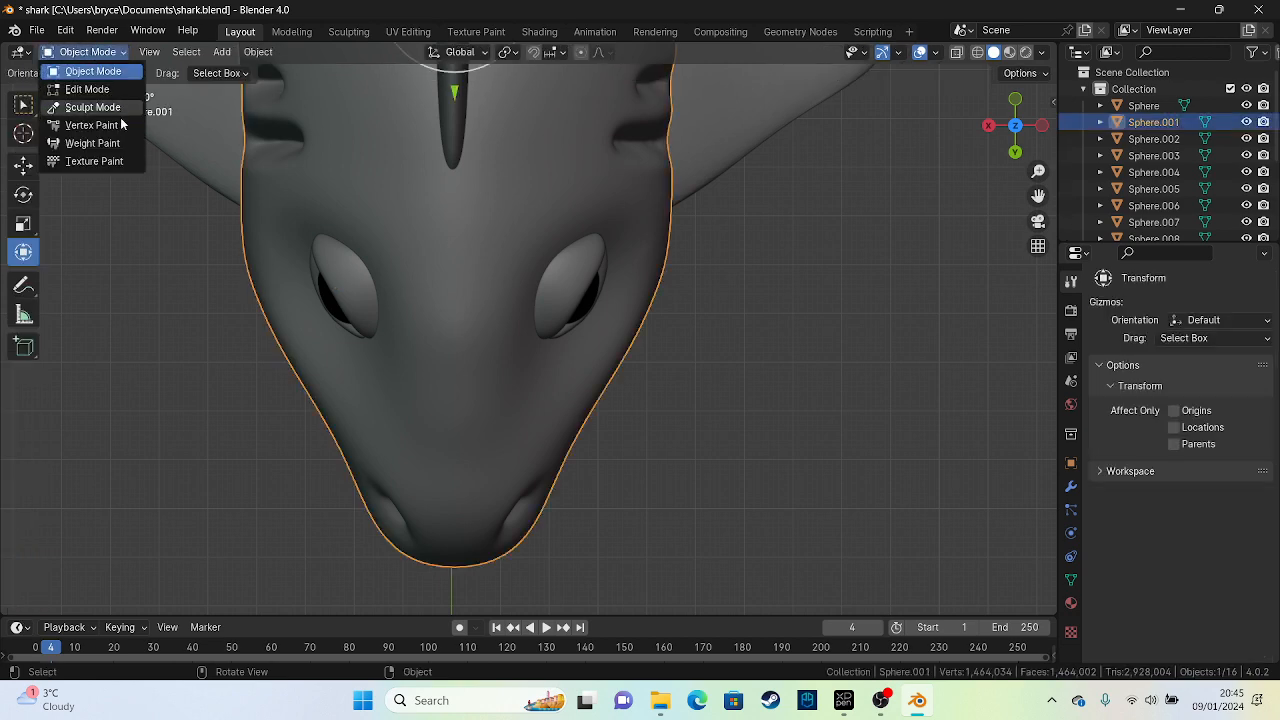
left_click(95, 107)
left_click_drag(348, 282, 304, 306)
mouse_move(278, 335)
left_mouse_down()
mouse_move(257, 354)
mouse_move(186, 360)
left_mouse_up()
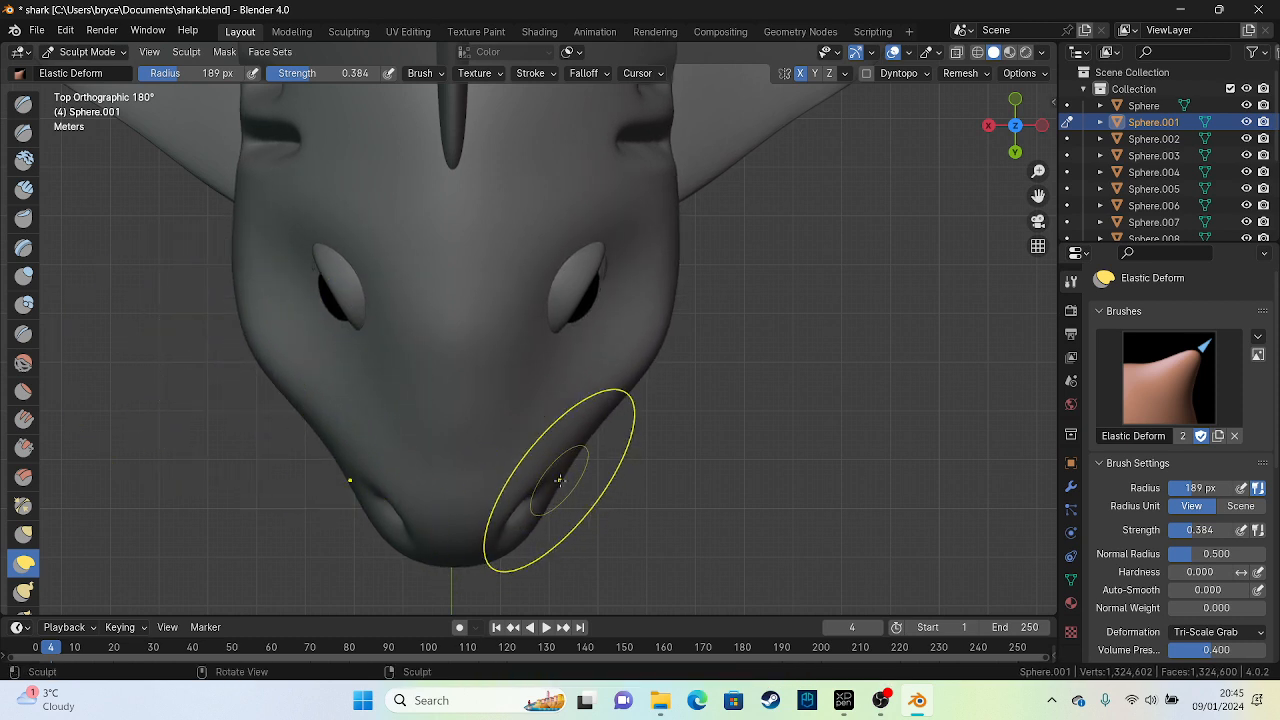
left_click_drag(520, 532, 401, 546)
left_click_drag(360, 482, 326, 491)
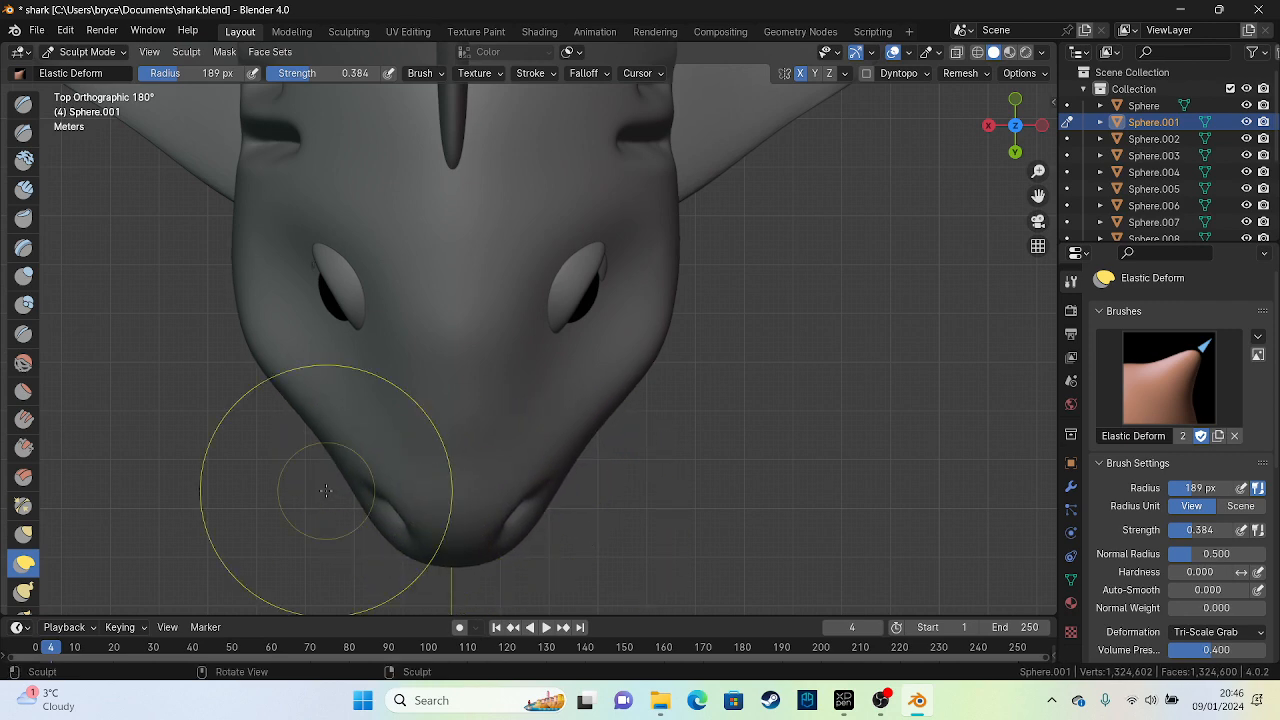
Refine the head around the gill slits and the cheek above the mouth corner with Elastic Deform at 155 px
mouse_move(325, 491)
middle_mouse_down()
mouse_move(454, 351)
mouse_move(496, 405)
middle_mouse_up()
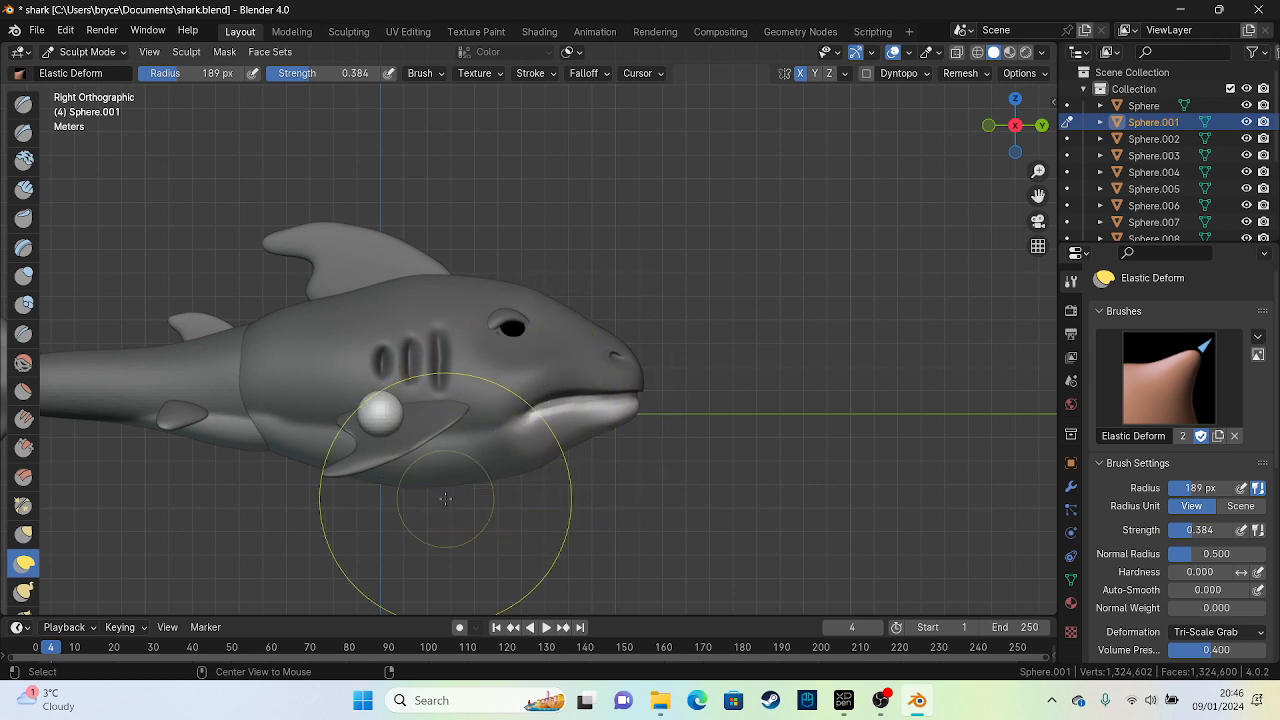
middle_click_drag(586, 371, 471, 445)
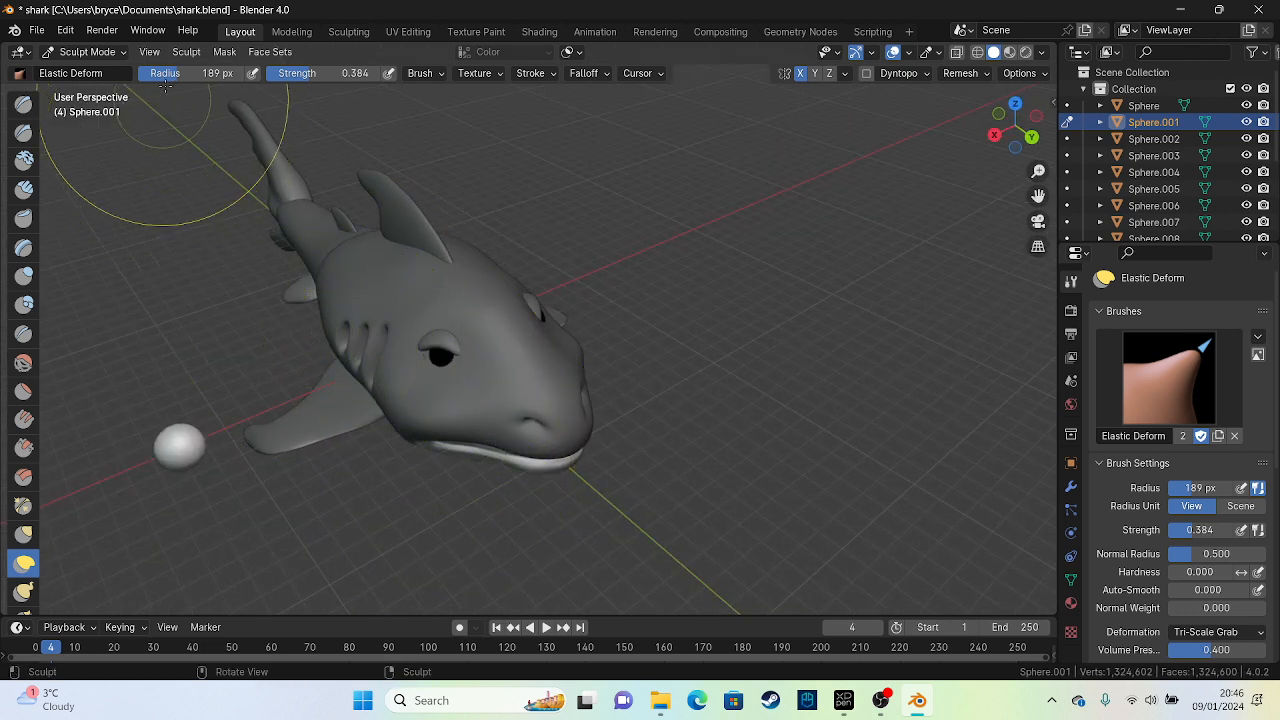
left_click_drag(326, 314, 371, 321)
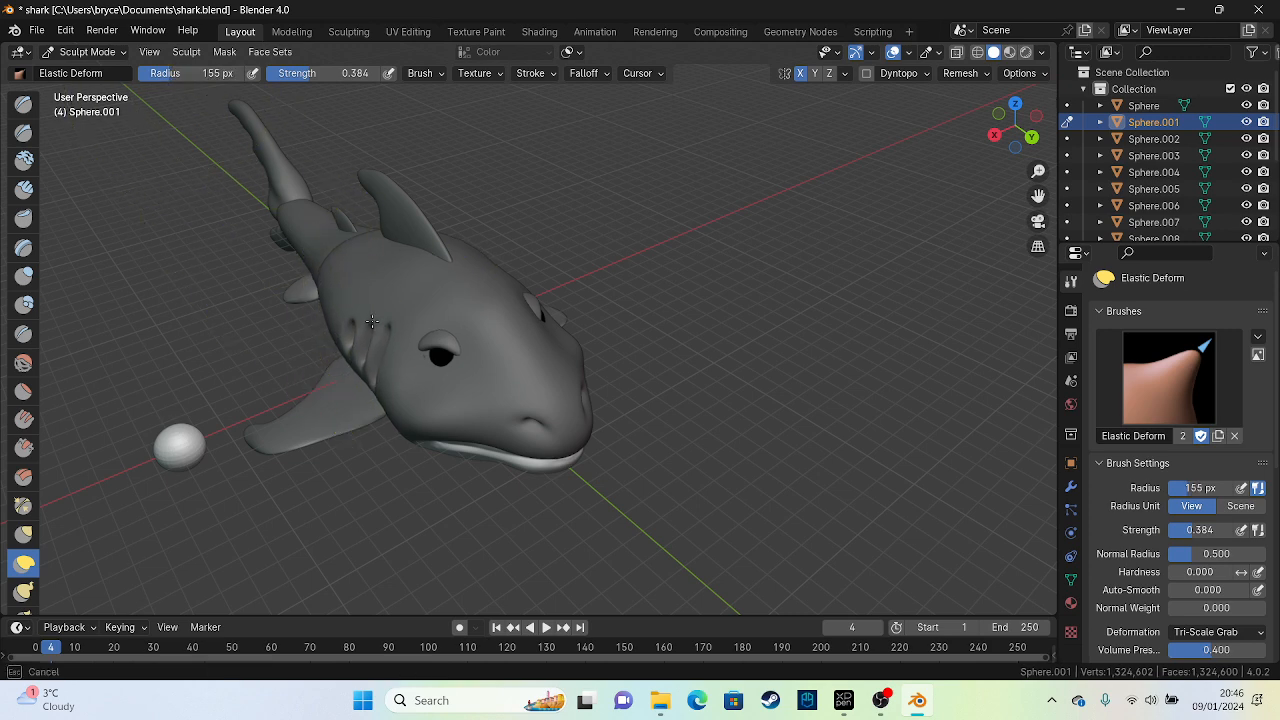
left_click_drag(374, 380, 370, 379)
left_click_drag(407, 420, 442, 408)
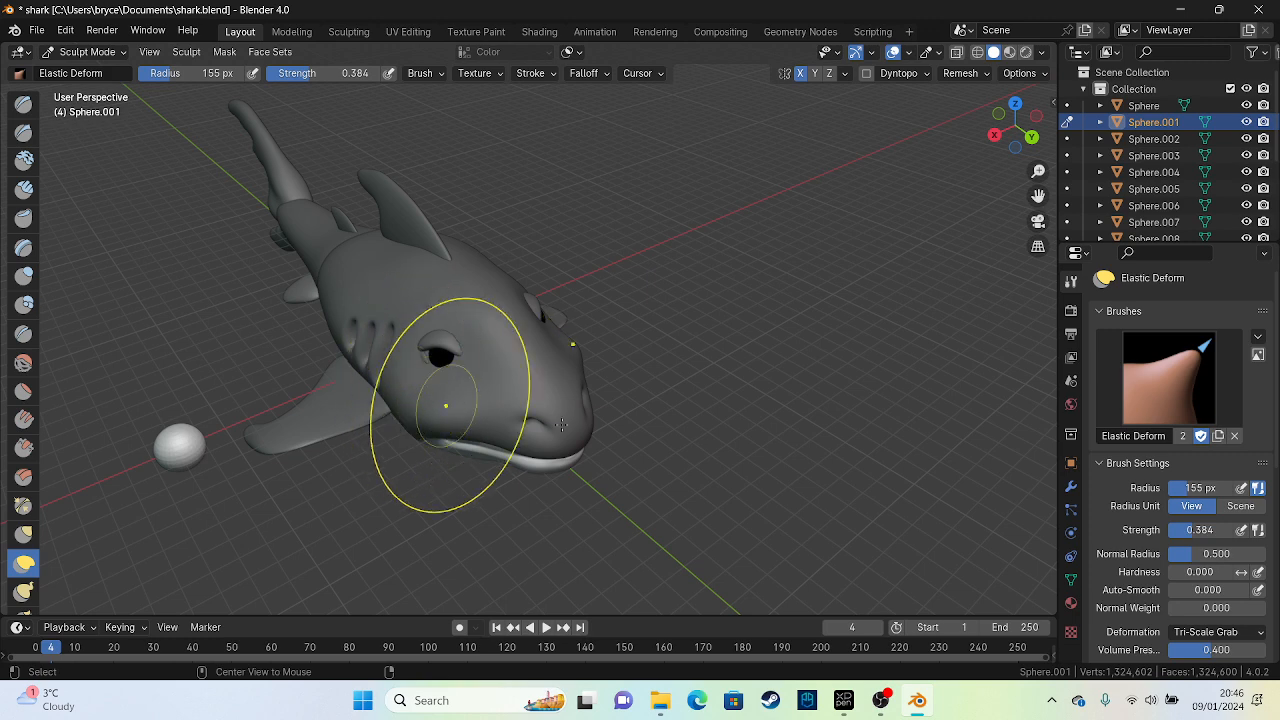
Push the cheeks slightly inward from the front with Elastic Deform at 155 px and save the file
key("ctrl+KP_3")
key("ctrl+KP_1")
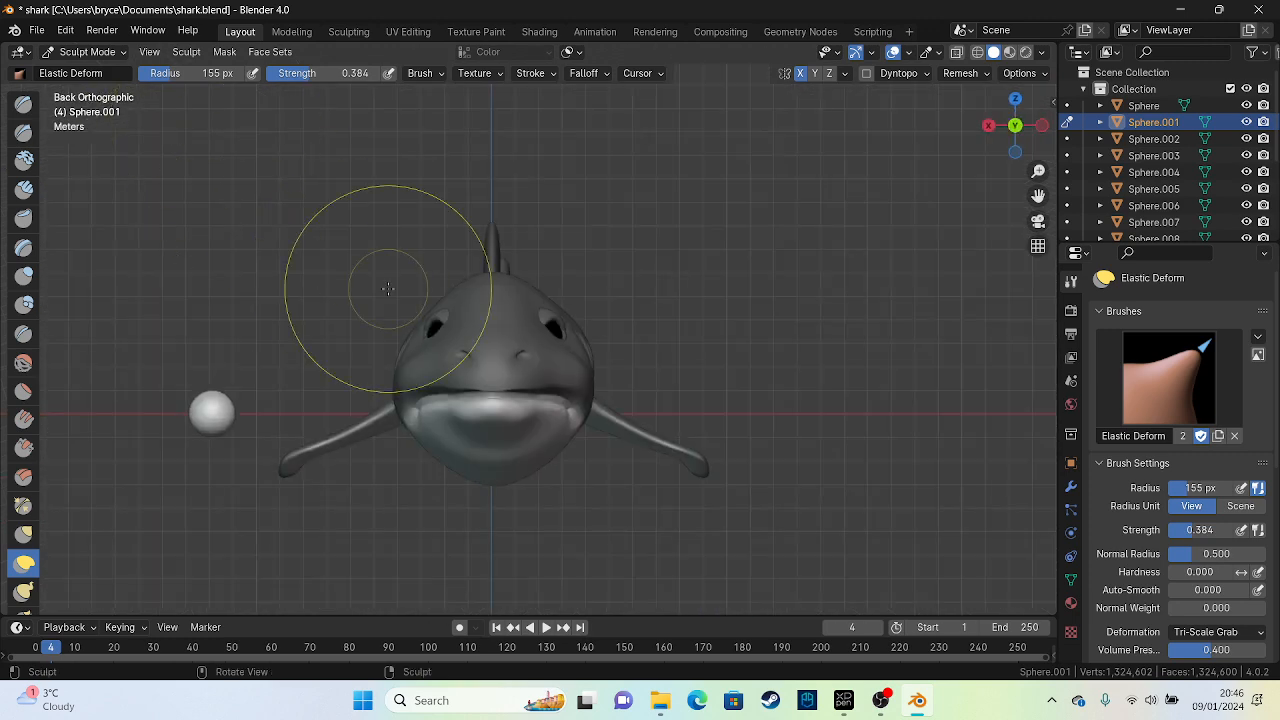
left_click_drag(556, 391, 527, 397)
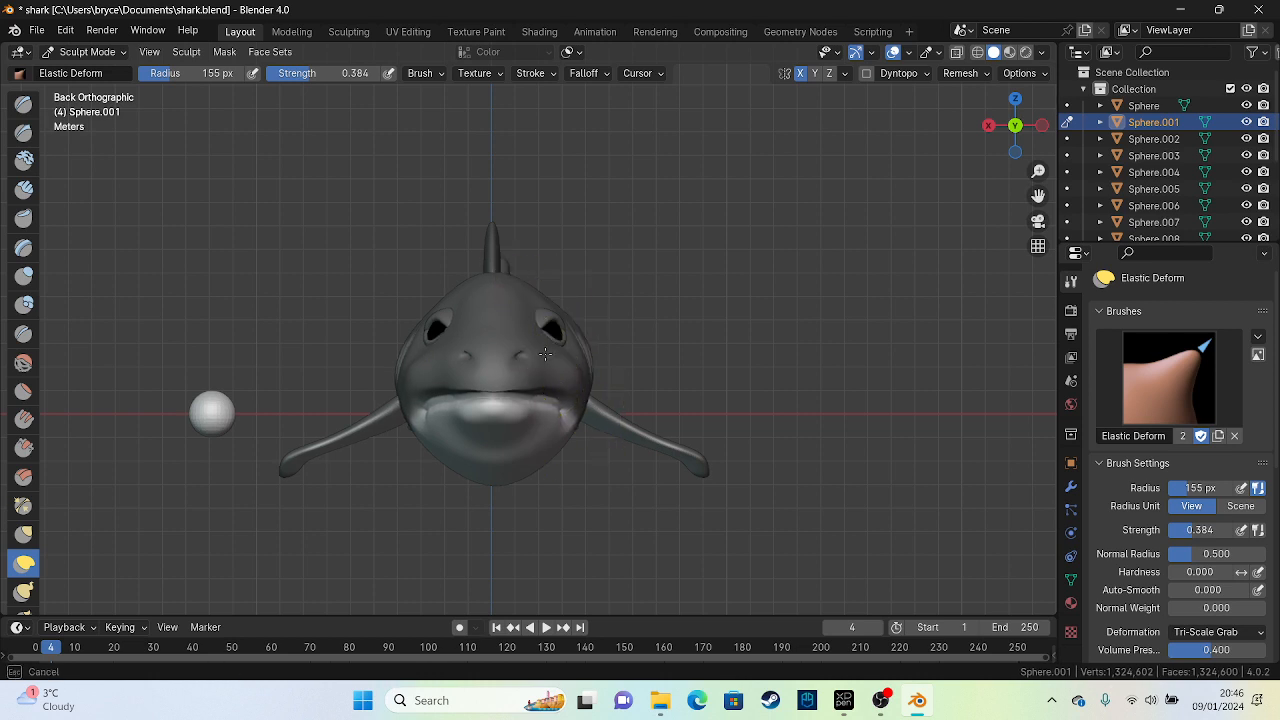
middle_click_drag(529, 150, 457, 400)
scroll(500, 405, "up", 3)
scroll(590, 405, "down", 5)
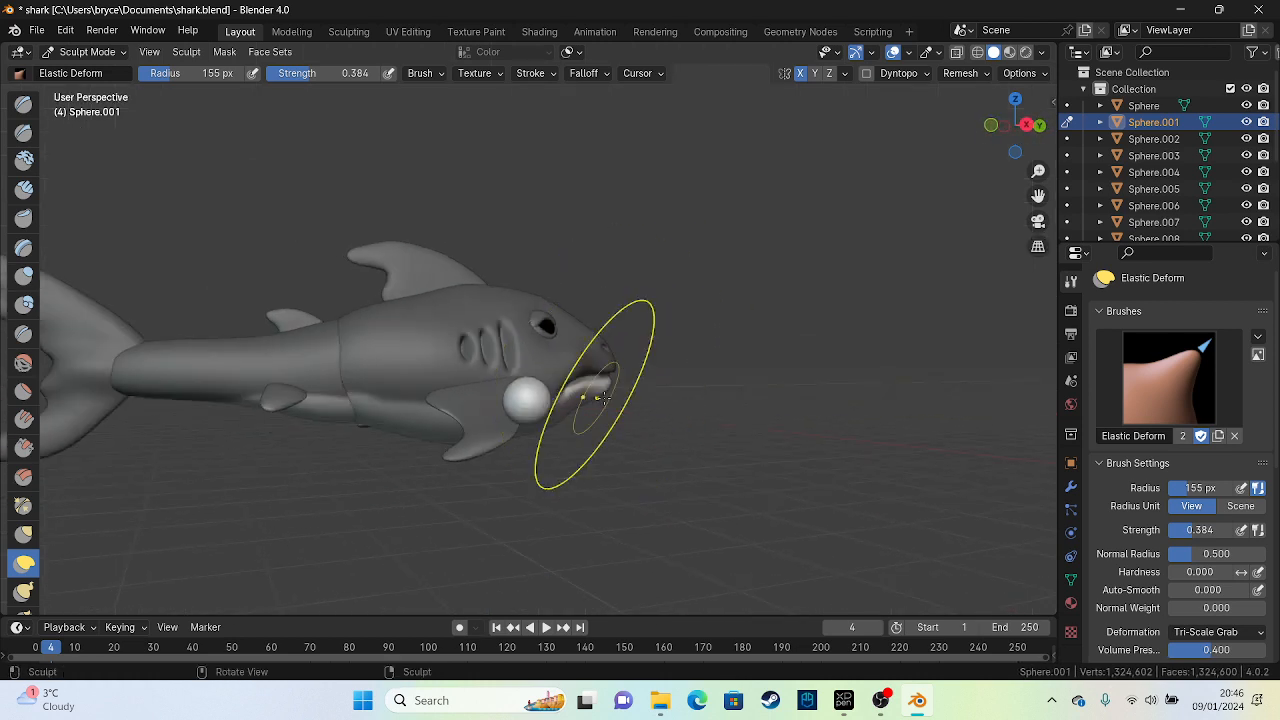
mouse_move(629, 414)
middle_mouse_down()
mouse_move(499, 408)
mouse_move(366, 437)
mouse_move(532, 352)
middle_mouse_up()
key("ctrl+s")
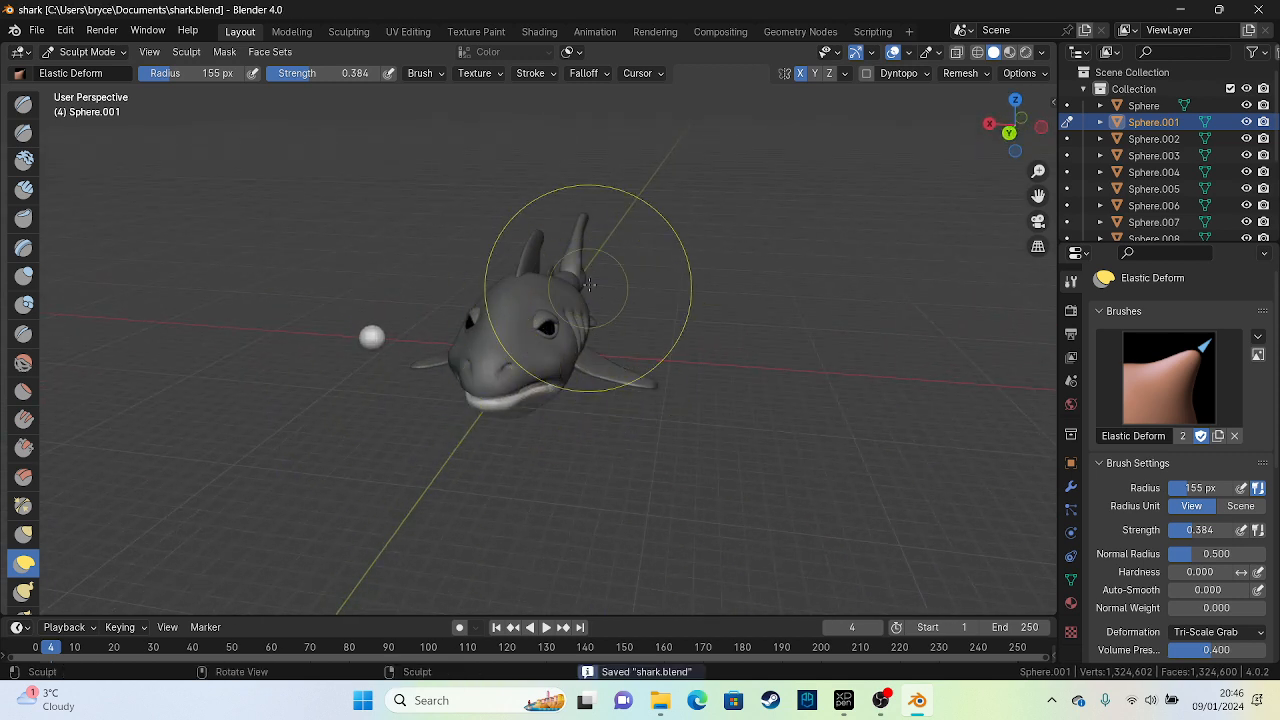
Examine the shark's head and body from the front and the side
scroll(606, 280, "up", 2)
middle_click_drag(606, 280, 384, 305)
scroll(384, 305, "up", 2)
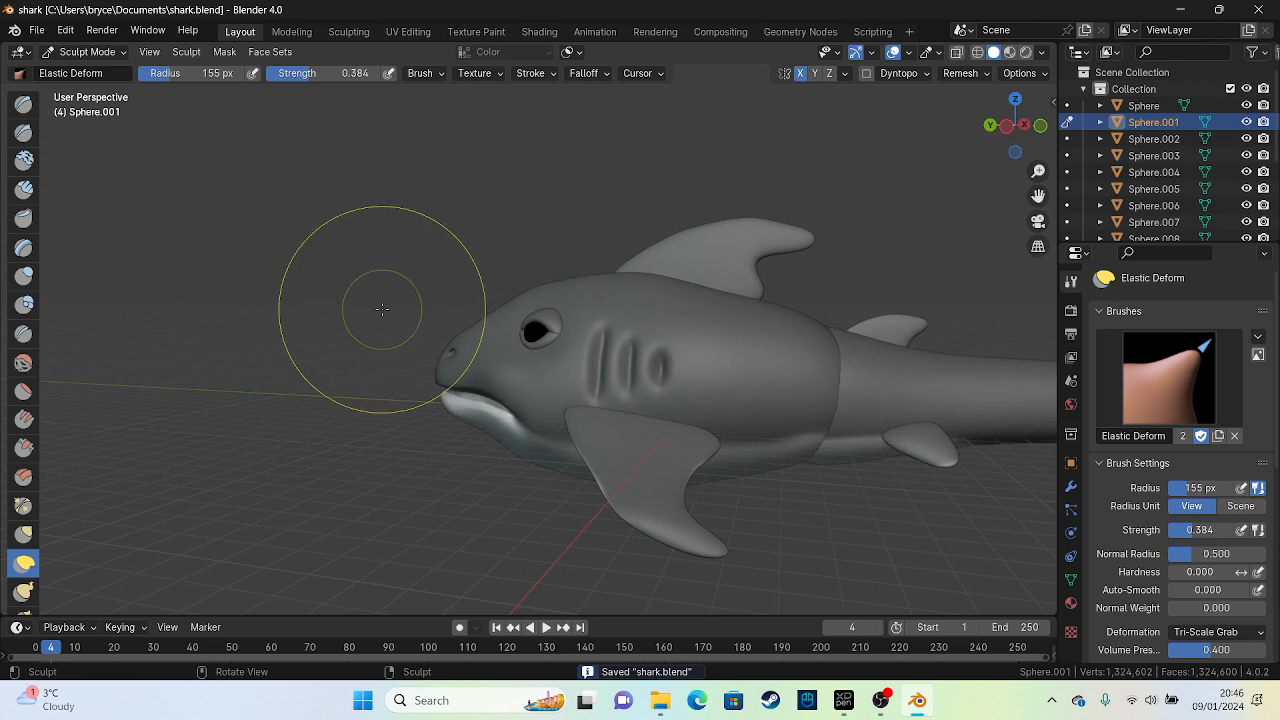
middle_click_drag(343, 400, 583, 346)
scroll(336, 313, "down", 4)
scroll(583, 346, "up", 6)
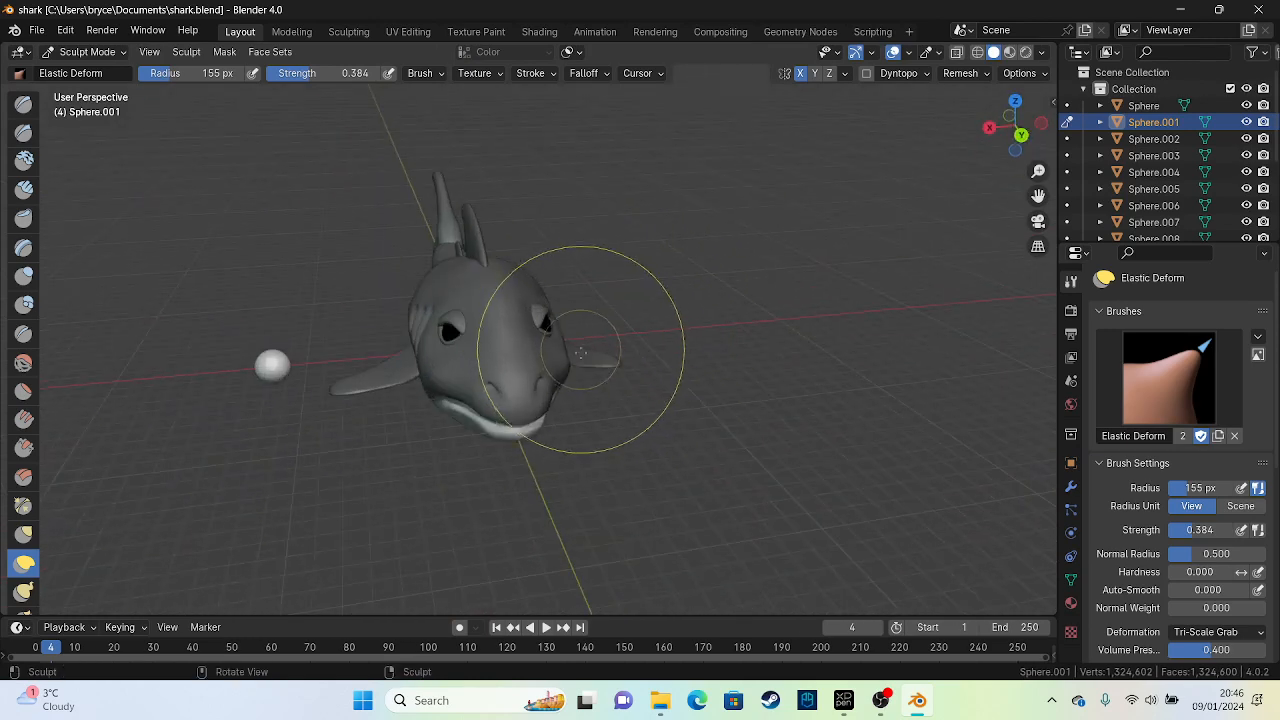
mouse_move(431, 391)
middle_mouse_down()
mouse_move(586, 300)
mouse_move(386, 286)
mouse_move(680, 316)
middle_mouse_up()
Leave sculpting for Object Mode and move the large dorsal fin slightly upward along the Z axis
left_click(88, 52)
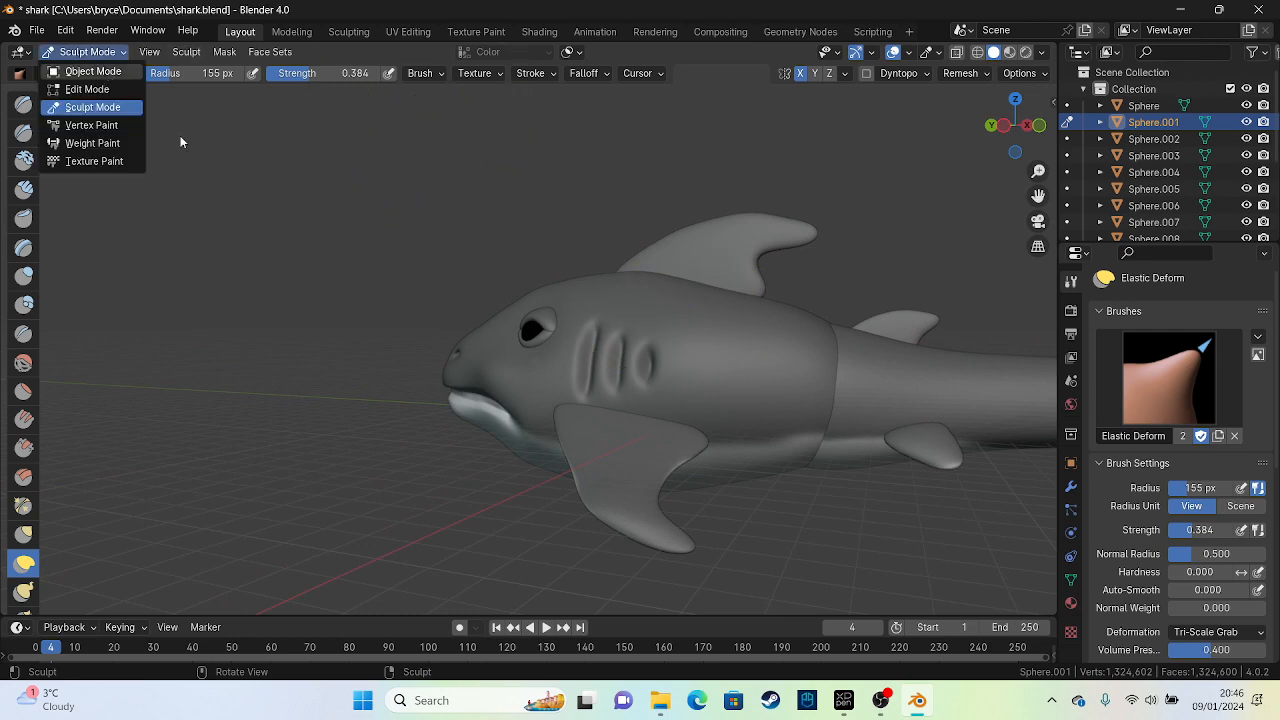
left_click(93, 71)
key("KP_1")
key("ctrl+KP_3")
scroll(672, 243, "up", 2)
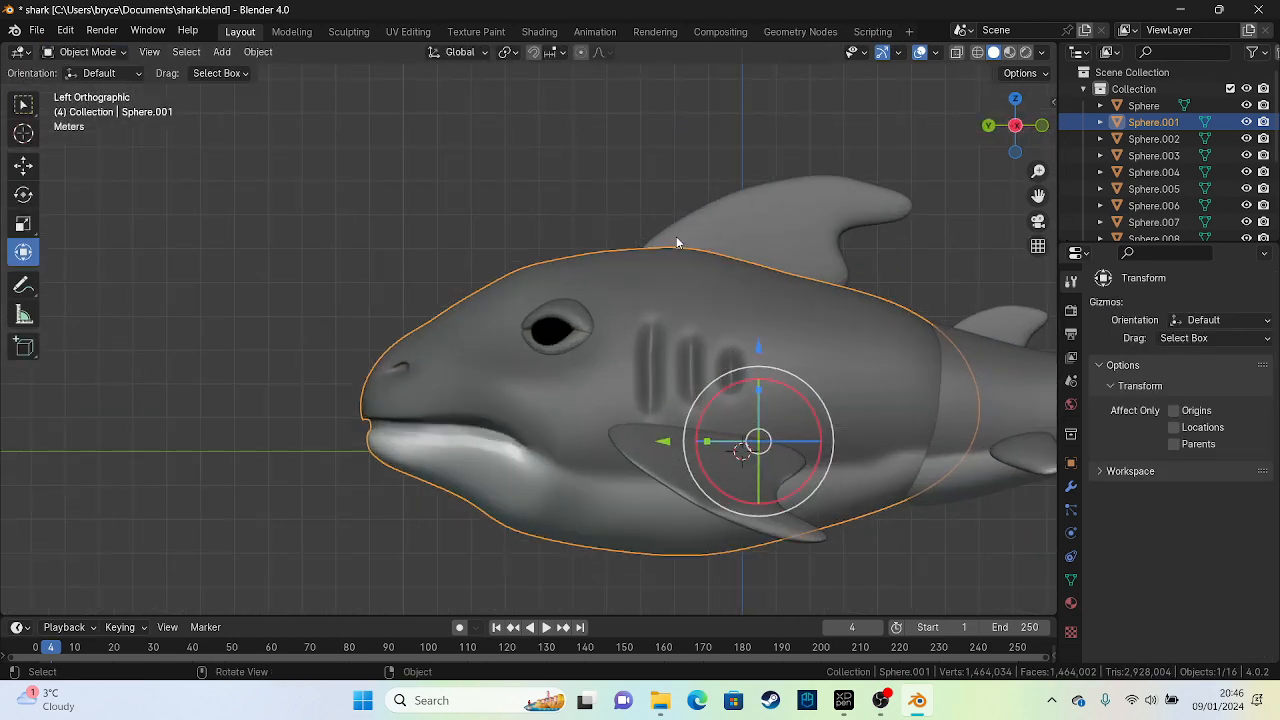
middle_click_drag(718, 226, 215, 319, "shift")
left_click(345, 336)
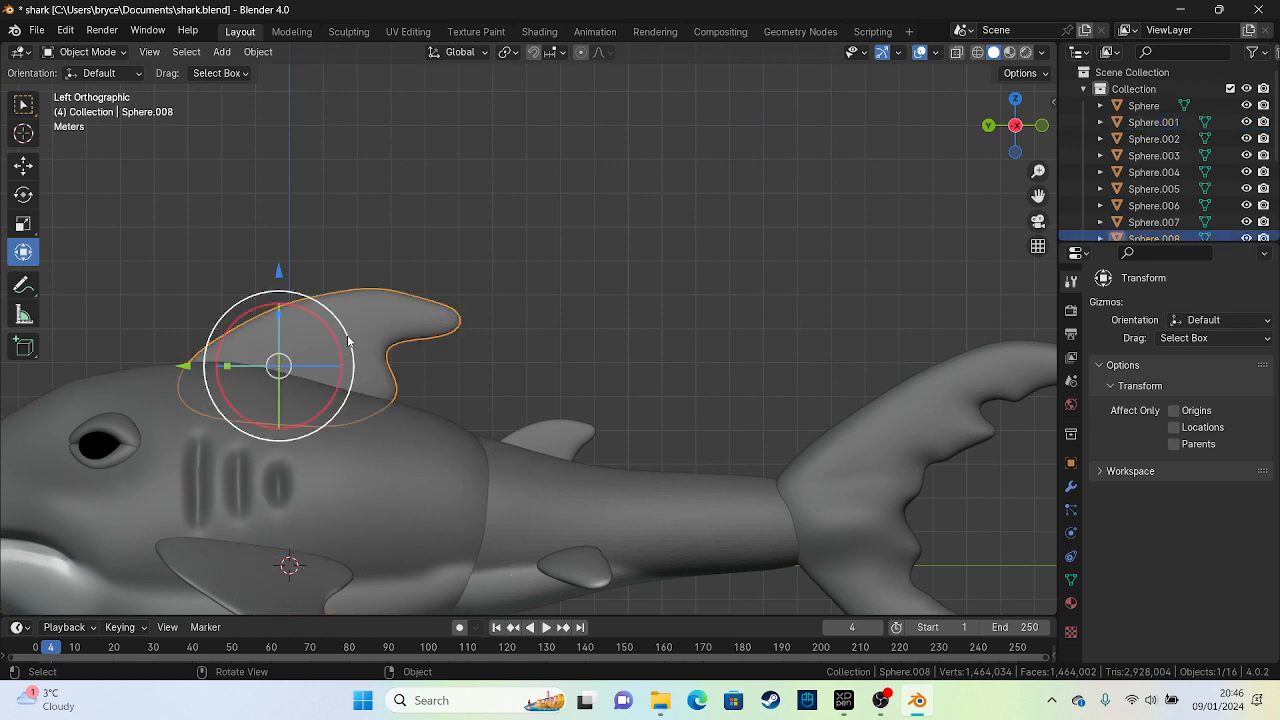
mouse_move(278, 272)
left_mouse_down()
mouse_move(277, 243)
mouse_move(273, 258)
left_mouse_up()
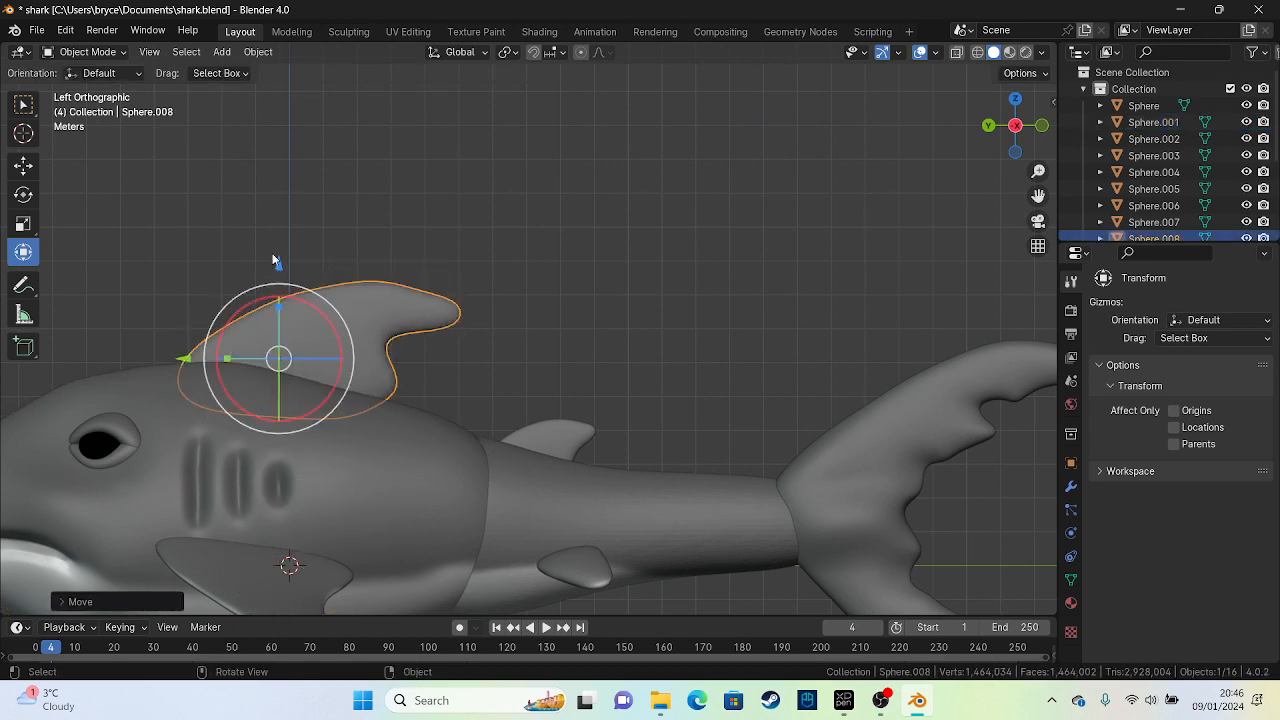
Sculpt the dorsal fin's trailing edge with Elastic Deform, extending its lower rear corner and refining the notch under the tip at 47 px
left_click(104, 56)
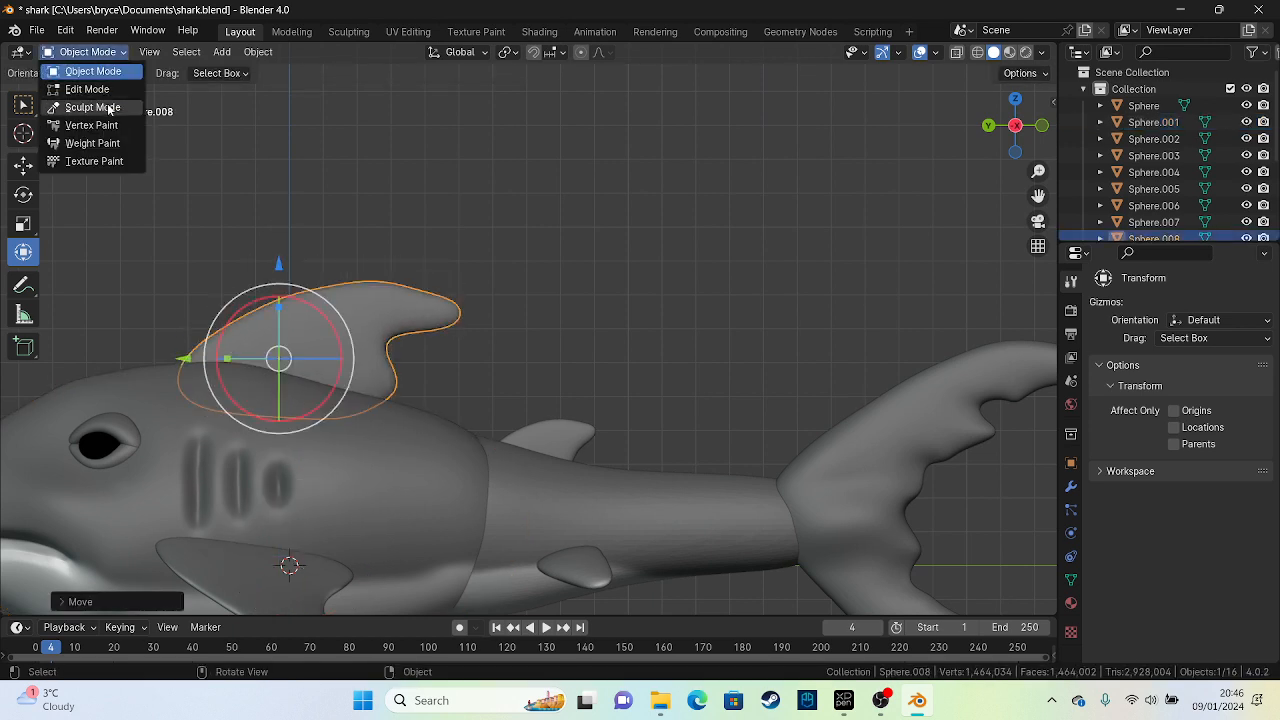
left_click(108, 107)
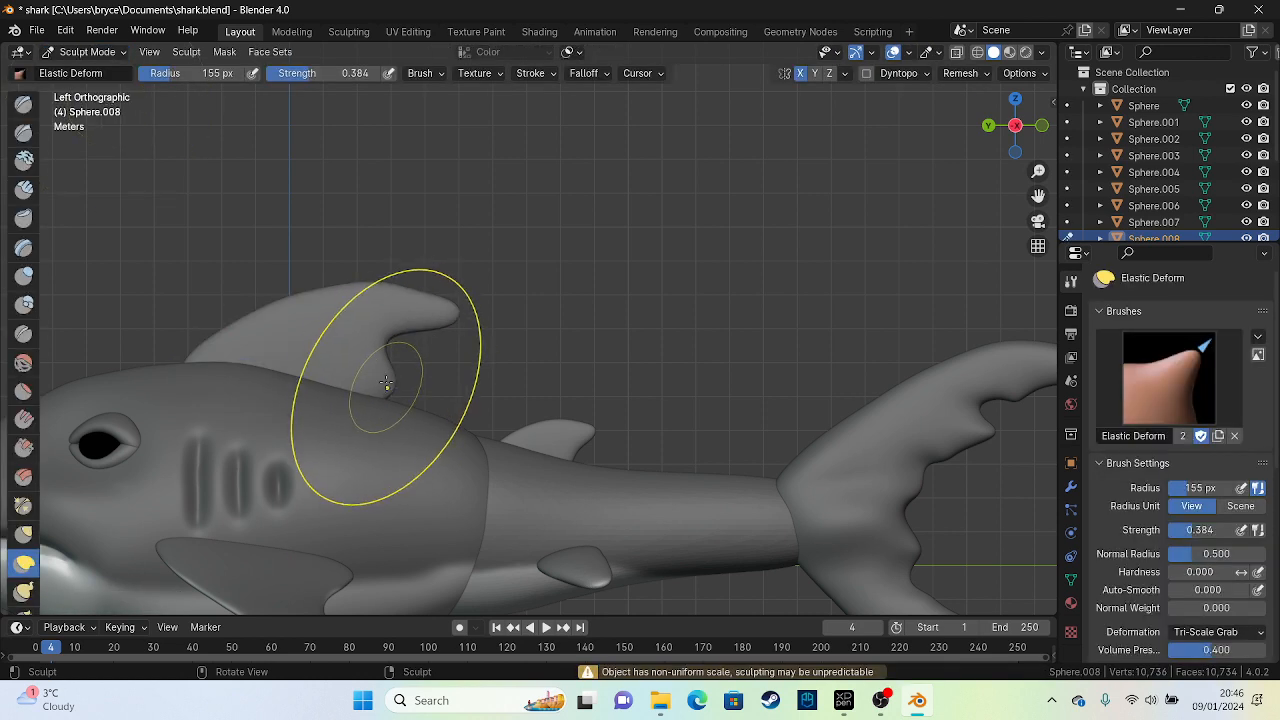
left_click_drag(386, 380, 474, 334)
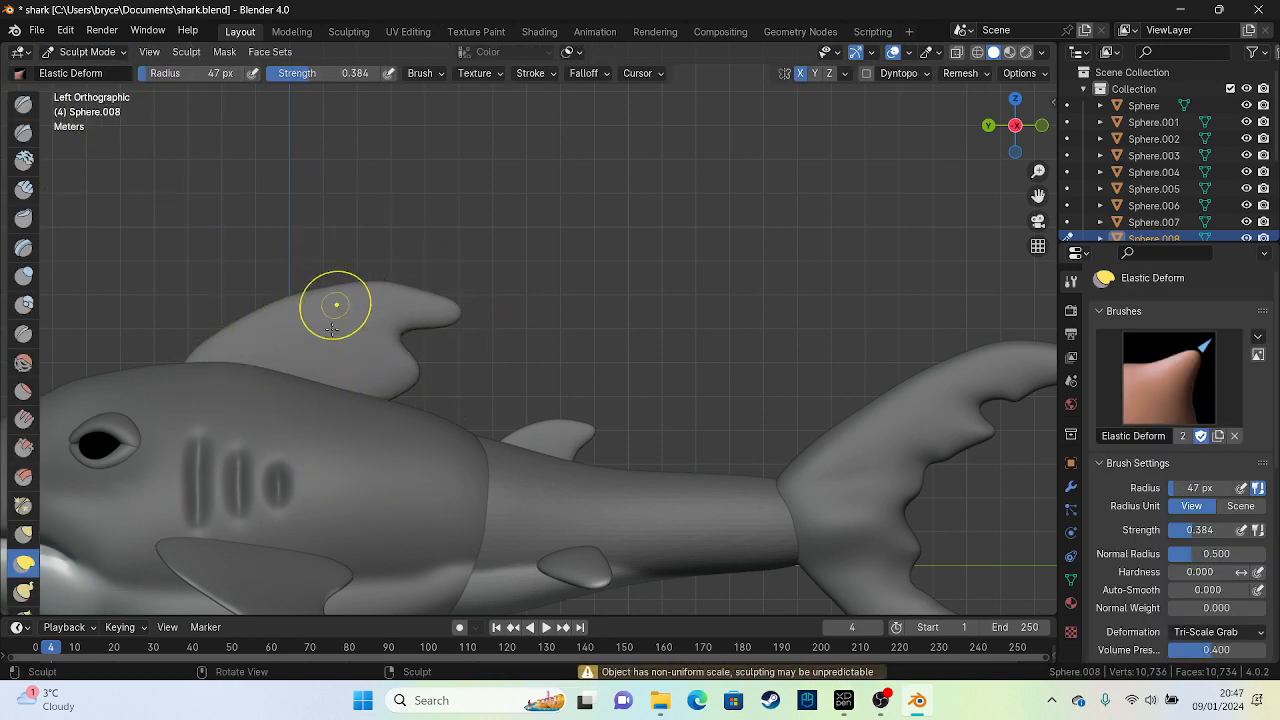
left_click_drag(394, 390, 385, 382)
mouse_move(407, 354)
left_mouse_down()
mouse_move(424, 289)
mouse_move(446, 308)
left_mouse_up()
Pull the dorsal fin's leading edge forward and outward with Elastic Deform at 190 px and save the file
left_click_drag(201, 80, 204, 80)
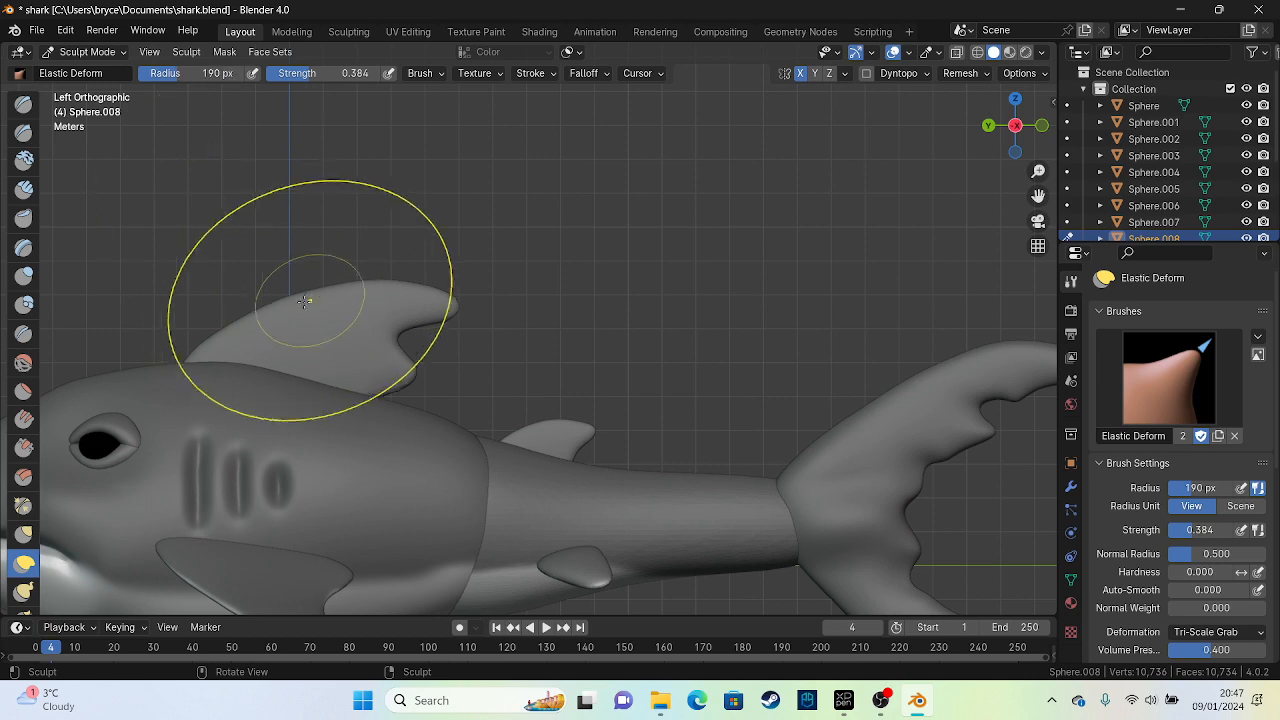
left_click_drag(307, 301, 294, 294)
left_click_drag(230, 363, 229, 357)
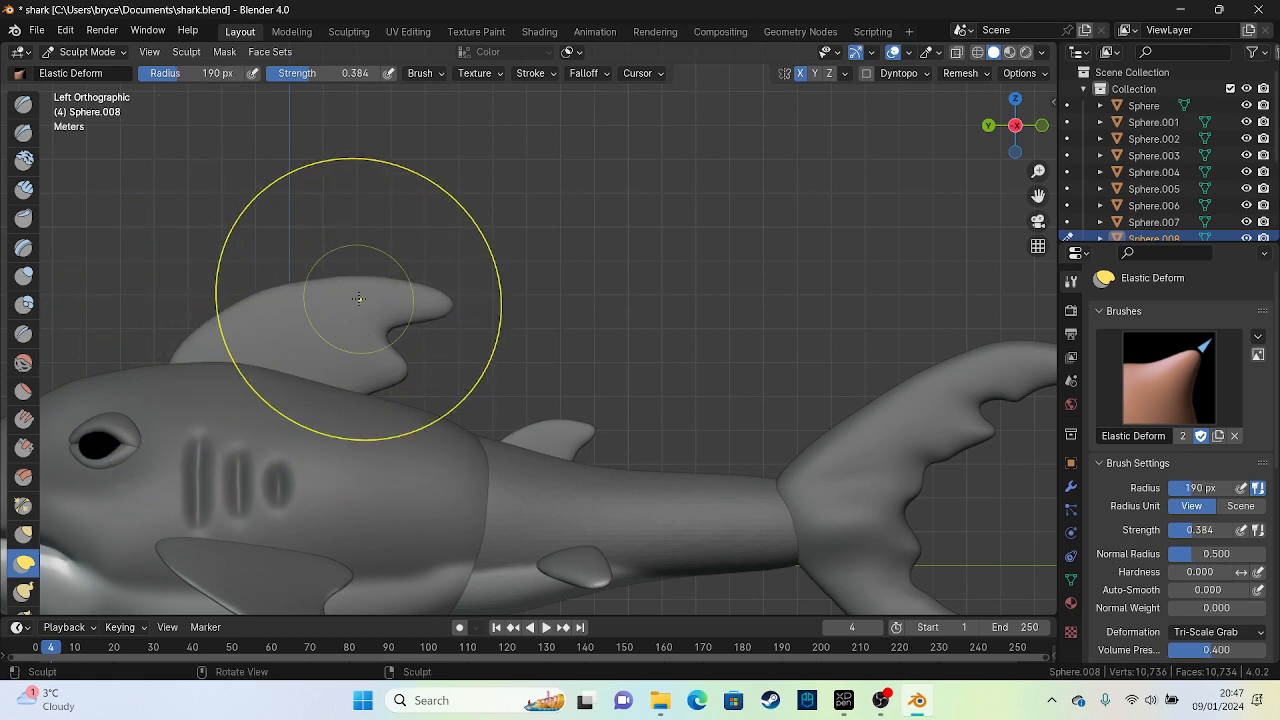
scroll(337, 366, "down", 3)
mouse_move(337, 366)
middle_mouse_down()
mouse_move(614, 286)
mouse_move(545, 312)
mouse_move(512, 390)
middle_mouse_up()
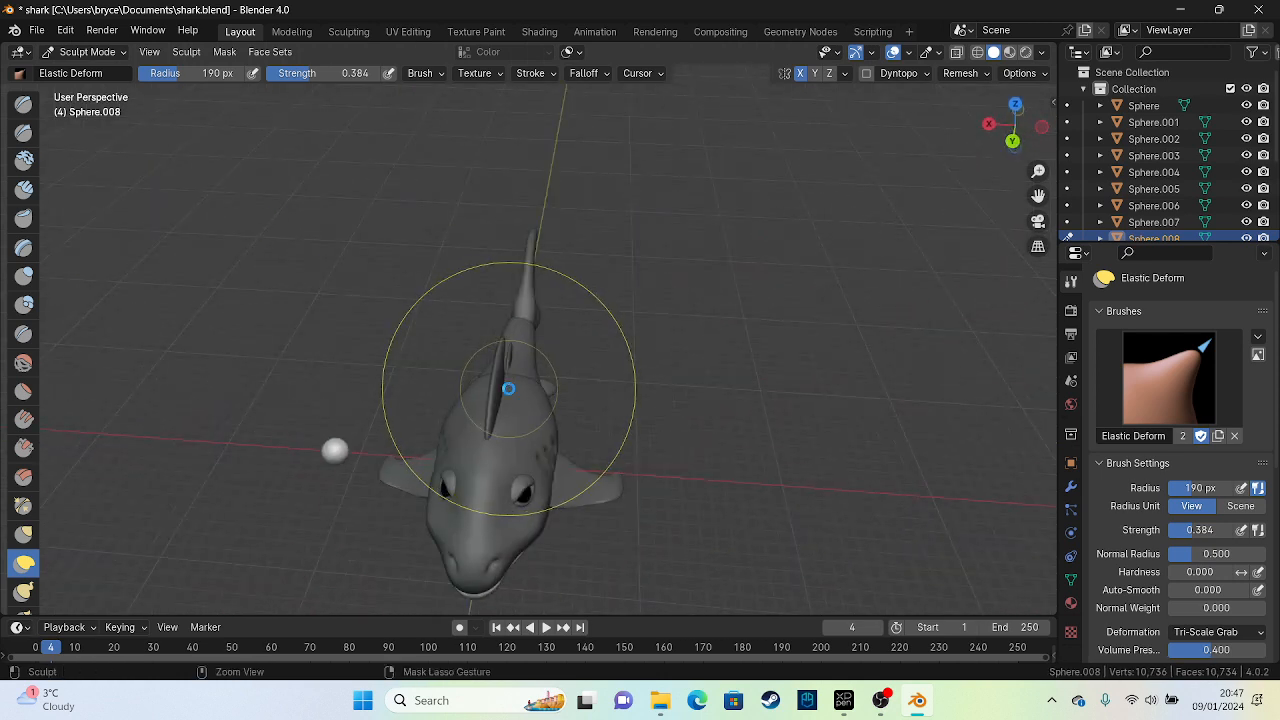
key("ctrl+s")
Set up the Draw Sharp brush with a 23 px radius for carving detail at the mouth
mouse_move(535, 314)
middle_mouse_down()
mouse_move(563, 434)
mouse_move(684, 393)
mouse_move(491, 377)
mouse_move(537, 206)
mouse_move(514, 357)
mouse_move(531, 277)
middle_mouse_up()
scroll(595, 353, "up", 2)
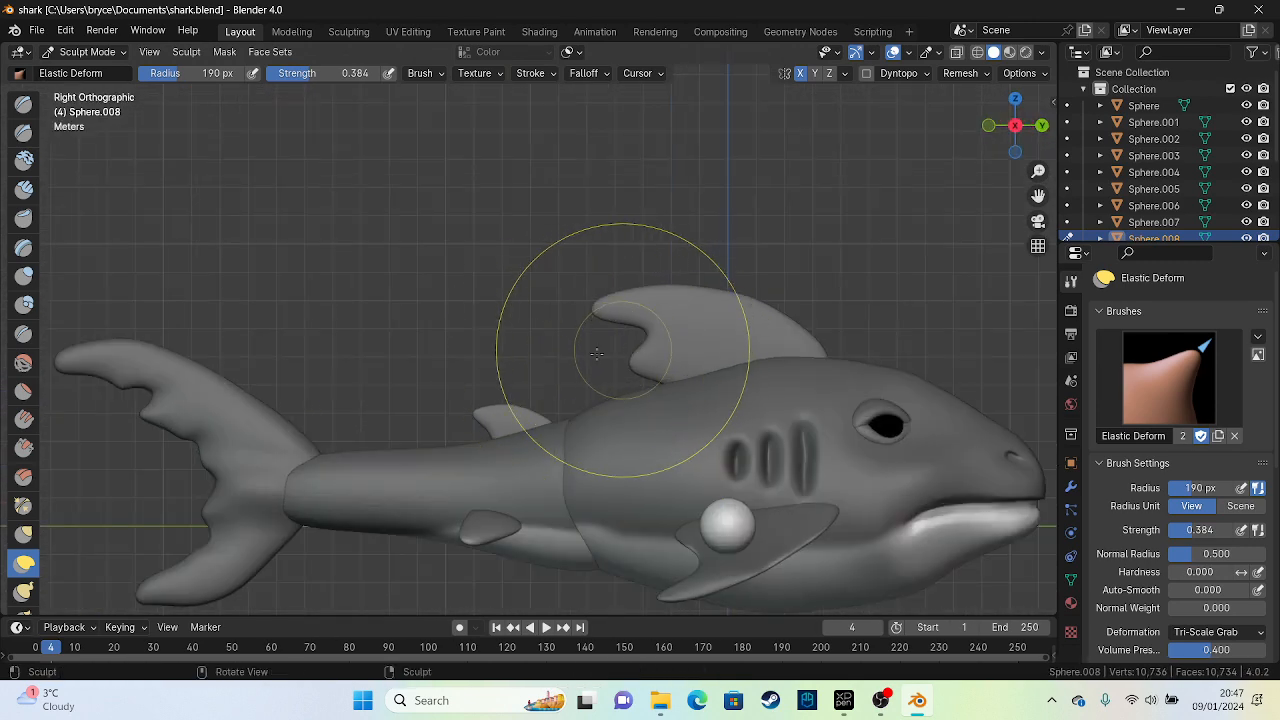
middle_click_drag(595, 353, 435, 317)
mouse_move(458, 207)
middle_mouse_down("alt")
mouse_move(474, 237)
mouse_move(414, 374)
middle_mouse_up("alt")
scroll(428, 360, "up", 7)
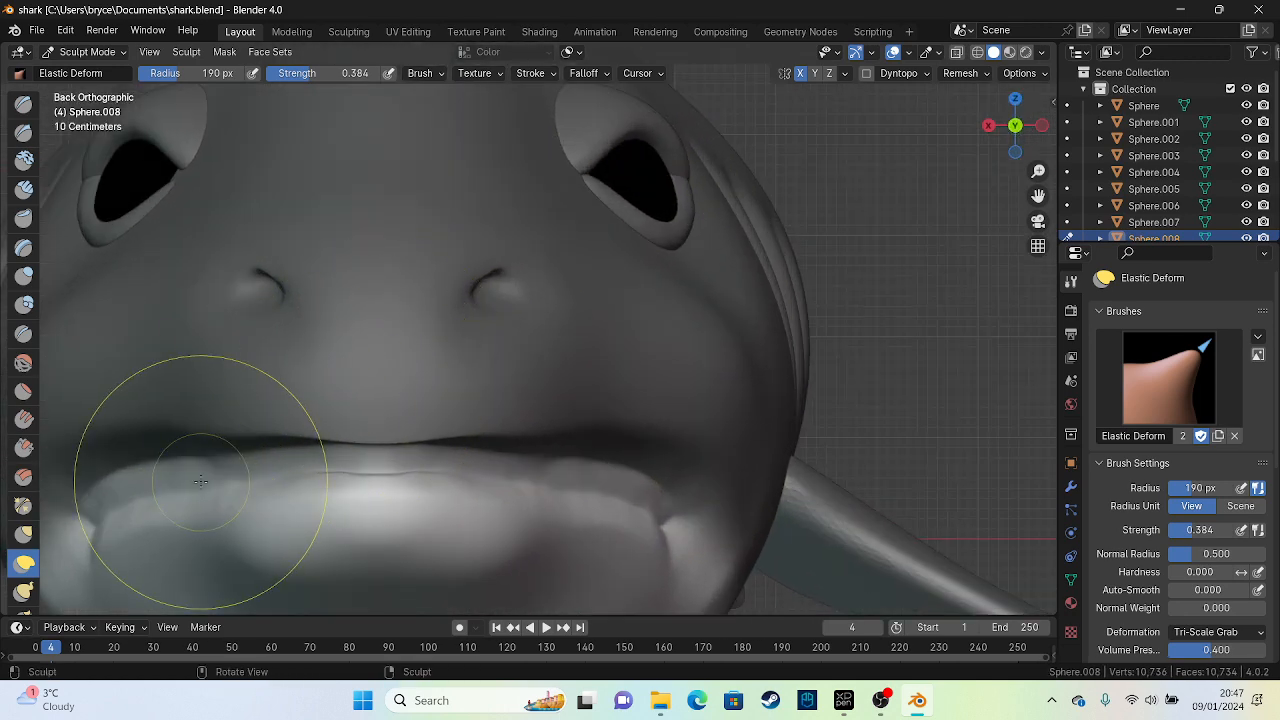
left_click(87, 51)
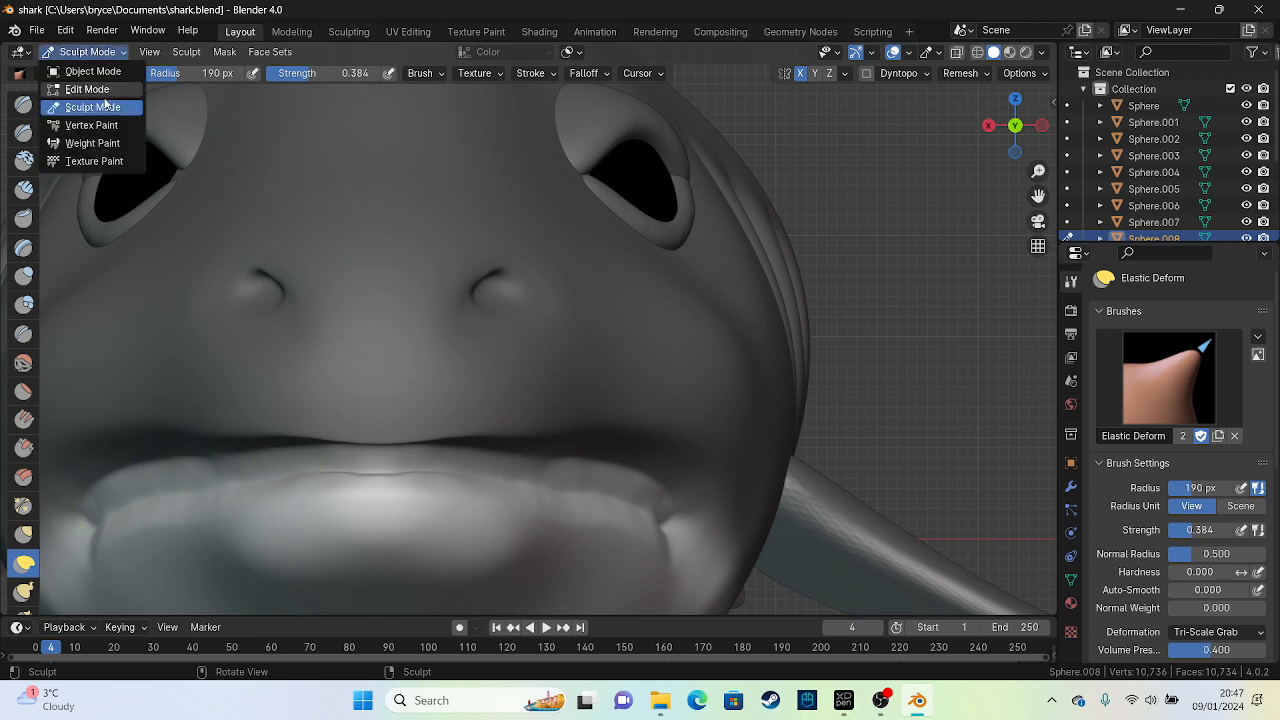
left_click(22, 136)
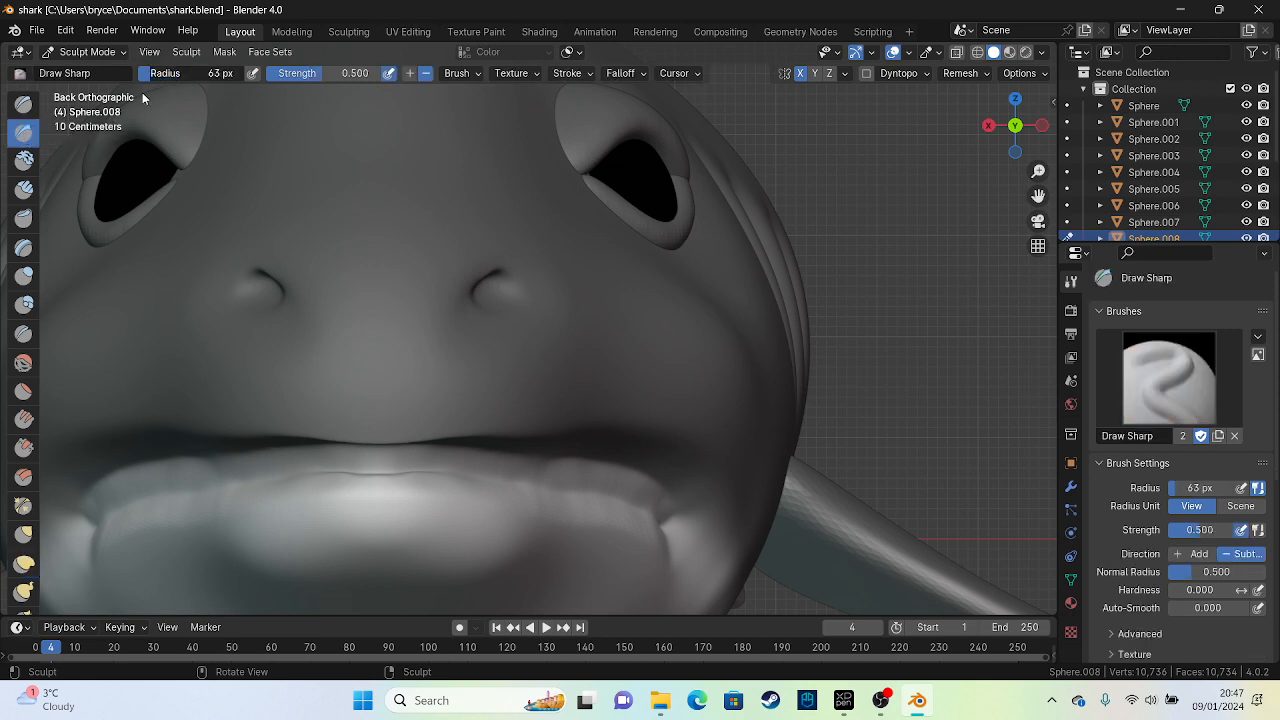
left_click_drag(139, 96, 135, 94)
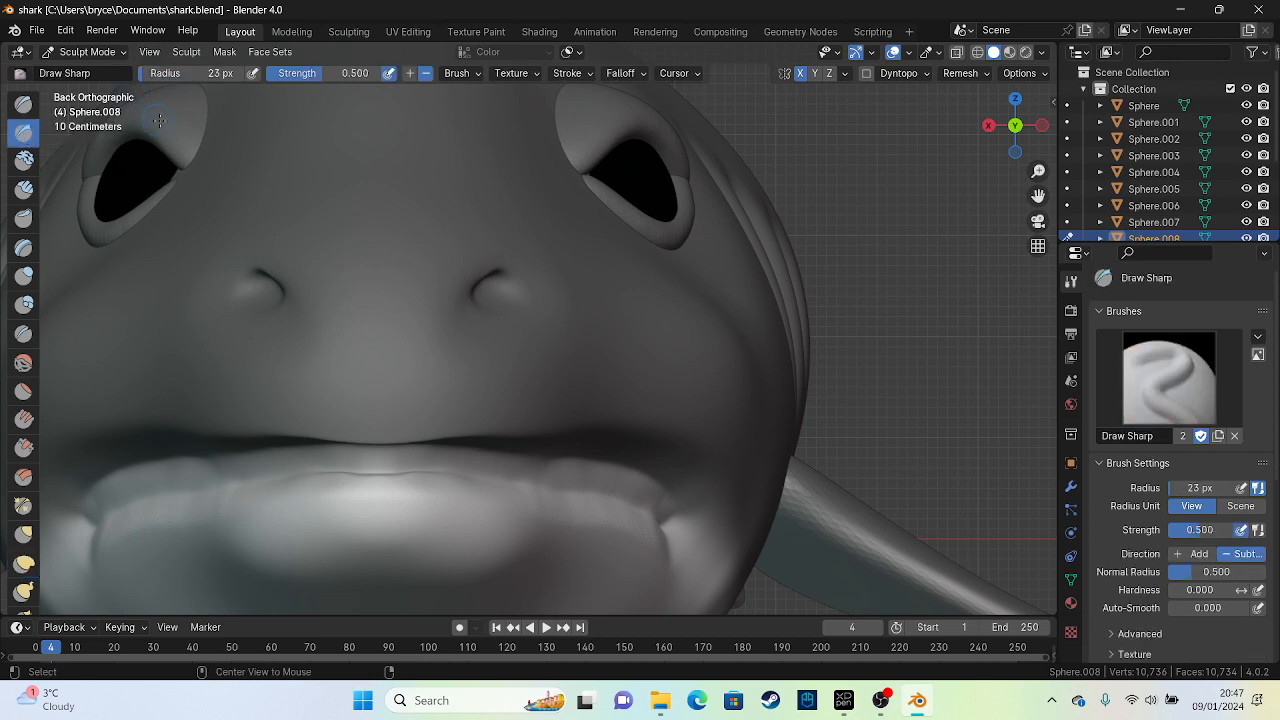
Switch the sculpting target from the dorsal fin to the main body mesh, Sphere.001, with the side of the mouth in view
scroll(304, 449, "down", 1, "alt")
middle_click_drag(328, 452, 60, 420, "alt")
middle_click_drag(900, 470, 383, 422, "shift")
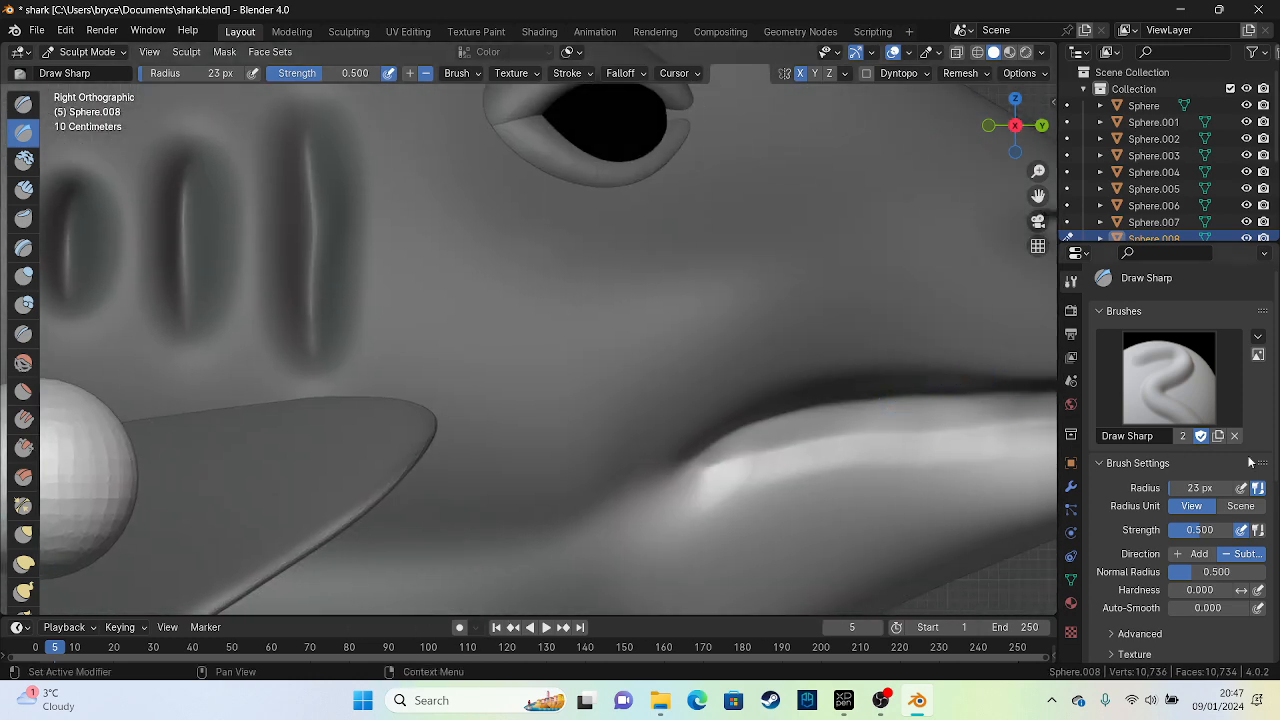
middle_click_drag(757, 402, 167, 297, "shift")
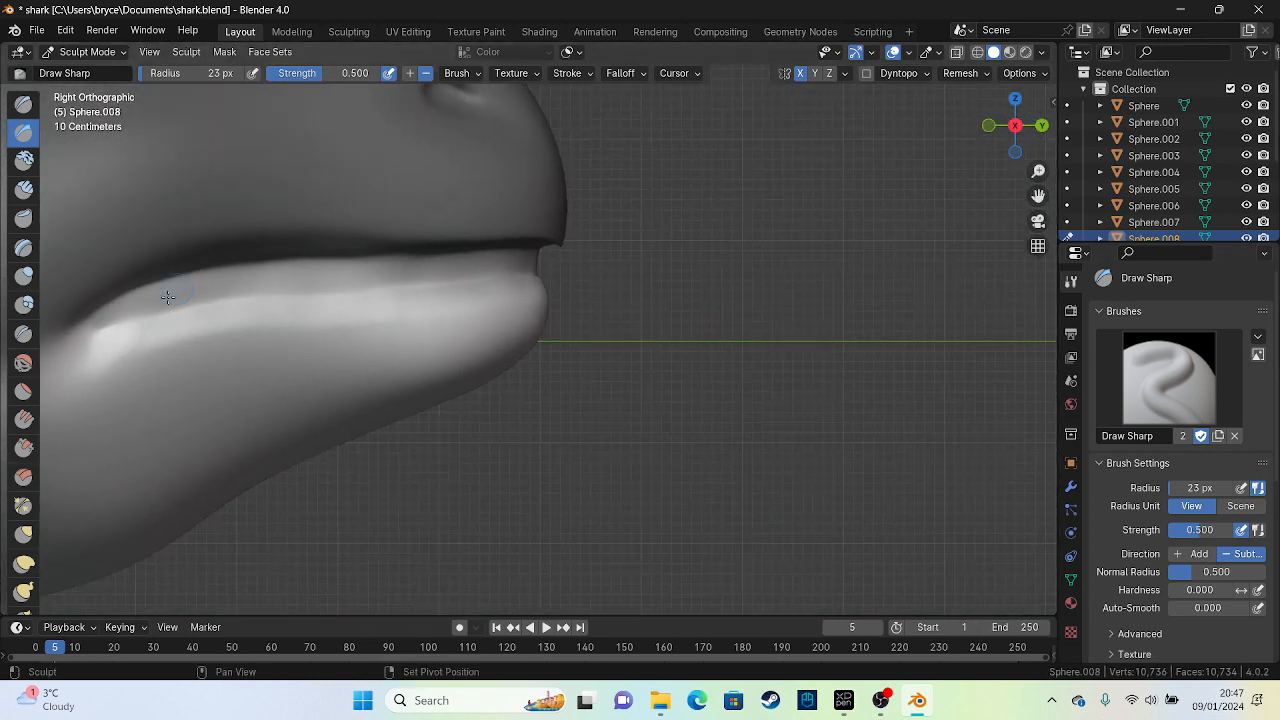
scroll(200, 326, "up", 4)
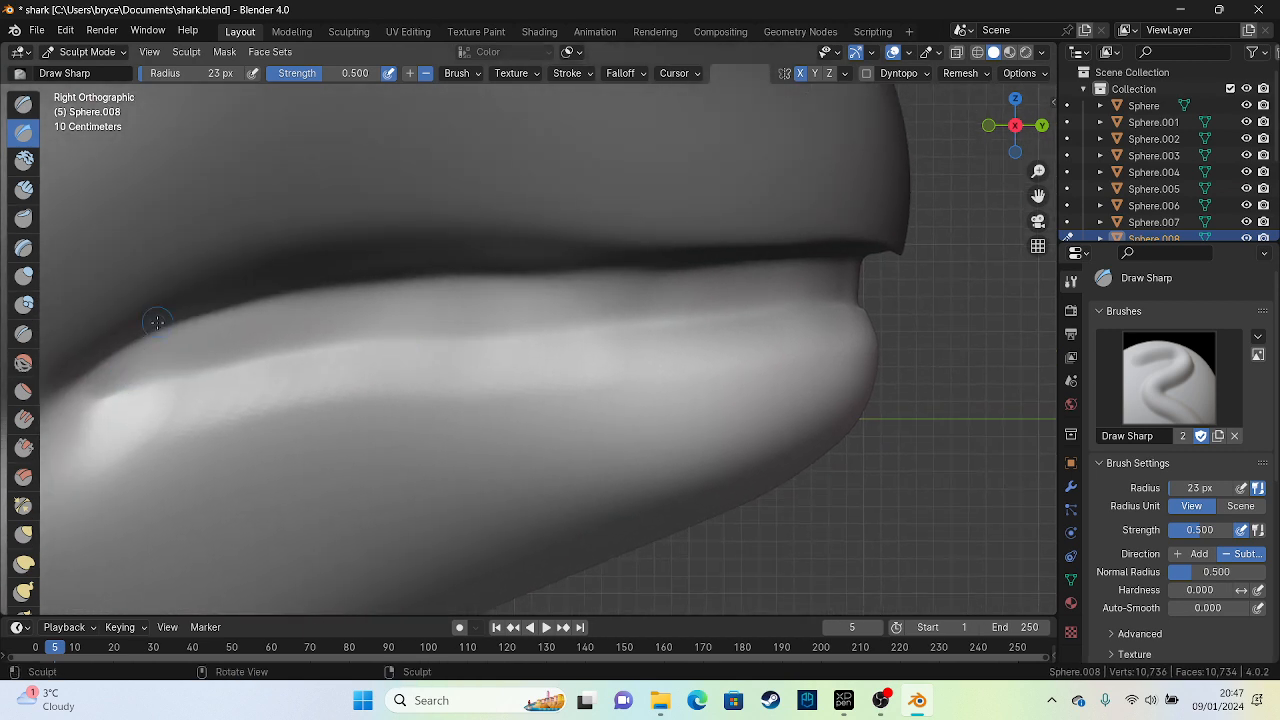
left_click(87, 51)
left_click(80, 70)
left_click(209, 230)
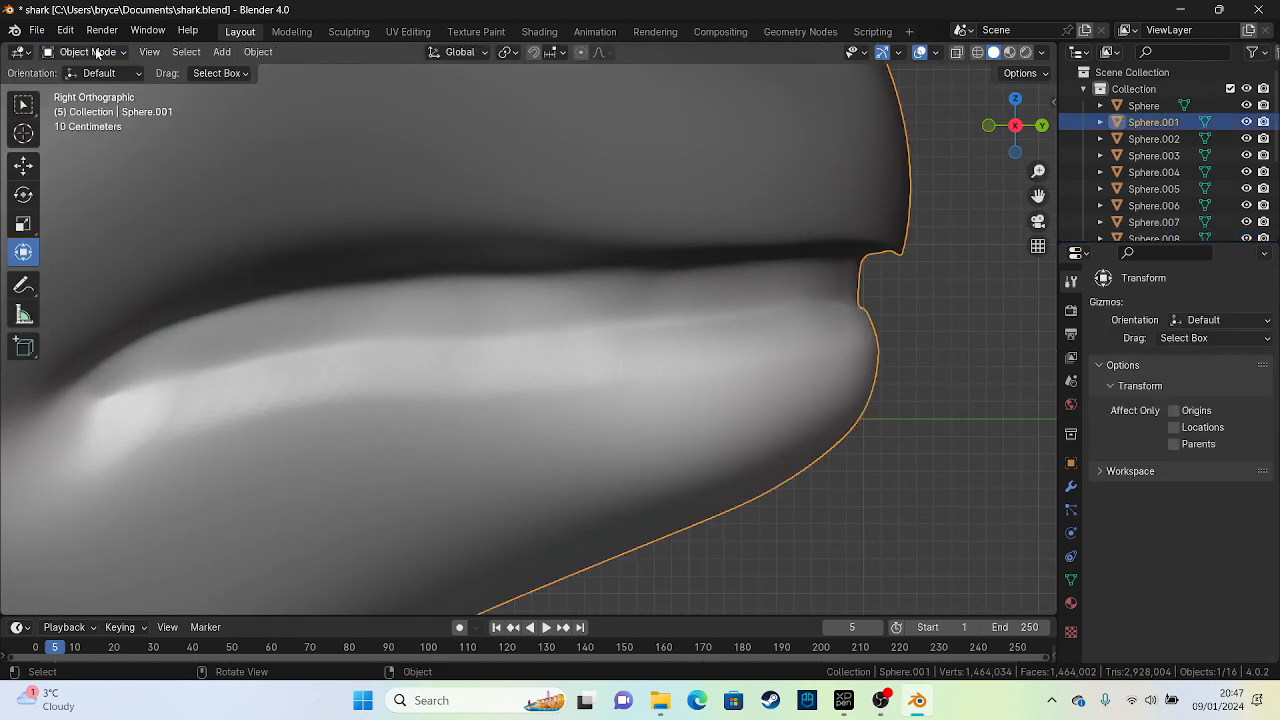
left_click(95, 52)
left_click(93, 107)
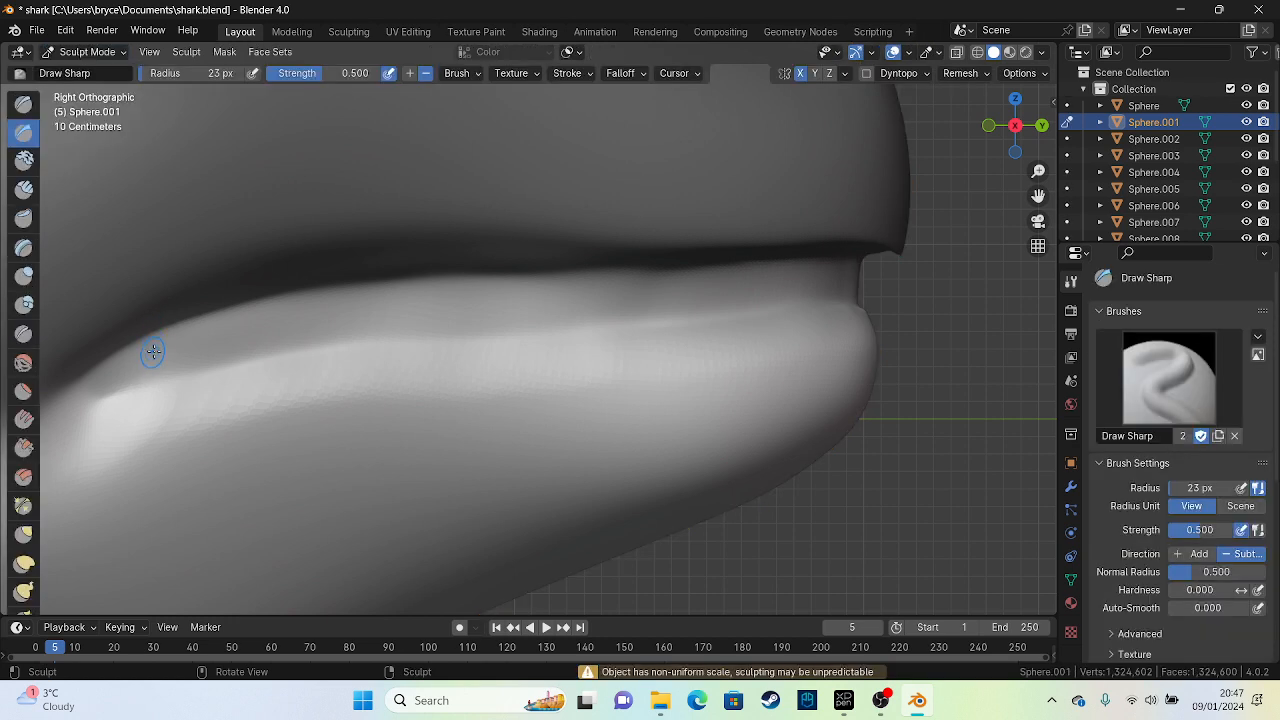
Carve a zigzag row of teeth along the side of the lower lip band with Draw Sharp at 23 px
mouse_move(136, 359)
left_mouse_down()
mouse_move(145, 338)
mouse_move(193, 365)
mouse_move(218, 320)
mouse_move(254, 356)
mouse_move(302, 311)
mouse_move(336, 336)
mouse_move(358, 296)
mouse_move(418, 338)
mouse_move(423, 322)
left_mouse_up()
mouse_move(462, 284)
left_mouse_down()
mouse_move(494, 323)
mouse_move(535, 283)
mouse_move(502, 322)
left_mouse_up()
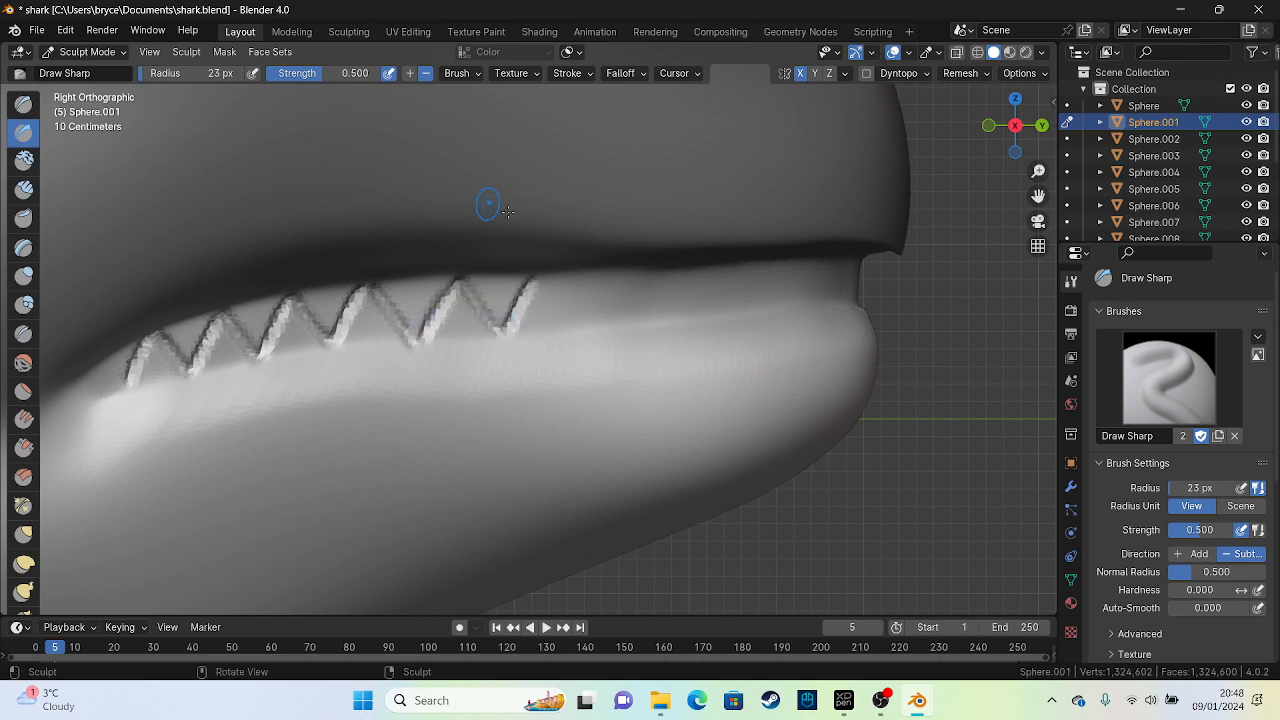
middle_click_drag(508, 211, 645, 287)
middle_click_drag(557, 322, 487, 350)
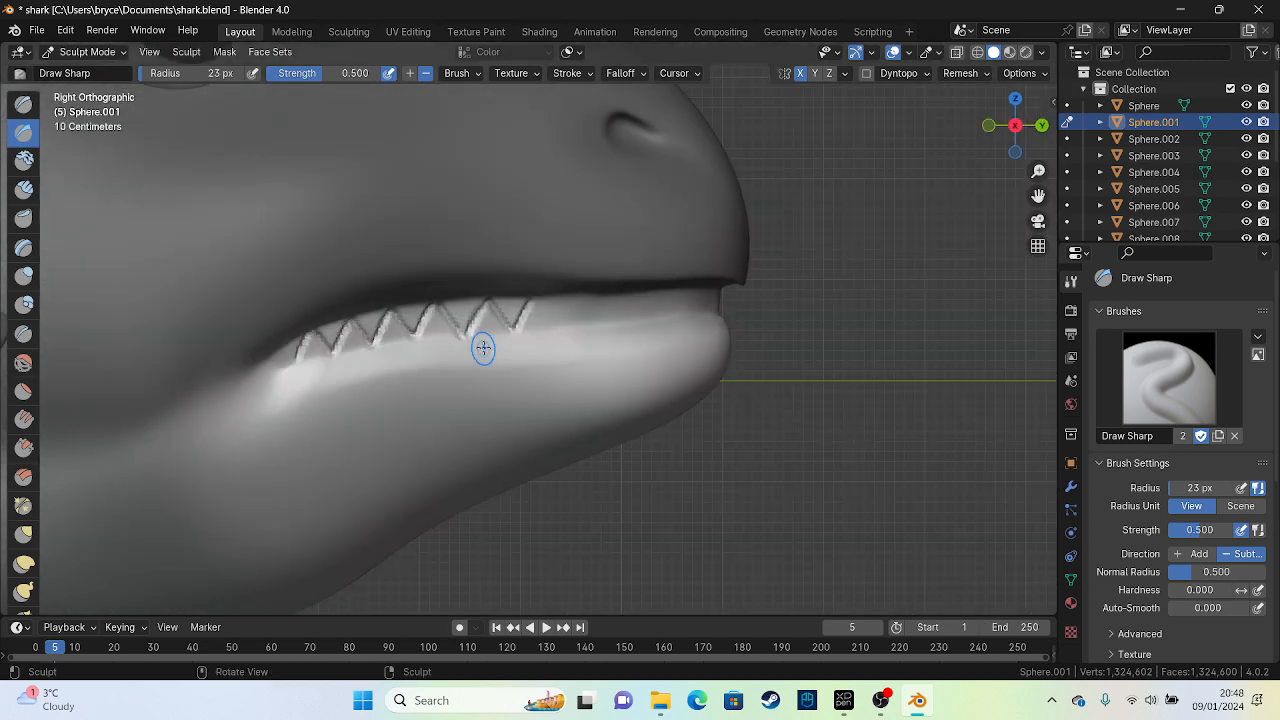
mouse_move(536, 299)
left_mouse_down()
mouse_move(549, 317)
mouse_move(628, 298)
mouse_move(655, 314)
mouse_move(689, 303)
left_mouse_up()
Carve the remaining zigzag teeth at the front centre of the mouth with Draw Sharp
key("ctrl+KP_1")
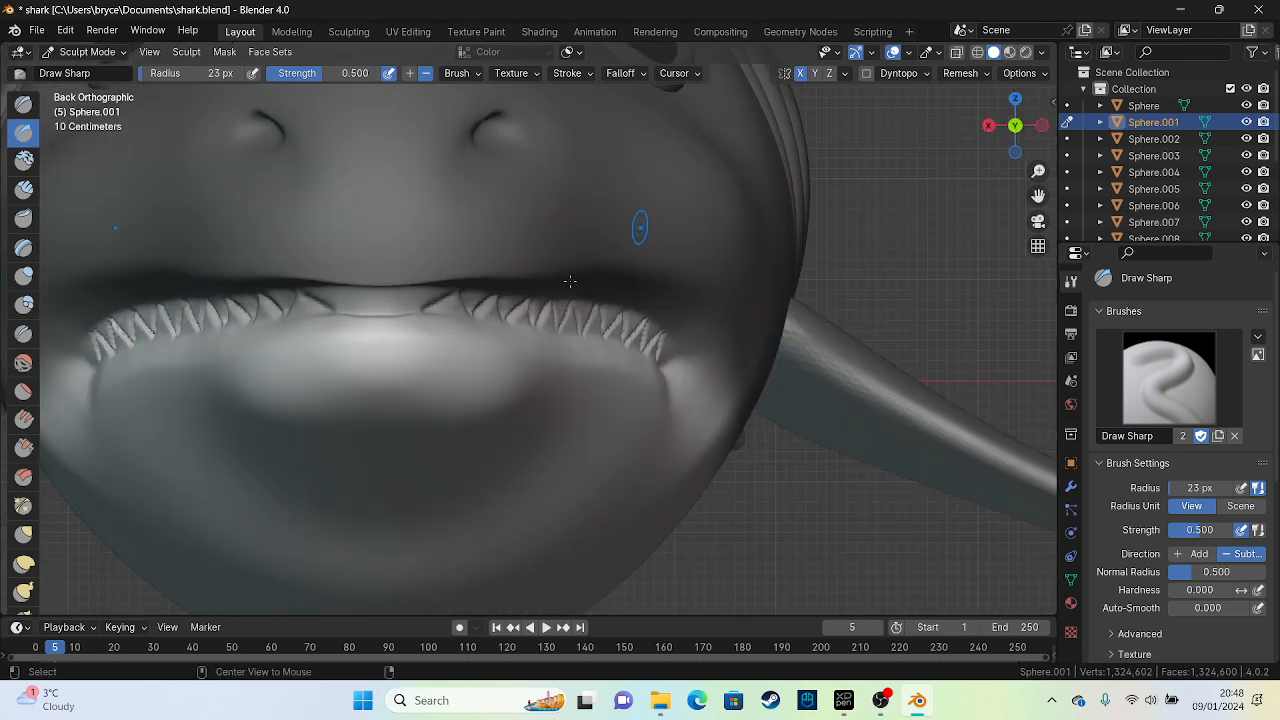
scroll(468, 334, "up", 2)
mouse_move(250, 304)
left_mouse_down()
mouse_move(272, 275)
mouse_move(298, 298)
left_mouse_up()
scroll(343, 286, "down", 6)
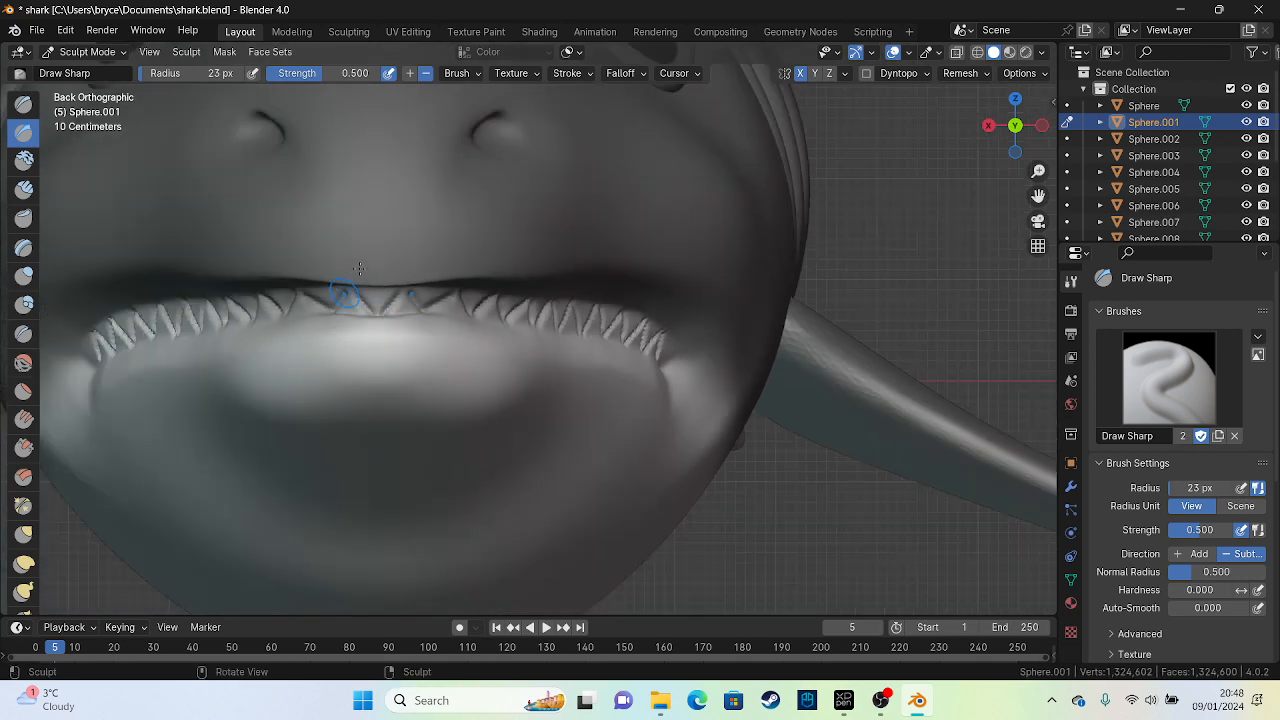
Set up the Elastic Deform brush with a 60 px radius, facing the shark's mouth head-on
mouse_move(372, 250)
middle_mouse_down()
mouse_move(613, 275)
mouse_move(500, 300)
mouse_move(420, 273)
middle_mouse_up()
scroll(500, 300, "up", 2)
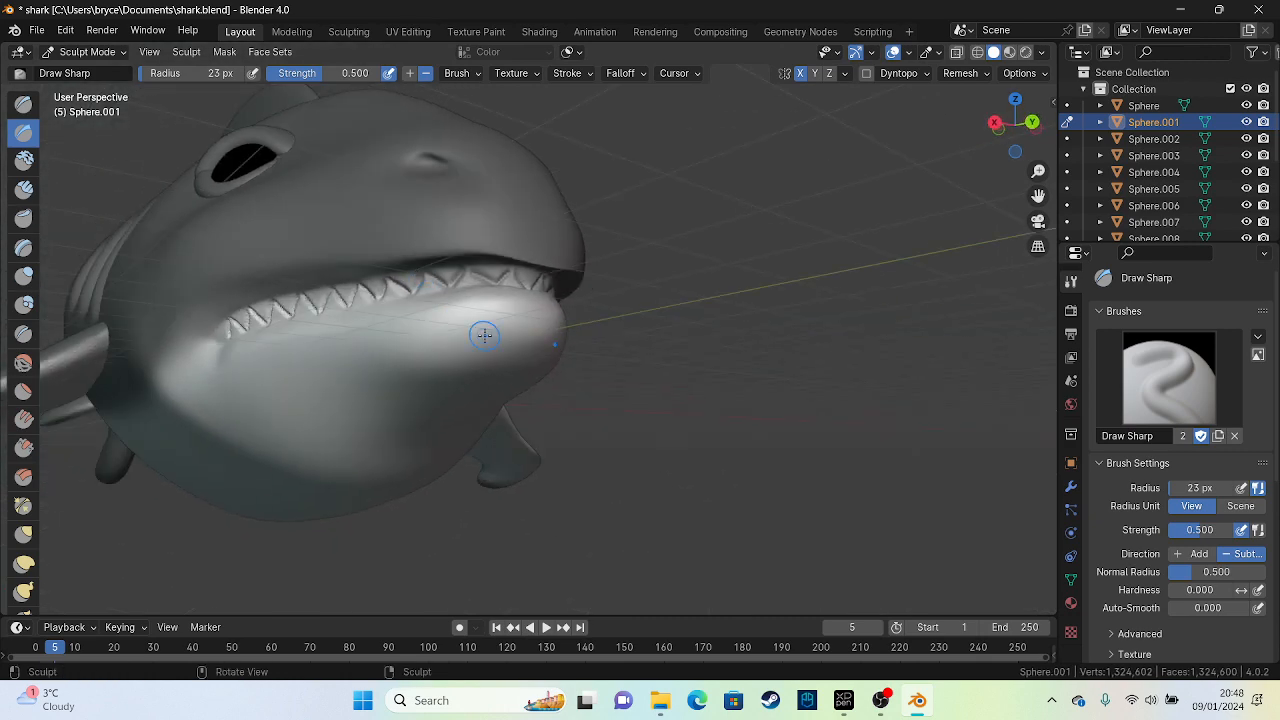
mouse_move(477, 337)
middle_mouse_down("alt")
mouse_move(320, 386)
mouse_move(489, 417)
middle_mouse_up("alt")
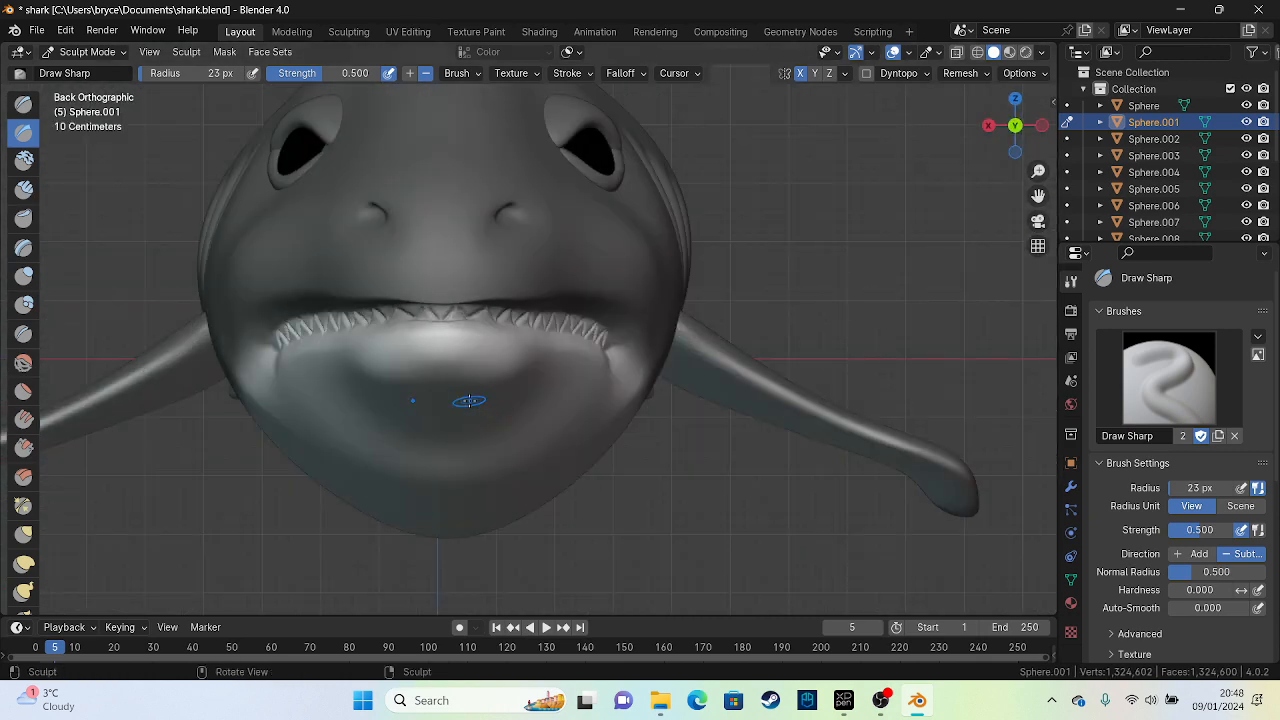
left_click(20, 564)
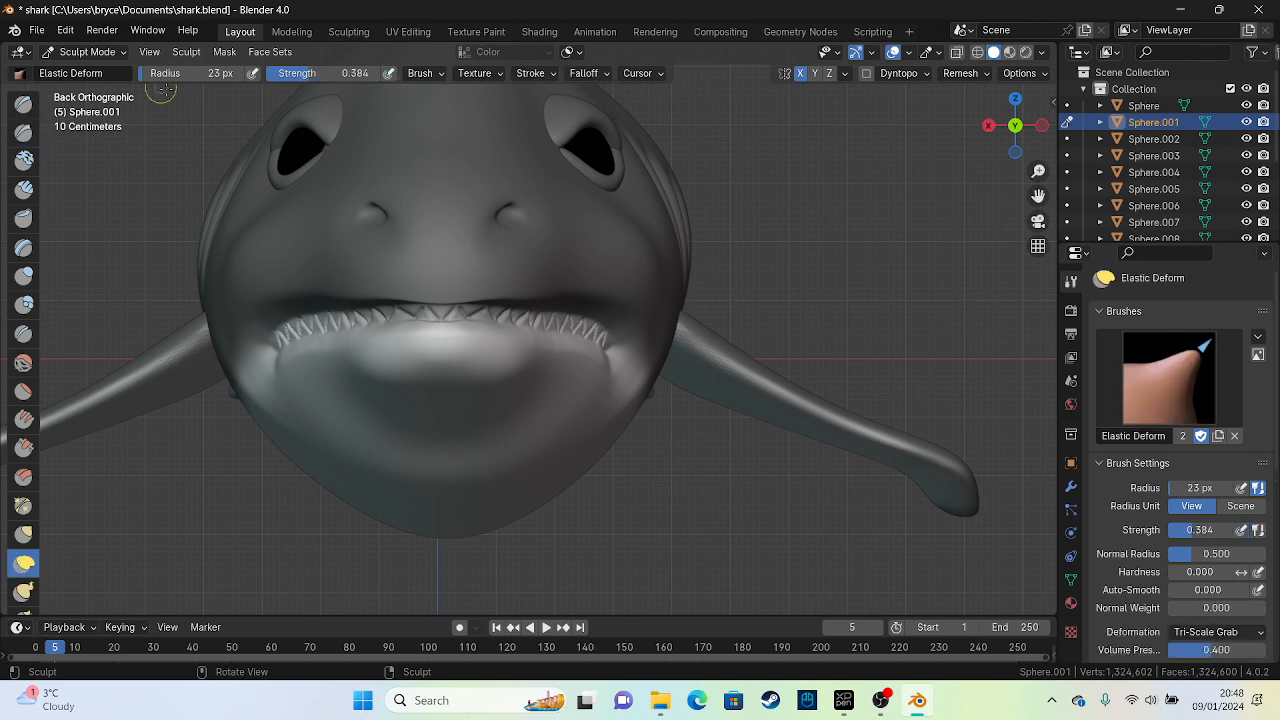
left_click_drag(183, 80, 178, 76)
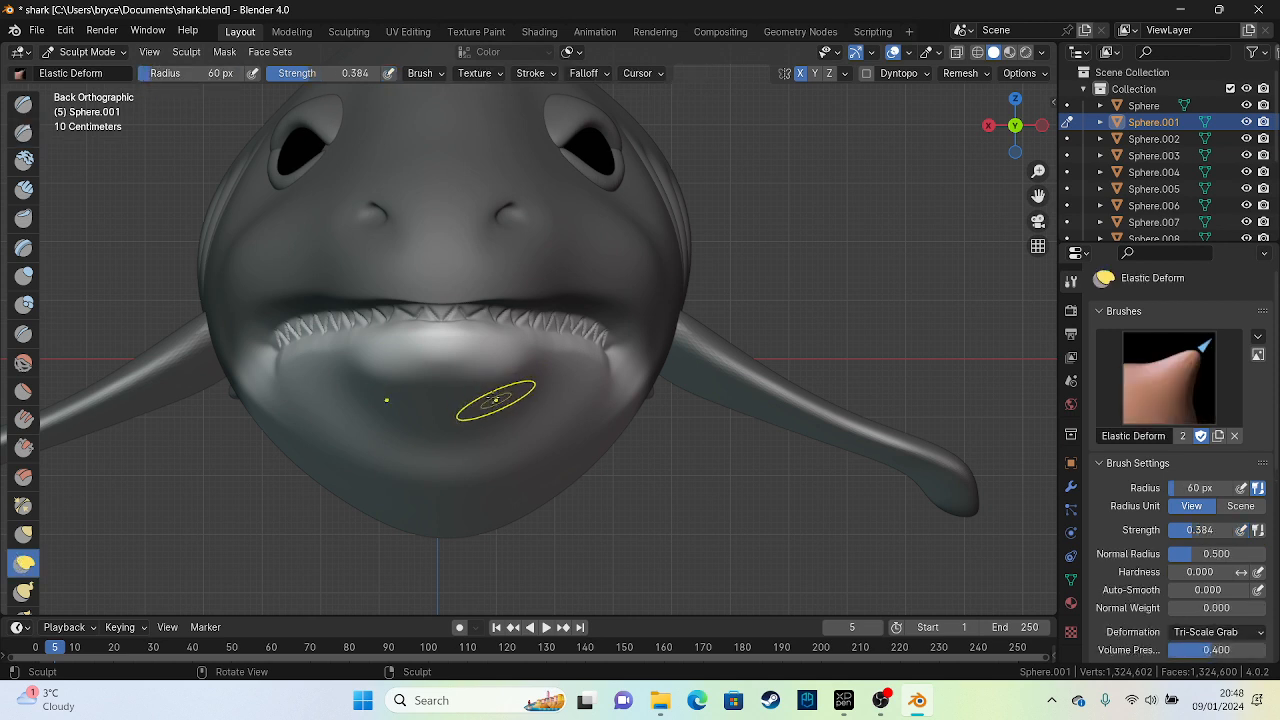
left_click(166, 75)
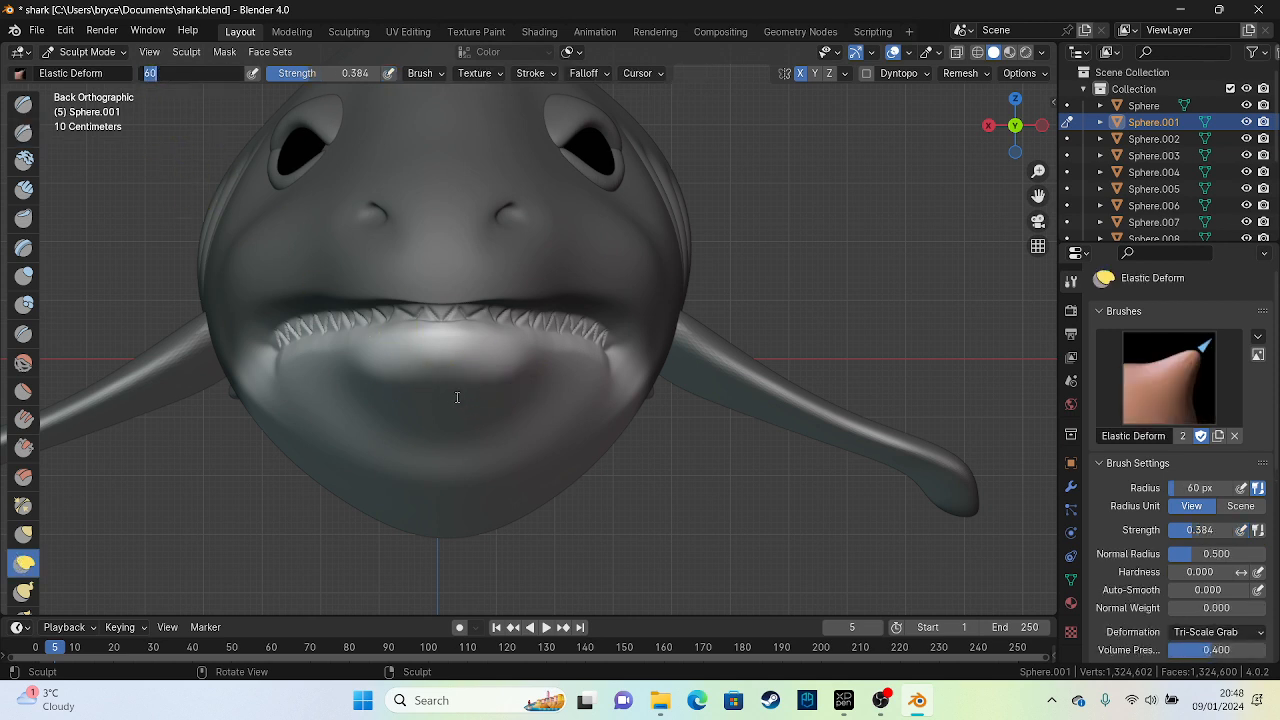
left_click(154, 437)
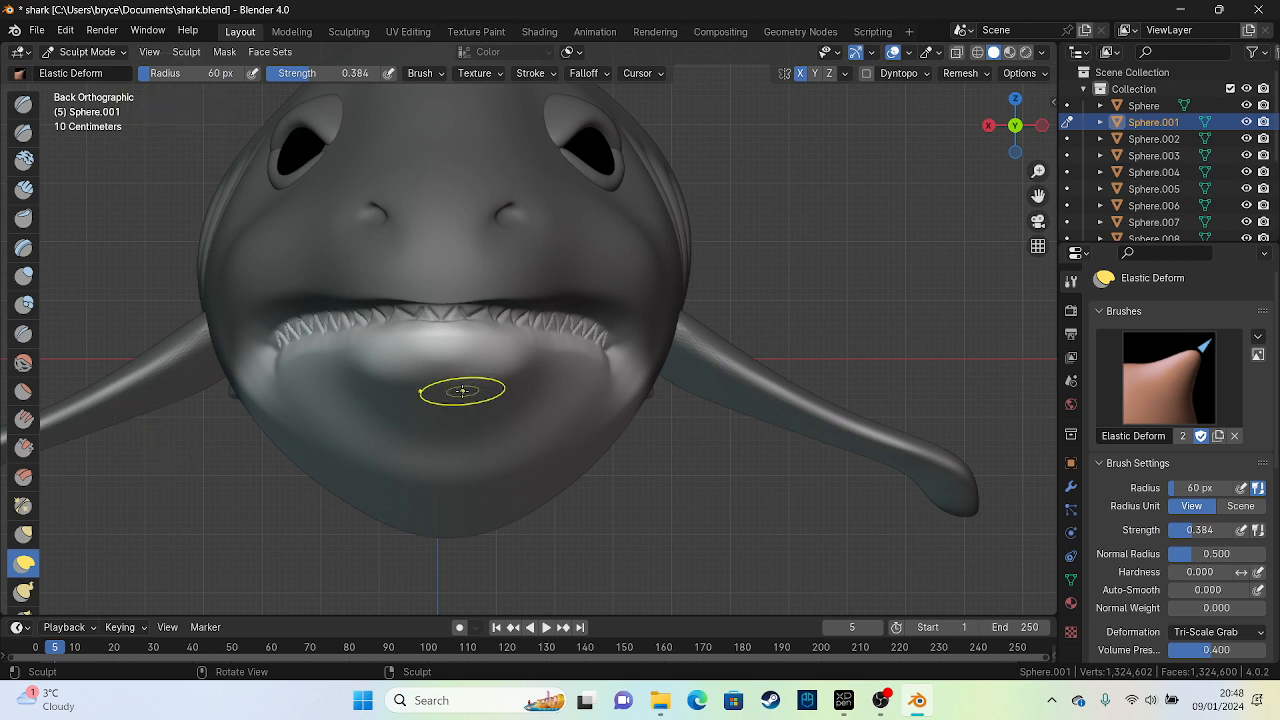
left_click_drag(173, 80, 174, 83)
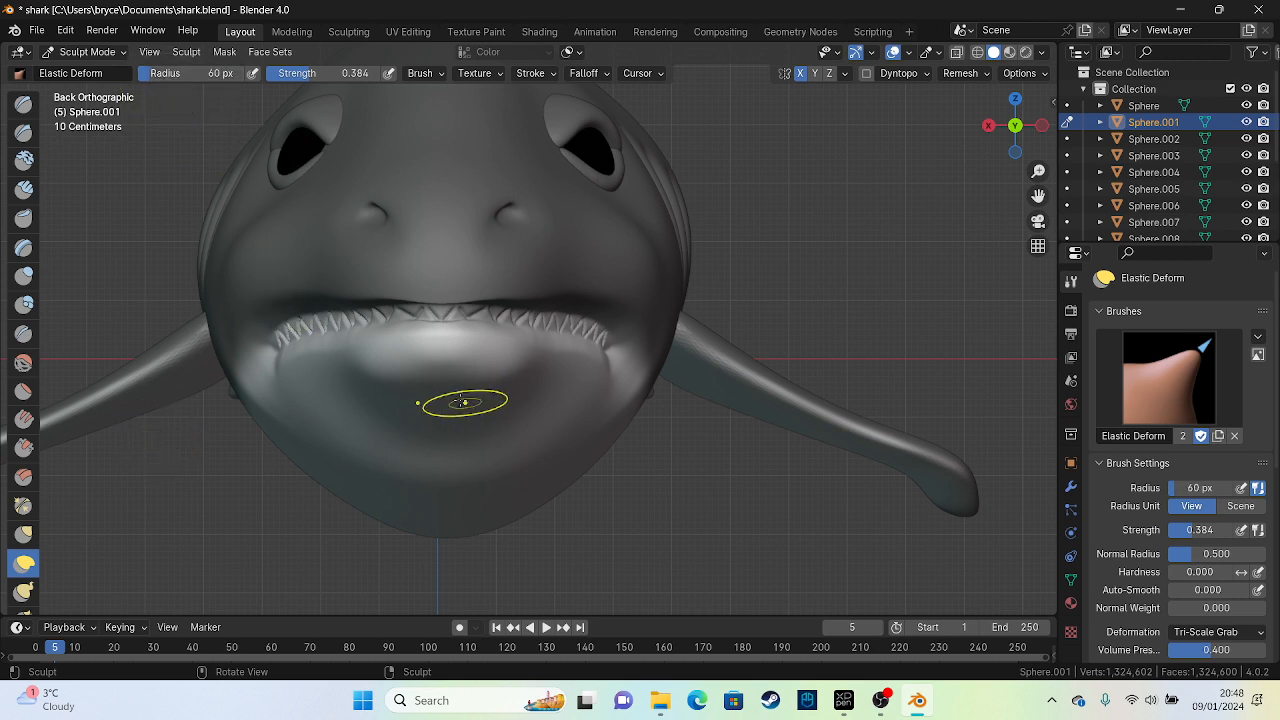
Pull the chin area below the lower lip downward and nudge the surface around the nostrils with Elastic Deform at 60 px
left_click_drag(461, 395, 465, 448)
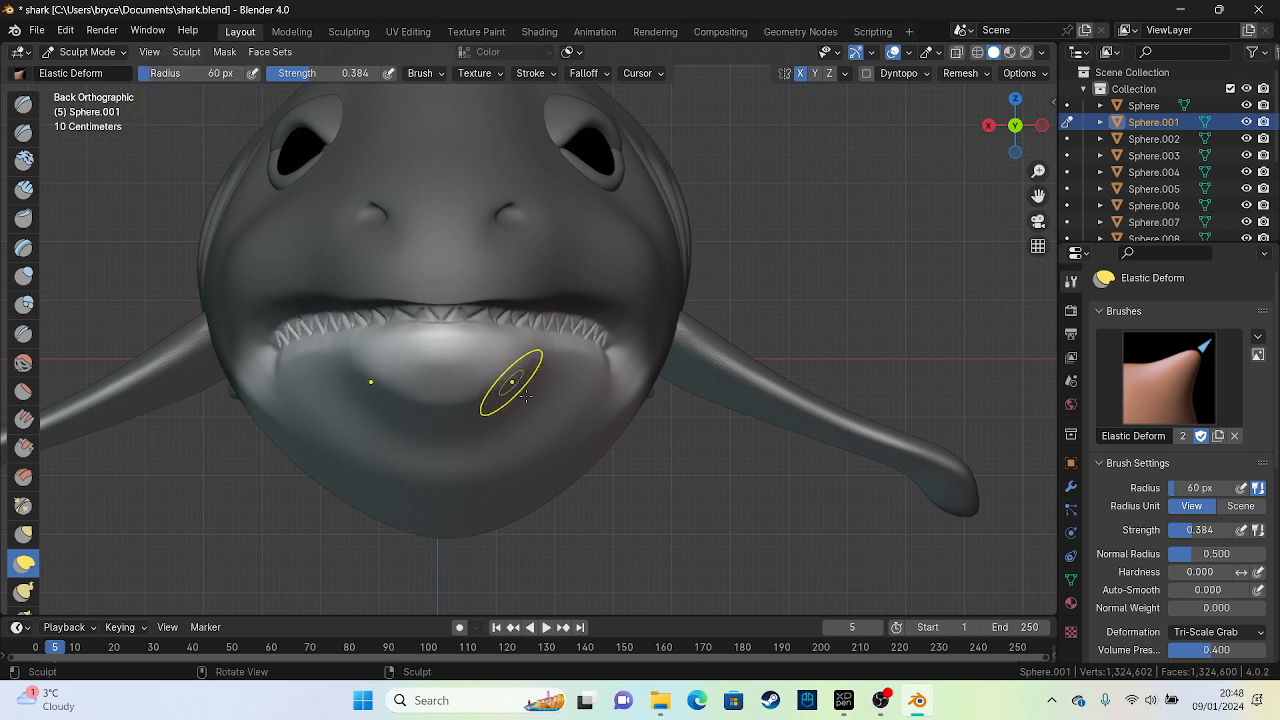
mouse_move(511, 383)
left_mouse_down()
mouse_move(535, 421)
mouse_move(543, 411)
mouse_move(489, 434)
left_mouse_up()
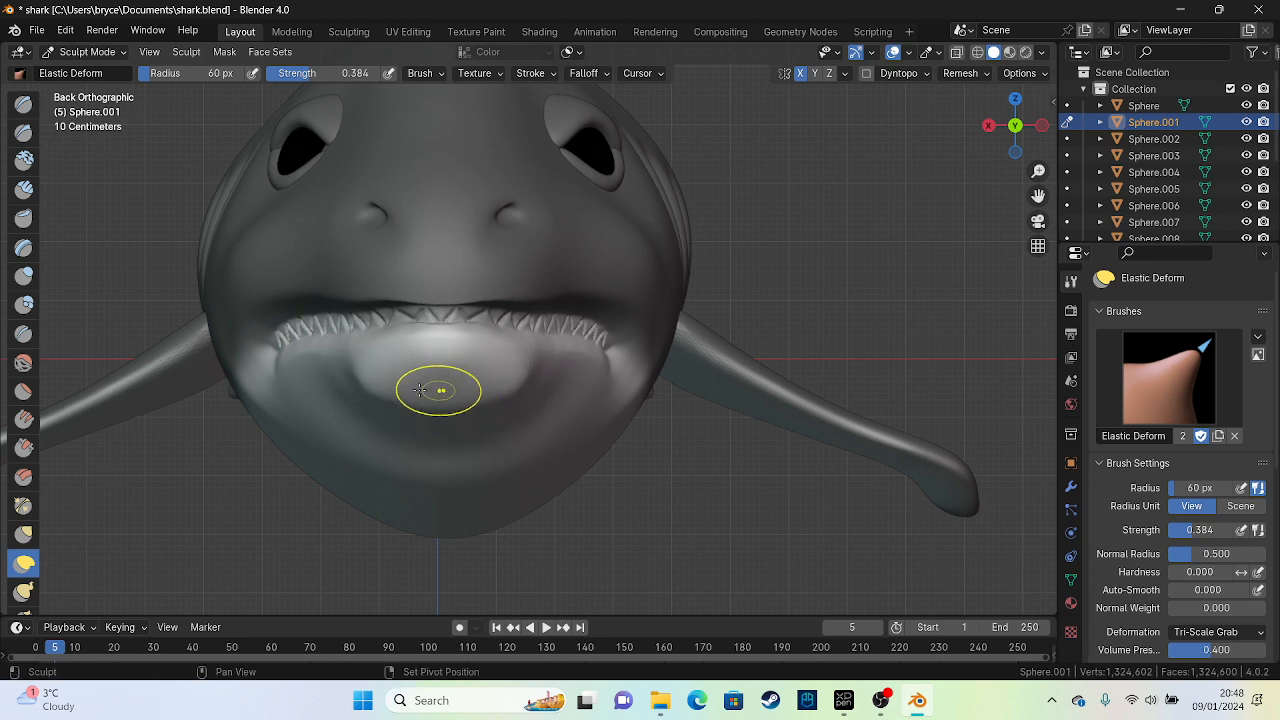
left_click_drag(385, 382, 422, 418)
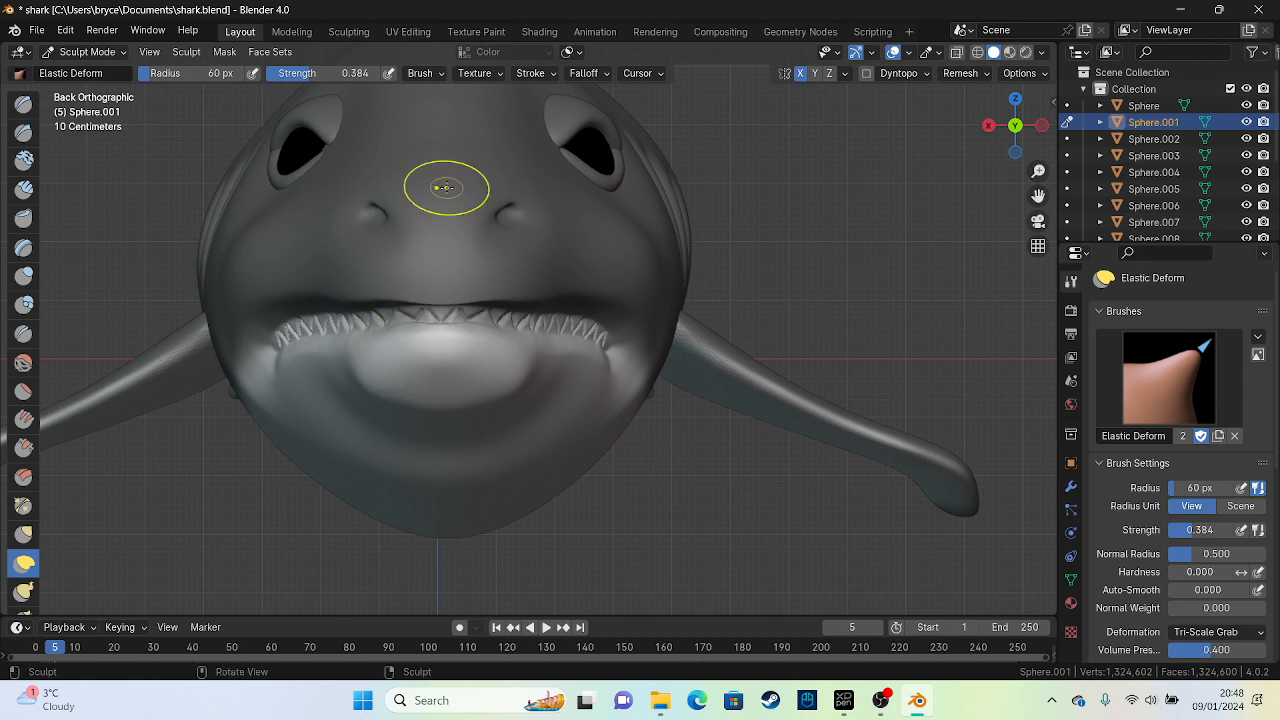
left_click_drag(509, 176, 518, 168)
left_click_drag(543, 236, 559, 234)
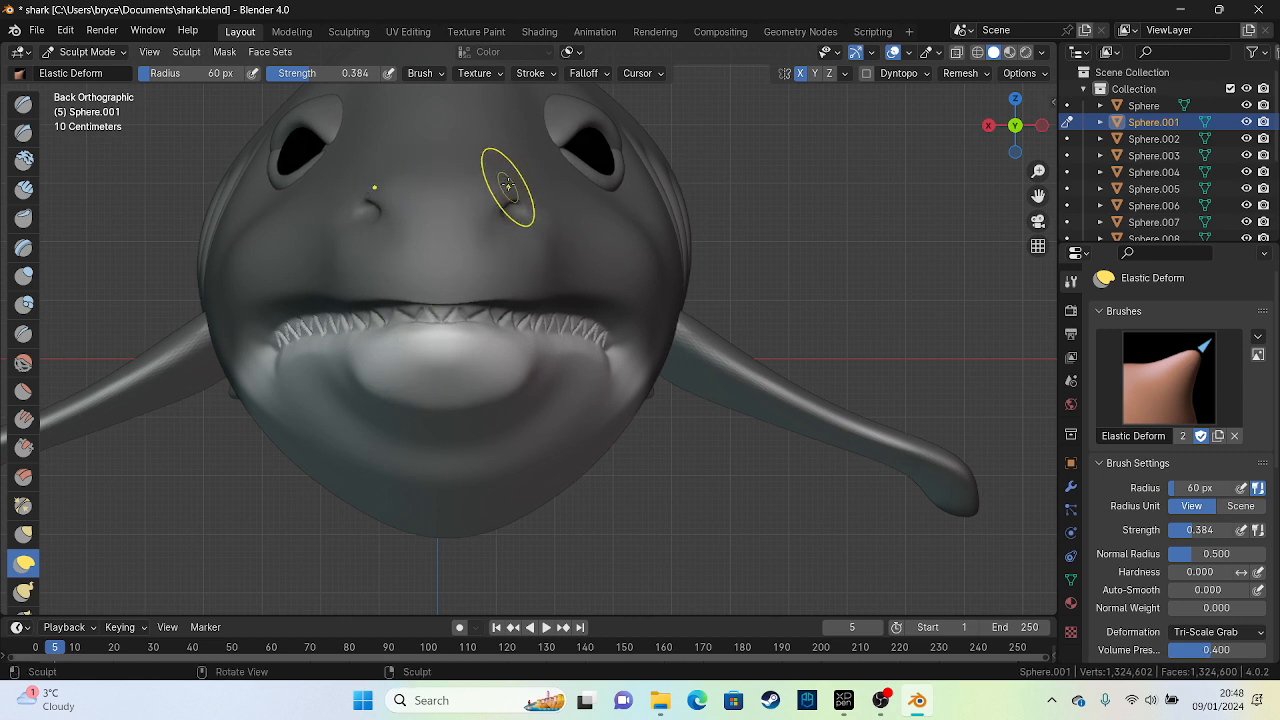
left_click_drag(512, 190, 508, 178)
Pull the snout tip slightly forward in side view with Elastic Deform at 94 px, and save the file
scroll(552, 205, "down", 5)
mouse_move(552, 205)
middle_mouse_down()
mouse_move(503, 277)
mouse_move(371, 300)
mouse_move(480, 306)
middle_mouse_up()
scroll(408, 290, "up", 5)
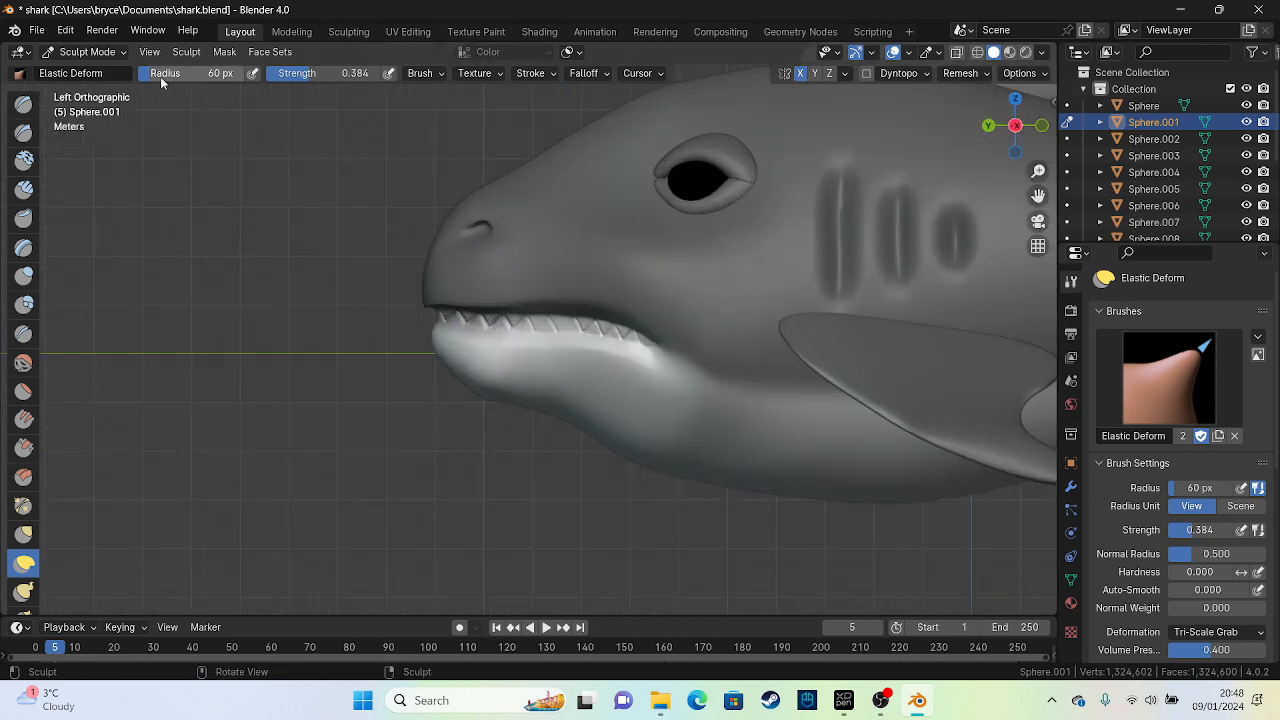
left_click_drag(163, 77, 182, 77)
left_click_drag(440, 247, 394, 236)
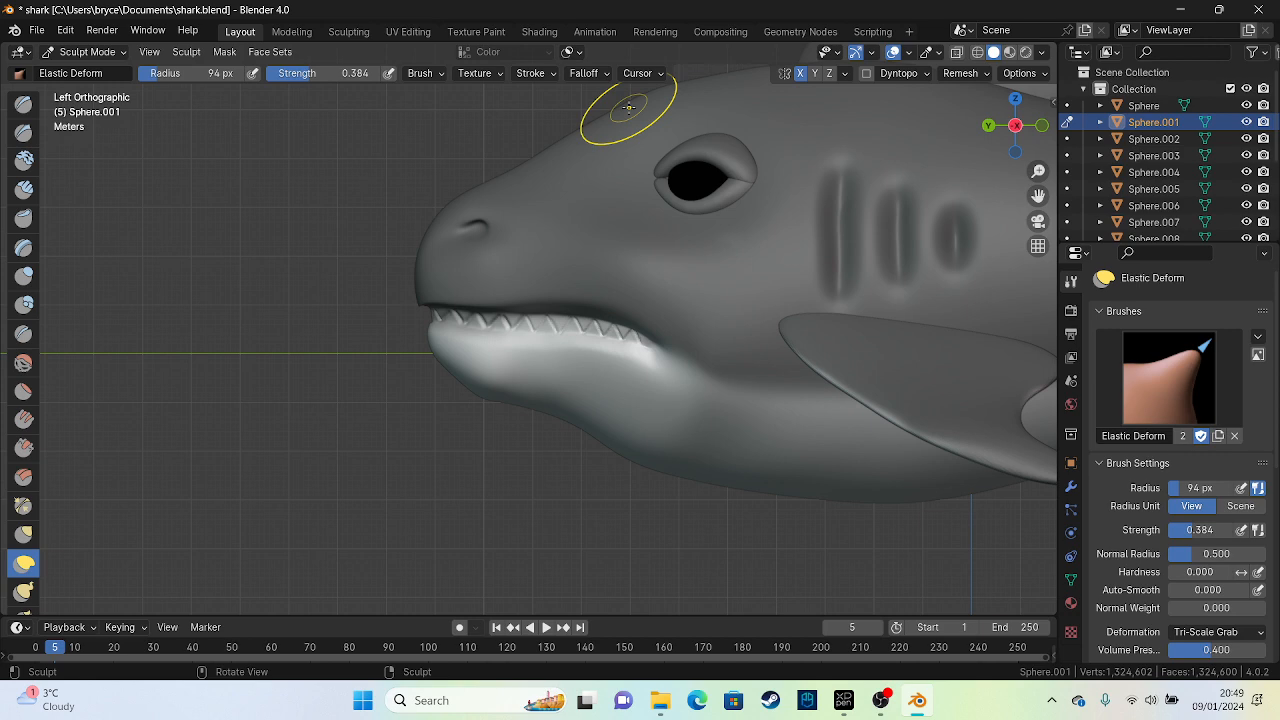
key("ctrl+s")
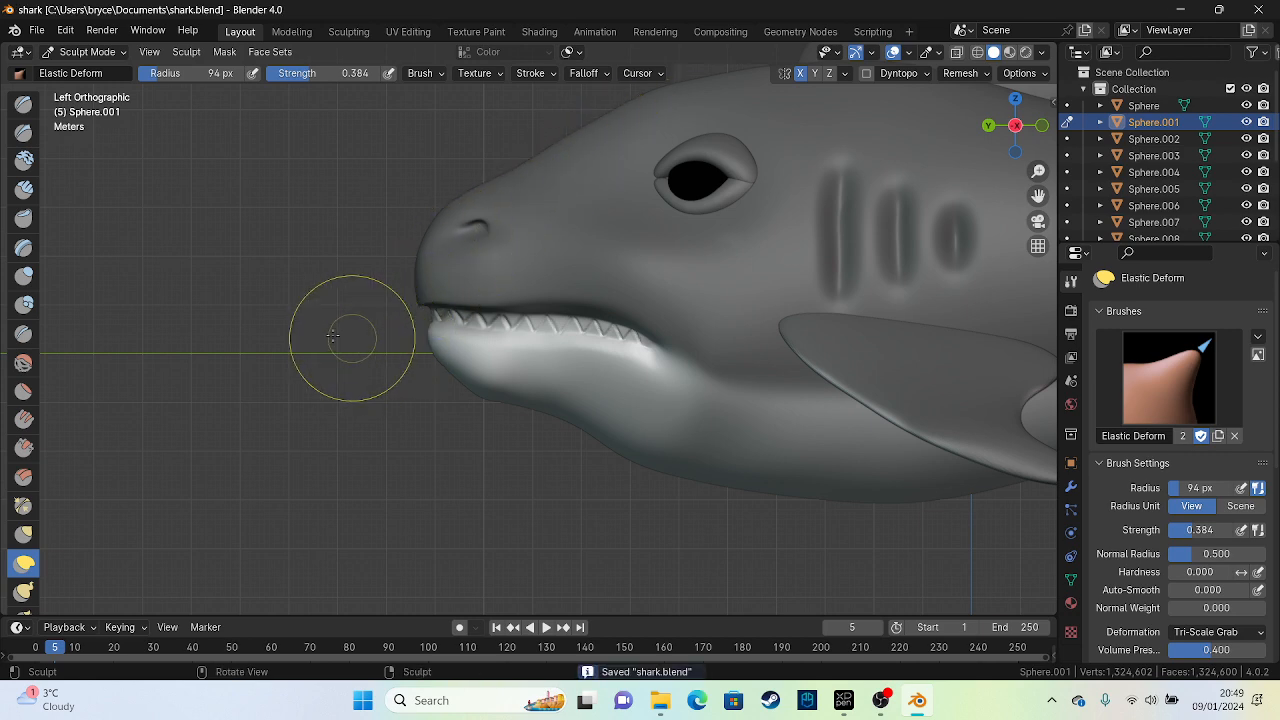
Switch to Object Mode, delete the leftover small sphere beside the shark, and save the file
scroll(330, 307, "down", 3)
mouse_move(330, 307)
middle_mouse_down()
mouse_move(736, 300)
mouse_move(586, 300)
mouse_move(512, 362)
middle_mouse_up()
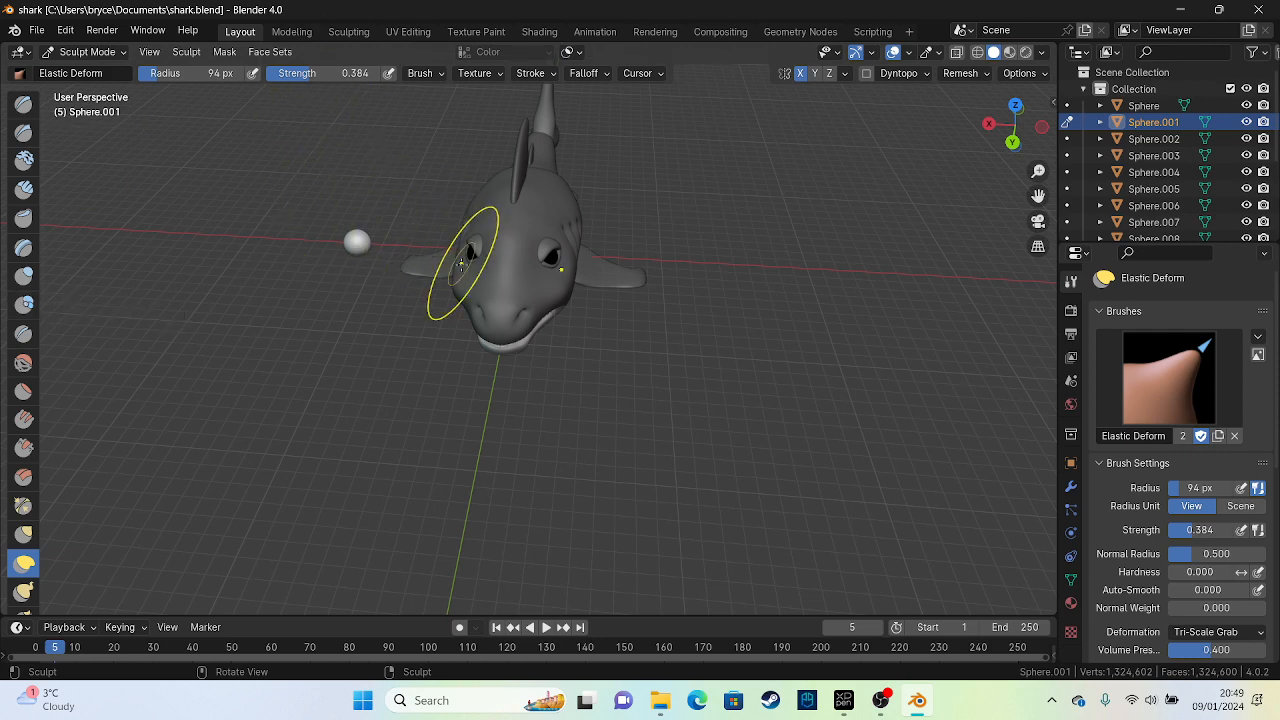
middle_click_drag(369, 272, 477, 223)
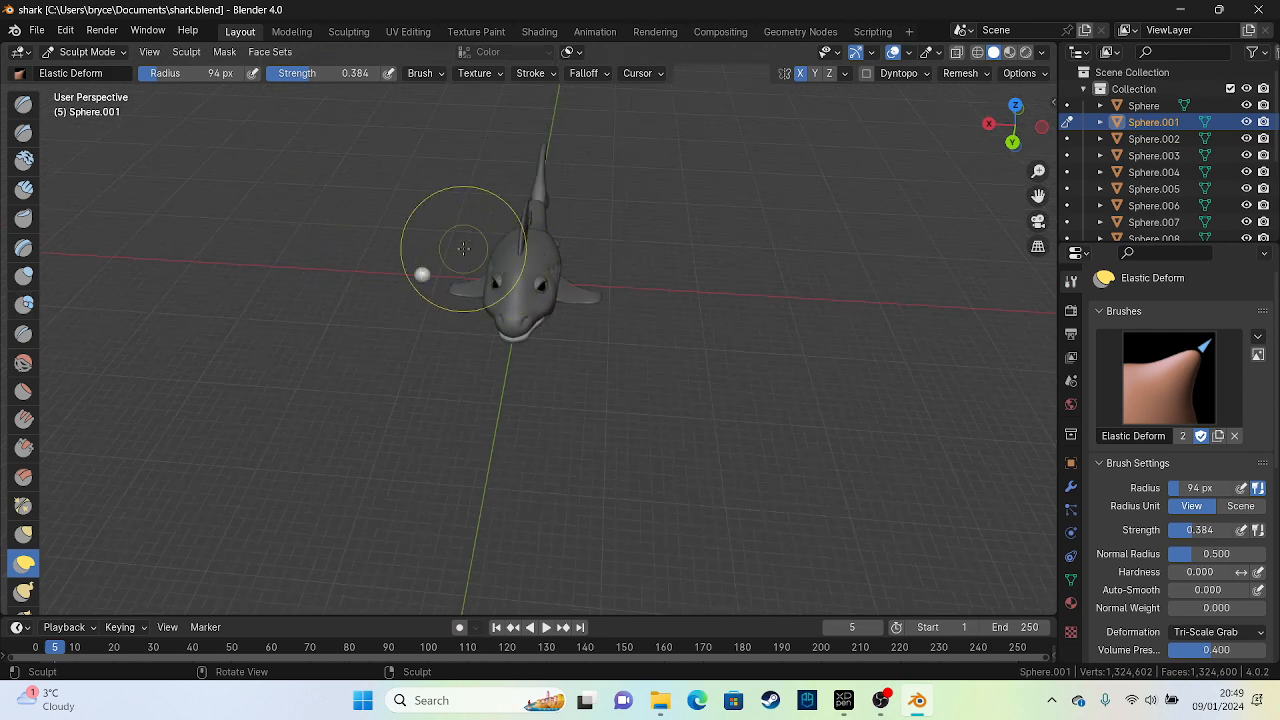
left_click(112, 51)
left_click(84, 68)
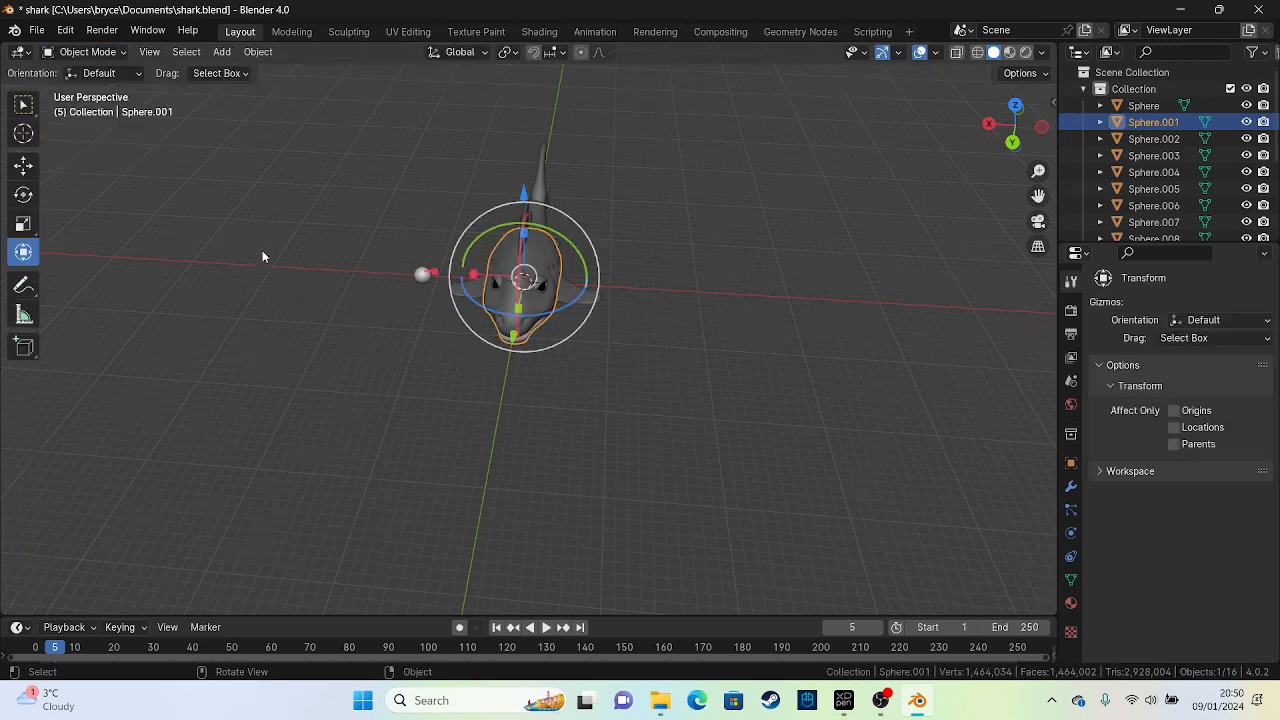
left_click(423, 275)
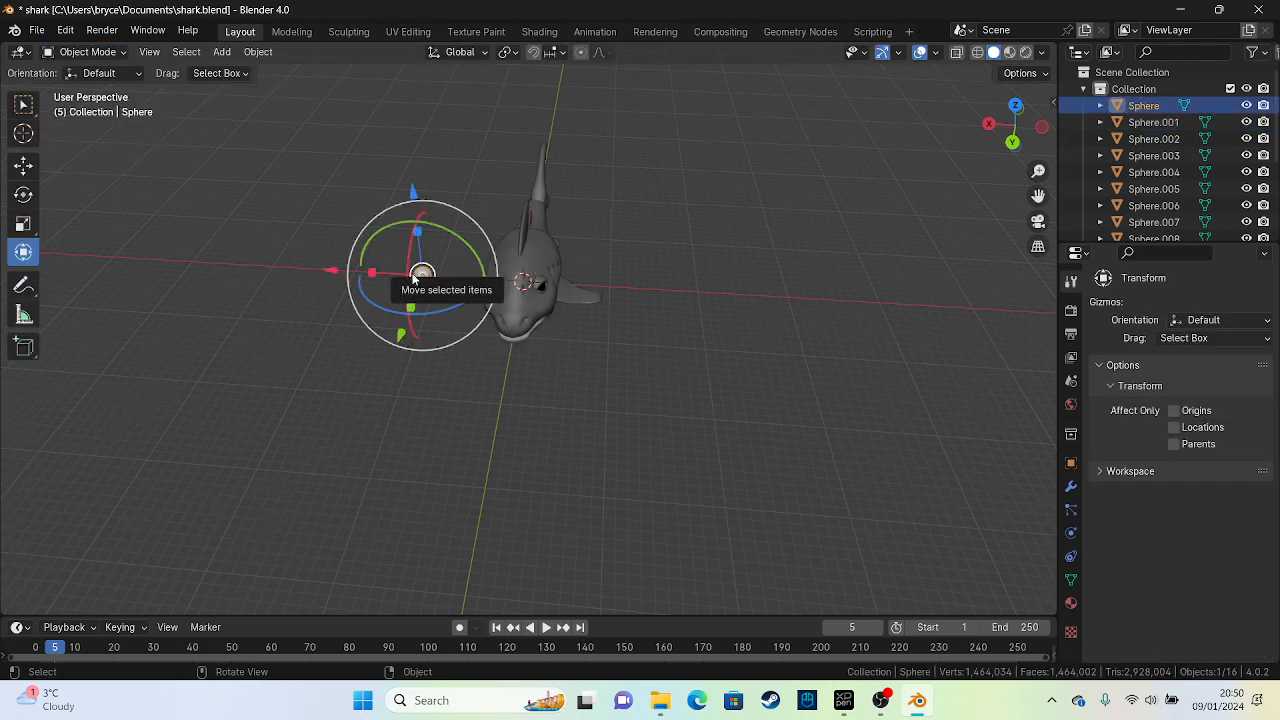
key("Delete")
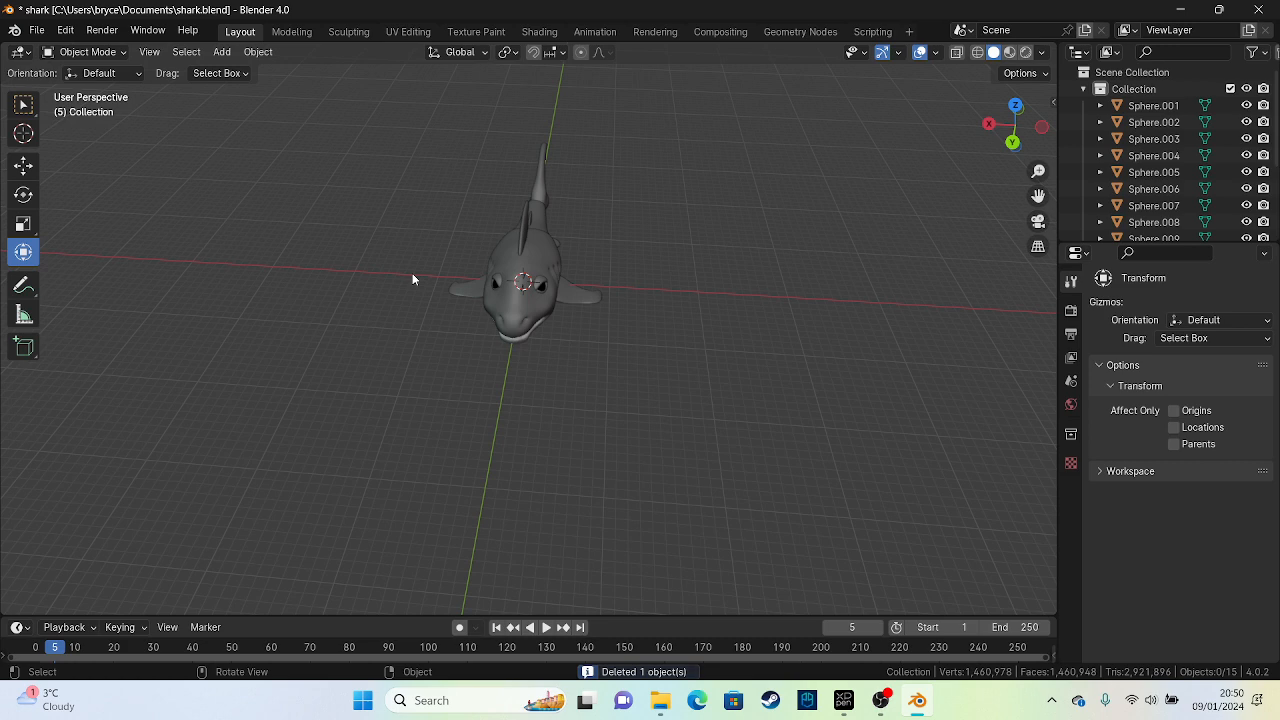
key("ctrl+s")
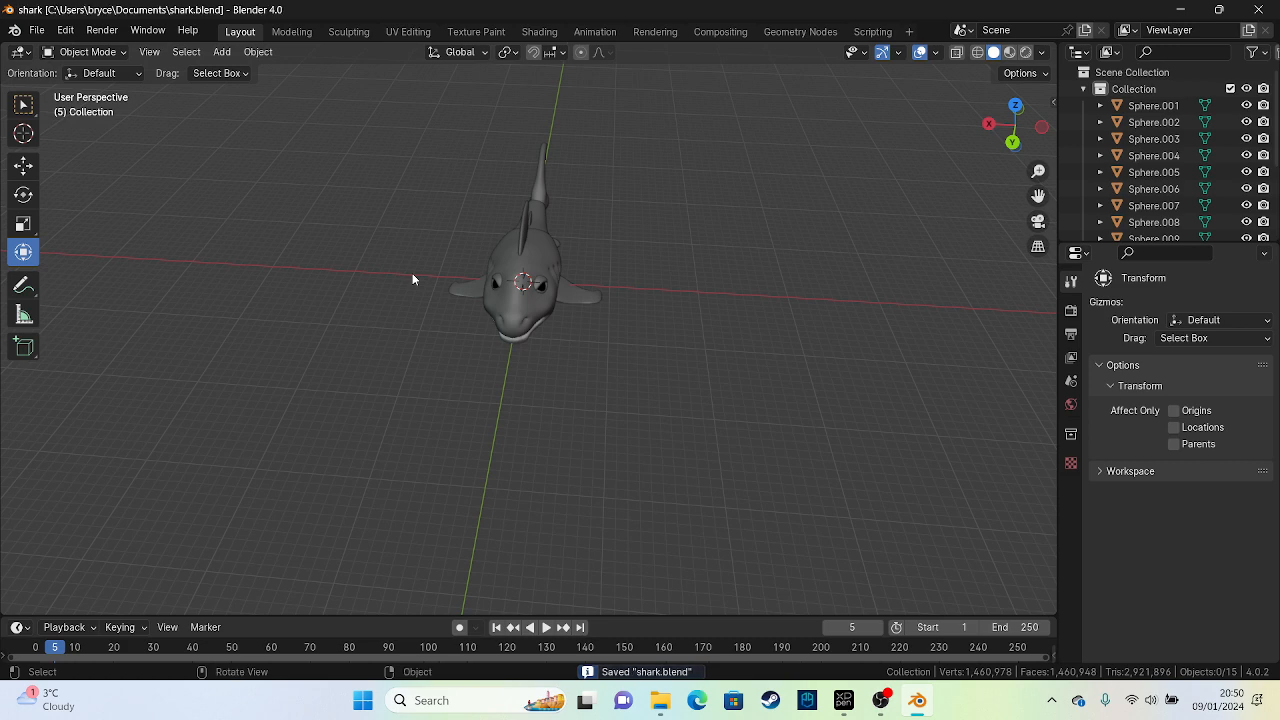
Select all parts of the shark and move them together along the X axis, well away from the origin
middle_click_drag(437, 280, 357, 186)
left_click_drag(403, 143, 606, 398)
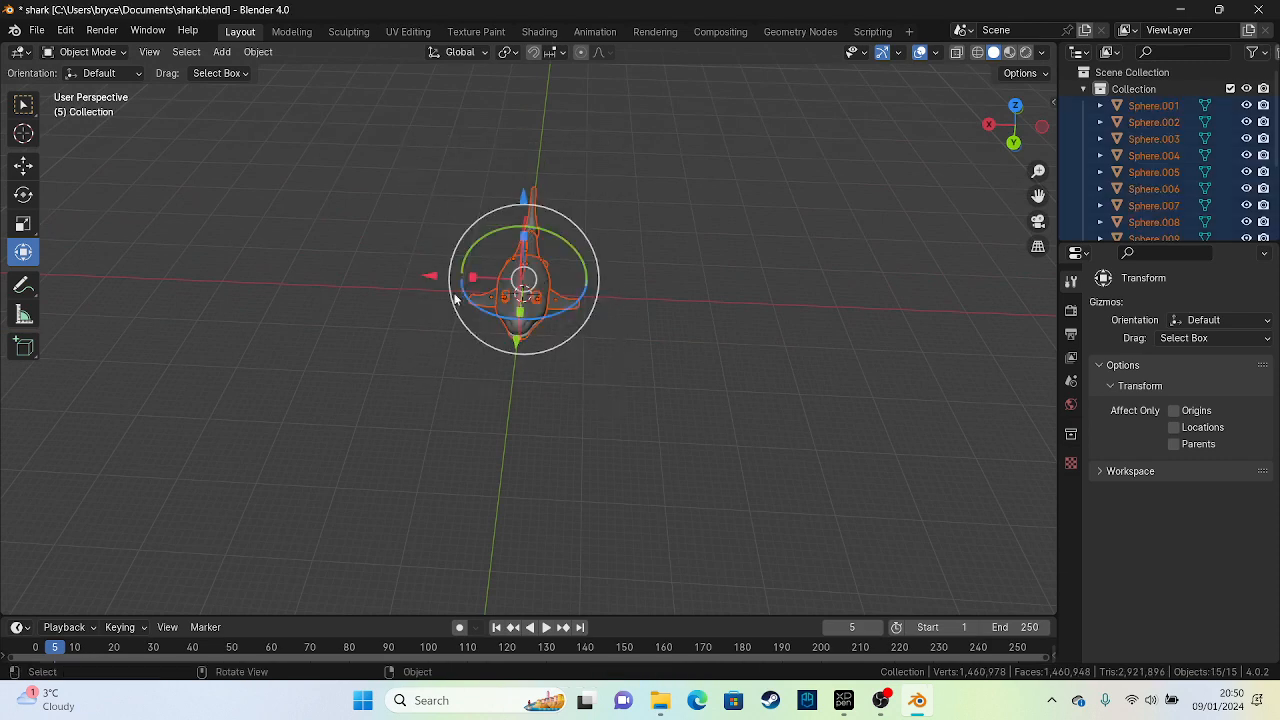
left_click_drag(433, 279, 113, 243)
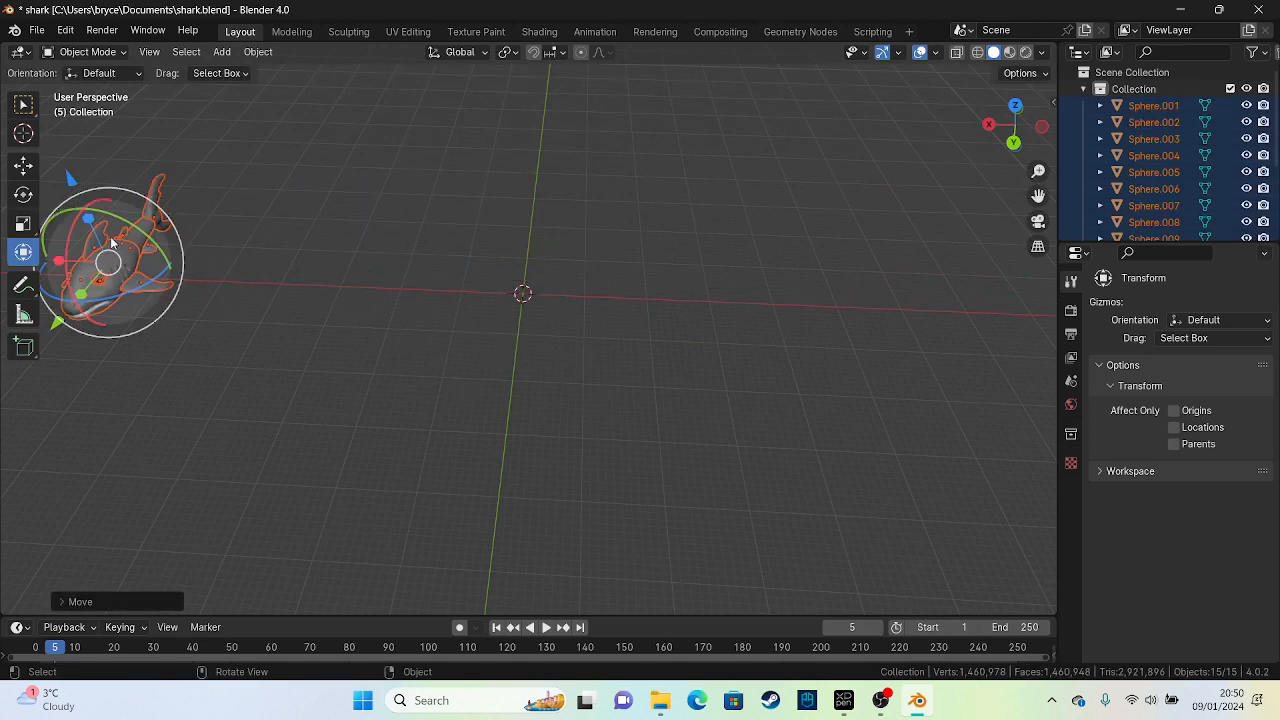
left_click(208, 299)
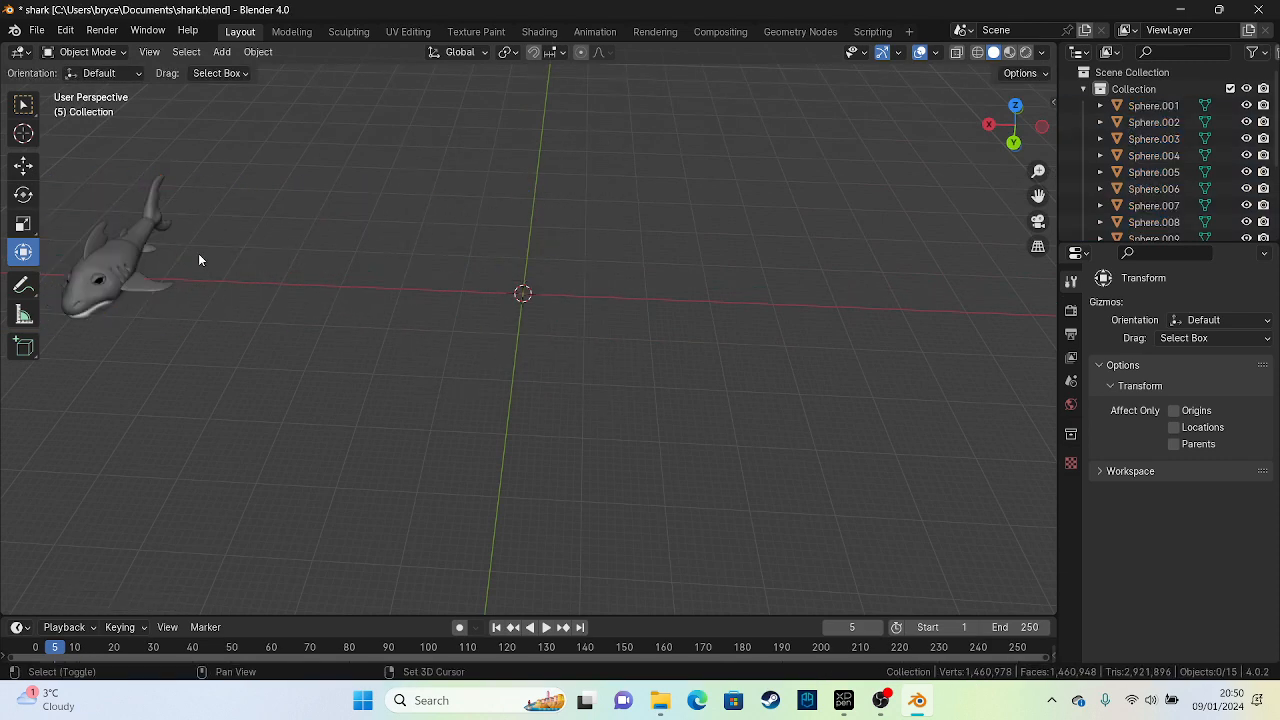
Duplicate the whole shark by copy and paste, and move the copy along the X axis back to the origin
middle_click_drag(199, 260, 343, 309, "shift")
left_click_drag(150, 136, 363, 487)
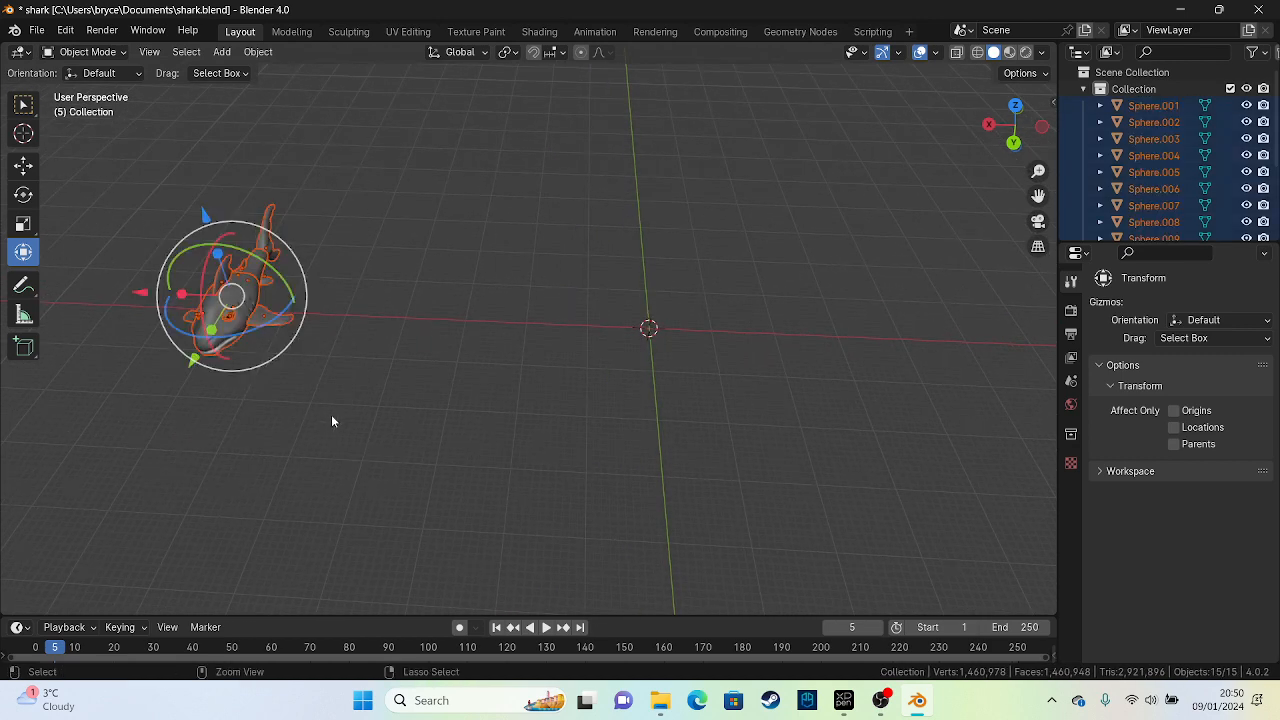
key("ctrl+c")
key("ctrl+v")
left_click_drag(150, 297, 520, 332)
scroll(337, 305, "up", 3)
middle_click_drag(337, 300, 480, 303, "shift")
left_click(472, 294)
middle_click_drag(480, 303, 522, 236)
scroll(475, 355, "up", 2)
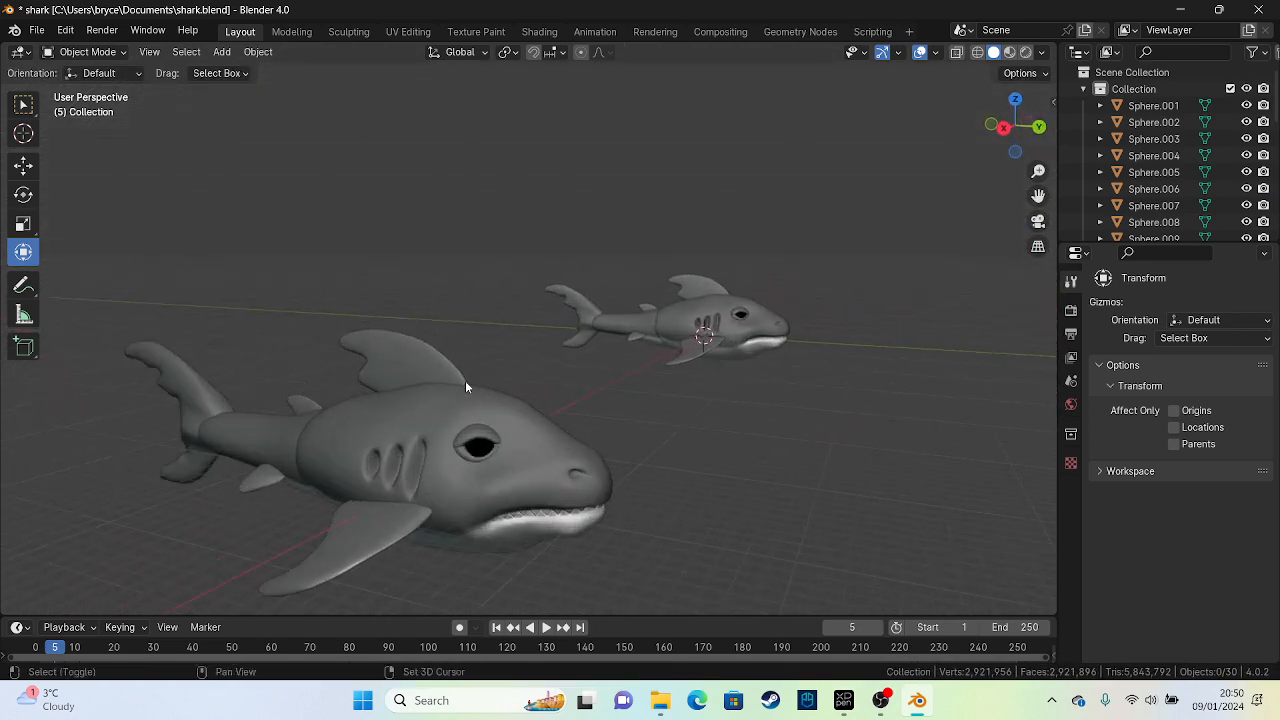
middle_click_drag(410, 378, 651, 408, "shift")
scroll(391, 296, "up", 1)
left_click(521, 340)
left_click(660, 419, "shift")
left_click(543, 191, "shift")
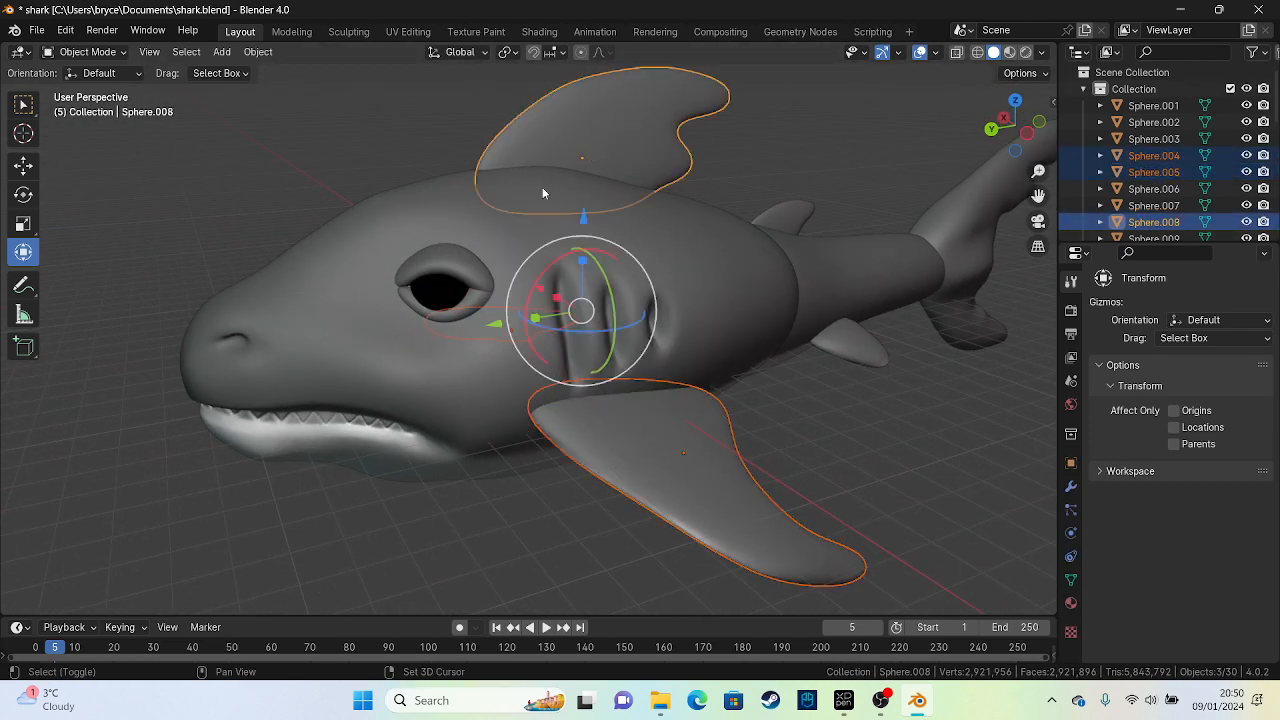
Select all parts of the original shark together, leaving the copy out of the selection
scroll(543, 191, "down", 5)
left_click_drag(347, 132, 788, 486)
right_click(547, 318)
mouse_move(547, 318)
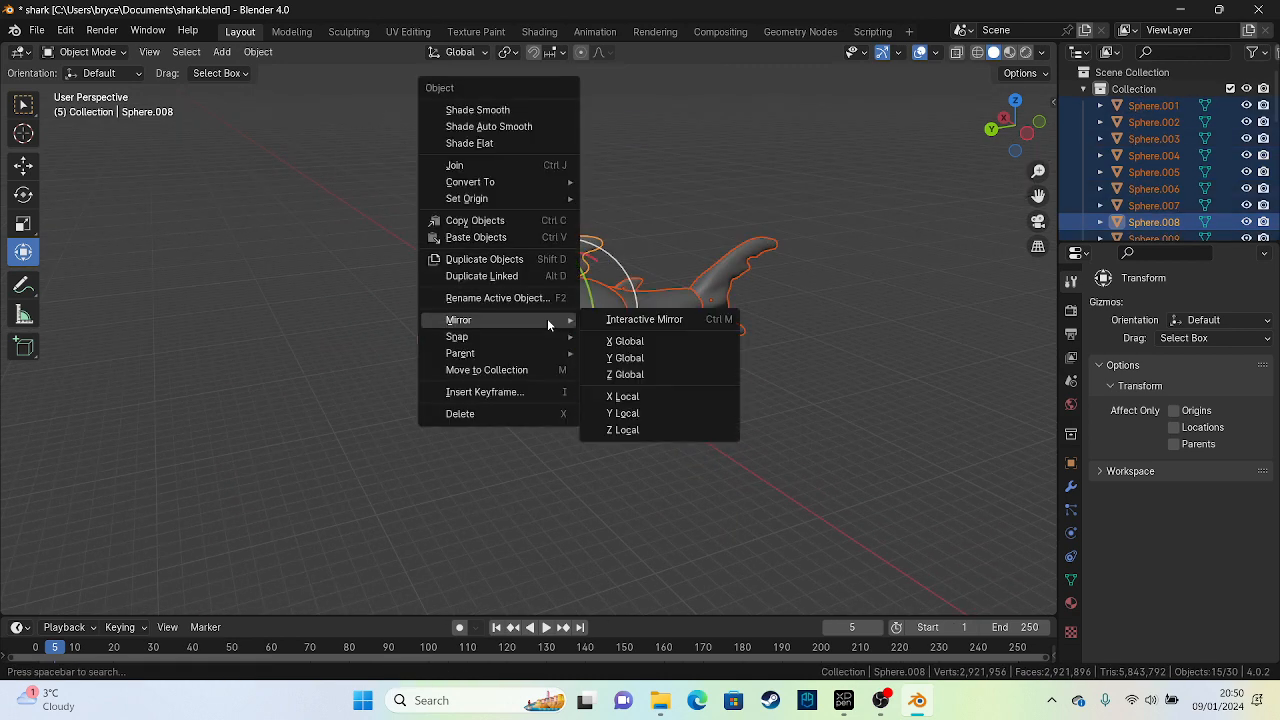
scroll(275, 312, "up", 3)
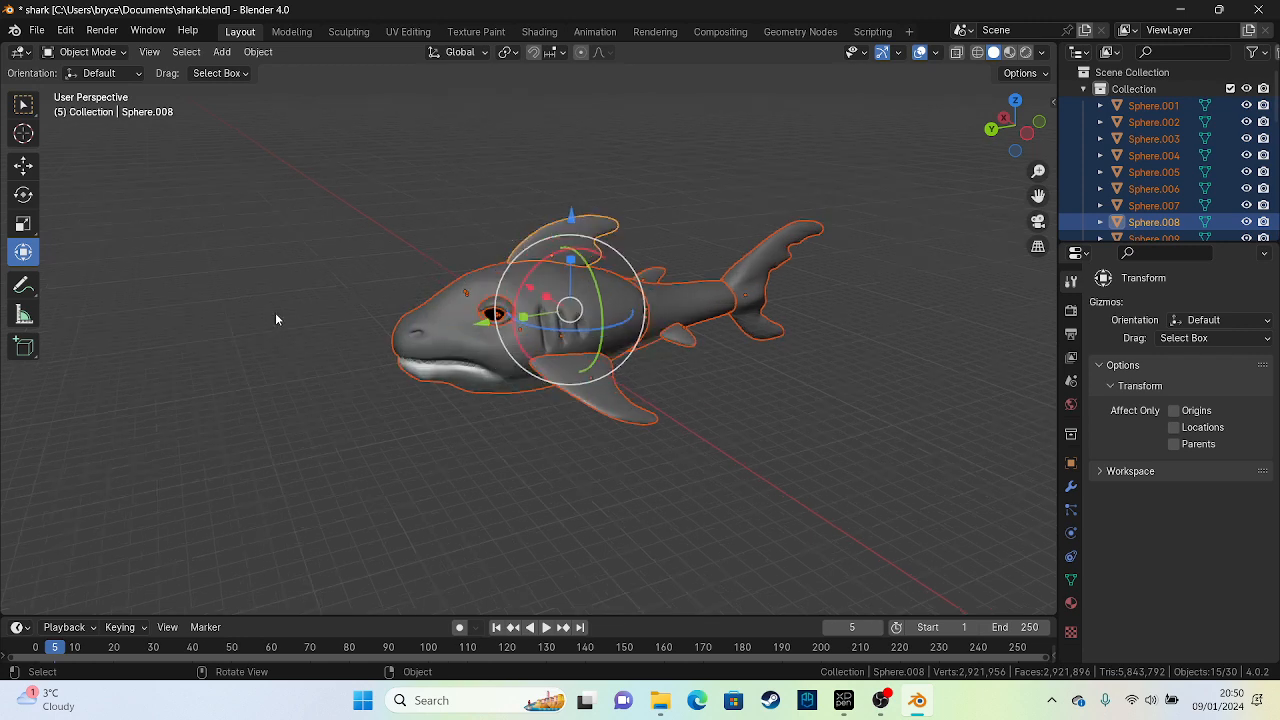
Remove the black eyeball on the shark's right side from the selection, keeping the other parts selected
middle_click_drag(239, 279, 537, 302)
scroll(537, 308, "up", 1)
left_click(654, 235, "shift")
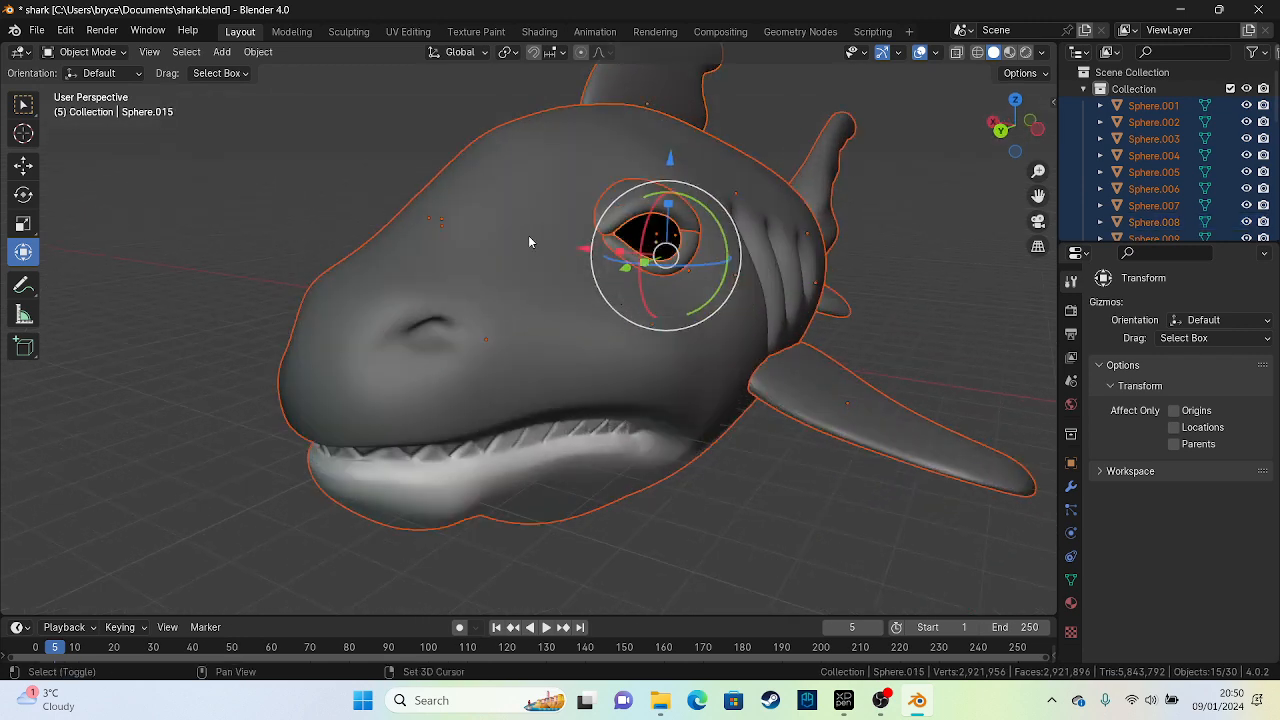
middle_click_drag(380, 285, 492, 290)
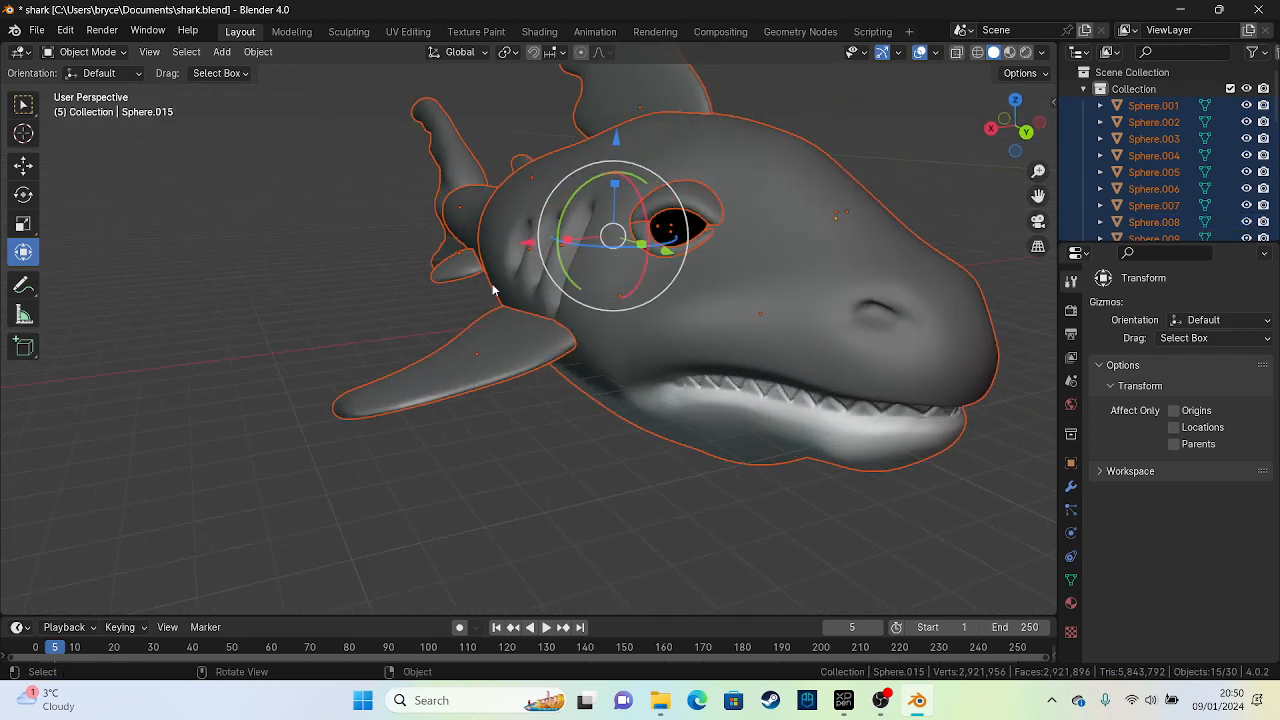
left_click(692, 219, "shift")
scroll(665, 240, "up", 3)
middle_click_drag(619, 260, 365, 325, "shift")
scroll(436, 276, "up", 3)
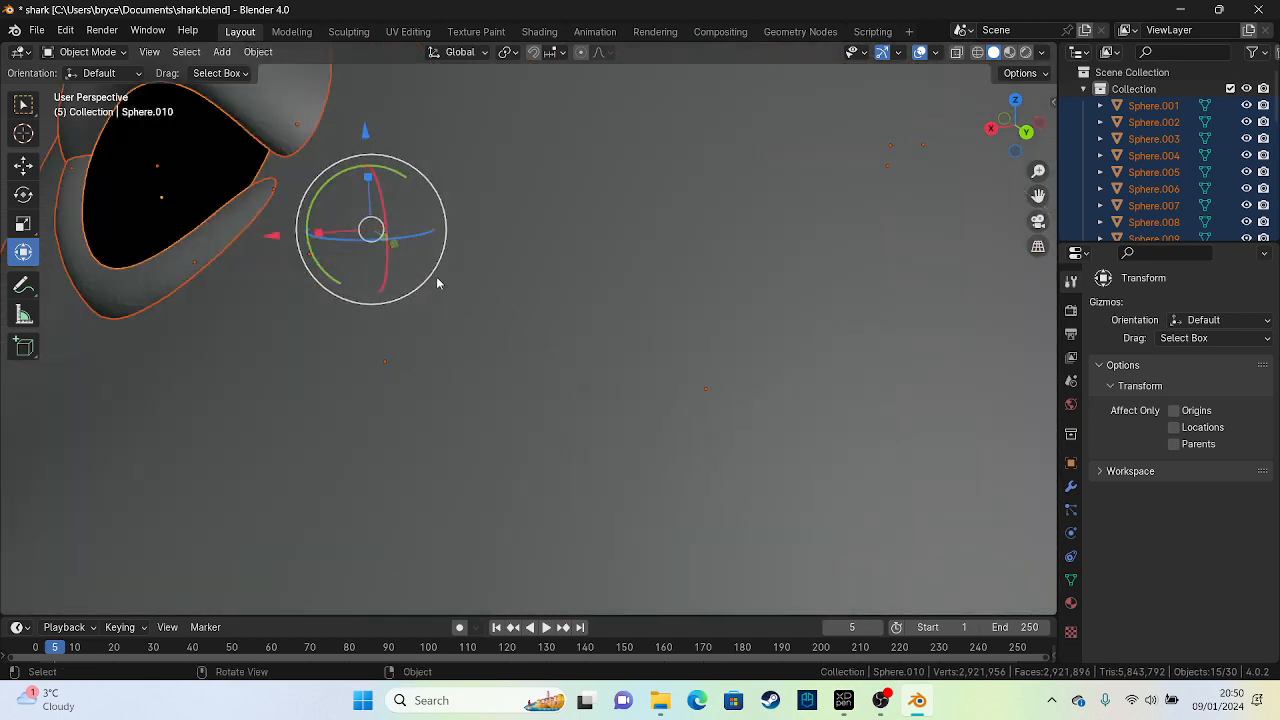
left_click(194, 160, "shift")
Remove the black eyeball on the shark's left side from the selection, keeping the body, fins and eyelids selected
scroll(197, 162, "down", 5)
scroll(483, 255, "up", 2)
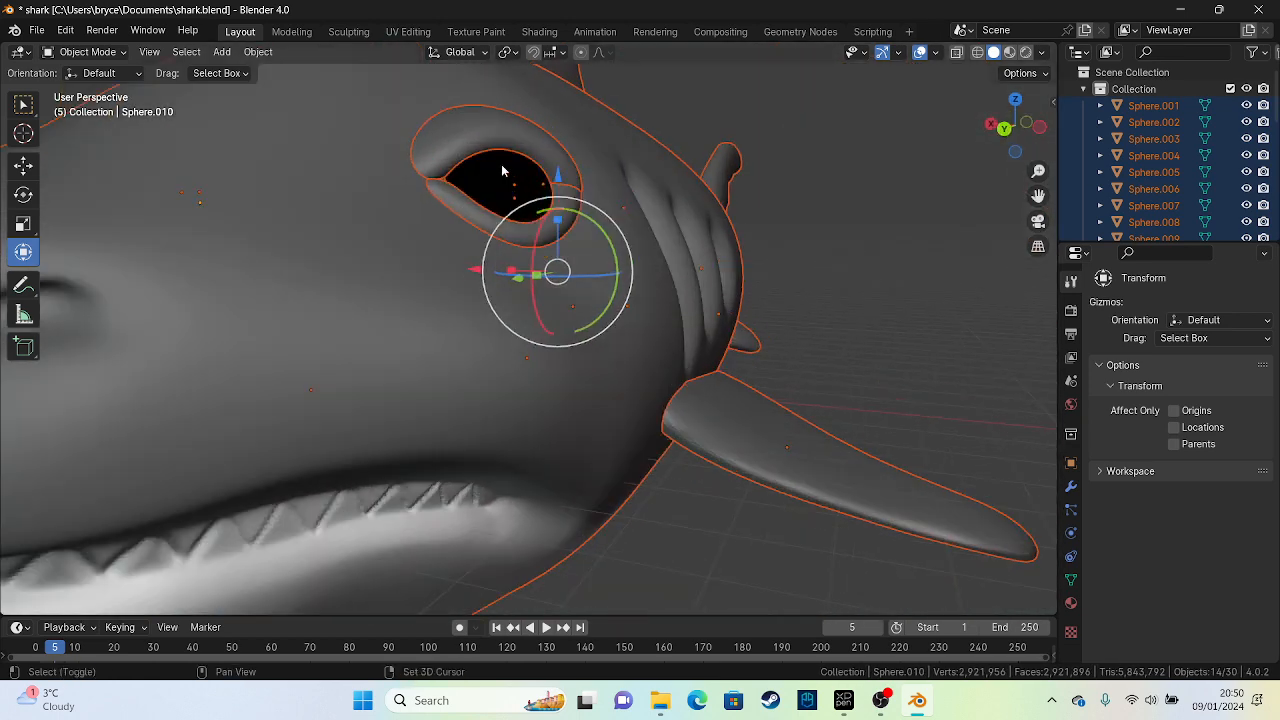
left_click(501, 170, "shift")
scroll(501, 170, "up", 2)
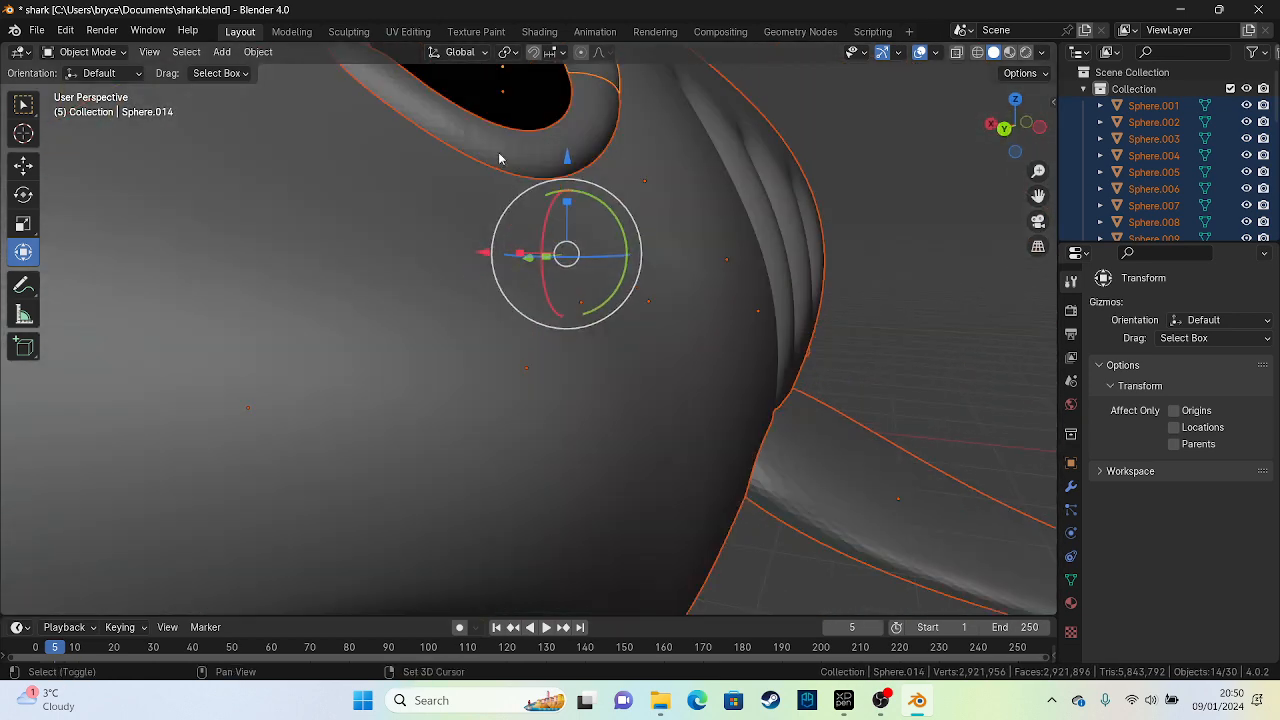
scroll(460, 190, "up", 1)
left_click(448, 197, "shift")
left_click(443, 151, "shift")
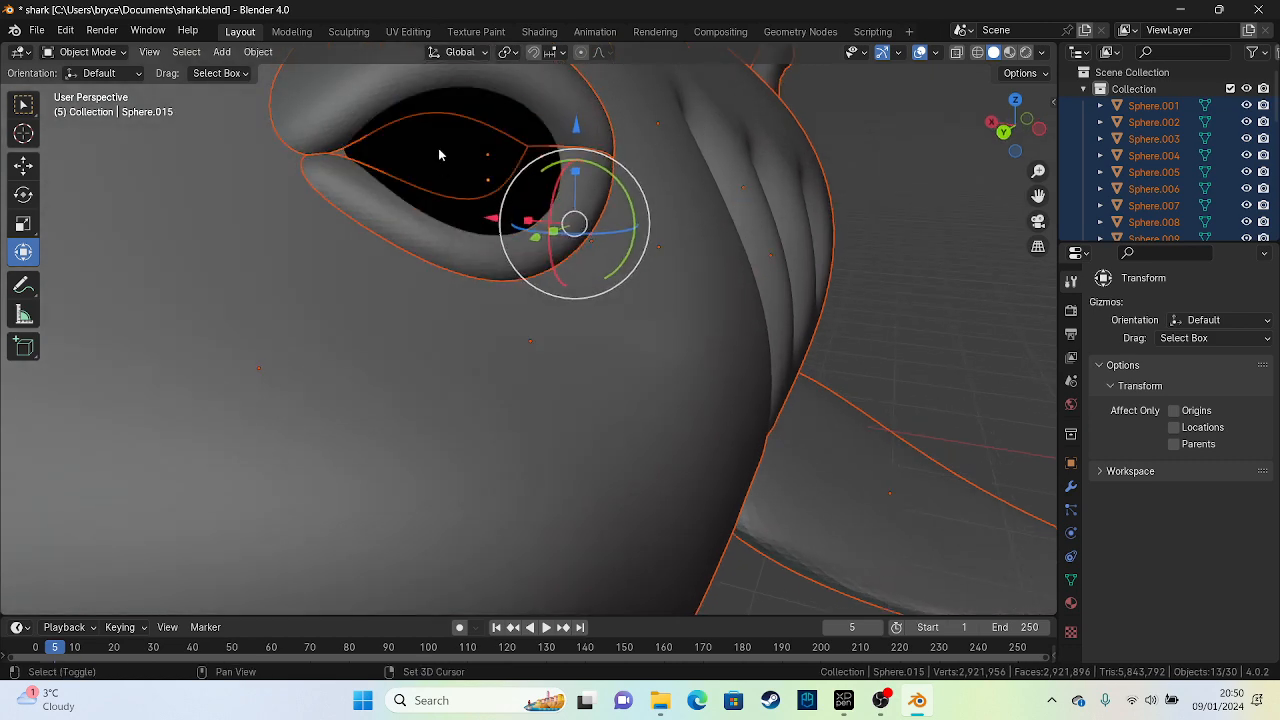
key("KP_Decimal")
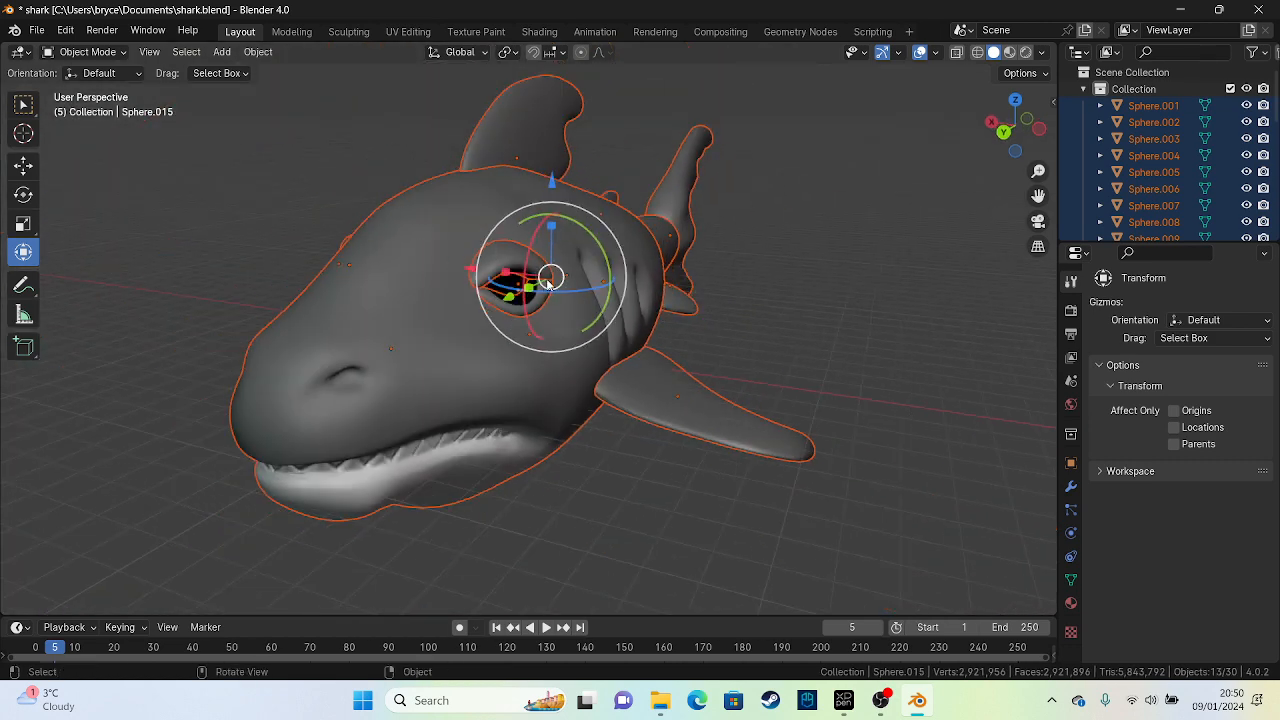
Join the selected body, fins and eyelids into one mesh with the main body as active object, leaving both eyeballs separate
left_click_drag(562, 290, 561, 246)
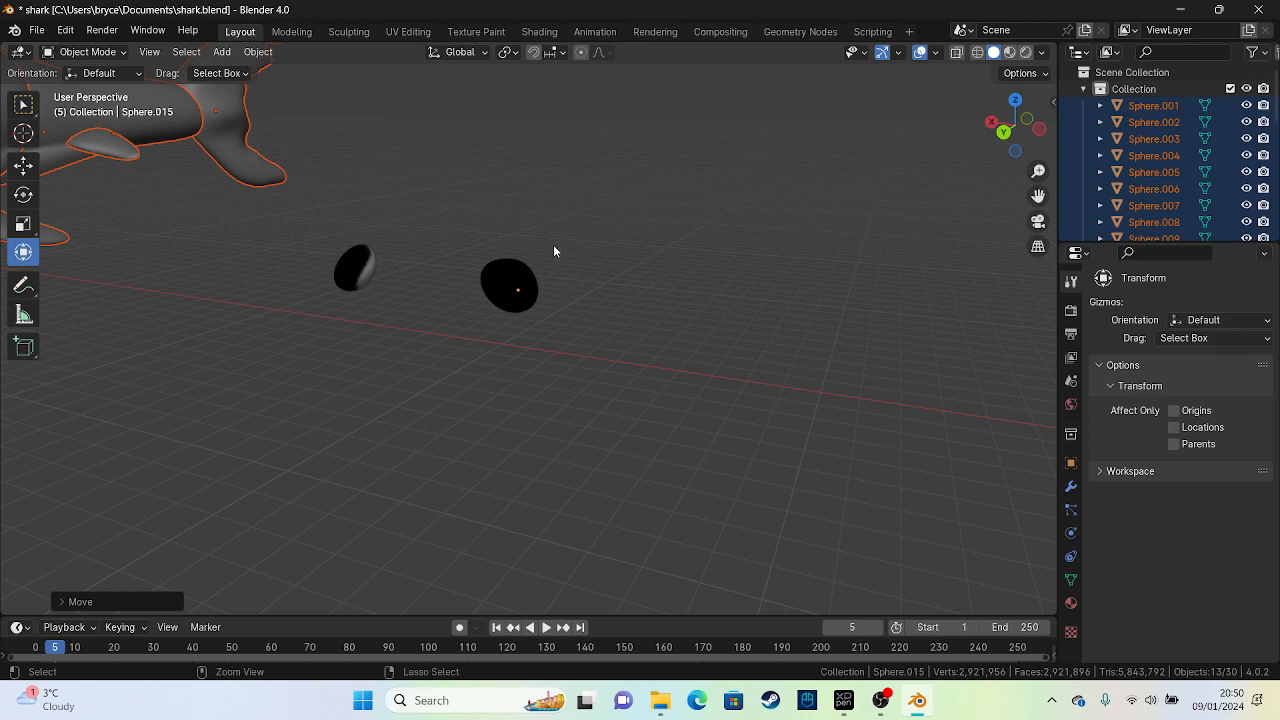
key("ctrl+z")
left_click(438, 325, "shift")
right_click(438, 325)
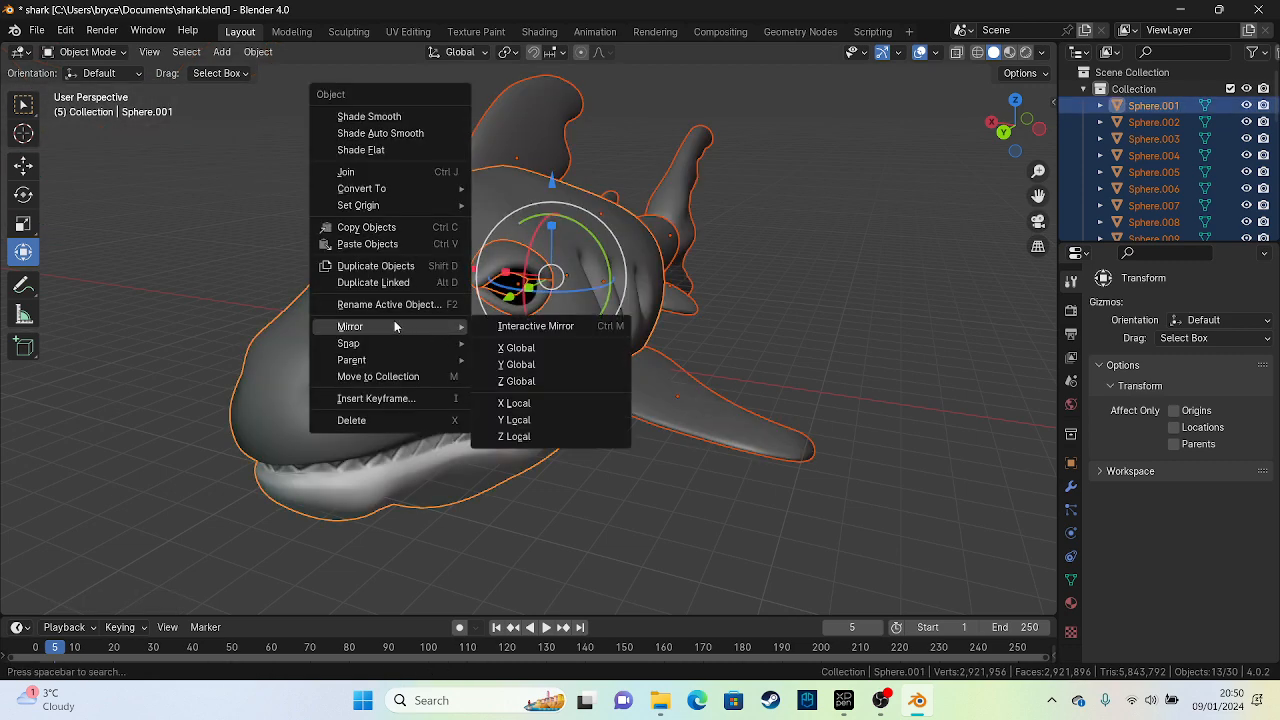
left_click(393, 173)
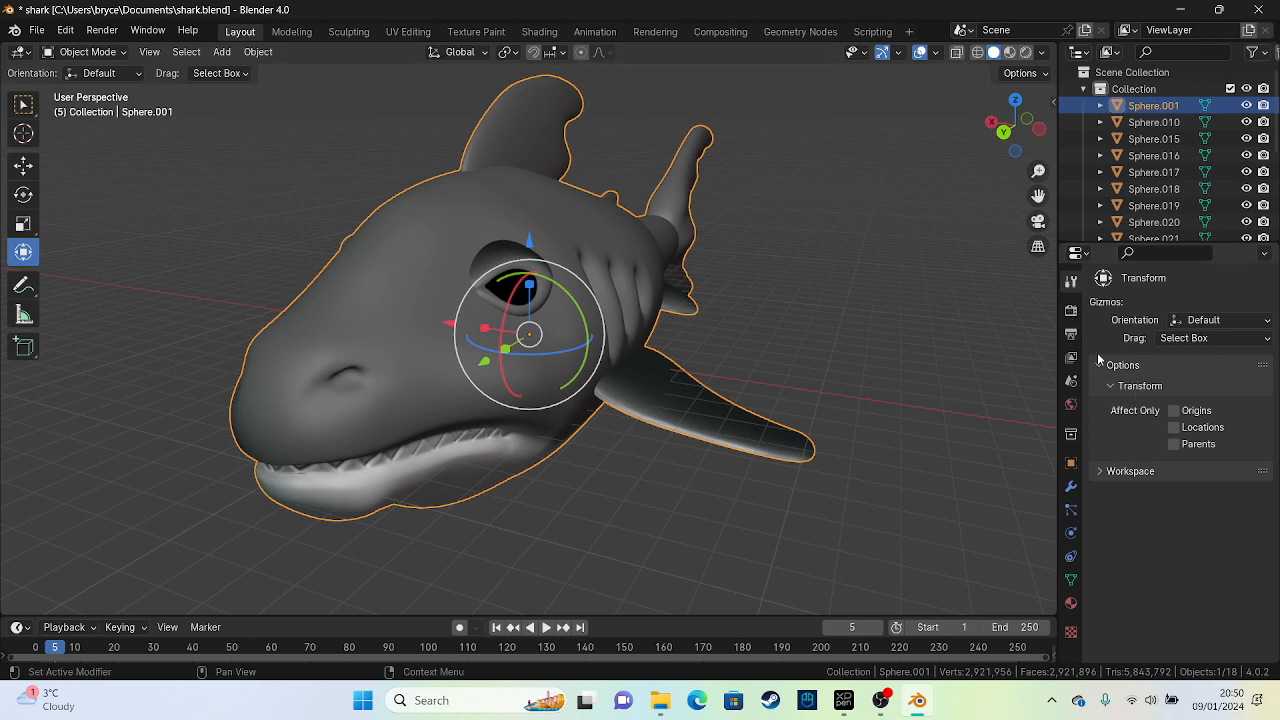
Remesh the joined shark in Sculpt Mode with a voxel size of 0.014 m and save the file
left_click(88, 51)
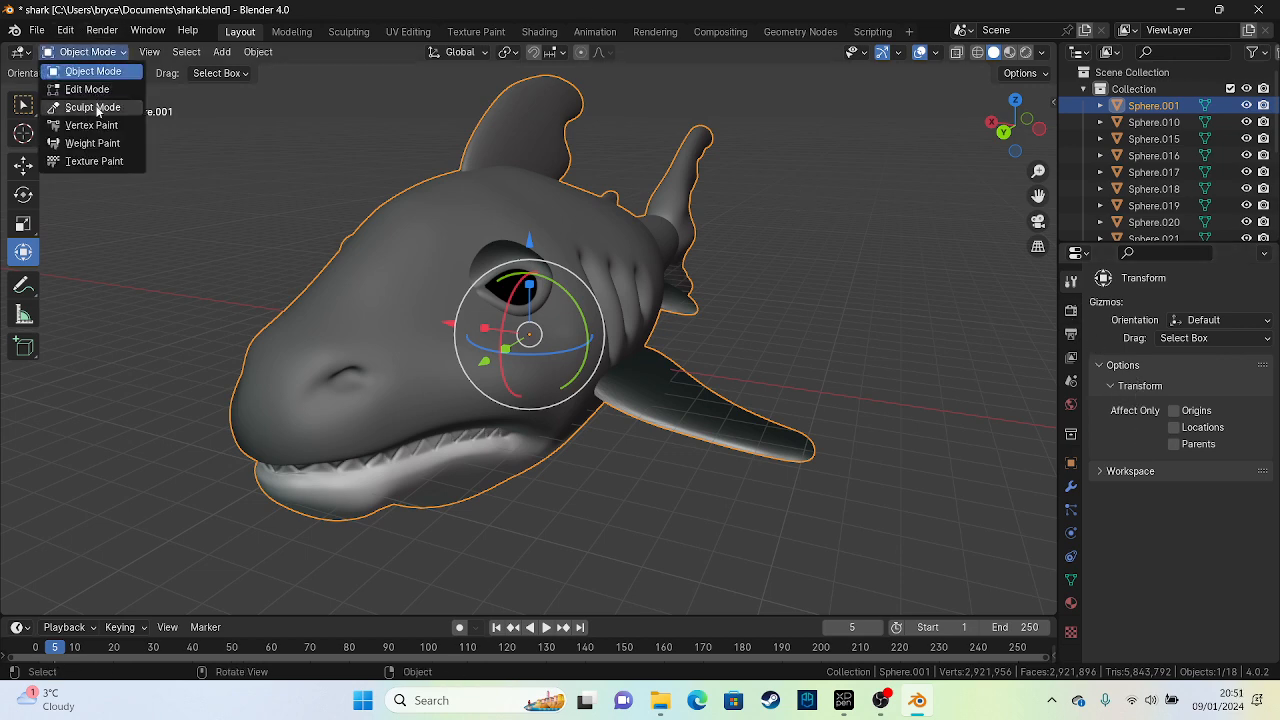
key("Return")
scroll(1140, 519, "down", 10)
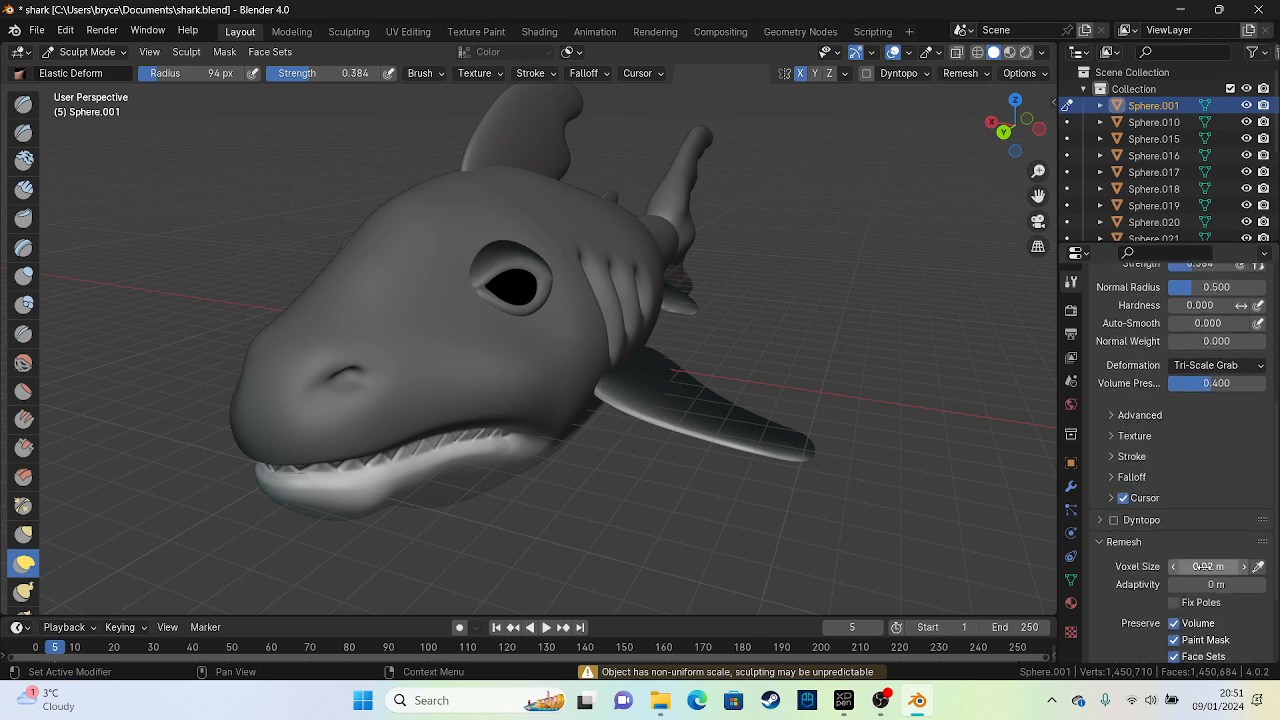
left_click(1175, 567)
left_click(1175, 568)
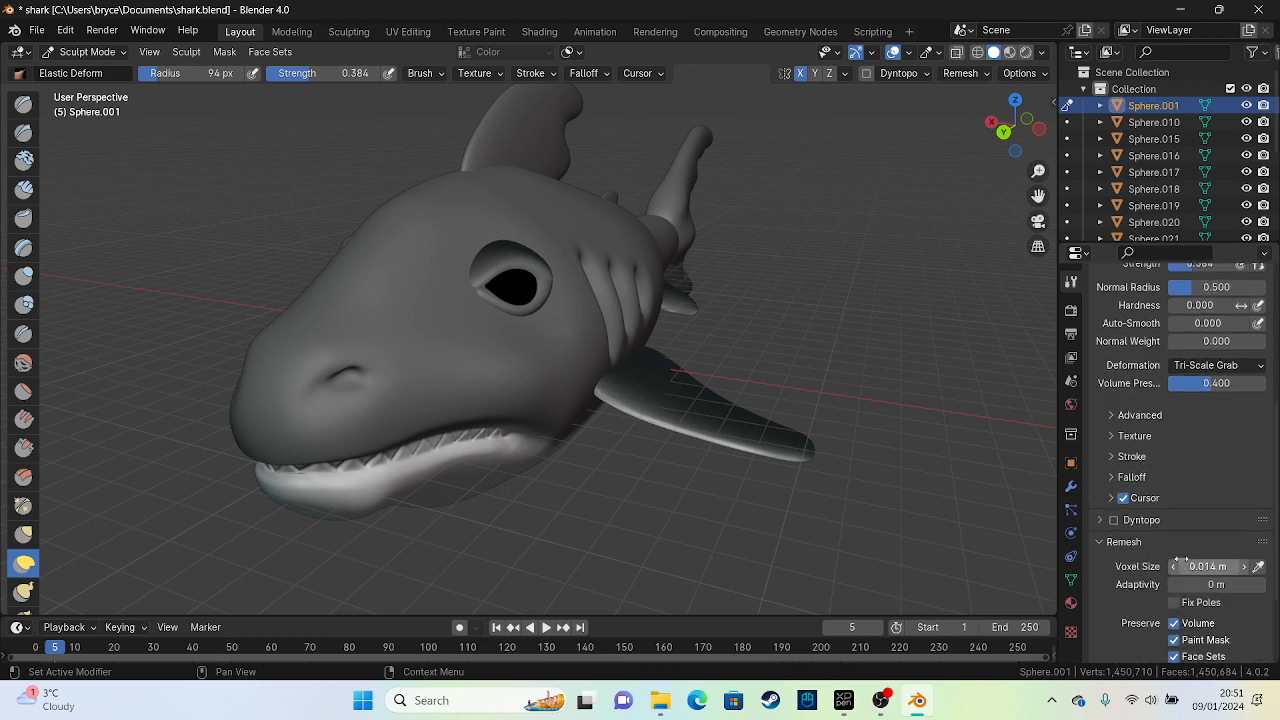
scroll(1200, 610, "down", 3)
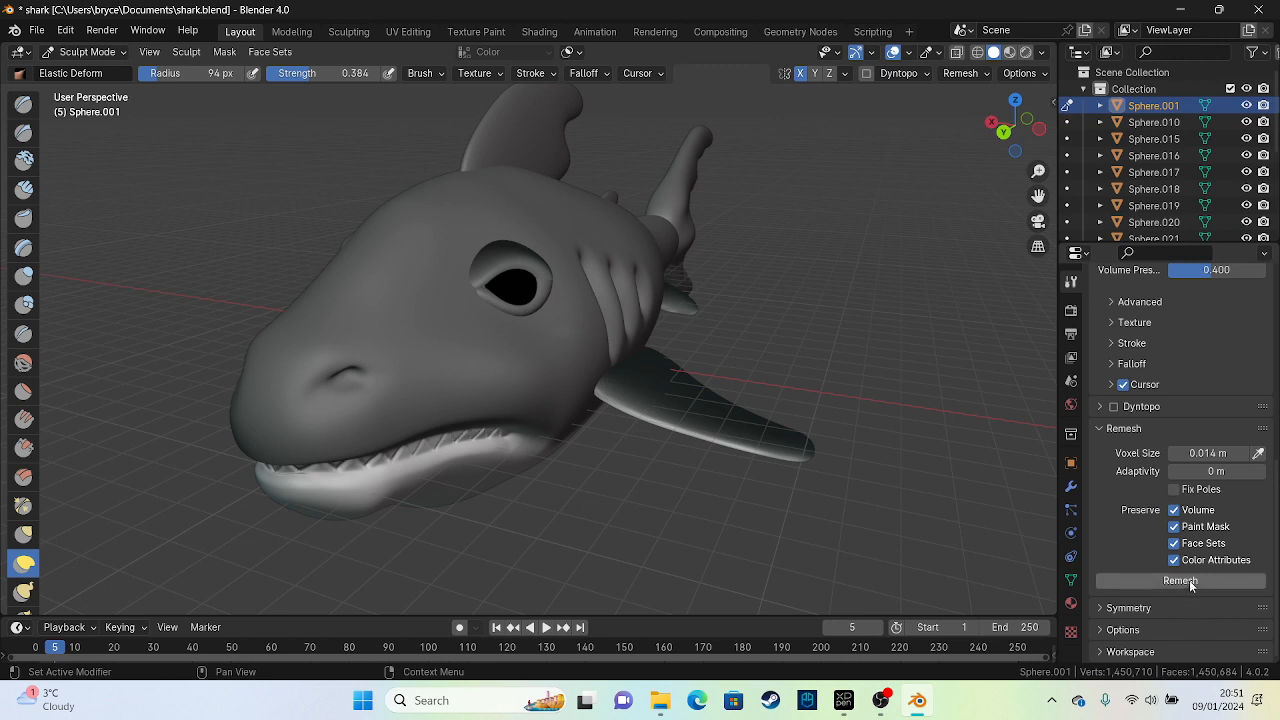
left_click(1183, 581)
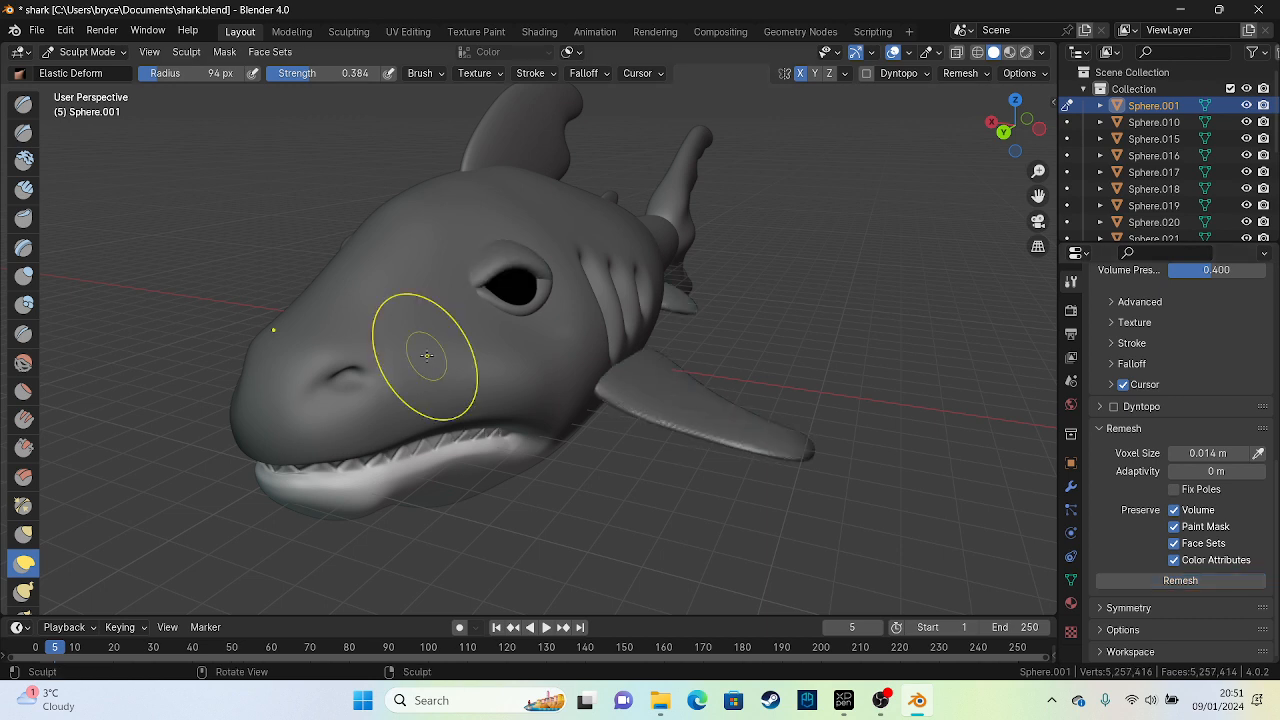
key("ctrl+s")
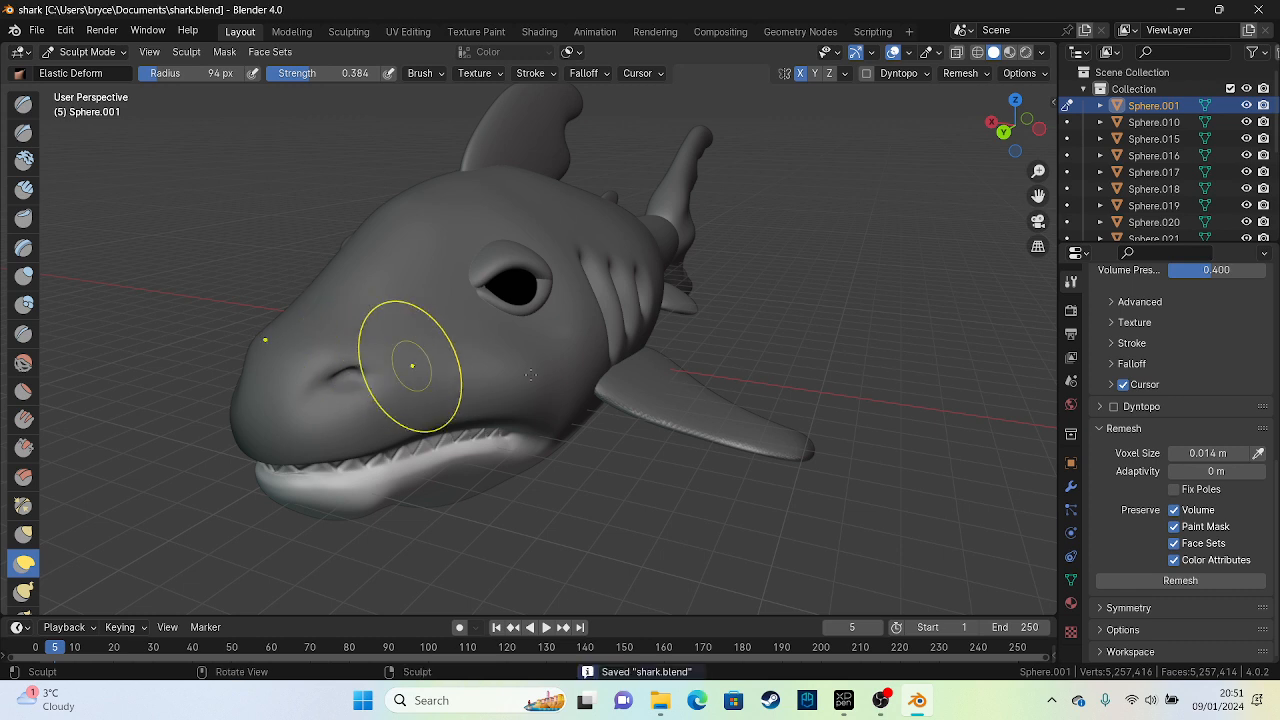
Smooth the seams where the pectoral fin and the large dorsal fin meet the shark's body
middle_click_drag(610, 462, 610, 462)
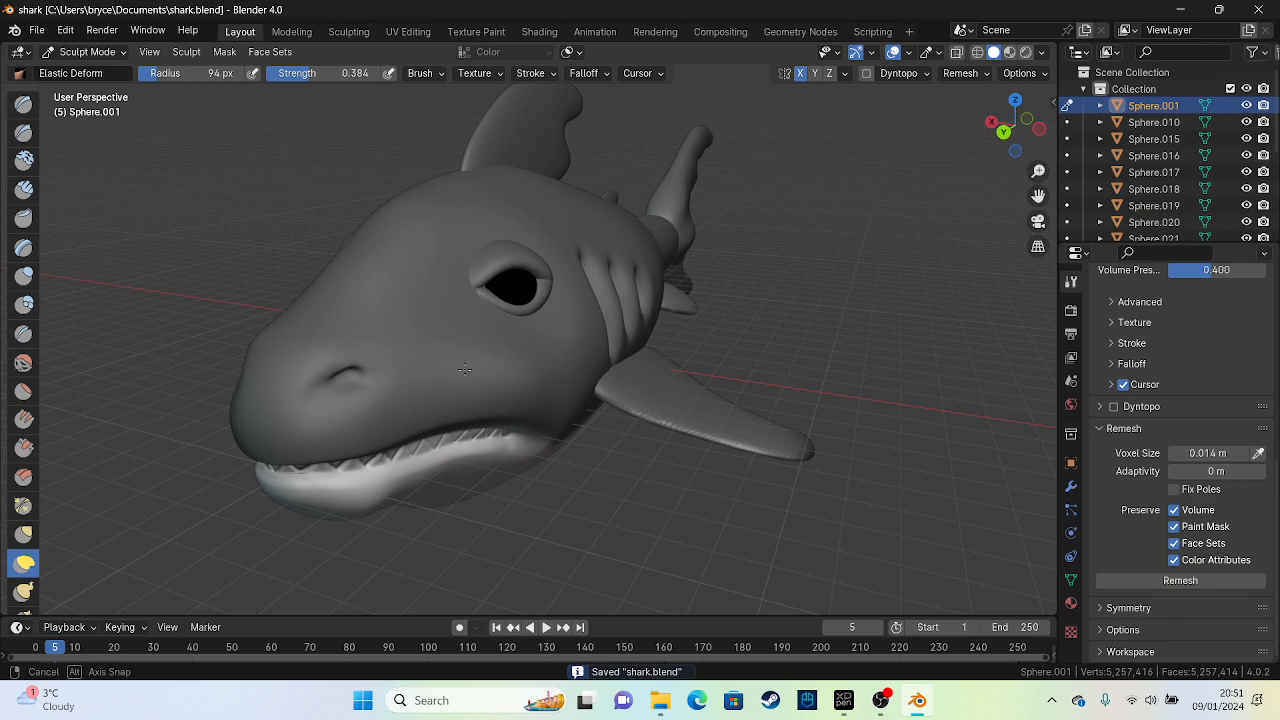
mouse_move(465, 370)
middle_mouse_down()
mouse_move(509, 371)
mouse_move(566, 400)
mouse_move(443, 300)
mouse_move(500, 371)
middle_mouse_up()
middle_click_drag(365, 470, 365, 470)
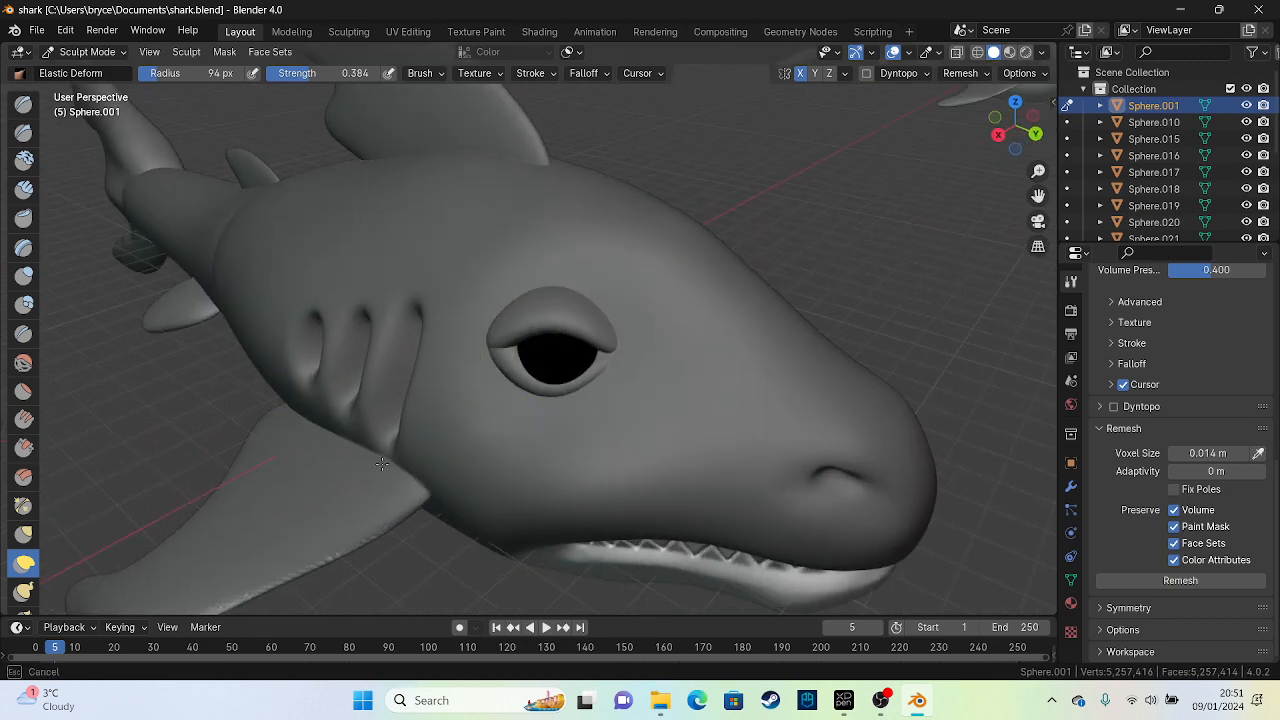
left_click_drag(426, 495, 433, 489)
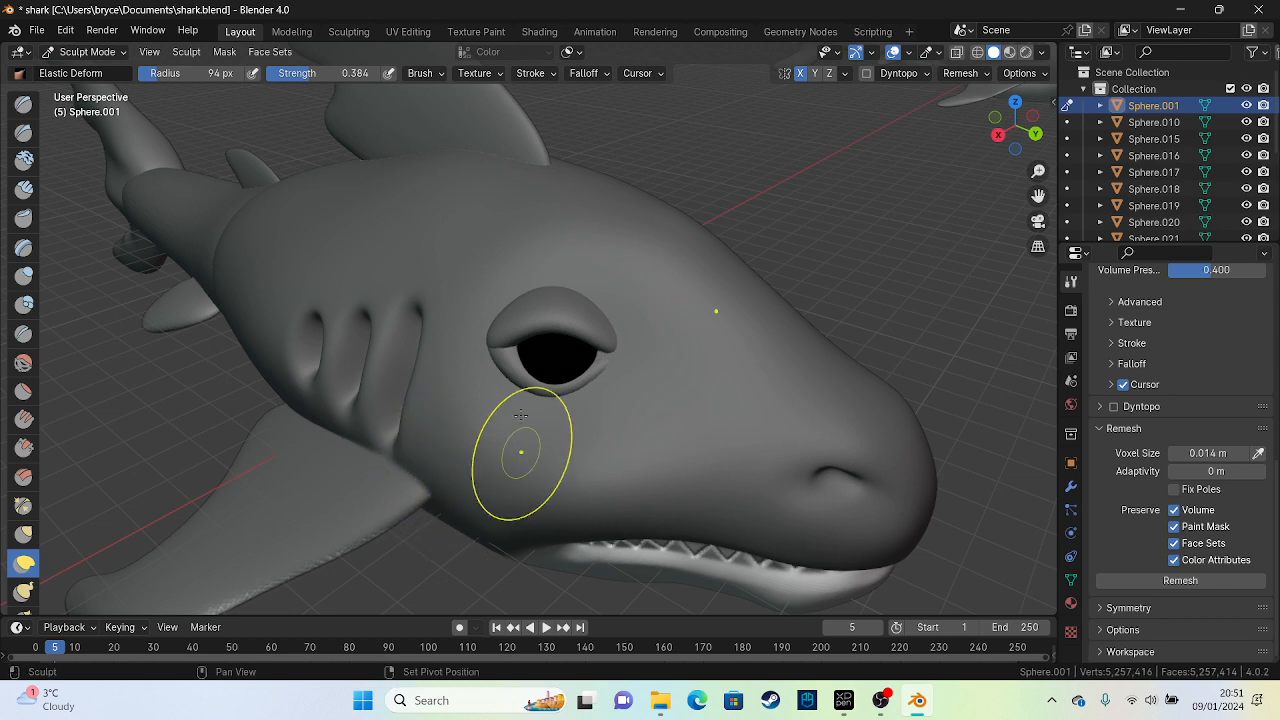
left_click_drag(446, 173, 462, 154)
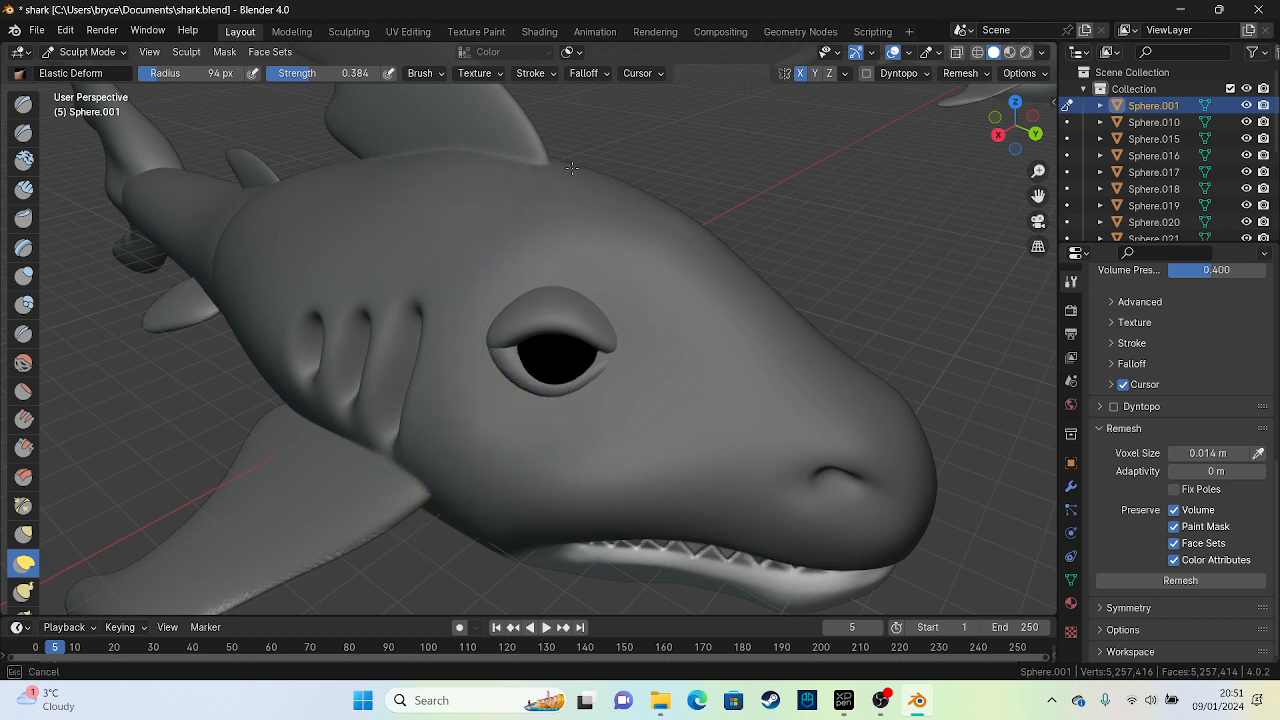
Reduce the brush radius to 72 px and smooth the upper eyelid's edges into the head
left_click_drag(185, 76, 172, 88)
left_click_drag(488, 348, 488, 348)
left_click_drag(599, 305, 585, 315)
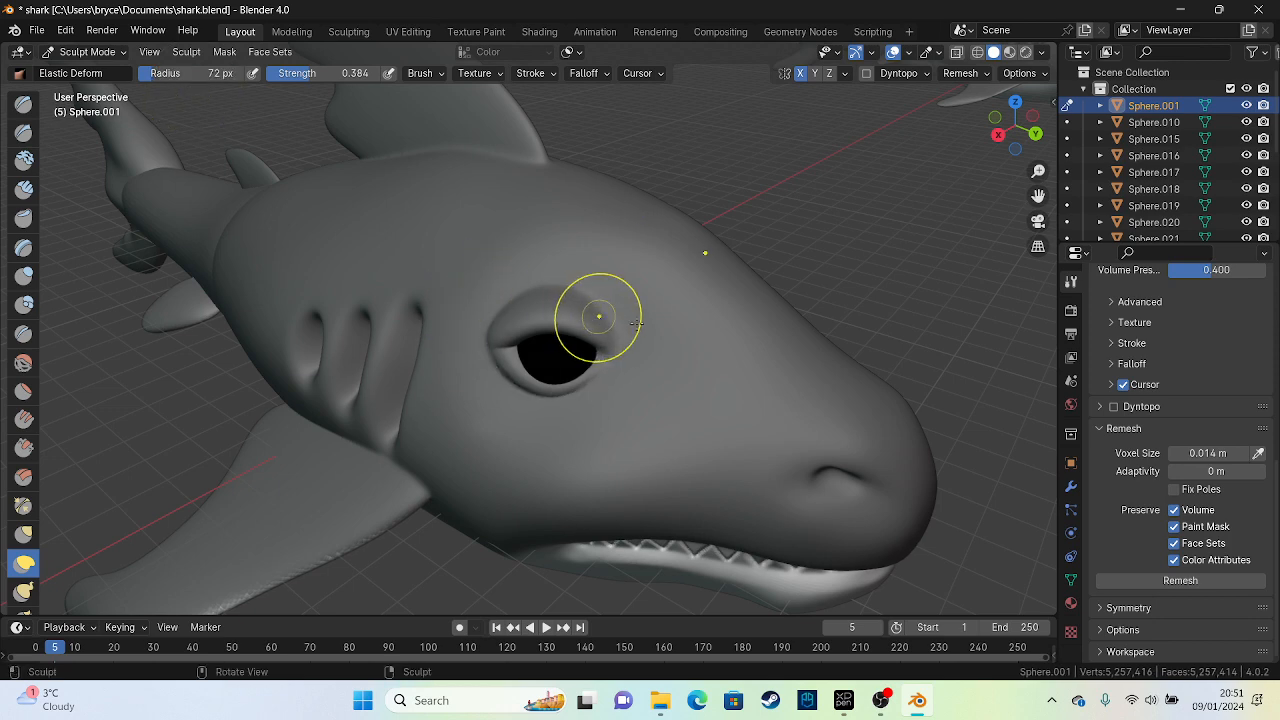
Smooth the seam between the torso and the tail section along the shark's right side
mouse_move(590, 306)
middle_mouse_down()
mouse_move(823, 286)
mouse_move(950, 303)
middle_mouse_up()
left_click_drag(301, 396, 301, 396)
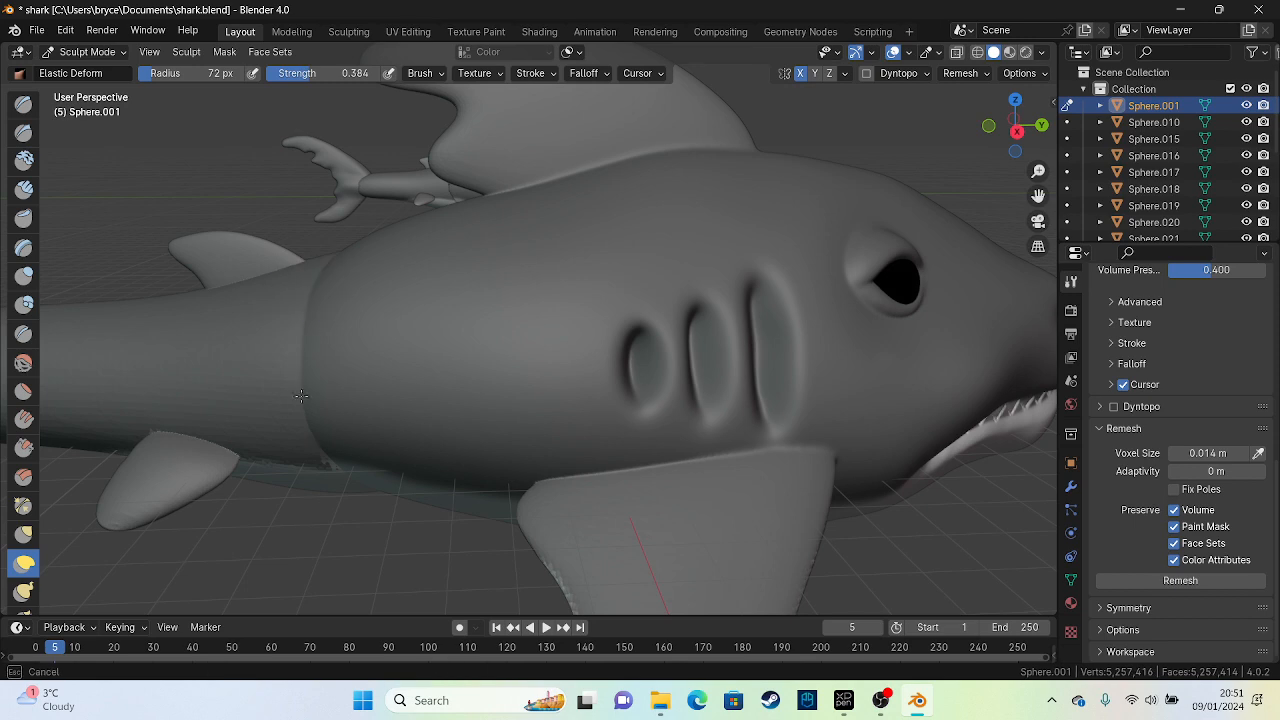
left_click_drag(325, 336, 328, 278)
middle_click_drag(329, 214, 480, 251)
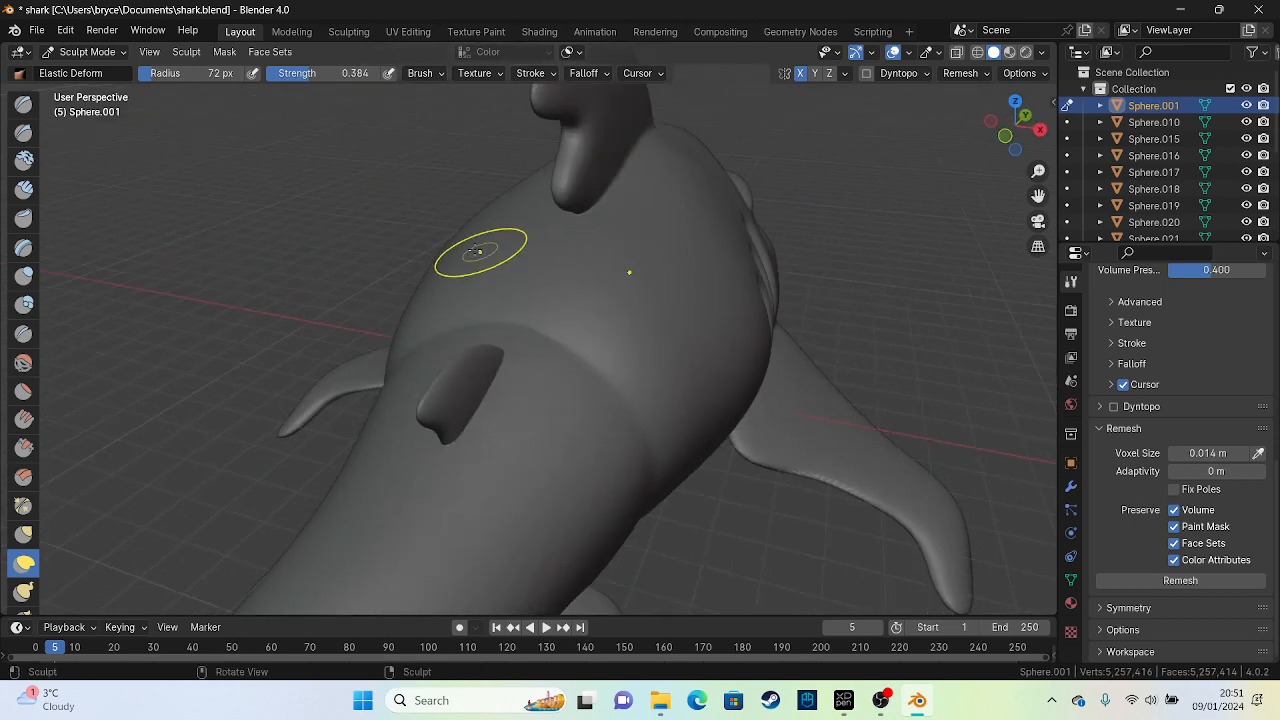
Smooth the base of the small rear dorsal fin and the nearby torso-to-tail seam on the back
left_click_drag(487, 378, 487, 378)
left_click_drag(465, 447, 443, 480)
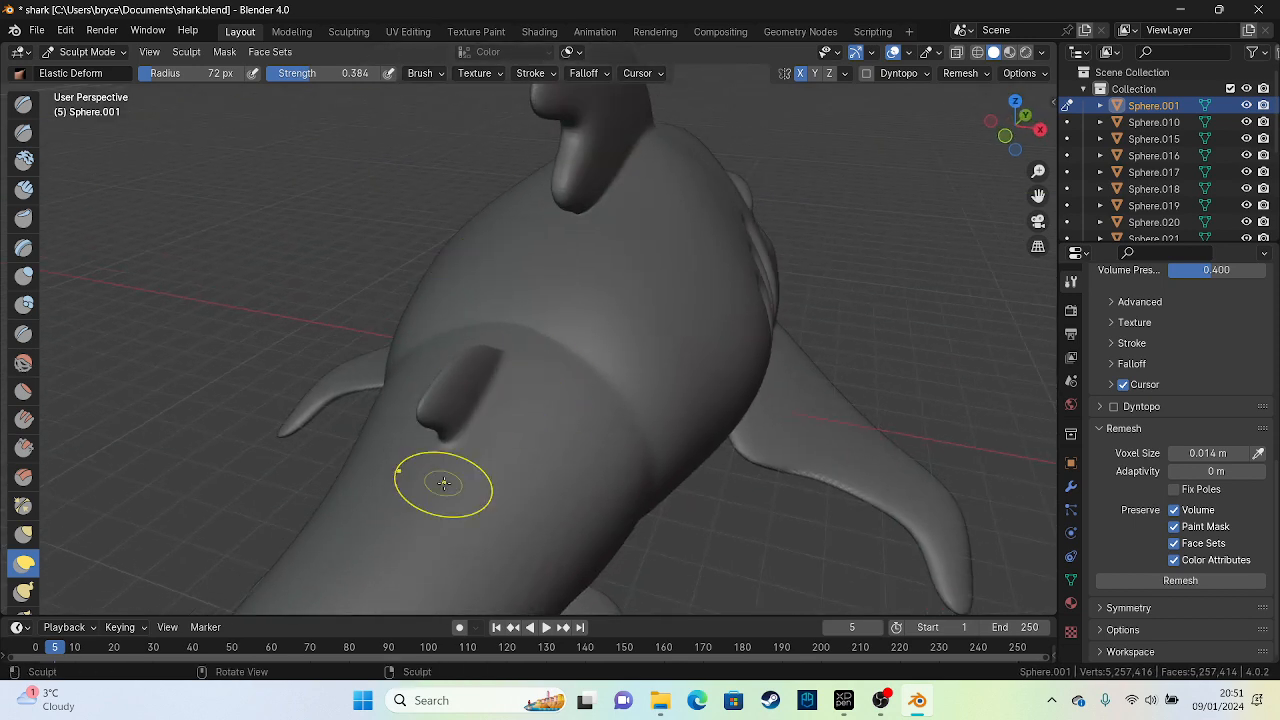
left_click_drag(574, 314, 574, 314)
left_click_drag(521, 421, 536, 428)
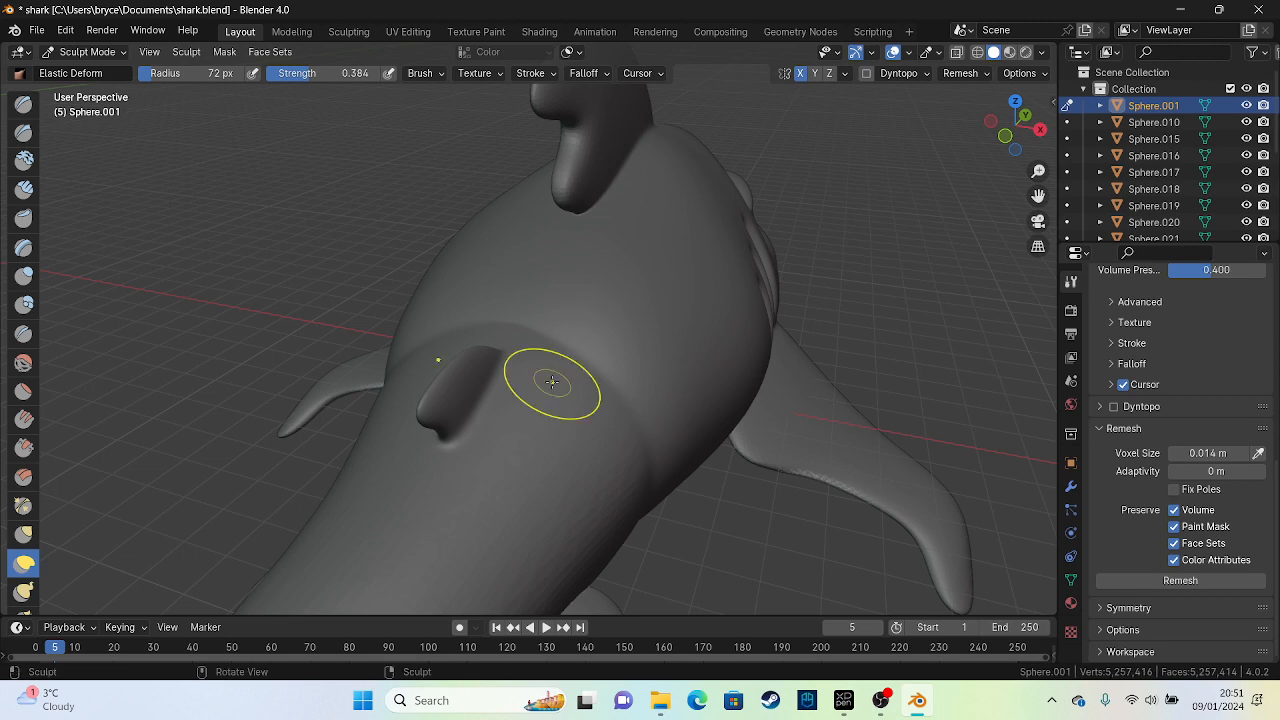
middle_click_drag(552, 382, 551, 381)
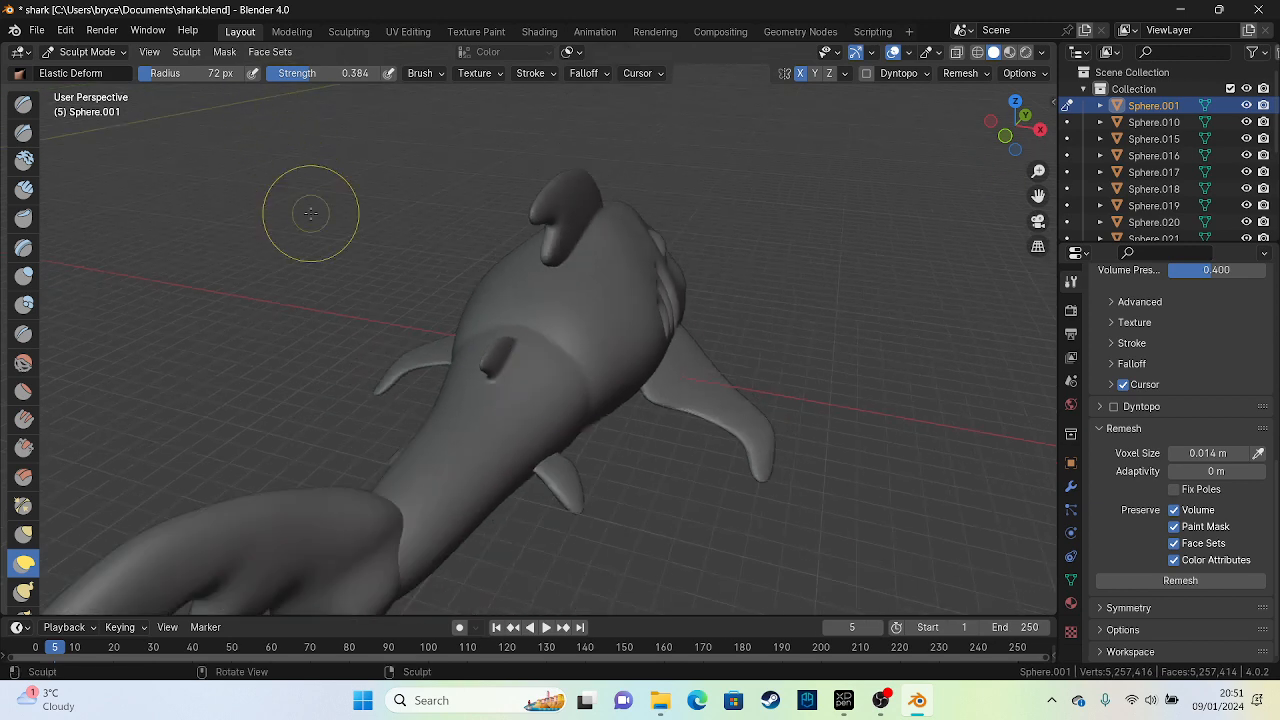
Remesh the shark with a coarser voxel size of 0.03 m
left_click(1244, 456)
left_click(1244, 456)
left_click(1245, 456)
left_click(1245, 456)
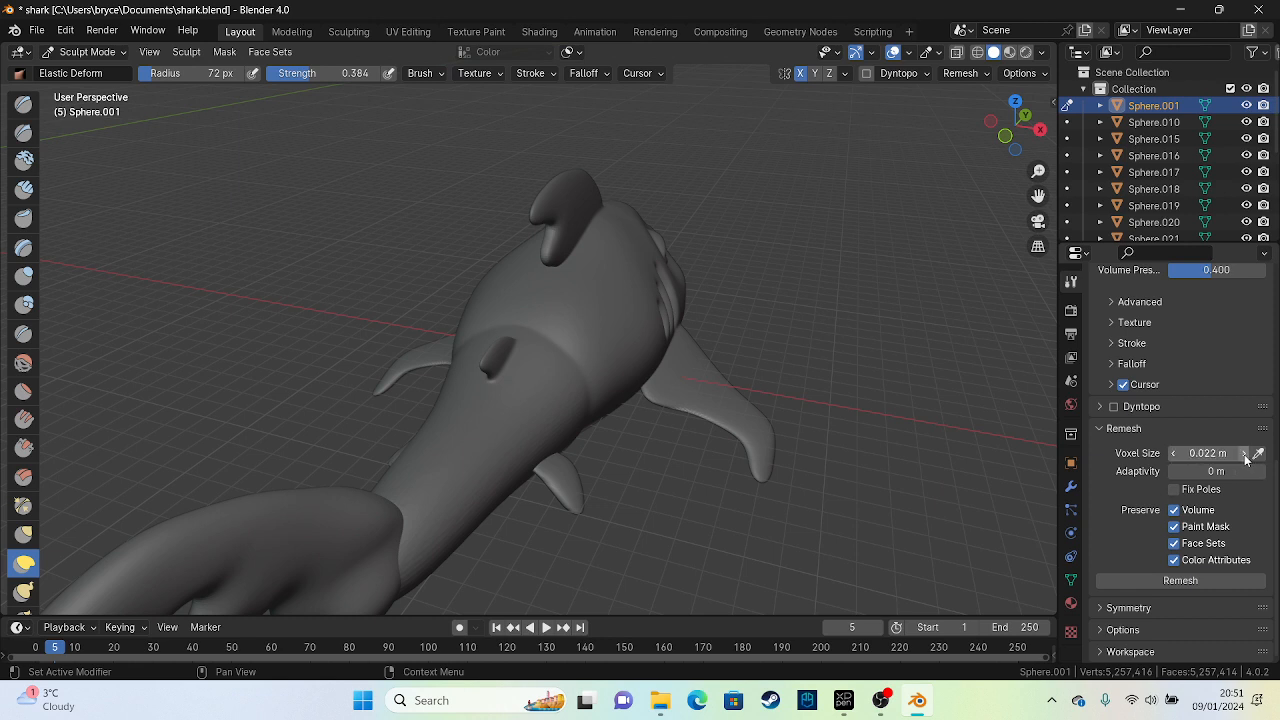
left_click(1245, 456)
left_click(1245, 456)
left_click(1245, 456)
left_click(1246, 457)
left_click(1246, 457)
left_click(1246, 457)
left_click(1184, 586)
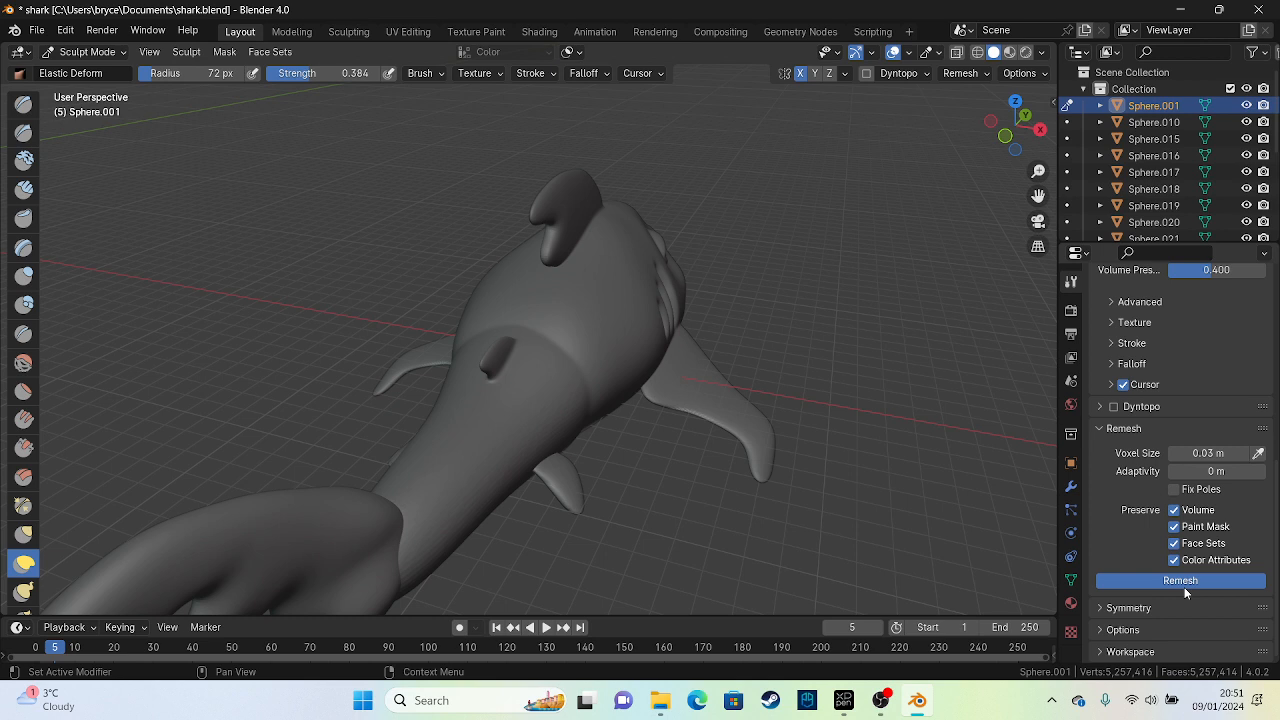
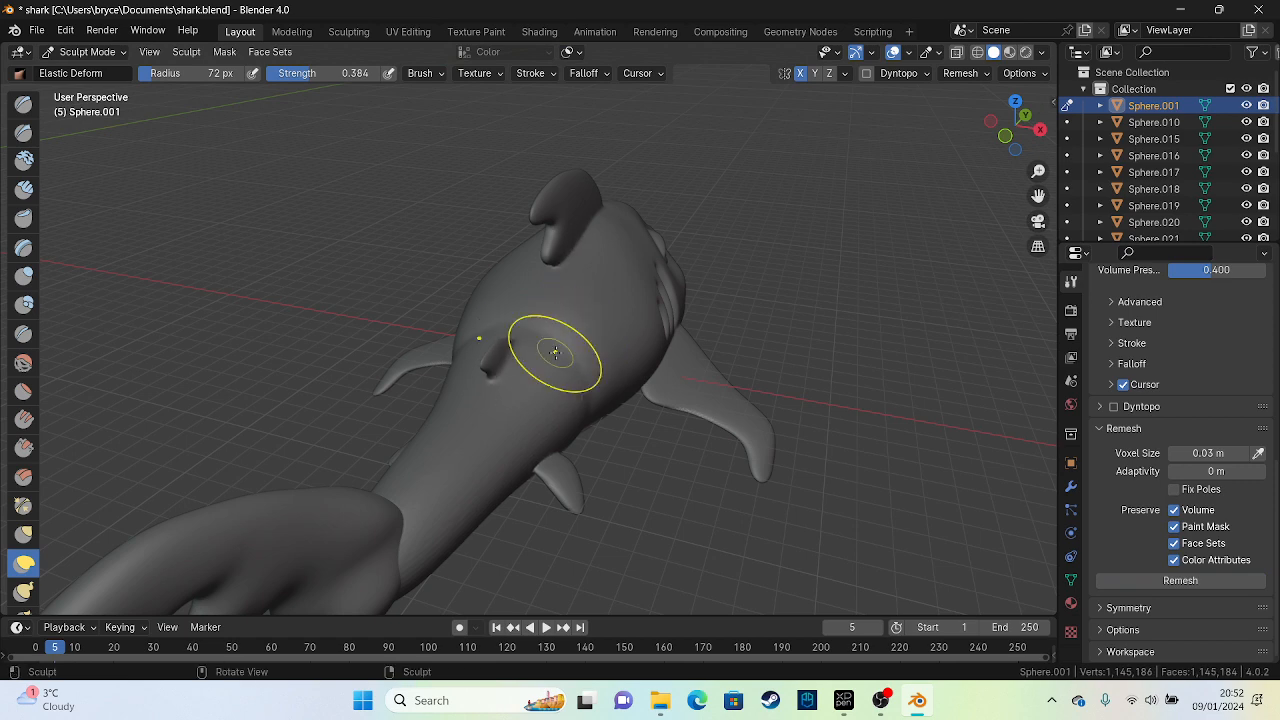
Smooth the underside seams where the pectoral fins meet the belly and where the belly meets the tail section
middle_click_drag(555, 352, 234, 326)
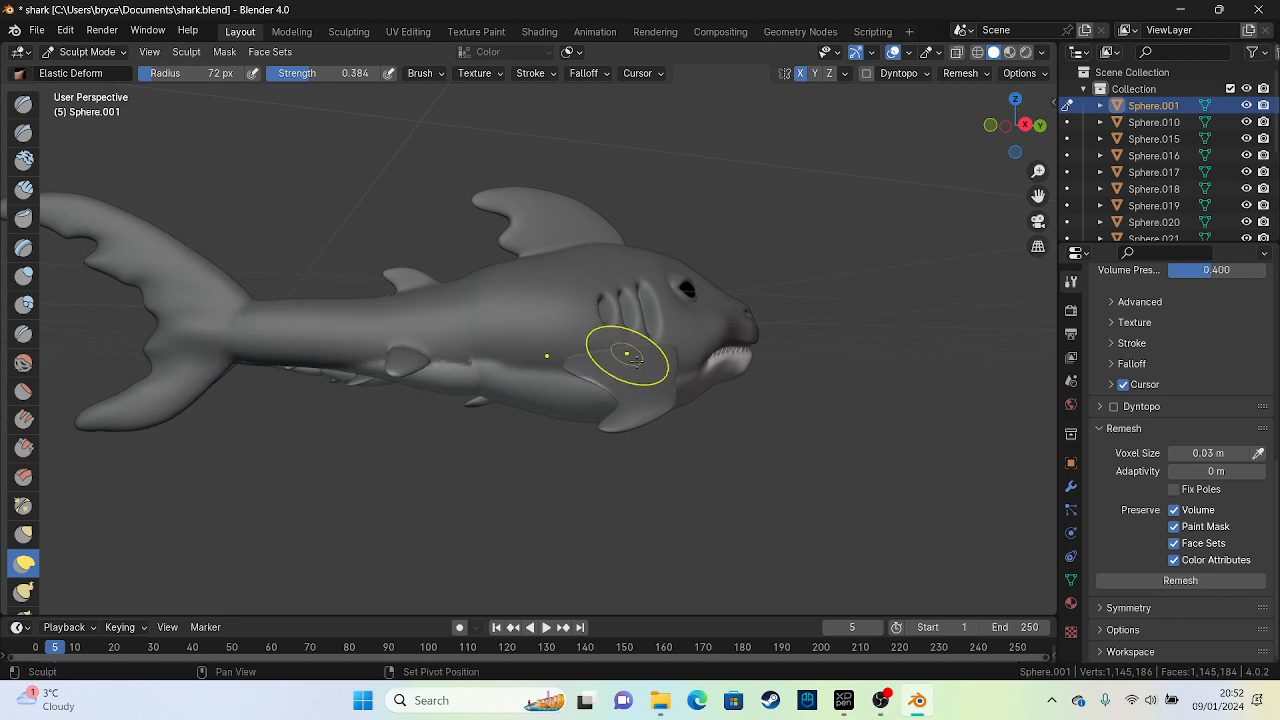
left_click_drag(583, 363, 571, 371)
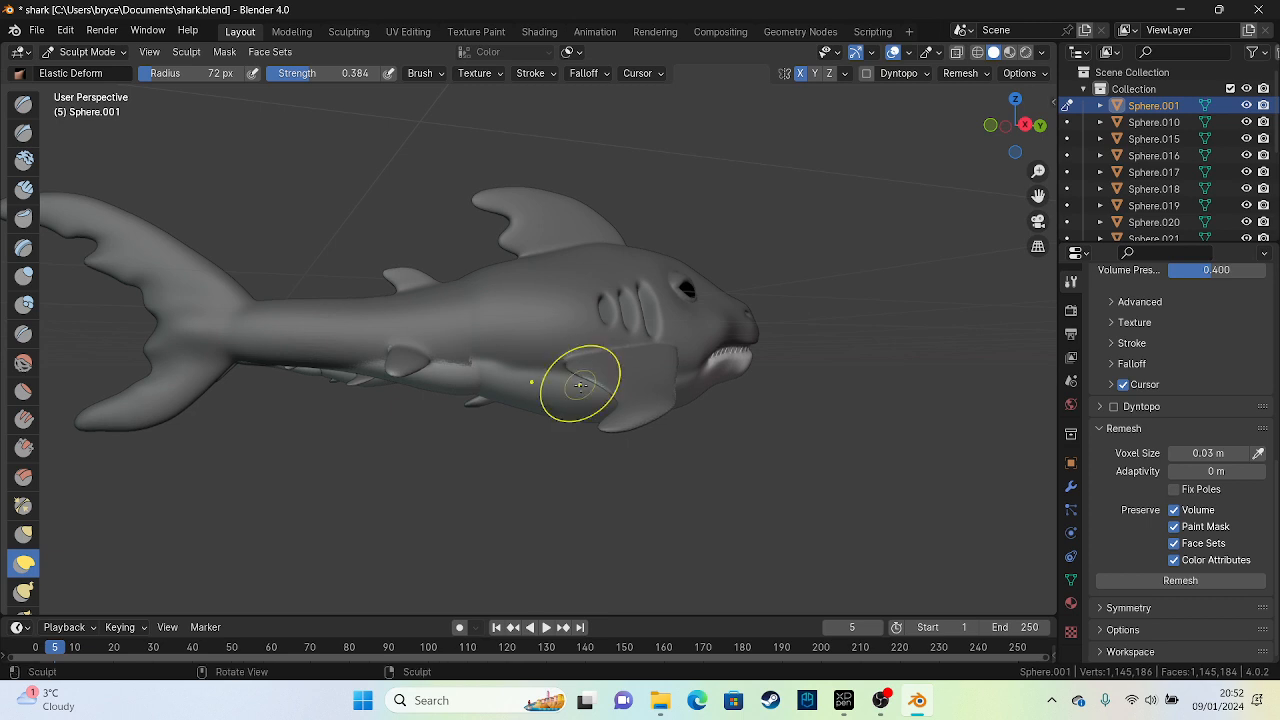
middle_click_drag(494, 294, 412, 230)
left_click_drag(443, 310, 443, 310)
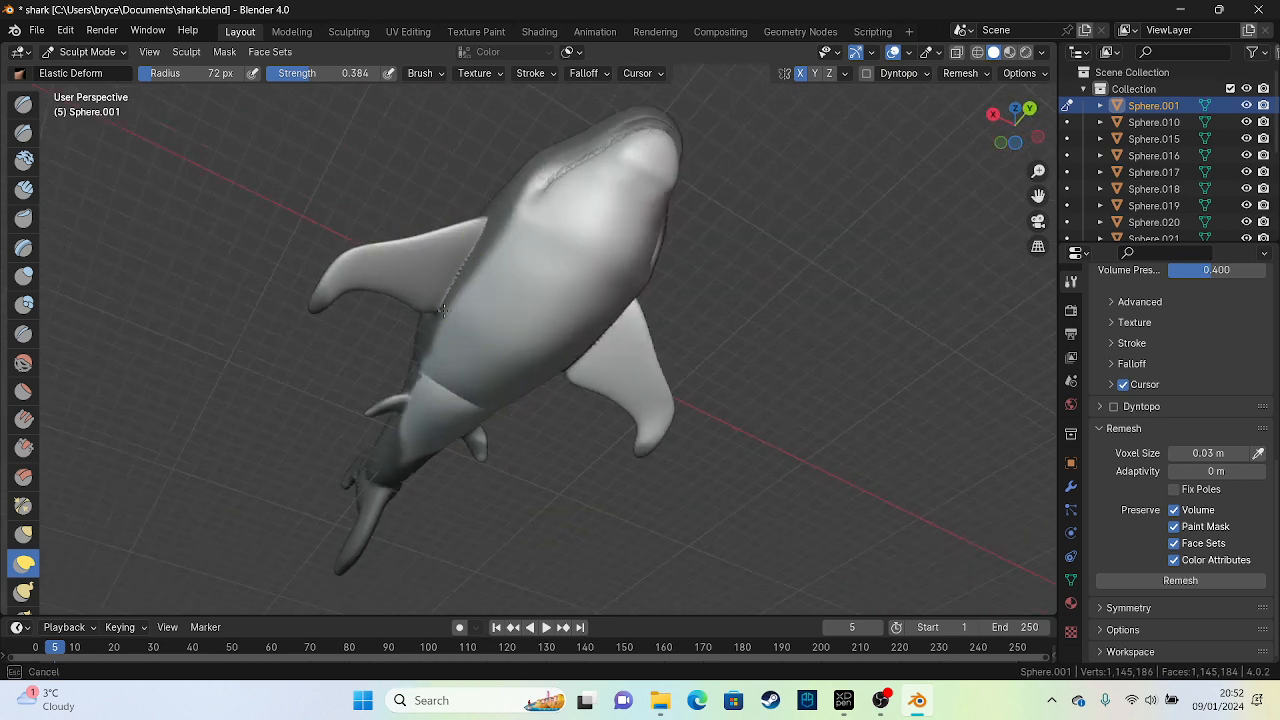
left_click_drag(461, 251, 461, 251)
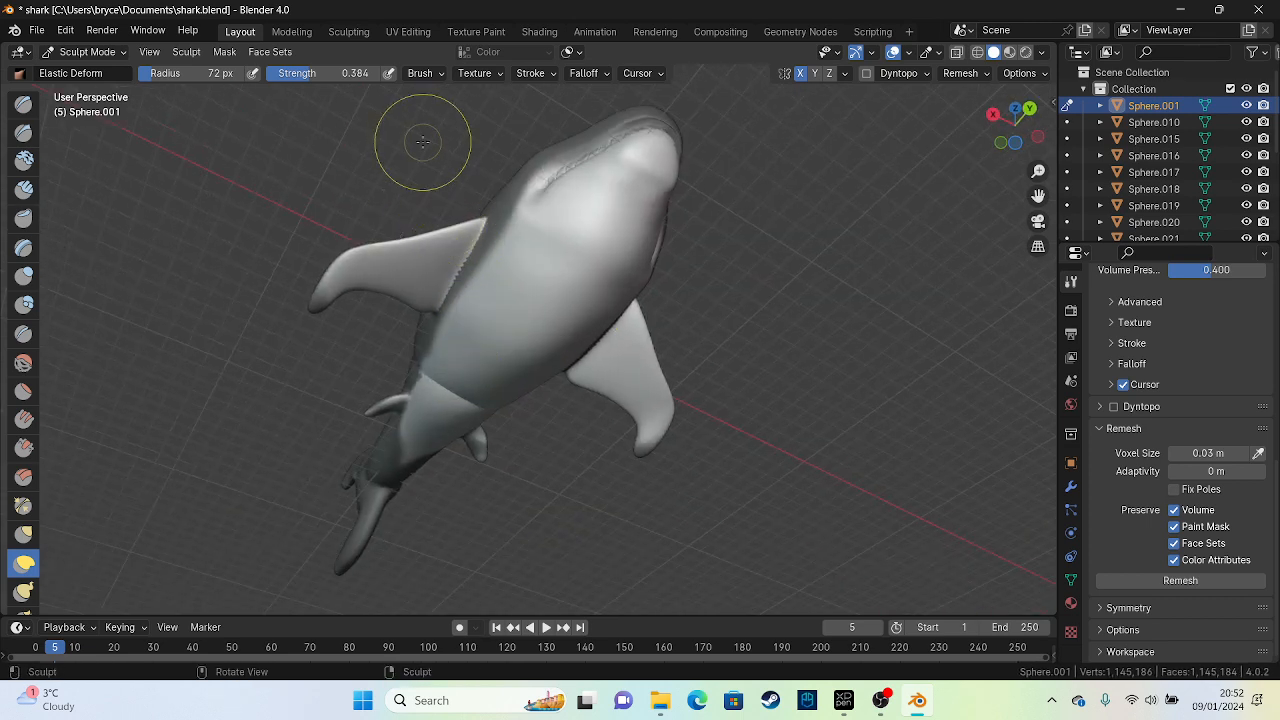
middle_click_drag(230, 140, 468, 278)
left_click_drag(468, 278, 538, 236)
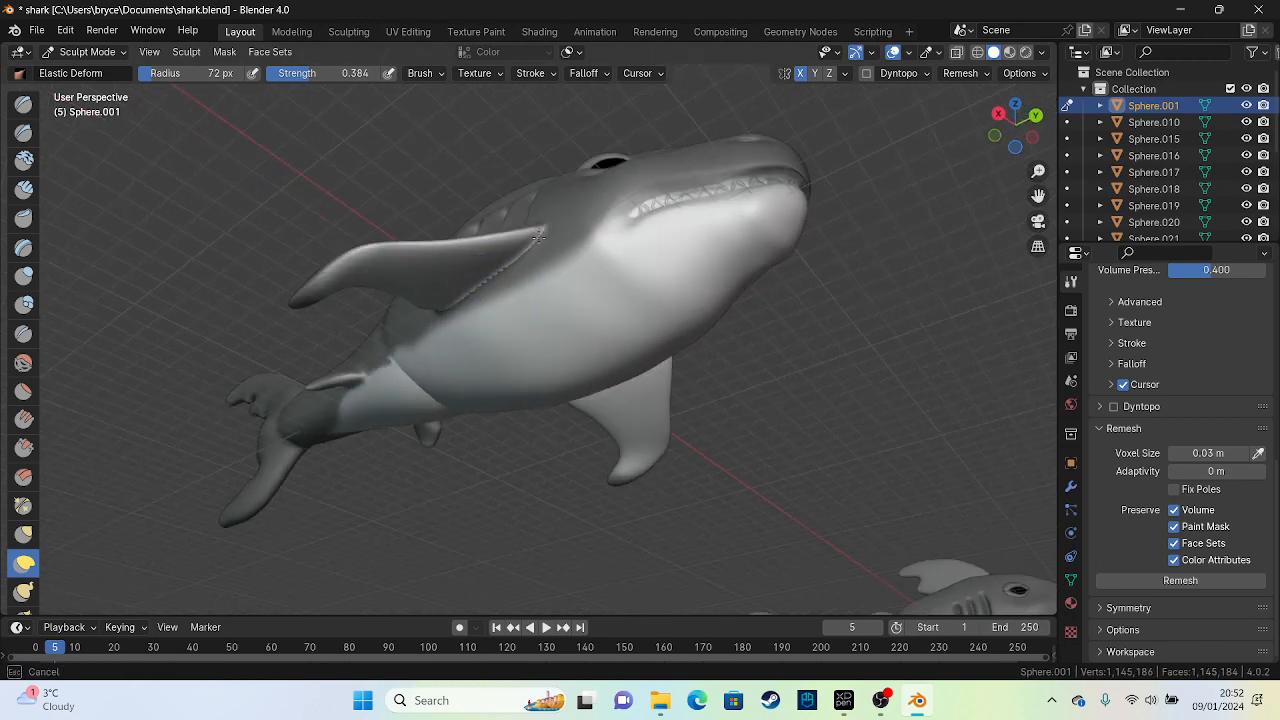
left_click_drag(441, 323, 440, 394)
left_click_drag(451, 390, 357, 420)
Smooth the upper body around the large dorsal fin's base and the back between the two dorsal fins
mouse_move(357, 420)
middle_mouse_down()
mouse_move(486, 286)
mouse_move(623, 406)
mouse_move(554, 391)
middle_mouse_up()
left_click_drag(554, 391, 533, 282, "shift")
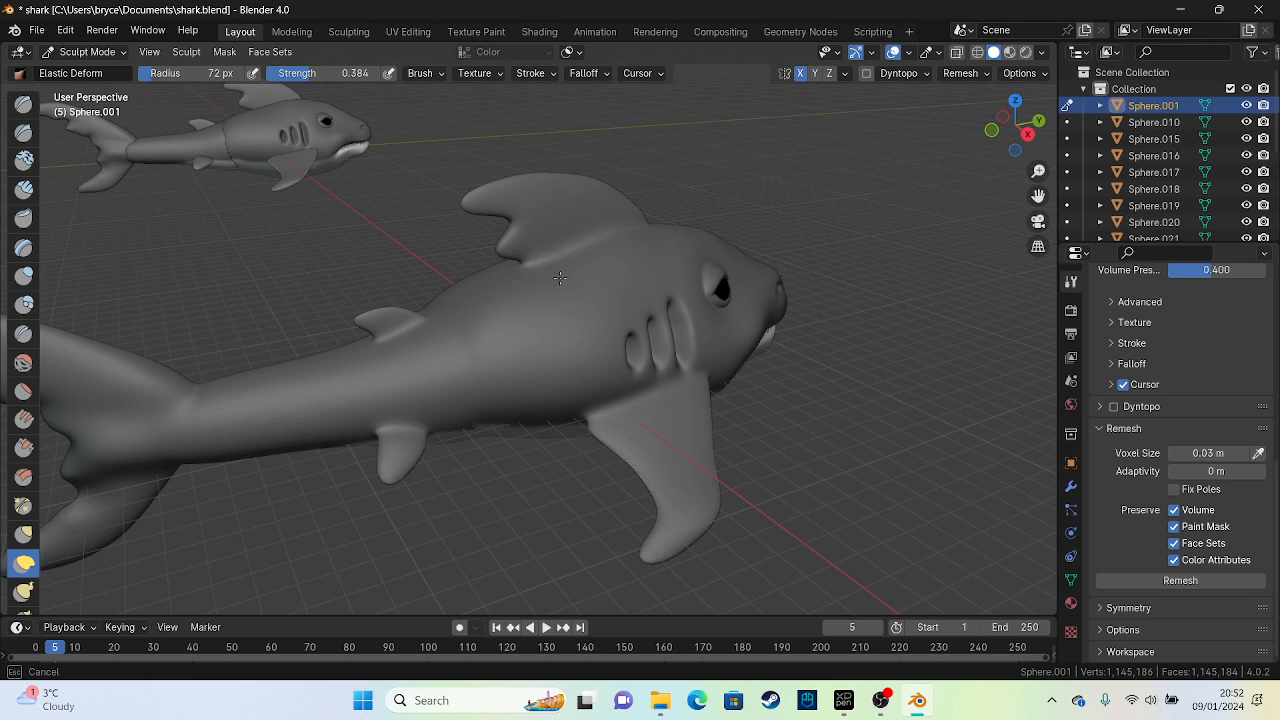
left_click_drag(533, 294, 512, 328, "shift")
left_click_drag(654, 408, 555, 408, "shift")
left_click_drag(437, 327, 449, 337)
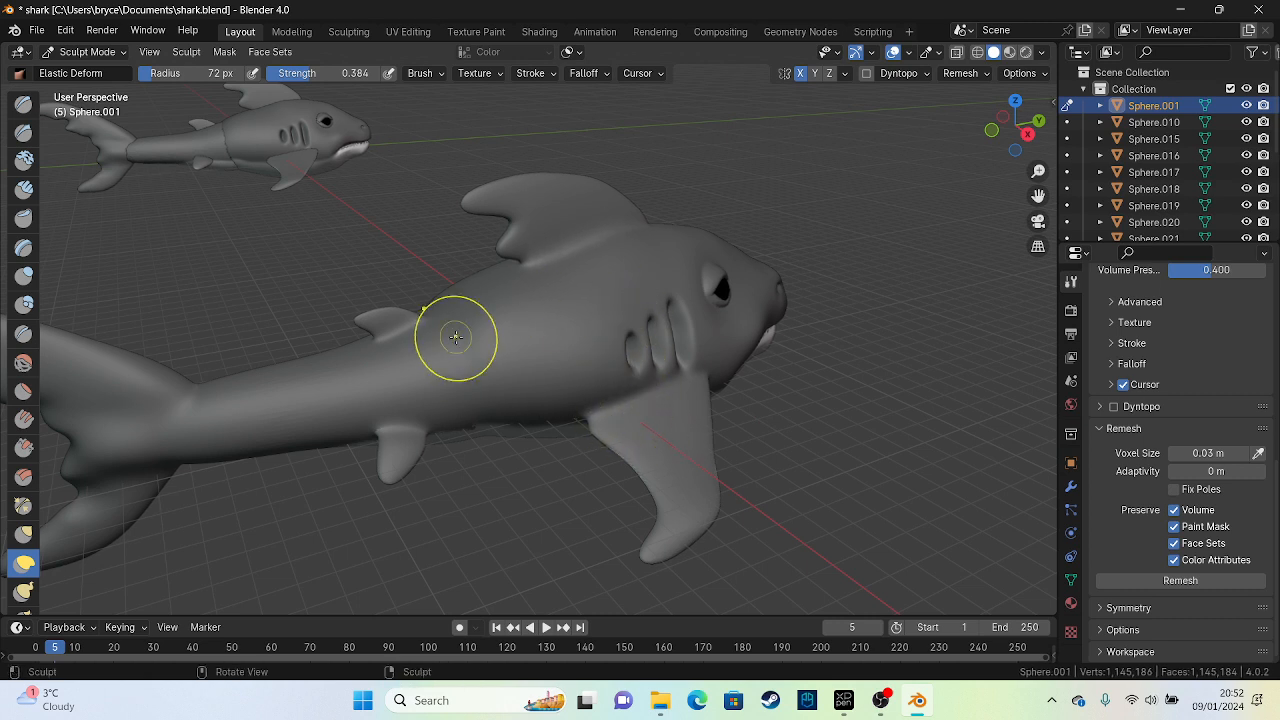
mouse_move(451, 334)
middle_mouse_down()
mouse_move(526, 341)
mouse_move(471, 309)
middle_mouse_up()
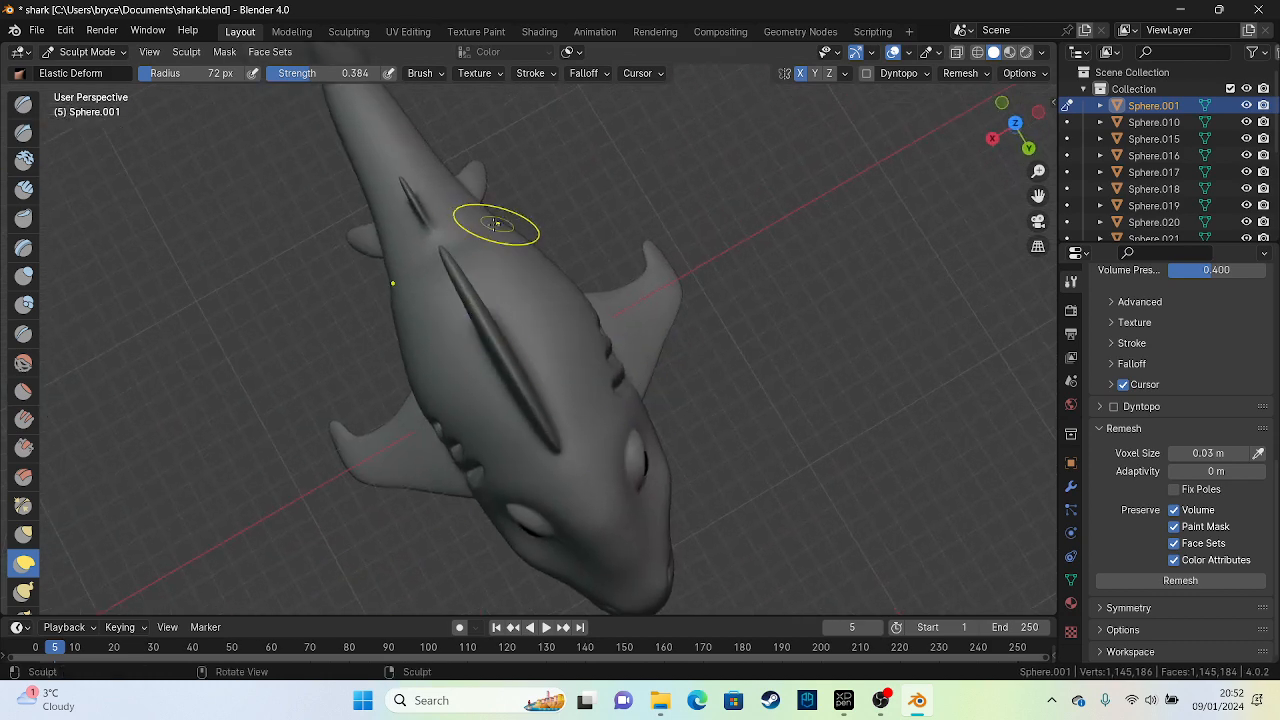
mouse_move(509, 223)
left_mouse_down()
mouse_move(380, 286)
mouse_move(408, 286)
mouse_move(393, 226)
mouse_move(406, 268)
mouse_move(401, 243)
mouse_move(434, 214)
mouse_move(520, 291)
left_mouse_up()
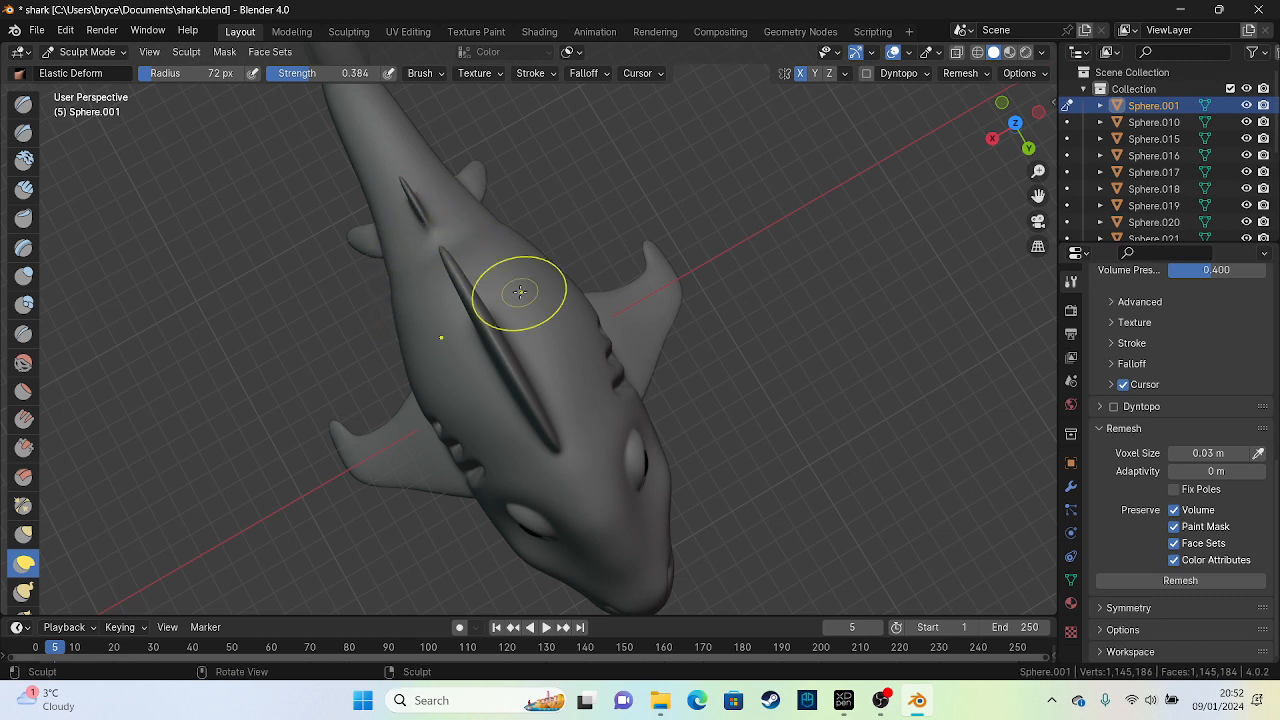
Smooth the torso-to-tail seam on the shark's left side, from the back down to the area near the pelvic fin
middle_click_drag(520, 291, 368, 246)
scroll(284, 293, "up", 3)
left_click_drag(640, 306, 679, 383)
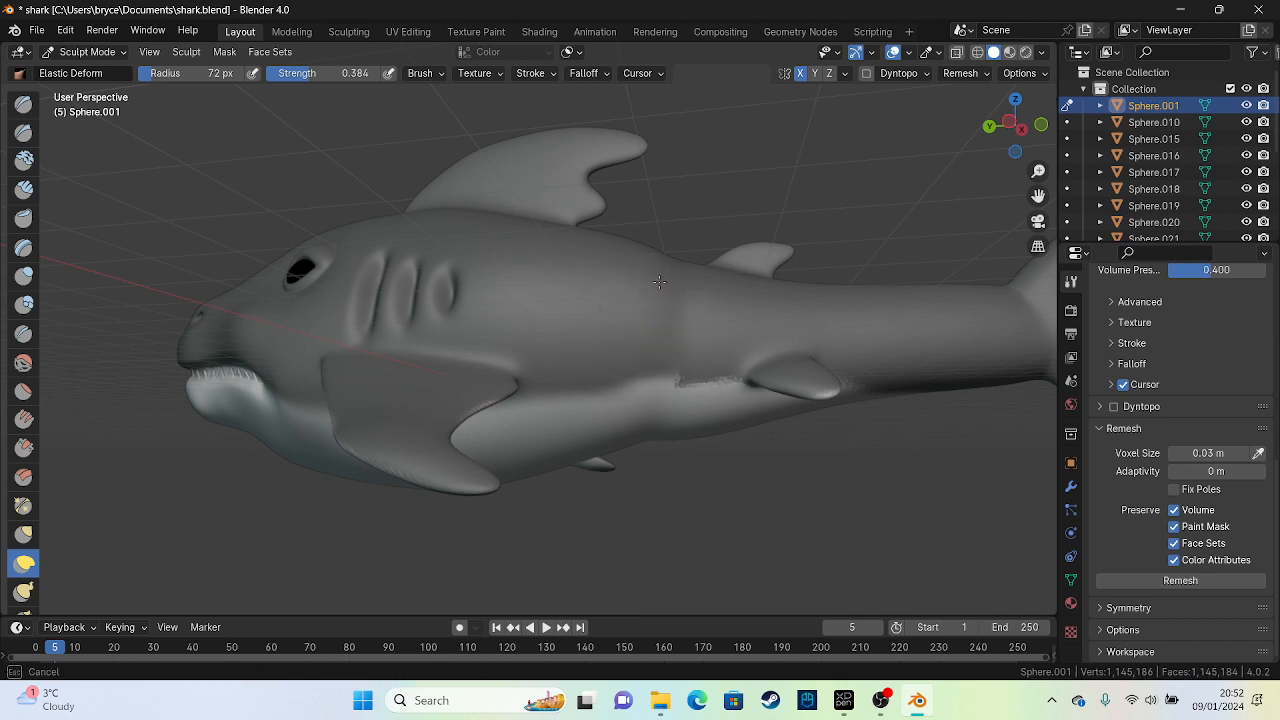
left_click_drag(687, 273, 708, 255)
left_click_drag(706, 366, 727, 357)
left_click_drag(657, 377, 664, 402)
left_click_drag(697, 274, 665, 275)
left_click_drag(510, 377, 513, 372)
Return the smoothed shark to Object Mode
scroll(514, 371, "down", 4)
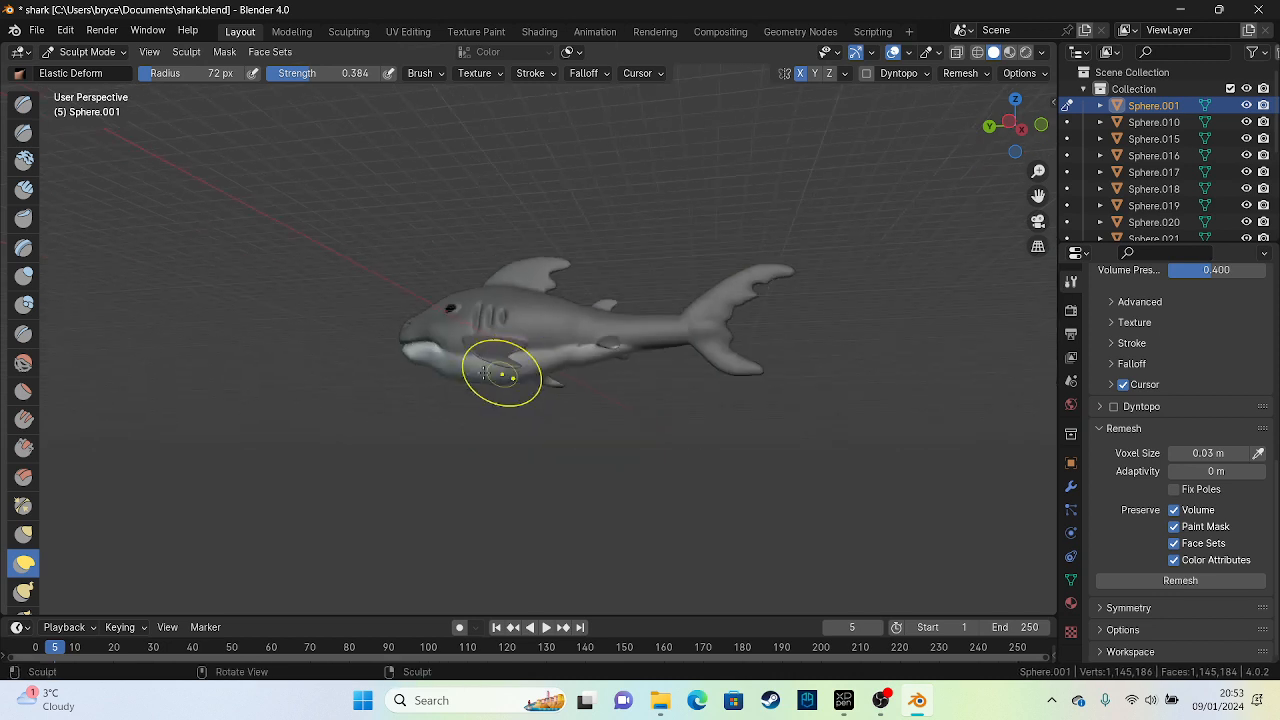
mouse_move(500, 371)
middle_mouse_down()
mouse_move(625, 347)
mouse_move(622, 358)
middle_mouse_up()
scroll(466, 320, "up", 3)
mouse_move(466, 320)
middle_mouse_down()
mouse_move(590, 325)
mouse_move(655, 345)
mouse_move(463, 376)
mouse_move(409, 371)
middle_mouse_up()
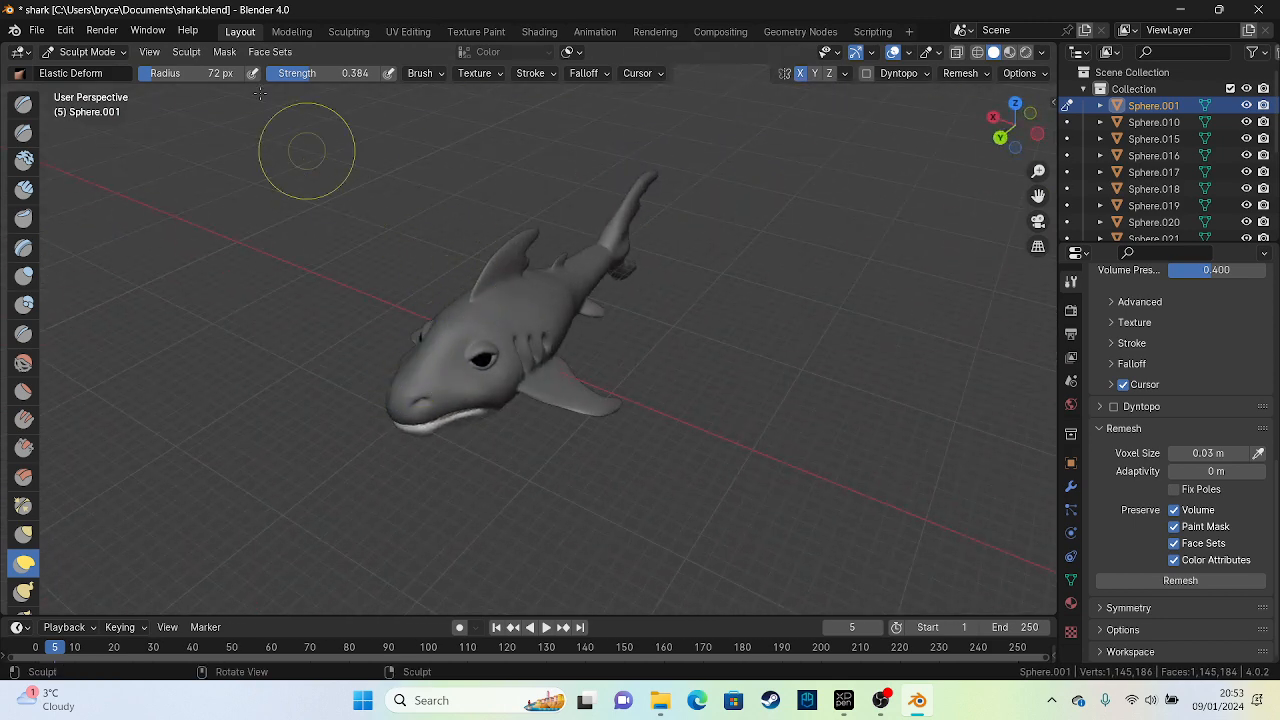
left_click(82, 52)
left_click(86, 70)
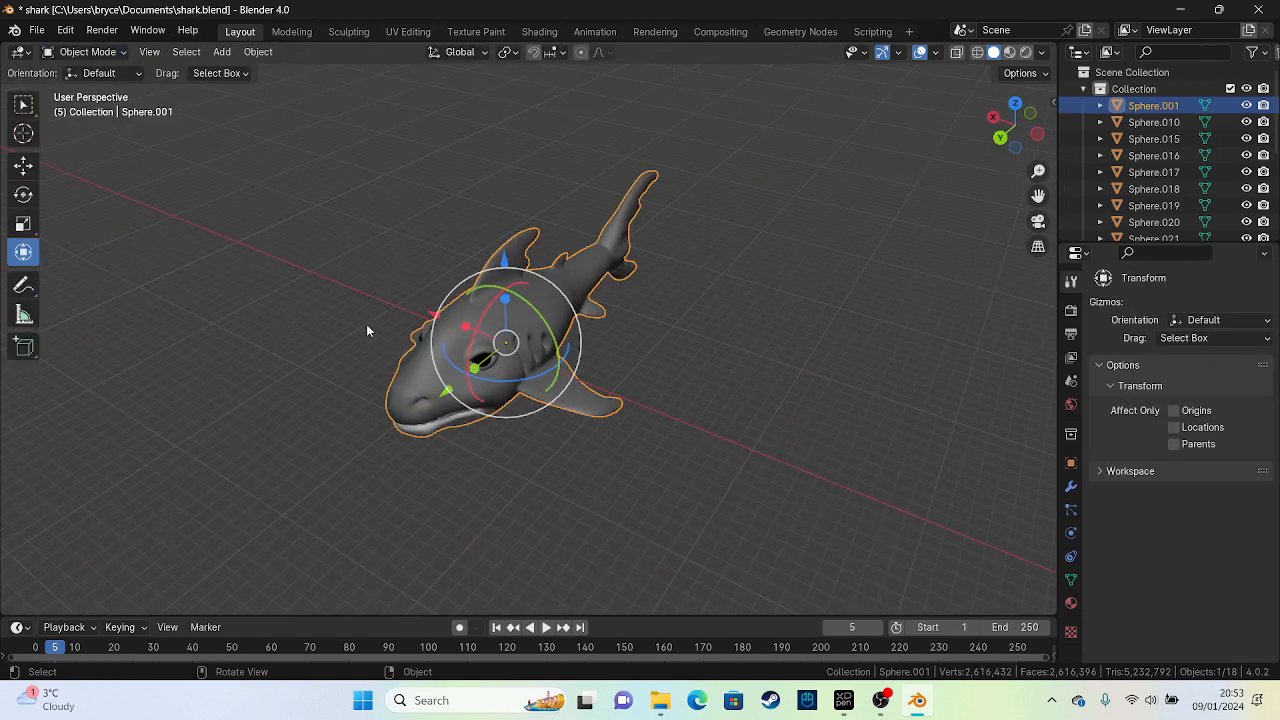
Copy the unjoined shark's 15 separate parts in top view and paste a duplicate set in place
scroll(558, 293, "down", 2)
middle_click_drag(494, 250, 446, 308, "shift")
left_click(582, 331)
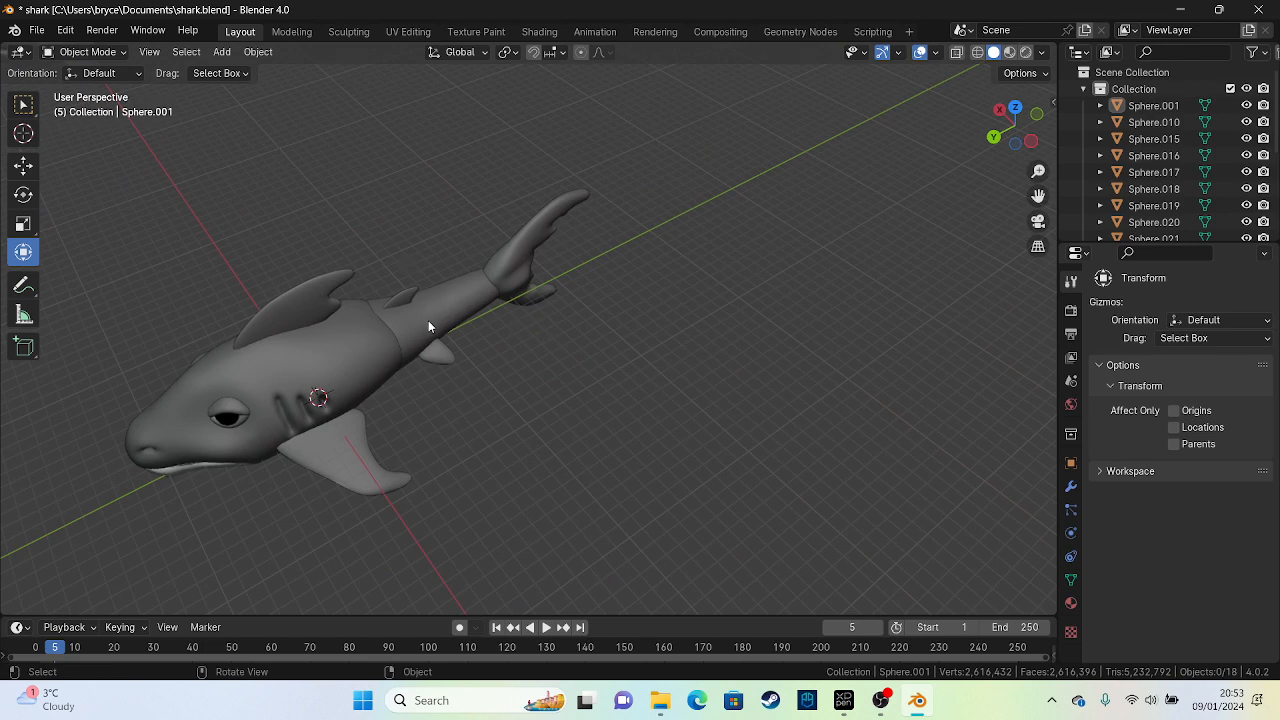
middle_click_drag(437, 337, 700, 236, "alt")
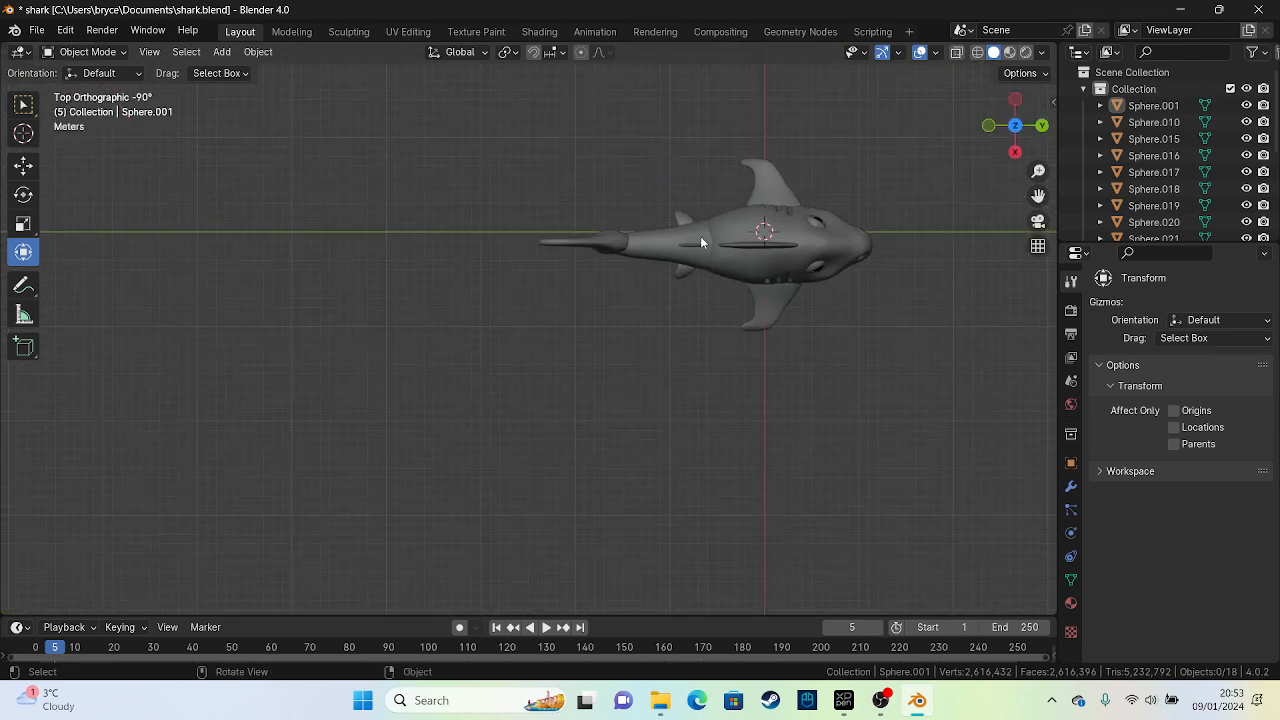
scroll(701, 241, "down", 5)
left_click_drag(353, 220, 576, 362)
key("ctrl+c")
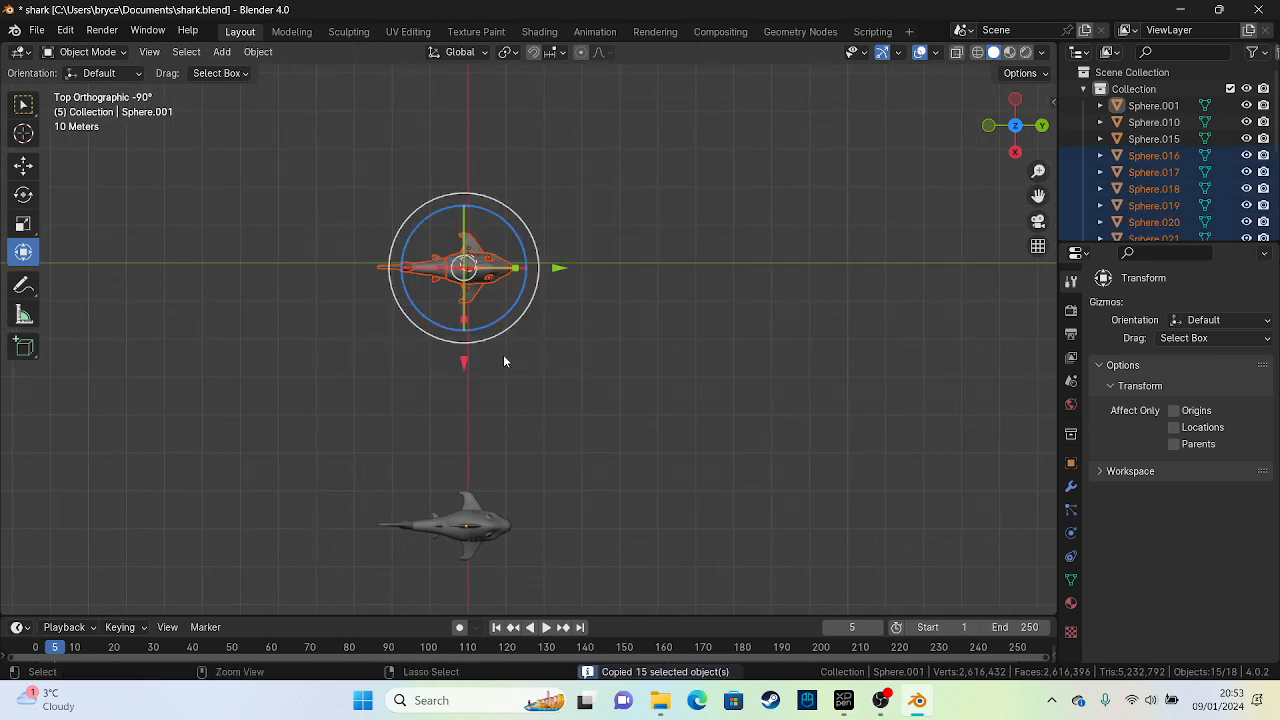
key("ctrl+v")
left_click(451, 377)
middle_click_drag(451, 377, 437, 294, "shift")
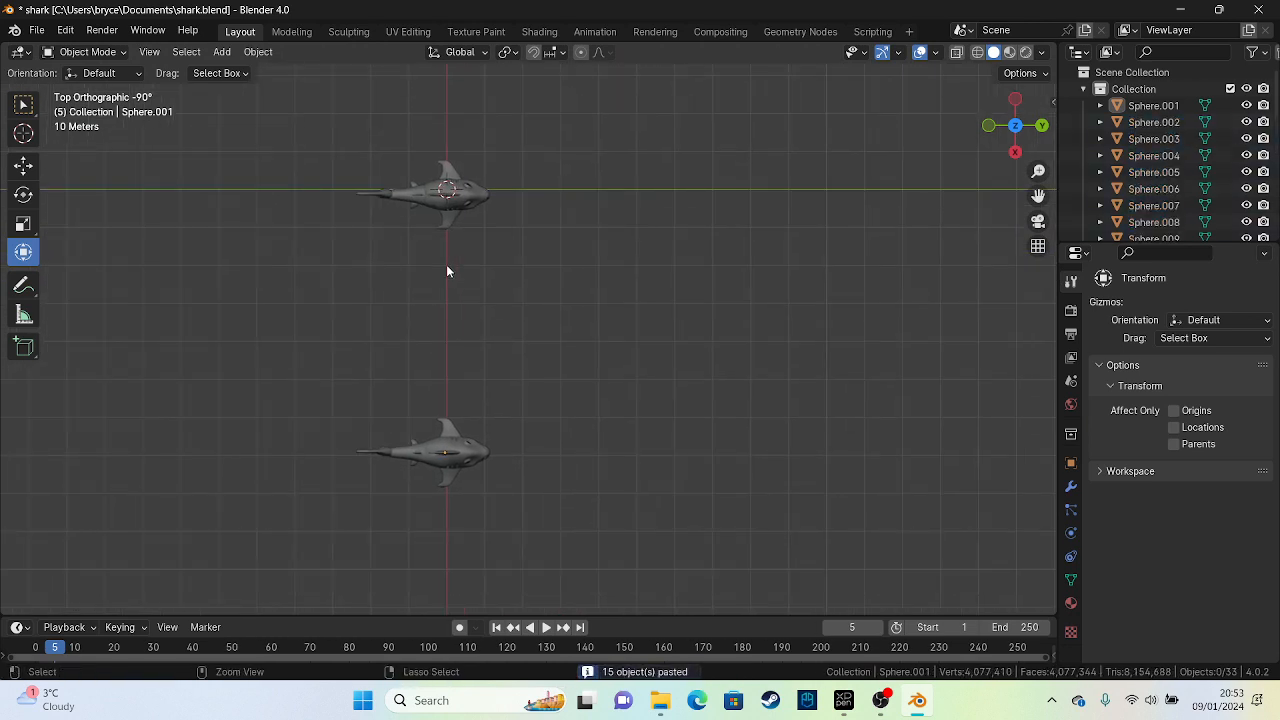
Reselect the pasted shark parts and move them along the X axis, clear of the original
key("ctrl+z")
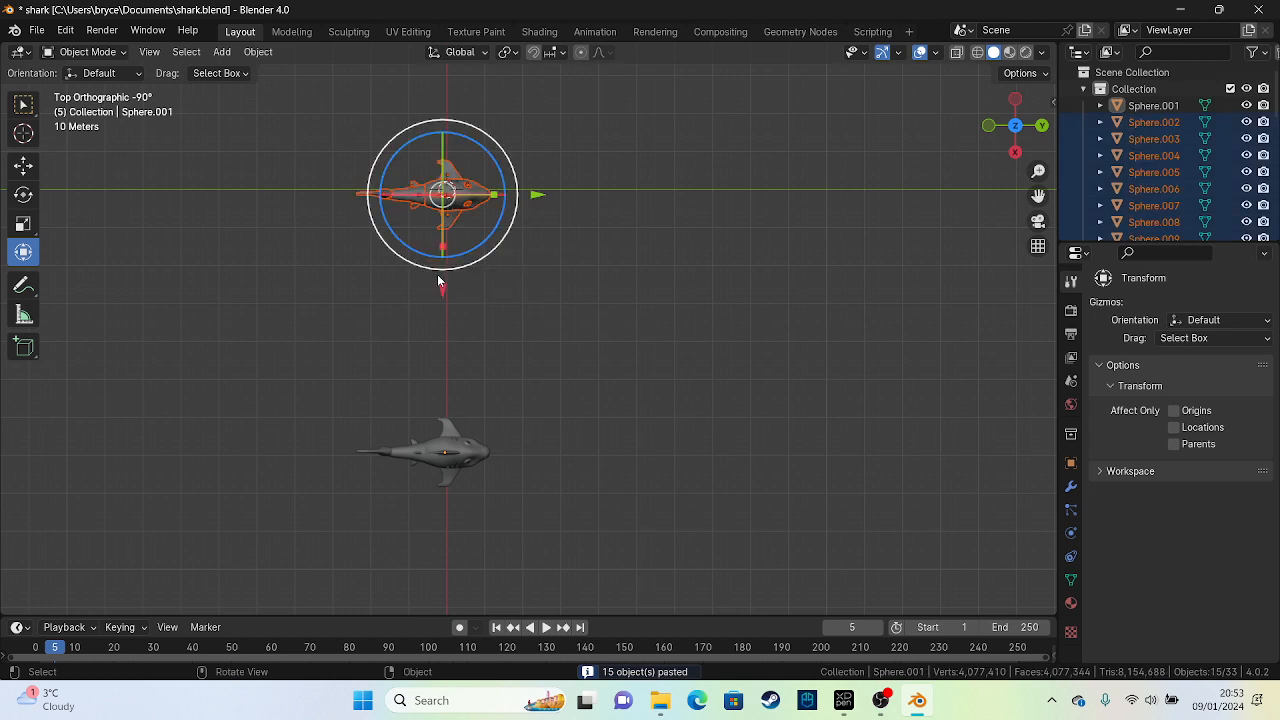
left_click_drag(443, 287, 458, 55)
left_click(480, 122)
Bend the unjoined shark's tail section with its small fins toward its left side, rotating the tail fin further the same way
scroll(478, 122, "up", 3)
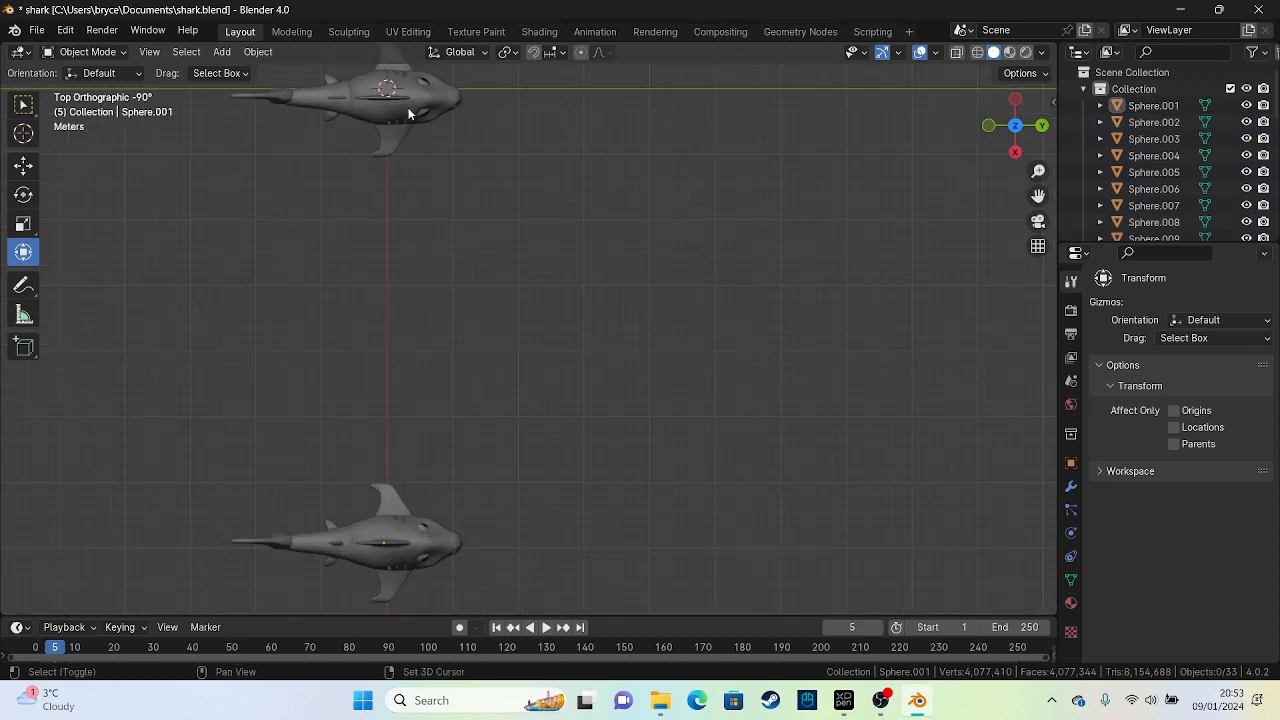
middle_click_drag(408, 110, 464, 261, "shift")
scroll(271, 91, "up", 3)
middle_click_drag(314, 132, 425, 306, "shift")
scroll(425, 307, "up", 2)
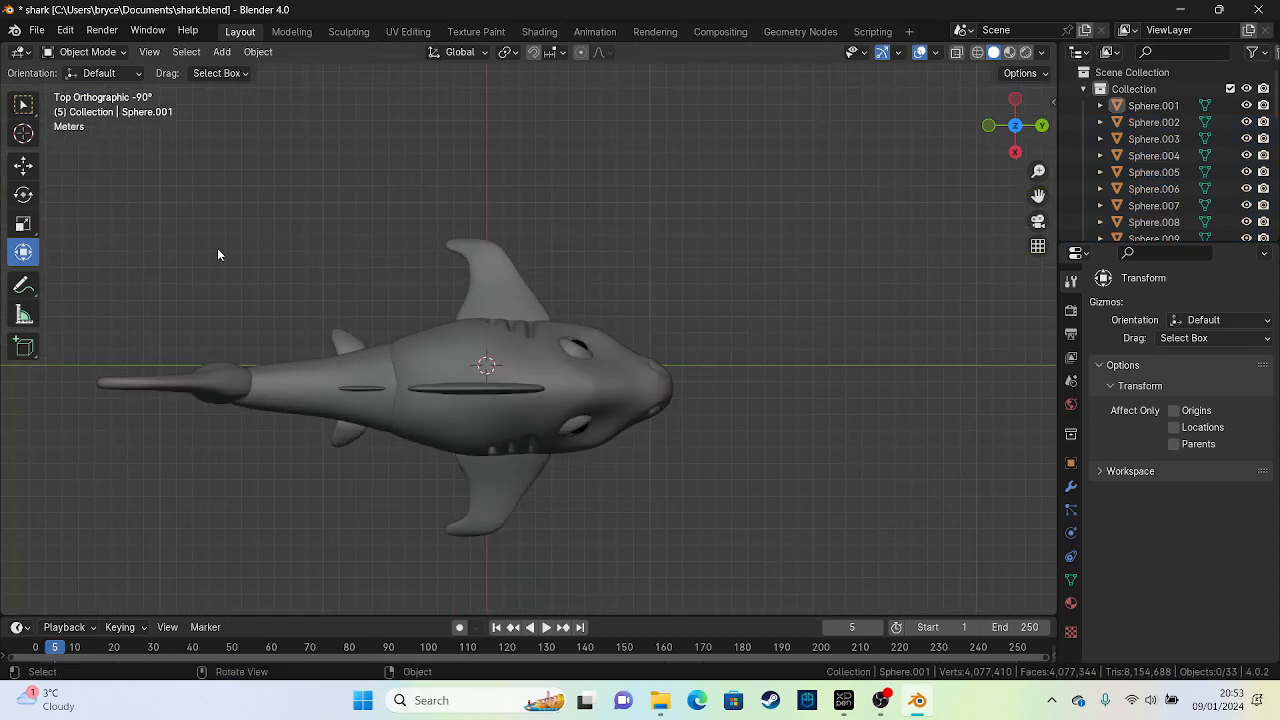
left_click_drag(76, 262, 378, 518)
left_click(438, 351, "shift")
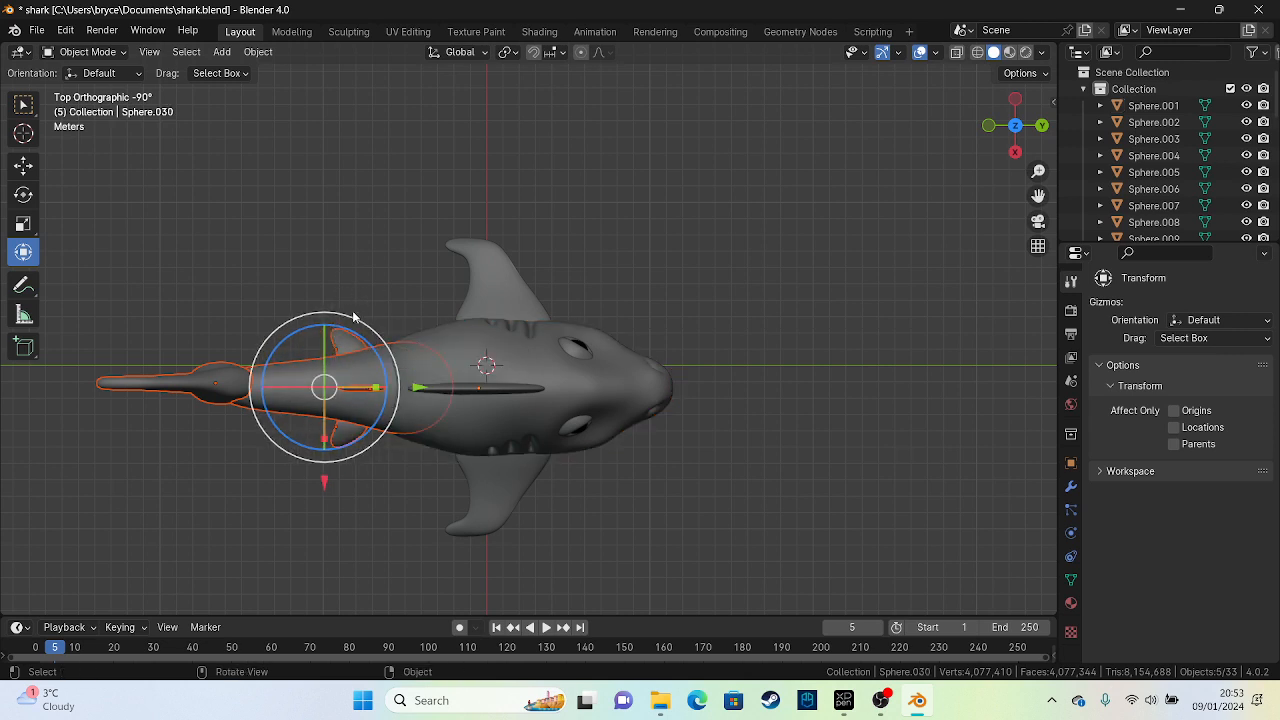
left_click_drag(348, 336, 386, 342)
left_click_drag(326, 386, 314, 351)
left_click_drag(86, 244, 186, 304)
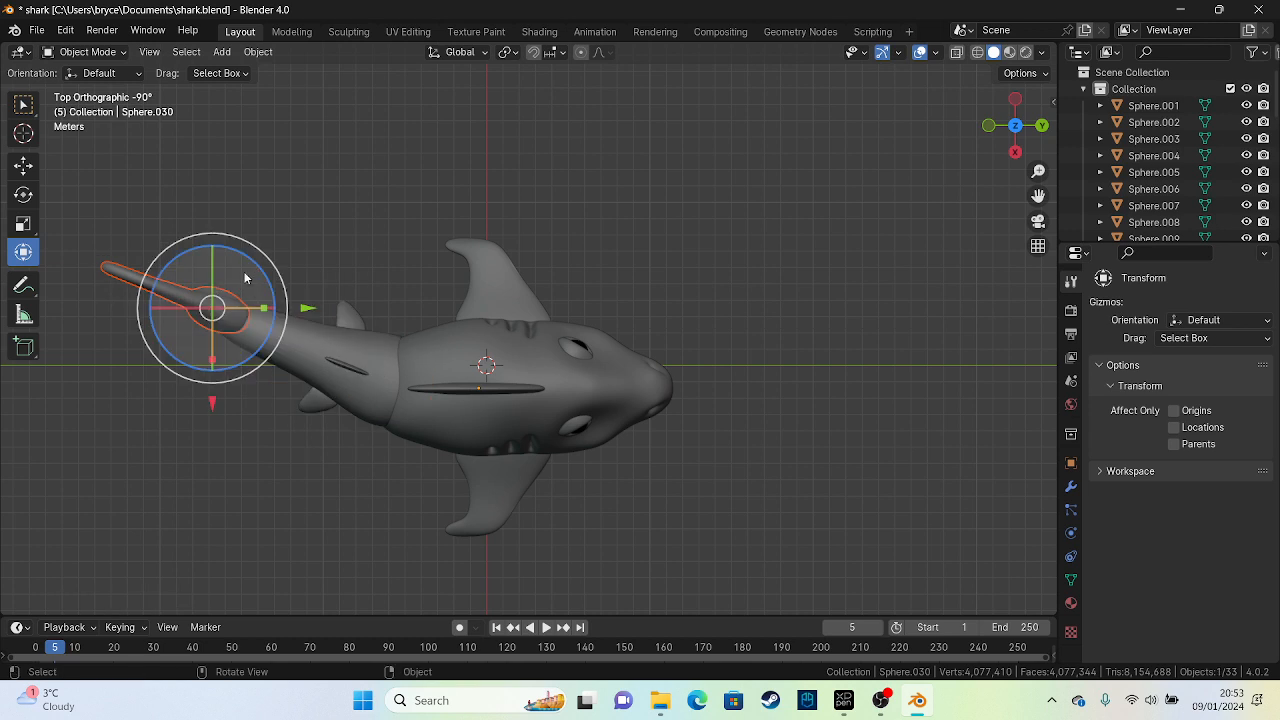
left_click_drag(256, 272, 214, 292)
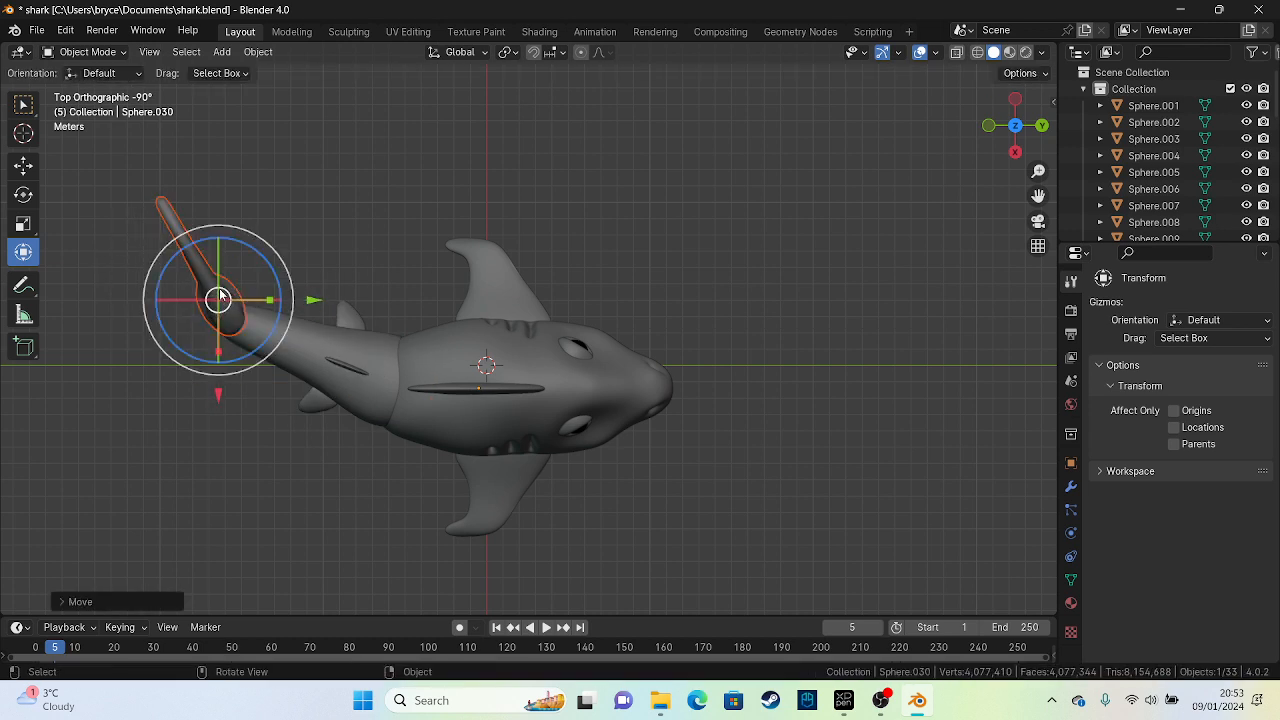
Rotate the left pectoral fin slightly back toward the tail and shift it inward along X into the body
left_click(500, 293)
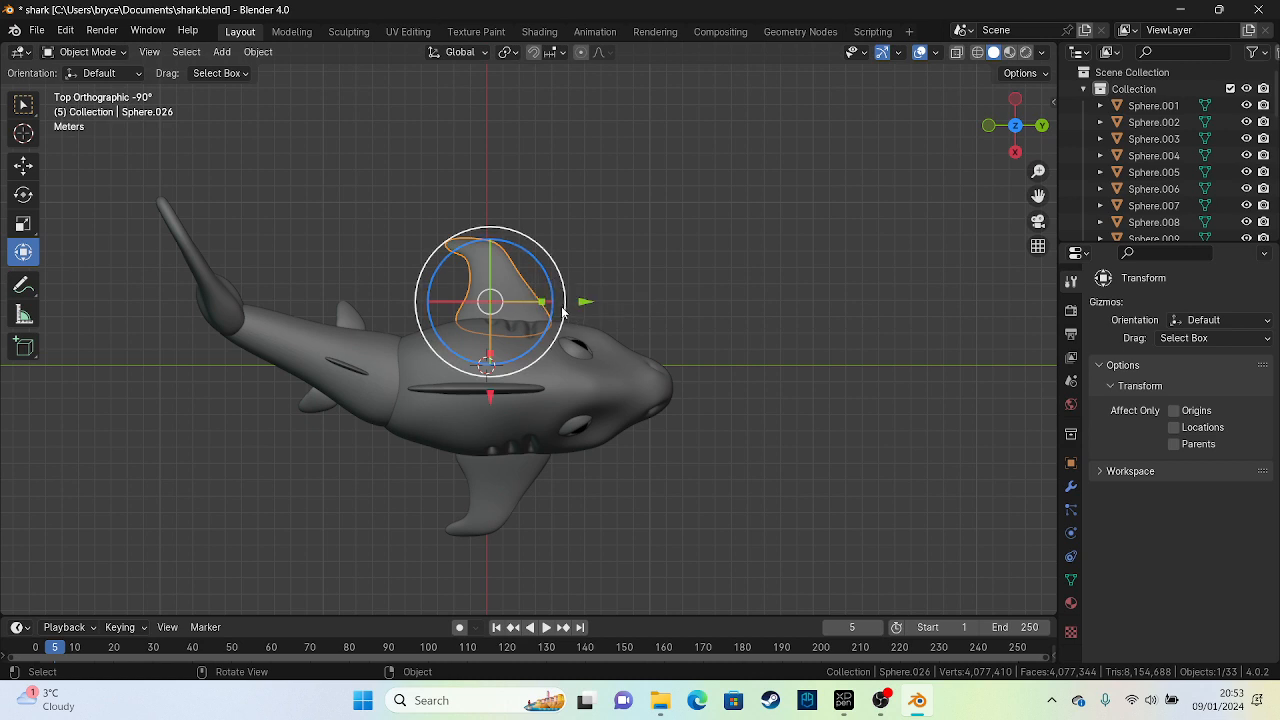
left_click_drag(550, 280, 533, 263)
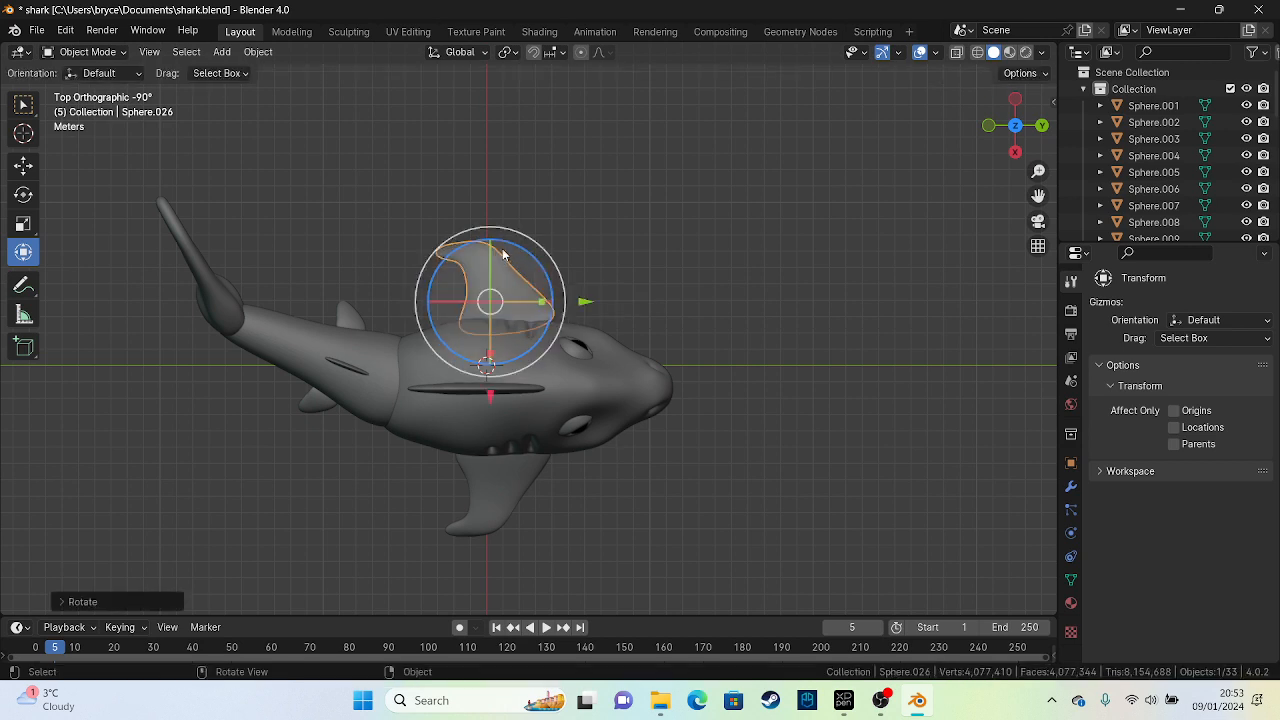
left_click_drag(490, 398, 490, 407)
Rotate the right pectoral fin slightly to suit the bent pose, keeping the viewport in Solid shading
left_click(511, 488)
left_click_drag(530, 524, 520, 509)
key("z")
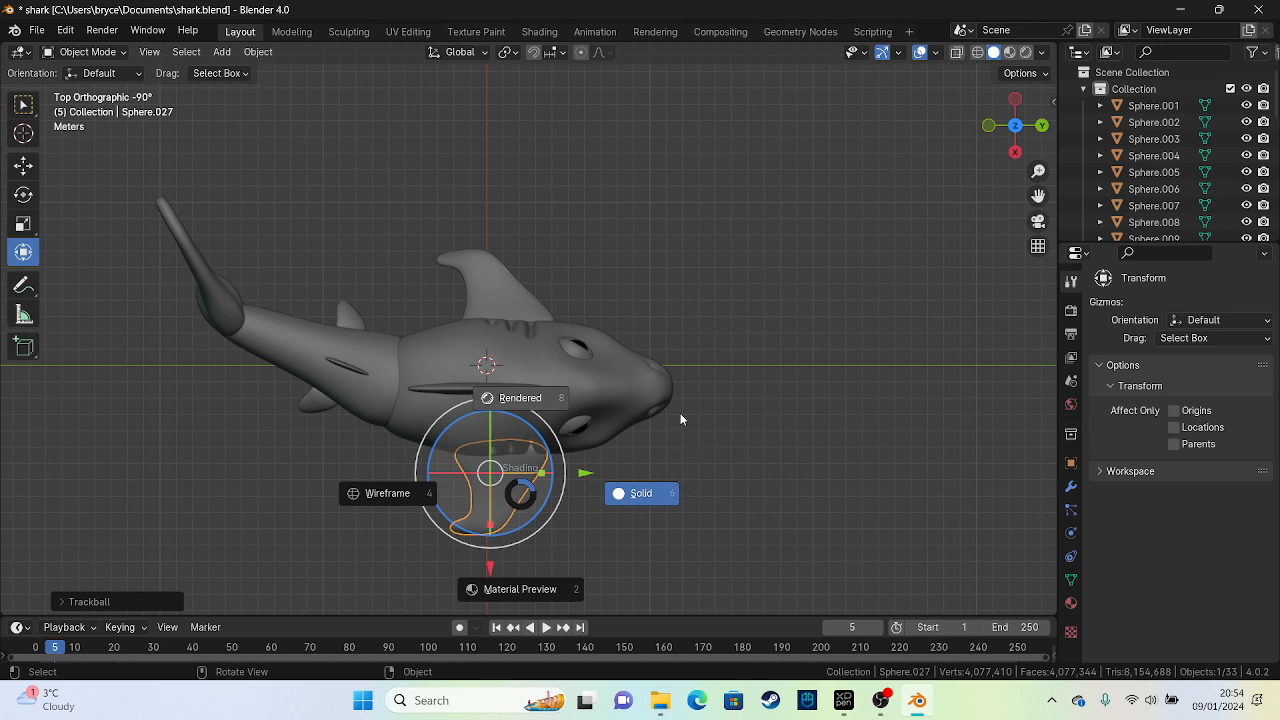
key("8")
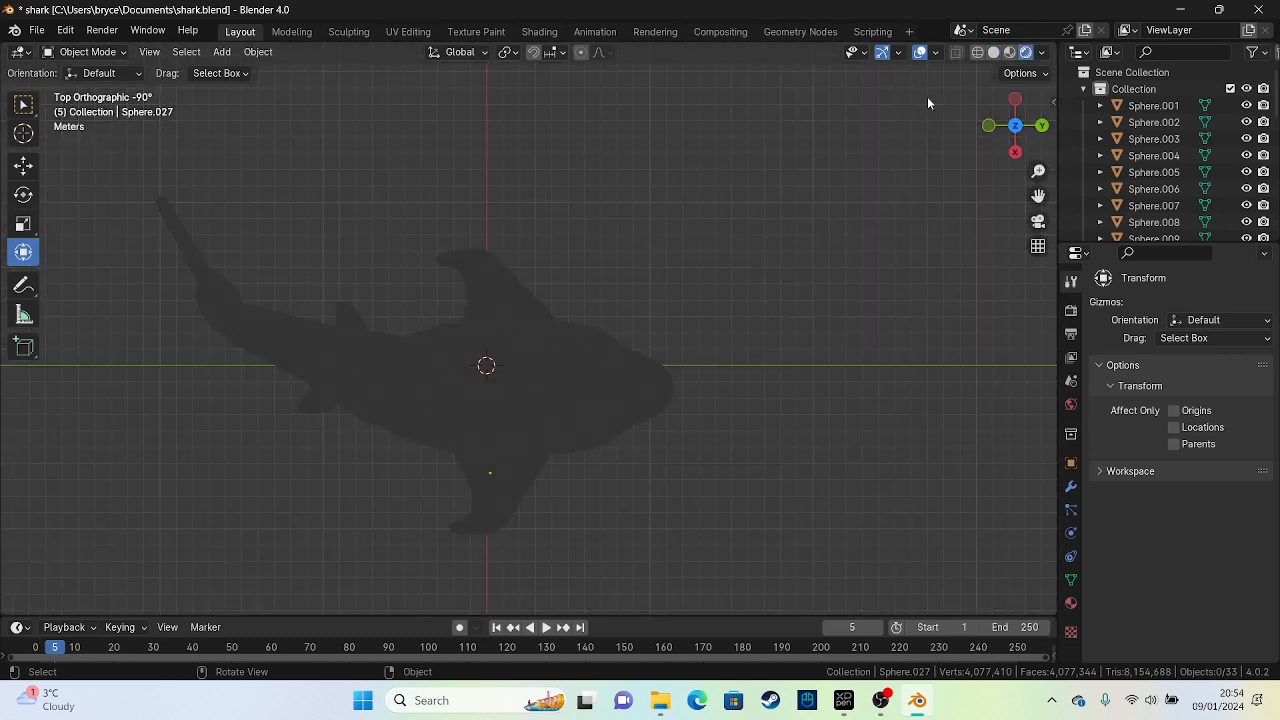
left_click(993, 54)
left_click(508, 492)
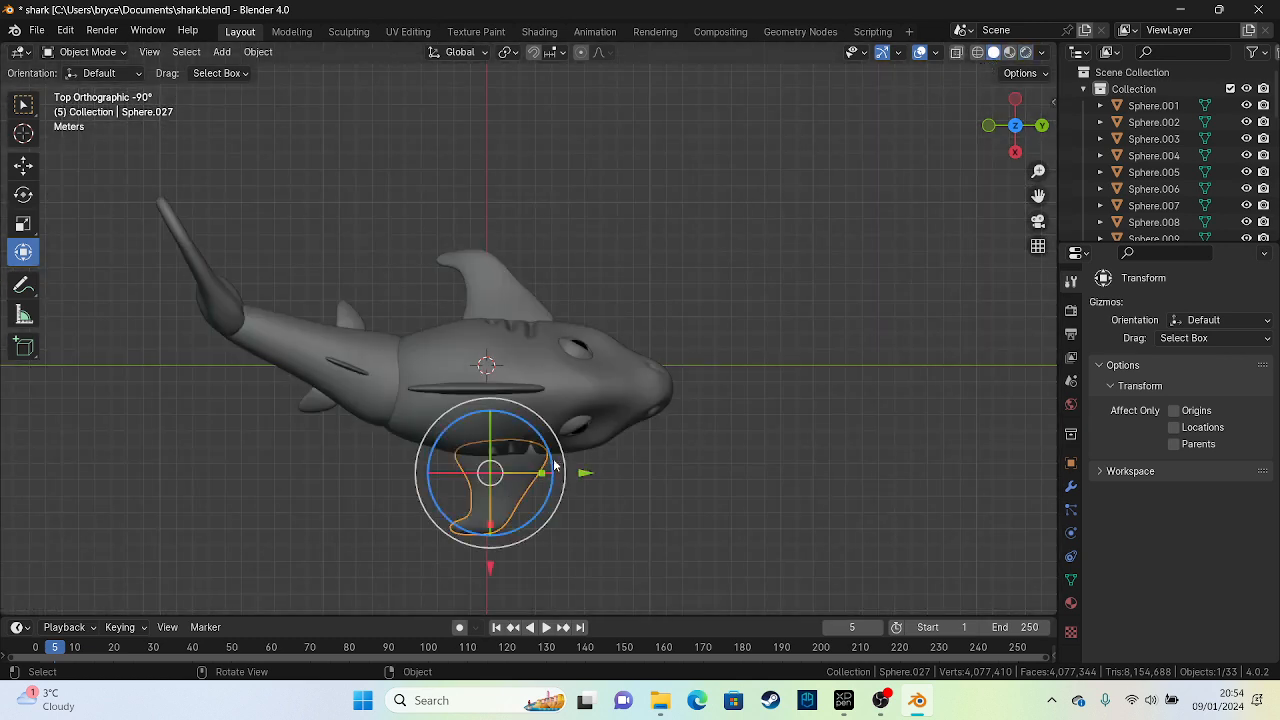
left_click_drag(550, 457, 547, 465)
Rotate the large dorsal fin slightly about the vertical axis to follow the body's bend
left_click(545, 388)
left_click_drag(549, 367, 545, 358)
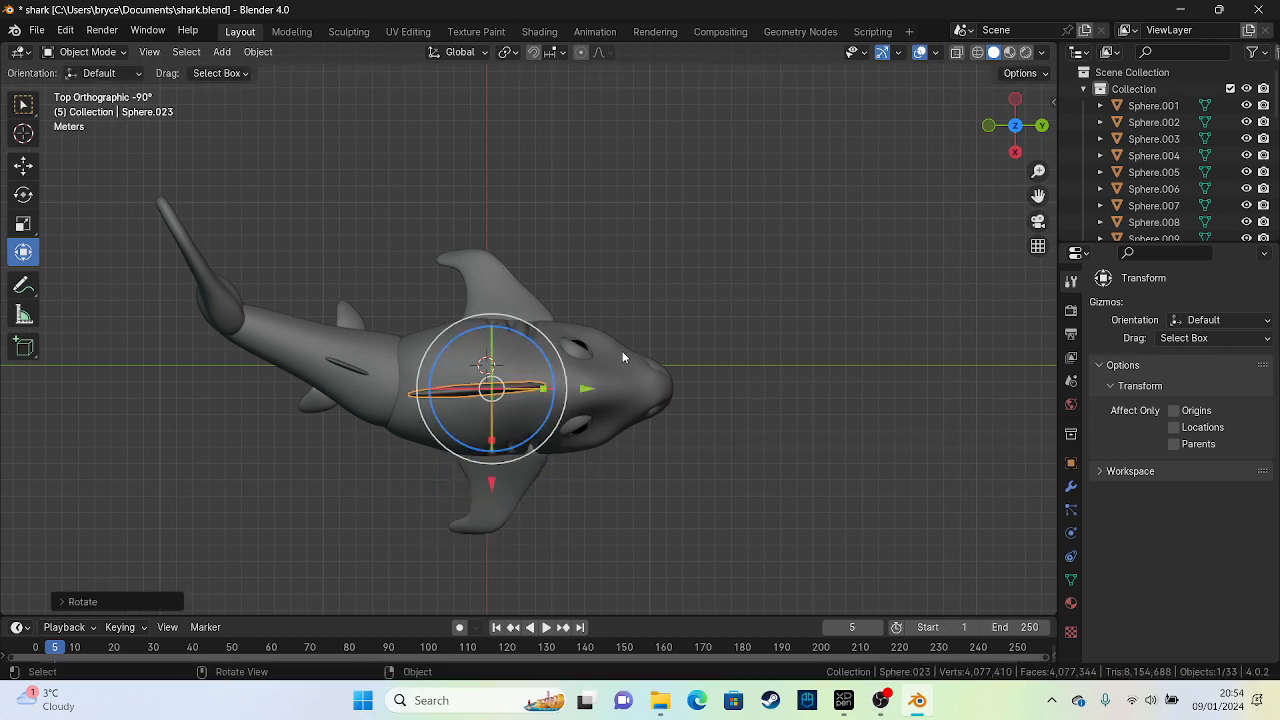
left_click(595, 340)
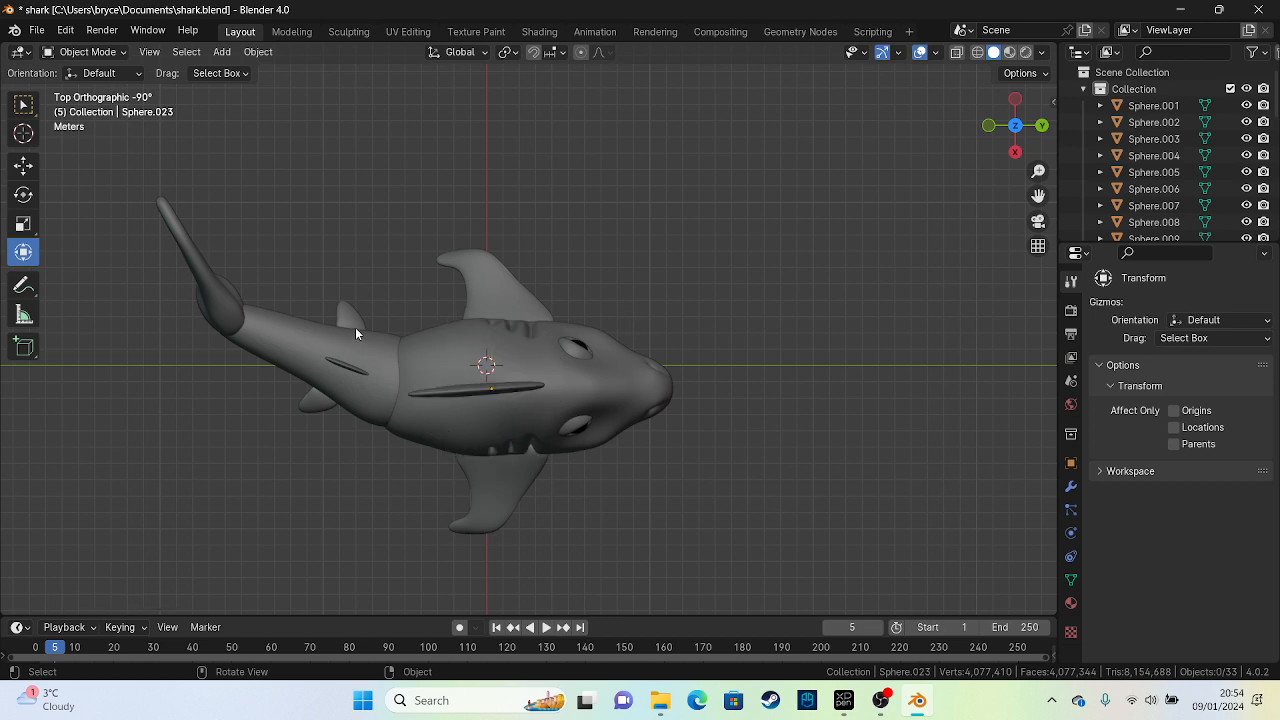
Reshape both sides of the bent tail section with Elastic Deform, X mirroring off, and return to Object Mode
middle_click_drag(359, 332, 508, 265)
scroll(470, 370, "up", 3)
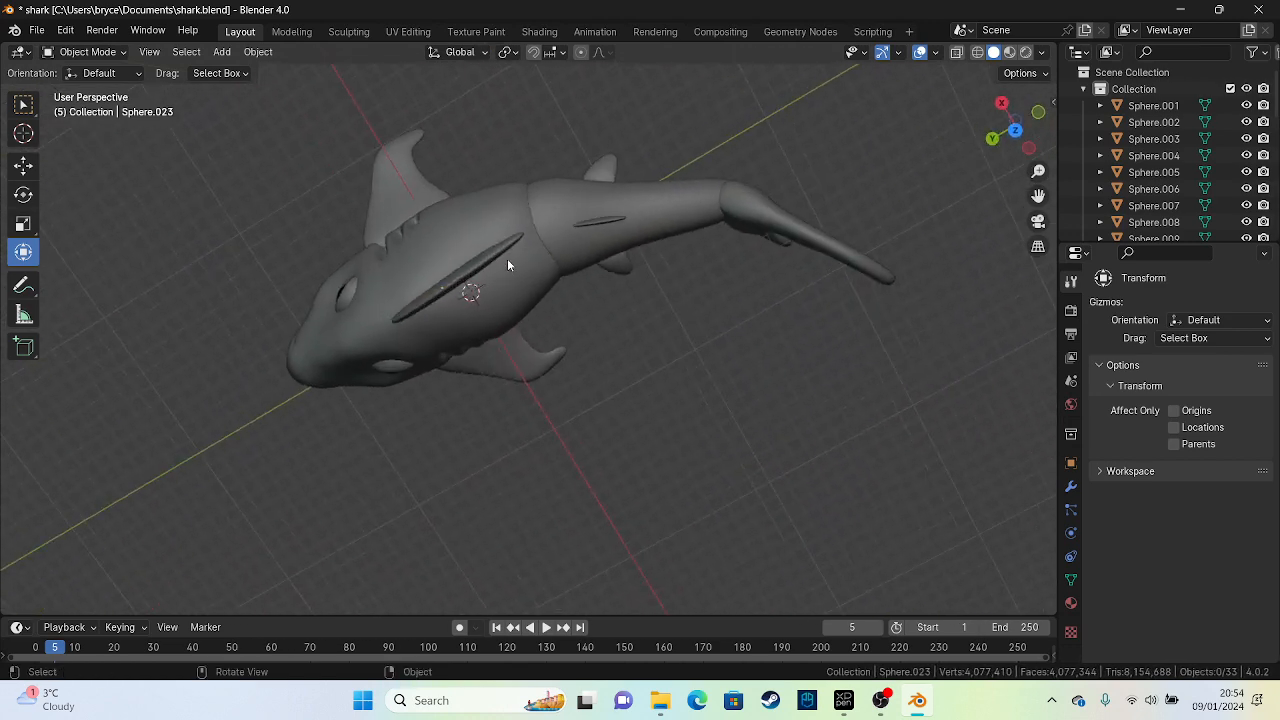
left_click(499, 249)
left_click(88, 52)
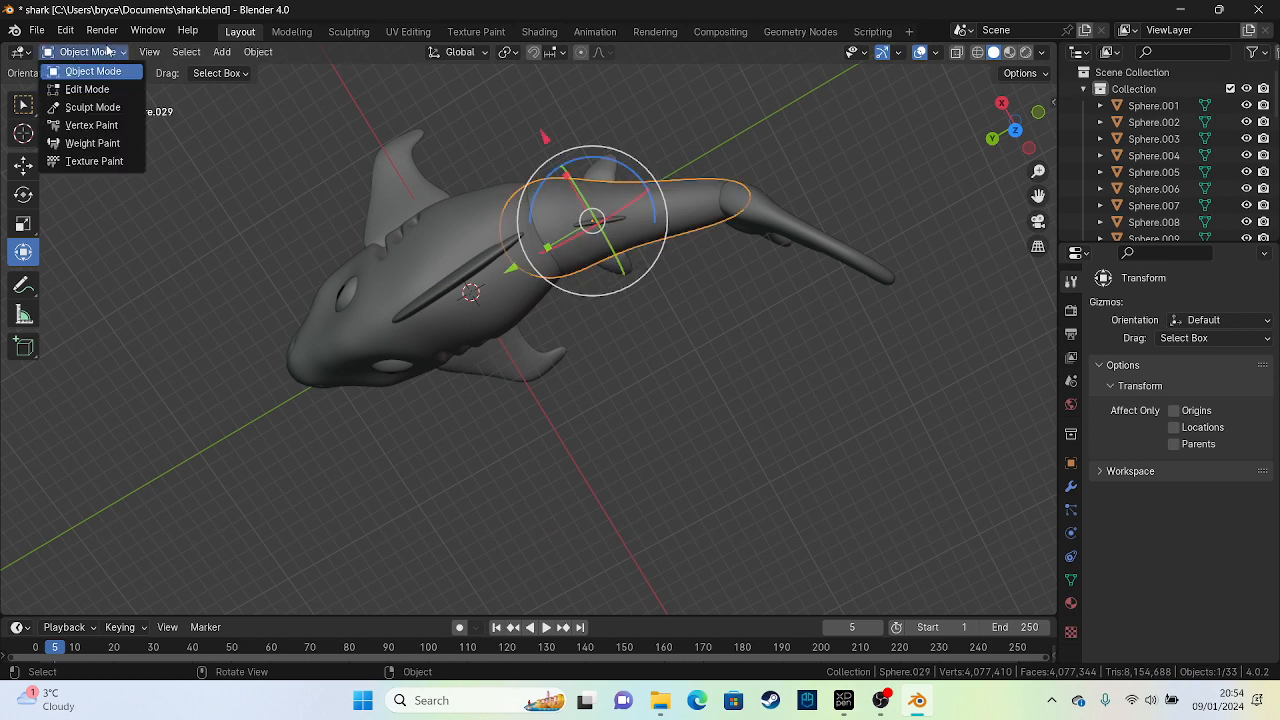
left_click(93, 107)
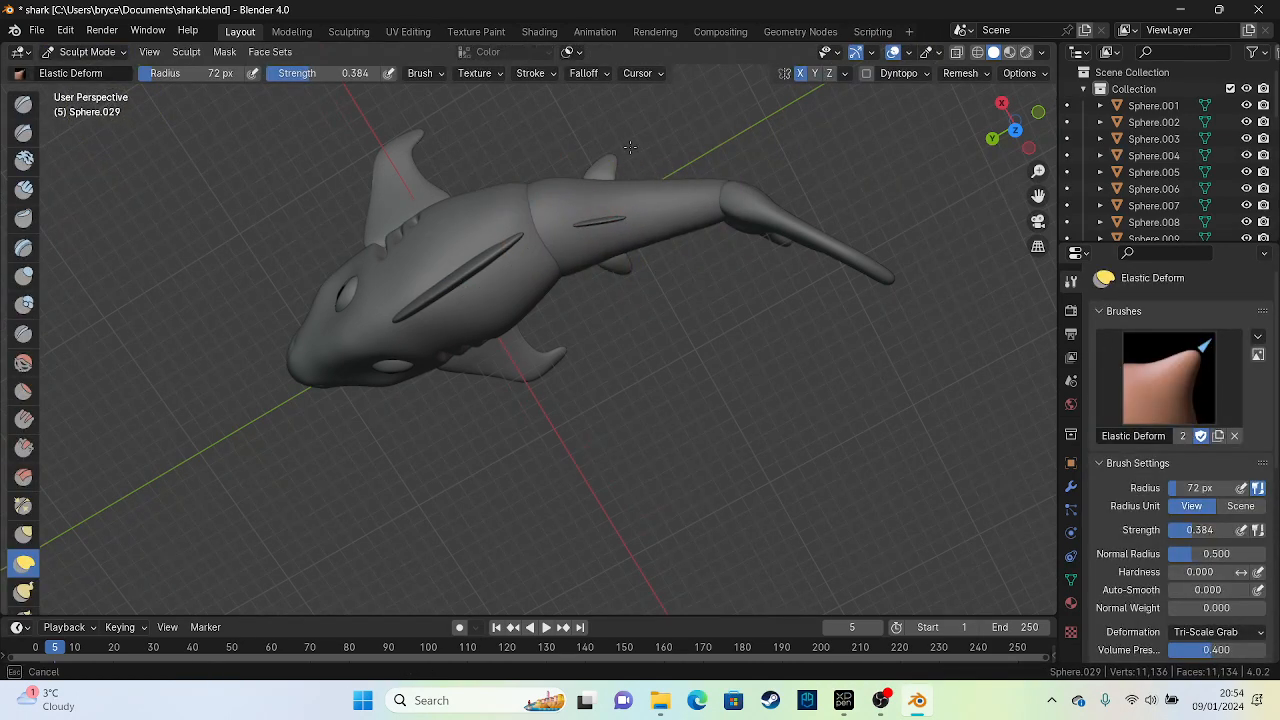
left_click(800, 73)
left_click_drag(634, 177, 636, 152)
mouse_move(646, 244)
left_mouse_down()
mouse_move(635, 212)
mouse_move(612, 238)
mouse_move(598, 212)
left_mouse_up()
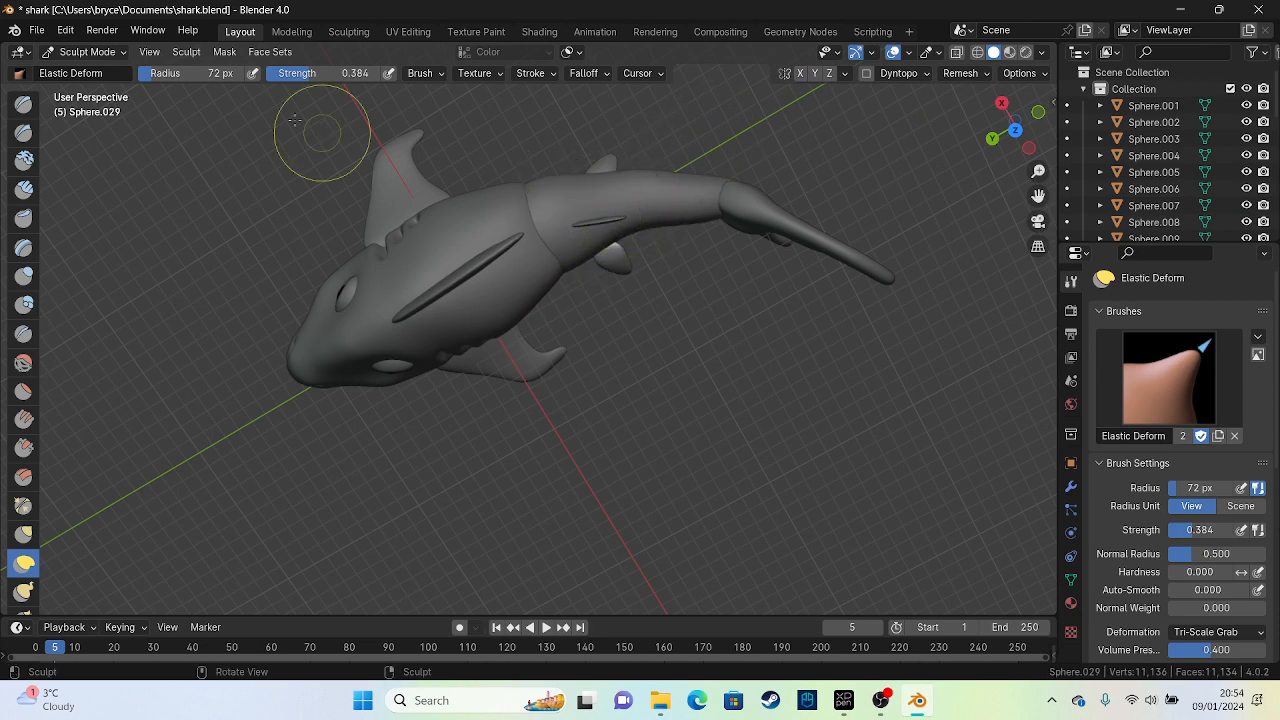
left_click(88, 51)
left_click(80, 69)
Pull the rear of the main body to follow the bent tail with Elastic Deform, X mirroring off, and return to Object Mode
left_click(463, 218)
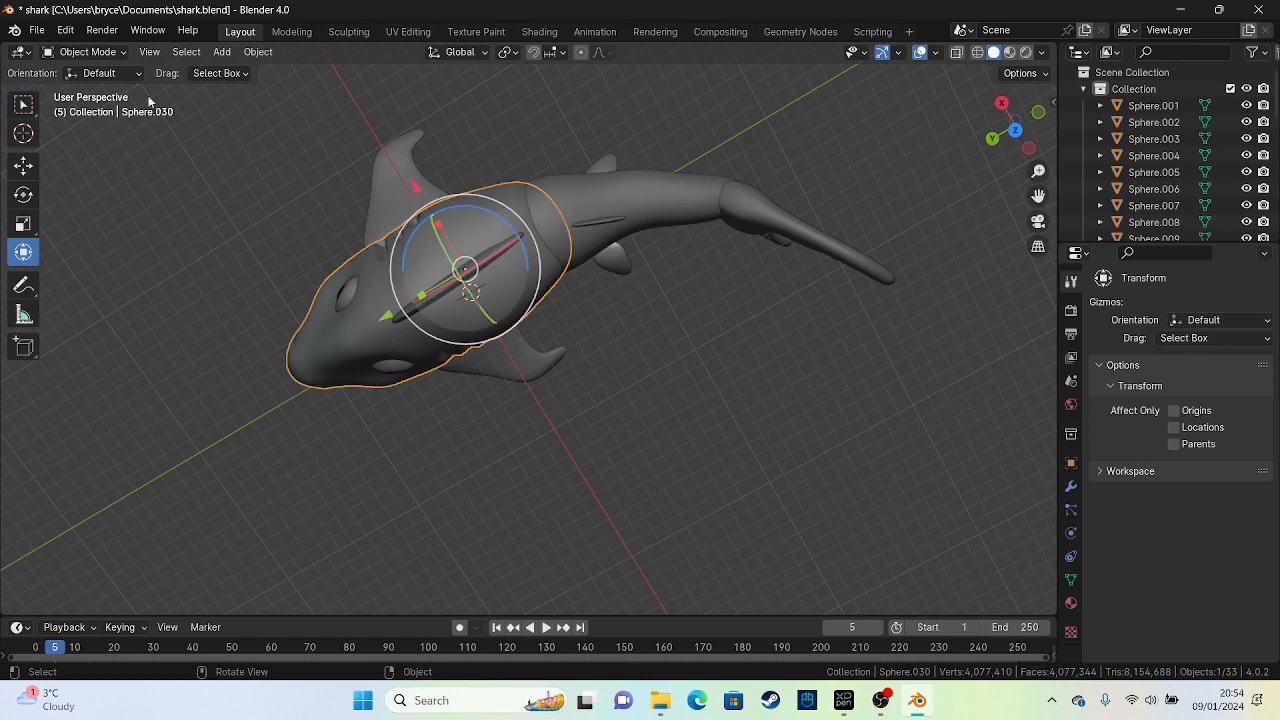
left_click(88, 51)
left_click(120, 108)
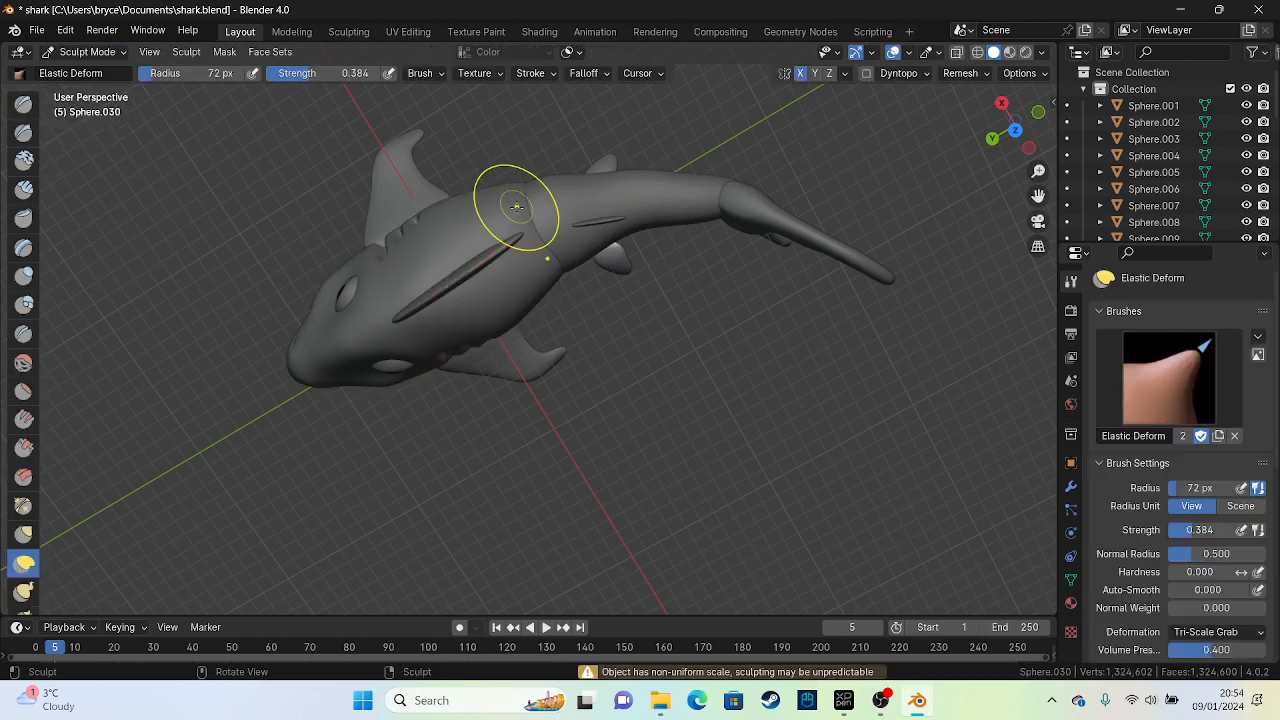
left_click(800, 73)
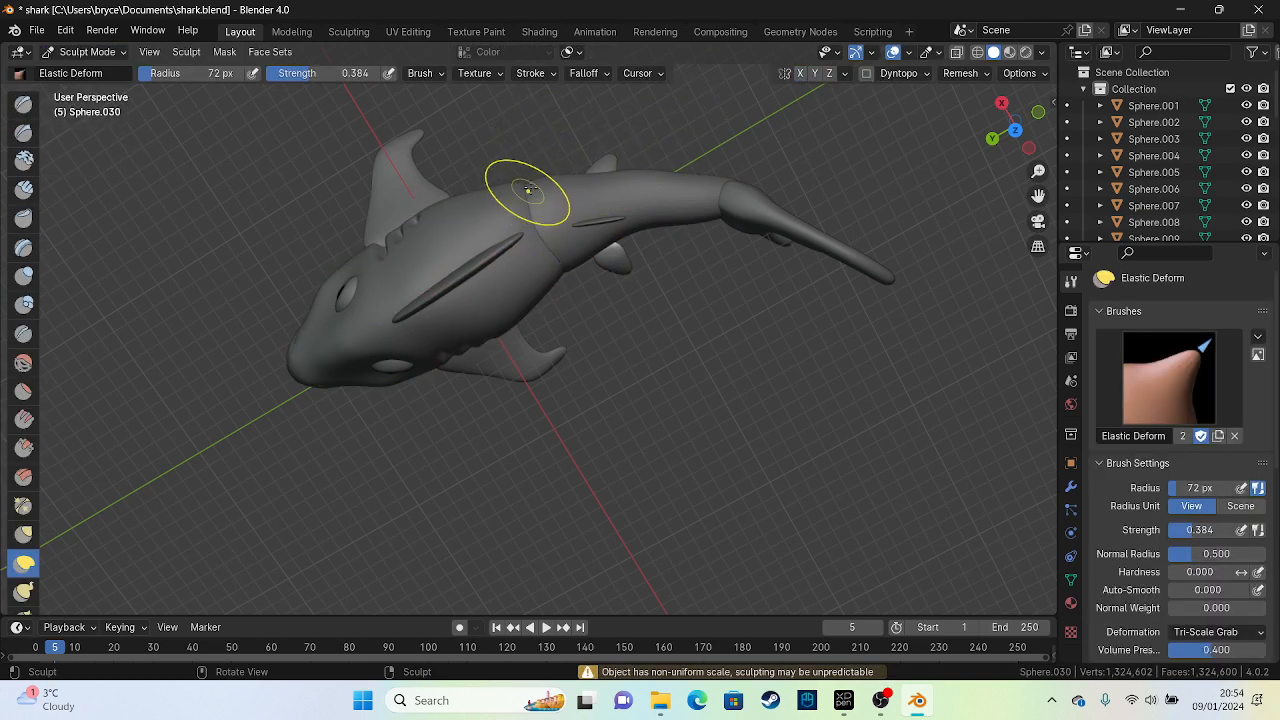
mouse_move(528, 194)
left_mouse_down()
mouse_move(504, 156)
mouse_move(564, 166)
left_mouse_up()
left_click_drag(477, 193, 540, 175)
left_click_drag(525, 178, 526, 184)
left_click_drag(557, 279, 541, 256)
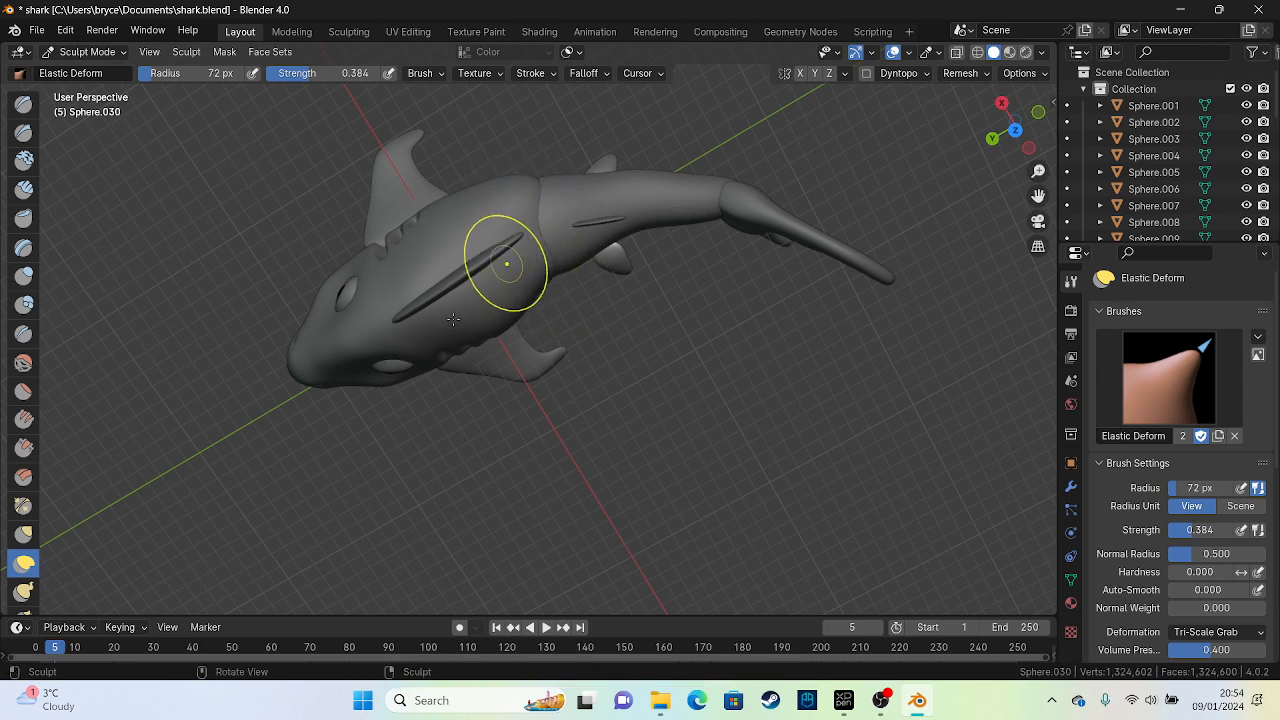
mouse_move(503, 263)
middle_mouse_down()
mouse_move(540, 250)
mouse_move(500, 323)
mouse_move(766, 177)
mouse_move(830, 340)
mouse_move(862, 276)
mouse_move(790, 370)
mouse_move(743, 400)
mouse_move(694, 349)
middle_mouse_up()
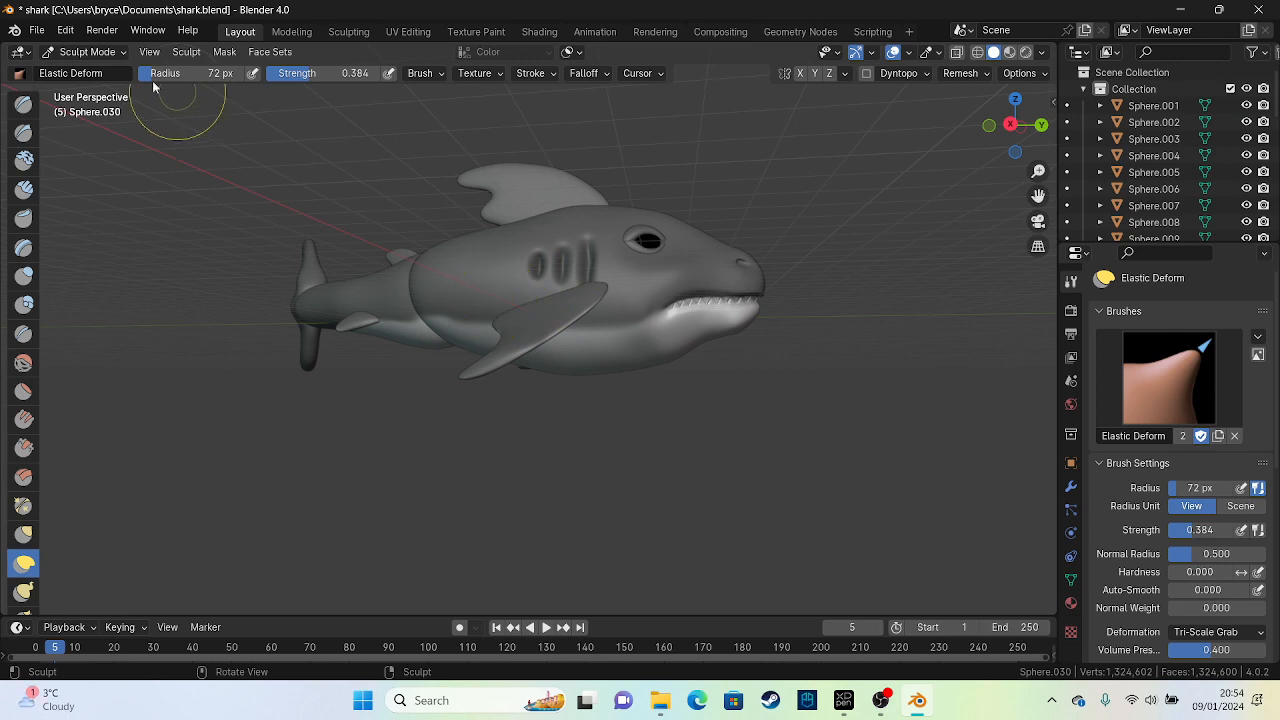
left_click(88, 52)
left_click(120, 72)
Lower the right and left pectoral fins slightly along the vertical axis, and save the file
left_click(581, 292)
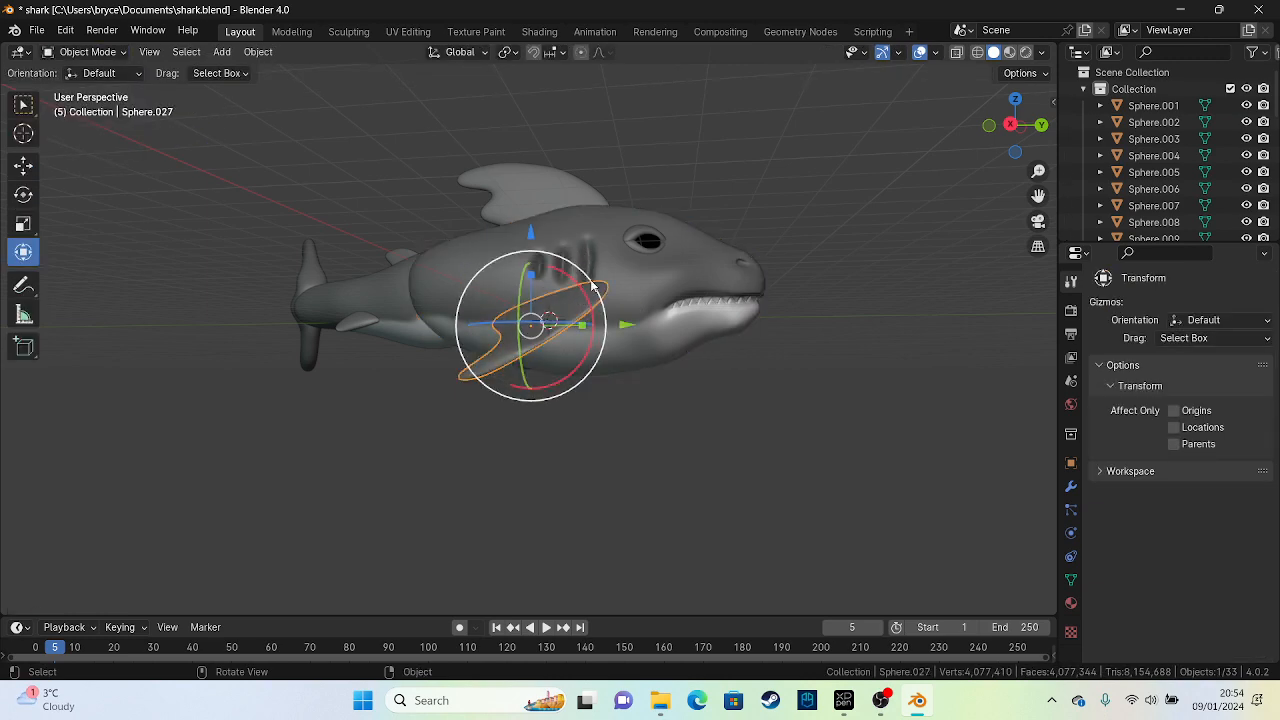
left_click_drag(590, 296, 618, 387)
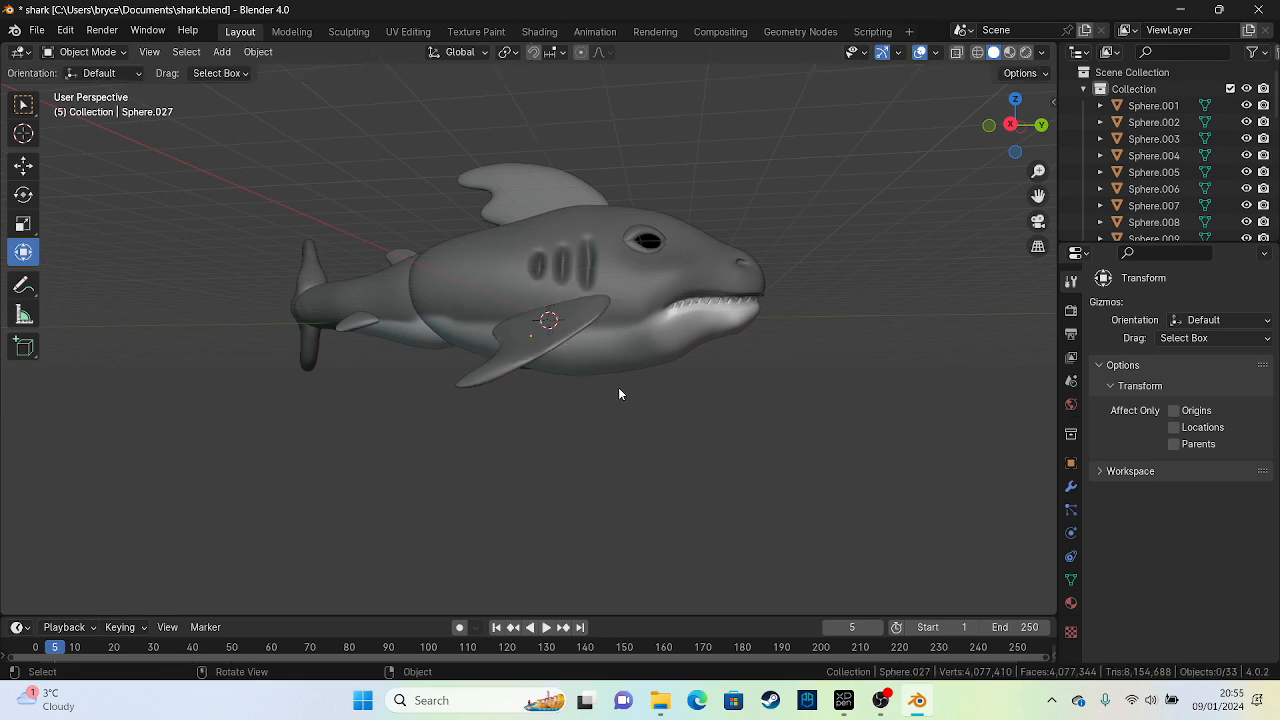
middle_click_drag(618, 387, 498, 384)
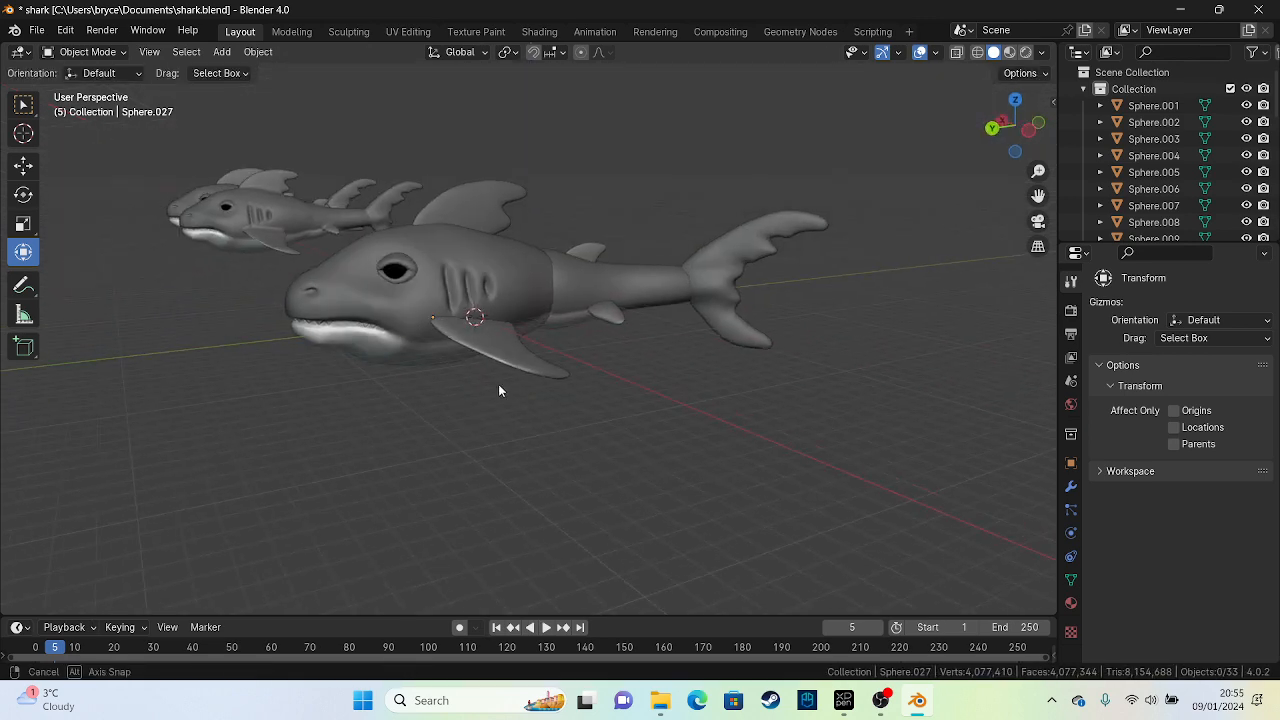
left_click(471, 335)
left_click_drag(492, 258, 490, 268)
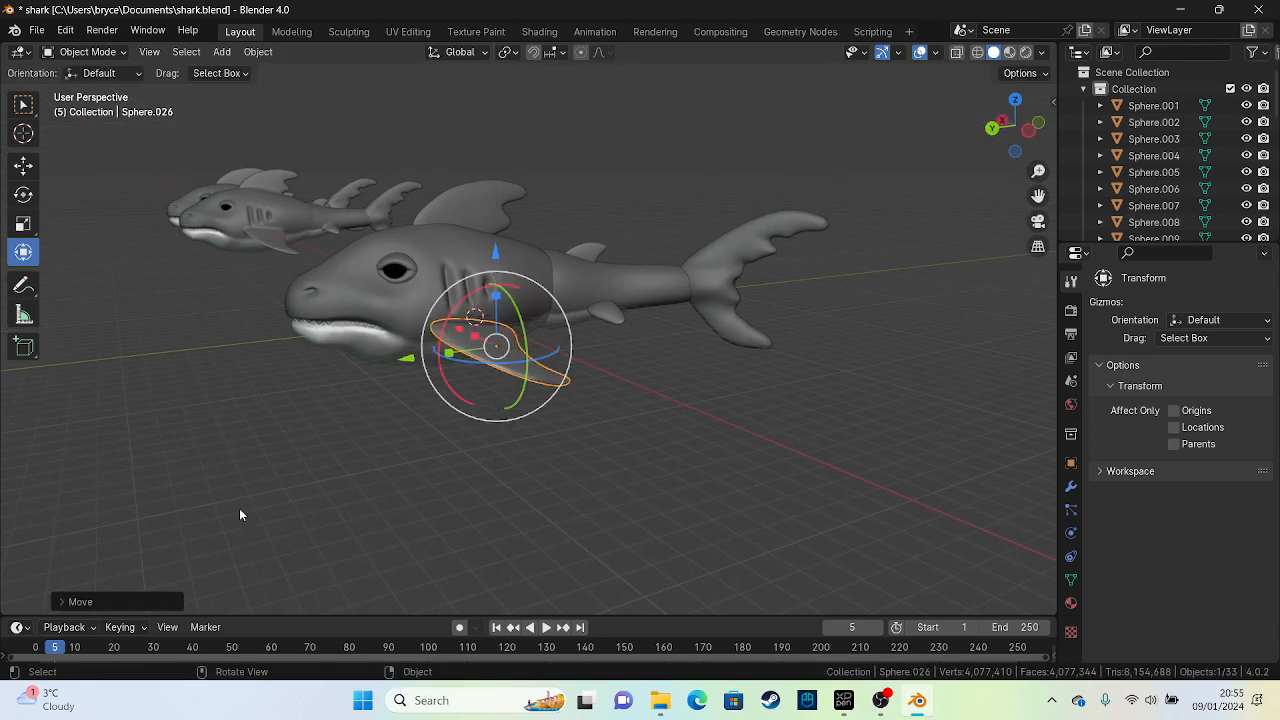
left_click(264, 493)
middle_click_drag(312, 450, 523, 331)
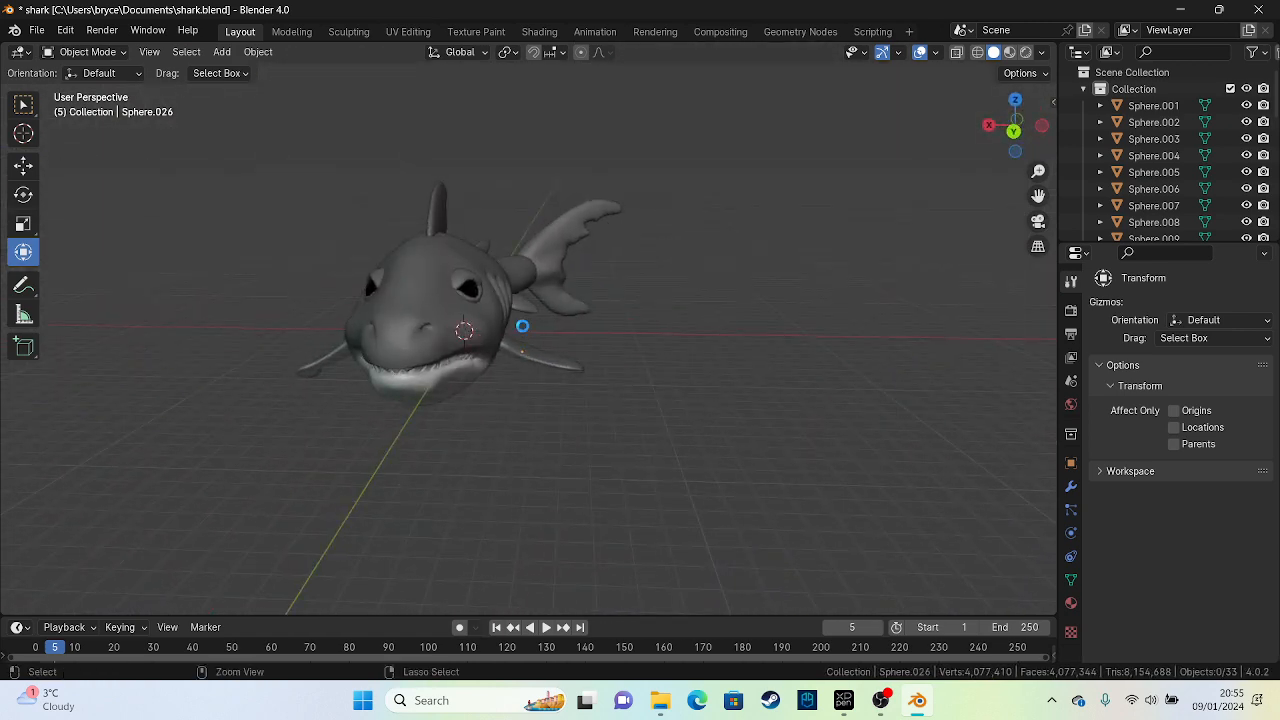
key("ctrl+s")
Select all parts of the bent-tail shark and remove its right eyeball from the selection
left_click_drag(220, 96, 569, 551)
scroll(500, 278, "up", 5)
middle_click_drag(485, 280, 636, 396)
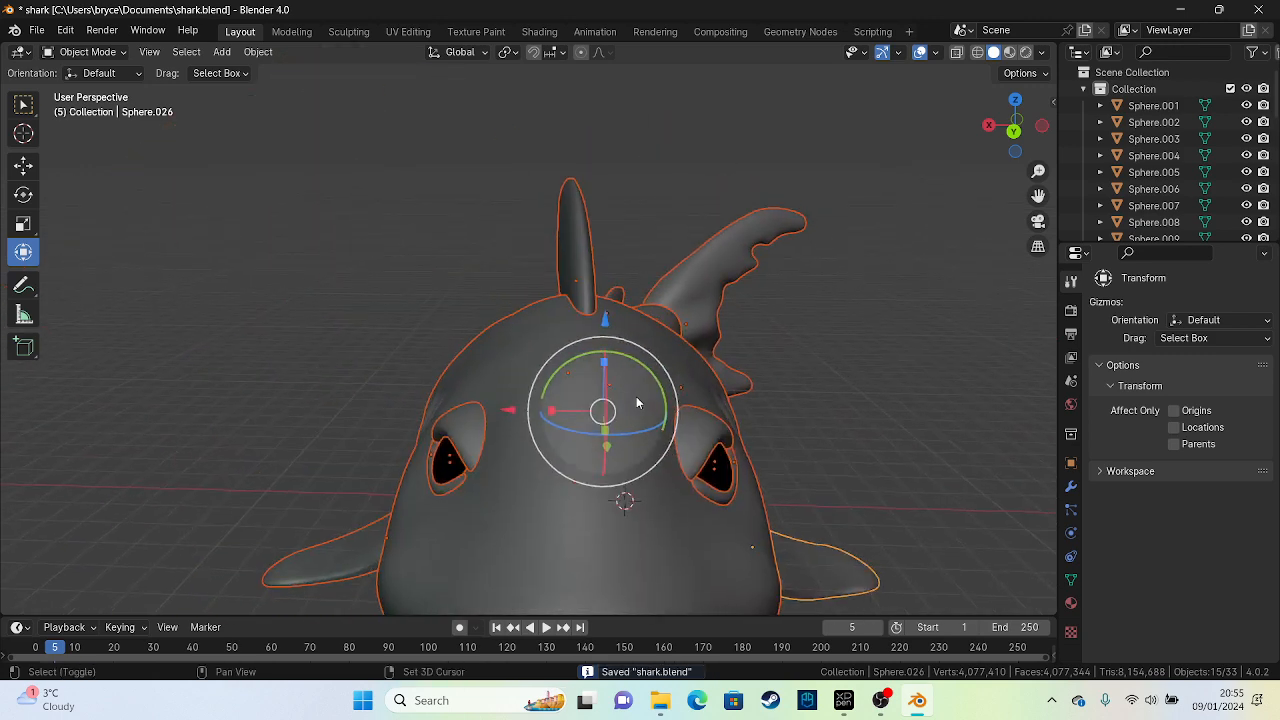
scroll(421, 524, "up", 2)
left_click(421, 524, "shift")
left_click(421, 522, "shift")
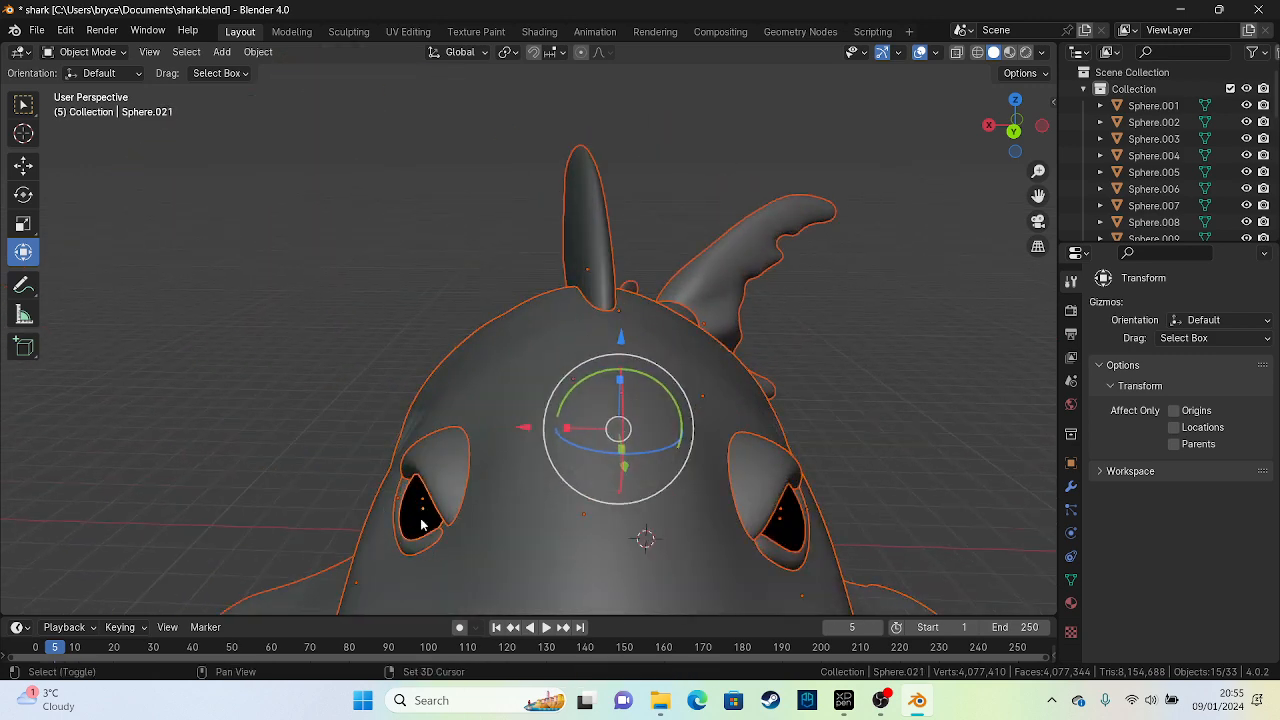
scroll(420, 518, "up", 2)
middle_click_drag(420, 518, 452, 391)
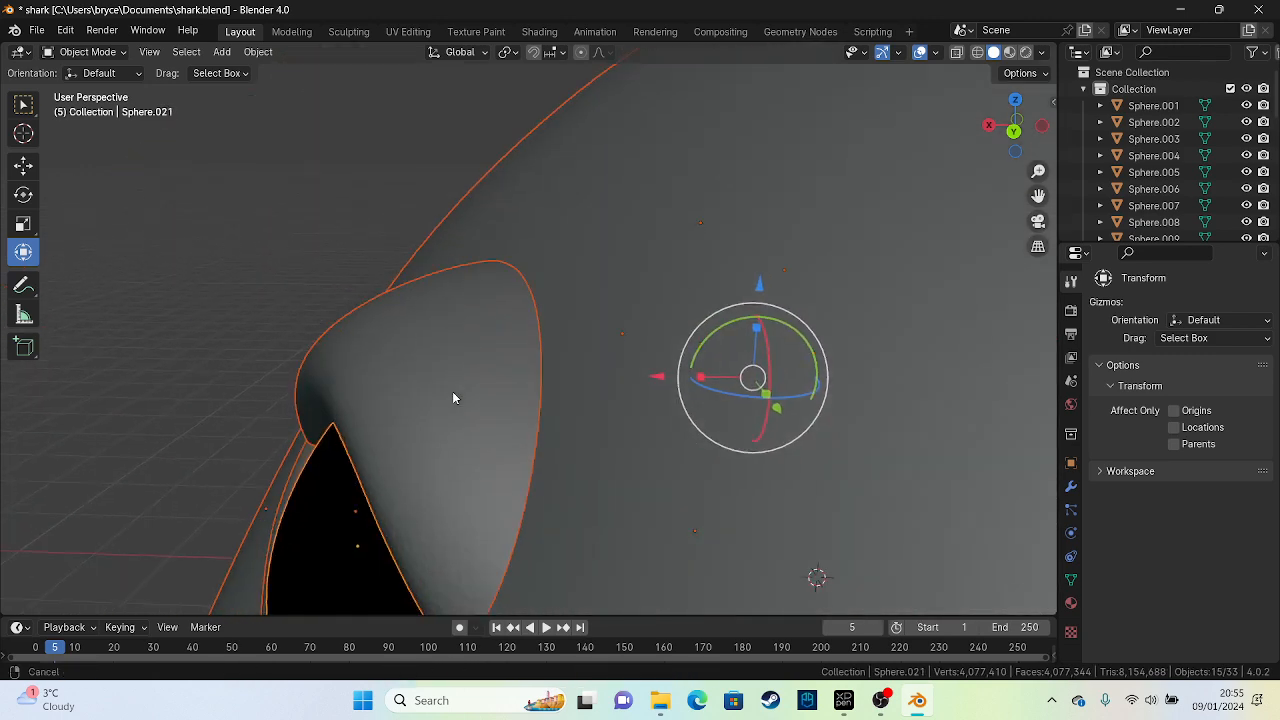
left_click(337, 517, "shift")
scroll(510, 444, "down", 3)
Remove the shark's left eyeball from the selection while keeping the eyelids and all other body parts selected
middle_click_drag(510, 445, 684, 404)
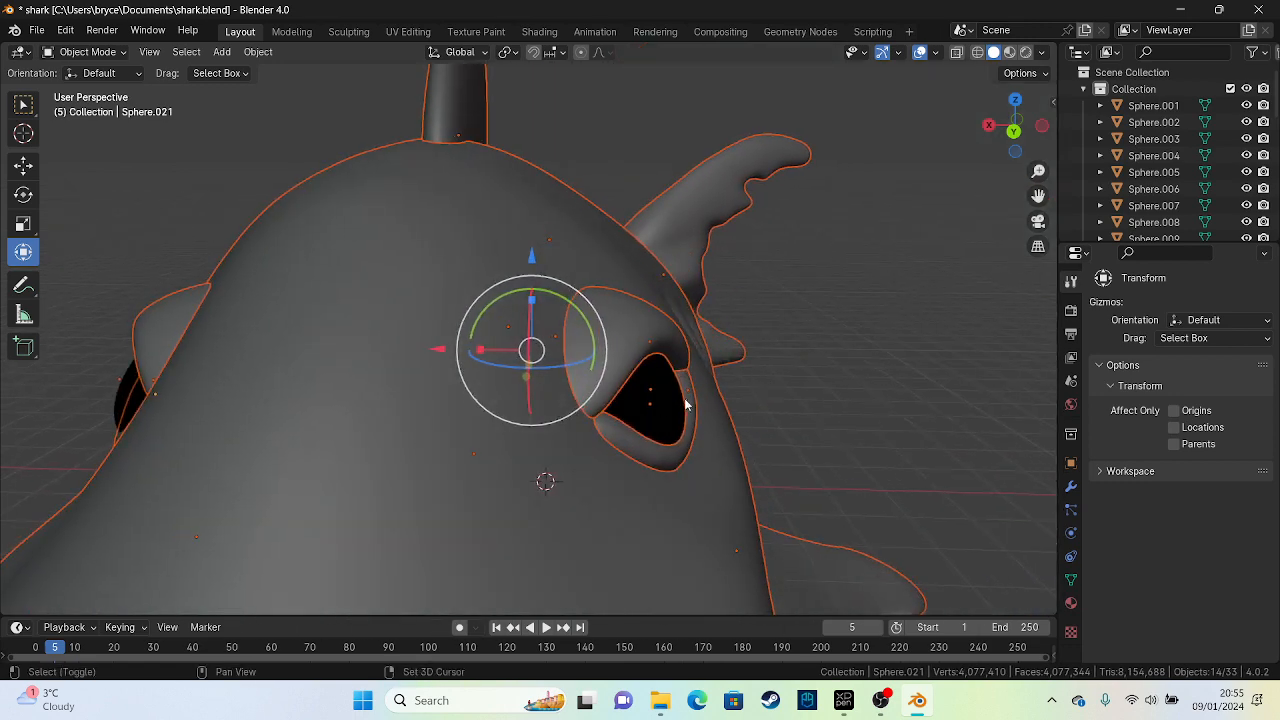
left_click(652, 420, "shift")
scroll(670, 420, "up", 1)
left_click(698, 437, "shift")
left_click(698, 437, "shift")
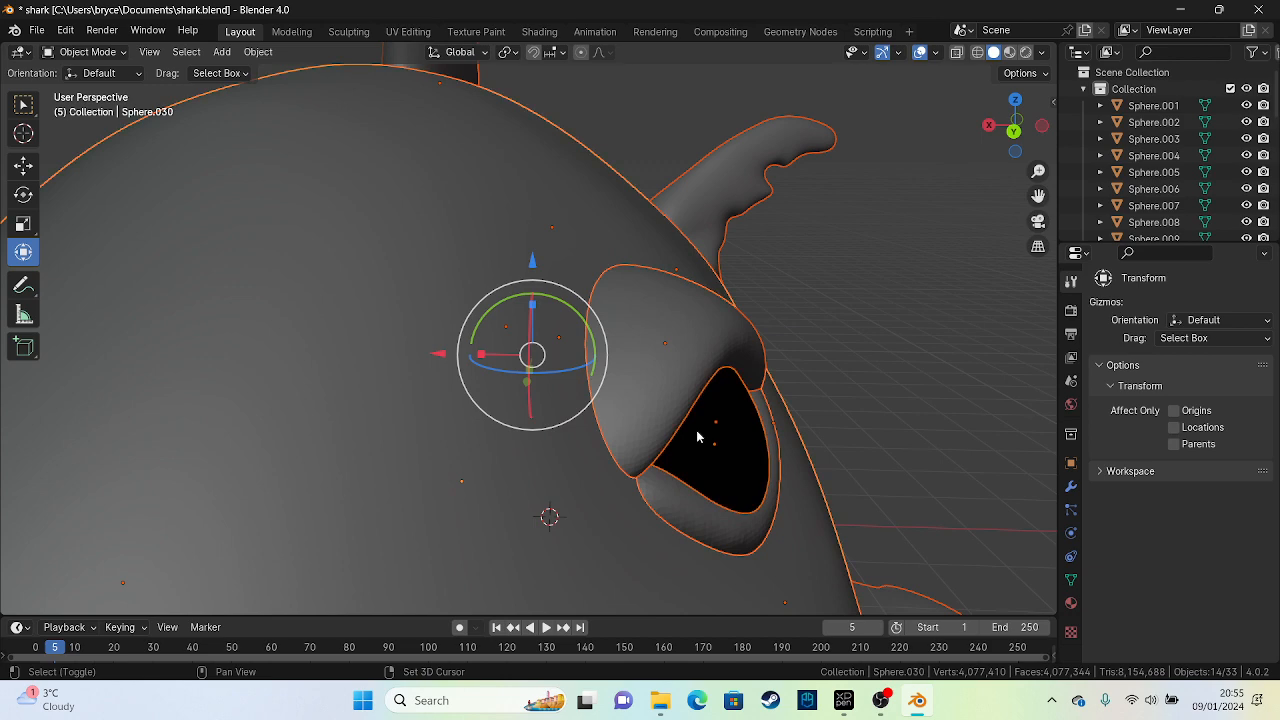
left_click(726, 443, "shift")
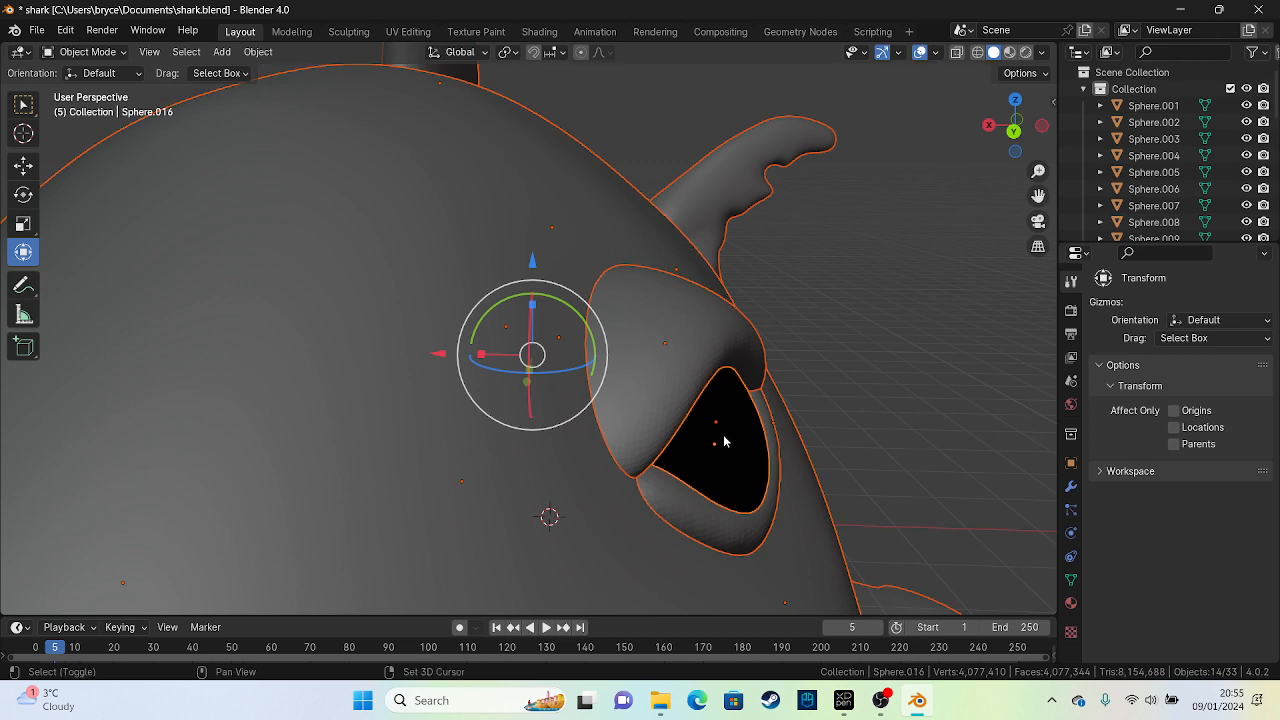
left_click(726, 442, "shift")
scroll(699, 437, "down", 5)
middle_click_drag(726, 442, 533, 355)
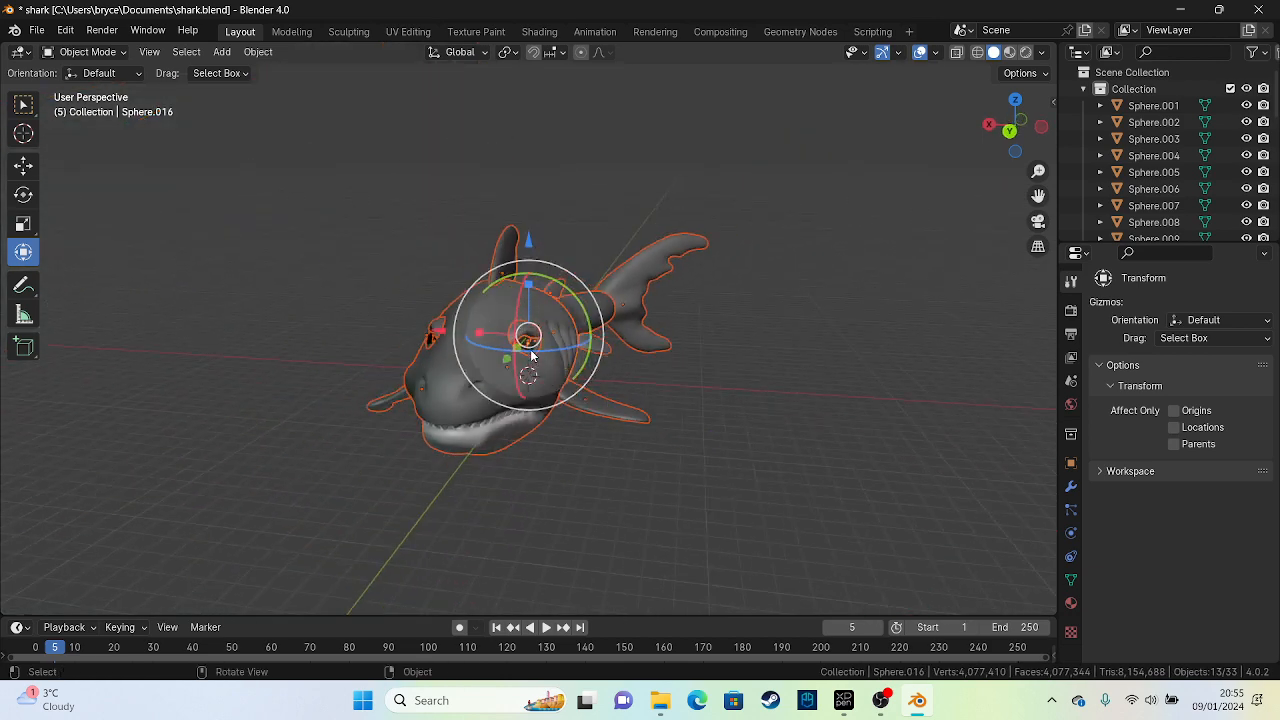
left_click_drag(528, 336, 349, 332)
scroll(638, 424, "up", 4)
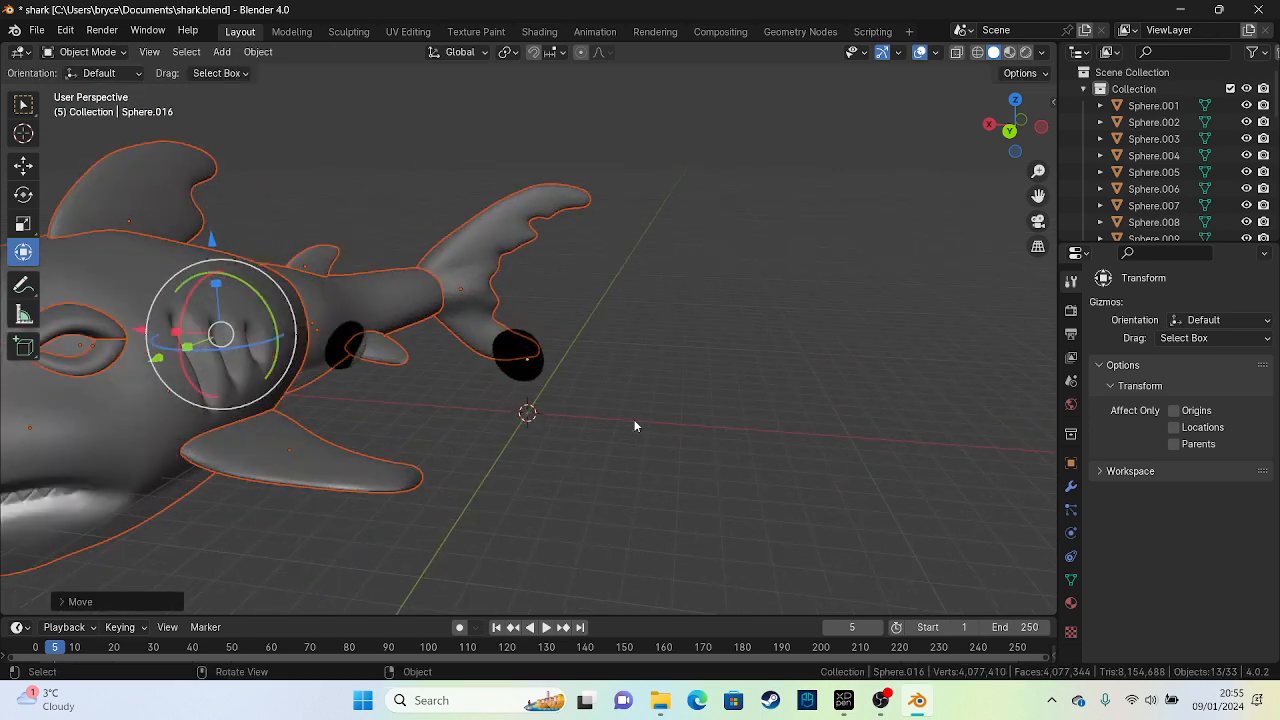
key("ctrl+z")
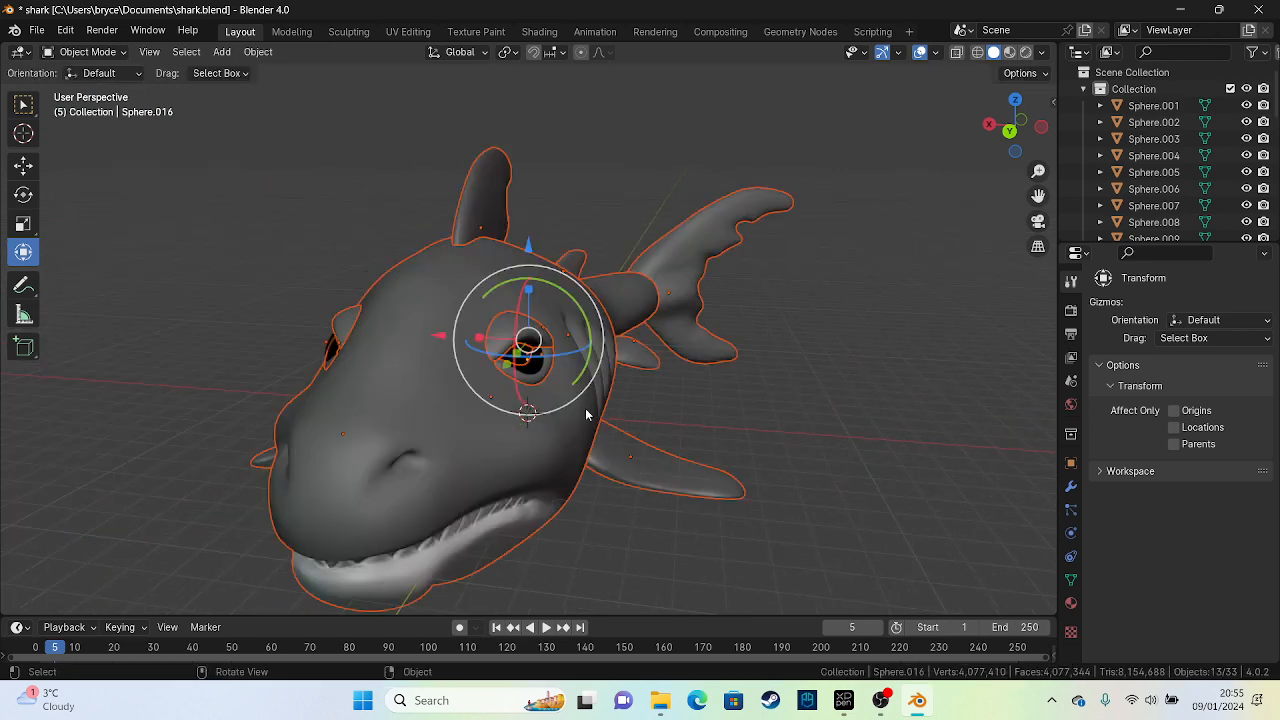
Make the main body the active object and join all selected shark parts into it
left_click(416, 352, "shift")
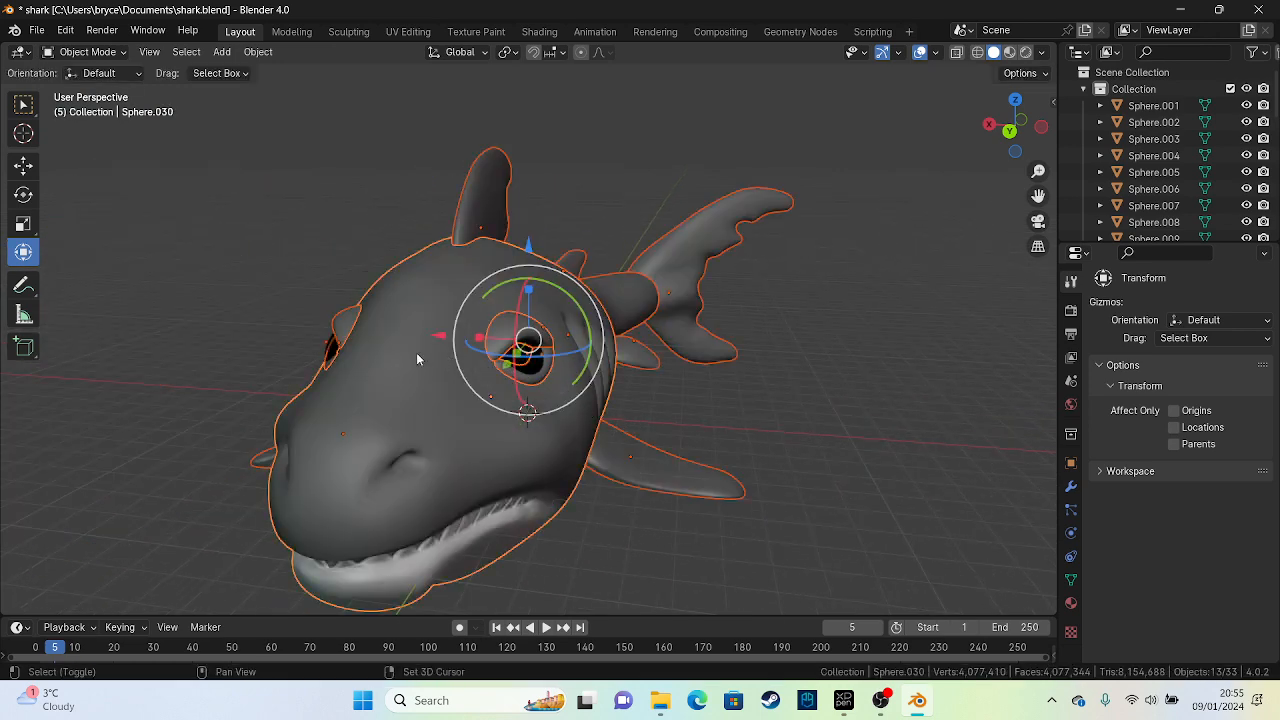
left_click(113, 54)
right_click(442, 257)
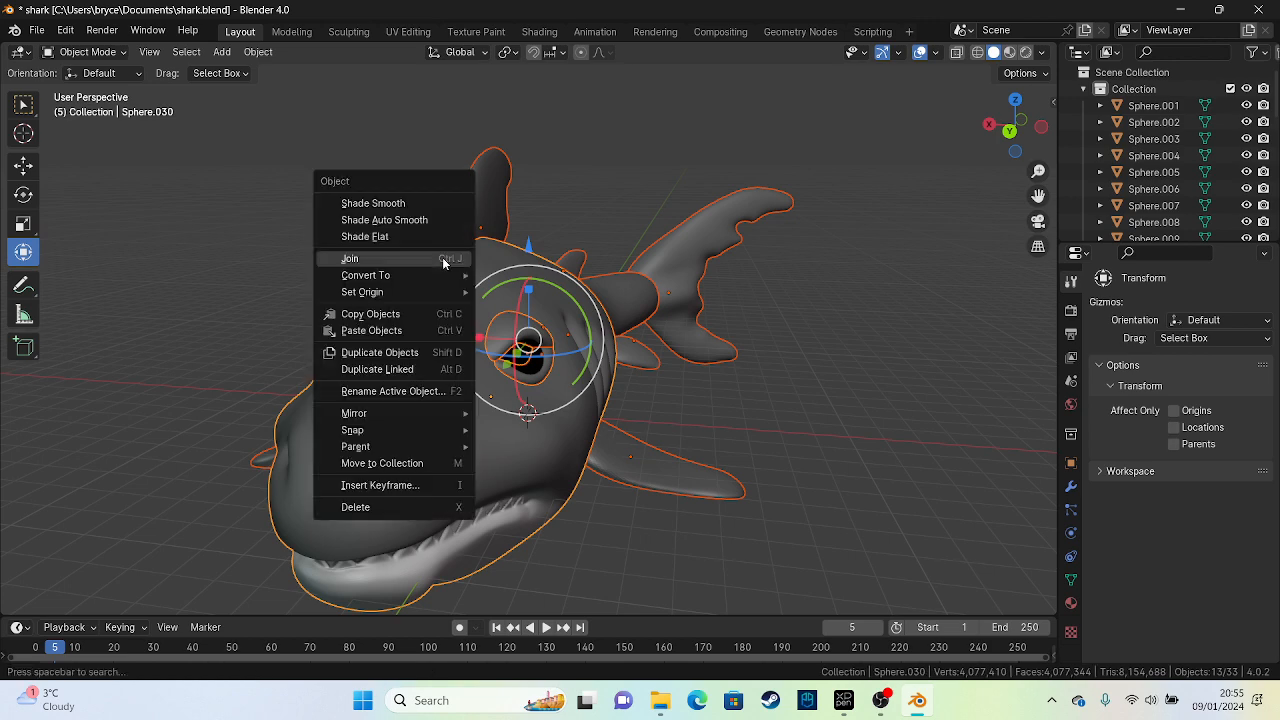
left_click(442, 257)
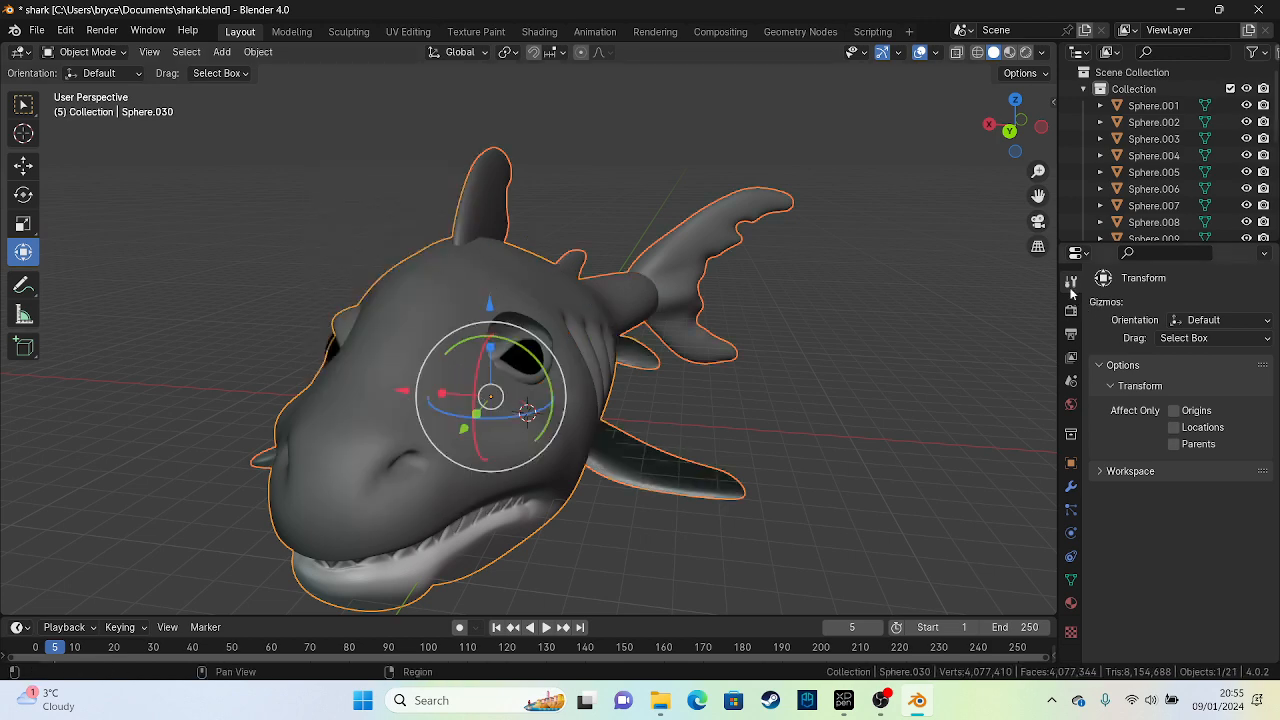
Remesh the joined shark in Sculpt Mode with a voxel size of 0.045 m
left_click(90, 51)
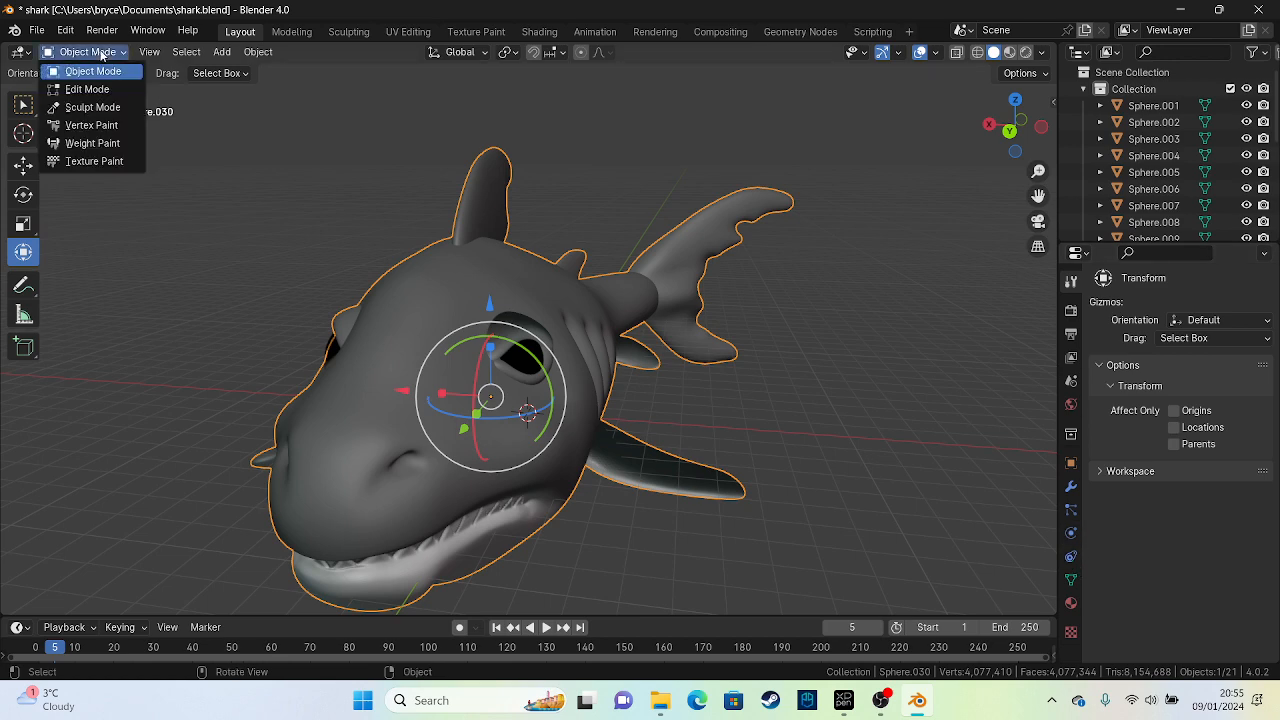
left_click(93, 107)
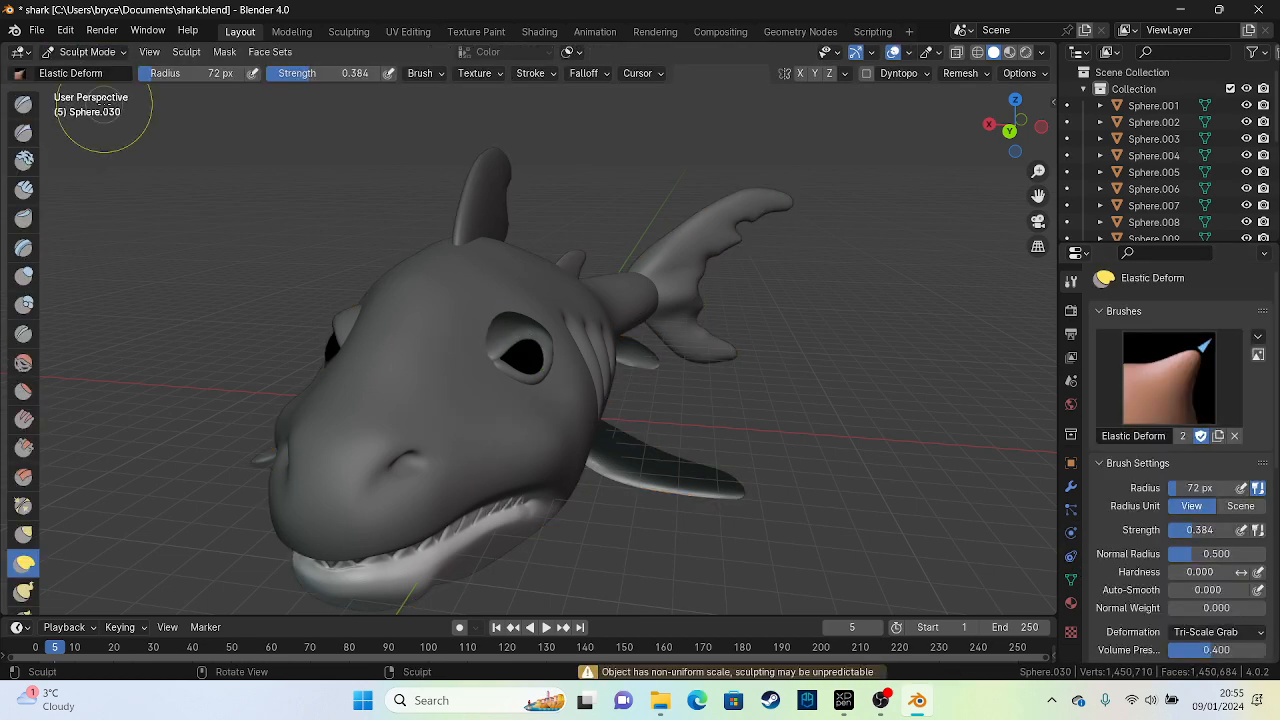
scroll(1216, 460, "down", 8)
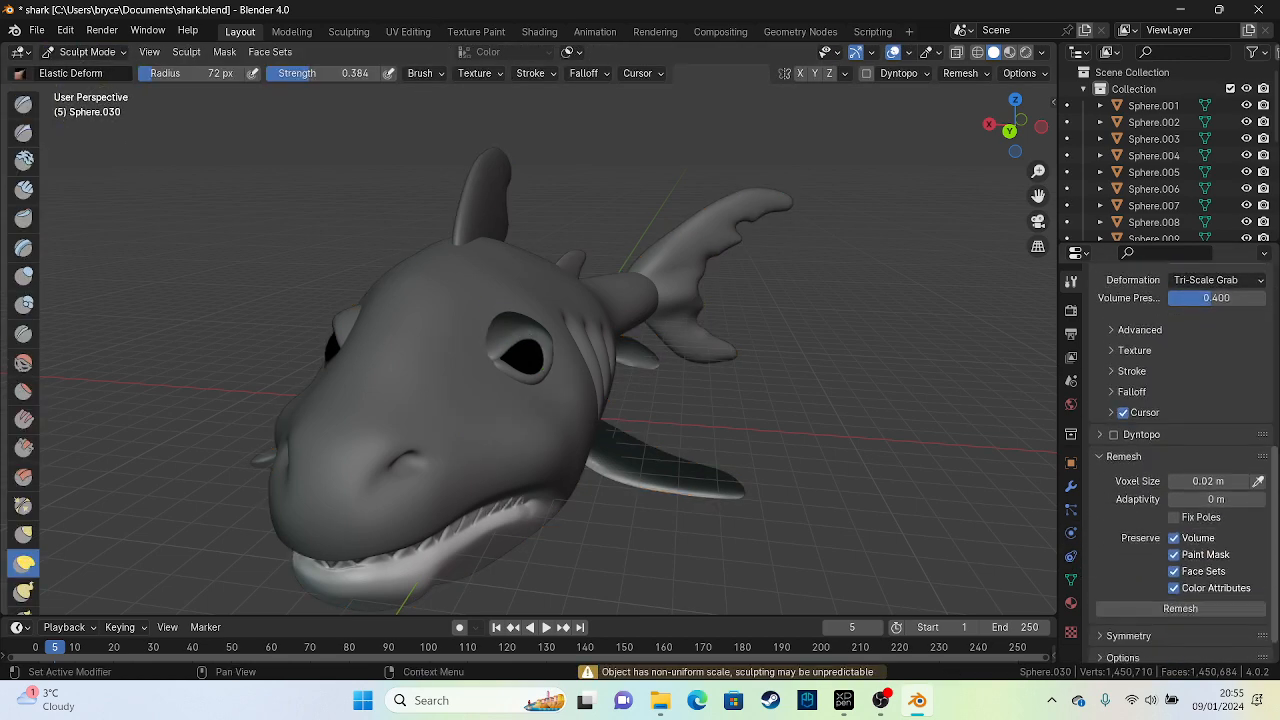
left_click_drag(1214, 453, 1242, 452)
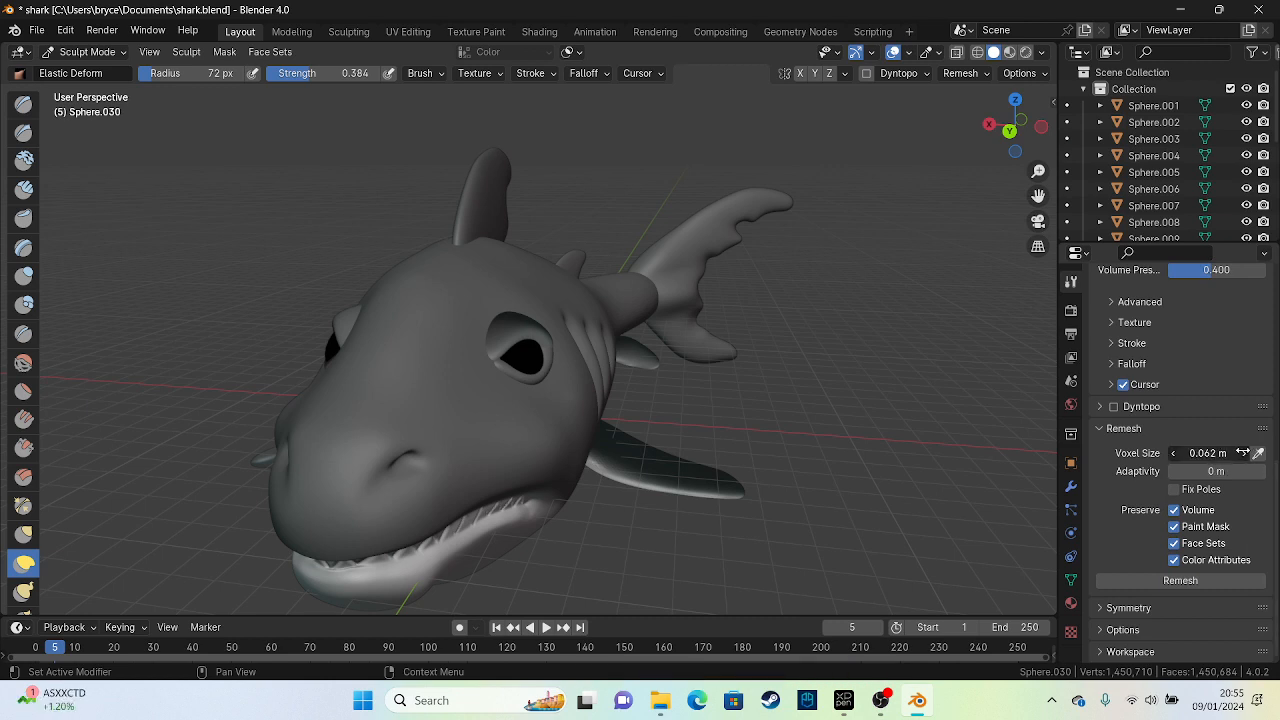
left_click(1176, 456)
left_click(1176, 456)
left_click(1198, 580)
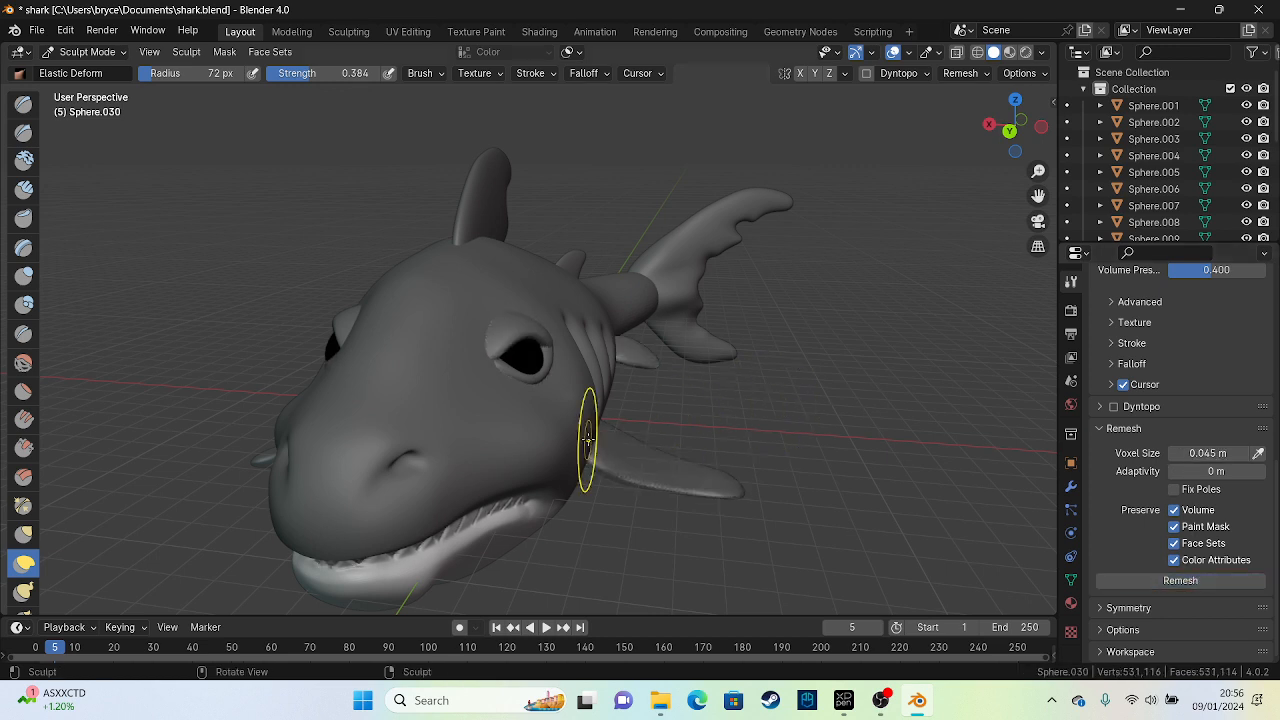
Smooth the seam where the tail fin meets the bent tail section
middle_click_drag(491, 428, 743, 429)
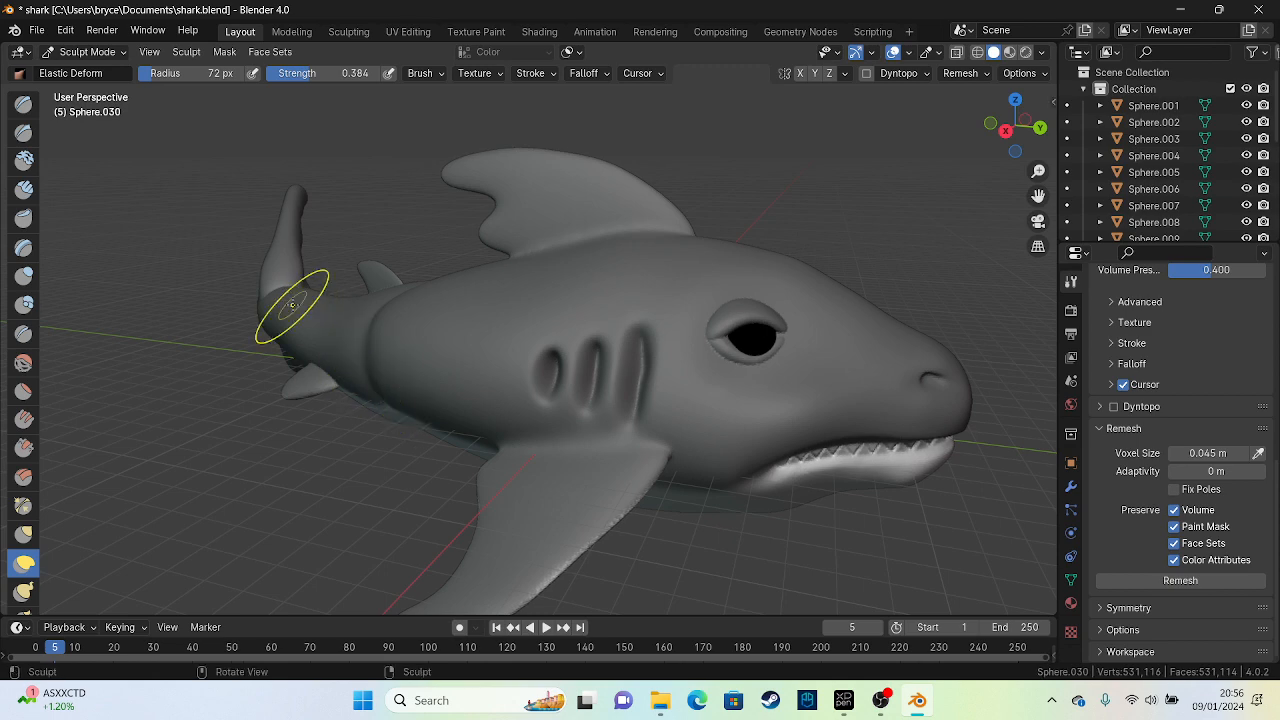
middle_click_drag(297, 300, 437, 272)
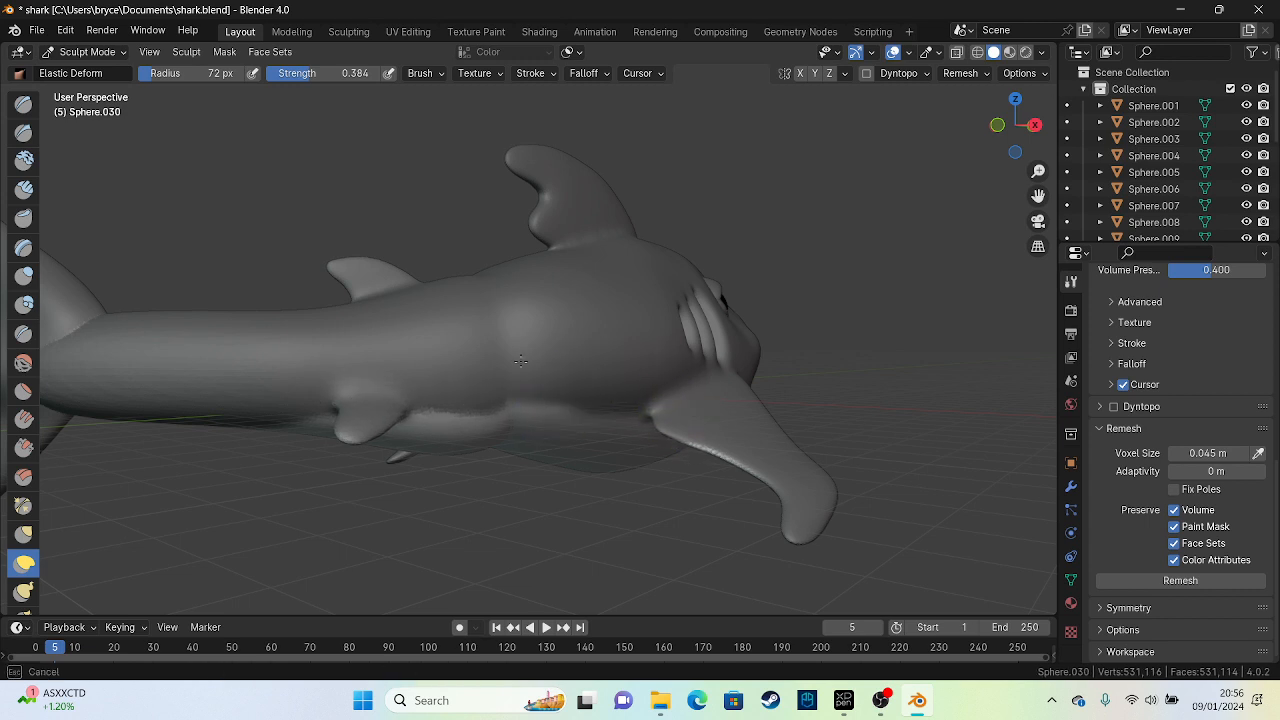
middle_click_drag(423, 294, 758, 365)
left_click_drag(758, 365, 683, 310)
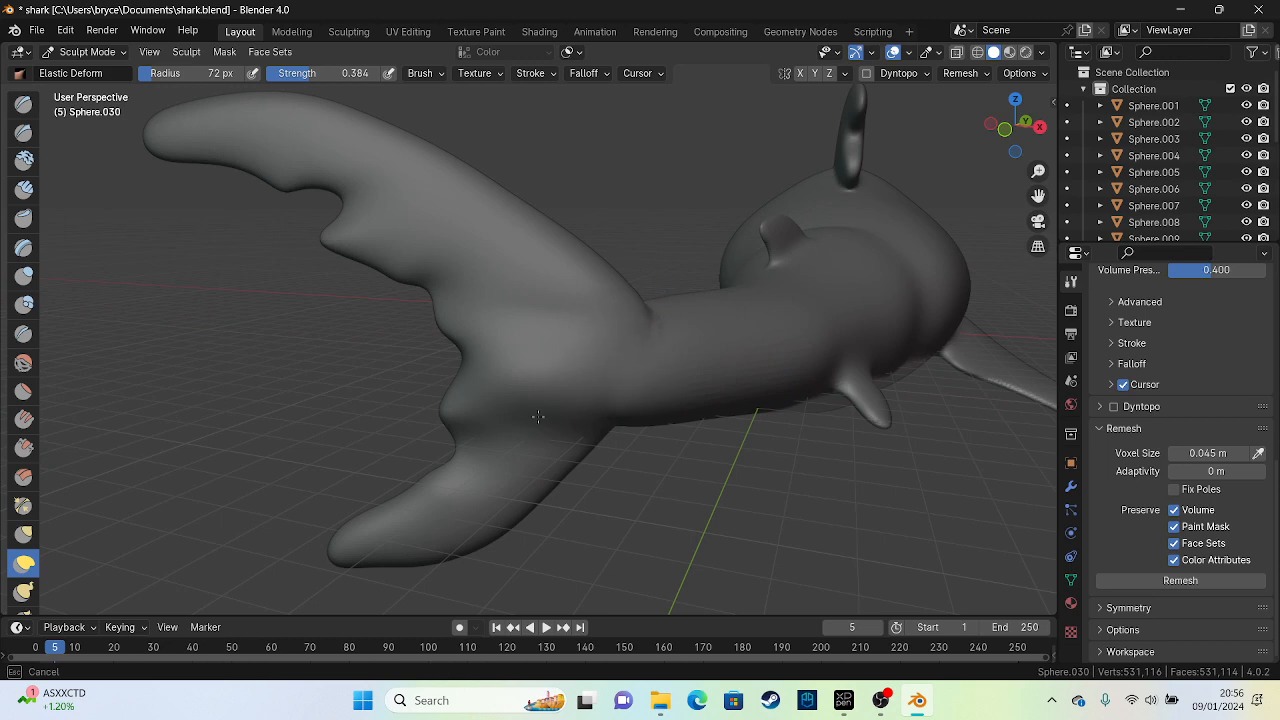
left_click_drag(516, 330, 730, 311)
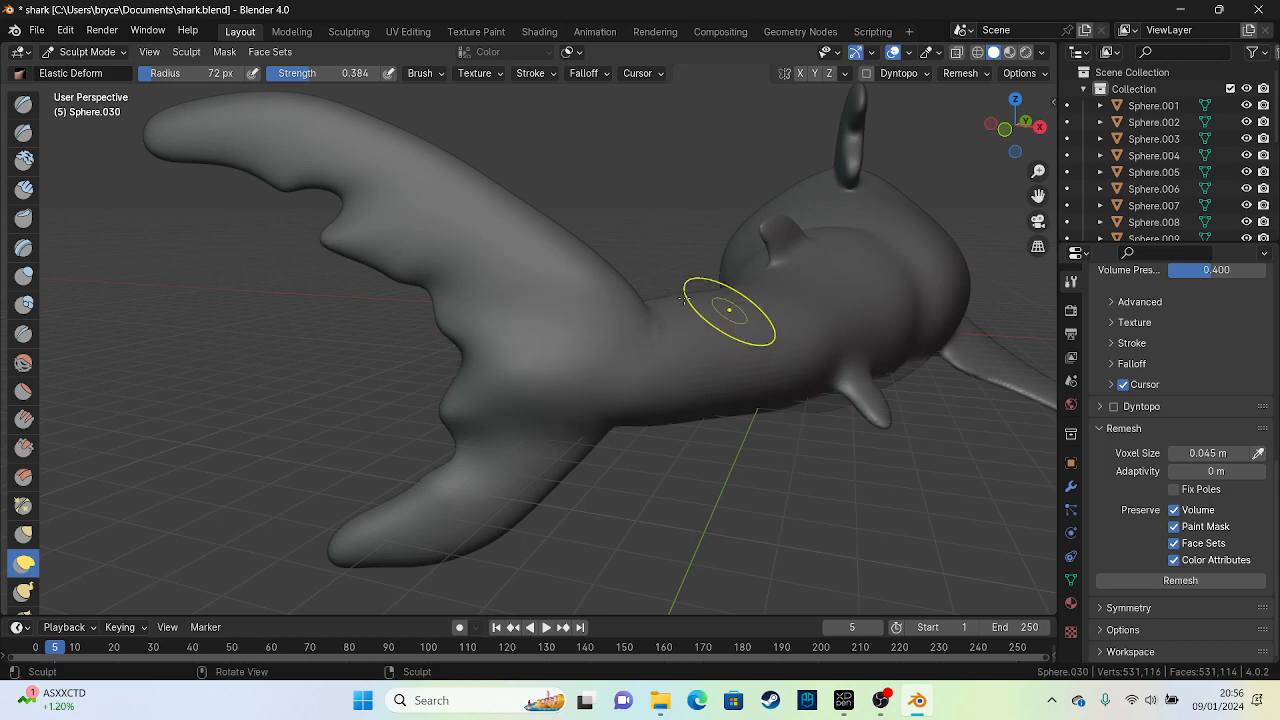
mouse_move(683, 298)
middle_mouse_down()
mouse_move(872, 275)
mouse_move(914, 231)
middle_mouse_up()
Smooth the other side of the tail fin joint and the body area between the gills and the pectoral fin
mouse_move(421, 209)
left_mouse_down("shift")
mouse_move(399, 272)
mouse_move(590, 237)
left_mouse_up("shift")
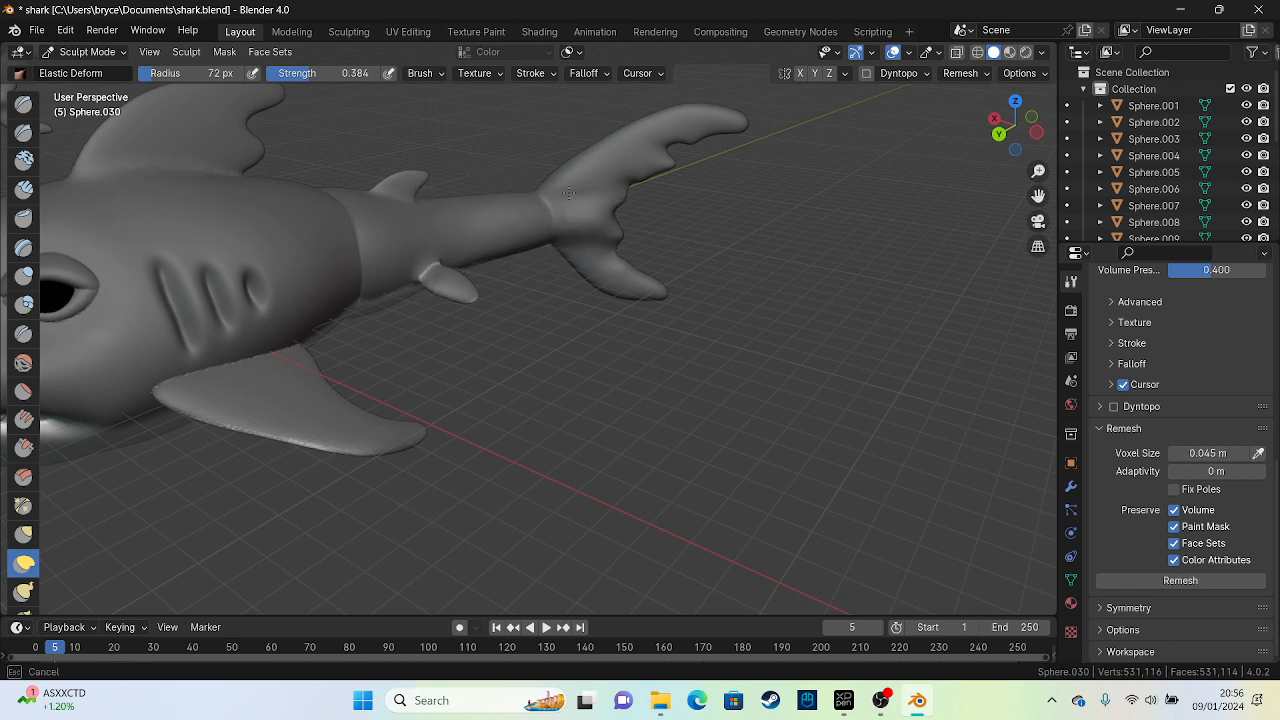
left_click_drag(512, 230, 251, 351, "shift")
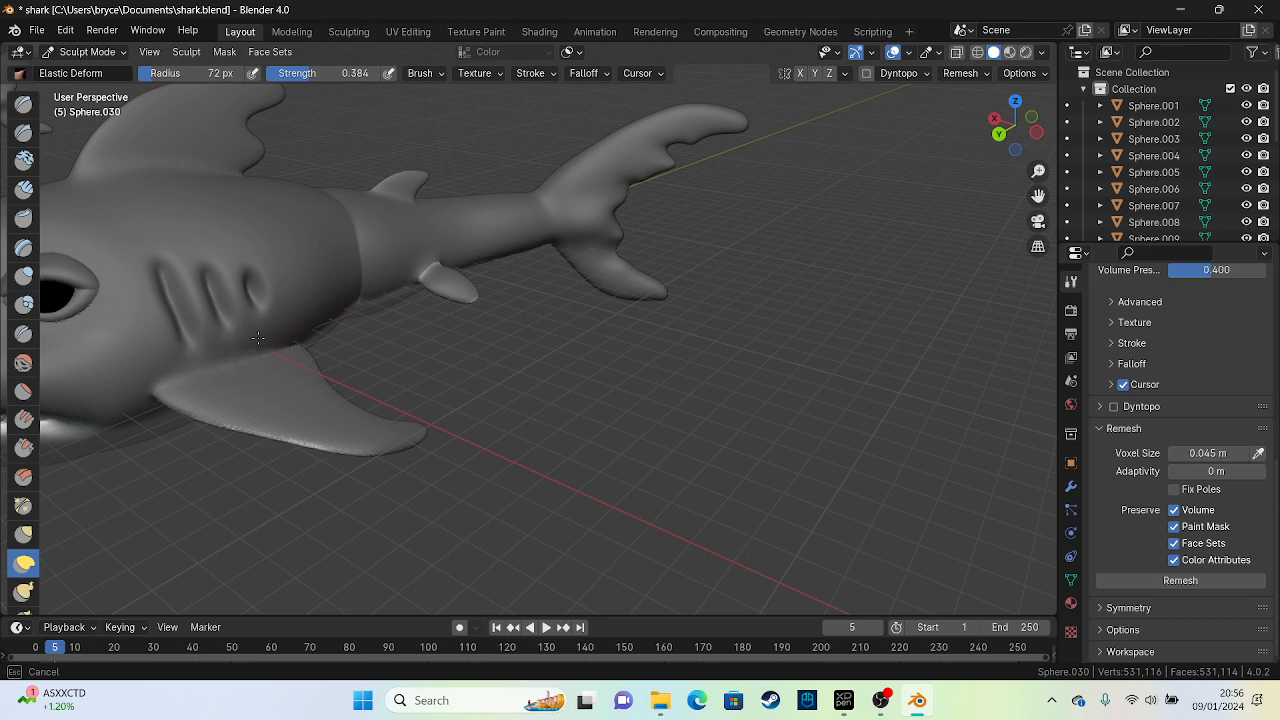
mouse_move(374, 282)
left_mouse_down("shift")
mouse_move(286, 251)
mouse_move(251, 300)
left_mouse_up("shift")
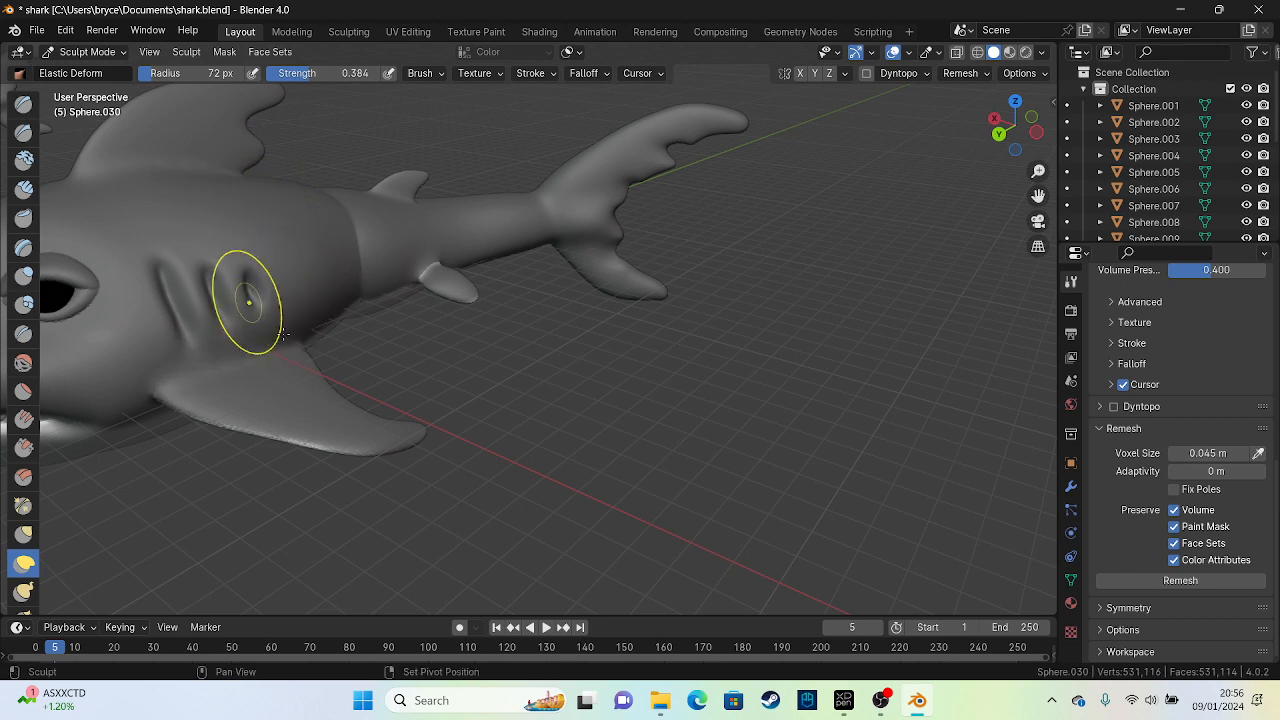
Smooth the edges of both upper eyelids so they blend into the head
mouse_move(251, 300)
middle_mouse_down()
mouse_move(613, 443)
mouse_move(586, 251)
middle_mouse_up()
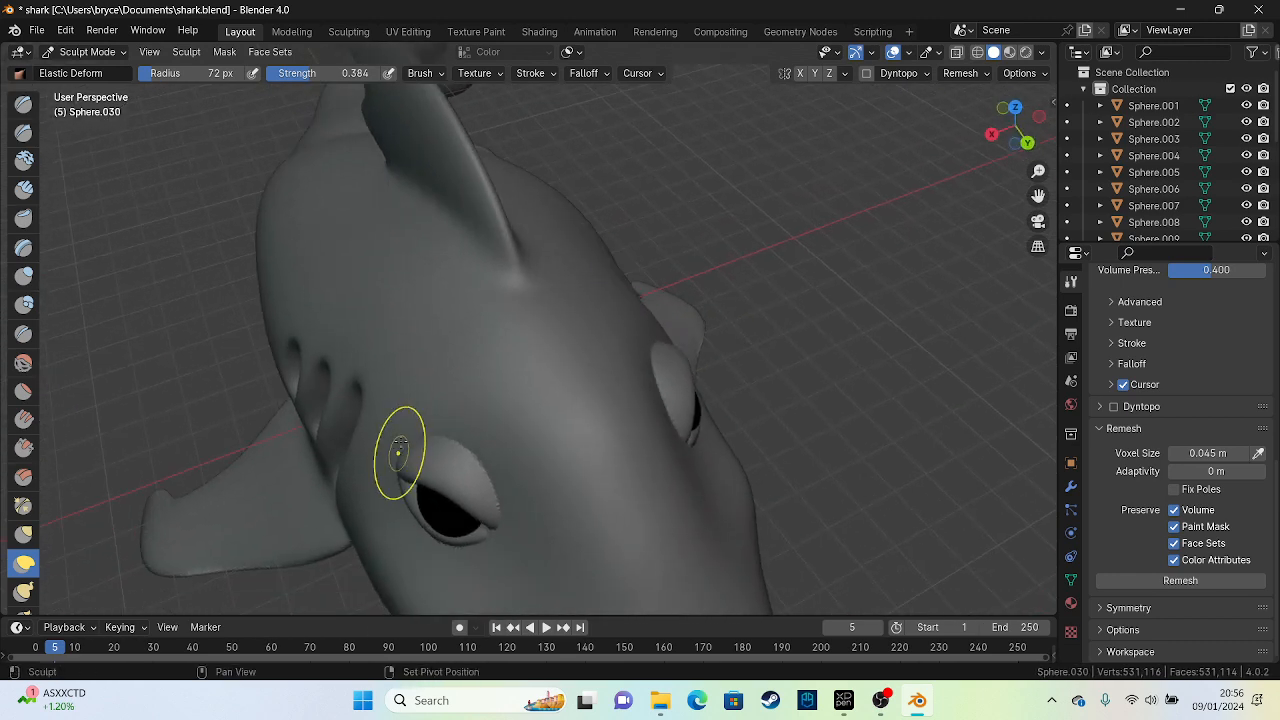
left_click_drag(621, 329, 660, 439)
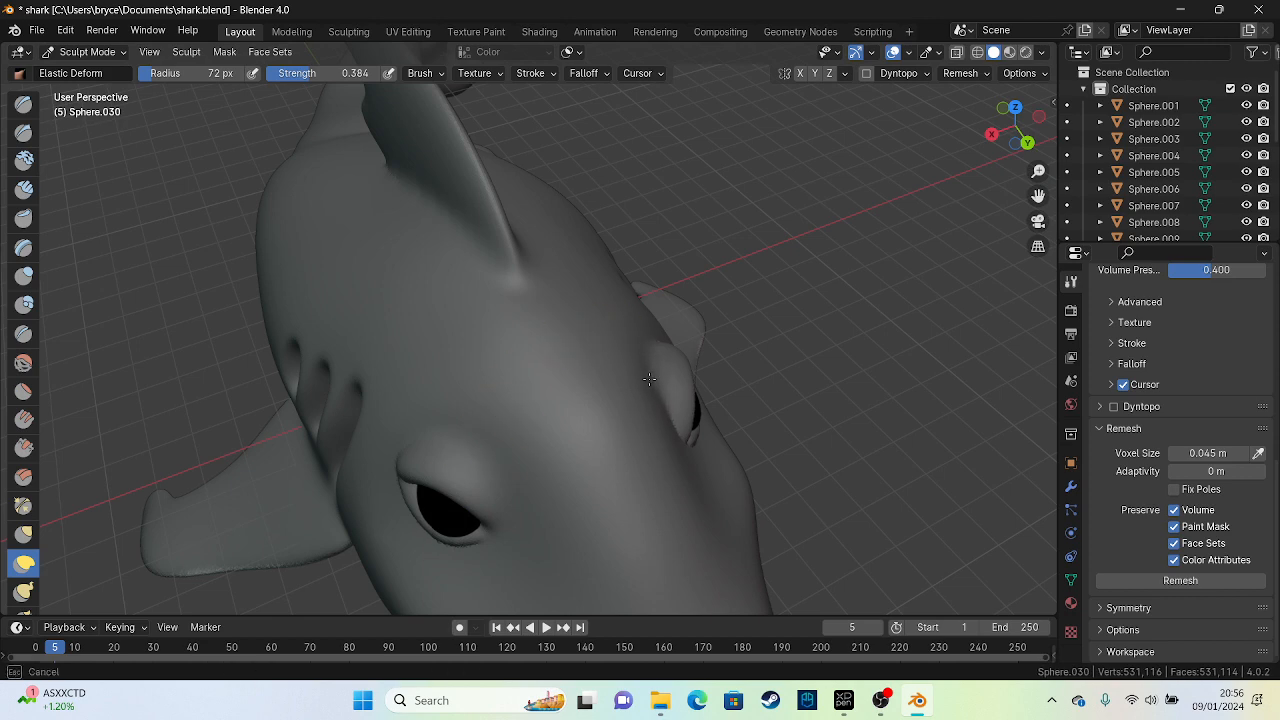
middle_click_drag(509, 377, 522, 276)
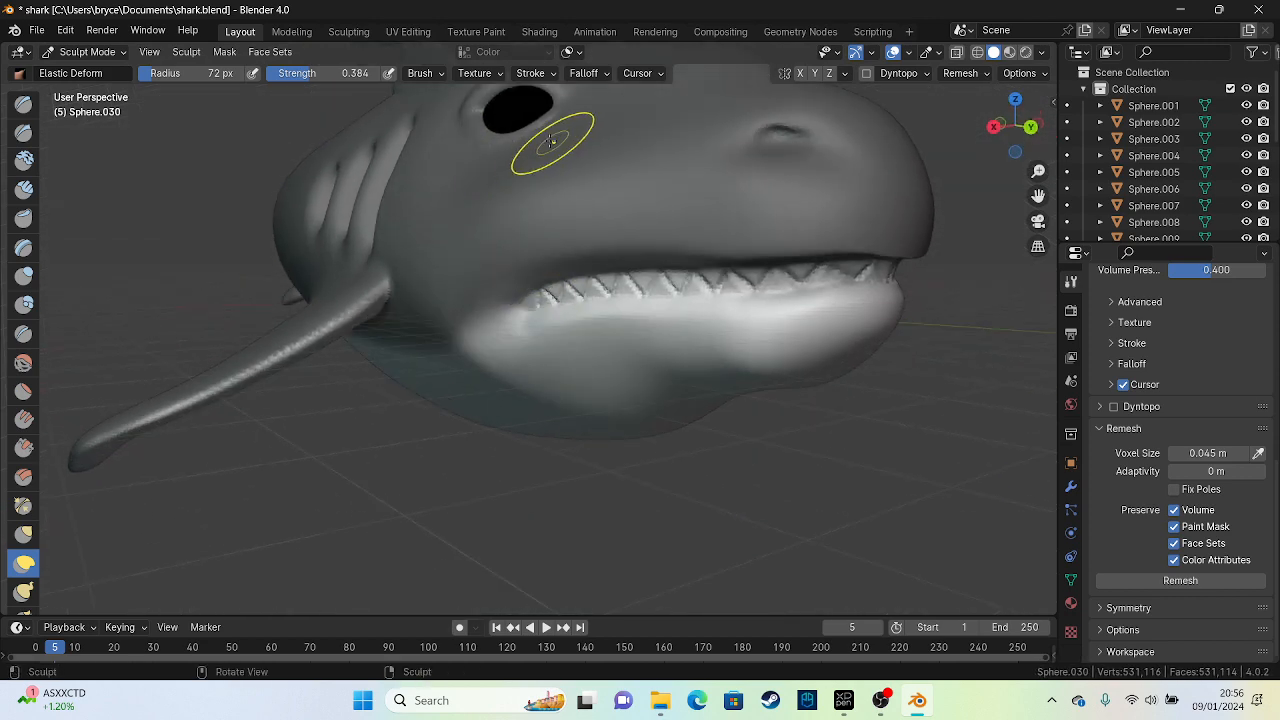
Smooth the seams where both pectoral fins join the body, including from below, and return to Object Mode
mouse_move(551, 142)
middle_mouse_down()
mouse_move(400, 151)
mouse_move(391, 186)
middle_mouse_up()
left_click_drag(391, 186, 362, 204)
left_click_drag(332, 246, 413, 305)
mouse_move(414, 303)
middle_mouse_down()
mouse_move(551, 220)
mouse_move(537, 204)
middle_mouse_up()
mouse_move(327, 246)
left_mouse_down()
mouse_move(316, 231)
mouse_move(347, 320)
left_mouse_up()
left_click_drag(544, 321, 551, 341)
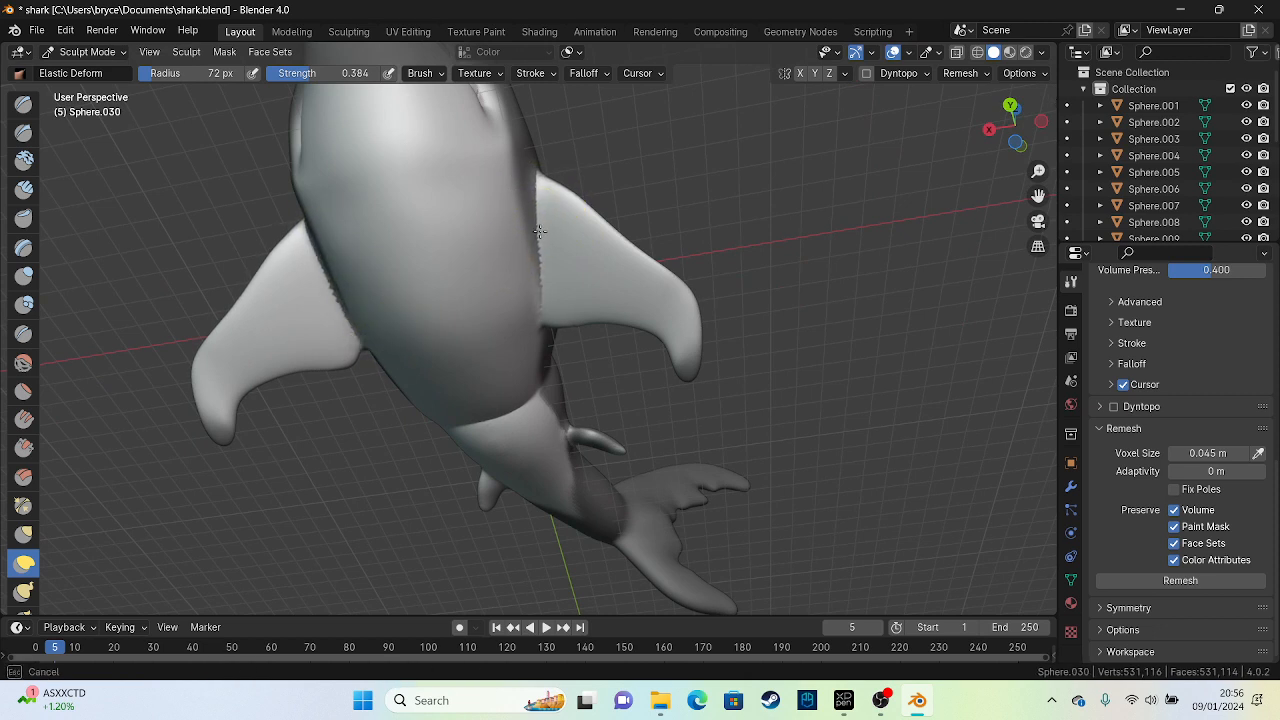
left_click_drag(539, 231, 541, 235)
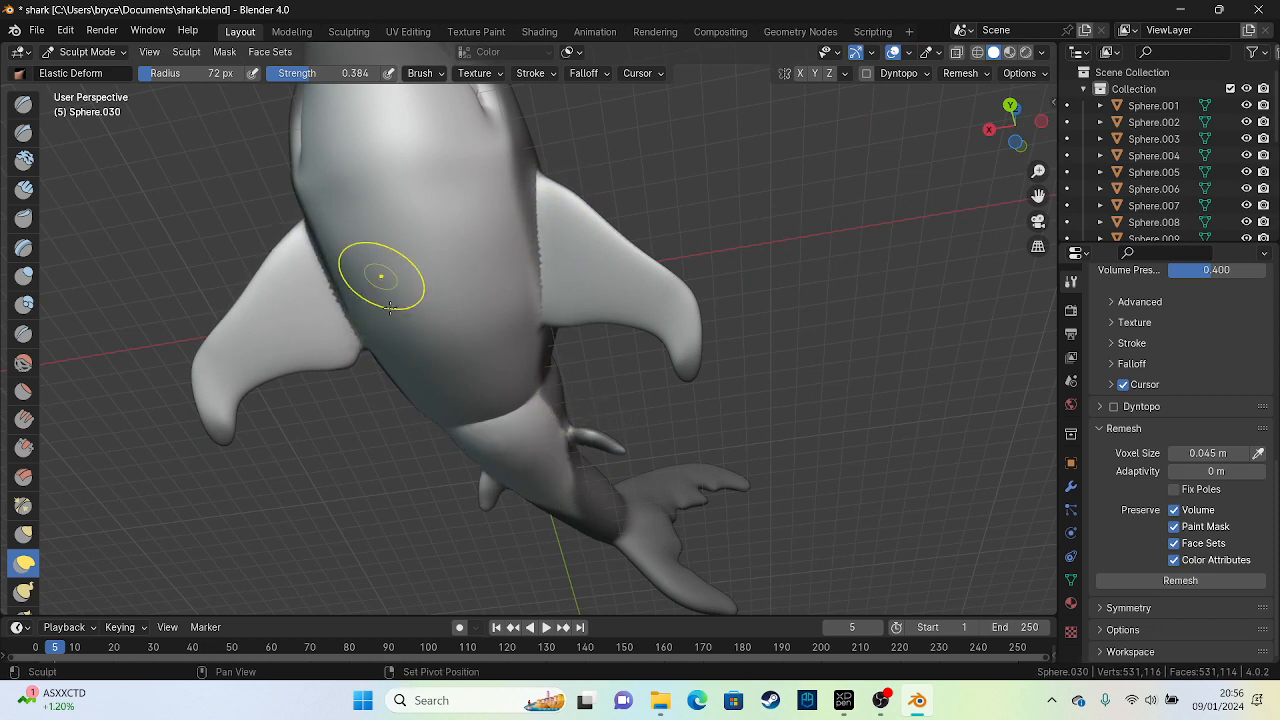
middle_click_drag(452, 371, 459, 342)
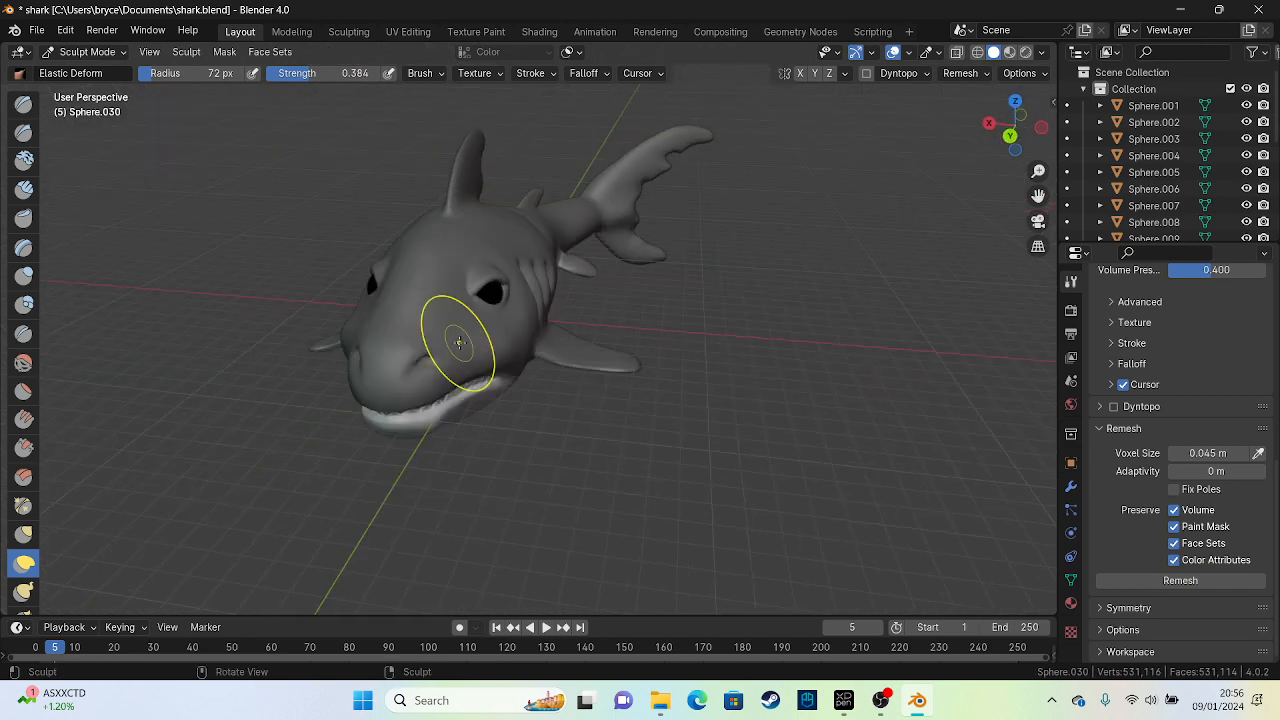
left_click(88, 52)
left_click(95, 69)
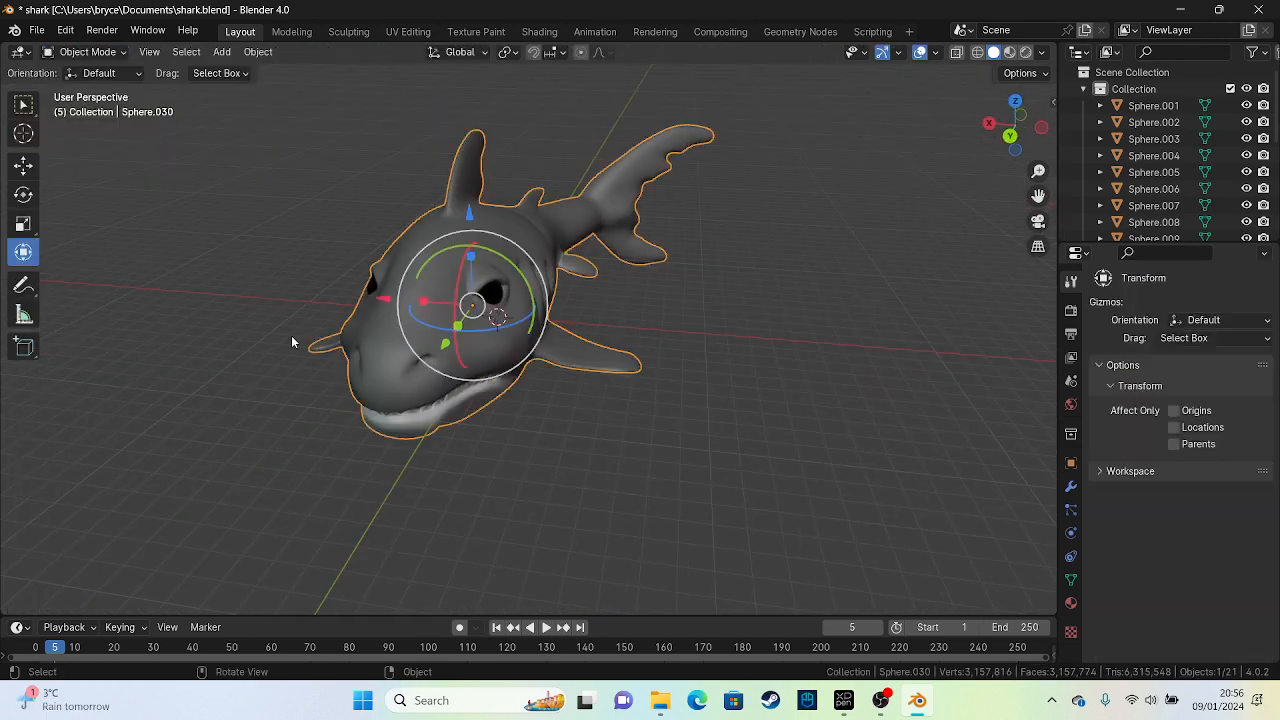
Deselect the shark, inspect it alongside the other sharks with viewport overlays hidden, and show the overlays again
middle_click_drag(291, 337, 45, 373)
left_click(263, 453)
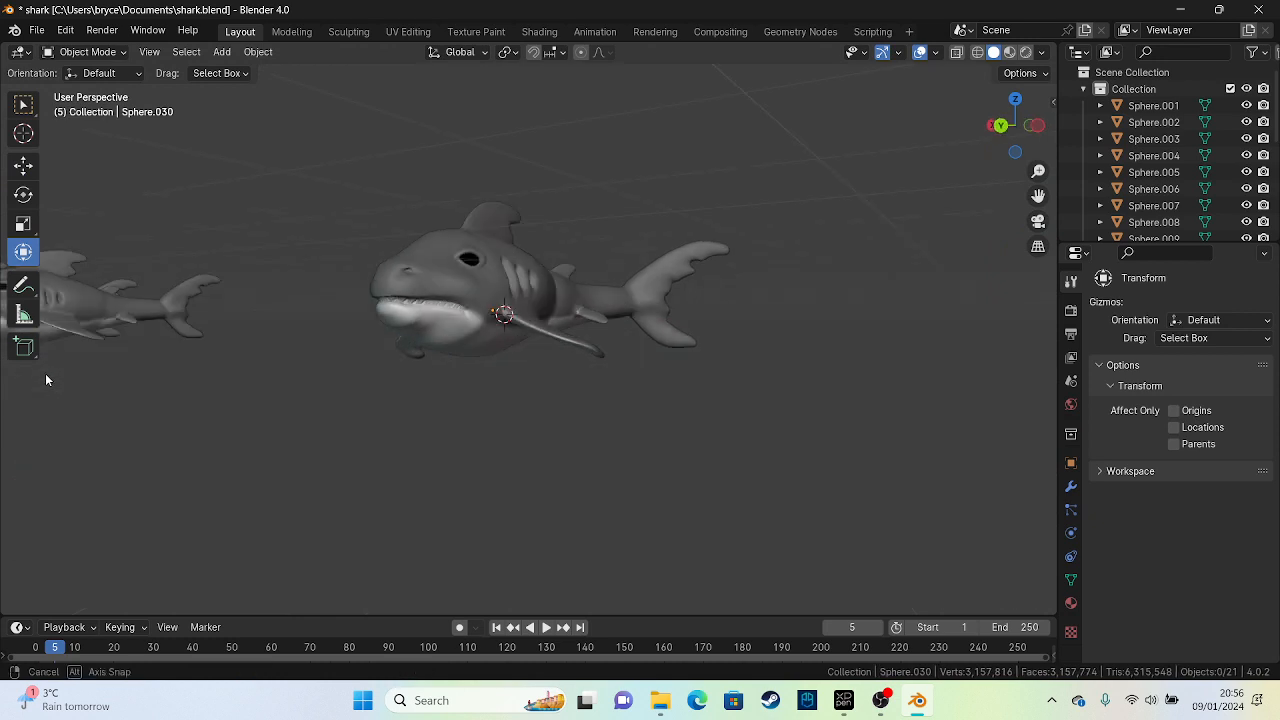
middle_click_drag(372, 308, 267, 348)
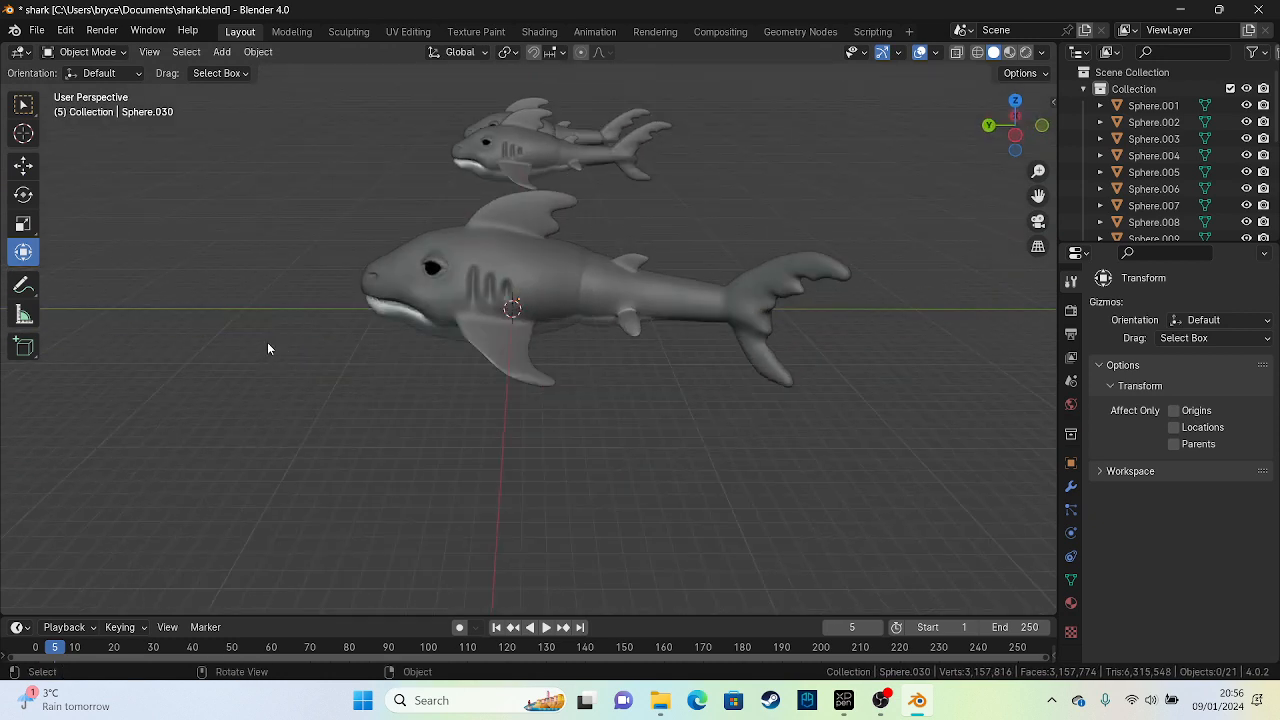
left_click(919, 52)
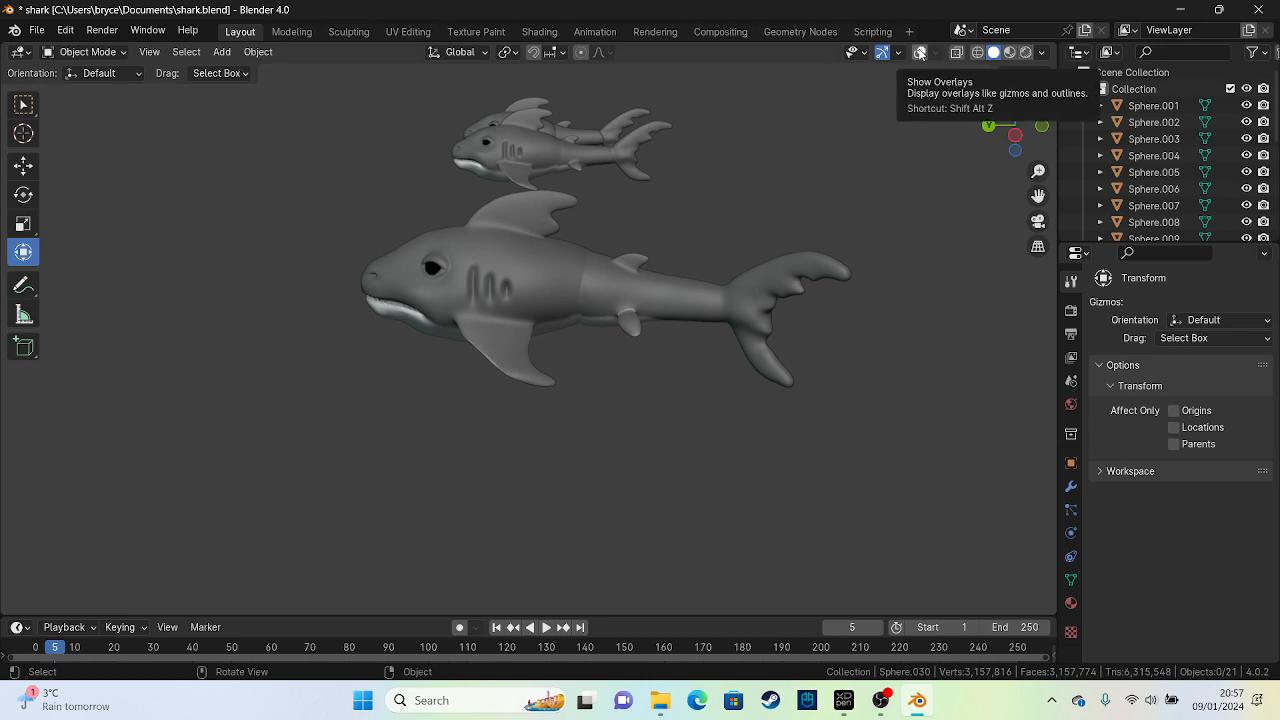
left_click(919, 53)
left_click(919, 54)
left_click(919, 55)
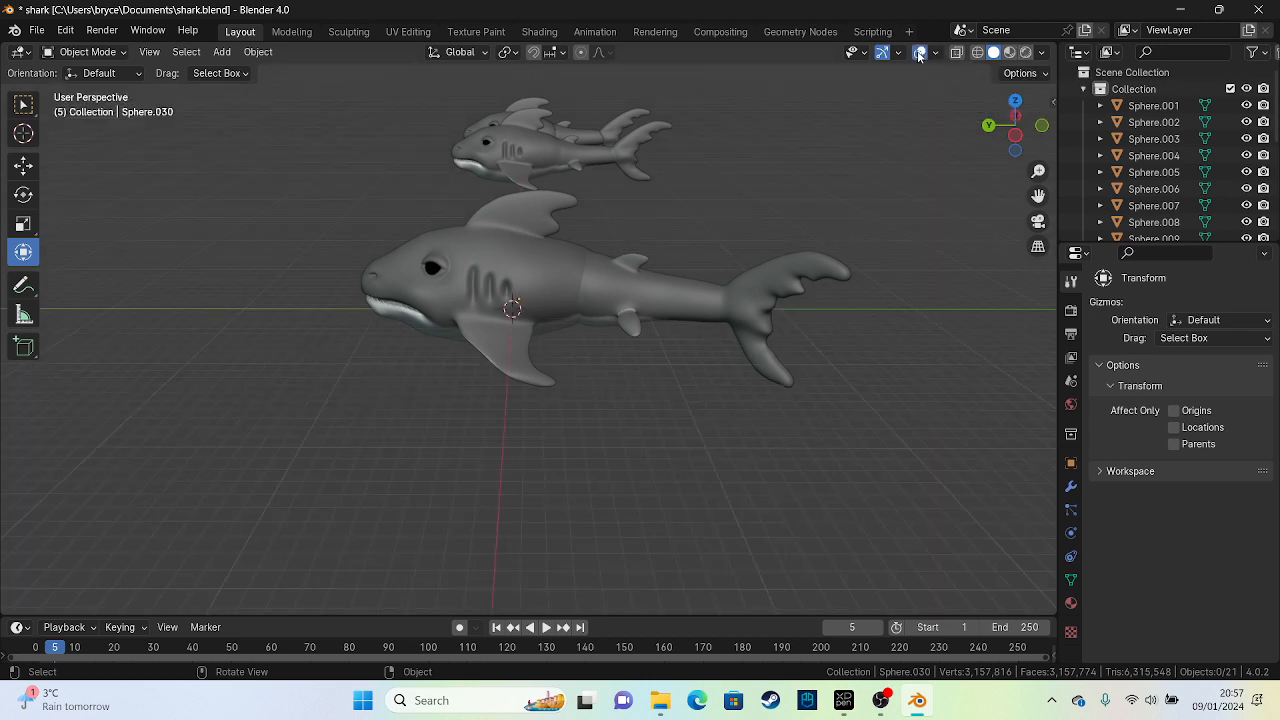
Select the large shark in front, with the viewport overlays shown, and switch it to Sculpt Mode
left_click(919, 55)
left_click(918, 55)
left_click(918, 56)
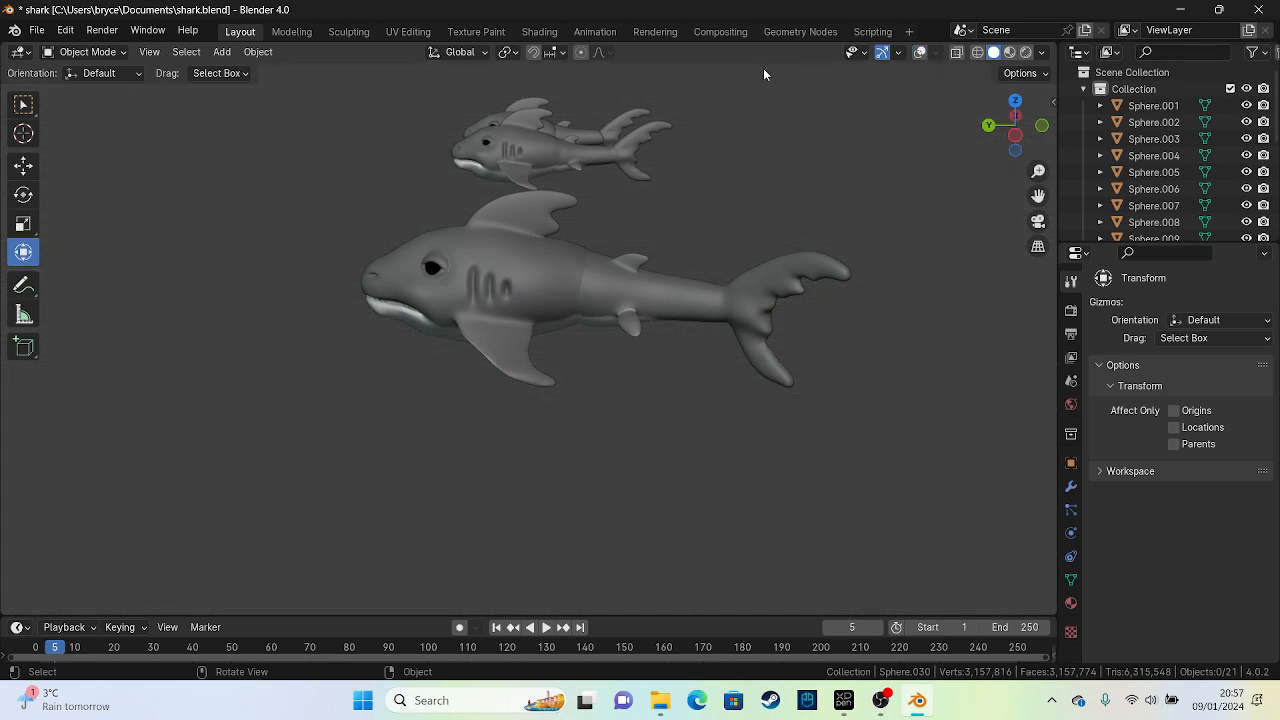
left_click(588, 279)
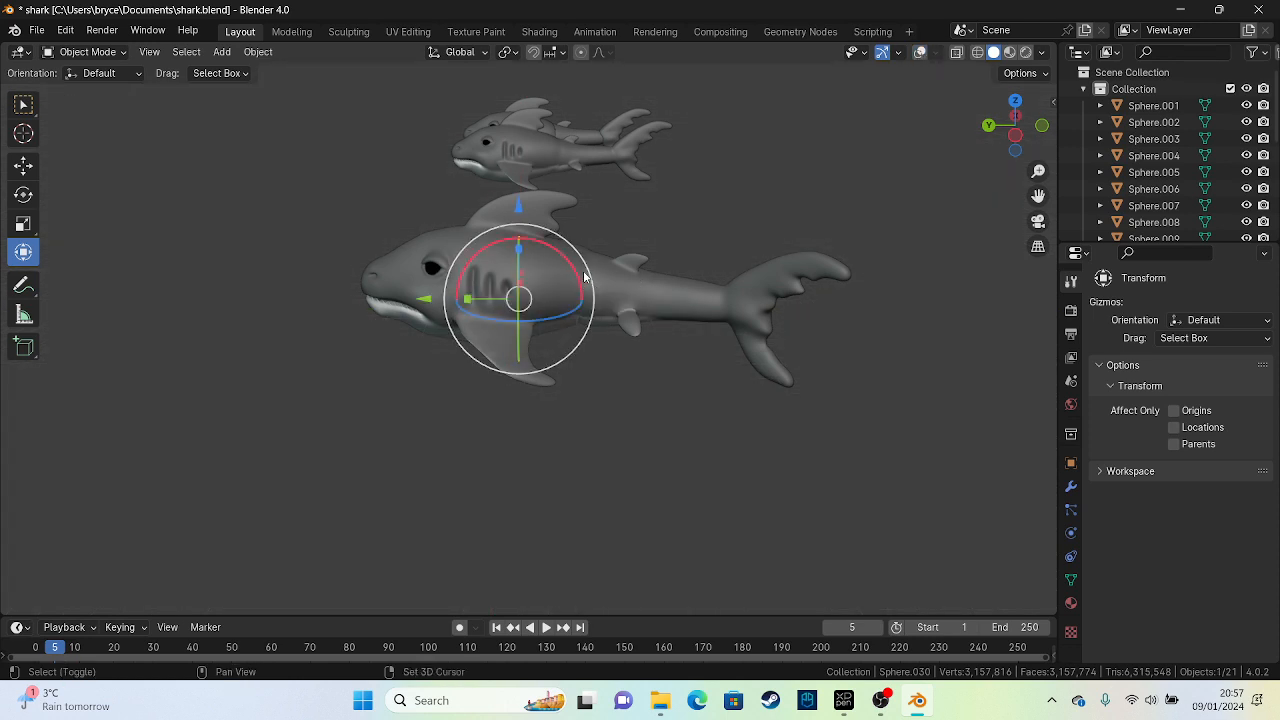
left_click(956, 54)
left_click(959, 55)
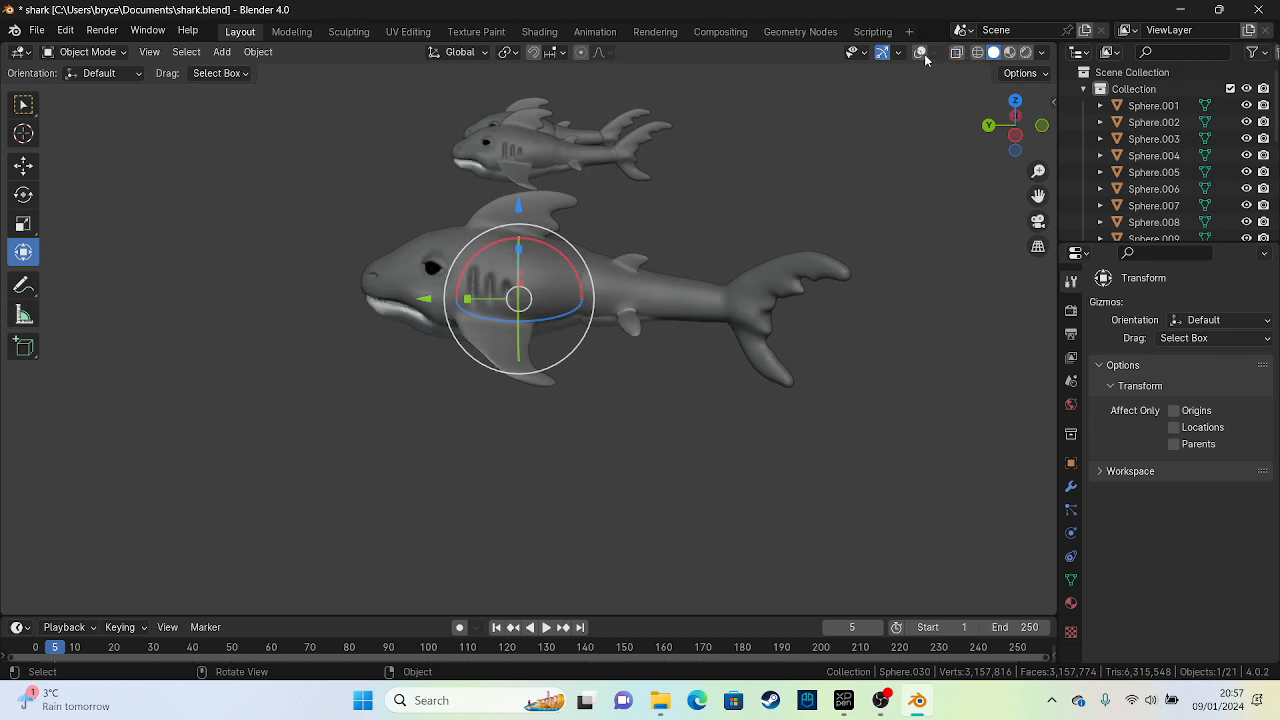
left_click(919, 54)
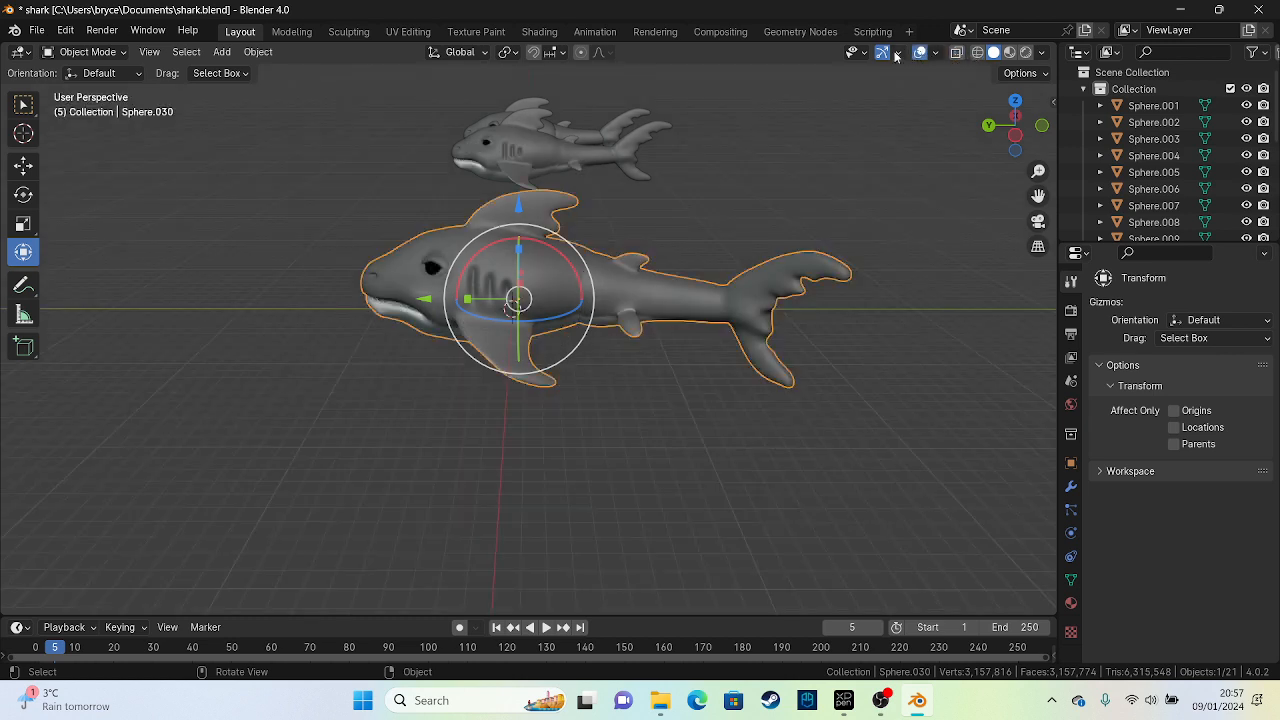
left_click(118, 54)
left_click(100, 104)
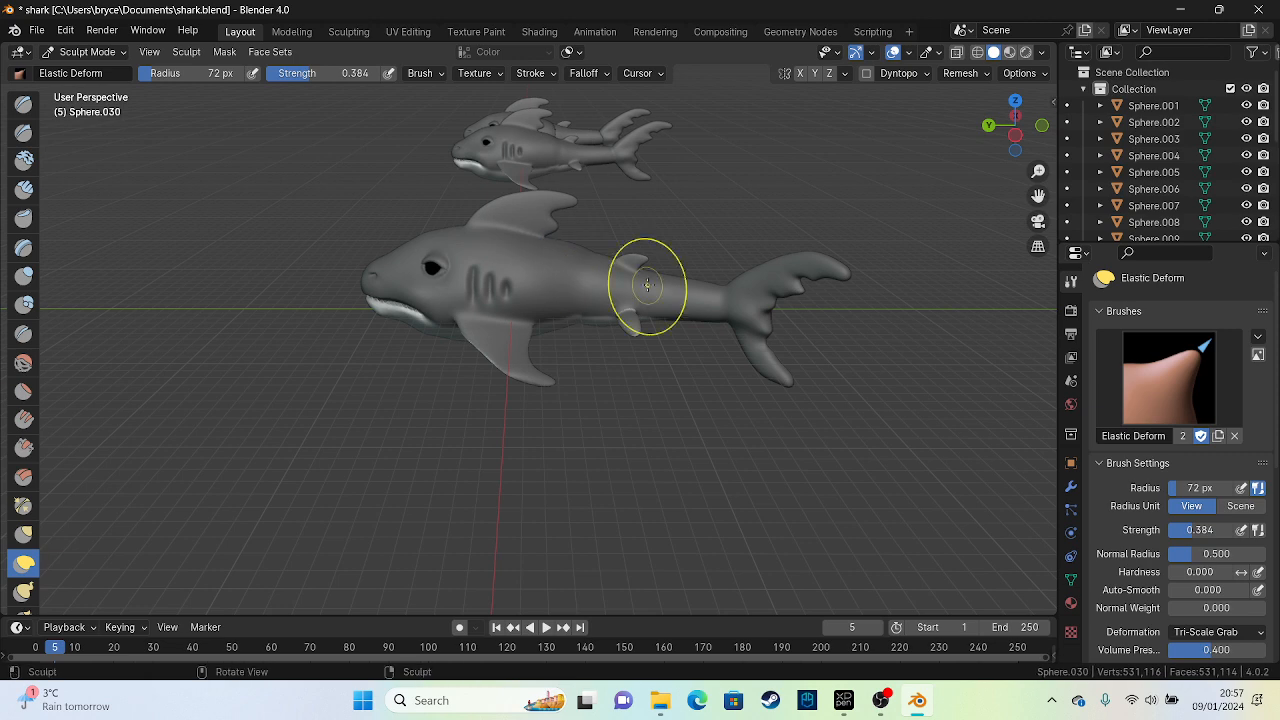
Hide the viewport overlays and nudge the rear body around both pelvic fins with the Elastic Deform brush
middle_click_drag(533, 298, 814, 261)
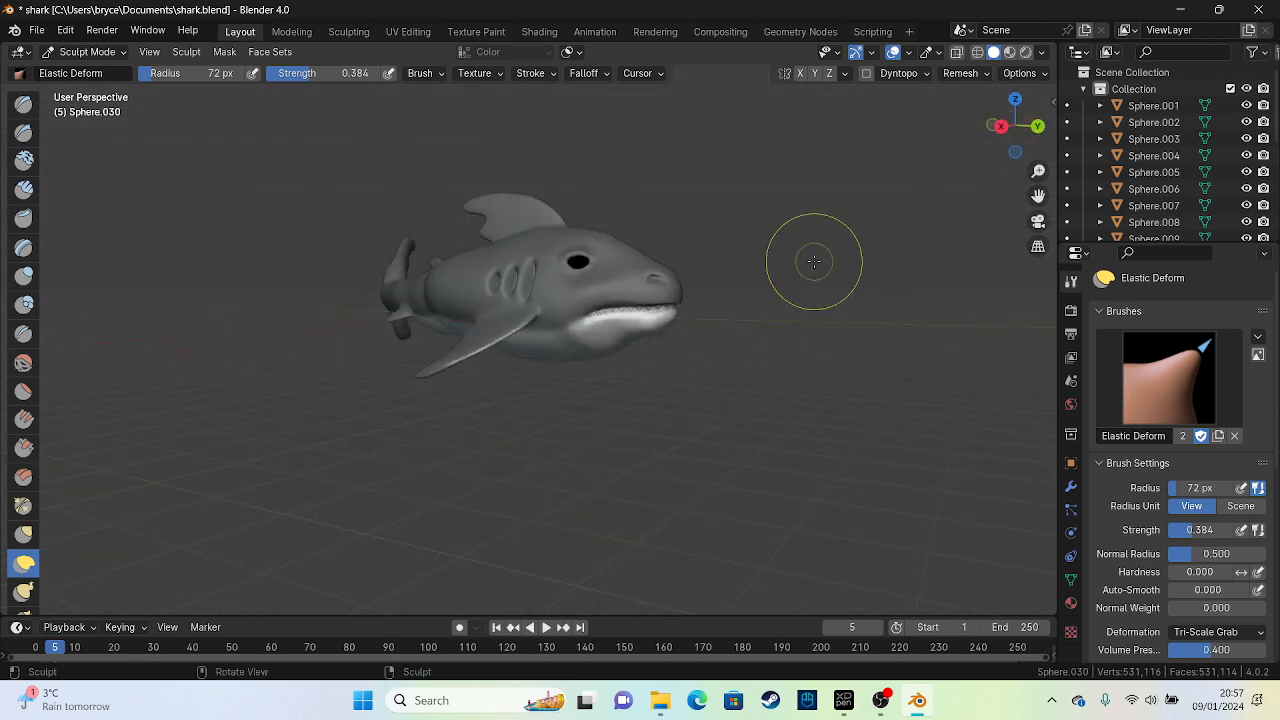
left_click(893, 52)
middle_click_drag(360, 414, 580, 480)
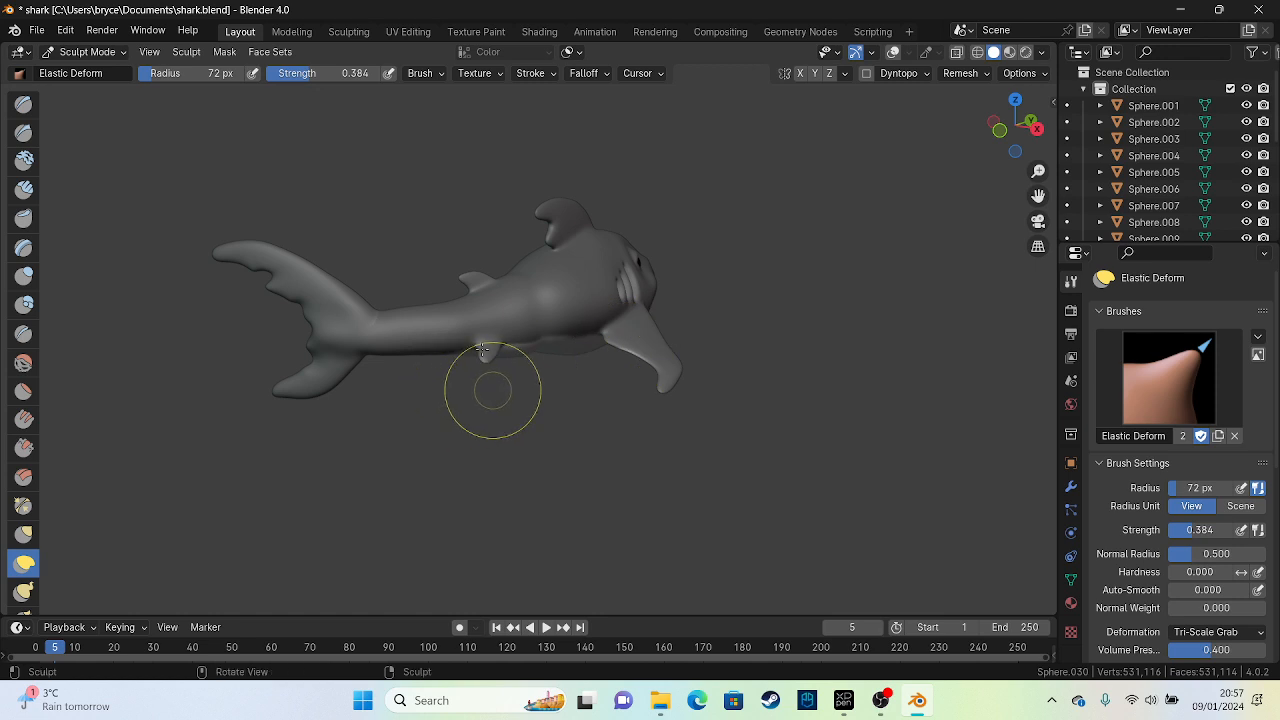
scroll(505, 450, "down", 2)
middle_click_drag(511, 471, 503, 400)
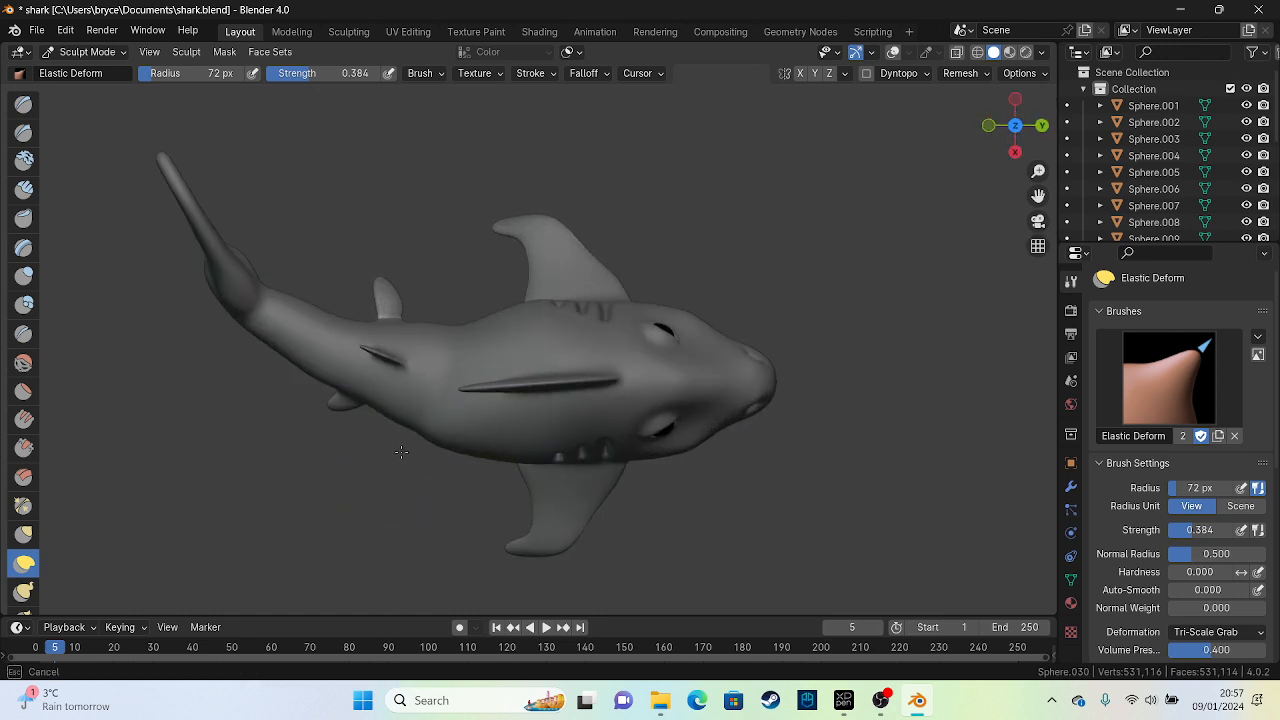
mouse_move(367, 407)
left_mouse_down()
mouse_move(330, 403)
mouse_move(350, 367)
left_mouse_up()
left_click_drag(381, 305, 368, 324)
mouse_move(387, 307)
left_mouse_down()
mouse_move(392, 316)
mouse_move(378, 300)
left_mouse_up()
Refine the outline of the head, snout and flanks around the gills with short Elastic Deform strokes
left_click_drag(614, 288, 680, 308)
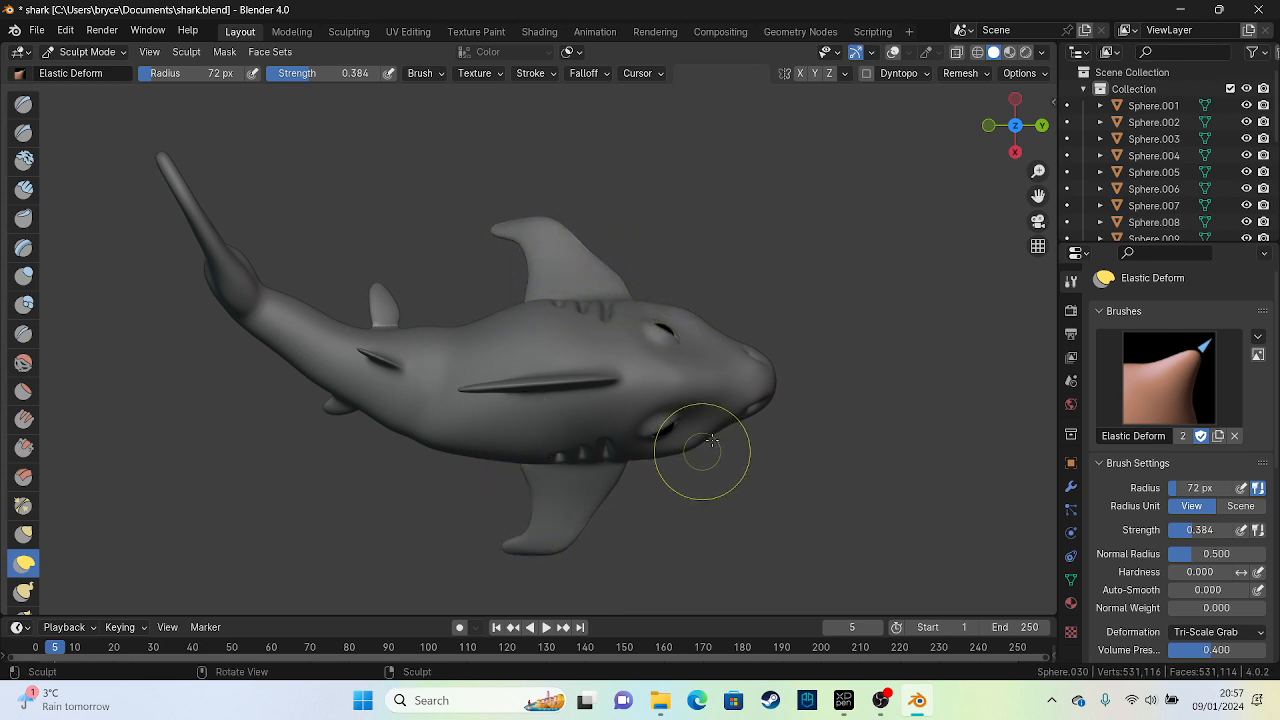
left_click_drag(730, 439, 731, 431)
left_click_drag(763, 345, 793, 352)
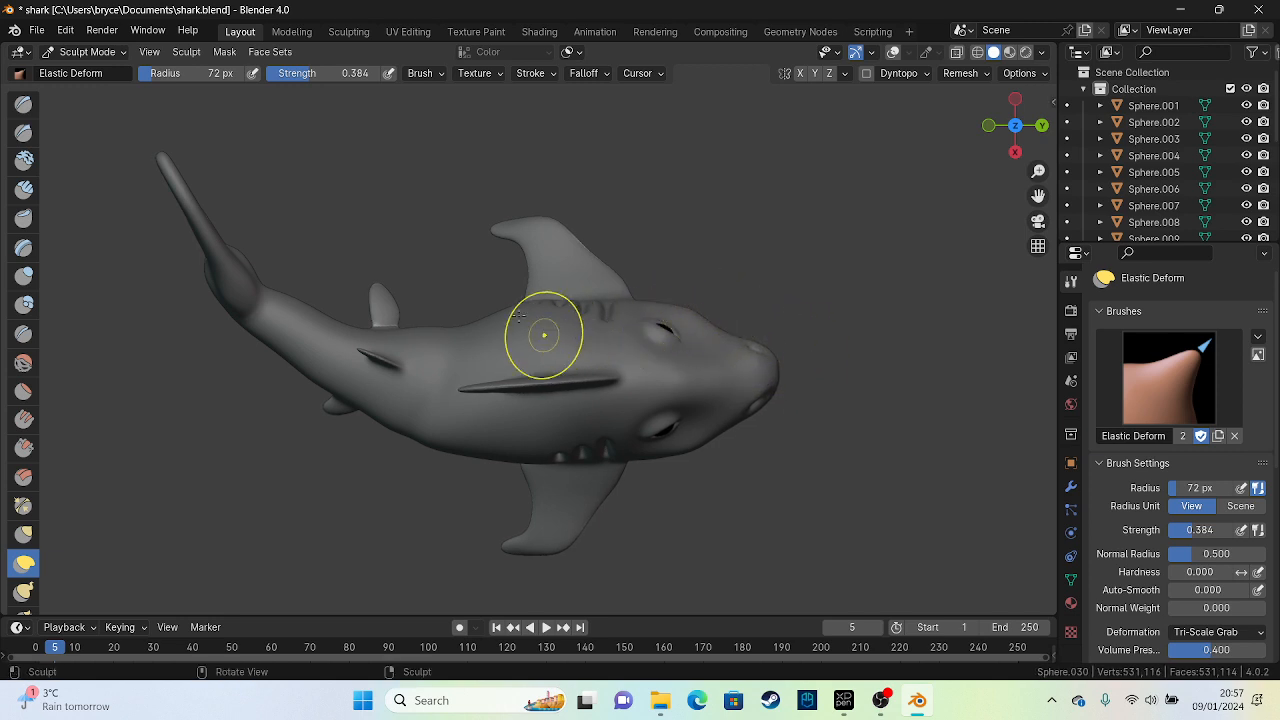
left_click_drag(519, 308, 522, 312)
left_click_drag(589, 467, 644, 465)
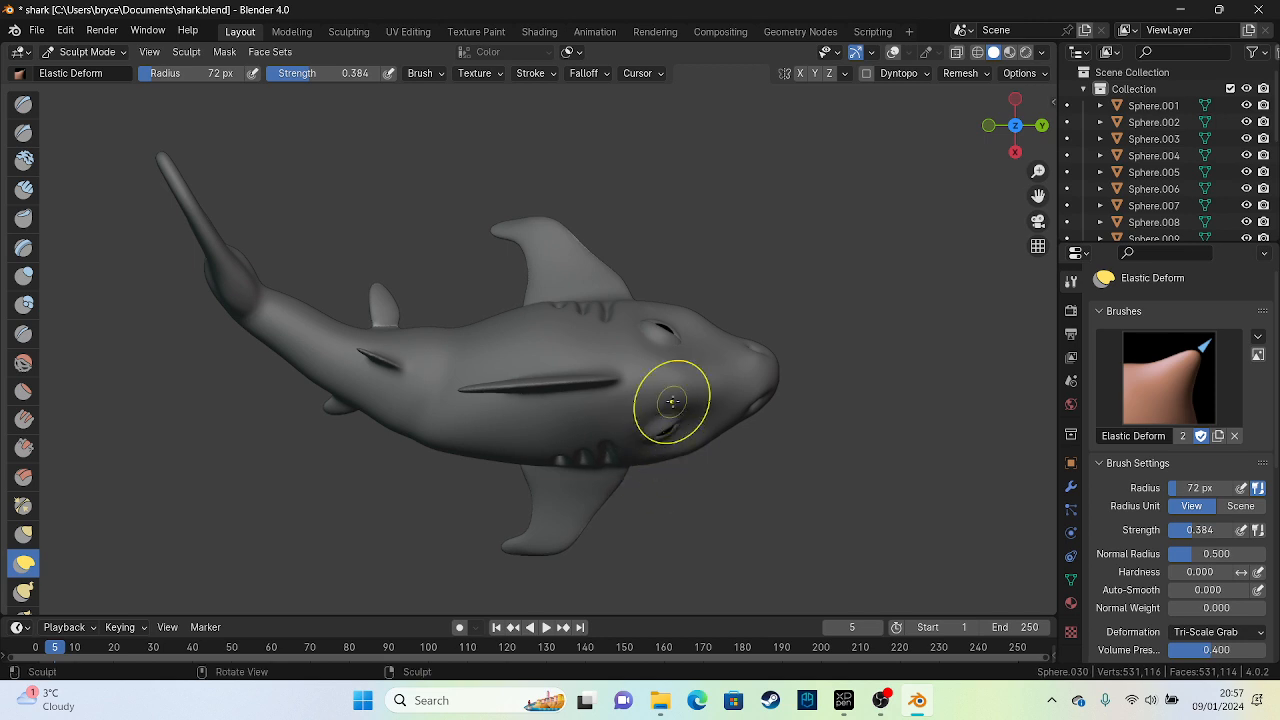
Save the shark file, show the viewport overlays again and check the shark from the front
middle_click_drag(672, 402, 557, 374)
key("ctrl+s")
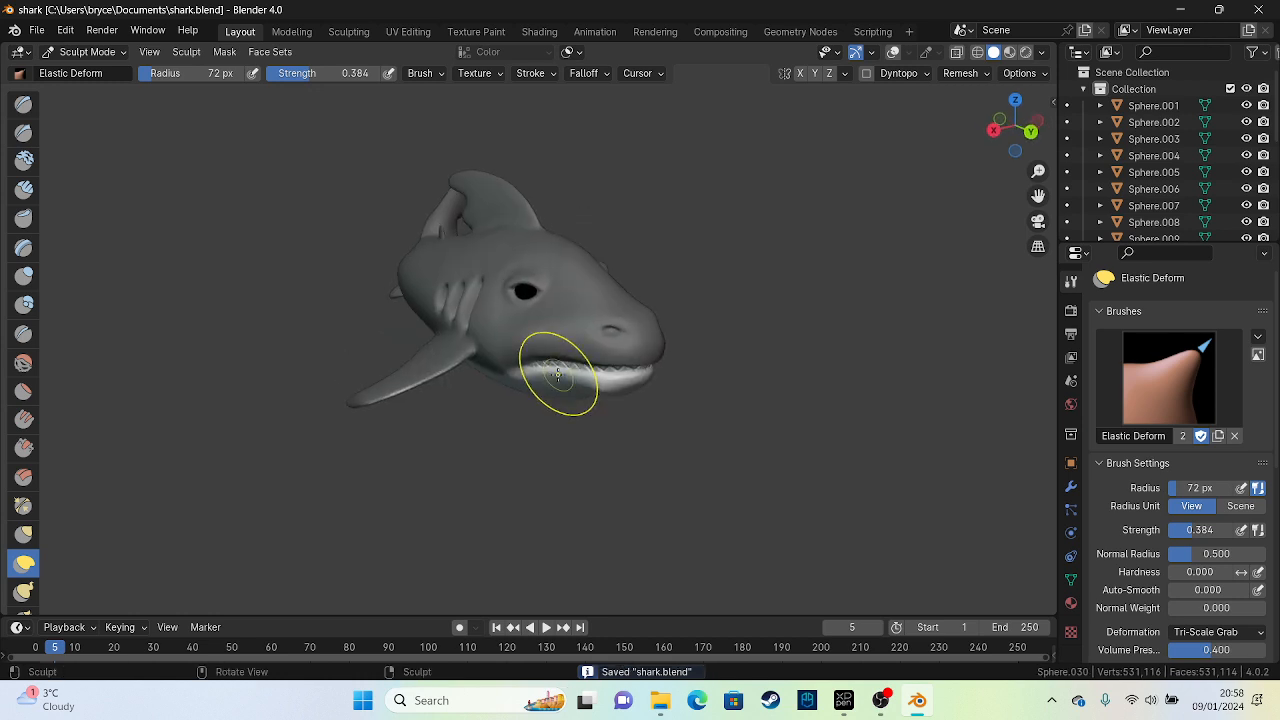
left_click(893, 52)
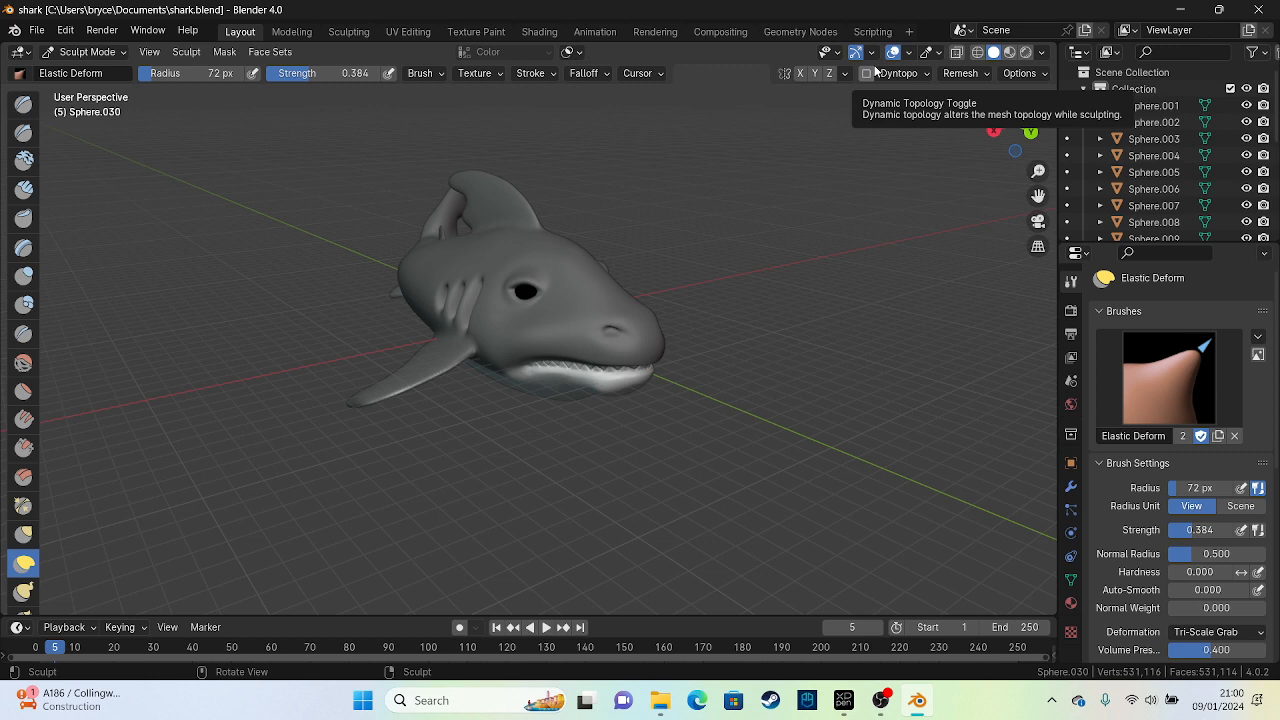
right_click(806, 400)
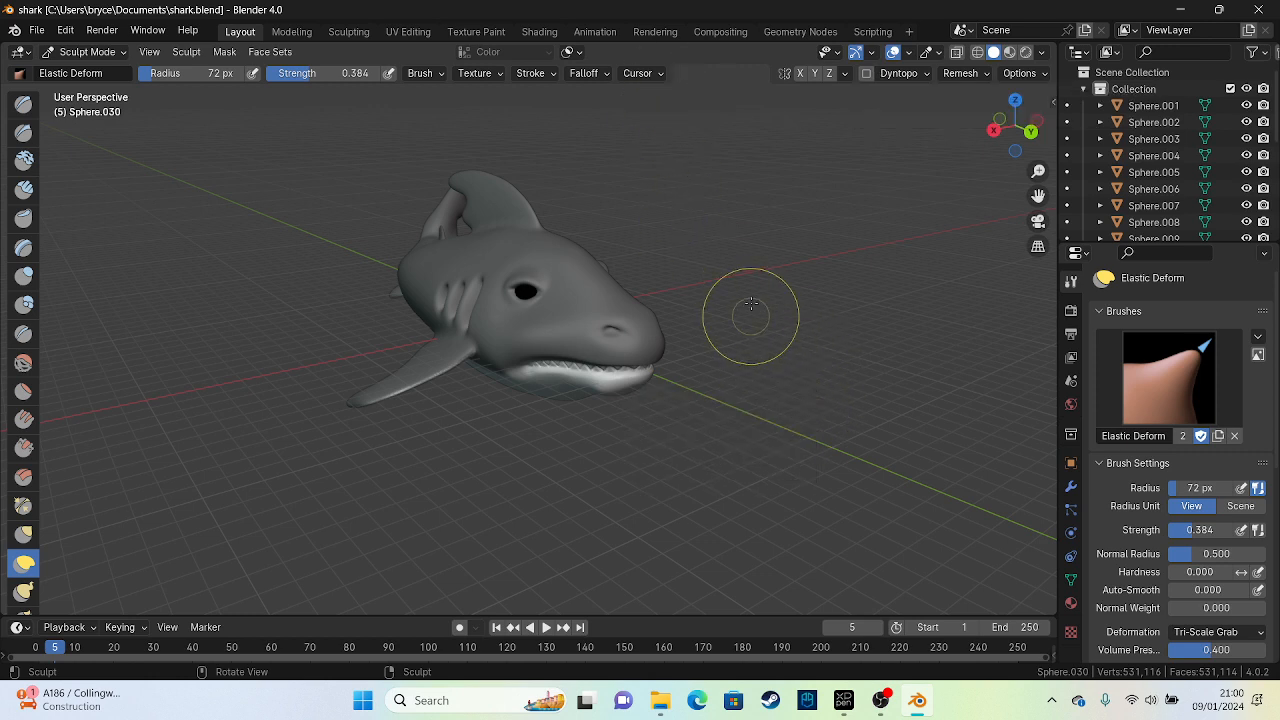
middle_click_drag(751, 303, 687, 353)
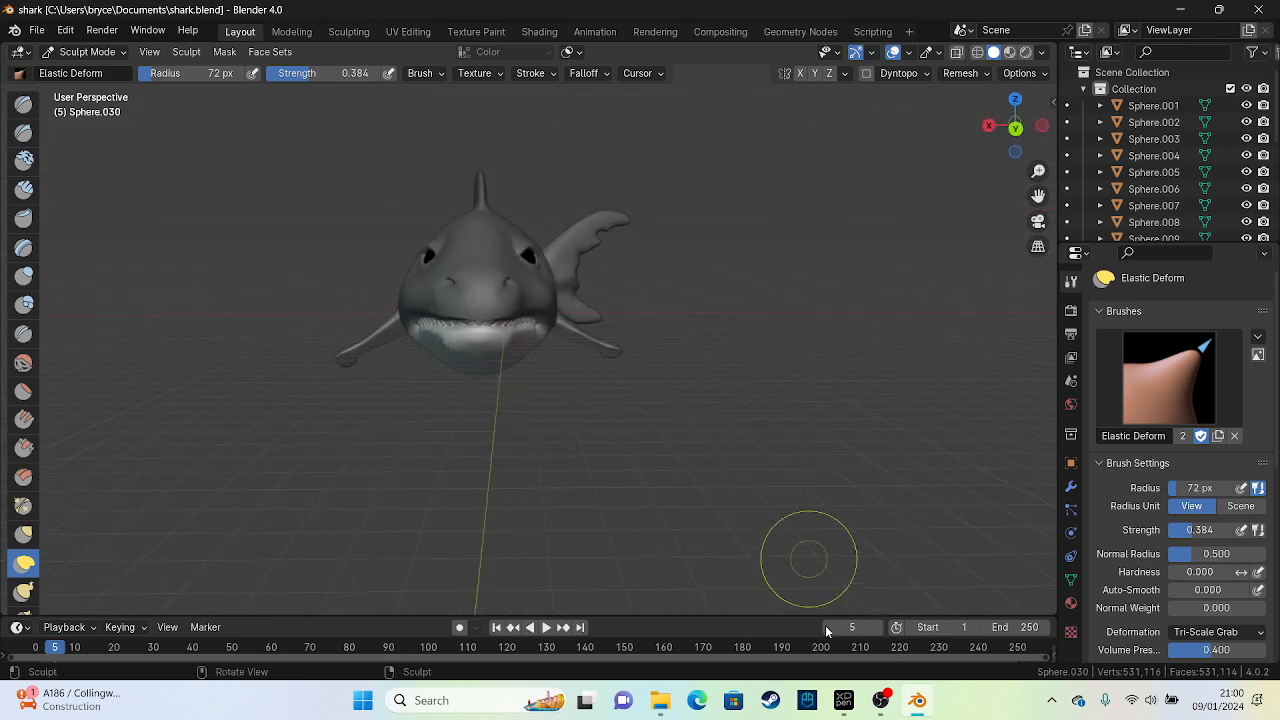